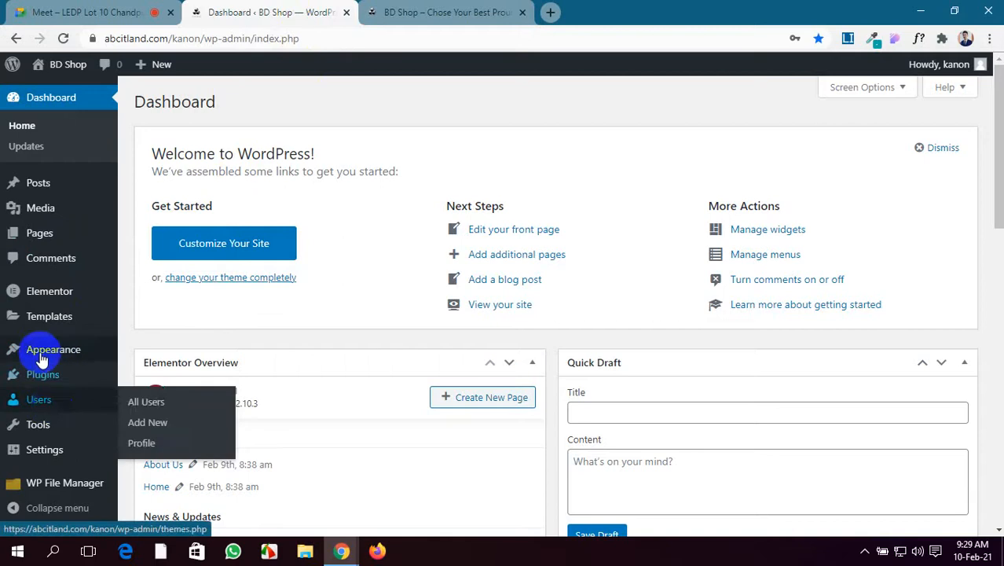
Open the Home page for editing from the list of all pages in a new browser tab.
scroll(40, 422, down, 3)
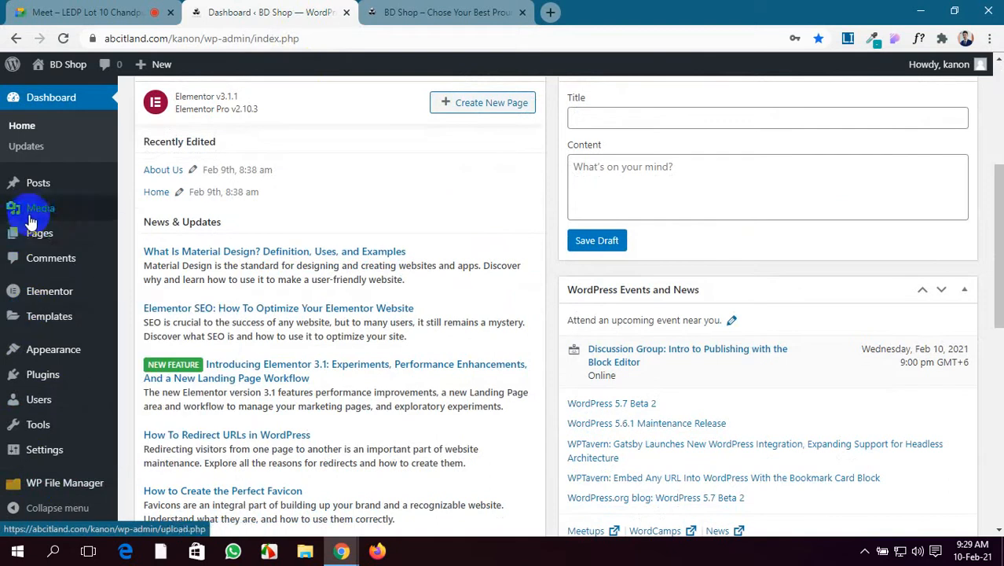
mouse_move(31, 232)
click(160, 239)
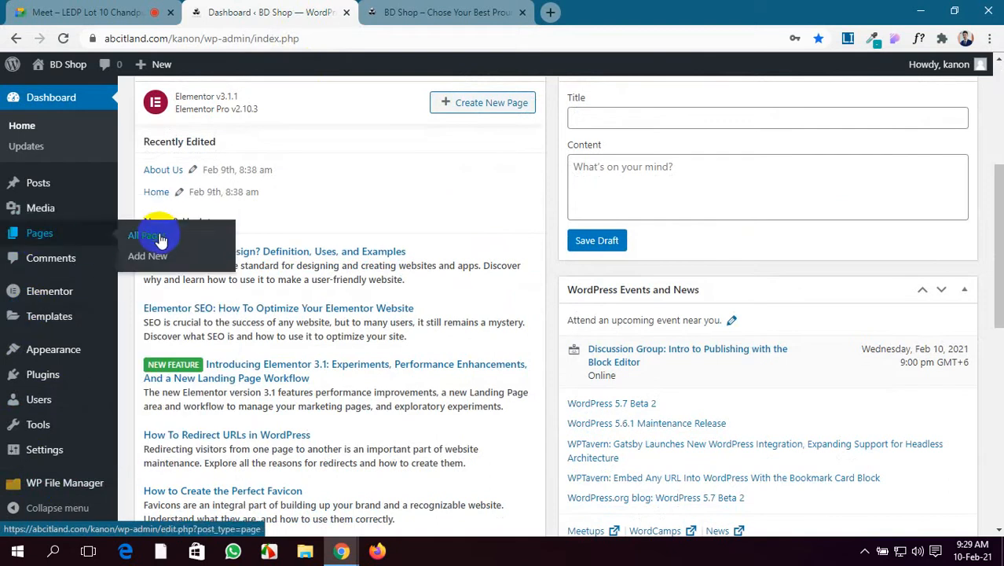
click(412, 11)
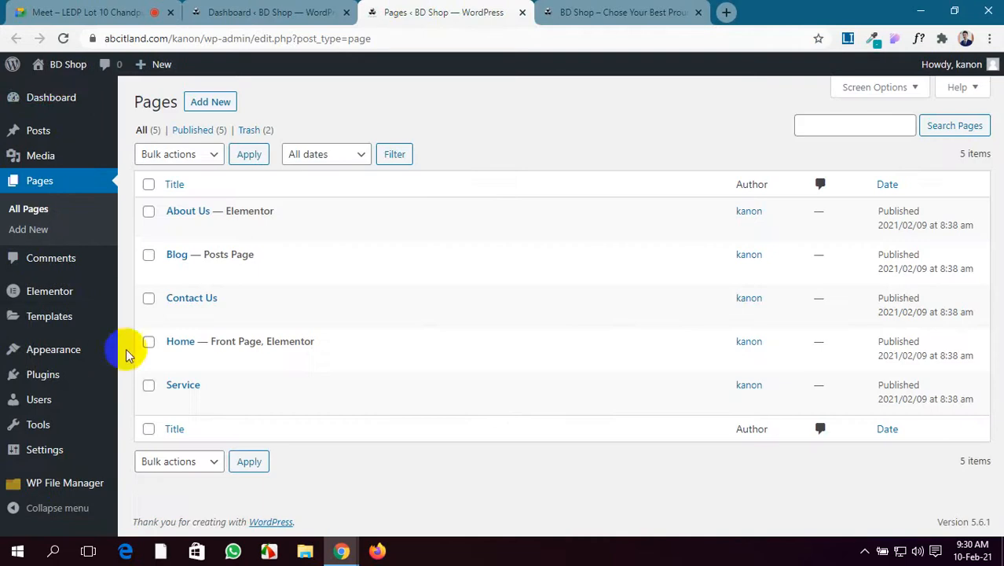
click(175, 359)
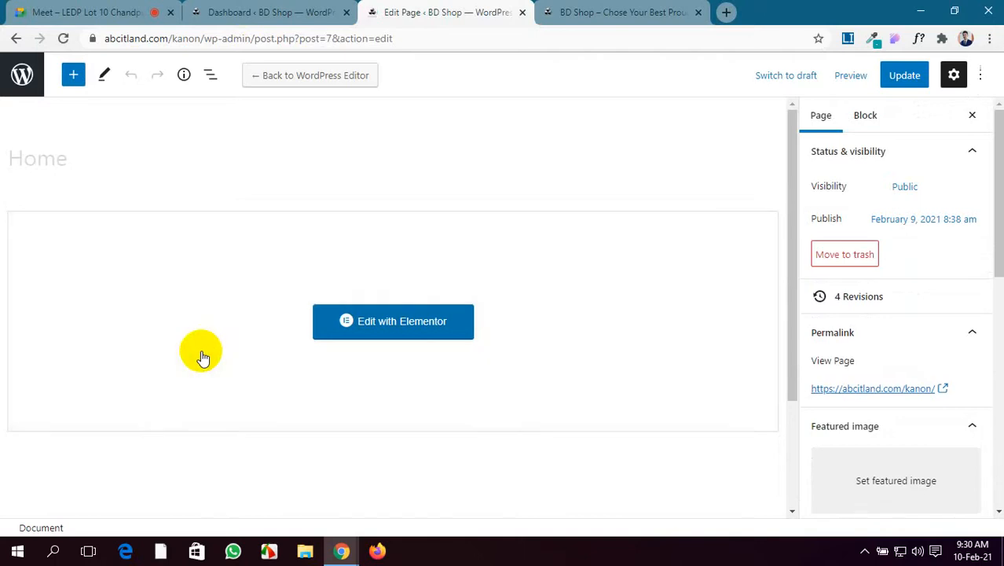
Examine the Home page's discussion settings, page template options and Astra sidebar and layout settings.
scroll(888, 309, down, 3)
scroll(886, 308, down, 1)
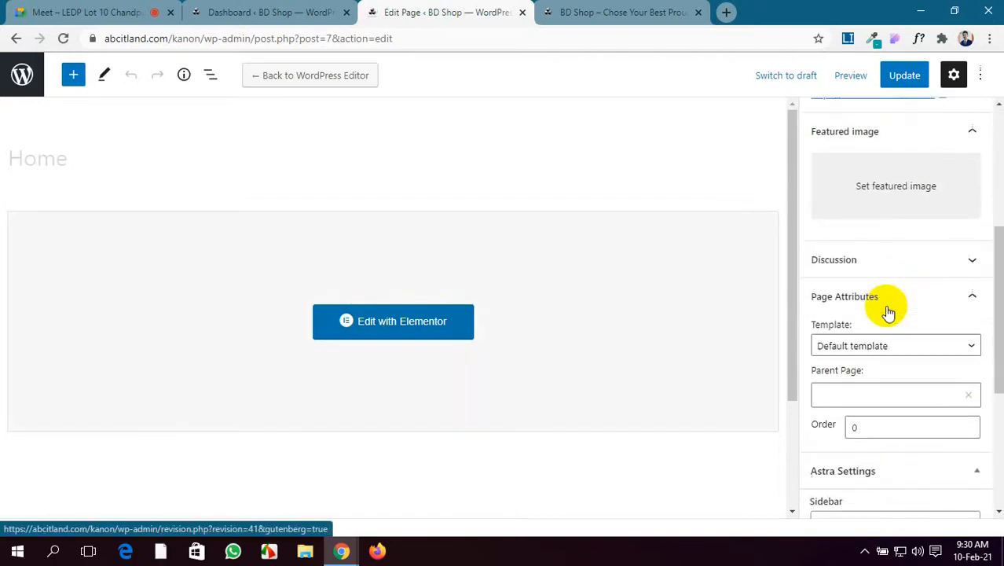
scroll(894, 354, up, 5)
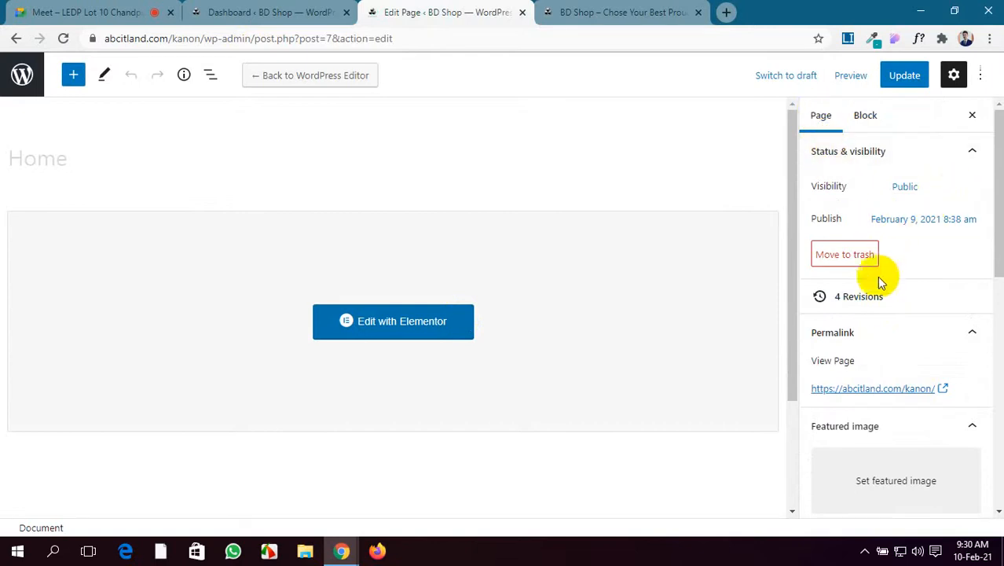
scroll(888, 324, down, 3)
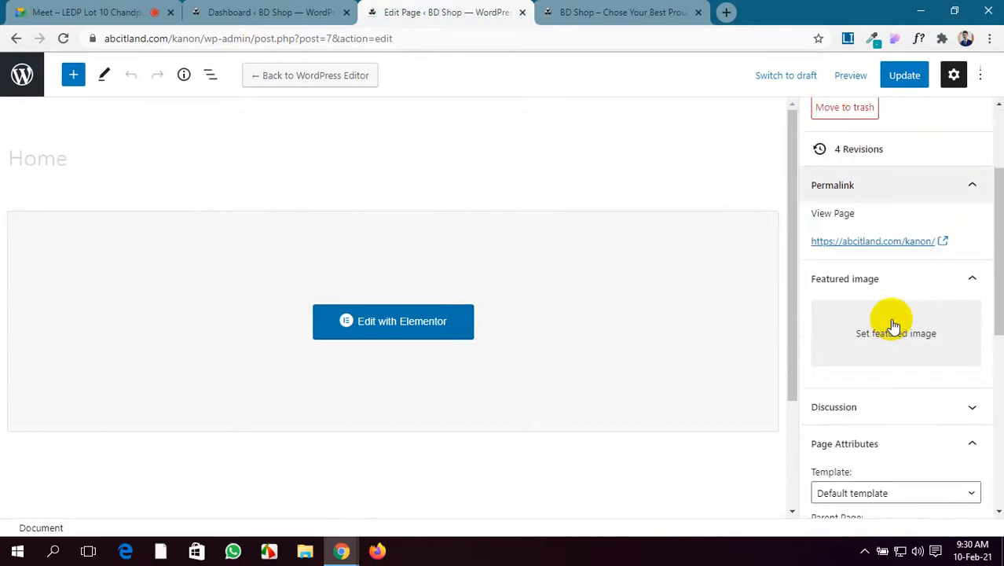
click(910, 333)
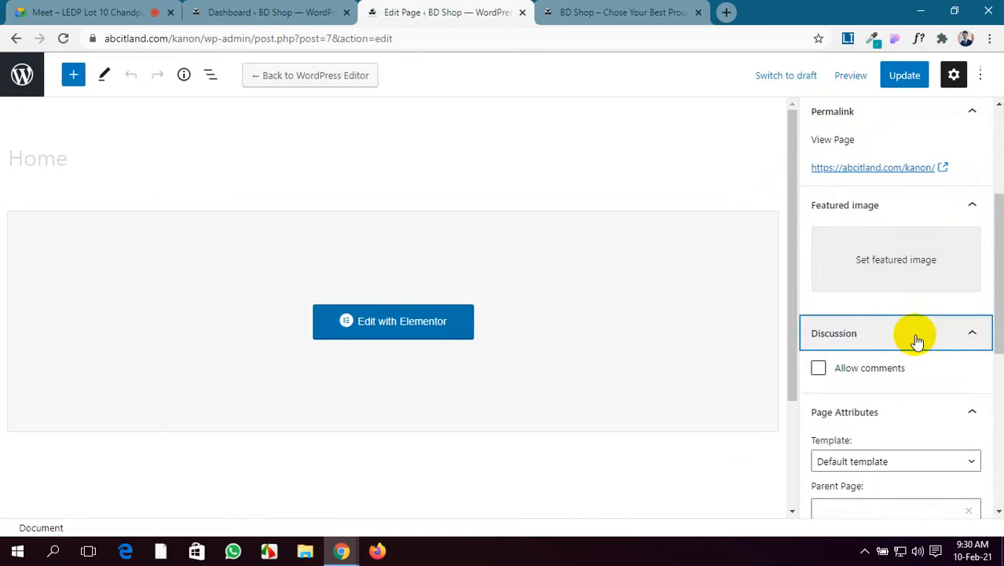
scroll(915, 337, down, 3)
click(941, 242)
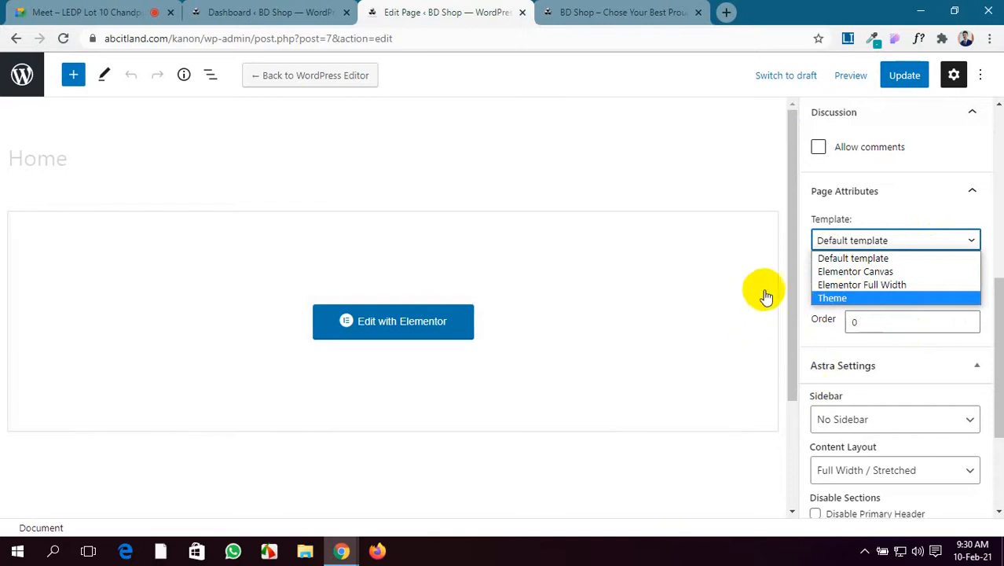
scroll(851, 393, down, 1)
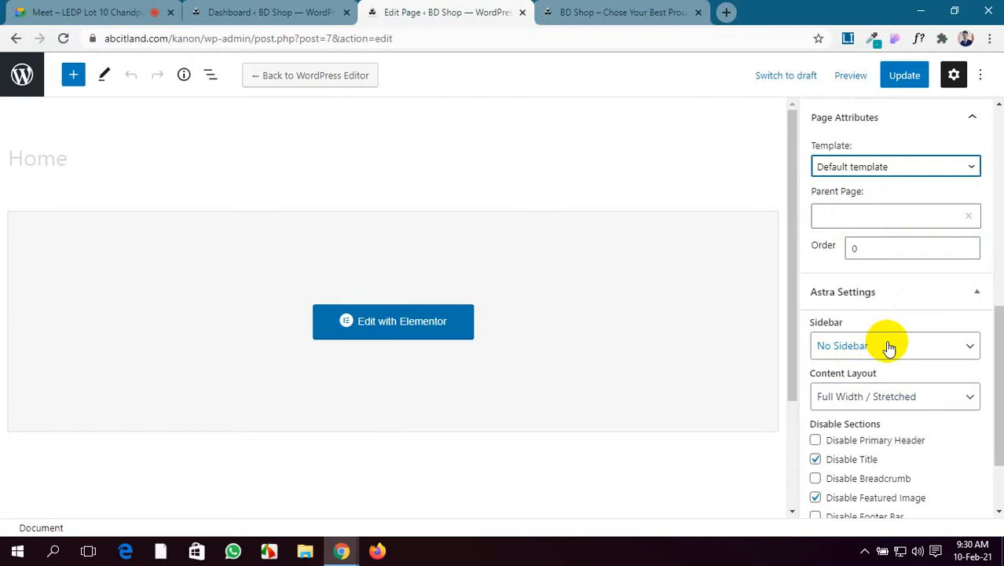
Close the Home page editor and open the Contact Us page for editing from the list of all pages.
click(522, 12)
click(405, 12)
click(275, 11)
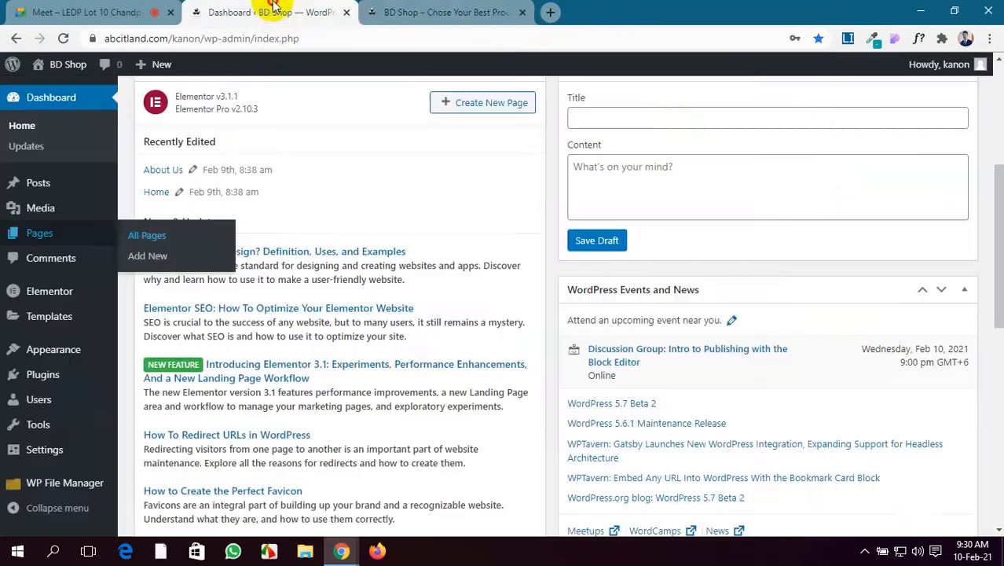
click(393, 11)
click(299, 10)
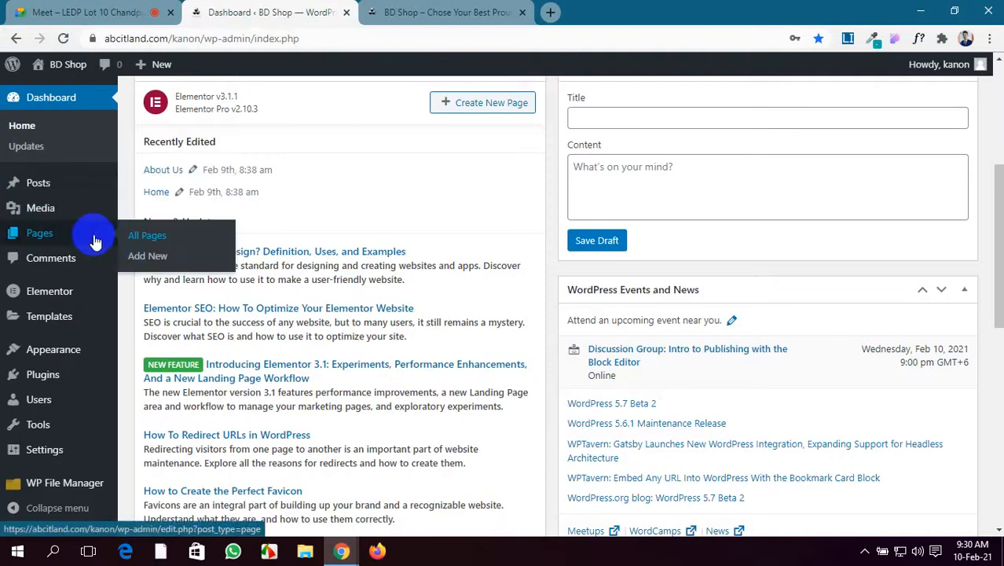
click(135, 243)
click(421, 11)
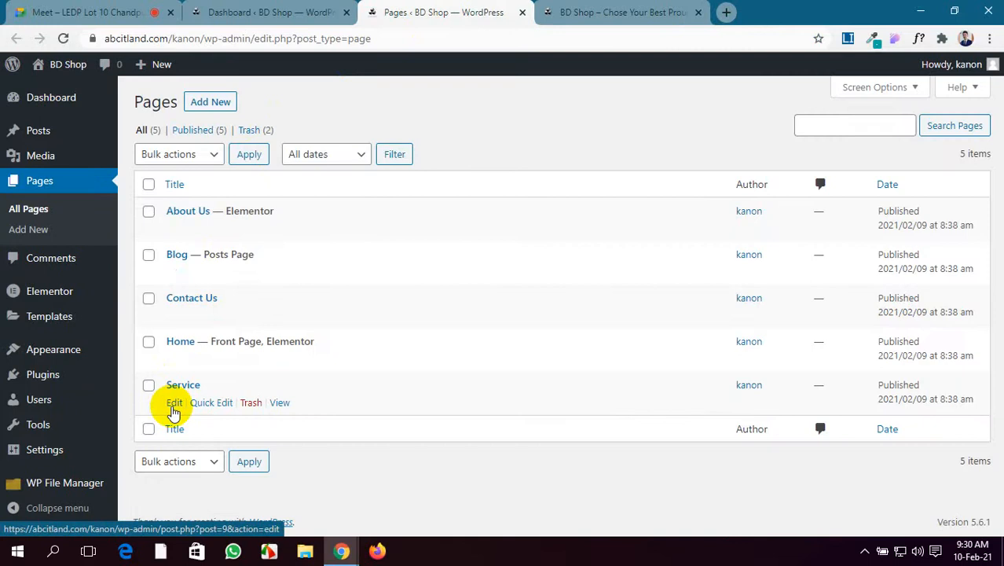
click(174, 316)
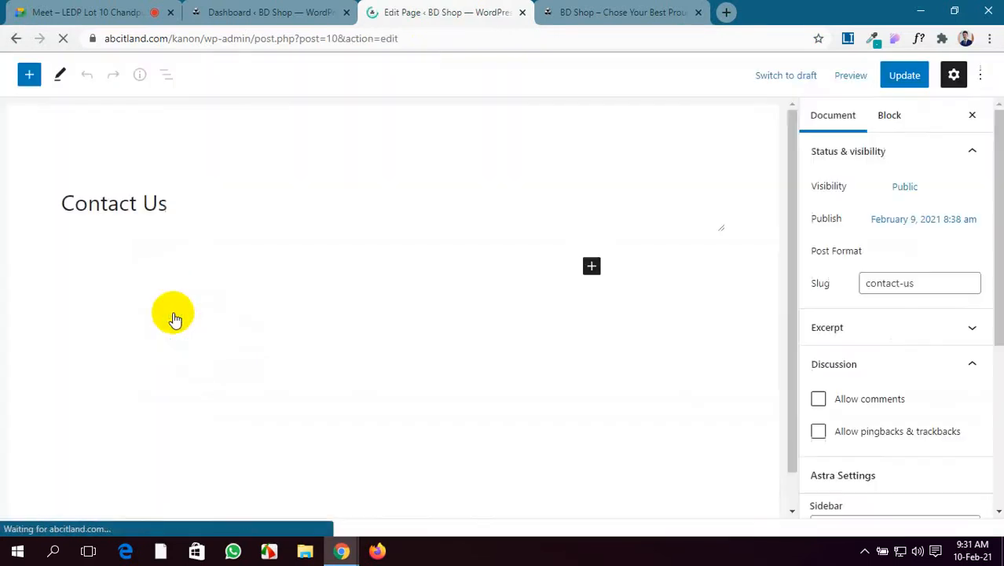
View the Contact Us page on the live site and return to its editor.
click(602, 10)
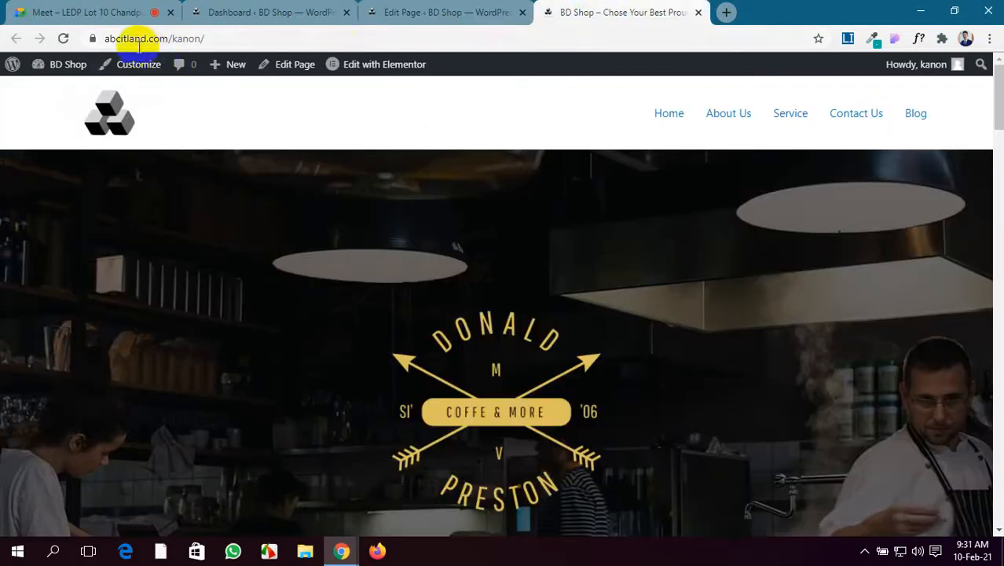
click(847, 115)
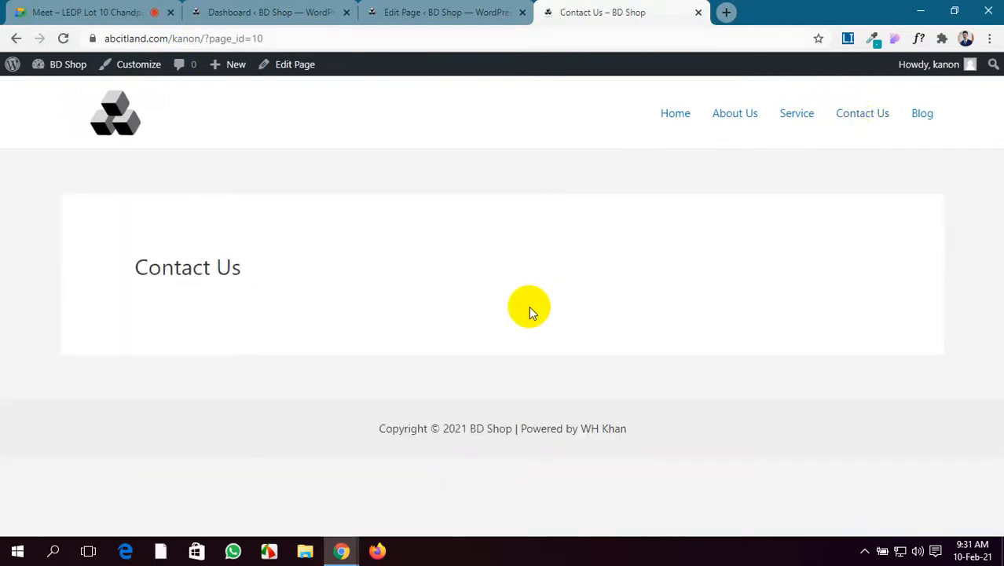
click(268, 11)
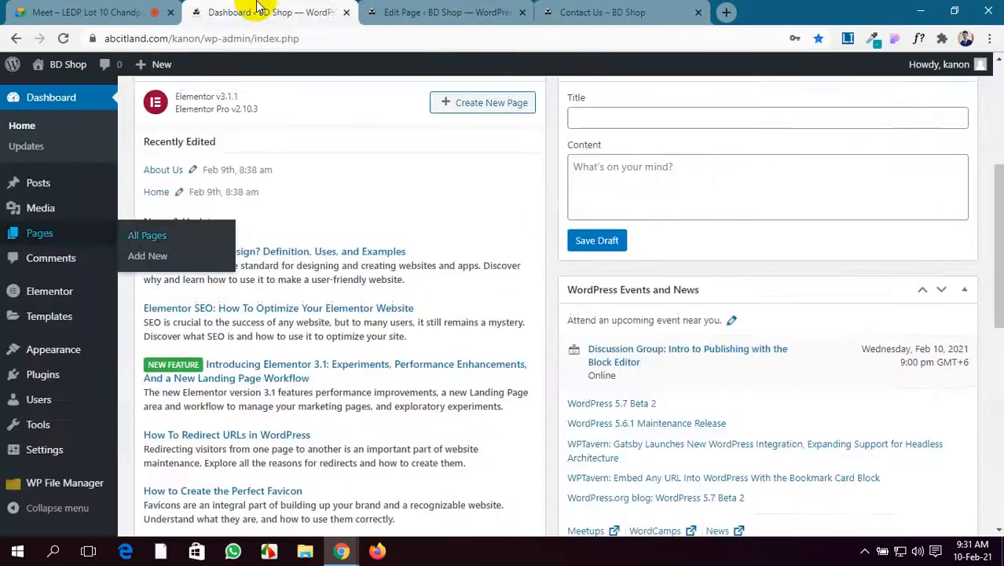
click(425, 8)
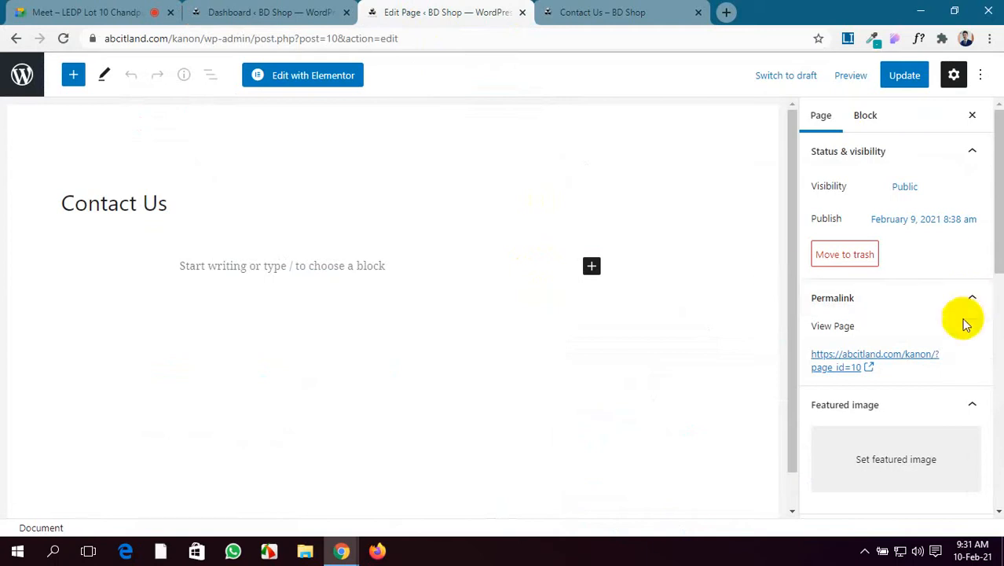
Set the Contact Us page's template to Elementor Canvas and update the page.
scroll(965, 325, down, 1)
scroll(964, 324, down, 4)
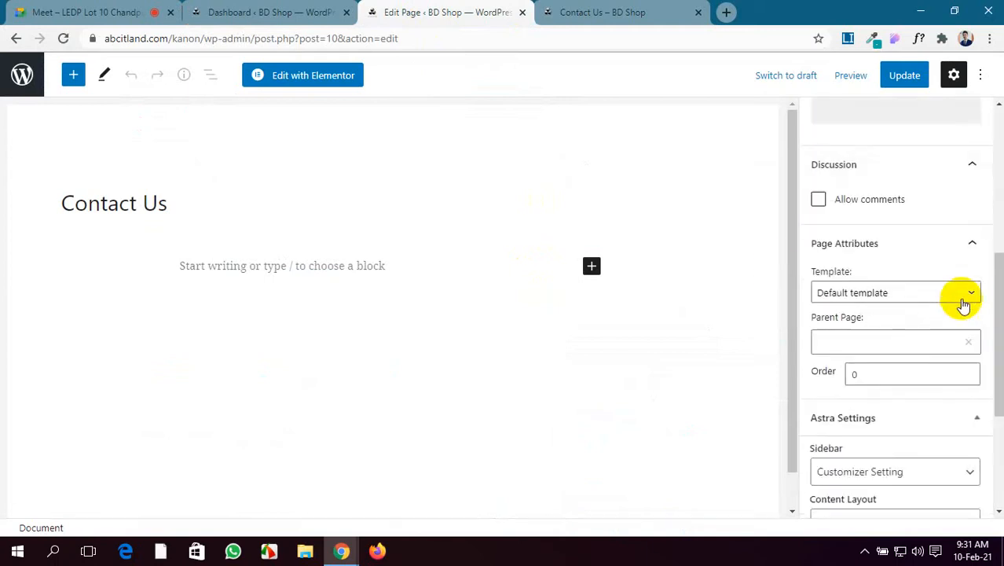
click(968, 296)
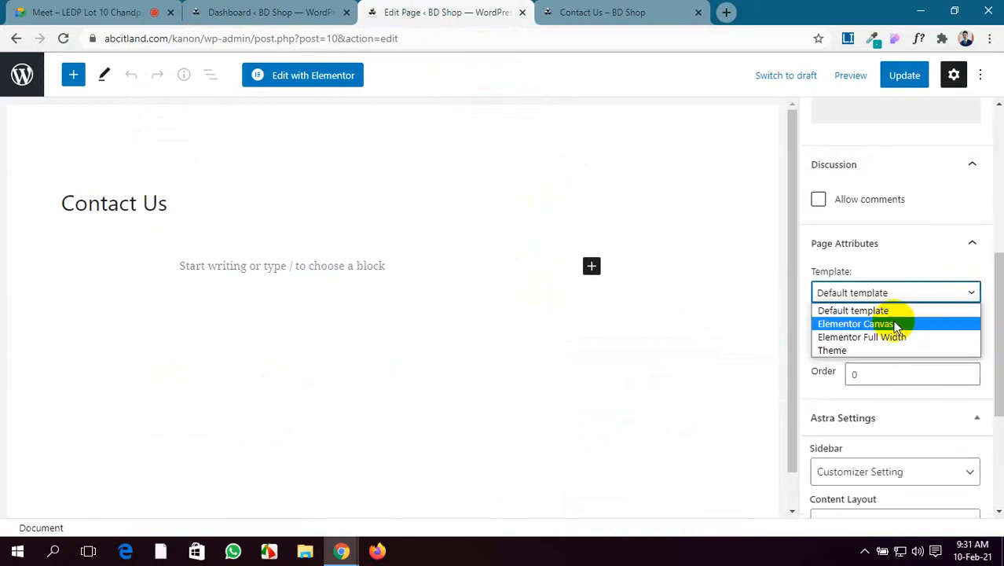
click(895, 324)
click(907, 77)
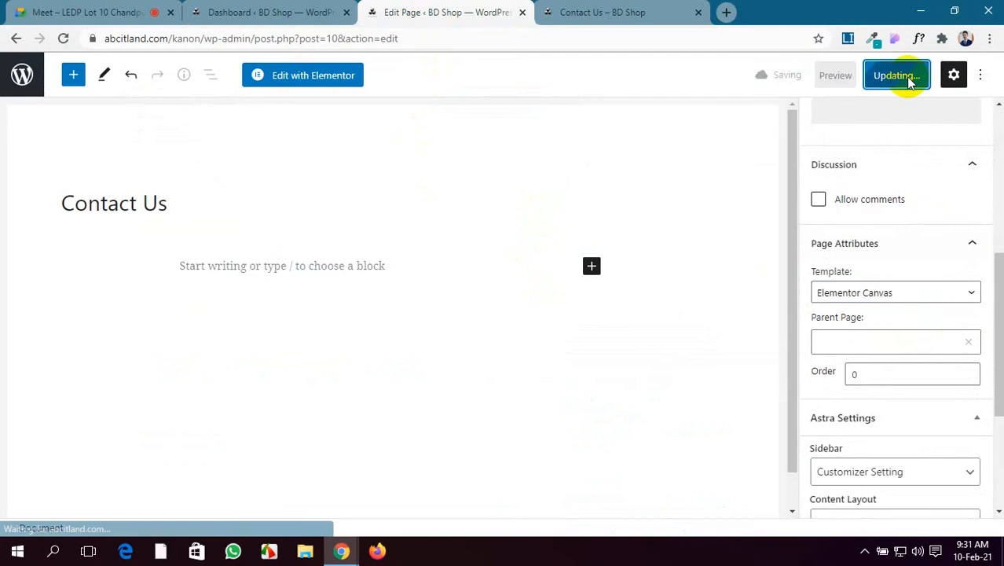
Reload the live Contact Us page to check the Elementor Canvas layout, and return to the page editor.
click(597, 23)
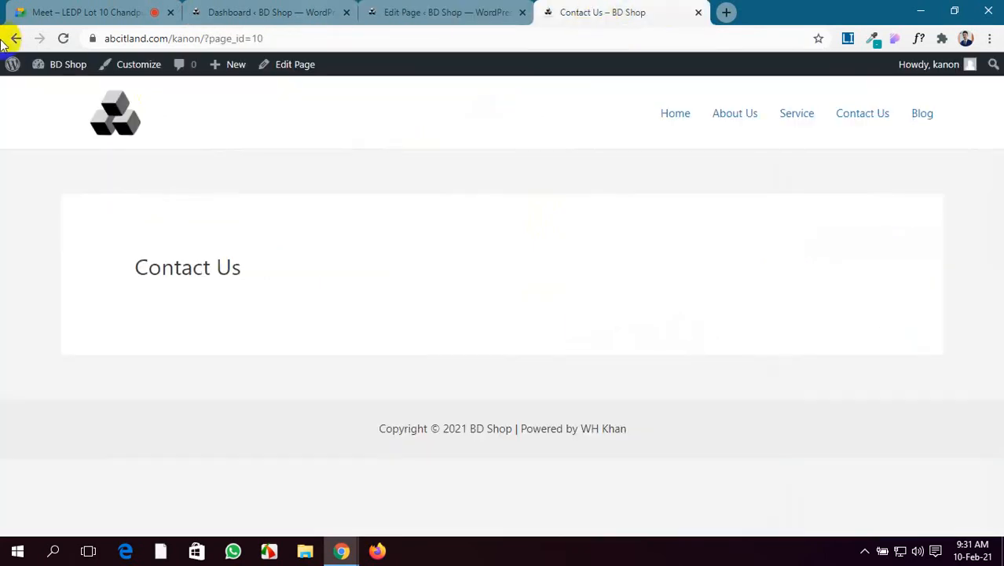
click(64, 38)
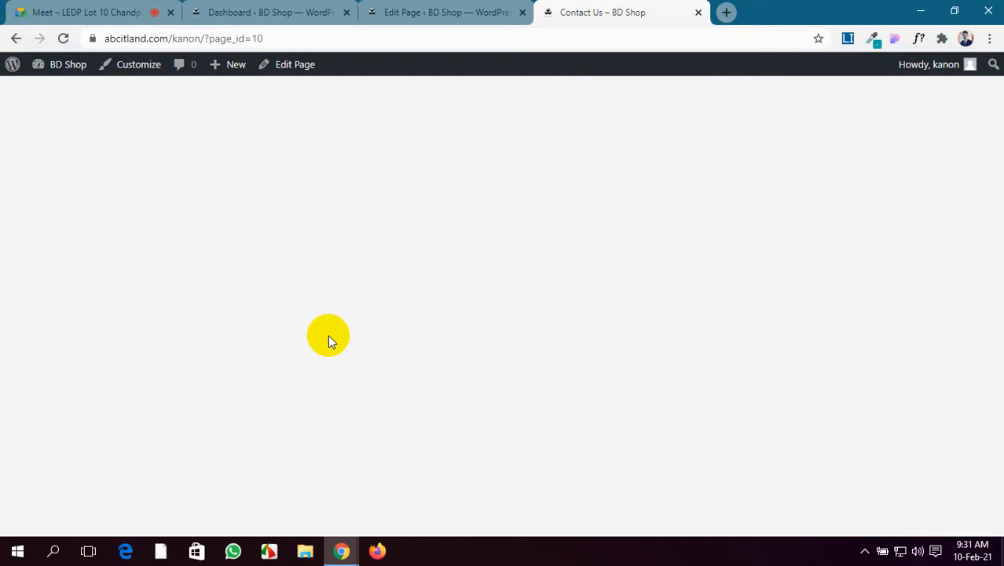
click(437, 9)
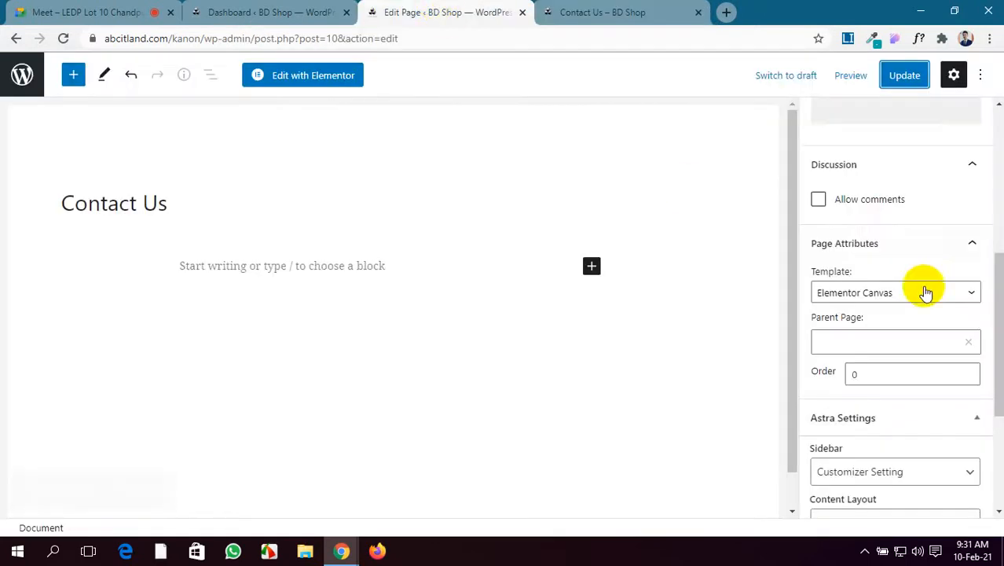
Set the Contact Us page's template to Elementor Full Width and update the page.
click(945, 291)
click(912, 336)
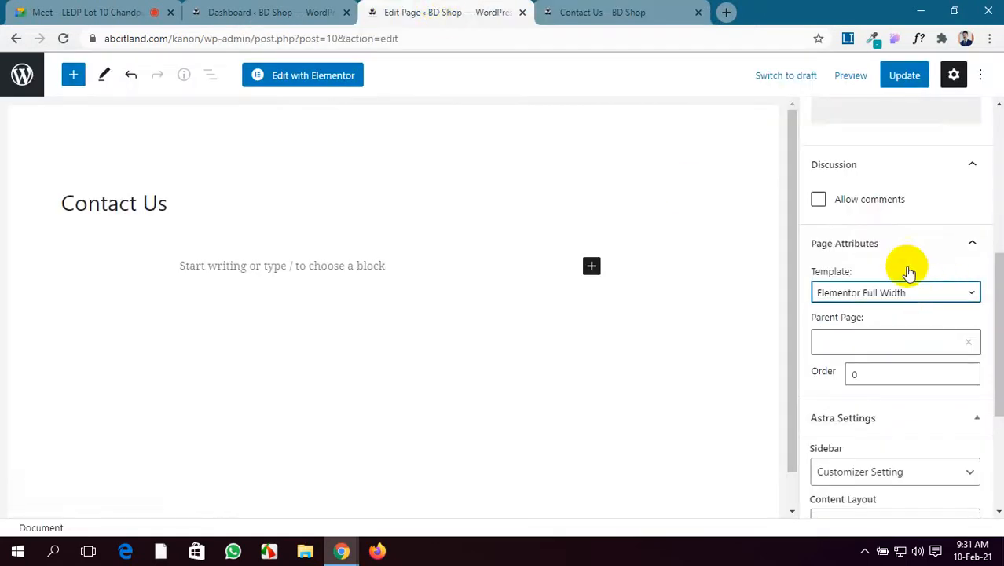
click(897, 85)
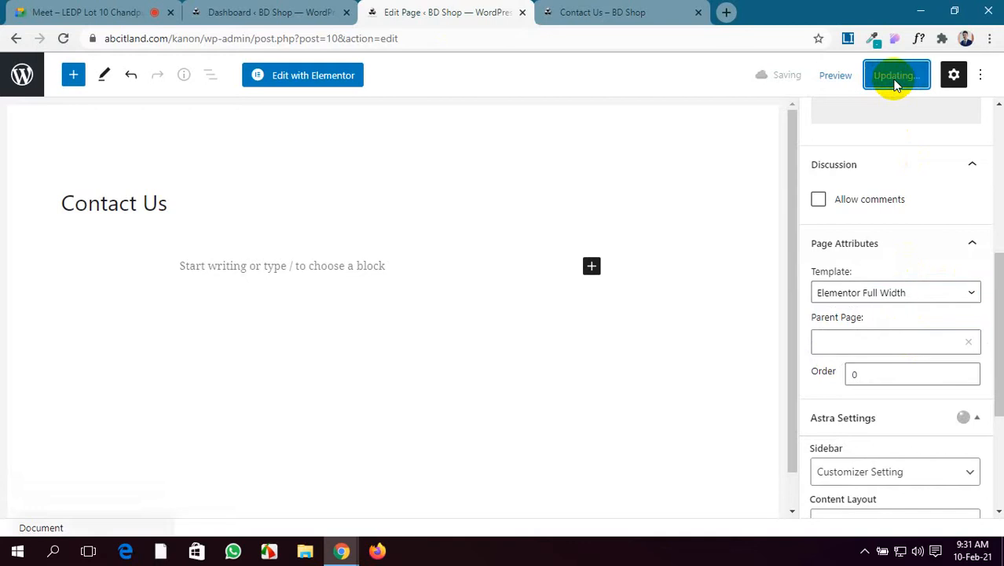
Reload the live Contact Us page to examine the header and footer under Elementor Full Width, and return to the editor.
click(579, 11)
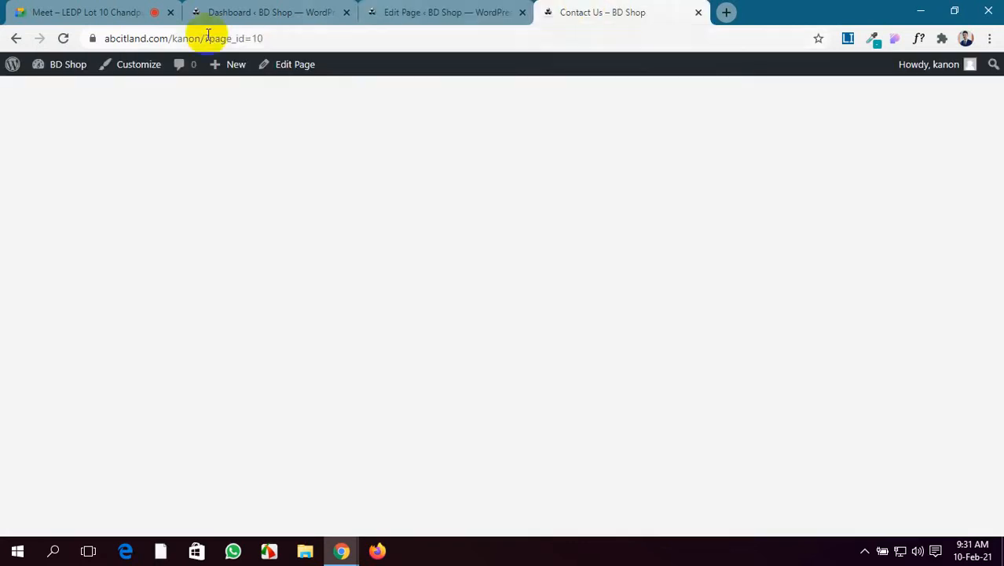
click(62, 39)
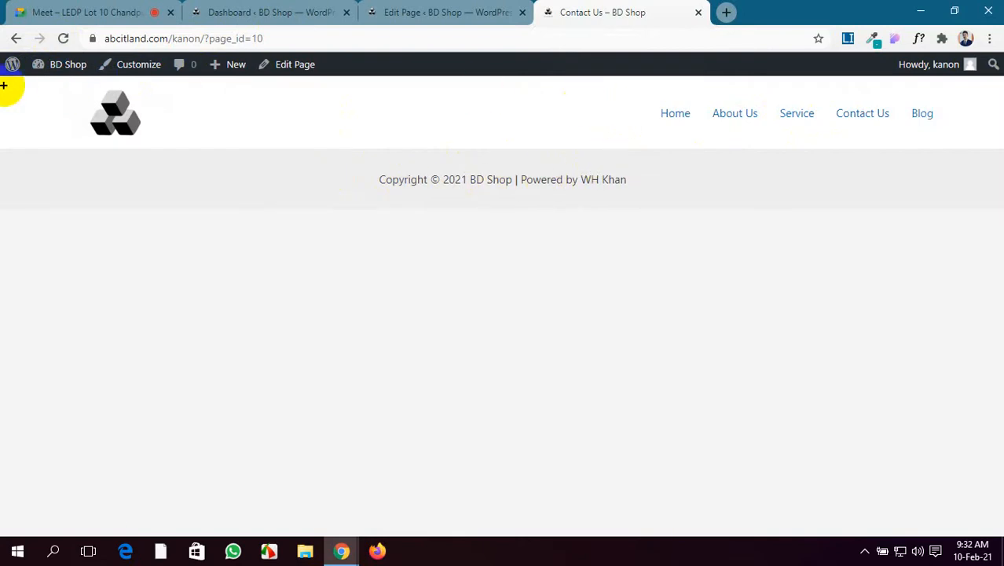
drag(4, 85, 978, 138)
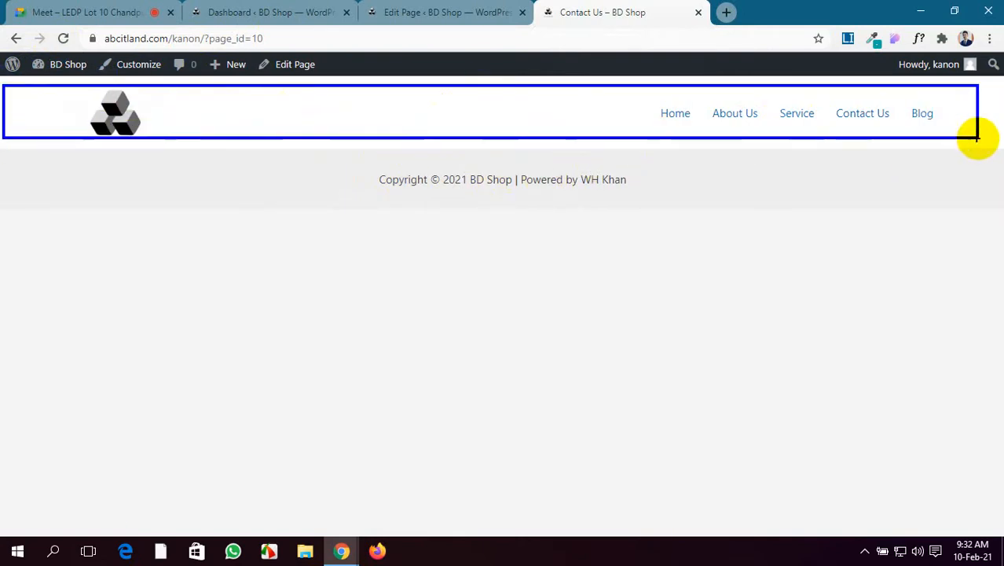
drag(9, 161, 982, 200)
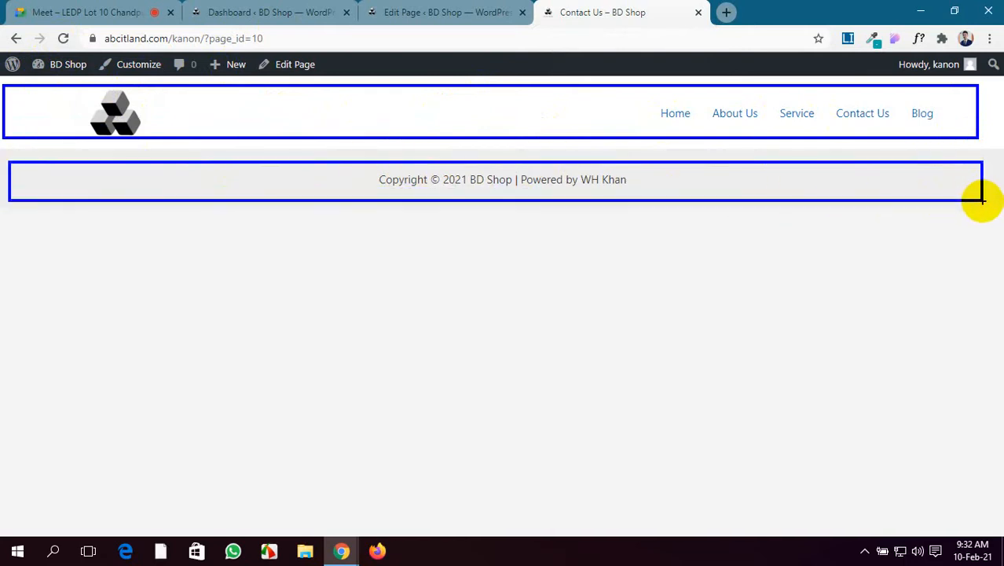
click(410, 11)
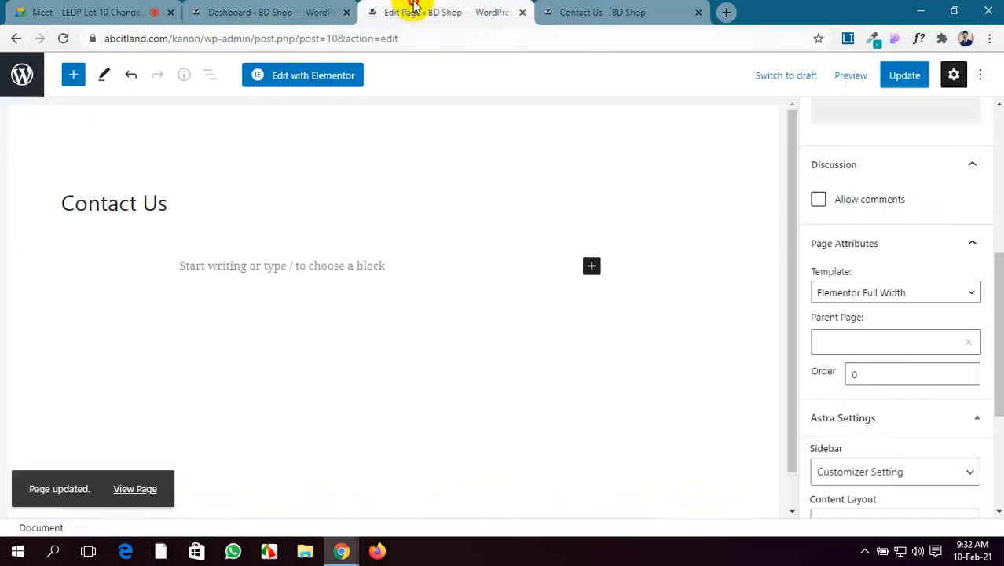
Set the Contact Us page's template to Theme and update the page.
scroll(935, 372, down, 3)
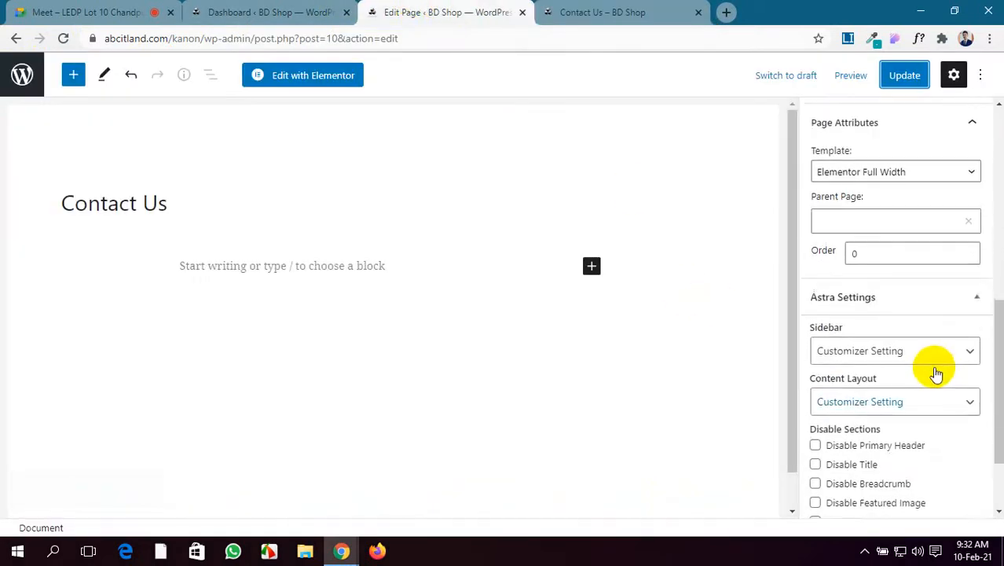
click(927, 222)
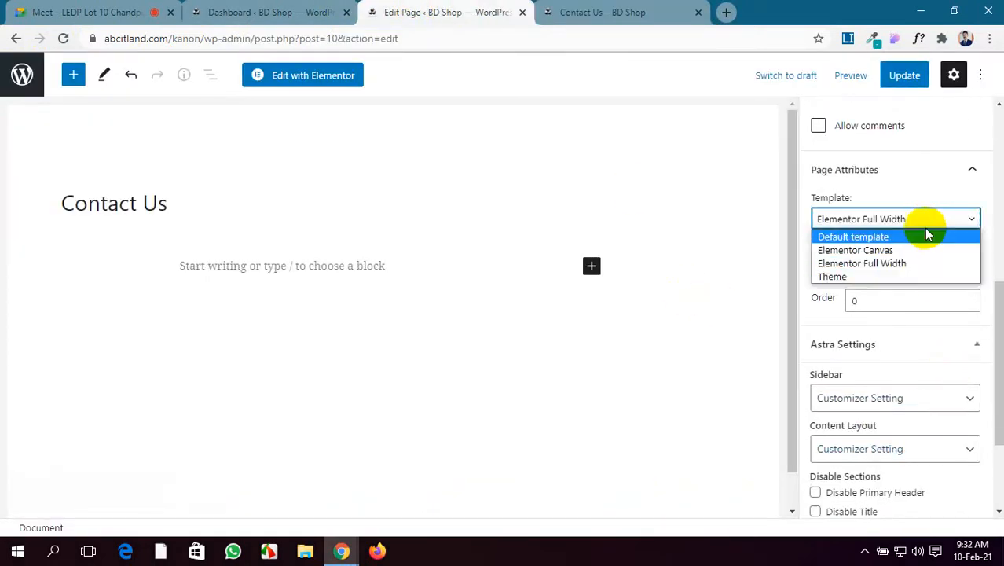
click(890, 276)
click(905, 77)
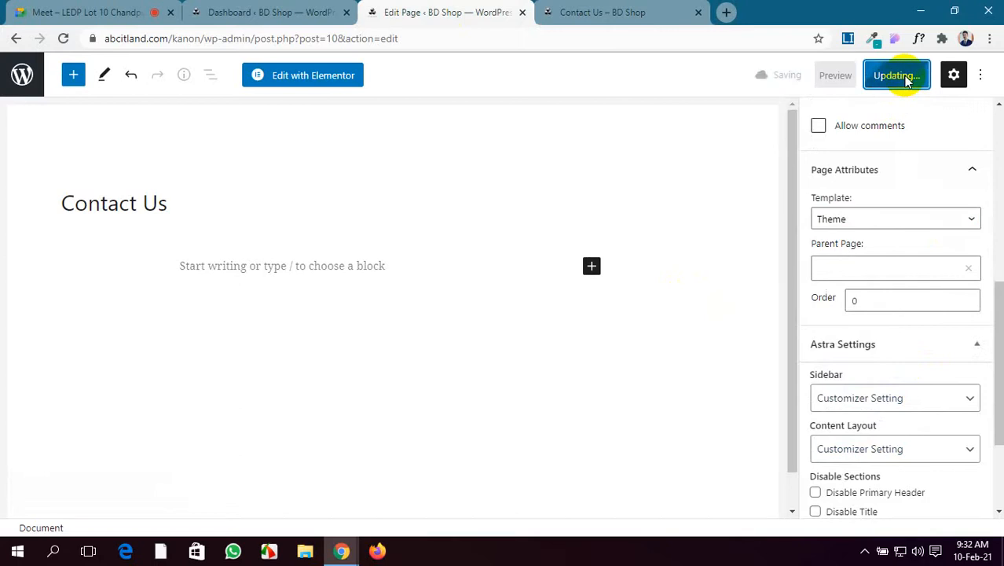
Reload the live Contact Us page to check its layout under the Theme template, and return to the page editor.
click(554, 12)
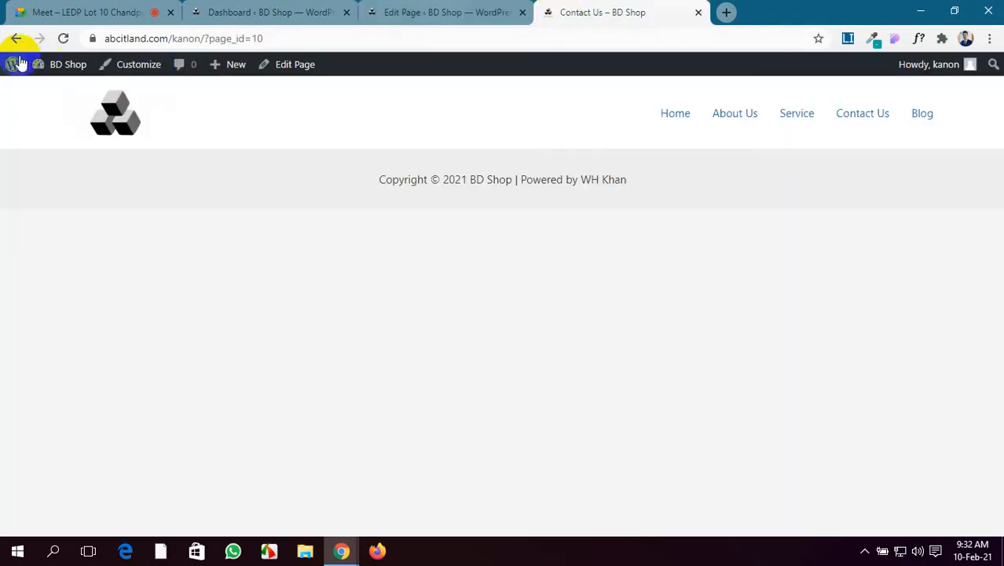
click(63, 39)
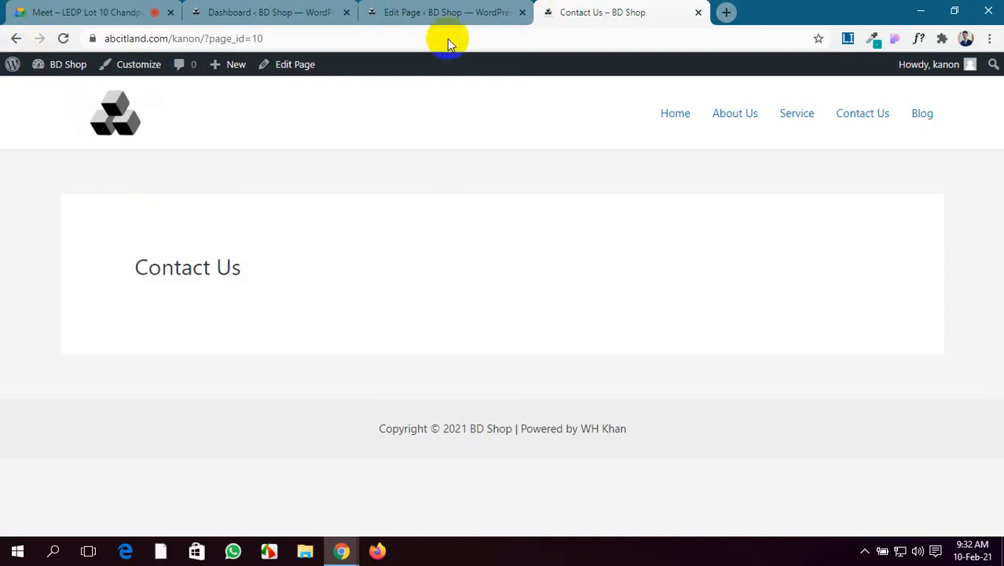
click(453, 11)
Set the Contact Us page's template to Default template and update the page.
click(934, 223)
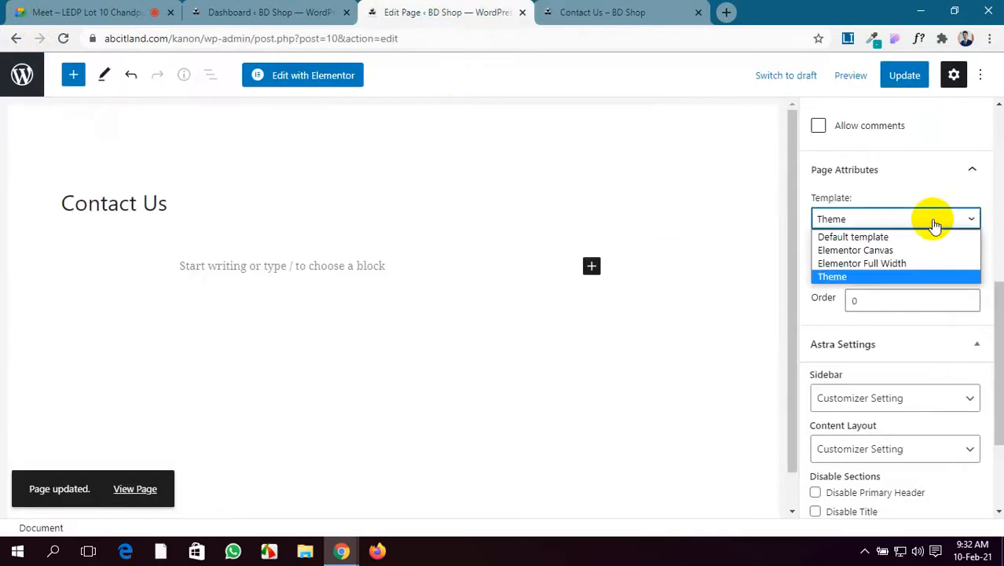
click(907, 238)
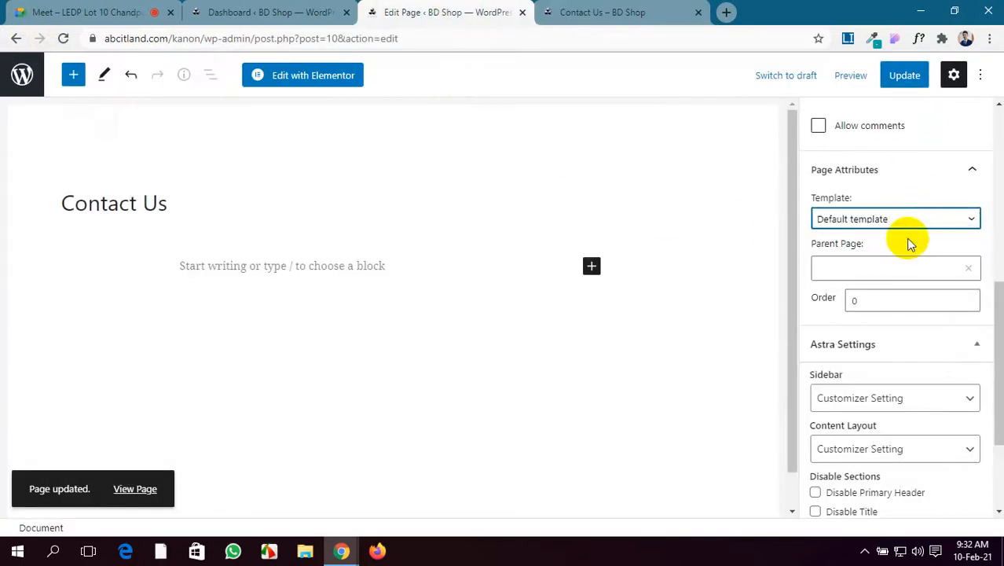
click(908, 76)
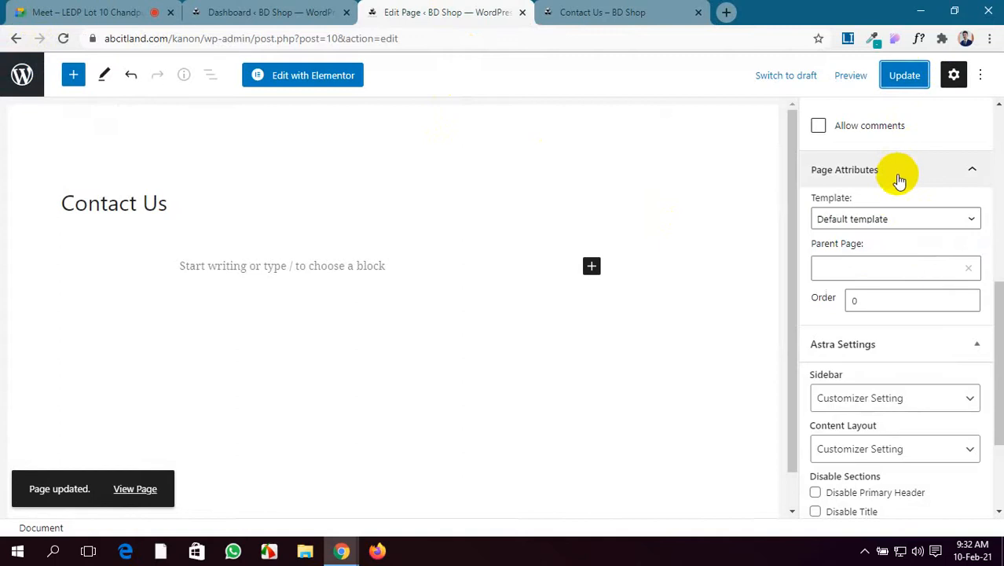
Set the Contact Us page's Astra sidebar option to Left Sidebar and update the page.
scroll(857, 409, up, 3)
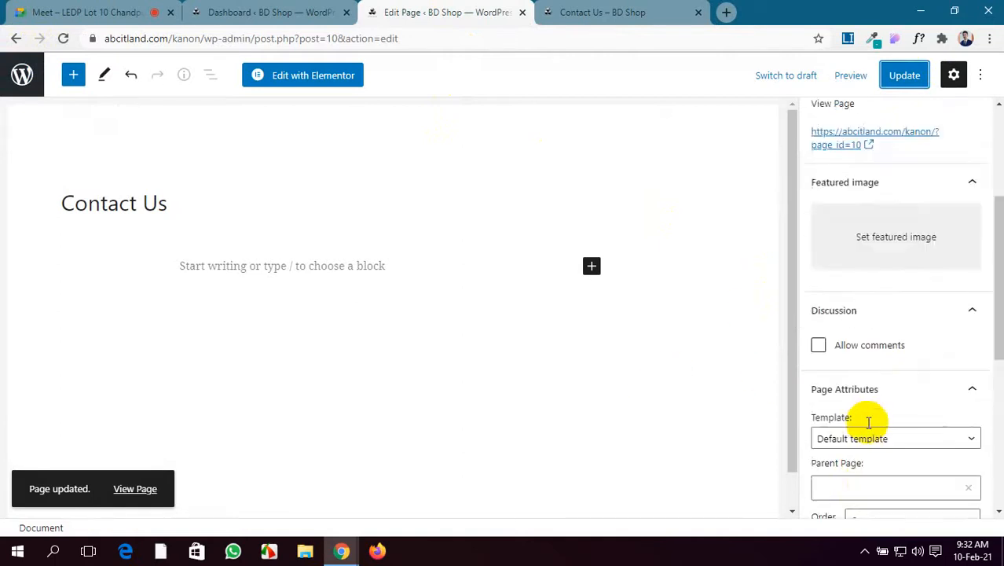
scroll(854, 419, down, 3)
scroll(856, 417, down, 1)
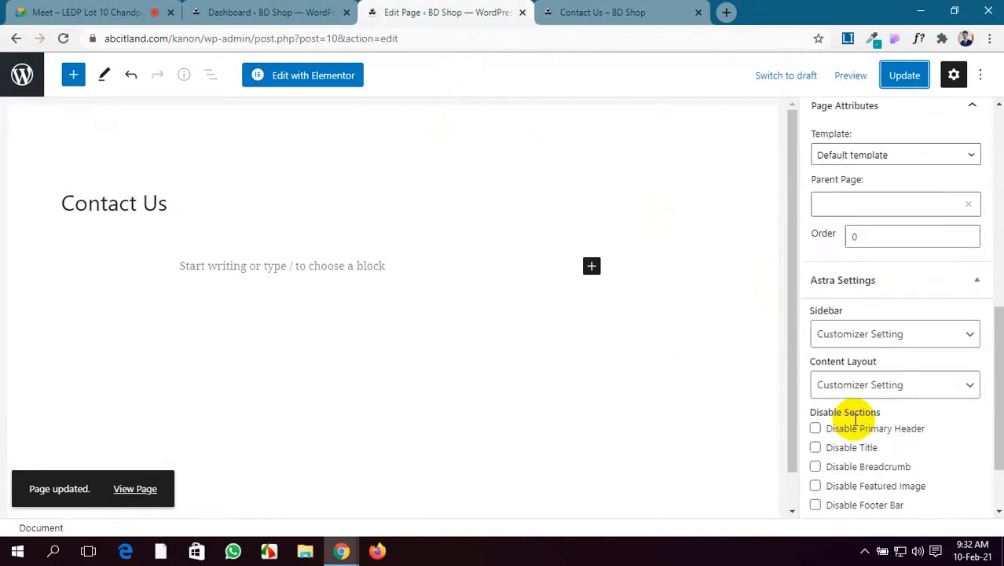
click(974, 329)
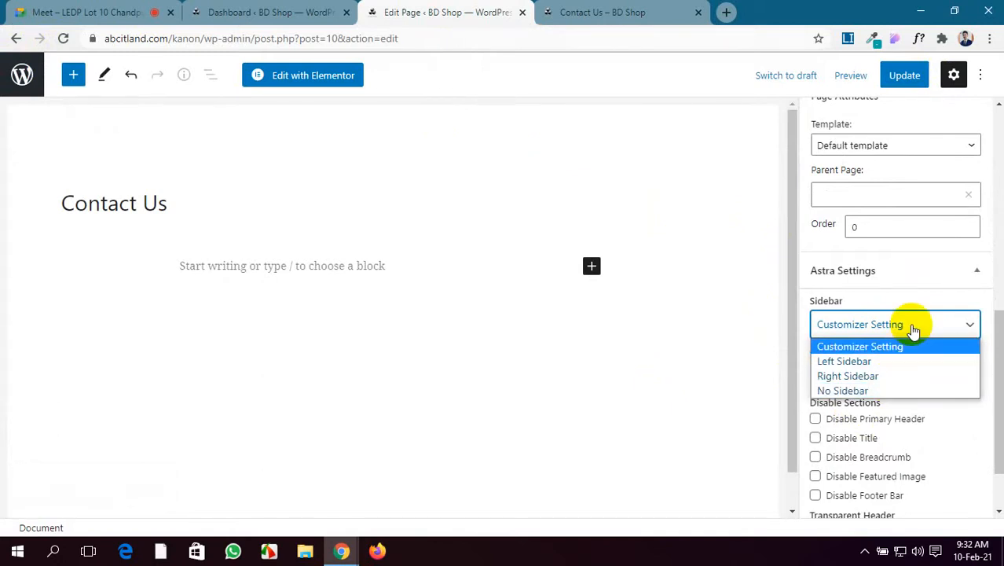
click(849, 361)
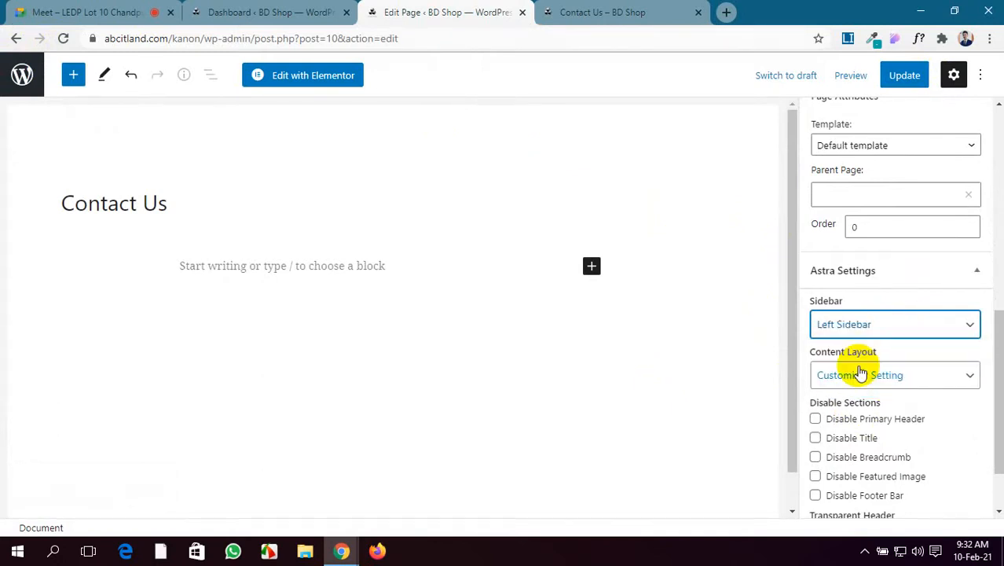
click(919, 78)
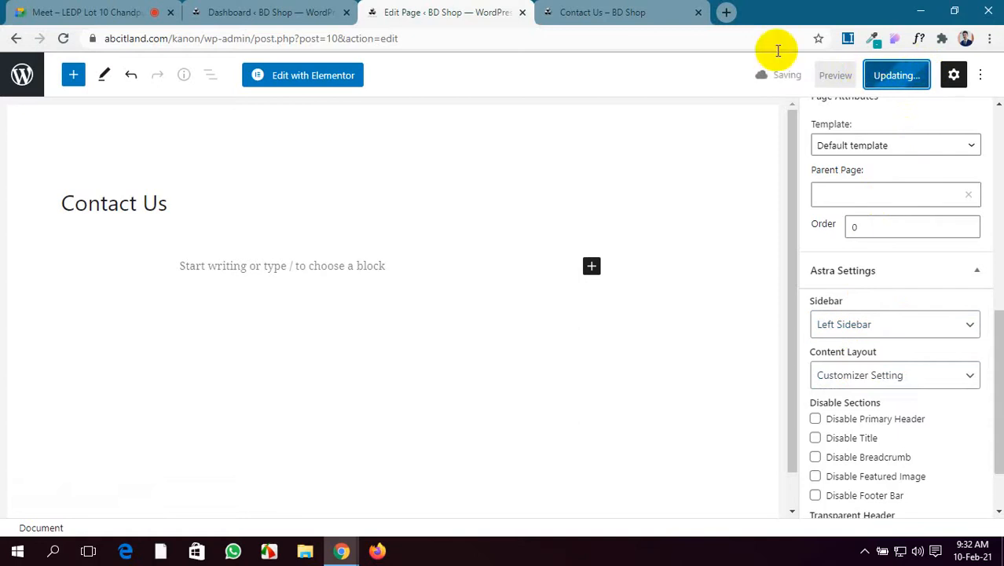
Reload the live Contact Us page to examine the left sidebar and its widgets, and return to the page editor.
click(636, 14)
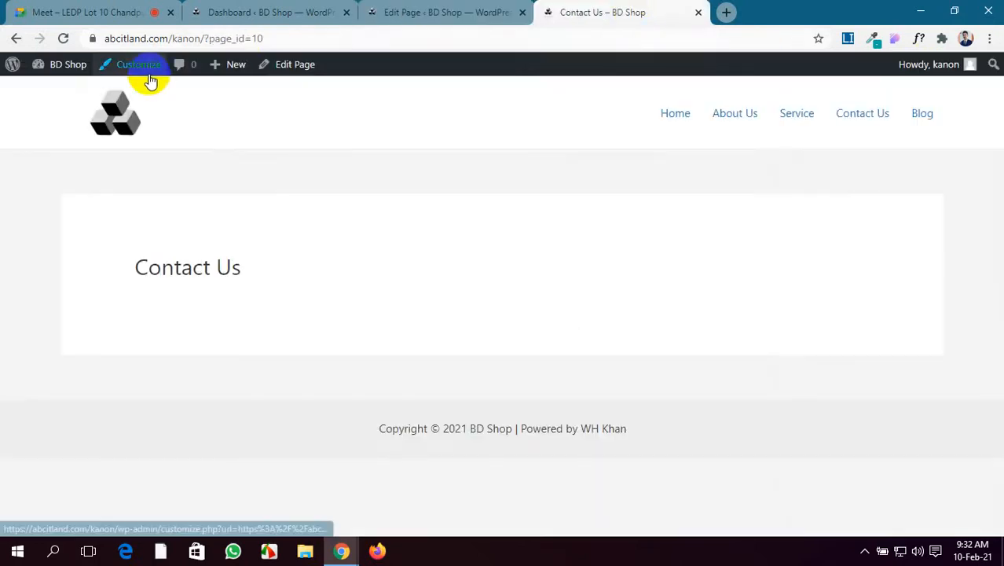
click(65, 38)
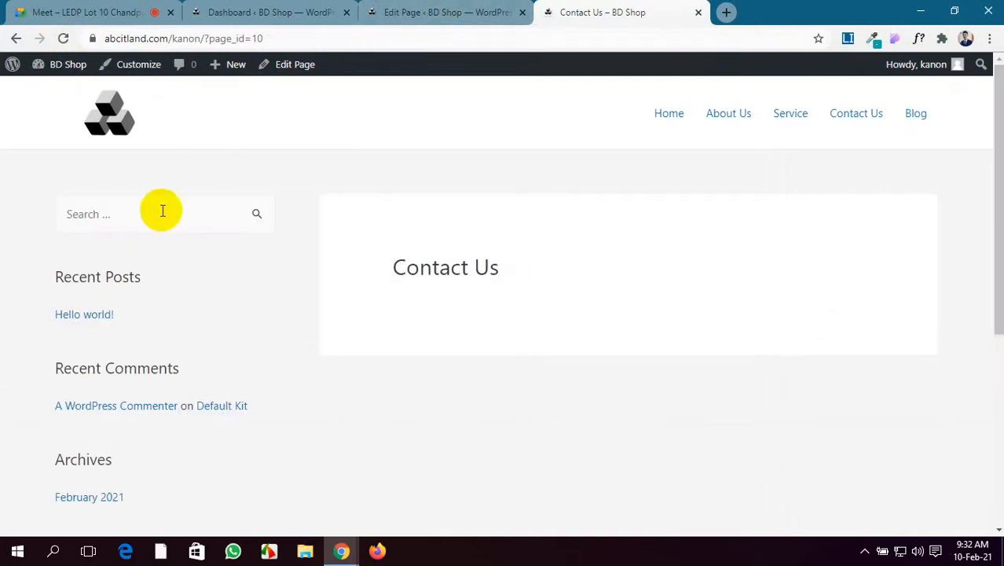
scroll(145, 397, down, 3)
scroll(149, 409, down, 2)
scroll(149, 409, up, 5)
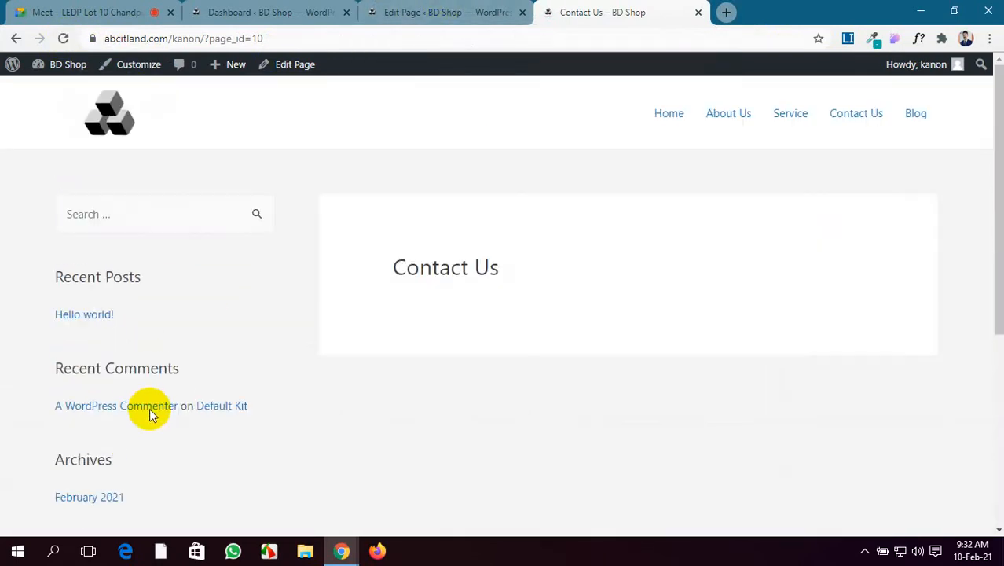
scroll(150, 409, down, 5)
scroll(152, 416, up, 5)
click(400, 10)
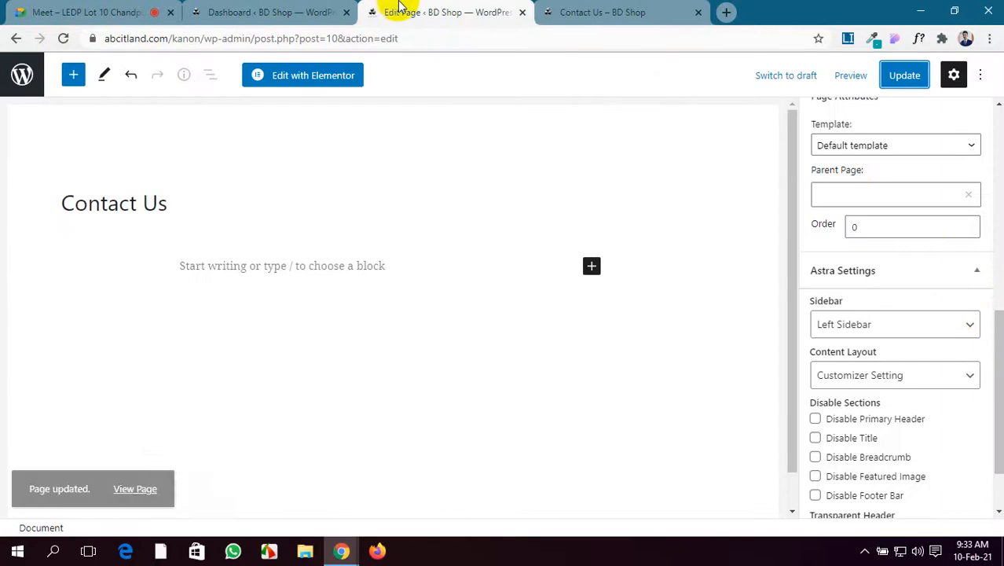
Set the Contact Us page's Astra sidebar option back to Customizer Setting and update the page.
click(966, 332)
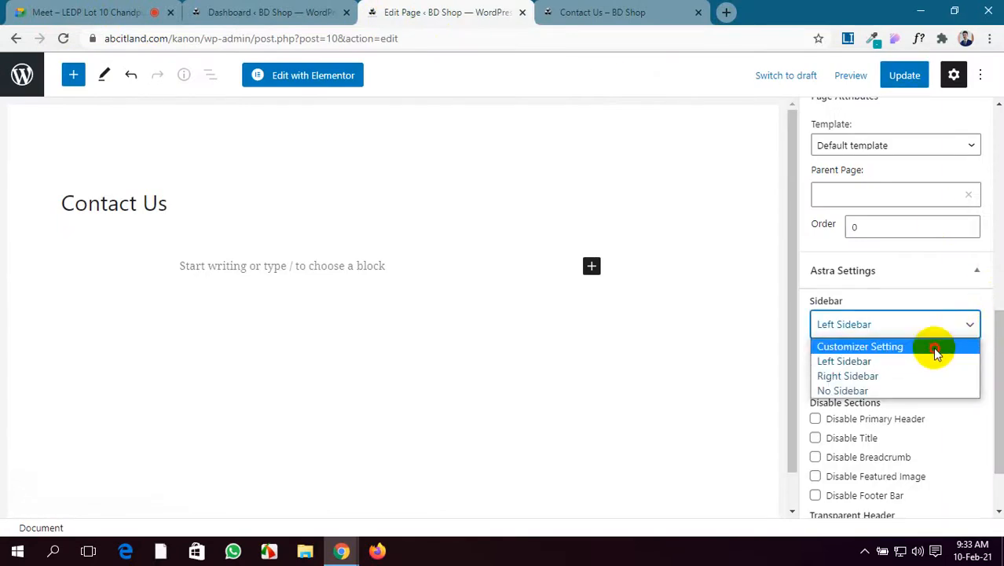
click(931, 348)
click(907, 81)
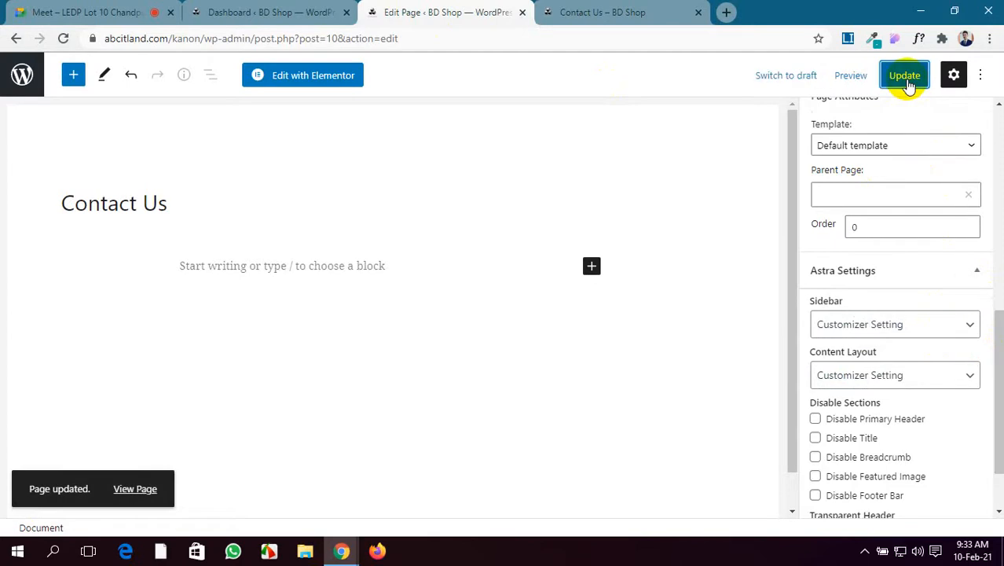
Reload the live Contact Us page and browse the site's Home, About Us and Service pages to compare their layouts.
click(648, 10)
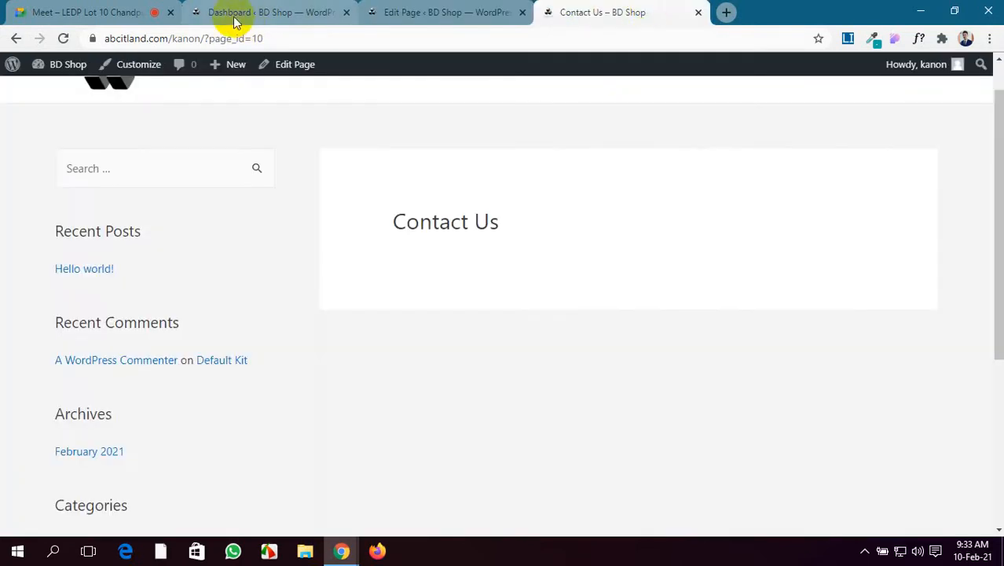
click(61, 40)
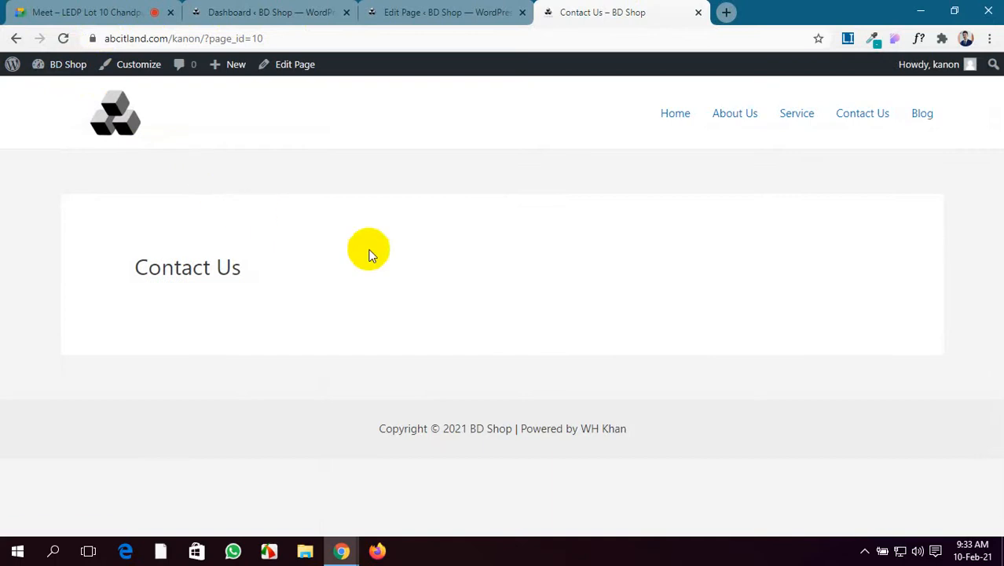
click(681, 110)
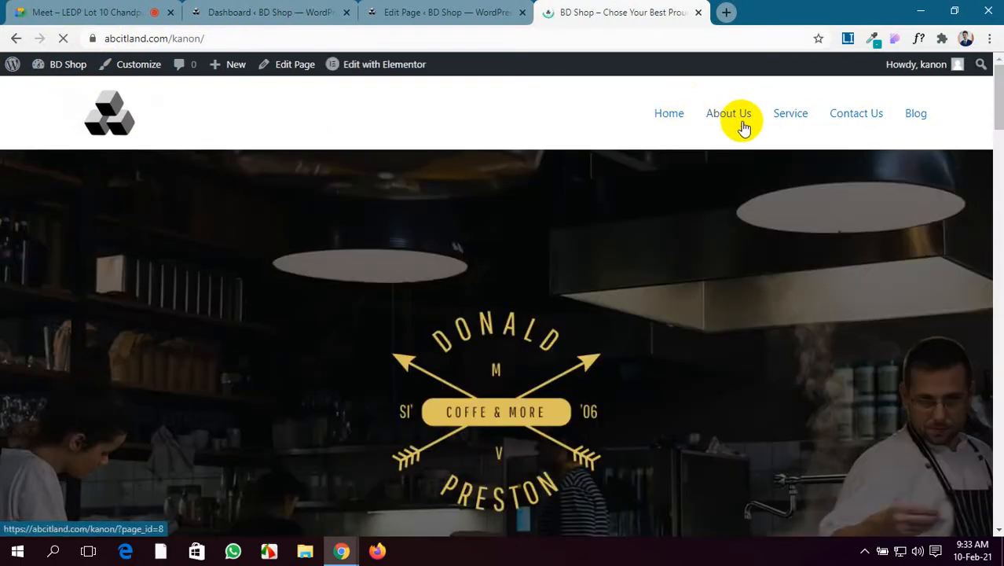
click(745, 126)
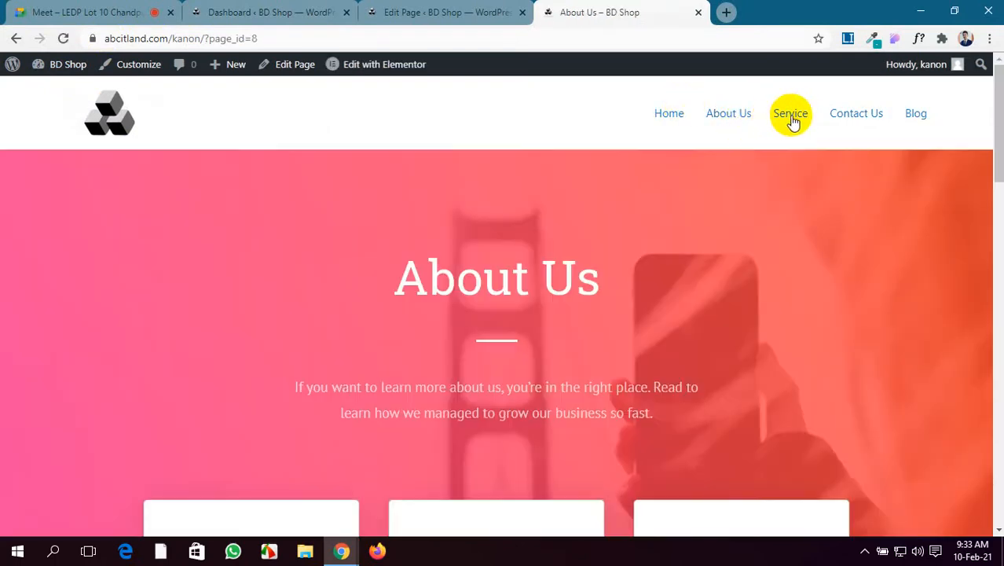
click(791, 118)
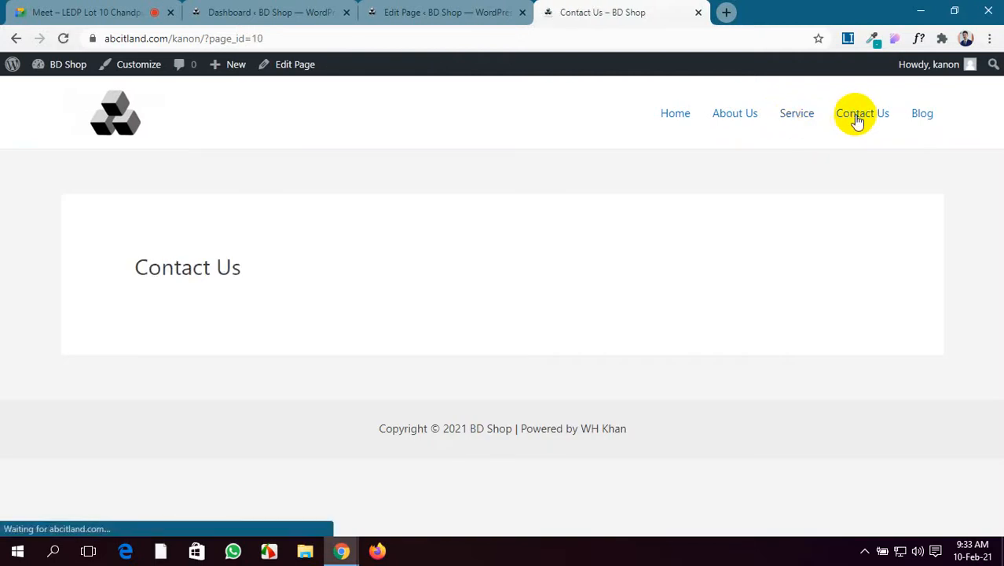
Open the live Blog page to examine its sidebar widgets, and return to the Contact Us page editor.
click(927, 115)
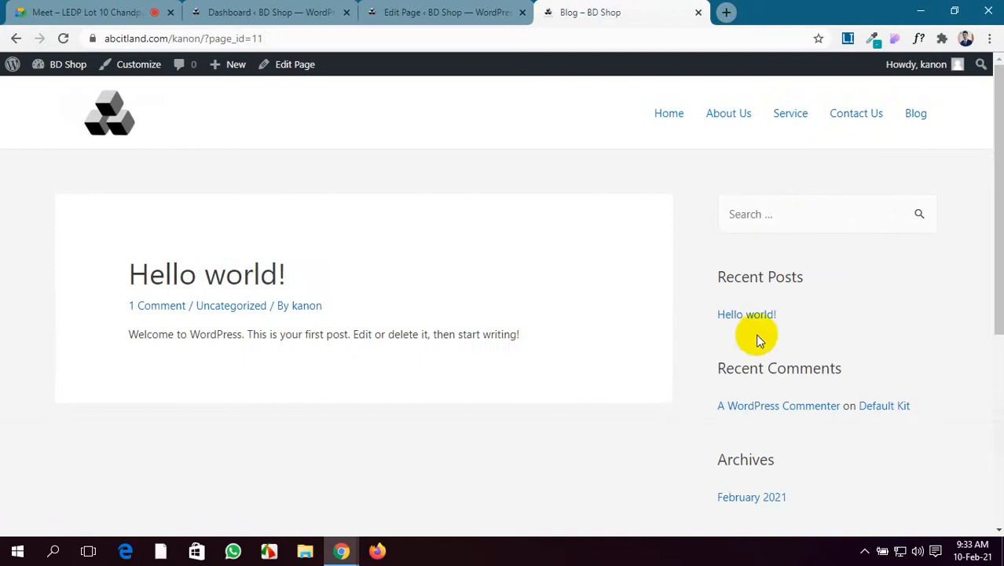
scroll(757, 338, down, 5)
scroll(756, 336, up, 5)
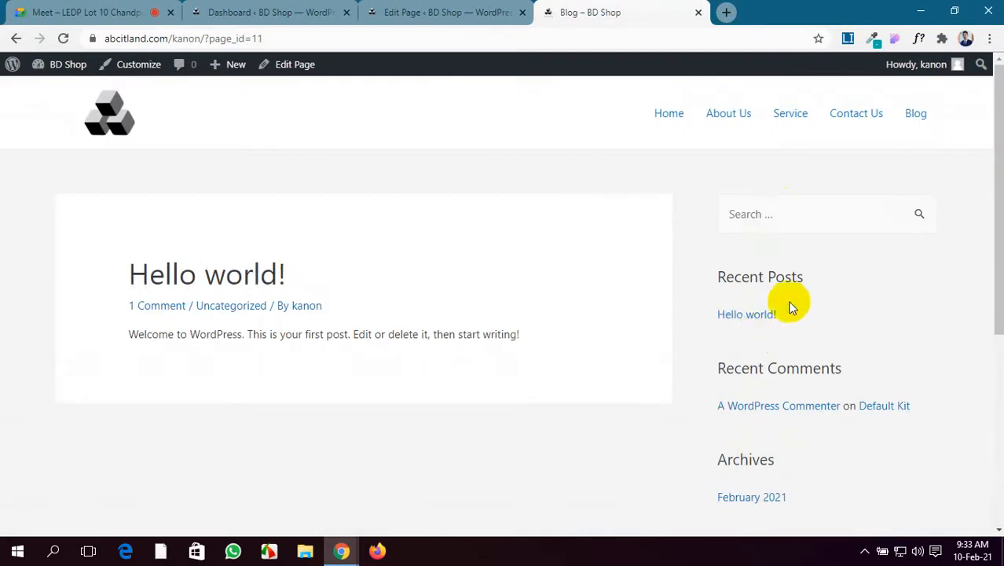
scroll(781, 389, down, 5)
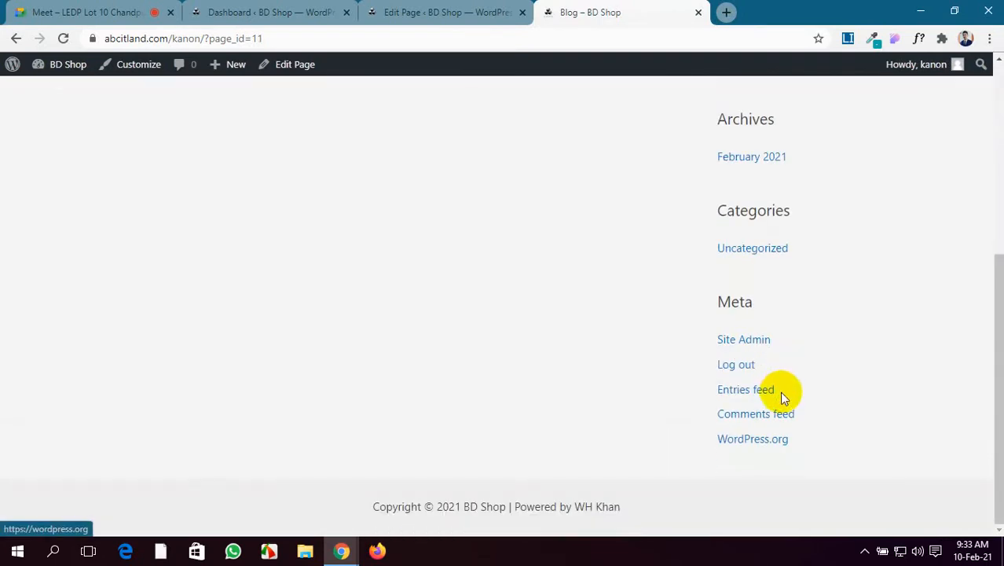
scroll(772, 319, up, 5)
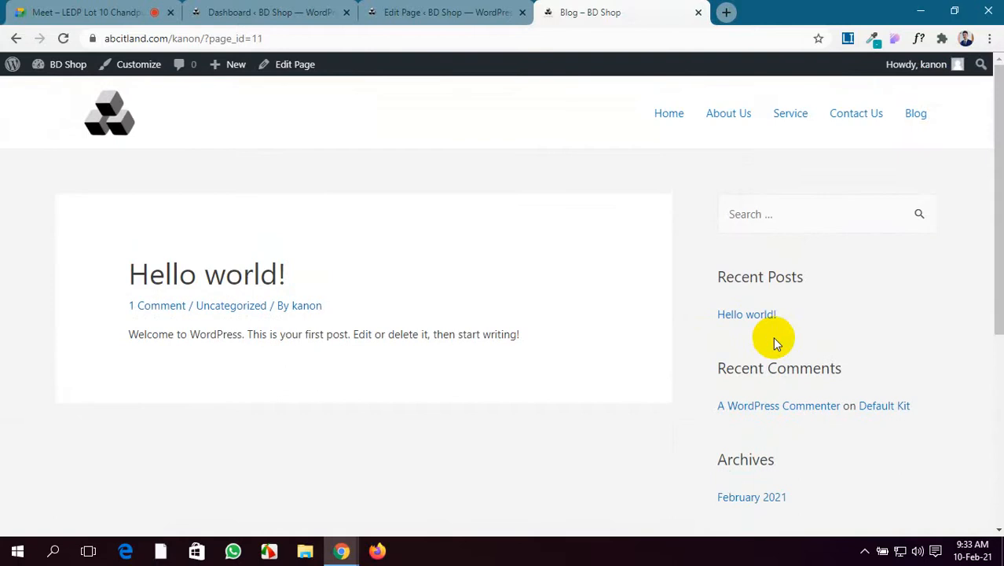
click(393, 11)
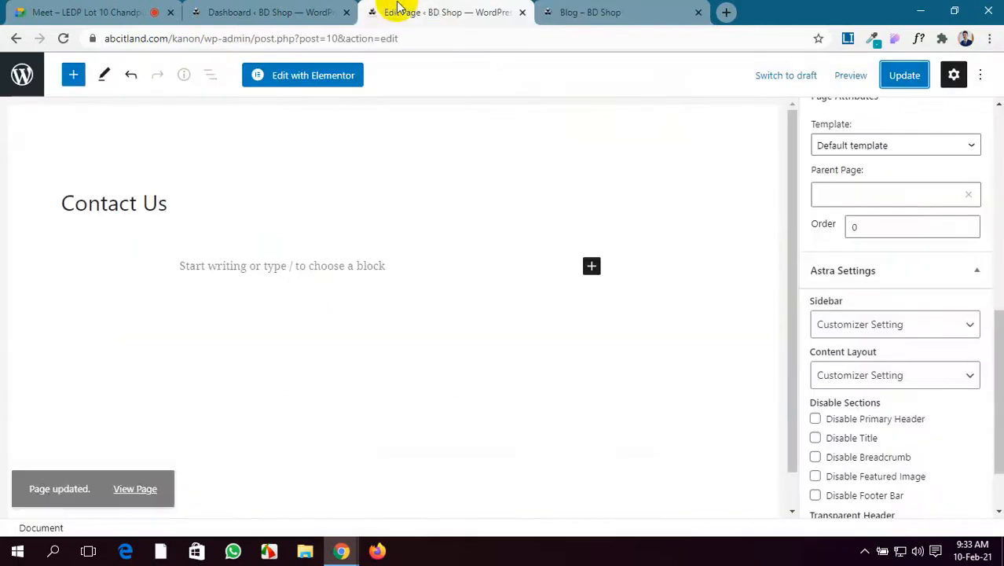
click(636, 11)
click(498, 11)
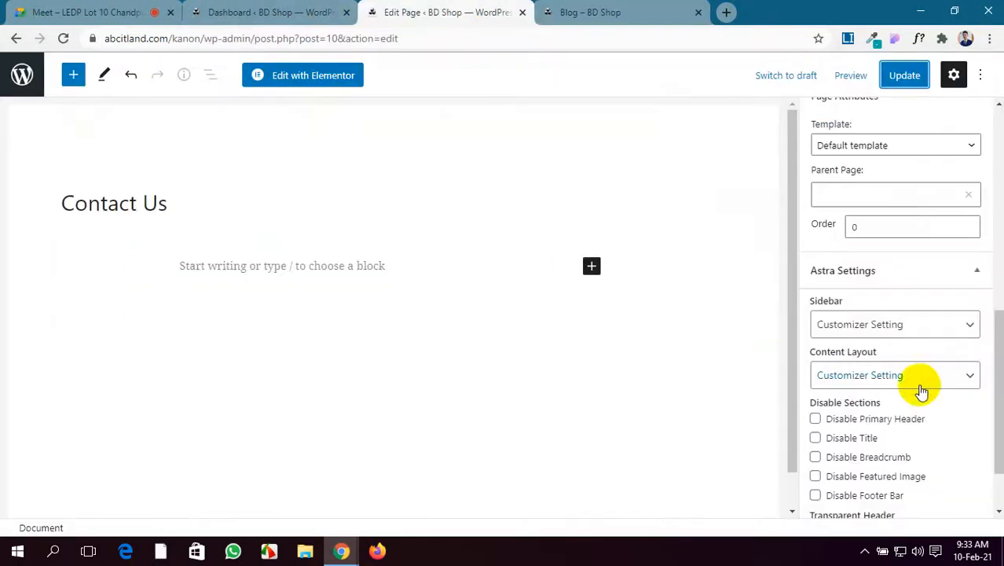
Disable the primary header for the Contact Us page in the Astra settings and update the page.
scroll(920, 390, down, 1)
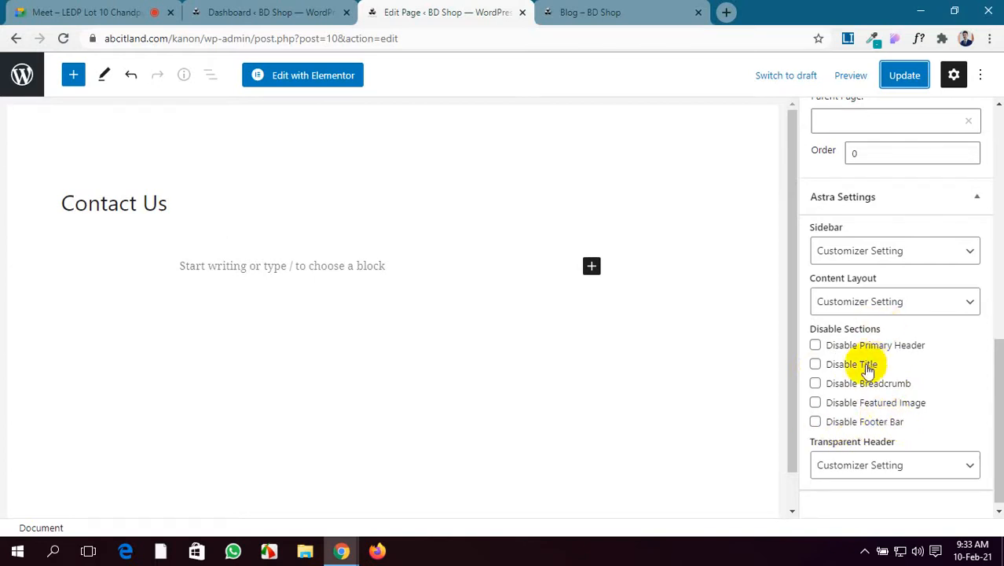
scroll(860, 383, down, 1)
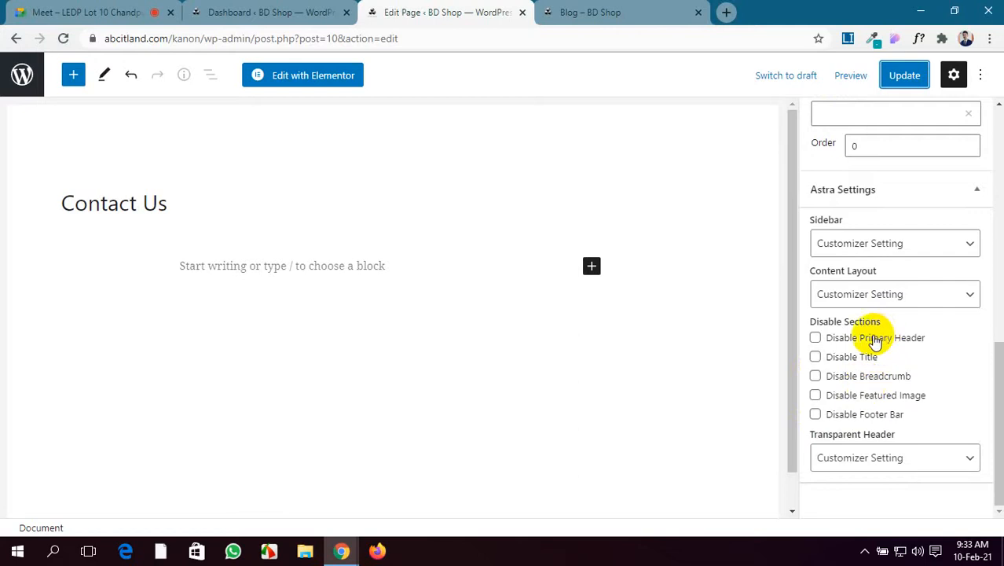
click(815, 338)
click(924, 77)
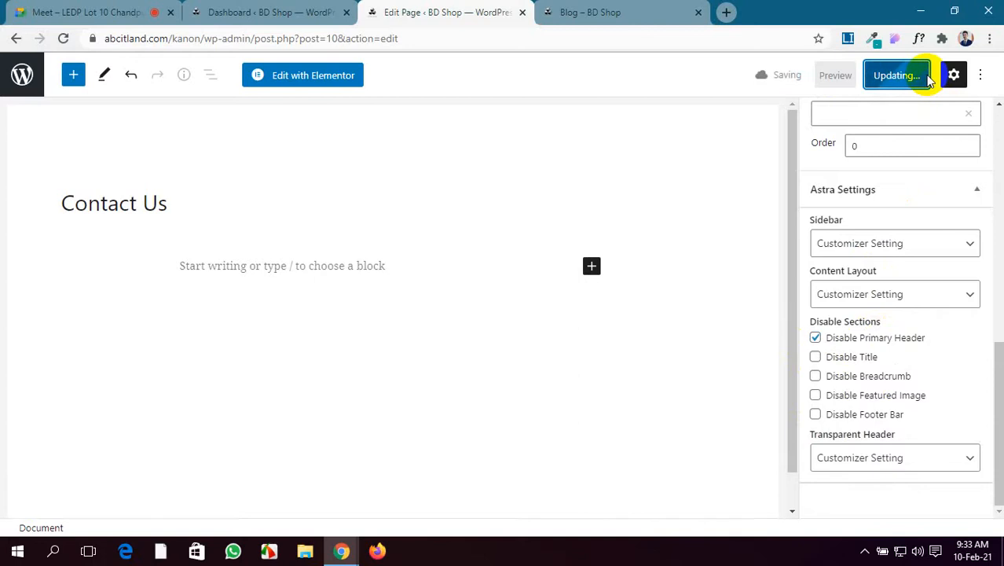
Open the live Contact Us page to check the effect of disabling the primary header, and return to the editor.
click(629, 12)
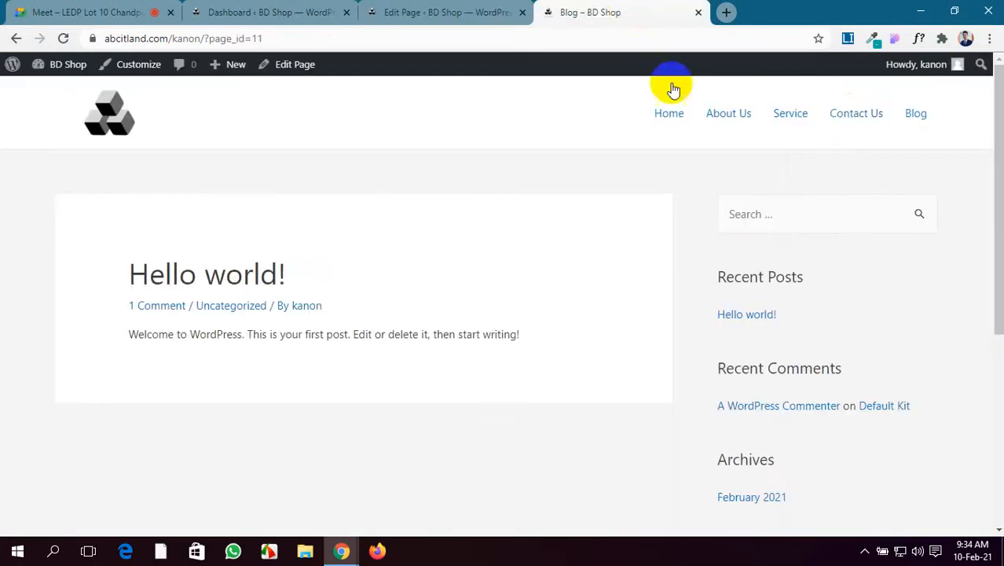
click(841, 116)
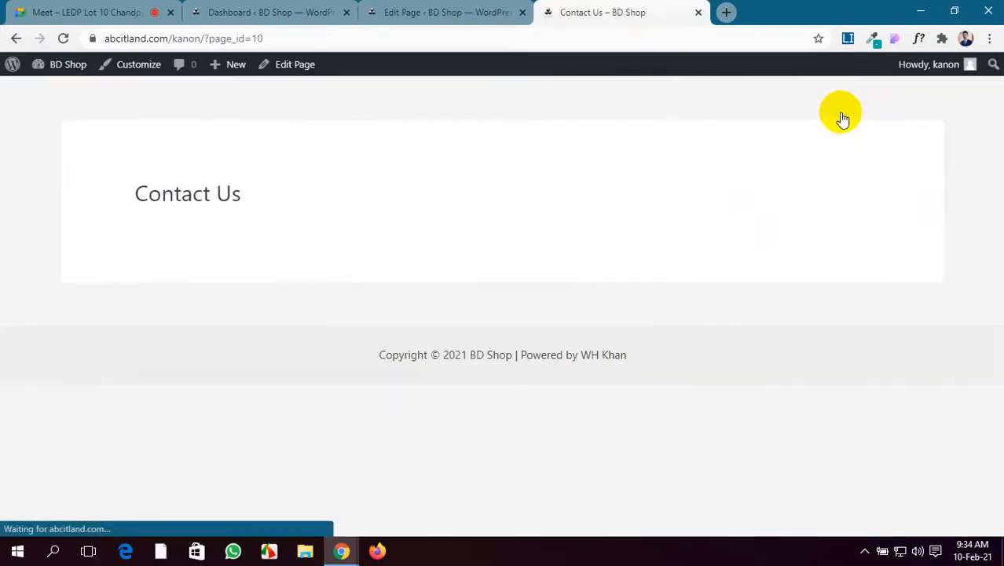
click(324, 9)
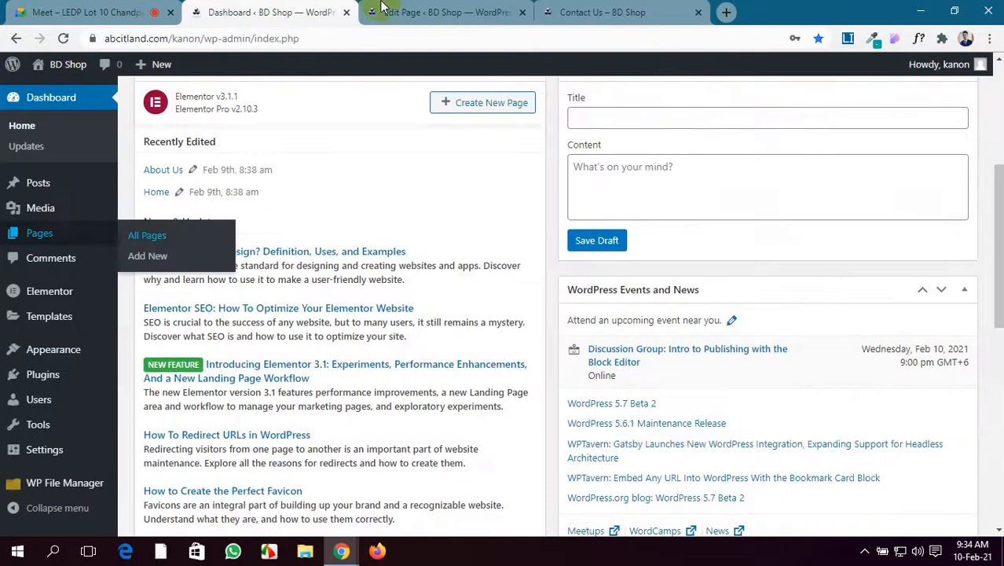
click(382, 10)
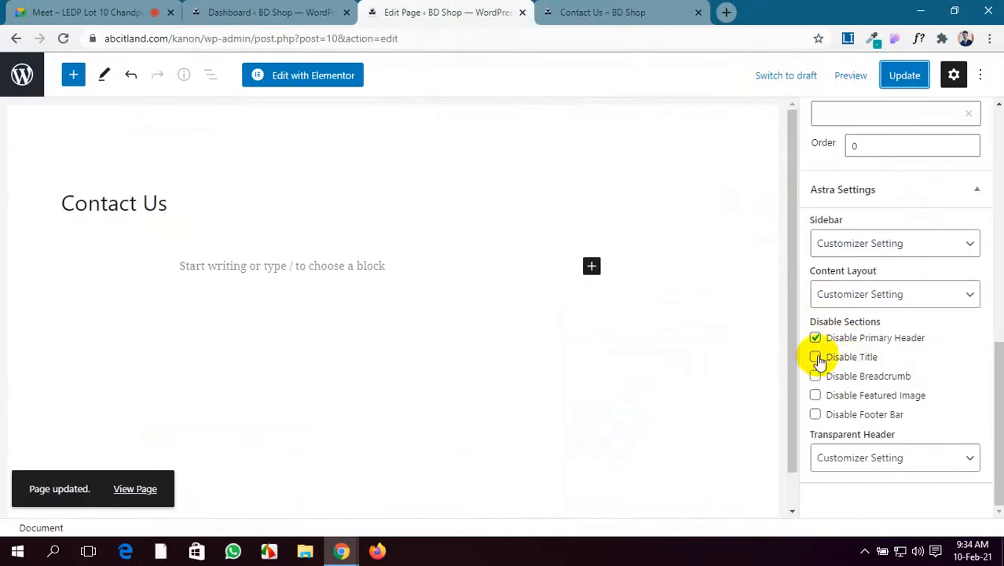
Examine the page title on the live Contact Us page, and return to the page editor.
click(587, 10)
drag(253, 195, 163, 157)
click(432, 11)
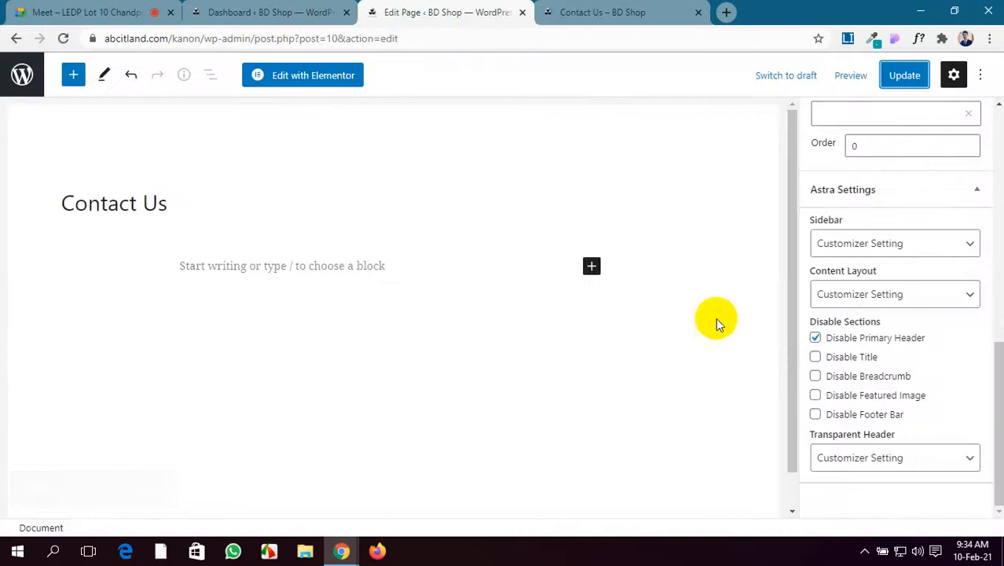
Disable the title of the Contact Us page in the Astra settings, update the page, and check the effect on the reloaded live page.
click(814, 357)
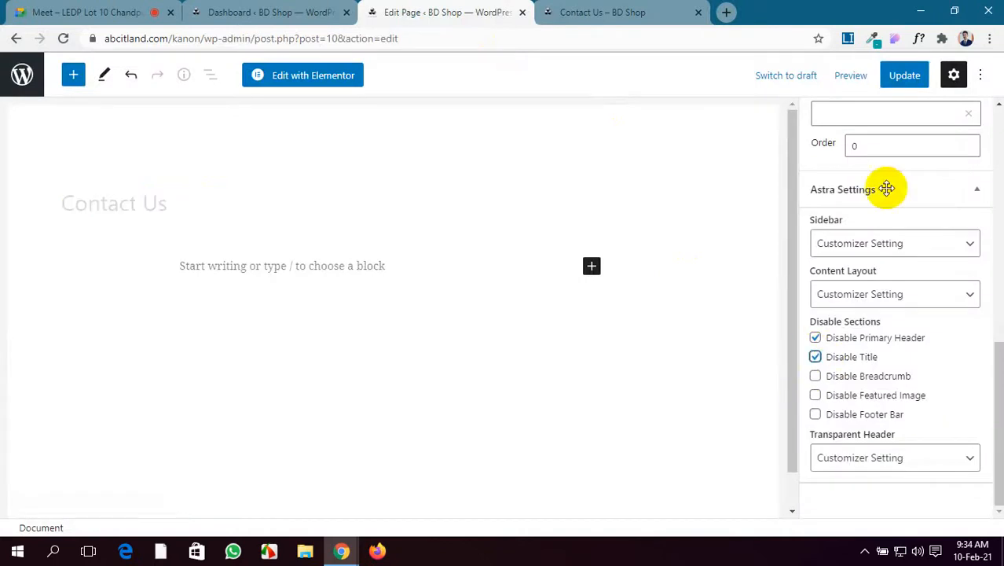
click(905, 75)
click(632, 8)
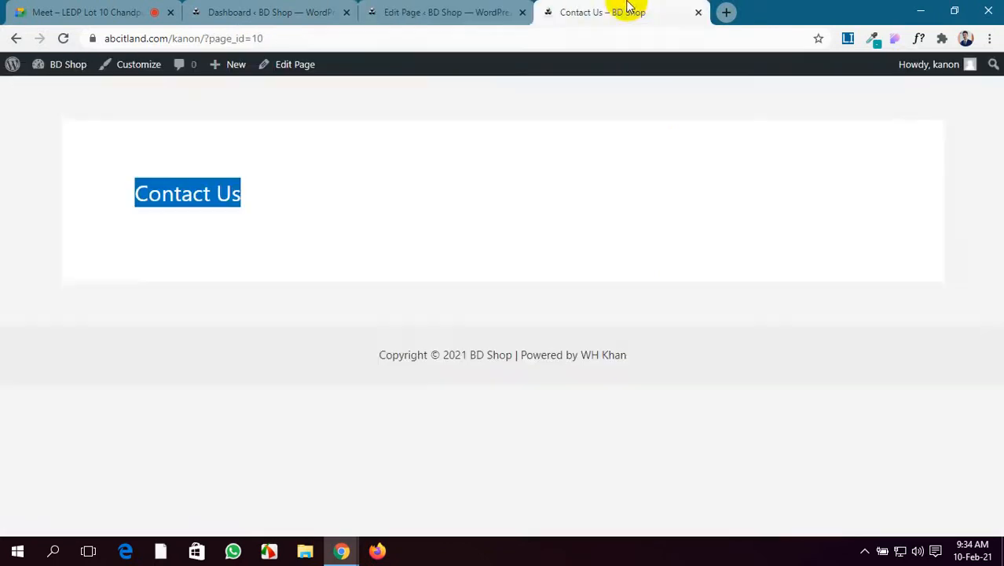
click(63, 39)
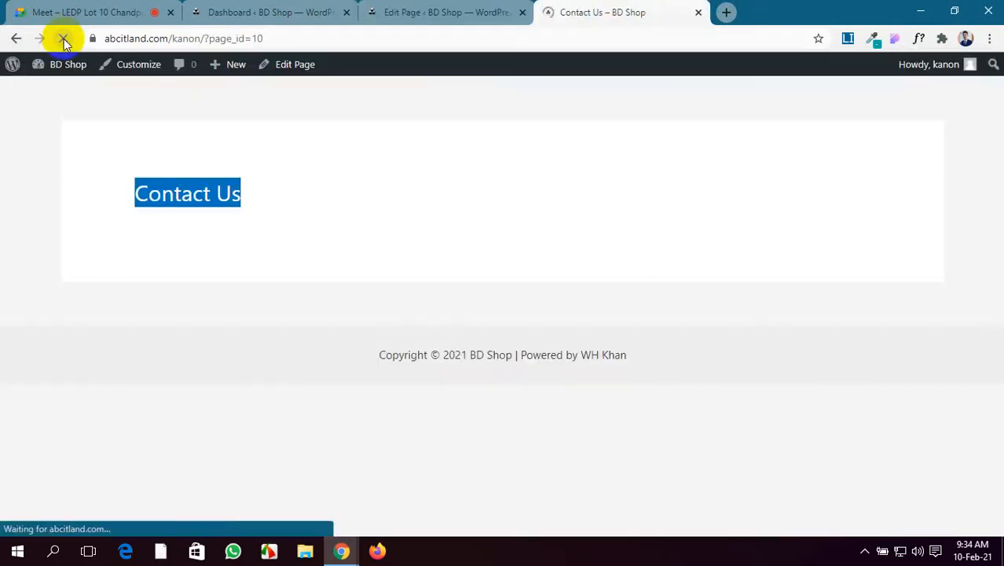
click(493, 14)
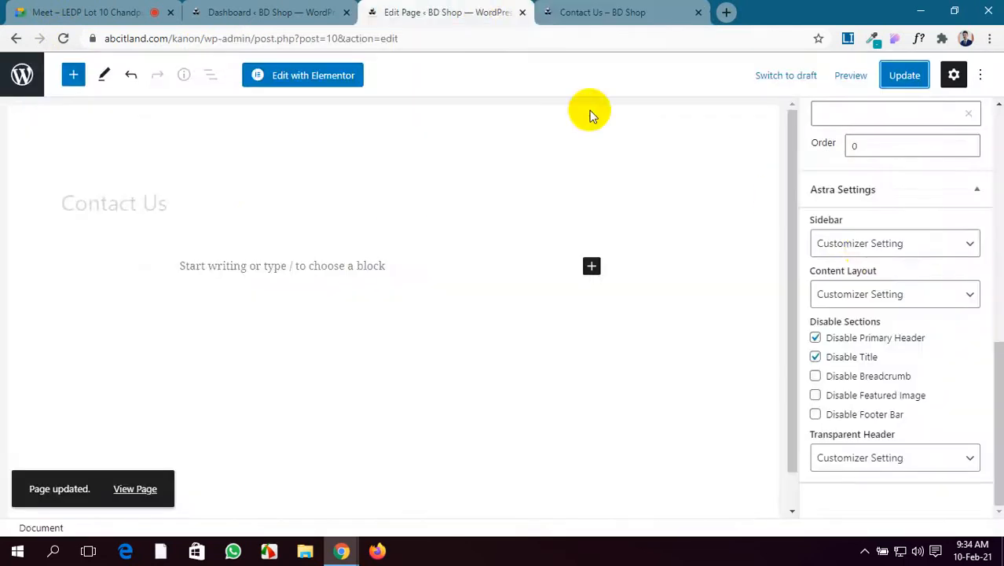
Re-enable the title and primary header of the Contact Us page in the Astra settings and update the page.
click(814, 357)
click(814, 337)
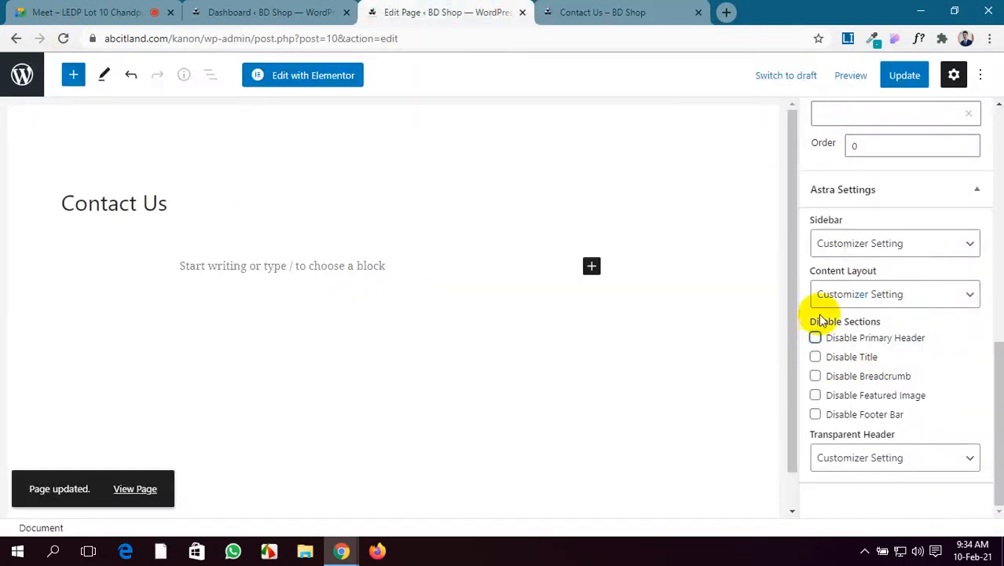
click(905, 76)
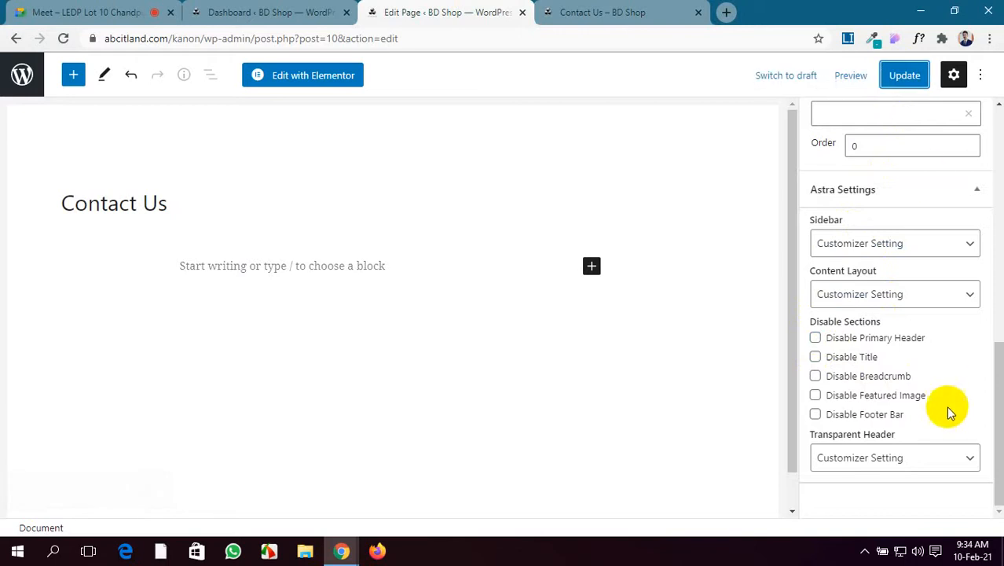
Set the Contact Us page's Transparent Header option to Enabled and update the page.
click(936, 459)
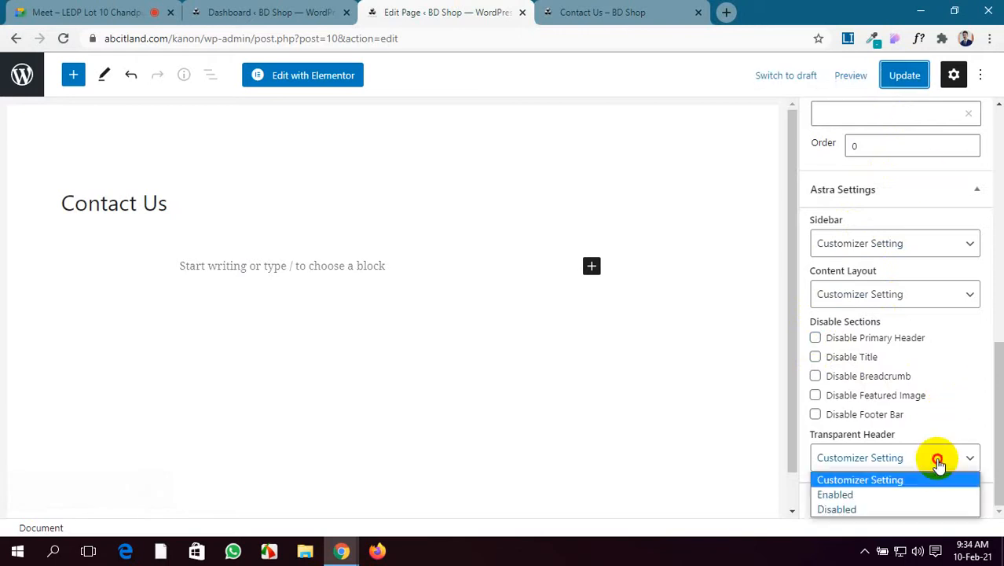
click(903, 501)
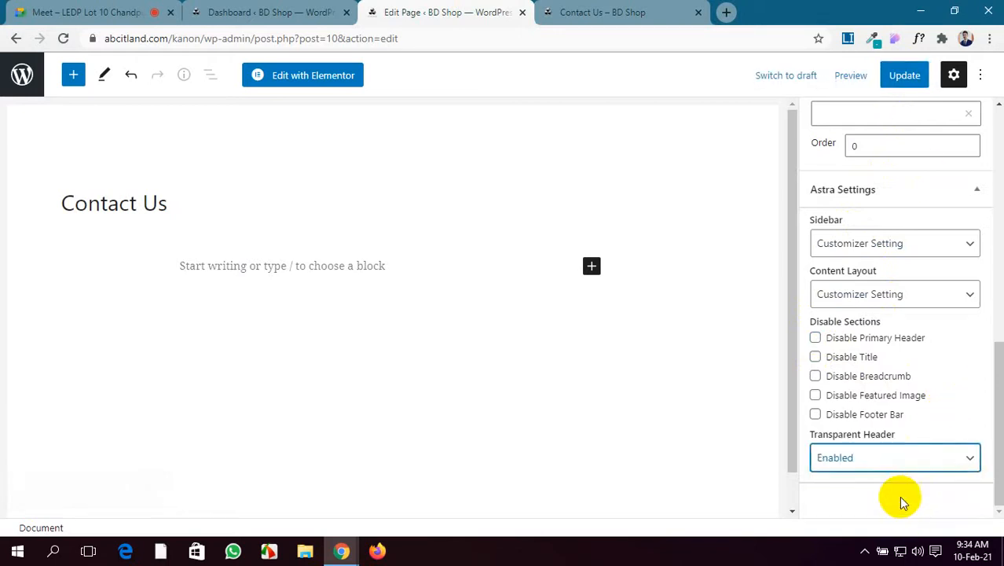
click(896, 83)
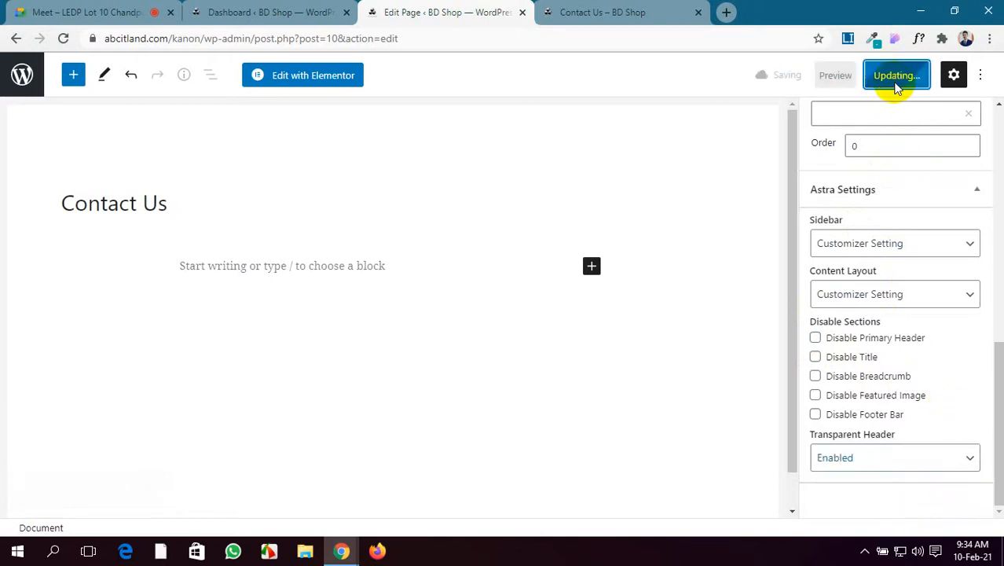
Reload the live Contact Us page to examine the transparent header, compare it with the editor, and return to the editor.
click(615, 15)
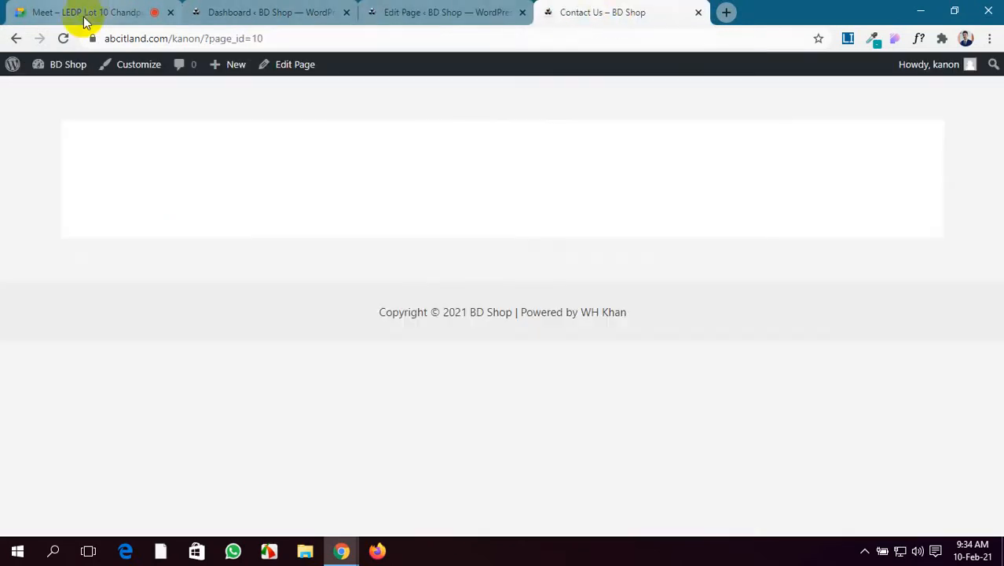
click(68, 40)
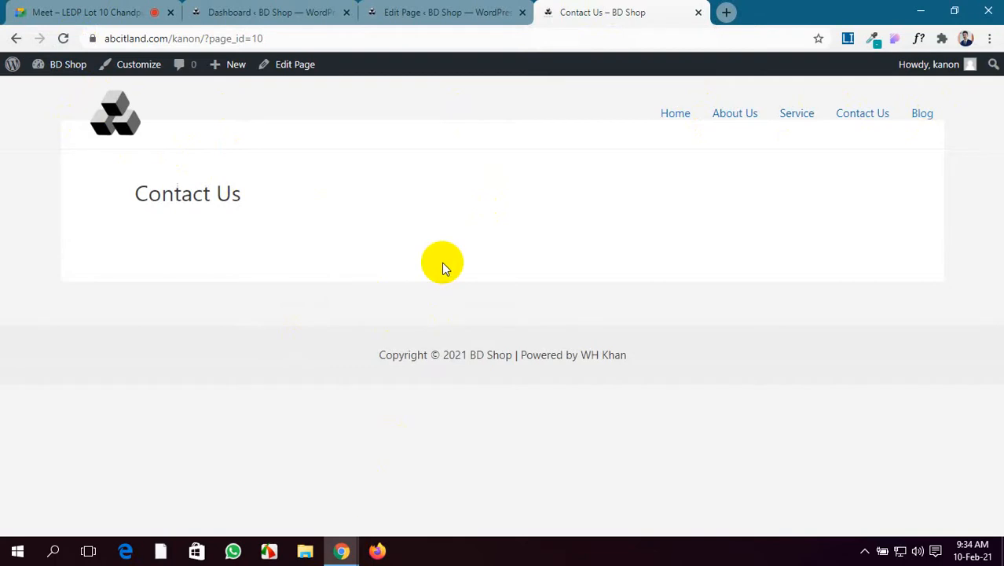
click(398, 9)
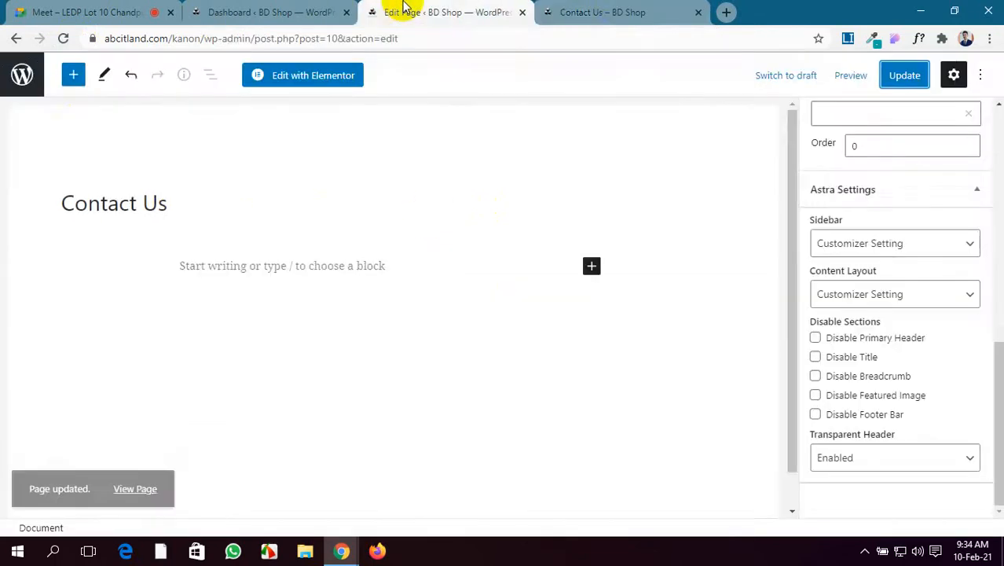
click(617, 10)
click(478, 9)
click(597, 10)
click(452, 9)
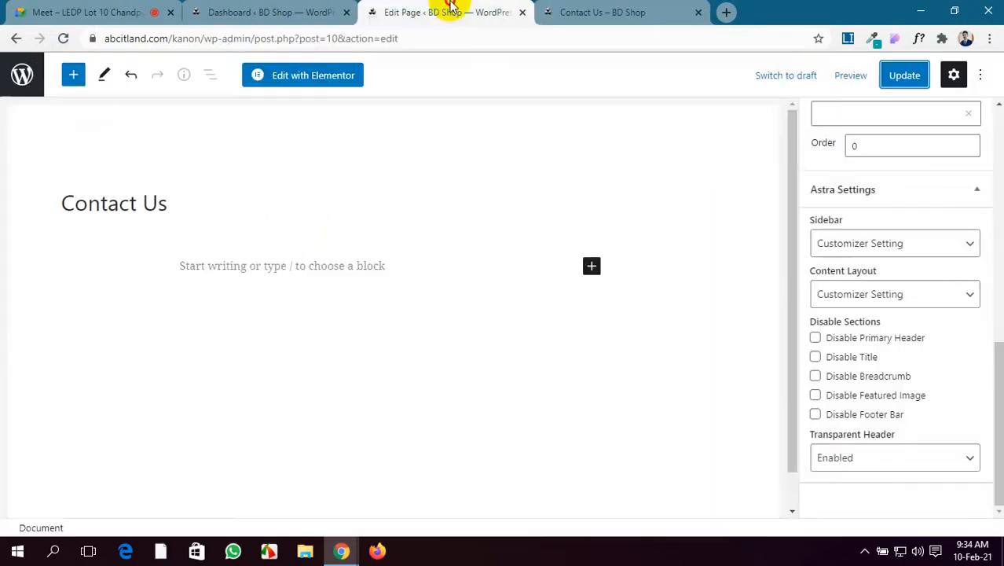
Set the Contact Us page's Transparent Header option back to Customizer Setting and update the page.
click(847, 458)
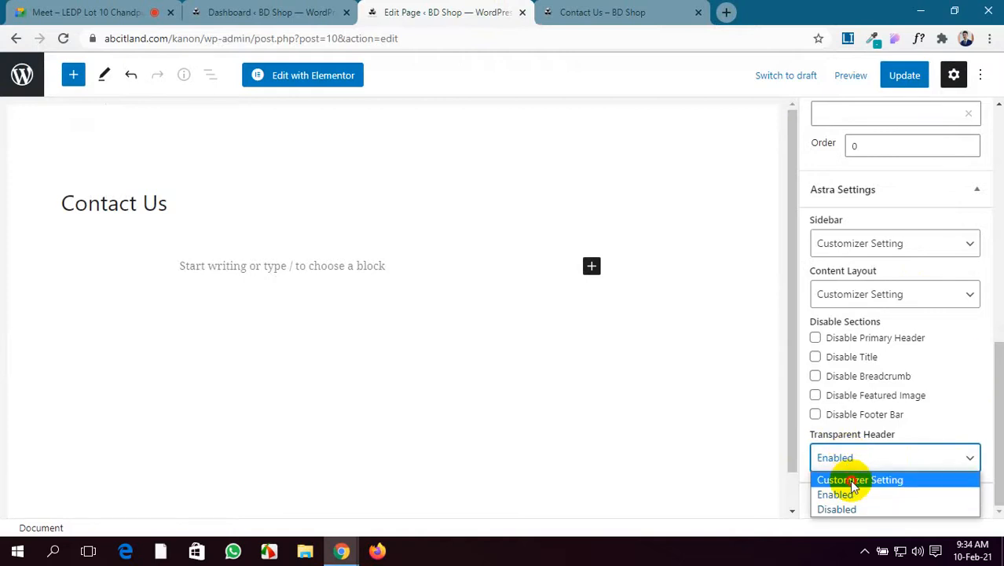
click(856, 477)
click(905, 79)
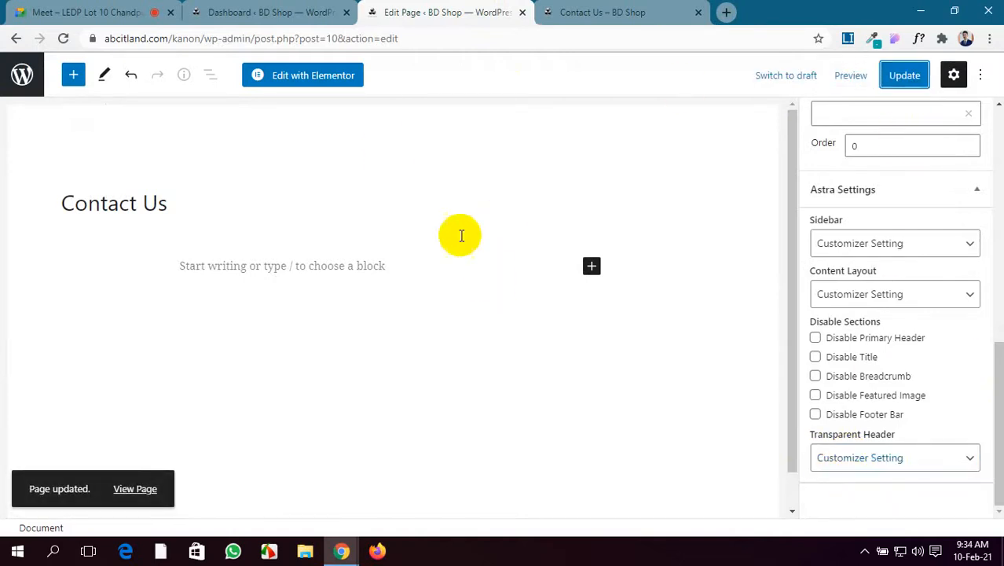
Close the Contact Us page editor and return to the WordPress dashboard.
click(299, 12)
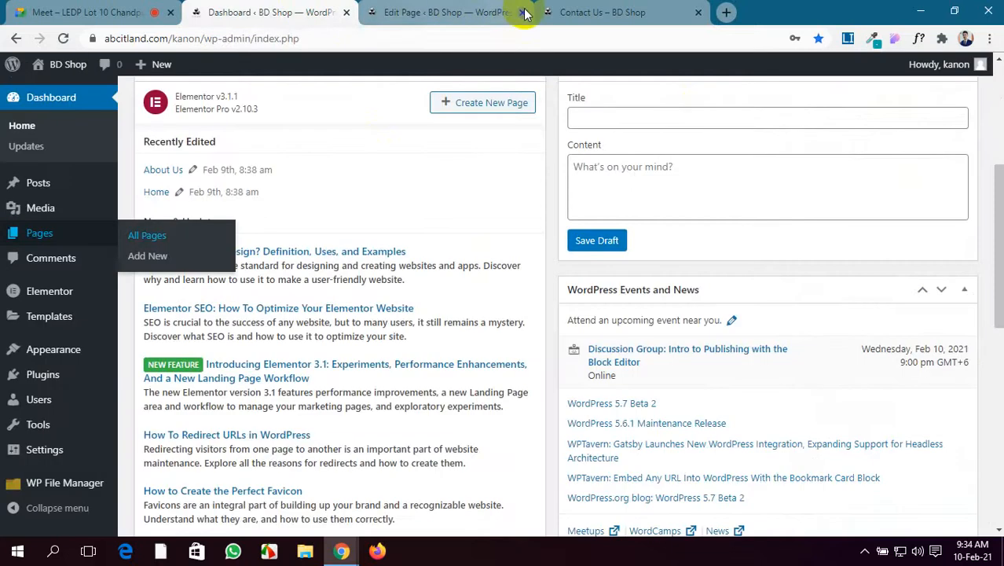
click(494, 12)
click(521, 13)
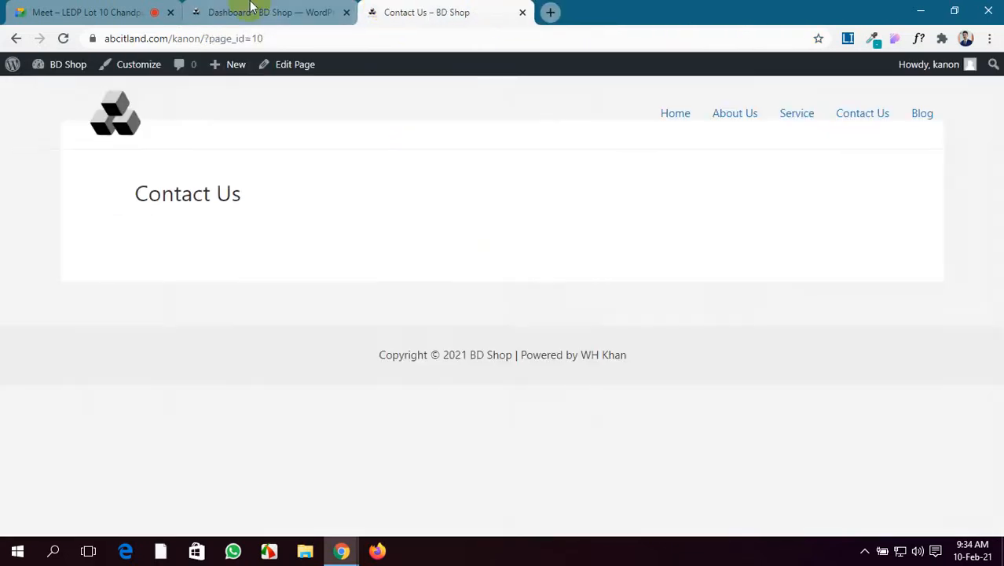
click(252, 10)
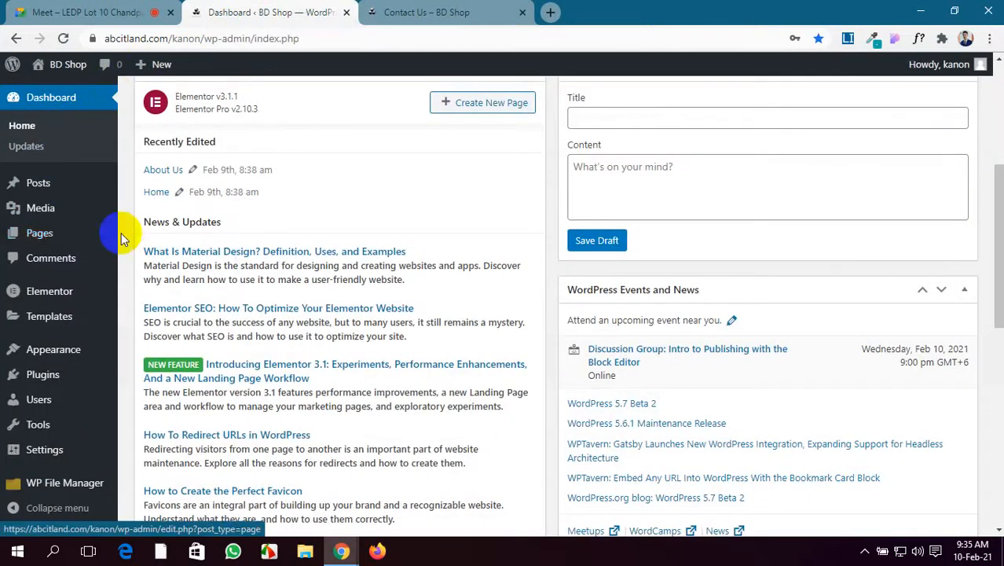
Open the list of all pages in a new browser tab and open the Home page in the Elementor editor.
middle_click(139, 236)
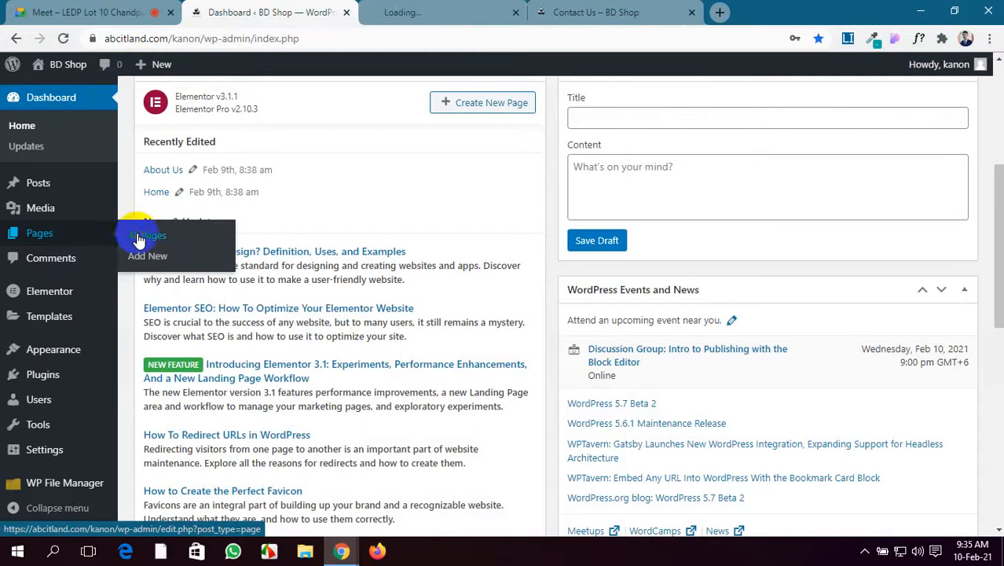
click(396, 10)
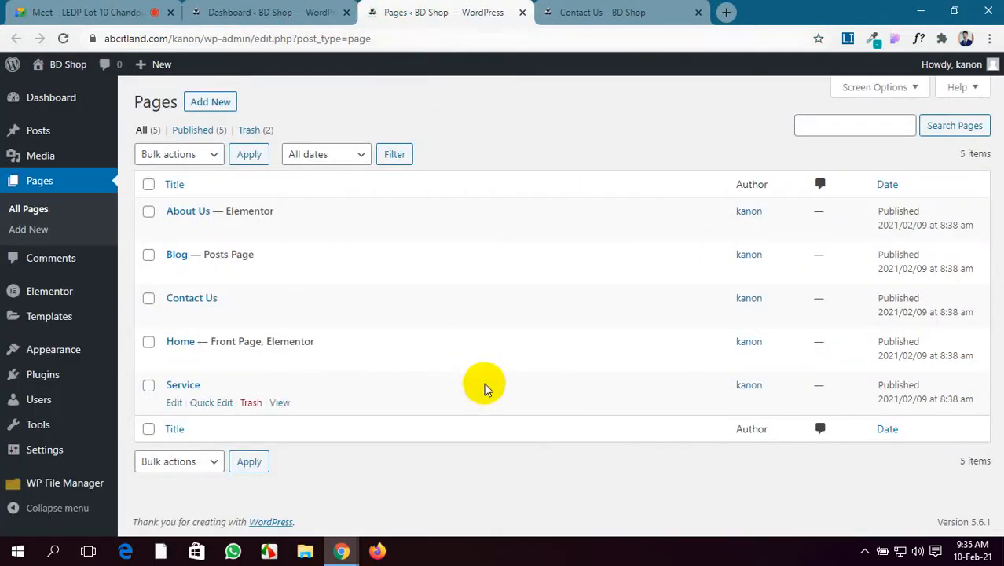
click(175, 363)
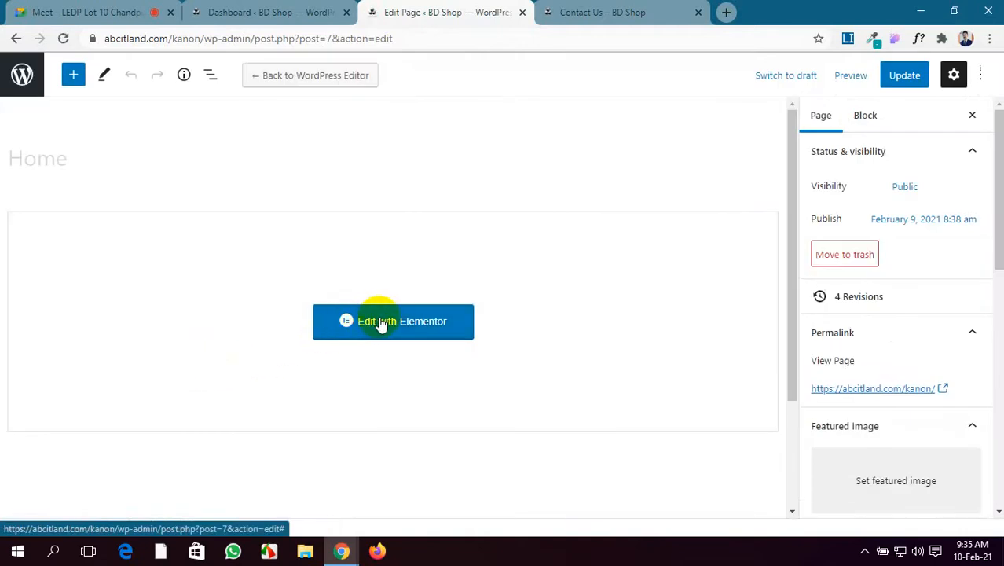
click(383, 324)
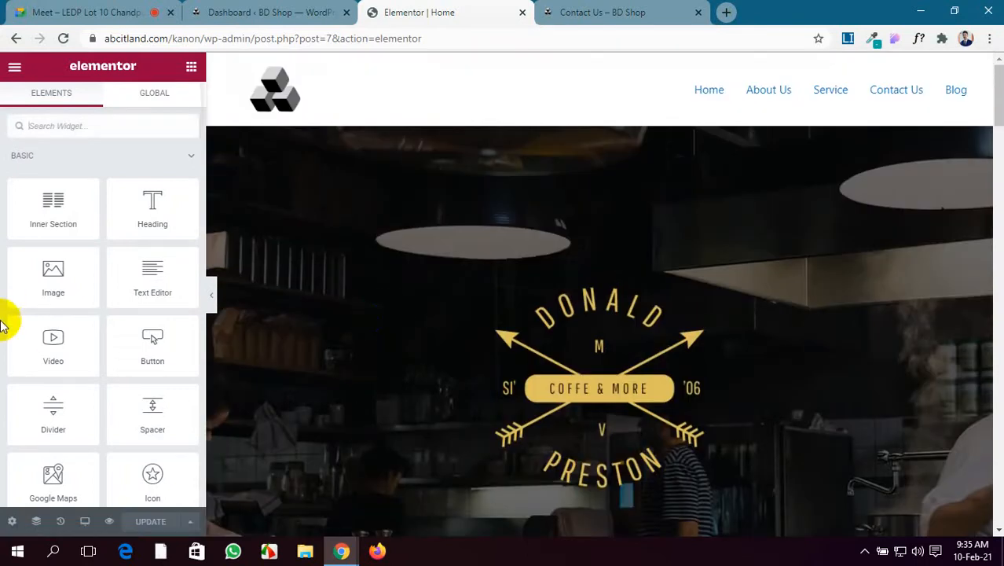
Examine the Elementor widget list and the Site Settings options for the Home page, and close Site Settings.
scroll(50, 284, down, 4)
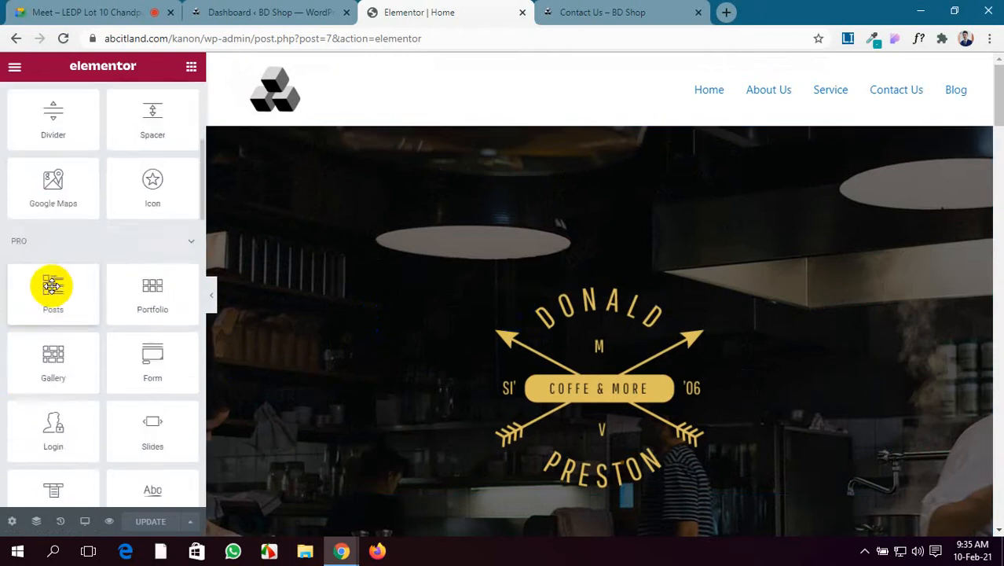
scroll(50, 284, up, 4)
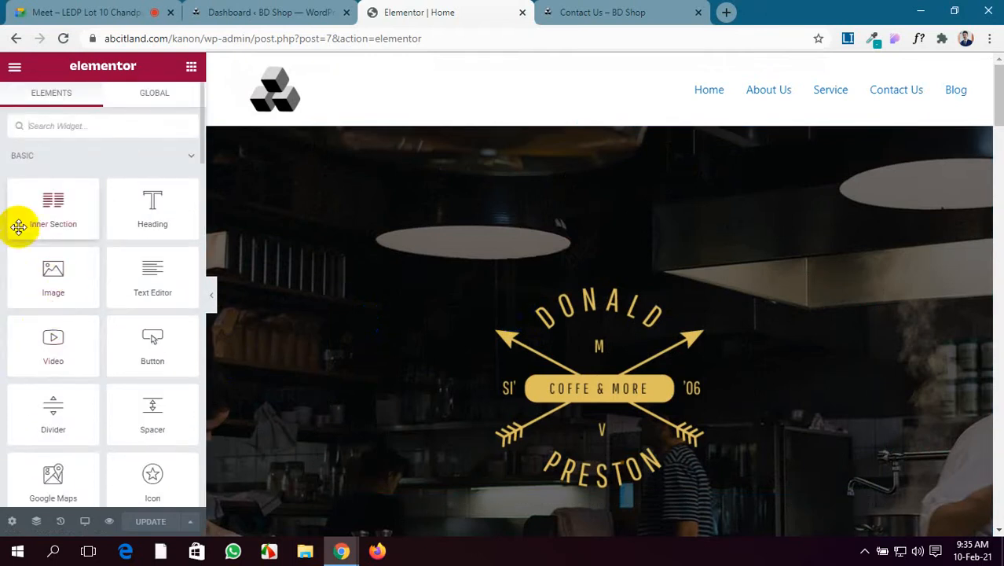
click(14, 71)
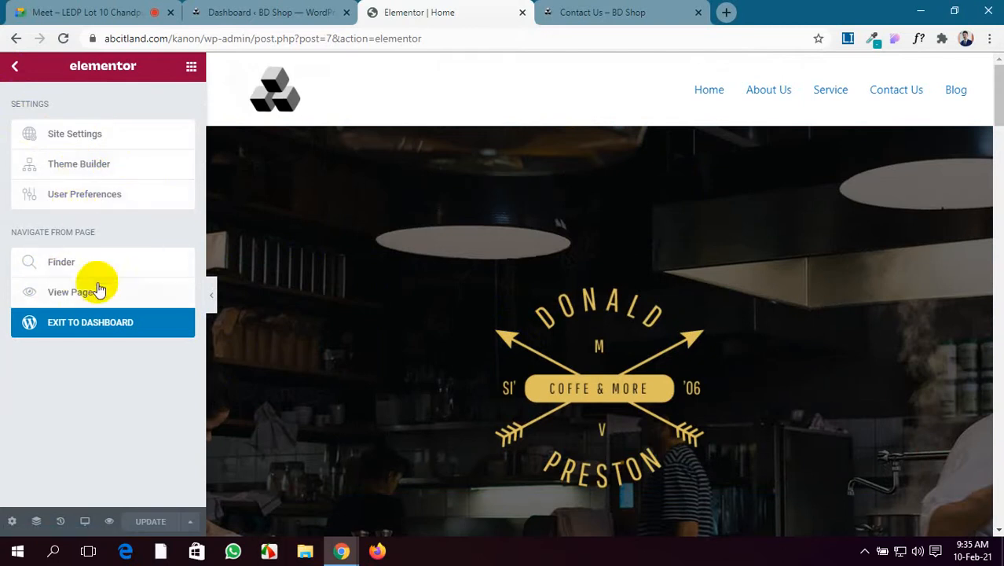
click(67, 135)
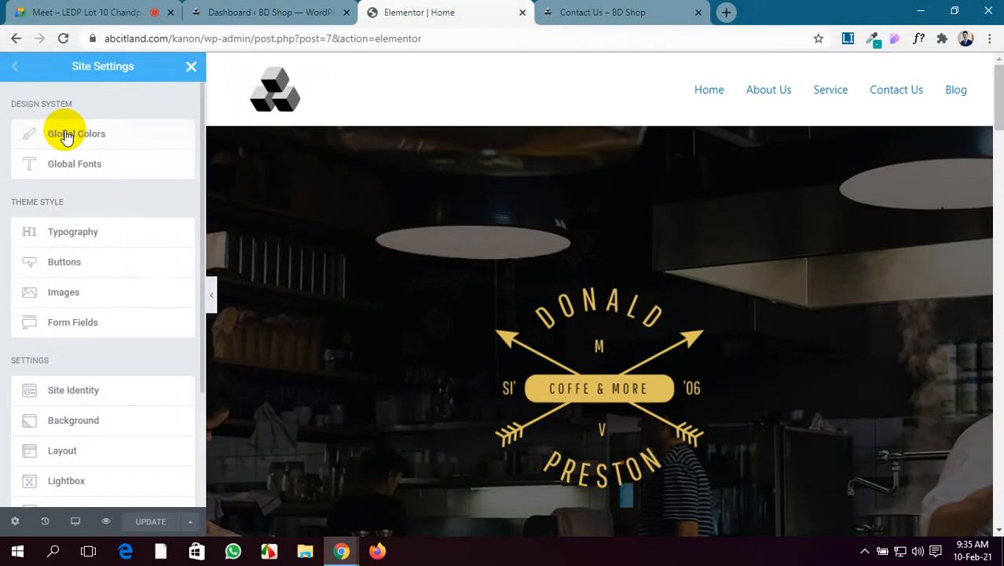
scroll(83, 188, down, 3)
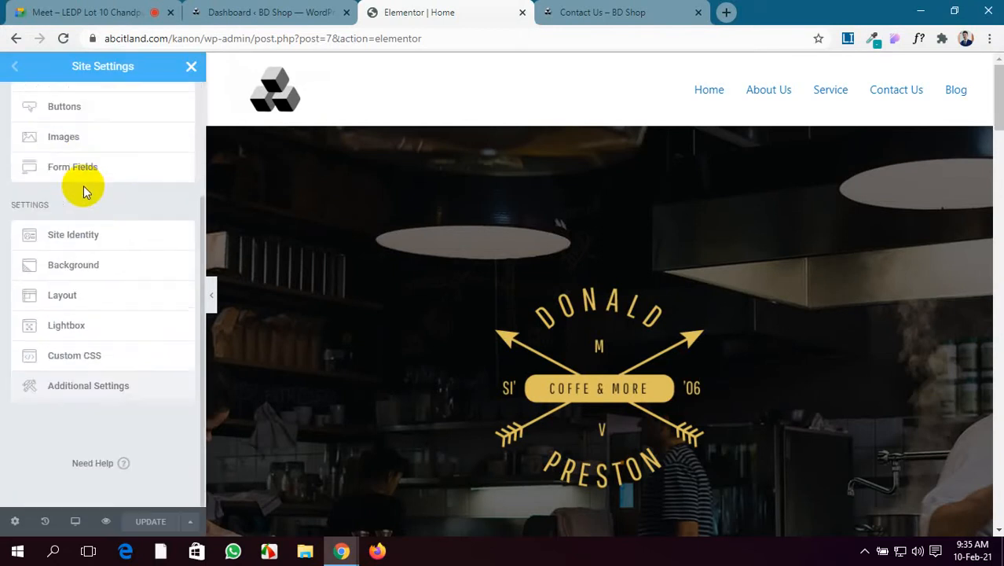
scroll(82, 189, up, 3)
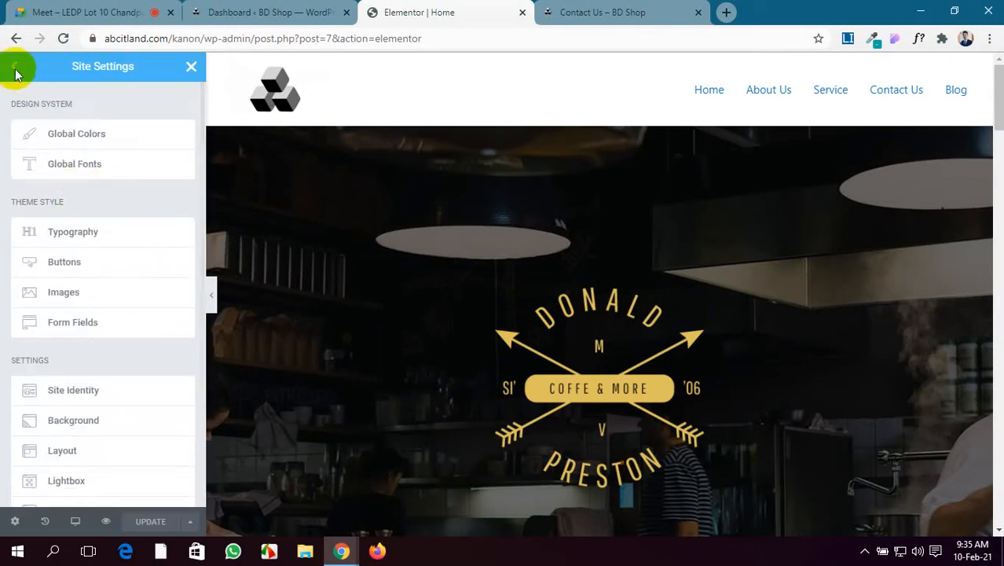
click(190, 66)
Open the list of all pages in another browser tab and open the Service page in the Elementor editor.
click(338, 12)
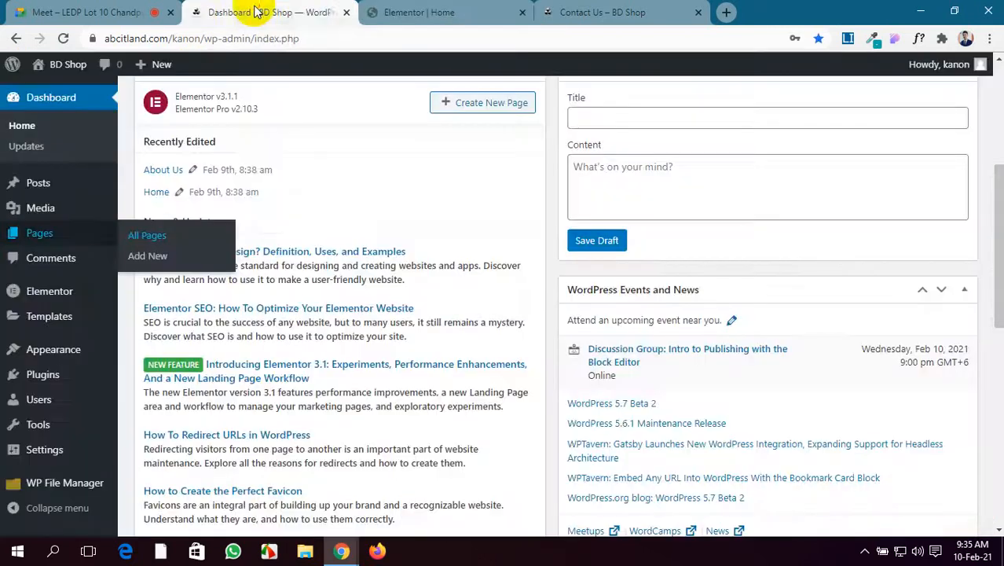
middle_click(147, 235)
click(601, 12)
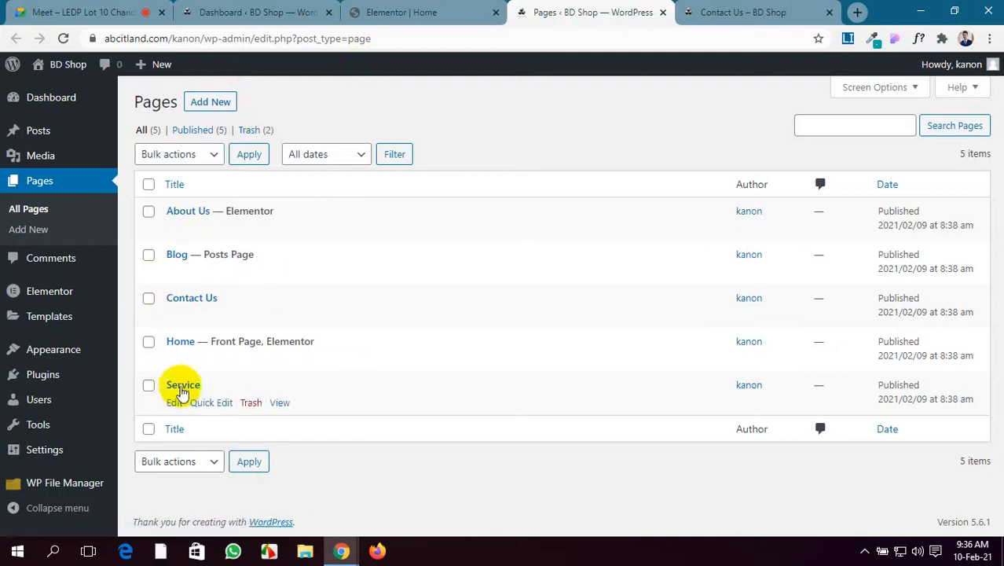
click(173, 403)
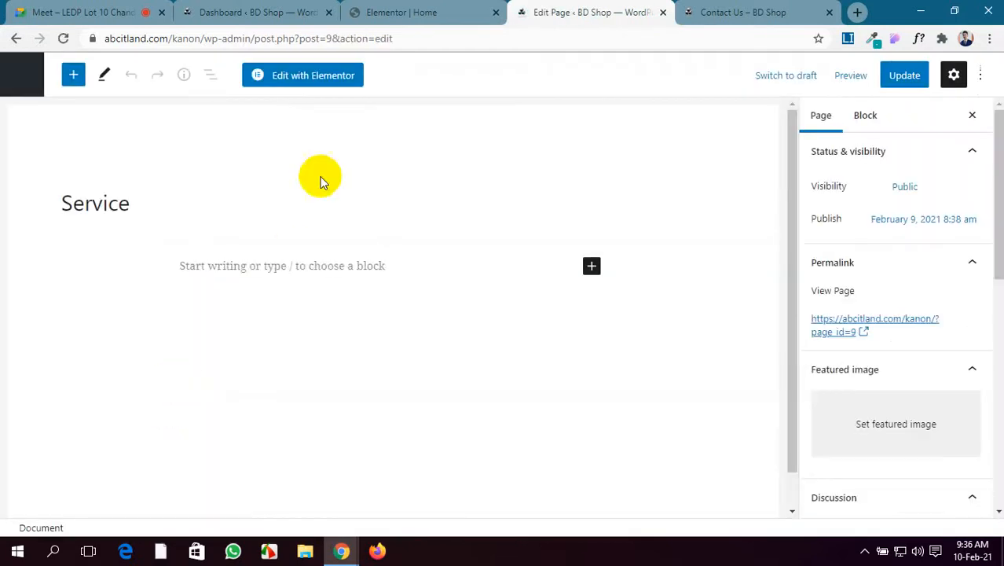
click(307, 83)
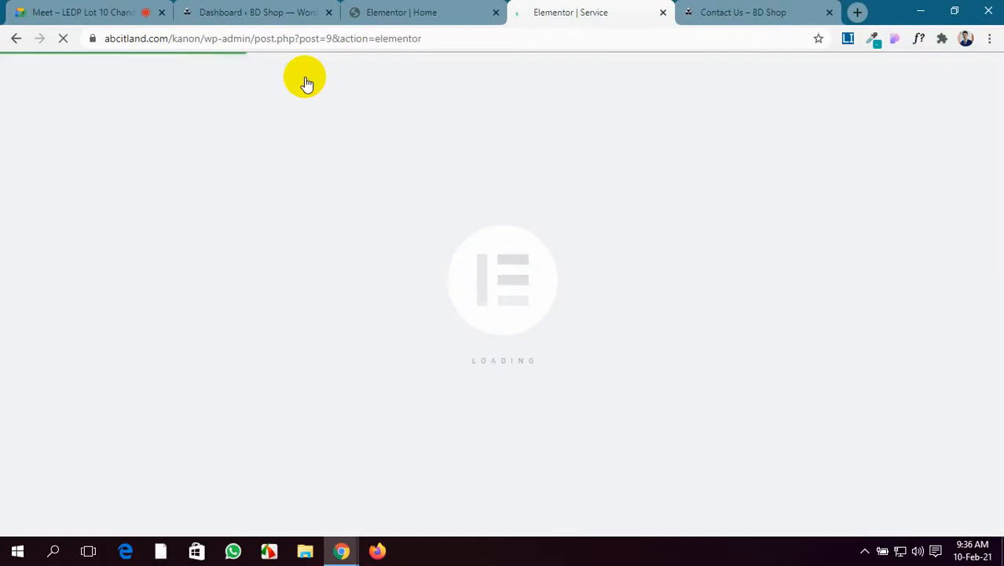
View the live Service page and return to its Elementor editor.
click(729, 12)
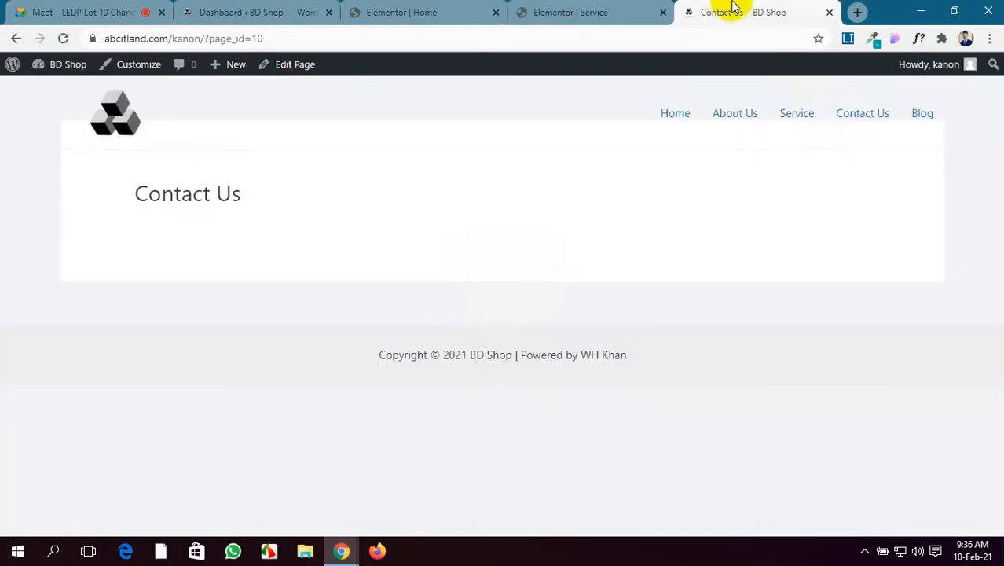
click(807, 118)
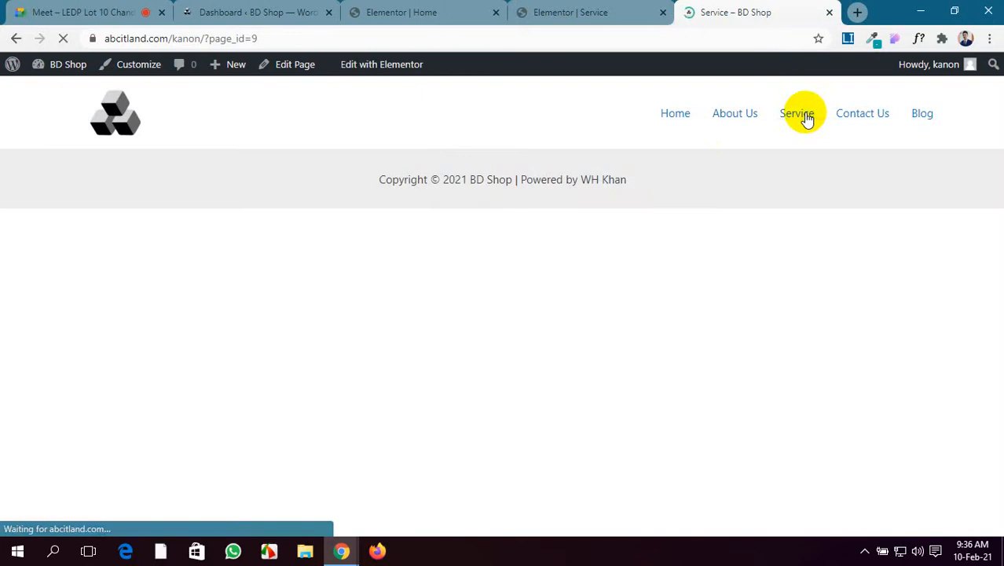
click(577, 12)
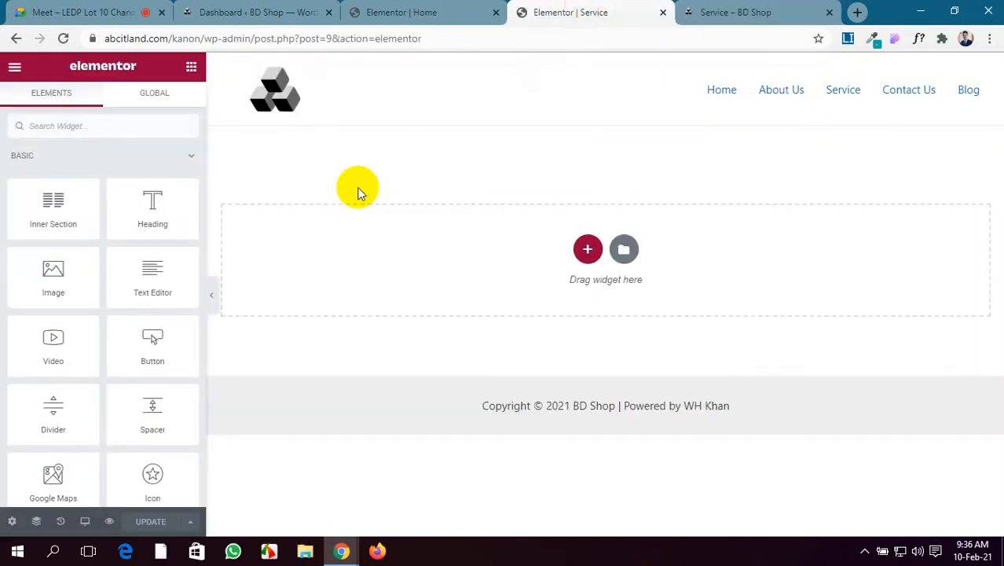
Open the Global Colors in the Service page's Elementor Site Settings and examine the default color set.
click(14, 67)
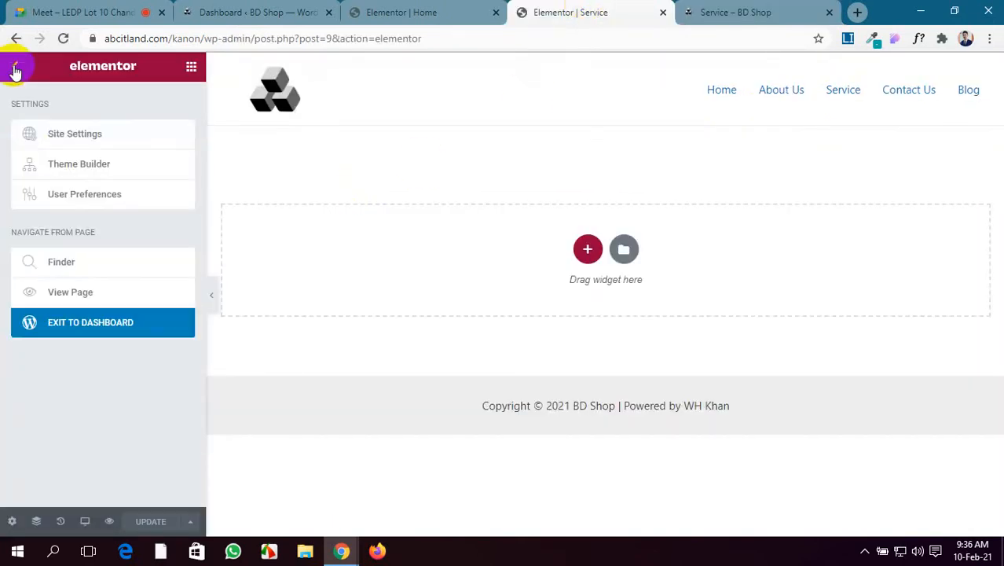
click(68, 138)
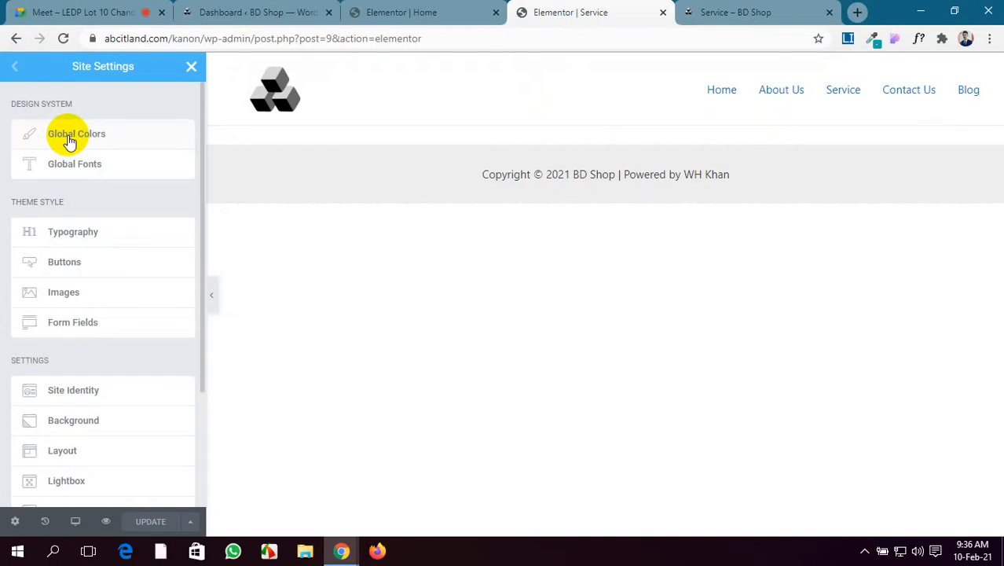
click(69, 138)
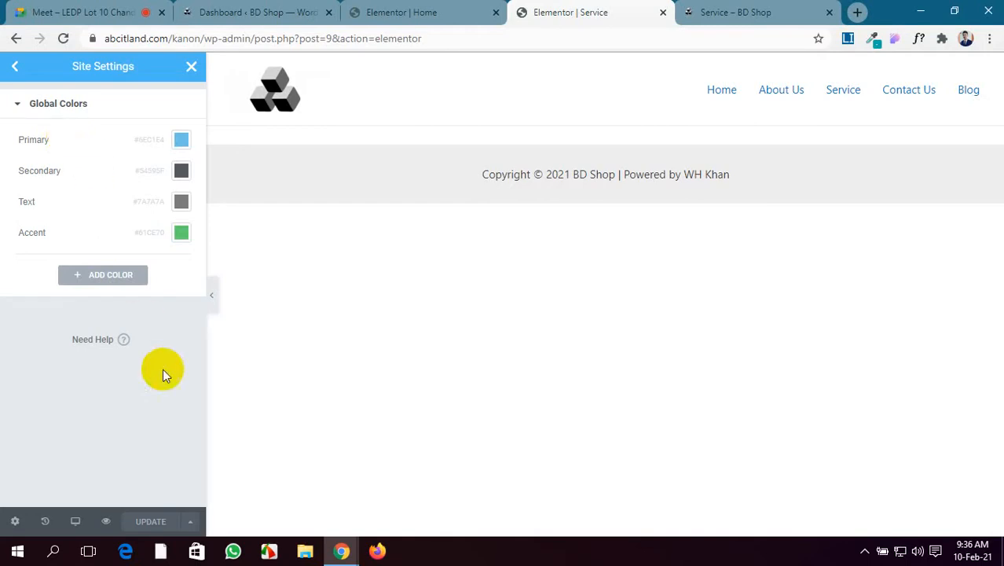
Switch to the Google Meet call, unmute the microphone and return to the Service page's Elementor editor.
mouse_move(340, 549)
click(325, 473)
click(88, 16)
click(450, 506)
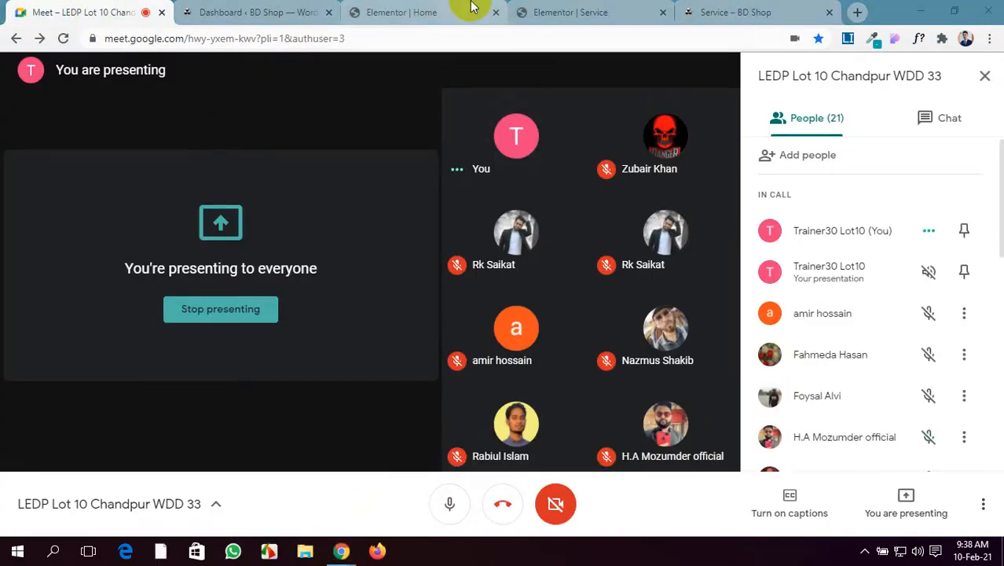
click(473, 8)
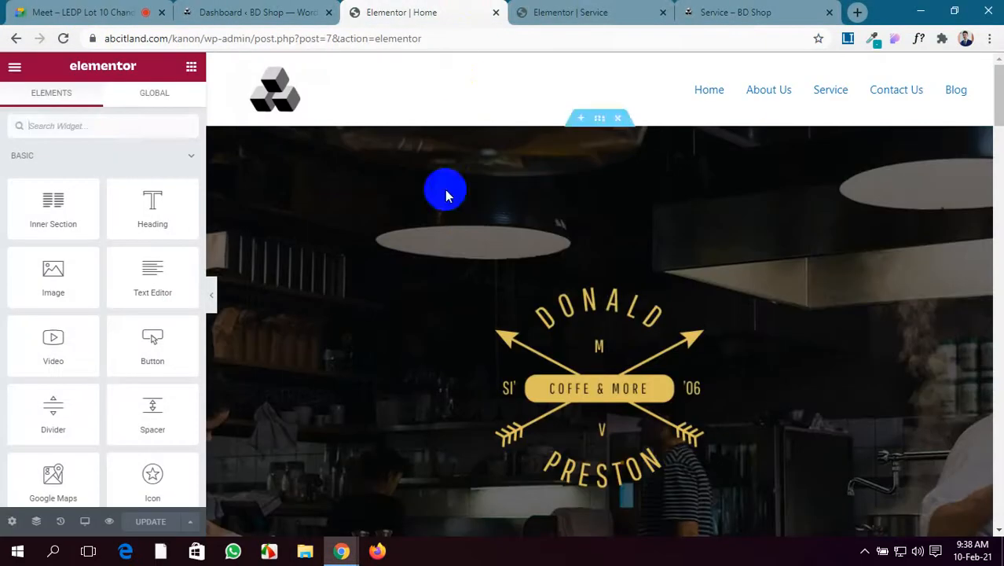
click(605, 9)
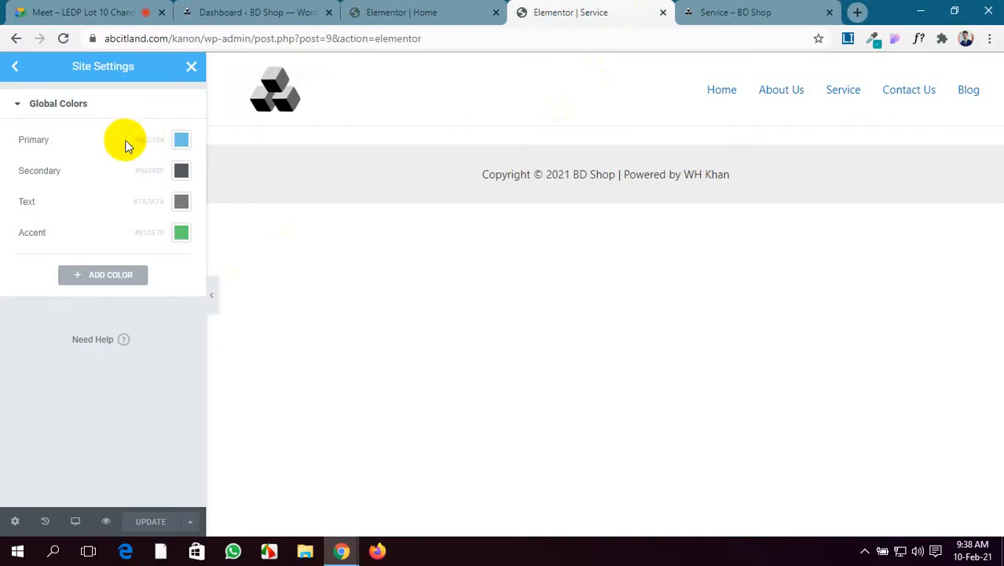
Close Site Settings and add a single-column section containing a Heading widget to the Service page.
click(191, 67)
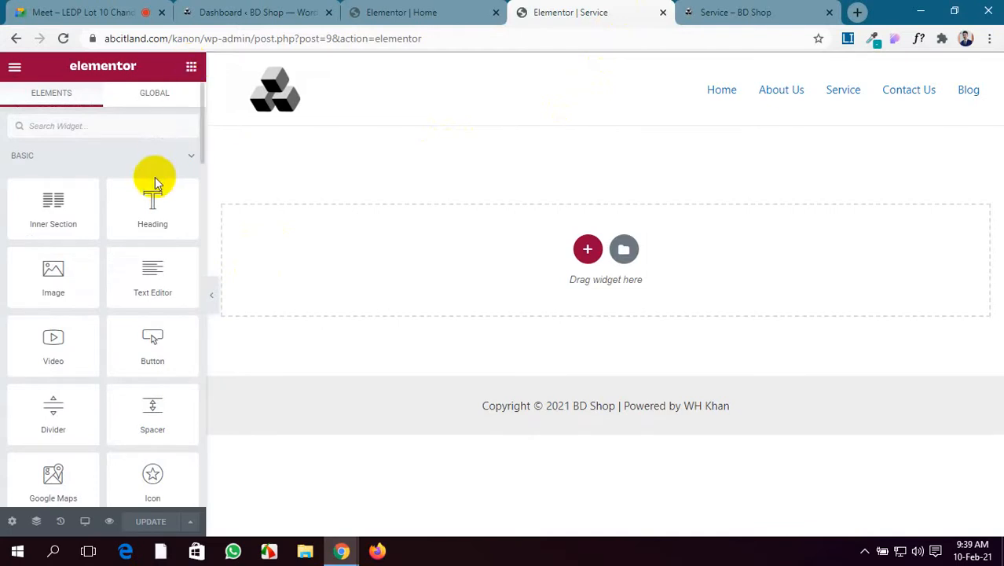
click(589, 250)
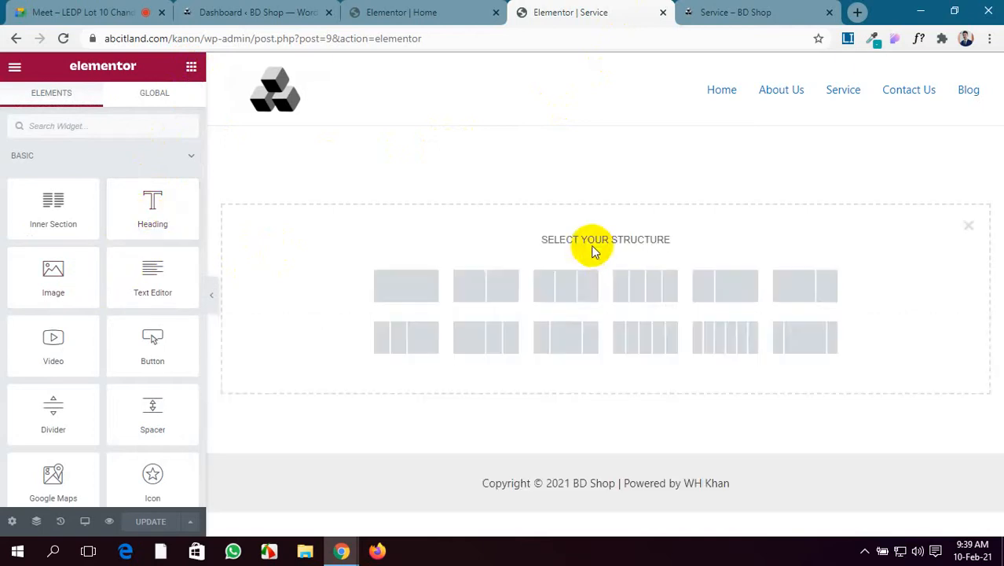
click(406, 286)
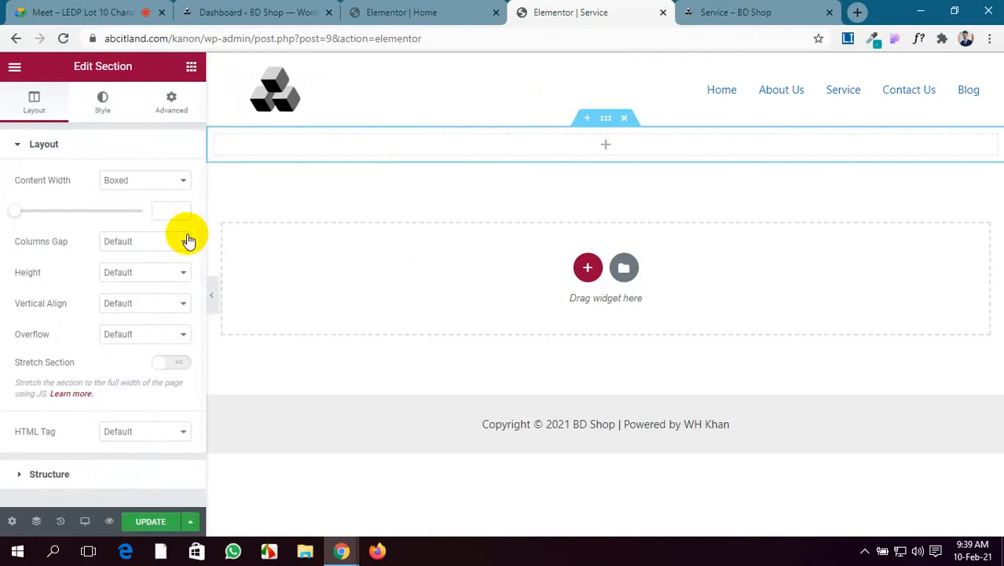
click(189, 73)
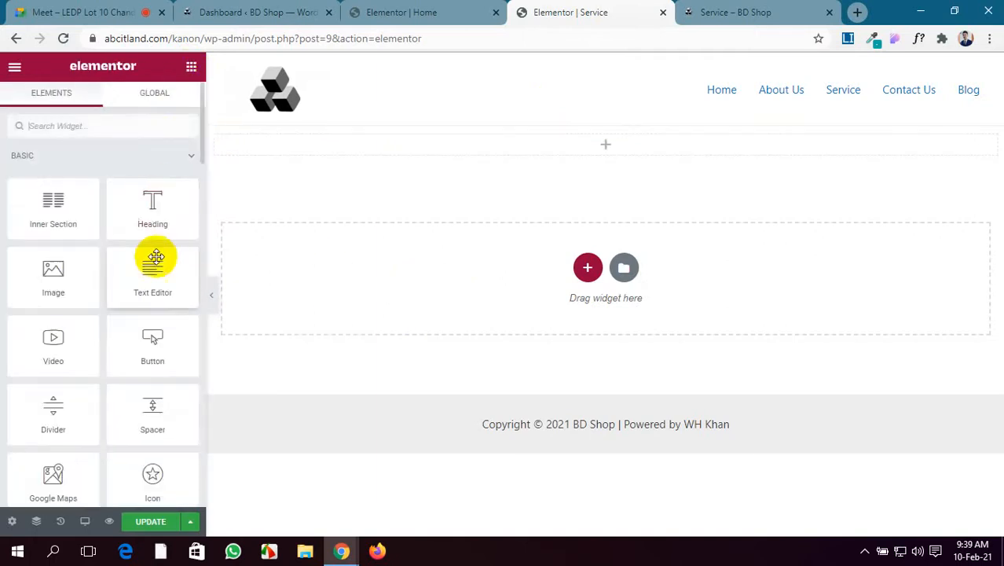
drag(150, 217, 633, 140)
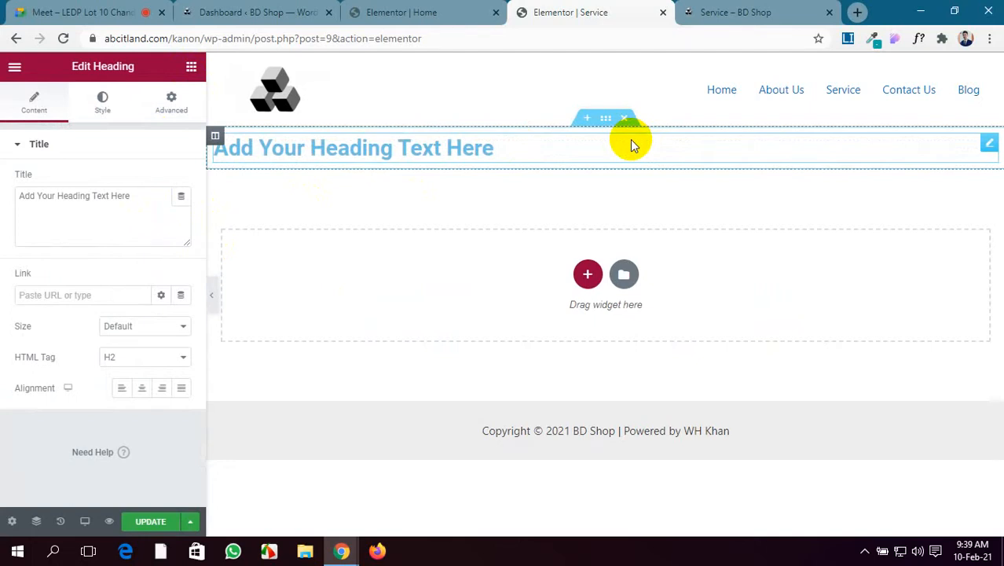
Insert a new section with two equal columns above the heading section.
click(192, 71)
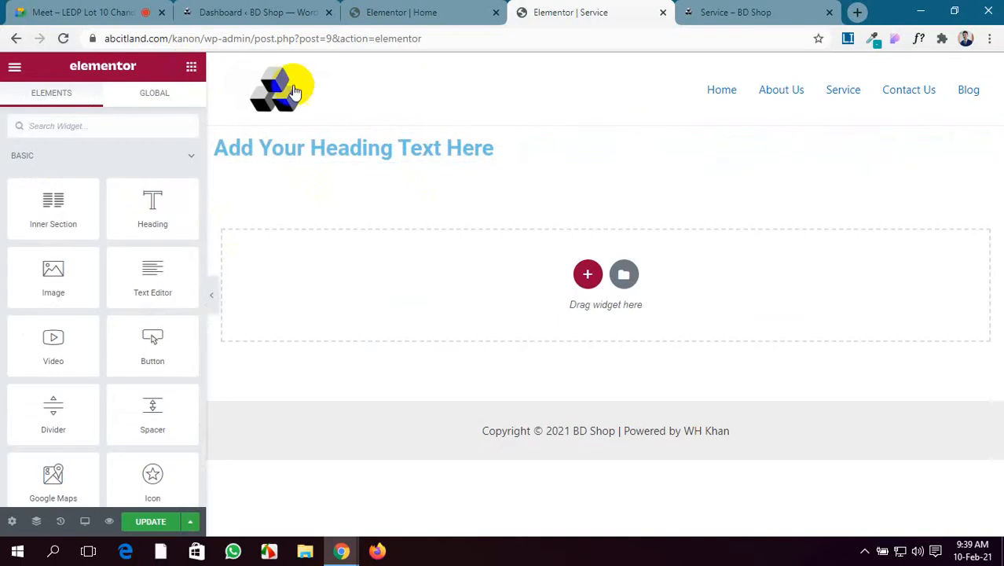
click(588, 119)
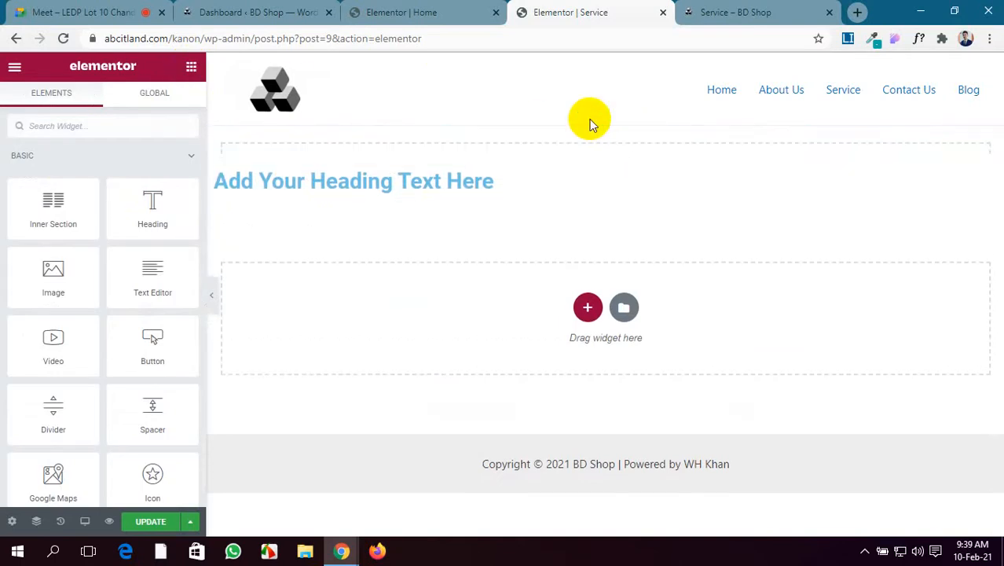
click(582, 195)
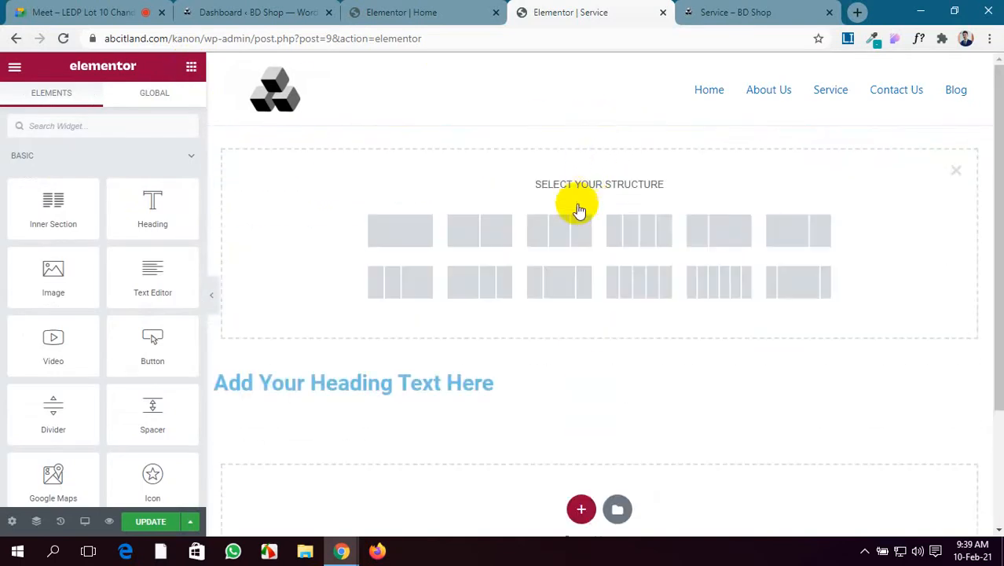
click(469, 235)
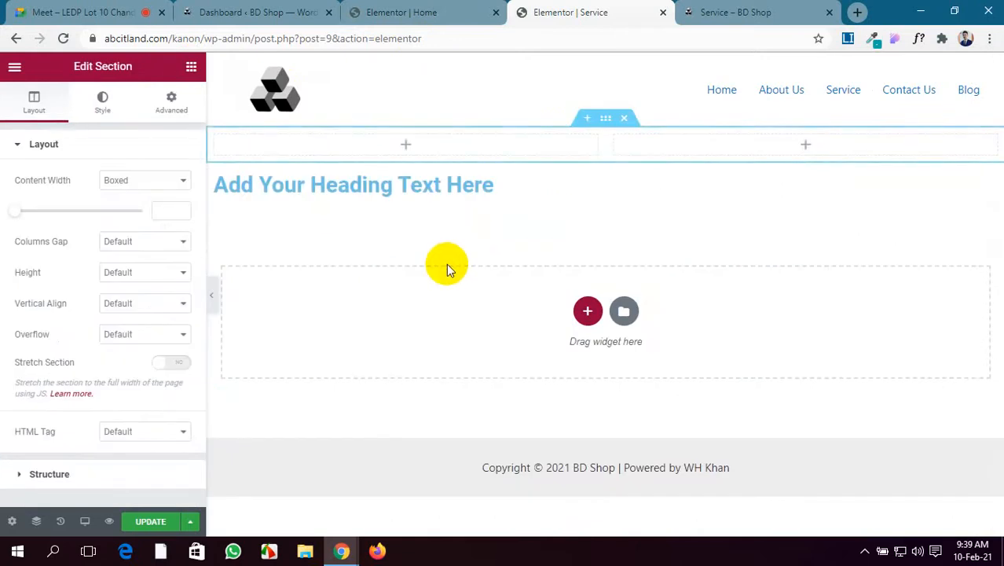
Place an Icon widget in the first column and a Text Editor widget in the second column of the new section.
click(191, 67)
scroll(140, 325, down, 1)
scroll(139, 325, down, 1)
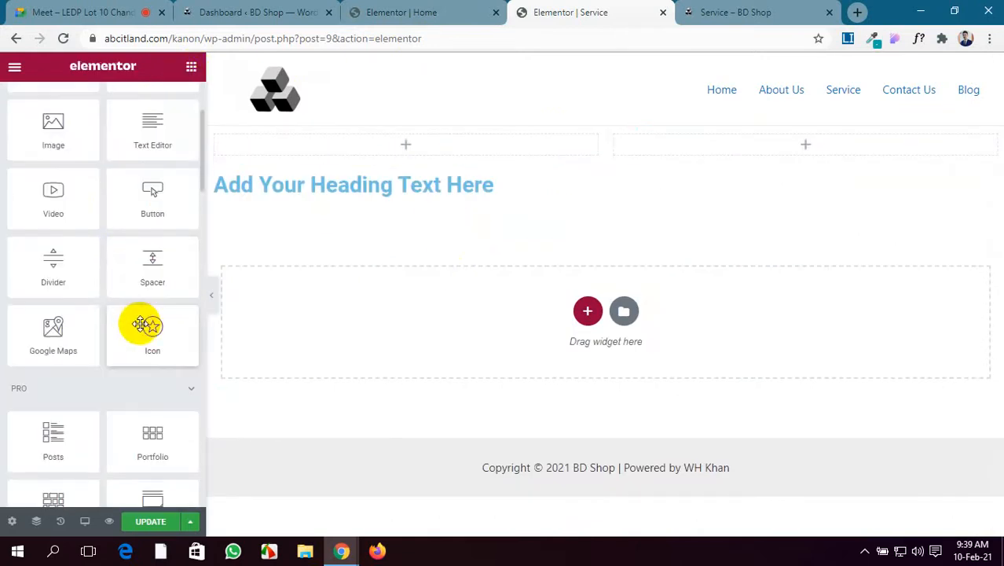
drag(157, 331, 401, 141)
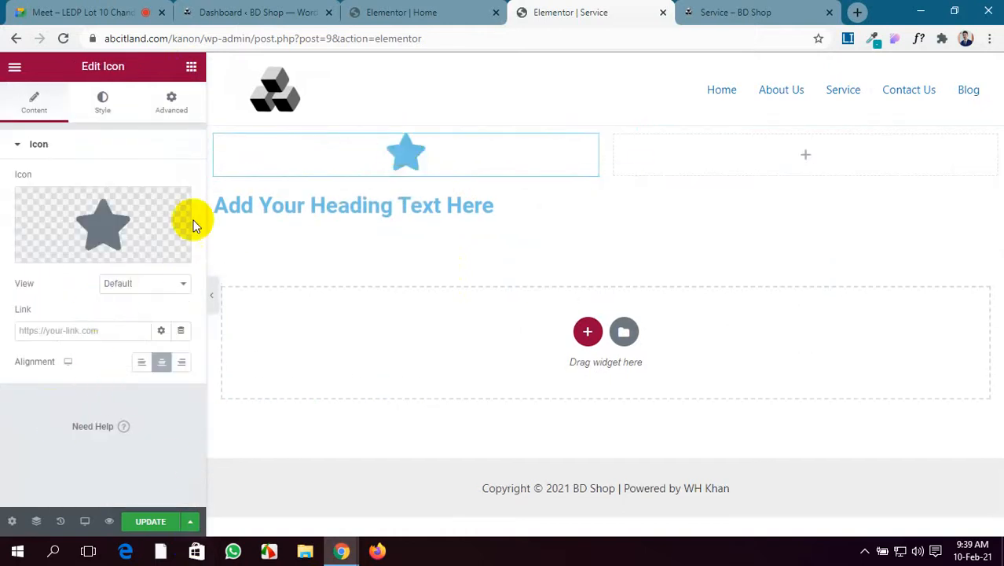
click(193, 66)
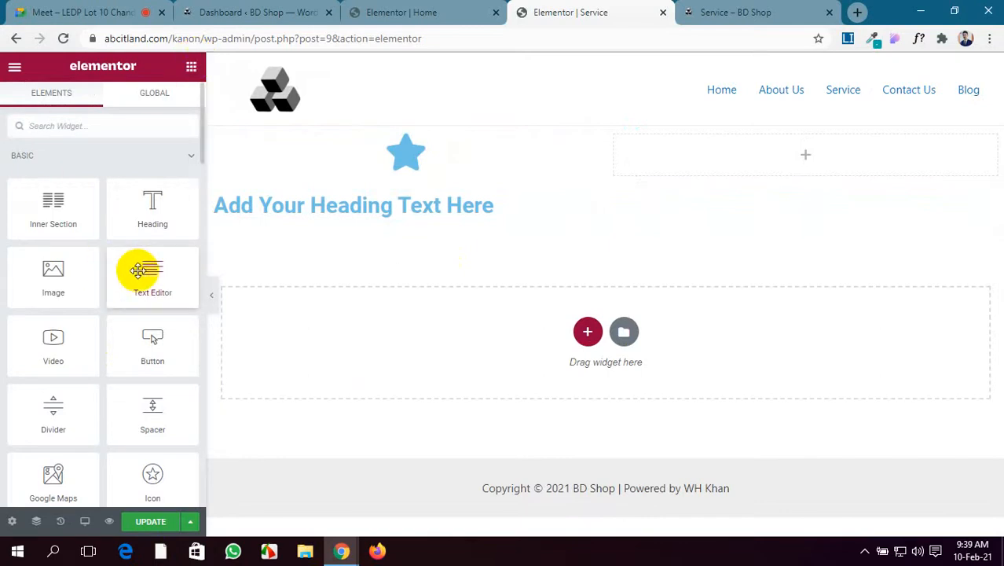
drag(142, 270, 754, 137)
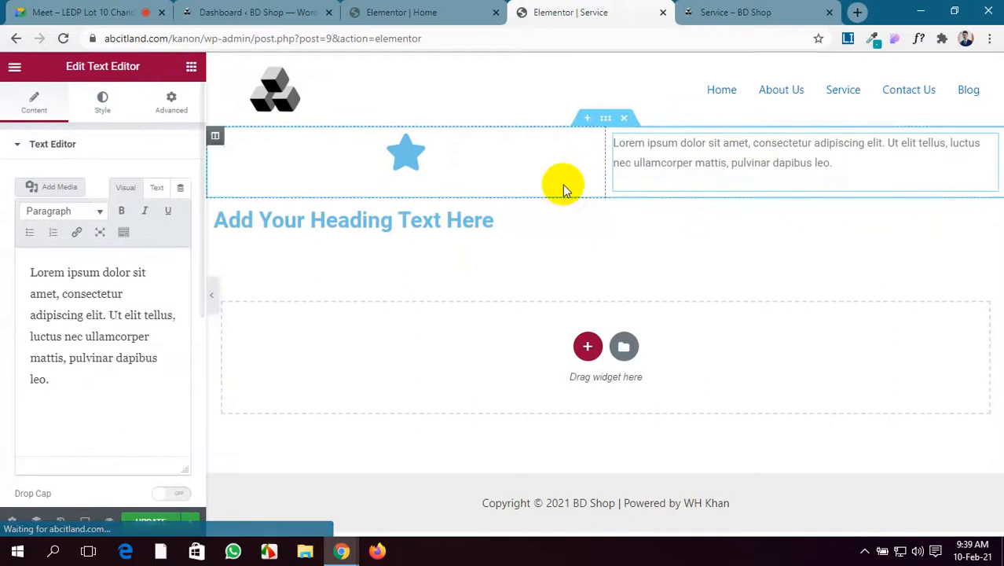
Add a Price Table widget directly above the heading and look over it on the page.
click(188, 67)
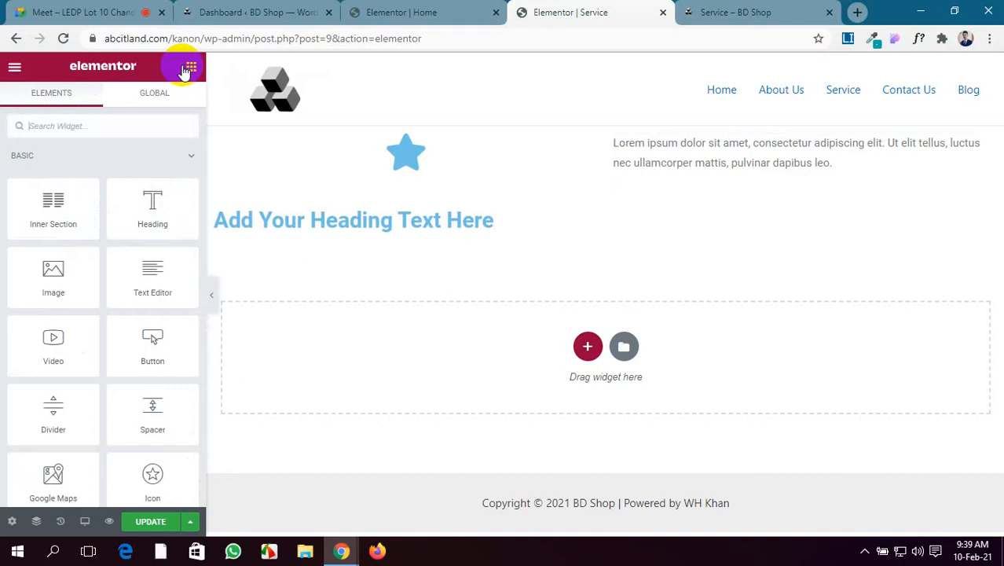
scroll(175, 313, down, 3)
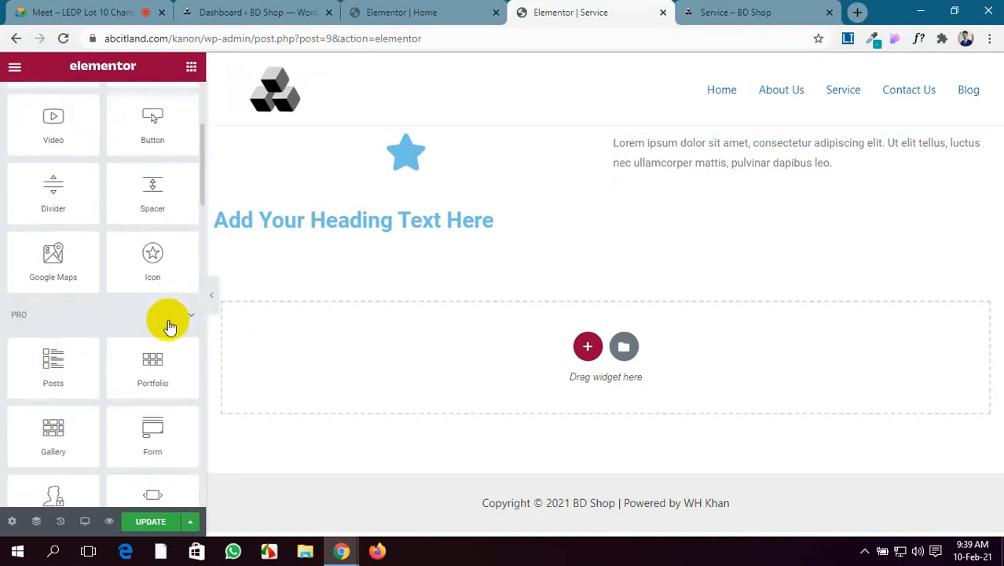
scroll(169, 325, down, 3)
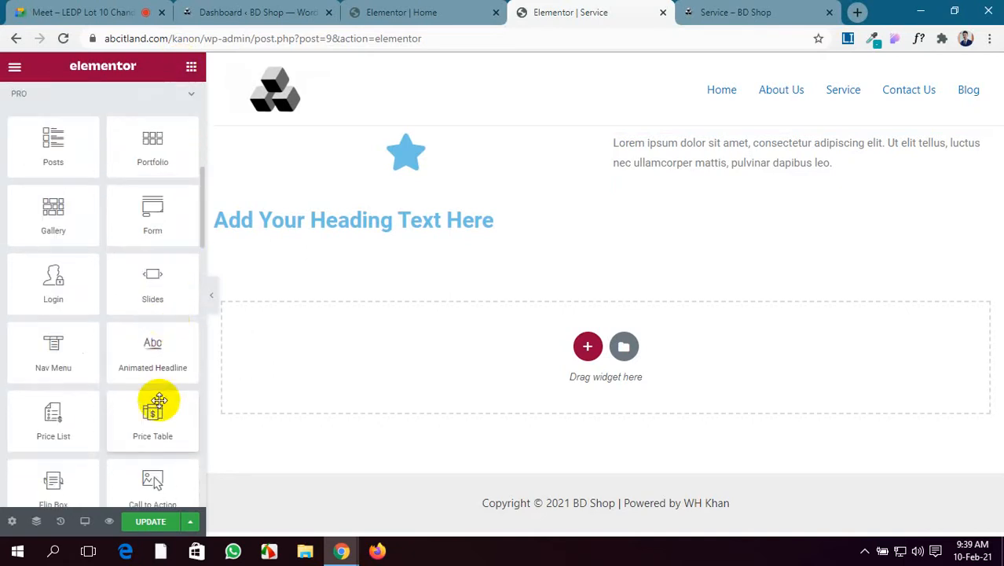
drag(144, 415, 825, 211)
scroll(583, 313, down, 5)
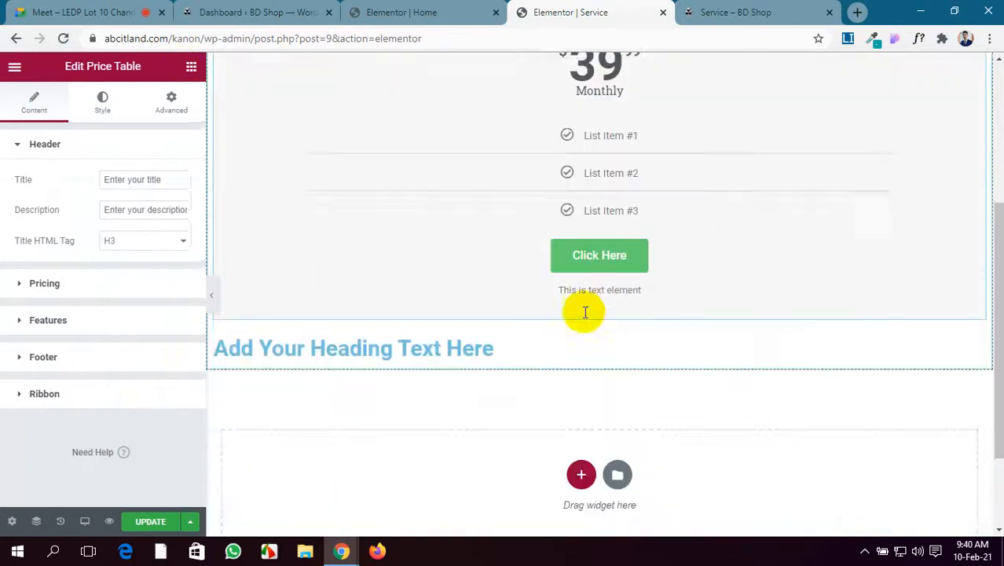
scroll(509, 329, up, 4)
scroll(509, 328, down, 4)
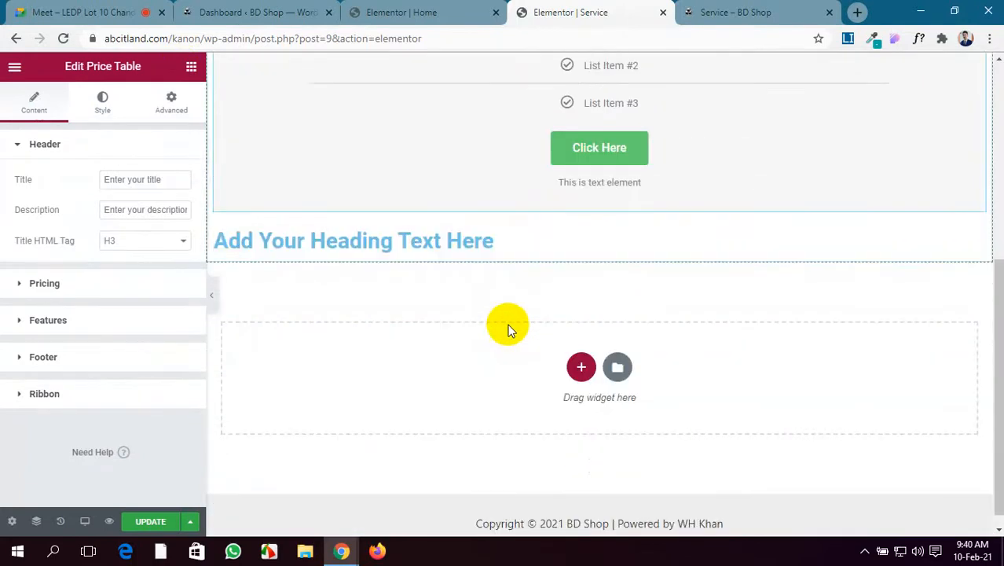
Browse the Pro widgets and add an Animated Headline widget below the heading.
click(191, 67)
scroll(161, 377, down, 3)
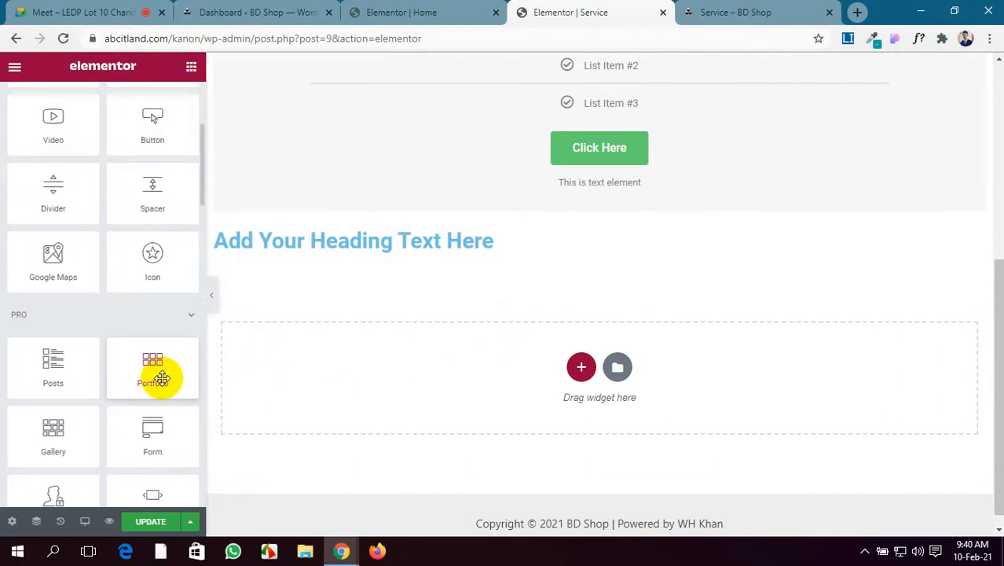
scroll(143, 352, down, 2)
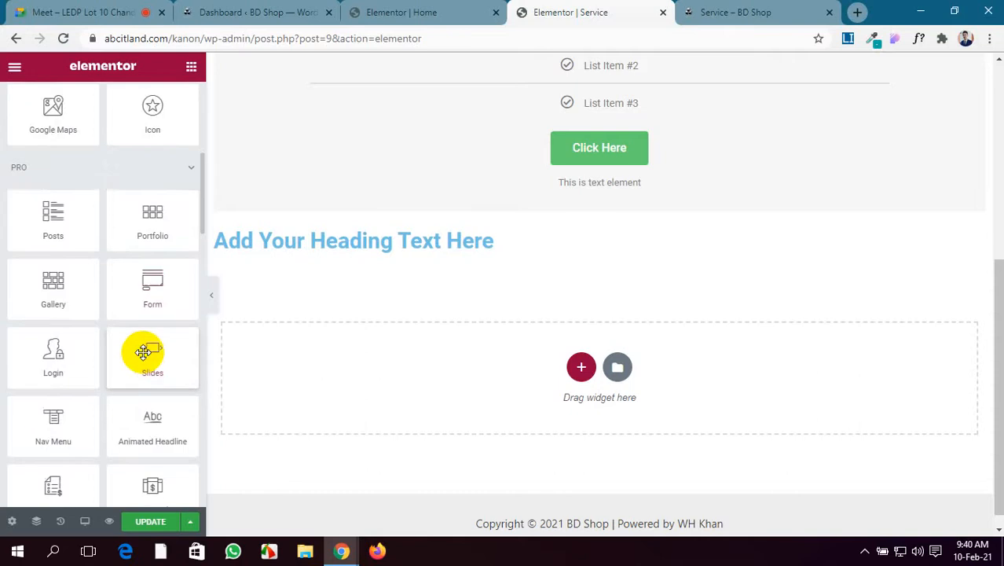
scroll(143, 352, down, 2)
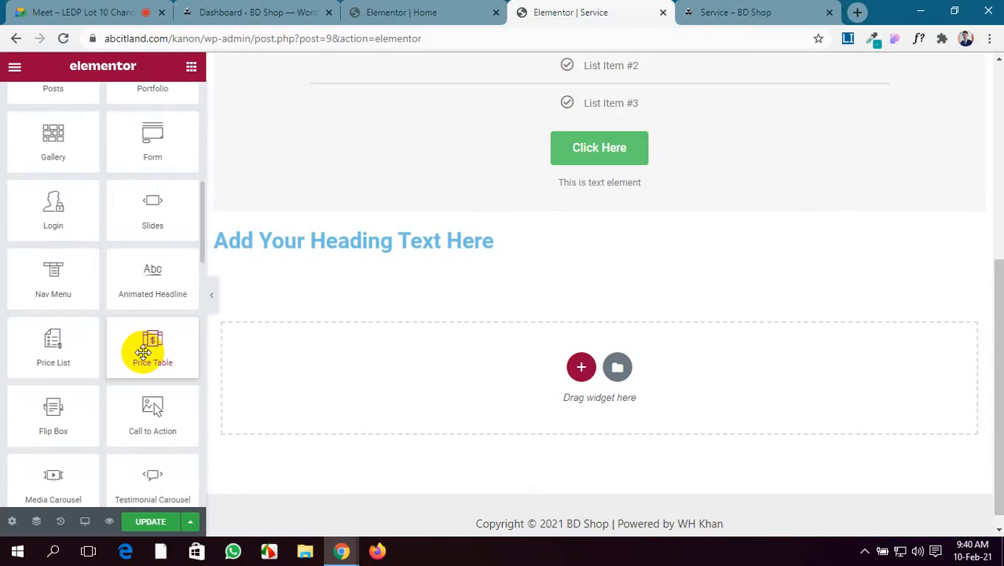
scroll(143, 352, down, 3)
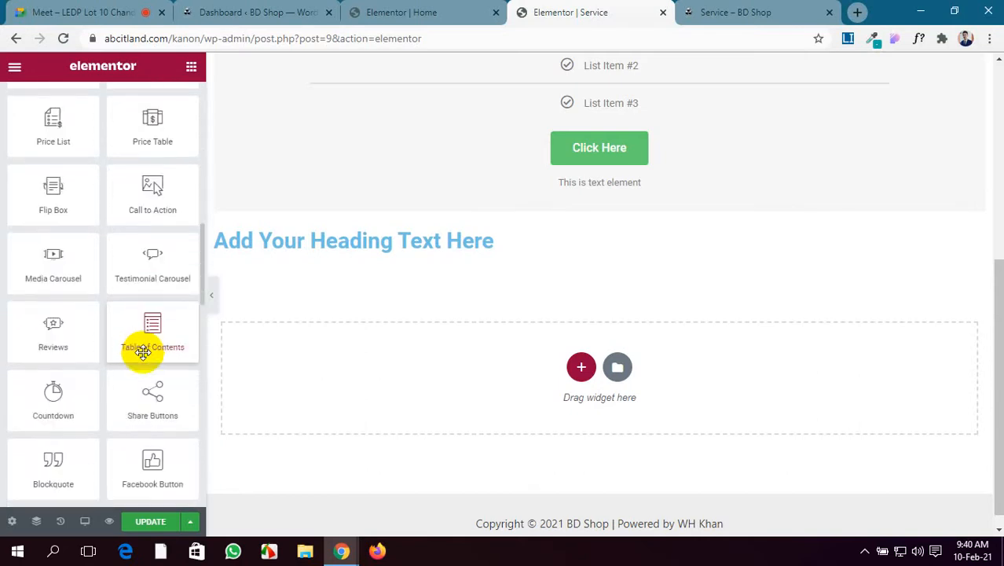
scroll(153, 334, up, 2)
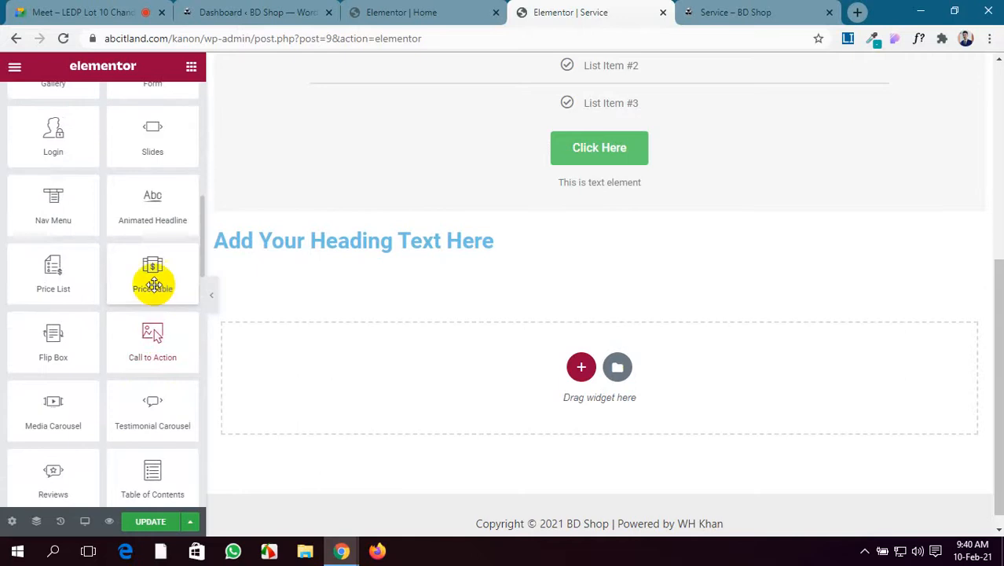
drag(154, 197, 708, 261)
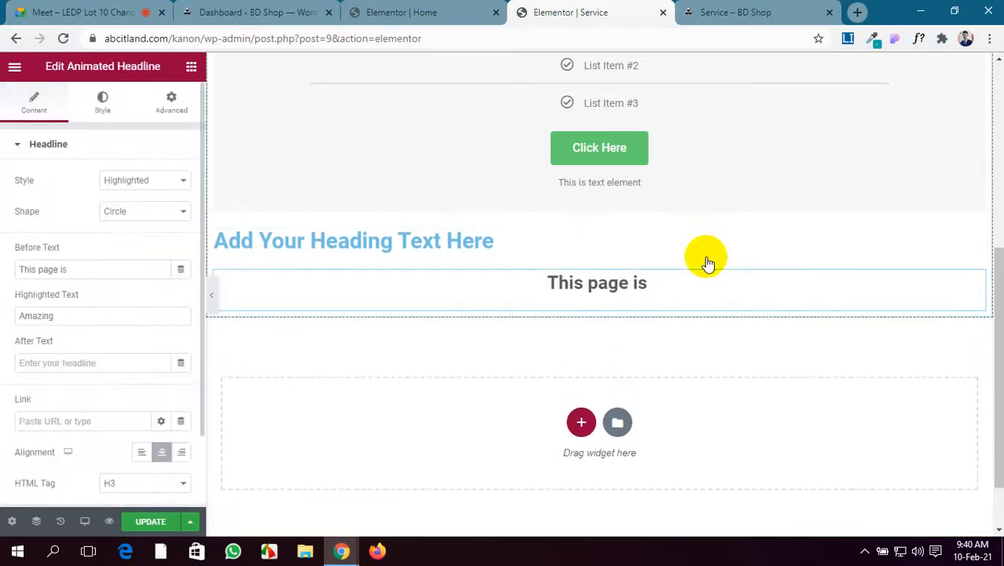
scroll(594, 271, up, 1)
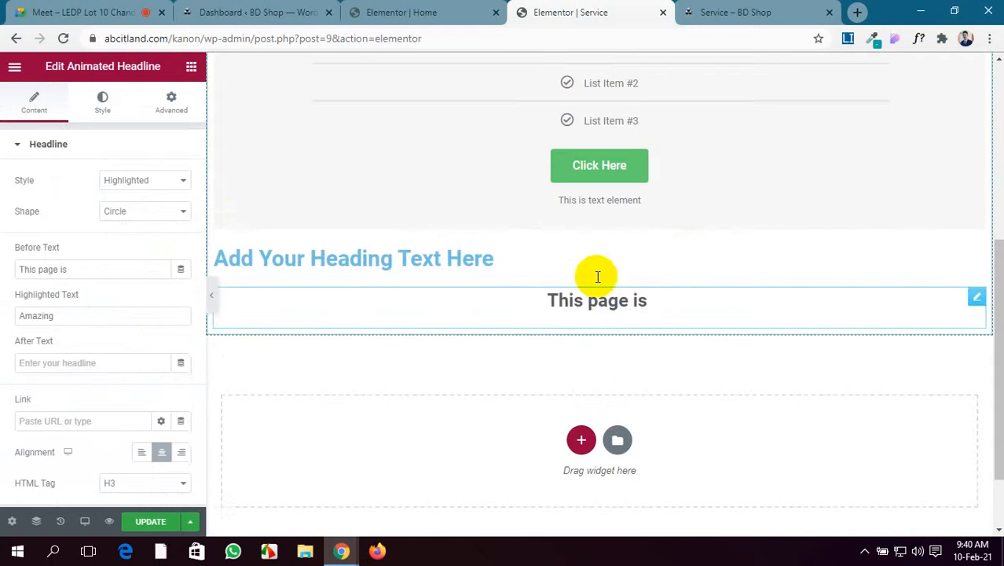
Add a Button widget below the animated headline.
click(191, 66)
scroll(122, 354, down, 2)
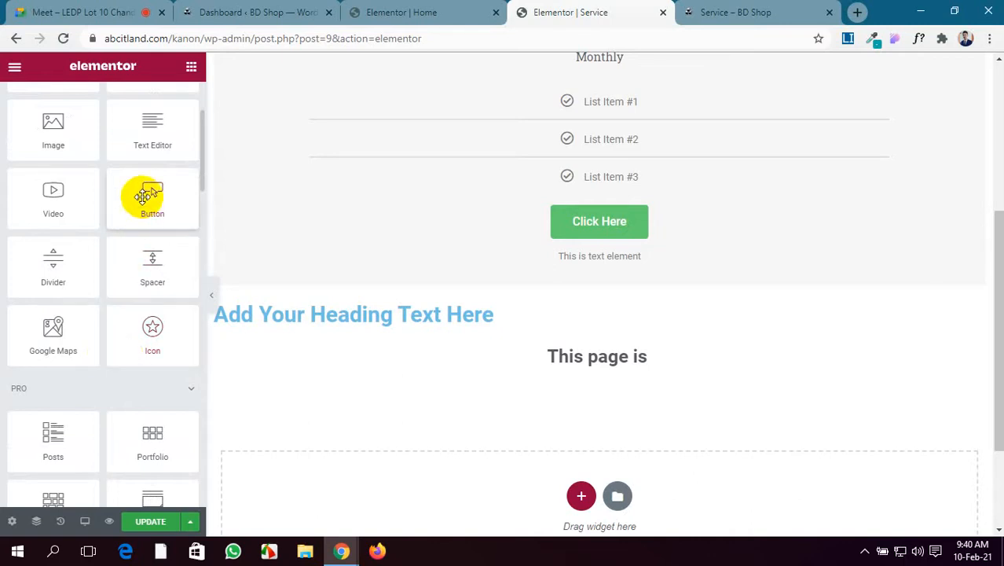
drag(144, 195, 601, 374)
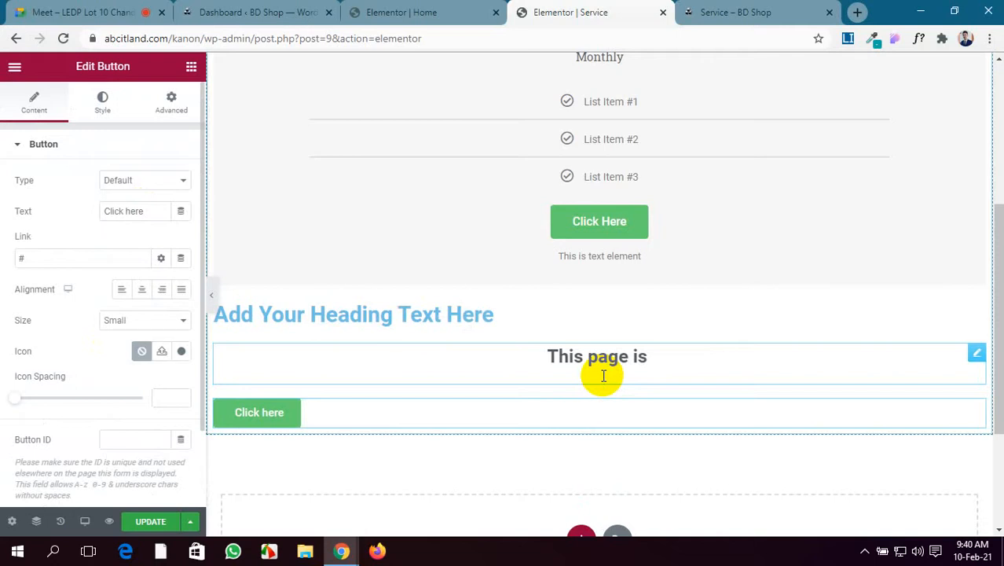
Switch to the Google Meet call, admit the waiting participant and return to the Service page's Elementor editor.
click(118, 12)
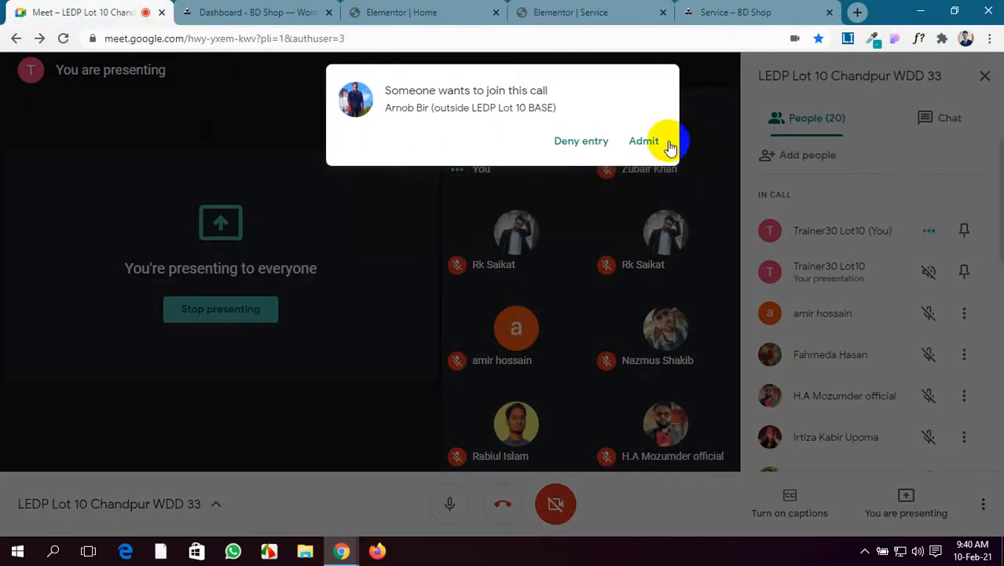
click(648, 141)
click(534, 12)
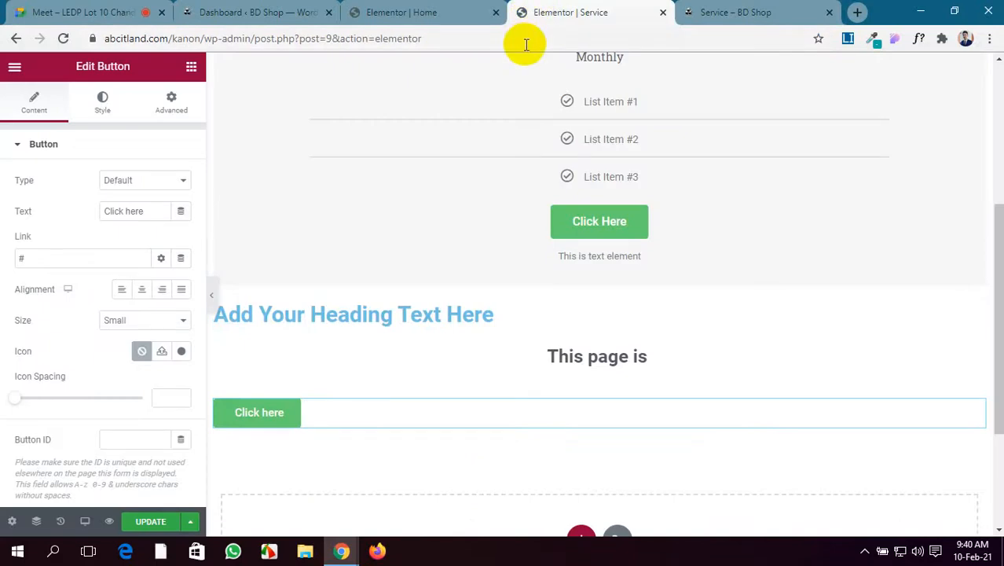
Browse the widget library to the General group and add an Icon List widget below the green button under the animated headline.
click(191, 67)
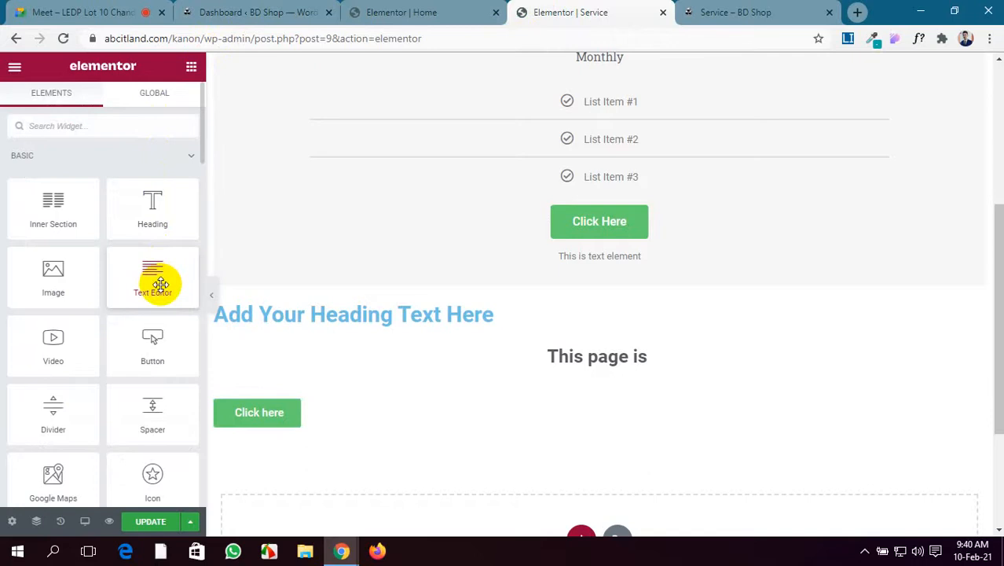
scroll(158, 281, down, 2)
scroll(154, 284, down, 3)
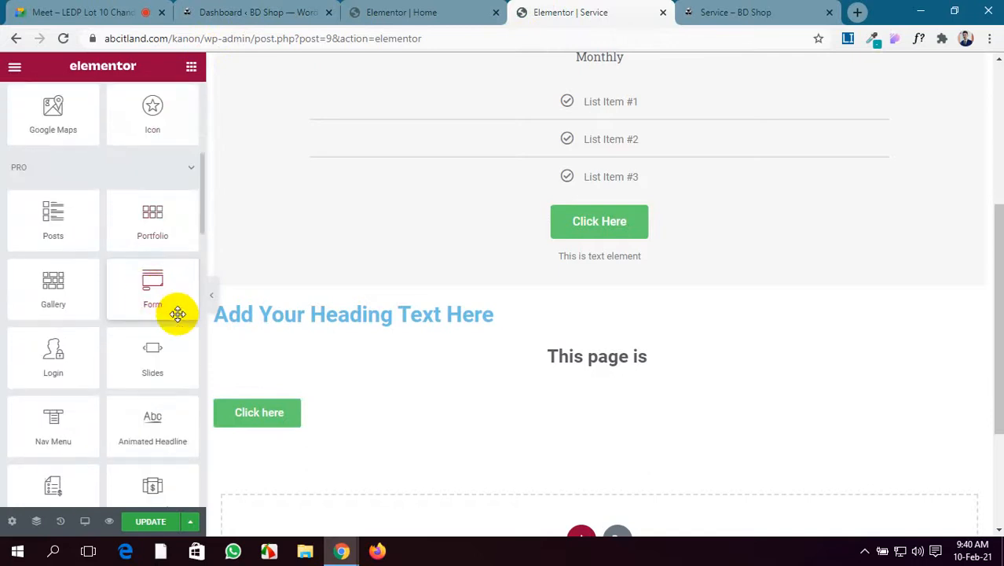
scroll(175, 312, down, 2)
scroll(178, 315, down, 2)
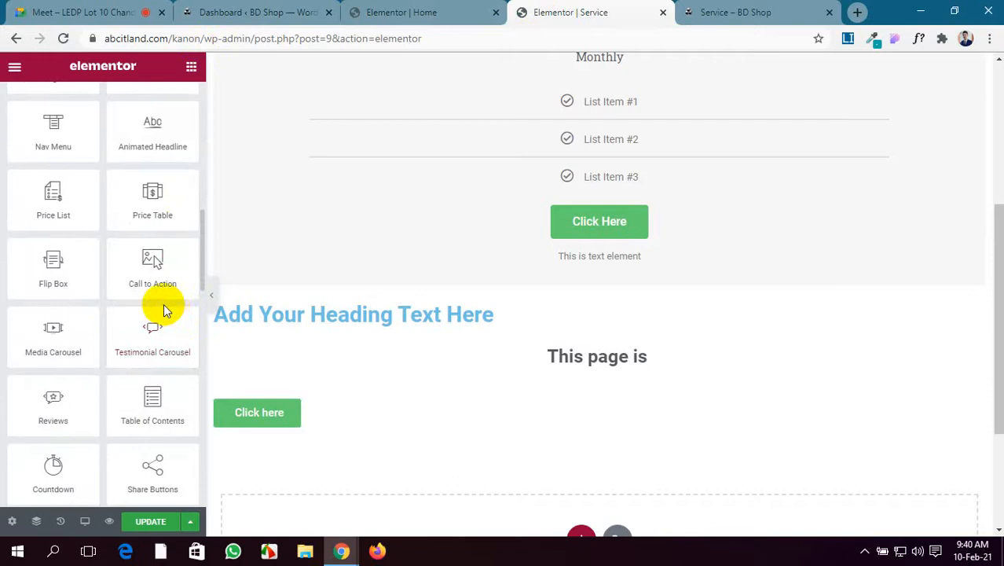
scroll(165, 306, down, 1)
scroll(161, 305, down, 4)
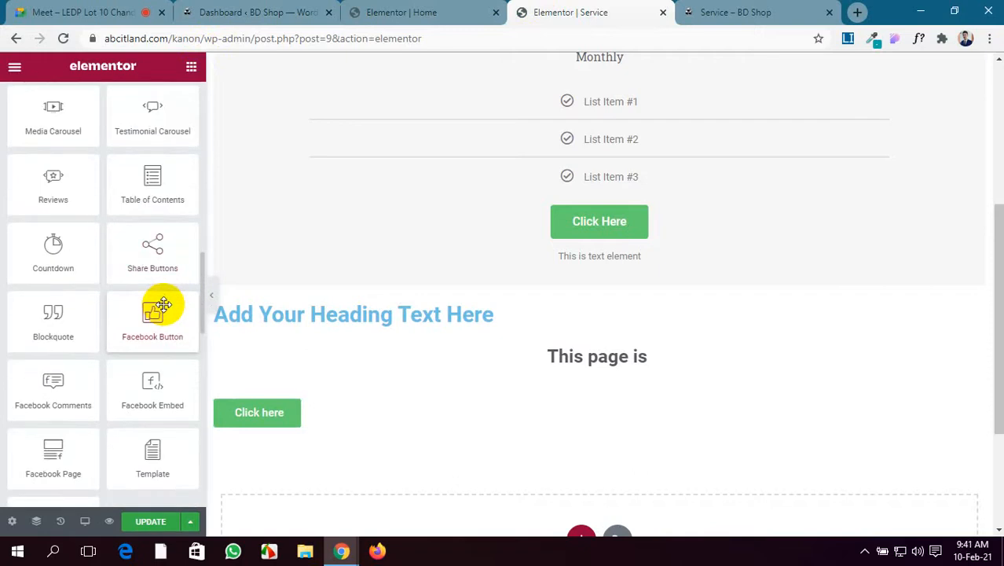
scroll(161, 307, down, 1)
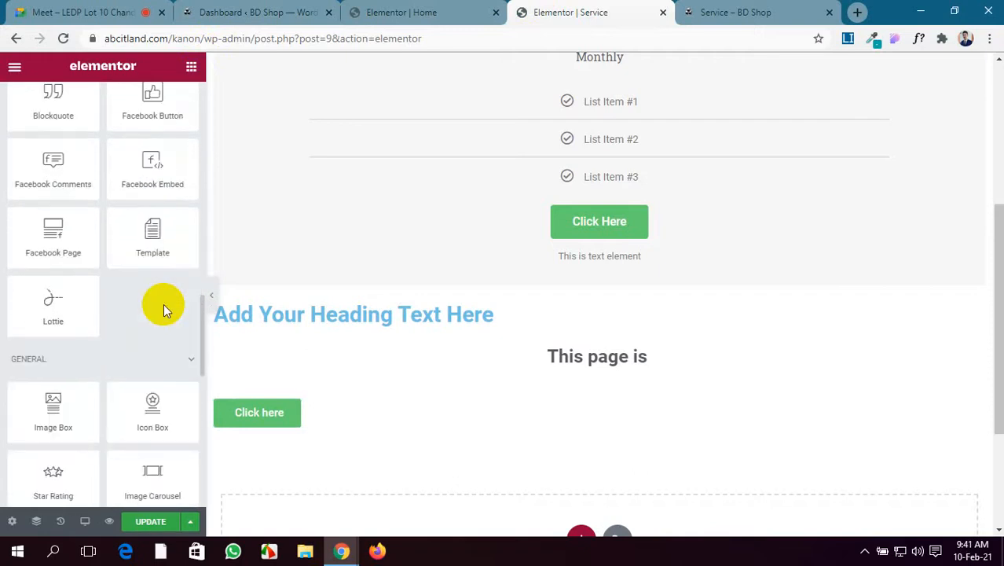
scroll(164, 303, down, 1)
scroll(164, 303, down, 1)
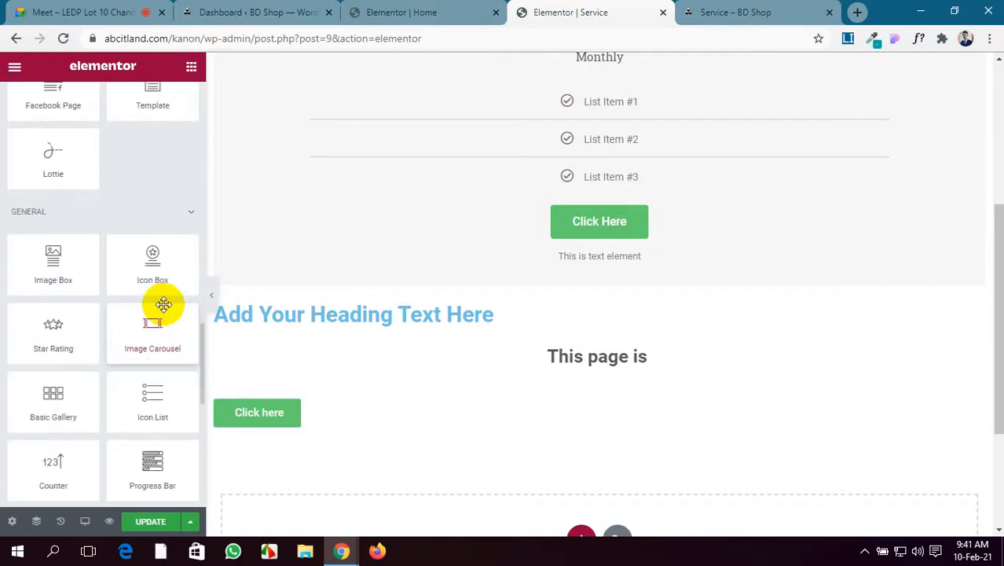
scroll(164, 304, down, 1)
drag(163, 304, 444, 405)
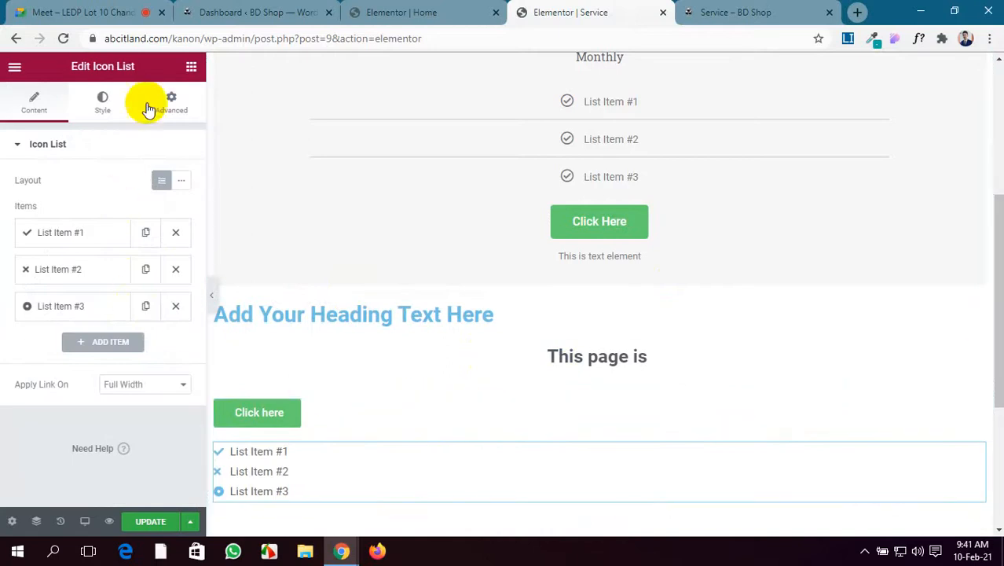
Add a Tabs widget between the button and the icon list.
click(190, 66)
scroll(118, 408, down, 1)
scroll(117, 409, down, 12)
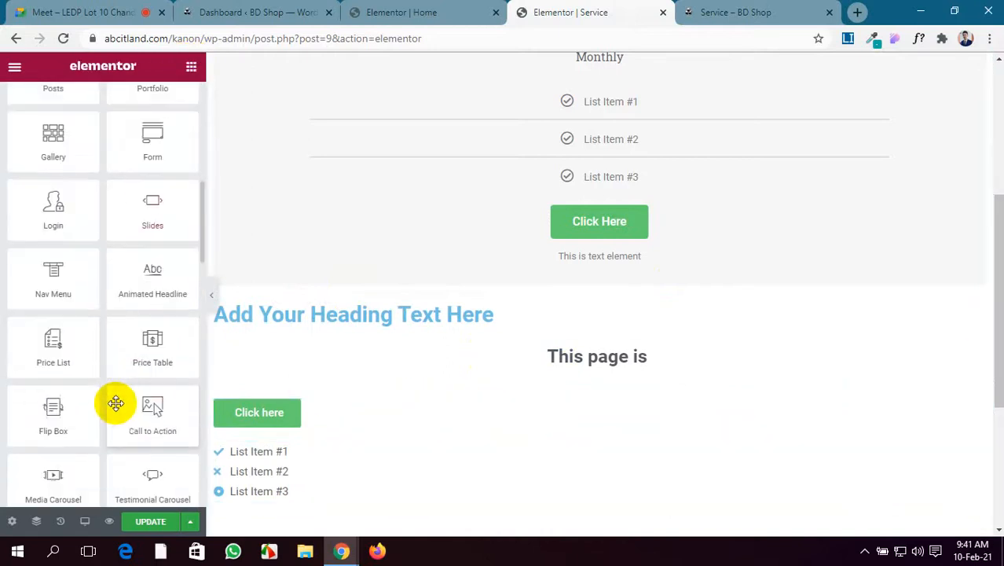
scroll(115, 403, down, 4)
scroll(116, 403, down, 1)
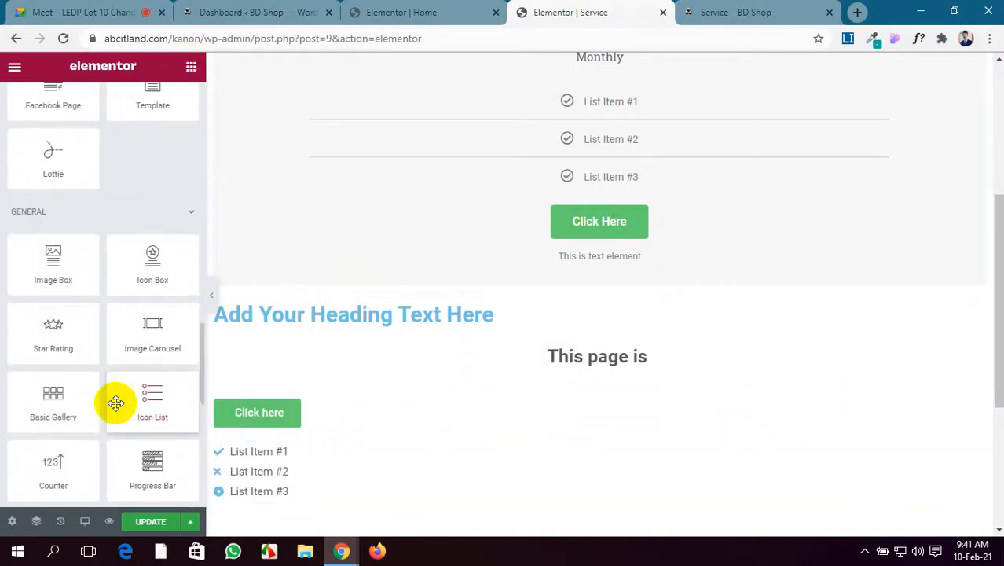
scroll(115, 403, down, 2)
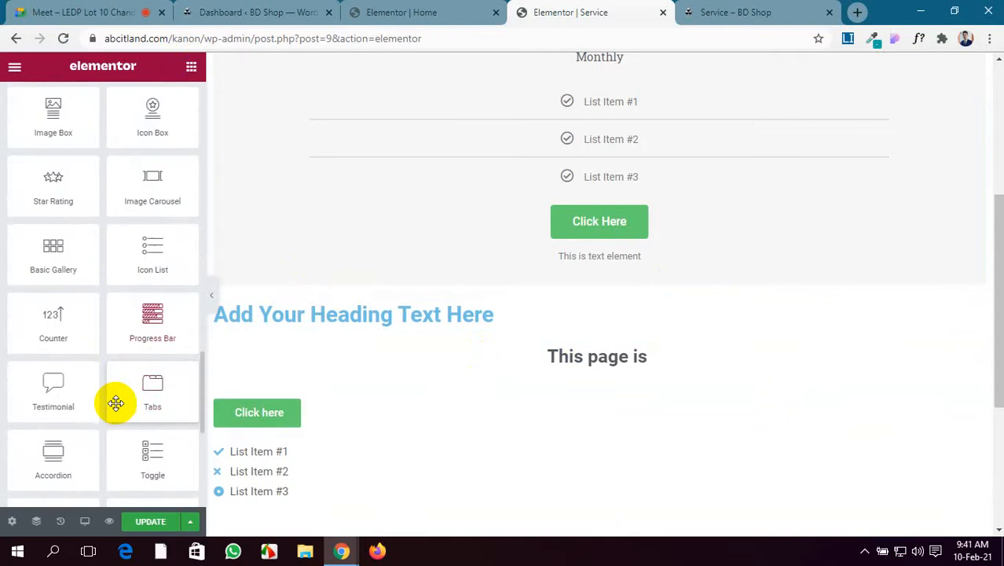
drag(130, 392, 450, 434)
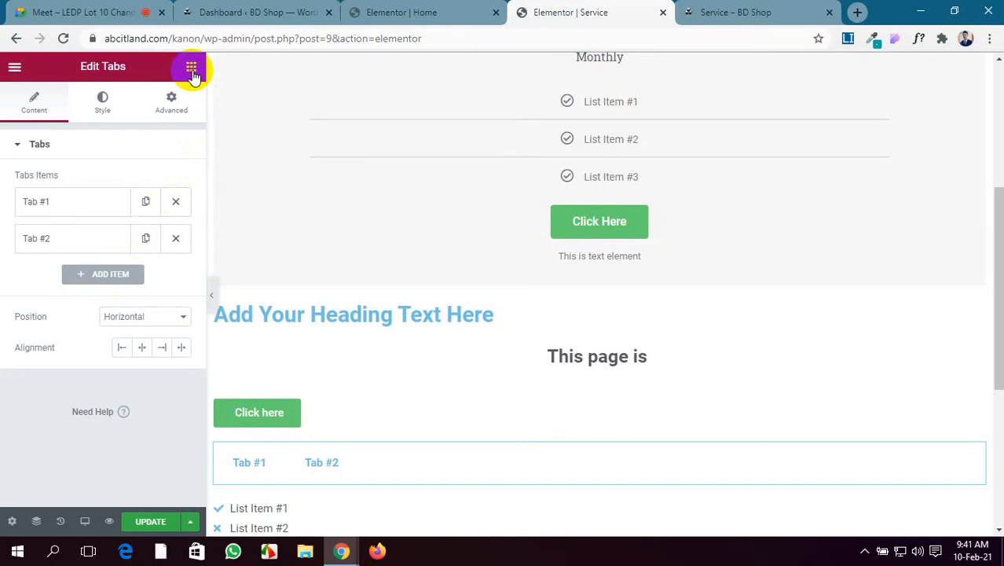
Look over the Service page's widgets, from the star icon and price table down to the tabs and icon list.
scroll(572, 370, up, 4)
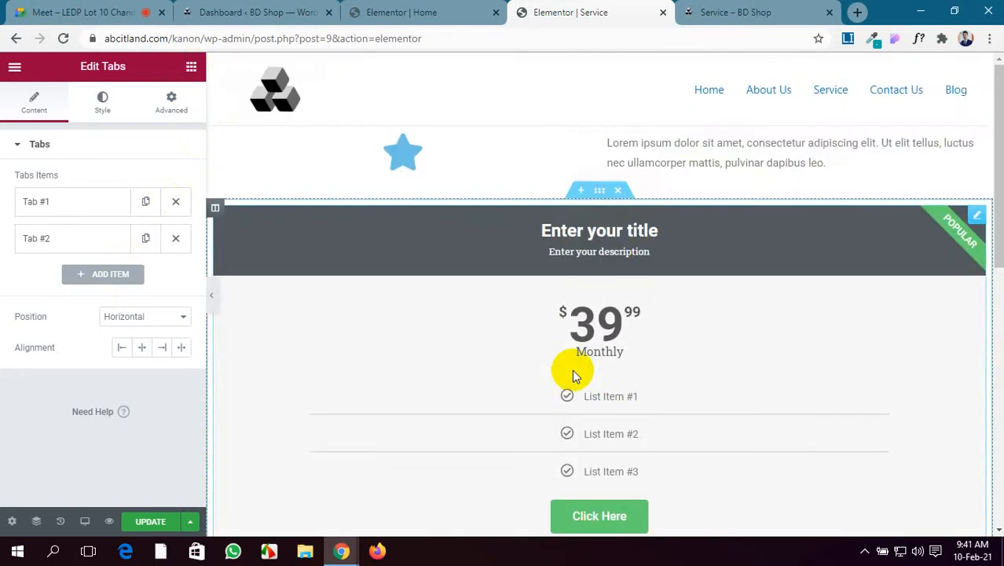
scroll(572, 370, down, 5)
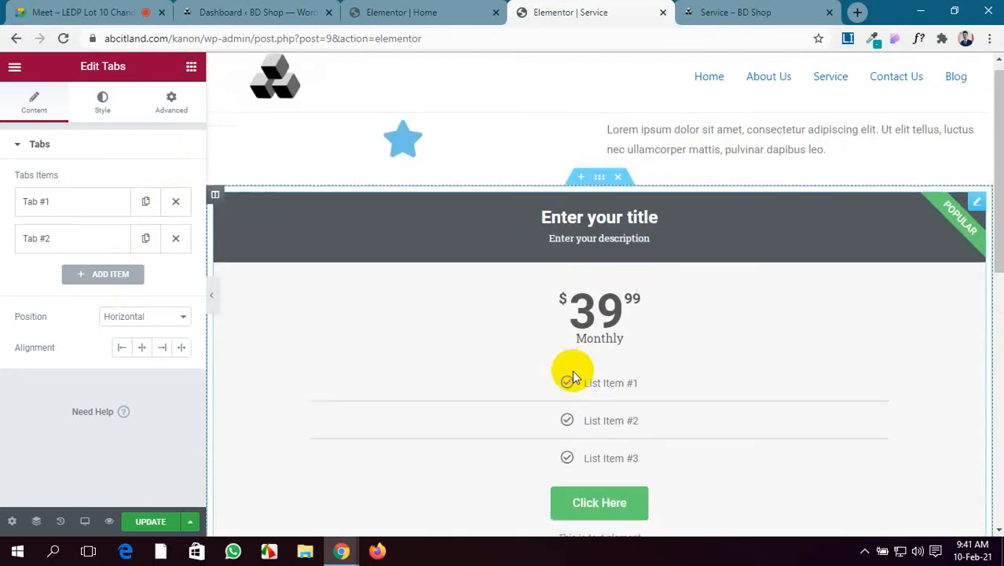
scroll(572, 370, up, 4)
scroll(572, 370, up, 1)
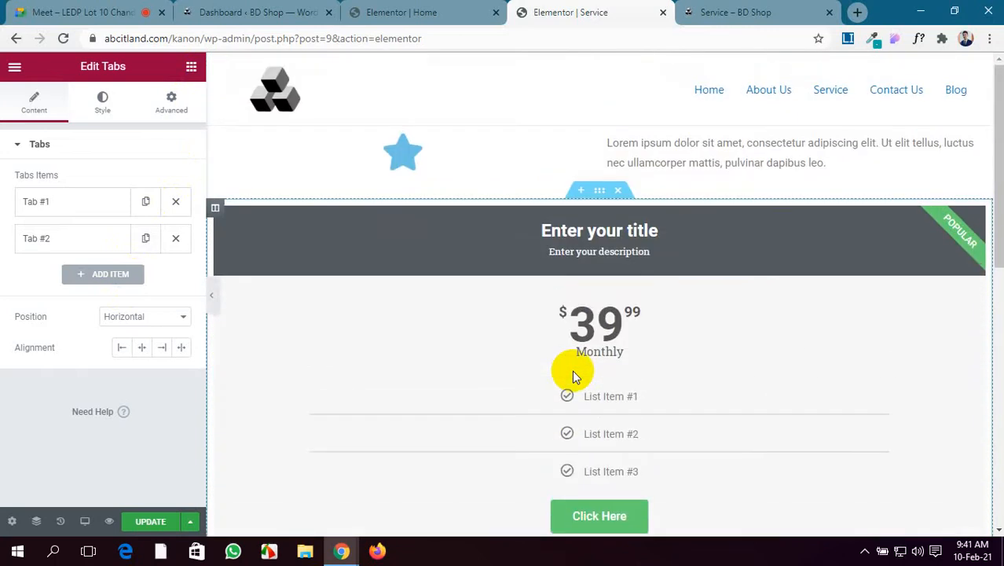
scroll(572, 370, down, 5)
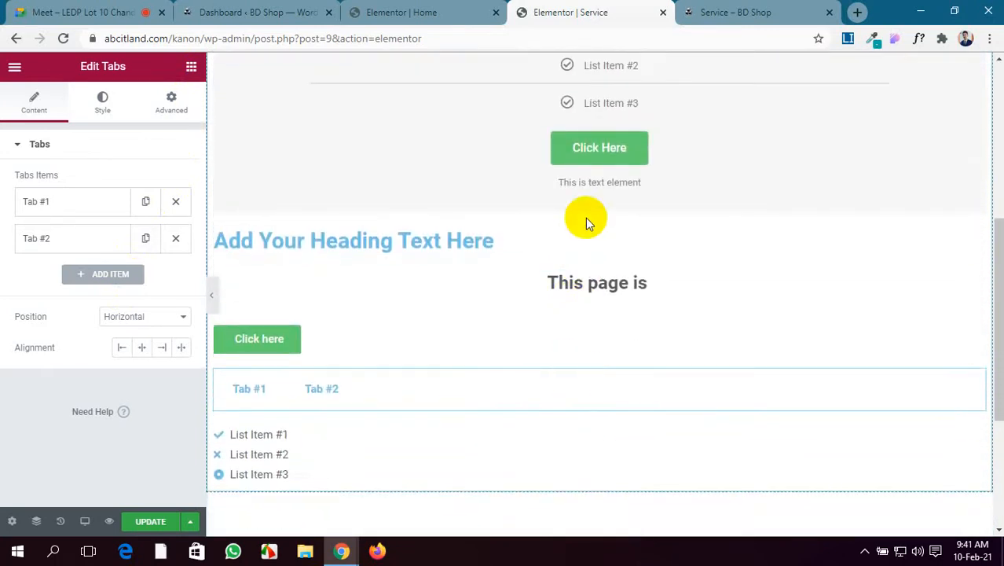
click(491, 275)
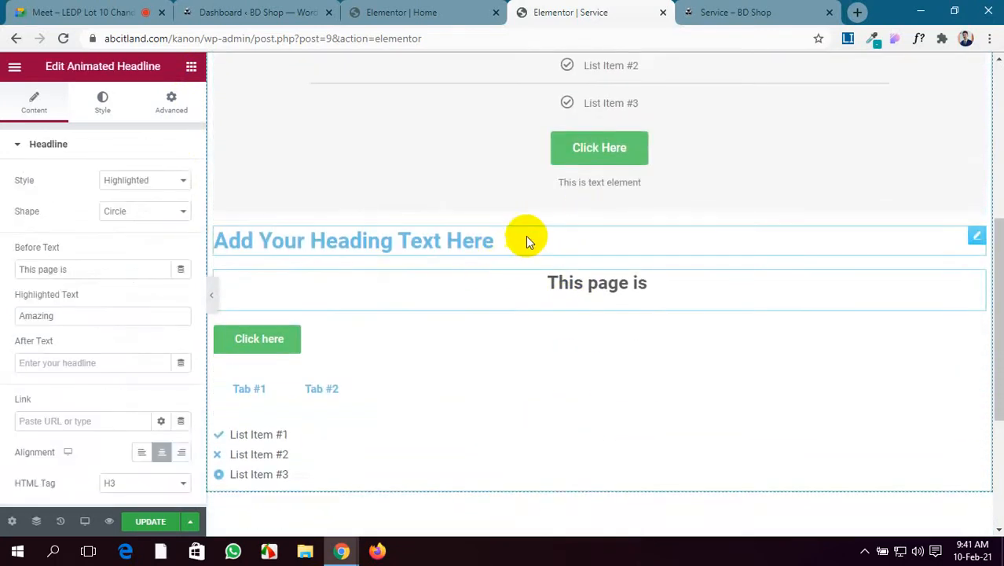
scroll(531, 226, up, 3)
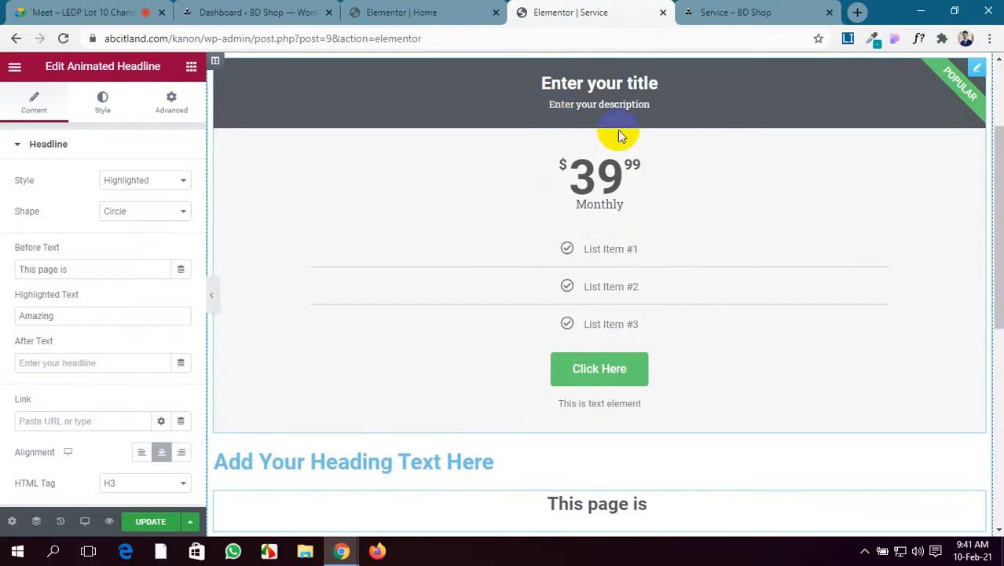
scroll(767, 313, up, 2)
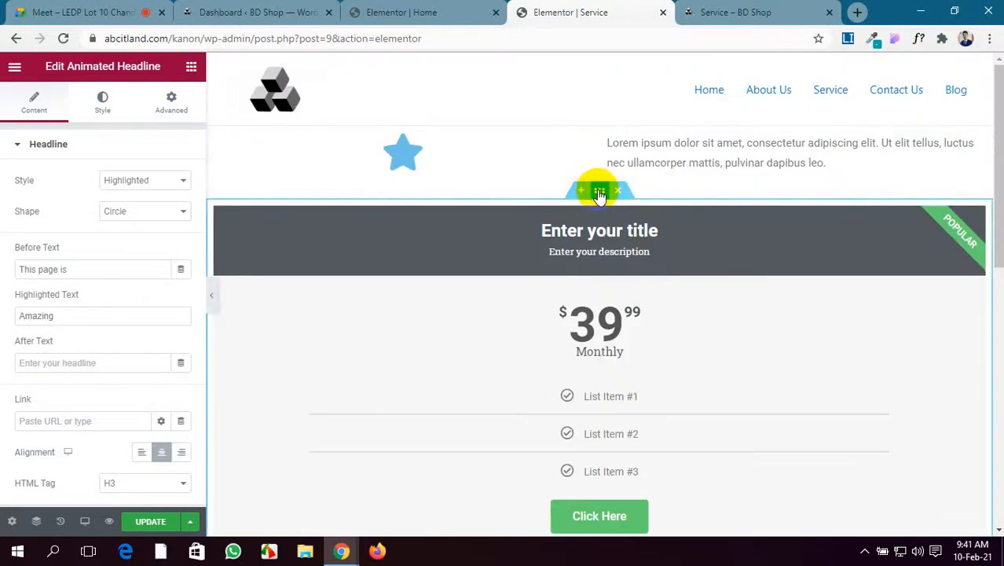
scroll(605, 217, down, 2)
scroll(604, 216, up, 2)
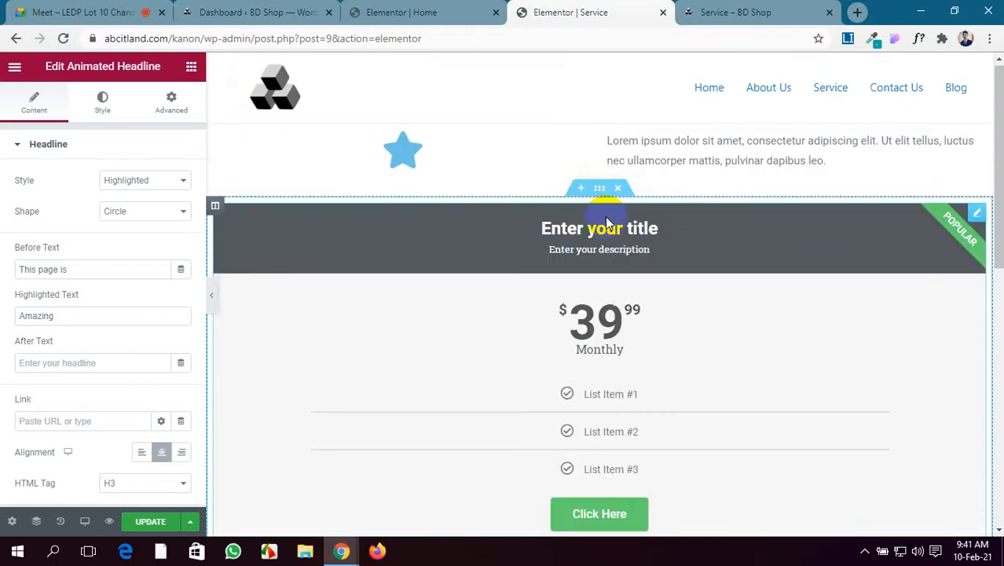
Open the Global Colors settings in Site Settings.
click(14, 68)
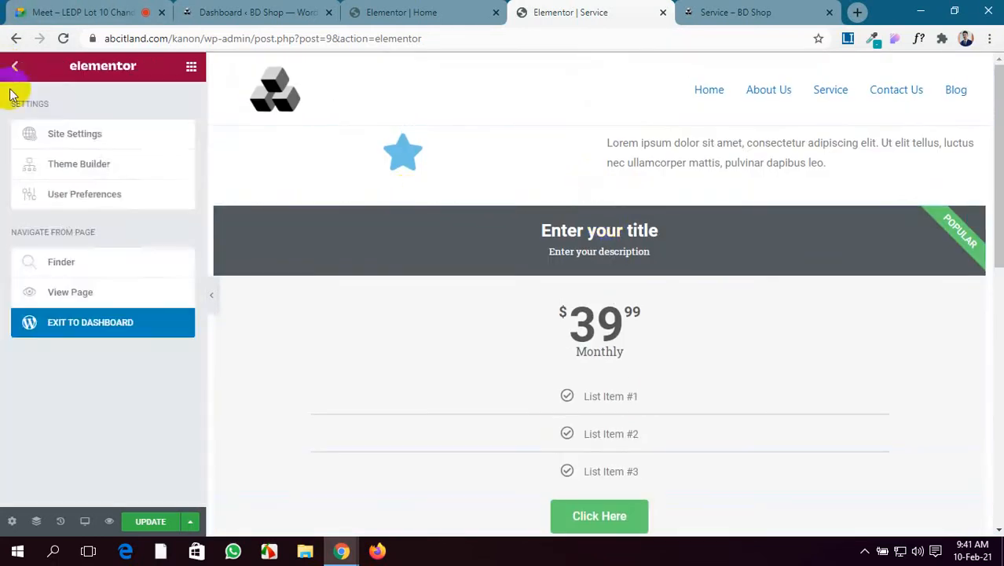
click(46, 136)
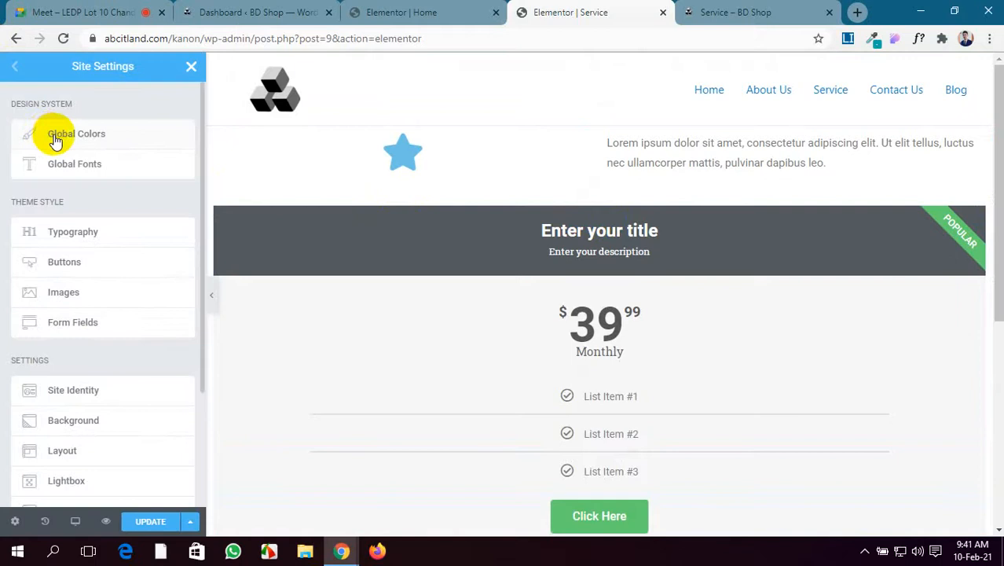
click(51, 136)
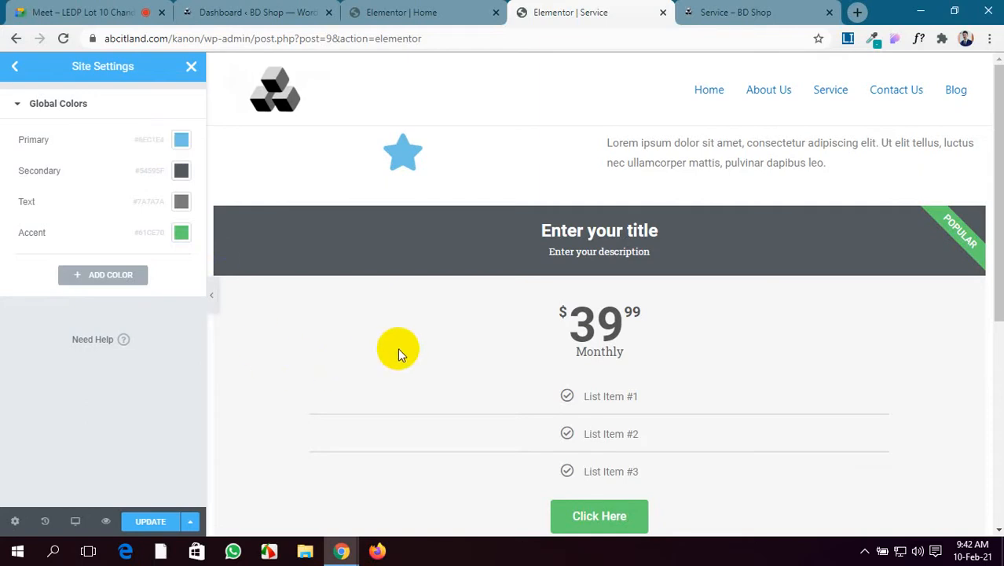
Compare the colors of the page's icon, text, price table, heading, buttons, tabs and icon list with the Primary, Secondary, Text and Accent global colors.
scroll(505, 328, down, 5)
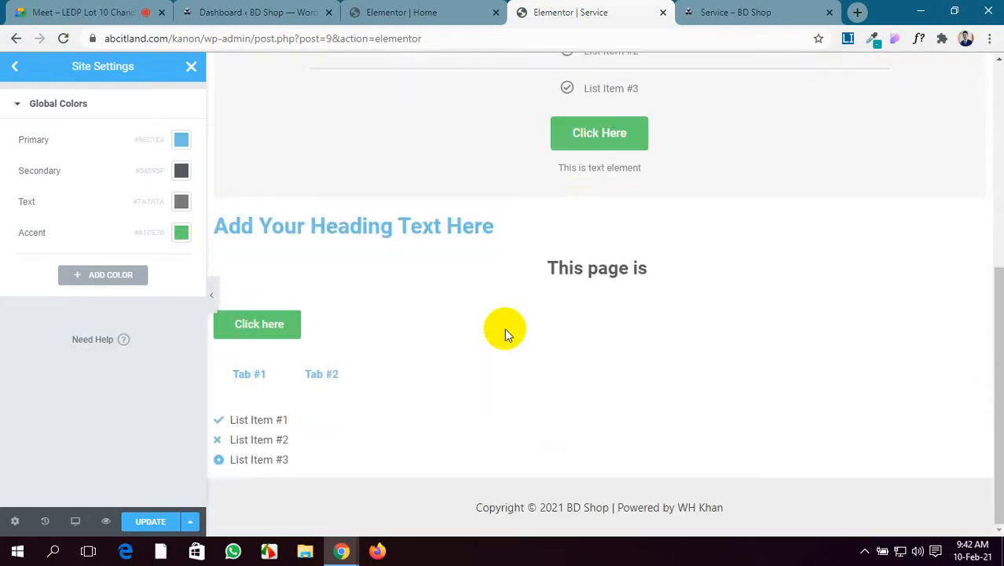
scroll(505, 328, up, 4)
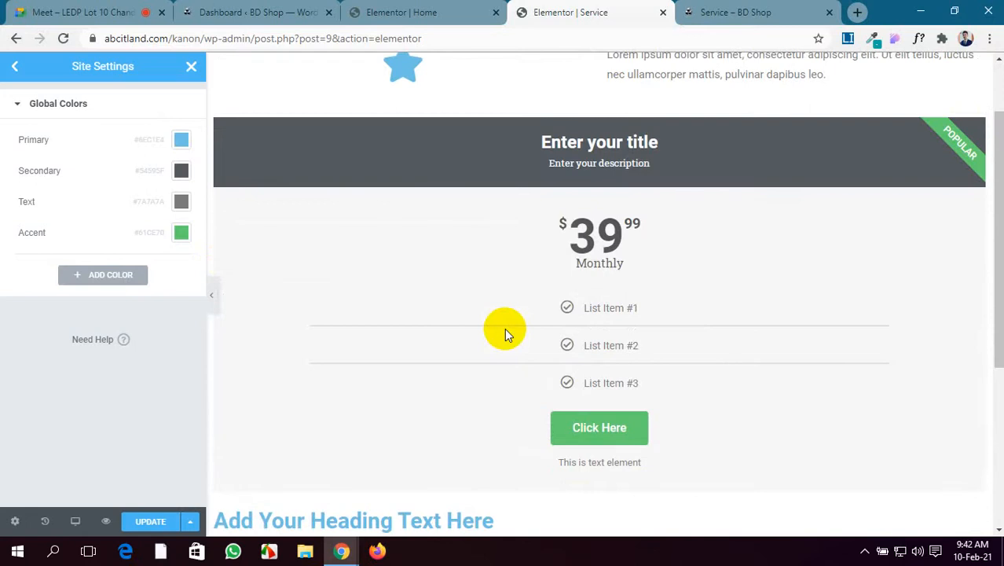
scroll(504, 328, up, 1)
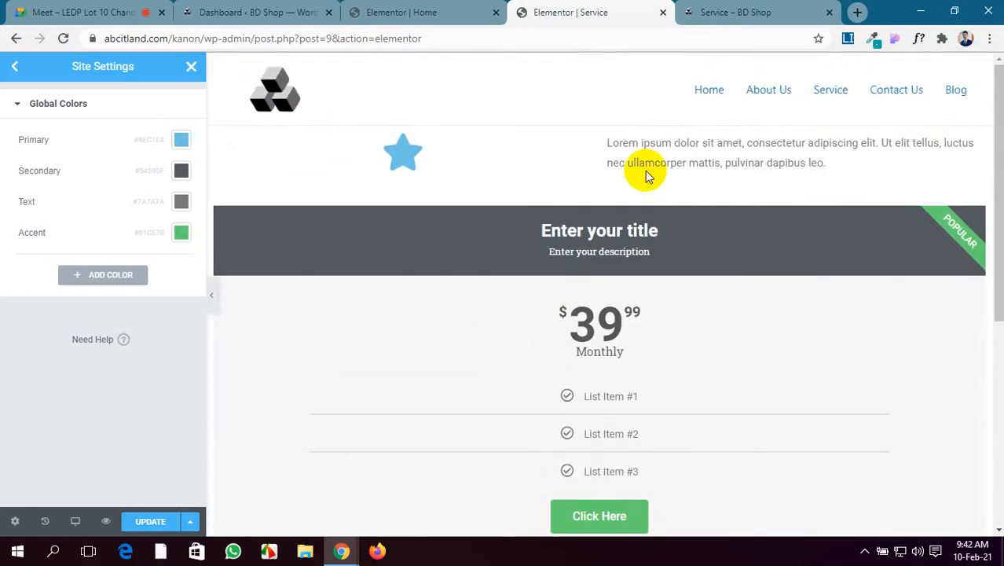
scroll(645, 170, down, 2)
scroll(645, 170, down, 3)
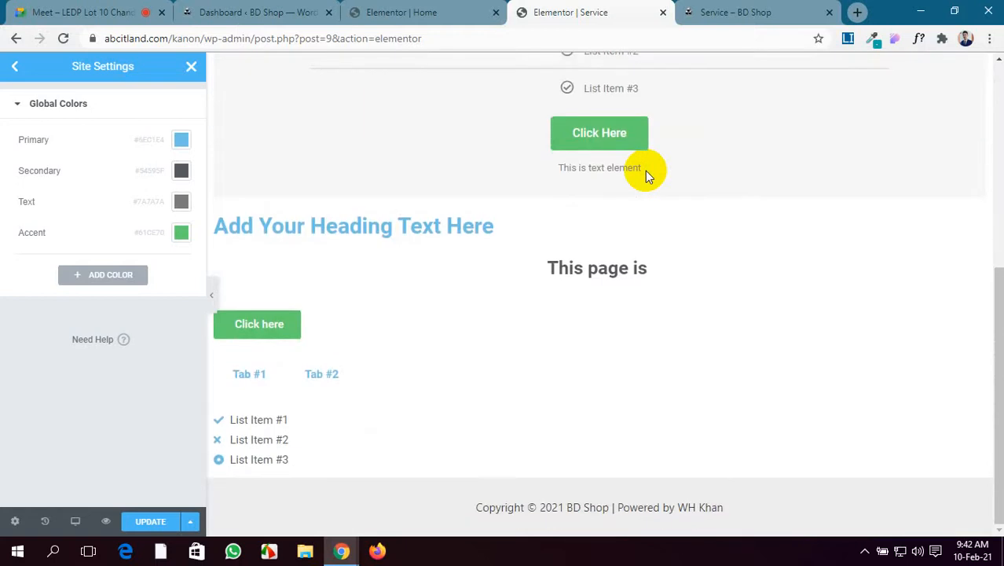
scroll(645, 171, up, 5)
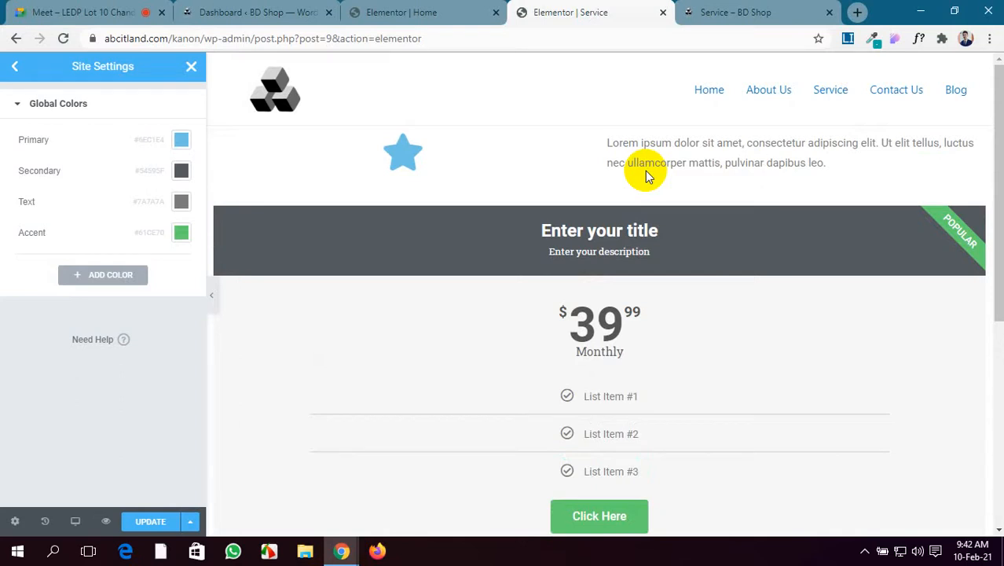
click(381, 170)
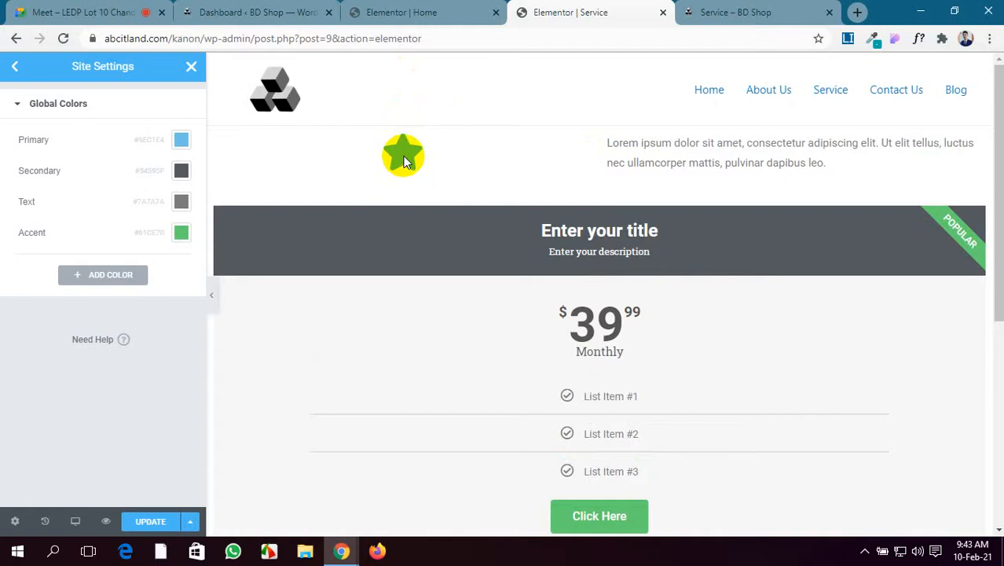
scroll(517, 291, down, 1)
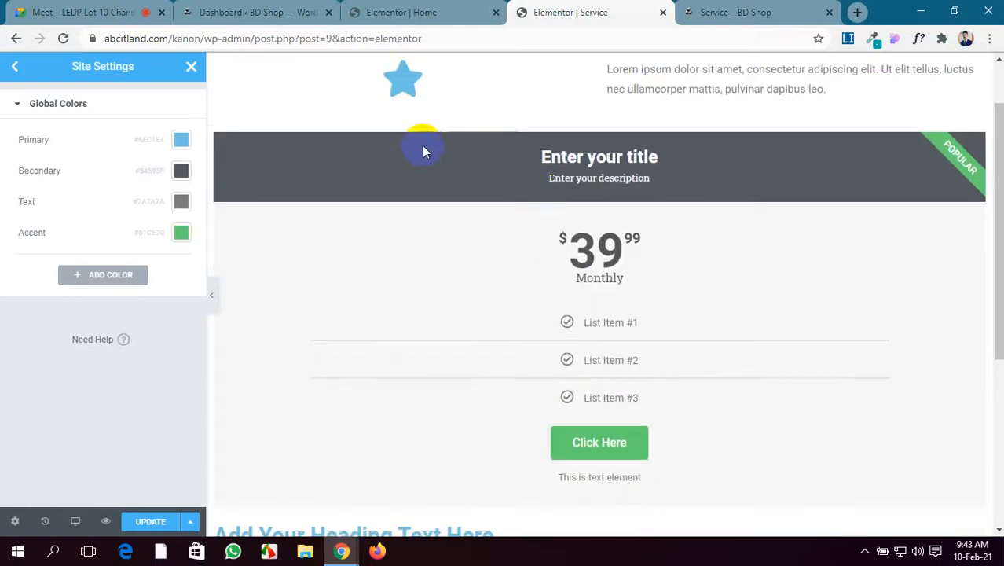
scroll(598, 299, down, 2)
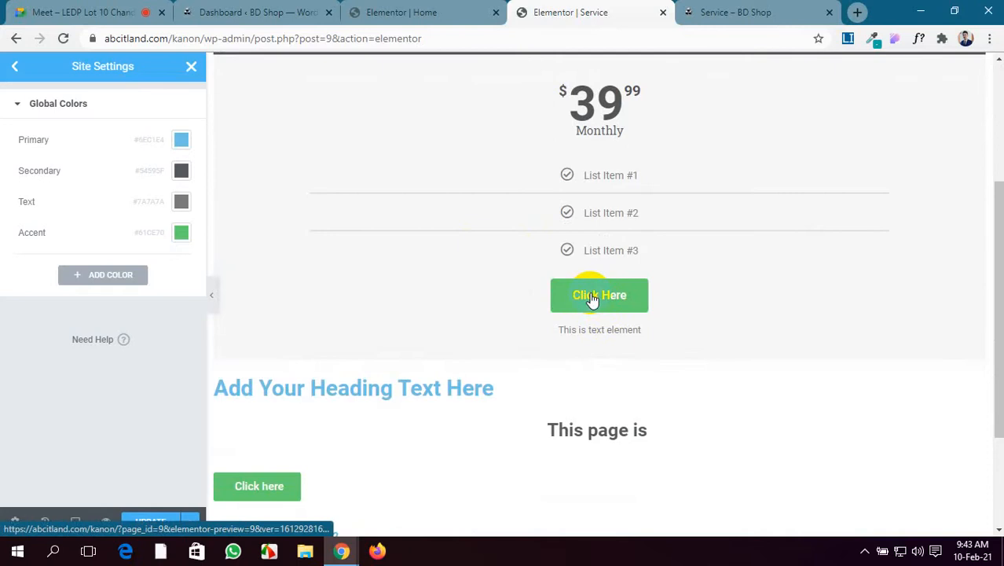
scroll(638, 298, down, 1)
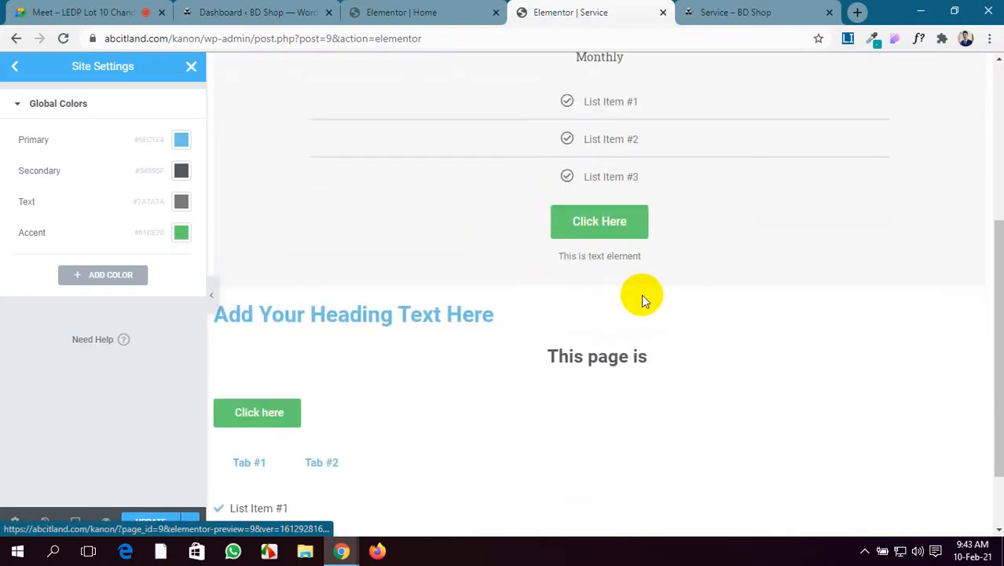
scroll(512, 312, down, 1)
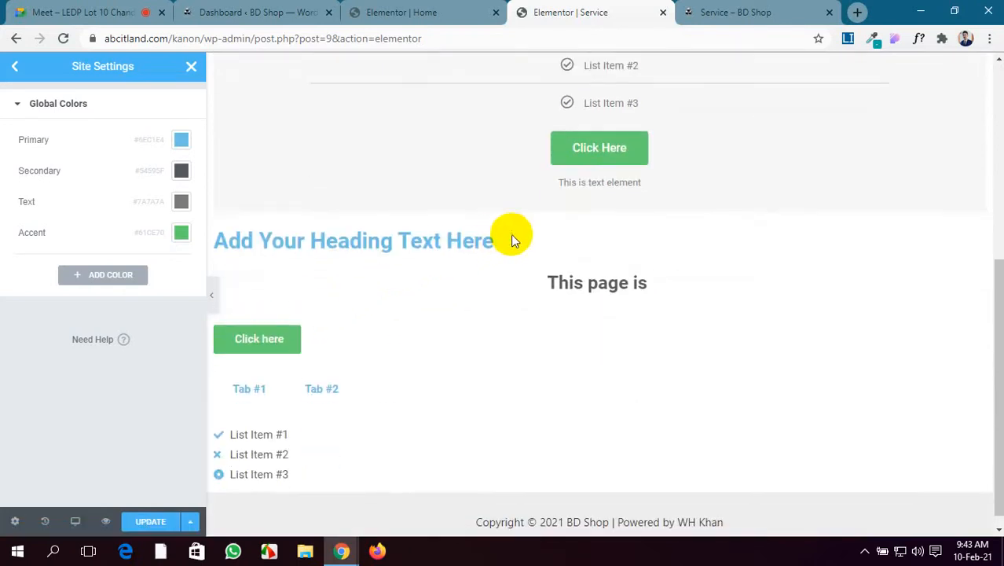
drag(495, 238, 198, 246)
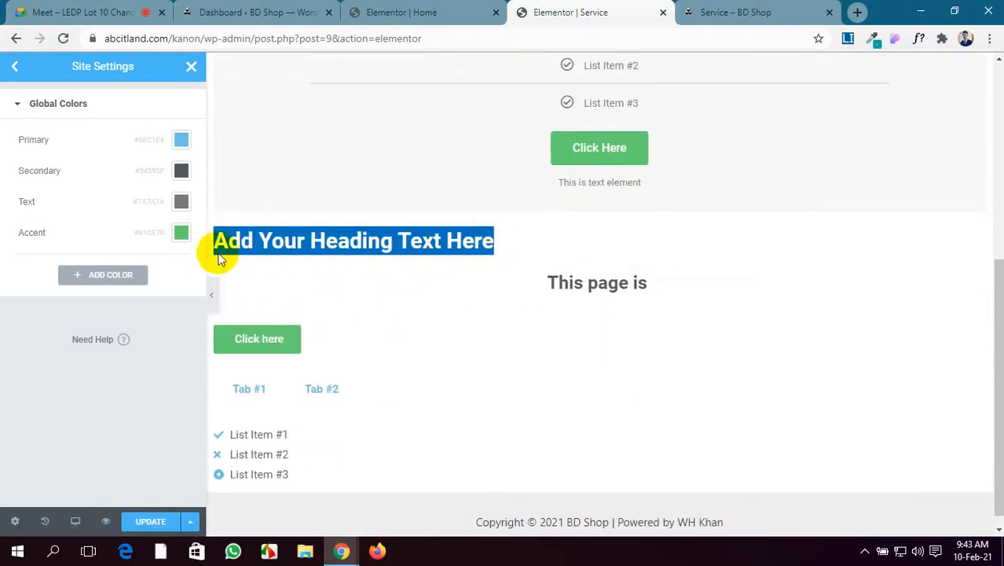
click(417, 300)
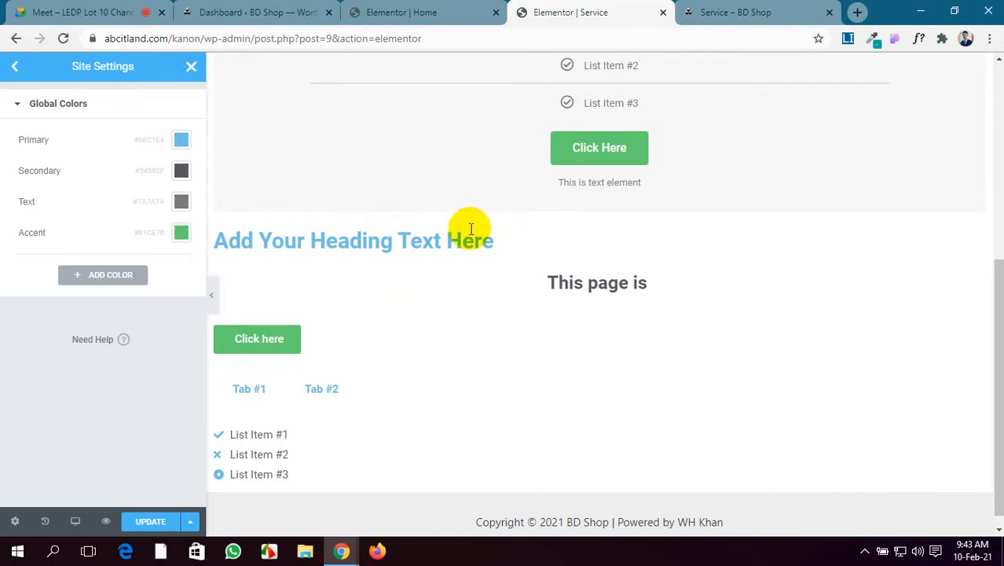
scroll(475, 236, down, 1)
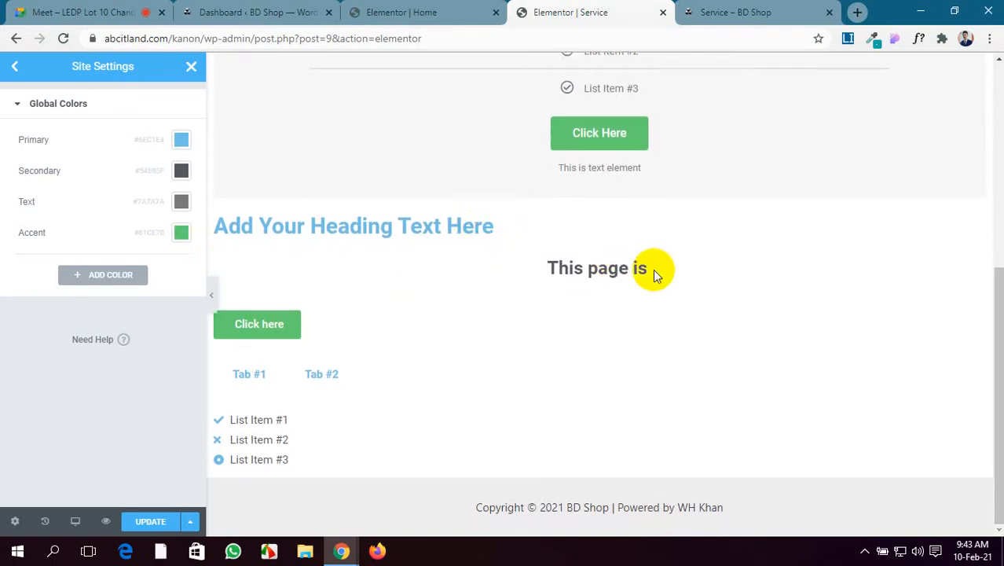
Check the color of the "This page is" animated headline, and review the page up to the star icon and price table.
drag(652, 269, 548, 269)
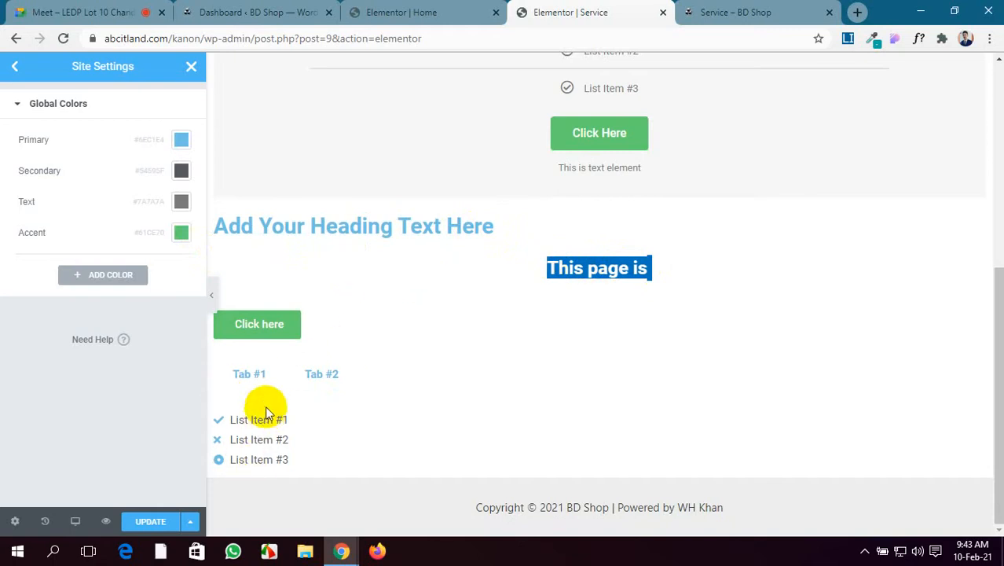
scroll(282, 397, up, 4)
scroll(282, 397, up, 1)
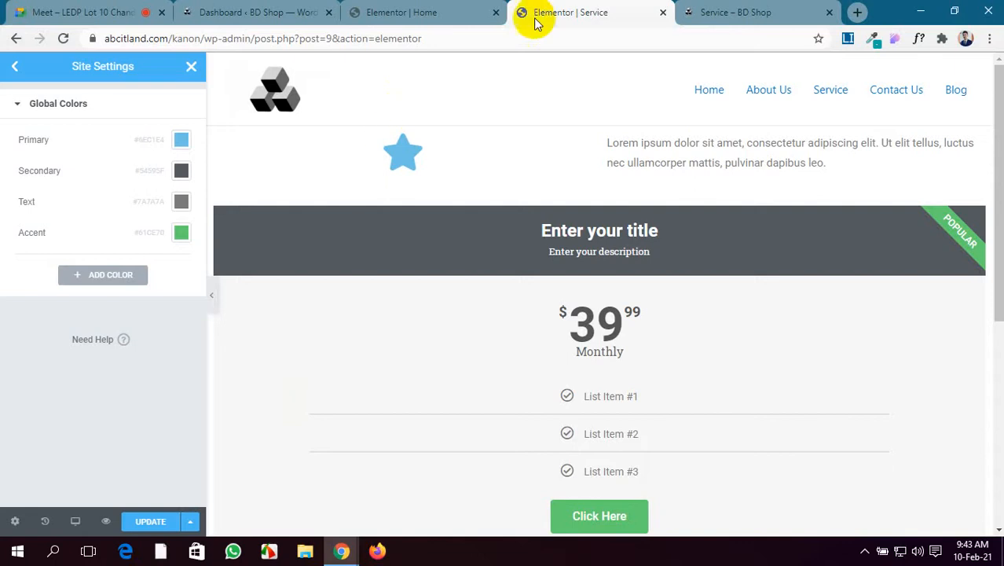
click(857, 12)
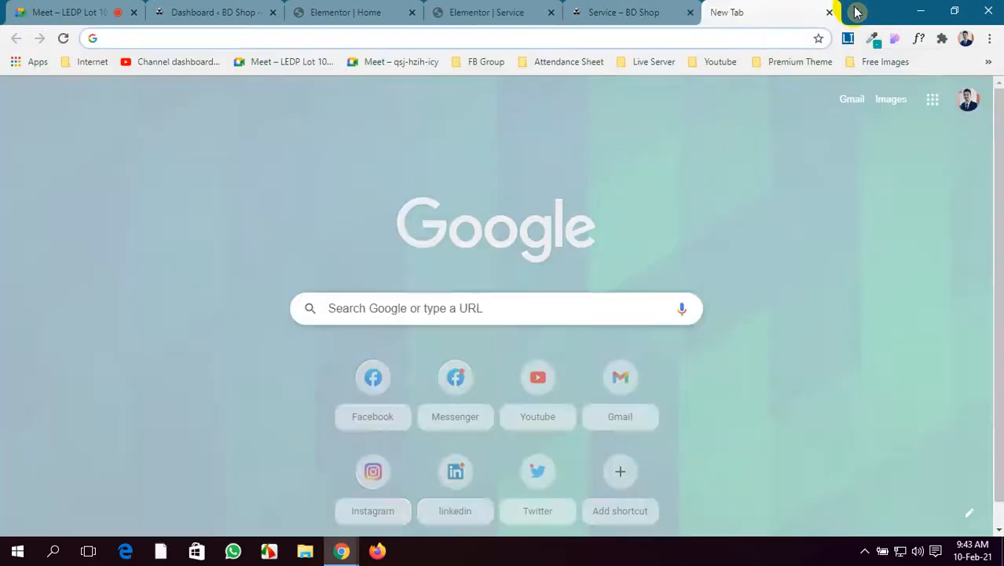
text(elegantthemes.com)
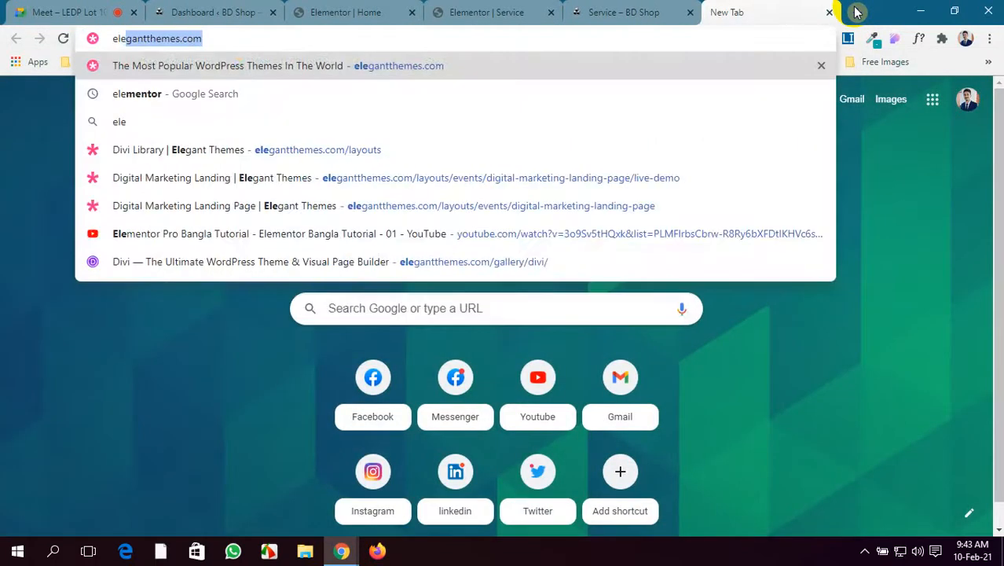
key(Return)
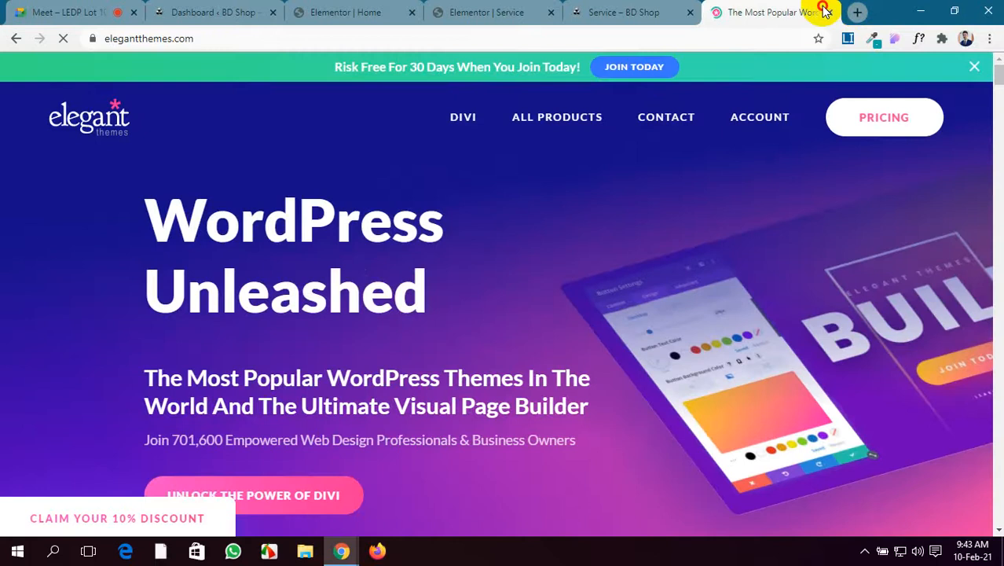
click(827, 12)
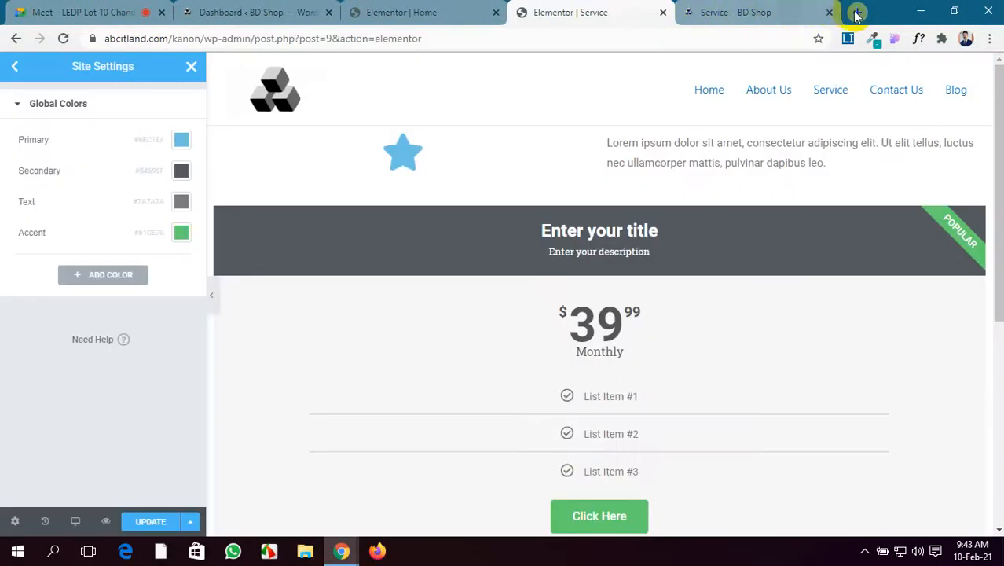
Search Google for elementor in a new browser tab and open the elementor.com homepage.
click(856, 12)
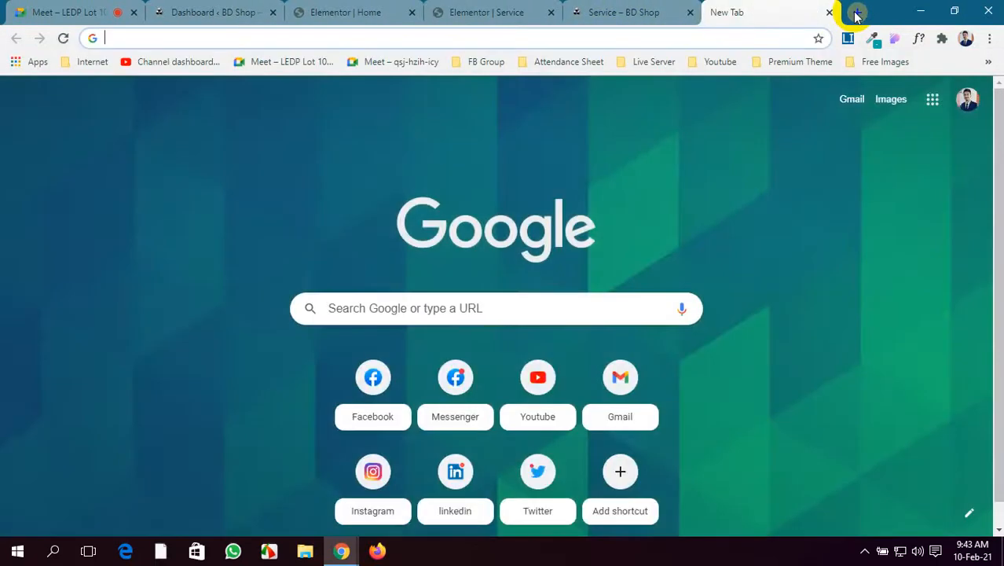
text(ele)
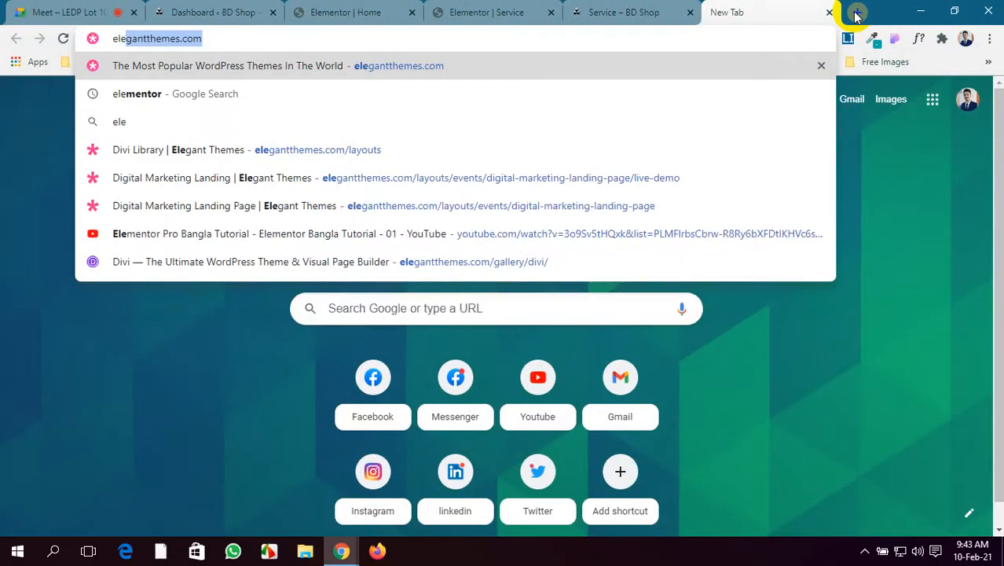
text(me)
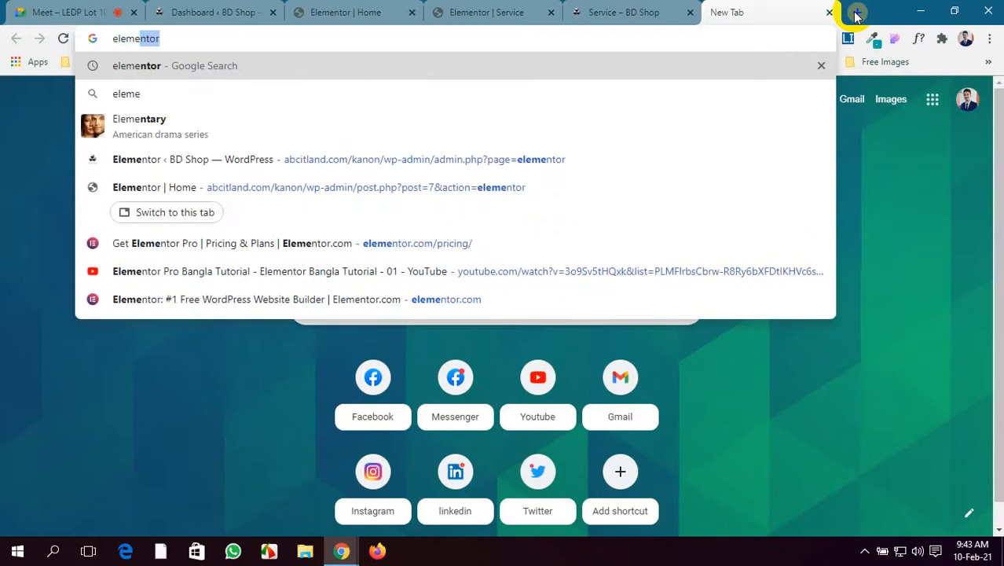
key(Return)
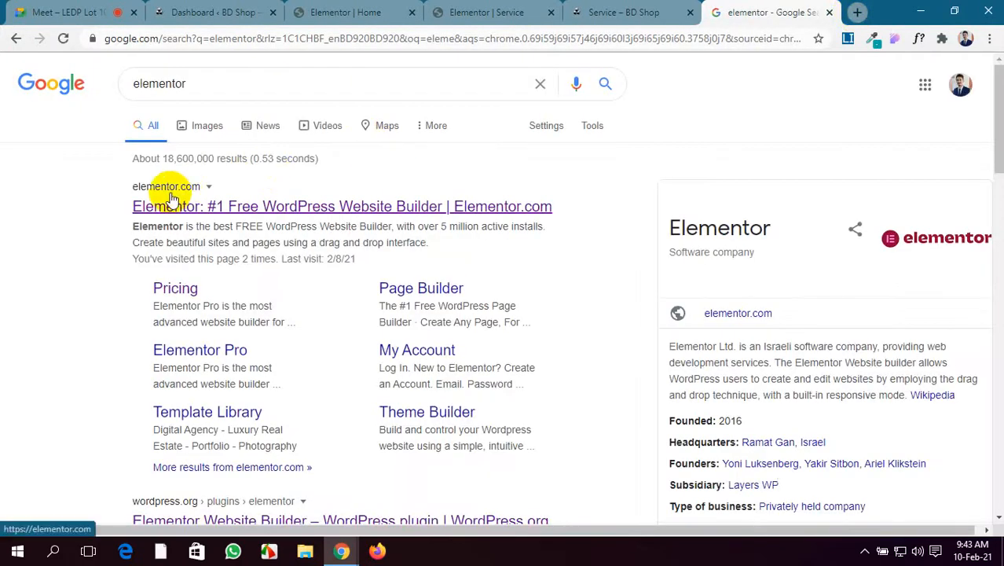
click(171, 203)
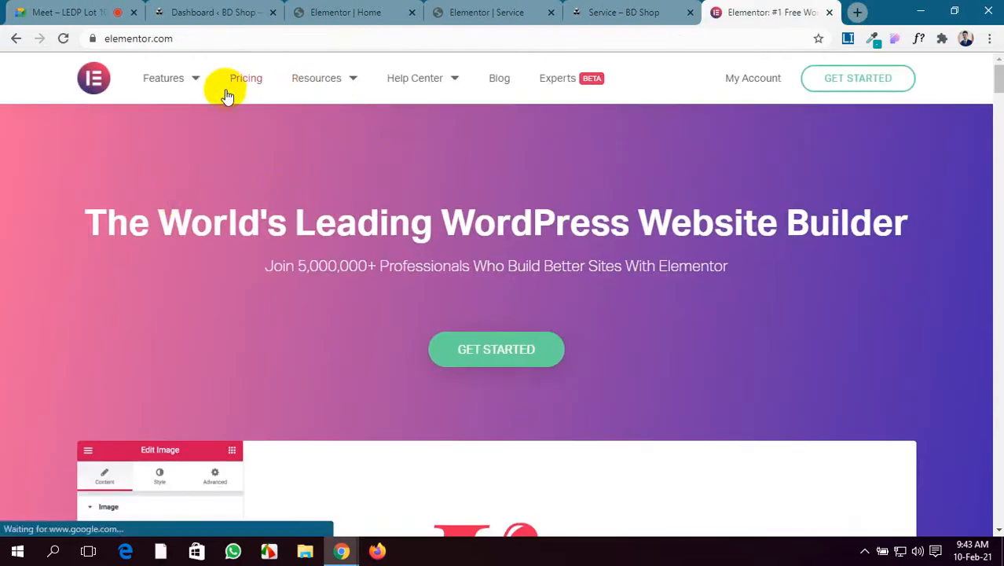
scroll(469, 147, down, 6)
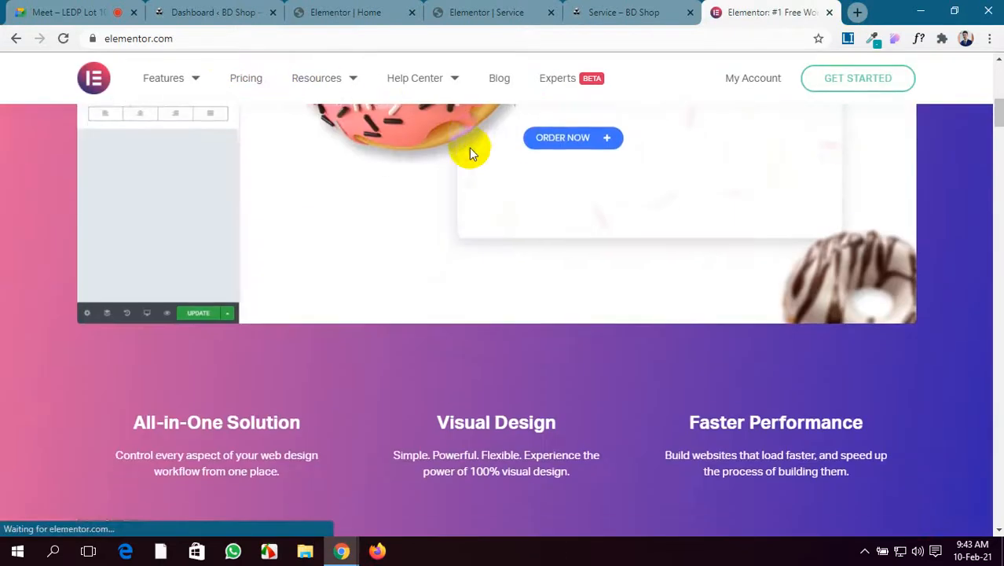
scroll(469, 147, up, 4)
scroll(469, 148, up, 2)
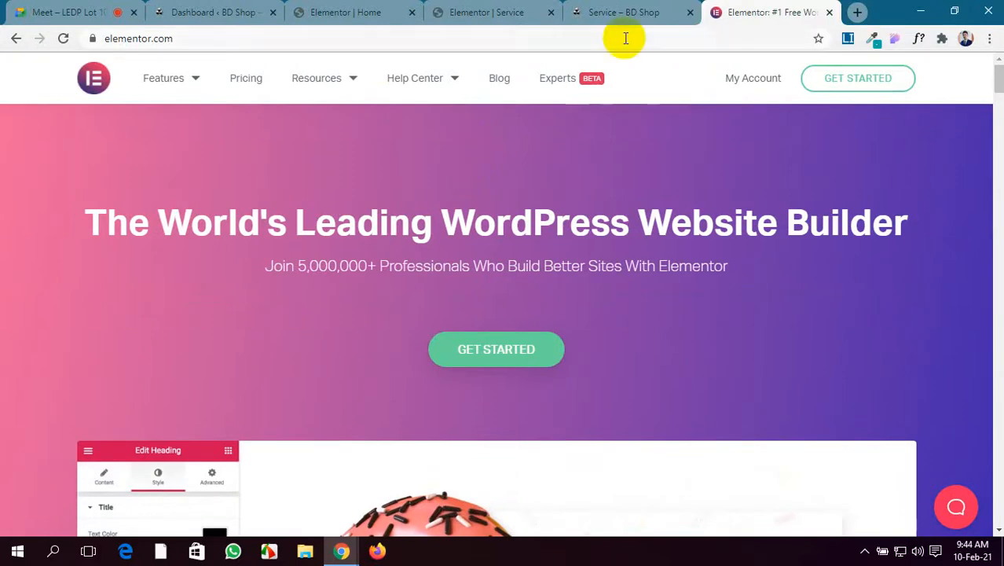
Try to open elementor.com/color, and return to the Elementor homepage.
click(336, 38)
click(336, 38)
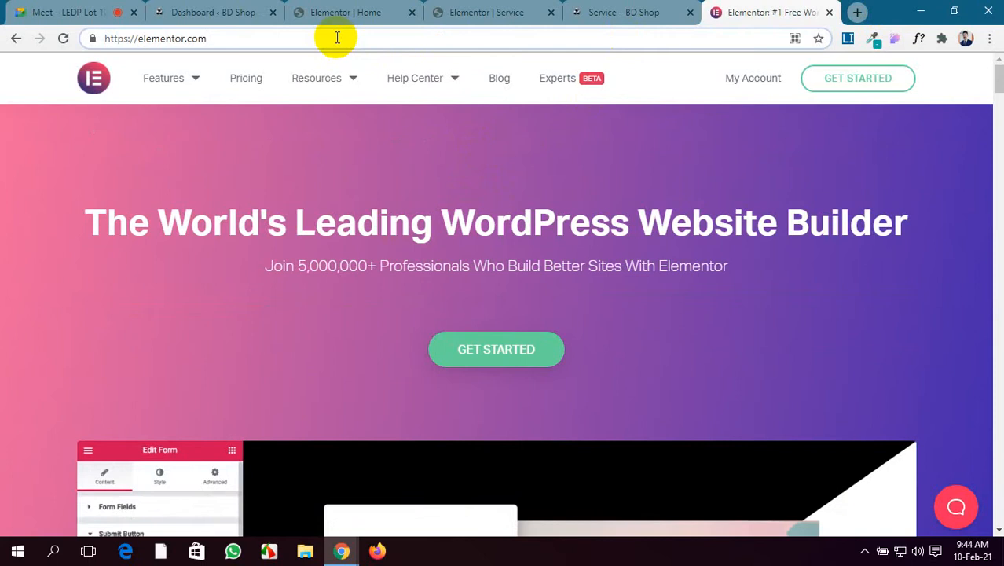
text(co)
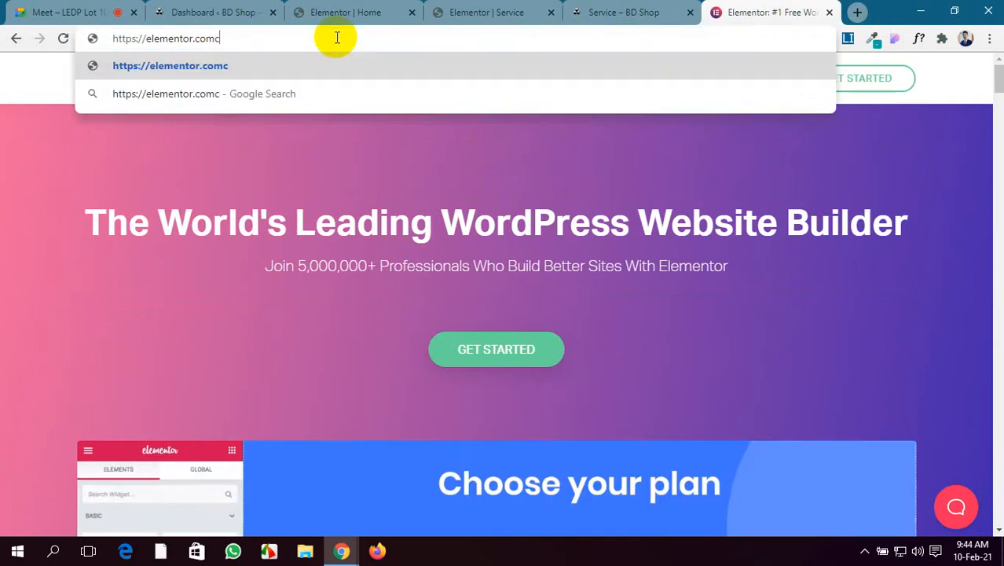
text(lor)
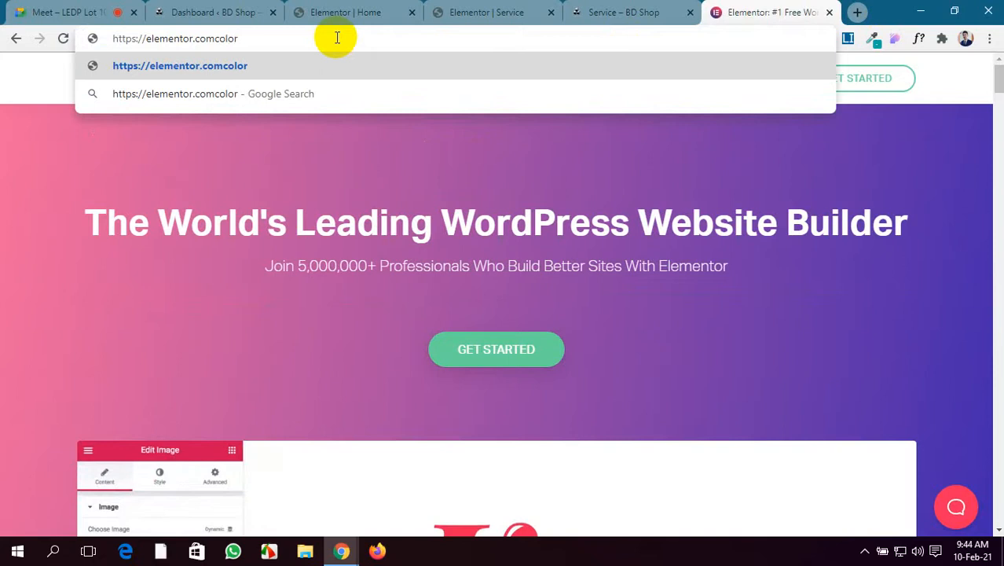
click(214, 38)
text(/)
key(Return)
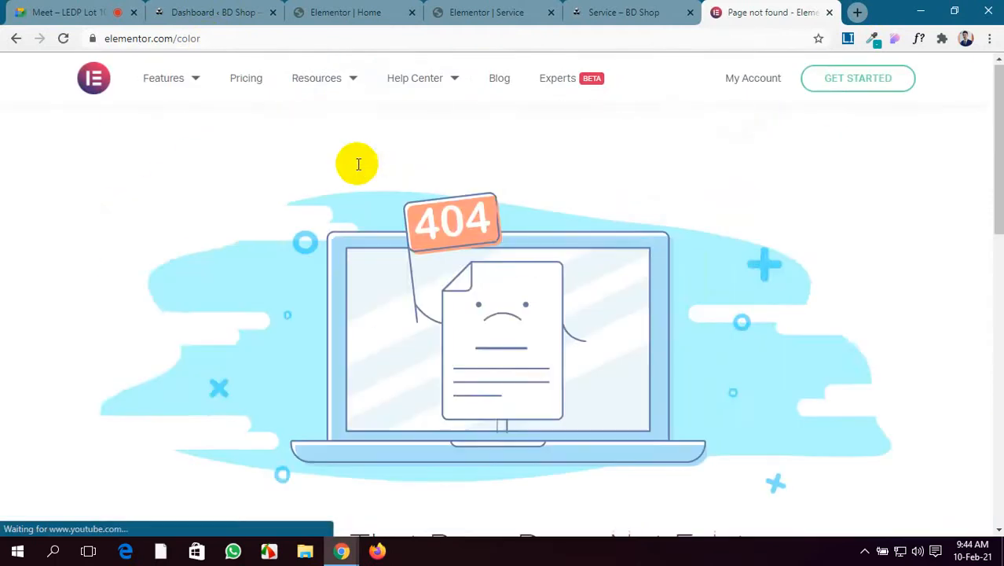
click(98, 82)
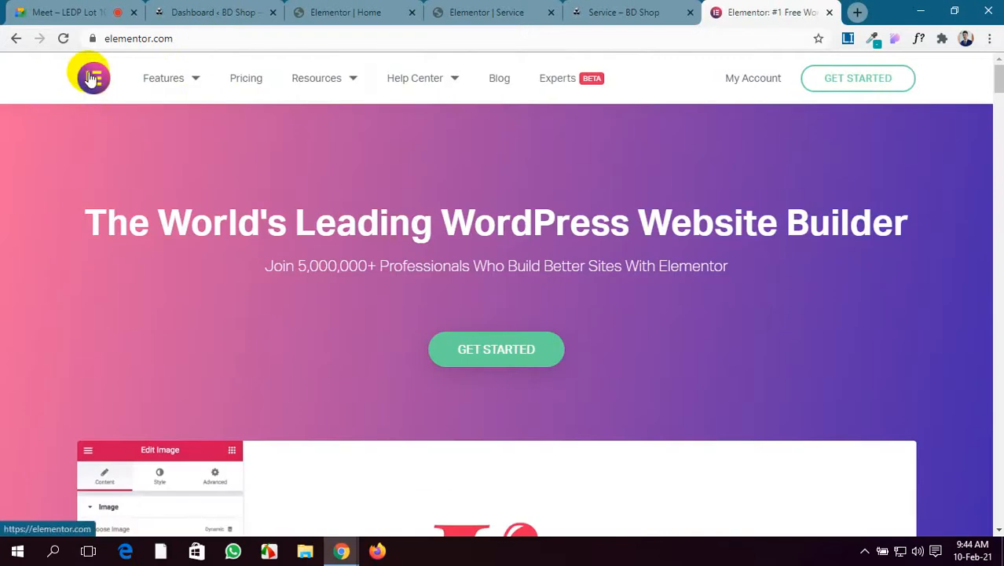
Look through the Elementor homepage down to its footer, and browse the site's Resources and Features topics for color information.
scroll(210, 224, down, 3)
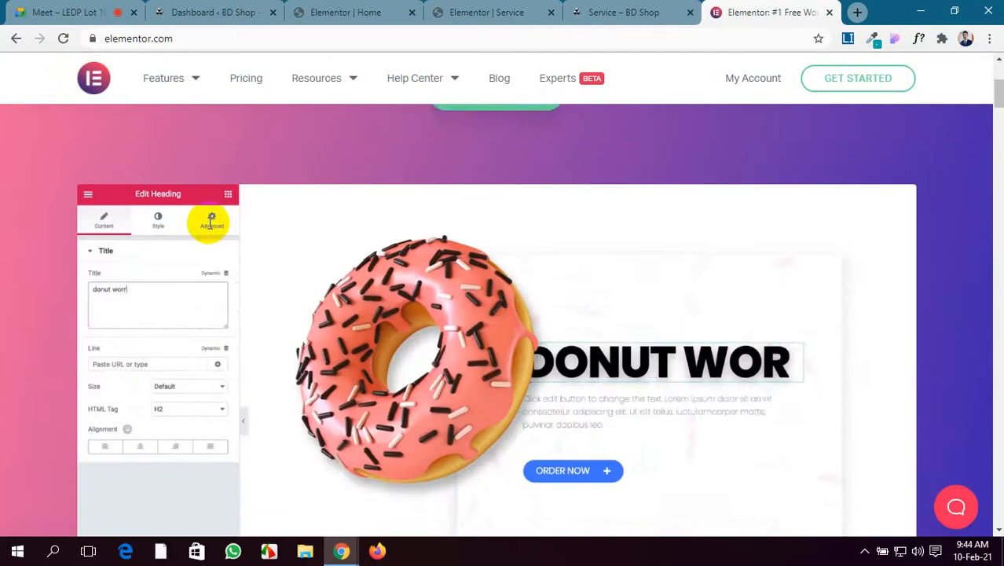
scroll(231, 237, down, 20)
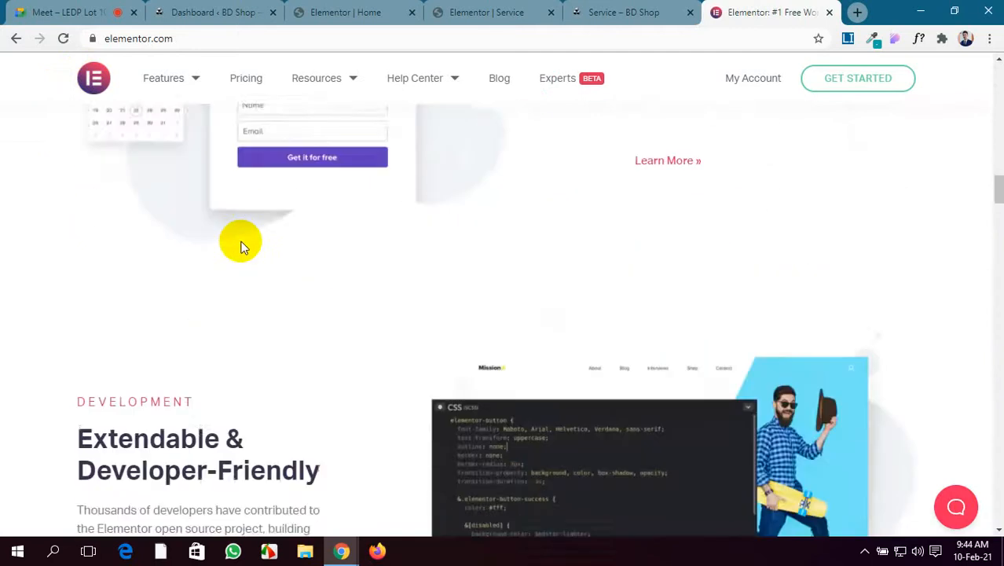
scroll(240, 246, down, 20)
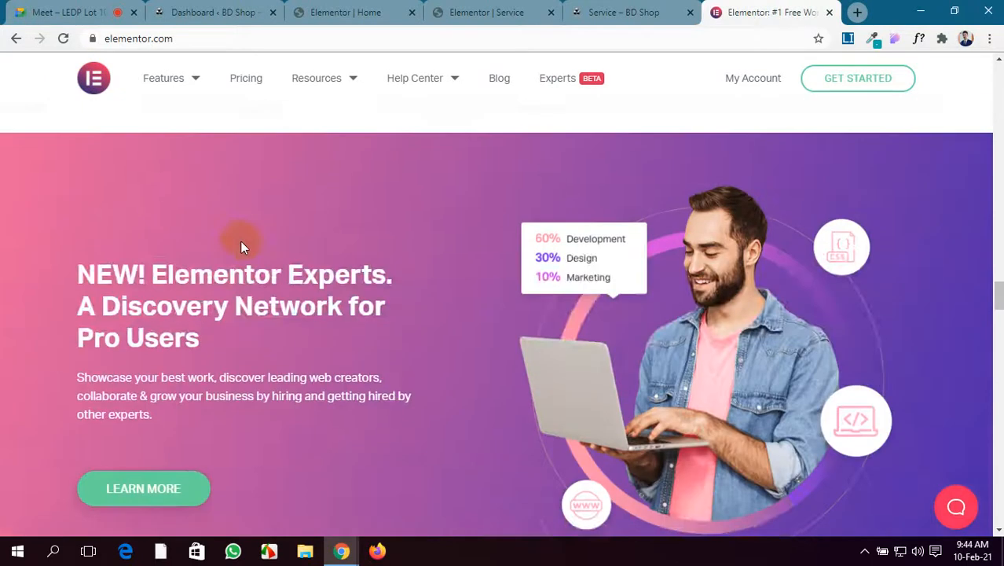
scroll(240, 247, down, 20)
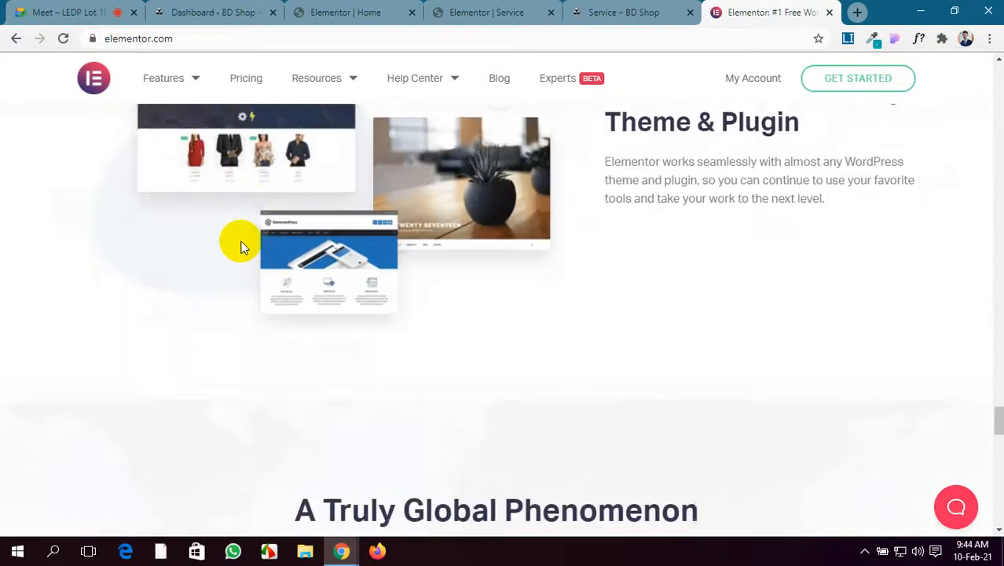
scroll(240, 247, down, 15)
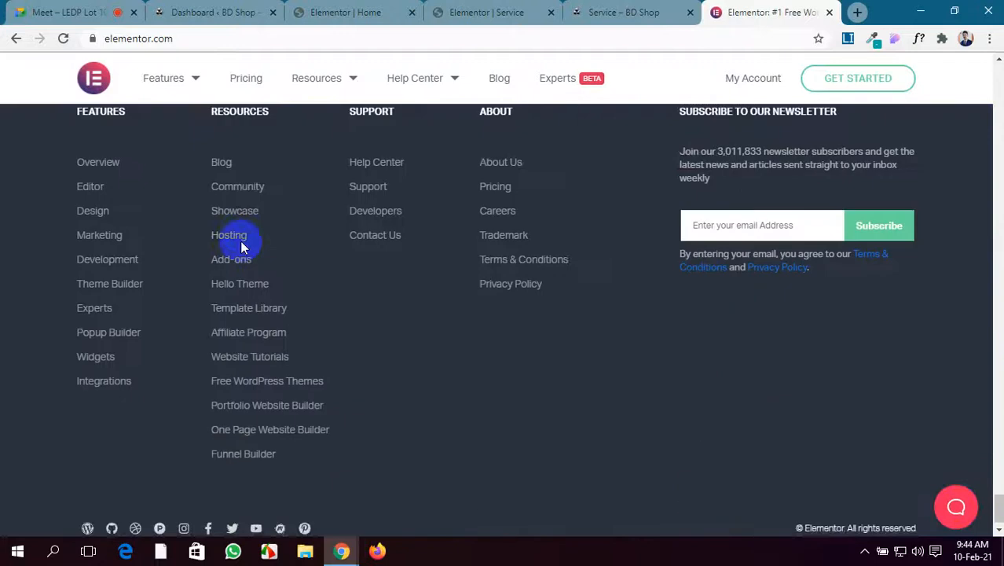
scroll(240, 247, up, 10)
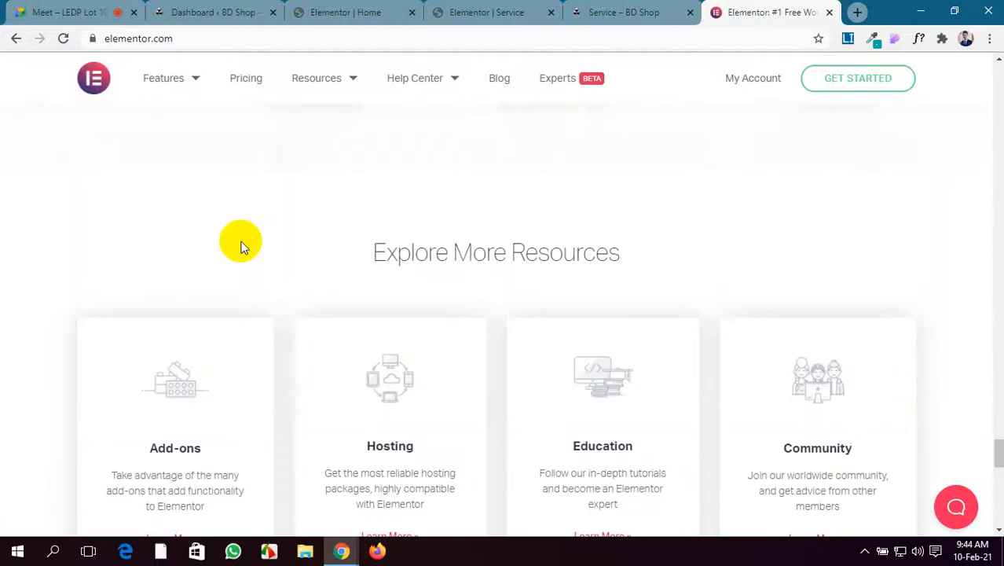
scroll(241, 247, up, 15)
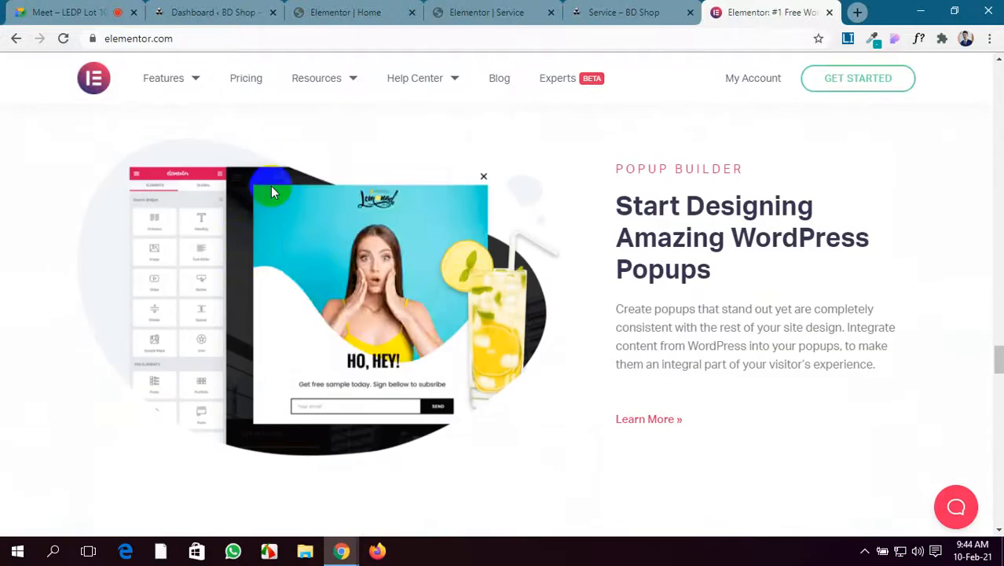
mouse_move(329, 79)
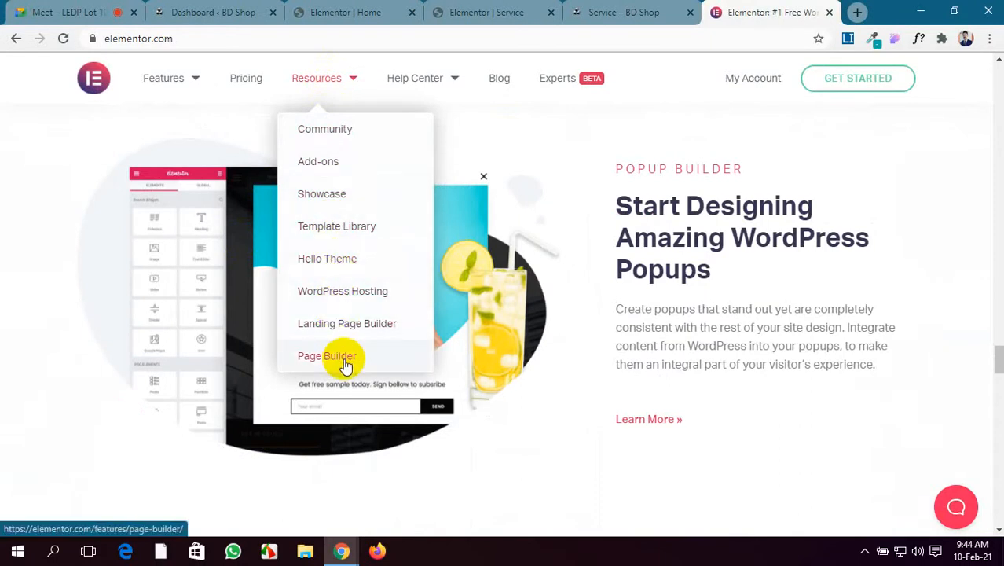
mouse_move(417, 74)
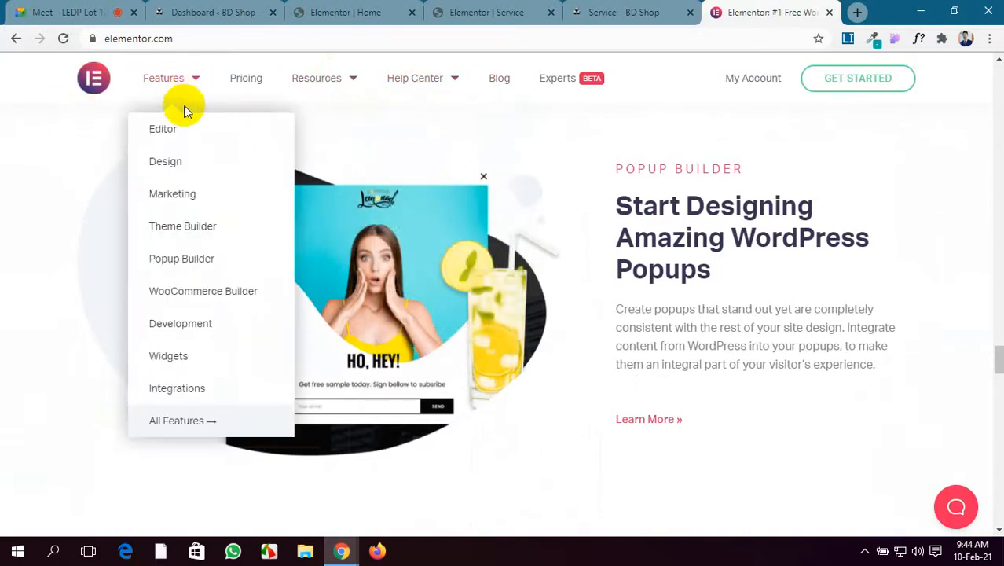
Open Elementor's Design features page and look through its sections, including Colors and the built-in design system.
click(165, 165)
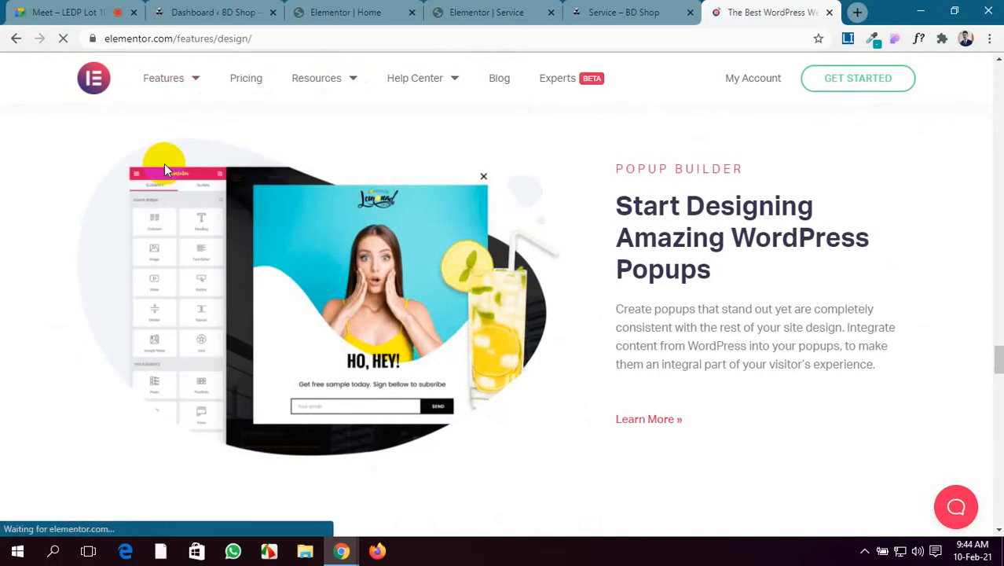
scroll(435, 348, down, 5)
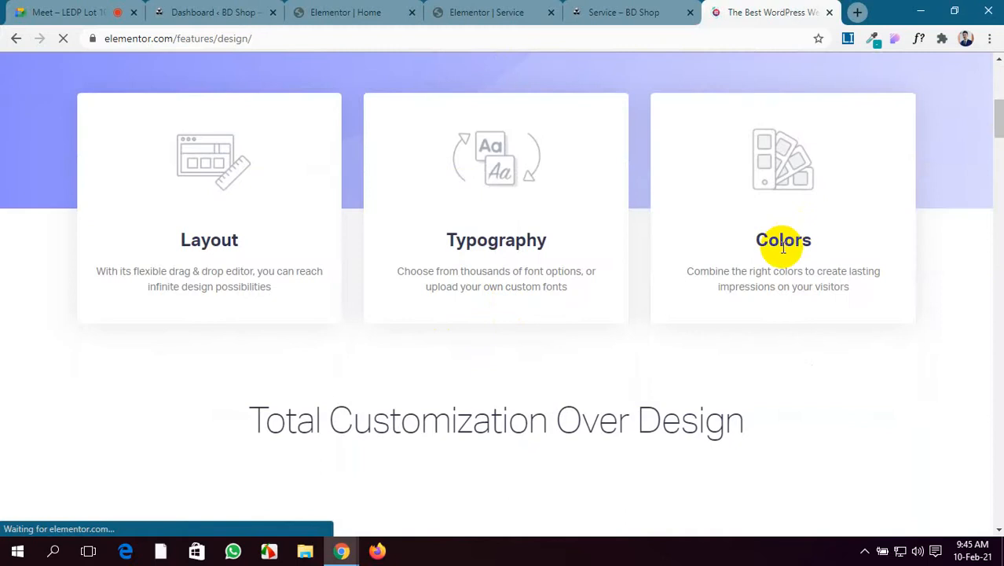
scroll(780, 247, down, 5)
scroll(781, 252, down, 10)
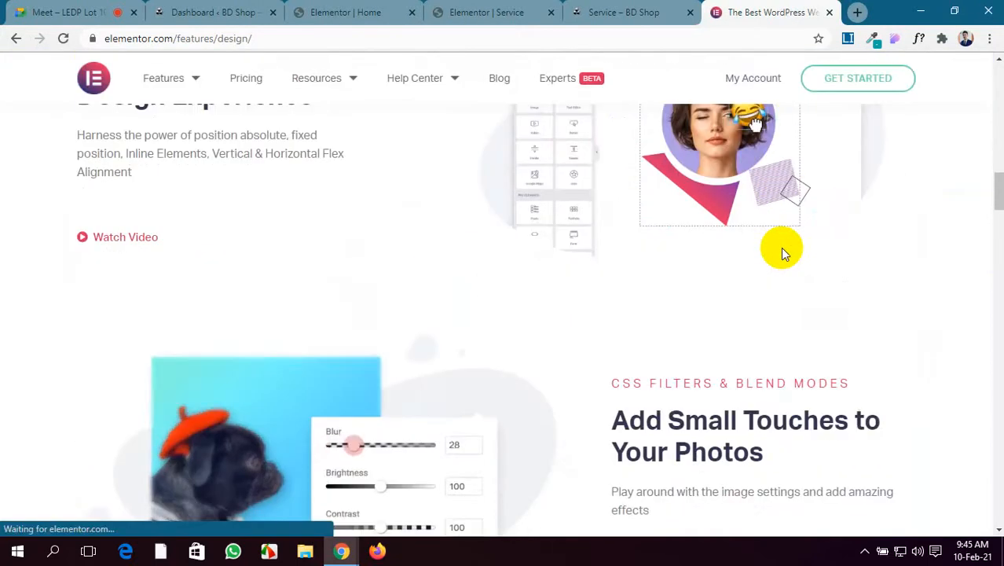
scroll(782, 252, down, 8)
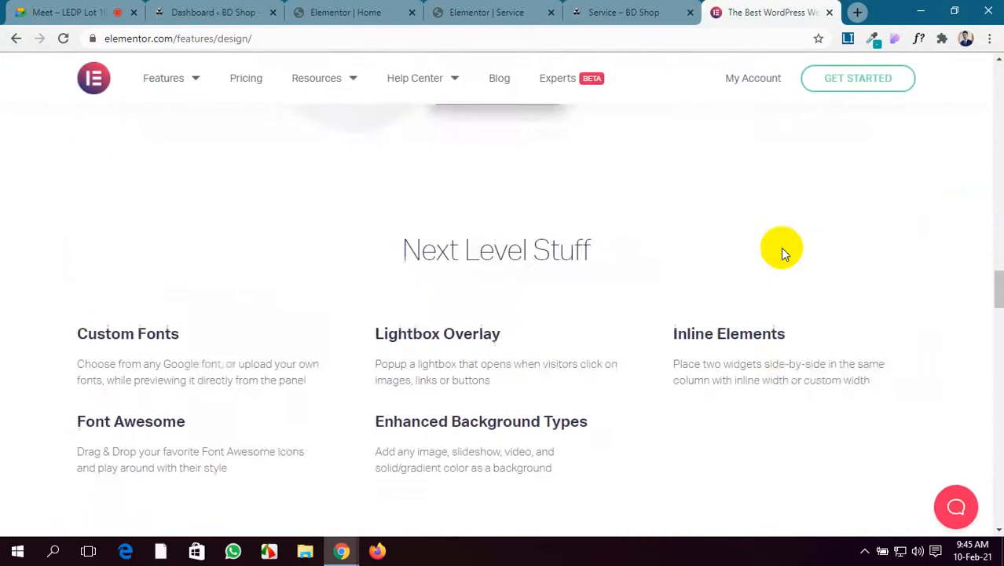
scroll(782, 253, down, 3)
scroll(782, 252, down, 15)
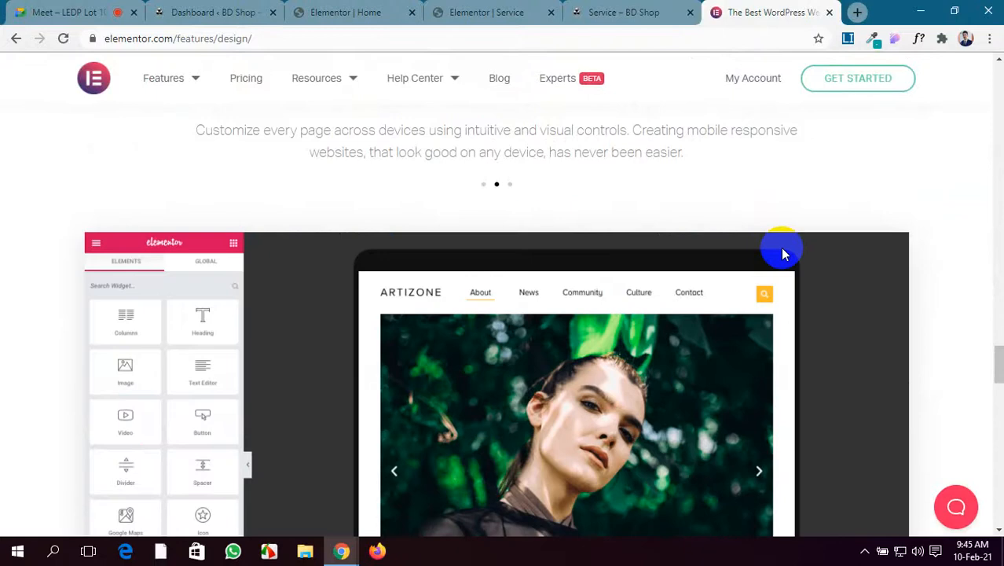
scroll(782, 250, down, 5)
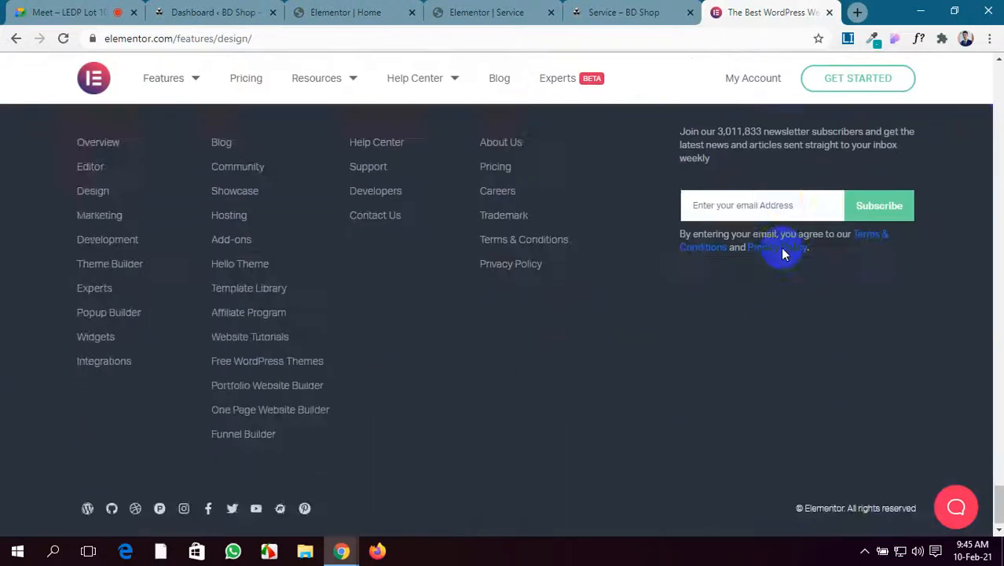
scroll(782, 248, up, 20)
scroll(783, 248, up, 20)
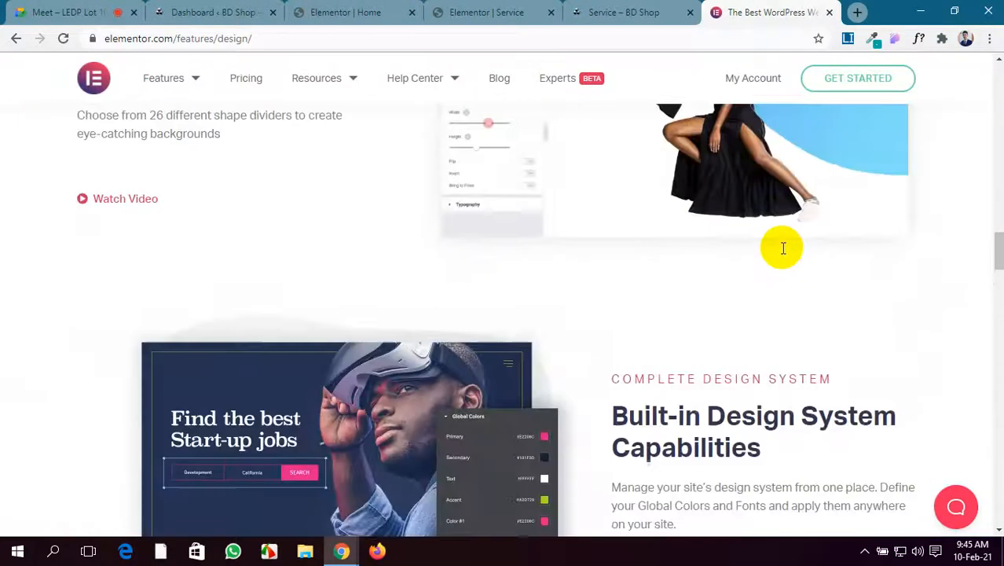
scroll(782, 248, up, 2)
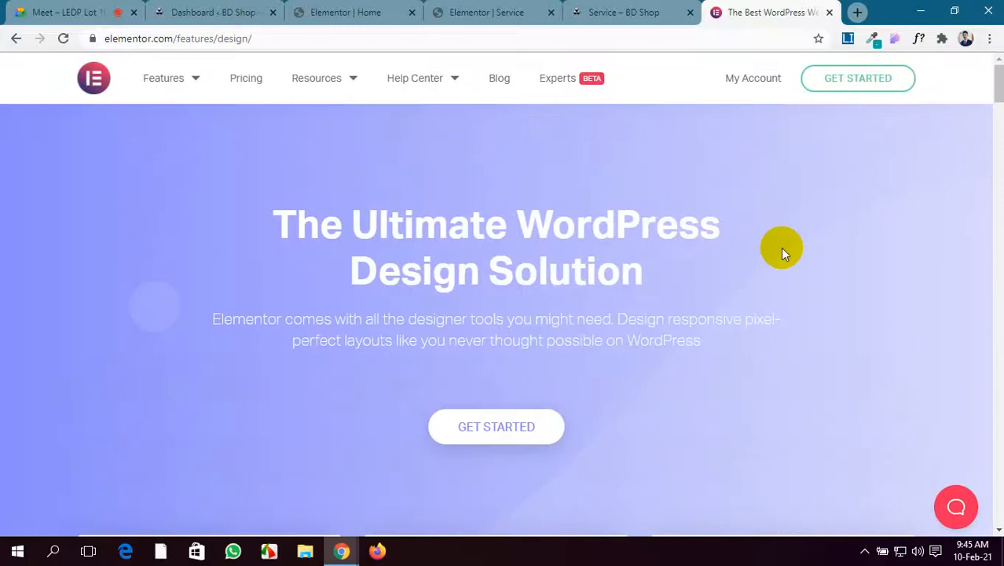
Look through Elementor's Design features page from the Colors card down to the Custom Positioning section.
scroll(782, 247, down, 5)
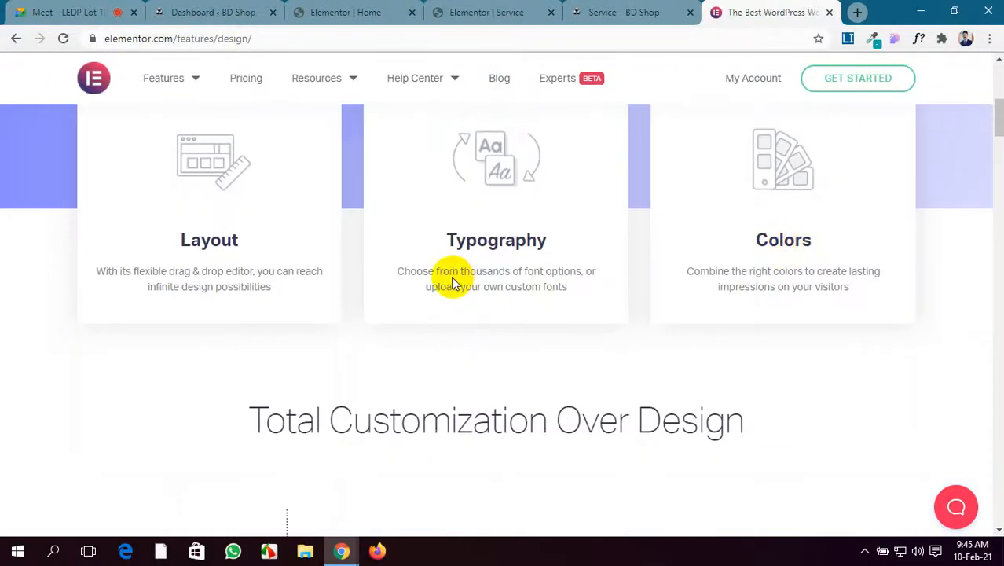
scroll(452, 283, down, 4)
scroll(453, 283, down, 3)
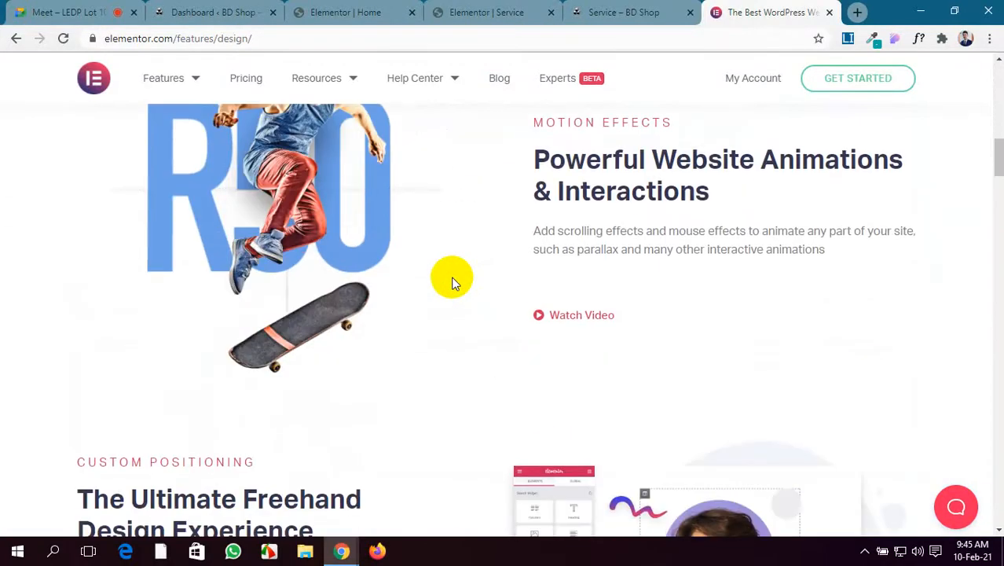
scroll(453, 283, down, 3)
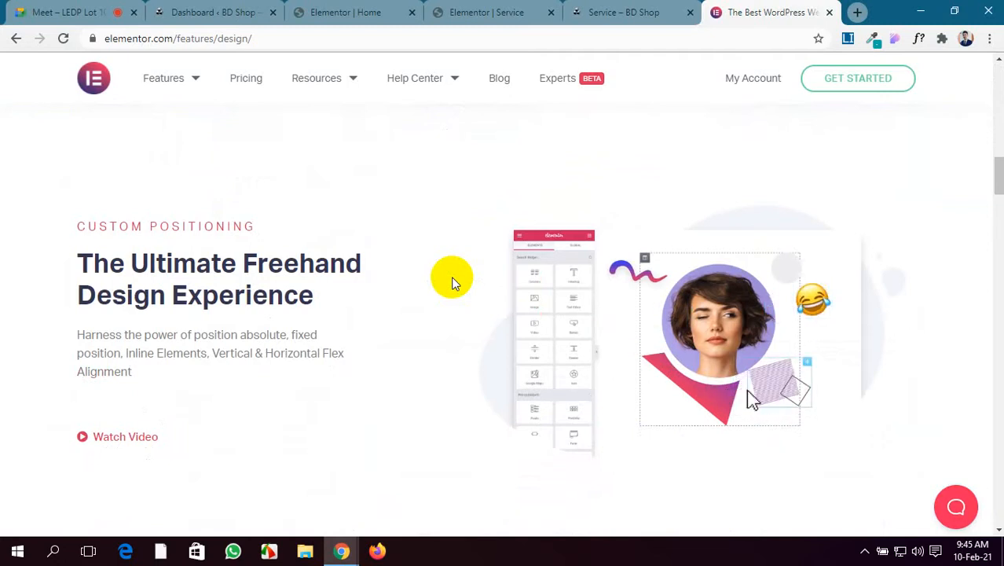
Return to the Service page in the Elementor editor and examine the heading, icon and other widgets against the global colors.
click(179, 9)
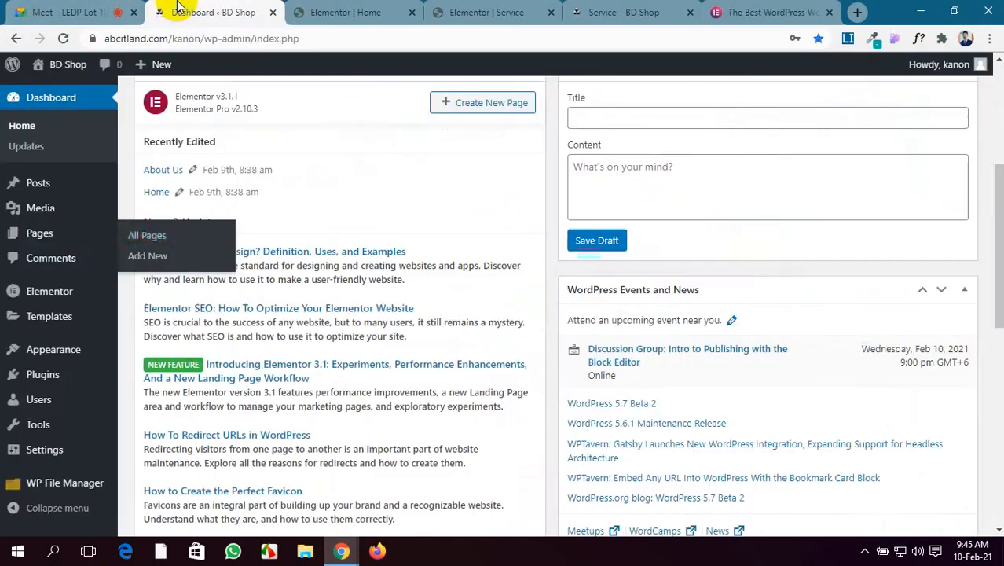
click(510, 10)
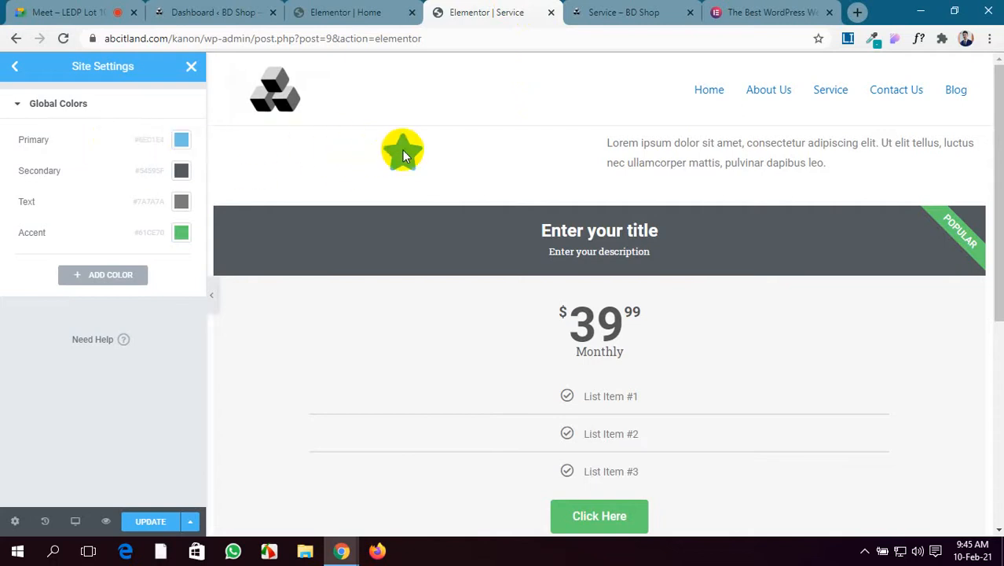
scroll(392, 269, down, 5)
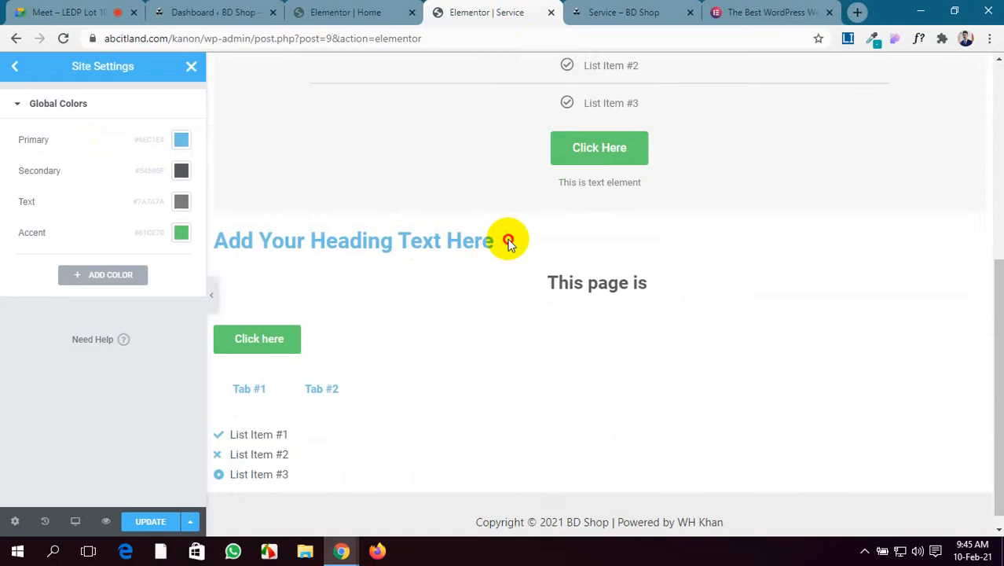
drag(508, 242, 206, 238)
click(471, 313)
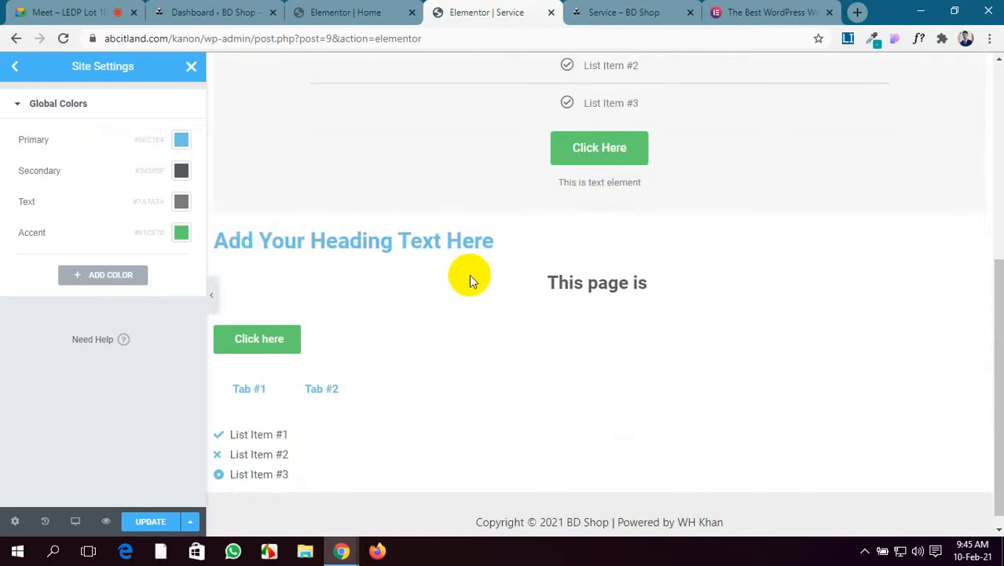
drag(493, 245, 215, 241)
click(397, 272)
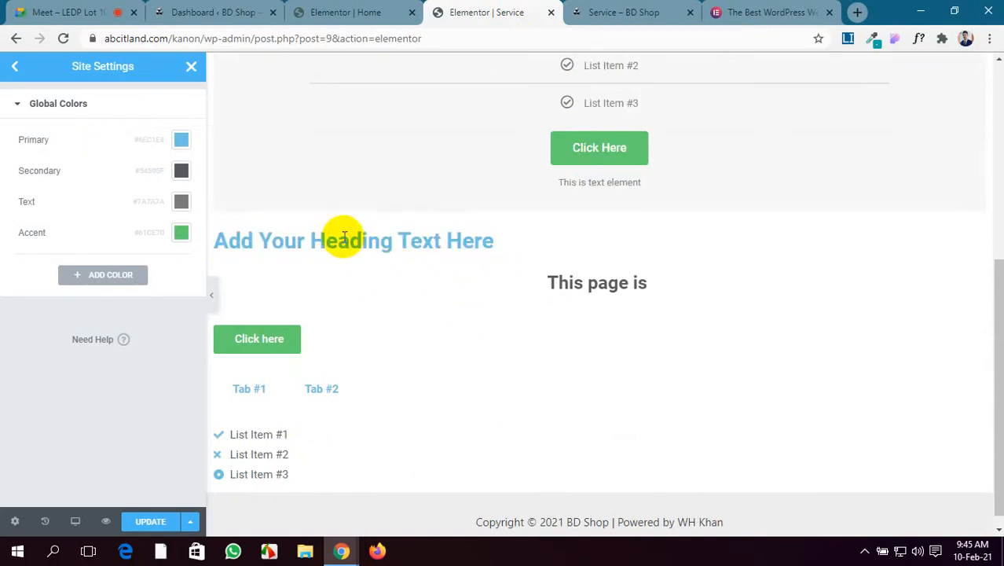
scroll(344, 238, up, 5)
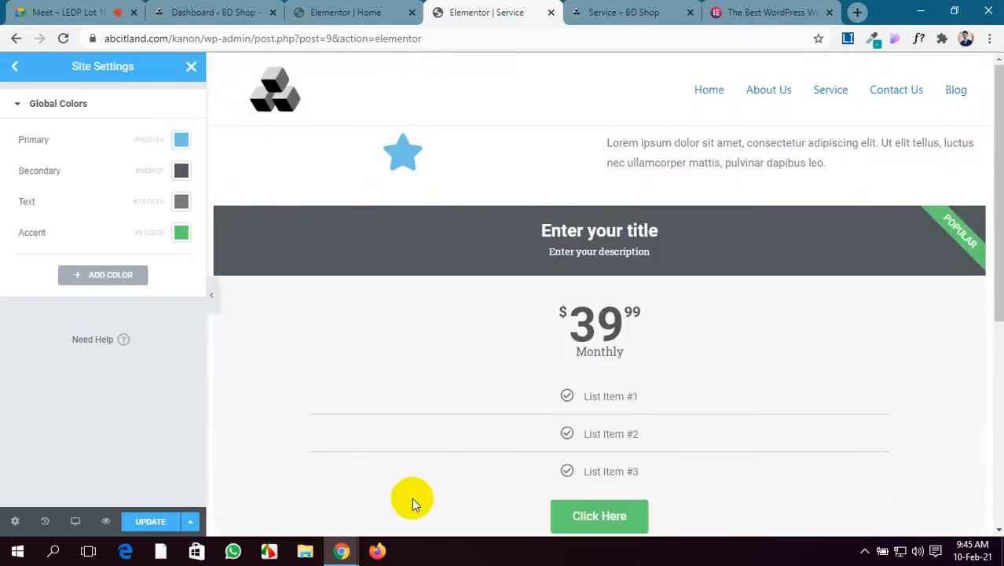
scroll(411, 497, down, 3)
scroll(392, 374, up, 3)
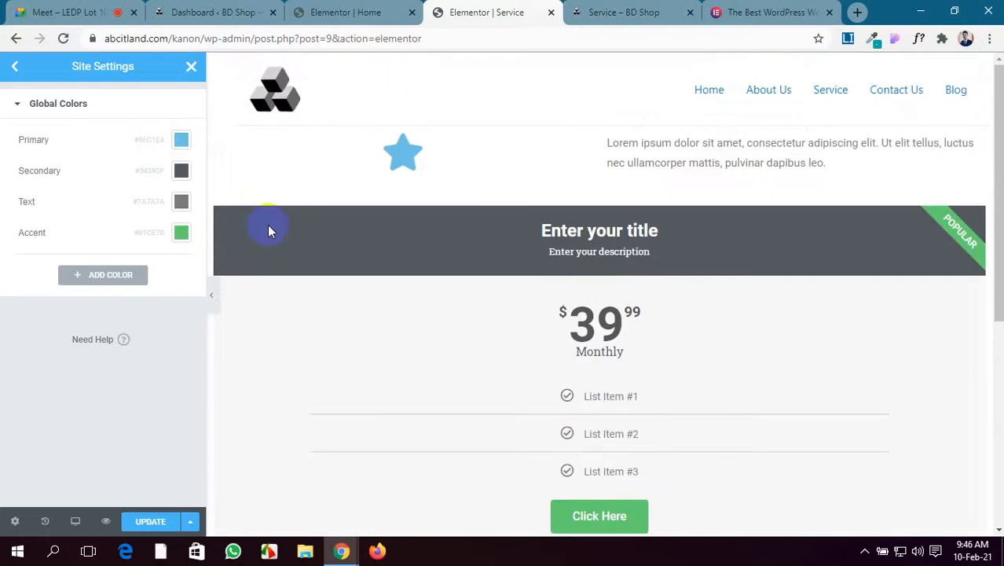
Change the global Primary color to #6D848D, to an olive green, and finally to blue #1C1FA2.
click(182, 141)
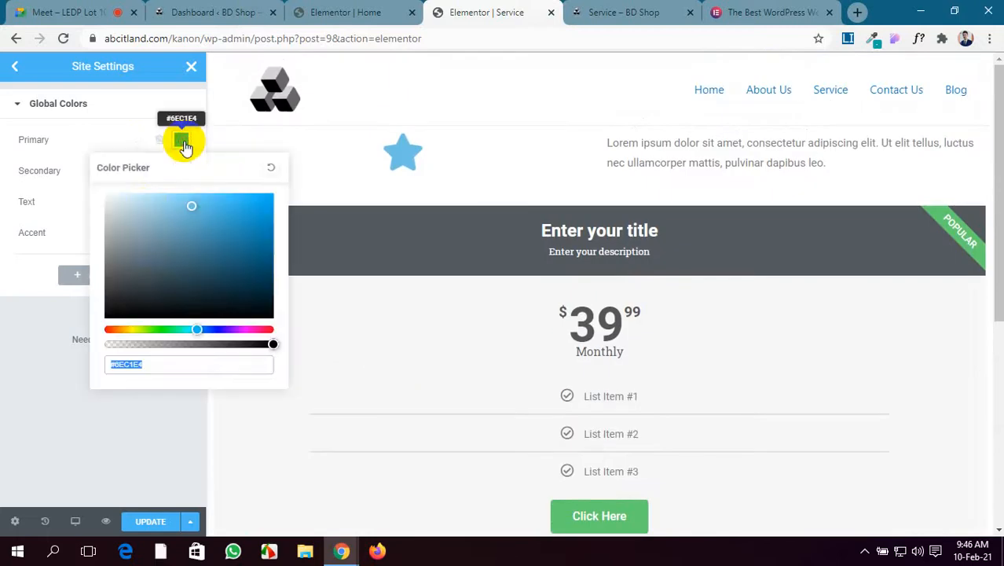
click(142, 244)
scroll(455, 298, down, 4)
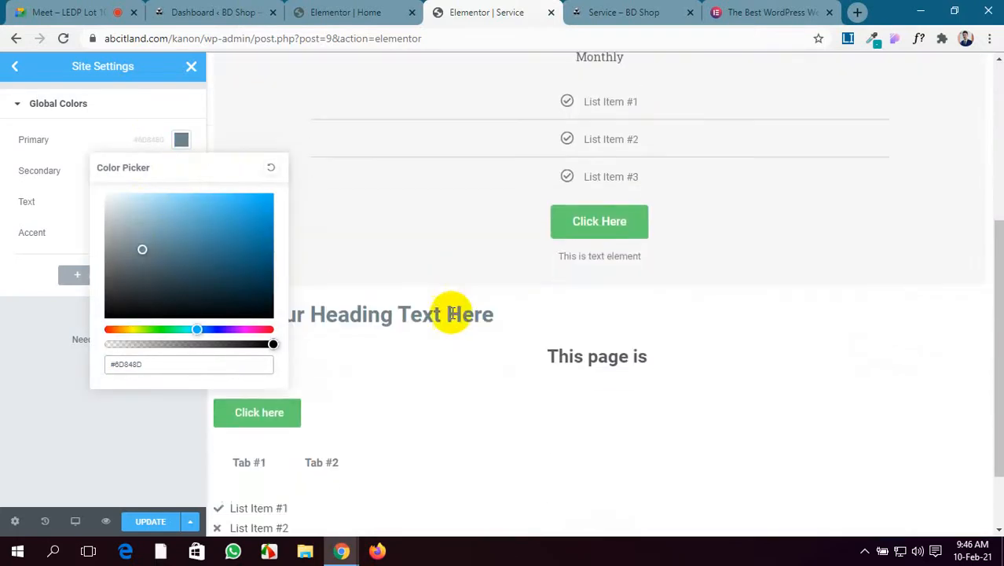
click(135, 330)
mouse_move(135, 253)
mouse_down()
mouse_move(248, 239)
mouse_move(244, 276)
mouse_move(244, 238)
mouse_up()
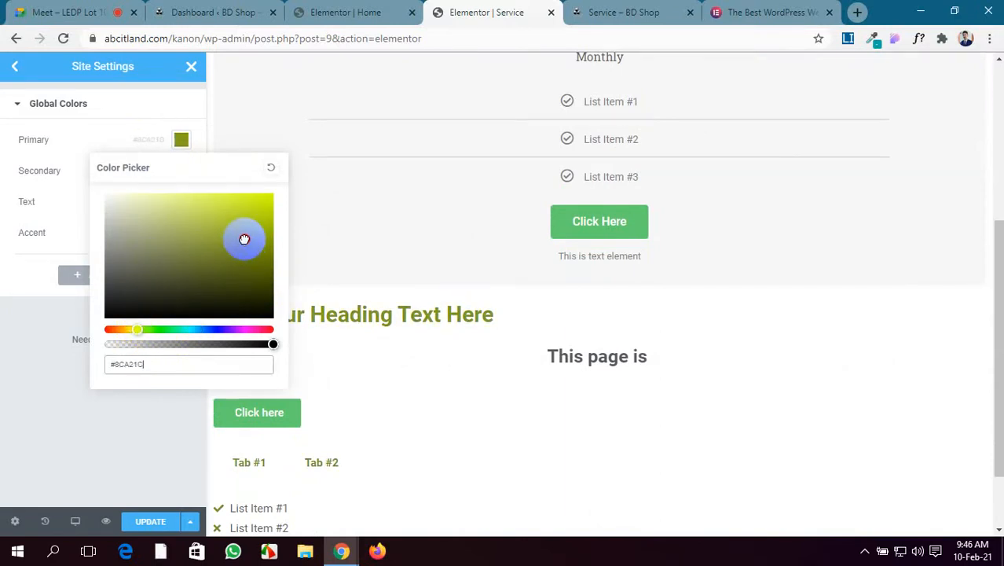
click(216, 328)
Open the live BD Shop Home page and examine its hero section and the color of the OUR SWEETS heading.
click(633, 9)
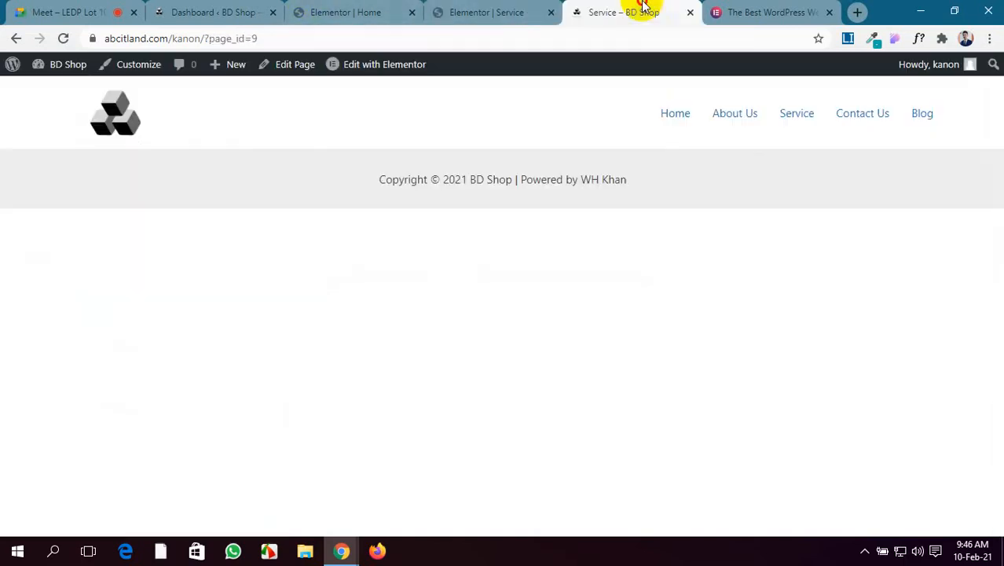
click(683, 118)
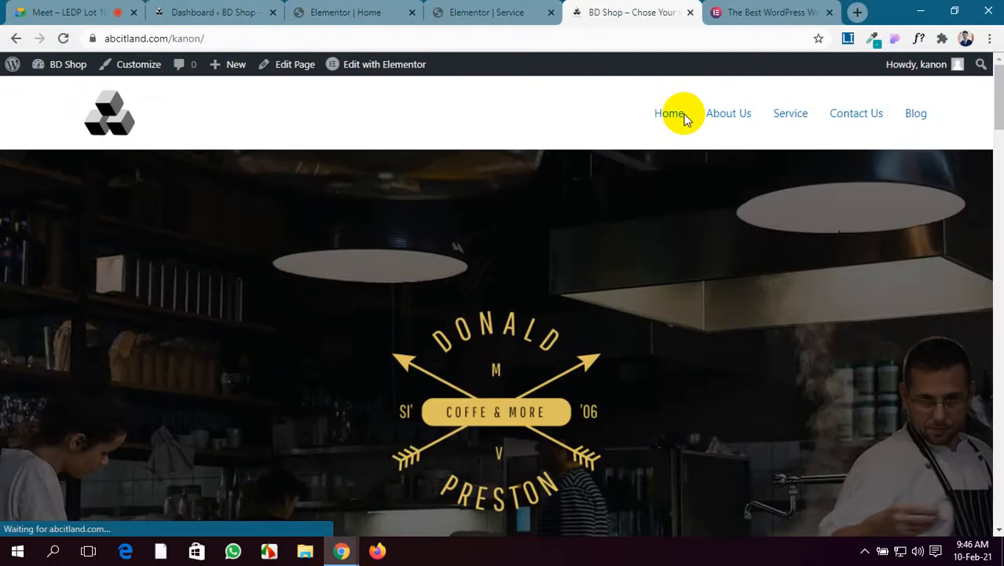
scroll(588, 245, down, 5)
scroll(591, 250, down, 2)
scroll(591, 250, up, 5)
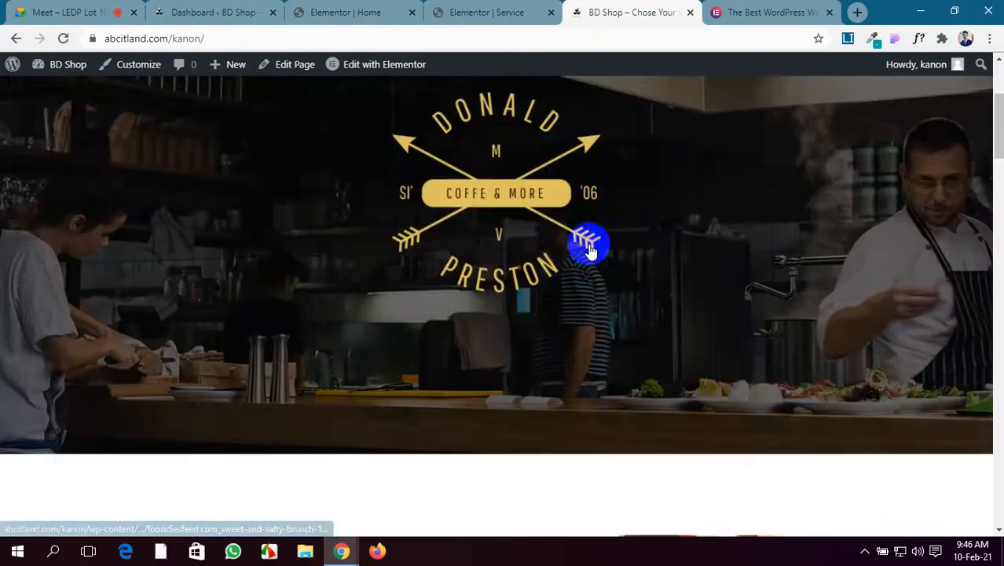
scroll(591, 250, up, 2)
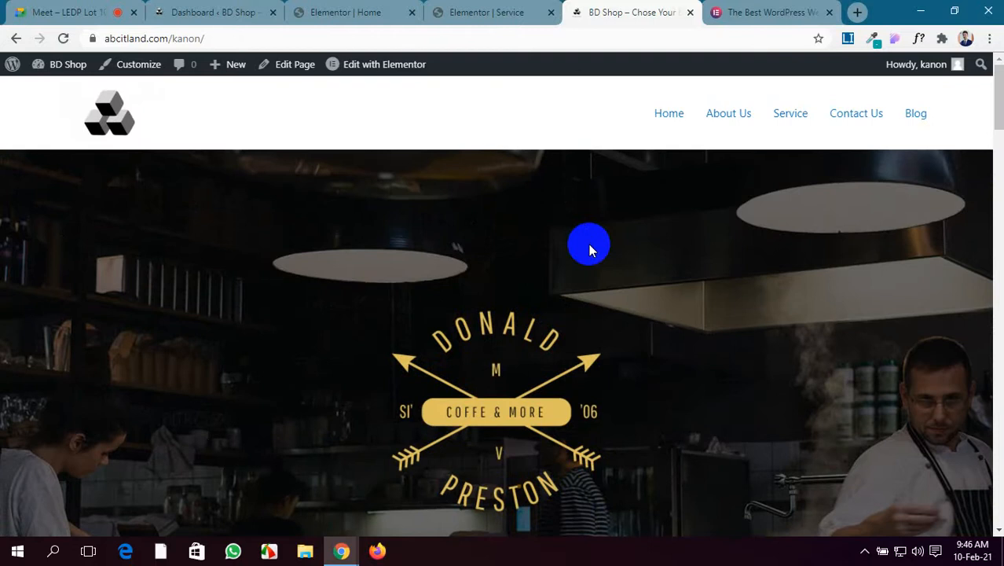
scroll(591, 250, down, 6)
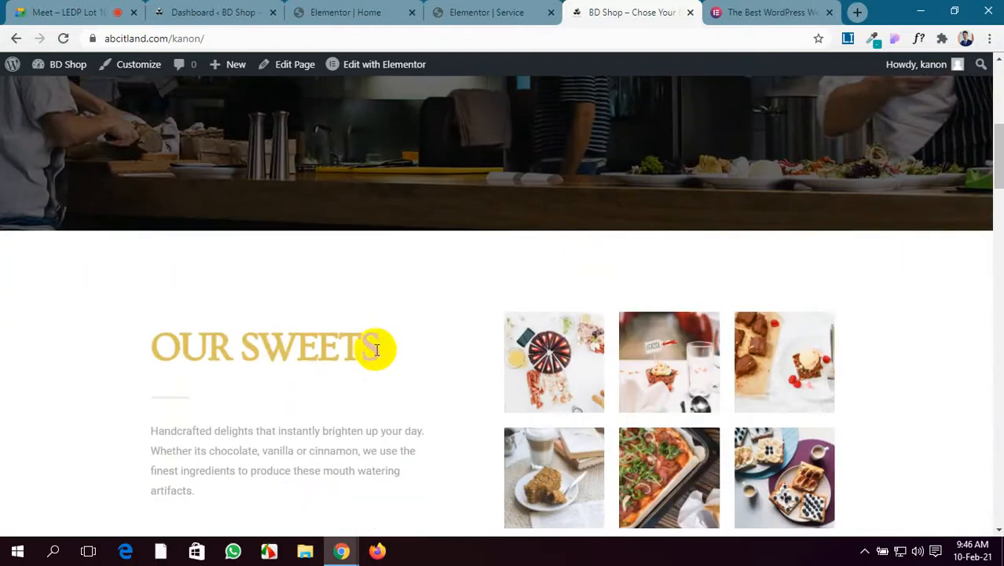
drag(377, 347, 134, 337)
click(276, 388)
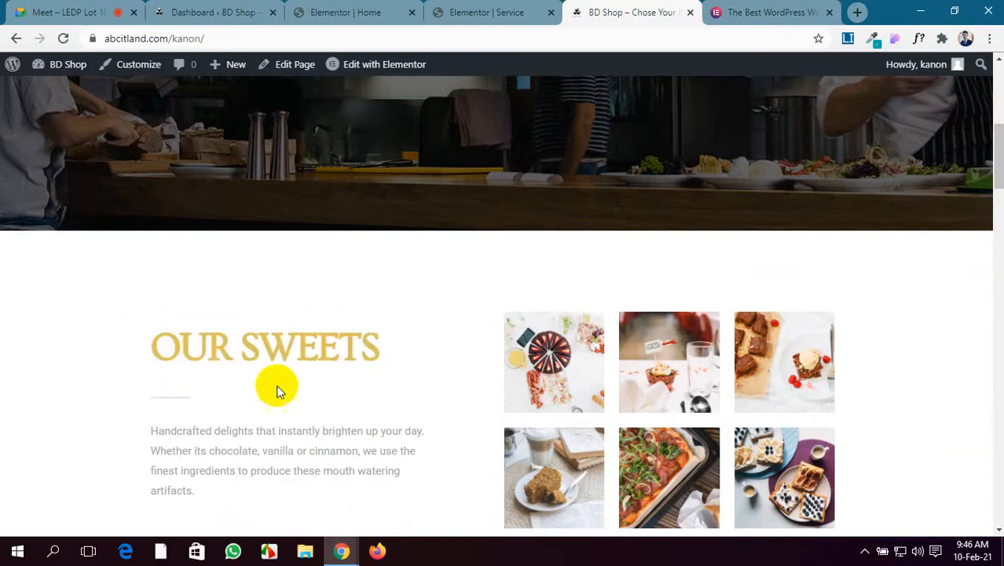
Compare the heading colors across the rest of the Home page down to the VISIT US section, and return to the hero.
scroll(298, 395, down, 5)
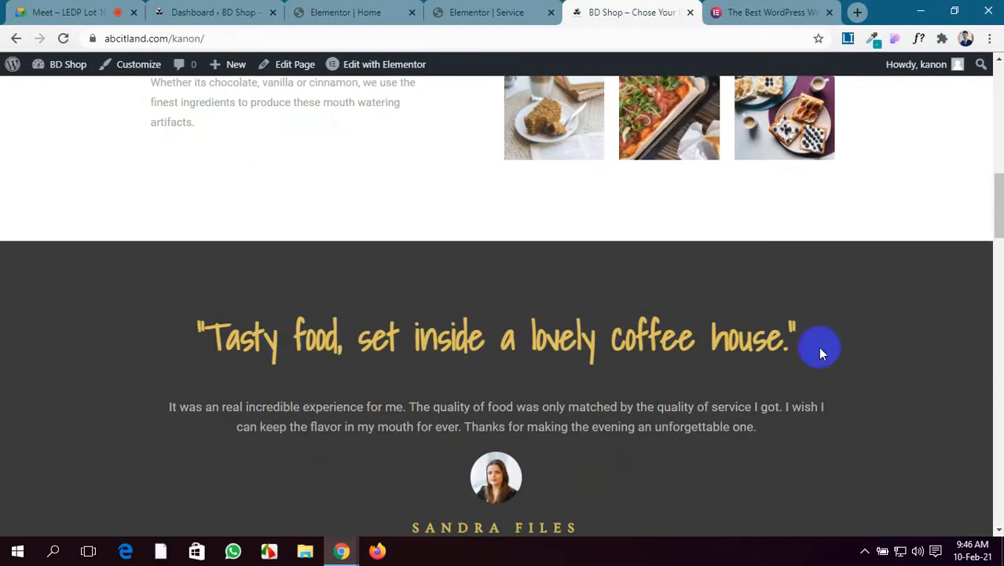
scroll(817, 347, down, 3)
scroll(475, 340, down, 3)
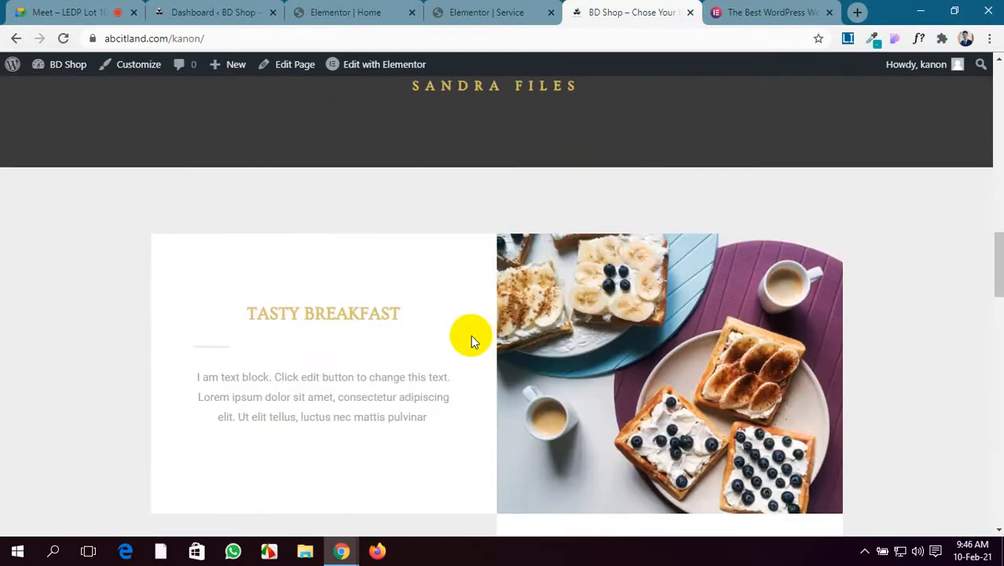
scroll(358, 309, up, 4)
scroll(361, 310, up, 4)
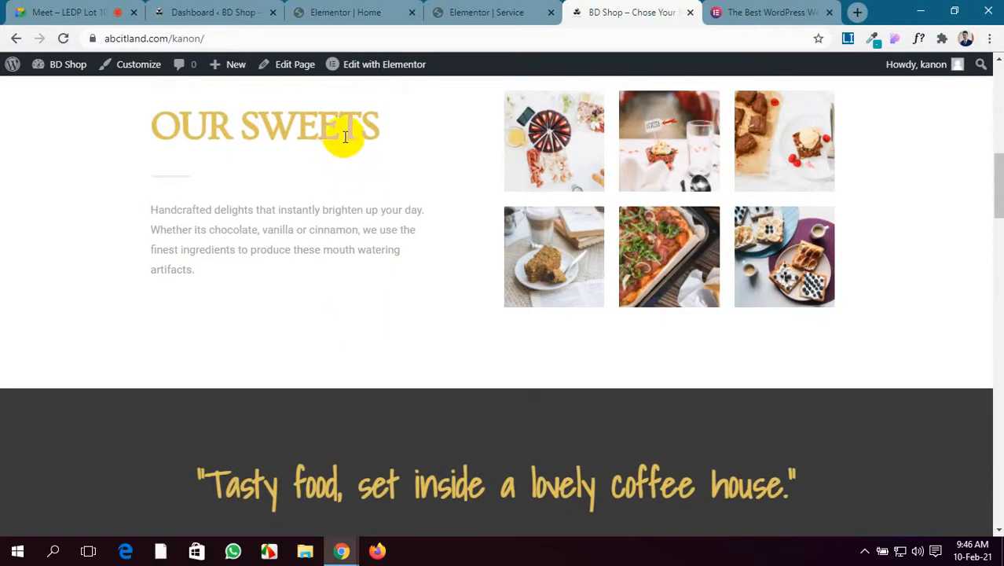
scroll(458, 332, down, 2)
scroll(752, 339, down, 4)
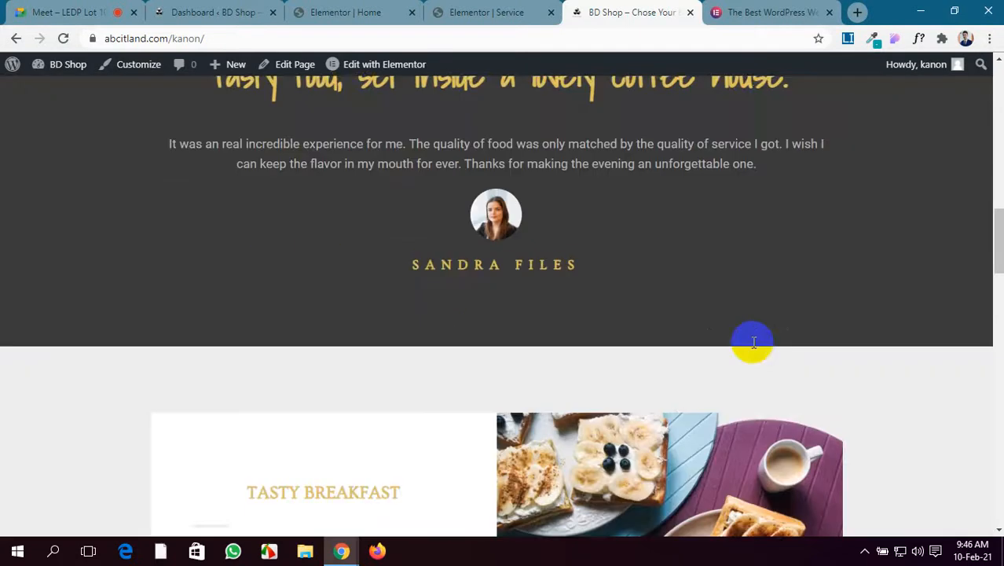
scroll(336, 237, down, 3)
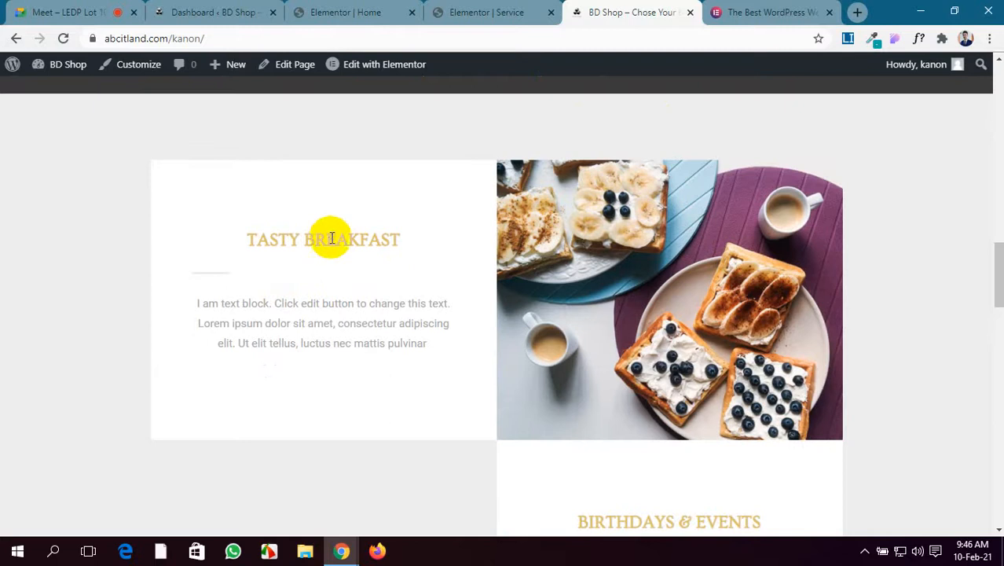
scroll(524, 316, down, 3)
scroll(620, 300, down, 7)
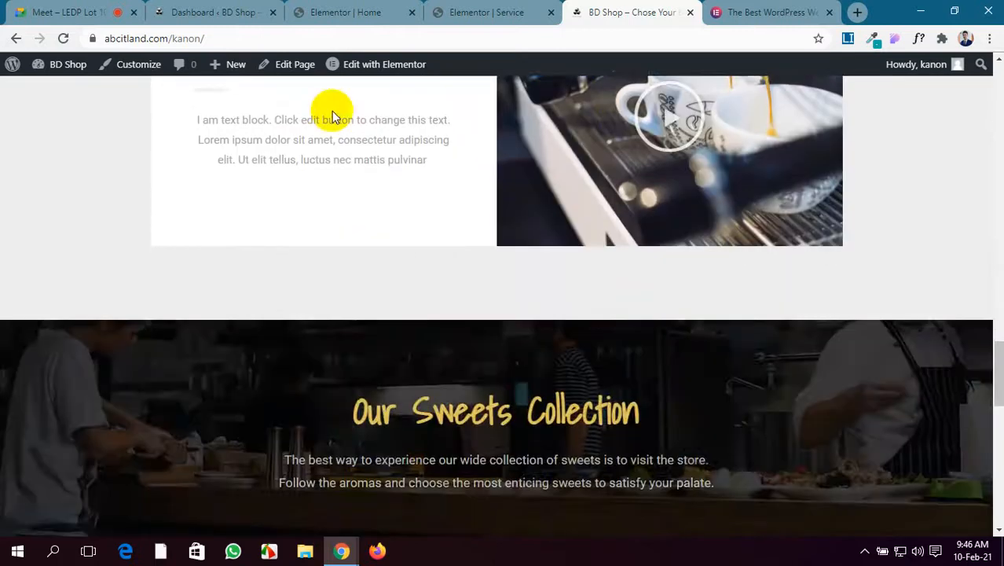
scroll(342, 186, up, 3)
scroll(354, 289, down, 8)
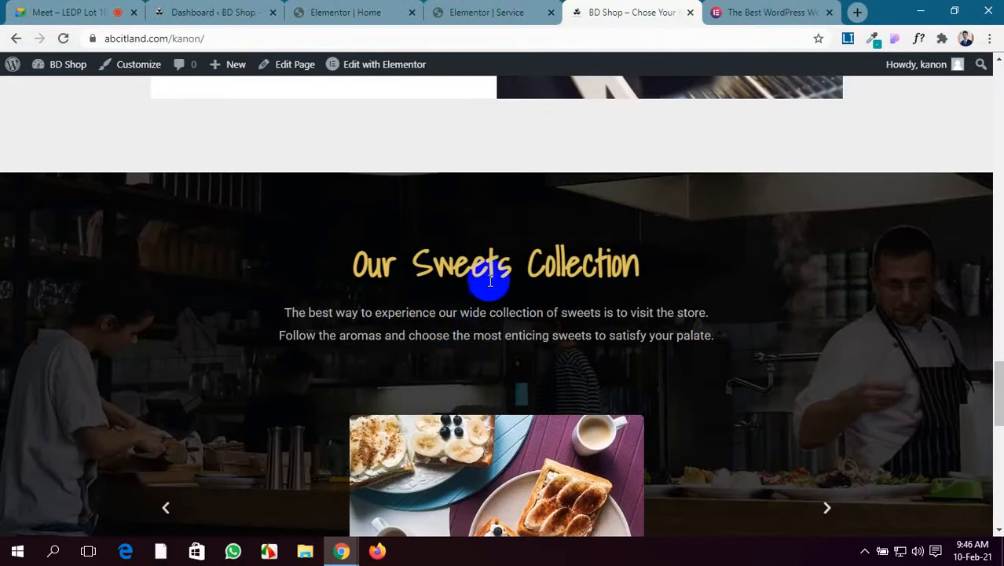
scroll(519, 280, down, 5)
scroll(265, 208, down, 2)
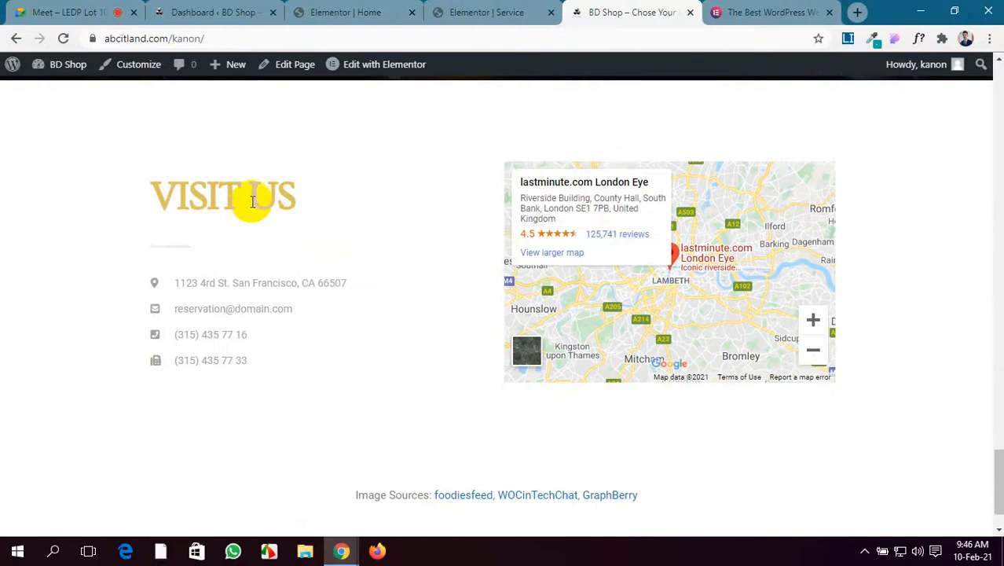
scroll(355, 291, down, 1)
scroll(386, 318, up, 5)
scroll(386, 318, up, 12)
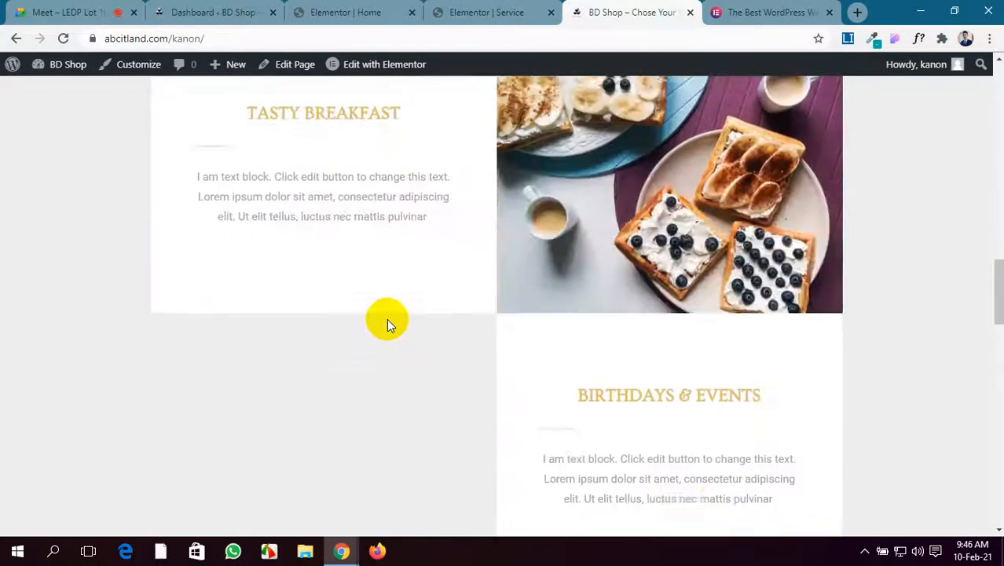
scroll(386, 319, up, 3)
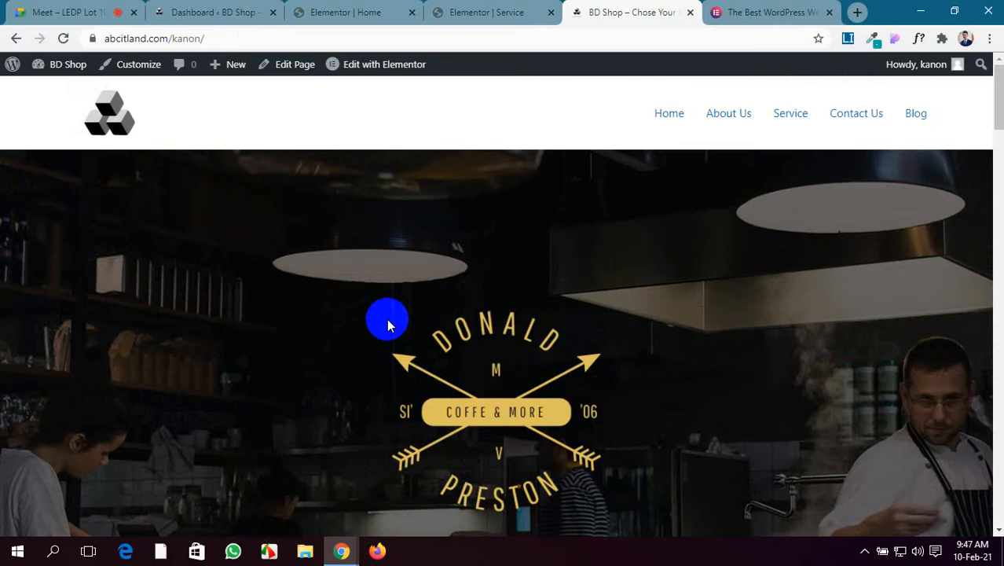
Sample the gold #DFC15E from the Home page's OUR SWEETS heading with the browser's color picker extension.
click(487, 11)
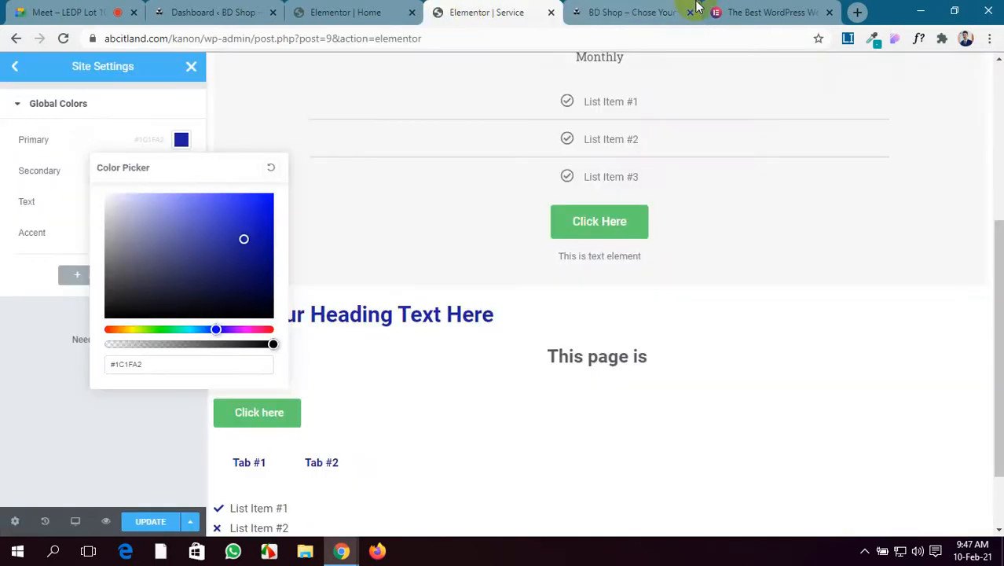
click(660, 12)
scroll(546, 253, down, 8)
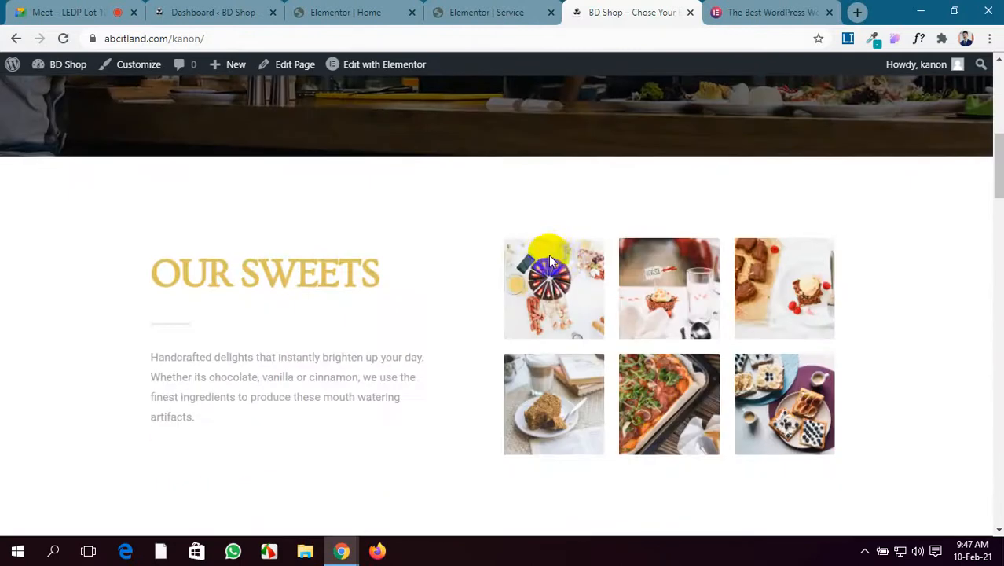
click(876, 43)
click(826, 59)
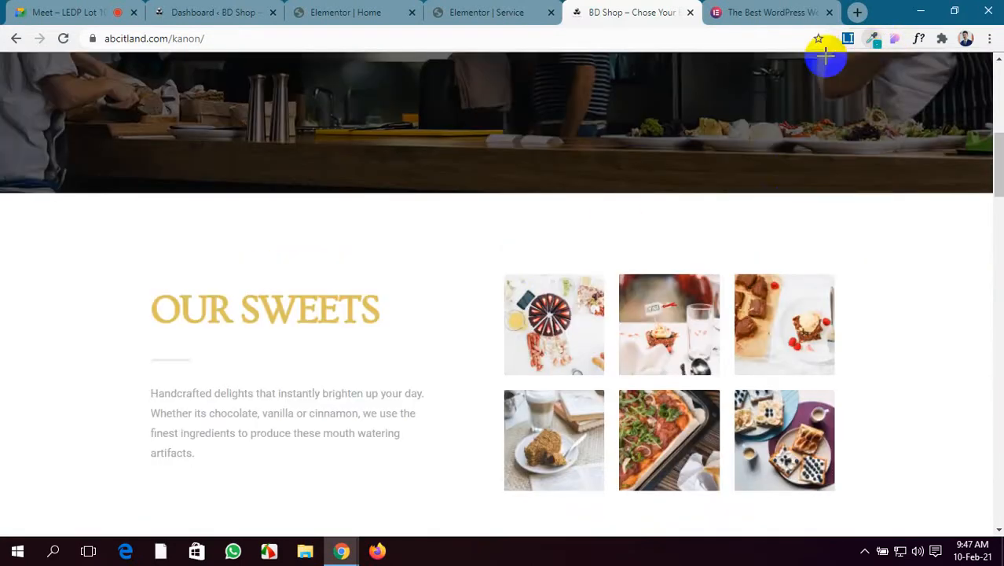
click(171, 319)
click(172, 319)
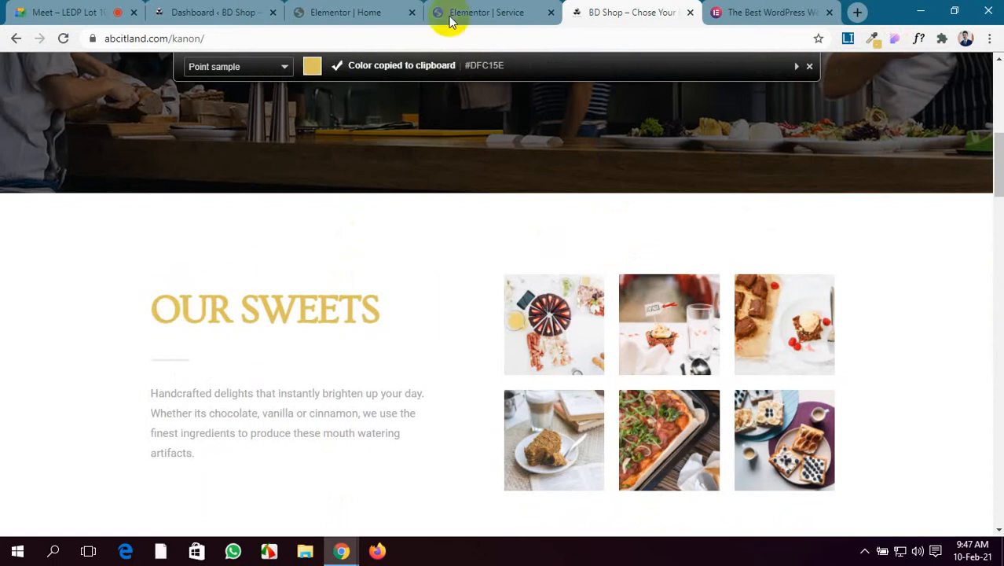
Return to the Service page editor and replace the global Primary color with the copied gold #DFC15E.
click(475, 12)
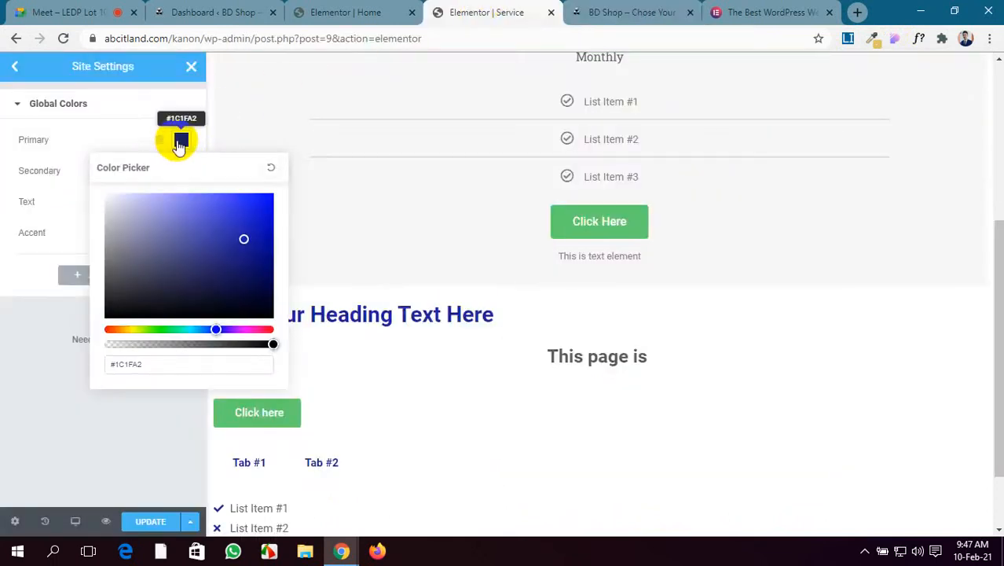
click(157, 368)
drag(157, 369, 100, 370)
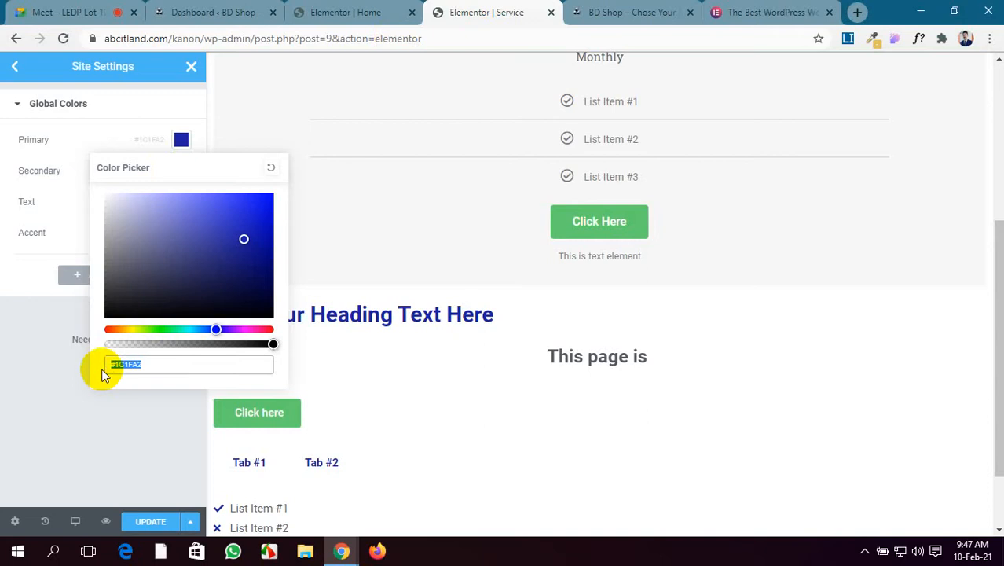
key(ctrl+v)
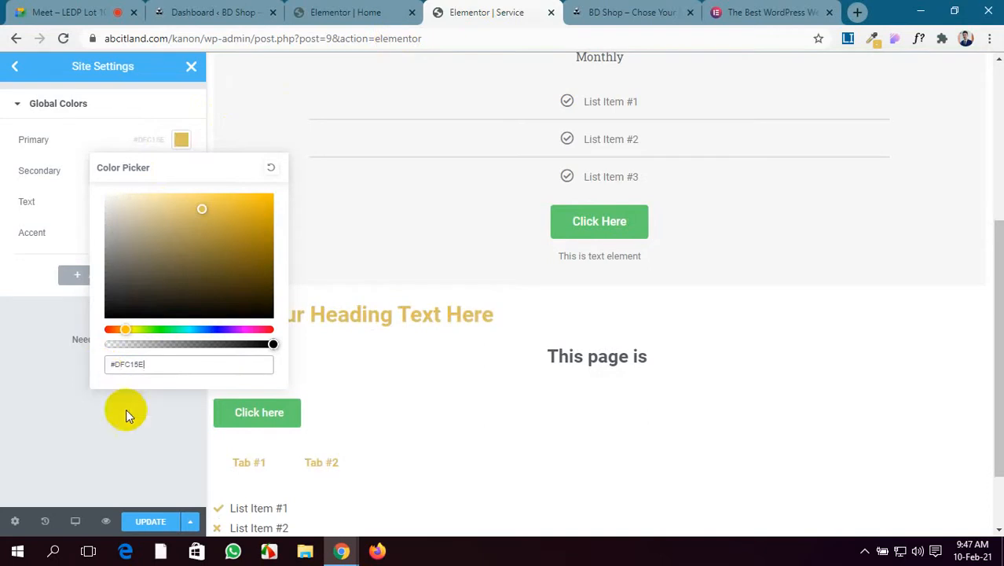
click(118, 110)
click(120, 112)
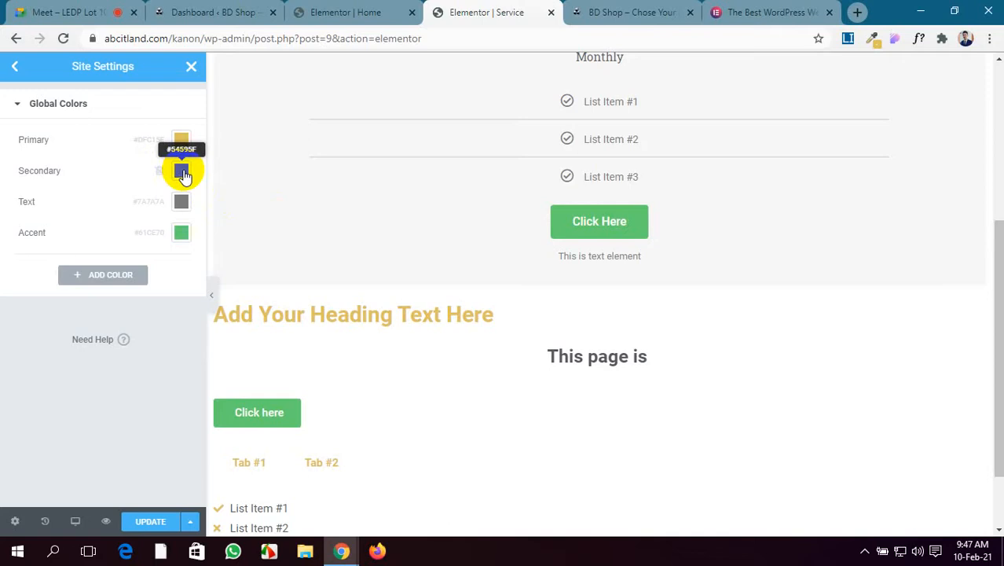
Review the Service page from the star icon down to the icon list, checking which widgets use the Primary color.
scroll(318, 349, down, 2)
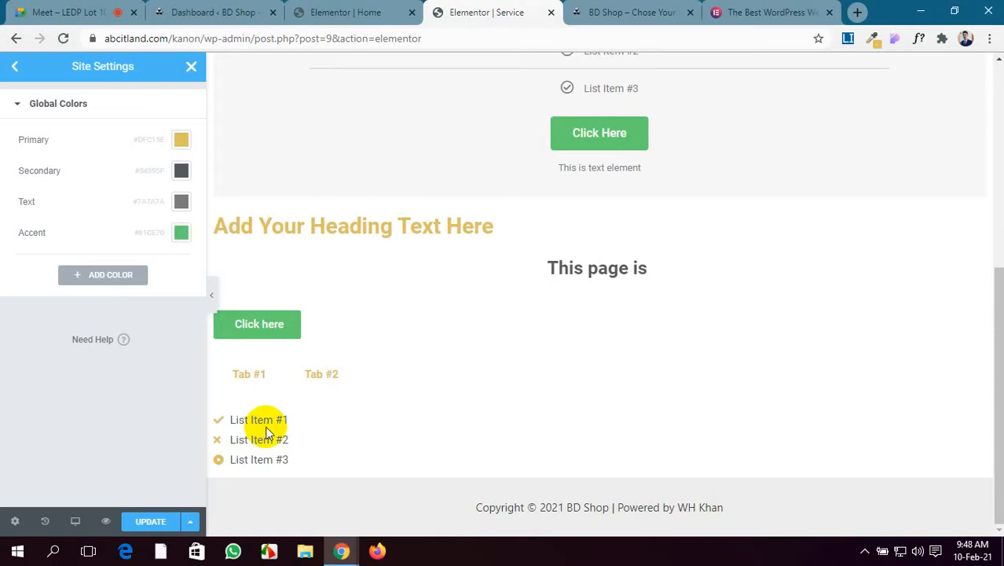
scroll(265, 428, up, 5)
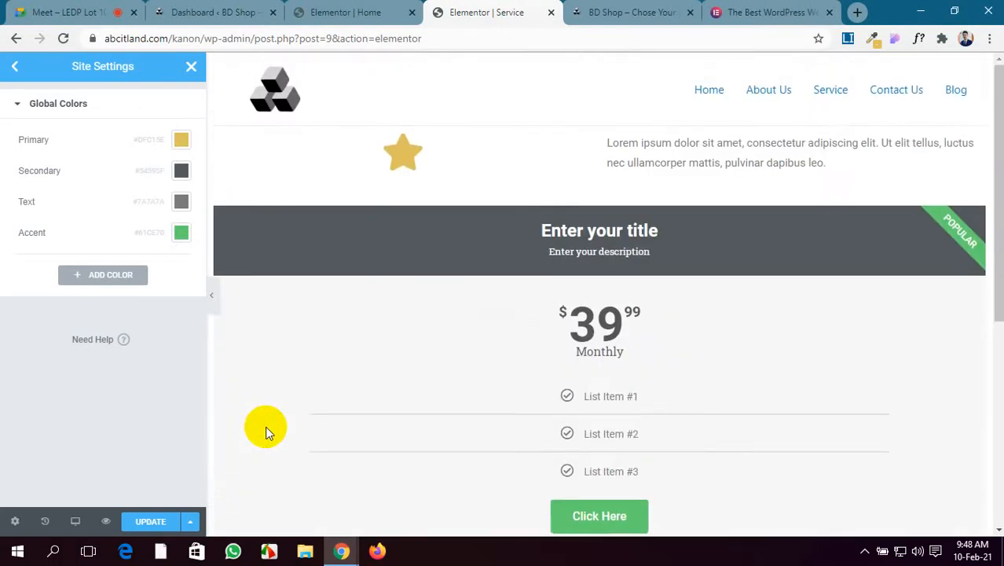
scroll(265, 428, down, 4)
scroll(267, 434, up, 4)
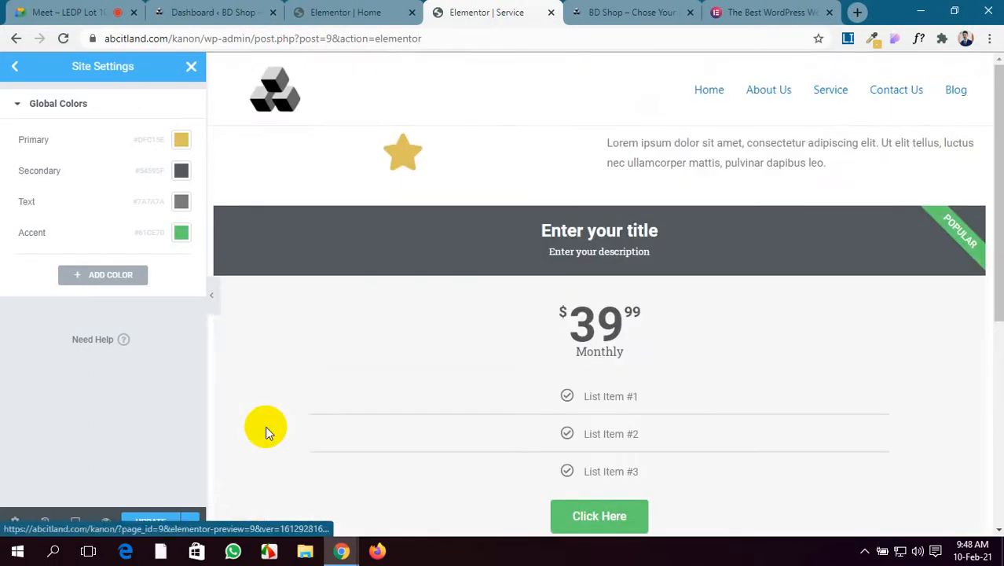
scroll(267, 432, down, 2)
scroll(265, 432, down, 1)
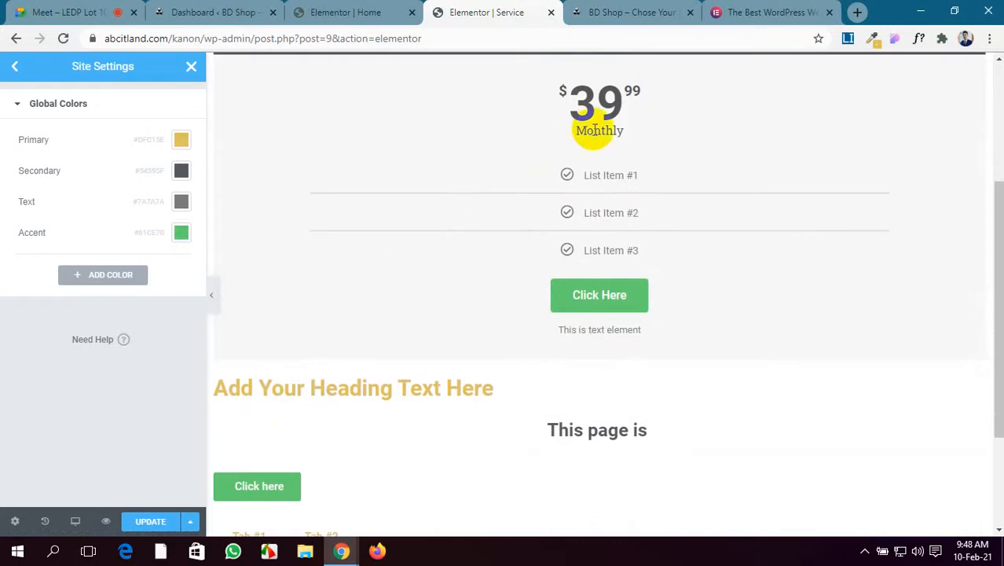
Examine the Secondary-colored elements: the Monthly label, the "This page is" headline and the pricing table header.
drag(628, 132, 573, 135)
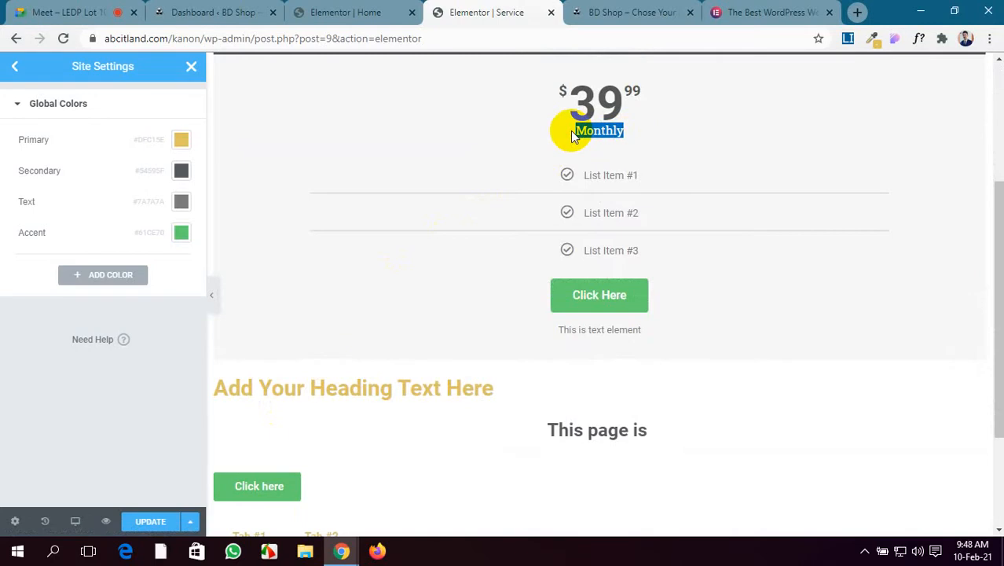
scroll(707, 404, down, 2)
click(640, 285)
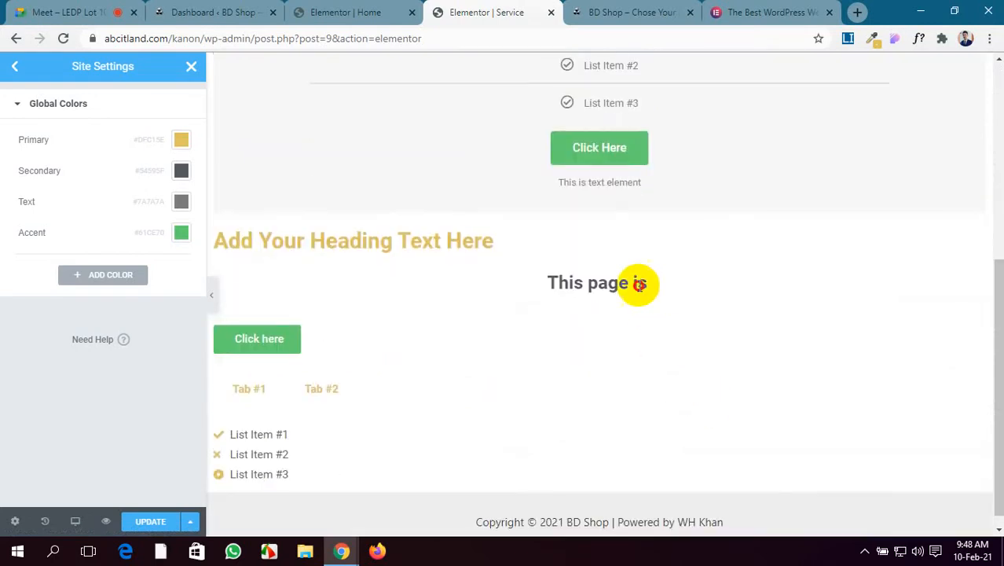
drag(639, 284, 537, 287)
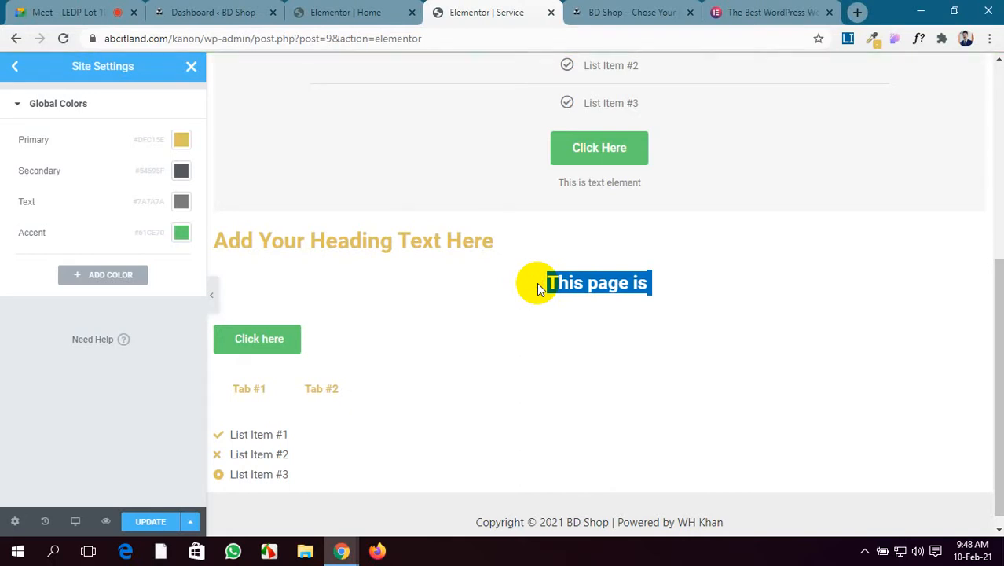
scroll(537, 283, up, 3)
click(817, 95)
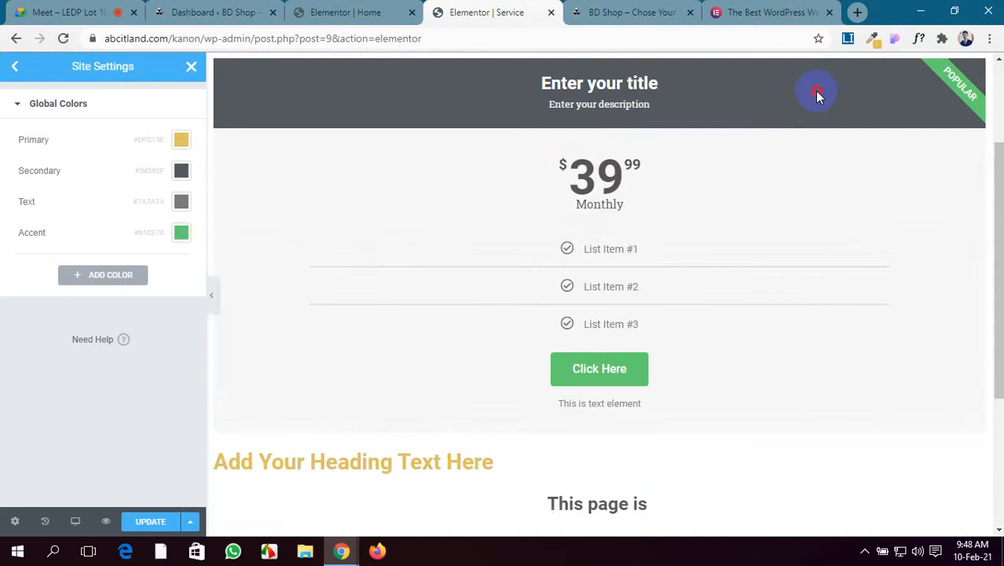
scroll(563, 495, down, 3)
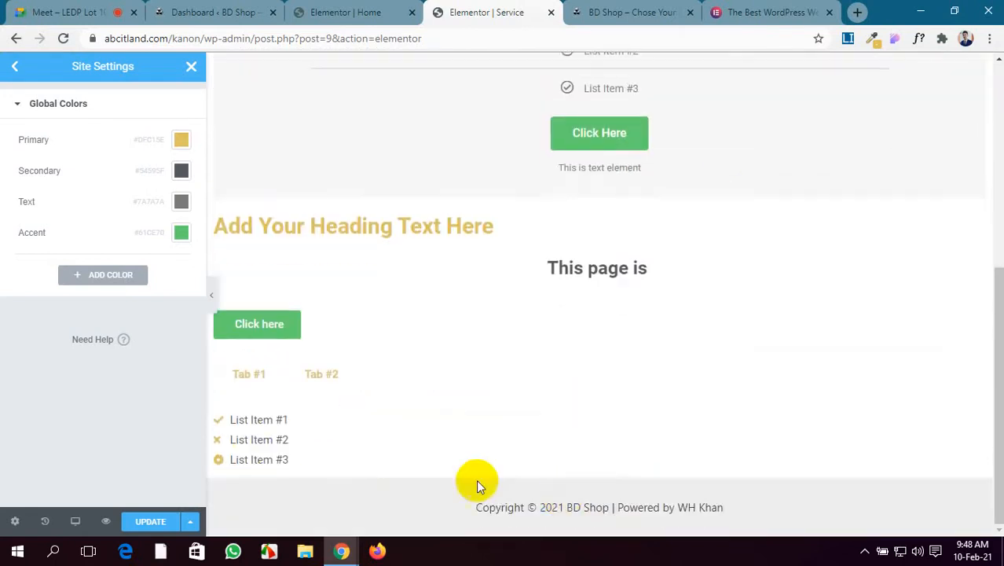
scroll(251, 425, up, 5)
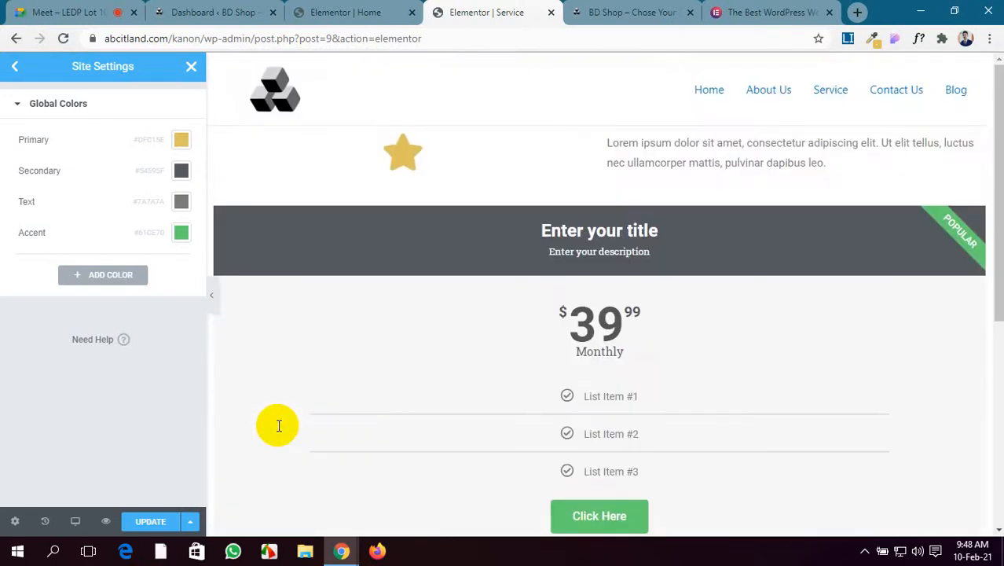
drag(629, 357, 578, 349)
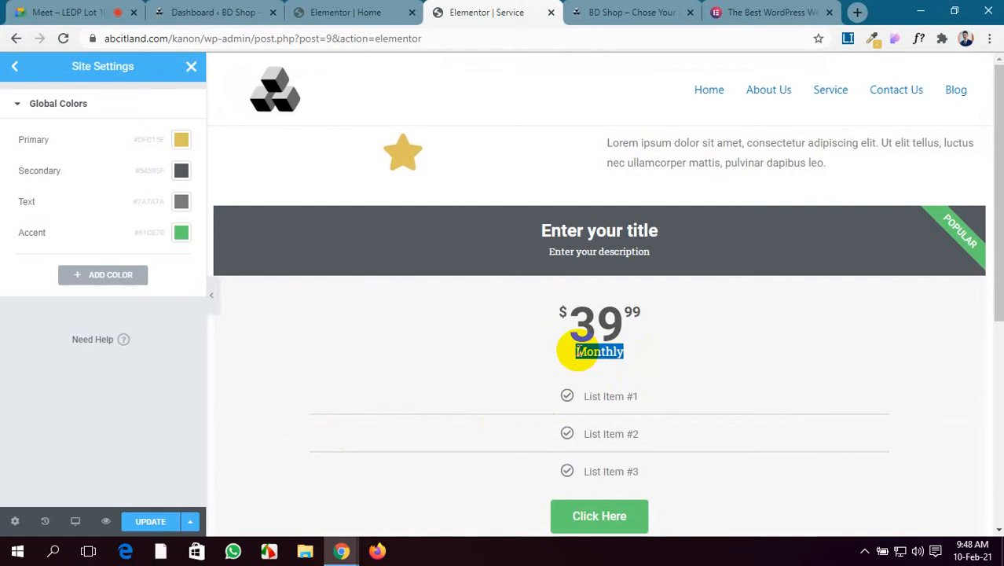
click(811, 352)
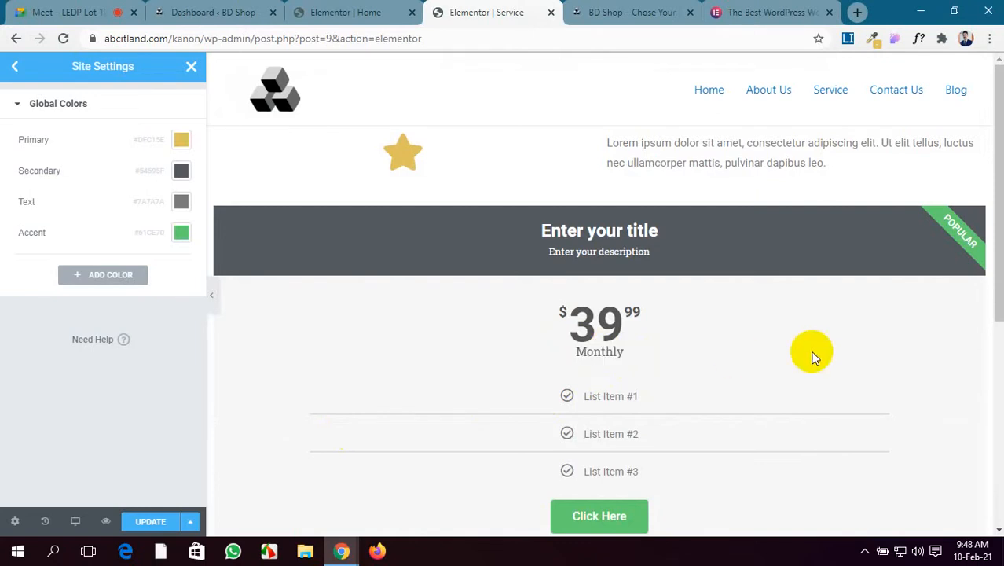
Set the global Secondary color to dark navy #09274B.
click(180, 169)
drag(163, 233, 249, 316)
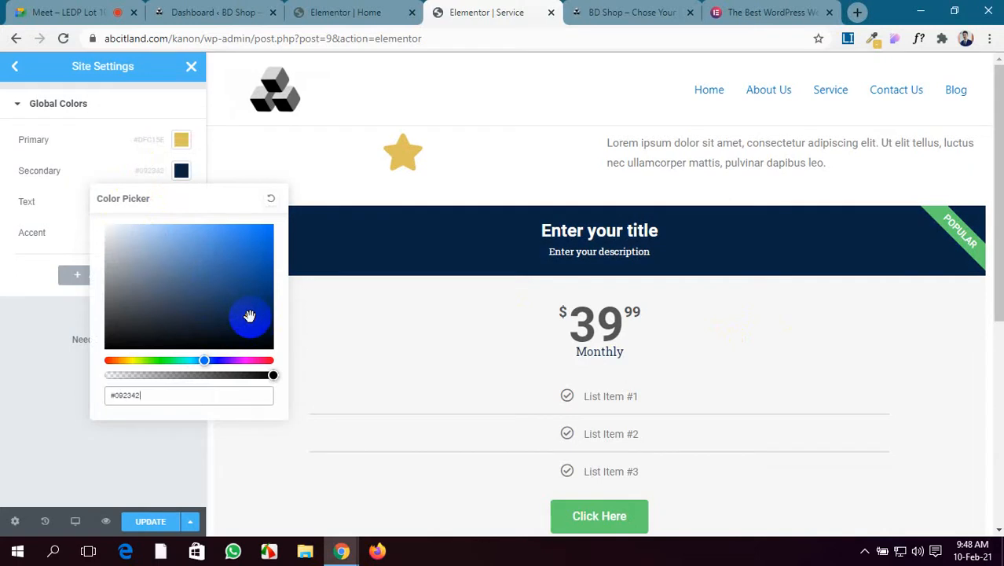
drag(249, 316, 256, 319)
scroll(686, 365, down, 5)
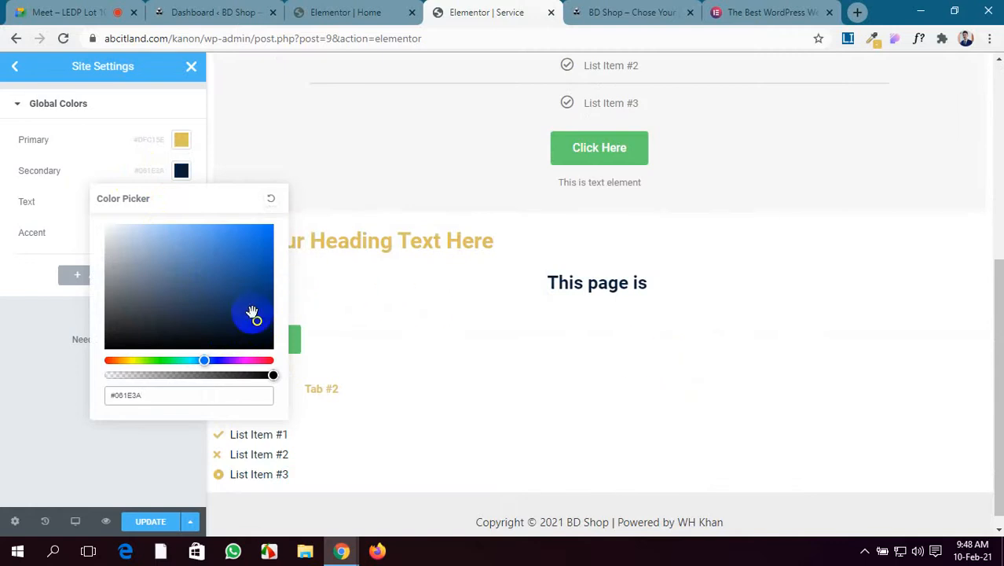
drag(254, 317, 252, 312)
click(23, 382)
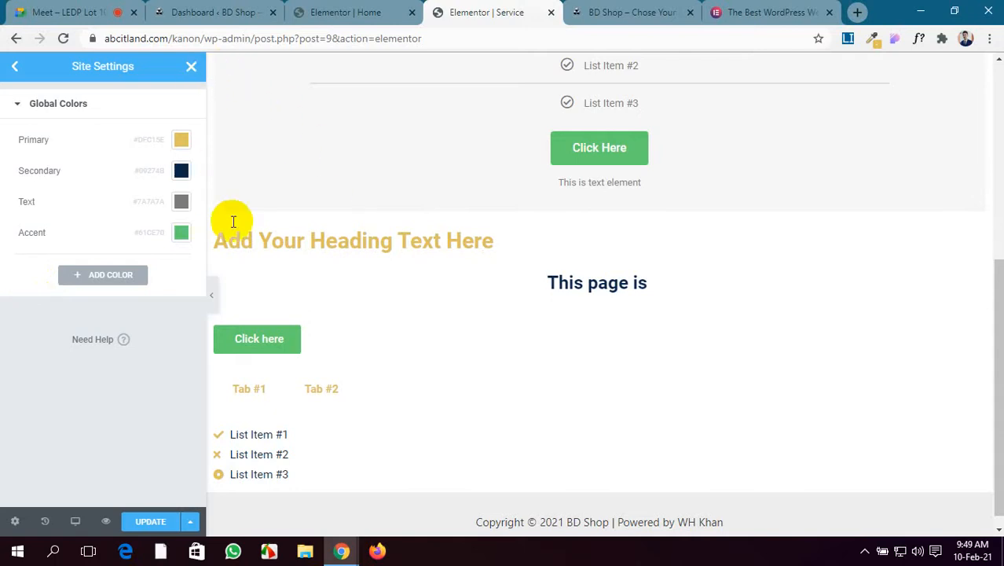
Examine the color of the Lorem ipsum paragraph beside the star icon.
scroll(373, 317, up, 1)
scroll(373, 317, up, 5)
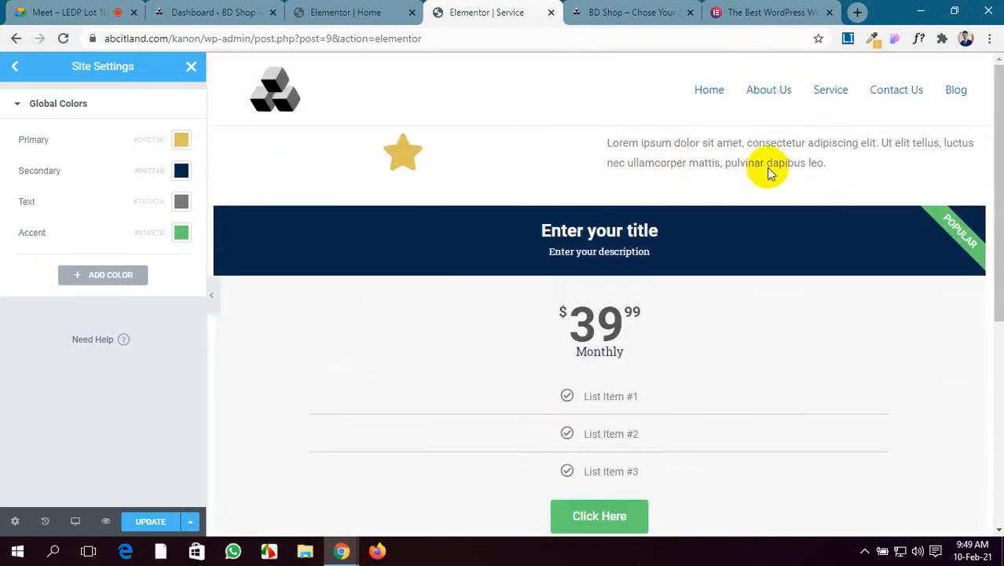
drag(830, 171, 617, 134)
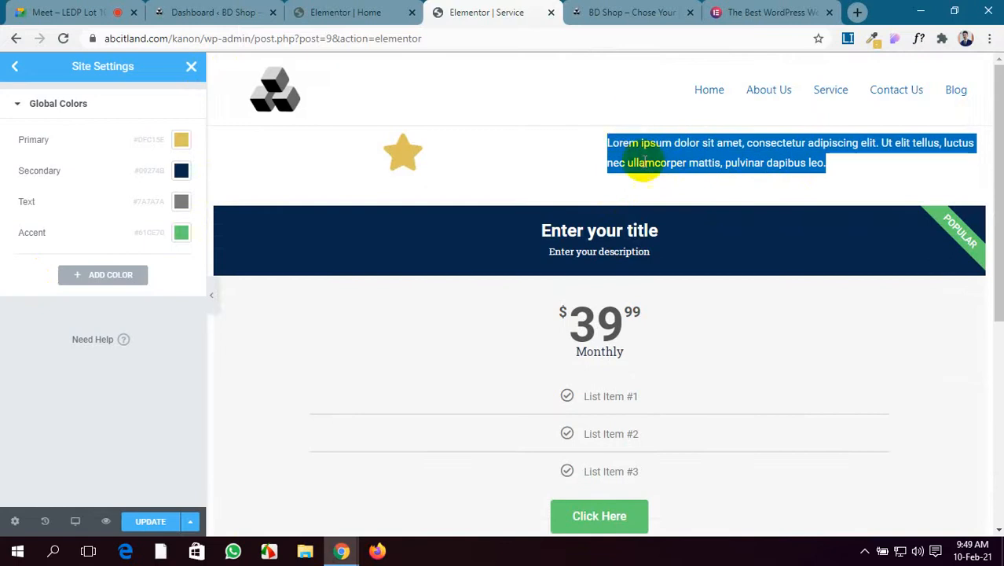
click(699, 166)
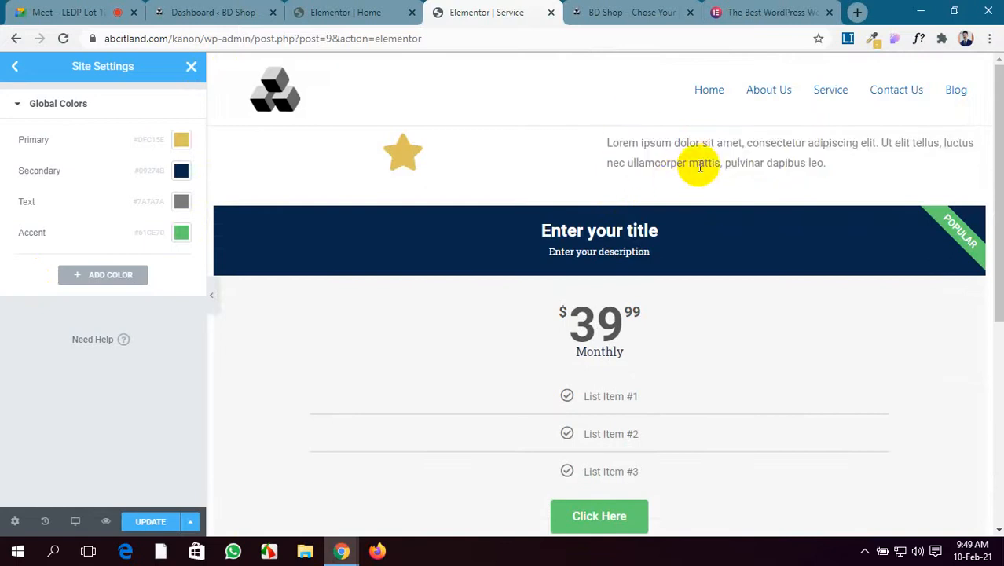
click(27, 12)
click(645, 141)
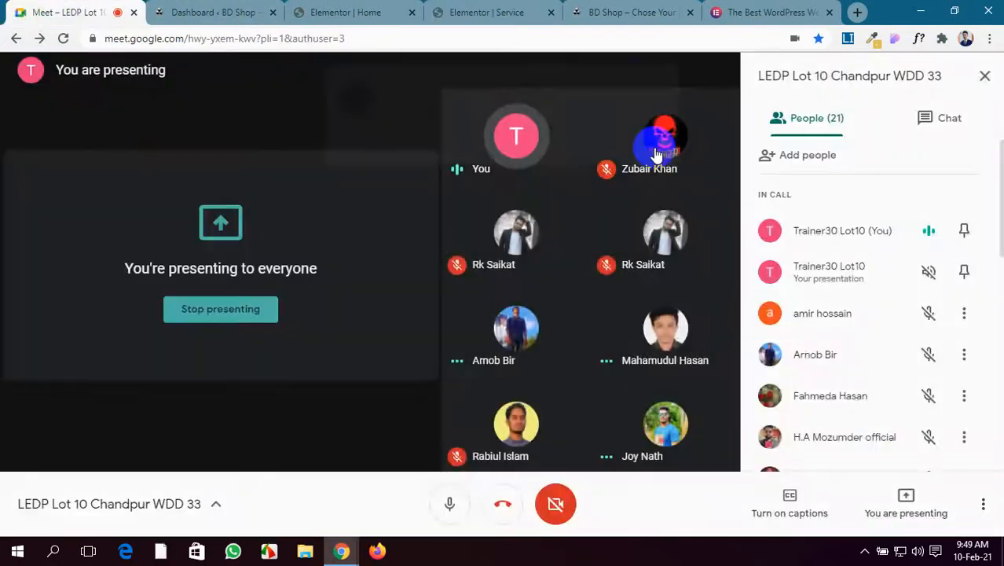
click(634, 8)
click(538, 11)
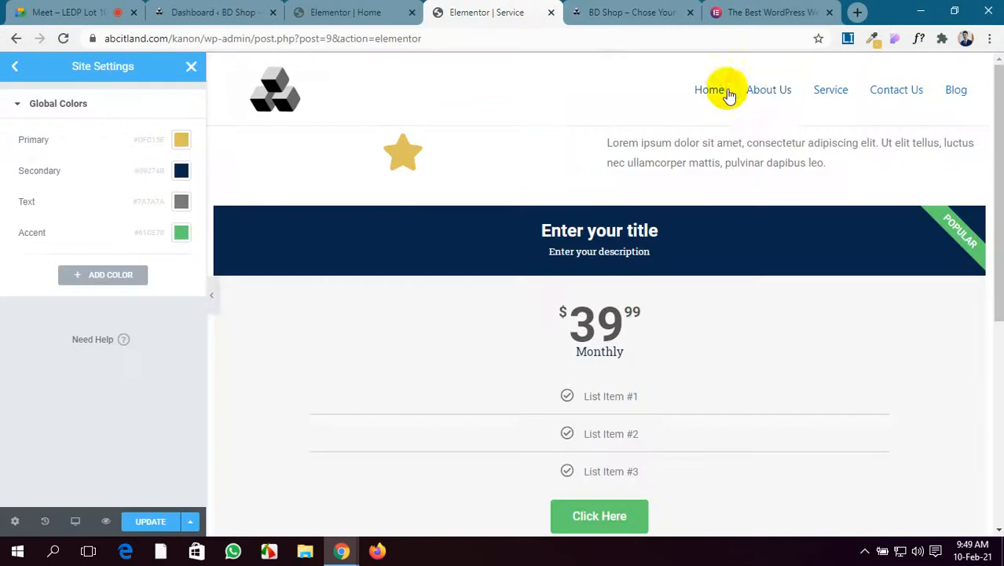
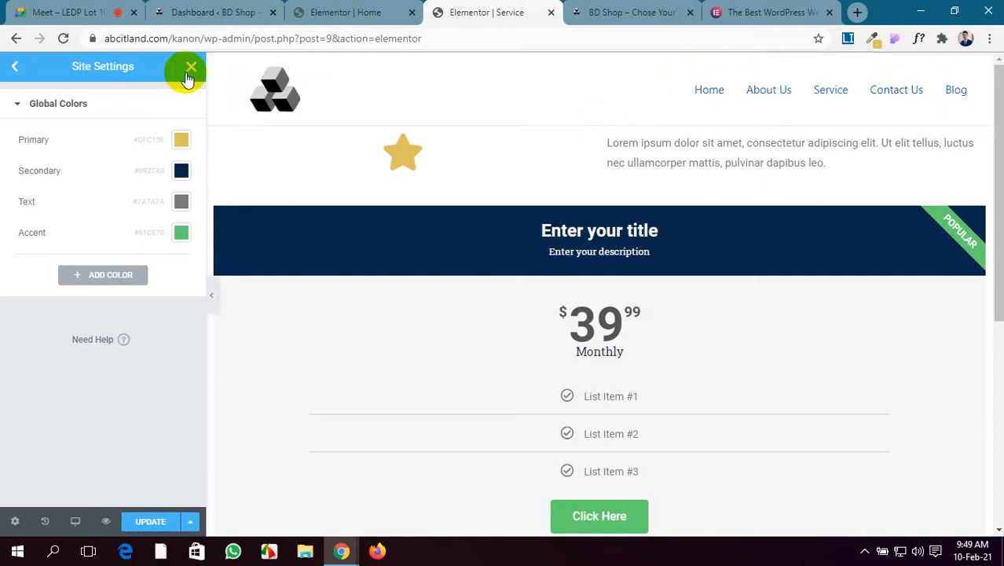
Save and close the site settings, and add a Nav Menu widget above the Lorem ipsum paragraph.
click(146, 523)
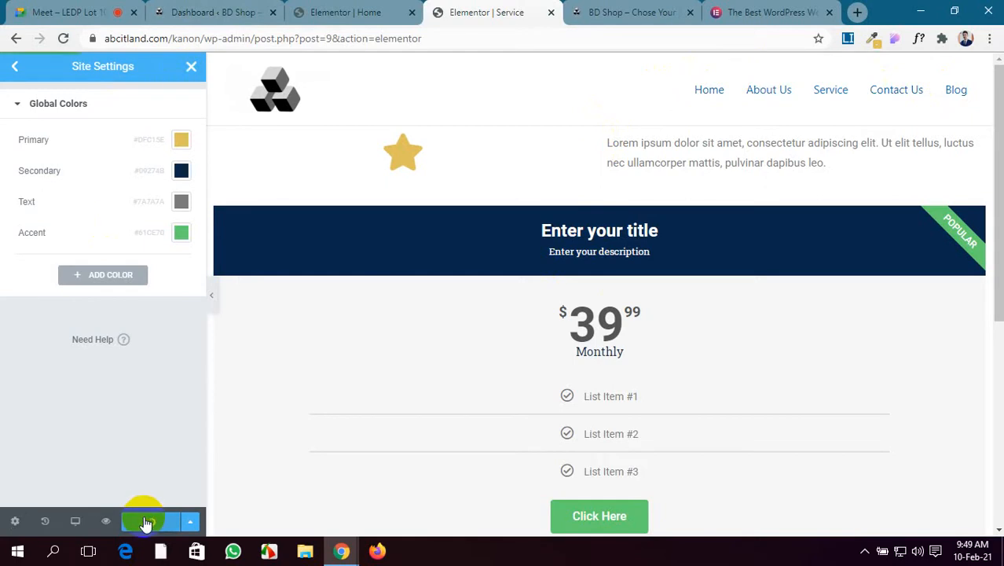
click(191, 66)
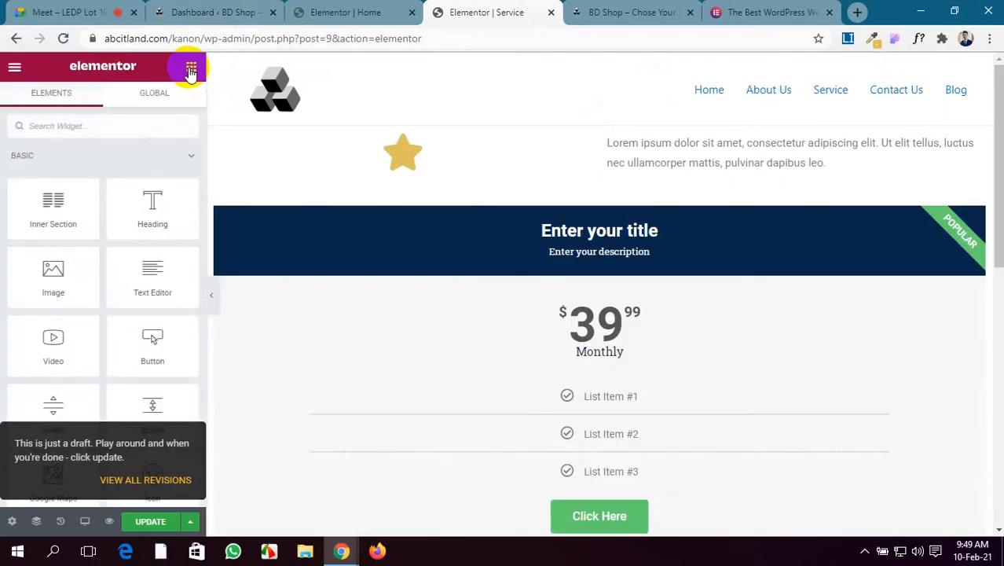
scroll(117, 247, down, 5)
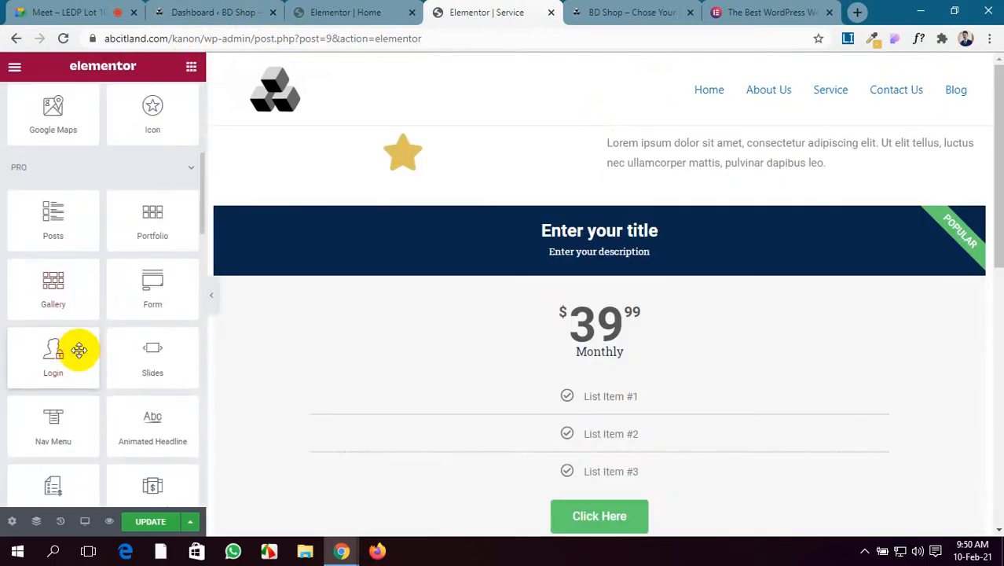
scroll(79, 351, down, 1)
drag(78, 351, 635, 142)
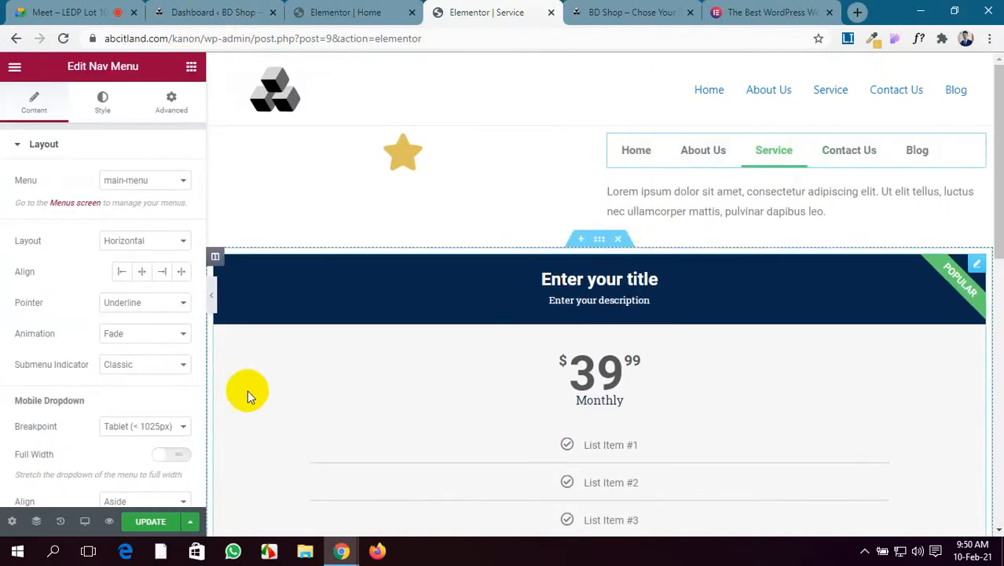
Reopen the site's global colors and change the Text color to red #DB1515, then to dark #200404.
click(15, 67)
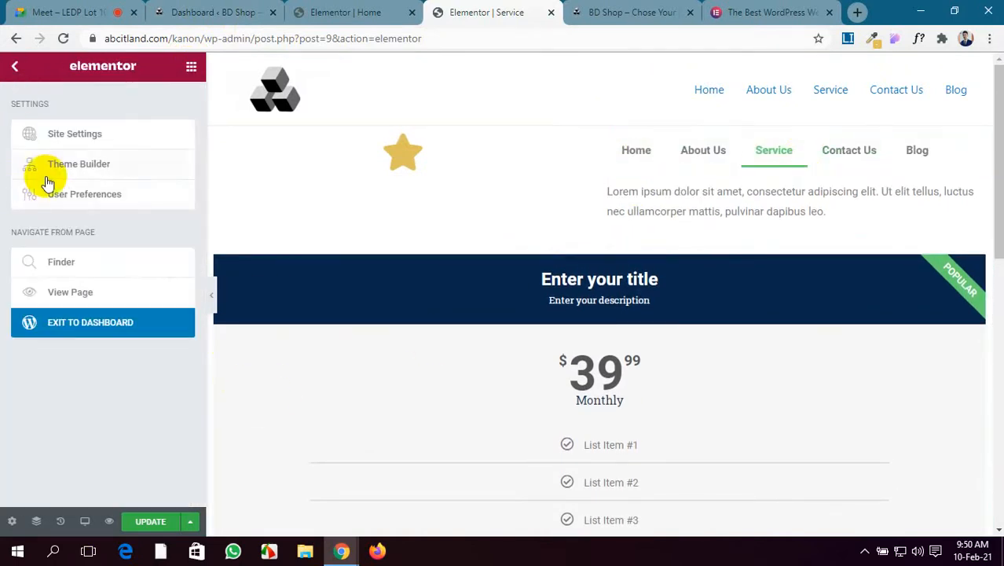
click(88, 134)
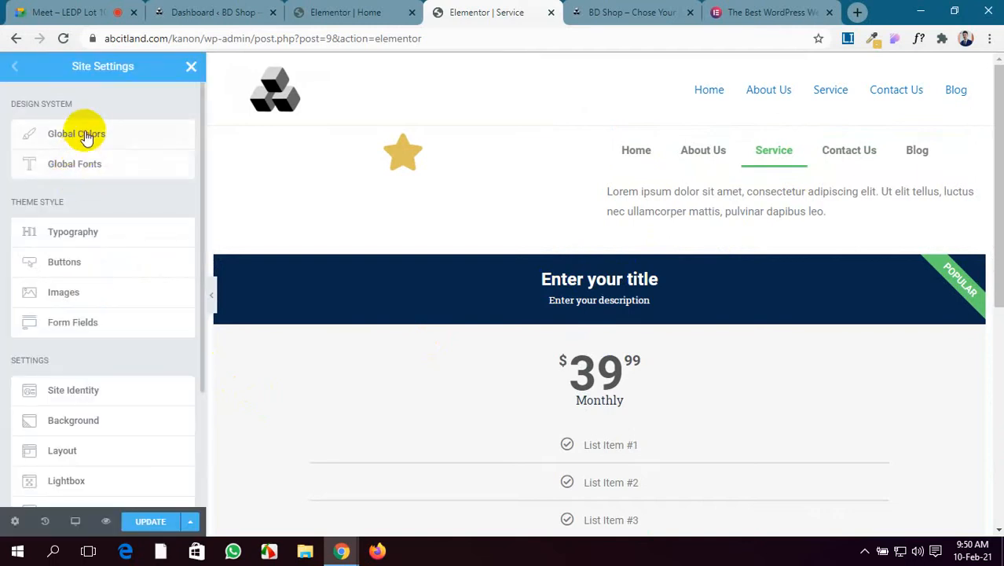
click(82, 133)
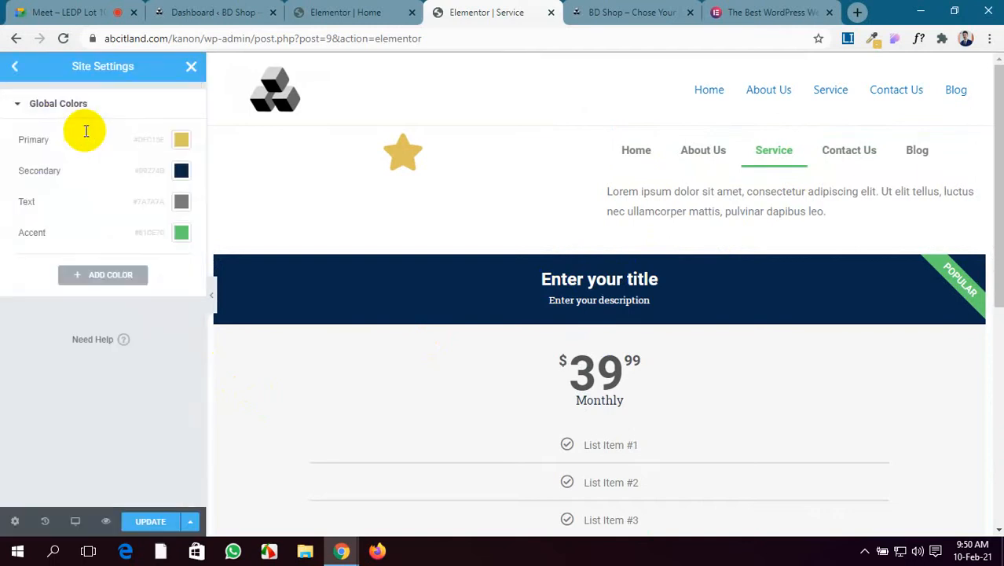
click(181, 206)
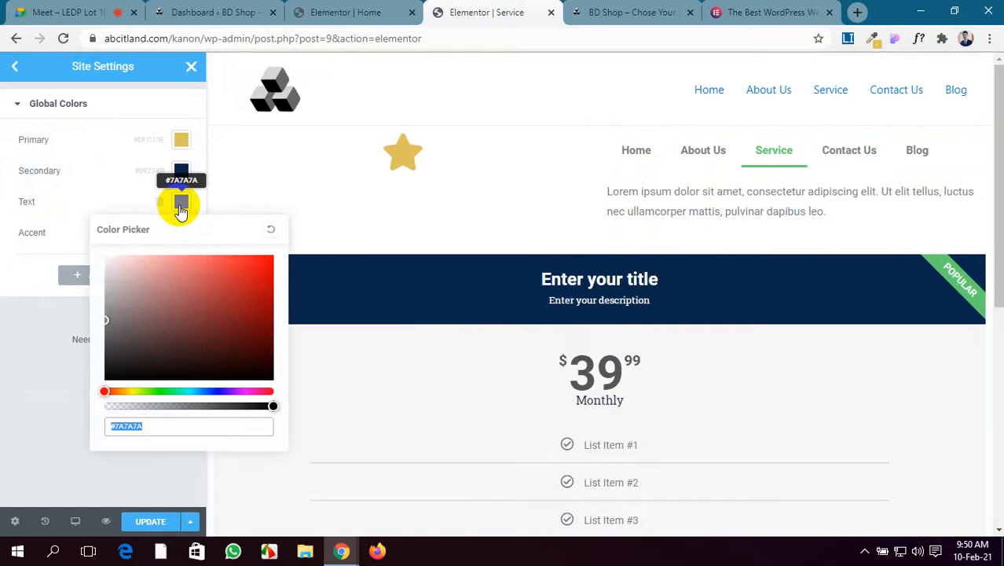
click(254, 273)
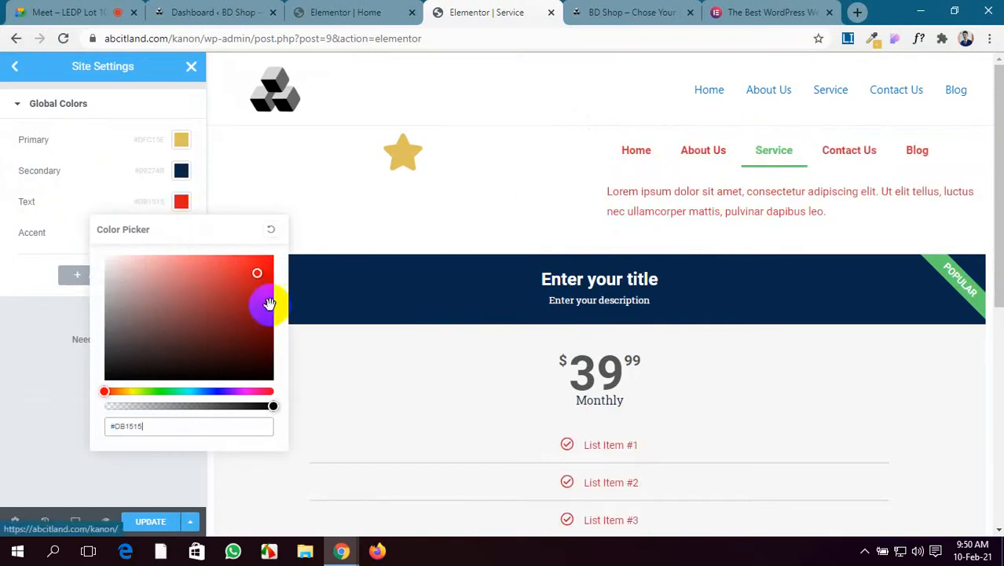
click(237, 341)
mouse_move(175, 347)
mouse_down()
mouse_move(161, 302)
mouse_move(226, 263)
mouse_move(247, 265)
mouse_move(265, 332)
mouse_move(250, 363)
mouse_up()
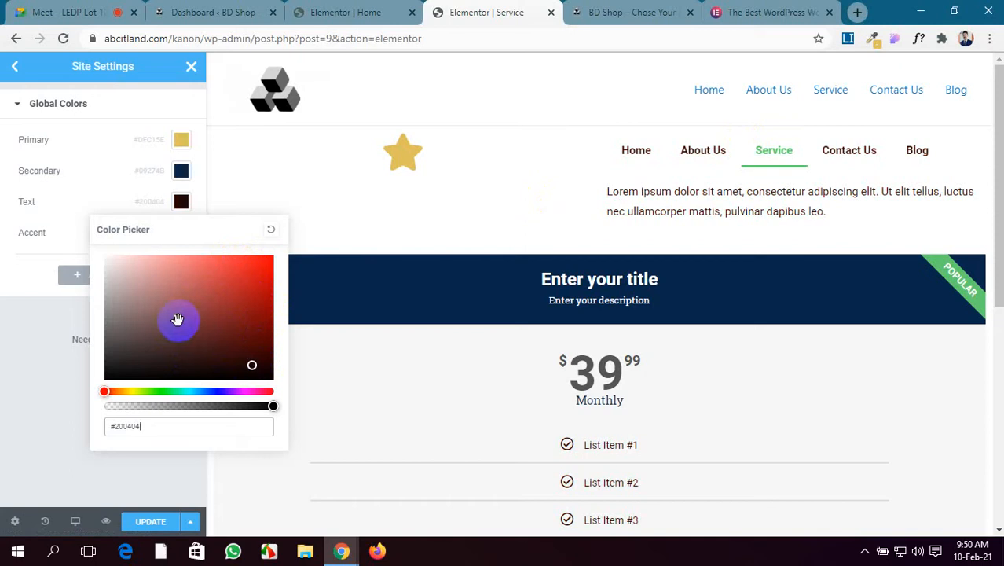
Set the global Text color to brownish gray #5A5252 and save the site settings.
drag(165, 348, 118, 335)
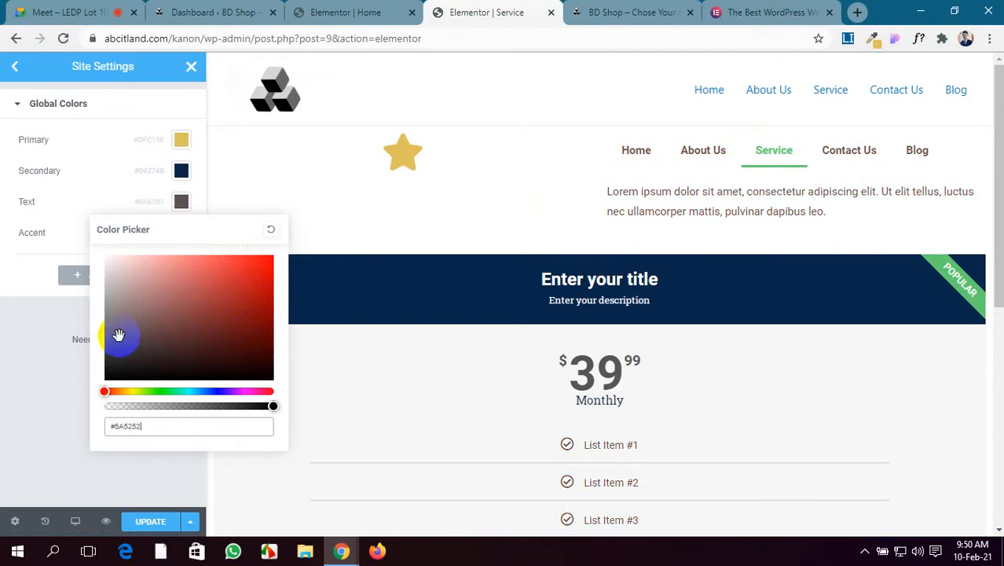
click(148, 525)
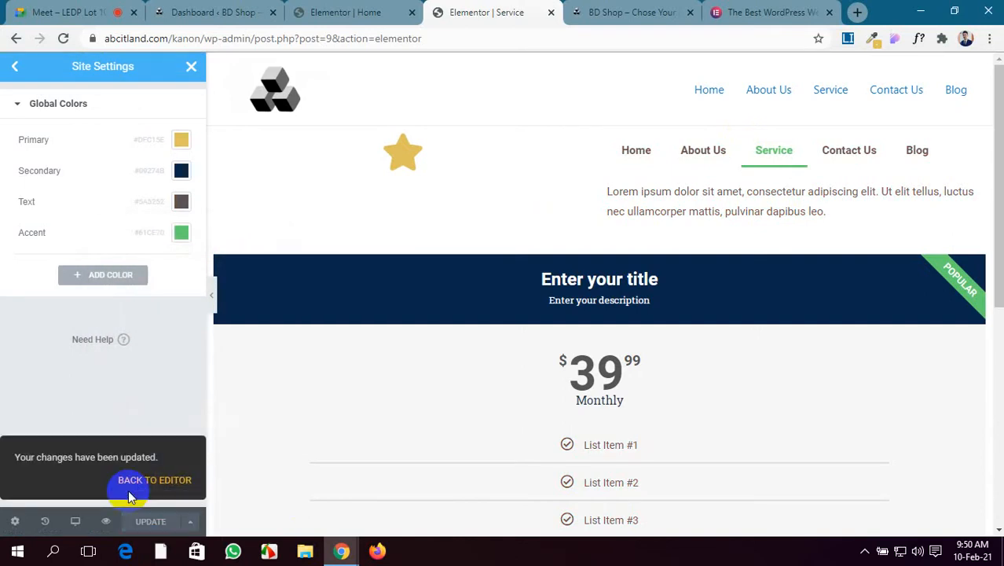
Examine how the global Text, Primary and Secondary colors appear on the Service page's paragraph, menu, price table, headings, tabs and icon list.
scroll(586, 495, down, 6)
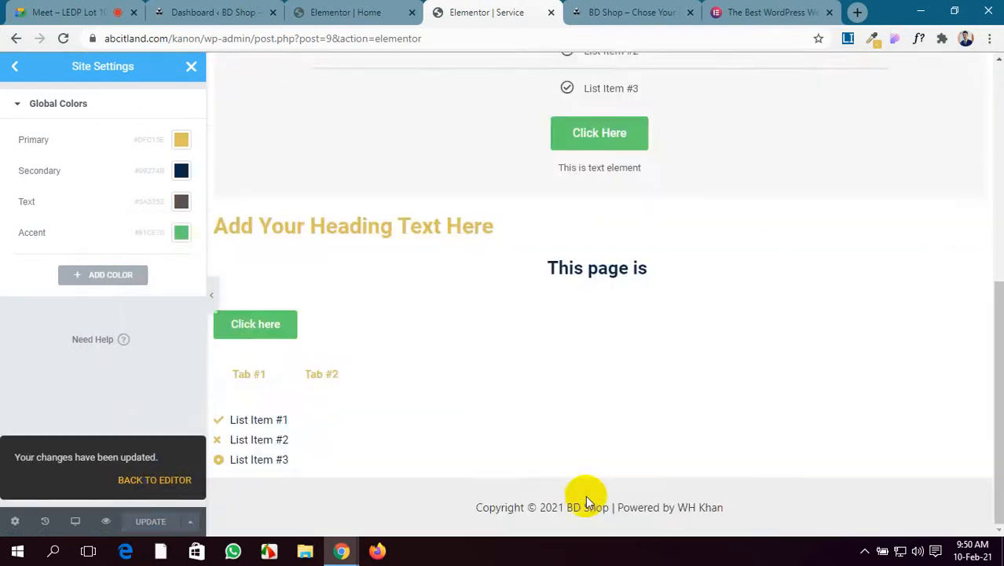
scroll(585, 495, up, 6)
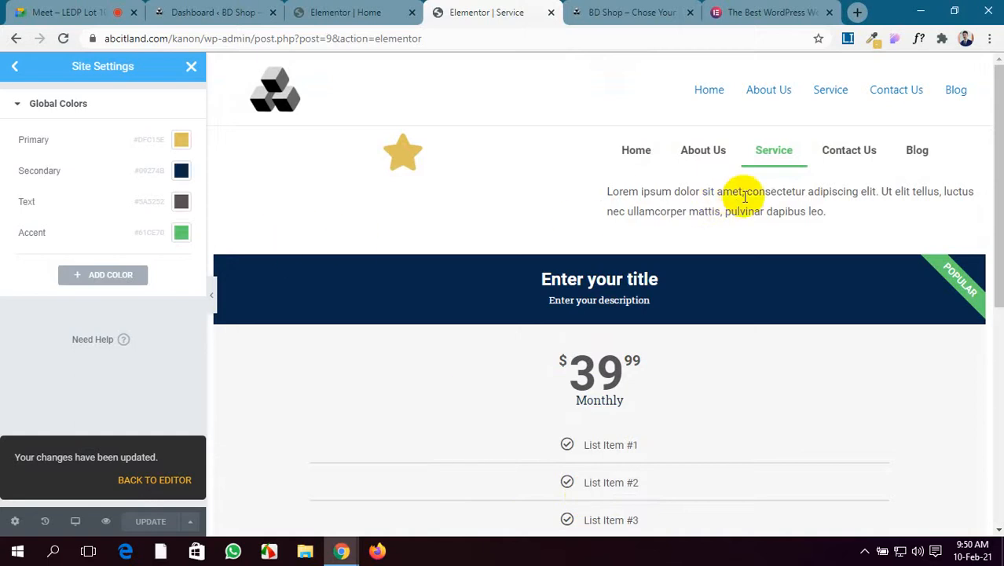
drag(747, 193, 801, 190)
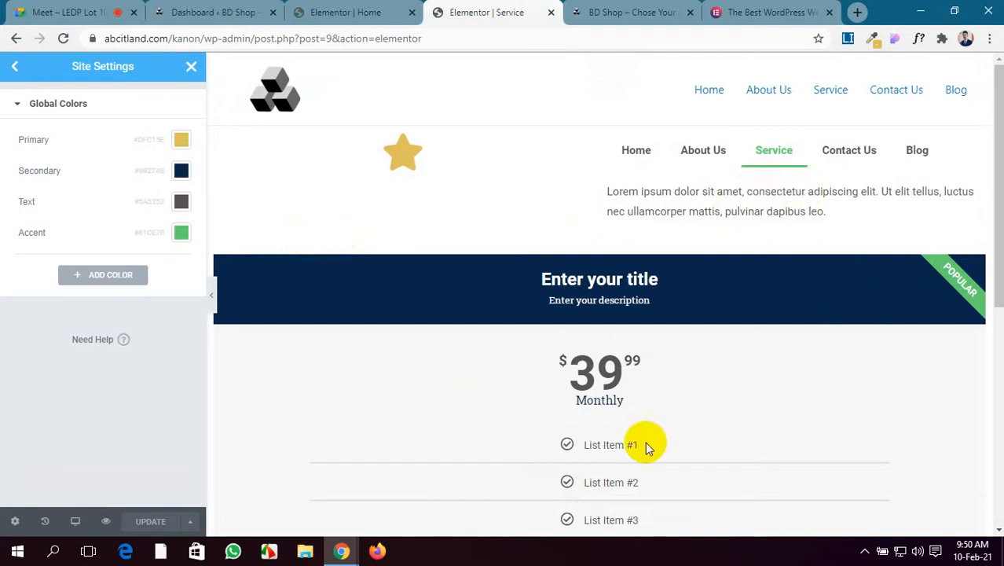
scroll(638, 455, down, 5)
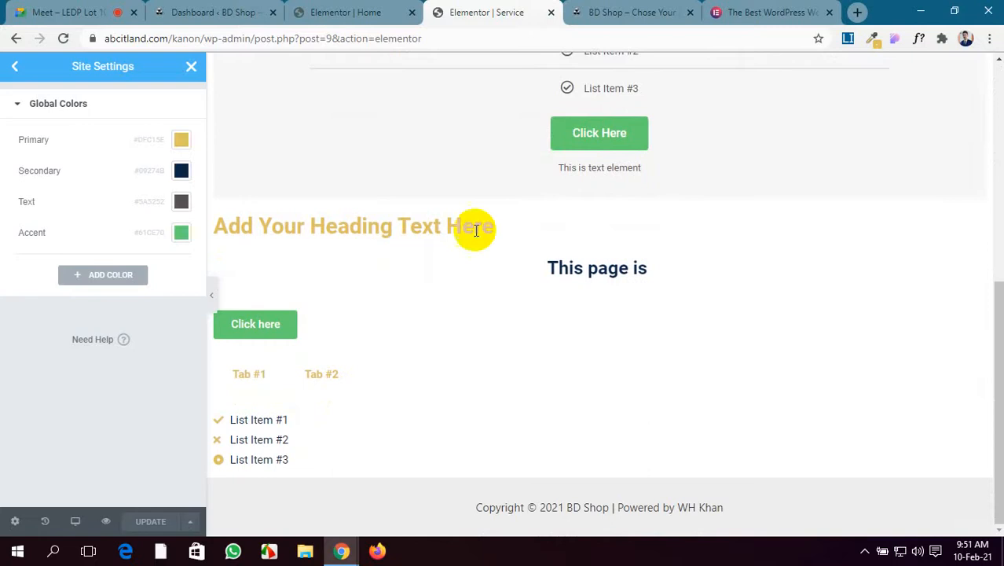
scroll(542, 234, up, 3)
scroll(549, 235, up, 3)
scroll(546, 228, down, 6)
click(268, 375)
Close the site settings and add an Accordion widget above the price table.
click(188, 70)
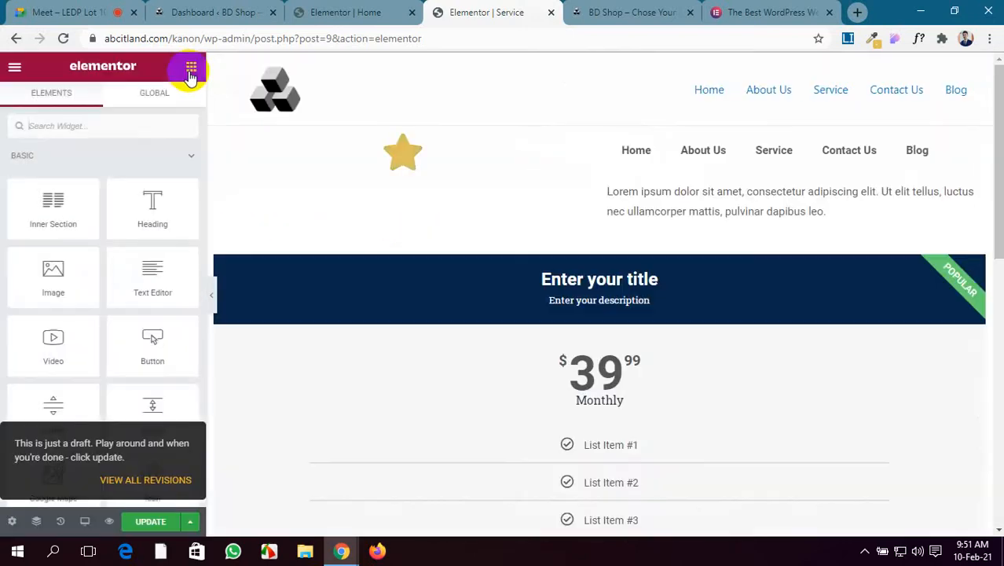
scroll(139, 385, down, 1)
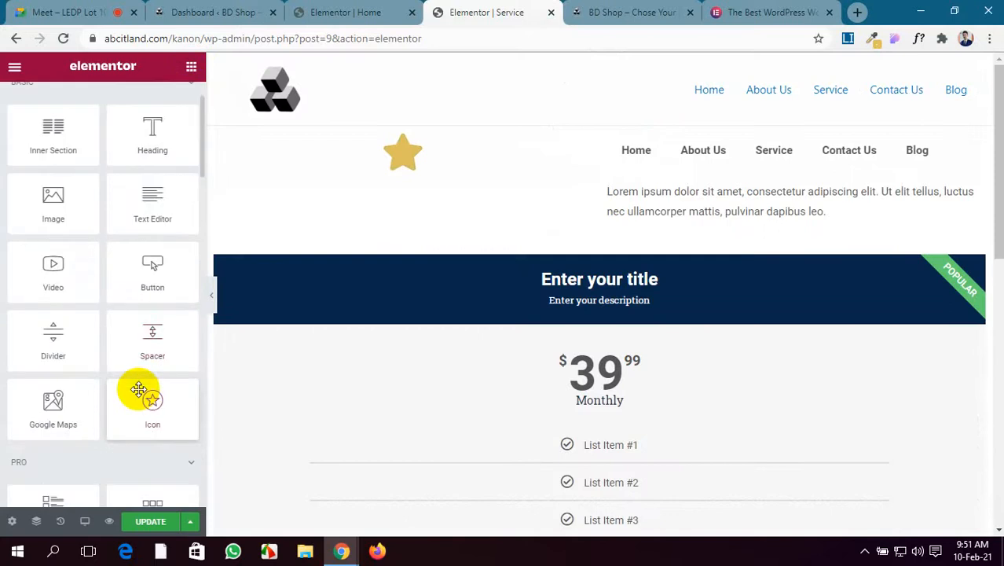
scroll(139, 386, down, 3)
scroll(138, 391, down, 1)
scroll(138, 390, down, 2)
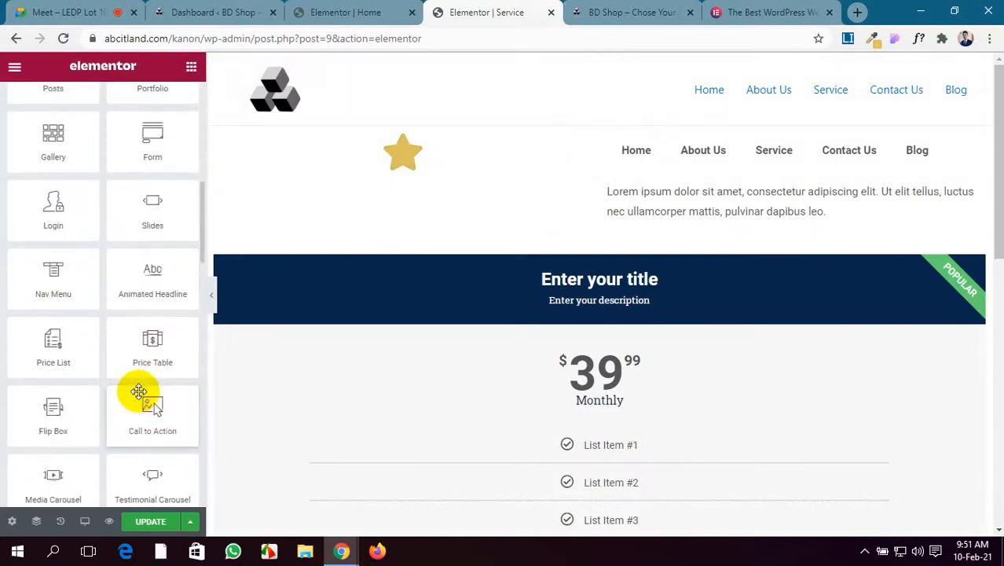
scroll(139, 391, down, 2)
scroll(138, 391, down, 2)
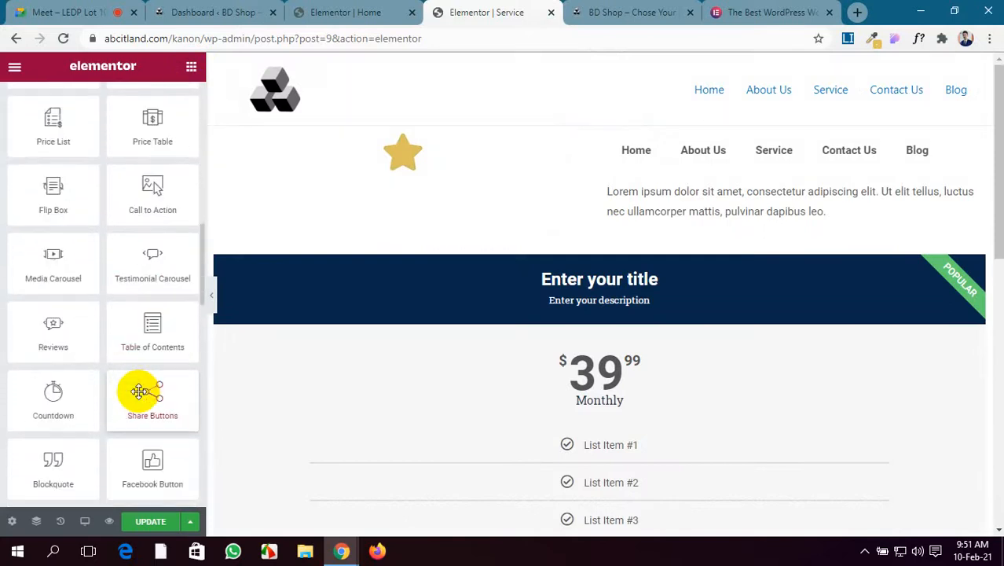
scroll(139, 391, down, 5)
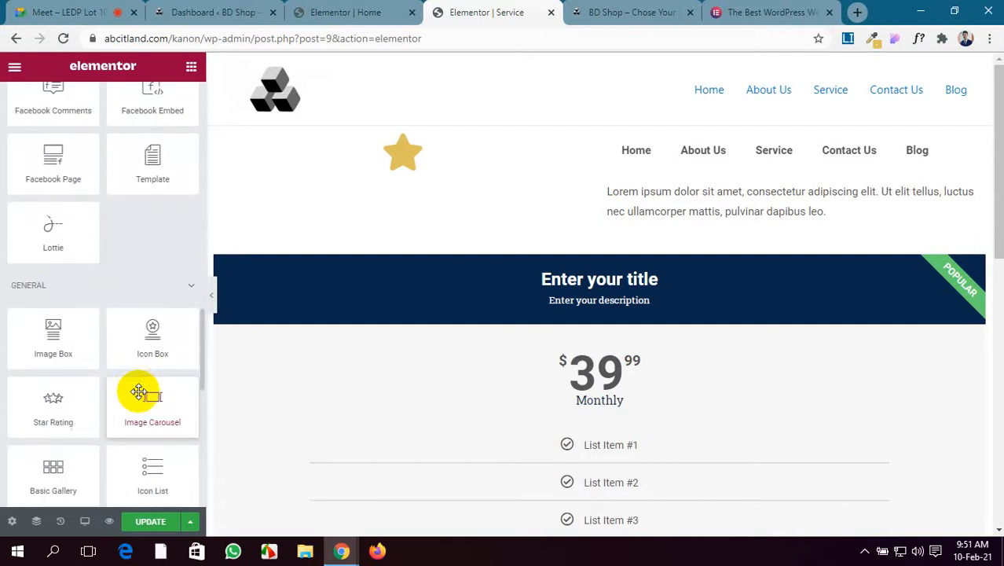
scroll(138, 390, down, 2)
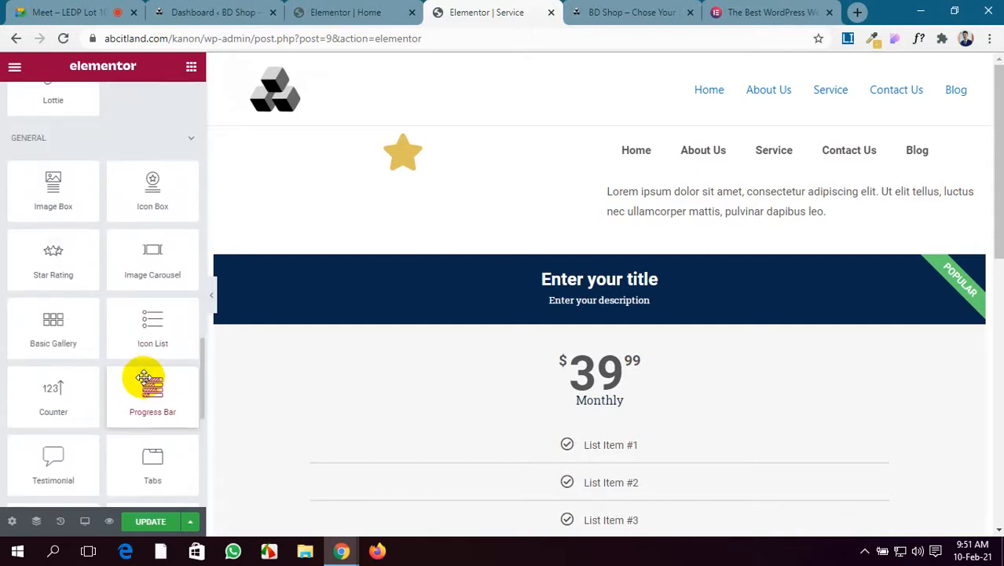
scroll(146, 377, down, 2)
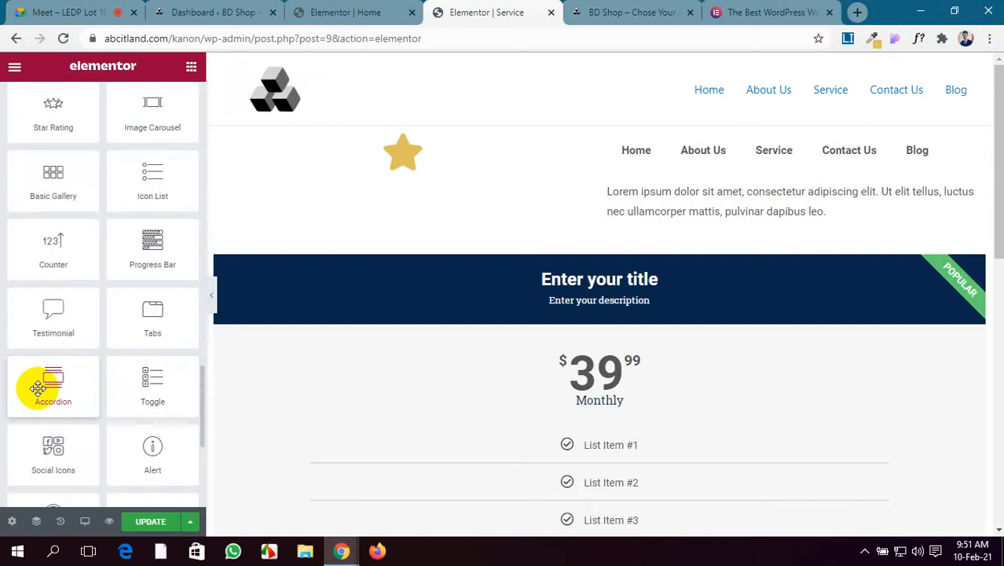
drag(31, 388, 430, 267)
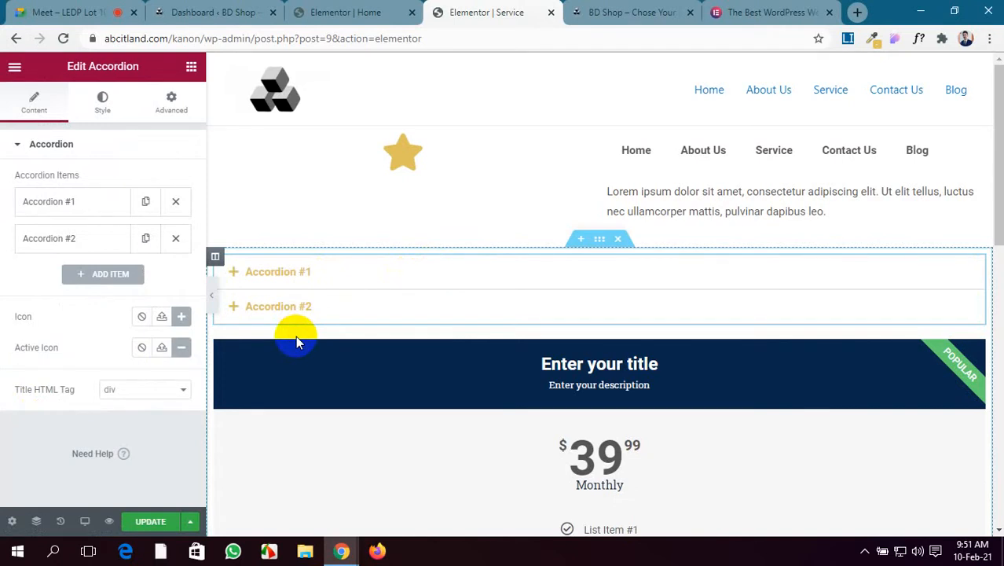
Reopen the site's global colors and change the Accent color to dark blue #152581.
click(13, 67)
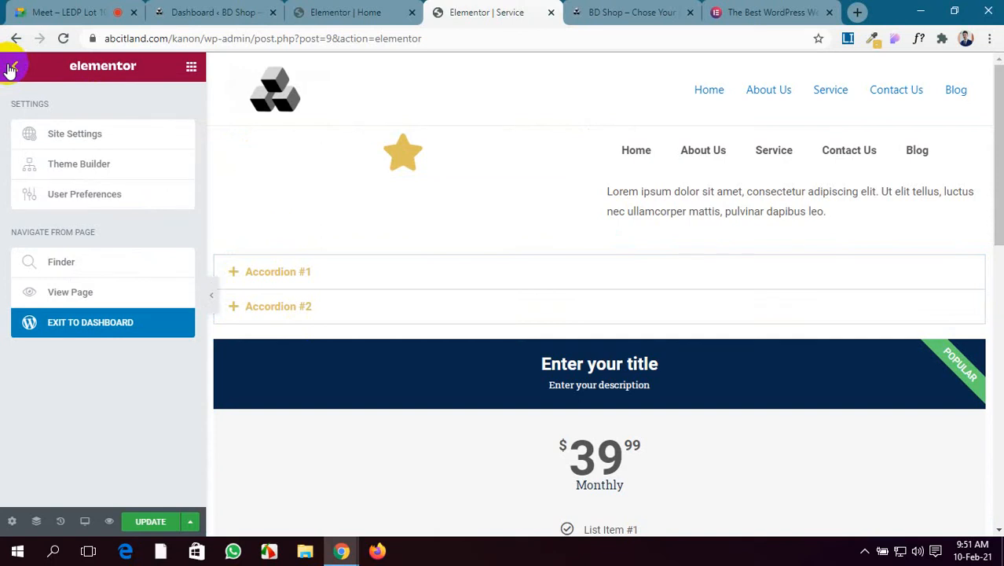
click(83, 142)
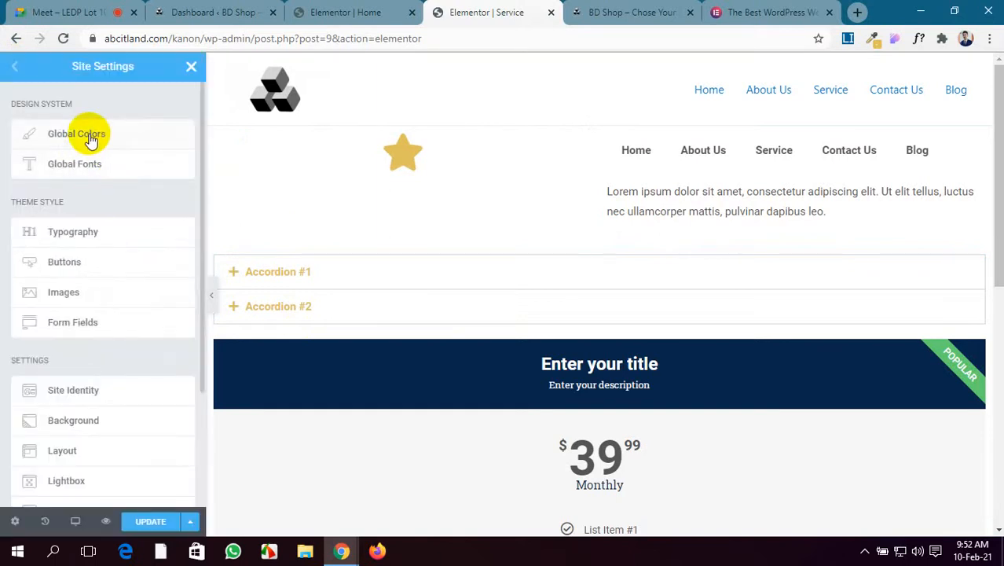
click(90, 134)
click(180, 230)
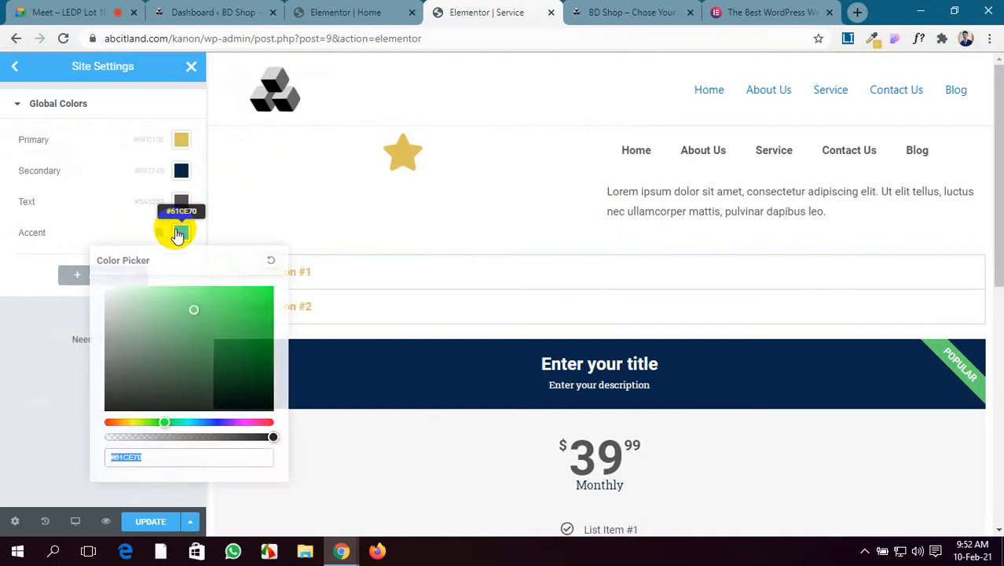
mouse_move(145, 324)
mouse_down()
mouse_move(236, 358)
mouse_move(233, 381)
mouse_move(177, 401)
mouse_up()
scroll(421, 307, down, 4)
scroll(423, 306, down, 1)
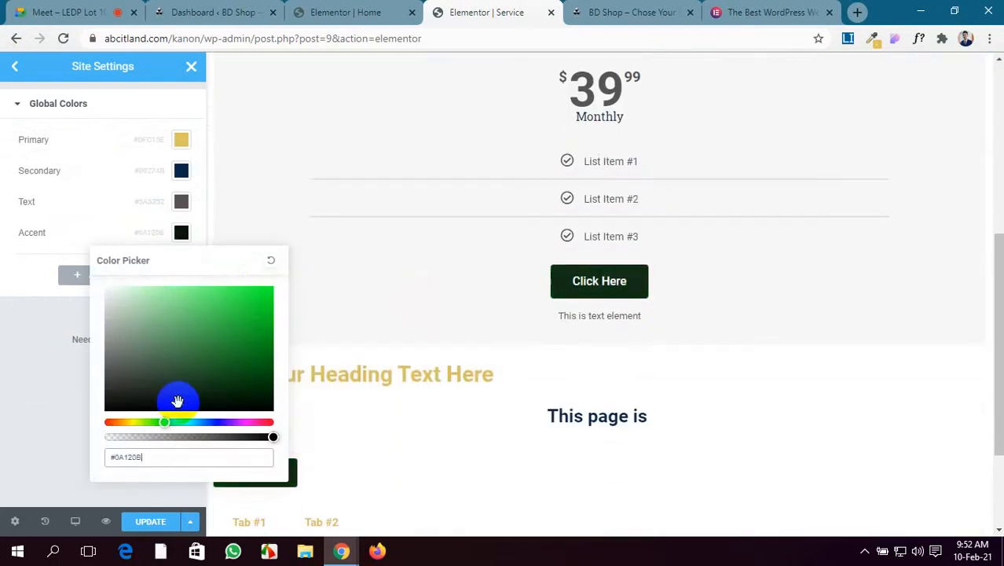
click(212, 422)
click(241, 307)
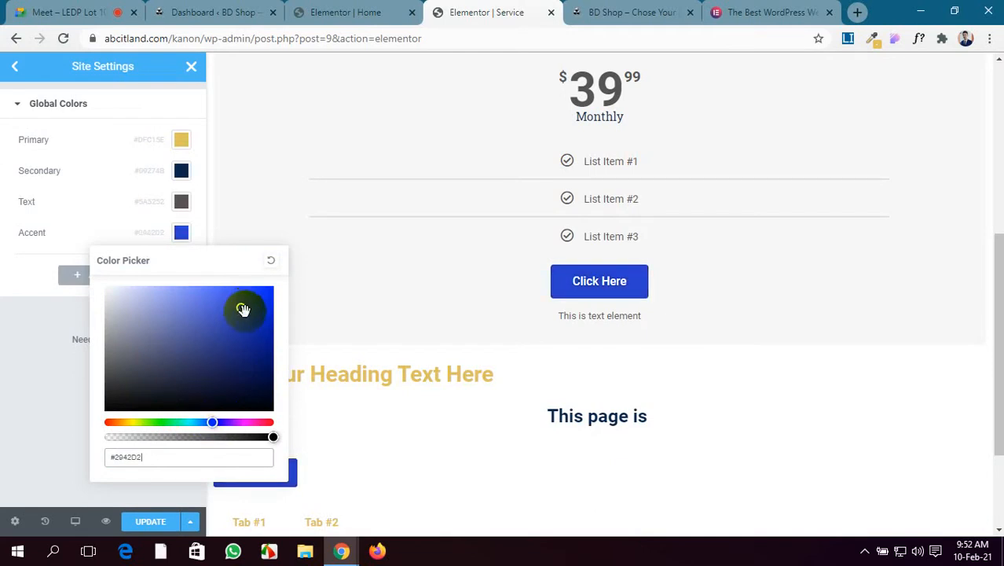
drag(249, 327, 243, 347)
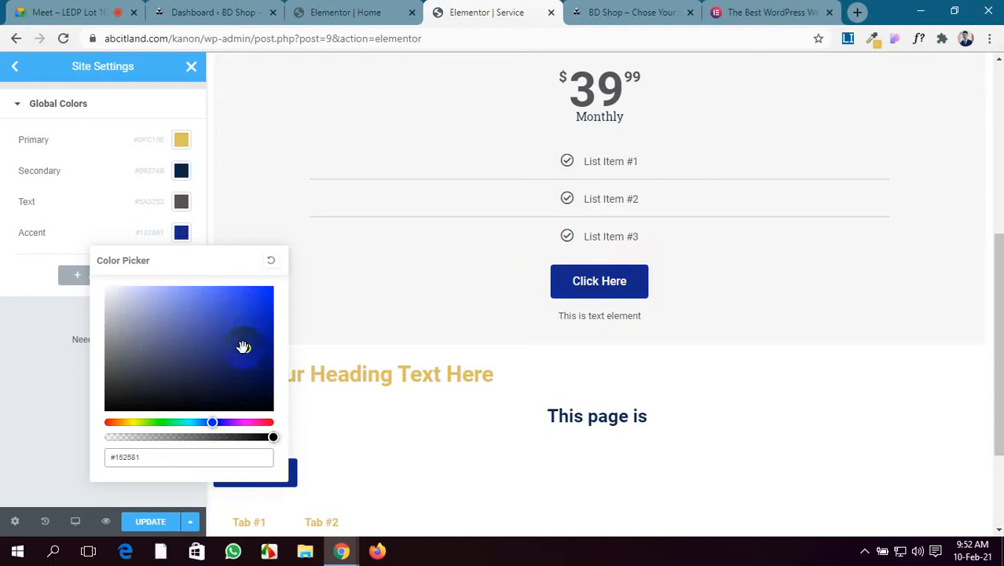
Check the colors on the live BD Shop home page, and save the site settings with the new Accent color.
click(641, 12)
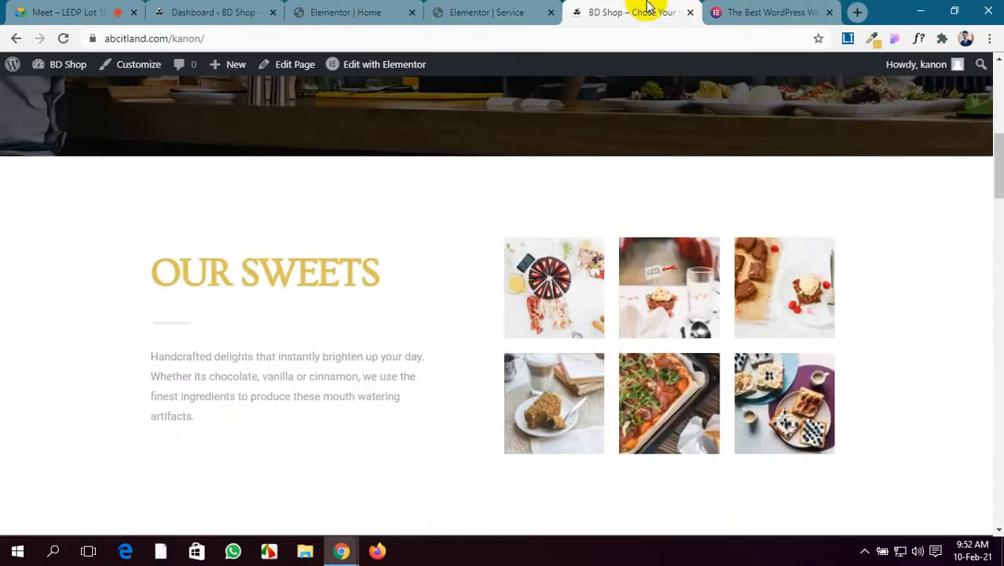
scroll(590, 191, up, 4)
scroll(591, 192, down, 20)
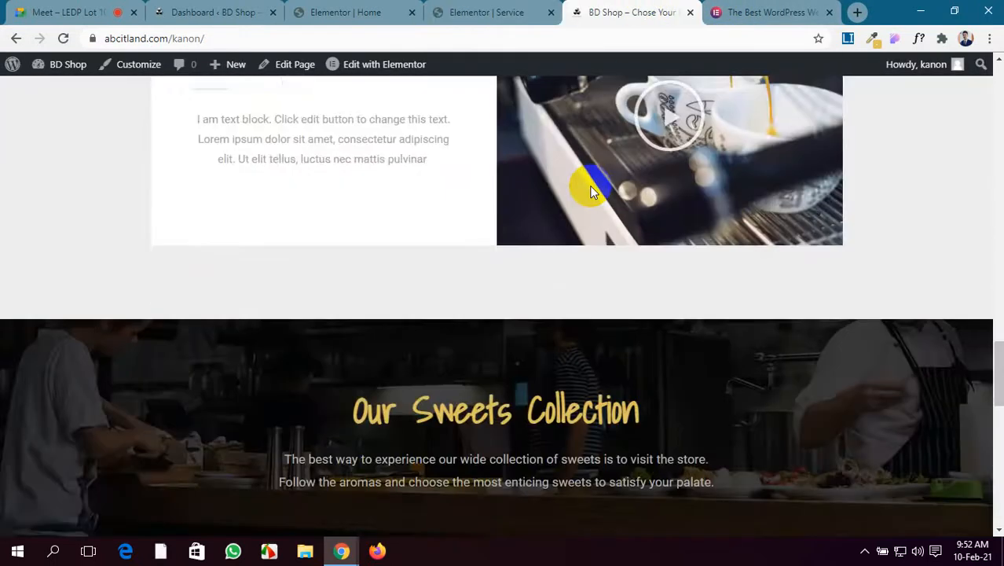
scroll(590, 192, down, 5)
click(471, 12)
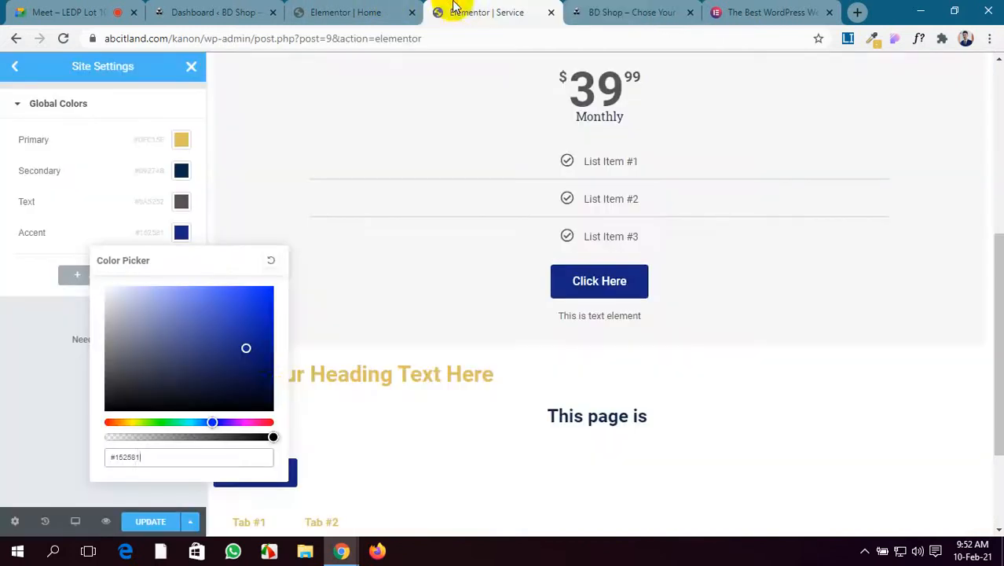
click(153, 521)
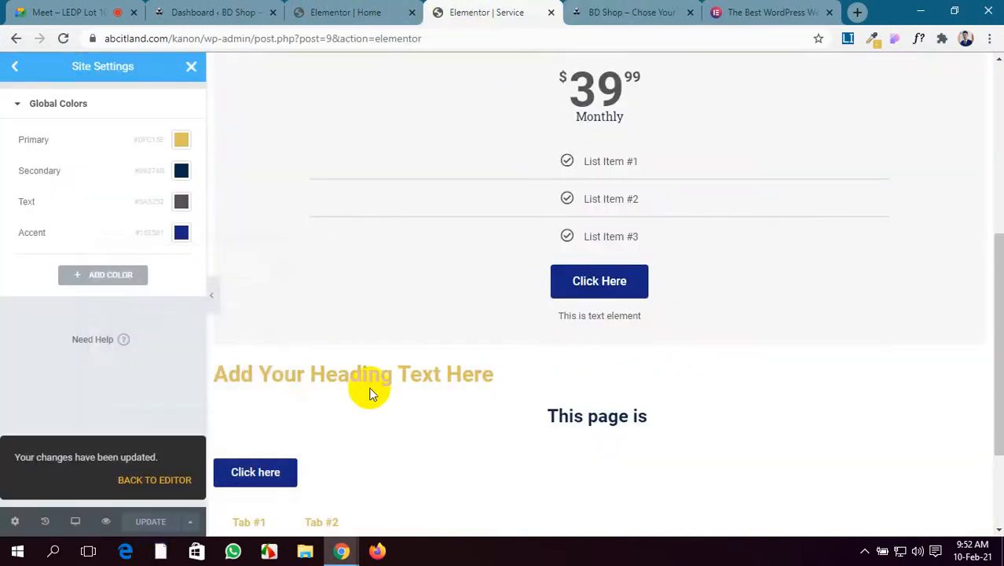
Add a new global color, set it to dark red #9B4040, and save the site settings.
scroll(371, 393, down, 2)
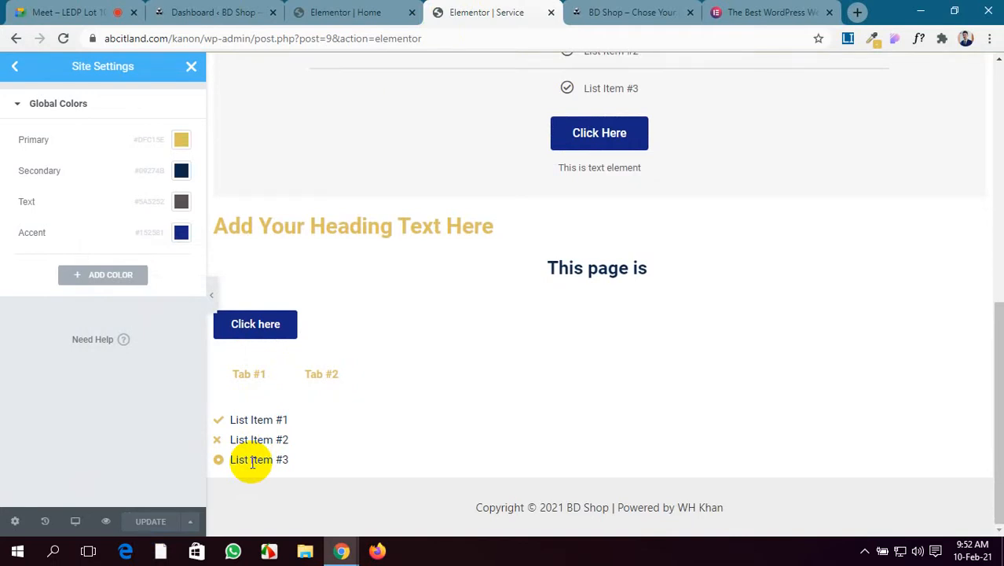
click(93, 274)
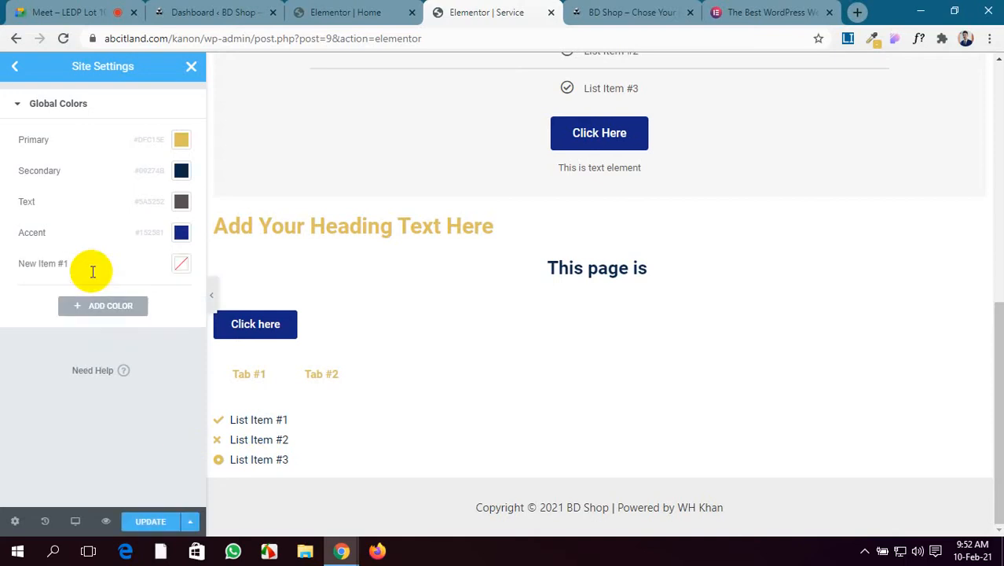
click(180, 263)
click(193, 333)
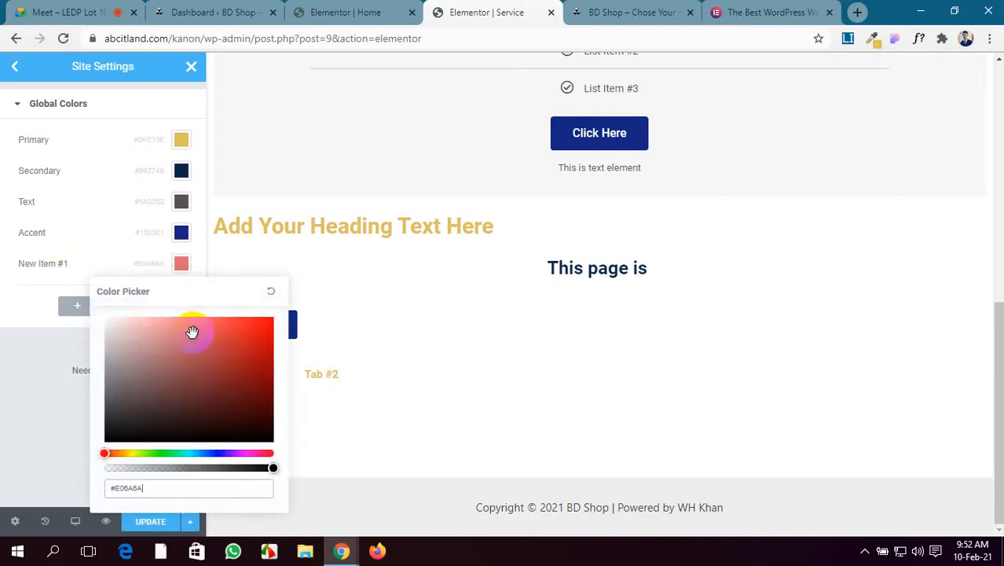
drag(213, 334, 202, 363)
click(16, 370)
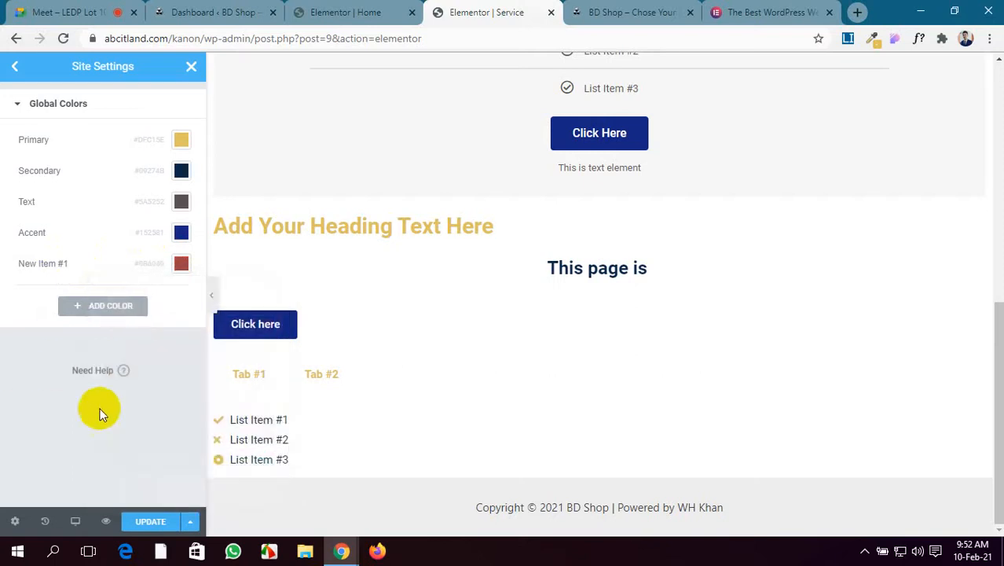
click(152, 520)
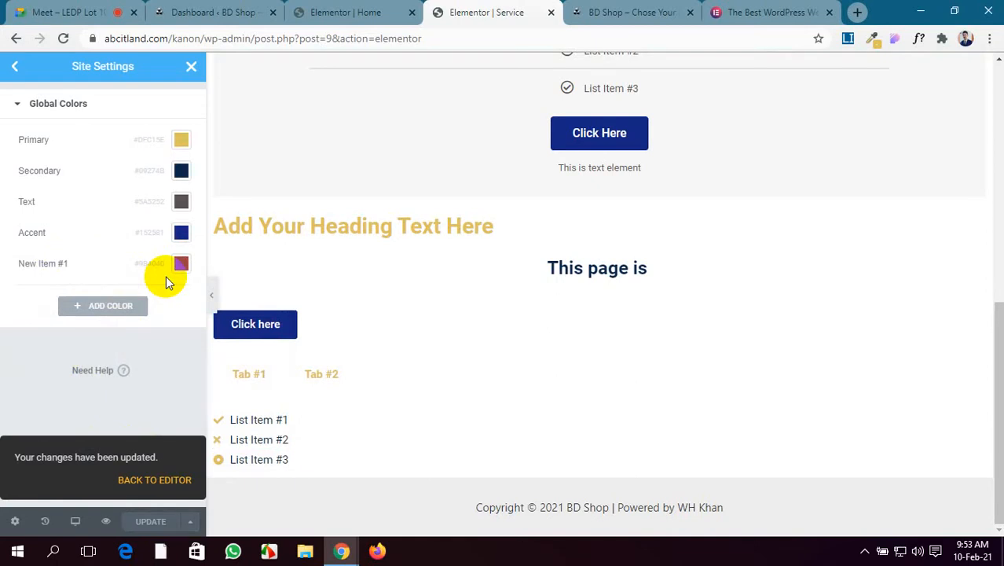
Open the added global color's name for editing and review the palette's use across the Service page.
click(101, 263)
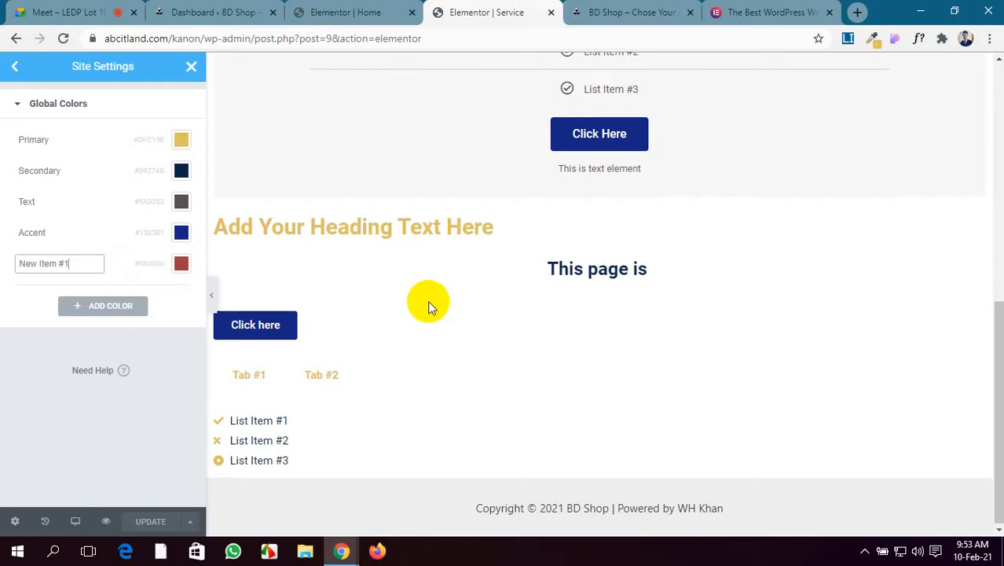
scroll(429, 307, up, 6)
scroll(429, 307, down, 6)
scroll(429, 307, down, 1)
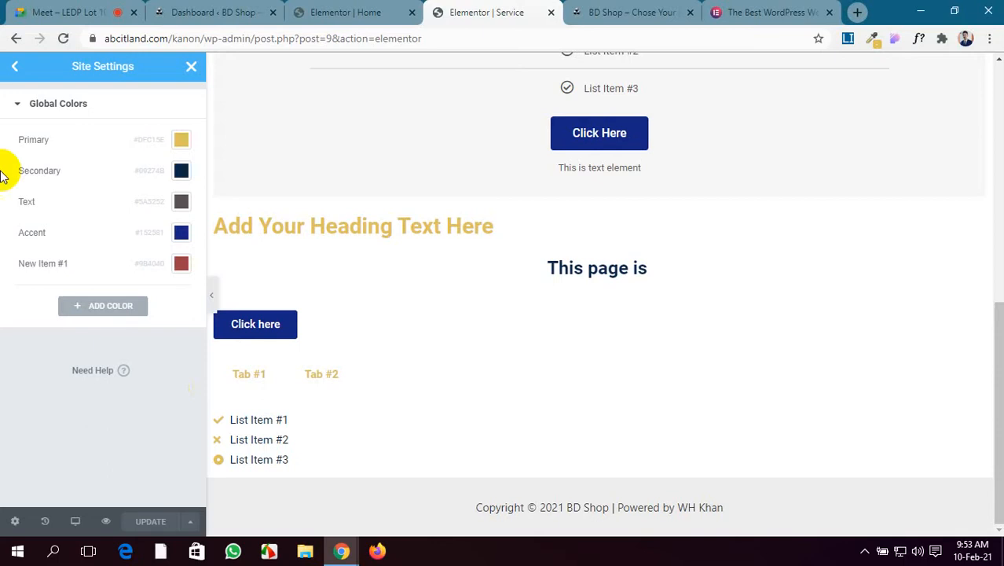
Open the site's global fonts and set the Primary font family to Righteous.
click(16, 69)
click(82, 167)
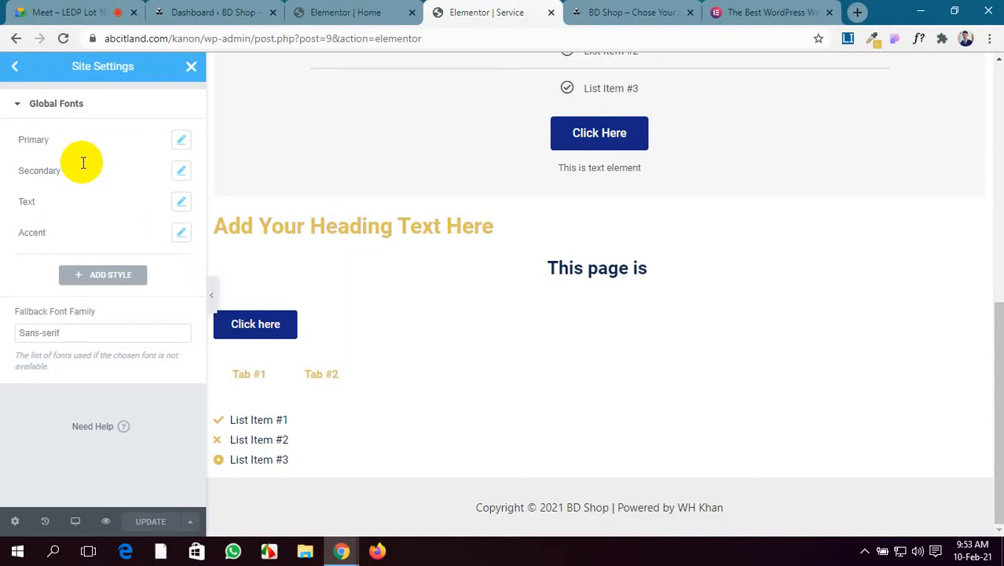
click(180, 139)
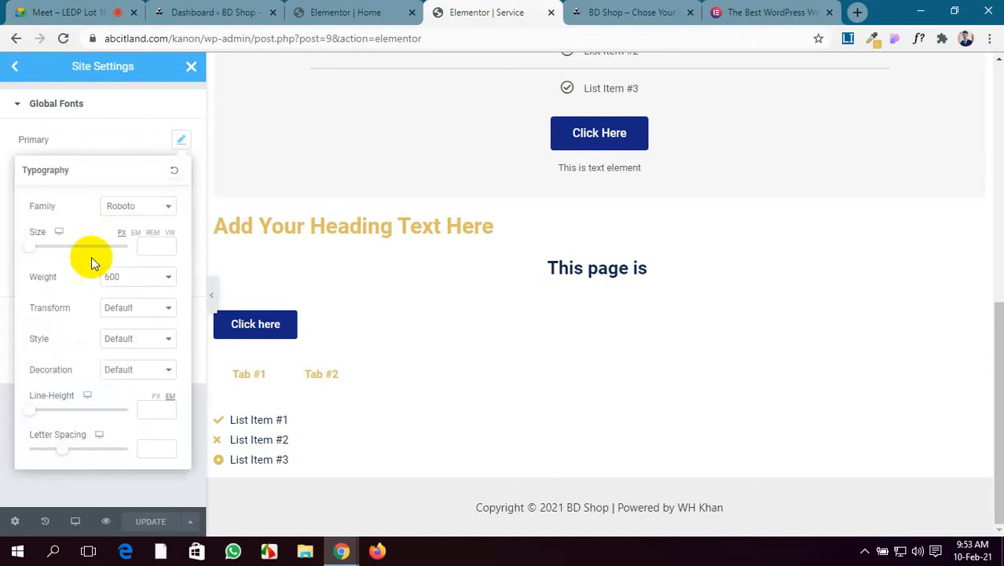
click(128, 208)
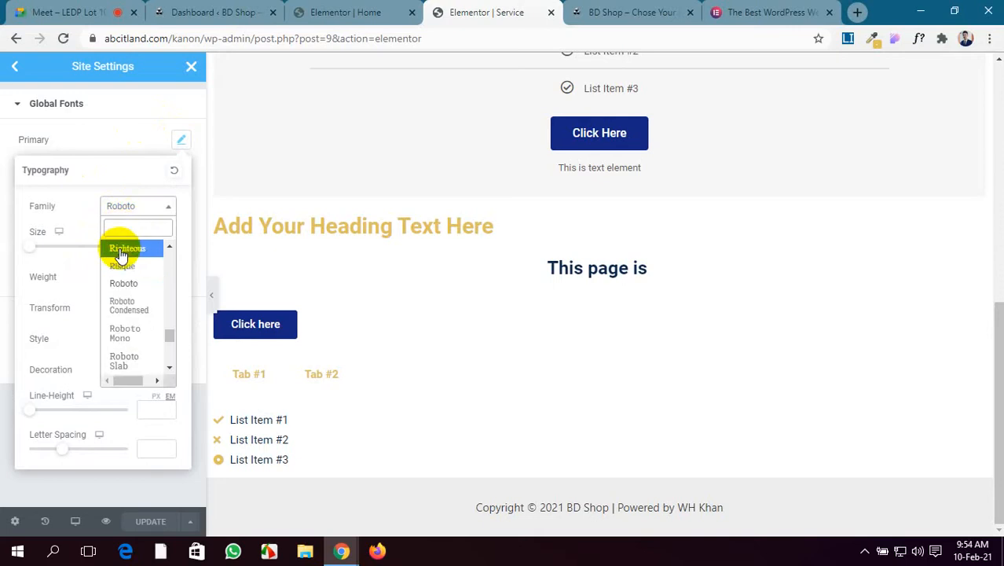
click(120, 252)
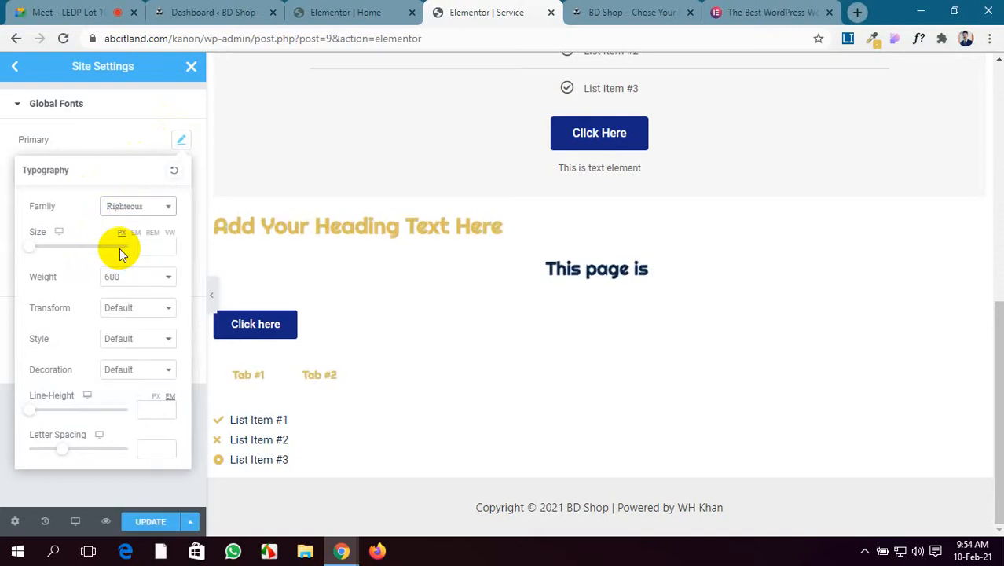
Reset the Primary global font, set its family to Roboto, and save the site settings.
click(175, 171)
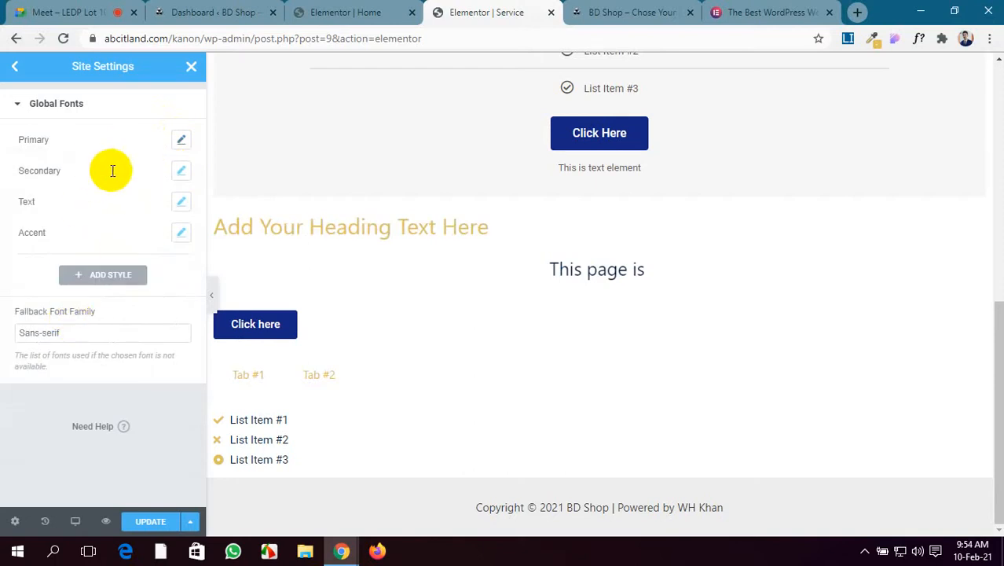
click(15, 75)
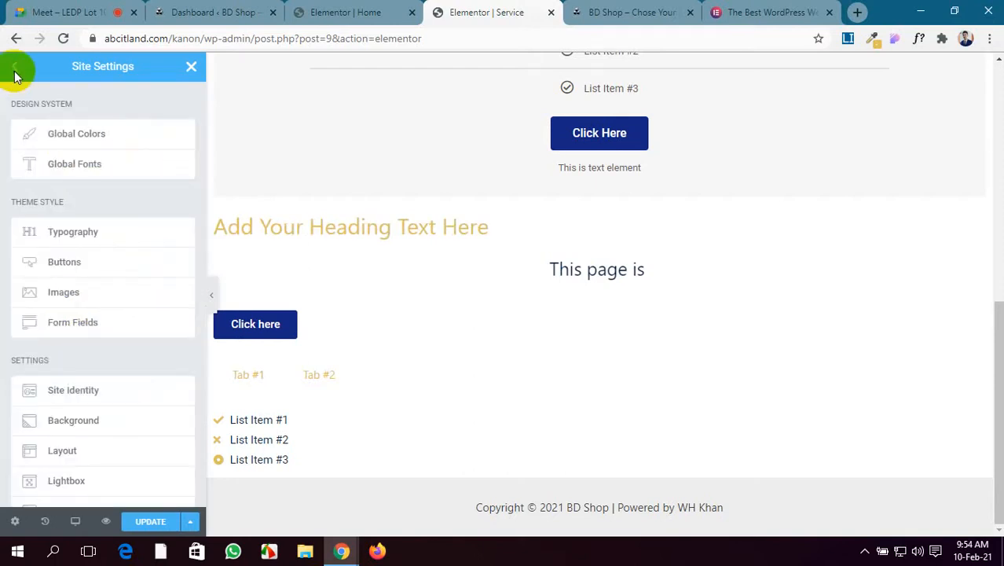
click(79, 168)
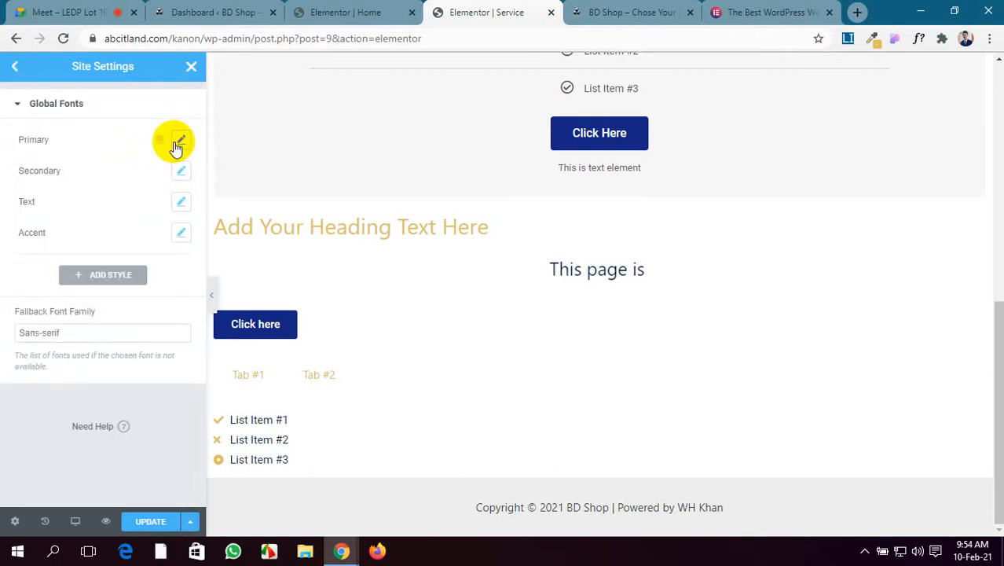
click(180, 143)
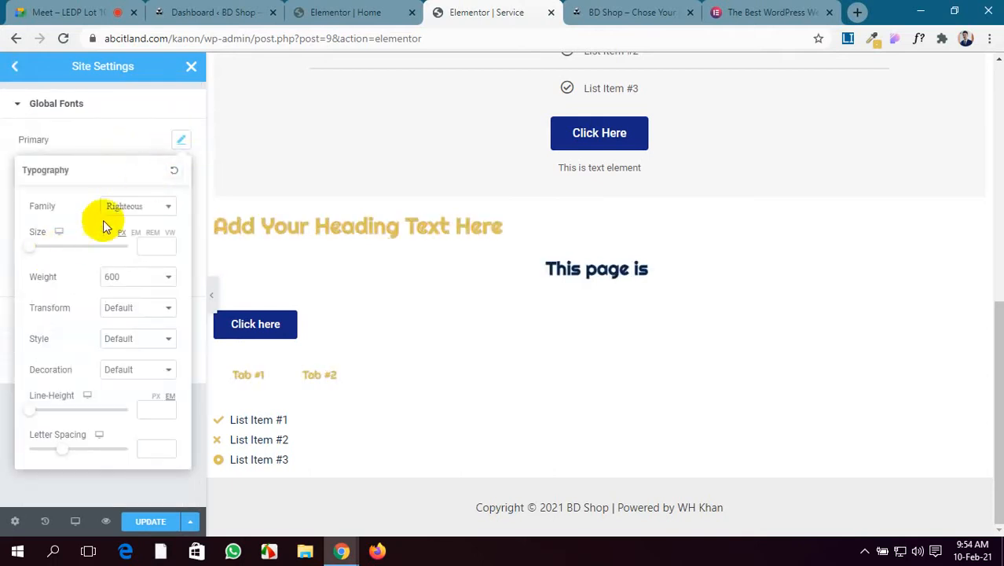
click(130, 209)
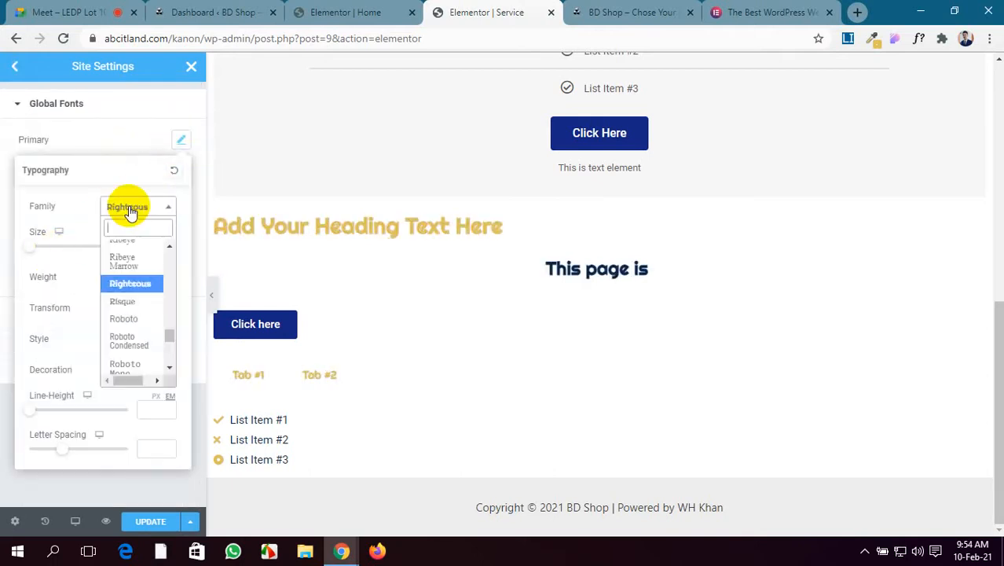
click(119, 317)
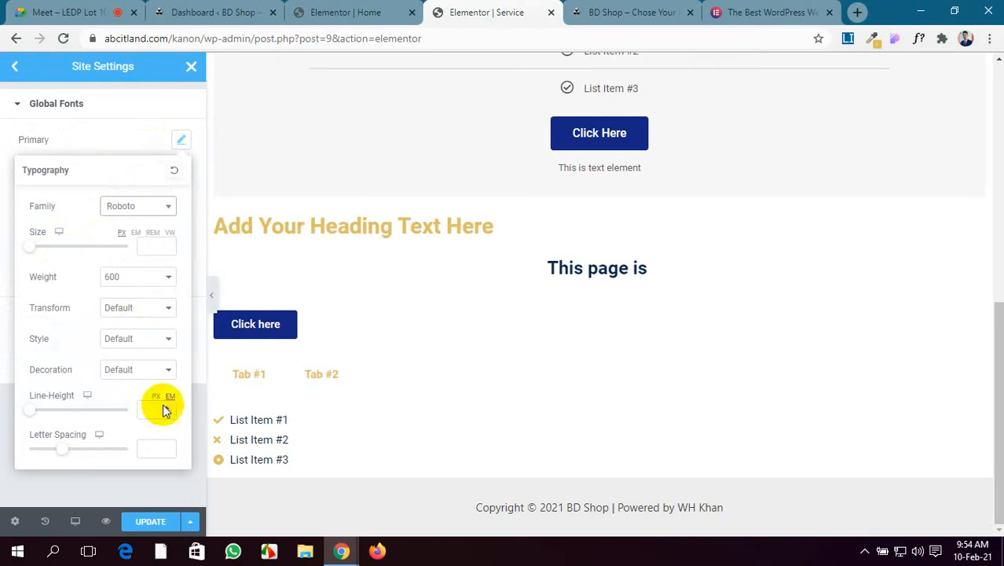
click(146, 521)
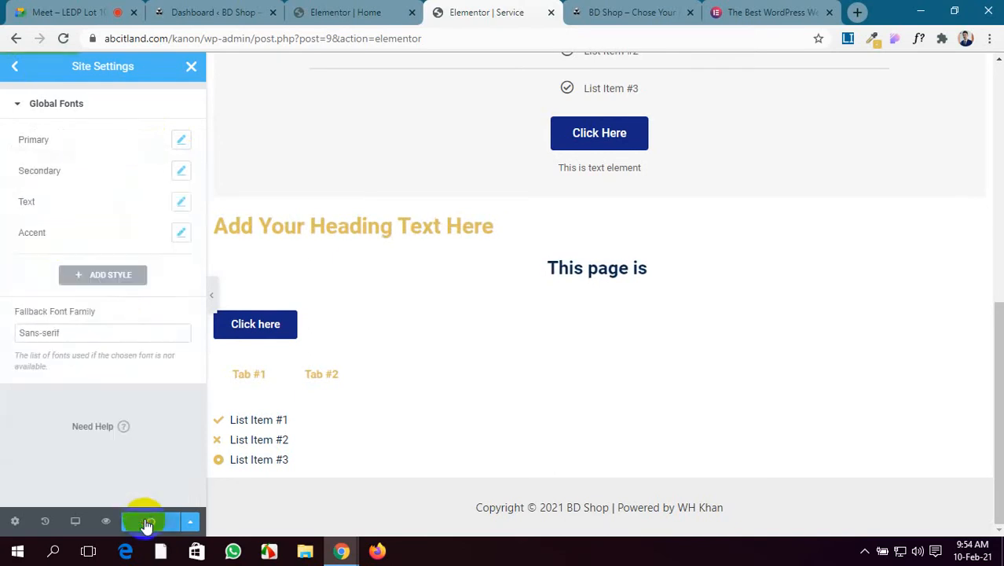
Reset the Primary and Secondary global fonts to their defaults and return to the site settings overview.
click(181, 140)
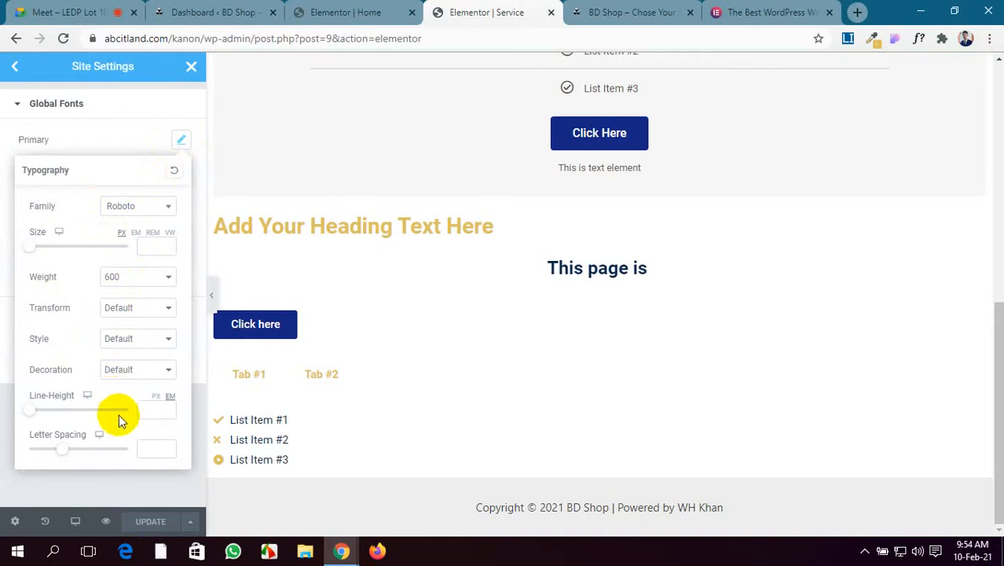
click(174, 170)
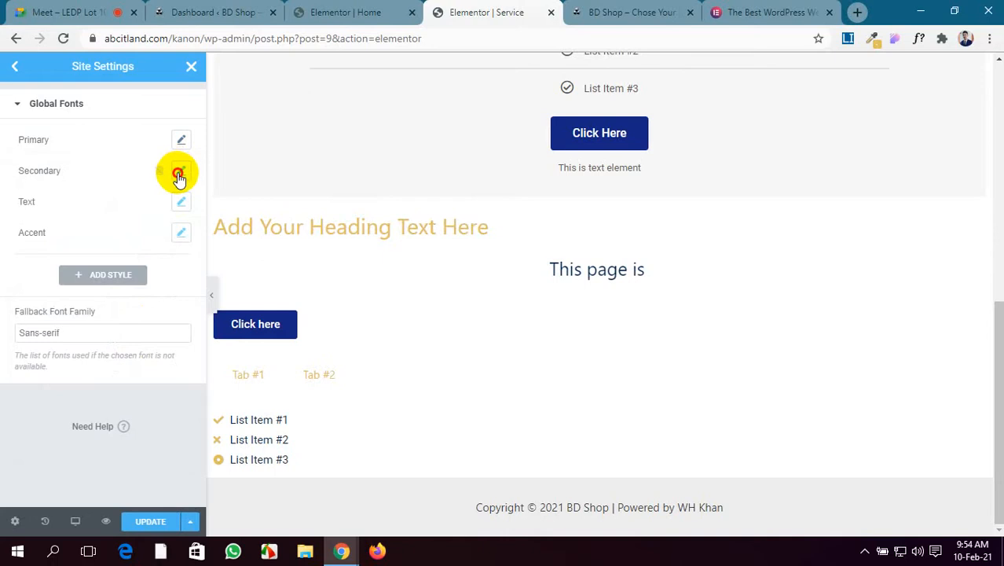
click(179, 171)
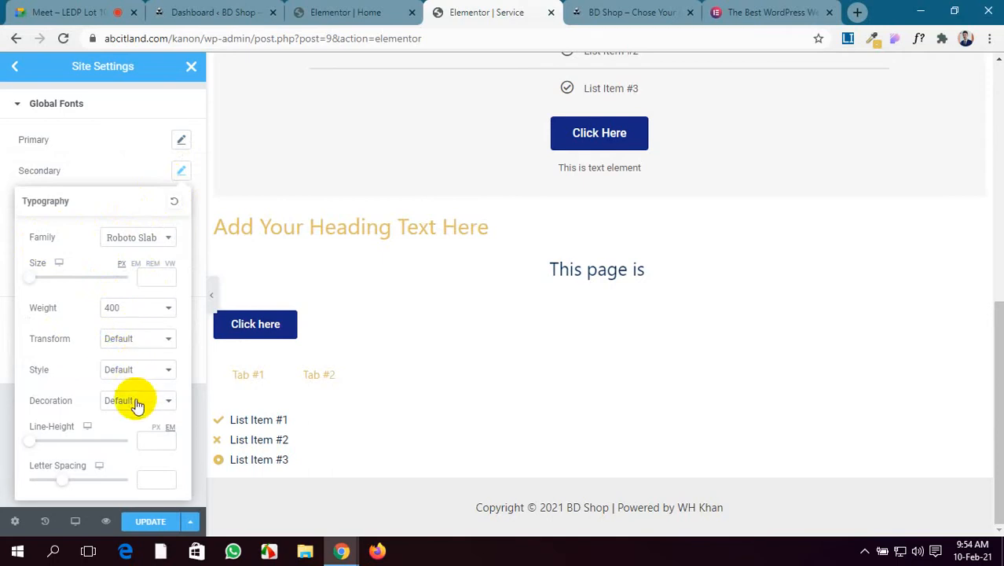
click(174, 201)
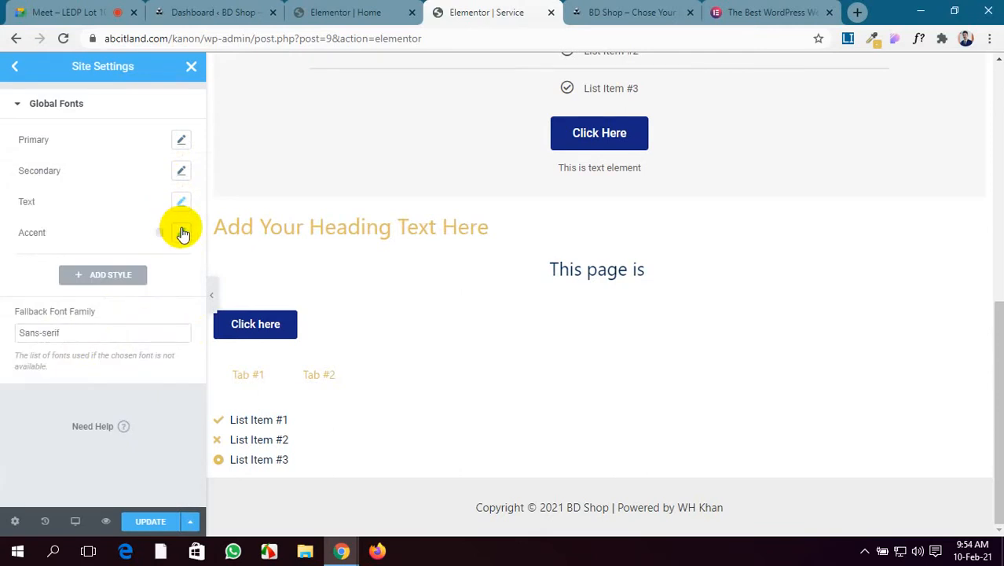
click(15, 66)
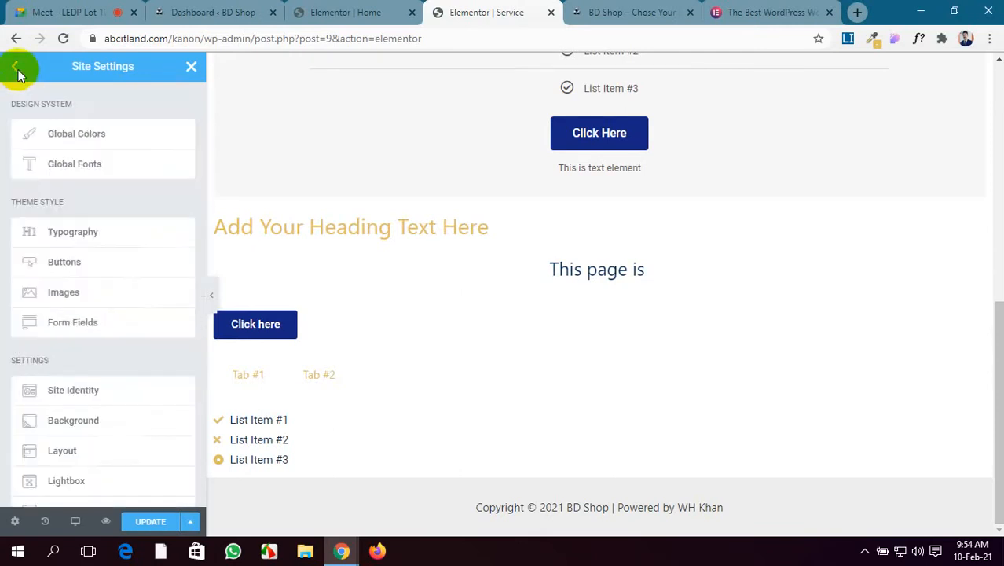
Try reds #901B1B and #995B5B as the theme style's body text color, and reset the color to default.
click(73, 235)
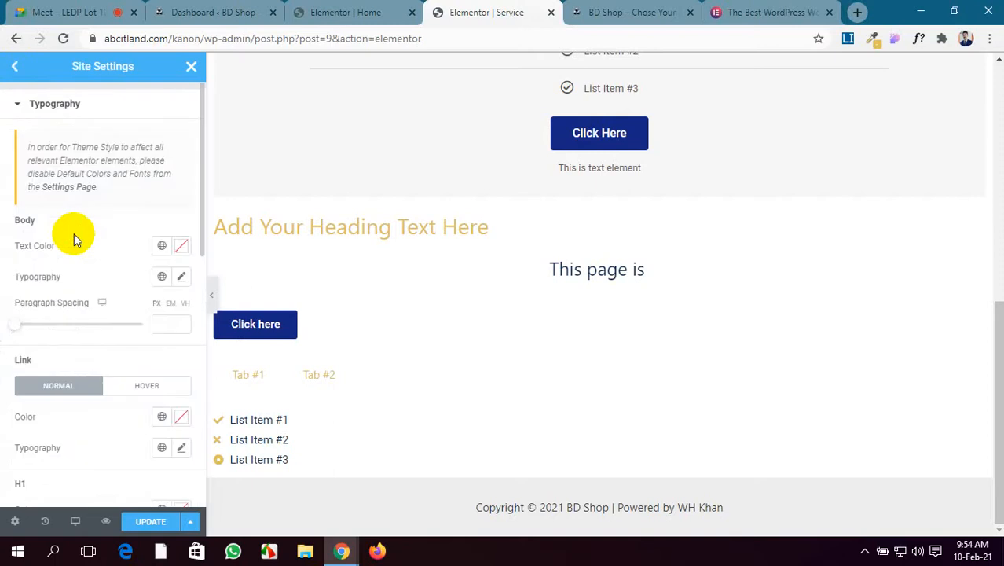
click(11, 69)
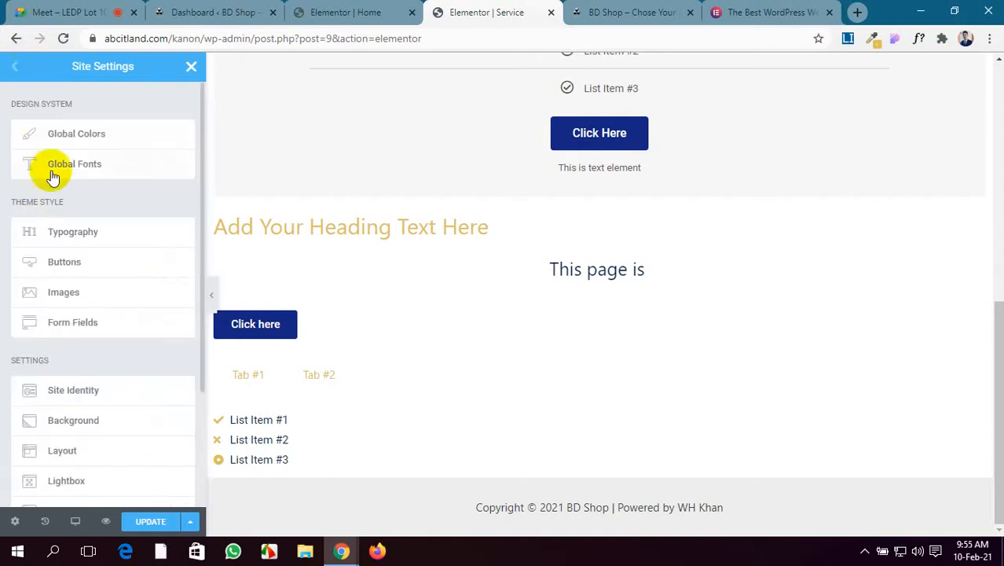
click(78, 241)
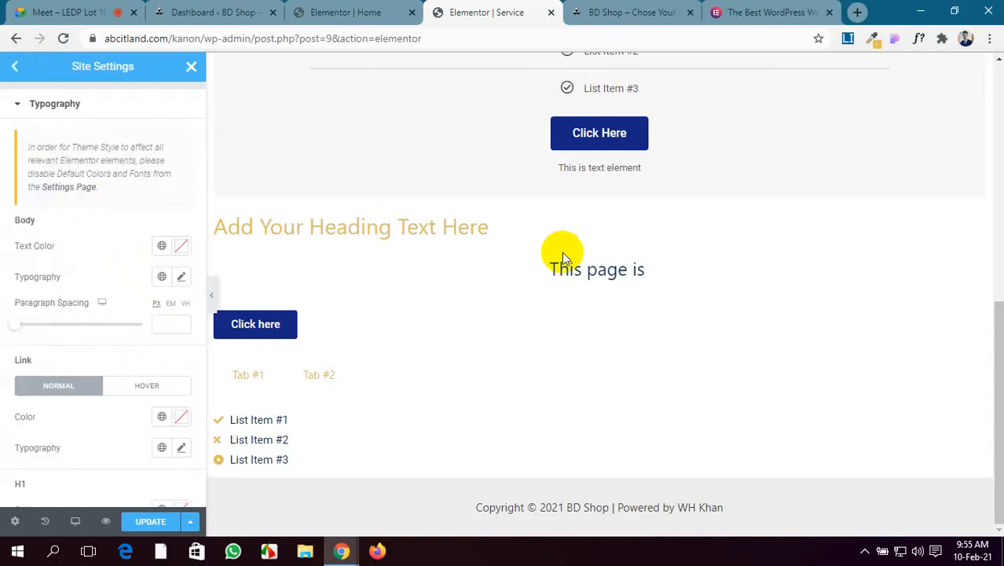
click(182, 259)
drag(168, 298, 242, 352)
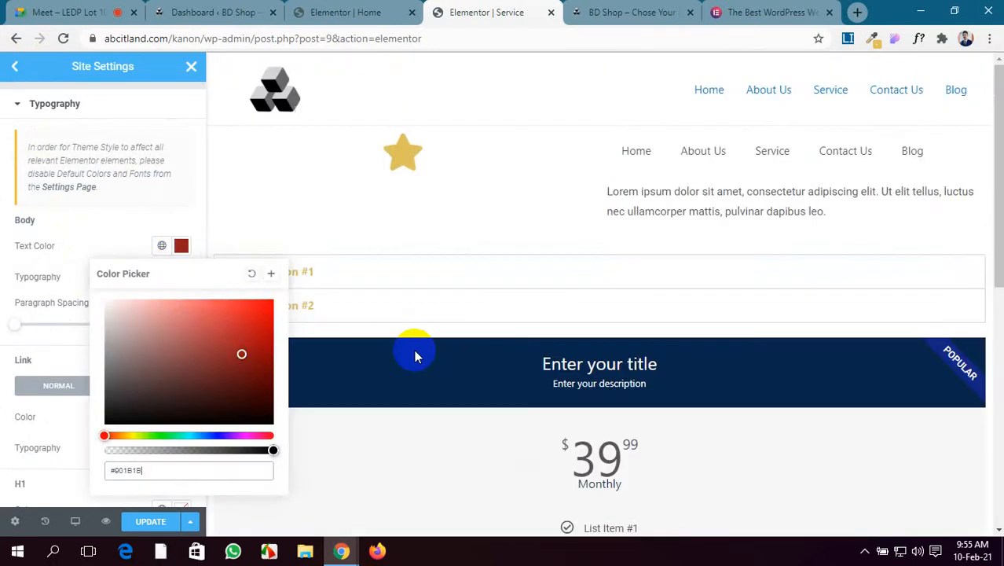
click(173, 347)
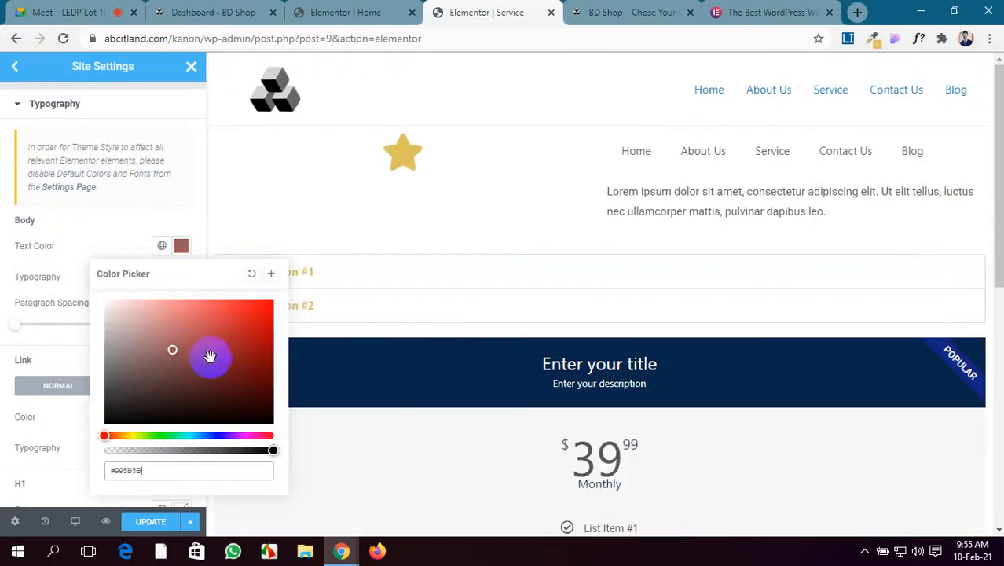
click(249, 275)
click(189, 201)
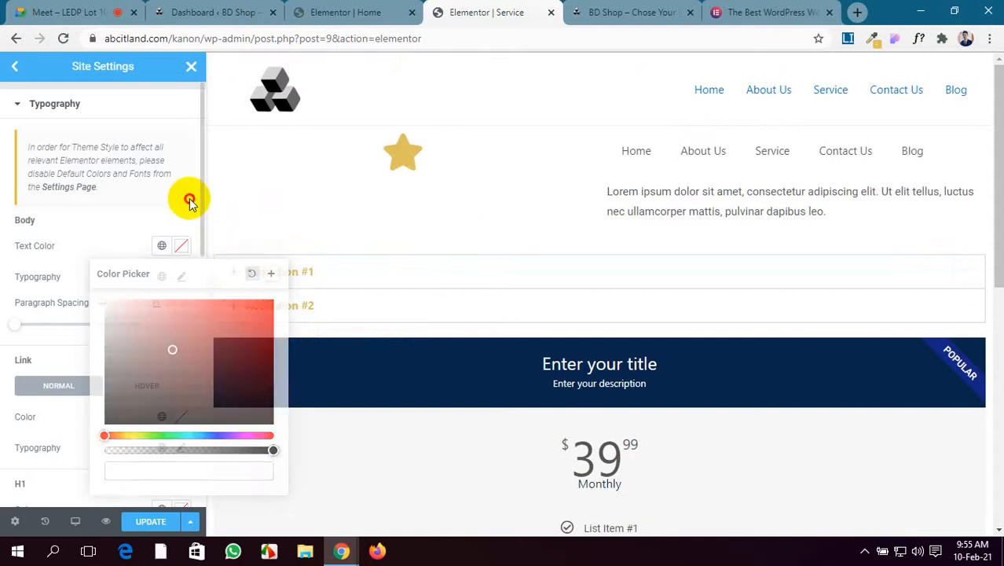
Examine the theme typography settings for normal and hover links and for headings H1 to H6.
scroll(101, 281, down, 1)
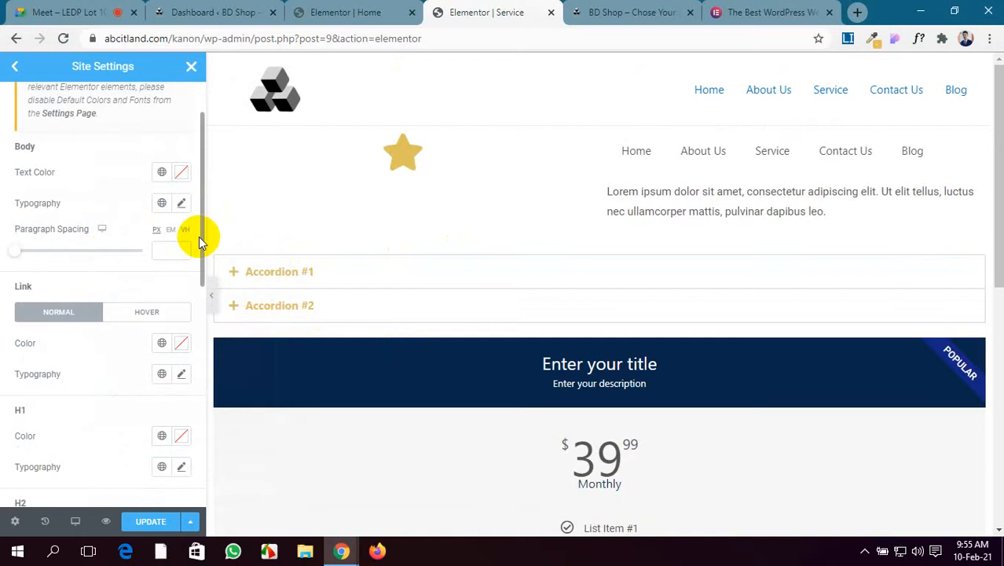
scroll(181, 259, down, 1)
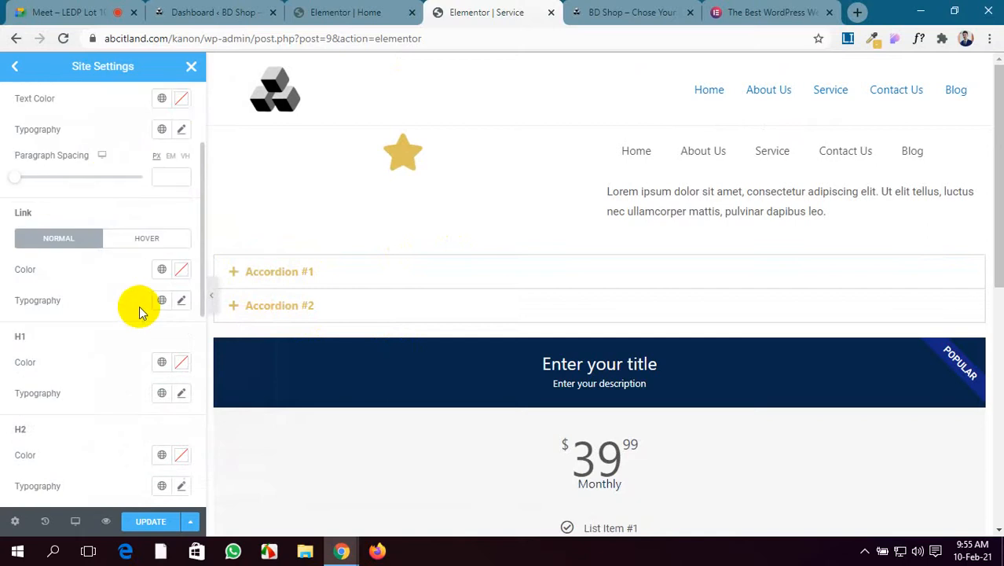
click(142, 239)
click(79, 238)
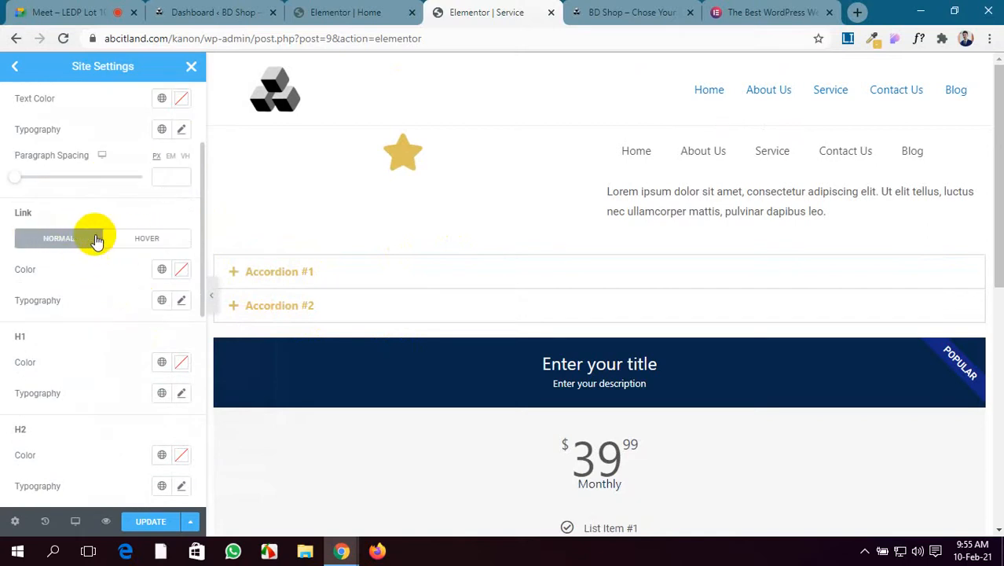
click(126, 238)
click(78, 237)
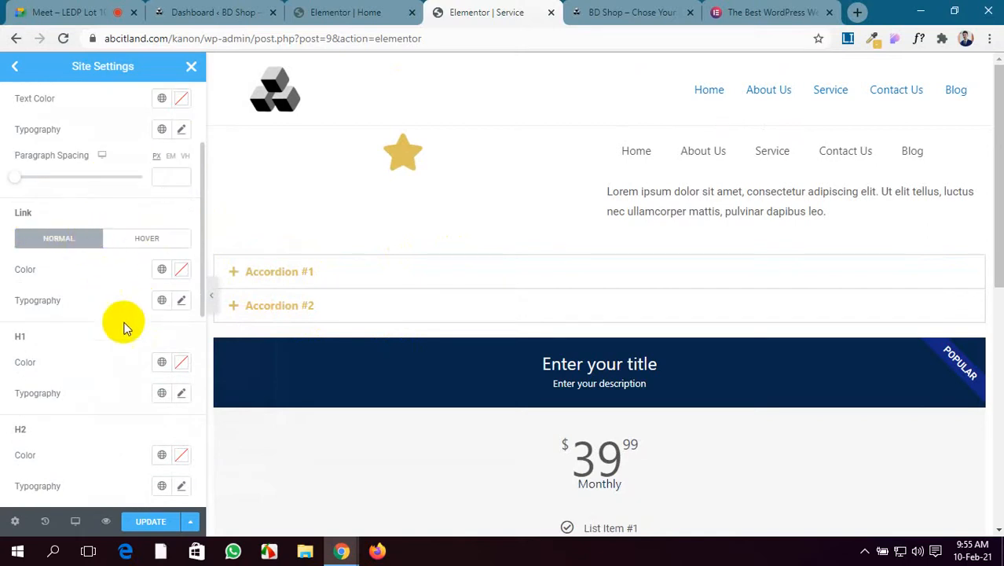
scroll(44, 284, down, 3)
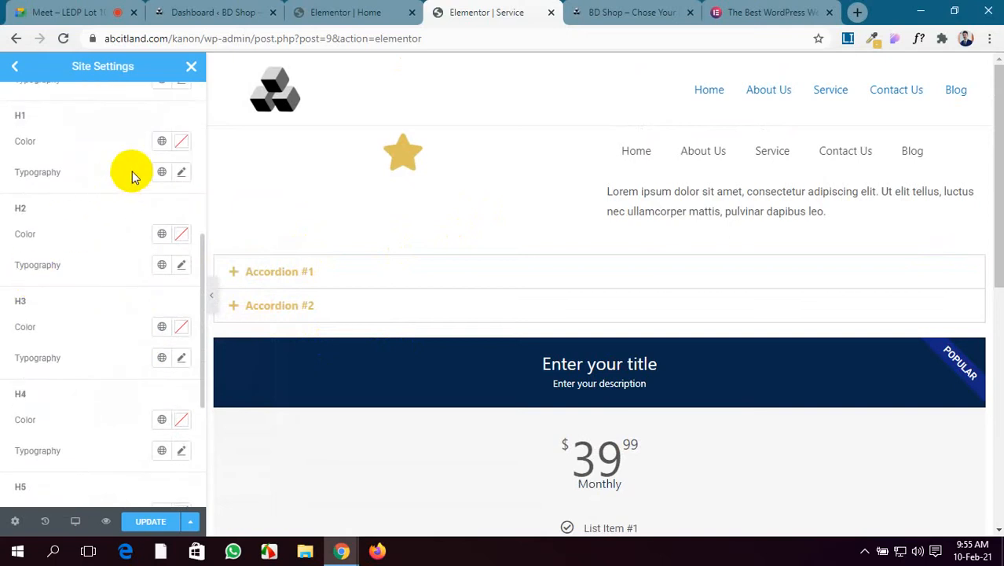
click(180, 173)
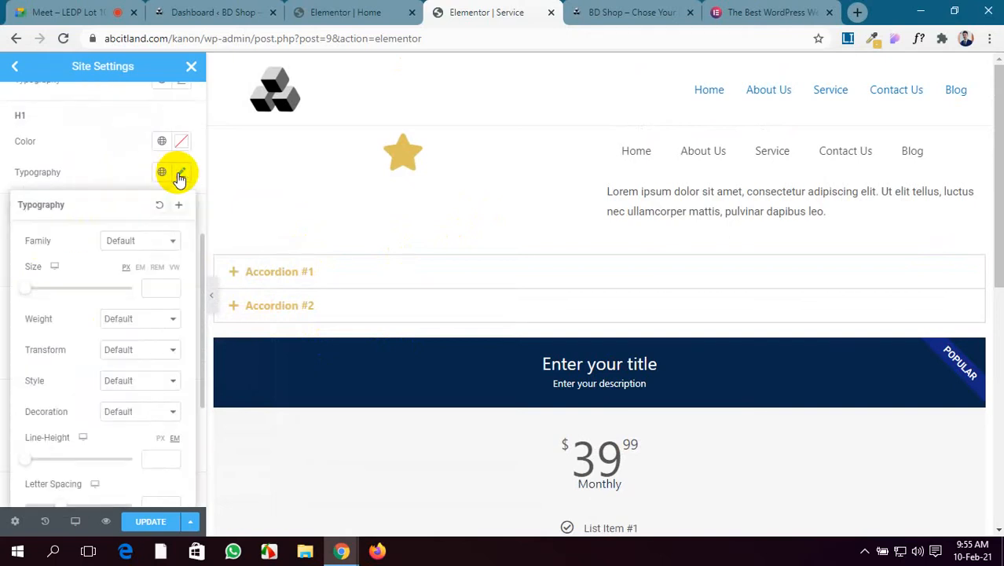
click(162, 207)
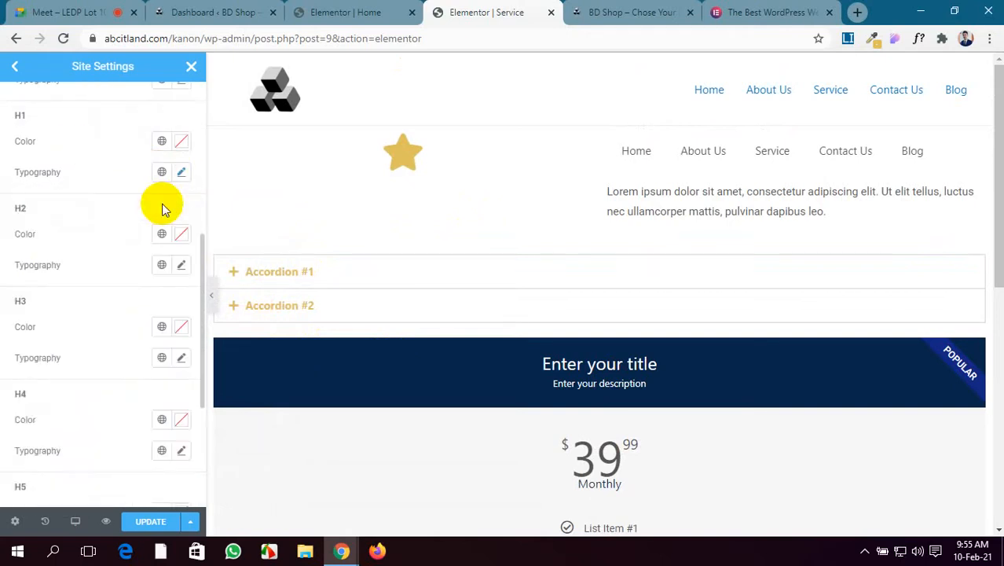
scroll(65, 165, down, 3)
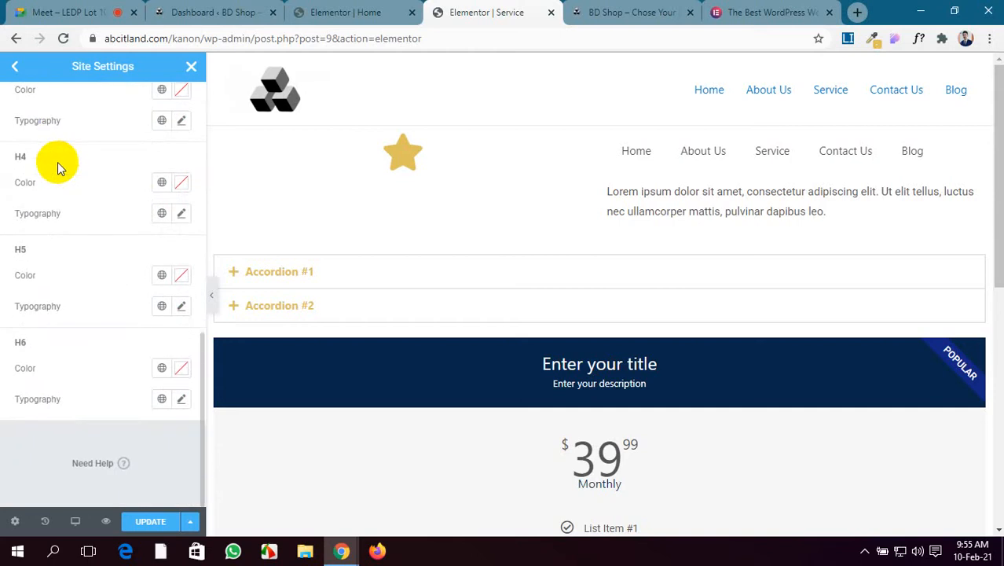
scroll(59, 167, up, 5)
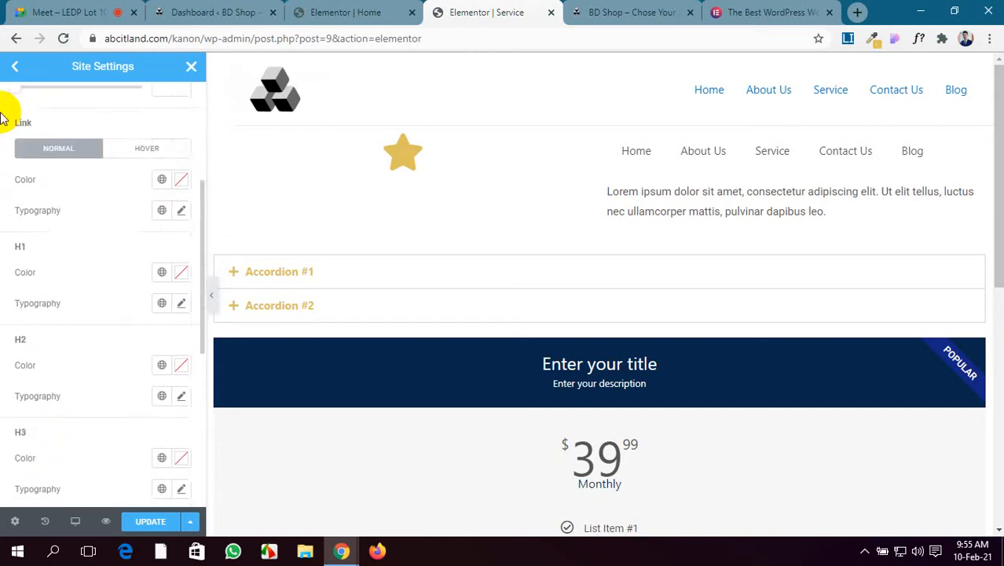
click(14, 69)
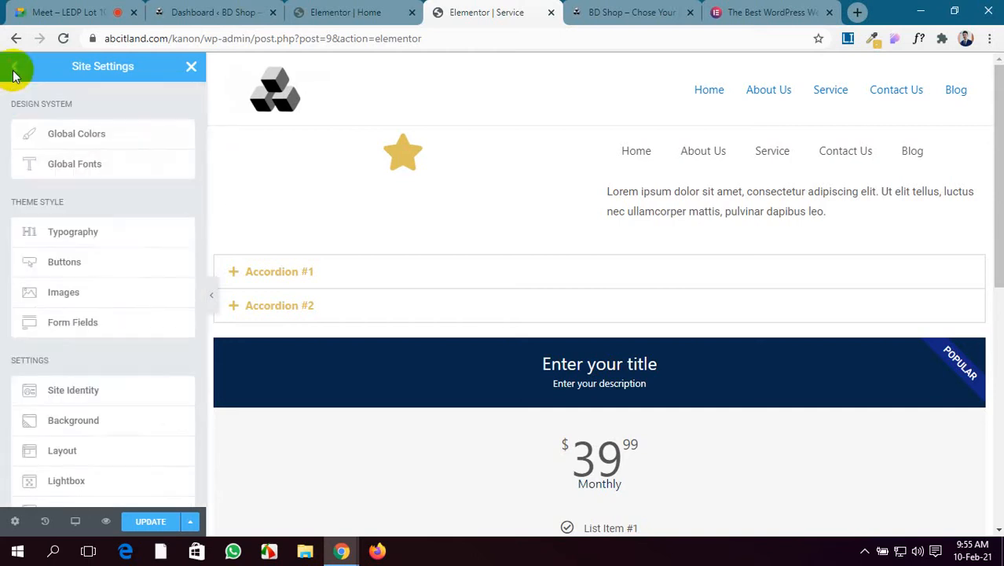
Try Tahoma as the font family in the theme style for buttons, and reset the button typography to default.
click(49, 265)
scroll(327, 265, down, 6)
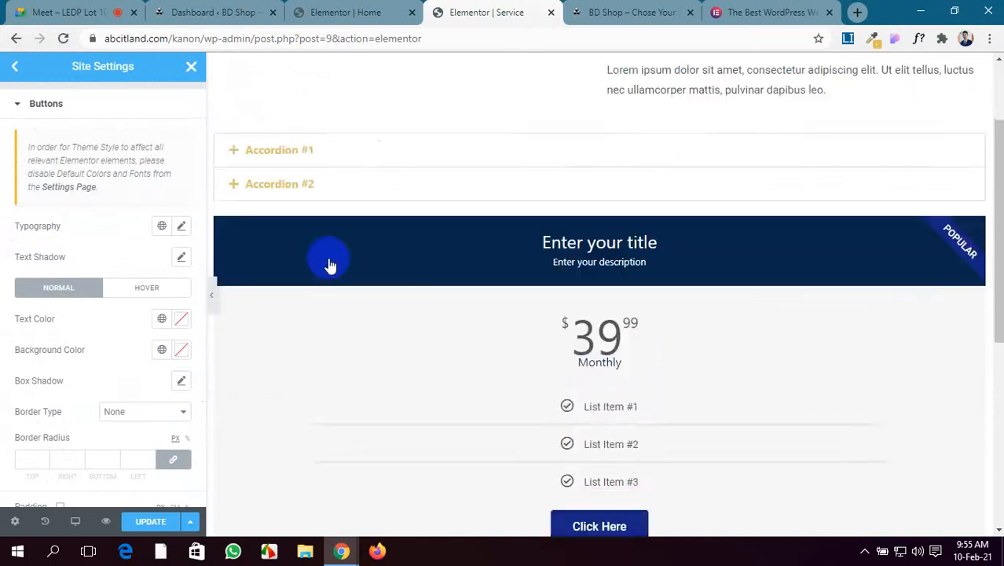
scroll(327, 264, up, 3)
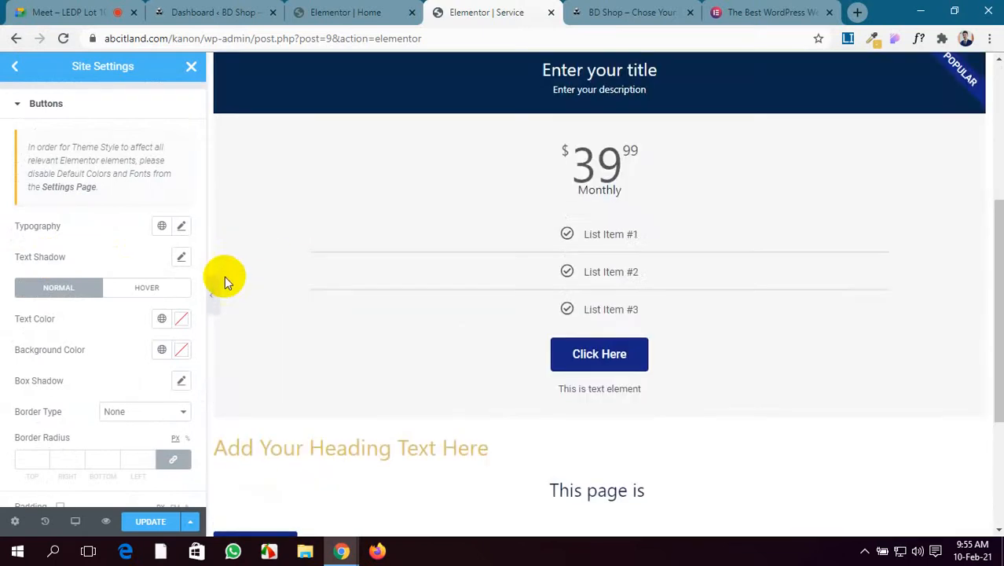
click(181, 230)
click(158, 298)
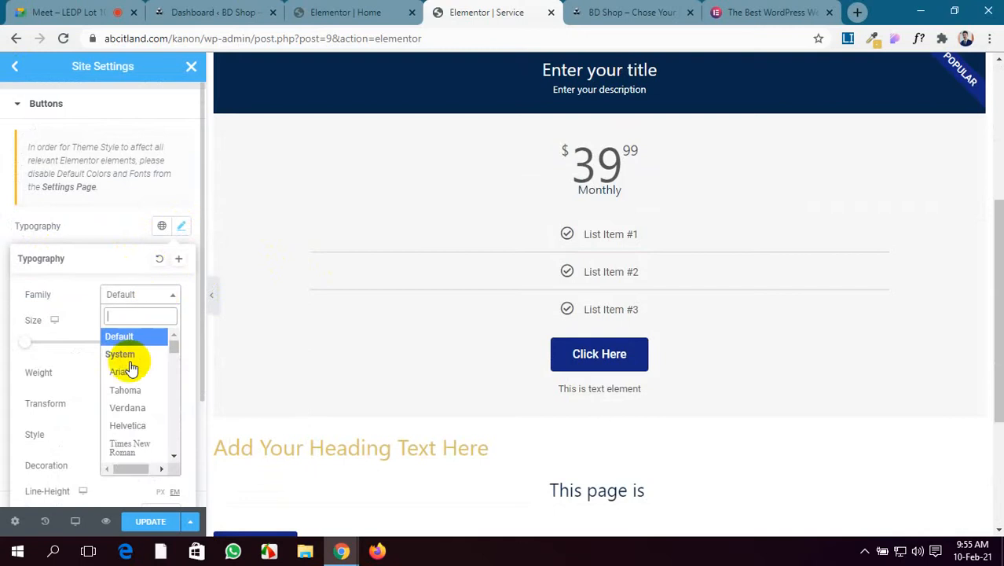
click(126, 390)
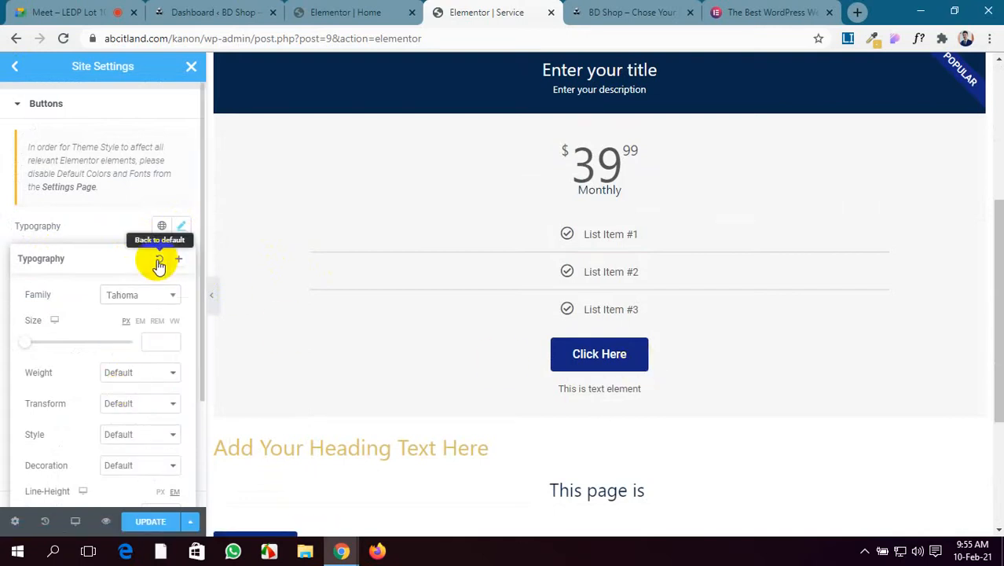
click(159, 261)
Leave the button styles and open the theme style settings for form fields.
click(16, 69)
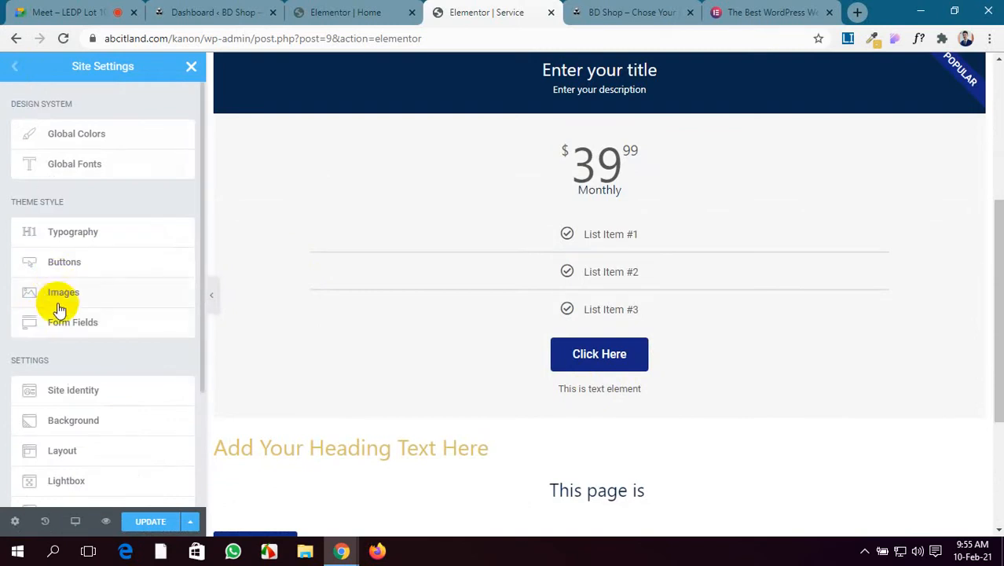
scroll(102, 321, down, 2)
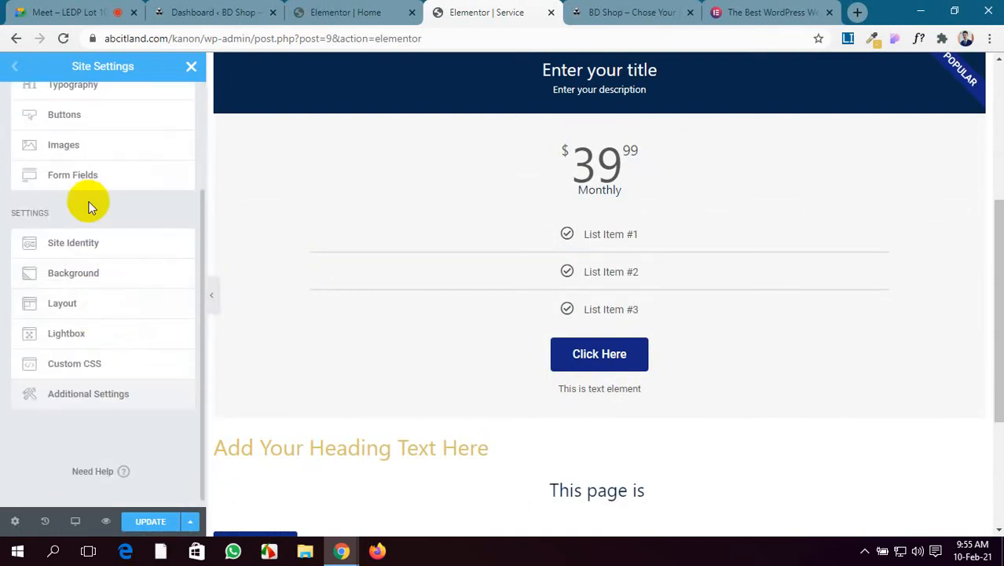
click(91, 176)
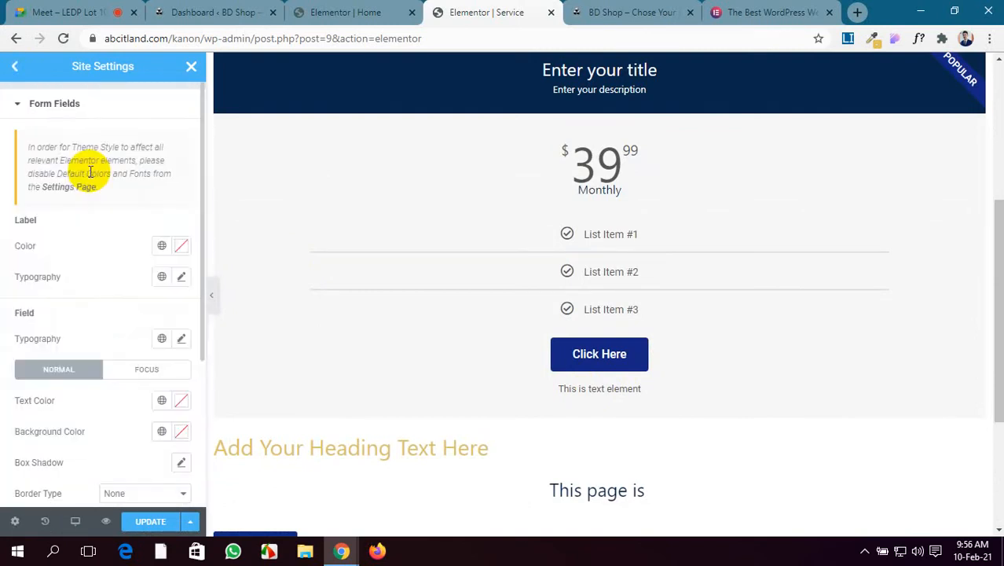
Leave the form field styles and examine the Site Identity settings for name, description, logo and favicon.
scroll(572, 377, down, 3)
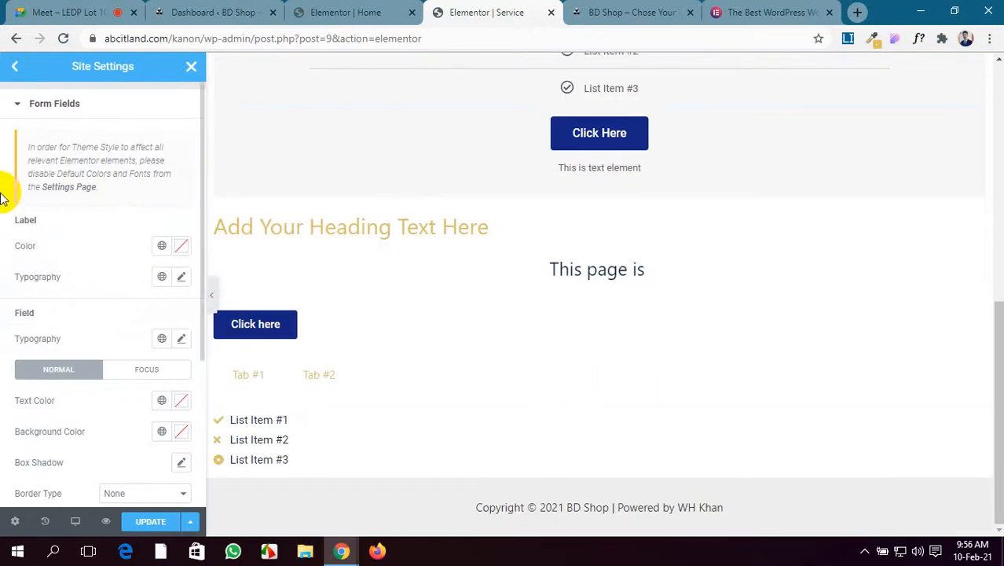
click(14, 67)
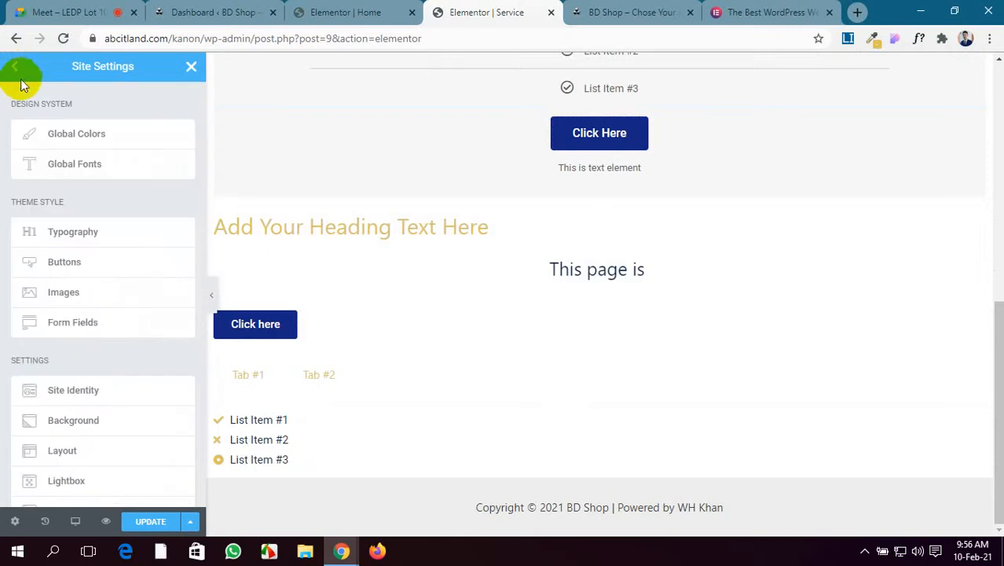
scroll(79, 358, down, 1)
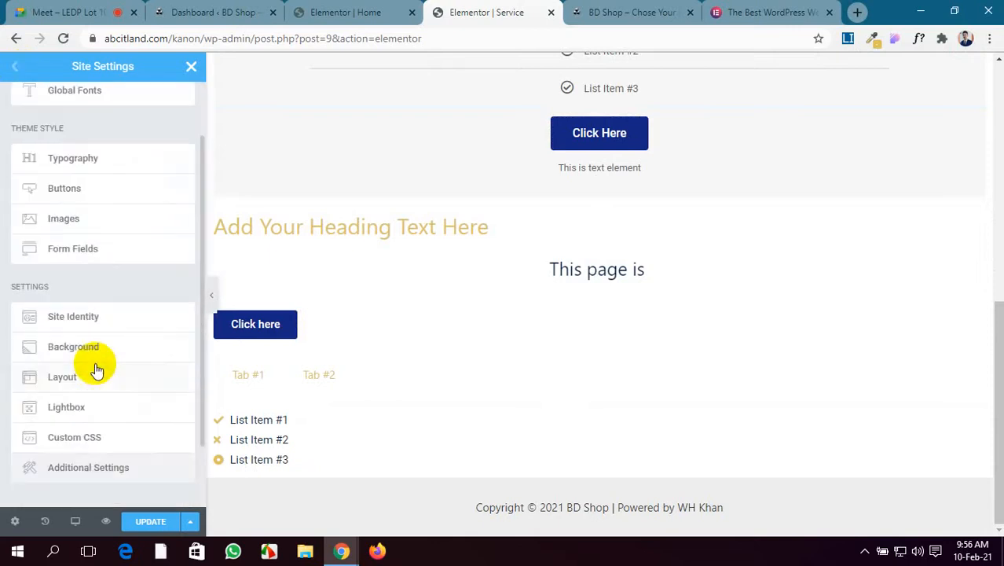
click(75, 317)
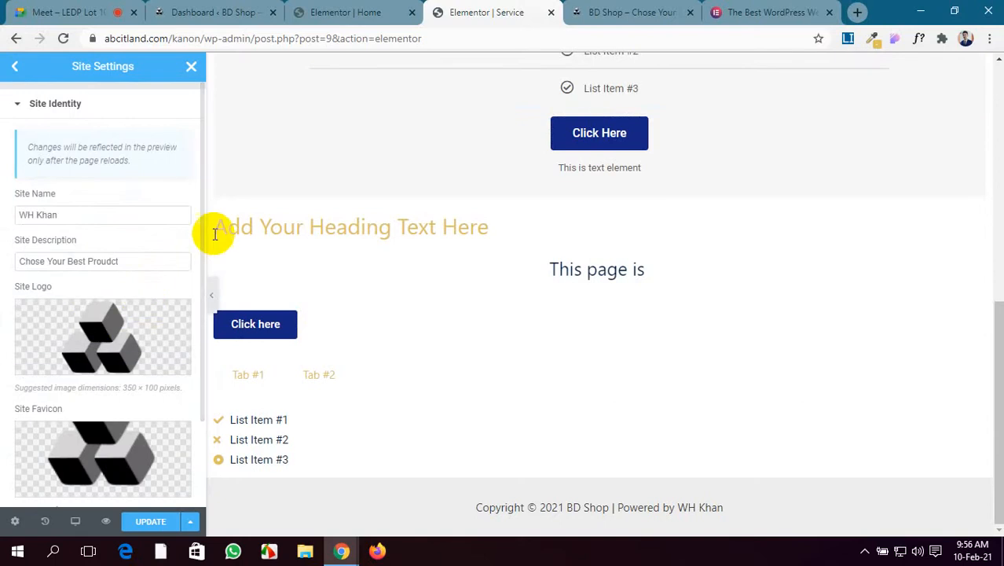
scroll(331, 196, up, 10)
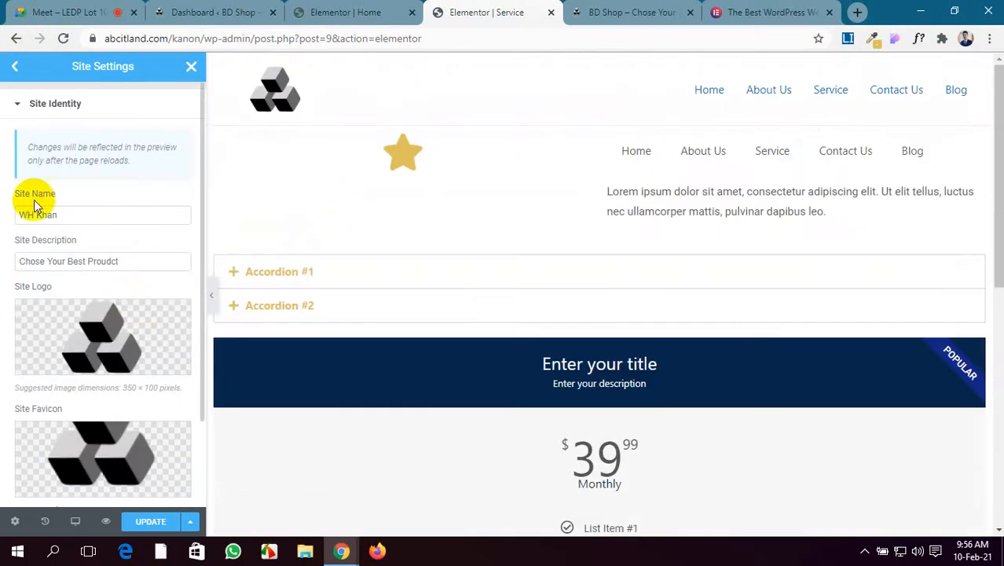
scroll(101, 250, down, 1)
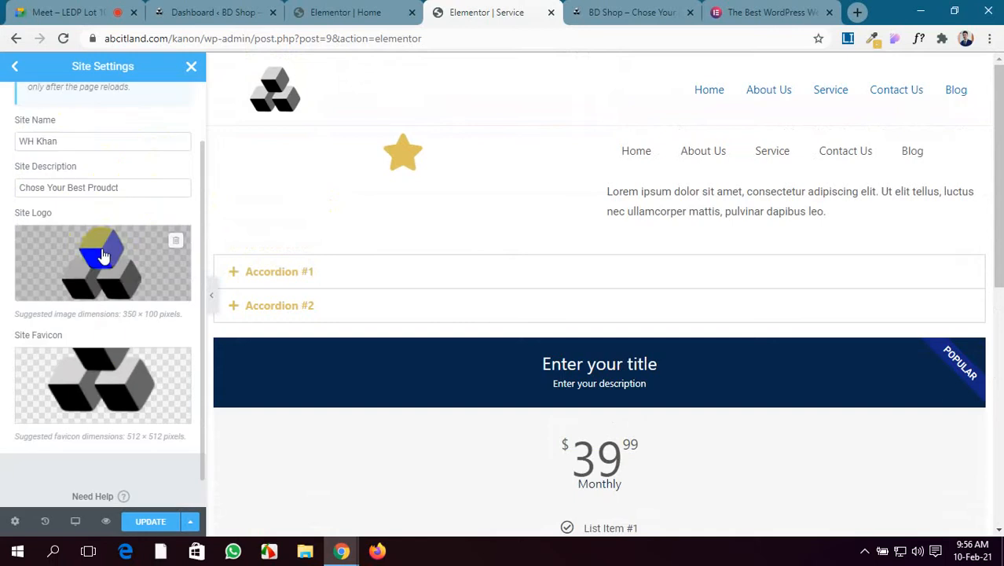
scroll(94, 239, down, 1)
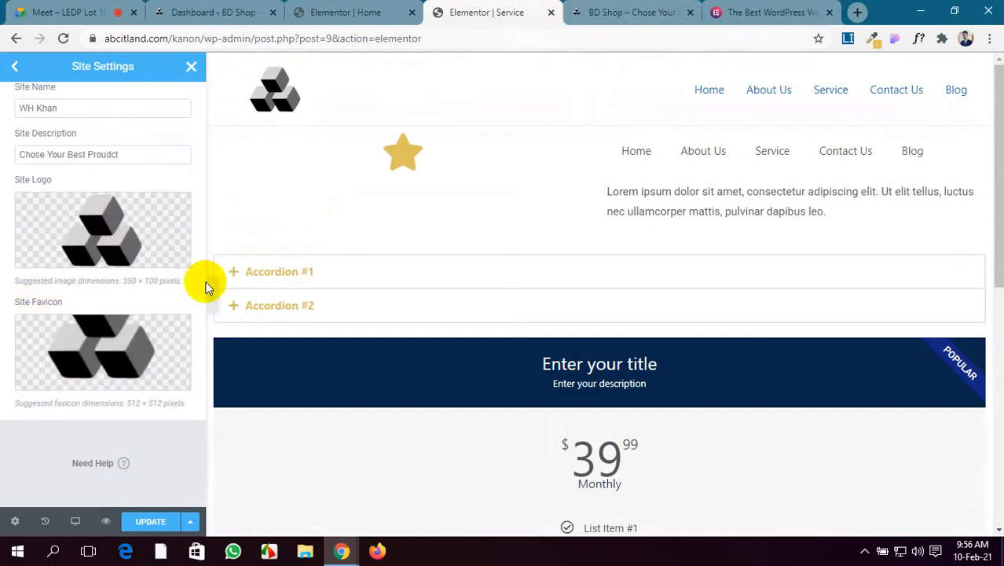
scroll(113, 424, up, 2)
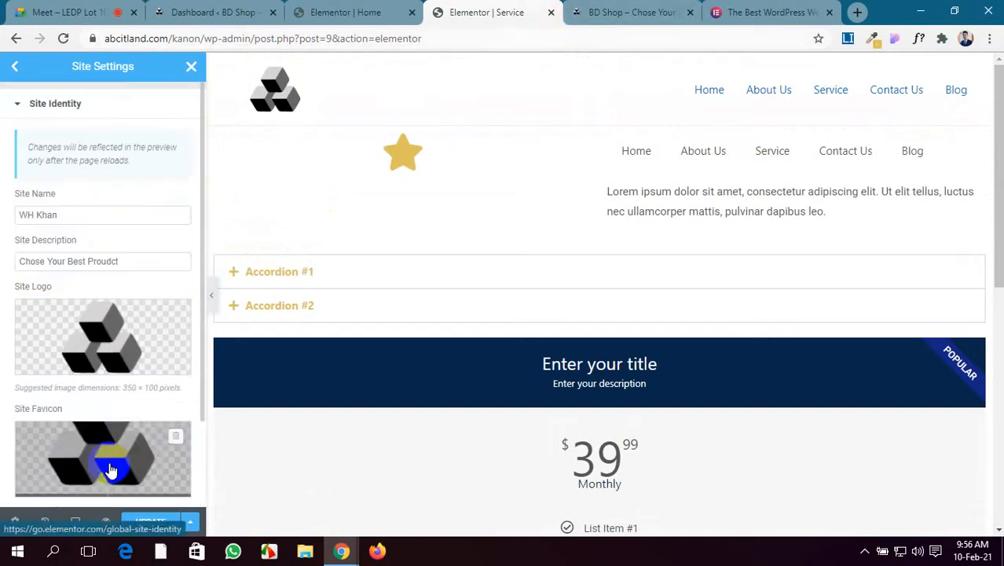
click(16, 67)
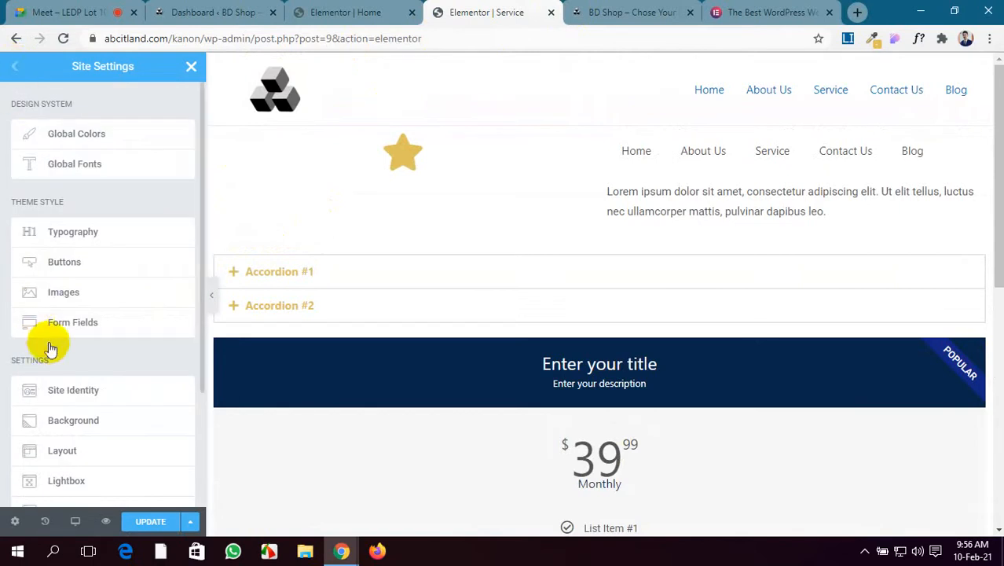
Set the site background type to gradient with a red first color.
scroll(50, 341, down, 2)
click(106, 353)
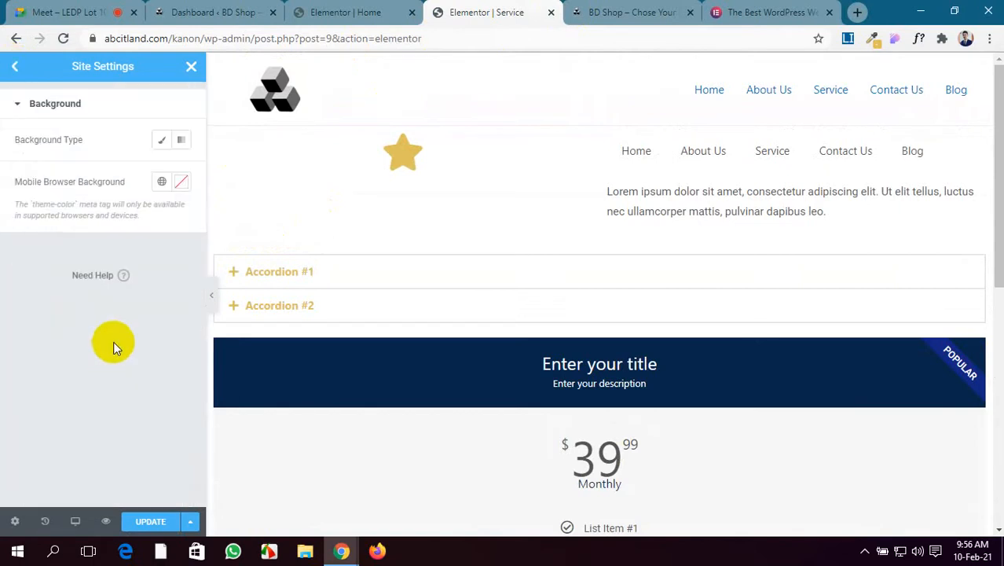
click(181, 140)
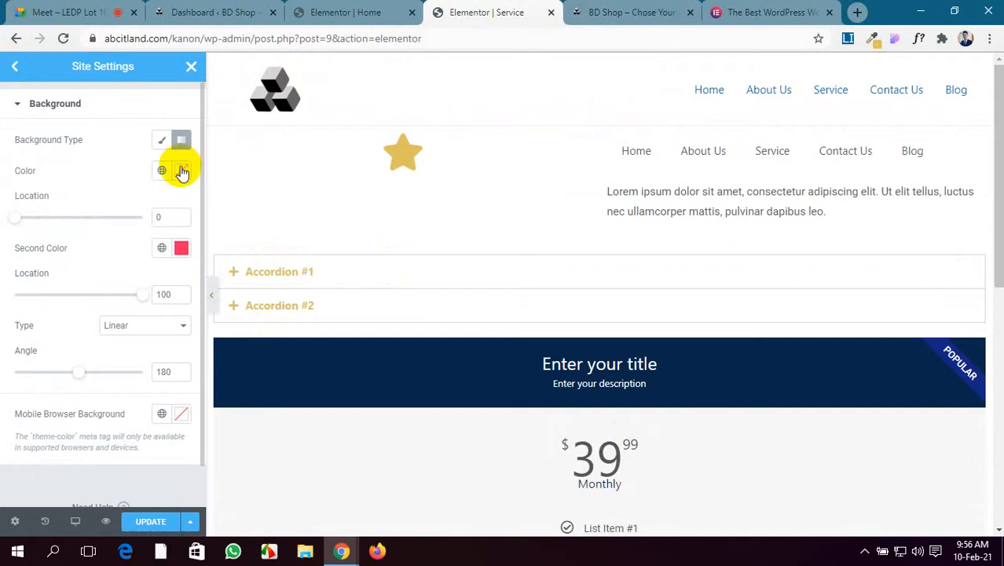
click(181, 170)
click(152, 247)
drag(164, 265, 218, 255)
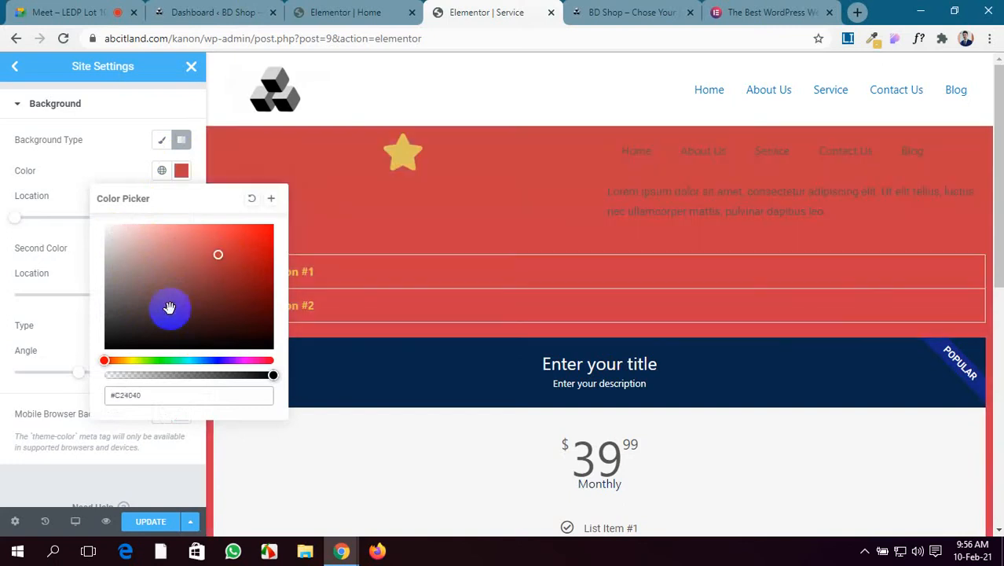
Try the blue-violet #5630CC as the second color of the site background gradient.
click(4, 259)
click(183, 249)
drag(157, 401, 233, 327)
click(223, 438)
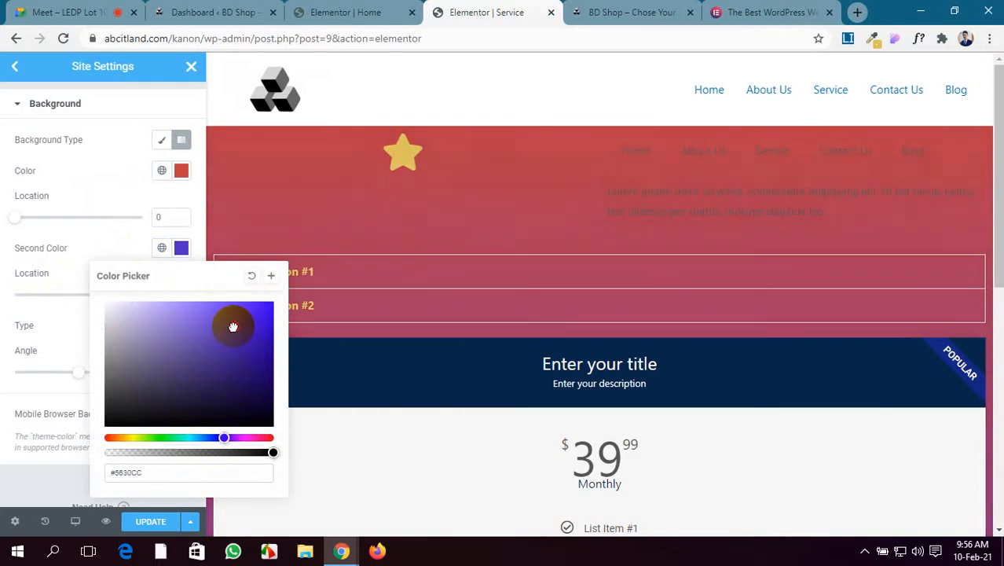
Clear both the first and second colors of the site background gradient.
click(251, 275)
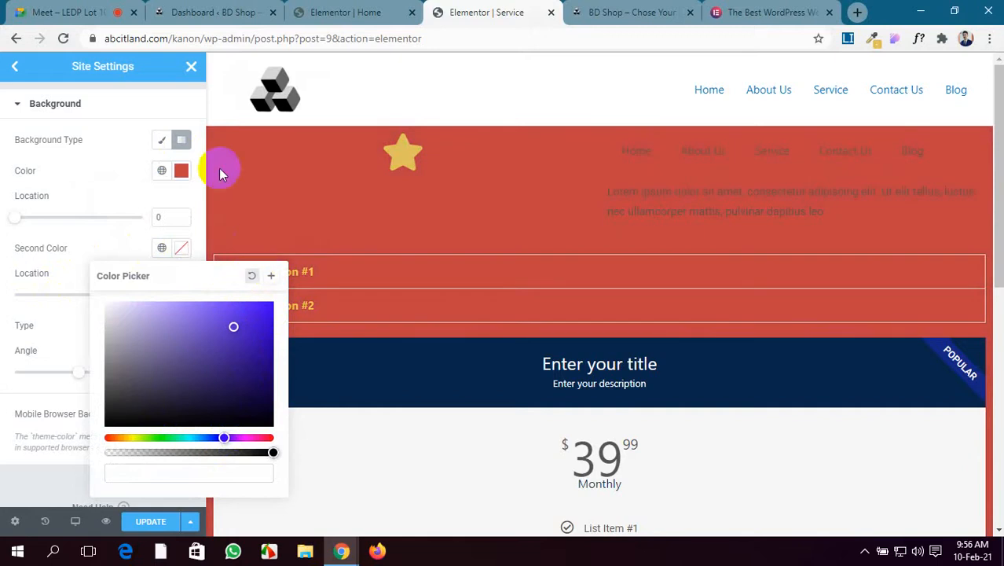
click(179, 170)
click(251, 198)
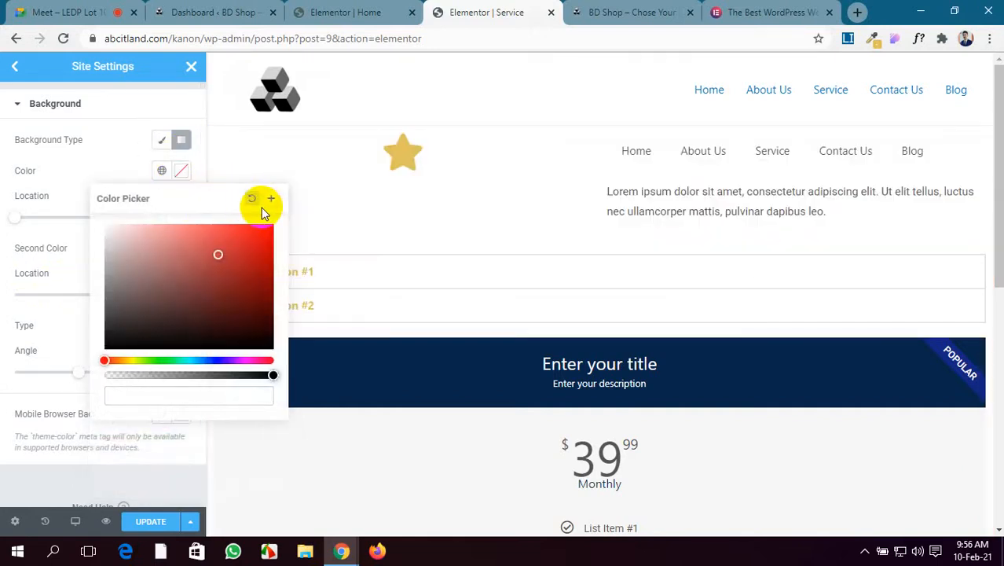
click(9, 225)
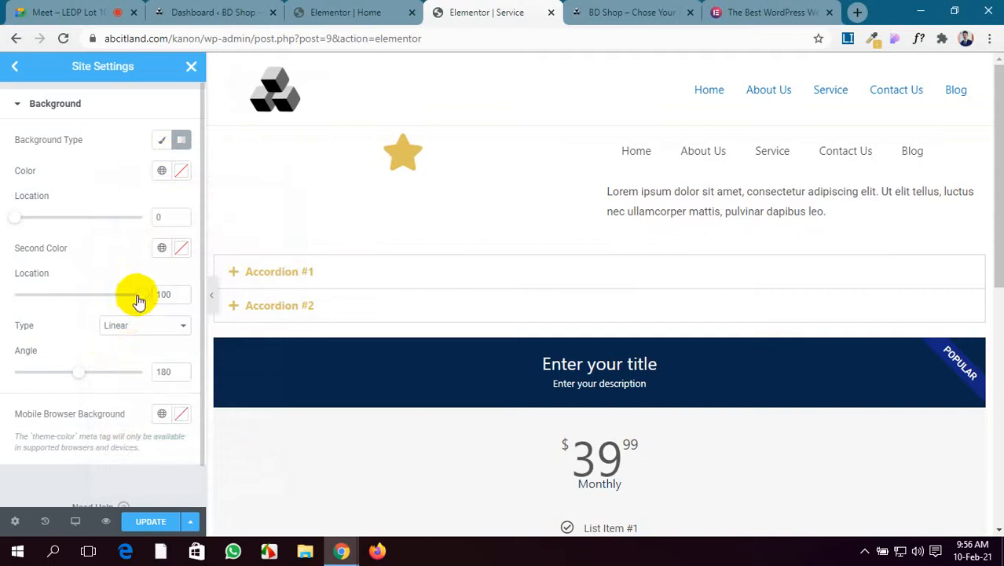
scroll(138, 294, down, 1)
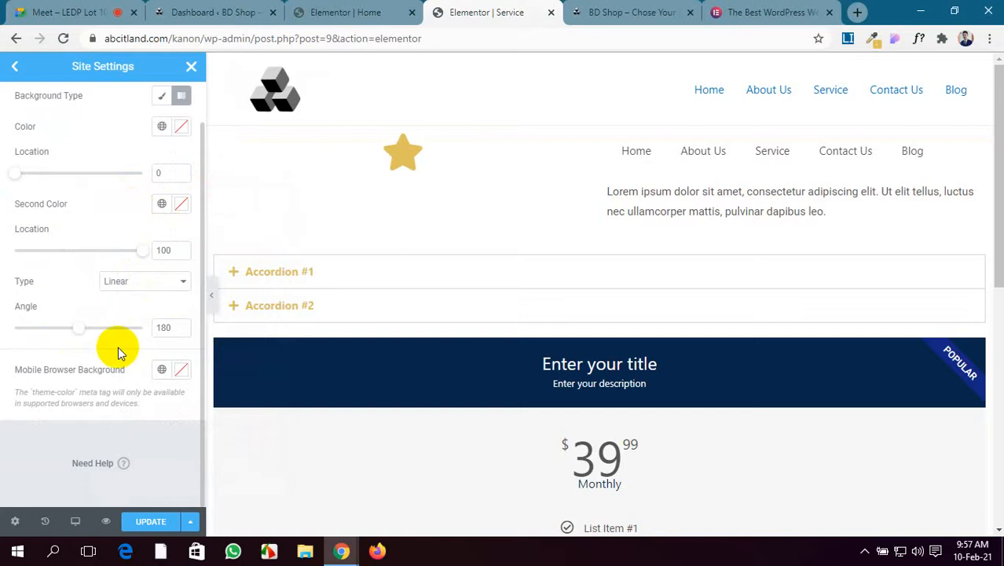
scroll(117, 354, up, 1)
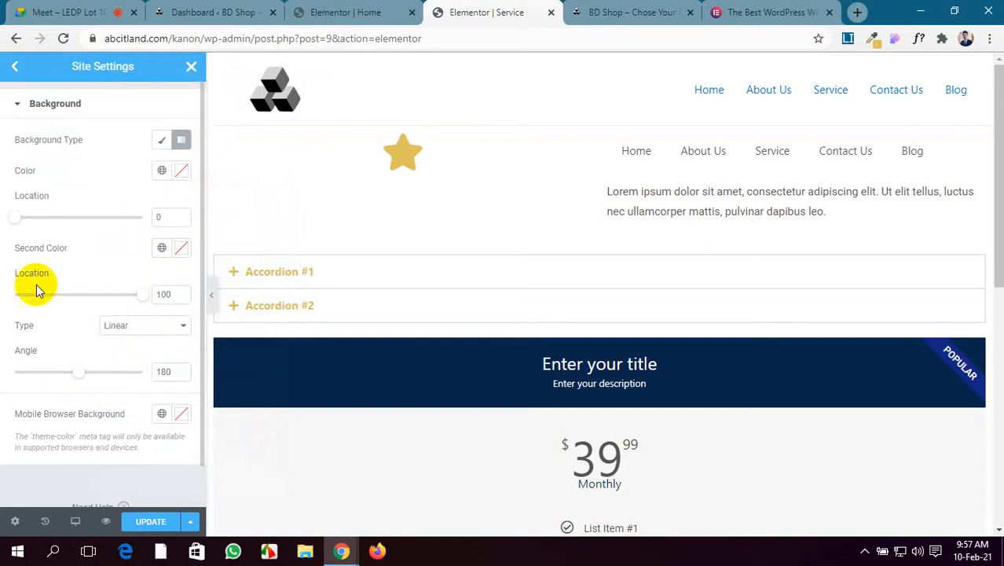
In the site's layout settings, set the content width to 880 px and the widgets space to 24 px.
click(18, 68)
scroll(67, 271, down, 2)
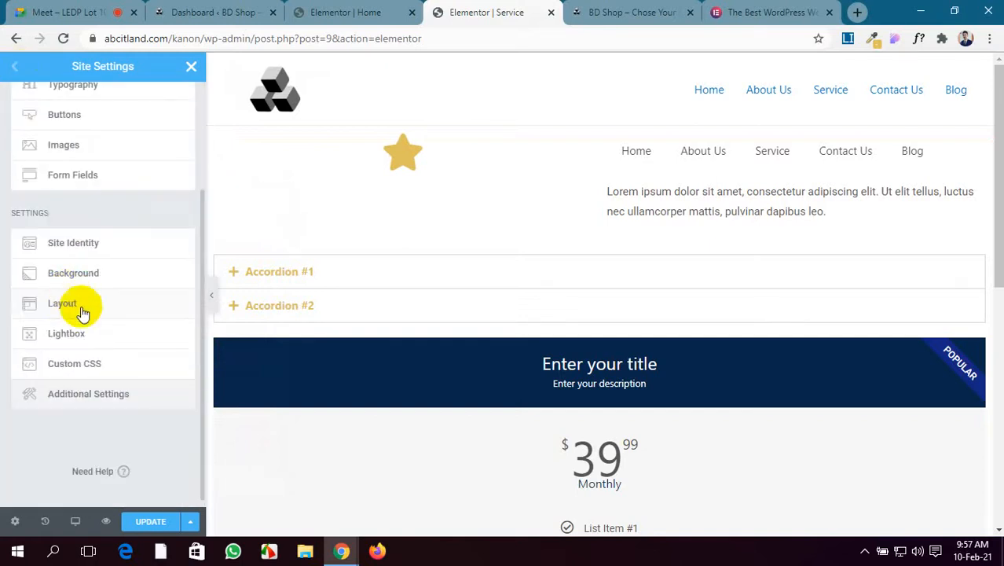
click(91, 304)
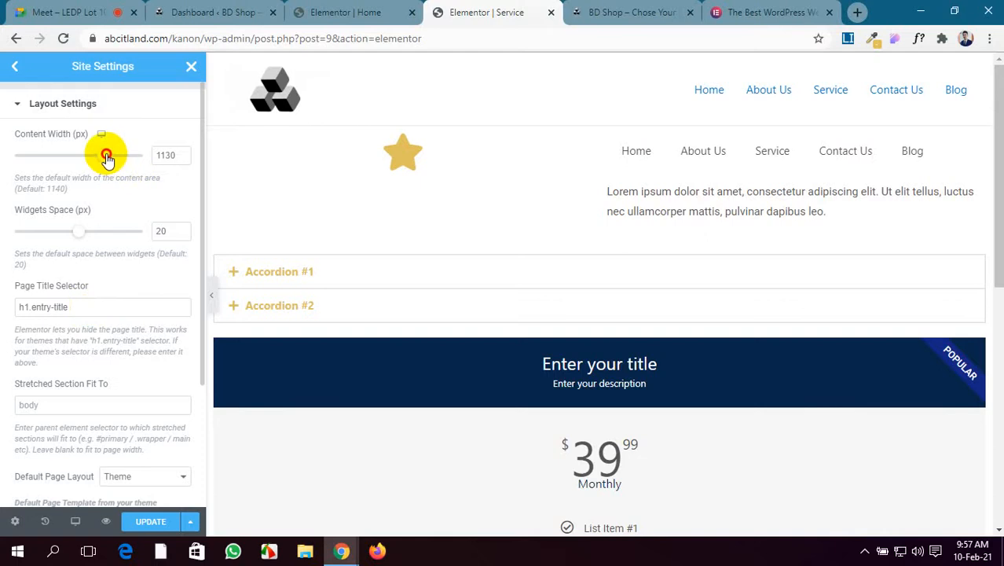
drag(107, 157, 81, 173)
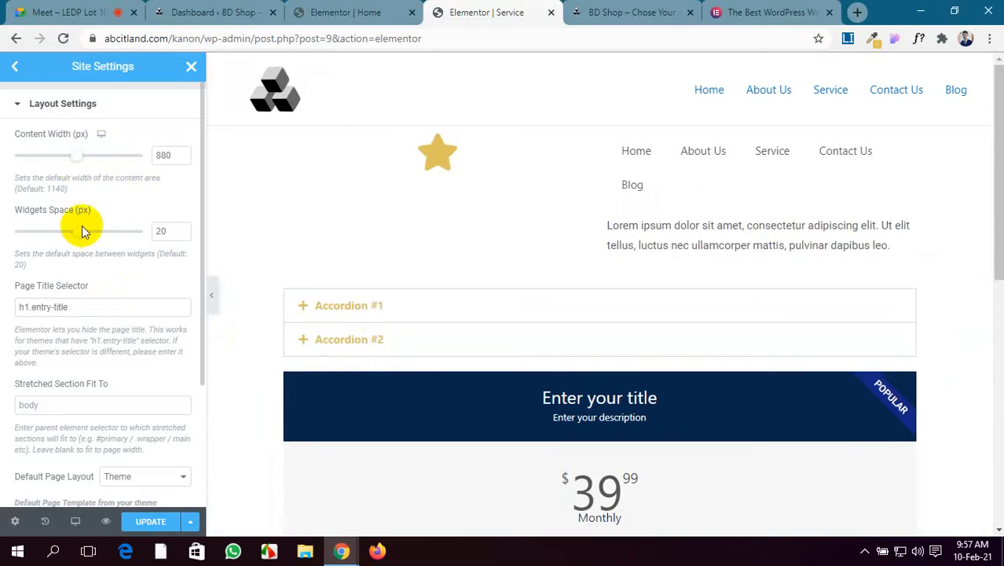
drag(80, 232, 94, 232)
Review the page title selector, stretched section and default page layout settings, and open the mobile and tablet breakpoints.
scroll(94, 252, down, 1)
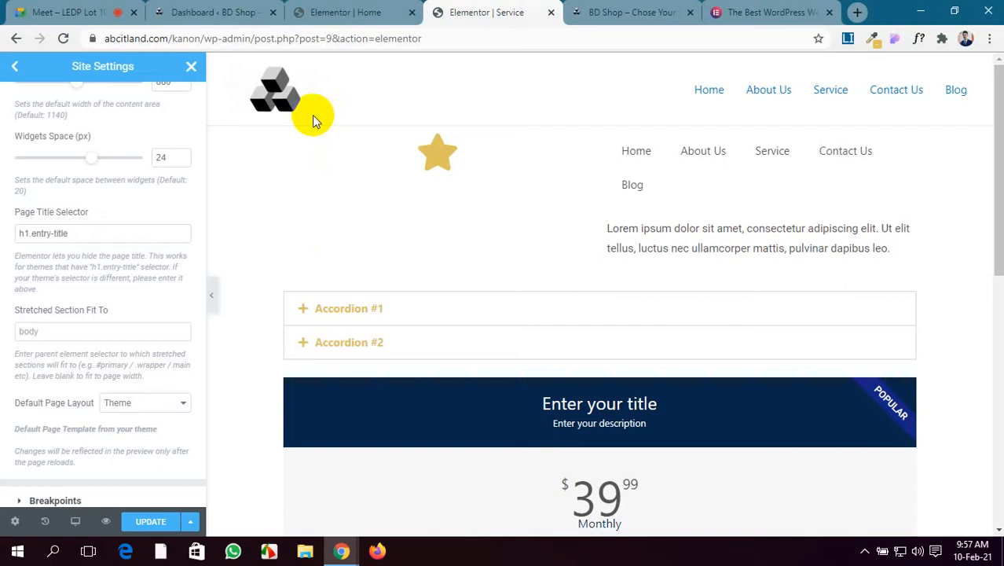
drag(245, 127, 357, 155)
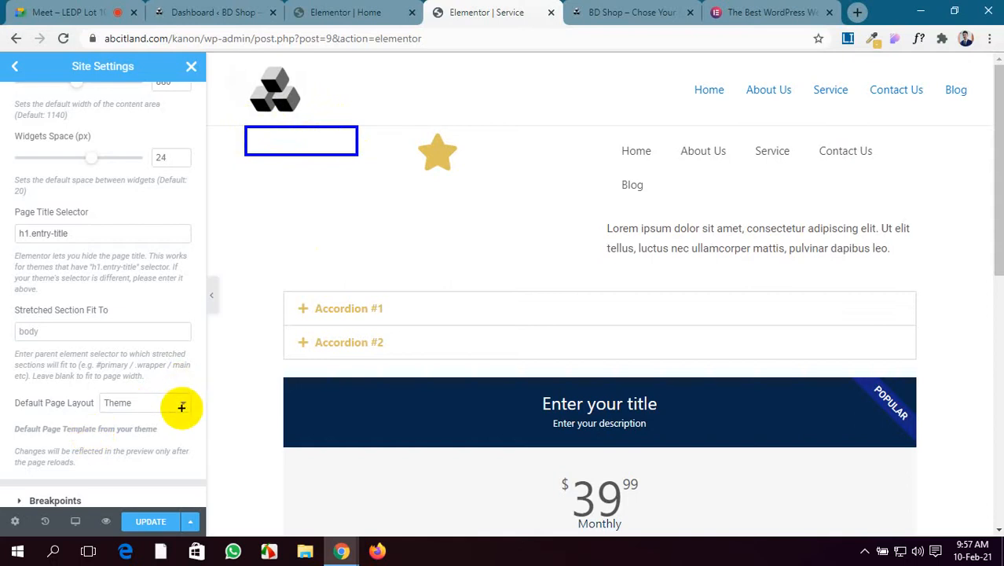
scroll(182, 407, down, 3)
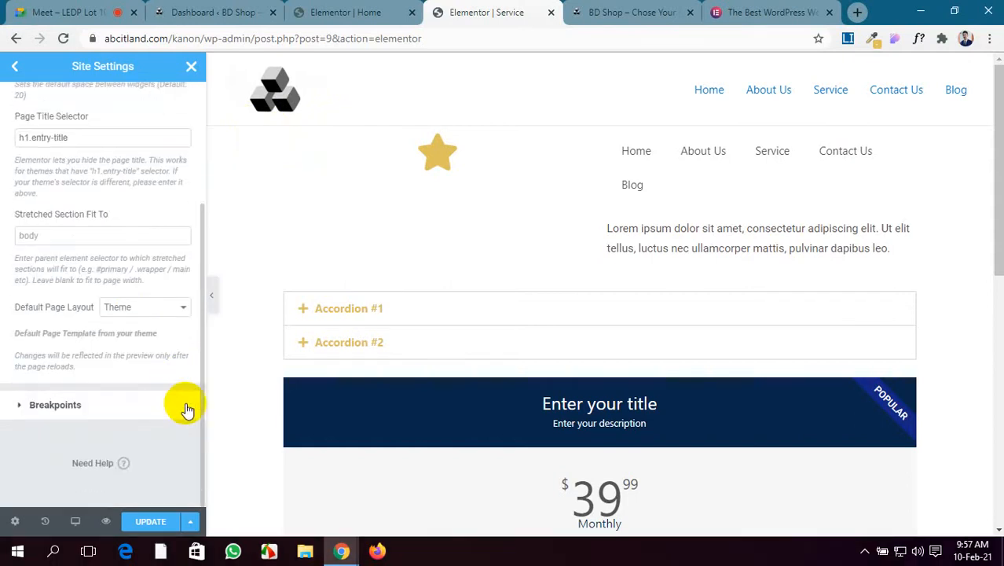
click(174, 406)
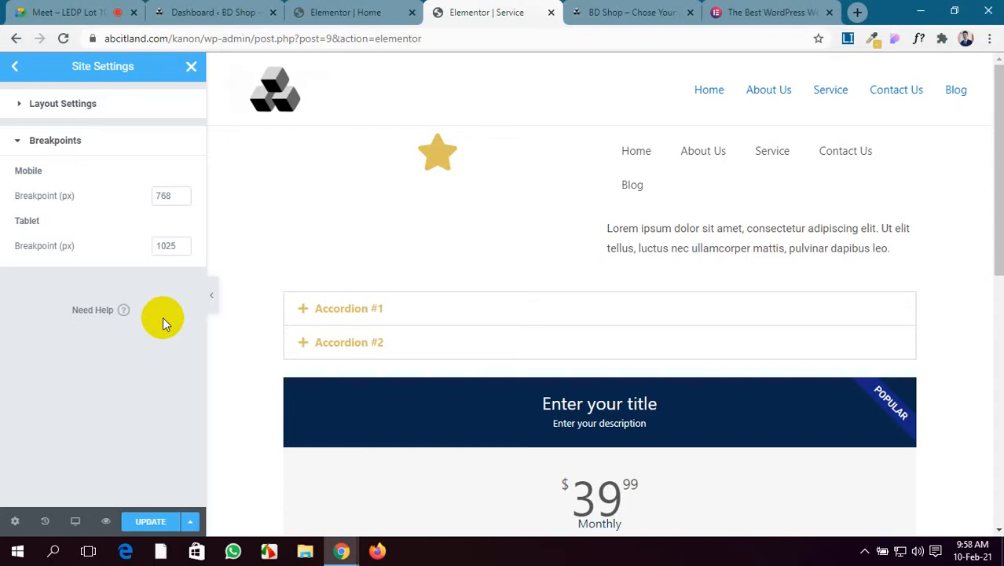
Demonstrate responsive breakpoints by resizing the browser window on the elementor.com design page, restore full size and return to the Service page editor.
click(755, 12)
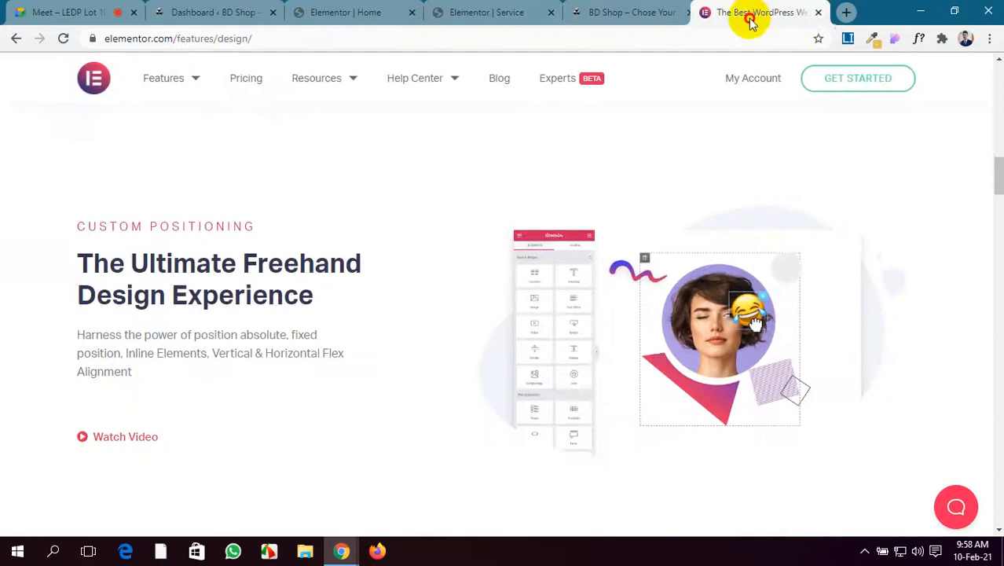
drag(898, 8, 666, 47)
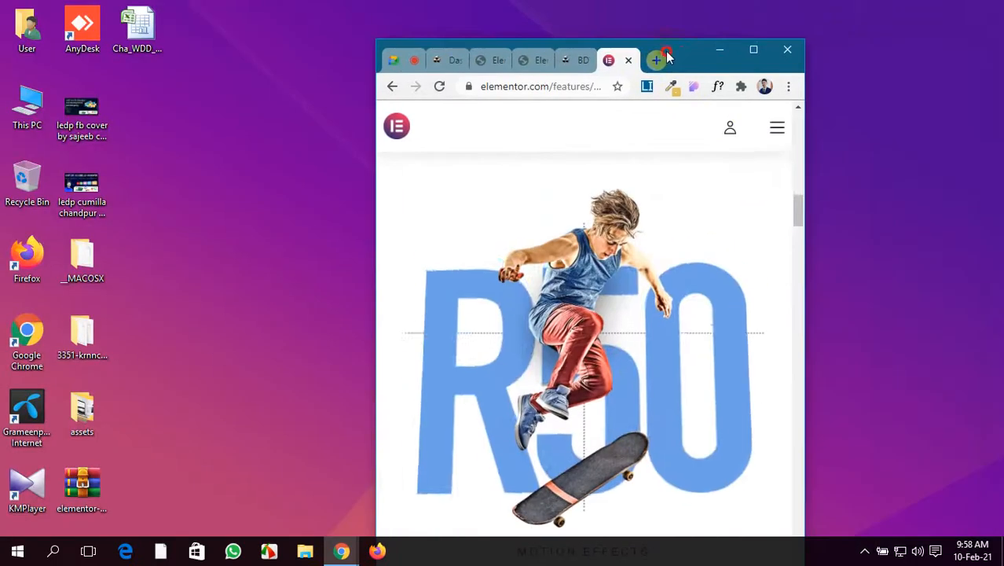
drag(809, 192, 952, 201)
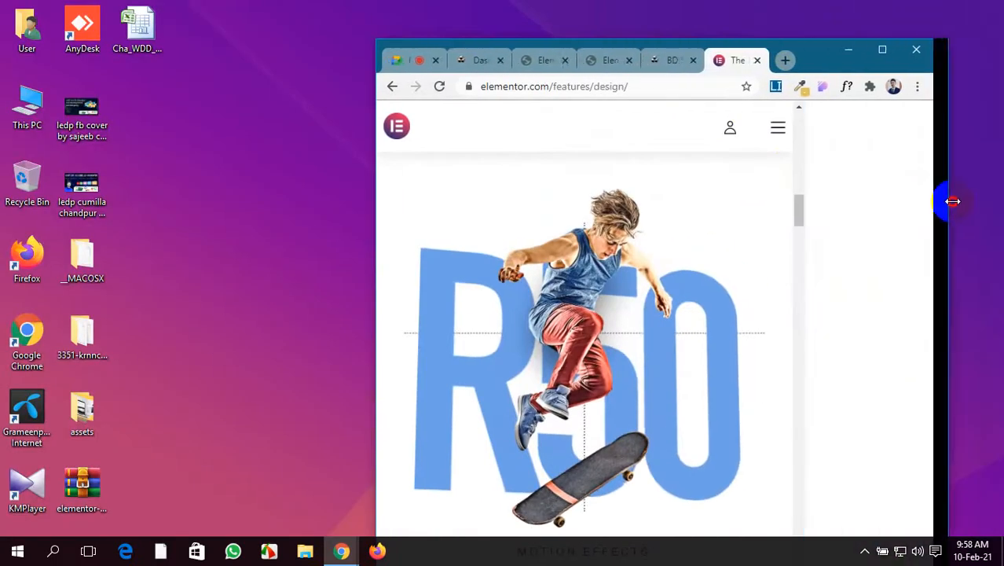
click(901, 52)
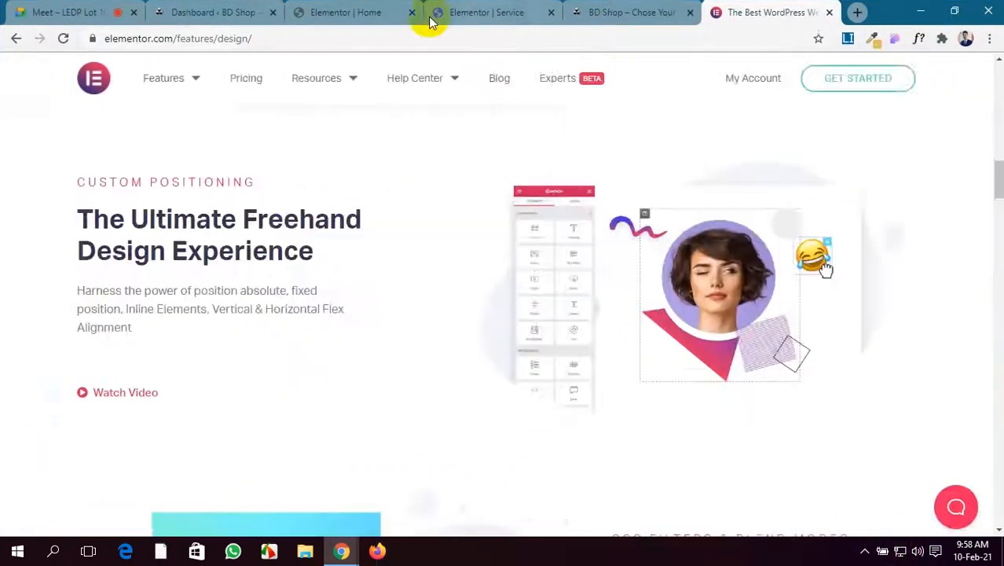
click(491, 12)
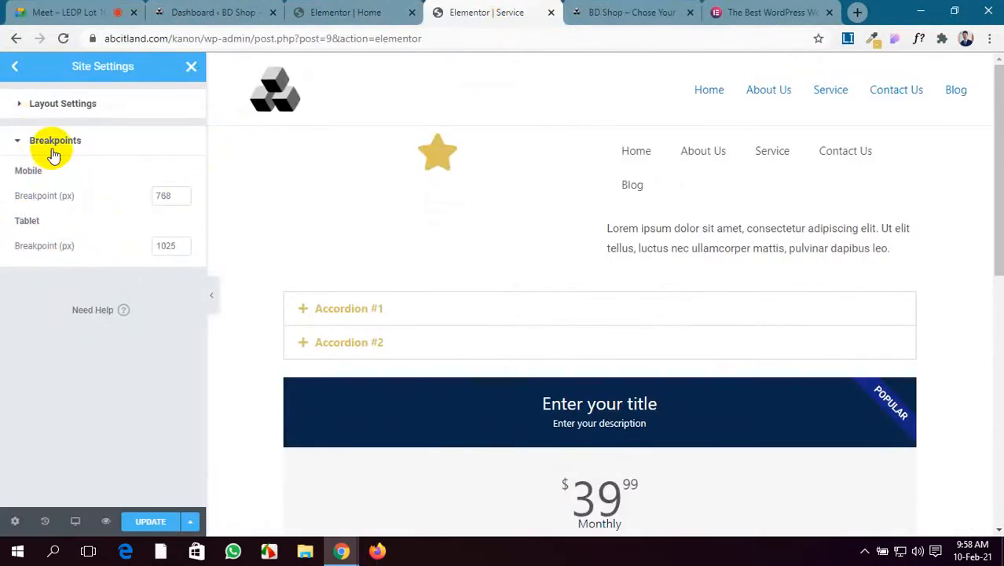
Leave the breakpoints and examine the Lightbox settings in the site settings.
click(12, 71)
scroll(82, 304, down, 2)
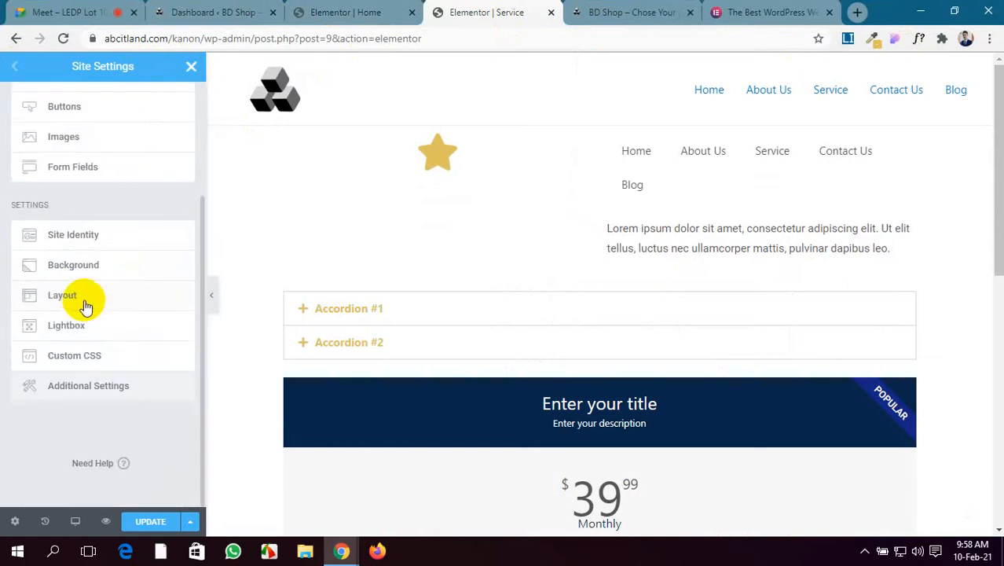
click(84, 331)
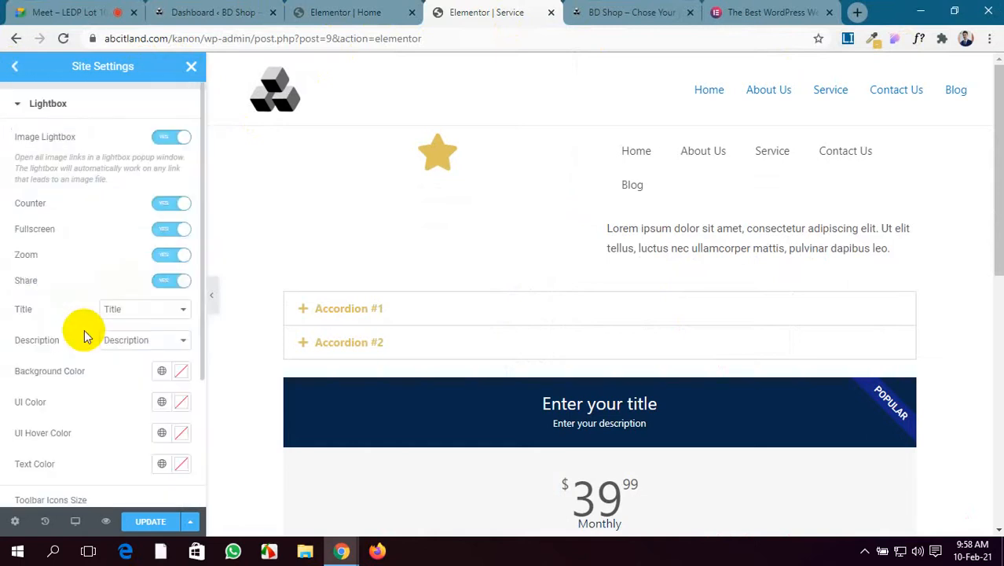
scroll(666, 322, down, 7)
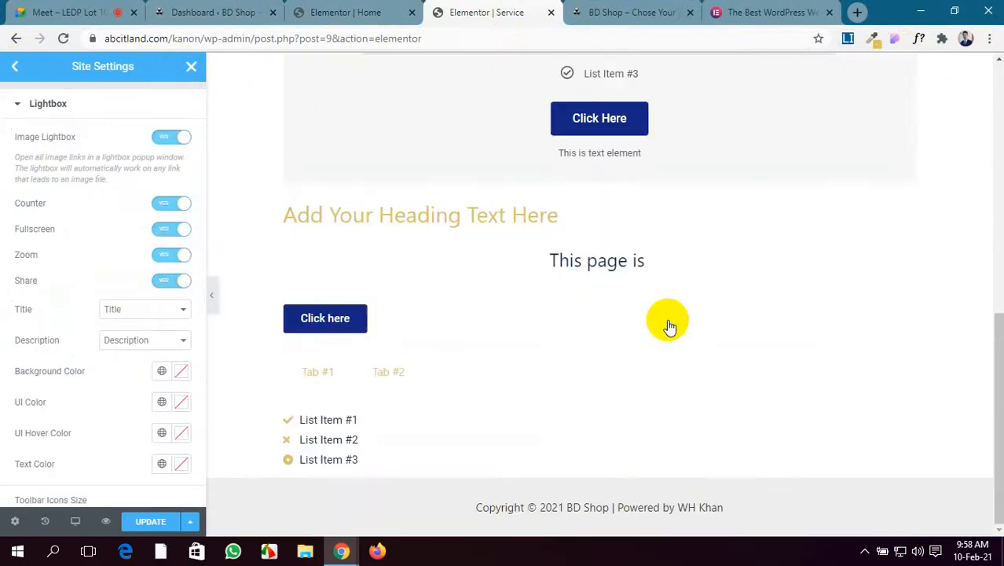
scroll(667, 319, up, 10)
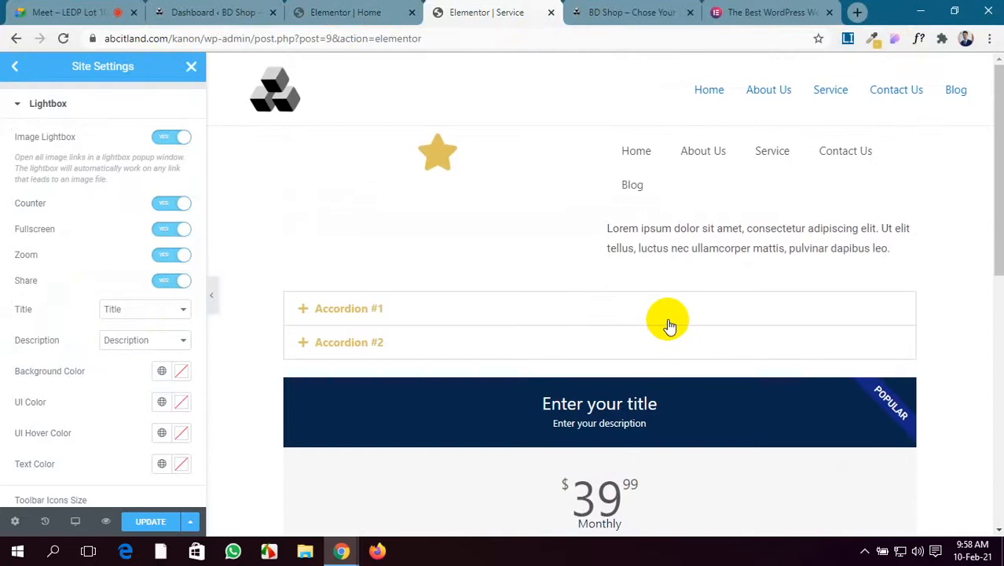
Close the site settings with the changes saved, and open the editor's main menu.
click(191, 66)
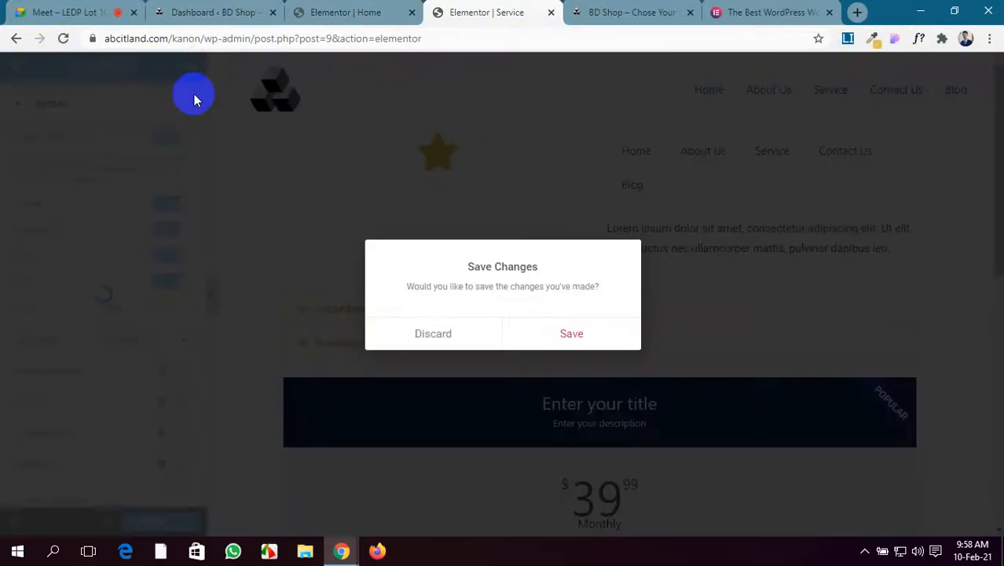
click(559, 341)
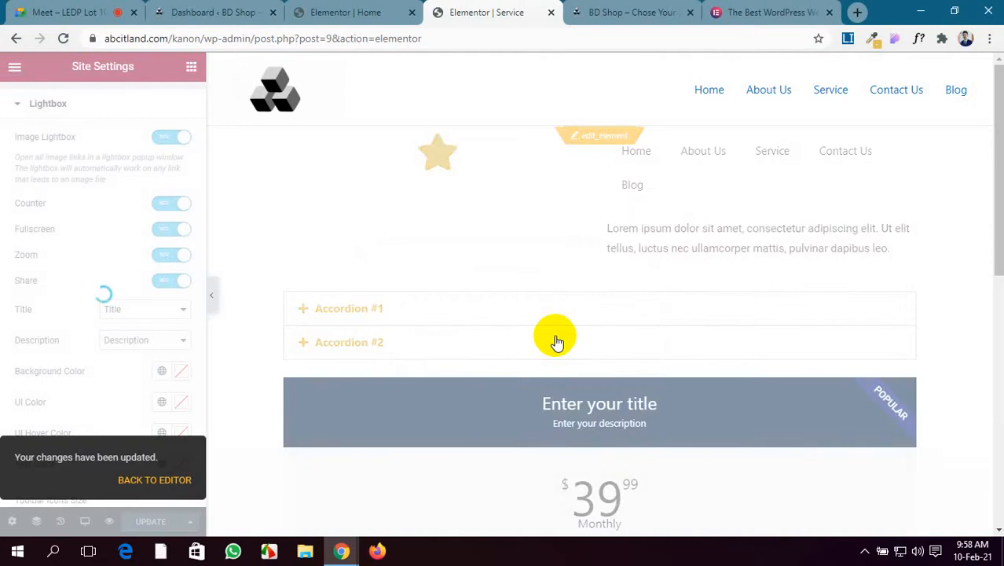
scroll(554, 341, down, 3)
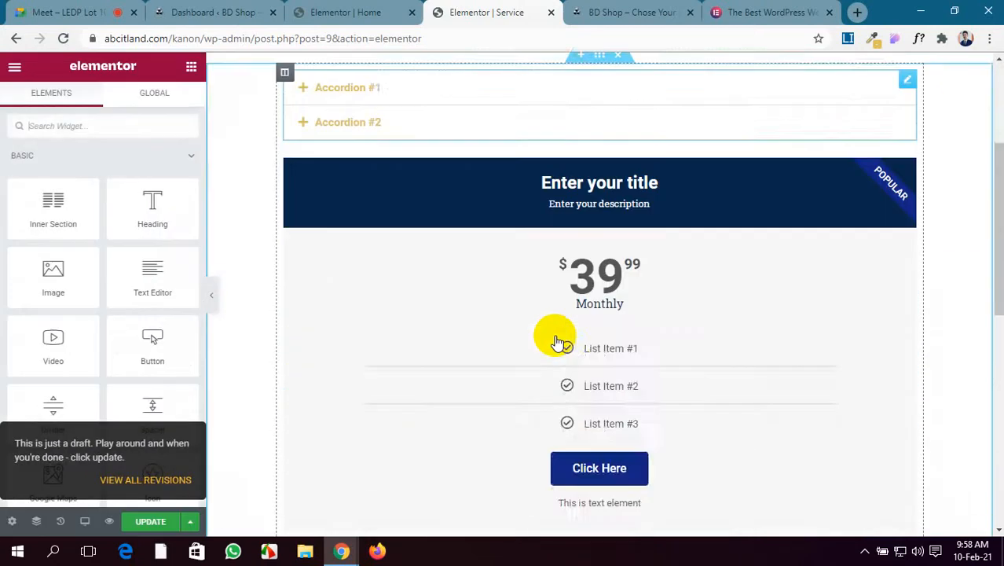
scroll(552, 333, up, 3)
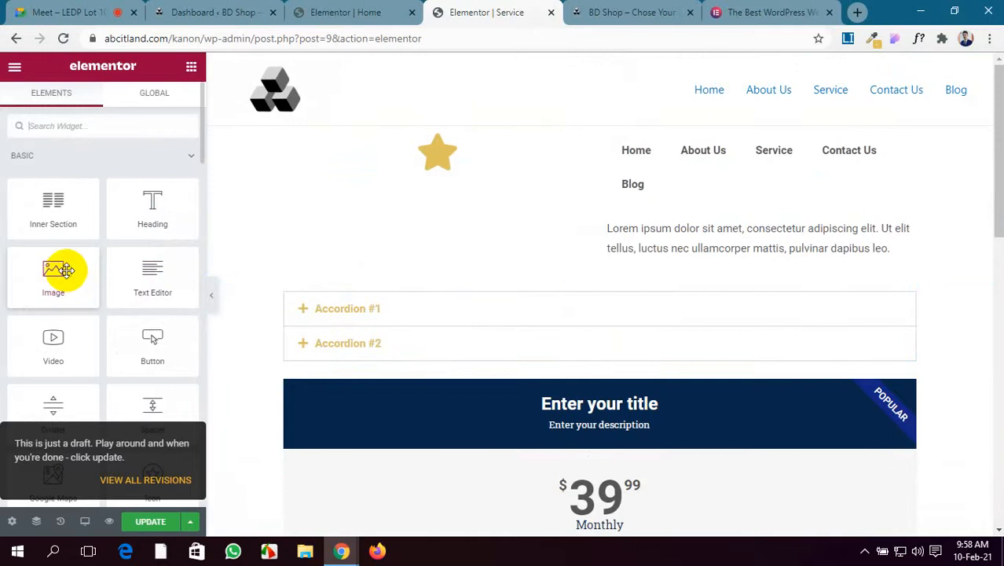
click(14, 67)
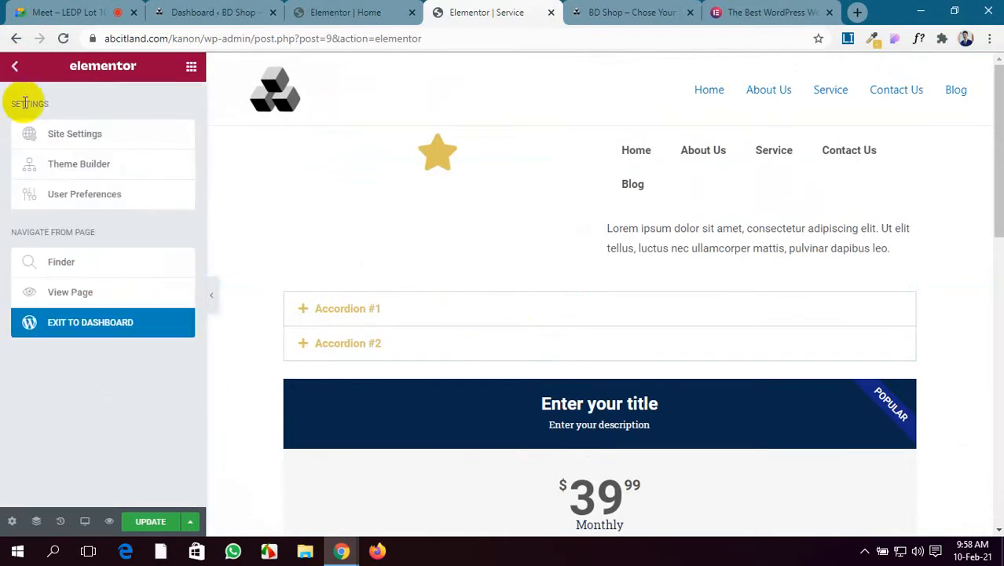
Set the default content width in the site-wide layout settings to 1140 px.
click(57, 135)
scroll(67, 236, down, 3)
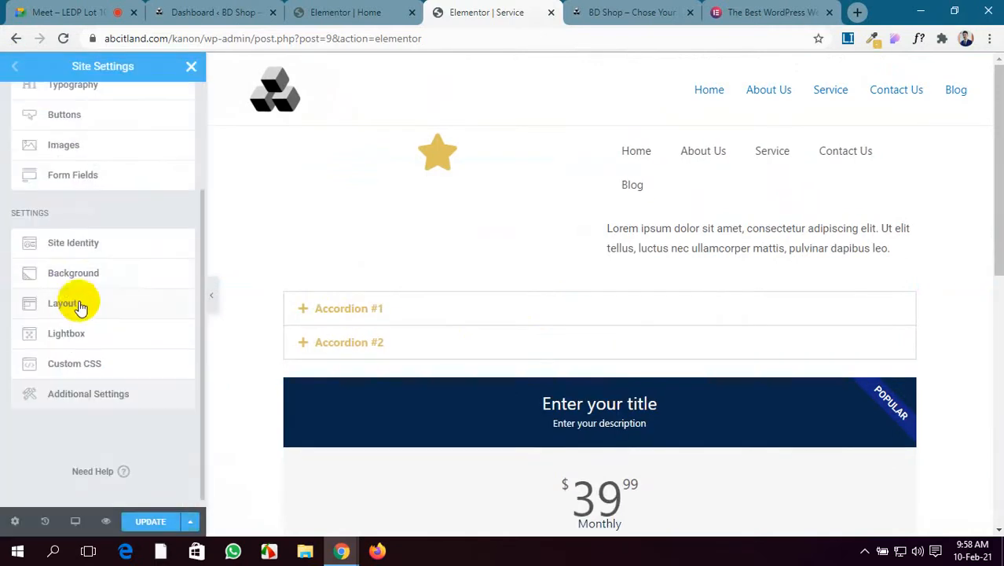
click(83, 308)
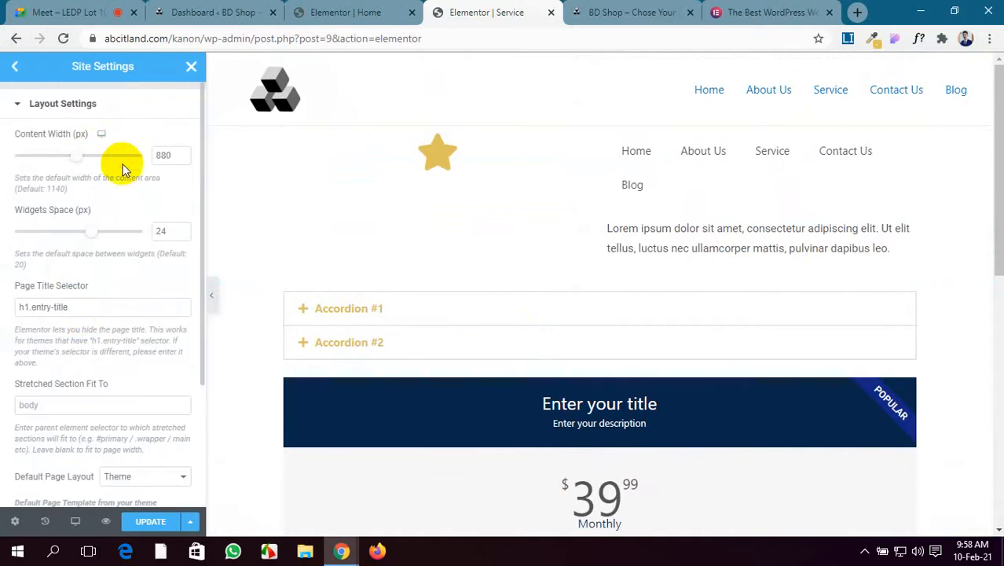
drag(79, 158, 102, 158)
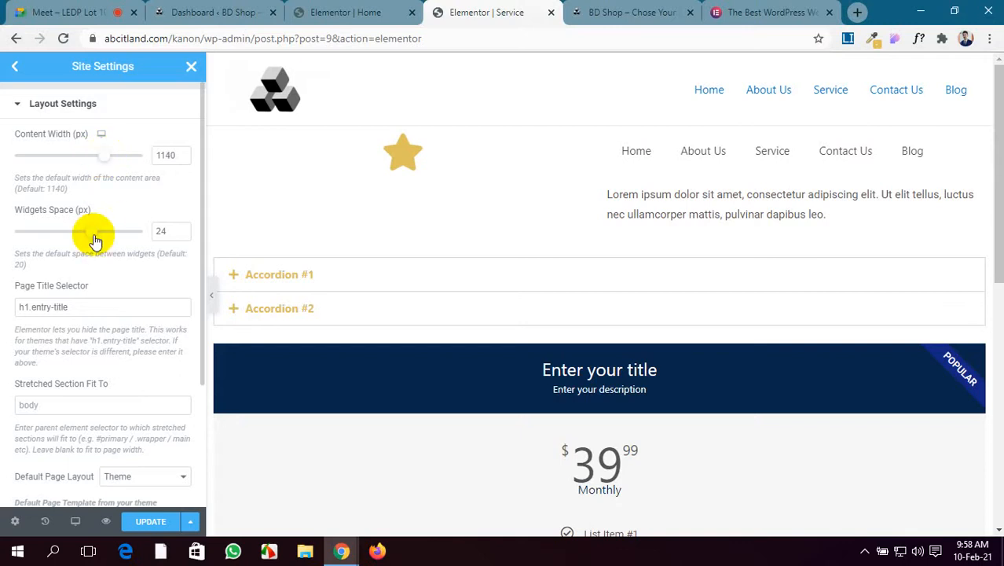
Set the default widgets space to 19 px and save the site settings.
drag(95, 234, 78, 236)
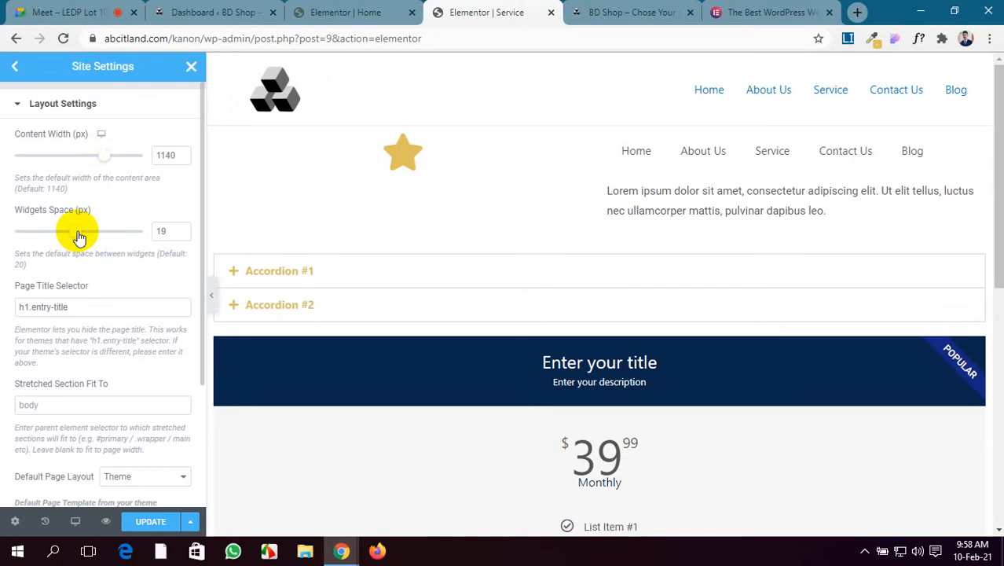
scroll(69, 265, down, 3)
scroll(69, 267, up, 3)
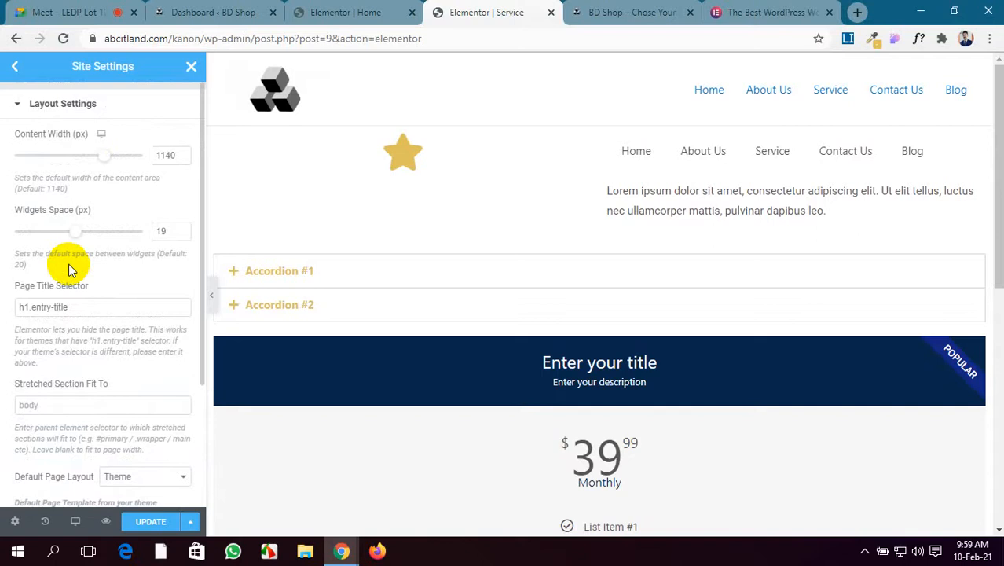
scroll(115, 389, down, 3)
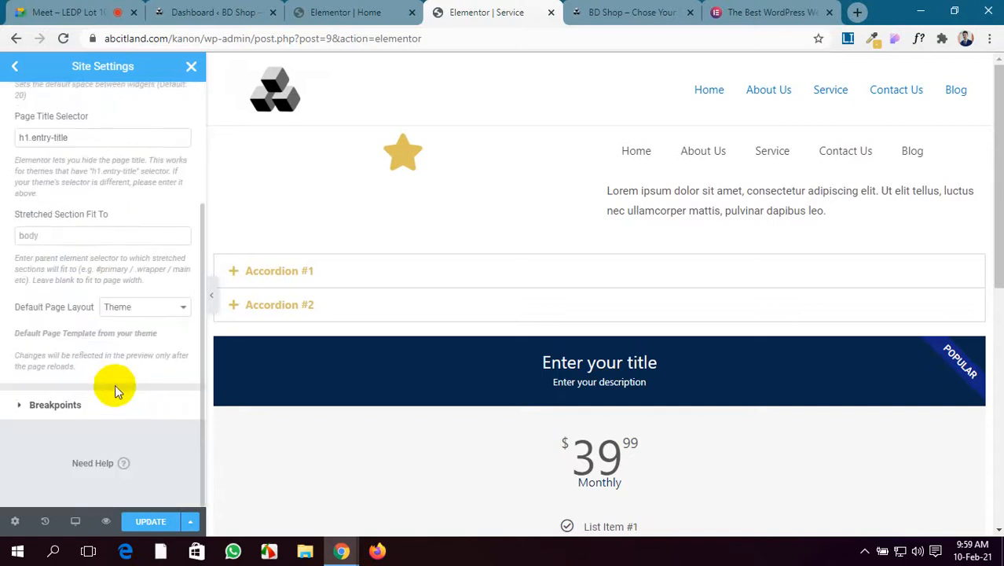
click(147, 521)
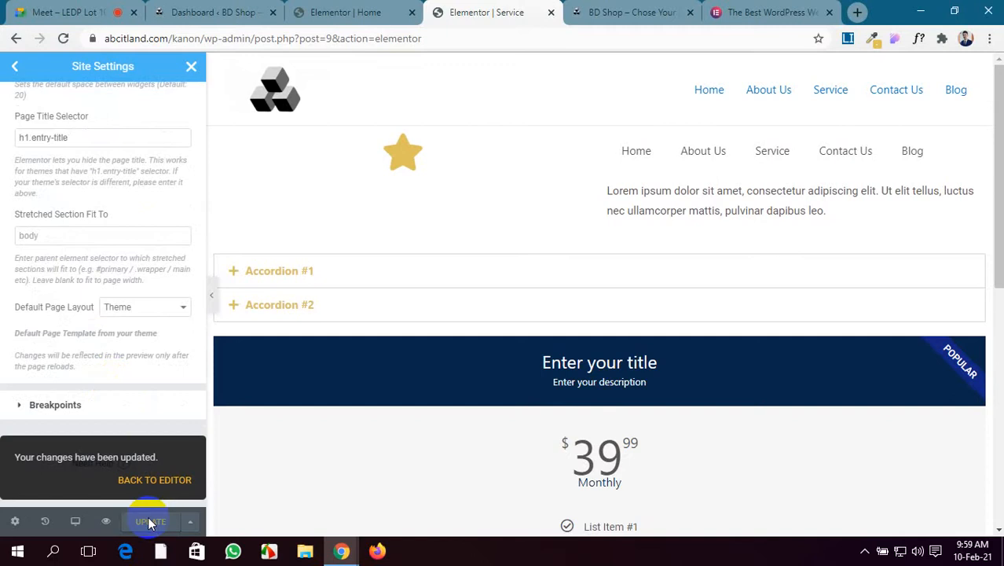
Review the site settings' action history and revisions, and return to the page editor's widget list.
click(46, 522)
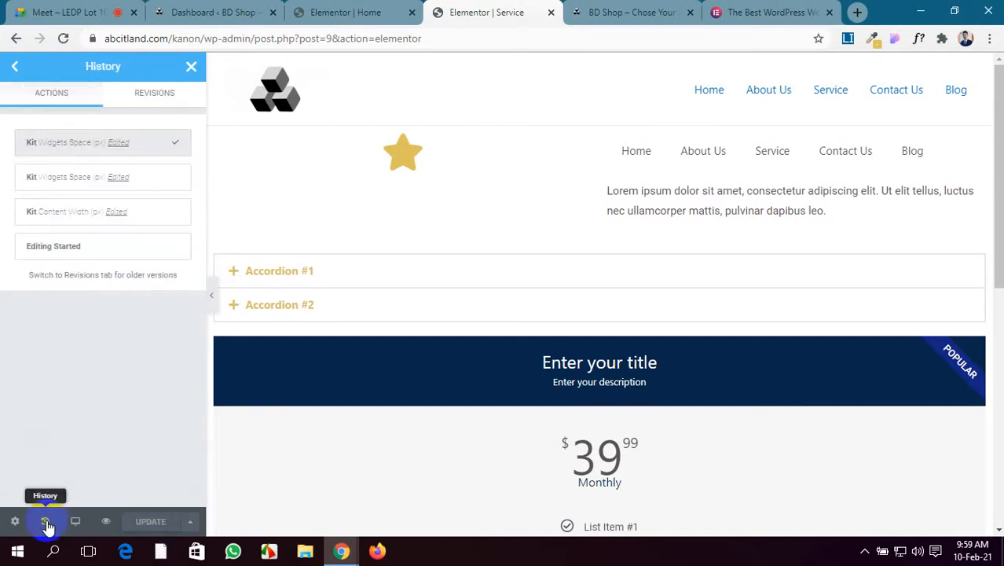
click(173, 97)
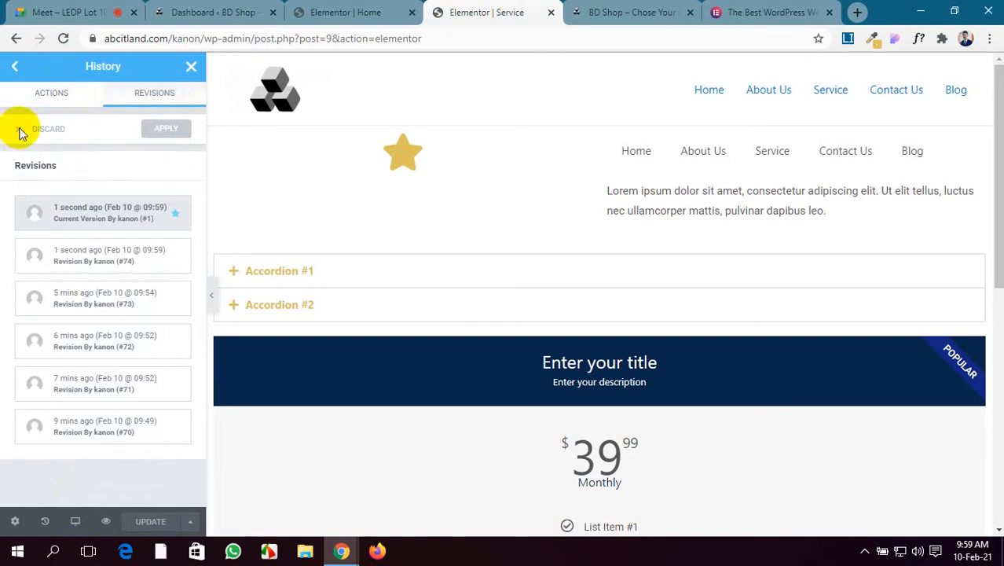
click(16, 66)
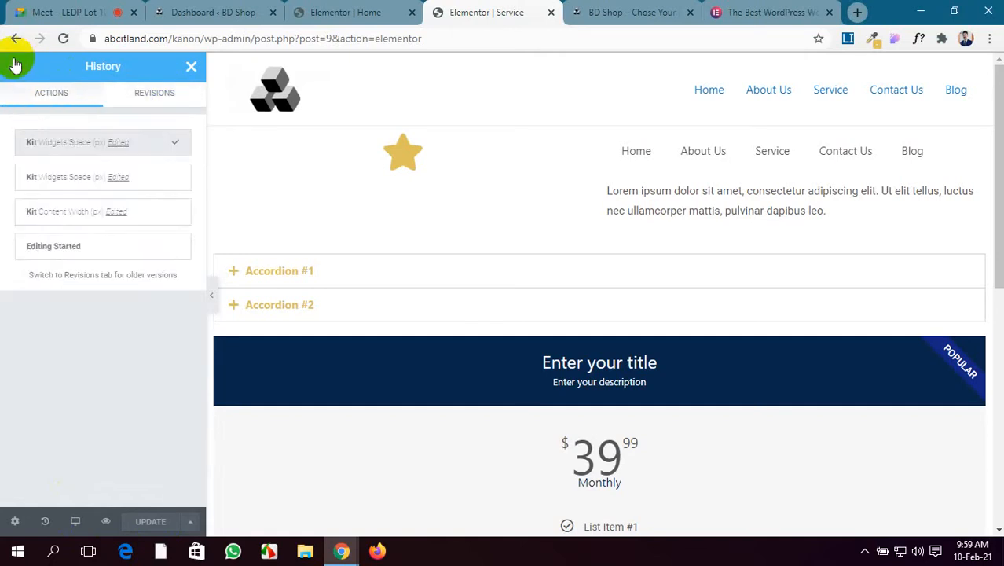
click(15, 65)
scroll(113, 329, down, 3)
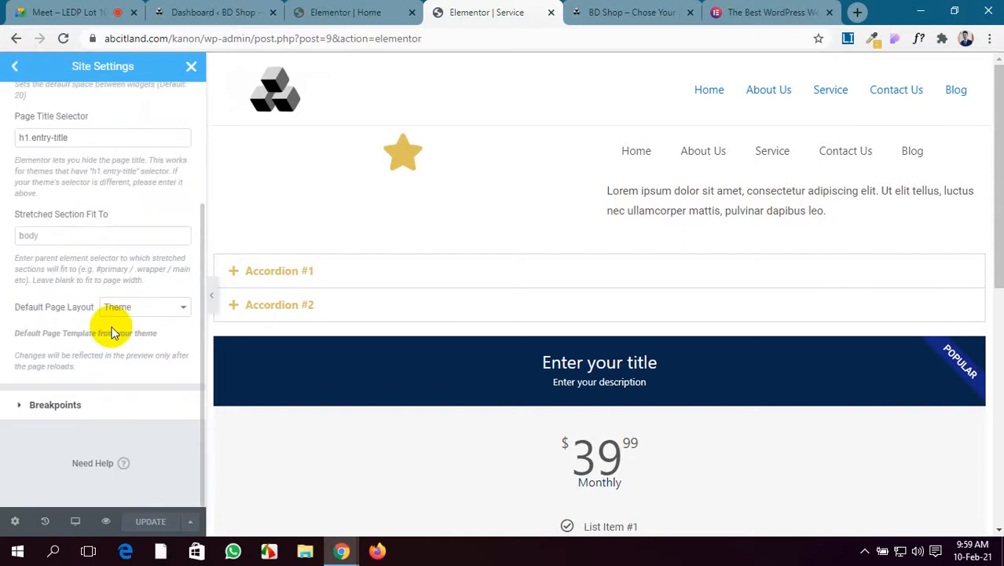
scroll(111, 328, up, 3)
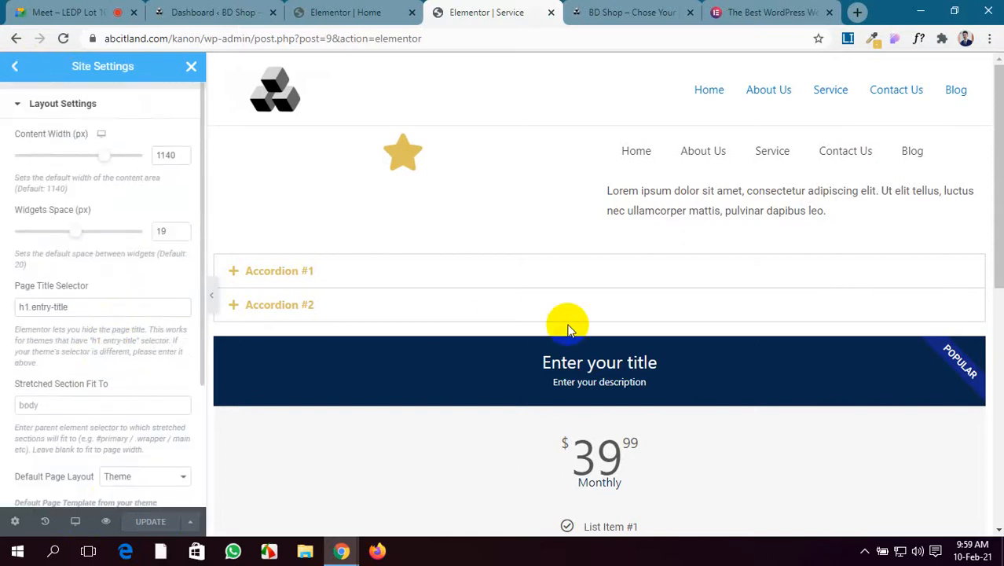
click(15, 67)
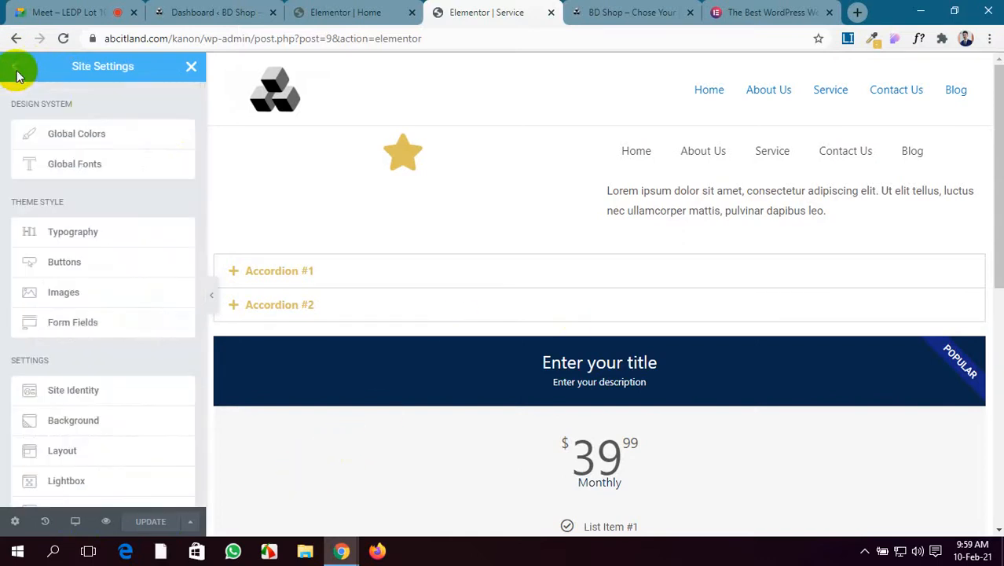
click(191, 66)
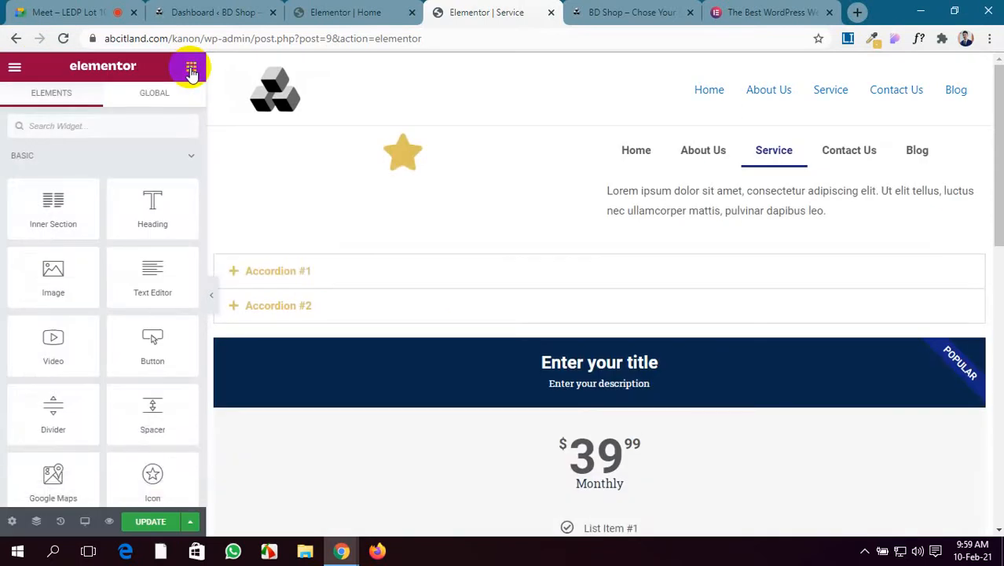
drag(51, 275, 675, 264)
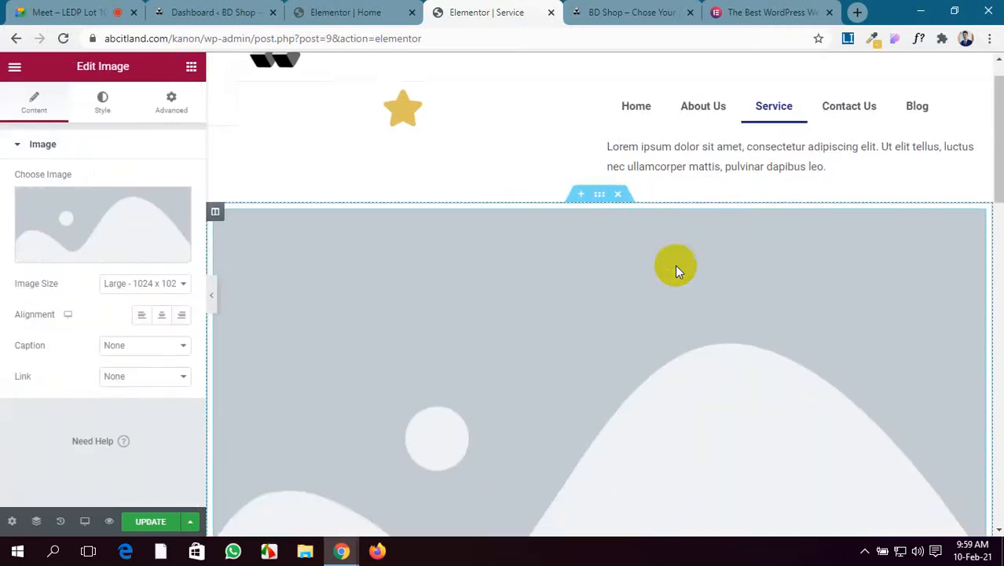
scroll(675, 264, down, 3)
scroll(657, 242, up, 4)
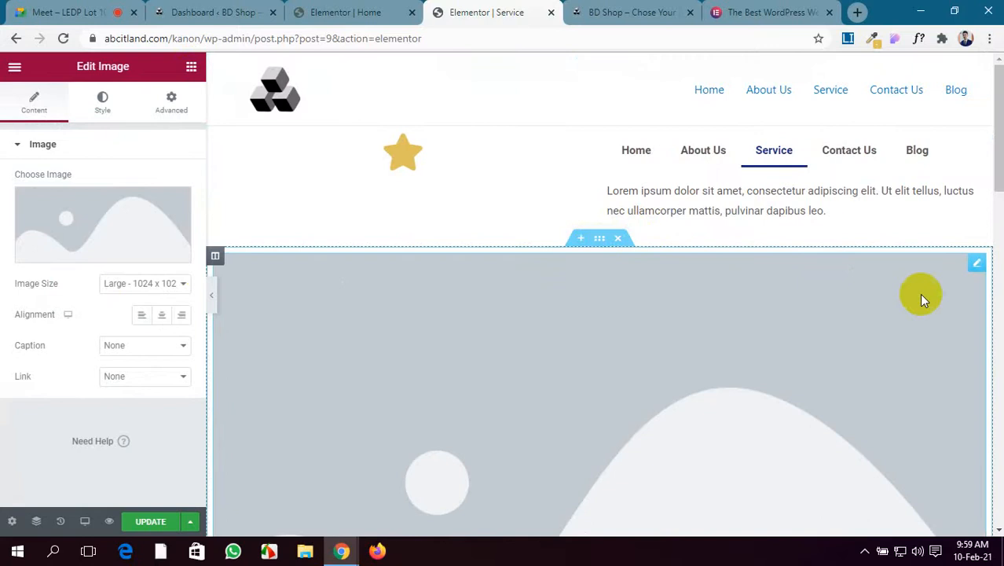
right_click(972, 267)
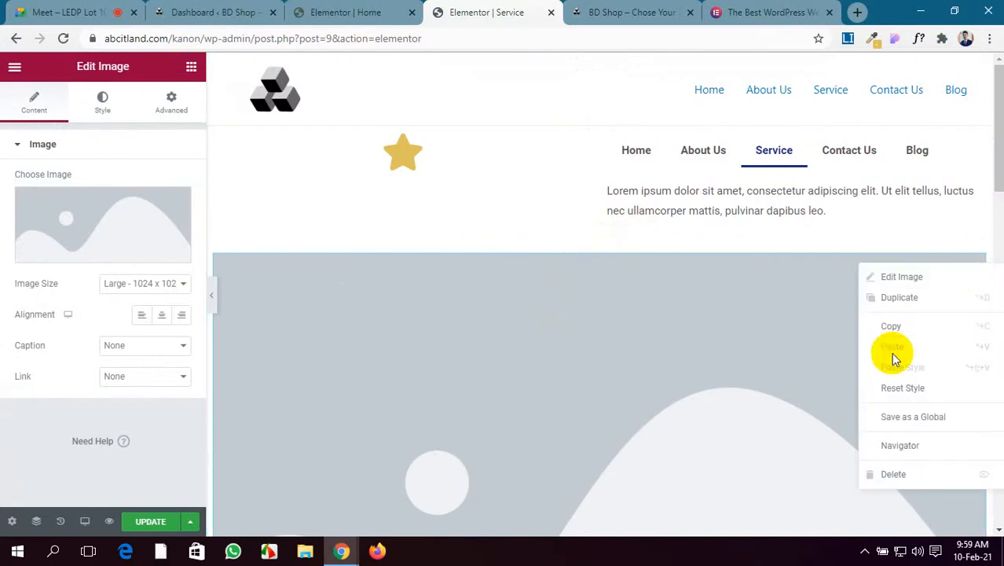
click(892, 474)
Add a section with three equal columns at the end of the Service page.
scroll(709, 354, down, 8)
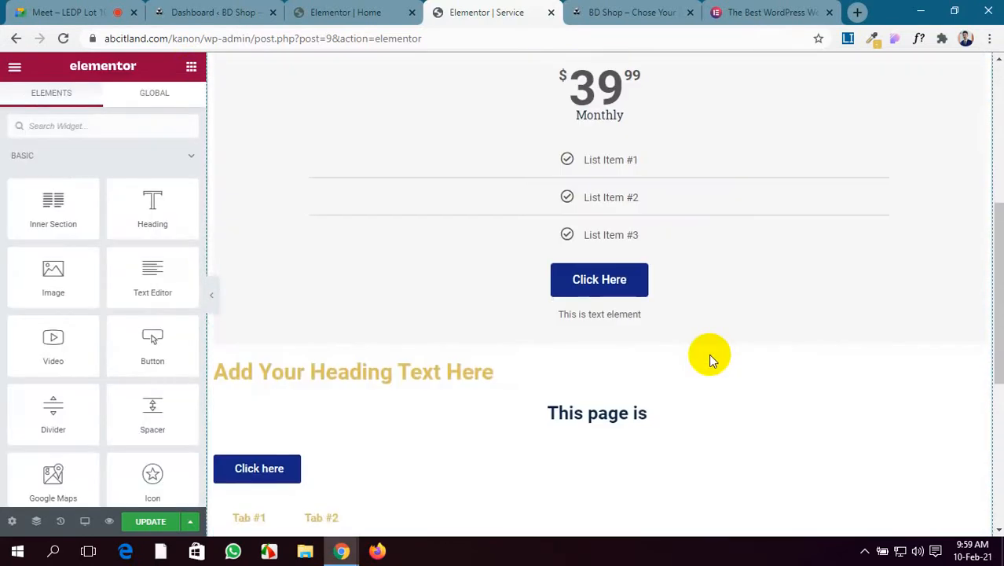
click(581, 350)
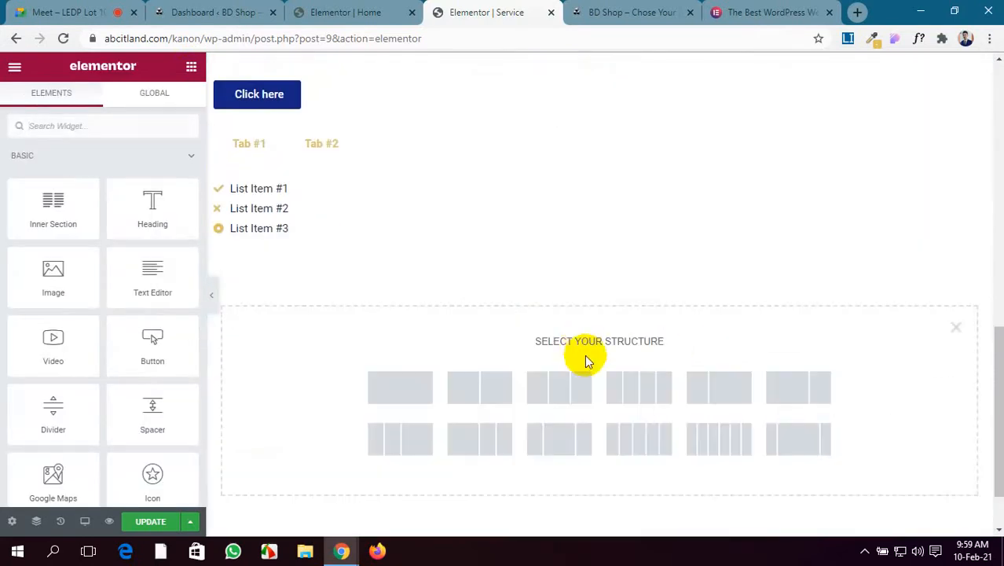
click(582, 394)
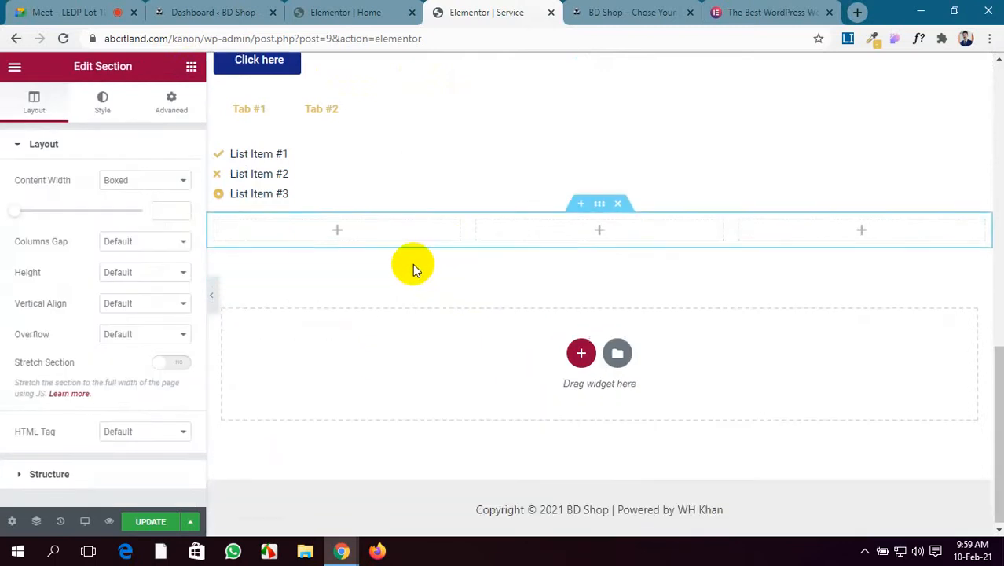
click(333, 232)
drag(52, 275, 344, 228)
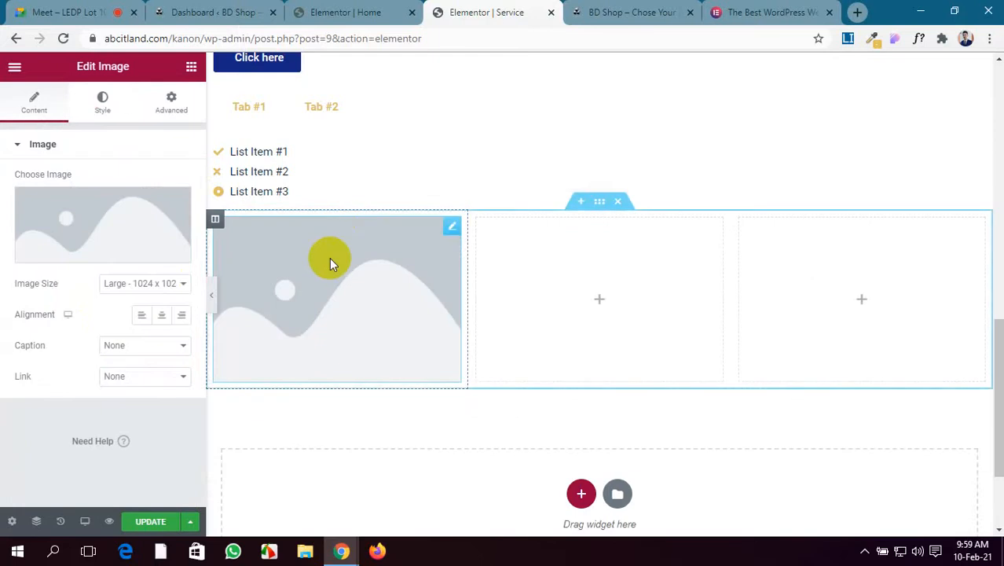
click(186, 253)
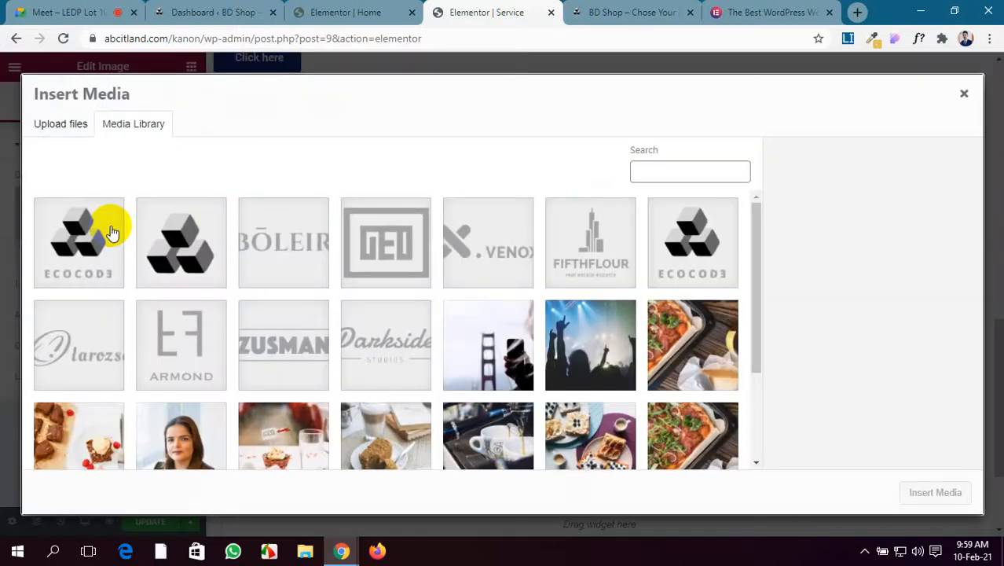
scroll(146, 388, down, 1)
click(163, 375)
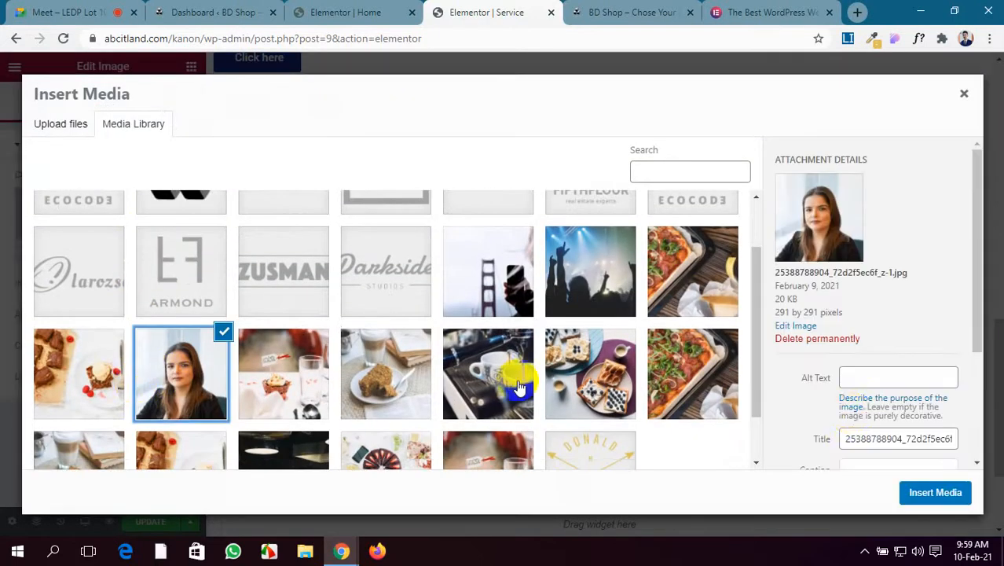
click(901, 490)
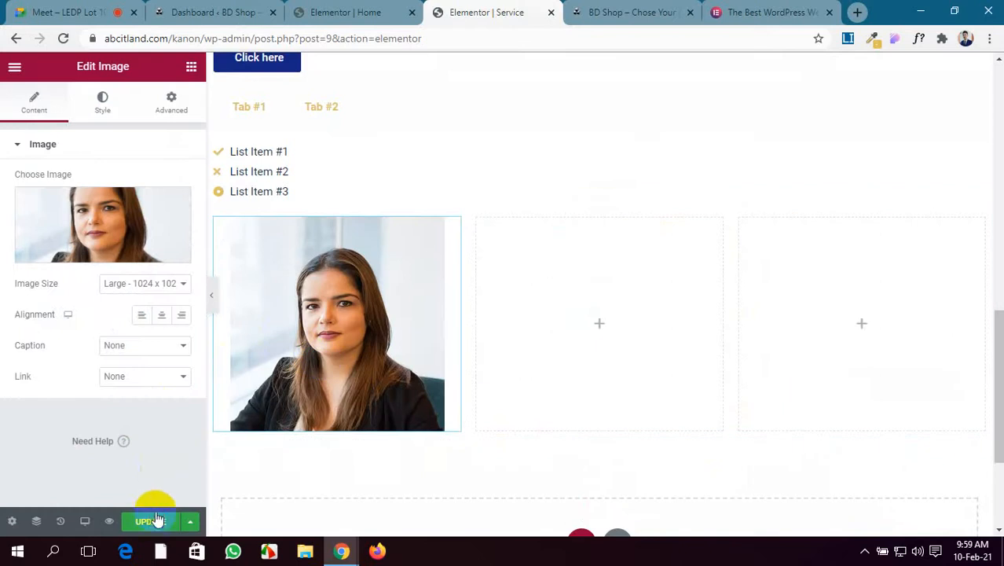
click(155, 522)
Switch to the Google Meet call and admit the waiting participant.
click(25, 12)
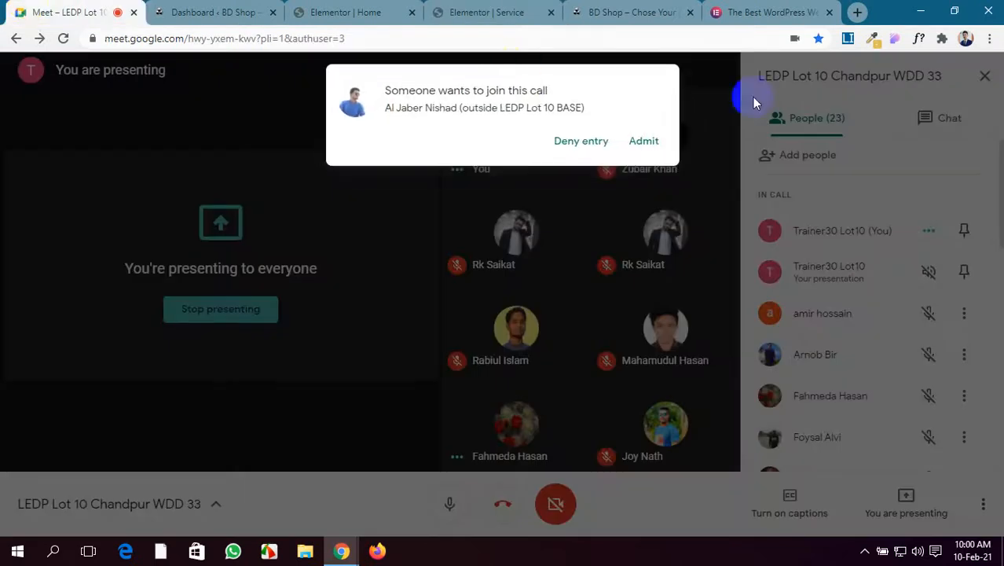
click(647, 143)
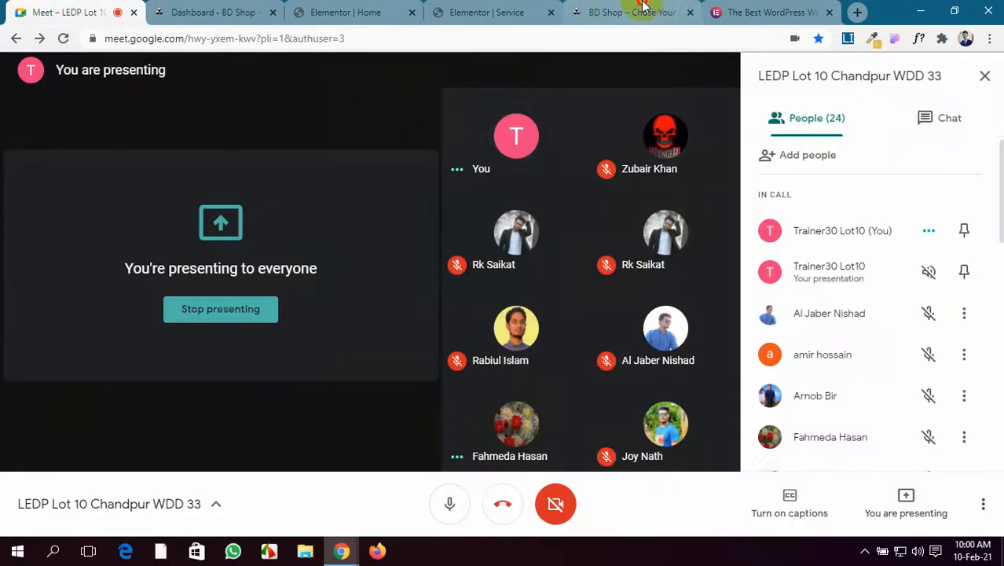
Open the Service page on the live site and check the portrait image near the end of the page.
click(641, 12)
scroll(722, 166, up, 15)
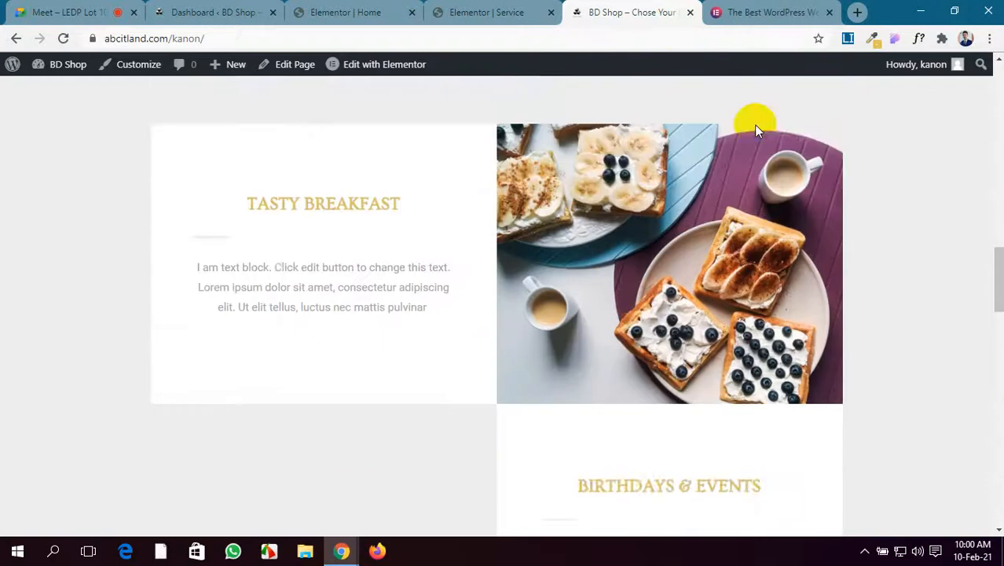
scroll(756, 131, up, 10)
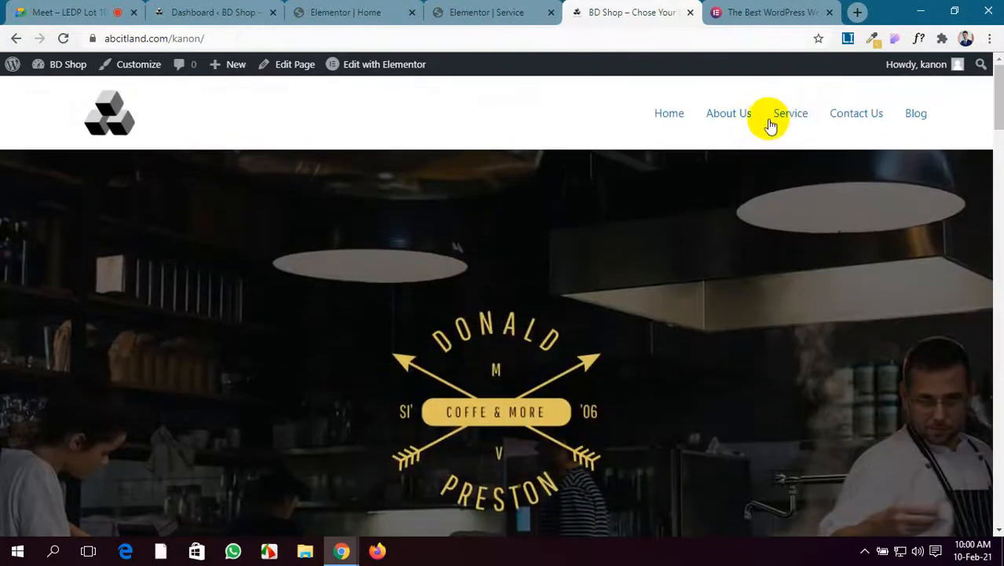
click(789, 116)
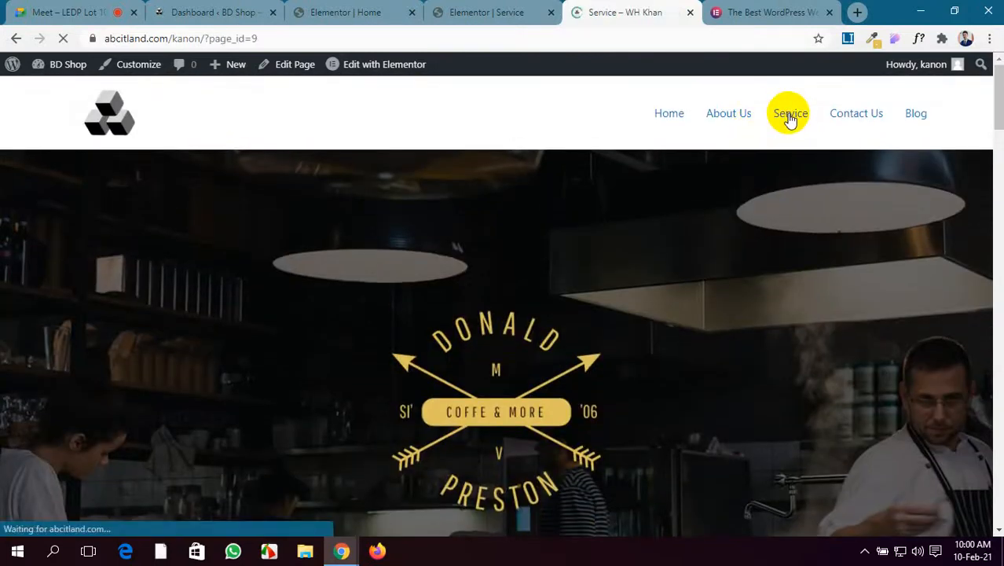
scroll(315, 321, down, 10)
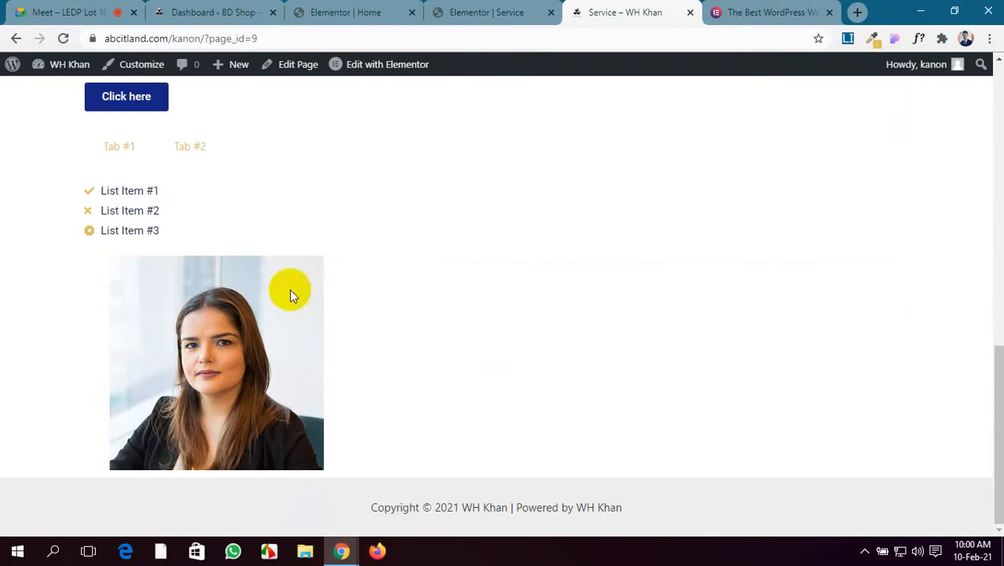
click(534, 6)
click(601, 11)
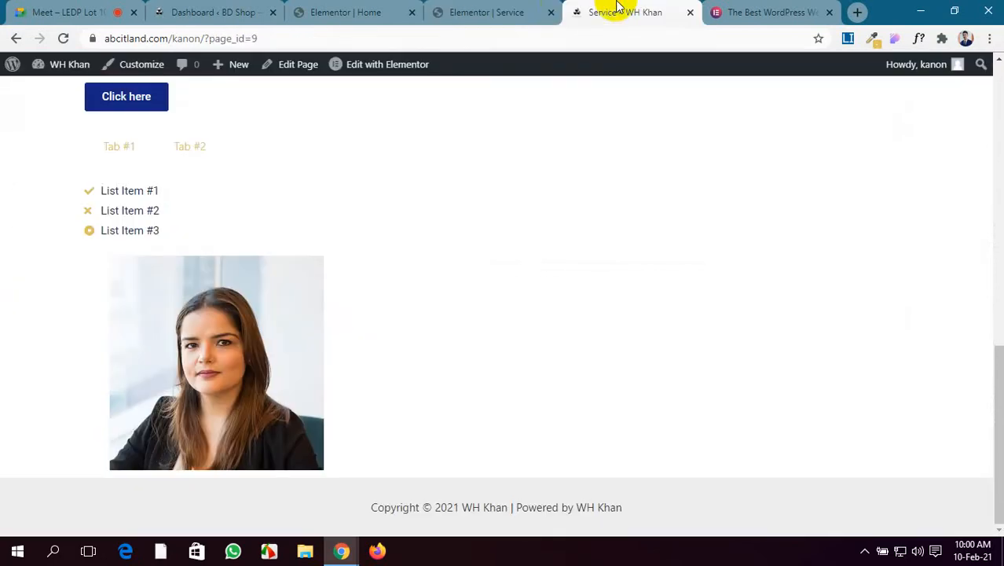
Return to the Elementor editor for the Service page and open the Lightbox section of Site Settings.
click(523, 14)
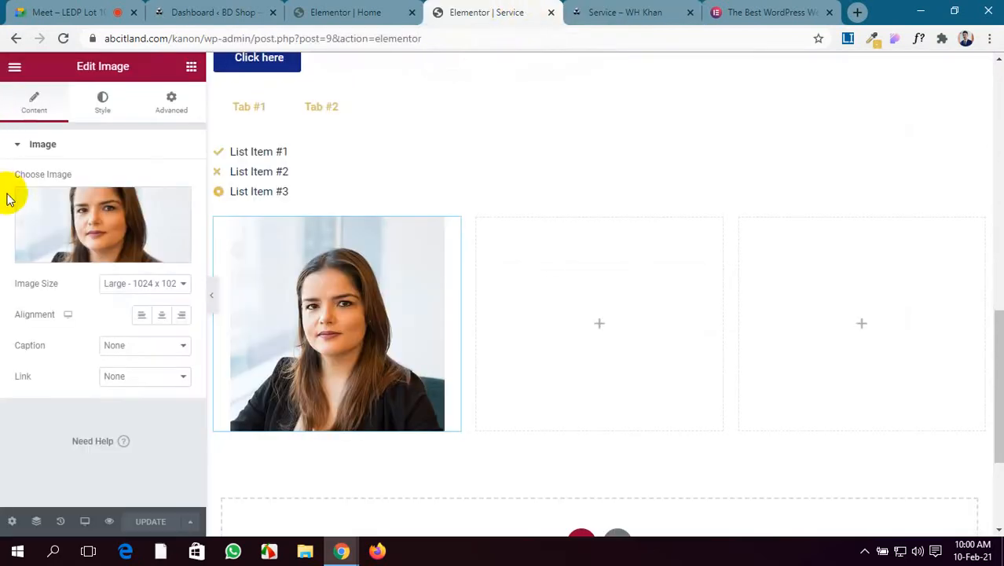
click(14, 71)
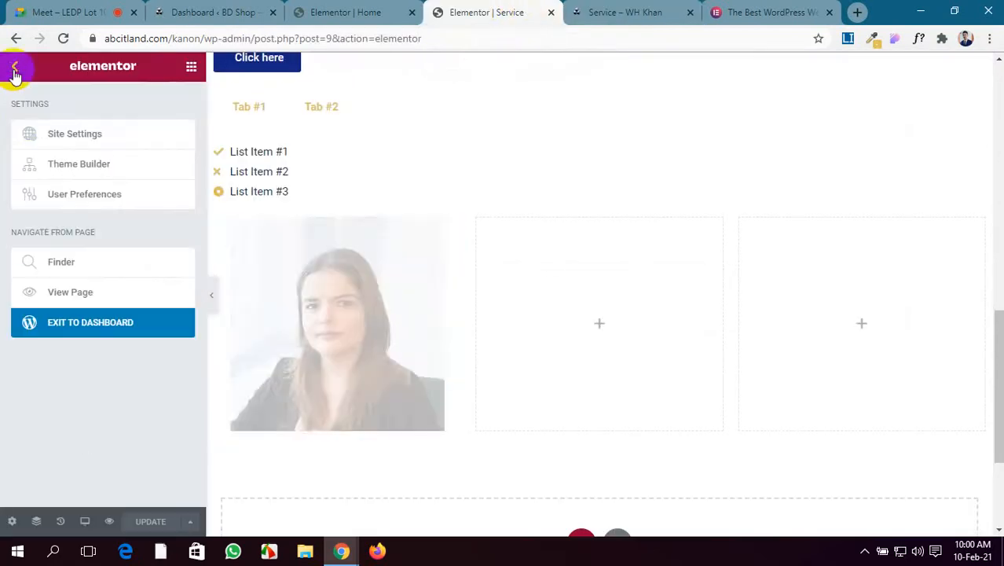
click(55, 137)
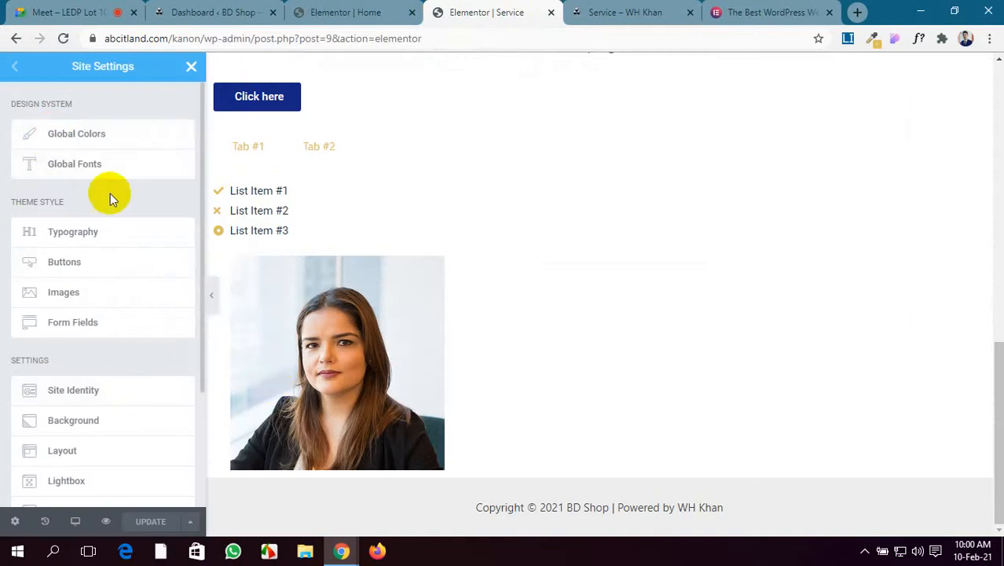
scroll(111, 204, down, 3)
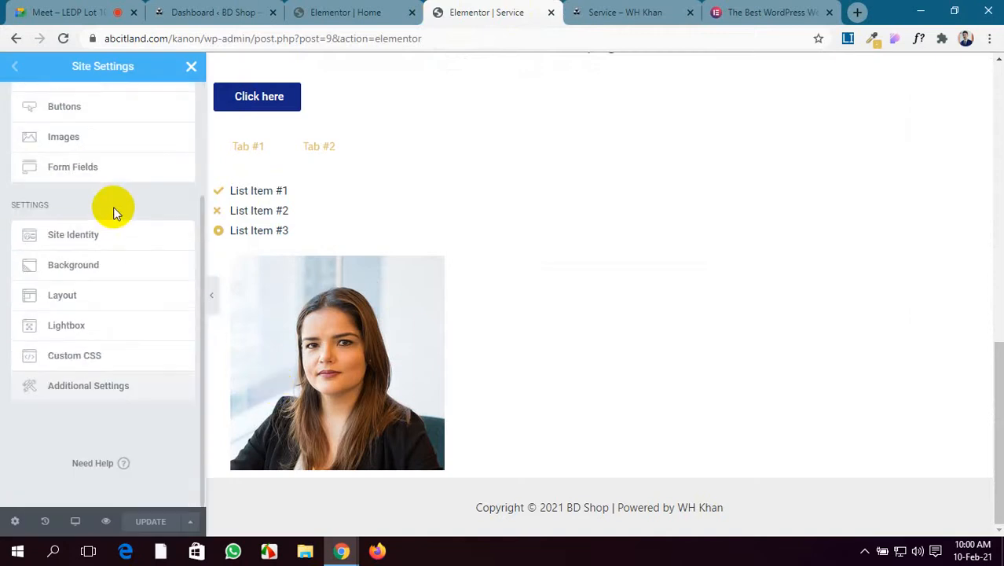
click(74, 329)
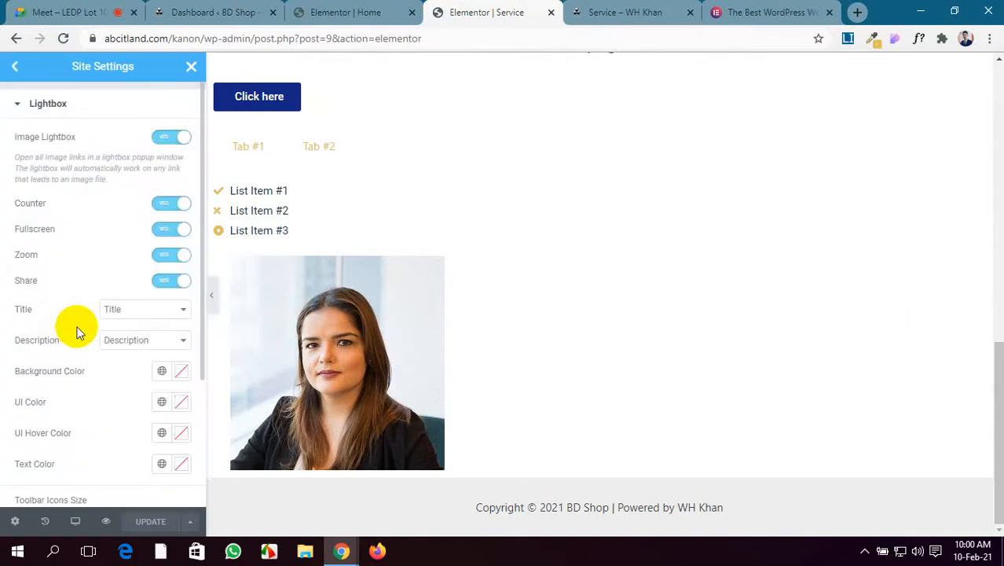
Examine the Lightbox options, from the Image Lightbox switch and title and description sources to the colors and icon sizes.
click(178, 137)
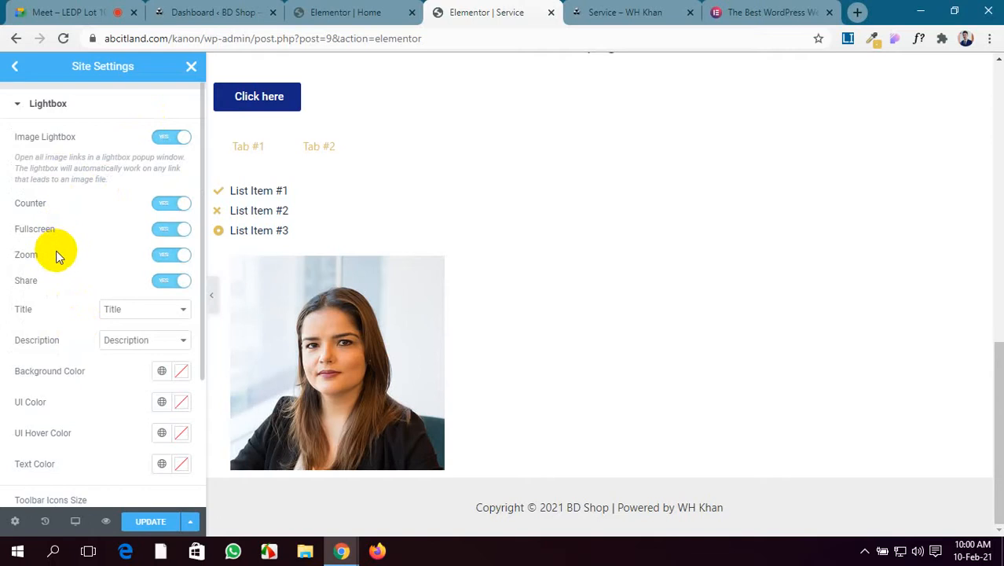
scroll(49, 330, down, 1)
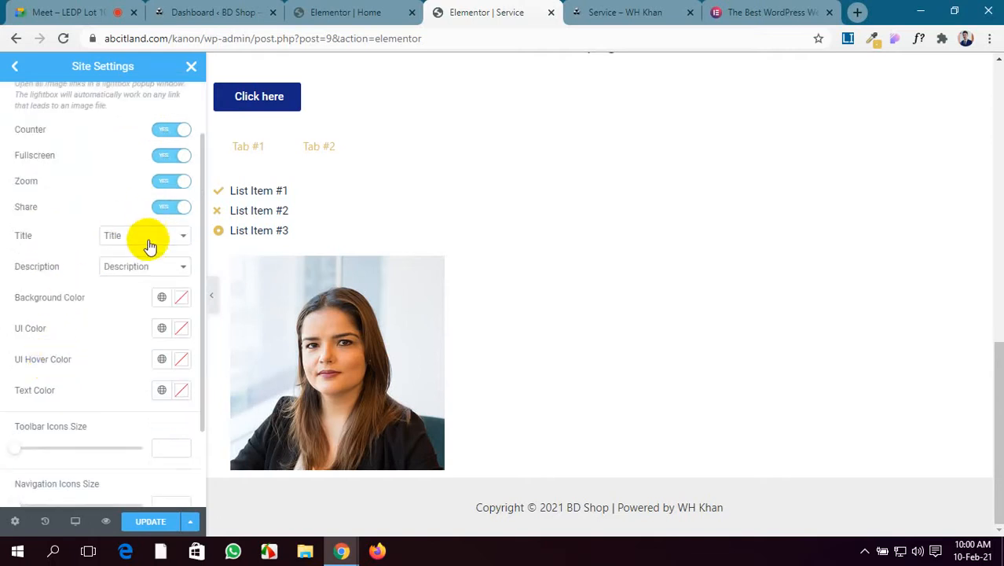
scroll(135, 276, down, 2)
scroll(102, 347, up, 2)
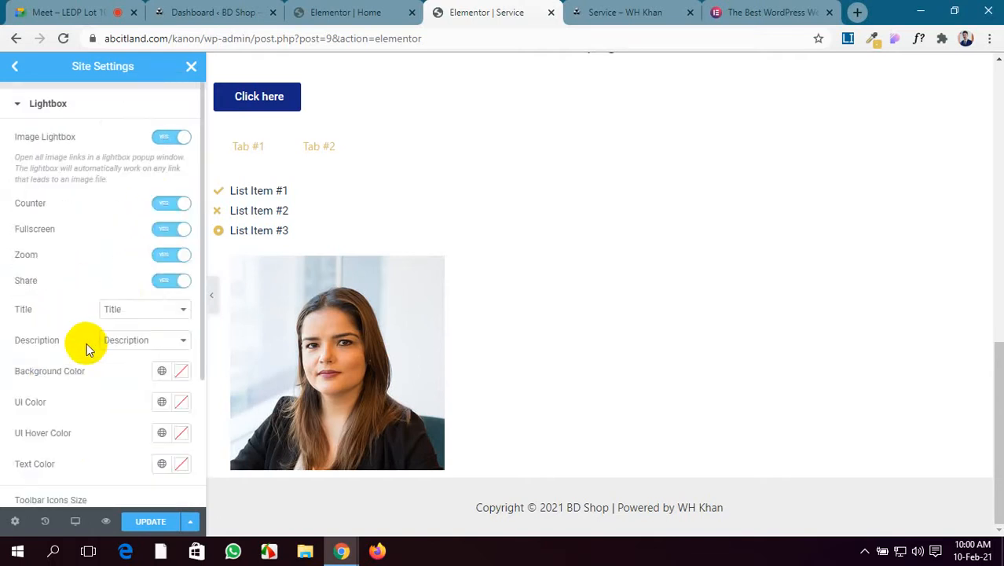
scroll(86, 349, down, 1)
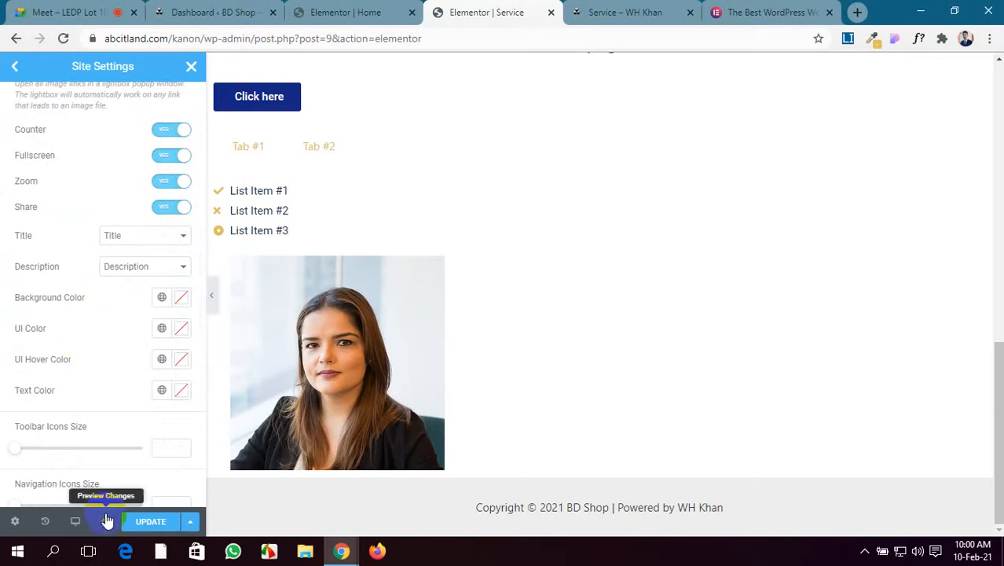
scroll(140, 455, up, 1)
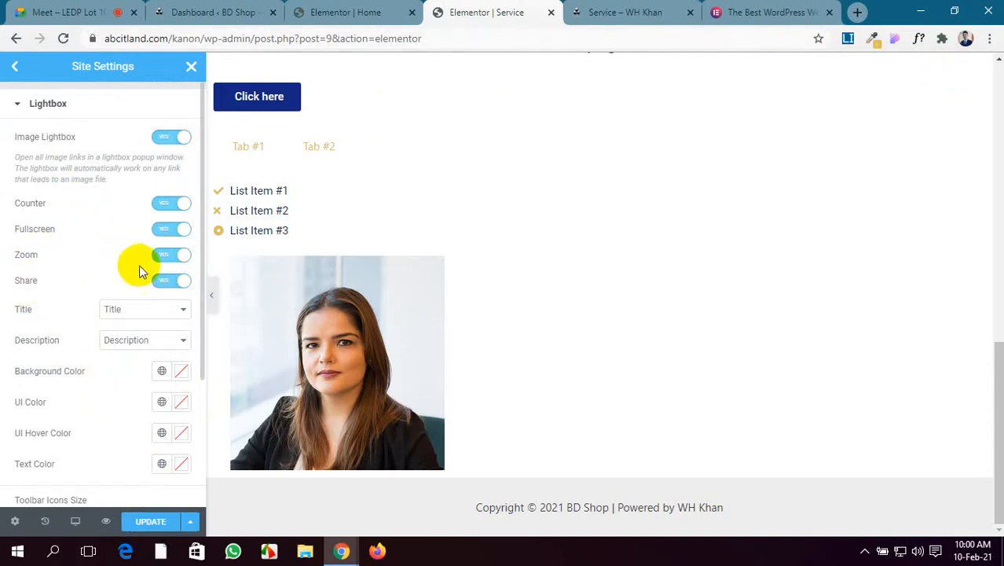
scroll(128, 274, down, 1)
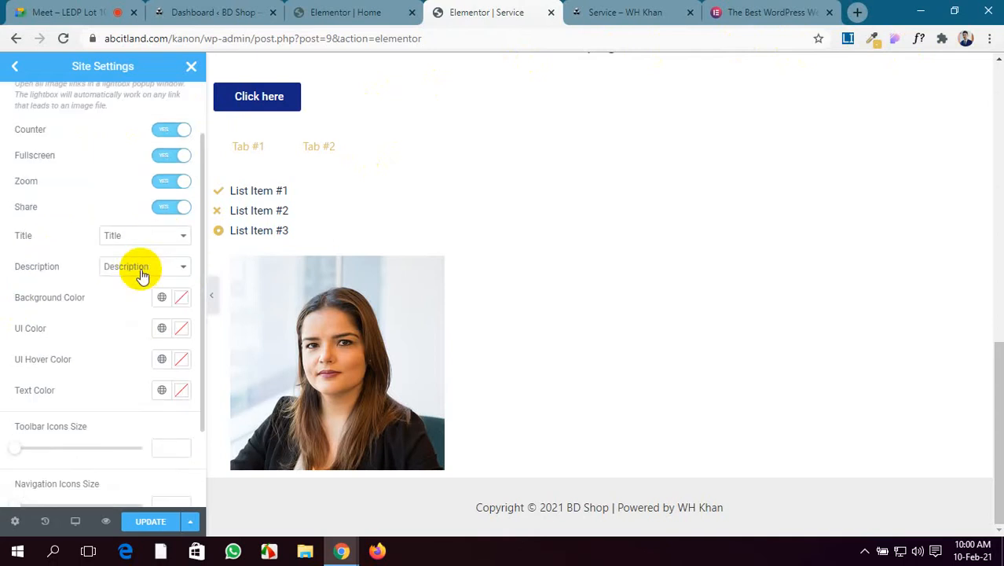
click(141, 271)
click(141, 270)
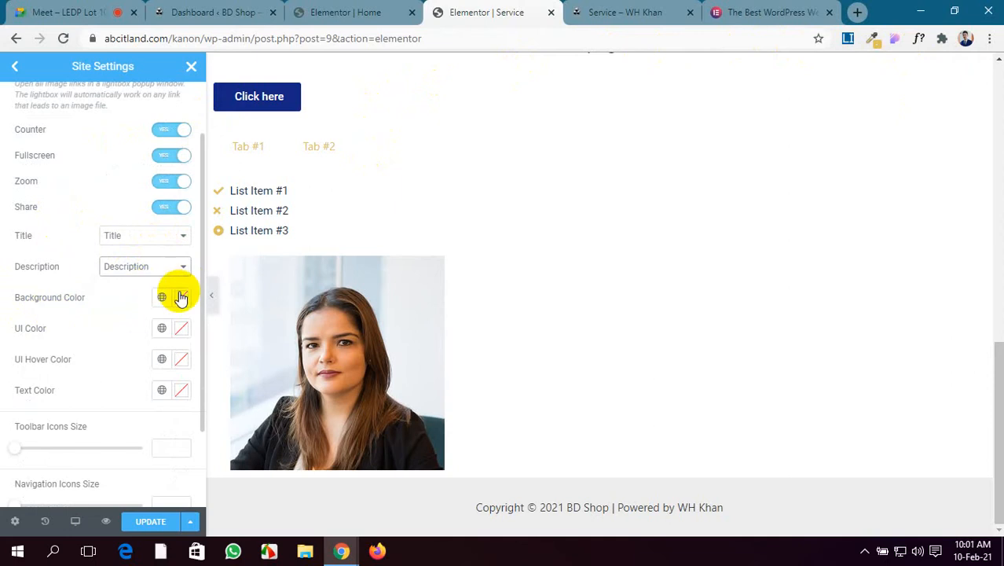
scroll(116, 417, down, 2)
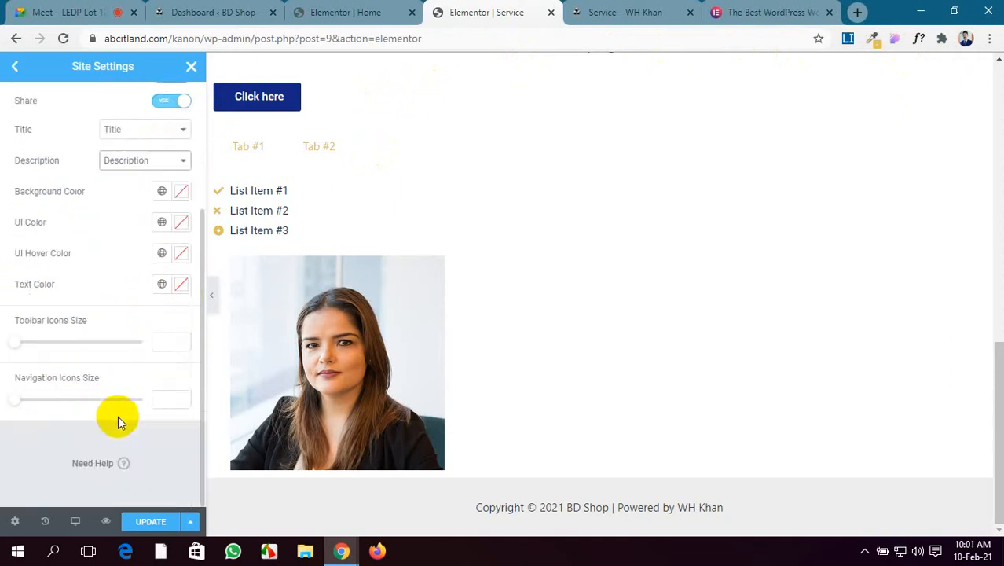
scroll(110, 378, up, 3)
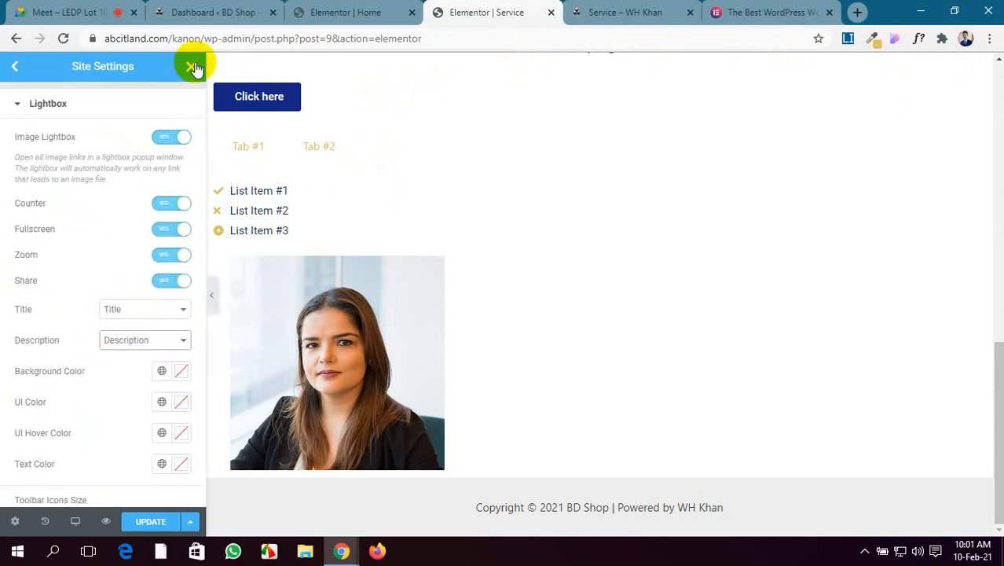
scroll(47, 137, down, 2)
scroll(8, 118, up, 2)
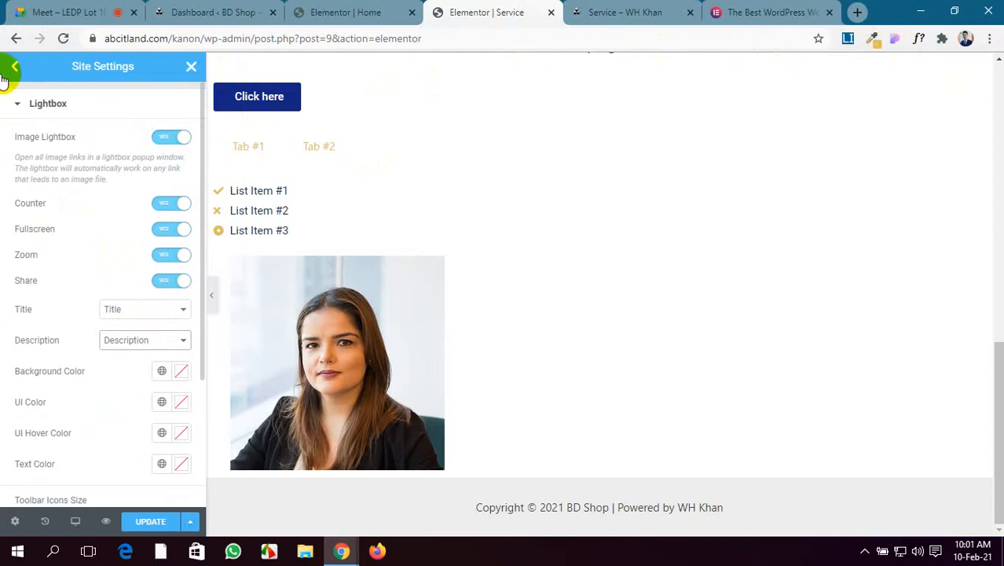
Open the Custom CSS section of Site Settings to view its code field, and return to the settings list.
click(12, 69)
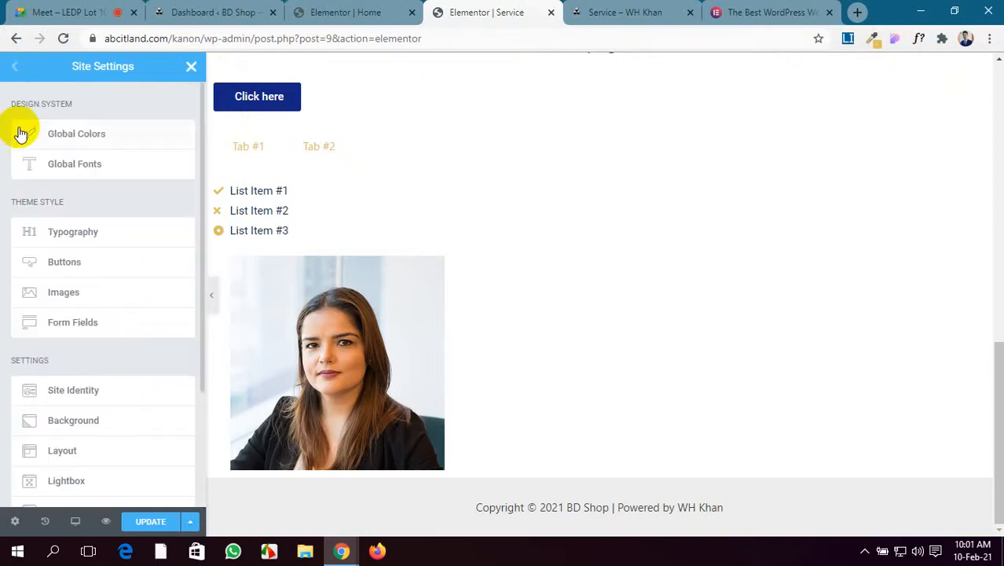
scroll(83, 290, down, 2)
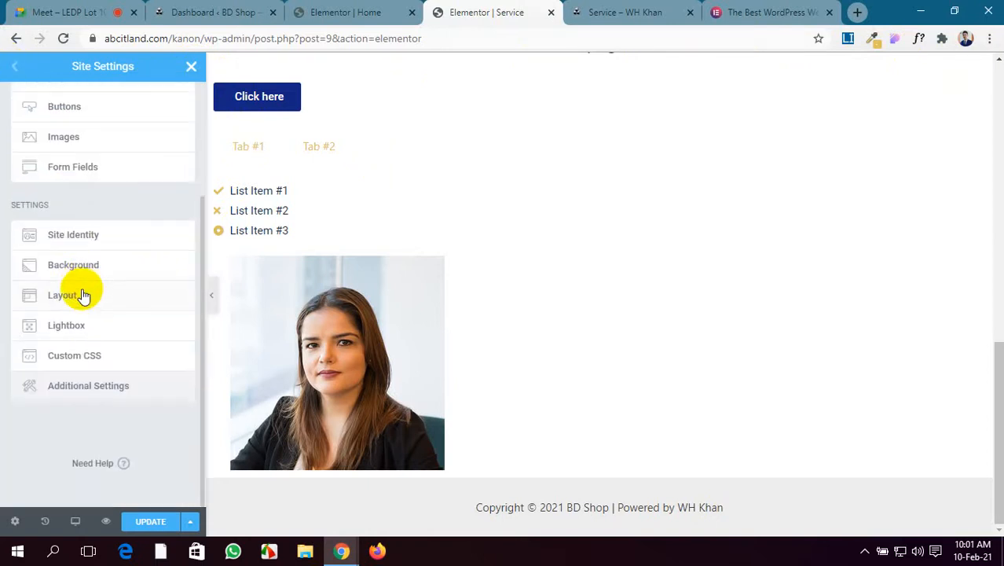
click(75, 356)
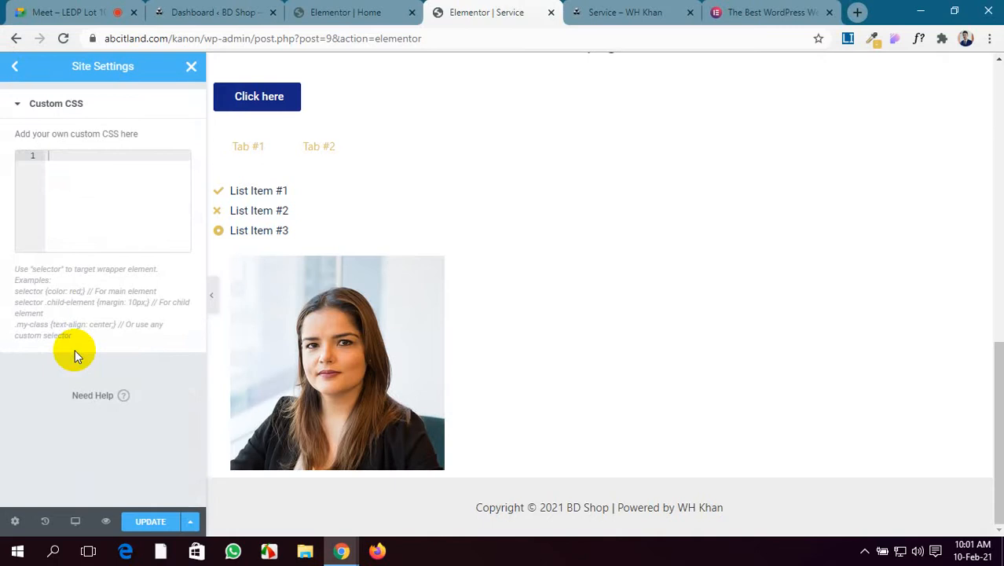
click(12, 69)
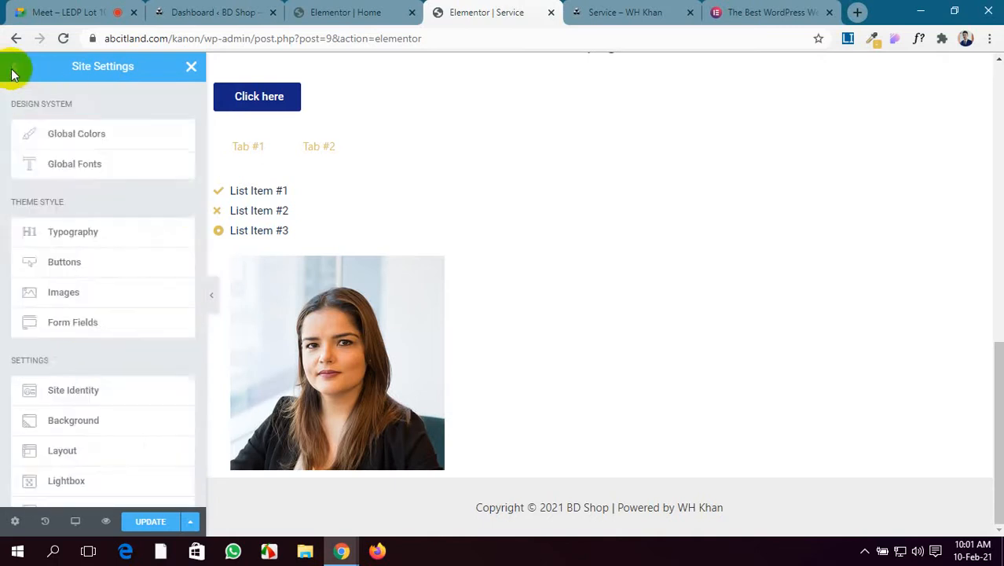
Open Additional Settings to view Elementor's general options in the WordPress dashboard, and close that page.
scroll(115, 413, down, 2)
click(87, 389)
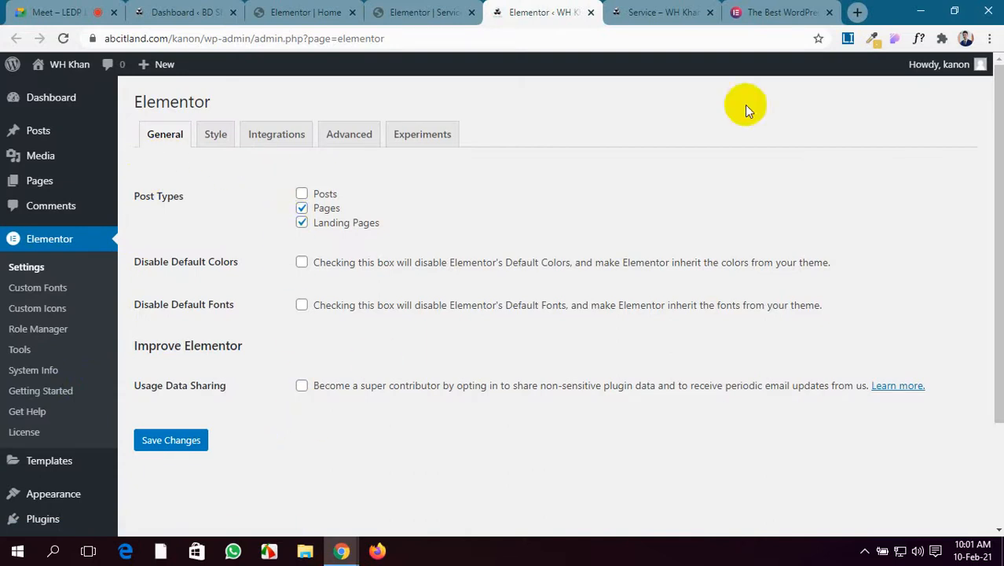
click(591, 12)
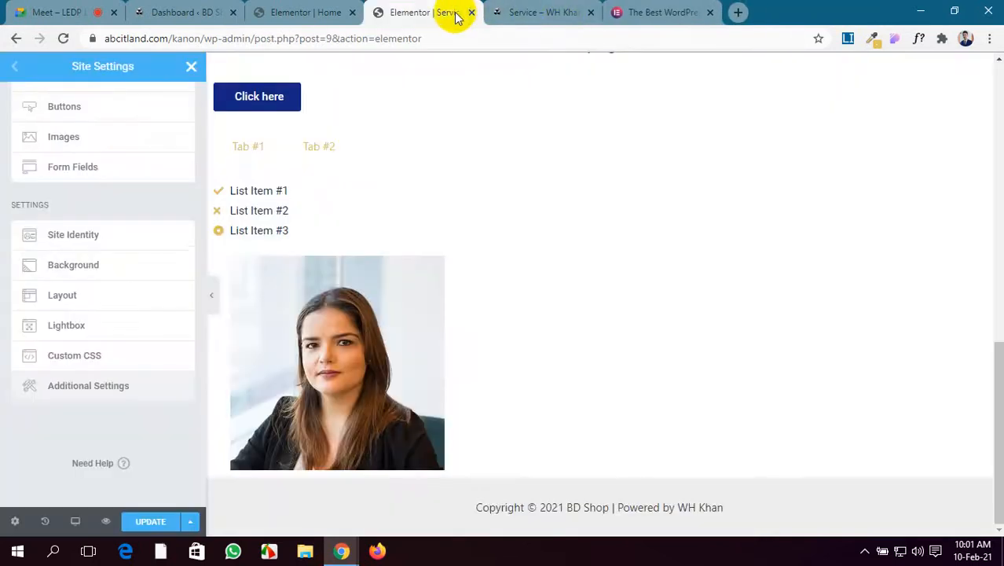
Exit Site Settings with the changes saved, and open the Theme Builder.
scroll(26, 108, up, 2)
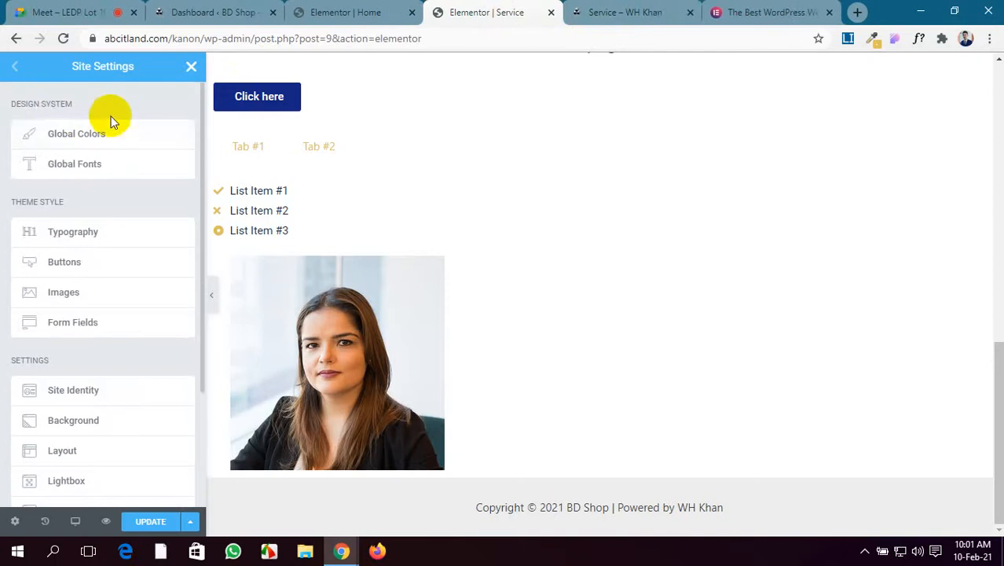
scroll(108, 117, down, 3)
click(192, 69)
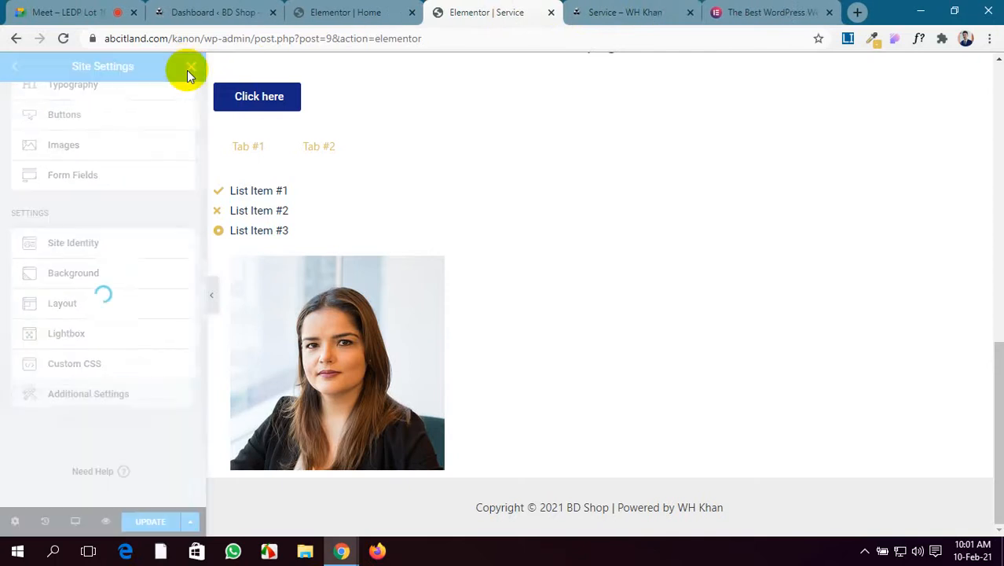
click(570, 341)
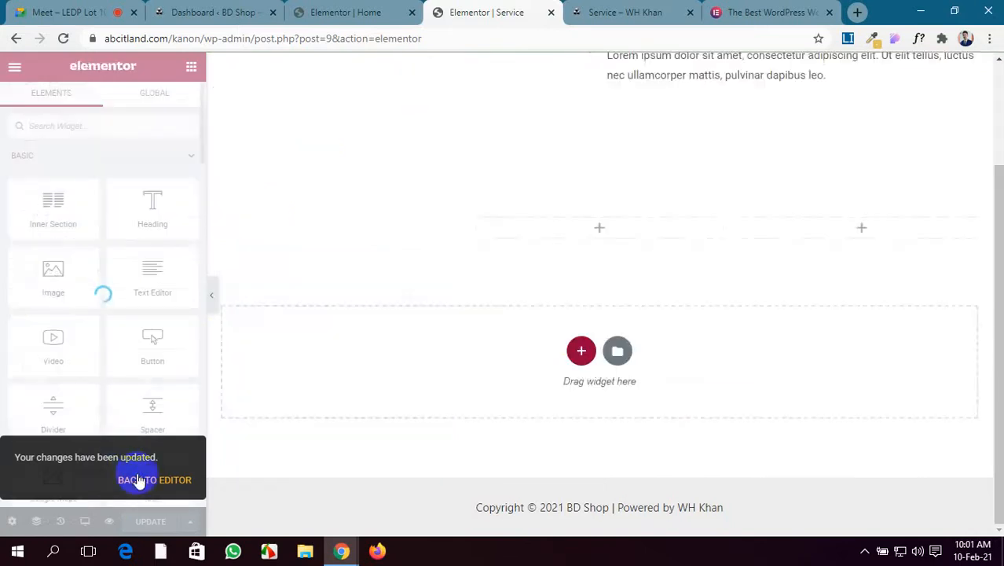
click(11, 67)
click(62, 168)
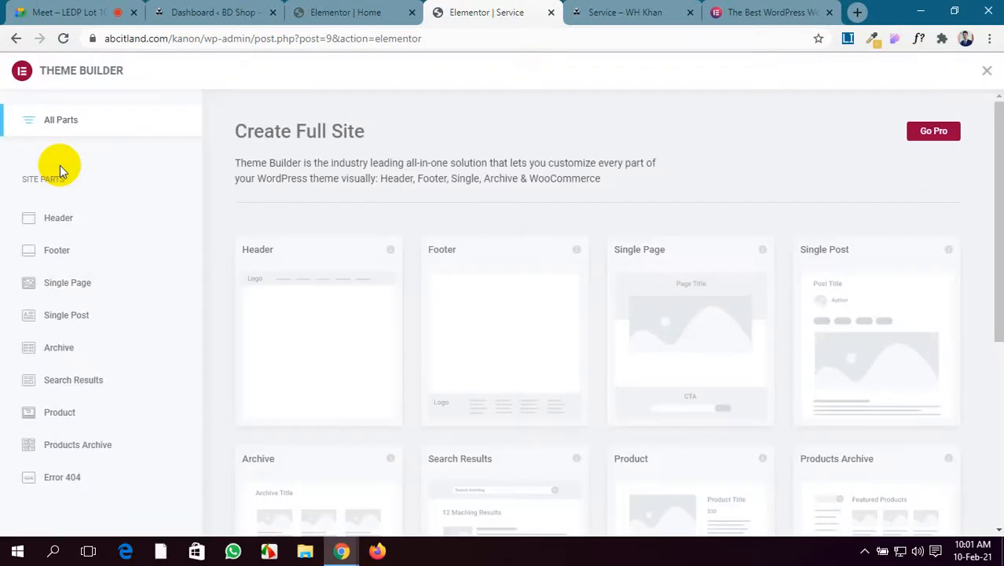
Switch to the Google Meet call, admit the waiting participant, and return to the Elementor editor.
click(69, 12)
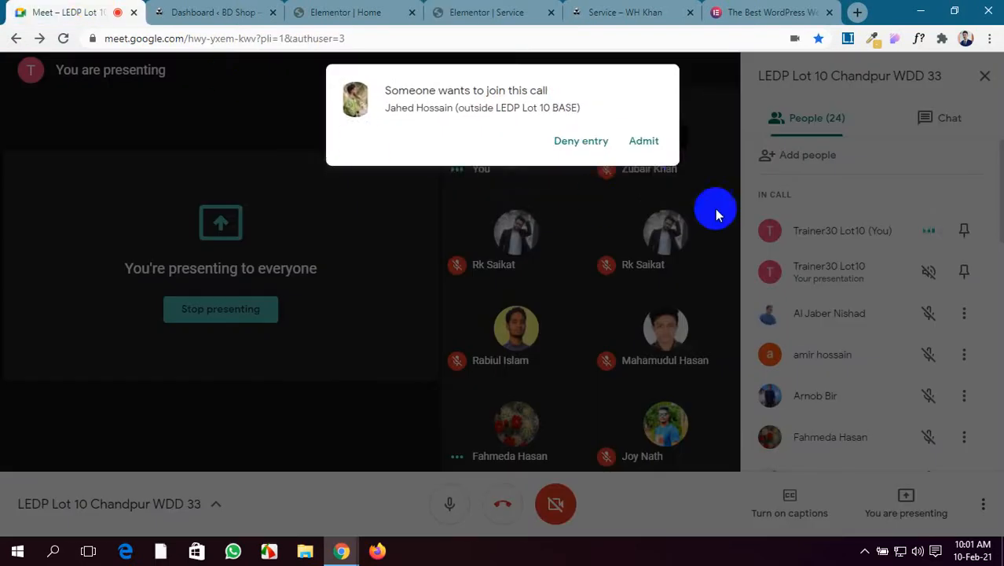
click(638, 140)
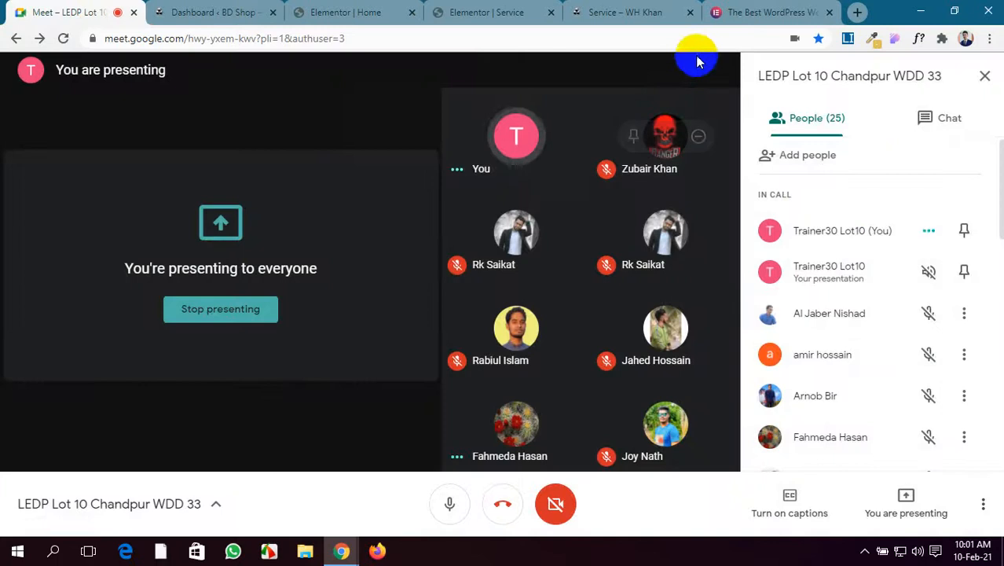
click(440, 10)
Look through the Theme Builder's site parts, from Header and Footer to Products Archive and Error 404.
scroll(314, 267, down, 1)
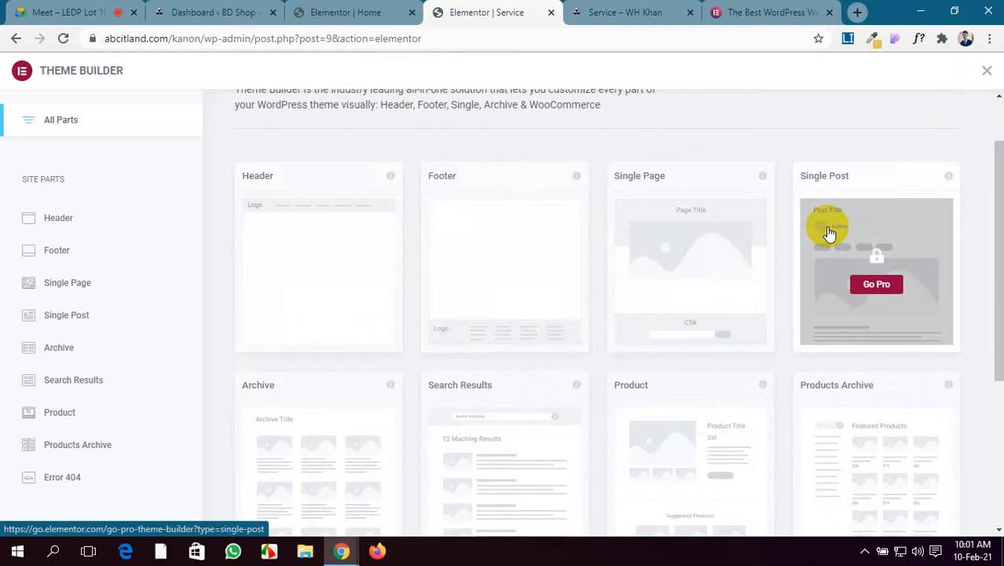
scroll(829, 232, down, 2)
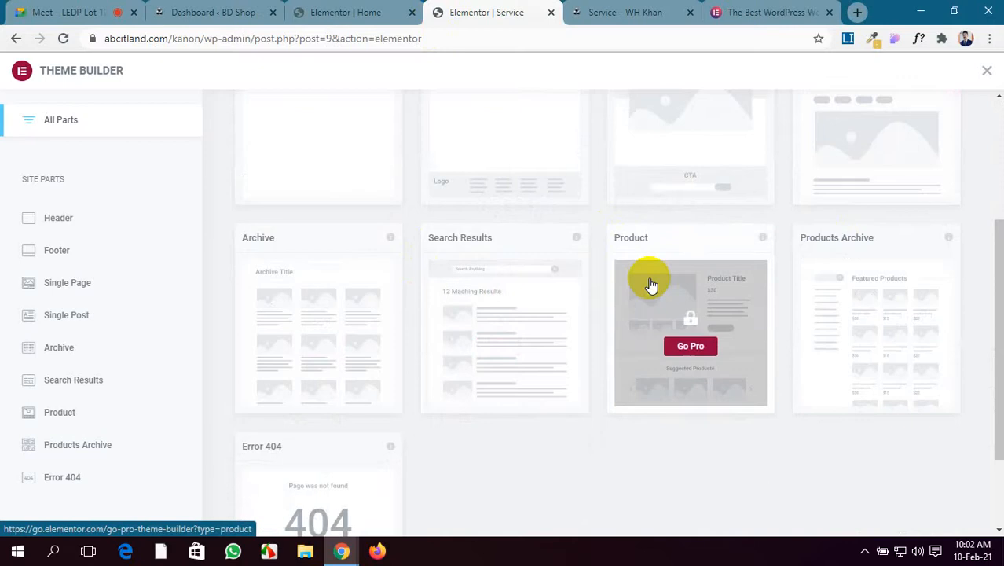
scroll(819, 296, down, 2)
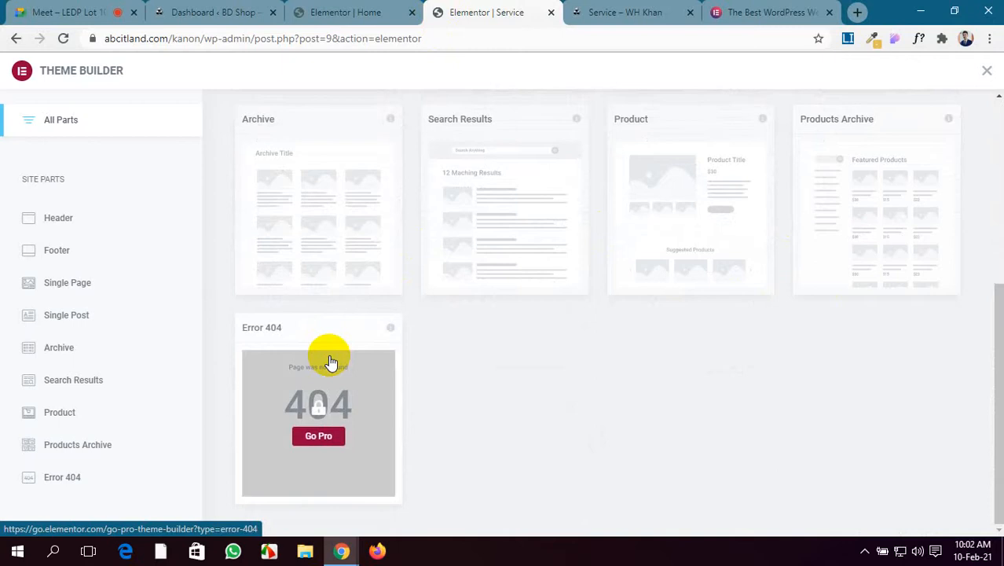
scroll(330, 361, up, 4)
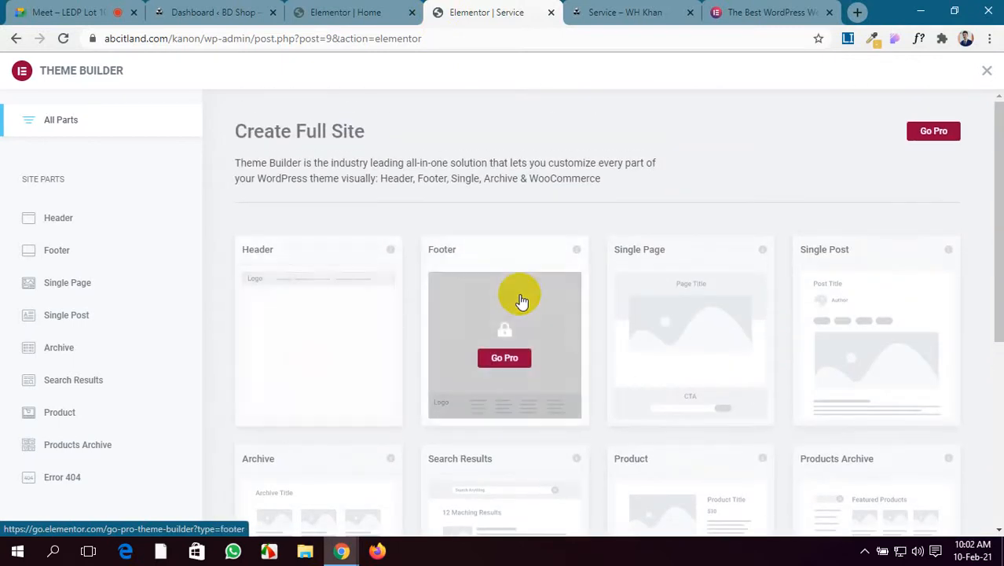
Open the upgrade link of the Header part and browse Elementor's Theme Builder feature page.
click(390, 320)
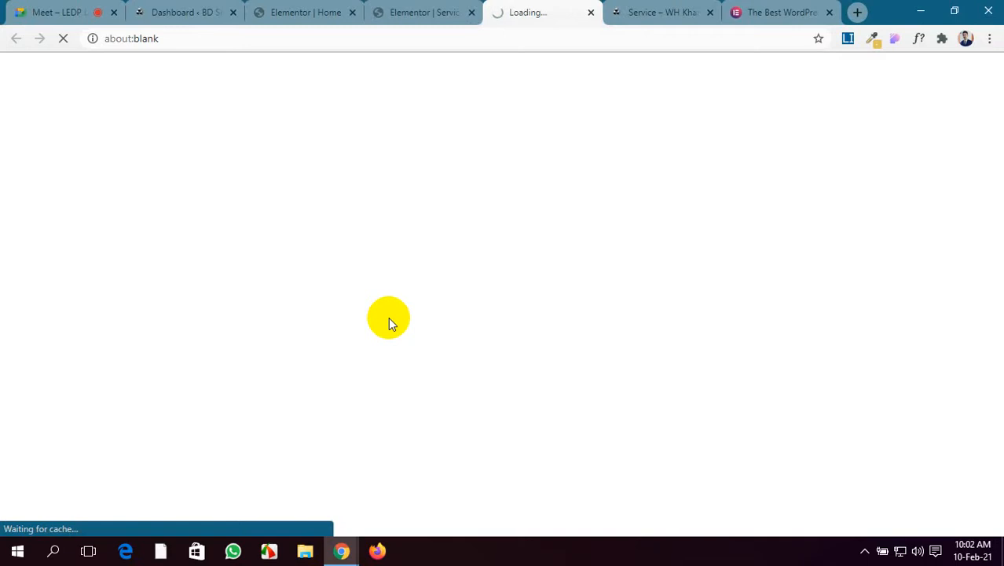
scroll(388, 317, down, 2)
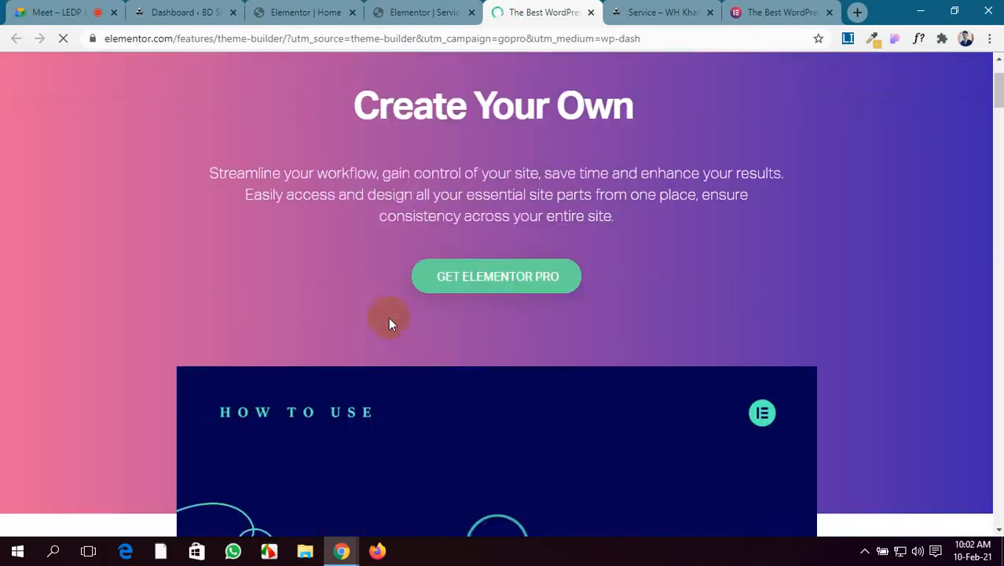
scroll(388, 316, down, 10)
scroll(388, 317, up, 2)
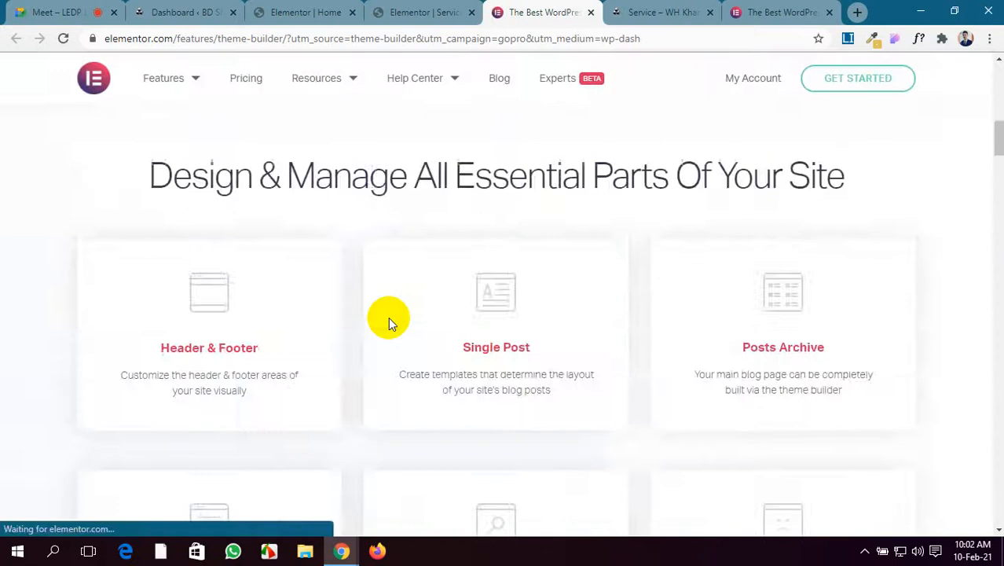
scroll(388, 316, up, 5)
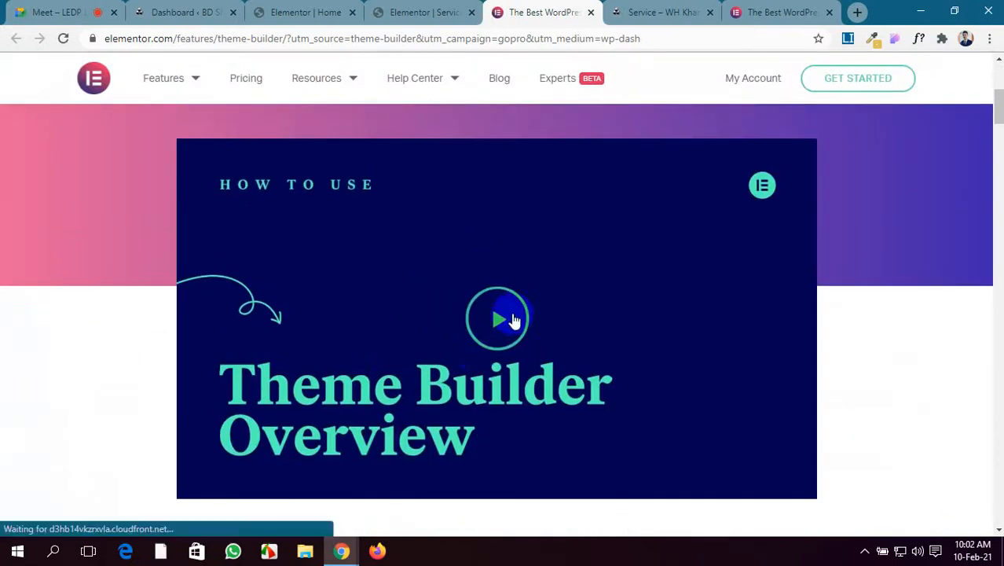
Open and play the Theme Builder Overview video on Elementor's Theme Builder feature page.
click(512, 320)
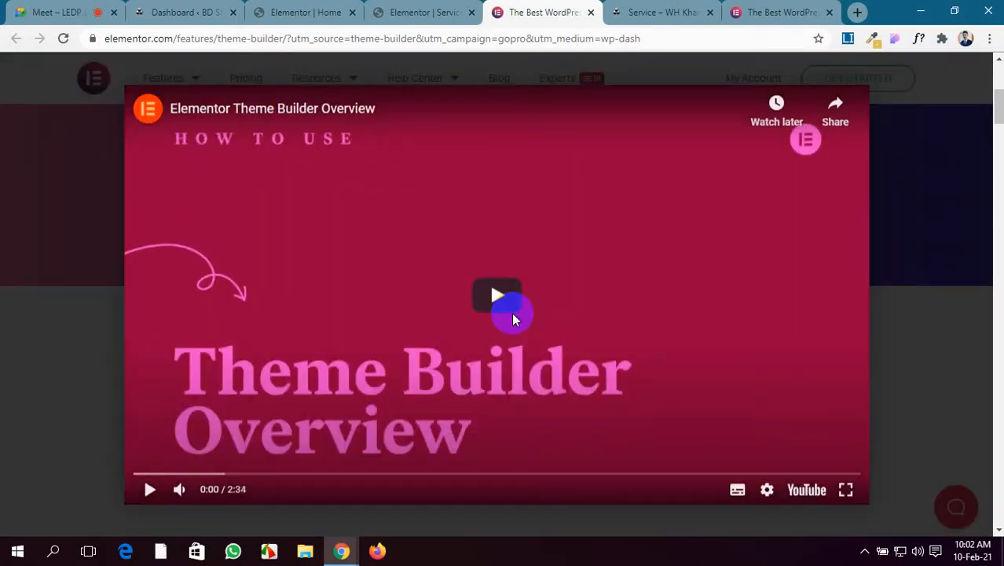
click(150, 494)
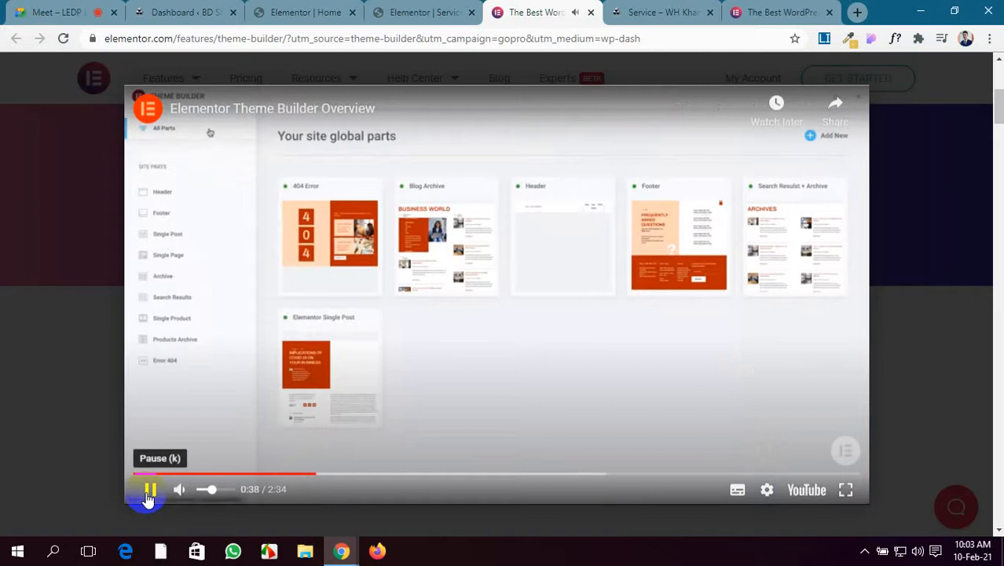
Switch to the Google Meet call, admit the waiting participant, and return to the Theme Builder video page.
click(67, 9)
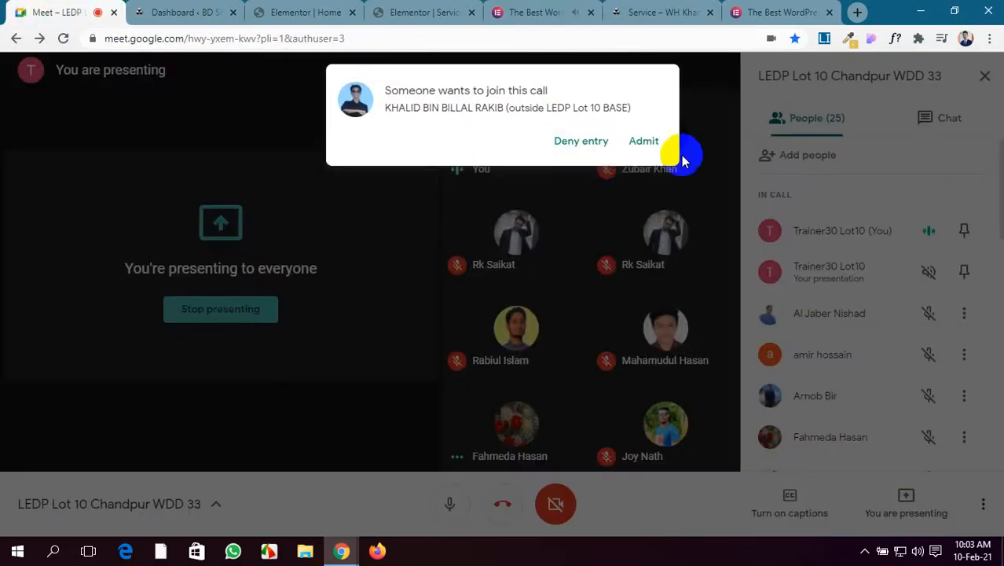
click(644, 141)
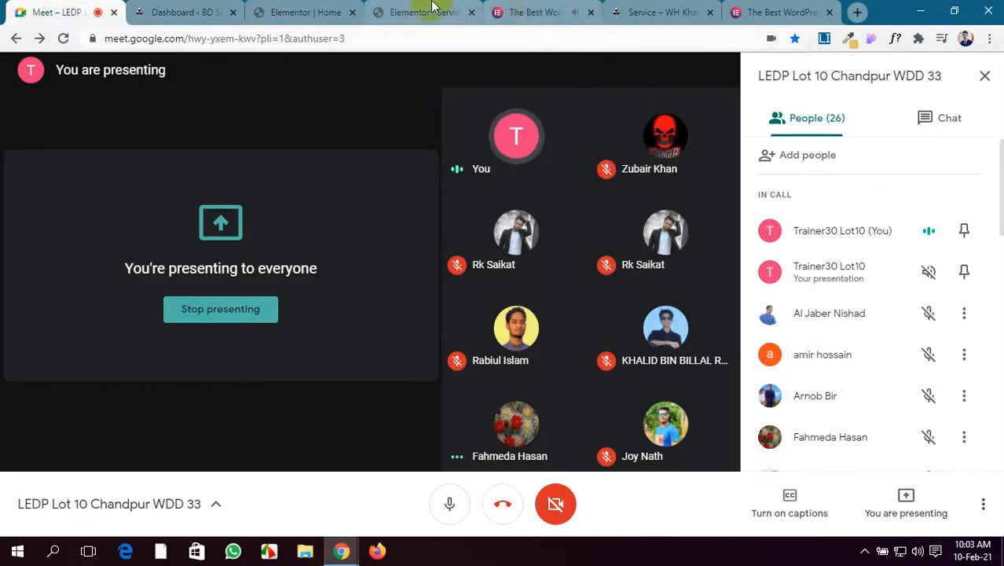
click(433, 11)
click(530, 9)
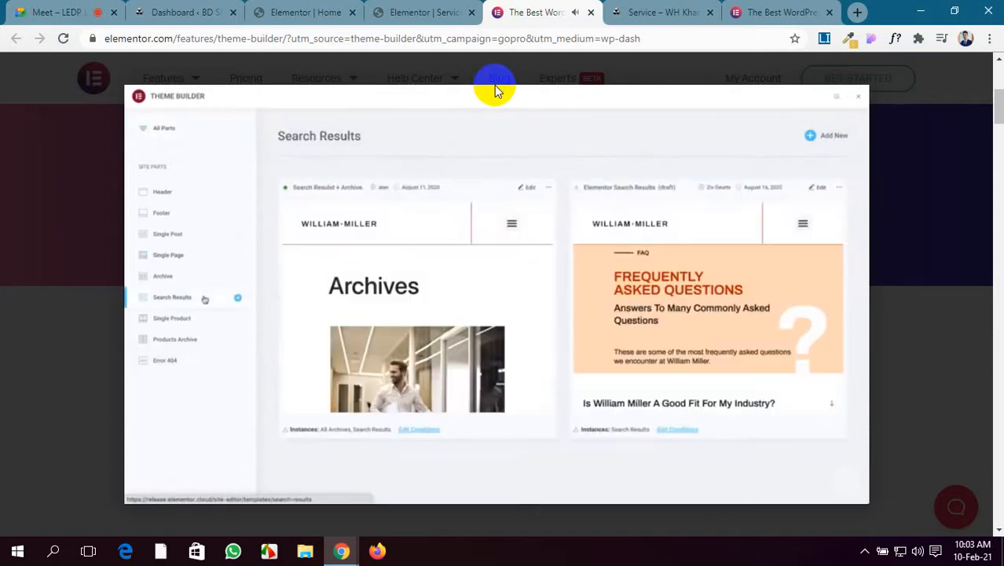
Pause the overview video and look over the Theme Builder's site parts, such as Header and Footer, in the Service page's Elementor editor.
click(437, 215)
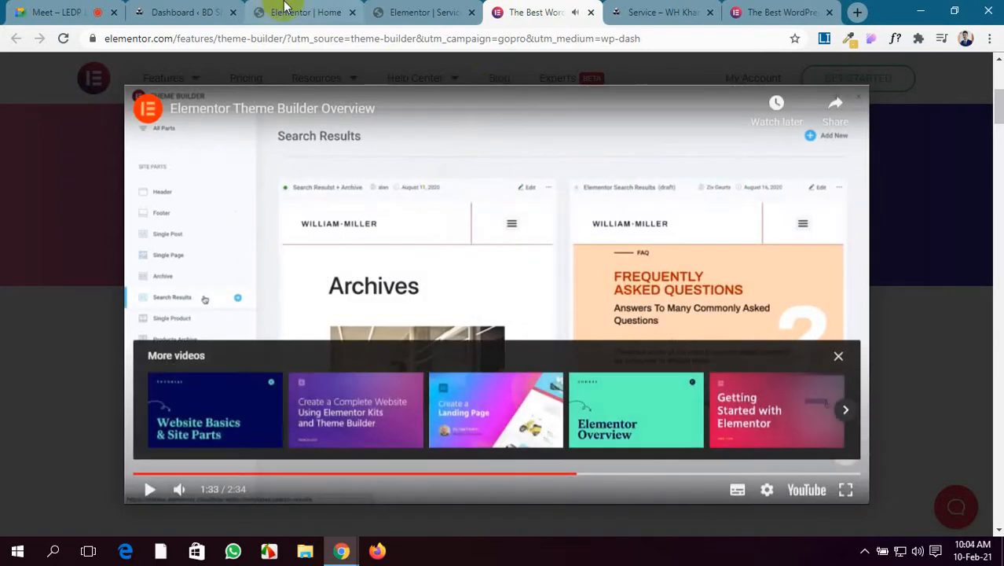
click(428, 7)
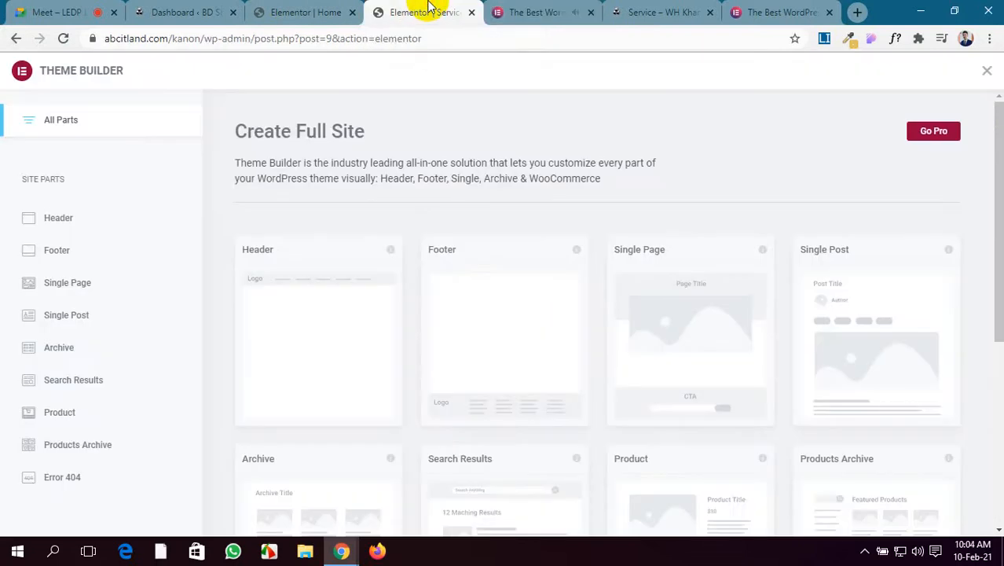
scroll(454, 217, down, 3)
scroll(454, 217, up, 3)
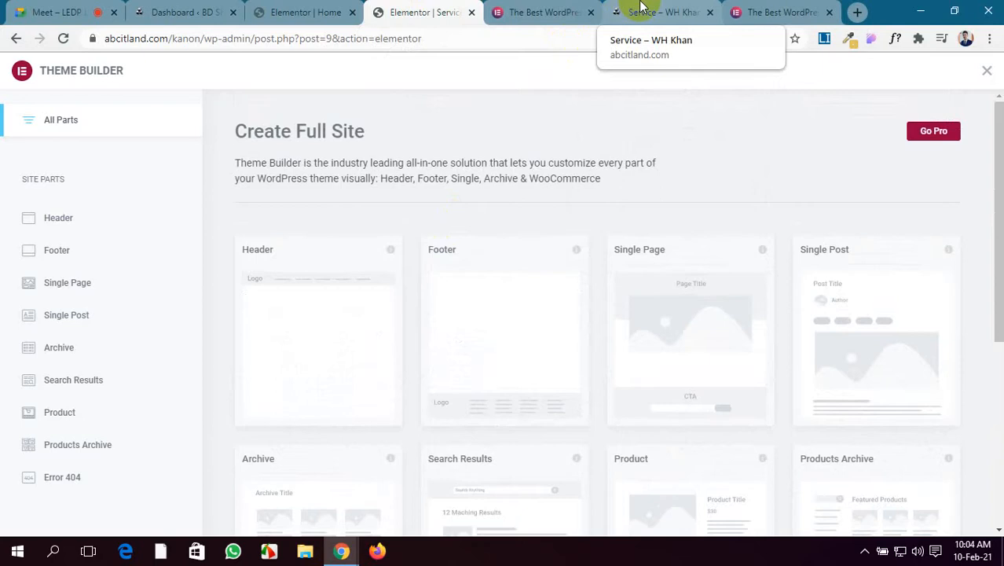
click(640, 6)
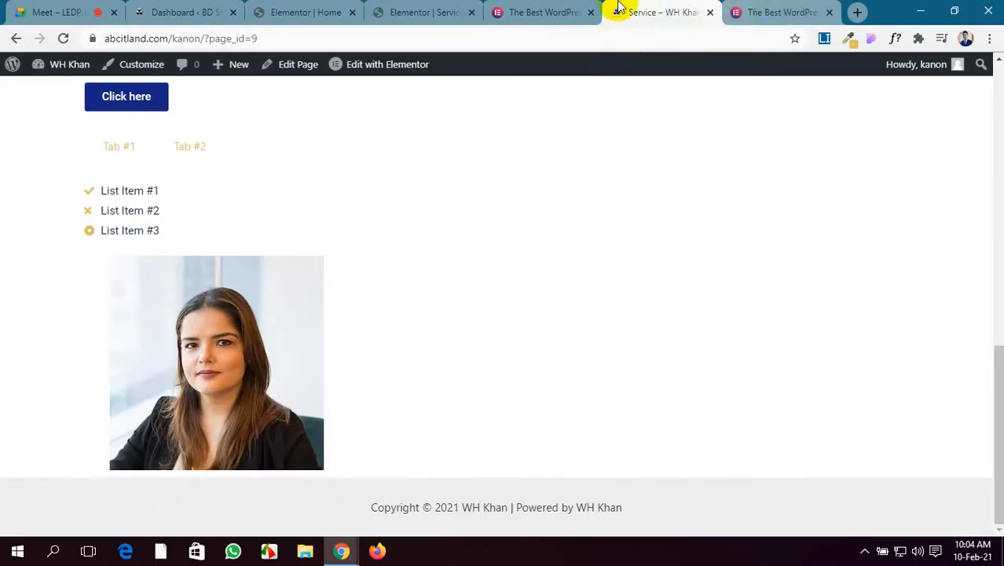
click(557, 9)
click(420, 6)
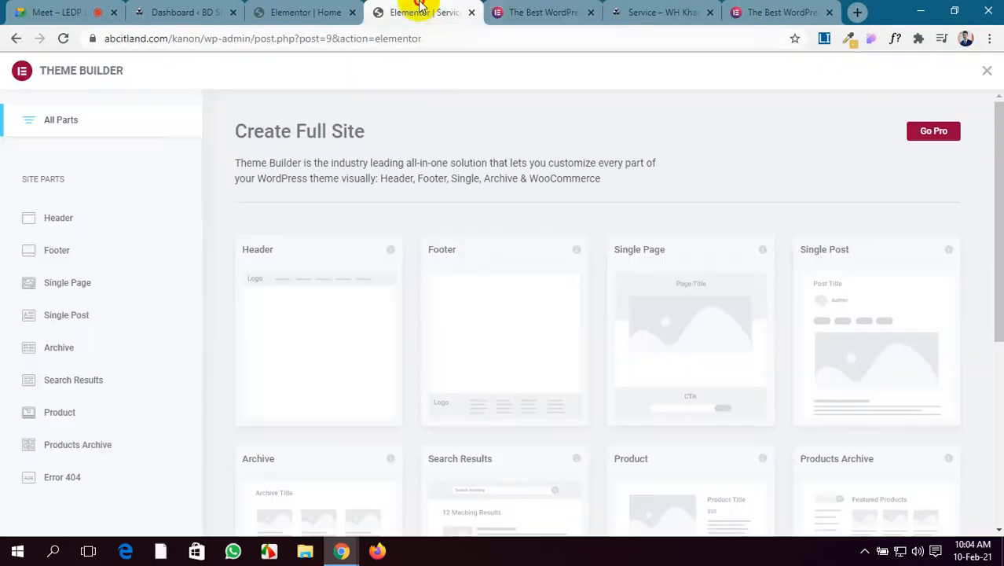
mouse_move(333, 302)
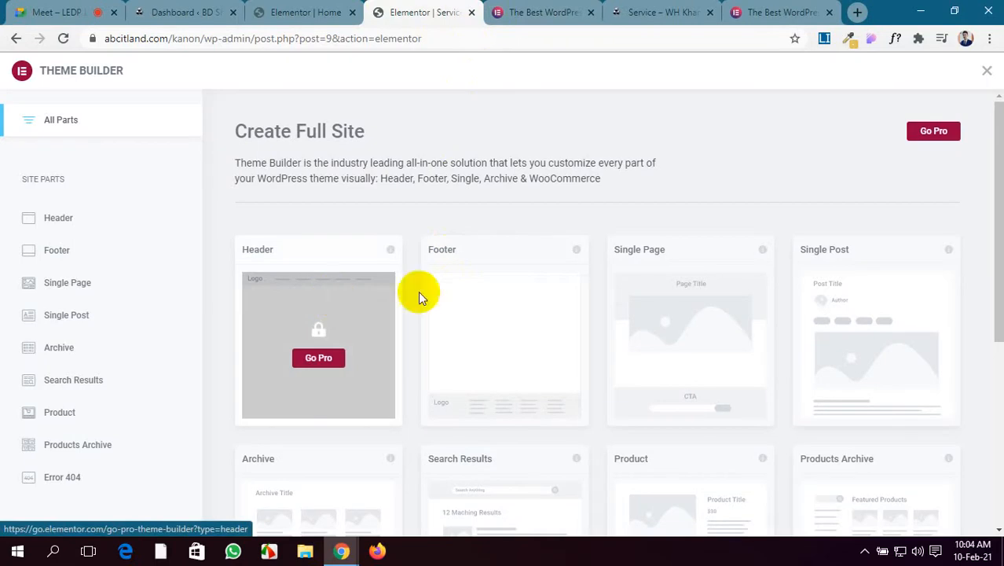
mouse_move(452, 292)
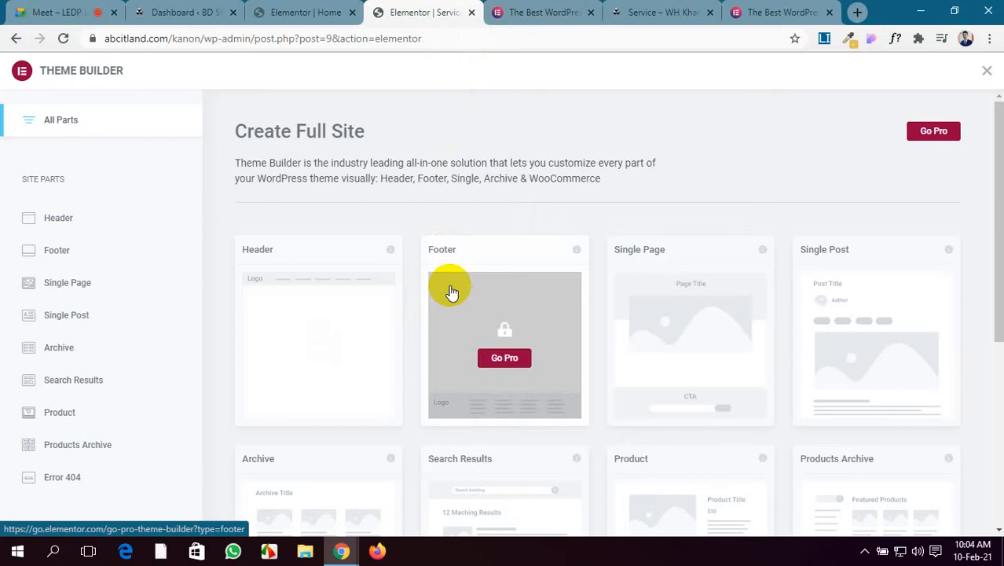
Open the Theme Builder template list in the WordPress dashboard and view its Archive section before returning to the main list.
click(292, 9)
click(425, 6)
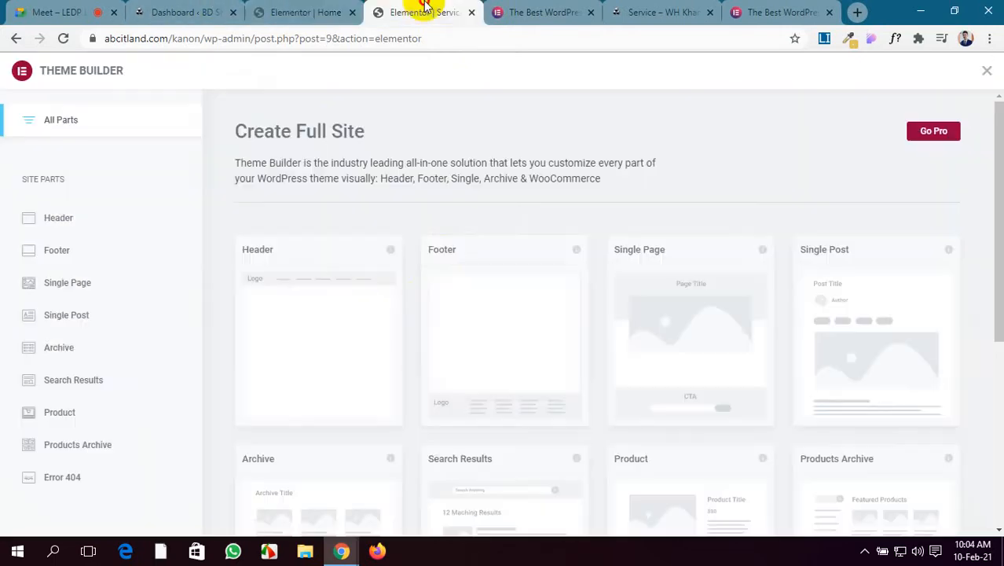
click(292, 9)
click(177, 9)
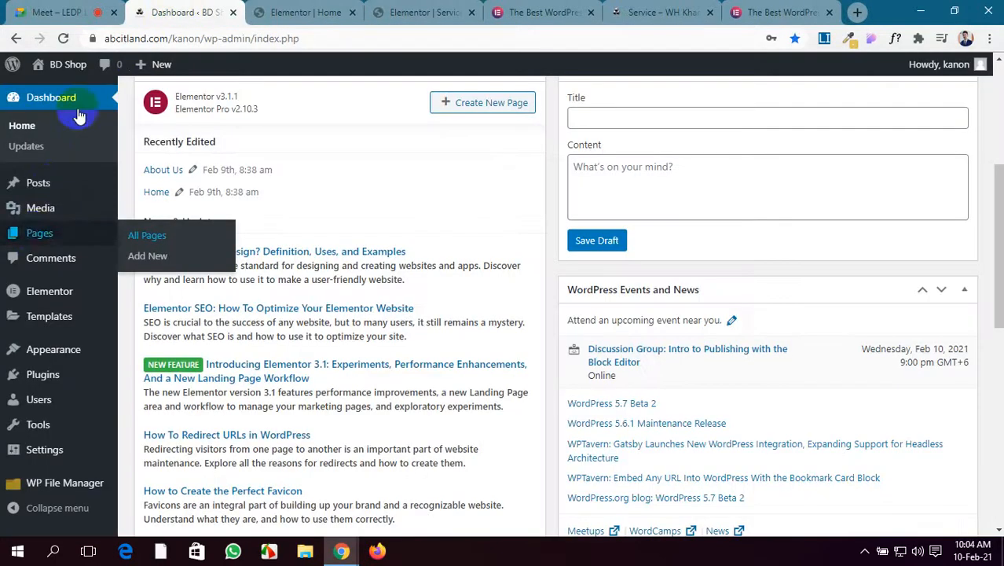
mouse_move(35, 317)
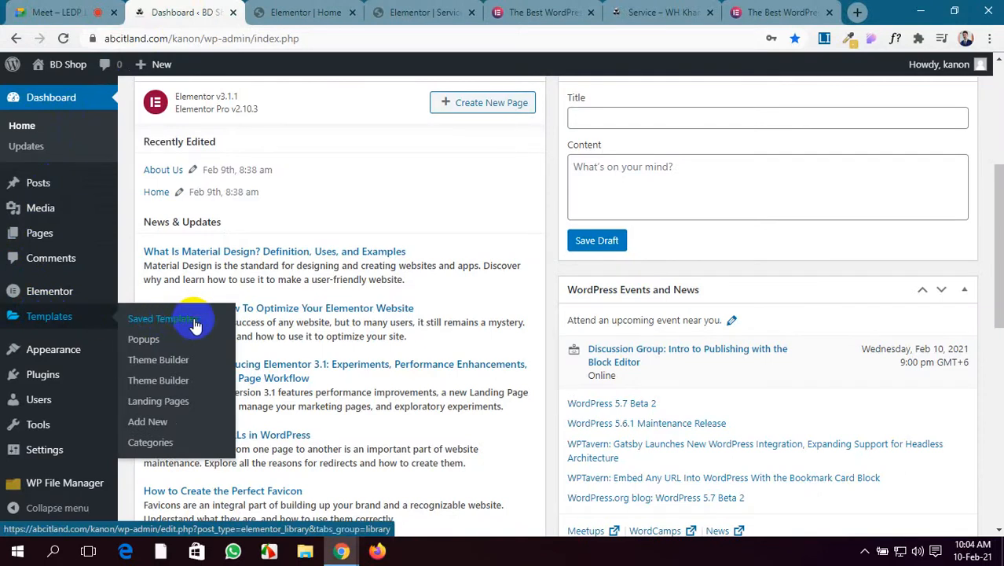
click(153, 345)
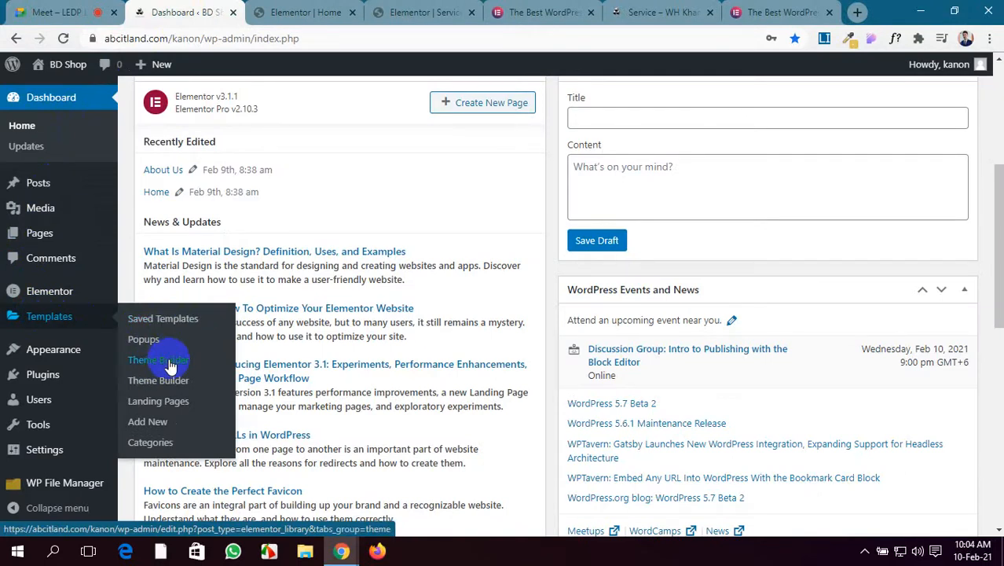
click(171, 366)
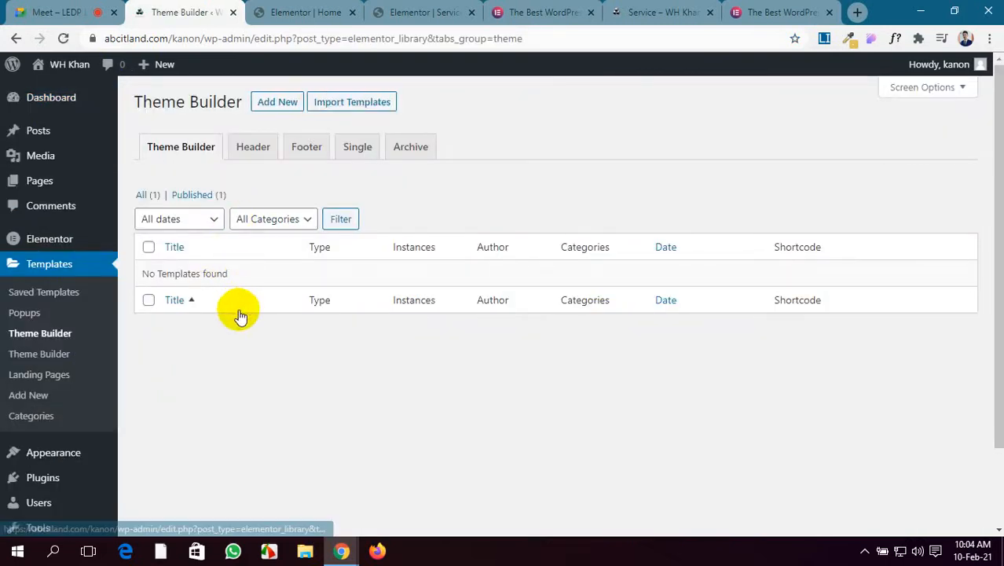
click(399, 150)
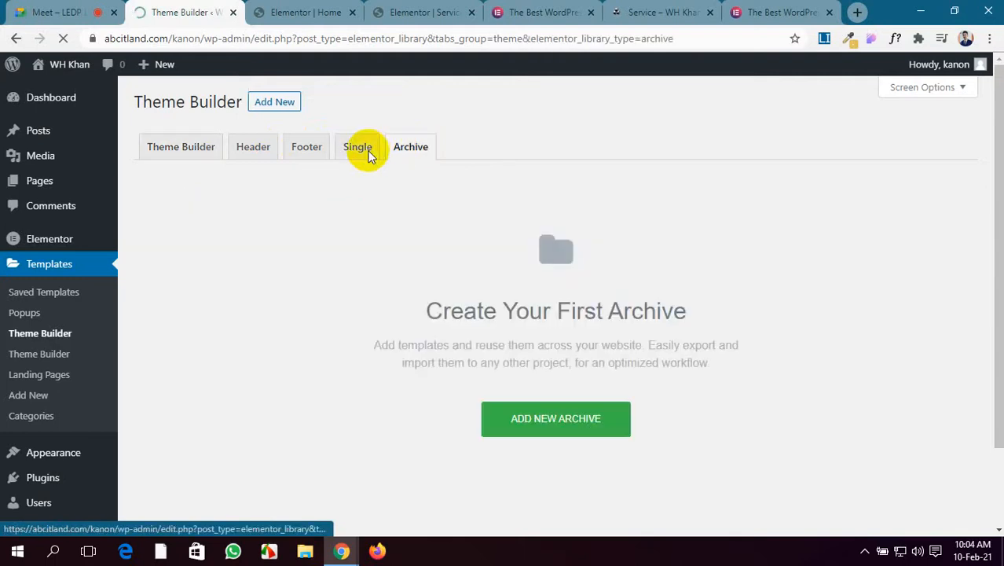
click(204, 151)
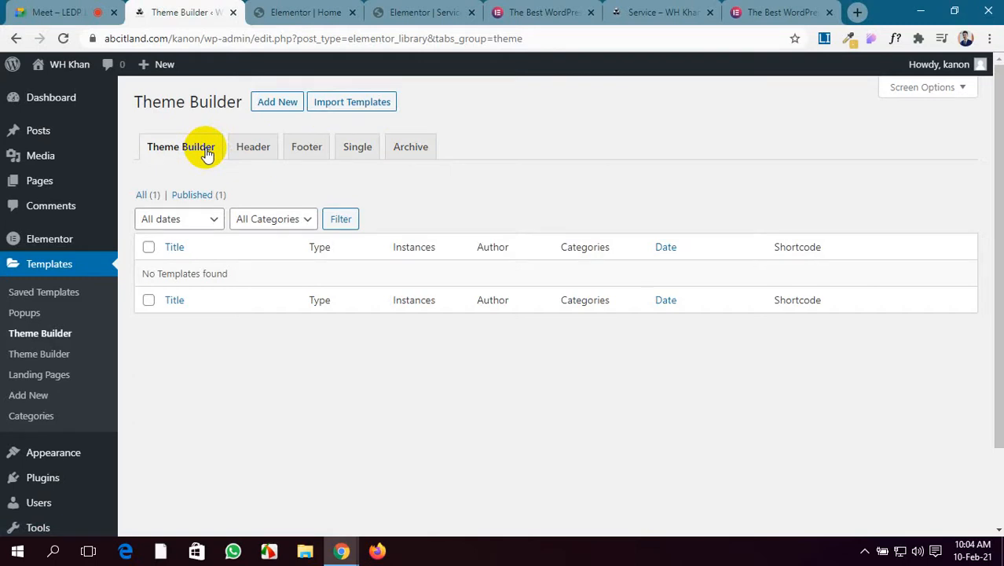
Let the person waiting to join into the Google Meet call and go back to the Theme Builder feature page.
click(67, 11)
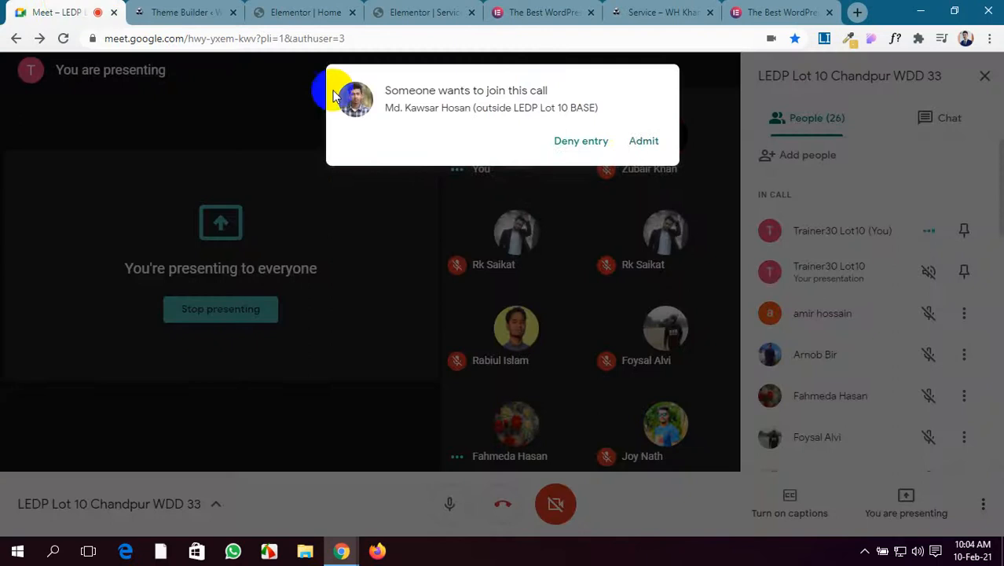
click(642, 143)
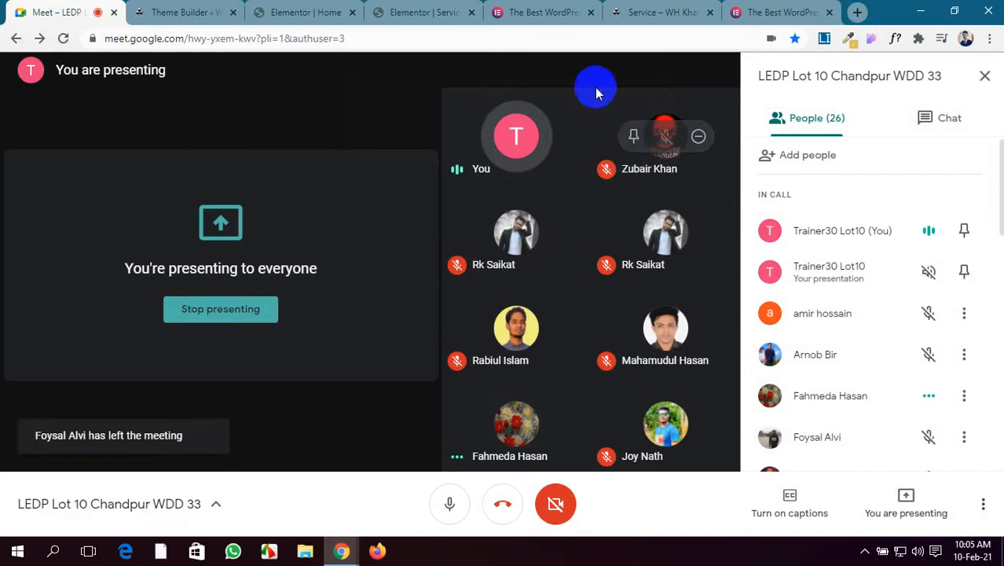
click(557, 7)
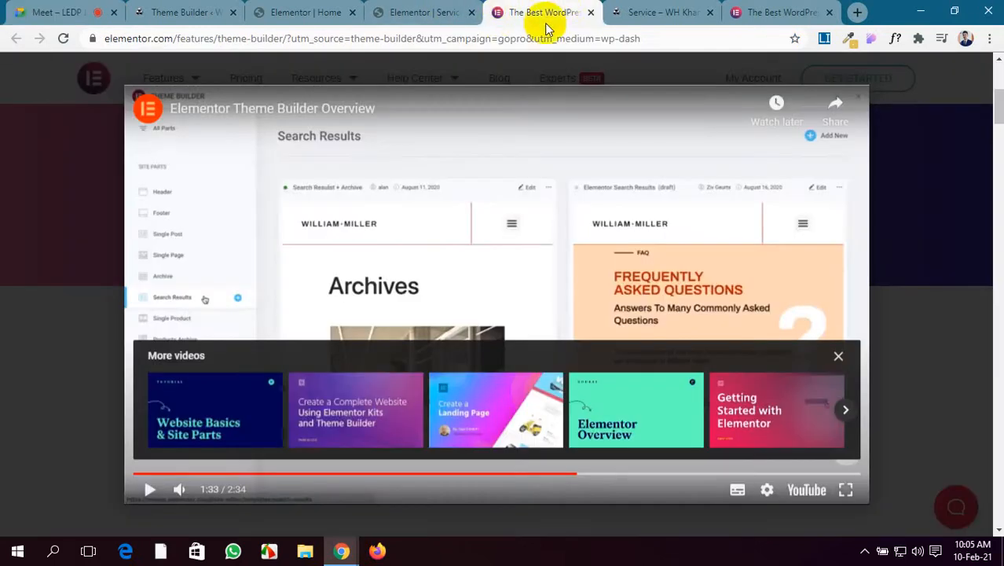
Close the Theme Builder feature page and return to the Theme Builder in the Service page's Elementor editor.
click(590, 12)
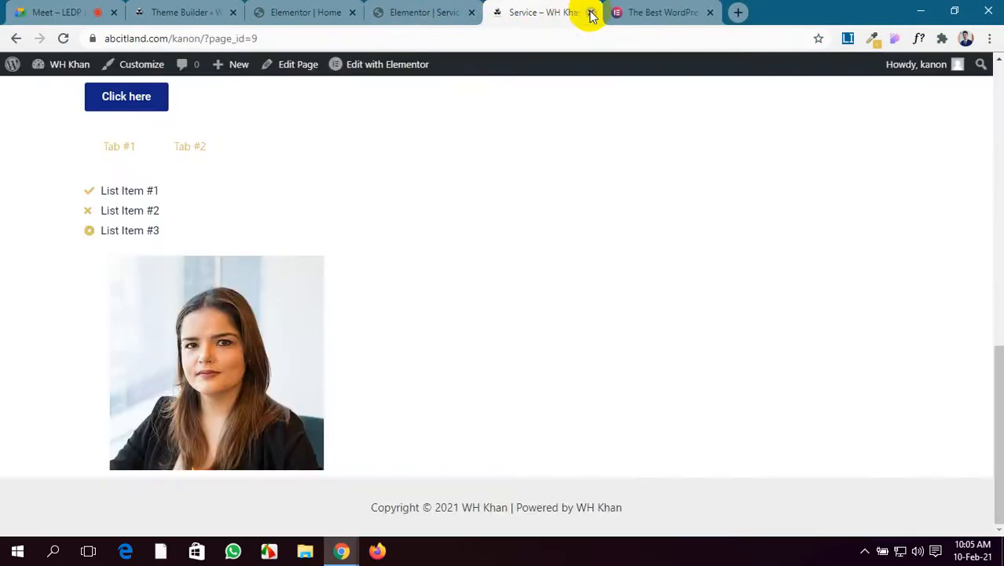
click(462, 9)
mouse_move(376, 336)
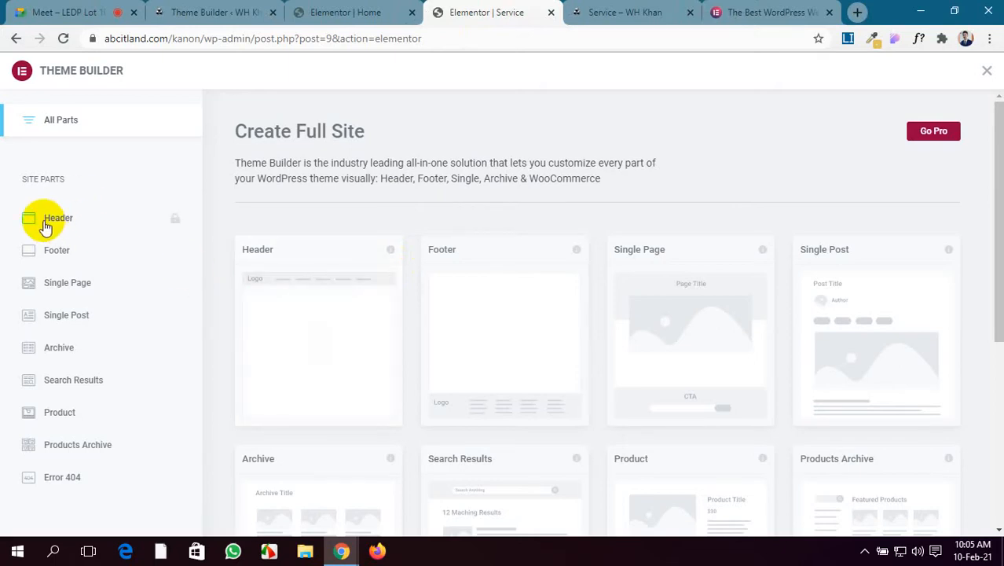
Switch to the Google Meet call and admit the next waiting participant.
click(68, 12)
click(644, 141)
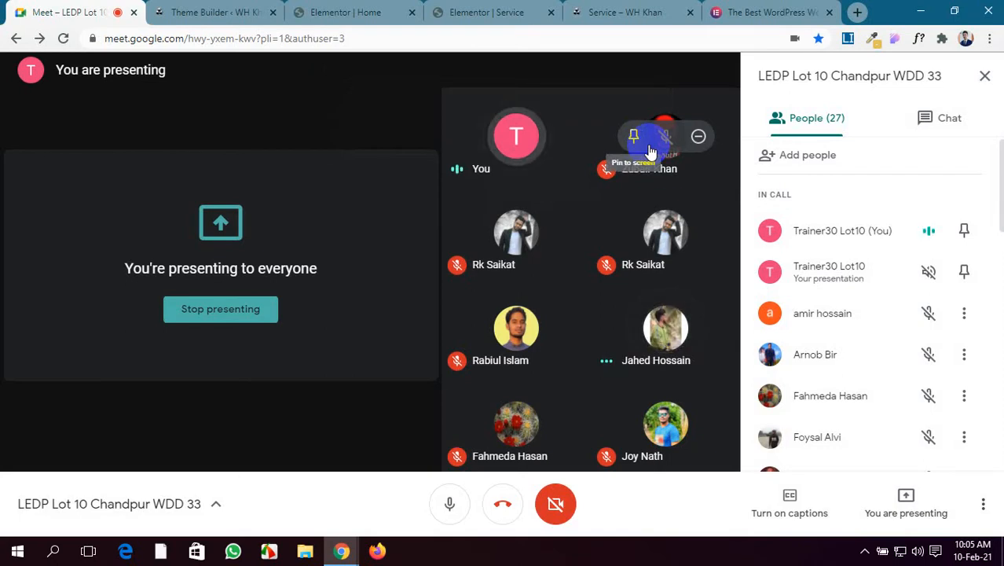
Look through the full list of people in the Google Meet call, from start to end and back.
scroll(807, 288, down, 5)
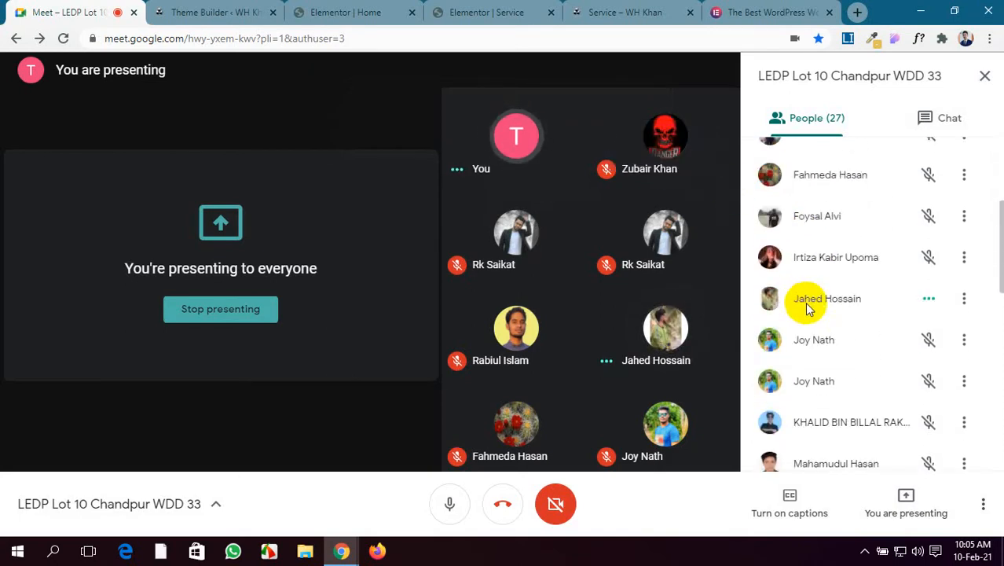
scroll(804, 301, down, 2)
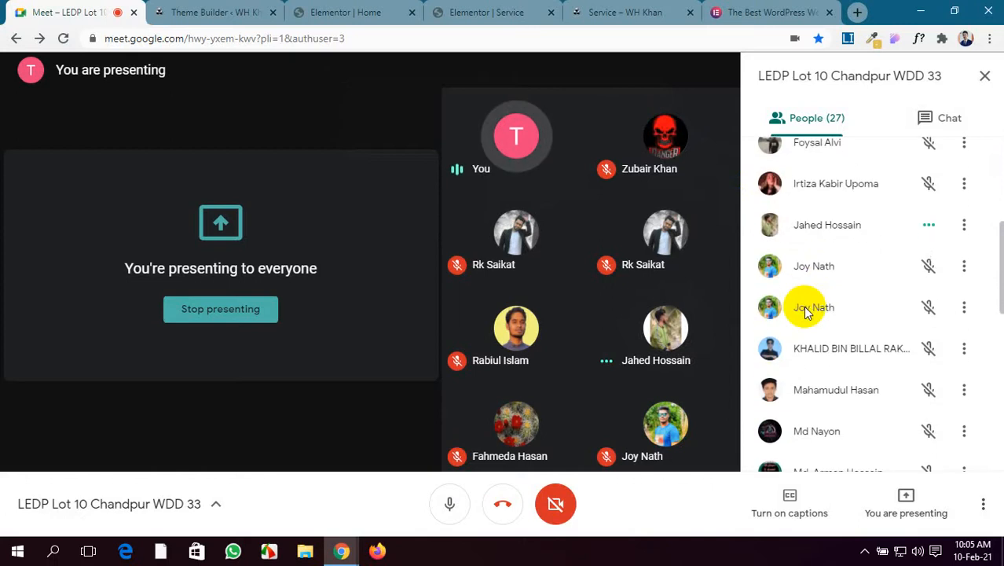
scroll(803, 305, down, 3)
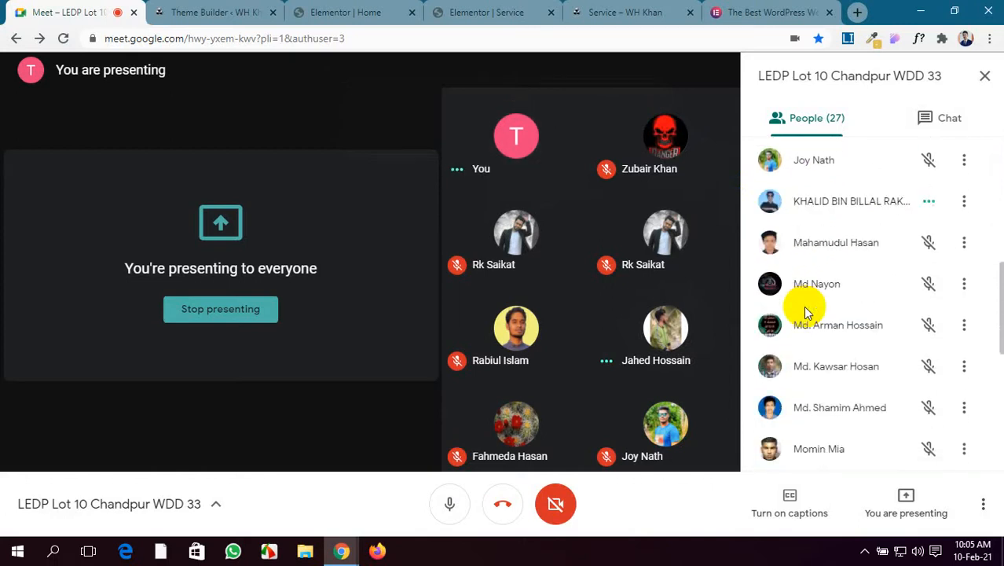
scroll(803, 306, down, 2)
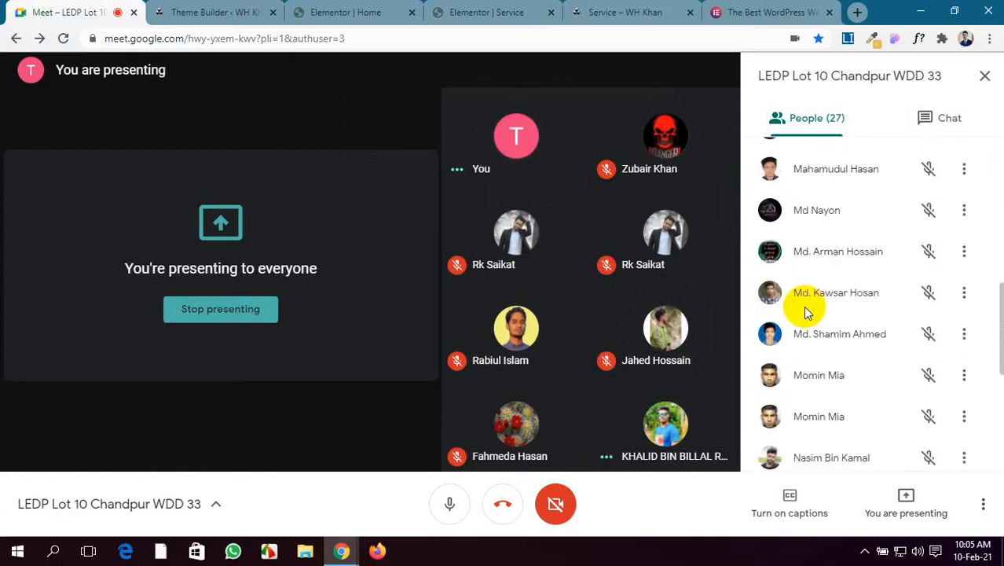
scroll(802, 306, down, 2)
scroll(805, 307, down, 4)
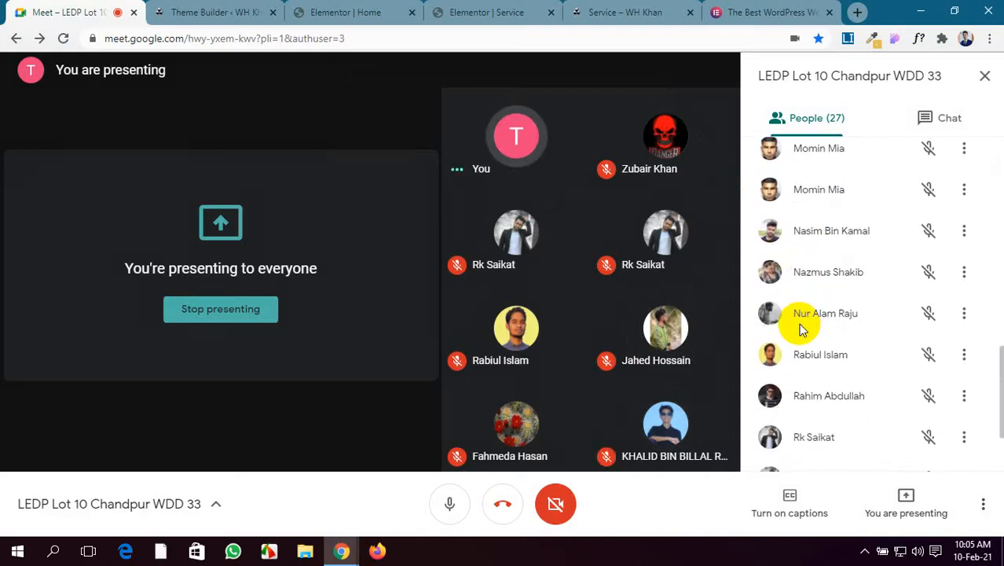
scroll(803, 323, down, 3)
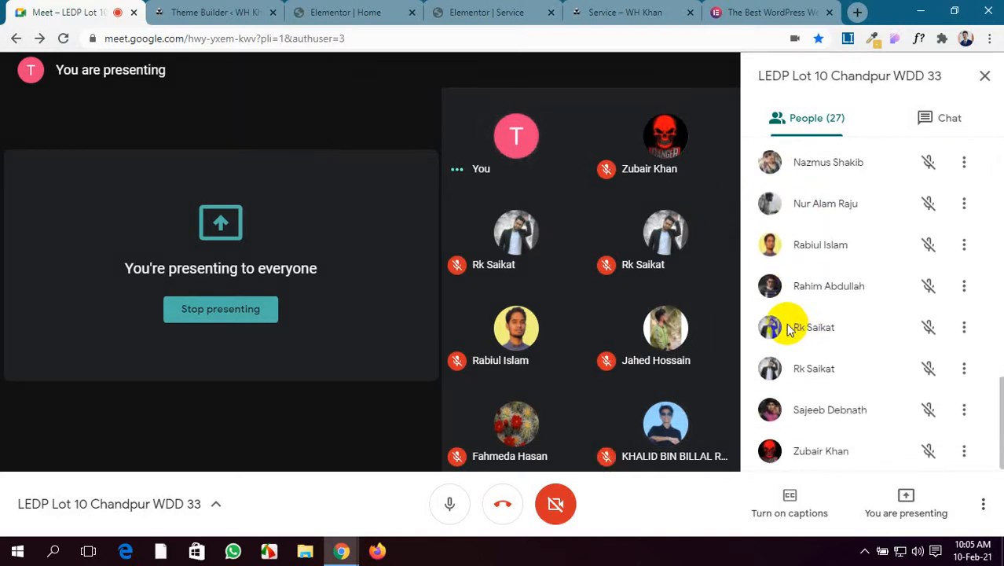
scroll(800, 328, up, 18)
scroll(787, 326, up, 5)
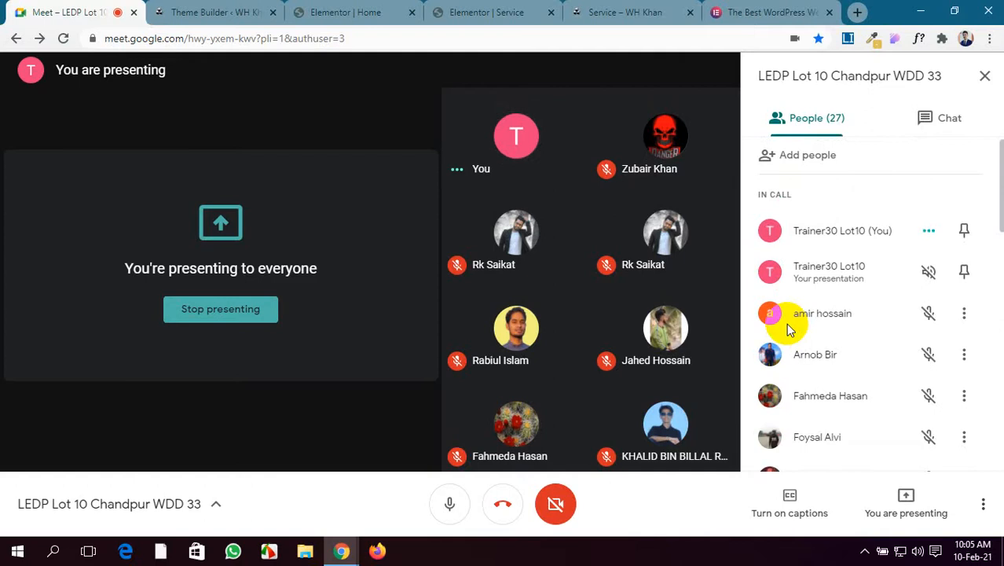
Leave the call view and switch to the Home page's Elementor editor.
click(635, 11)
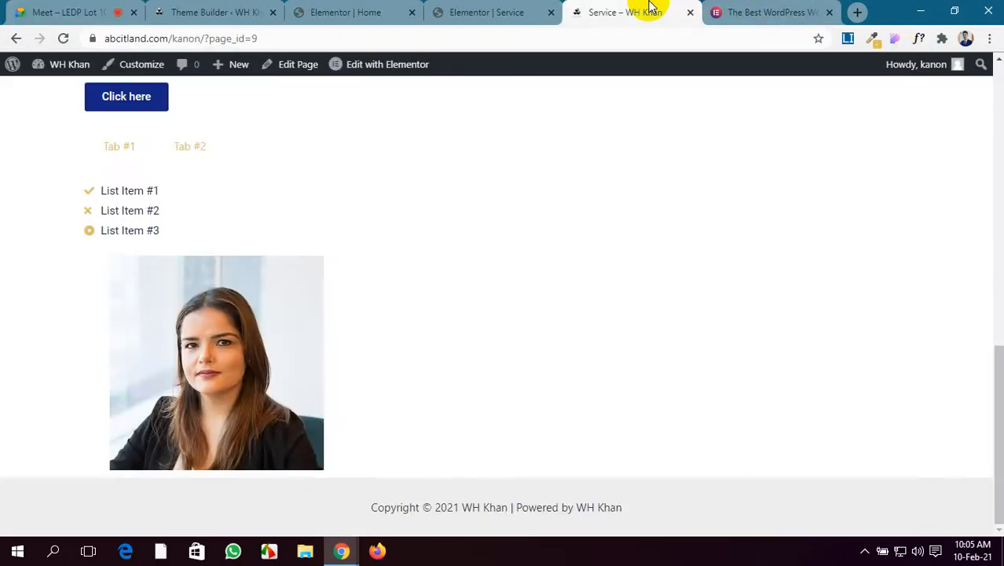
click(528, 7)
click(383, 10)
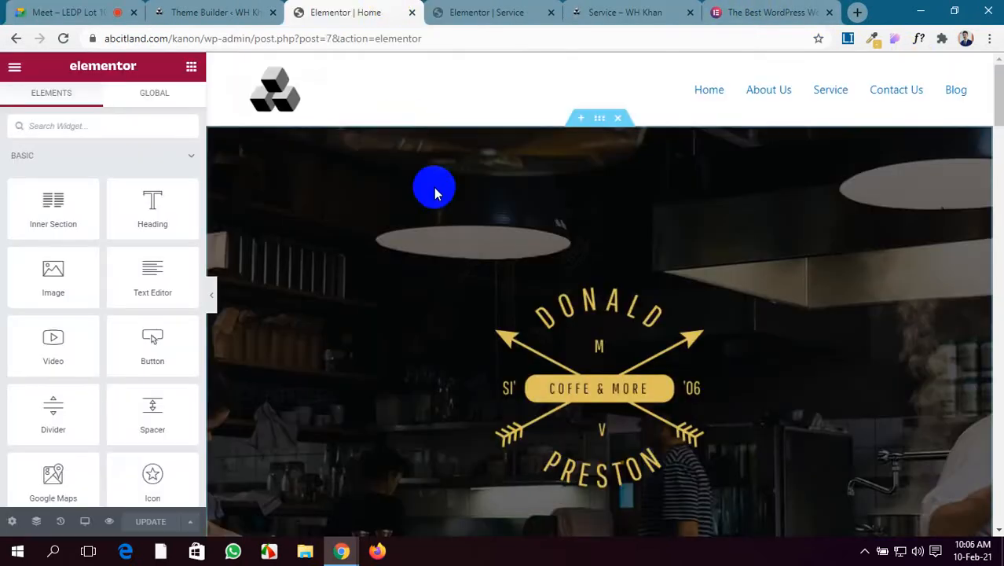
click(475, 11)
click(371, 11)
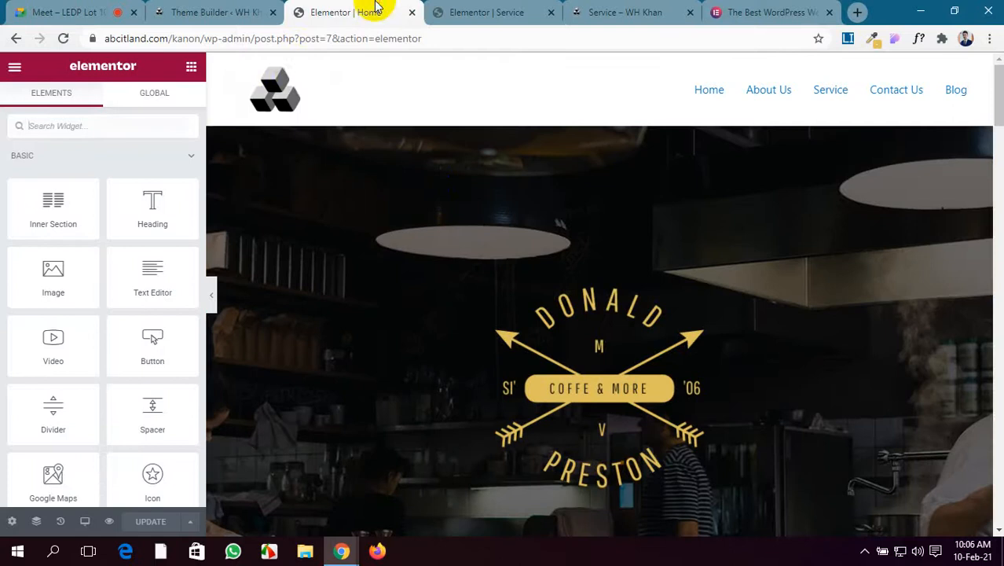
Close the Home page's Elementor editor and open the main WordPress dashboard page from the Theme Builder templates page.
click(209, 11)
click(350, 11)
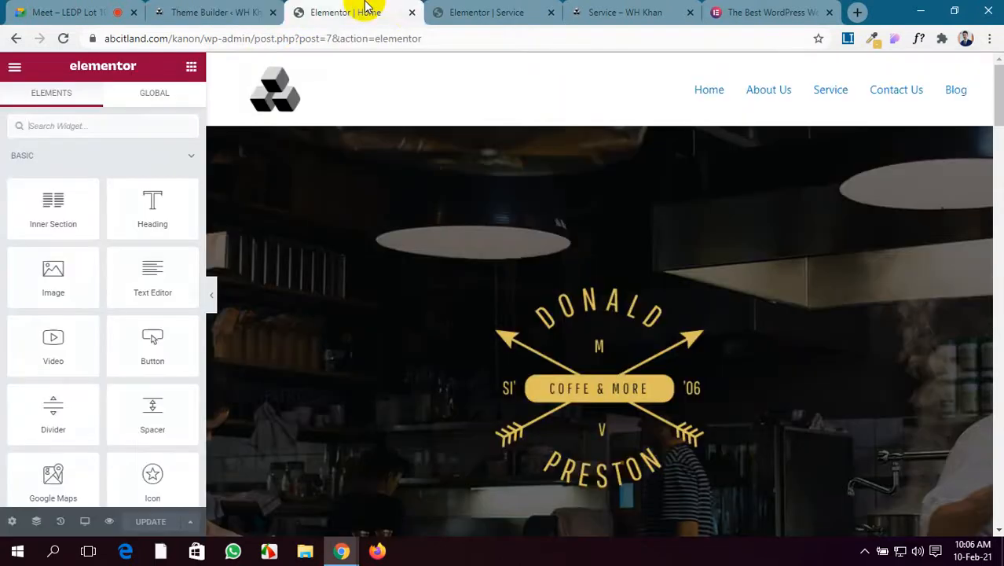
click(412, 12)
click(179, 15)
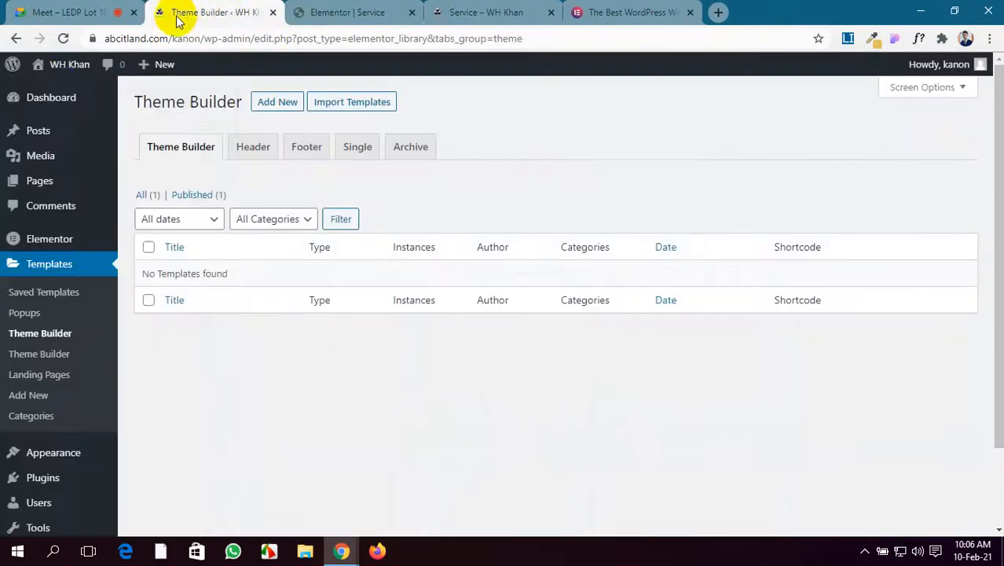
click(63, 95)
Leave the Theme Builder on the Service page and reopen that page for editing with Elementor.
click(424, 11)
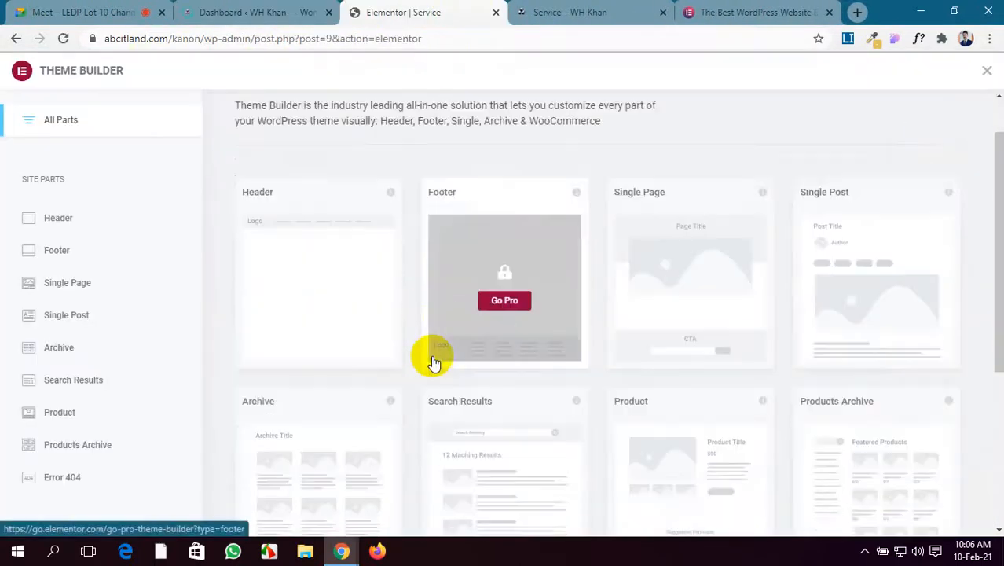
click(11, 39)
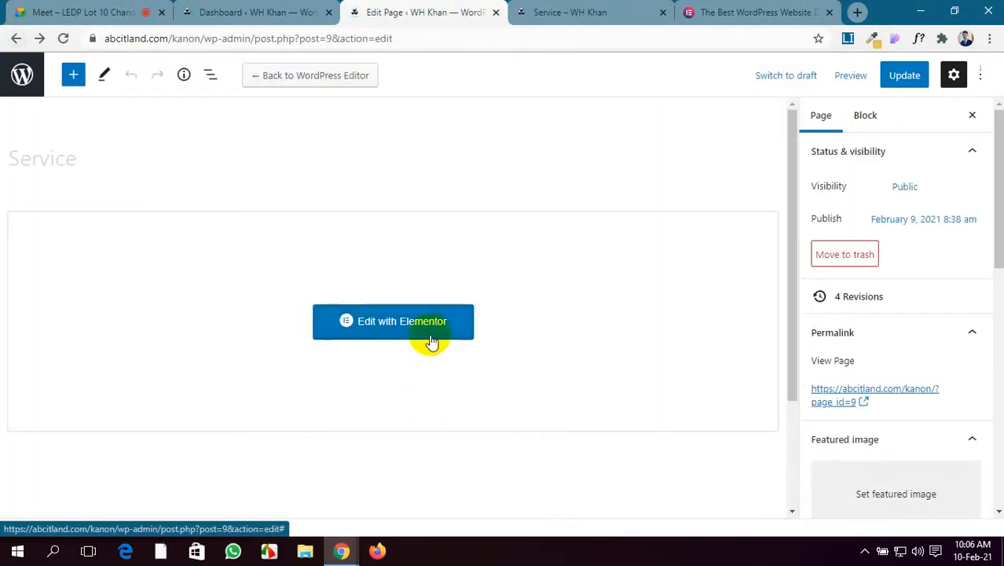
click(431, 340)
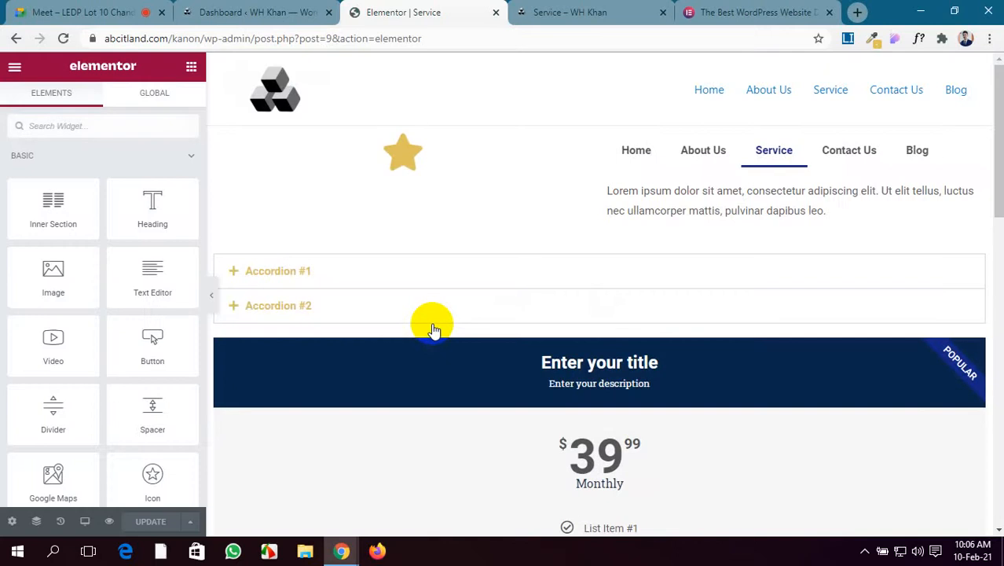
scroll(432, 329, down, 4)
scroll(433, 328, up, 3)
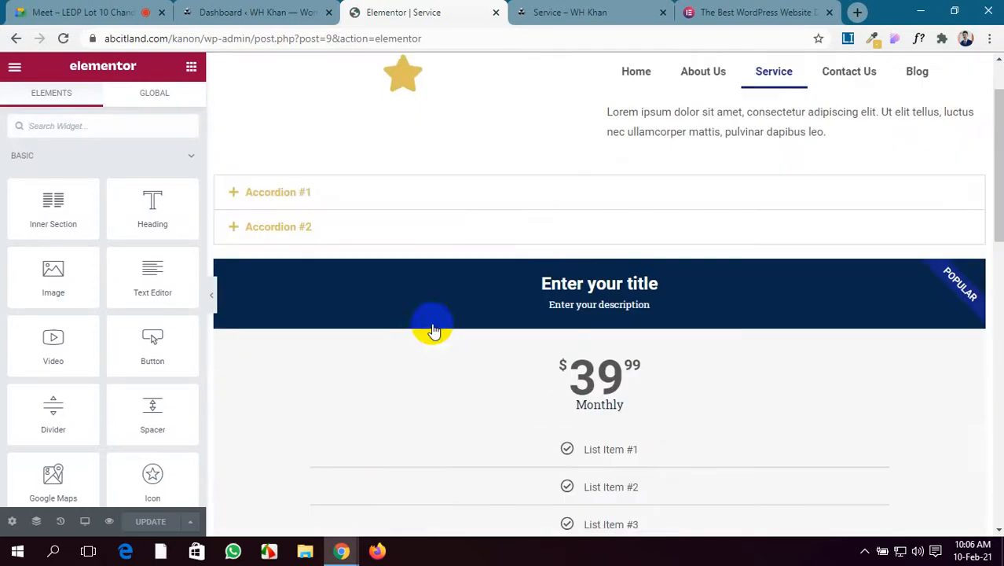
View the Theme Builder from the Service page's editor menu and return to editing the page with Elementor.
click(15, 70)
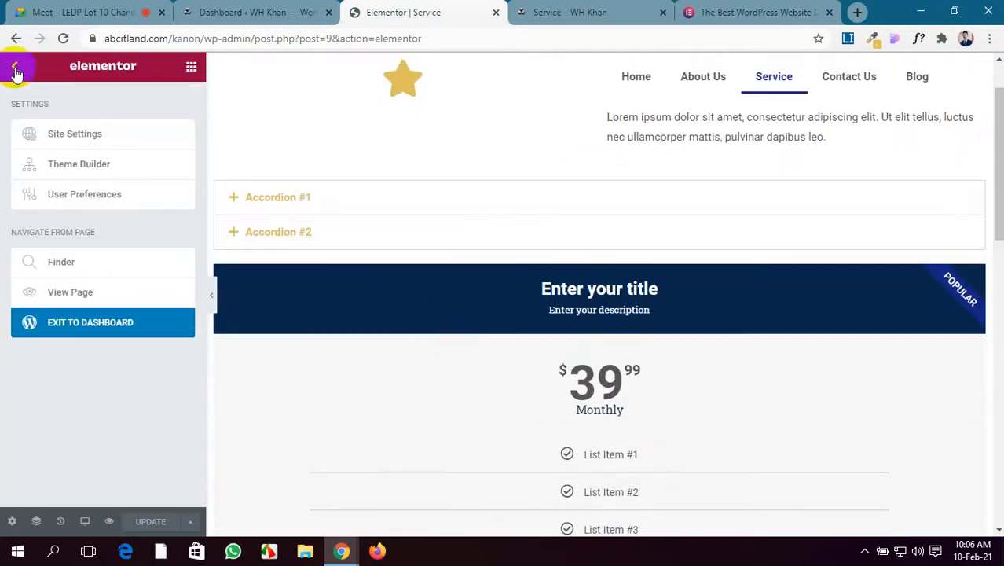
click(91, 164)
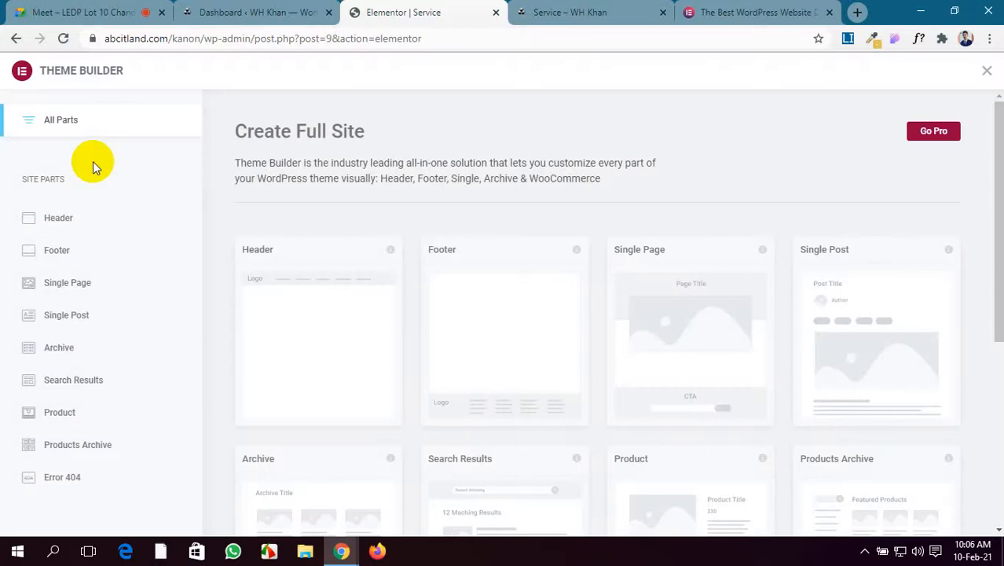
click(15, 40)
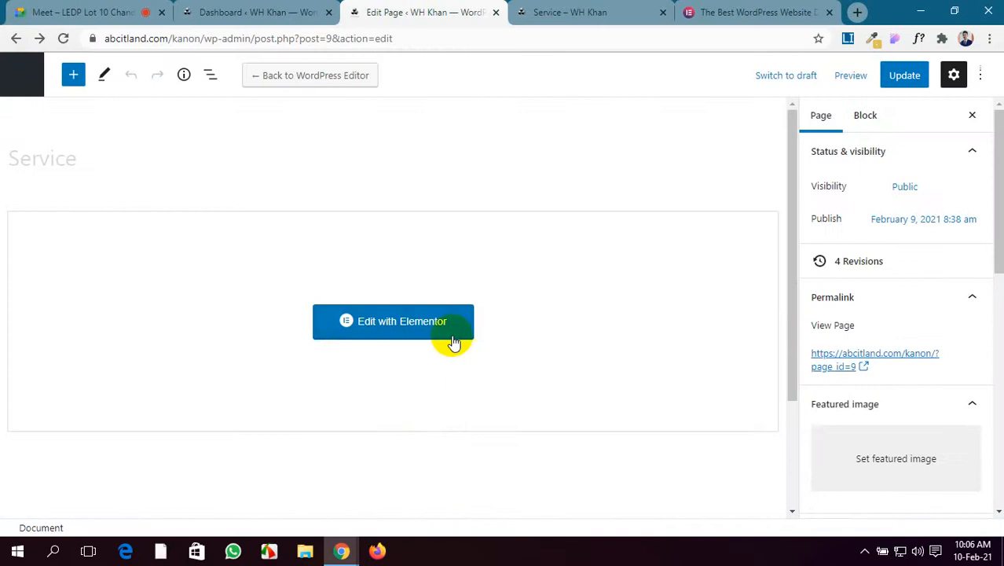
click(453, 338)
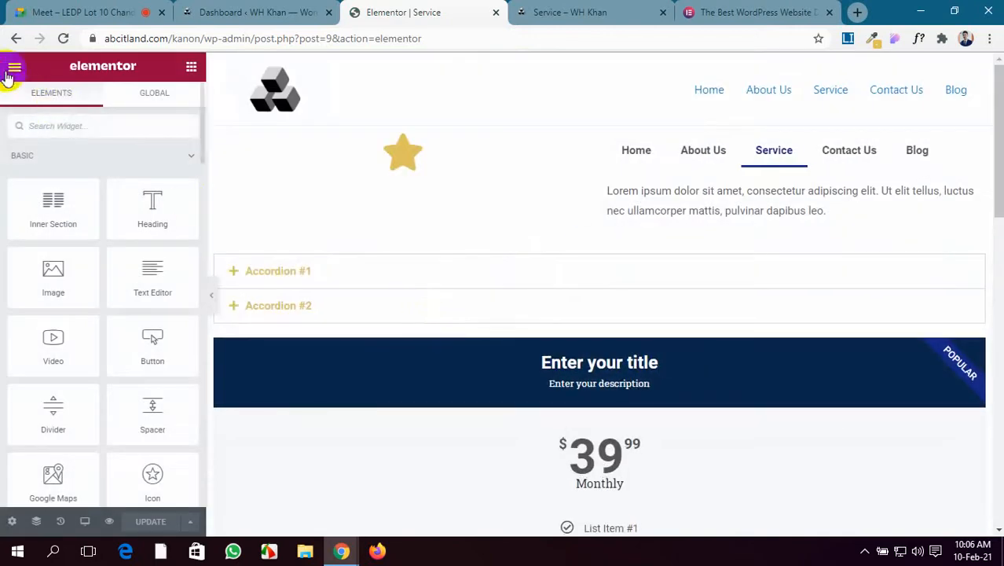
Open the User Preferences and try the Light and Dark options for the UI theme.
click(11, 69)
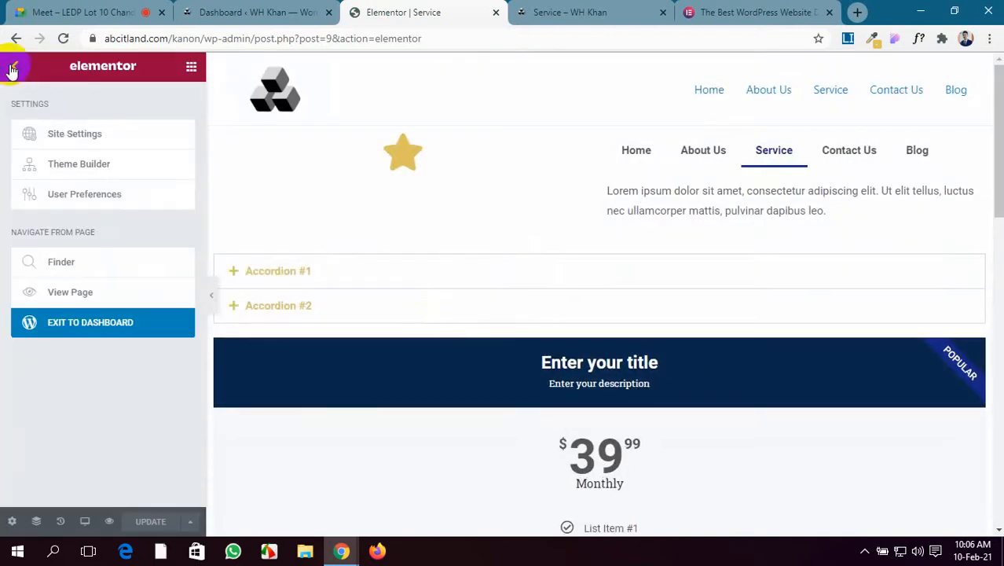
click(67, 195)
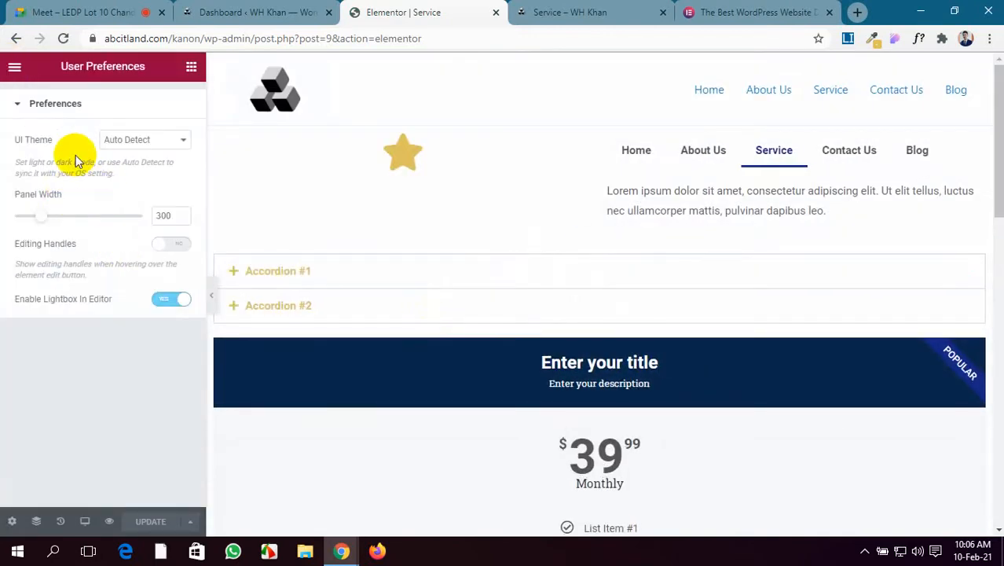
click(173, 142)
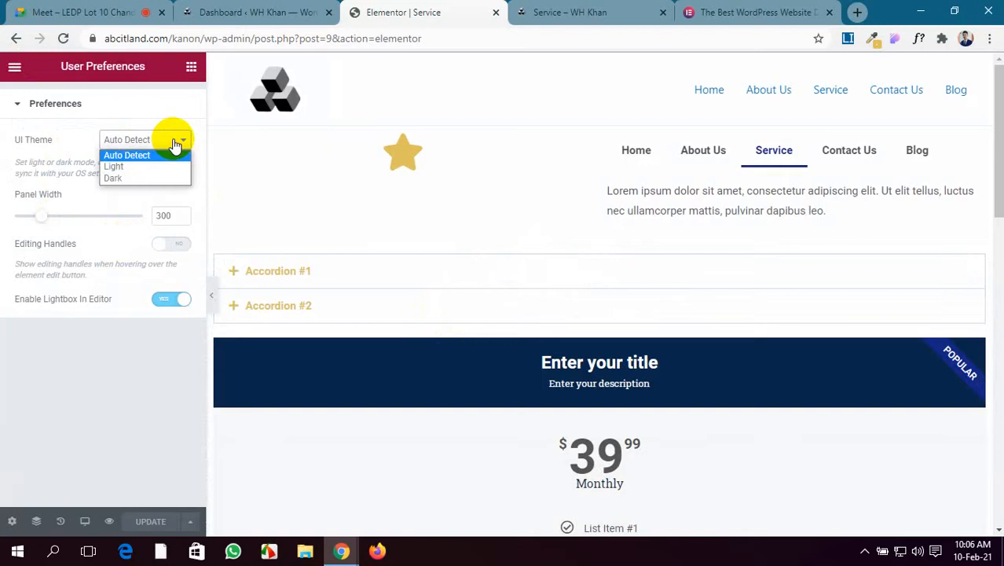
click(173, 165)
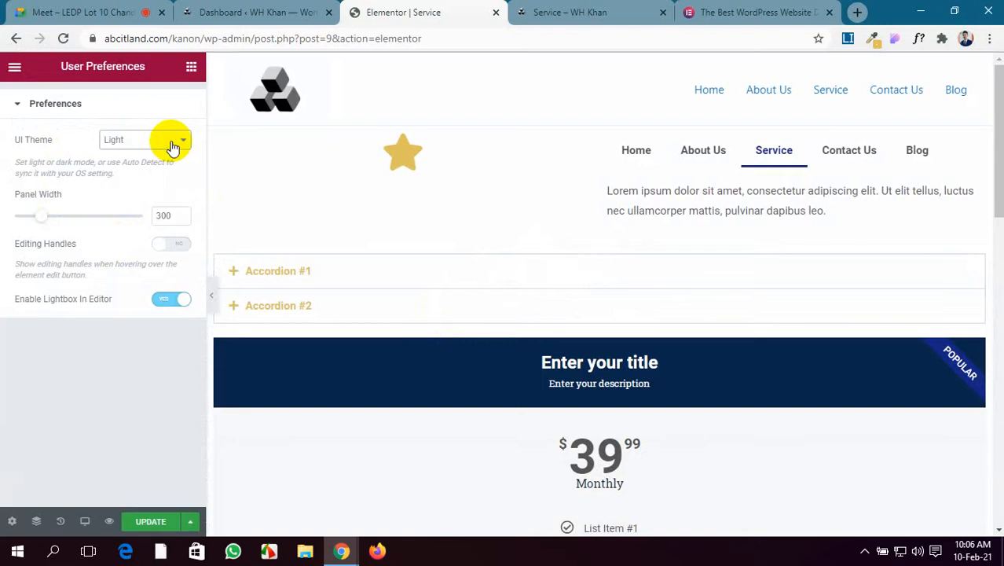
click(174, 147)
click(143, 176)
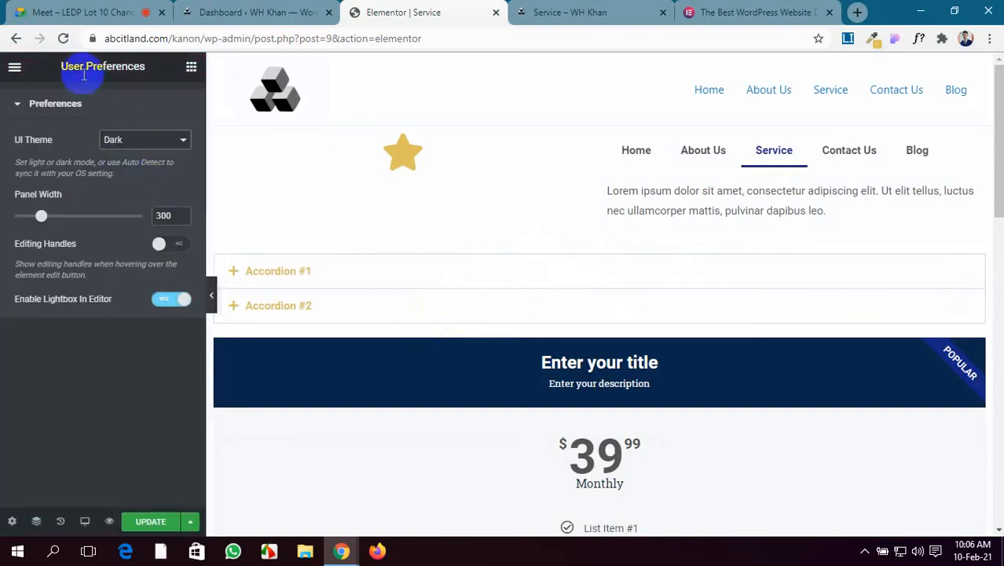
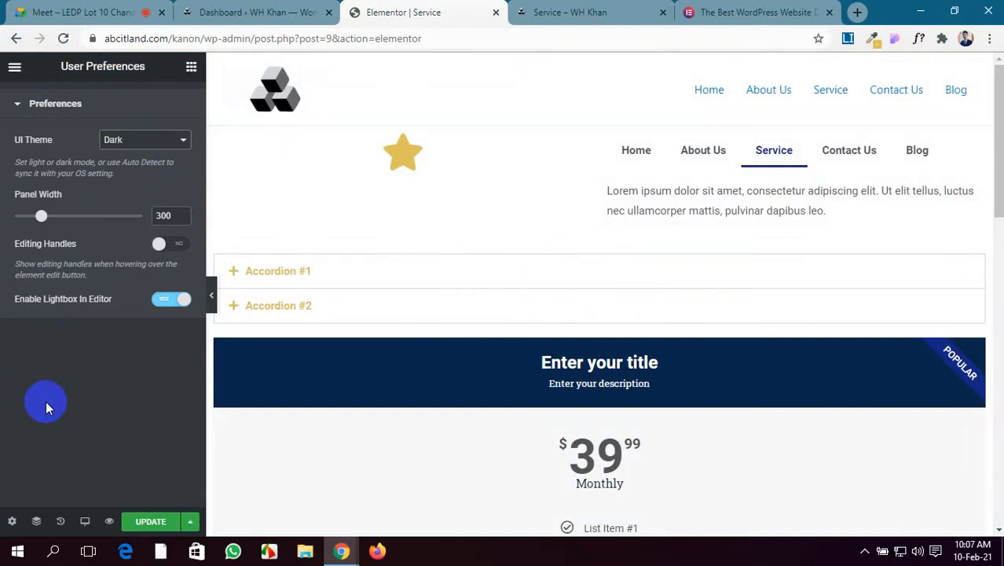
Set the UI theme to Auto Detect and return to the main editor menu.
click(169, 140)
click(134, 156)
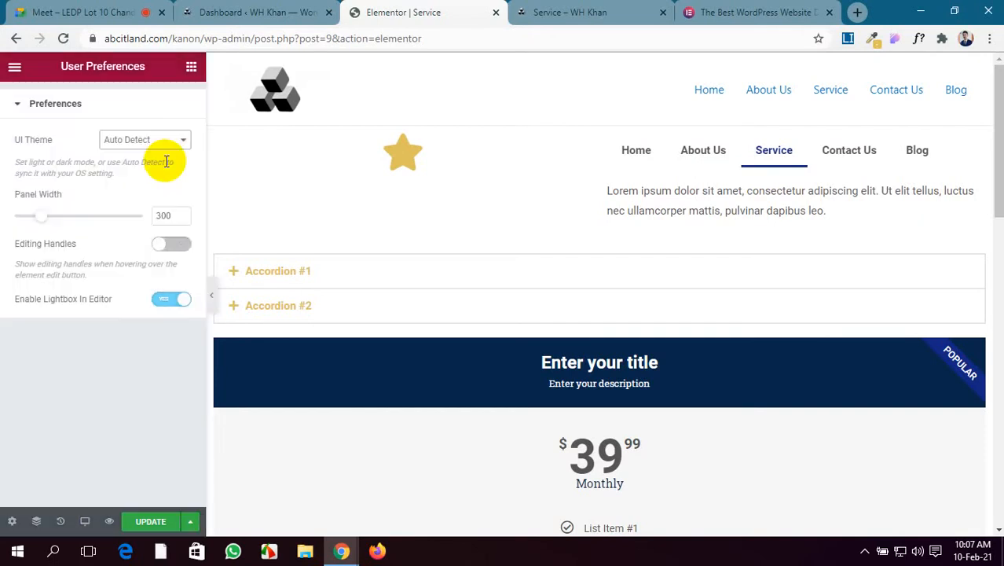
click(15, 69)
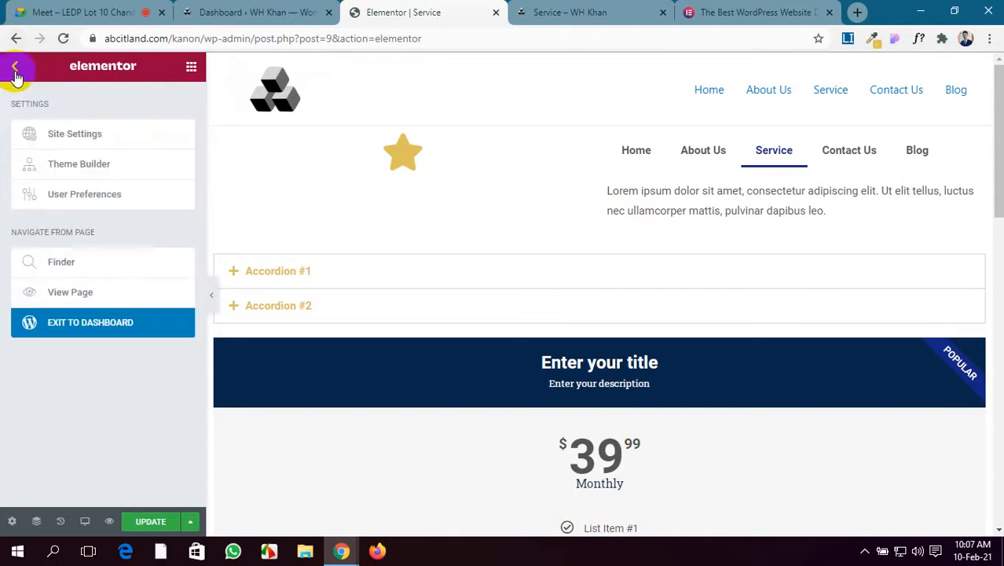
Open and close the Elementor Finder, and look over the Service page's content in the editor.
click(63, 265)
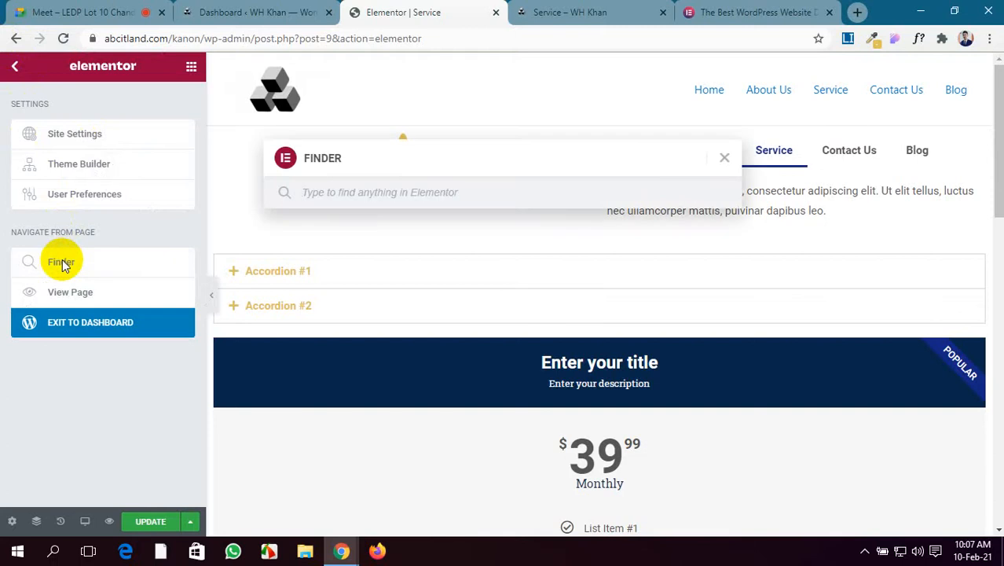
click(724, 158)
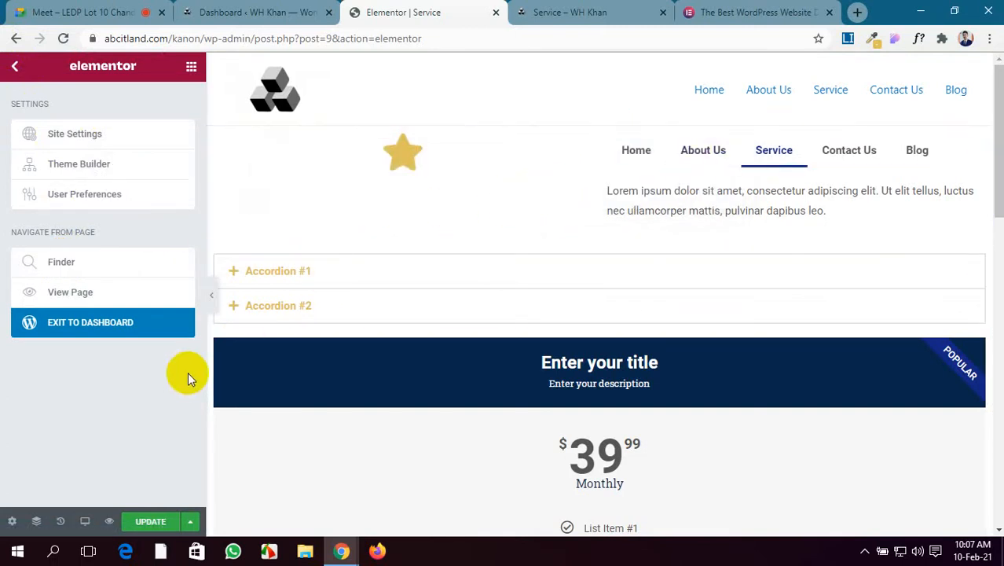
scroll(383, 322, down, 4)
scroll(383, 323, up, 4)
scroll(385, 325, down, 4)
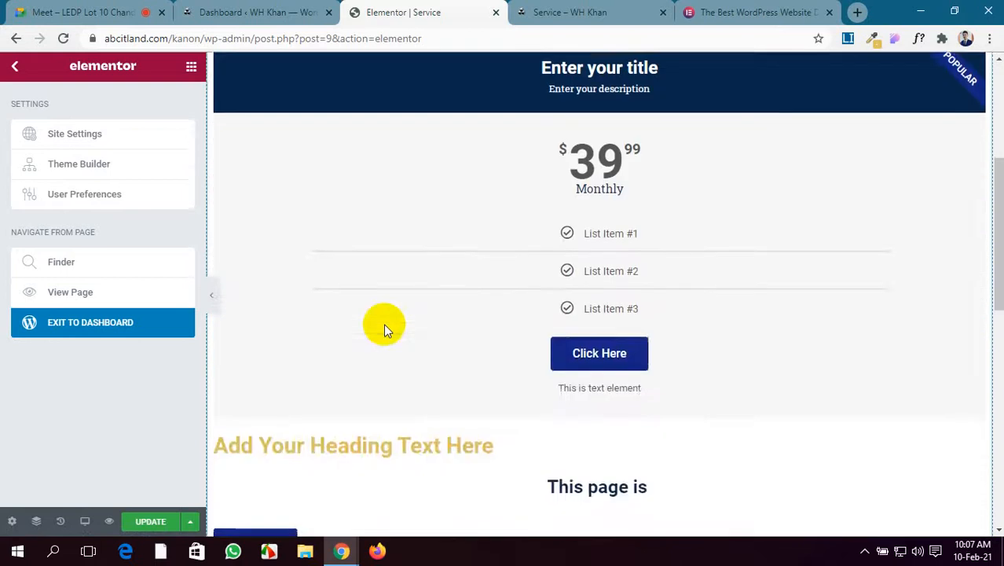
scroll(385, 325, up, 4)
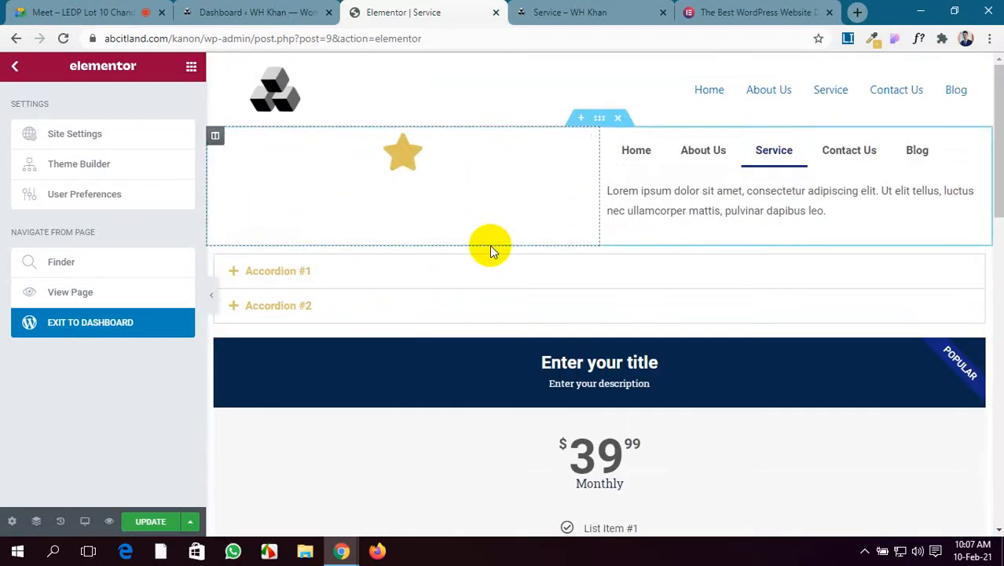
scroll(490, 245, down, 3)
scroll(489, 247, up, 3)
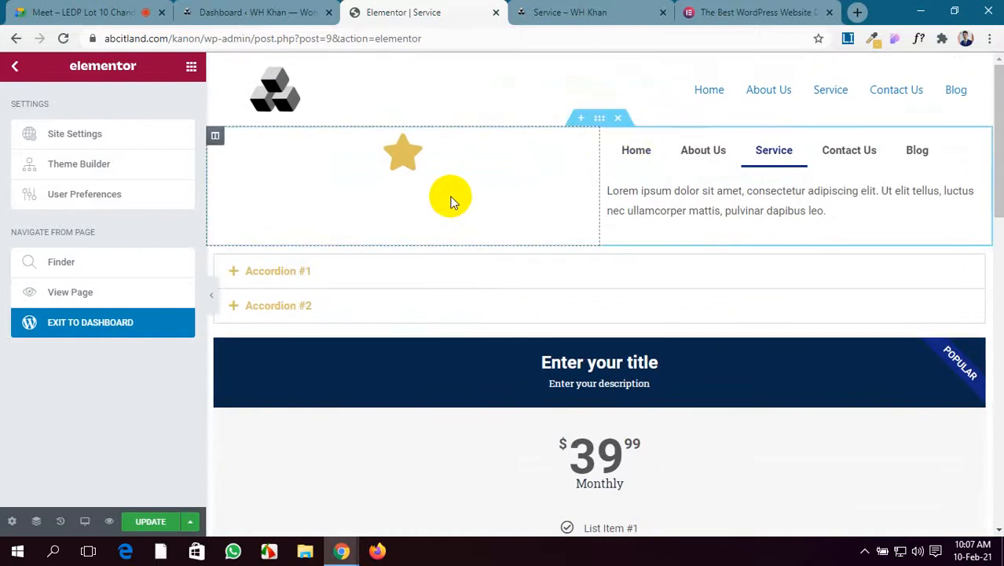
Show the Navigator with its first section expanded and close it, and briefly bring up the Finder again.
click(36, 521)
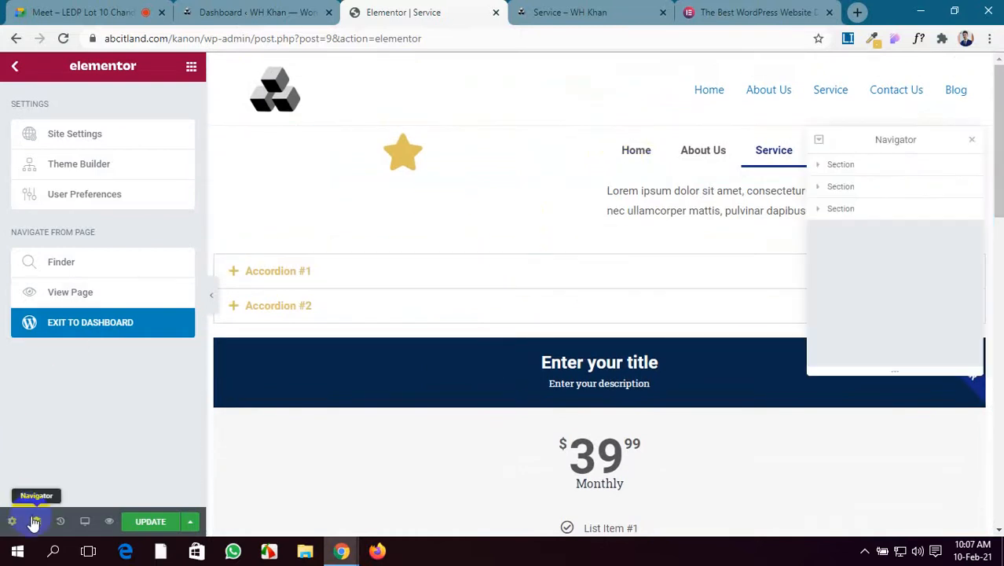
click(818, 167)
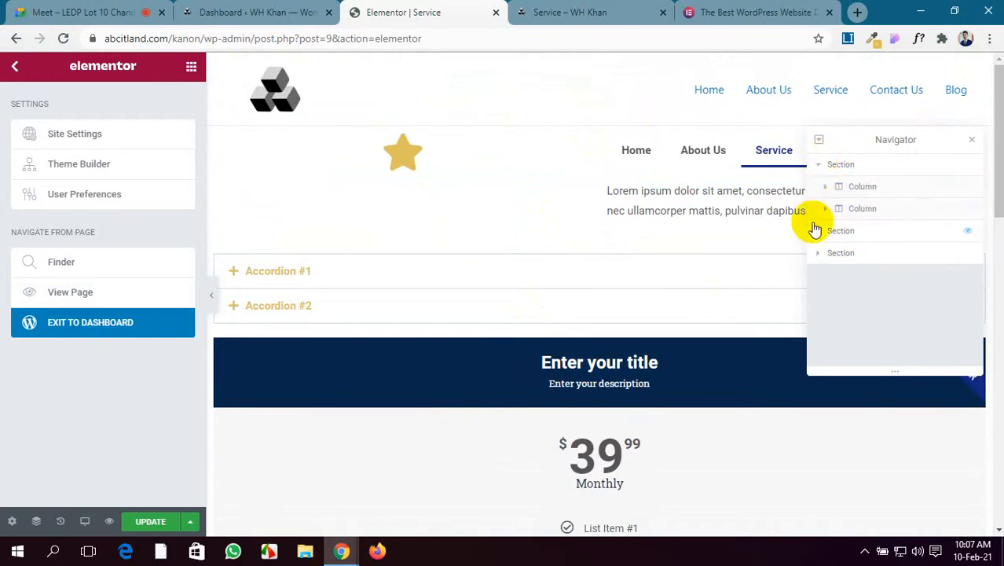
click(971, 141)
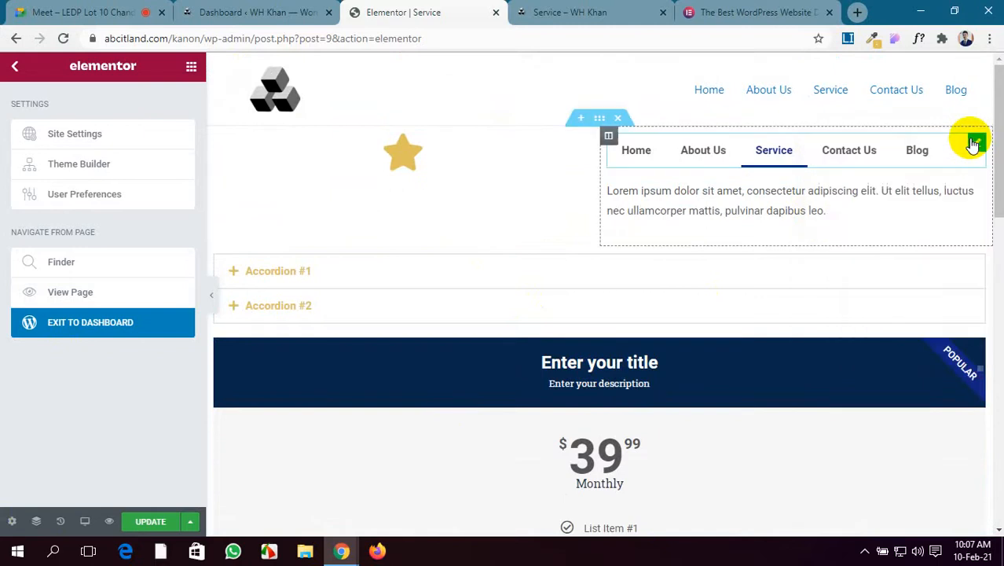
click(53, 262)
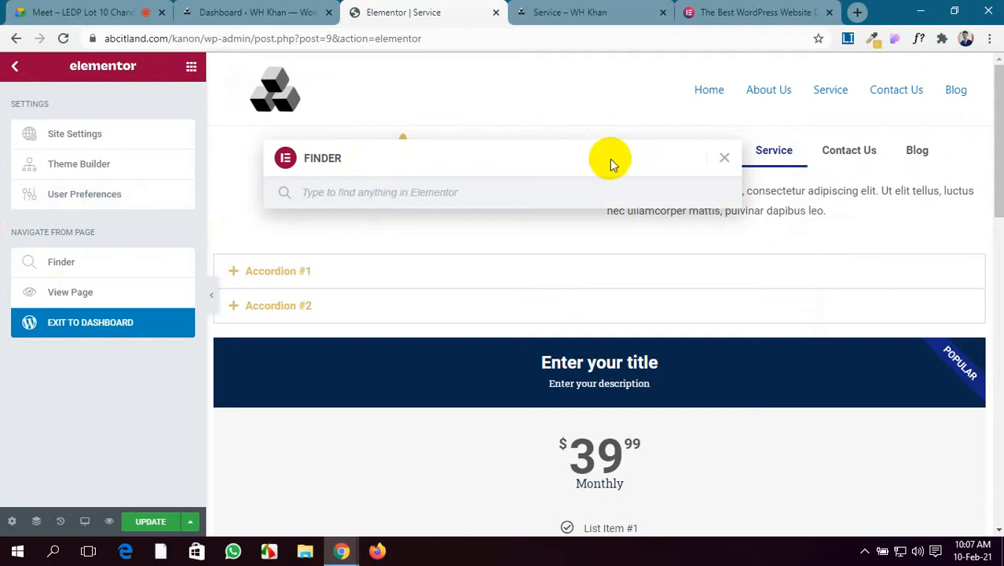
click(722, 156)
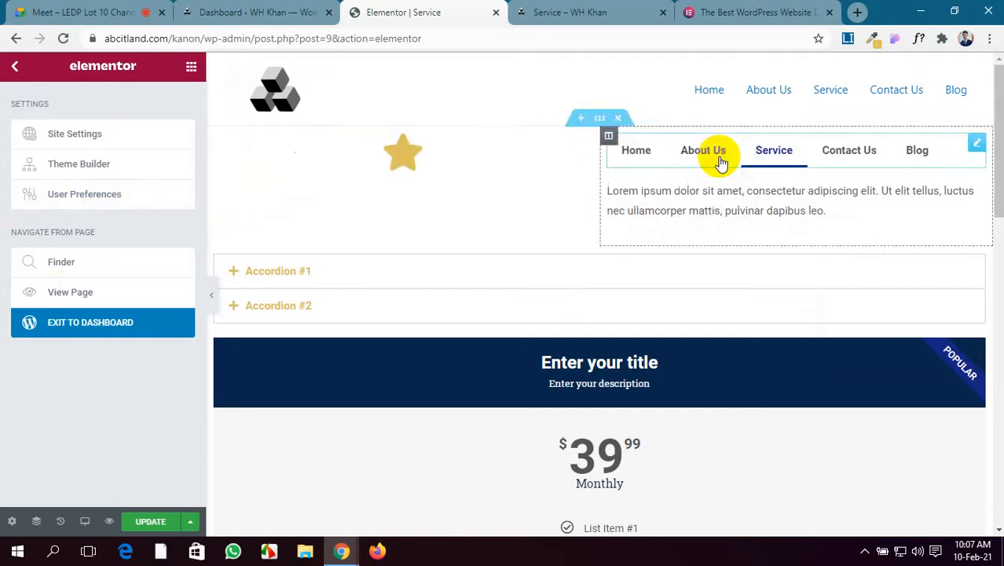
View the published Service page, leaving the editor without saving, and look through its content.
click(80, 292)
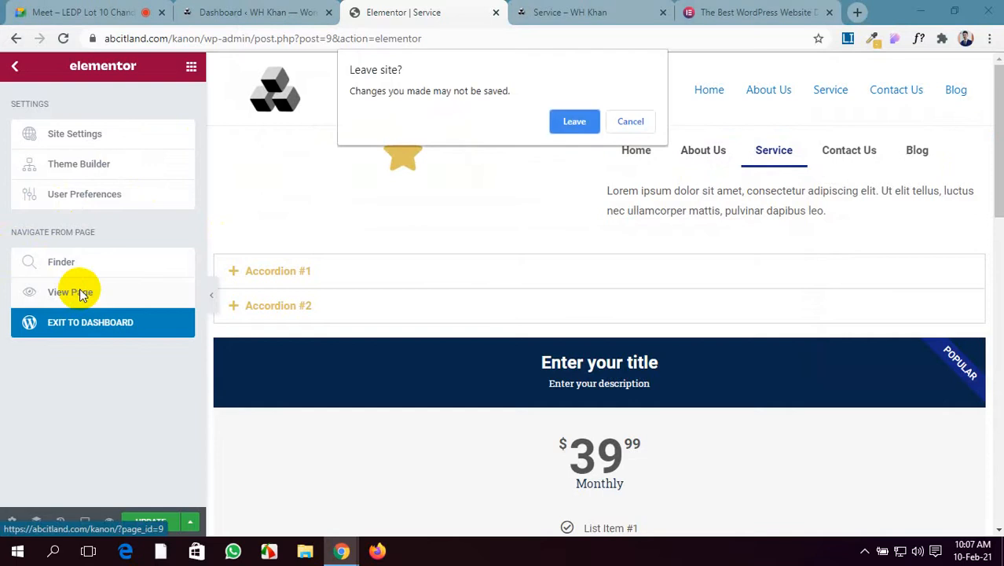
click(573, 122)
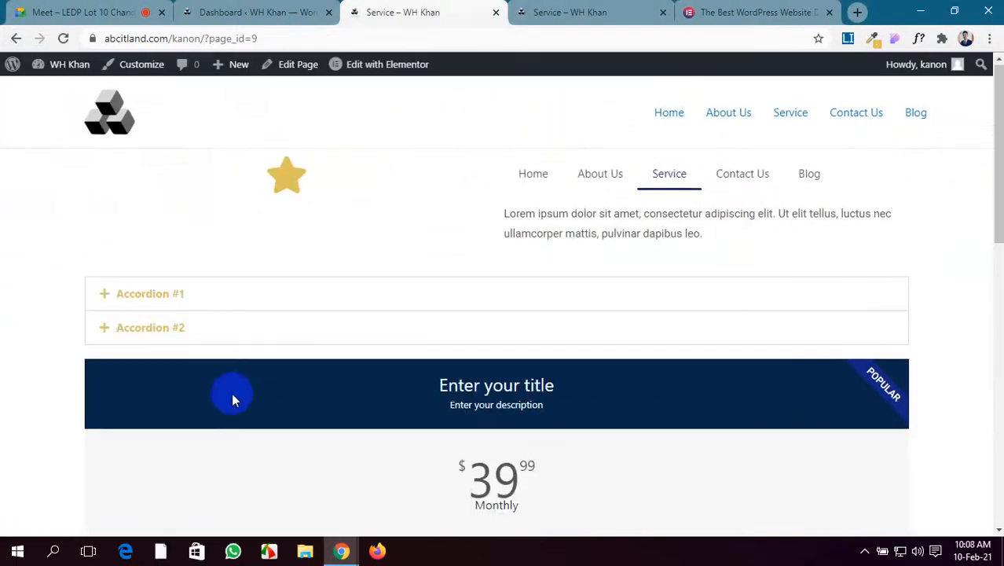
scroll(232, 393, down, 4)
scroll(232, 393, up, 4)
scroll(232, 393, down, 6)
scroll(232, 397, up, 4)
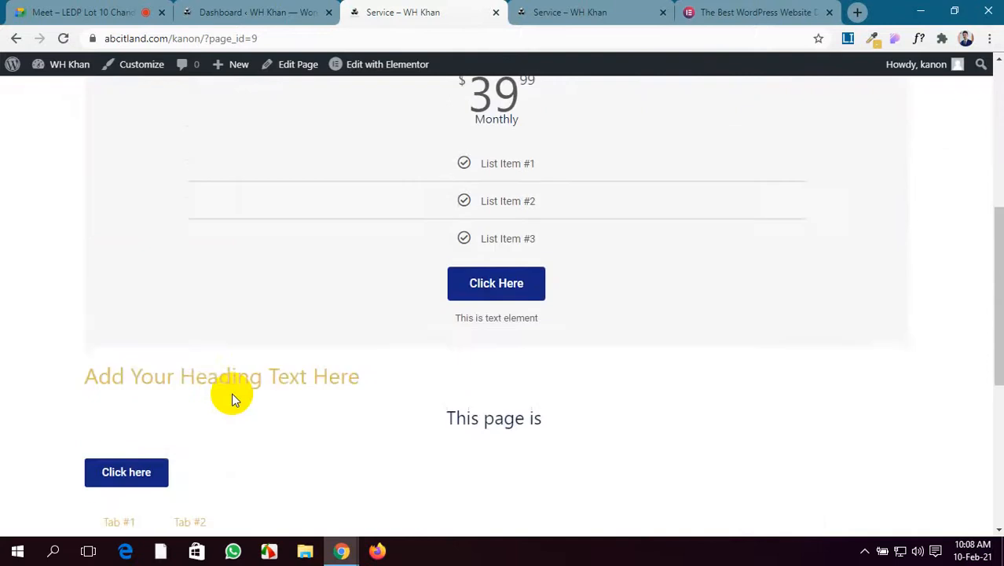
scroll(232, 397, down, 4)
scroll(231, 398, up, 4)
Return to the Service page's Elementor editor after a glance at the WordPress dashboard and open the editor's main menu.
click(271, 9)
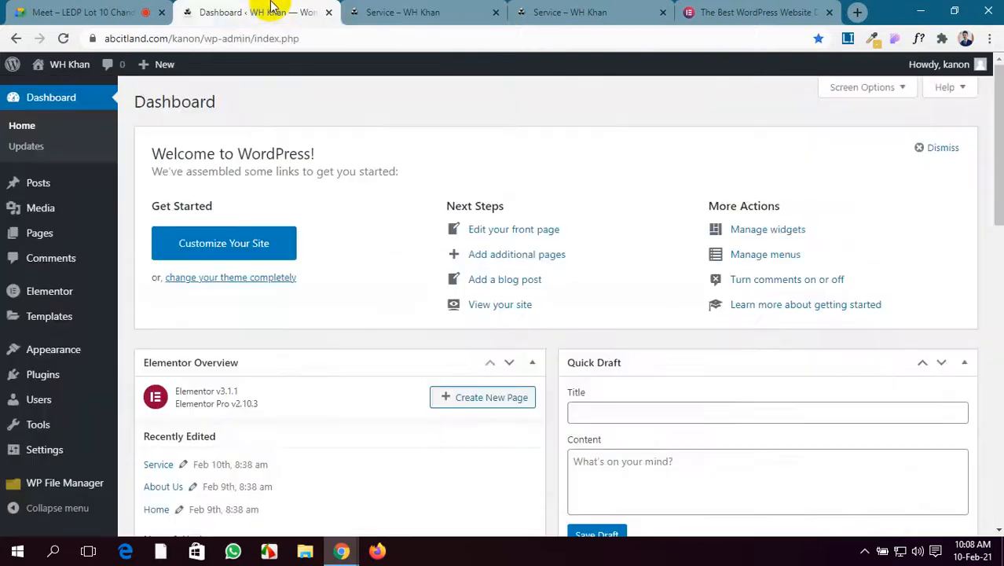
click(401, 11)
click(15, 37)
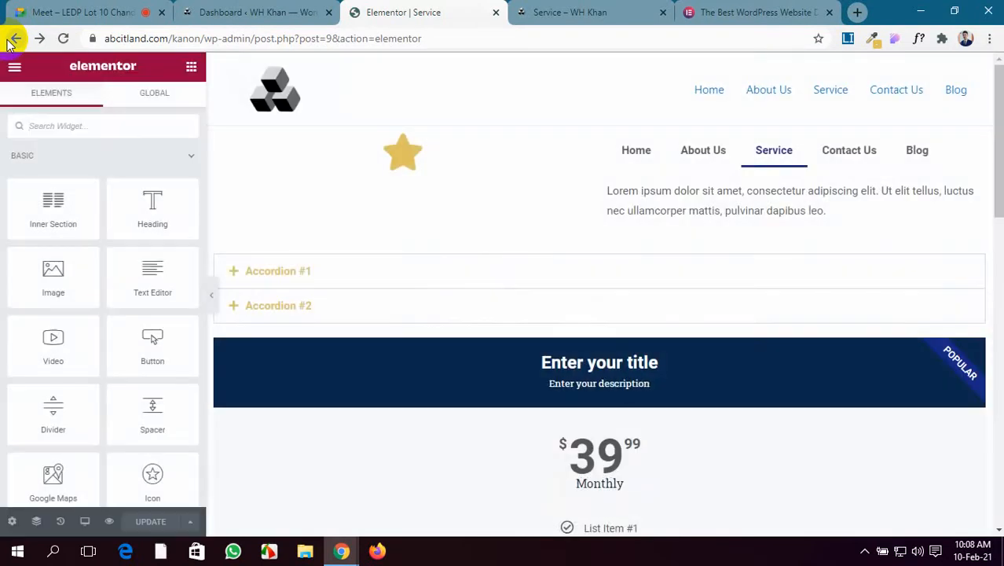
scroll(359, 310, down, 5)
scroll(360, 308, up, 5)
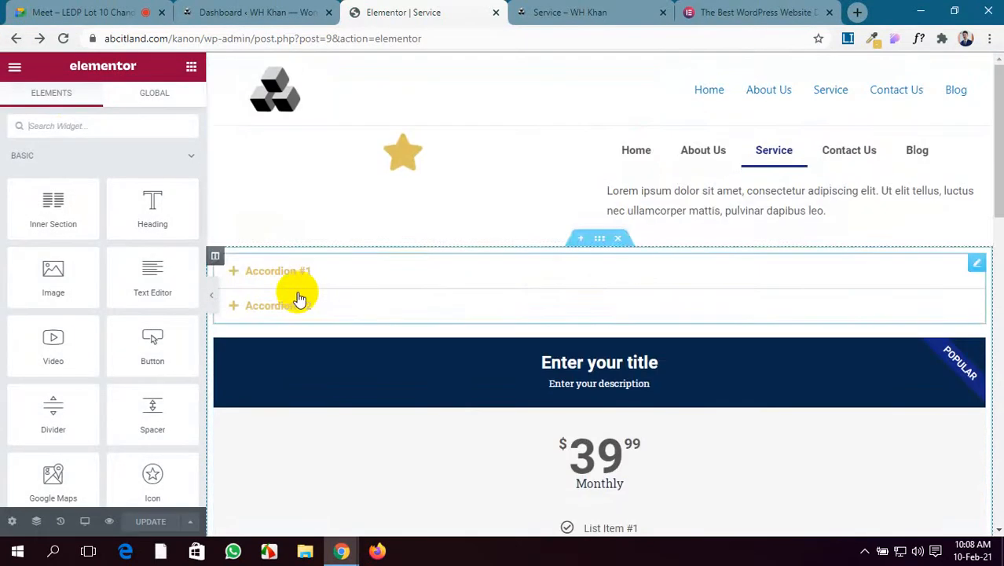
click(15, 67)
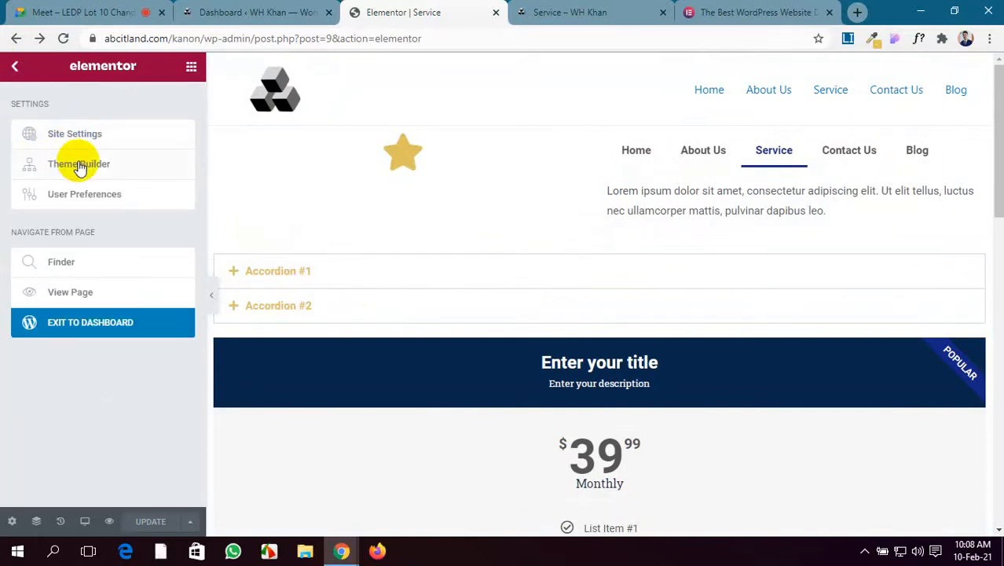
Open the Layout page of Site Settings and preview the Content Width option for tablet, returning to desktop.
click(87, 135)
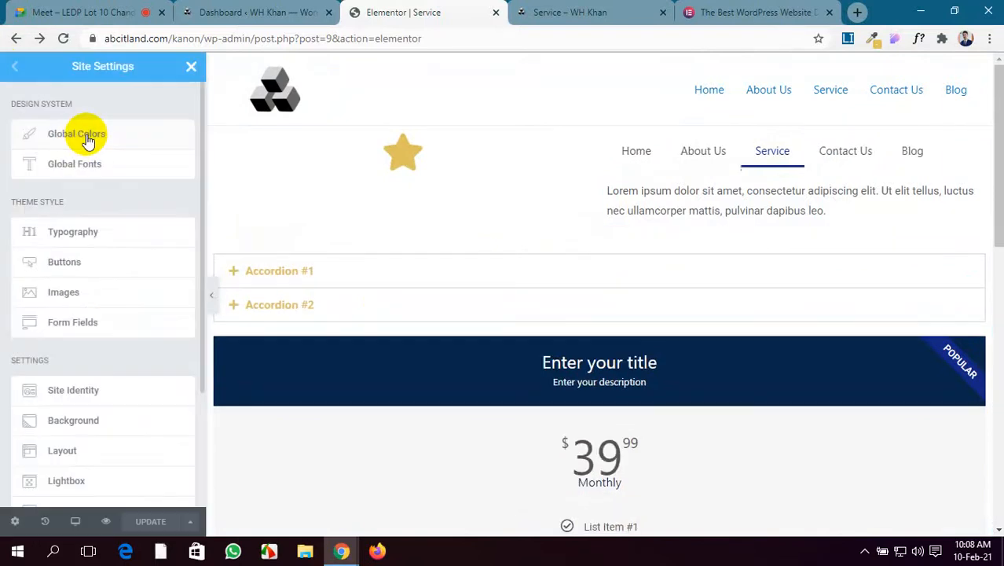
scroll(102, 324, down, 2)
click(105, 295)
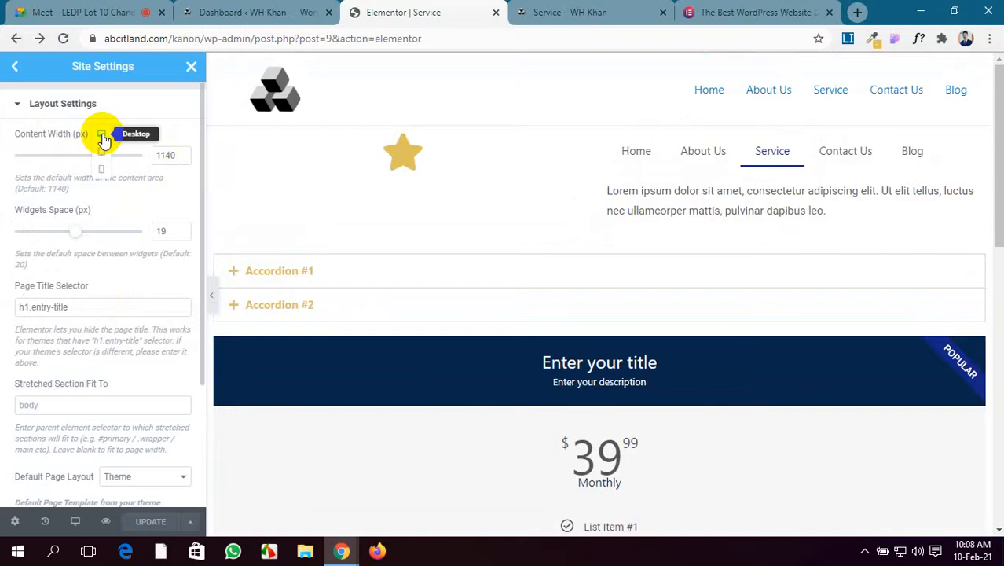
click(101, 154)
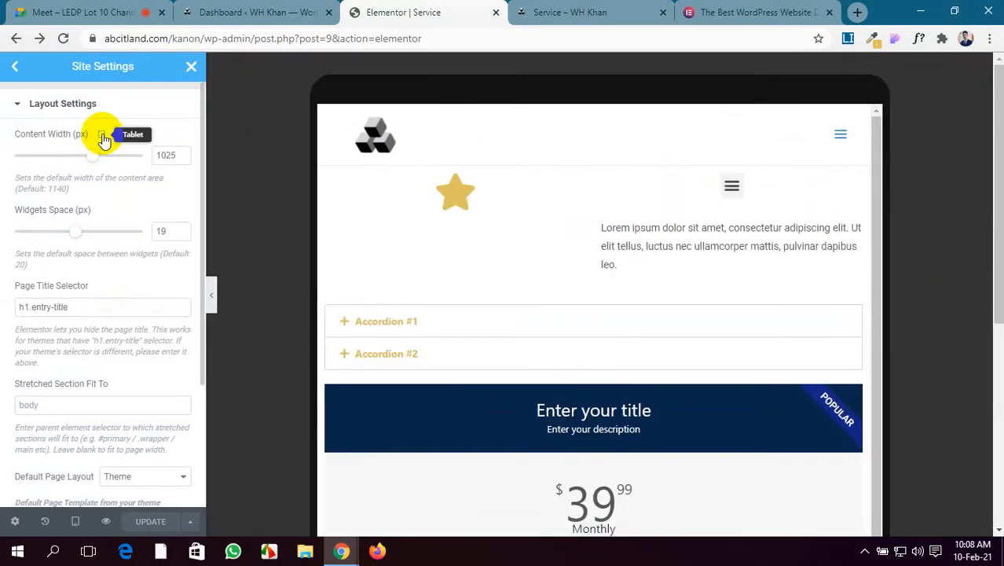
click(102, 137)
click(103, 117)
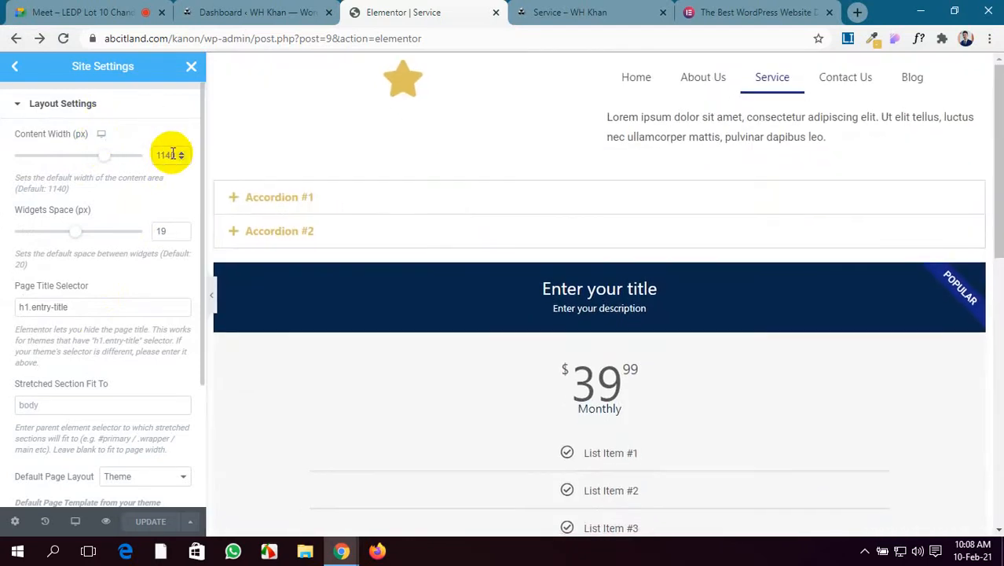
Set the default desktop content width to 1180 px and look through the remaining layout settings.
key(BackSpace)
text(8)
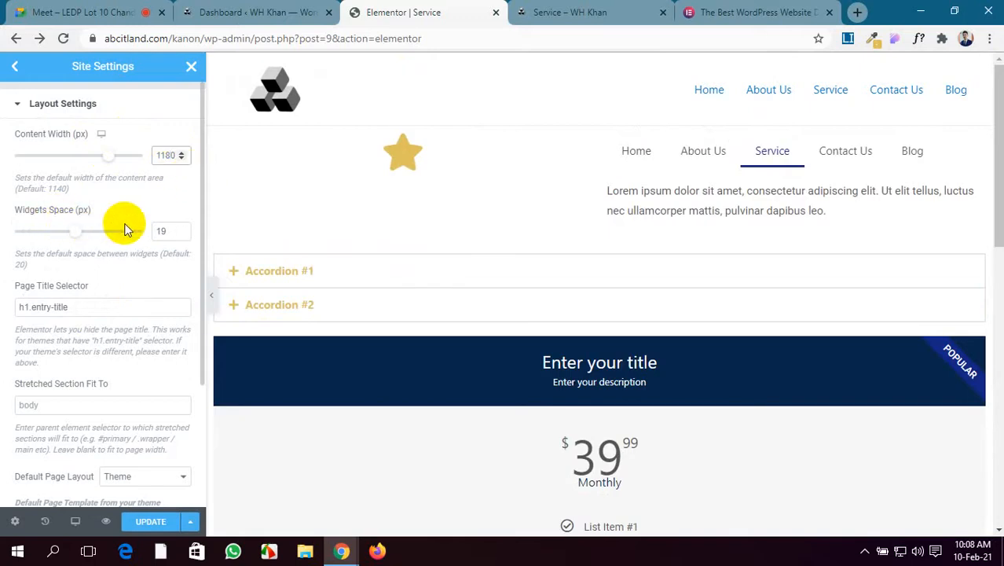
click(165, 230)
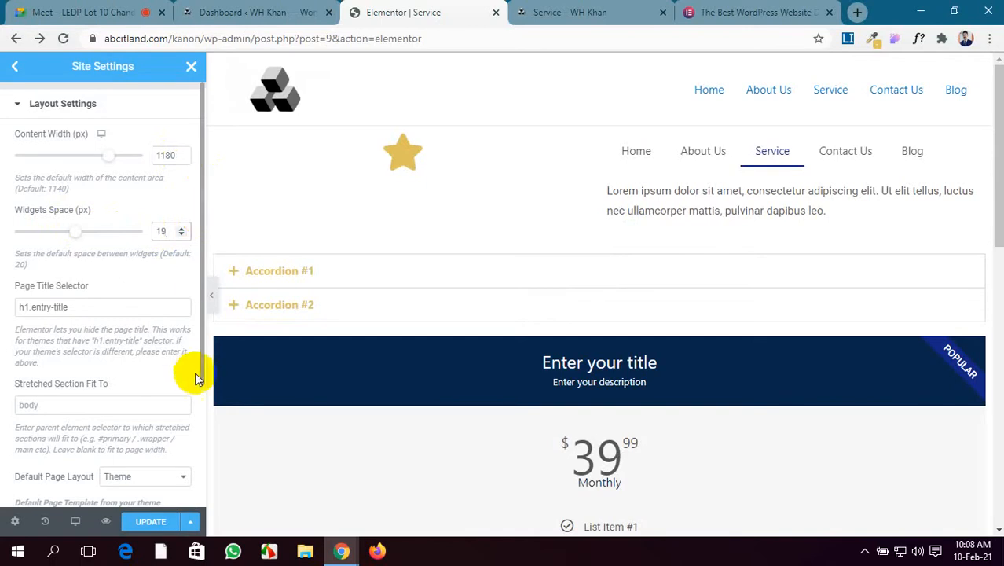
scroll(188, 388, down, 3)
scroll(188, 392, up, 3)
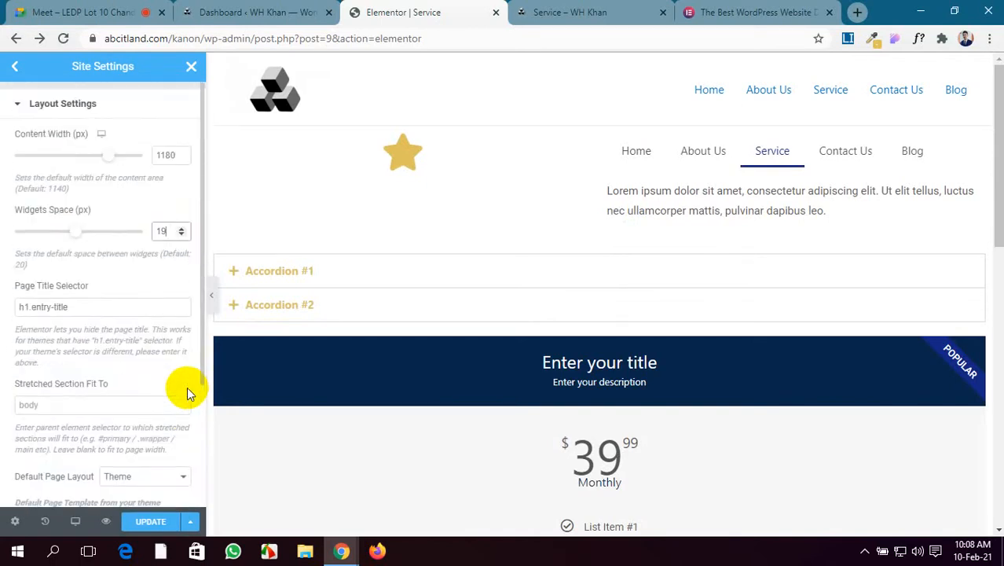
scroll(187, 391, down, 3)
scroll(134, 392, up, 3)
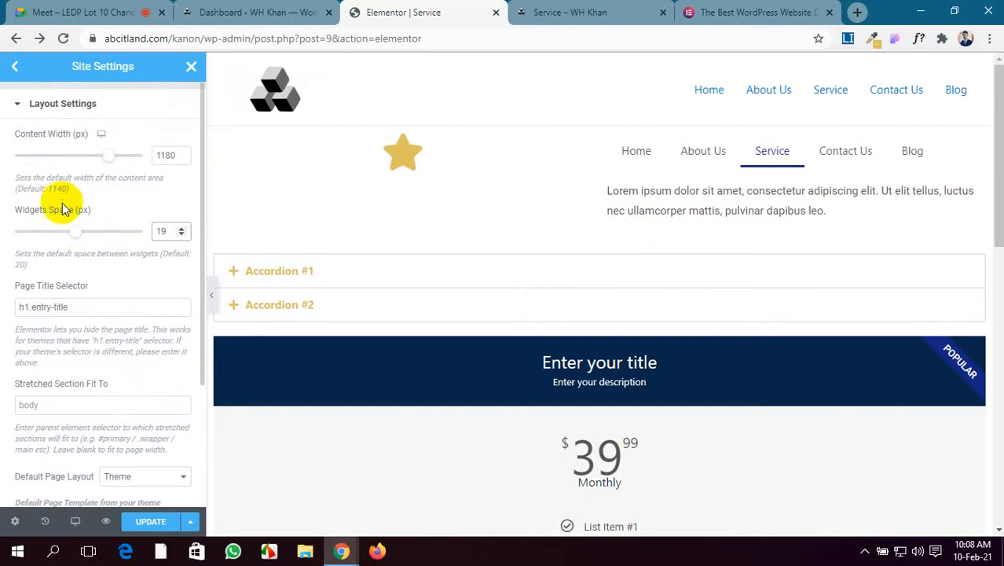
Set the desktop content width to 1140 px and the widgets space to 20 px, and update the site settings.
click(169, 155)
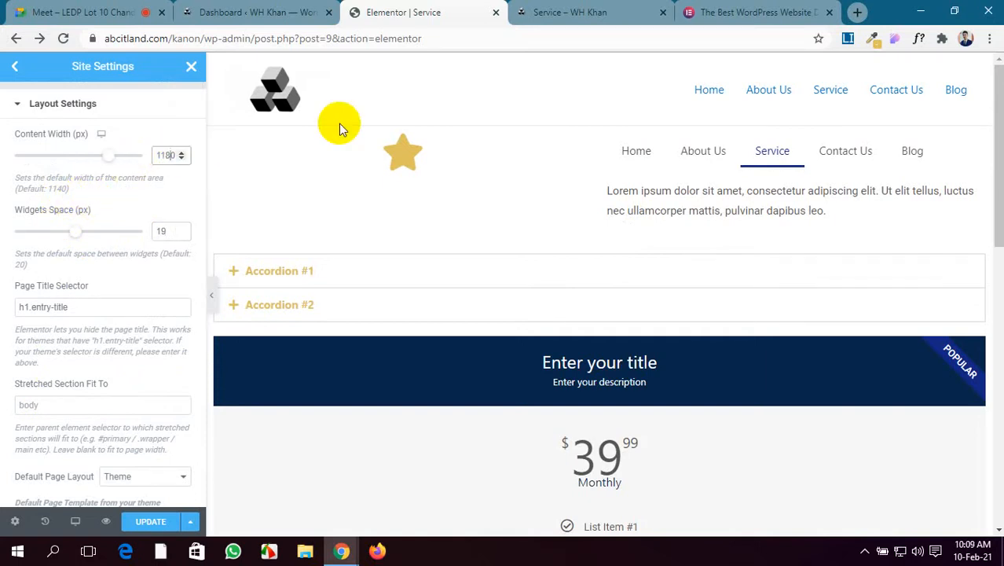
key(BackSpace)
text(4)
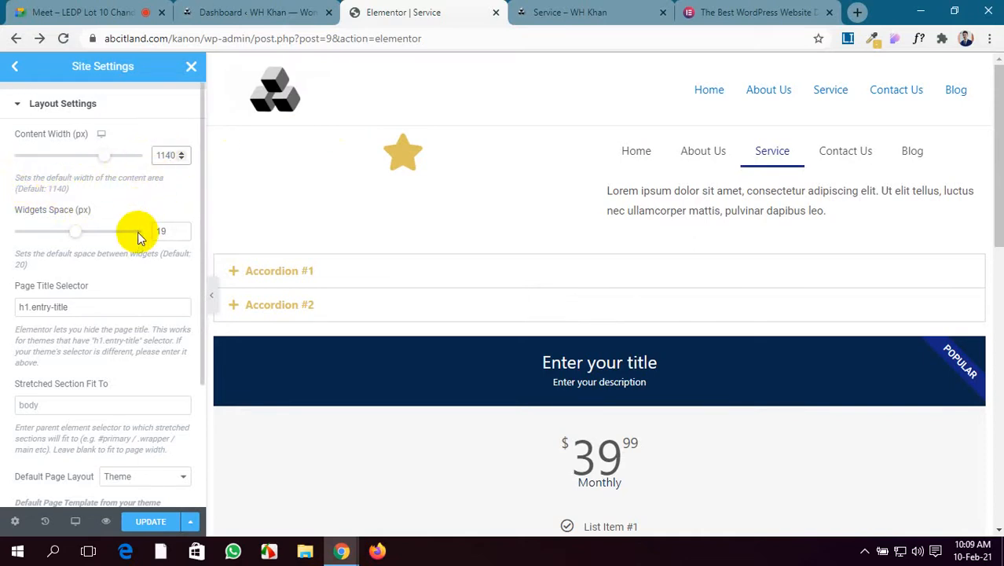
click(172, 229)
key(BackSpace)
key(BackSpace)
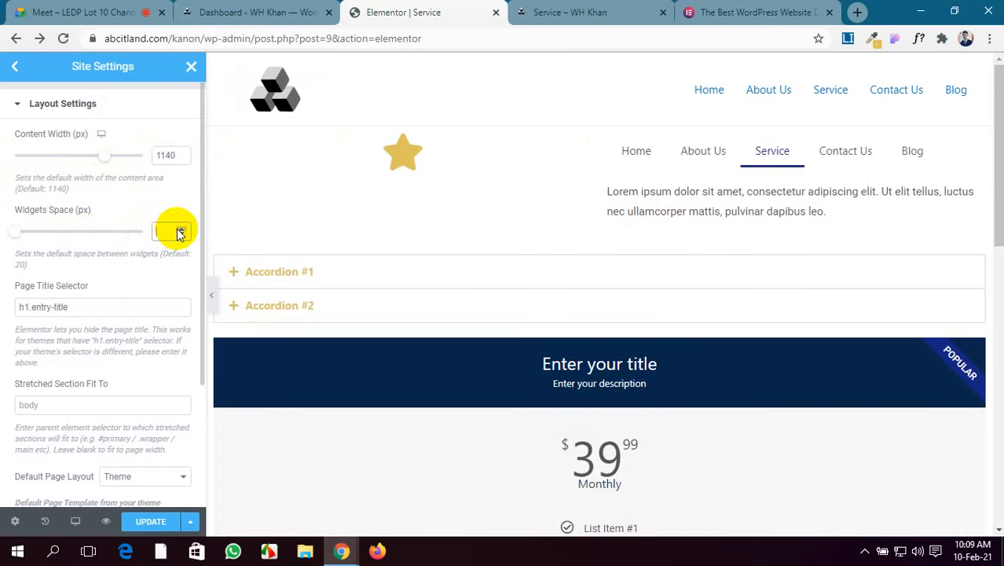
text(20)
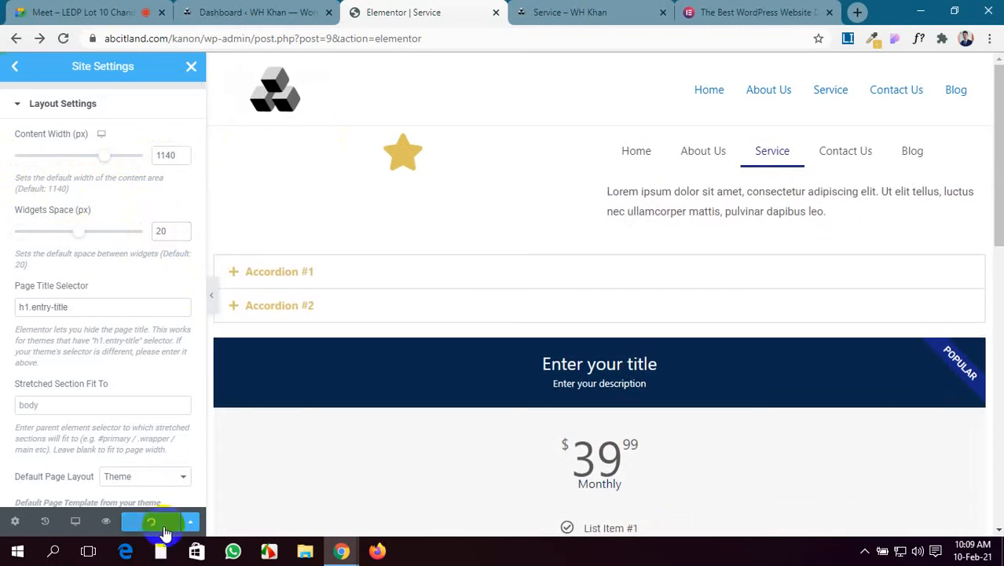
Look through the layout settings, check the reloaded published Service page, and return to the editor.
scroll(154, 339, down, 3)
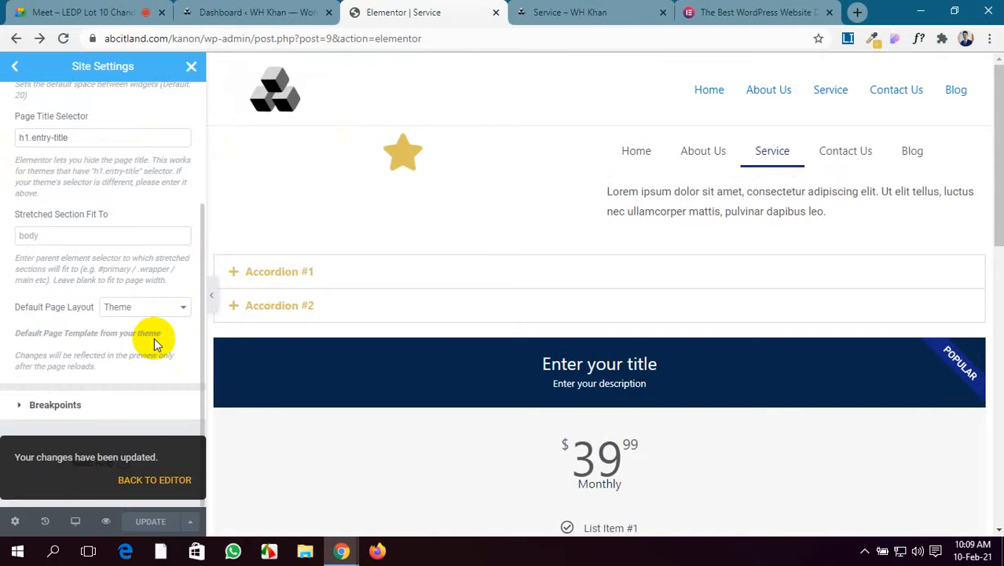
scroll(85, 393, up, 3)
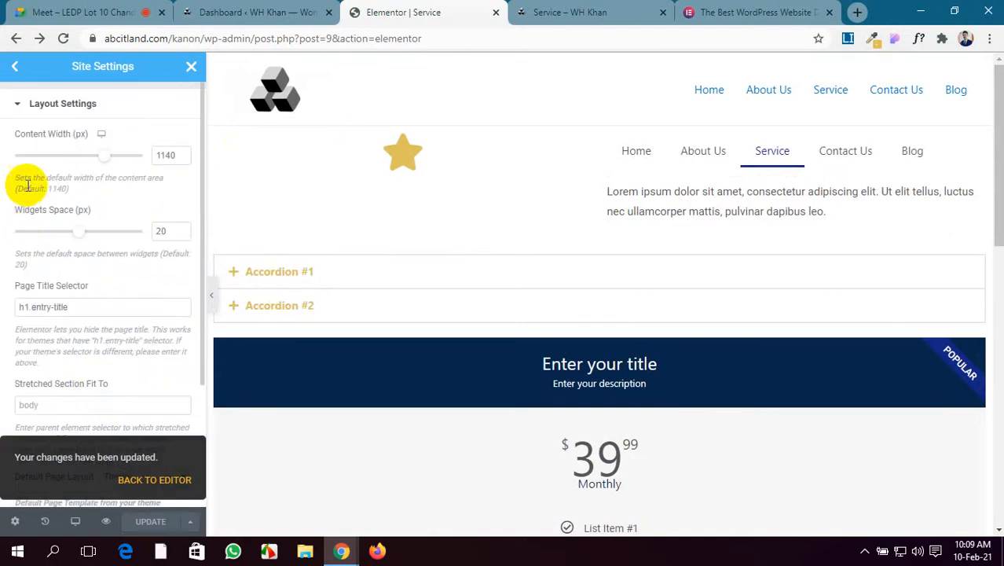
scroll(47, 251, down, 2)
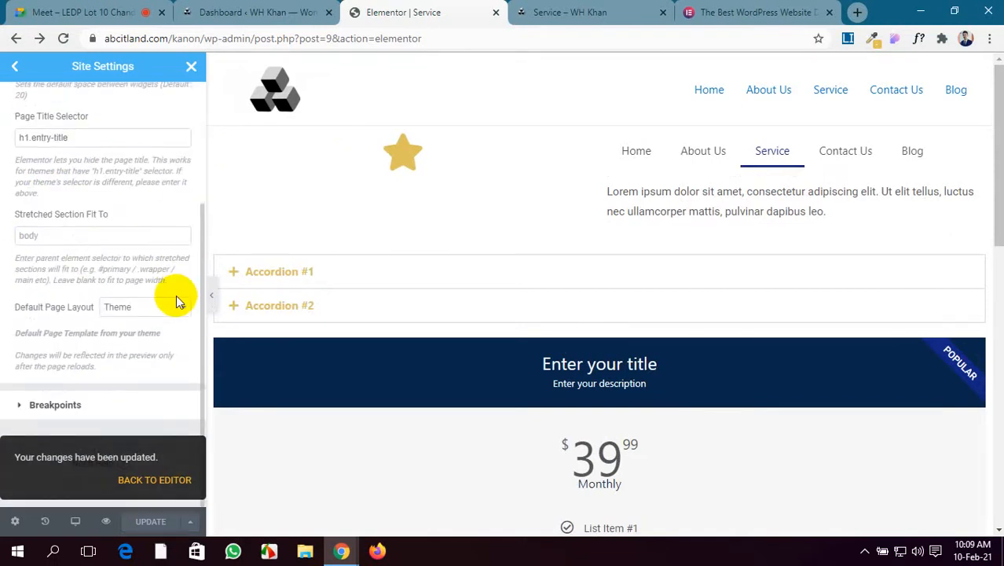
scroll(176, 300, up, 1)
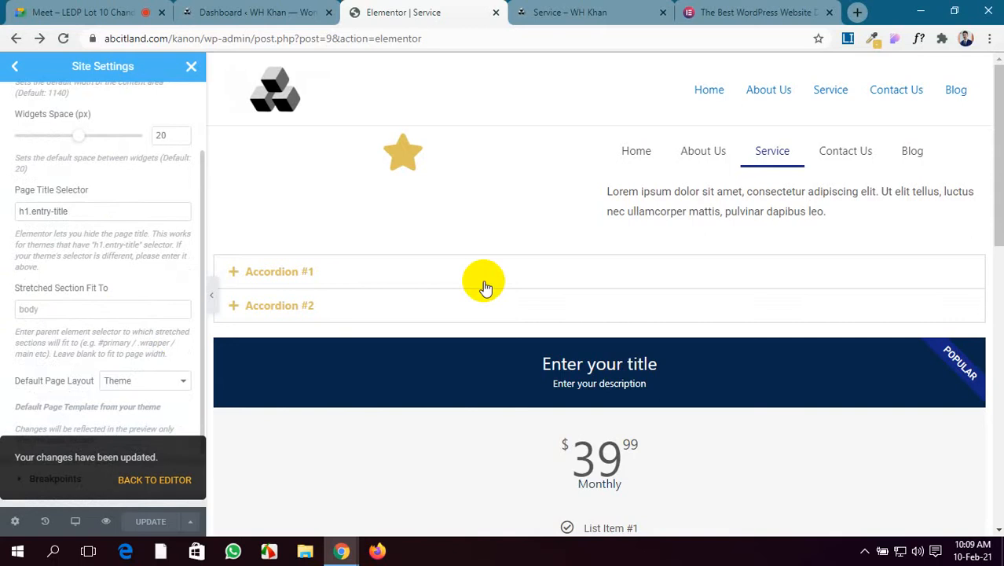
click(538, 12)
click(63, 38)
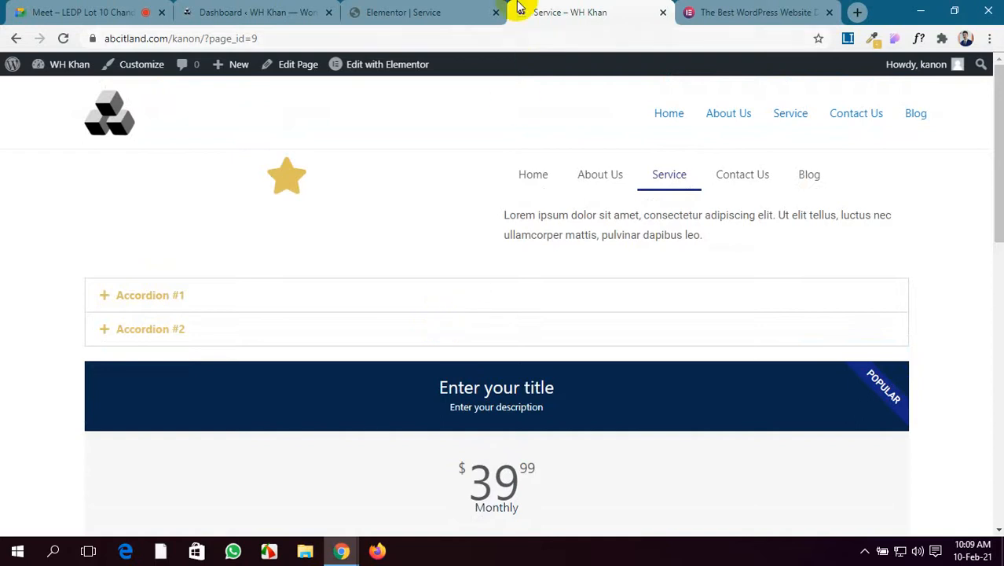
click(467, 11)
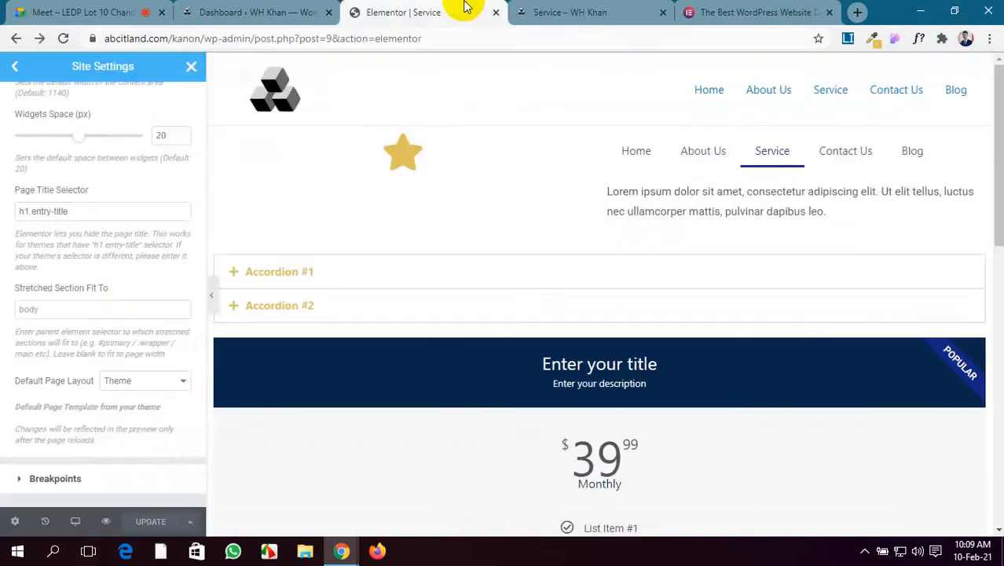
Return to the Site Settings overview, look through its categories and the page preview, and close Site Settings.
click(14, 67)
scroll(116, 348, down, 2)
scroll(116, 348, down, 1)
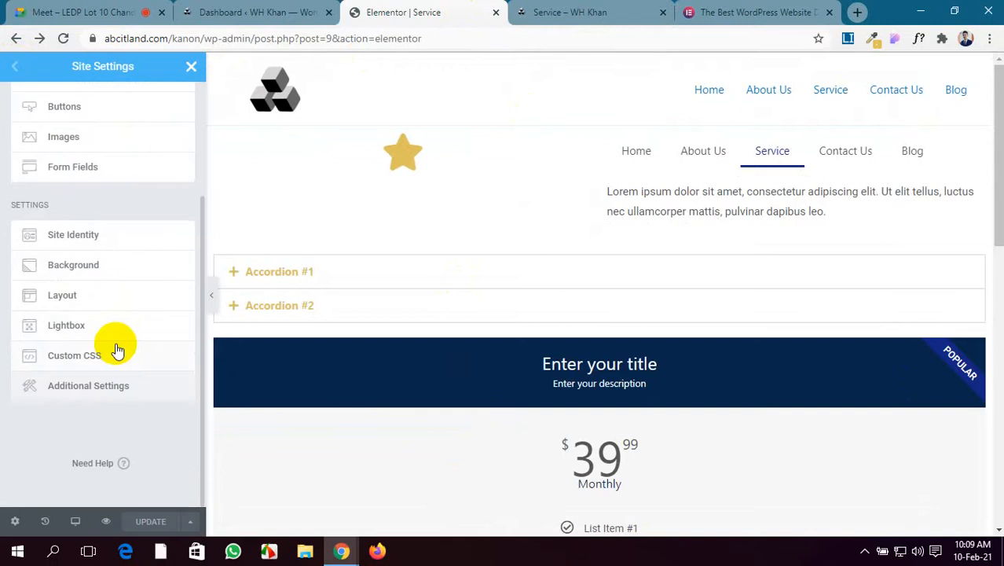
scroll(116, 346, up, 3)
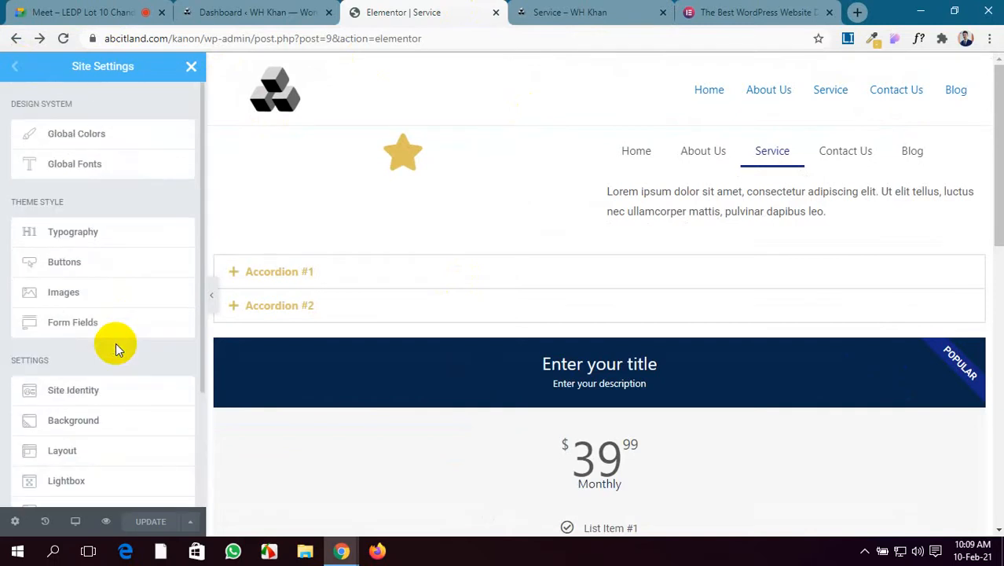
scroll(396, 370, down, 5)
scroll(397, 376, down, 1)
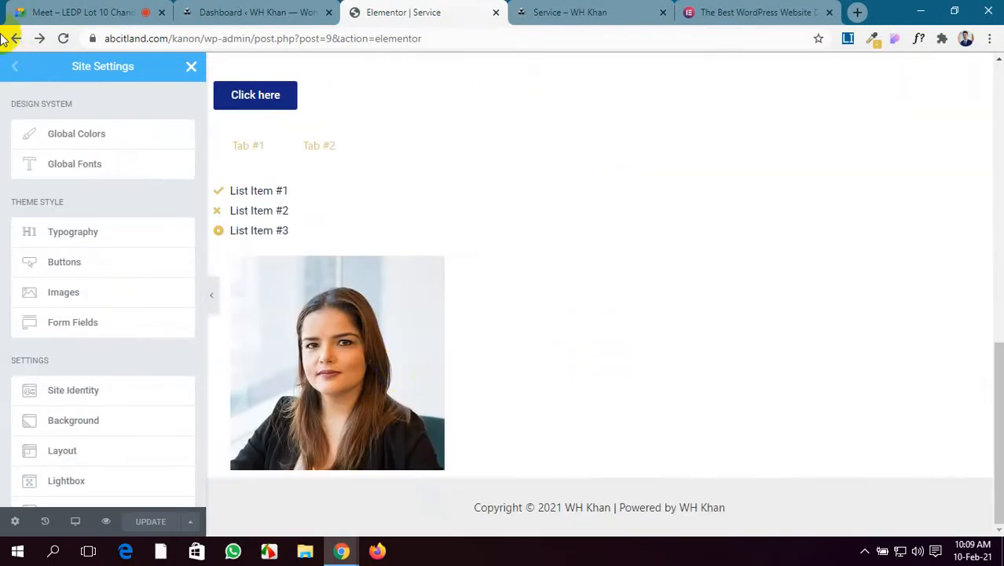
click(190, 67)
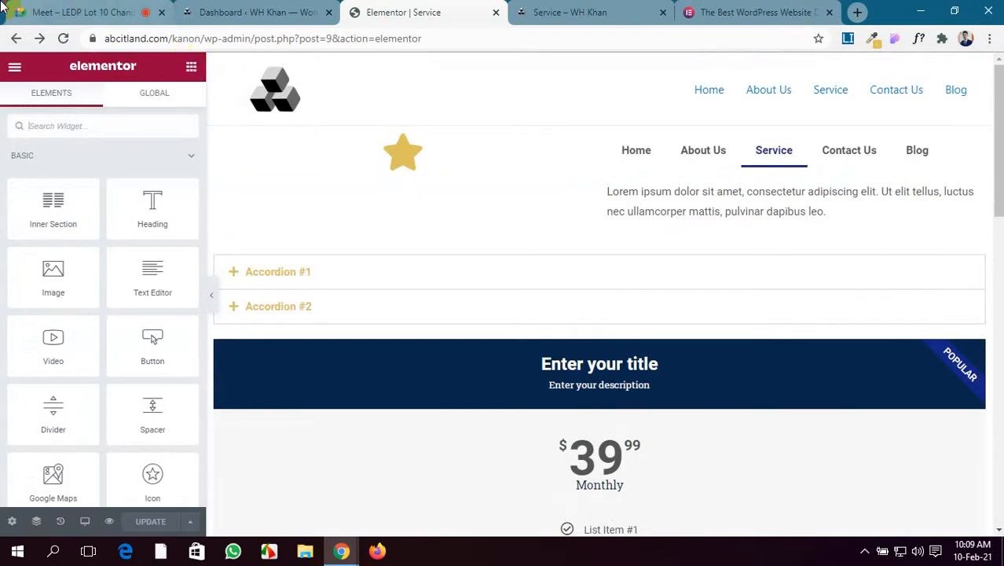
Switch to the Google Meet call, check its chat and participant list, and return to the Elementor editor.
click(48, 12)
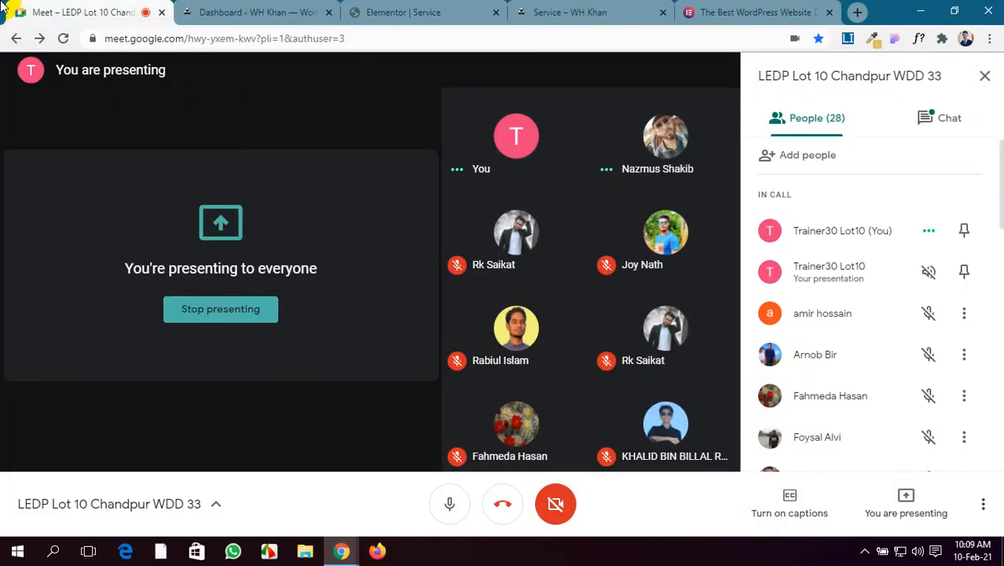
click(923, 119)
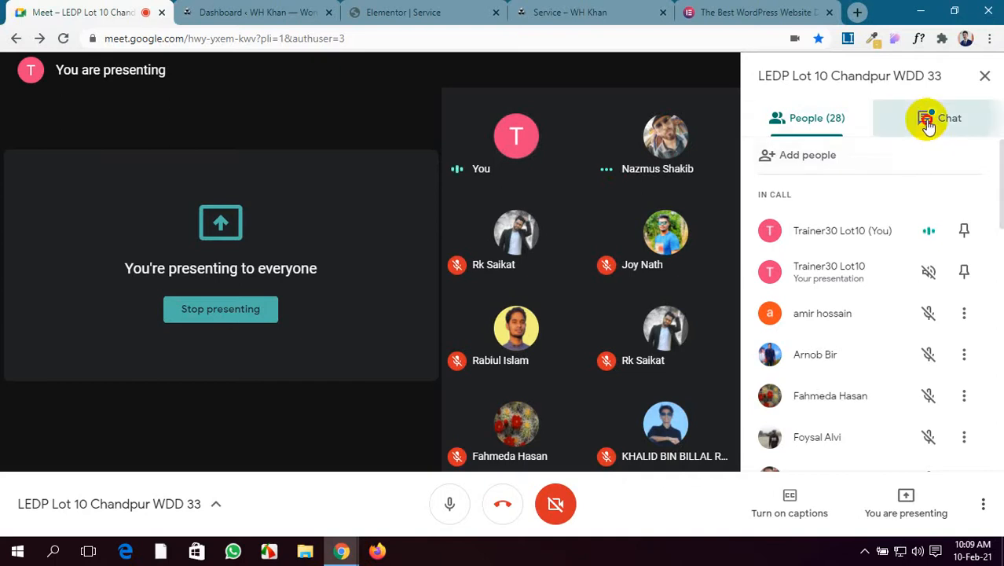
click(855, 120)
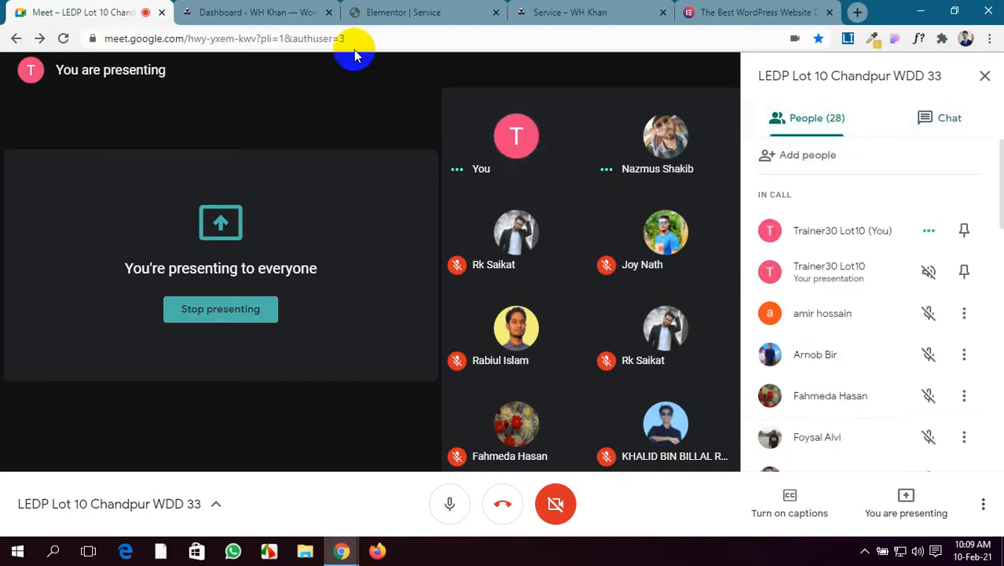
click(412, 12)
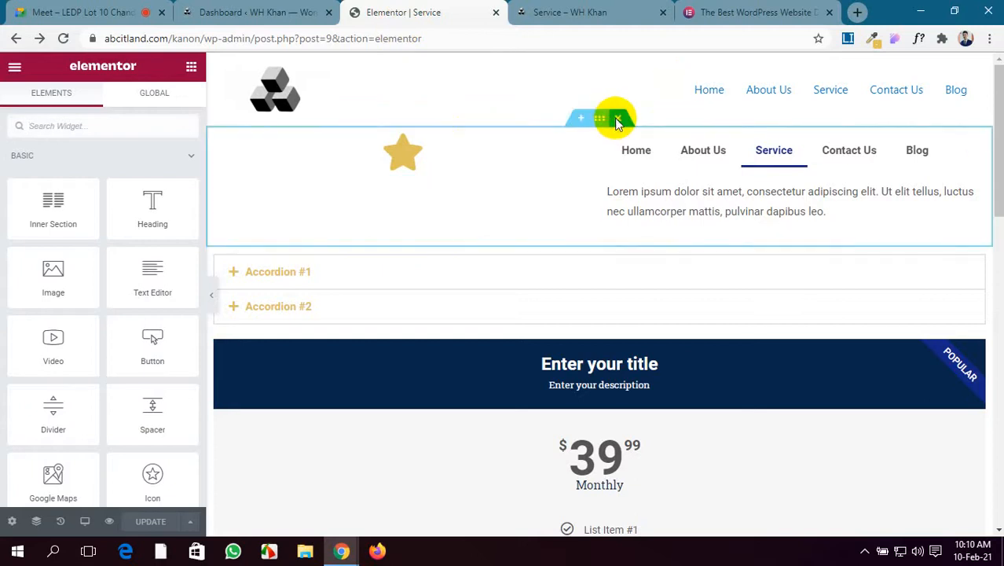
Delete all sections from the Service page and update it.
click(618, 119)
click(619, 119)
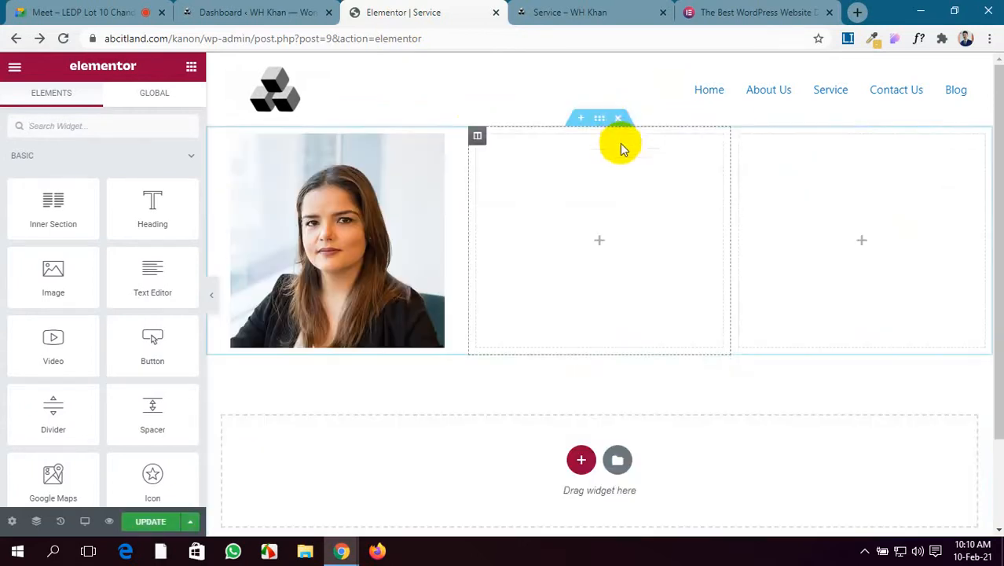
click(619, 118)
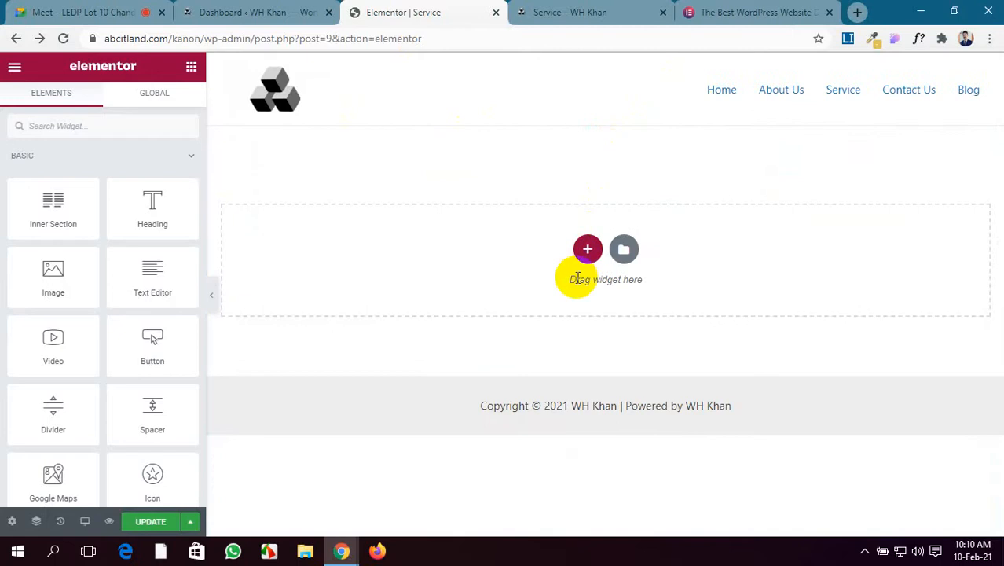
click(163, 521)
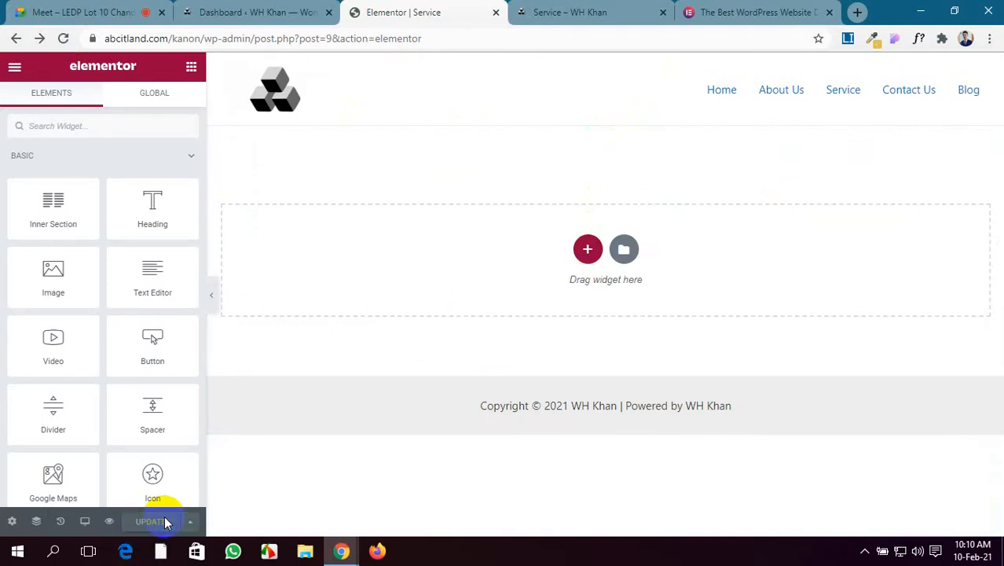
View the published Home and Service pages, and return to the Elementor editor.
click(574, 12)
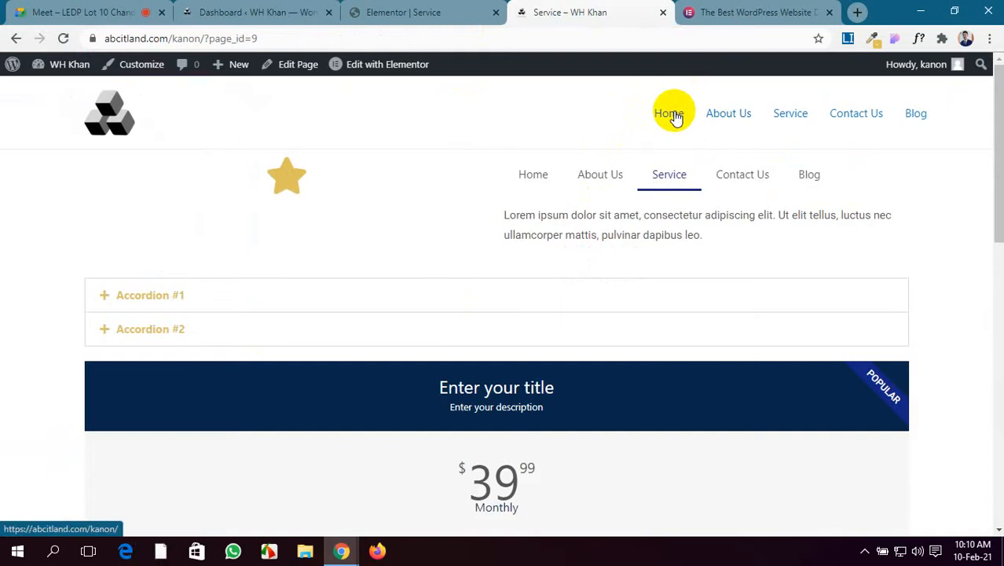
click(672, 116)
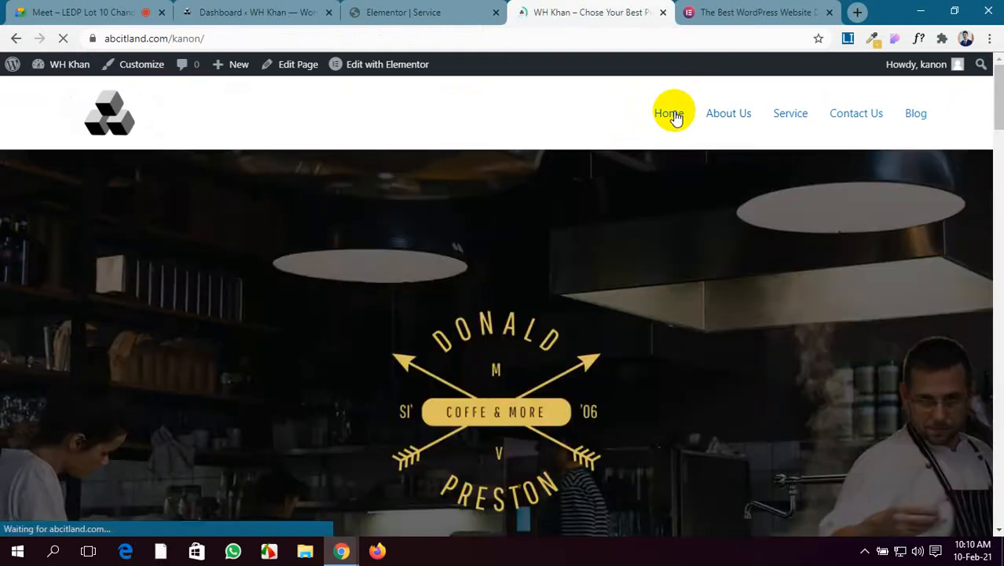
click(800, 118)
click(385, 7)
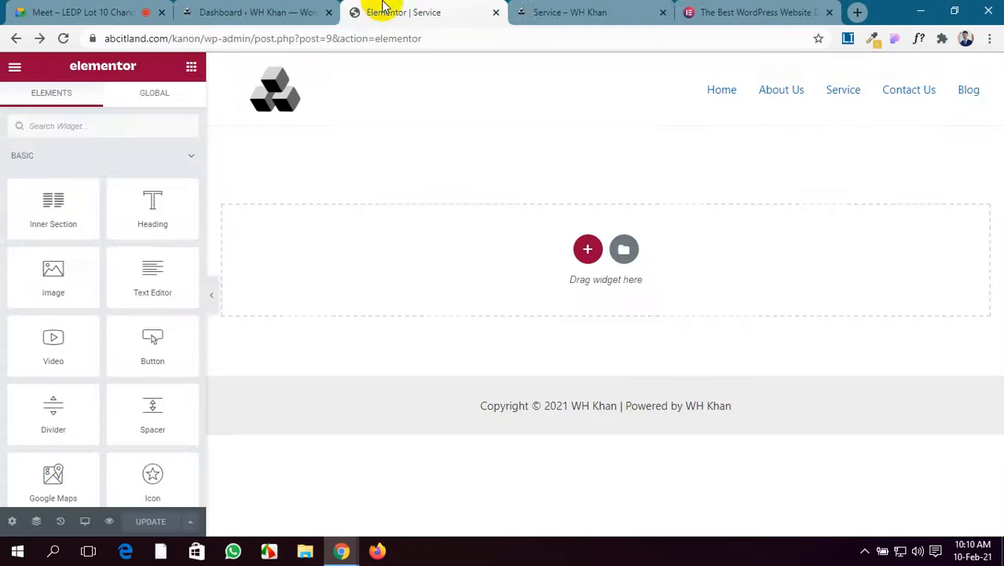
Close the Service page's Elementor editor, glance at the WordPress dashboard, and return to the published Service page.
click(259, 16)
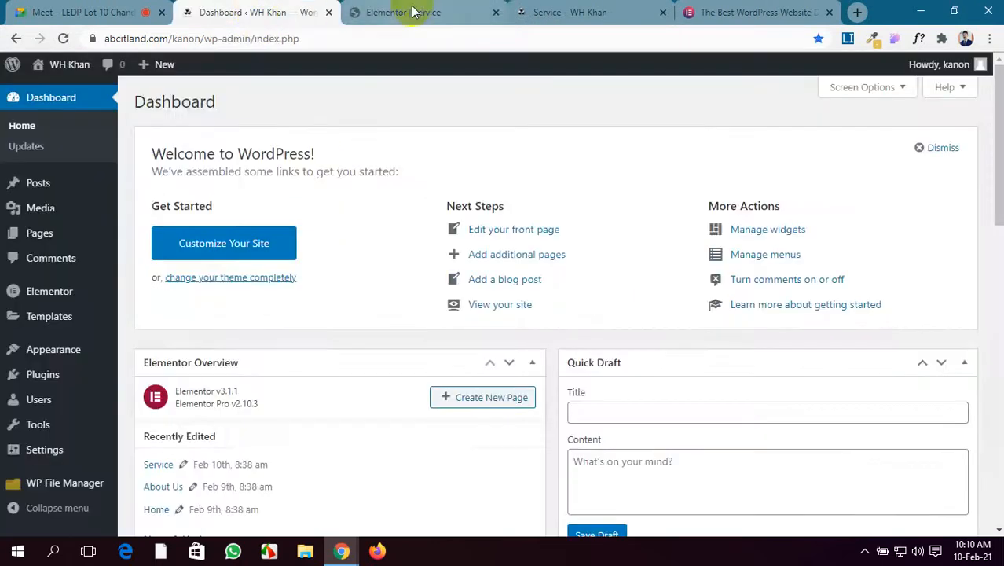
click(414, 11)
click(495, 12)
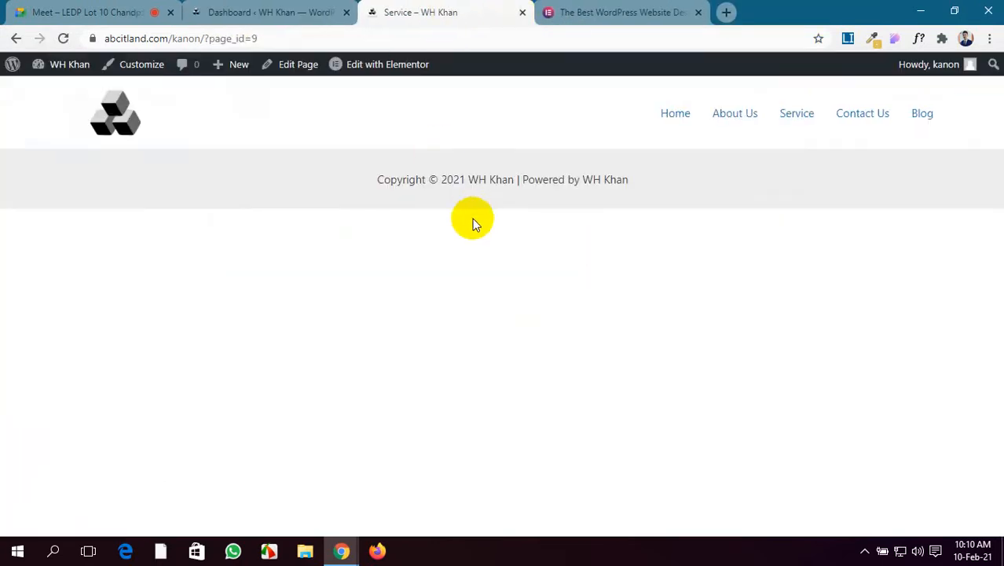
click(252, 12)
click(440, 12)
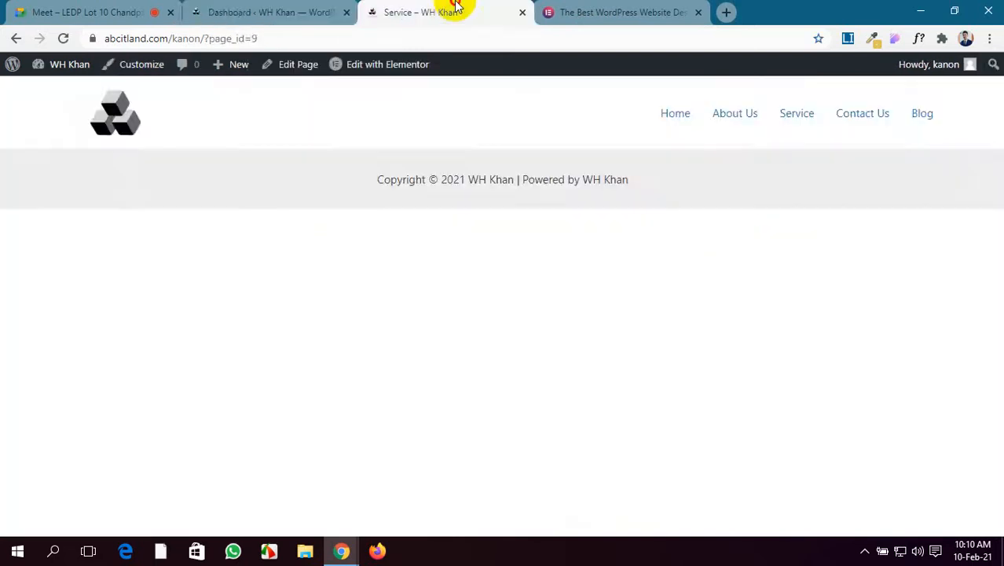
Open the WordPress Pages list in a new tab from the dashboard and open the Service page for editing.
click(239, 11)
click(368, 9)
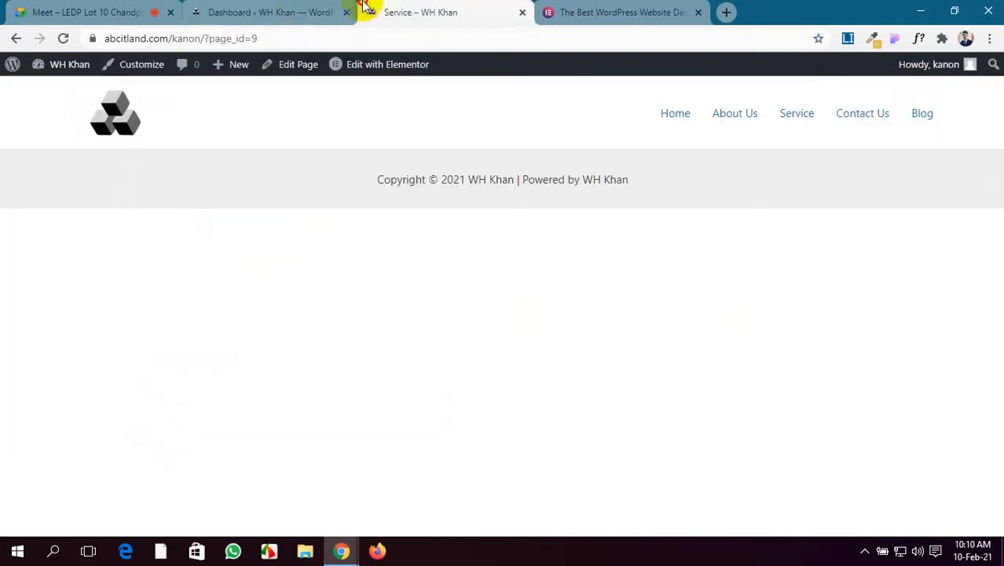
click(298, 6)
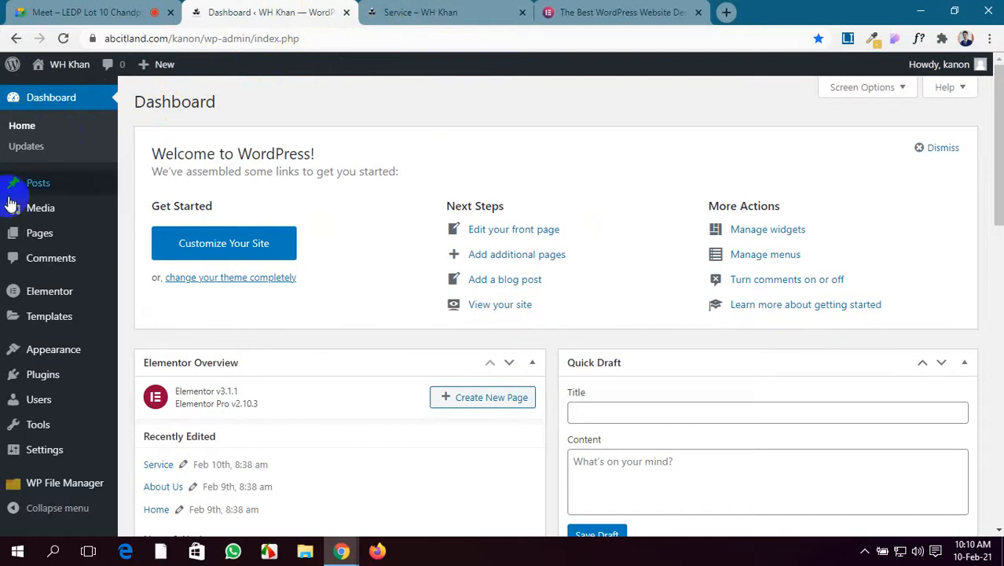
mouse_move(78, 238)
click(135, 236)
click(392, 9)
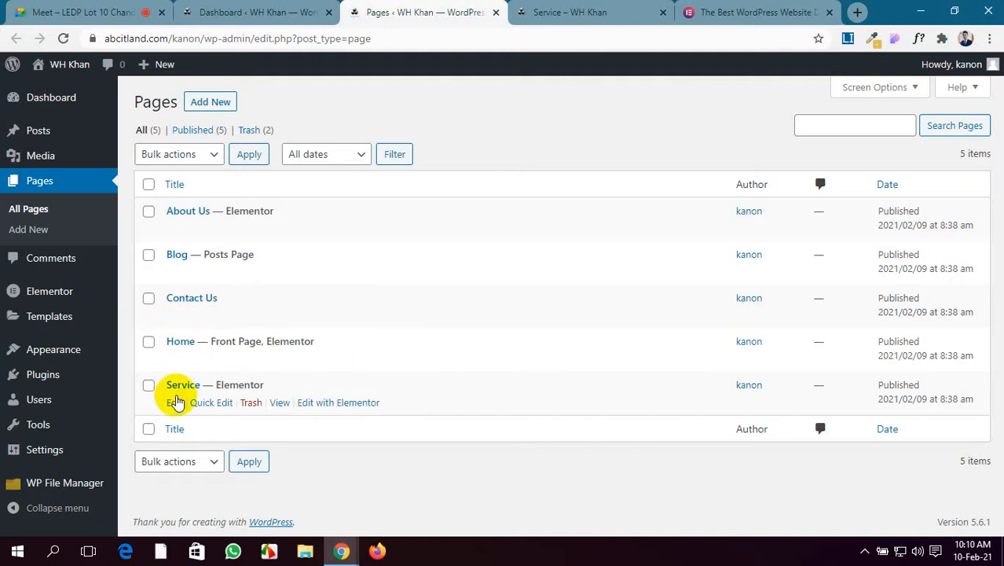
click(176, 402)
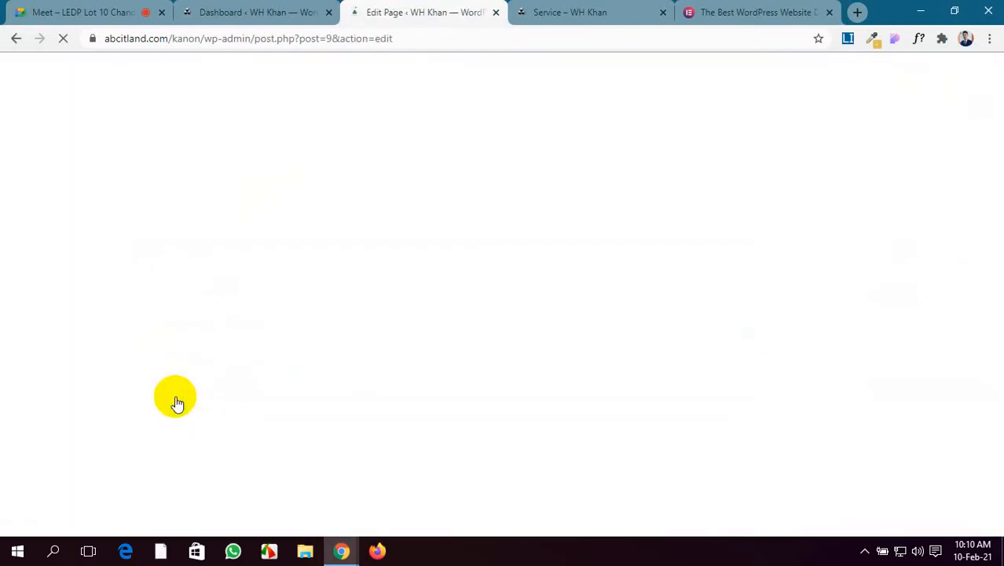
Sketch an outer box, an inner box and three nested content boxes over the published Service page, and clear the annotations.
click(542, 9)
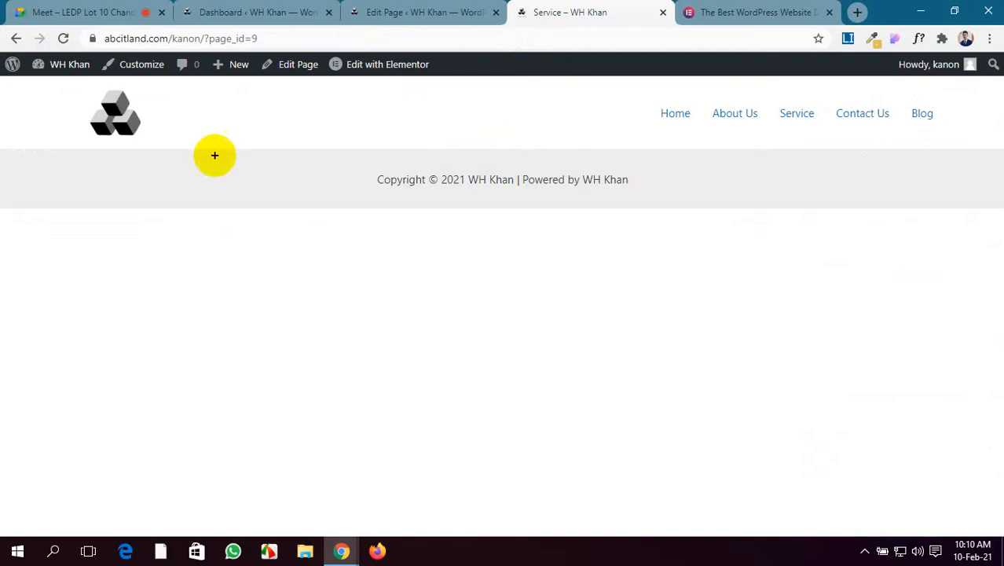
mouse_move(3, 136)
mouse_down()
mouse_move(193, 172)
mouse_move(641, 222)
mouse_move(954, 294)
mouse_move(1002, 329)
mouse_move(647, 316)
mouse_move(657, 289)
mouse_move(898, 394)
mouse_move(946, 448)
mouse_move(994, 461)
mouse_up()
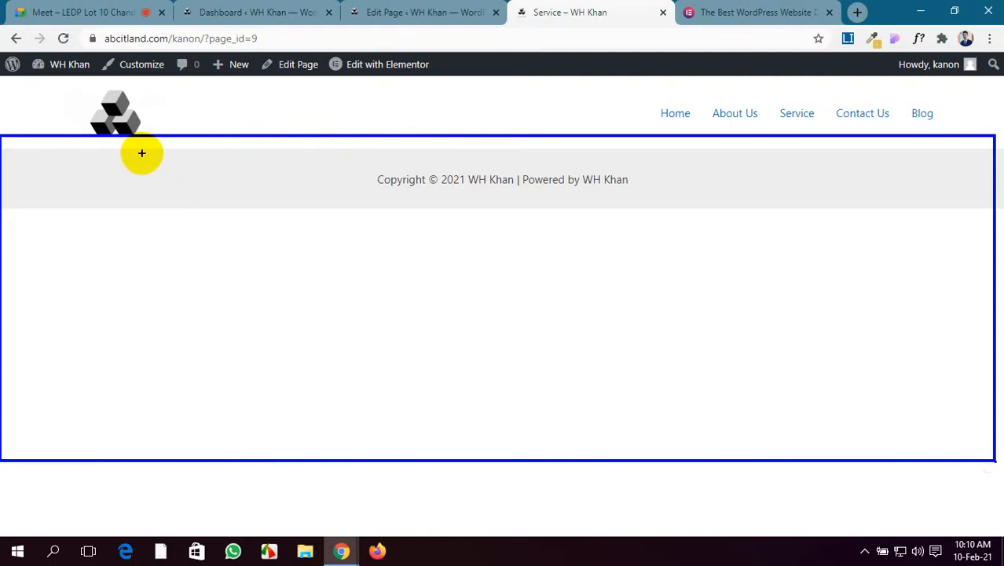
mouse_move(159, 151)
mouse_down()
mouse_move(805, 429)
mouse_move(915, 438)
mouse_move(941, 417)
mouse_up()
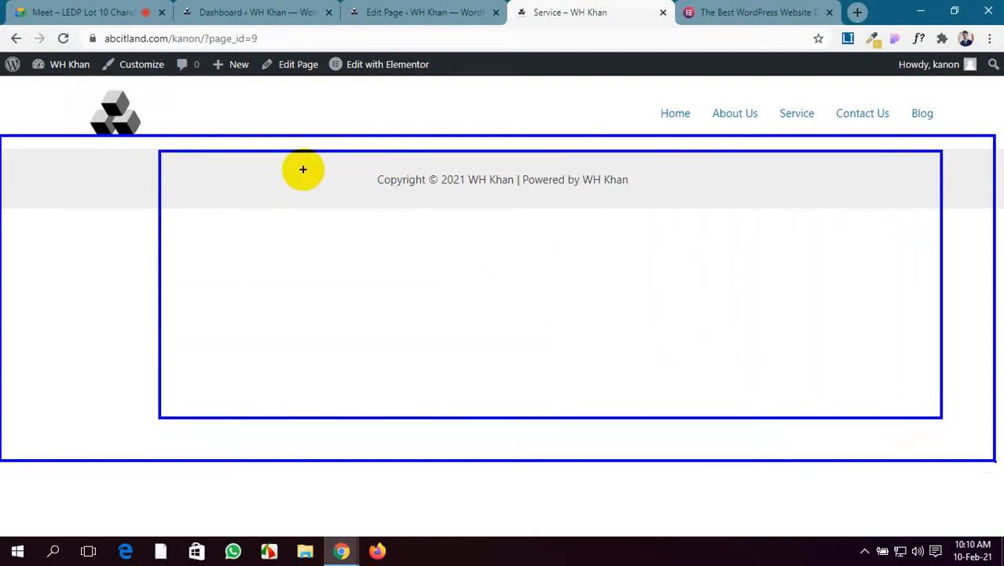
mouse_move(271, 166)
mouse_down()
mouse_move(914, 202)
mouse_move(845, 227)
mouse_move(849, 210)
mouse_up()
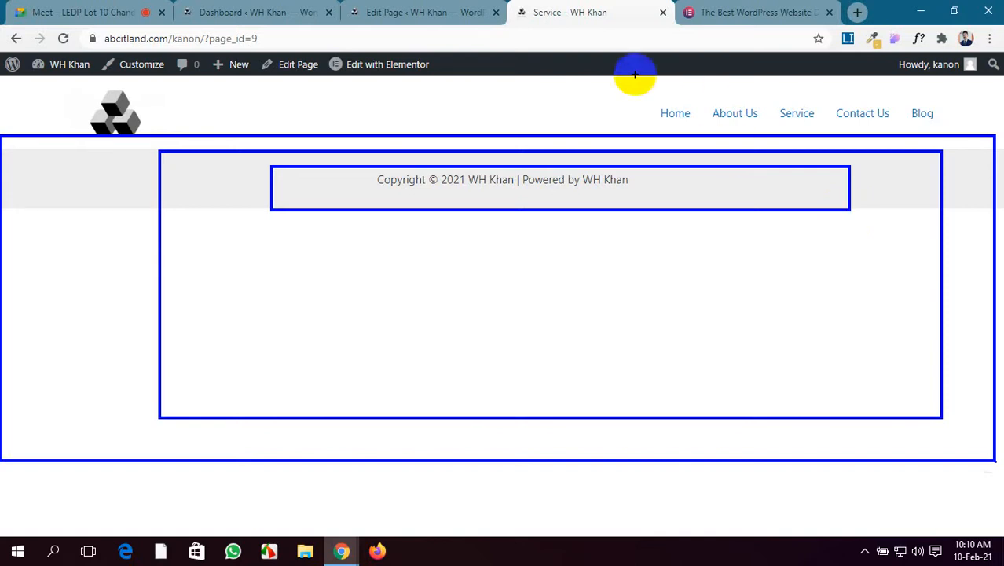
drag(303, 228, 813, 324)
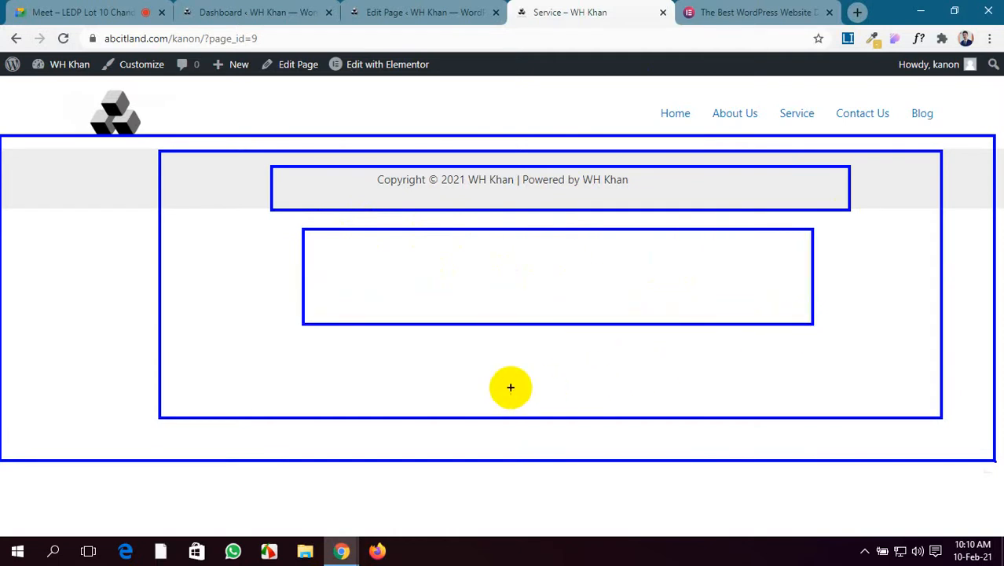
drag(489, 376, 566, 392)
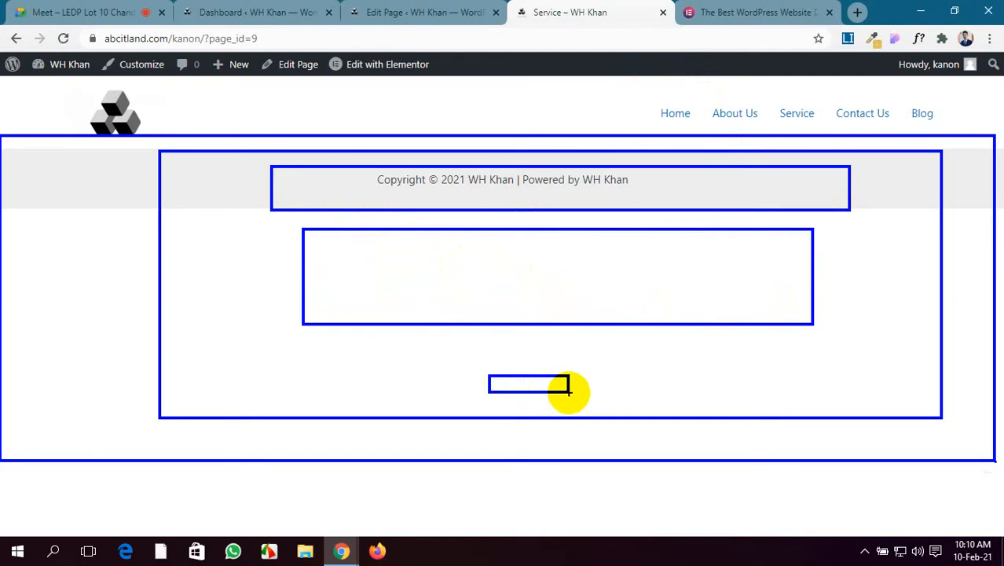
key(Escape)
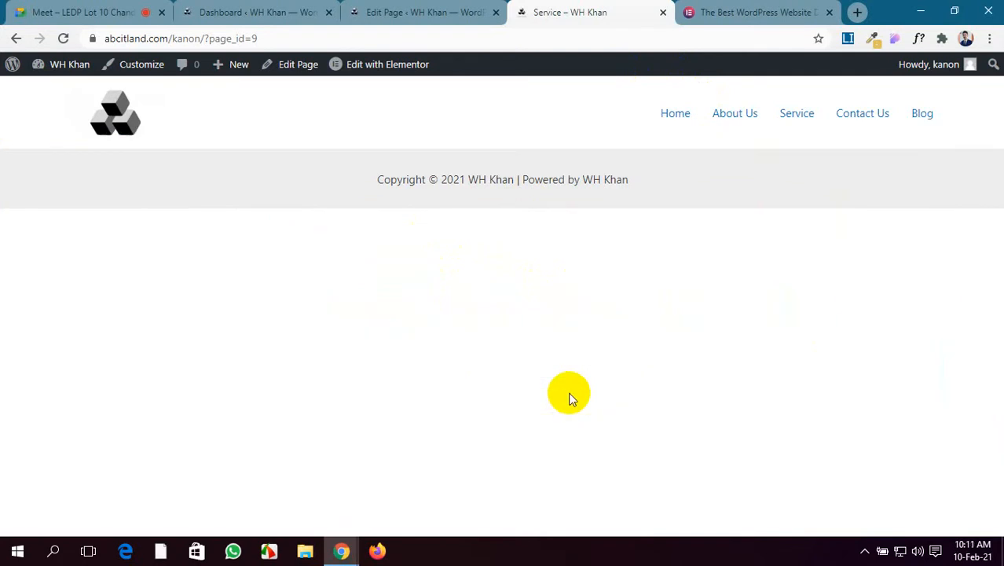
Open the Service page in the Elementor editor and add a single-column section.
click(375, 11)
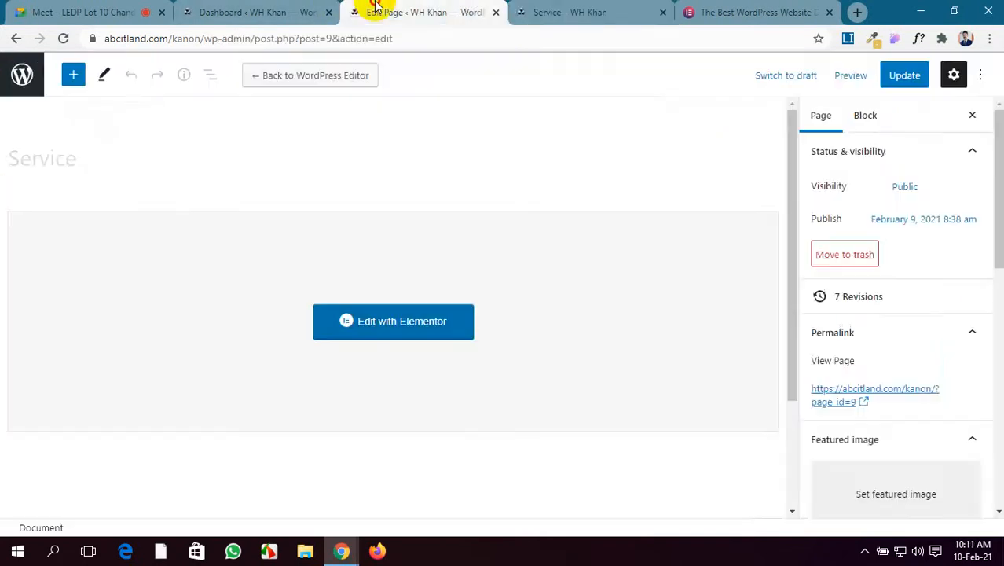
click(374, 323)
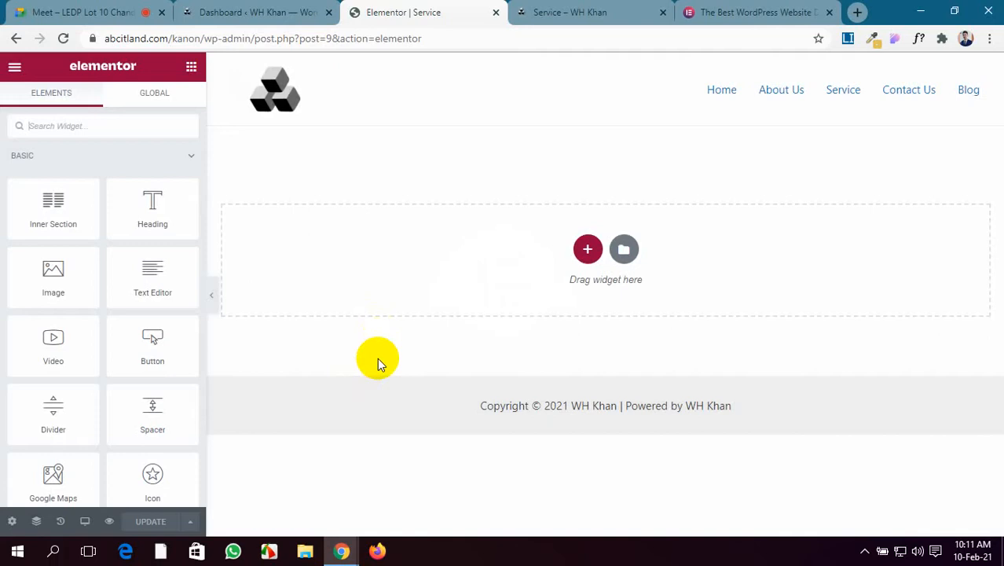
click(589, 251)
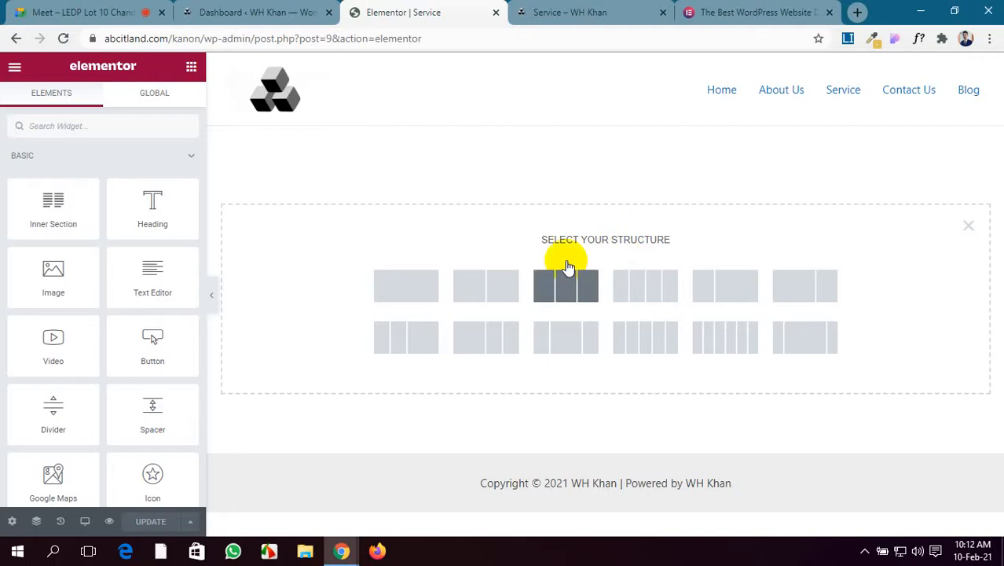
click(424, 289)
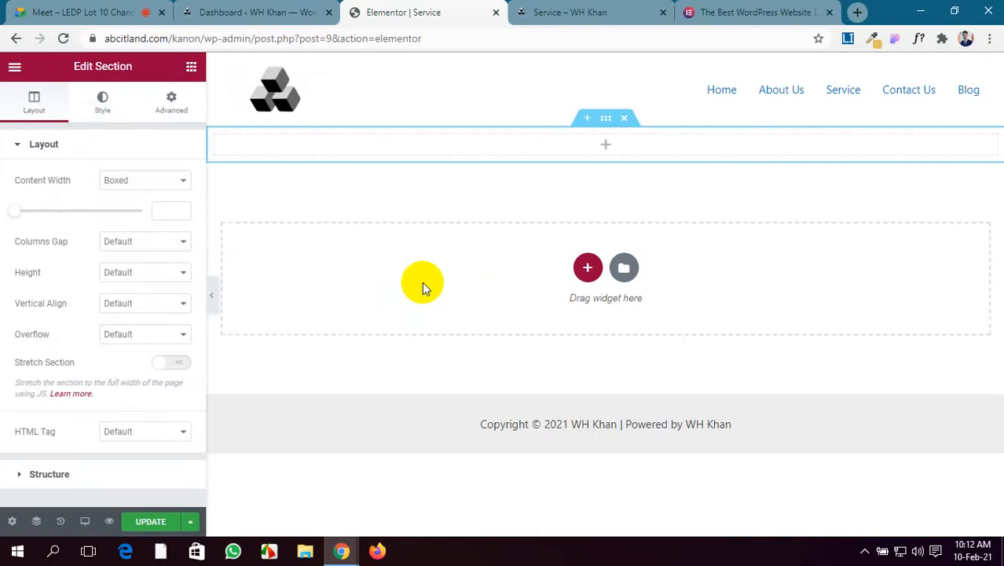
Add a Heading, a Text Editor and a Button widget, stacked in that order, to the new section's column.
click(607, 147)
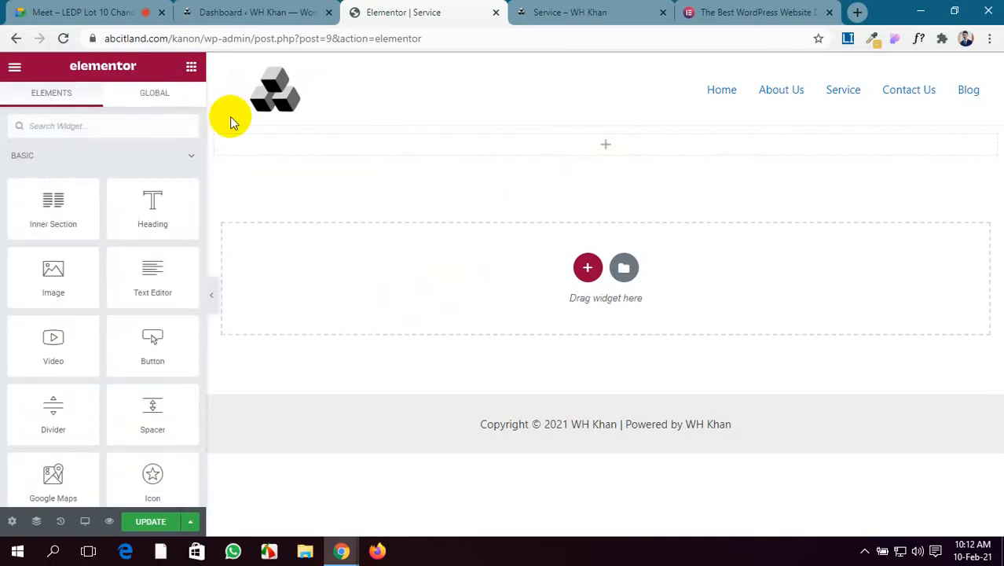
drag(150, 210, 566, 137)
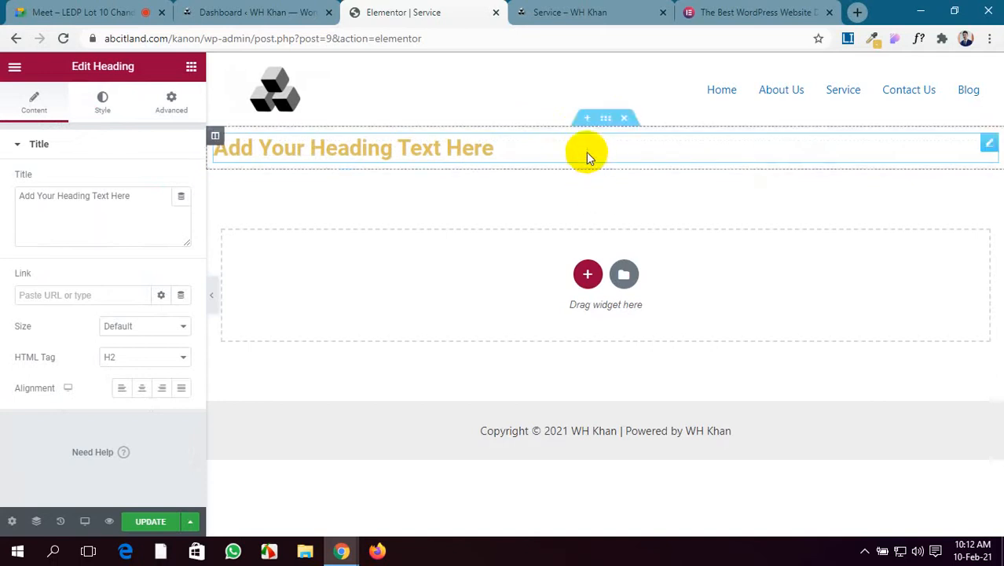
click(191, 67)
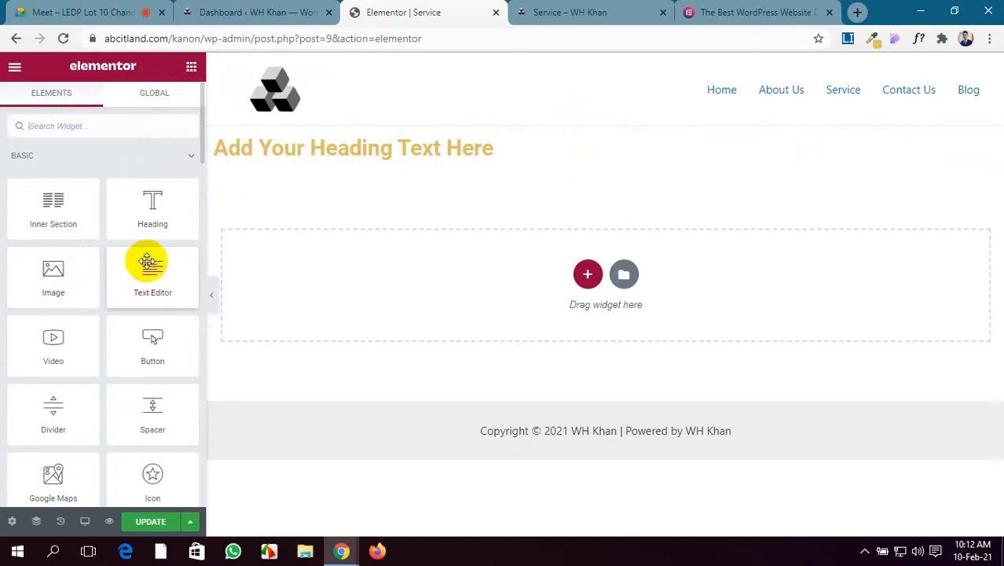
drag(134, 284, 570, 159)
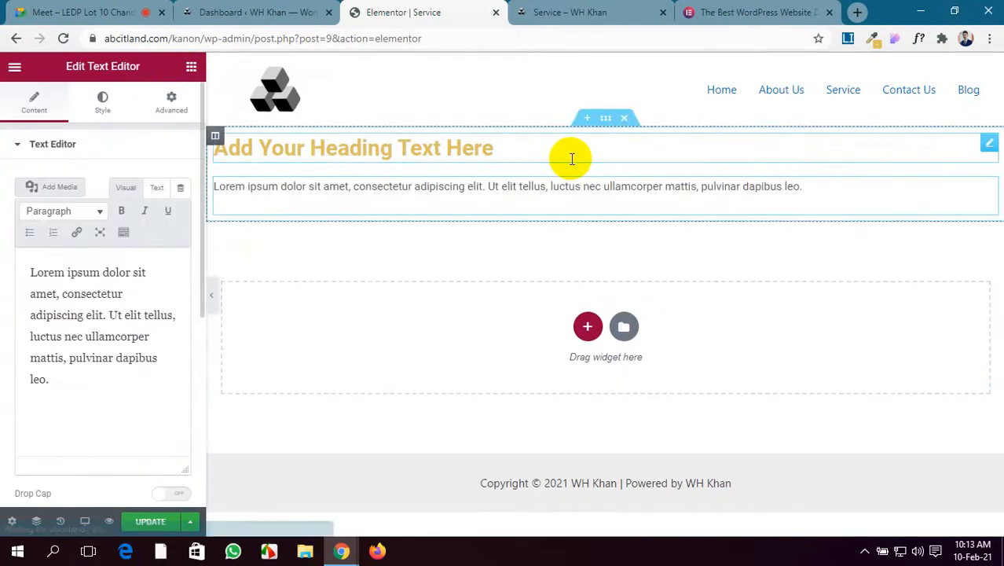
click(191, 67)
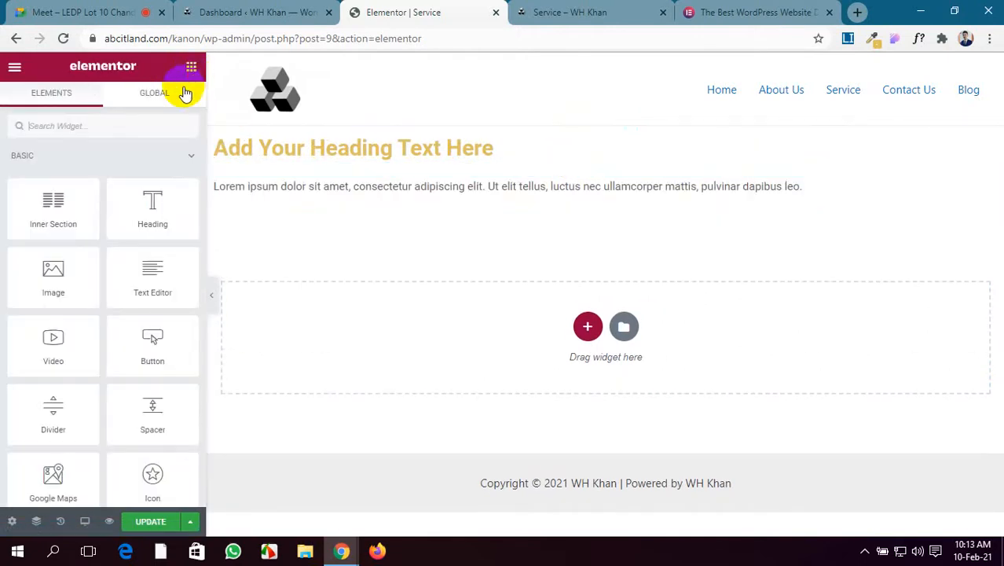
drag(152, 350, 601, 208)
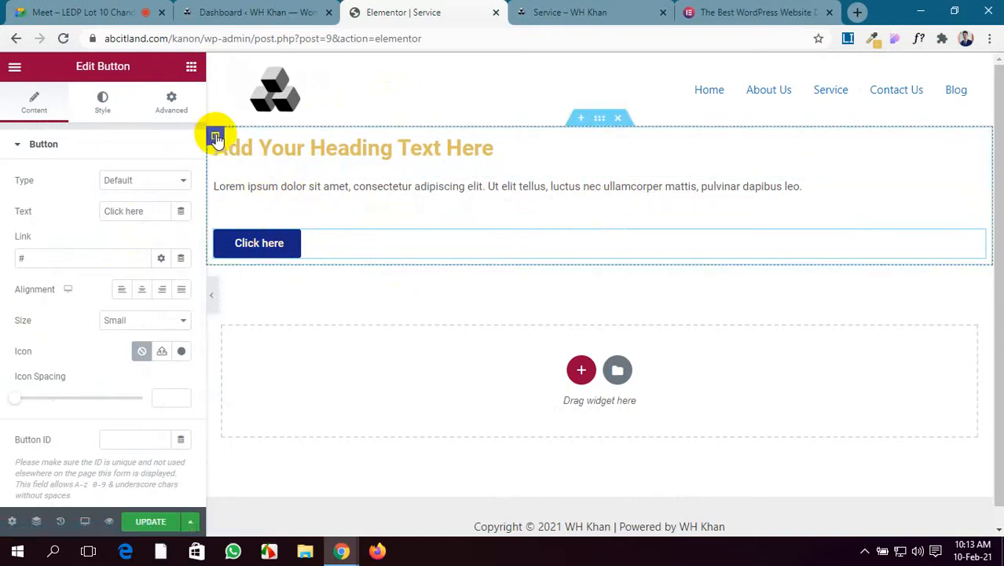
Compare the layout settings of the column and its section, and return to the widget list.
click(215, 139)
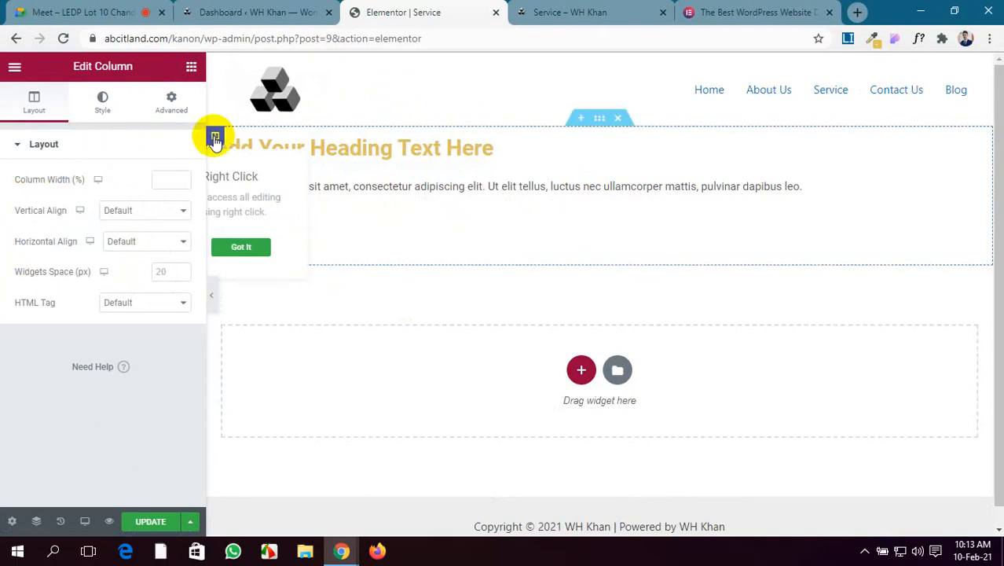
click(600, 122)
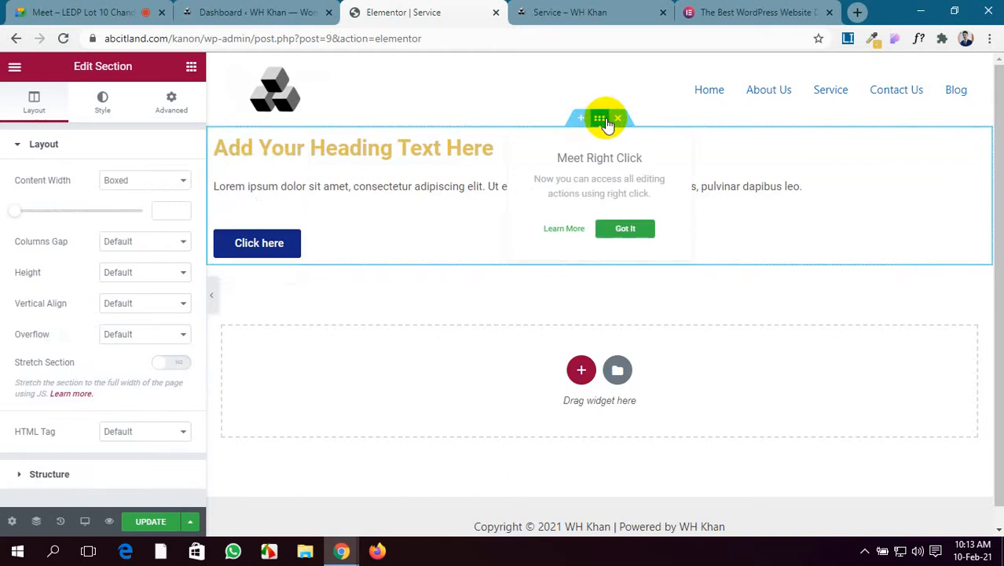
click(215, 136)
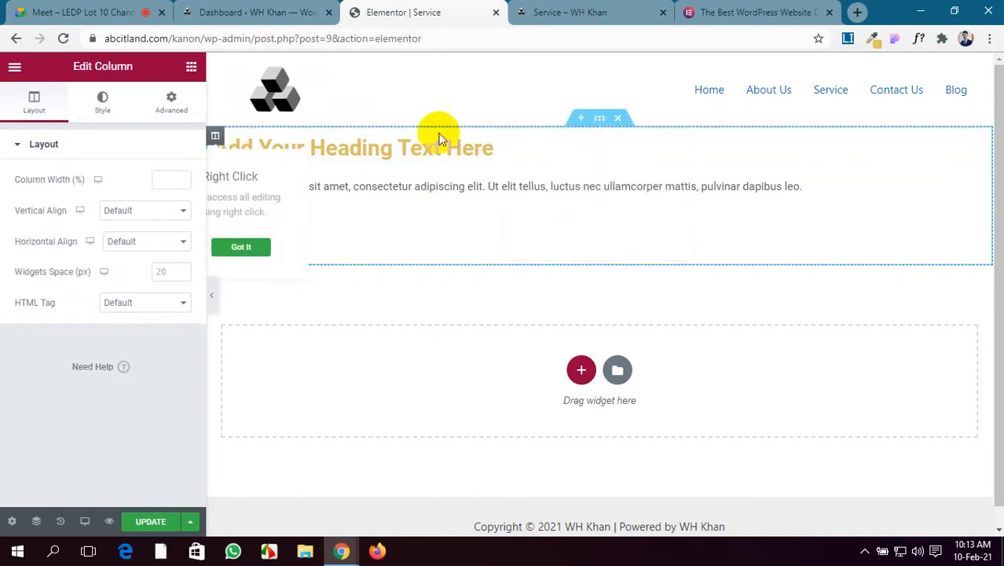
click(600, 122)
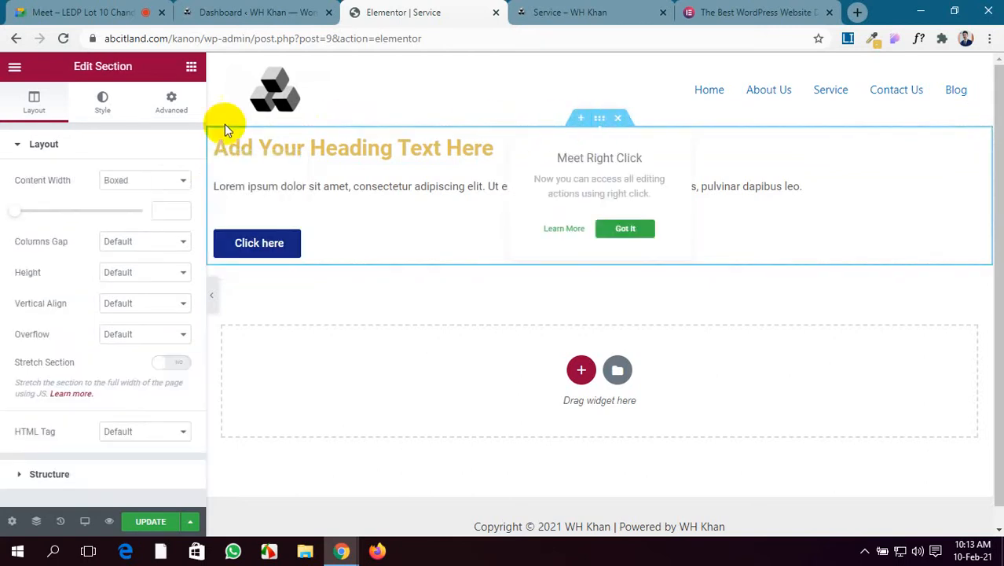
click(190, 68)
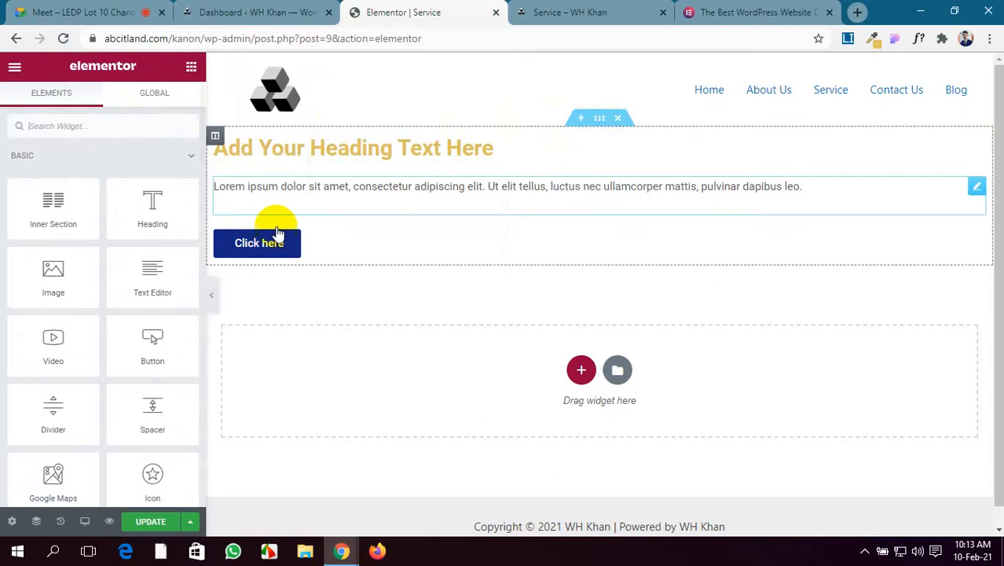
Center-align the heading, the lorem ipsum text and the button in the section.
click(309, 147)
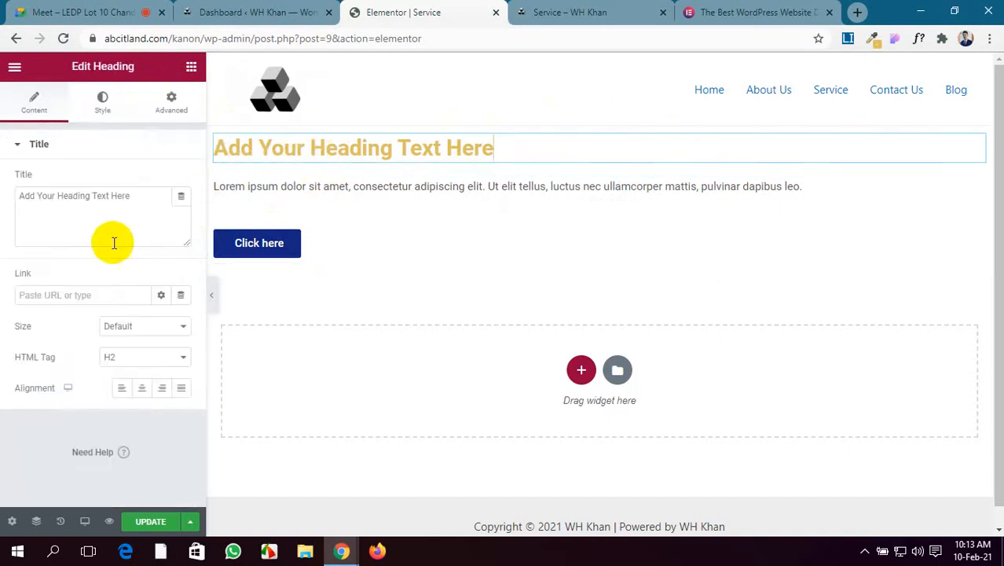
click(142, 388)
click(291, 185)
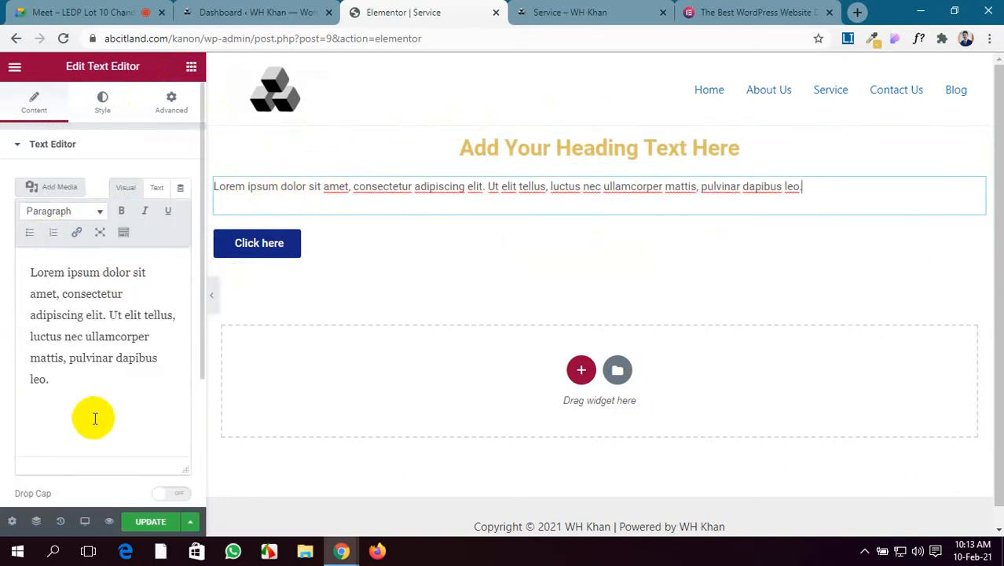
click(103, 103)
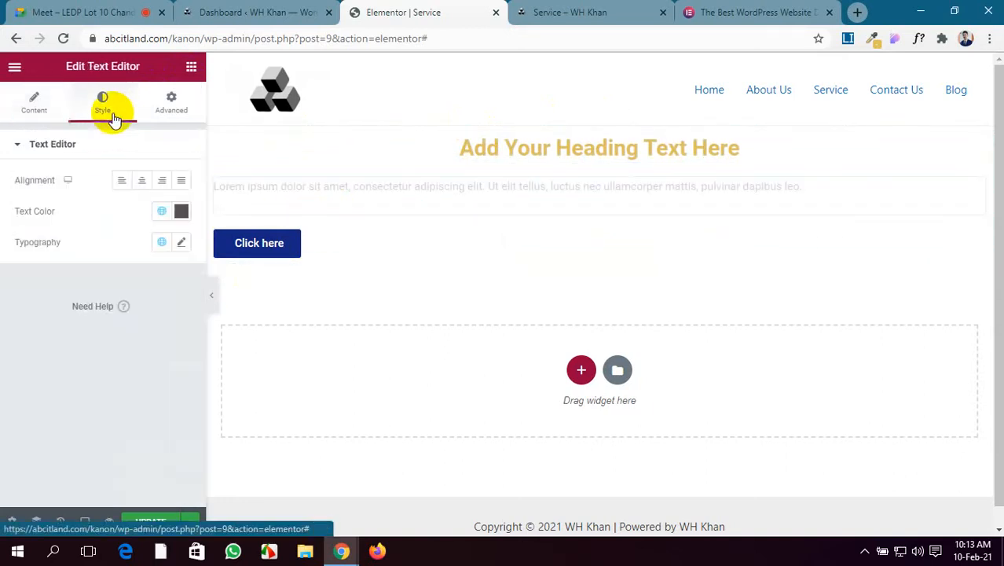
click(144, 182)
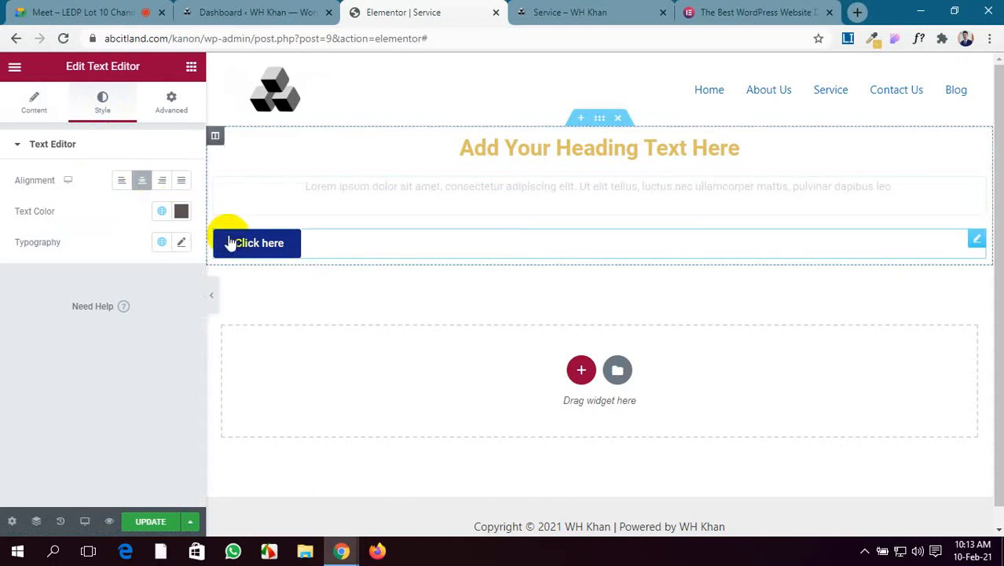
click(296, 250)
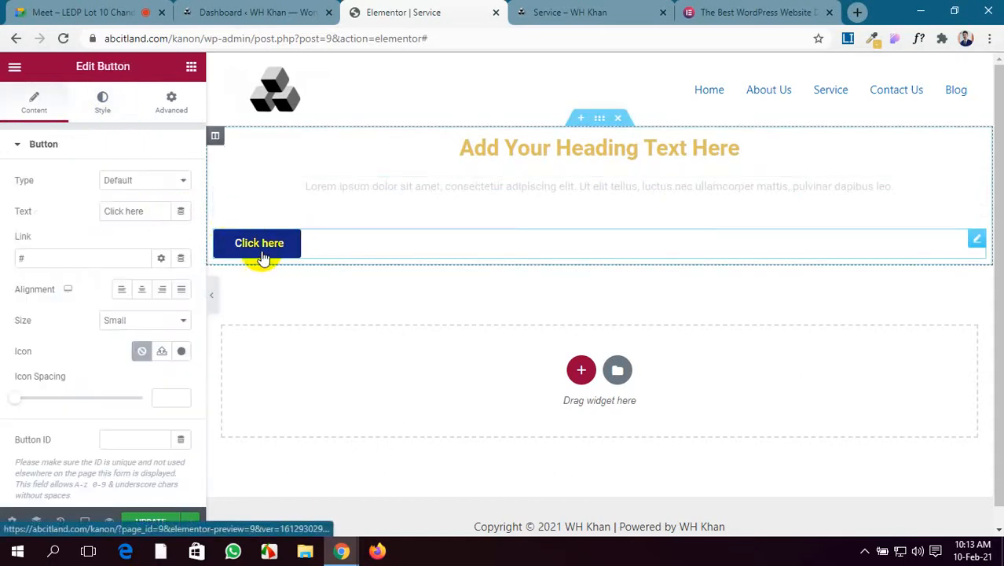
click(140, 291)
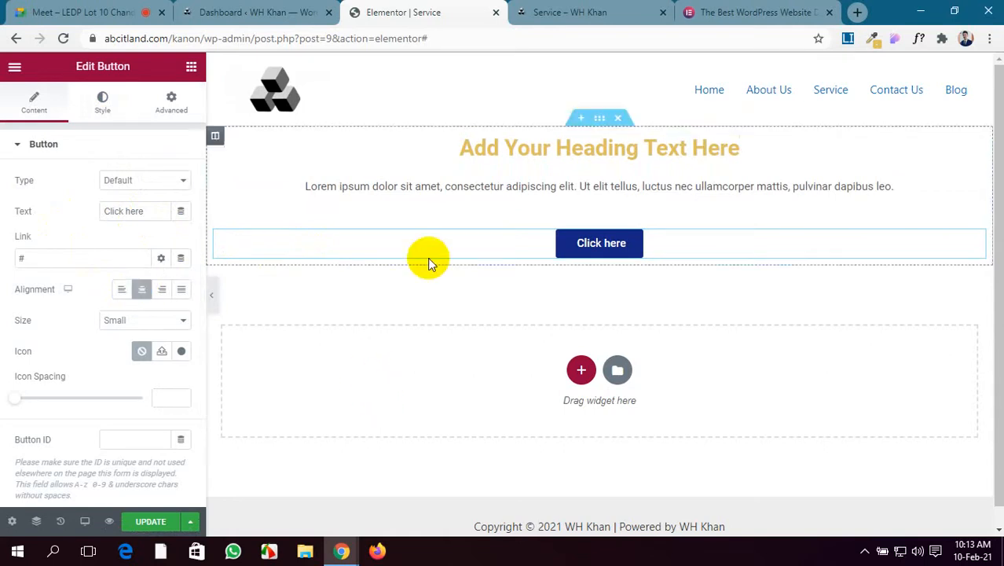
Replace the heading text with "Welcome To My Website".
click(579, 142)
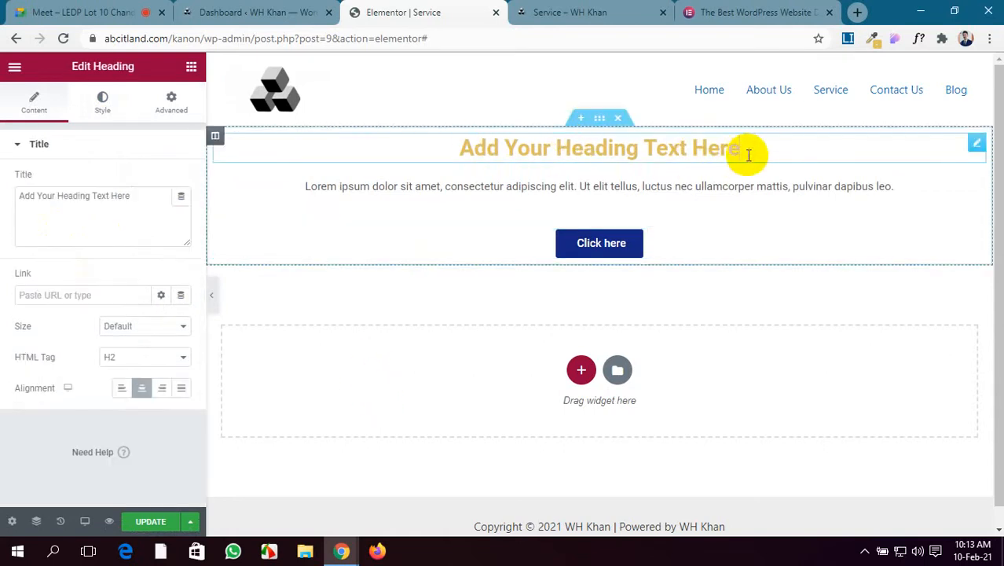
drag(746, 153, 465, 162)
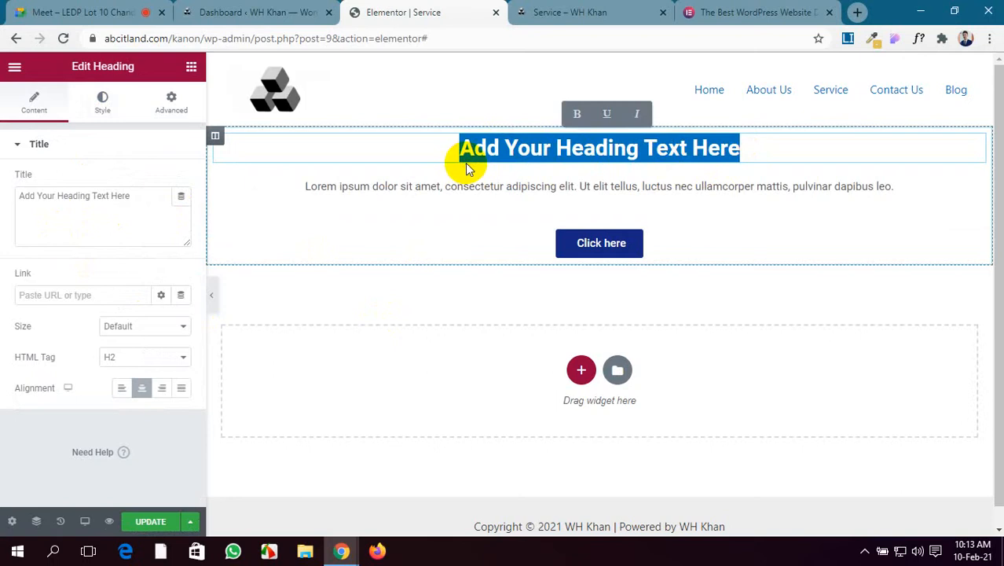
text(W)
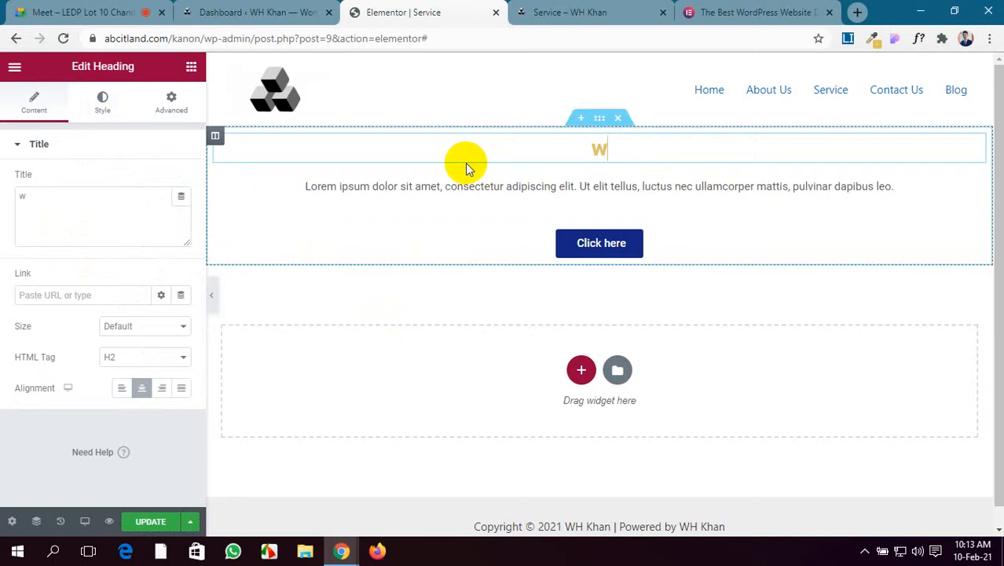
text(E)
key(BackSpace)
key(BackSpace)
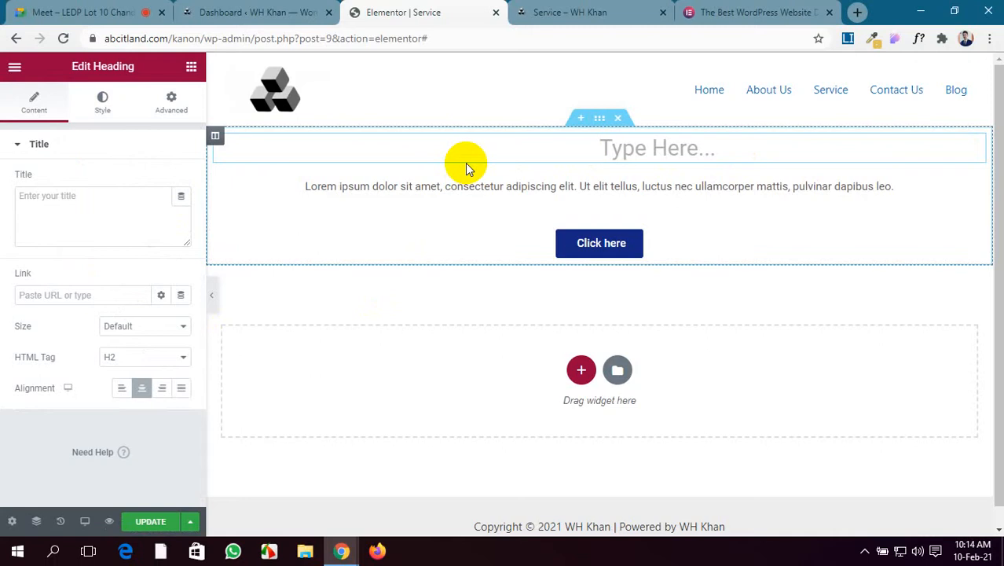
text(Wel)
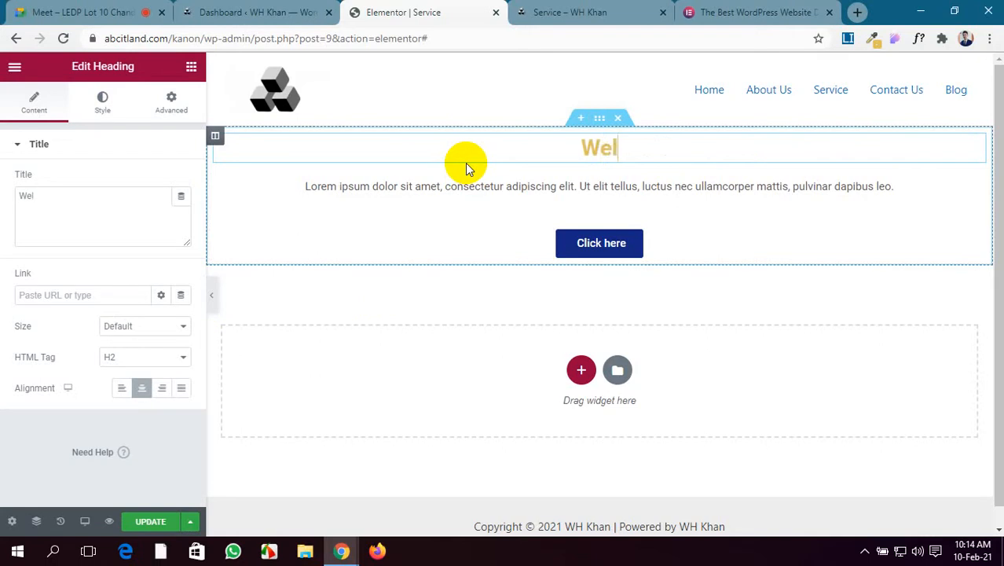
text(come )
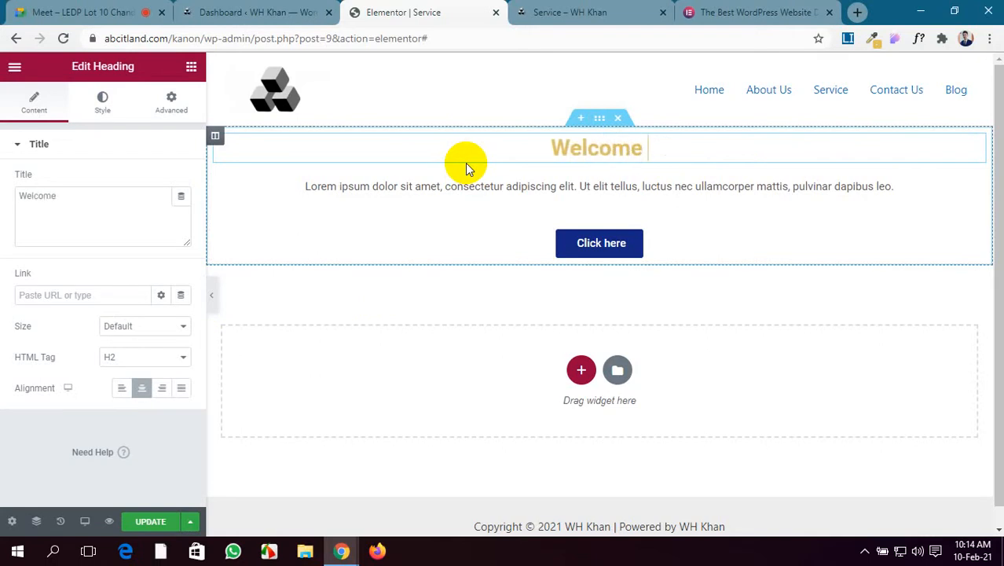
text(To My )
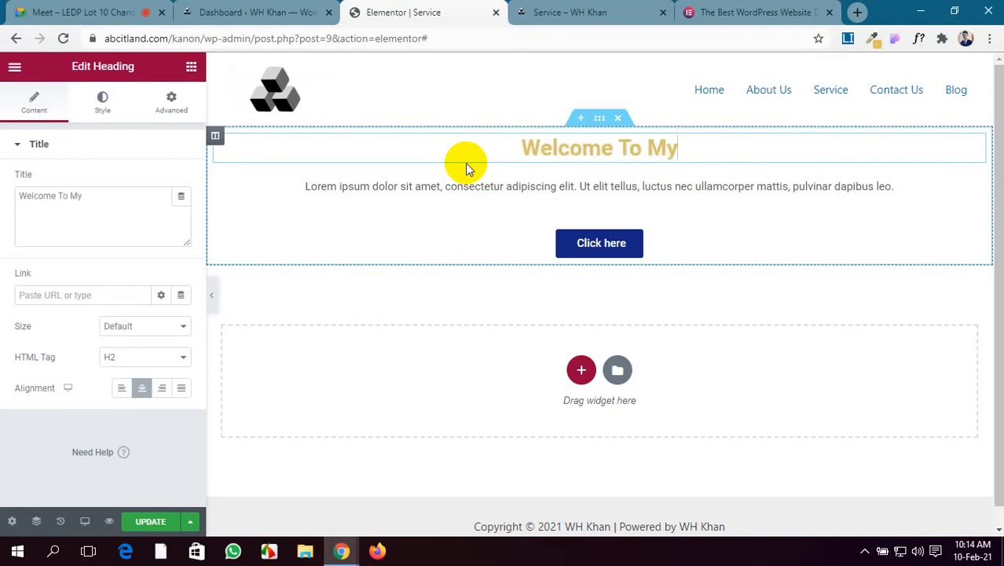
text(We)
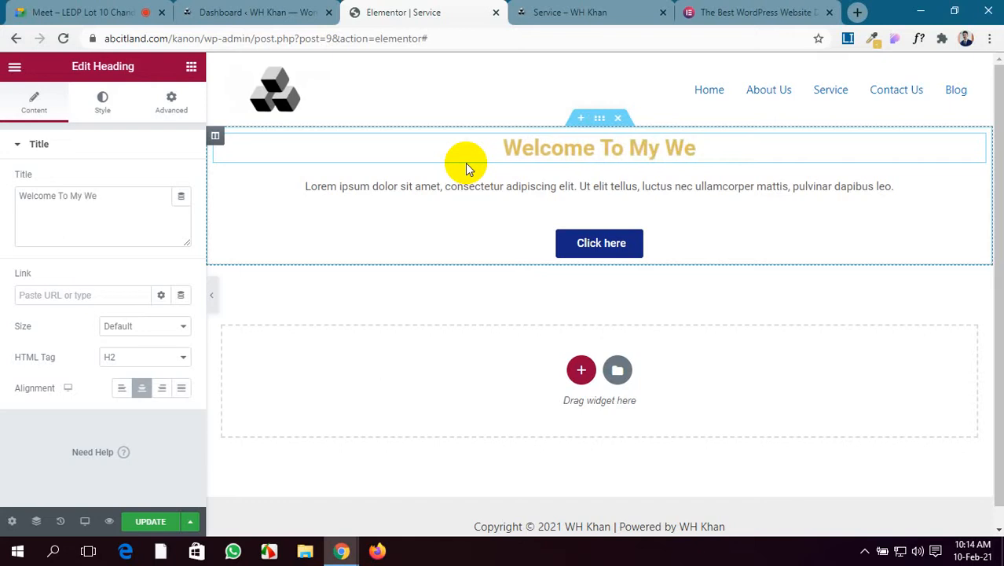
text(bsite)
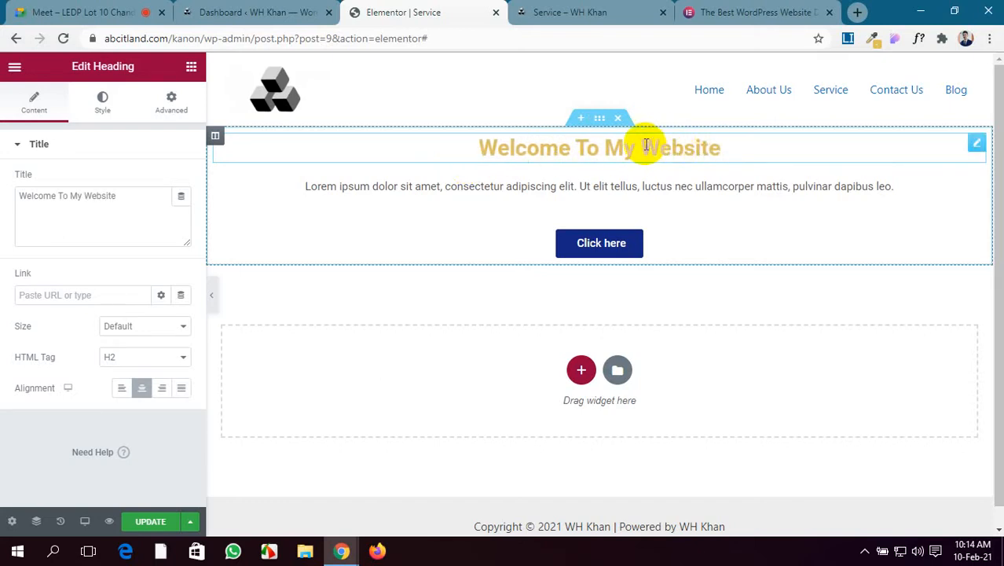
click(141, 195)
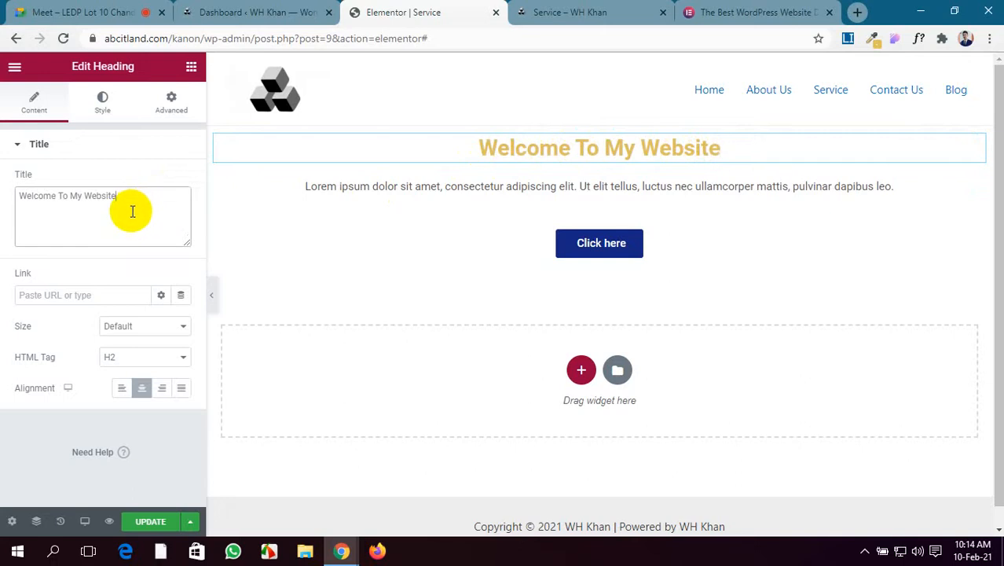
Replace the text below the heading with a generated placeholder paragraph of three sentences from the Lorem Ipsum browser extension.
click(428, 190)
click(597, 189)
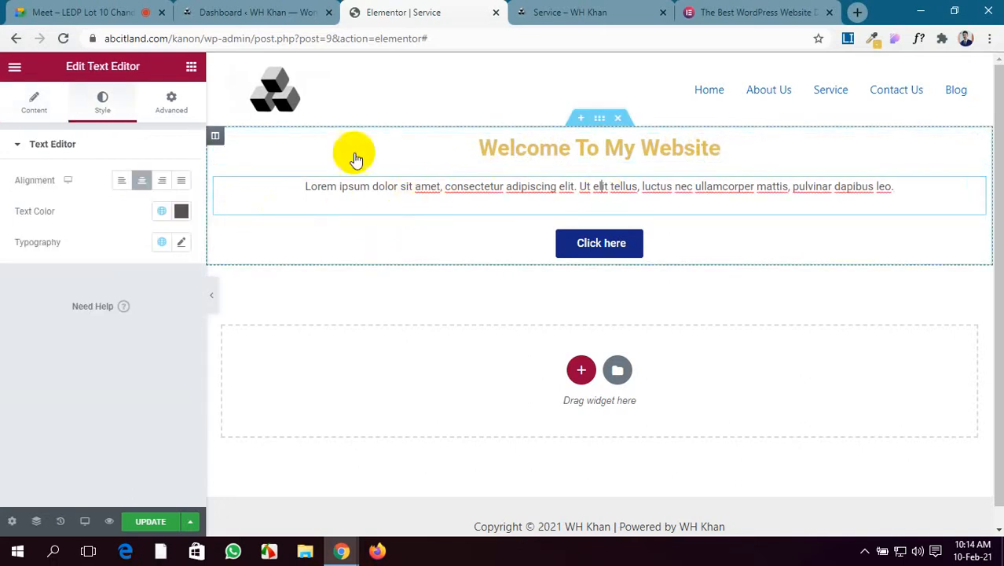
click(34, 102)
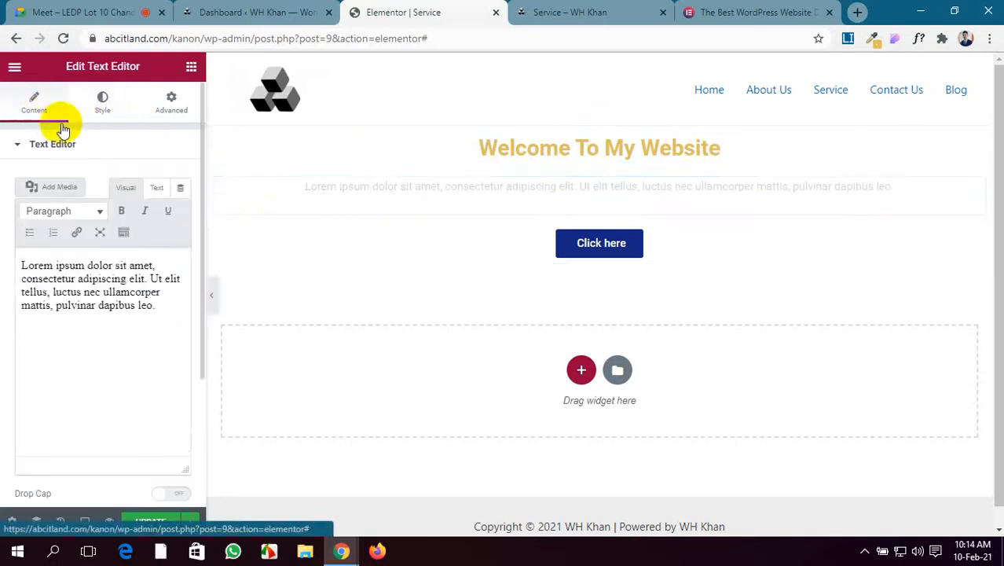
click(900, 189)
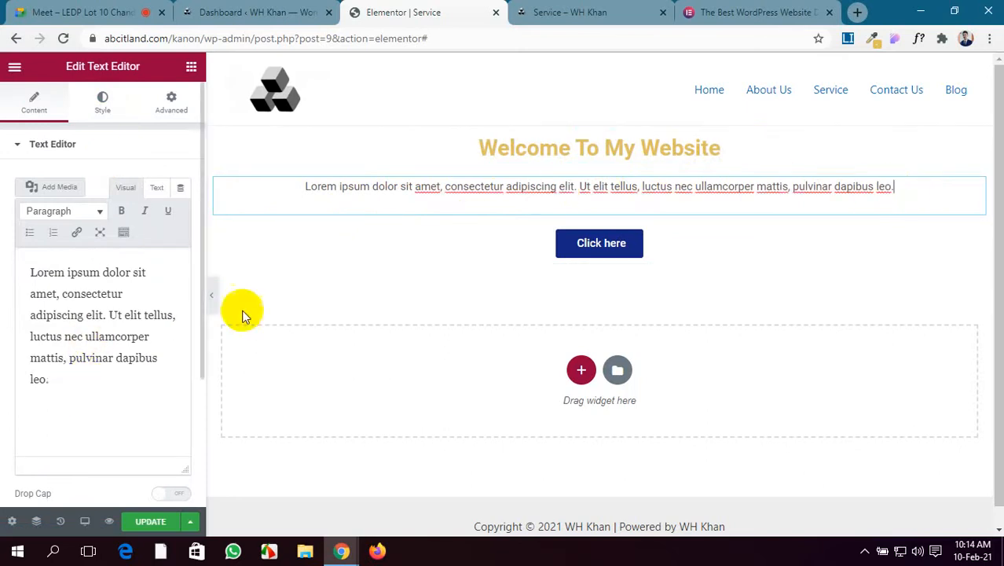
click(849, 39)
drag(569, 169, 393, 108)
key(ctrl+c)
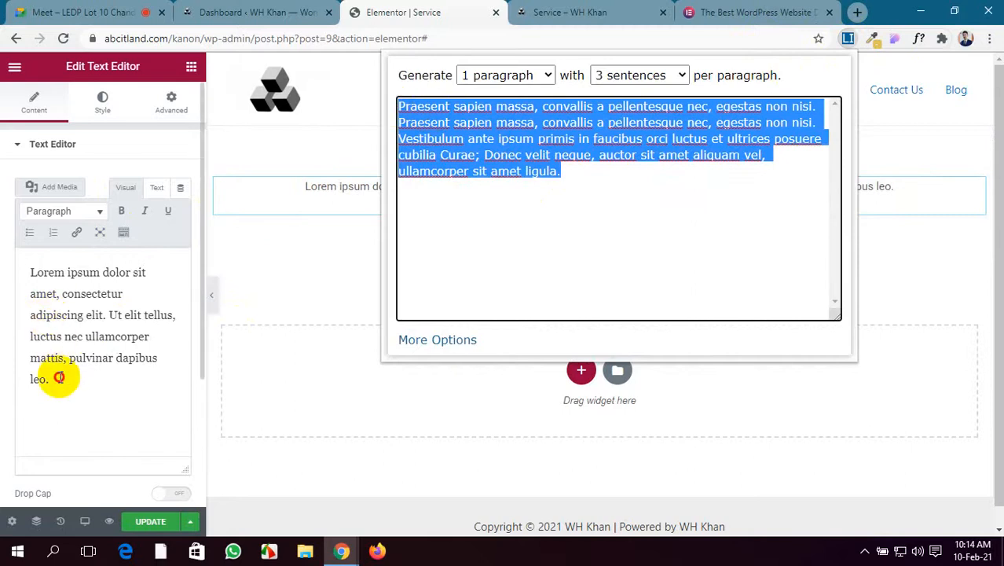
drag(53, 380, 30, 271)
key(ctrl+v)
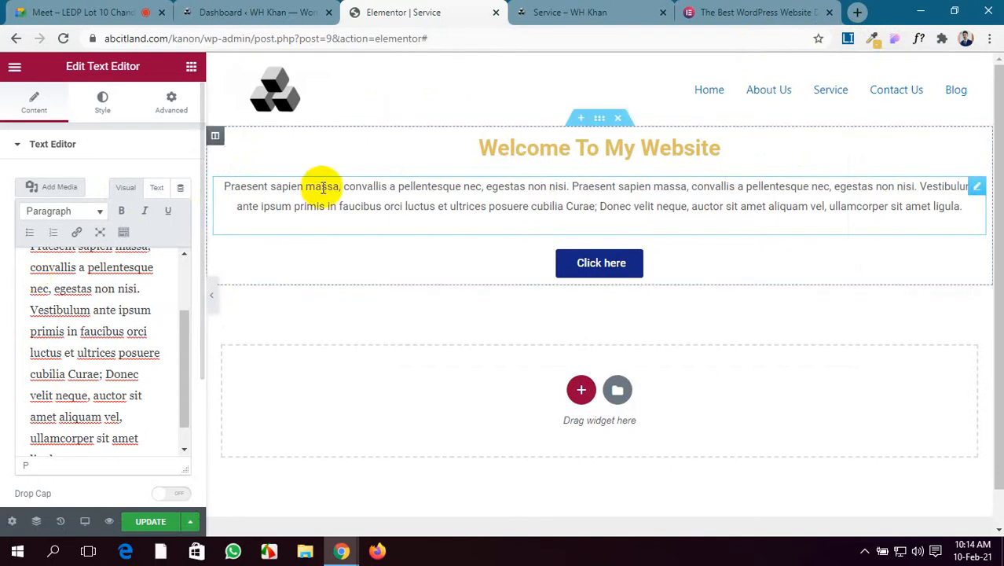
Change the button's text to "Read More".
click(609, 265)
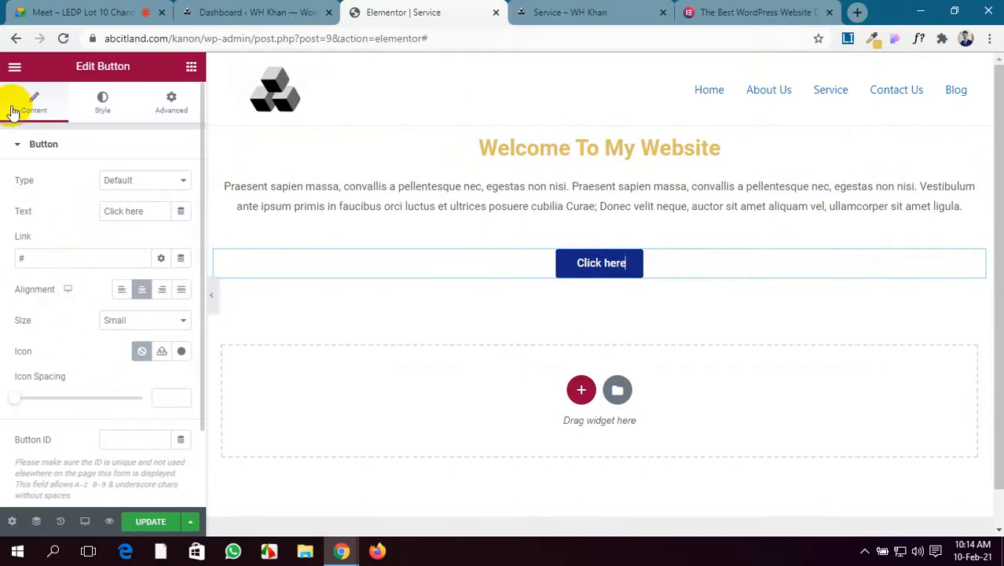
scroll(84, 345, down, 2)
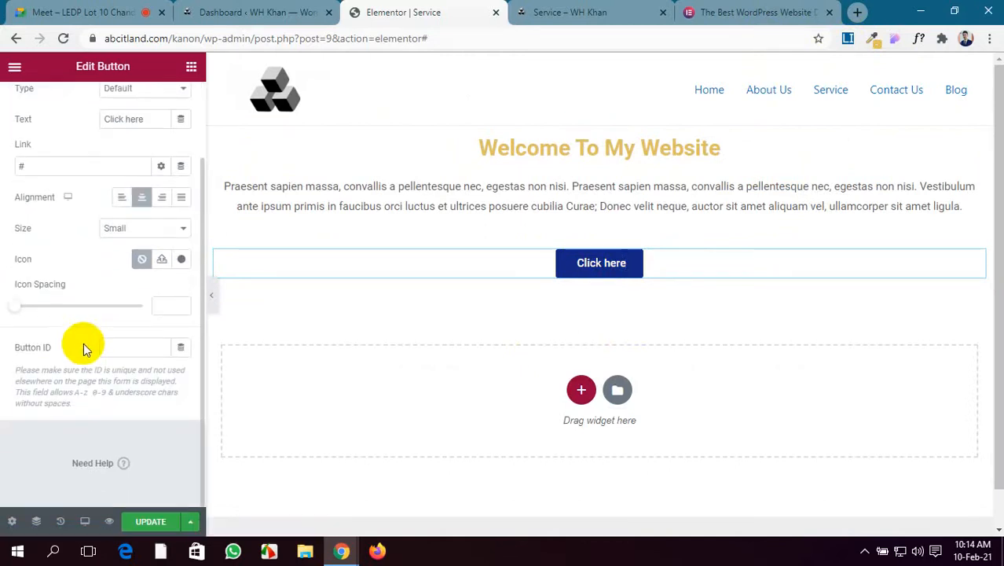
scroll(86, 348, up, 2)
scroll(82, 344, down, 2)
scroll(81, 342, up, 2)
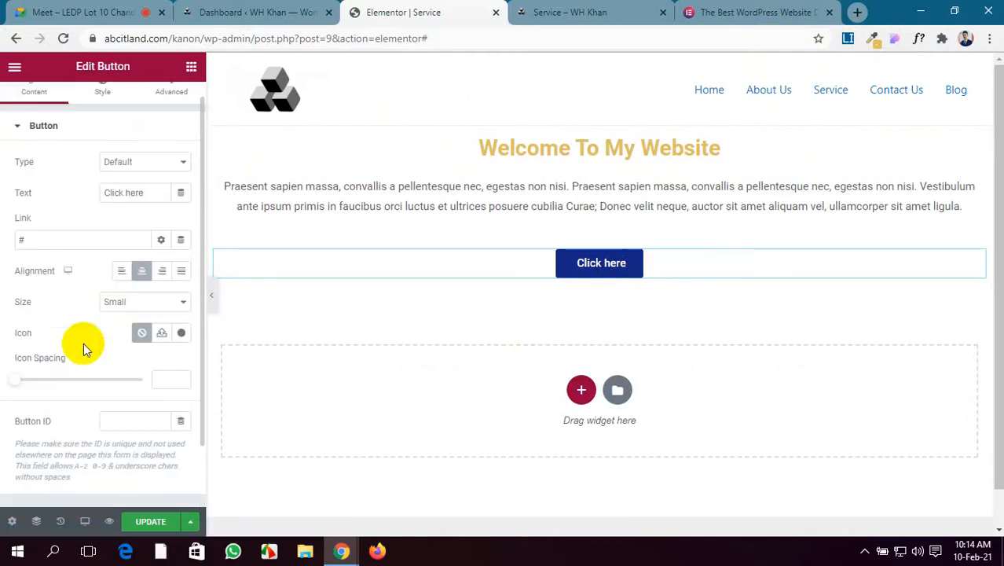
click(15, 146)
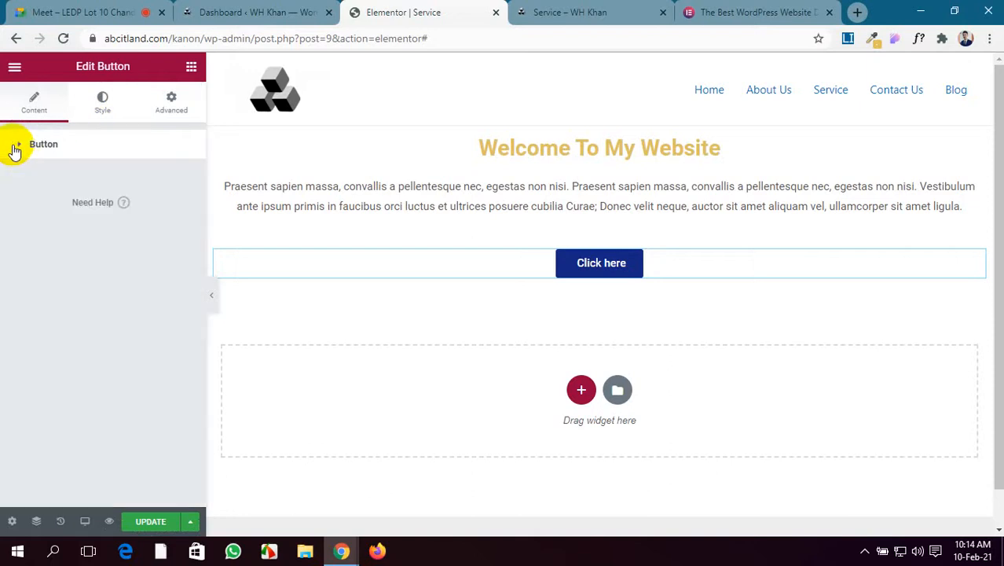
click(19, 144)
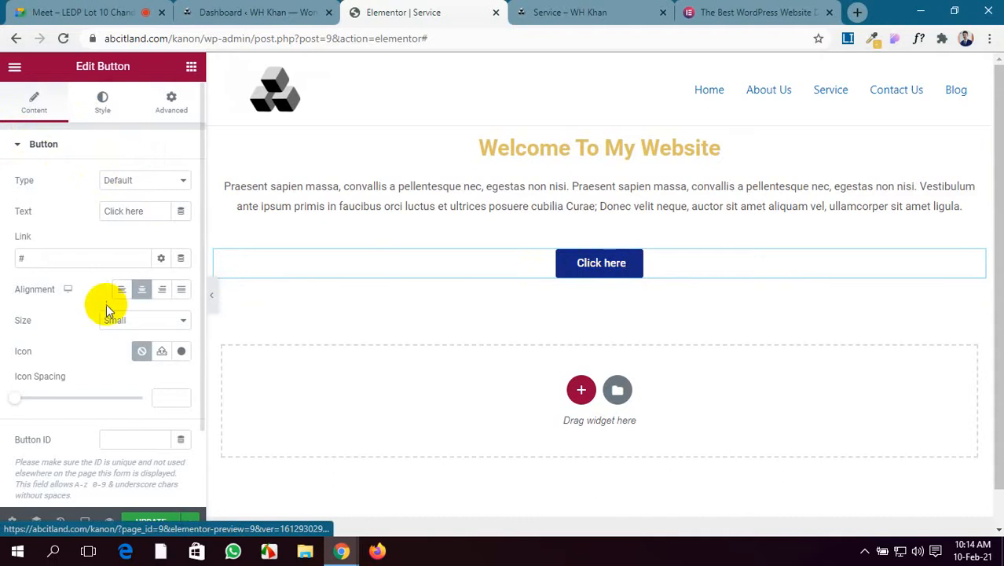
drag(157, 209, 67, 213)
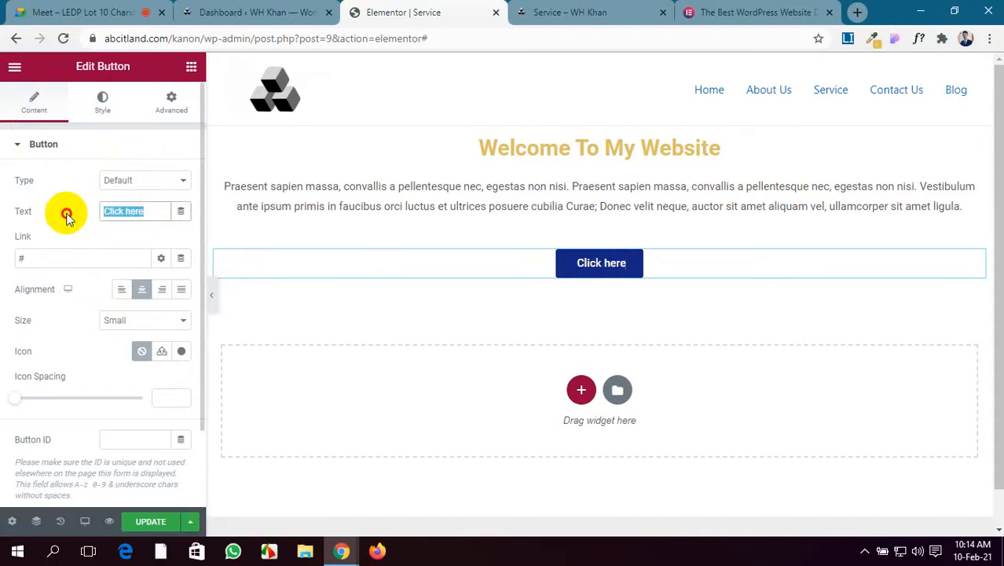
text(Sh)
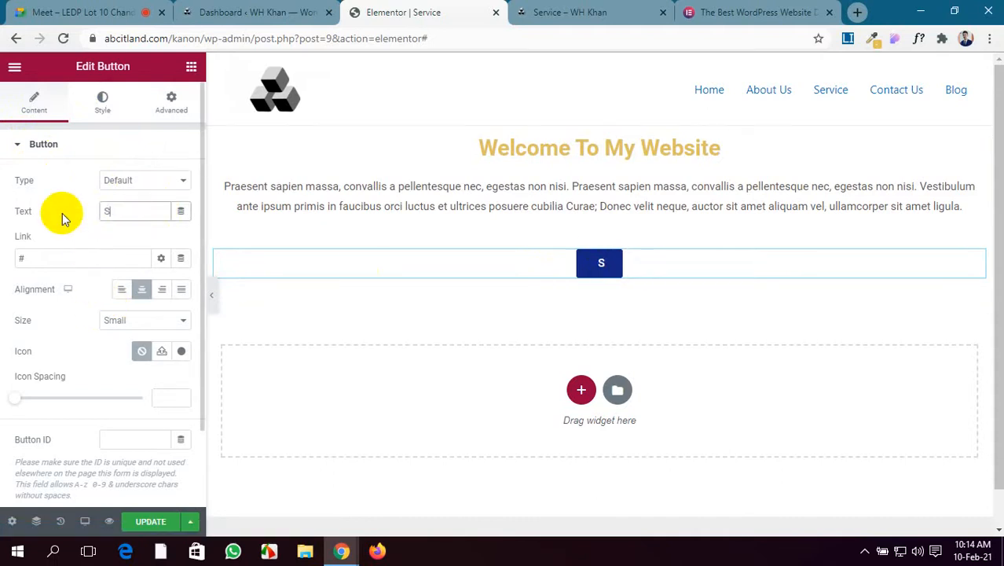
key(BackSpace)
key(BackSpace)
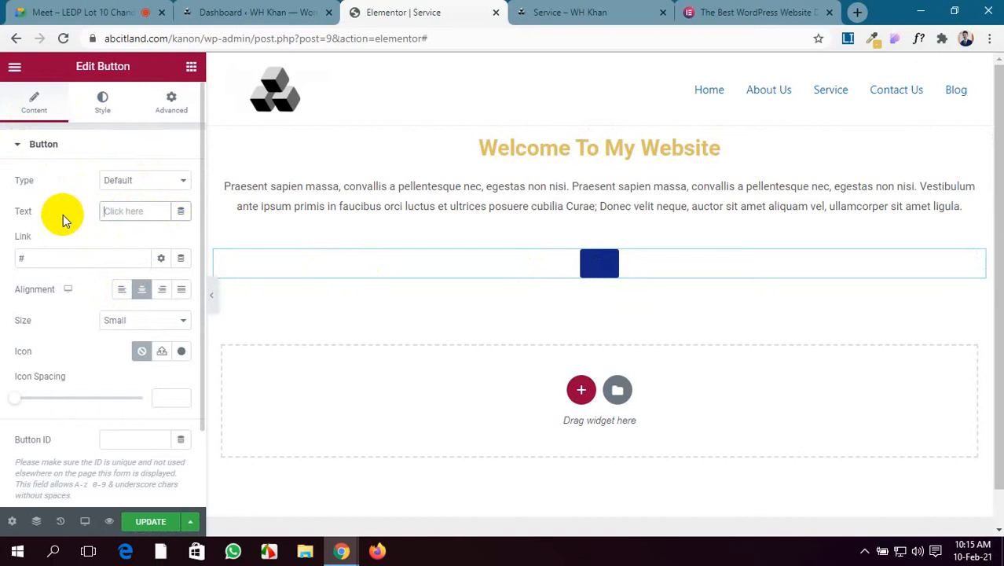
text(Read )
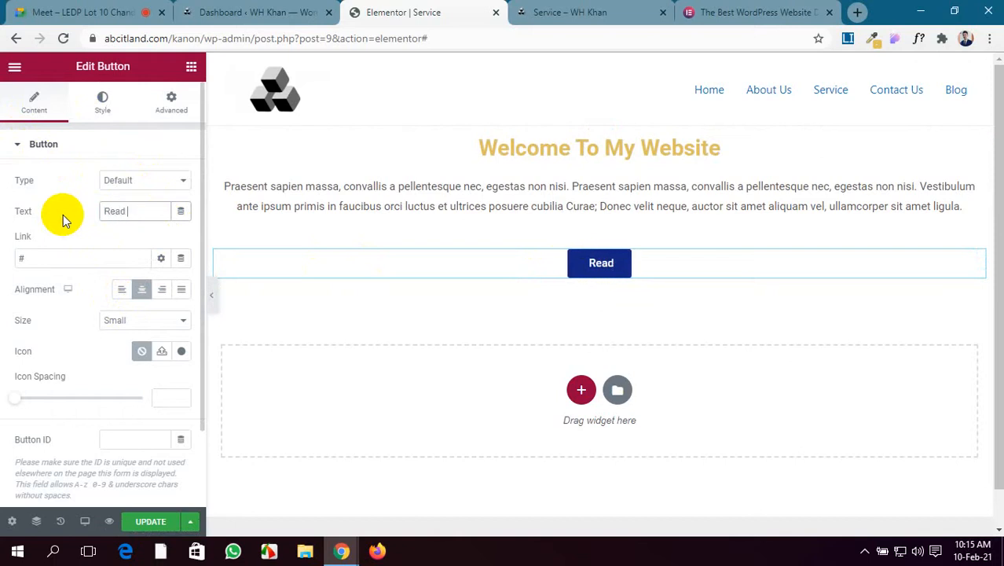
text(More)
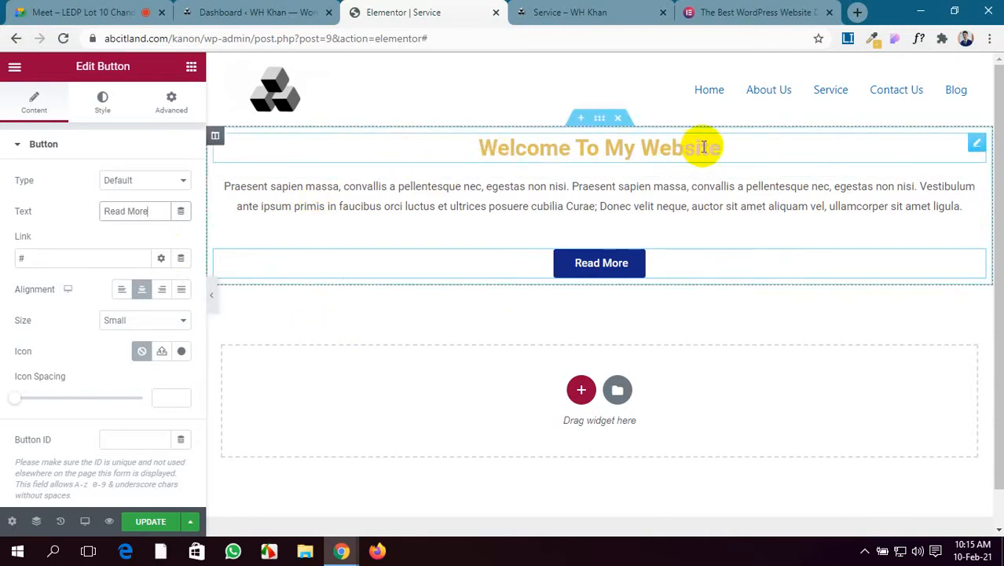
drag(719, 147, 482, 156)
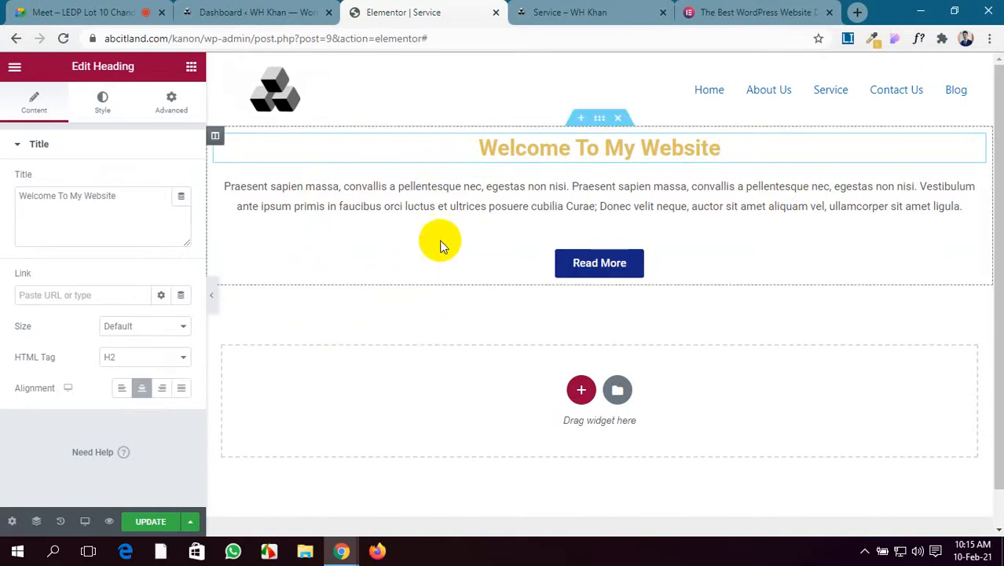
click(444, 208)
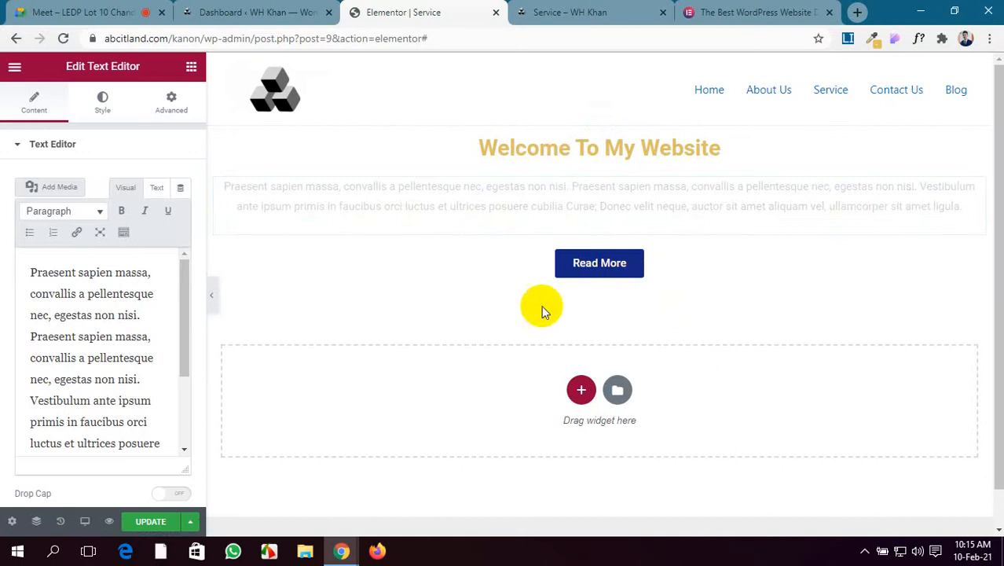
Save the changes to the Service page and check the published page in its browser tab.
click(14, 68)
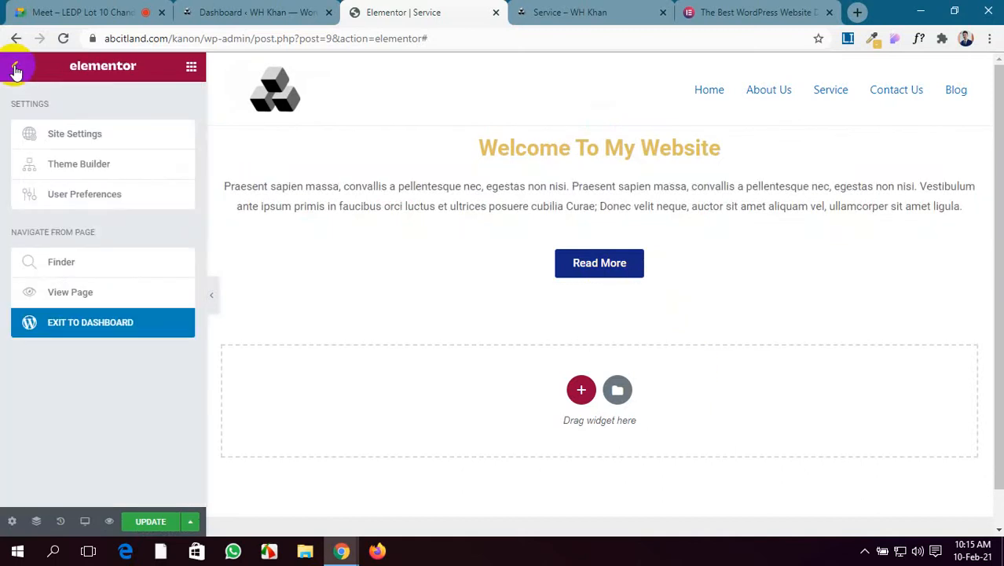
click(148, 522)
click(621, 8)
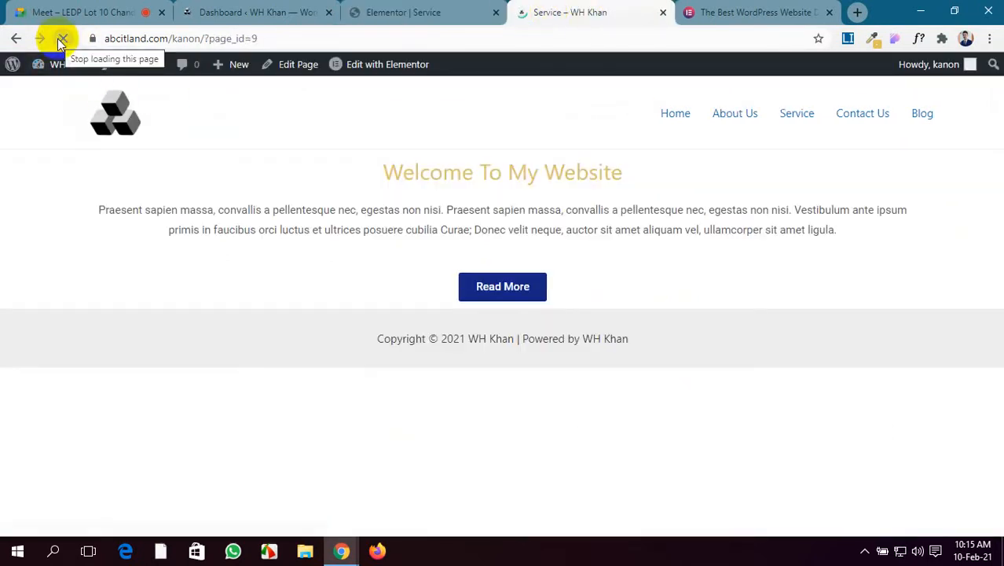
Preview the Service page from the editor, close the old page tab, and compare the preview with the editor view.
click(430, 12)
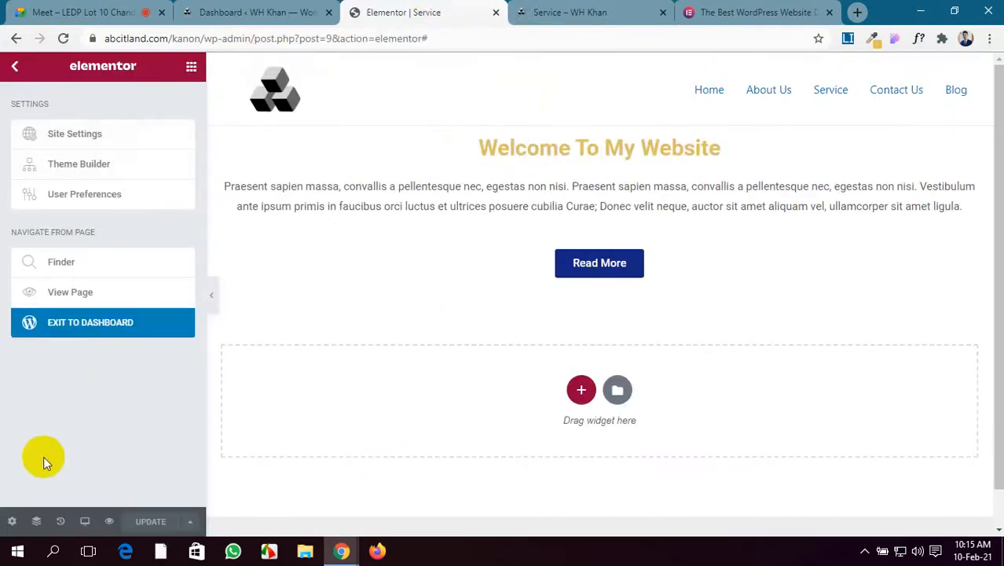
click(109, 523)
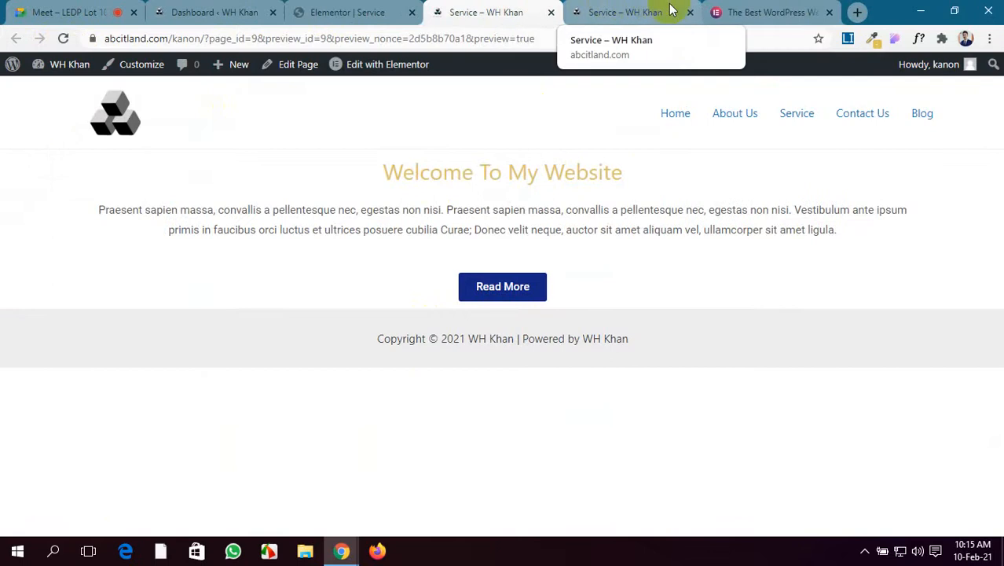
click(691, 16)
click(381, 11)
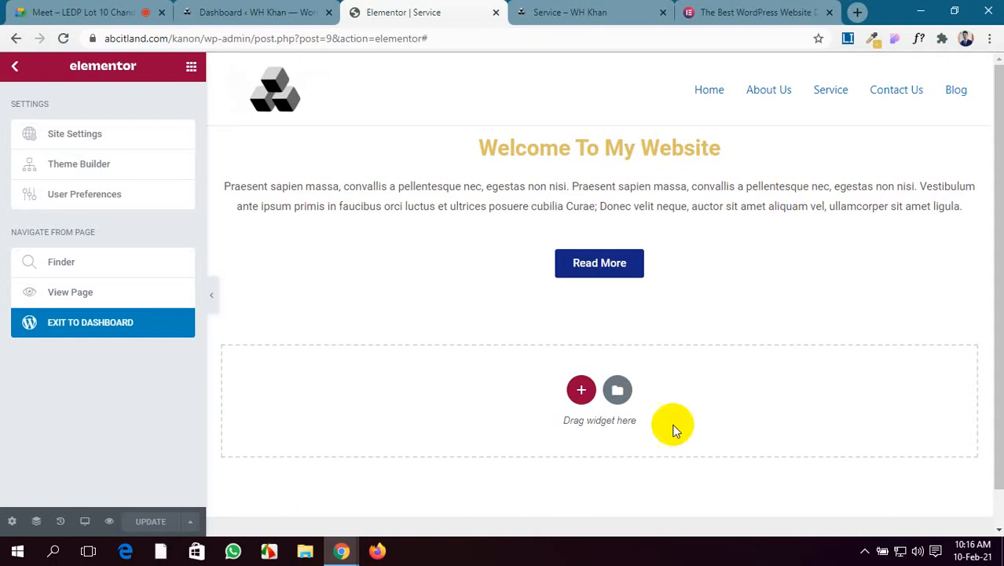
click(612, 8)
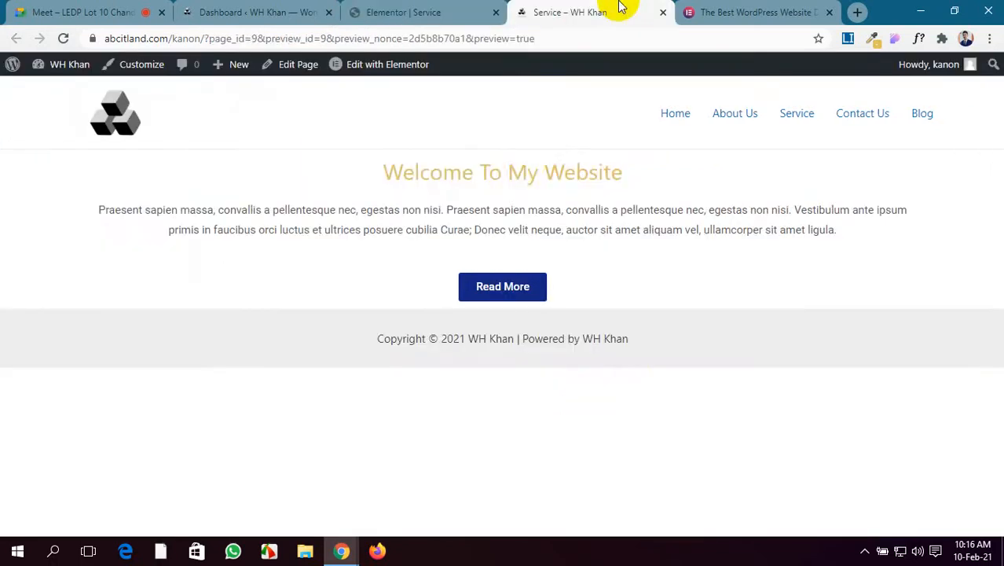
click(460, 14)
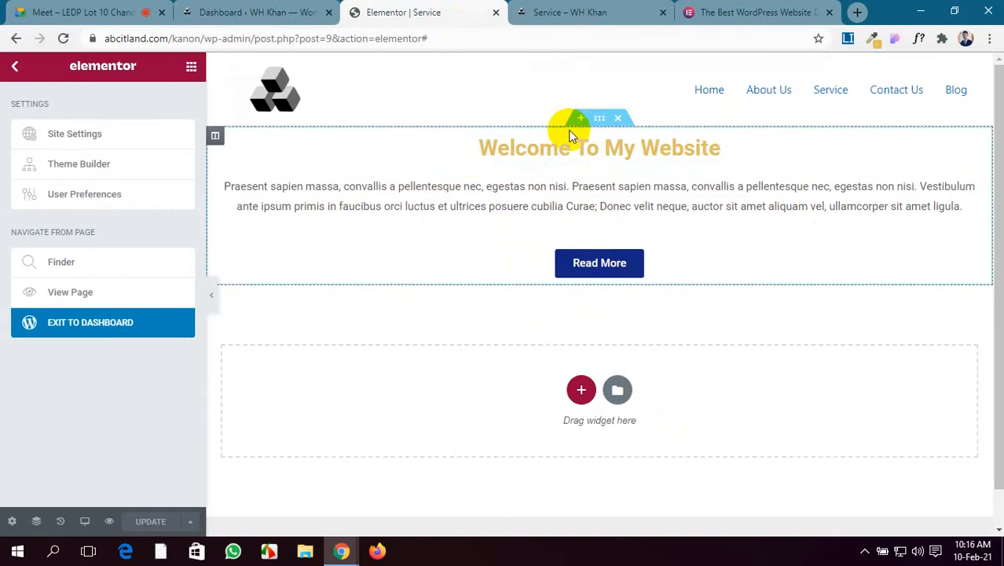
drag(217, 108, 343, 125)
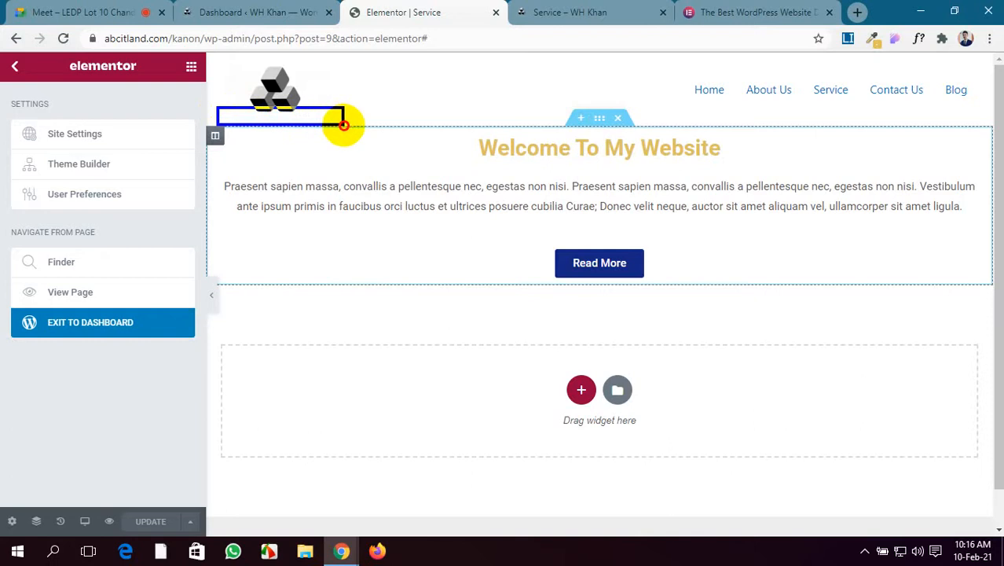
click(239, 114)
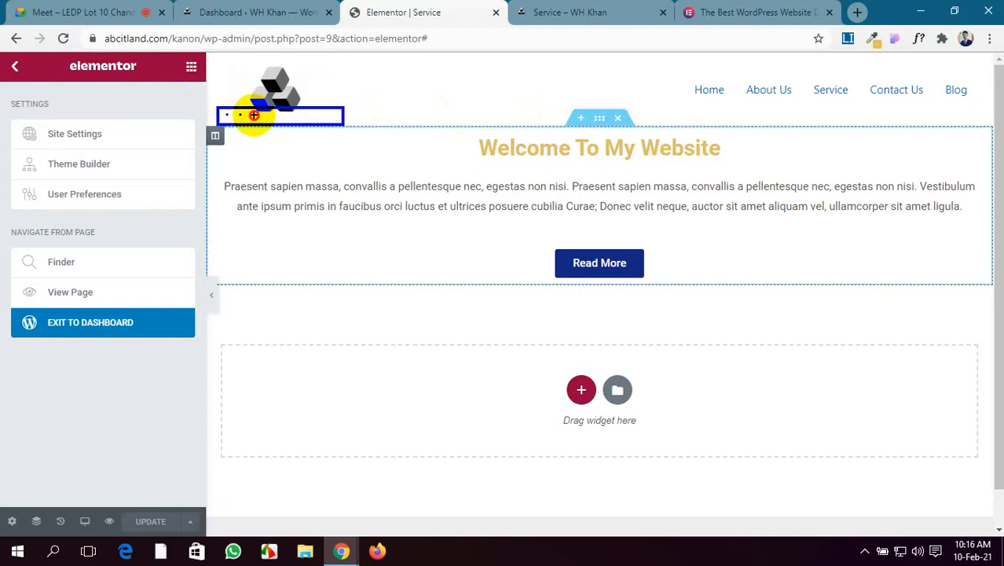
click(254, 115)
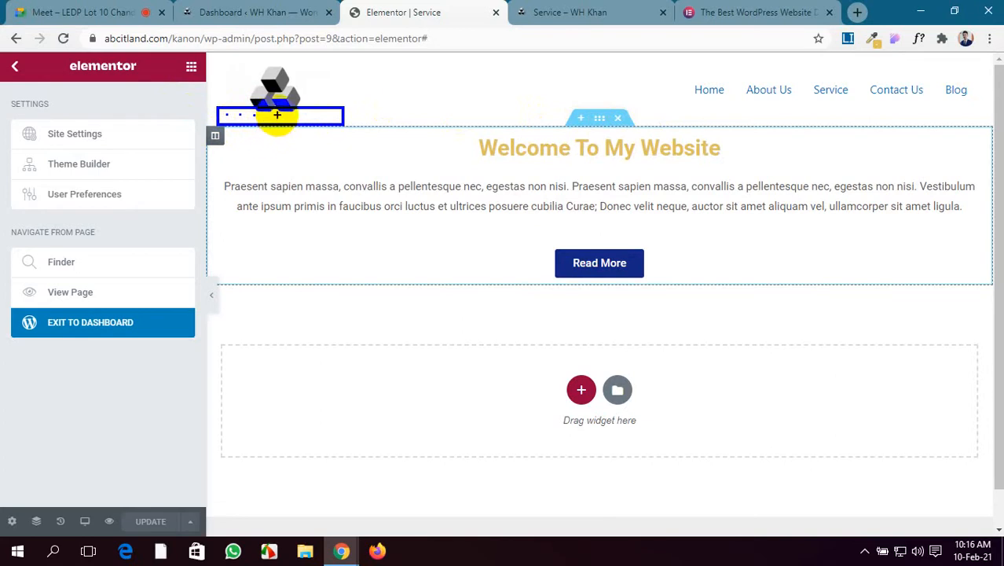
click(278, 114)
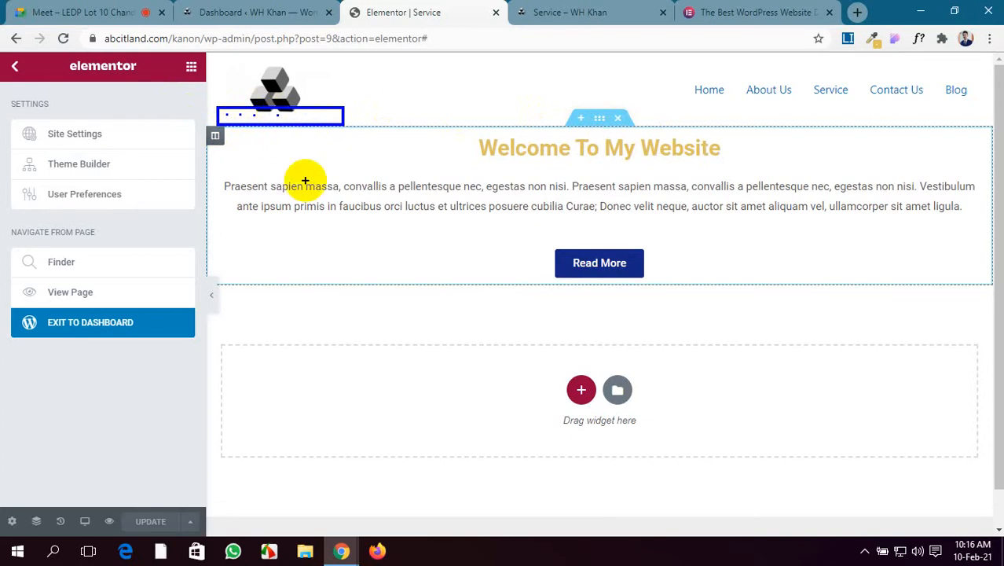
key(Escape)
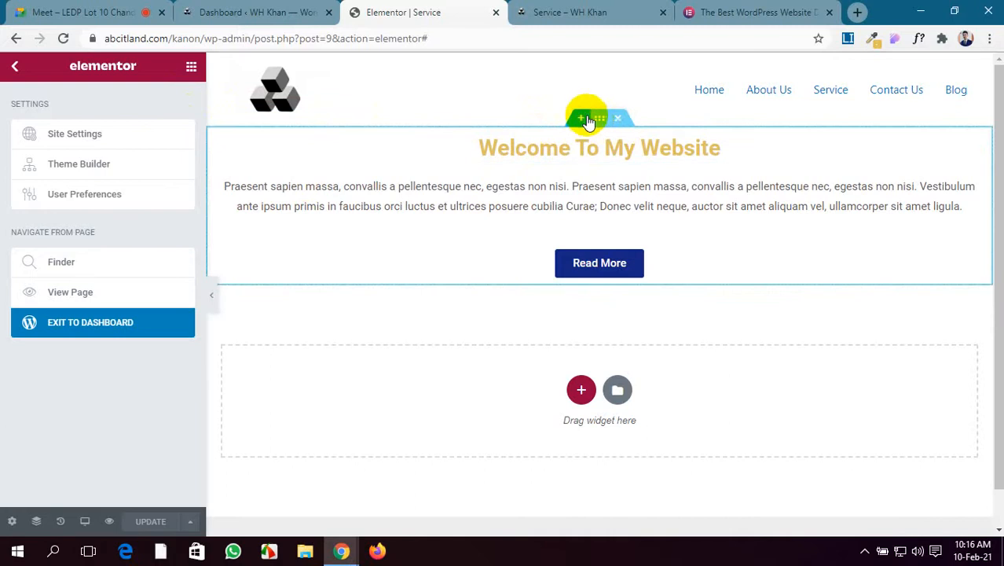
Open an empty section area above the welcome section and close it without adding anything.
click(582, 118)
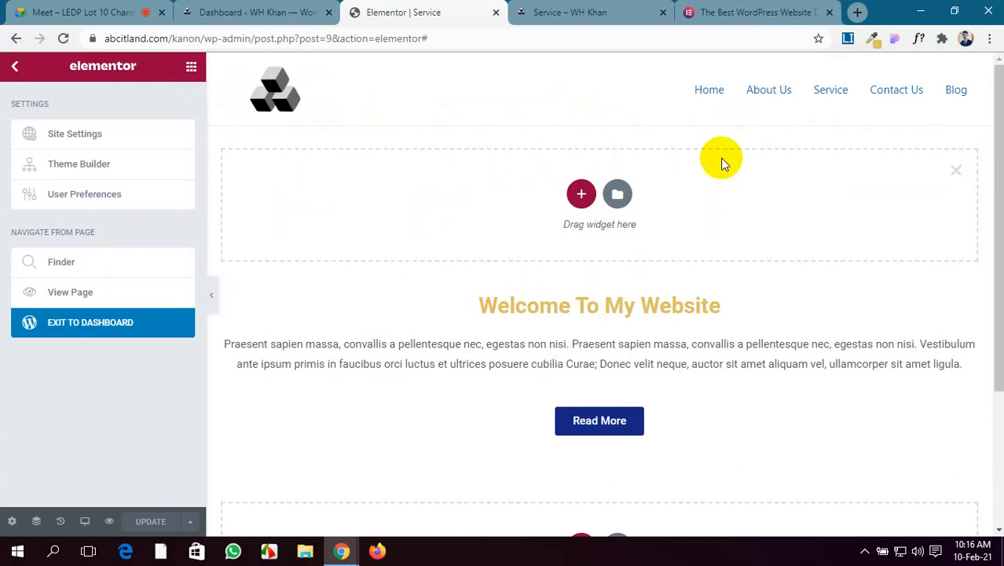
drag(950, 168, 937, 168)
click(954, 168)
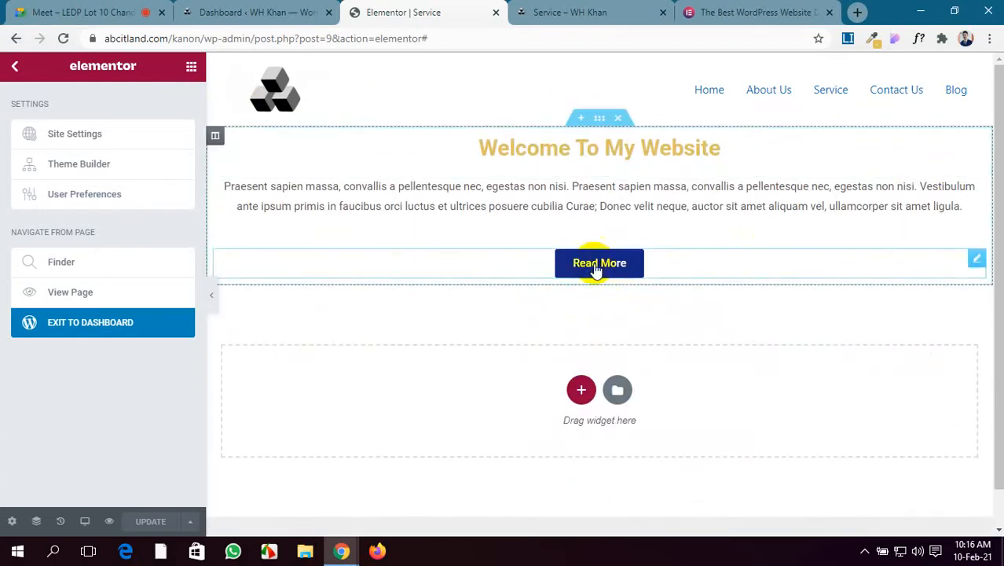
Insert an empty two-column section below the welcome section and delete it again.
click(578, 390)
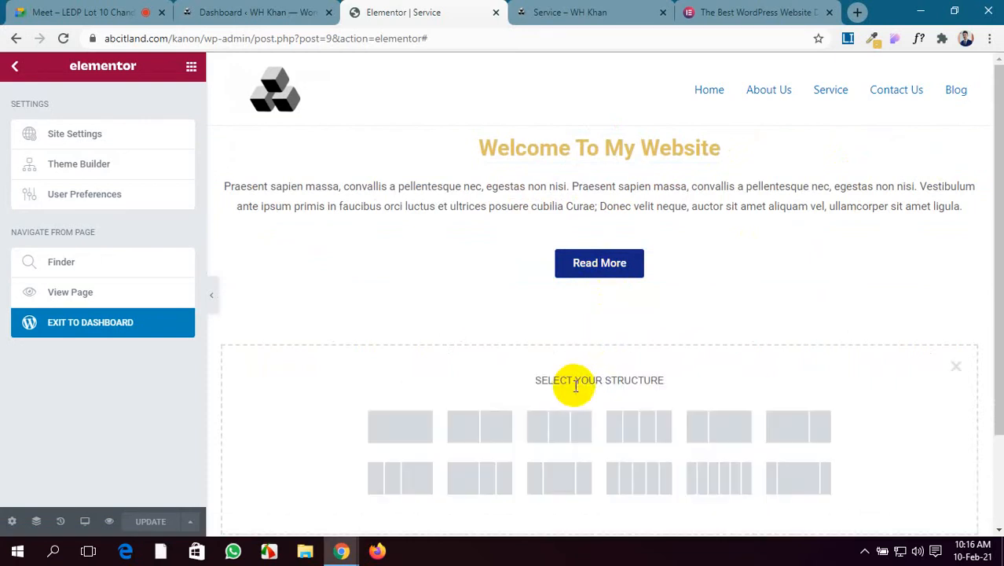
click(474, 433)
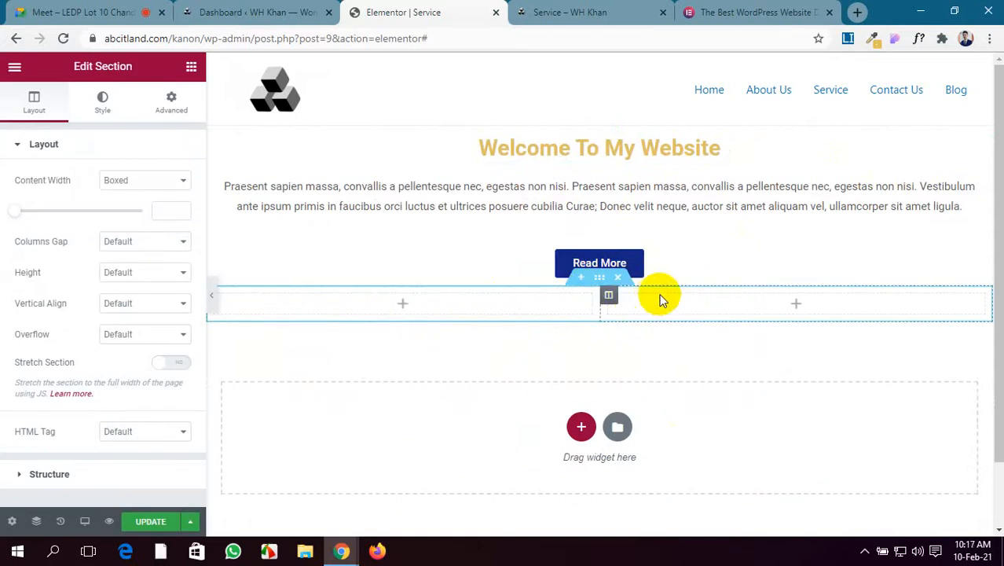
click(617, 277)
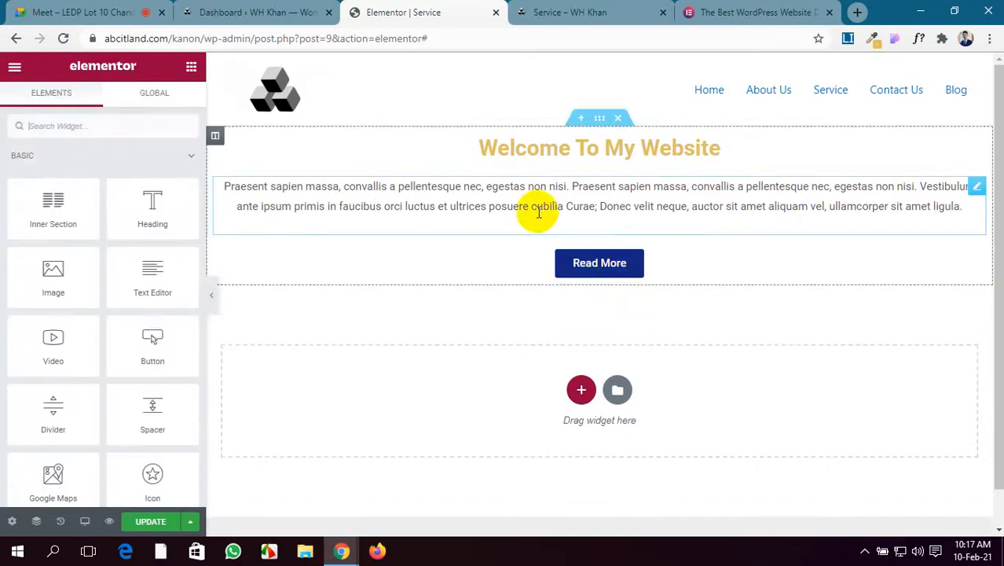
Open the layout settings of the section containing the heading, paragraph and button, and dismiss the Meet Right Click tip.
click(599, 118)
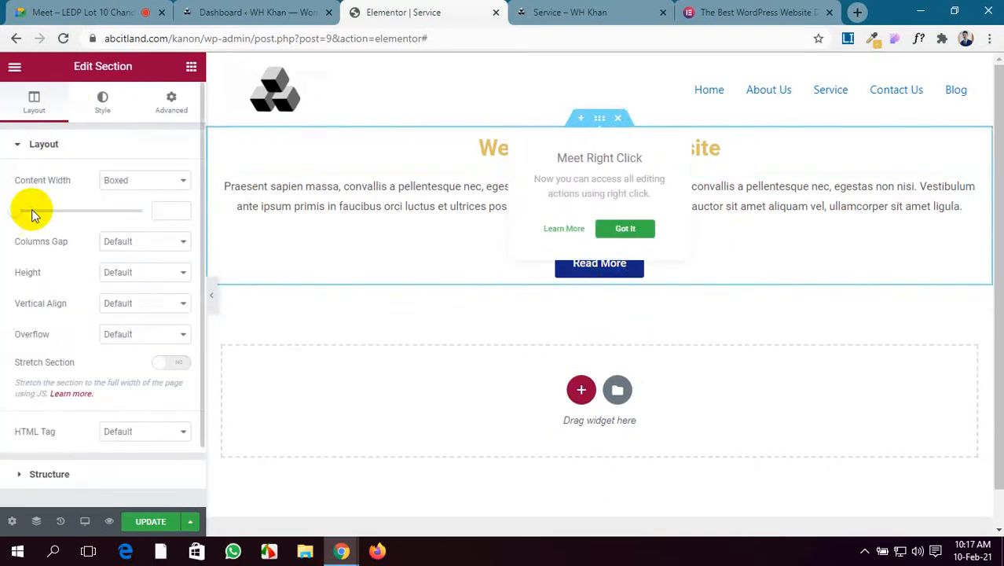
scroll(81, 255, down, 1)
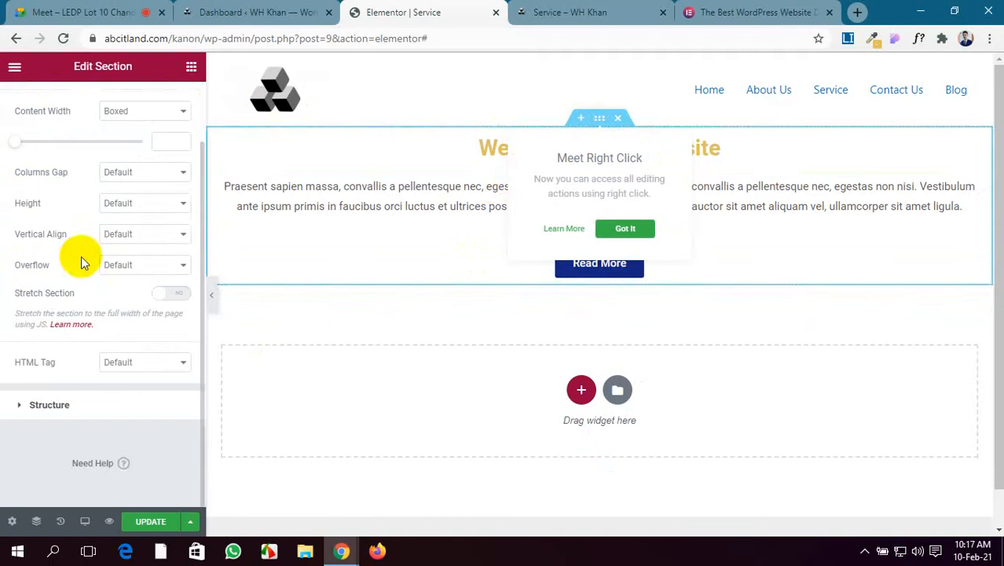
scroll(81, 256, up, 1)
click(839, 302)
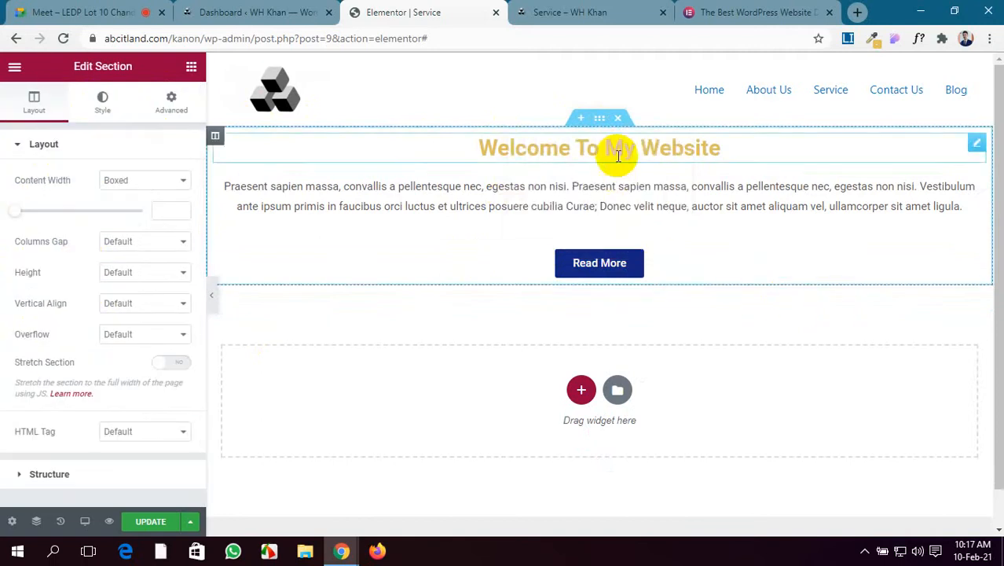
click(599, 120)
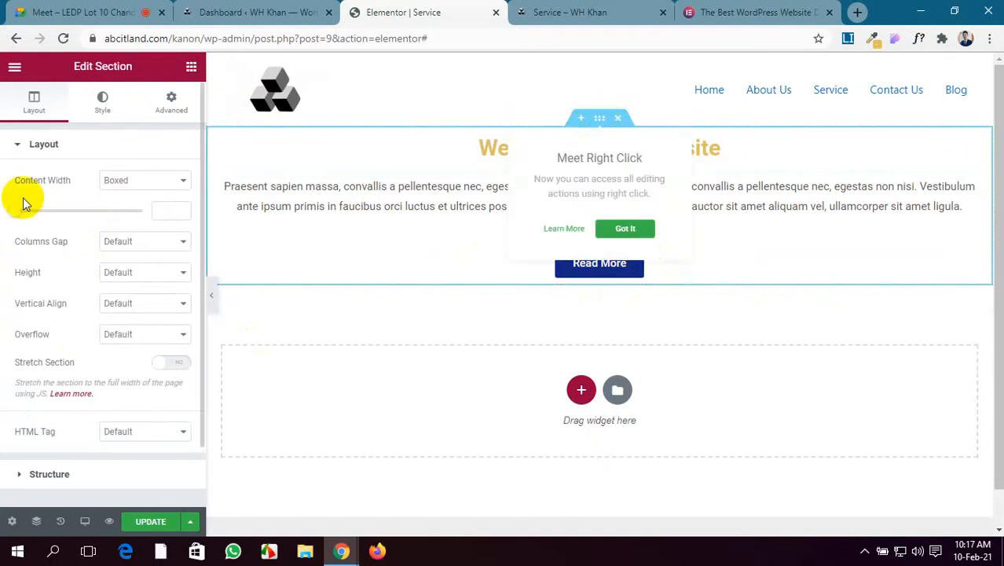
click(632, 228)
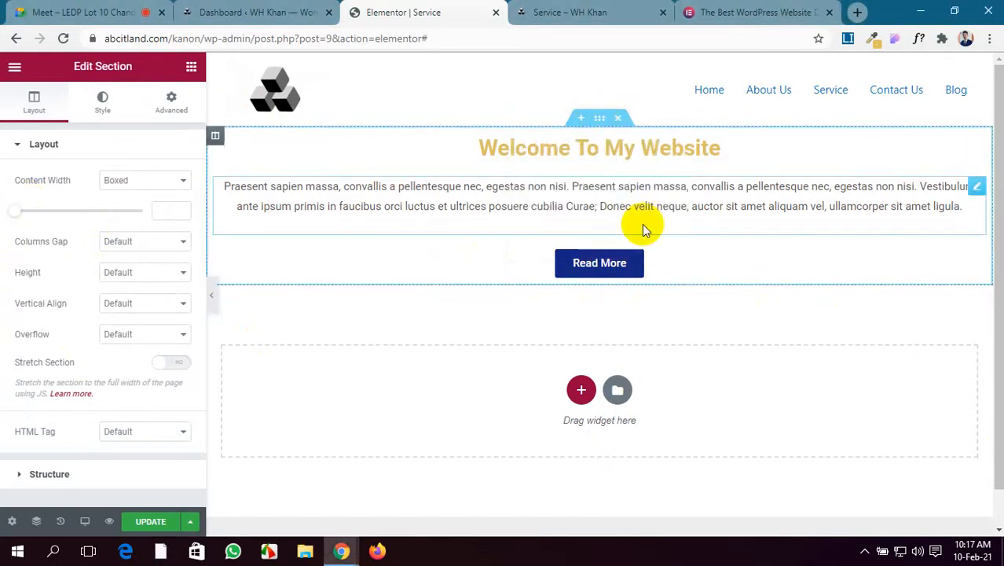
Update the Service page, reload its preview to check the section's width, and return to the editor.
click(161, 519)
click(601, 8)
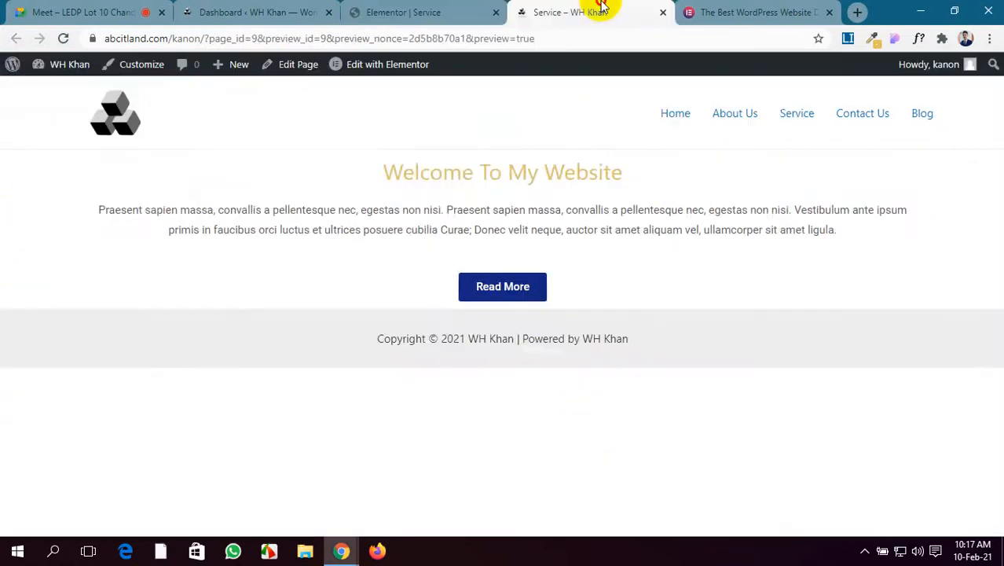
click(63, 38)
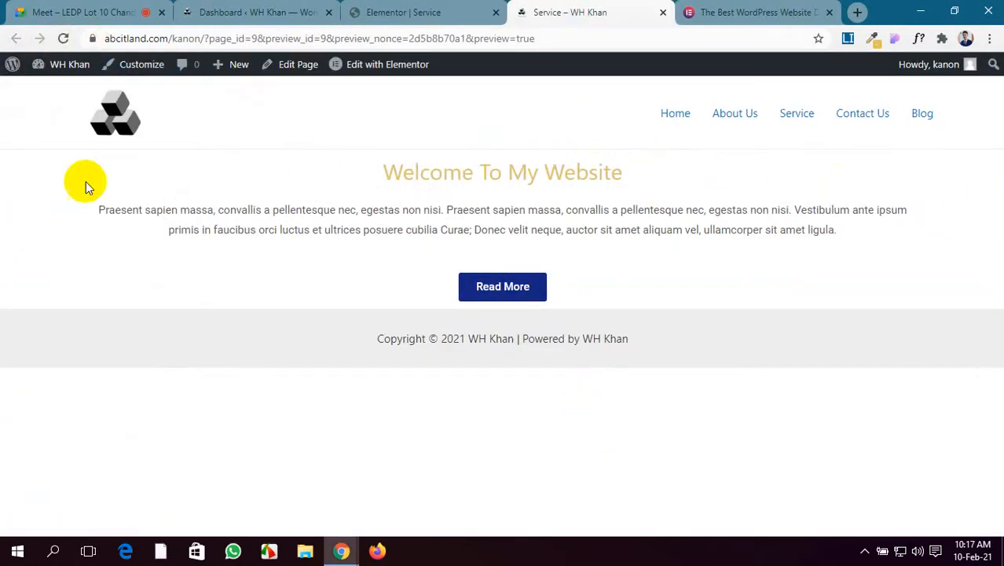
click(387, 11)
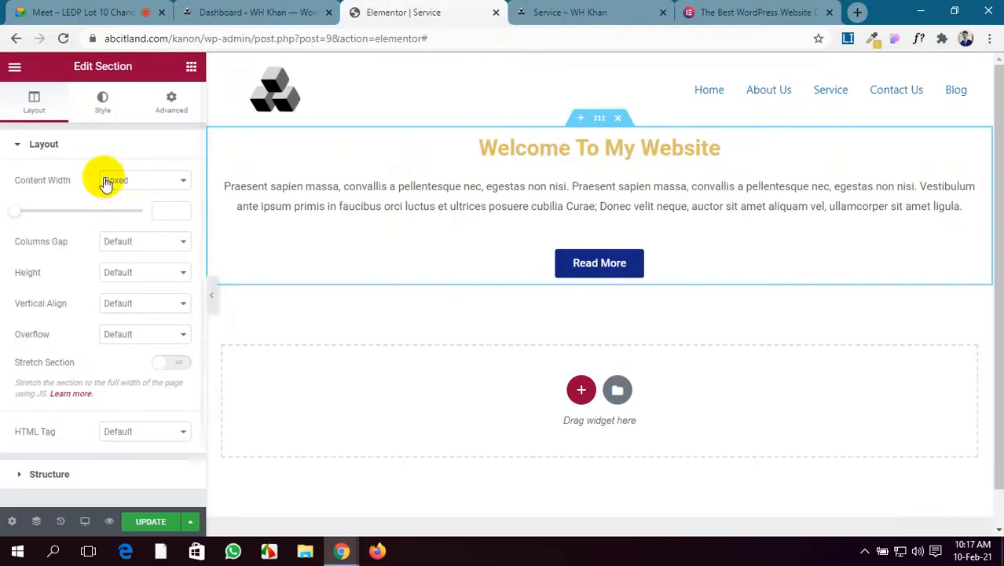
Give the welcome section a classic solid background in teal, about #37B1BA.
scroll(70, 239, down, 2)
scroll(70, 238, up, 2)
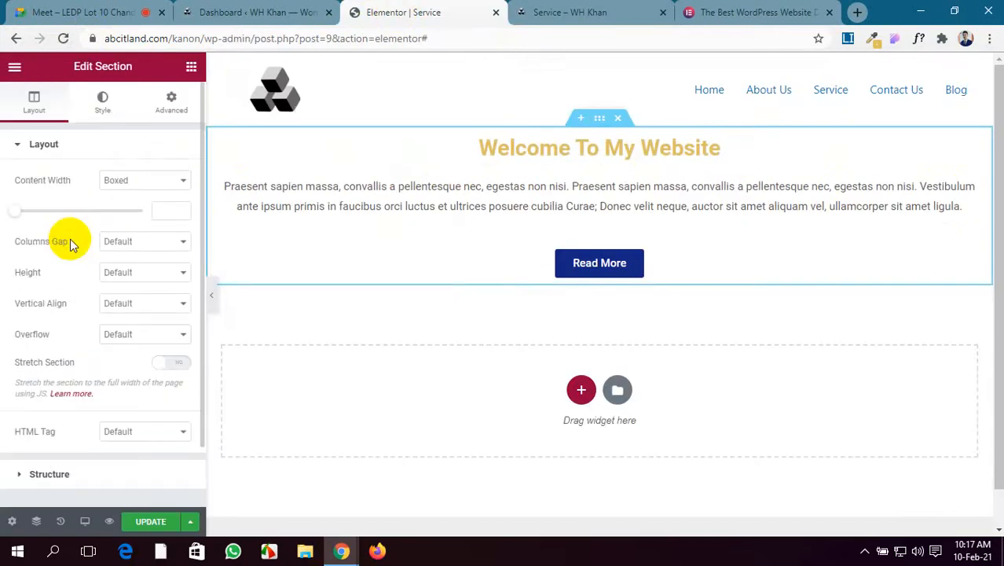
click(102, 115)
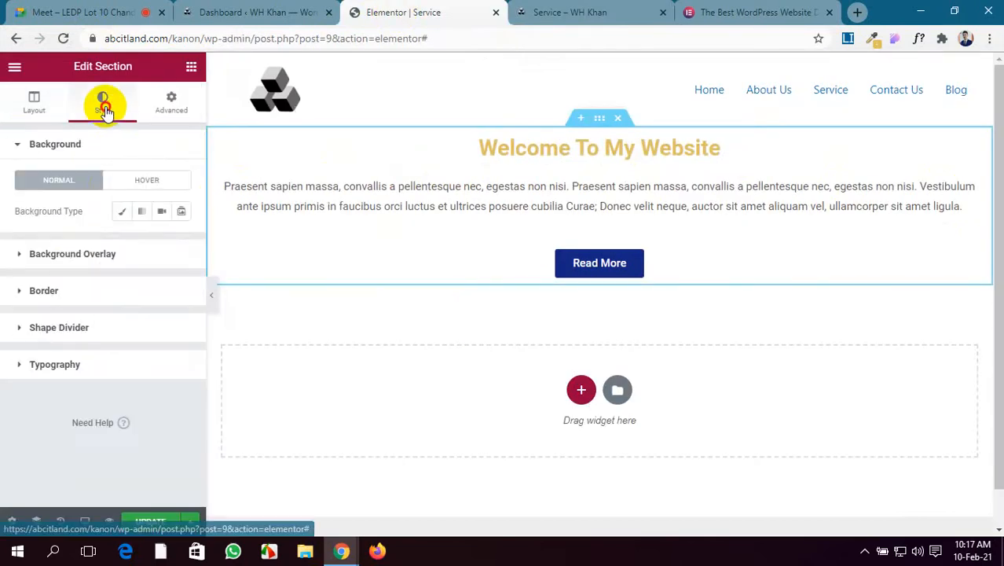
click(123, 217)
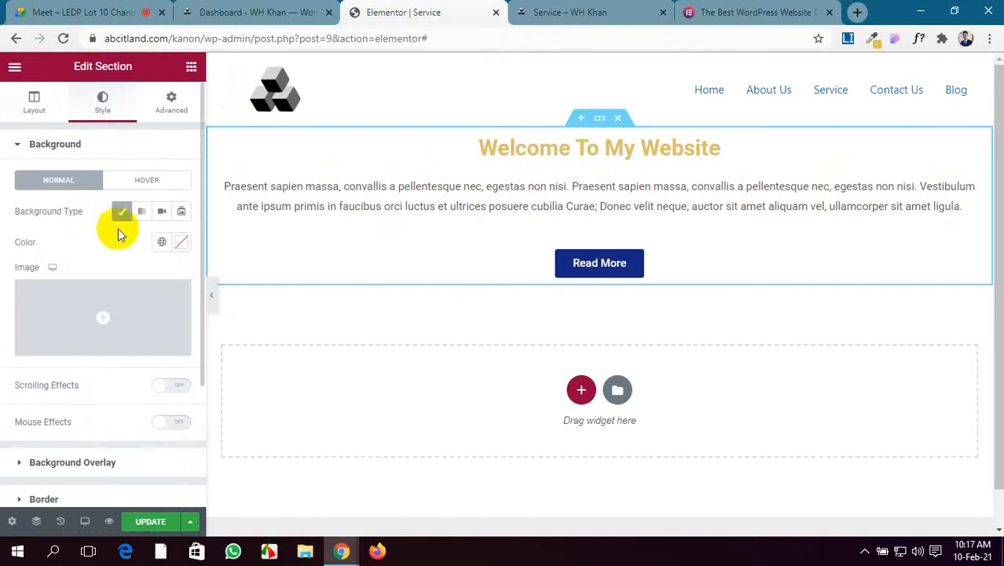
click(181, 244)
drag(146, 310, 149, 320)
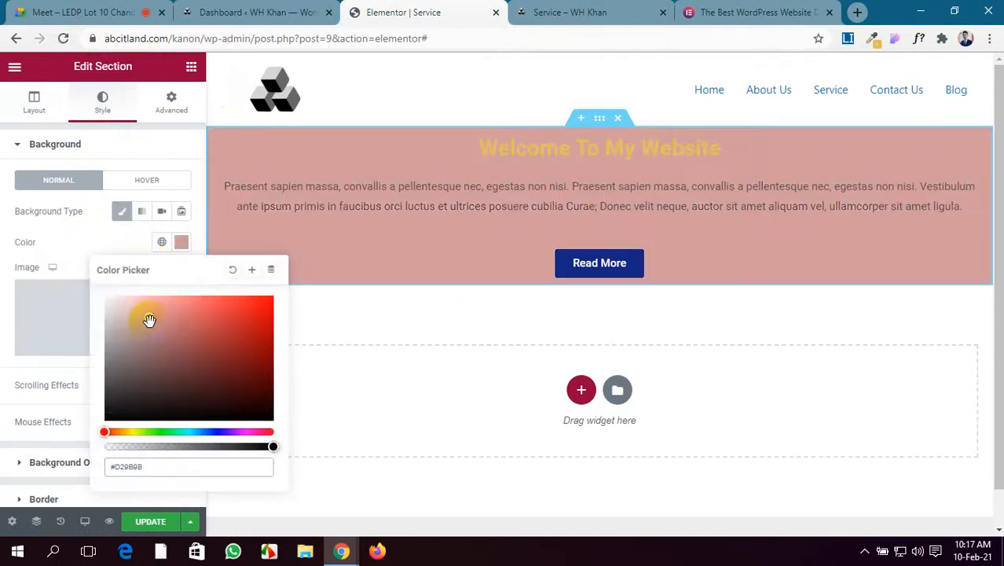
click(190, 431)
drag(156, 312, 214, 330)
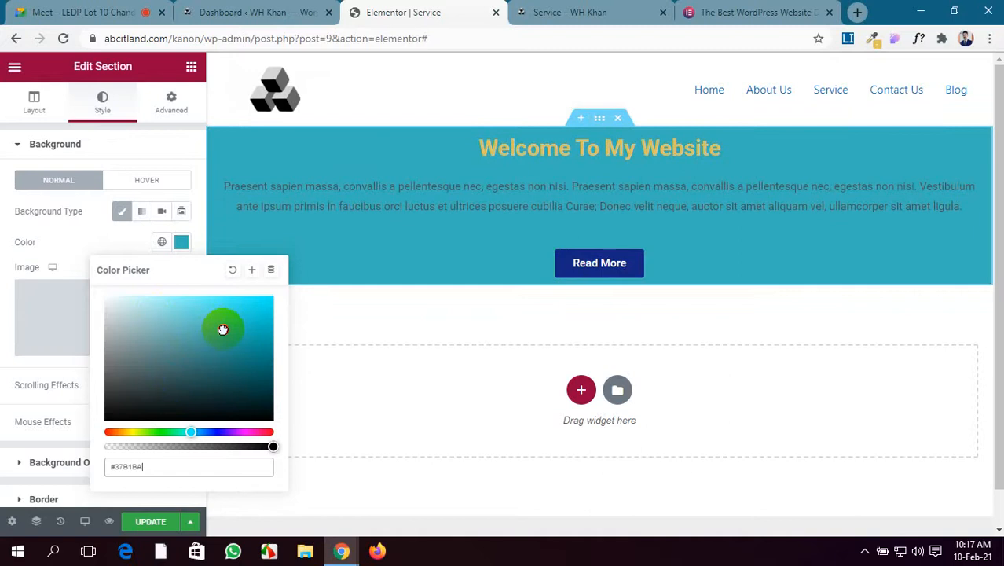
click(160, 521)
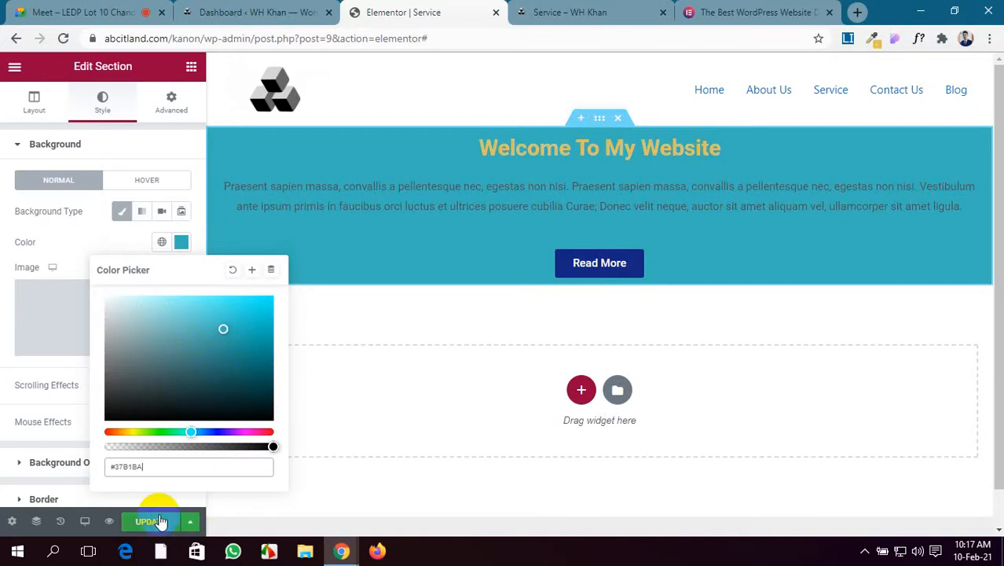
click(328, 519)
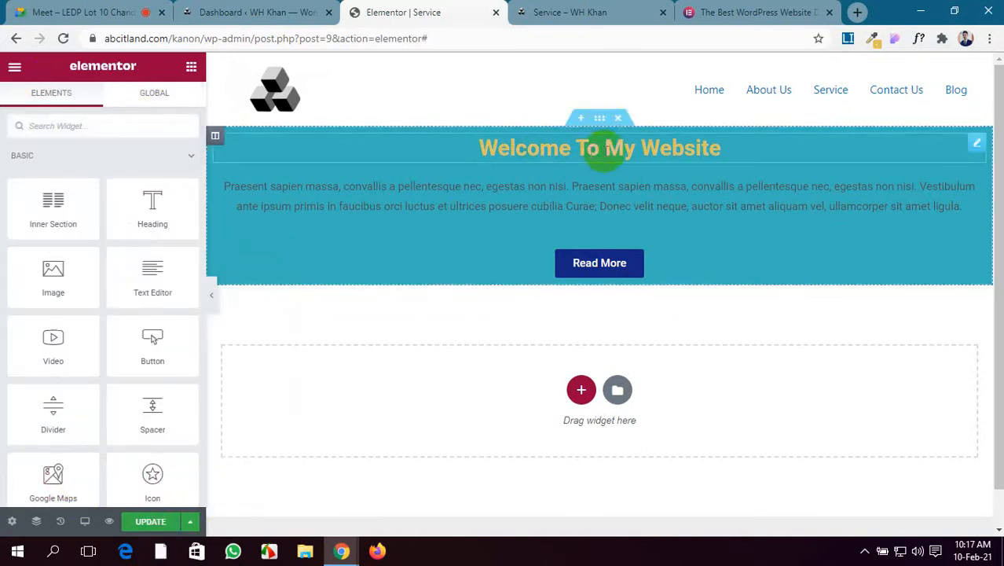
Update the page with the new section background and compare its preview with the editor view.
click(600, 119)
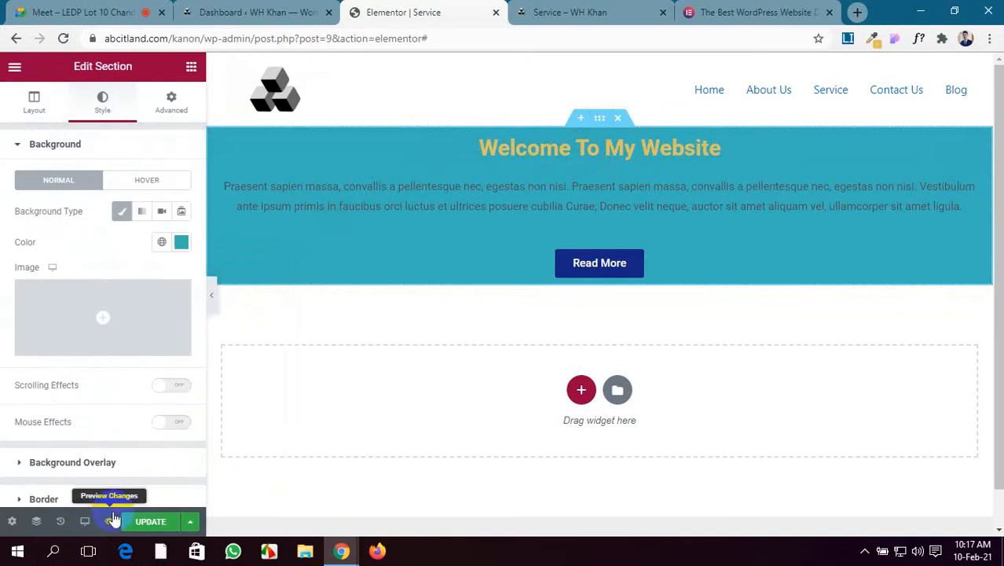
click(151, 523)
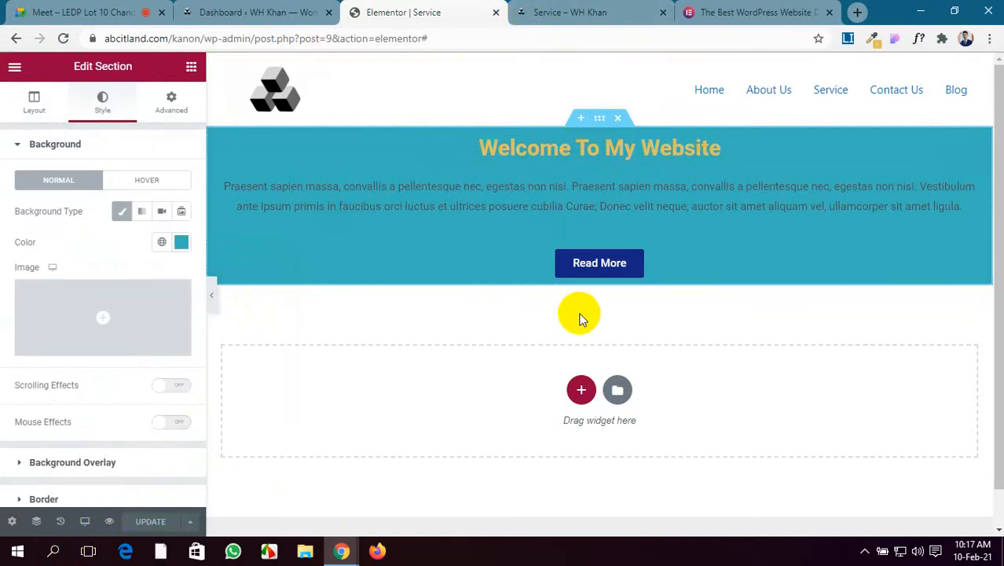
click(588, 10)
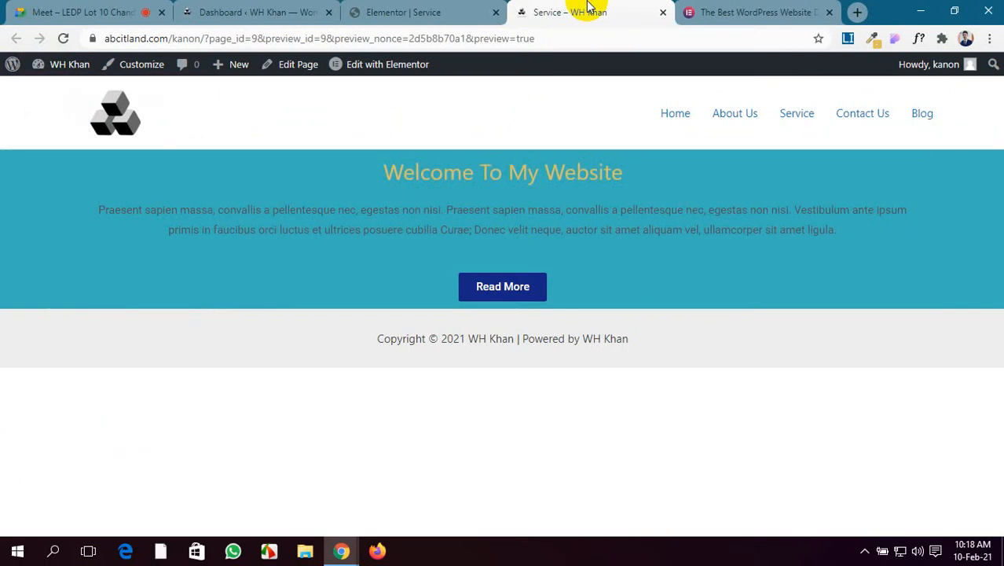
click(448, 9)
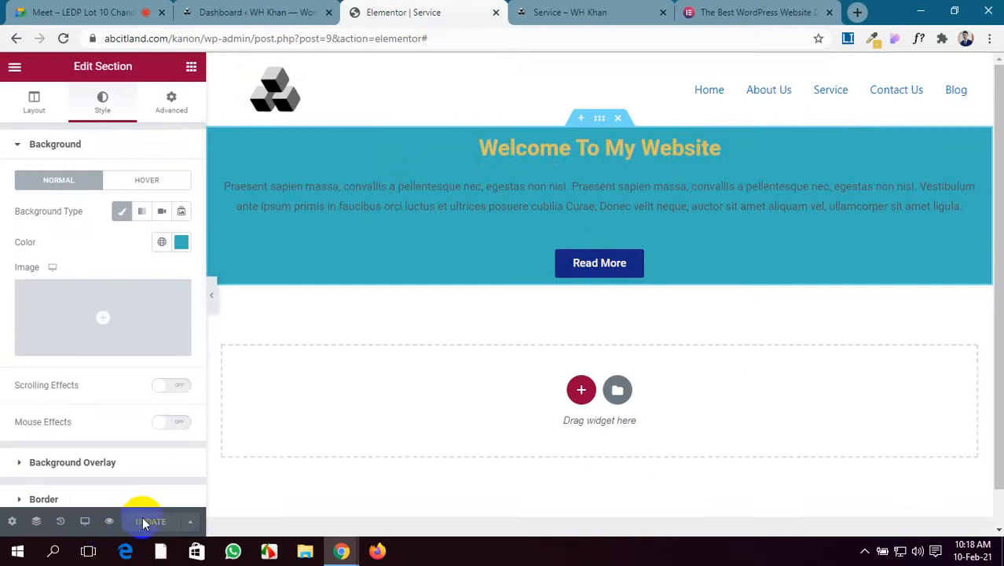
click(566, 8)
click(463, 11)
click(542, 11)
click(474, 9)
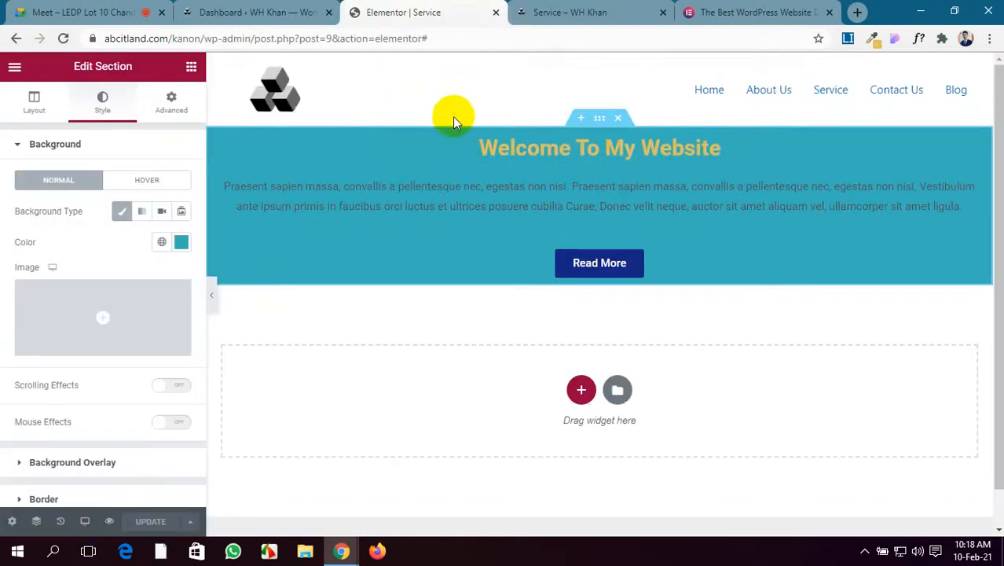
Change the welcome section's content width to Full Width.
click(30, 110)
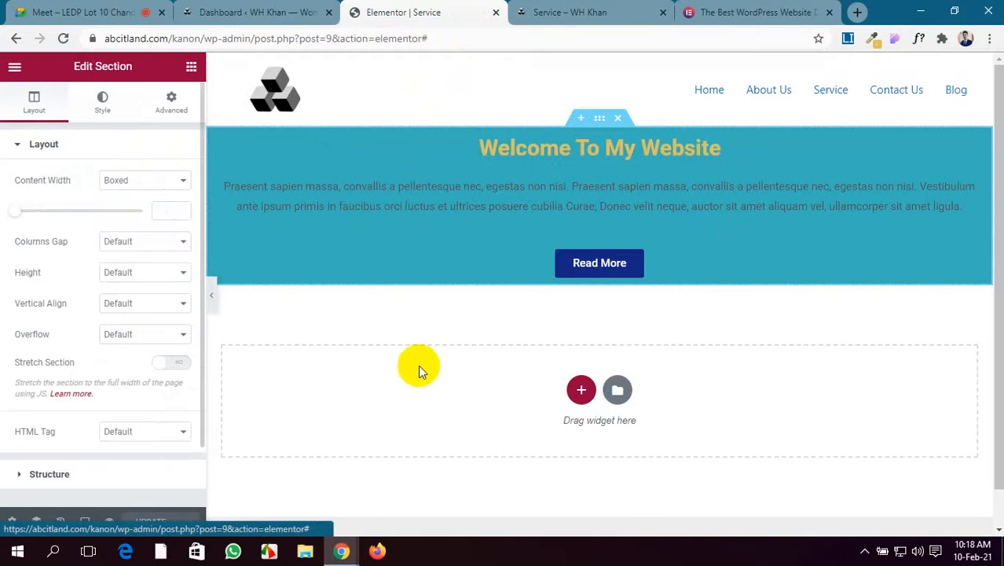
click(149, 181)
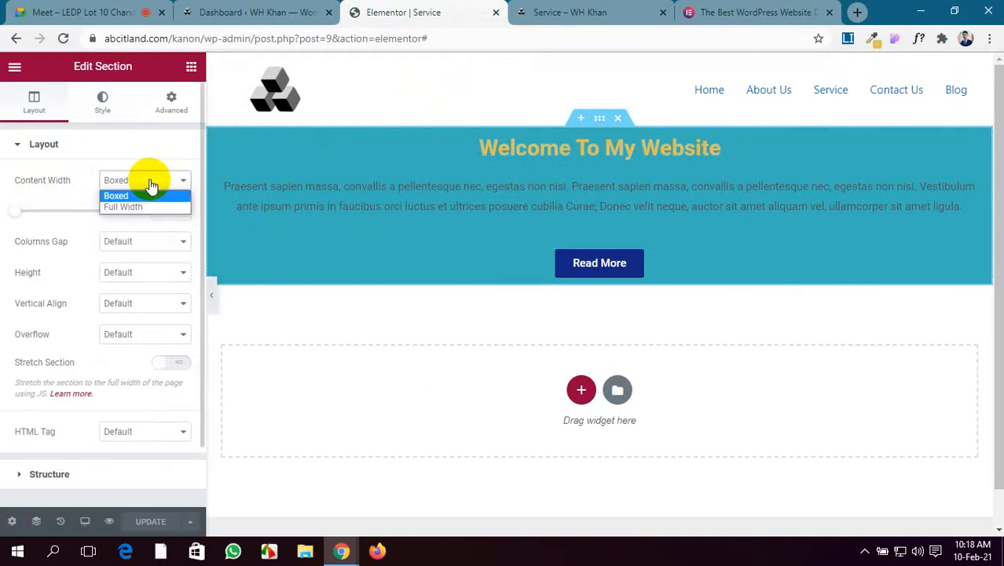
click(139, 208)
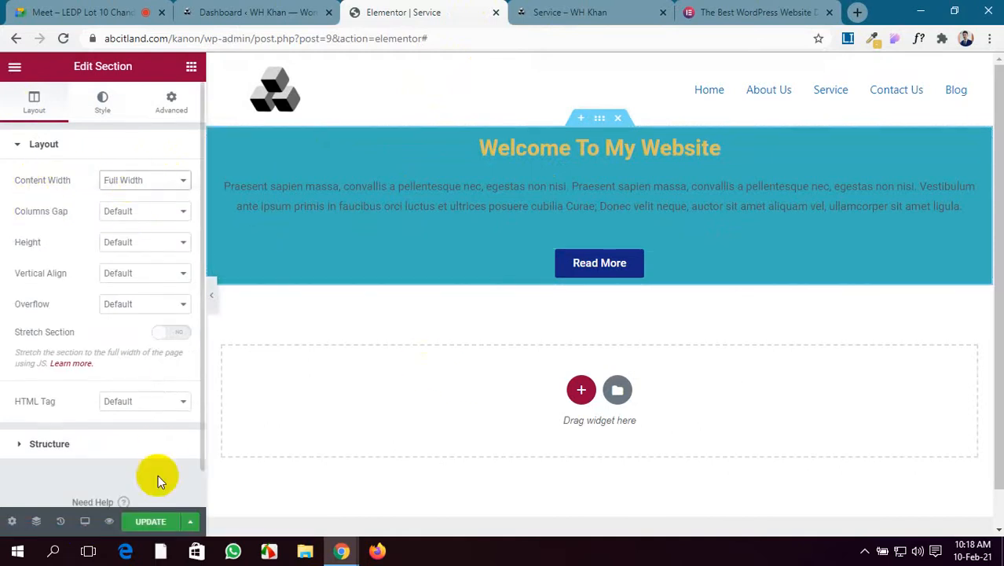
Update the page and reload its preview to check the full-width section.
click(151, 522)
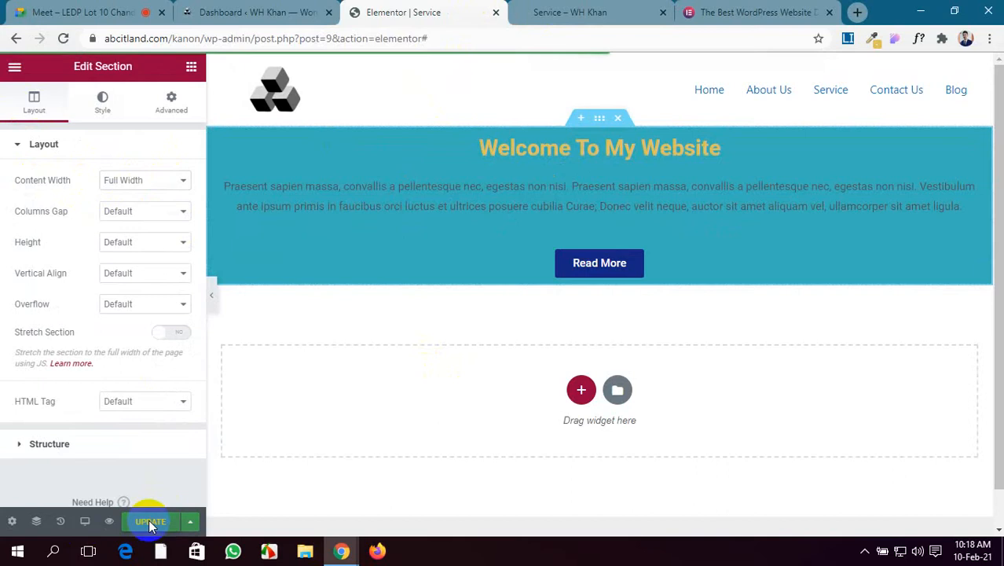
click(564, 8)
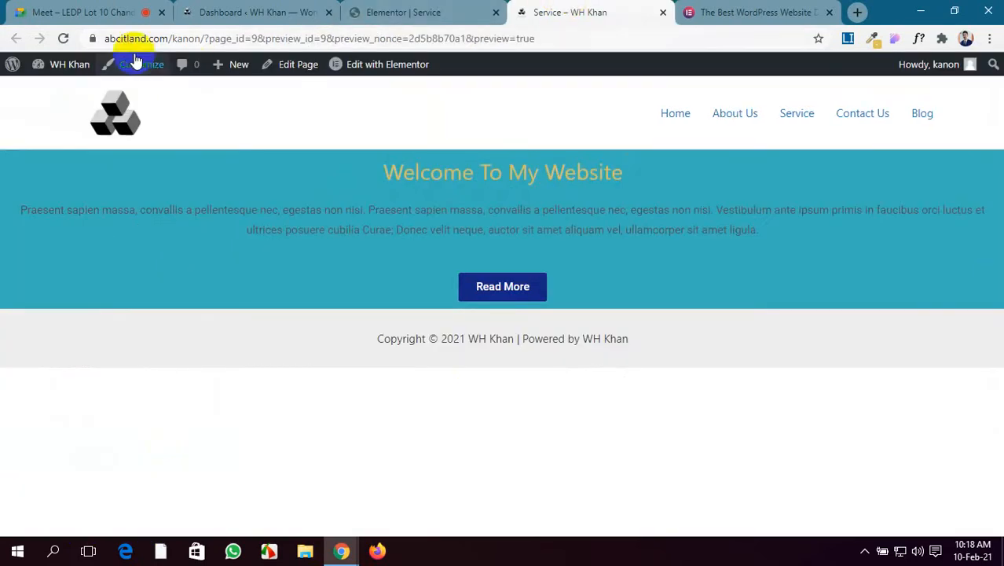
click(64, 38)
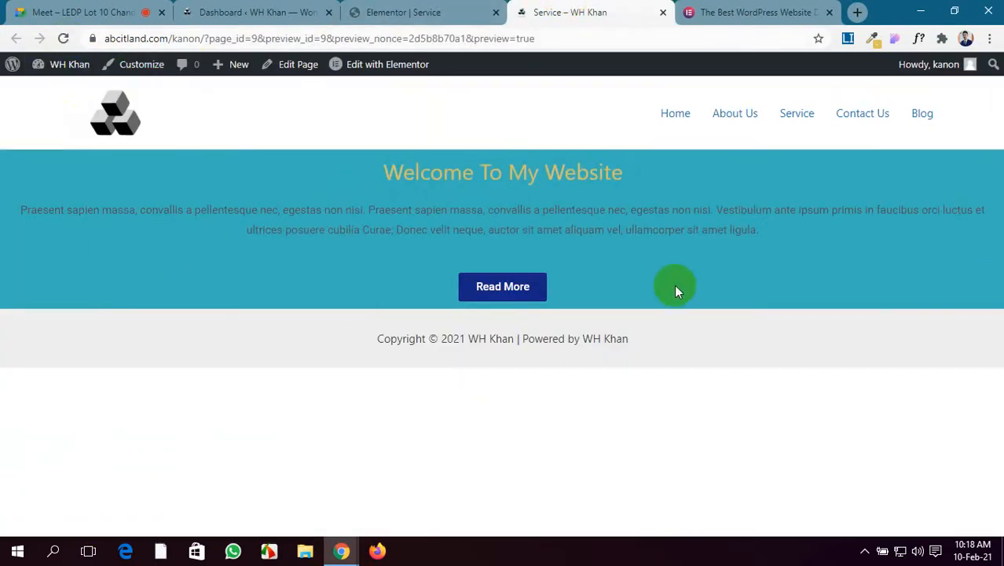
Switch the welcome section's content width to Boxed and set it to 1000.
click(442, 9)
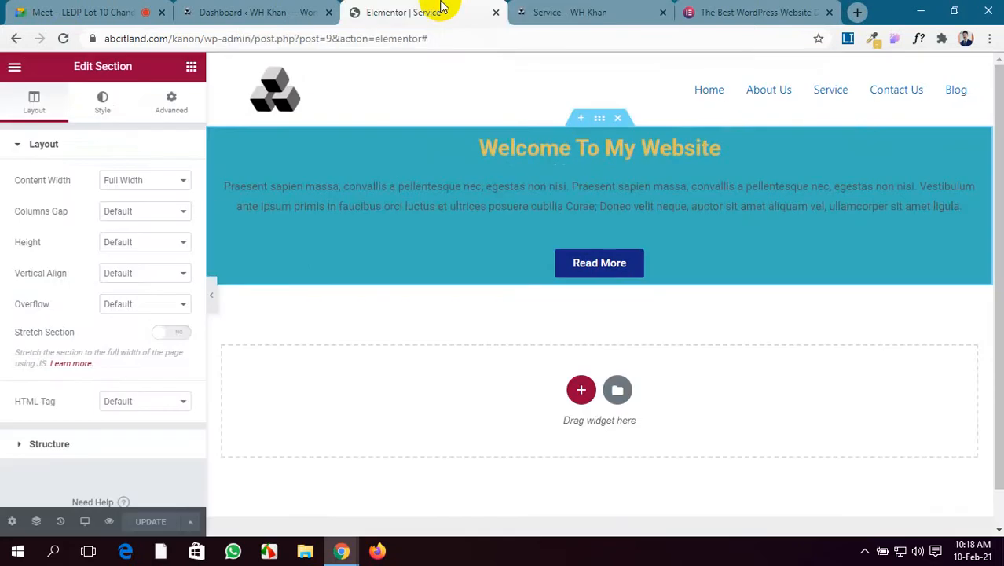
click(164, 183)
click(169, 187)
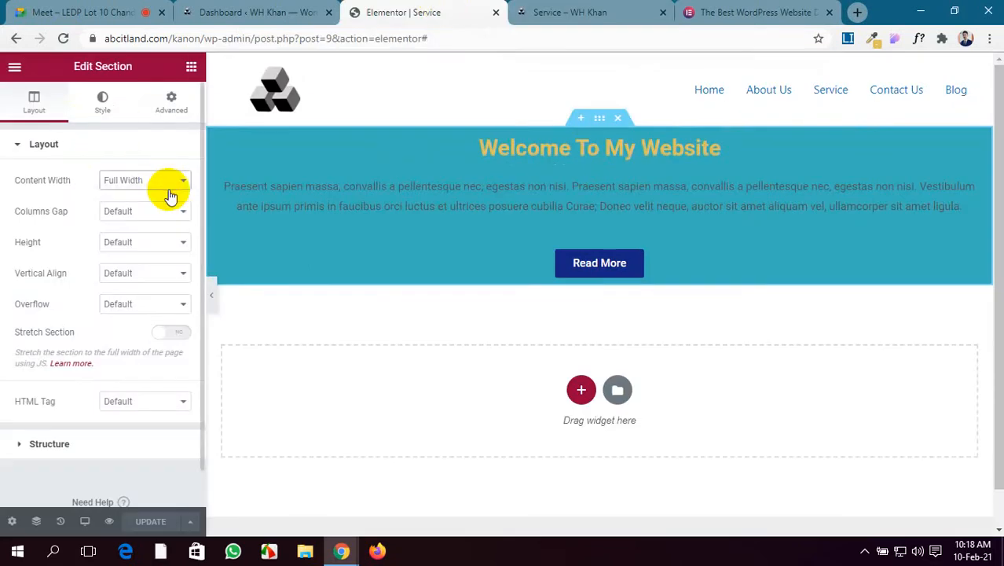
click(170, 179)
click(164, 196)
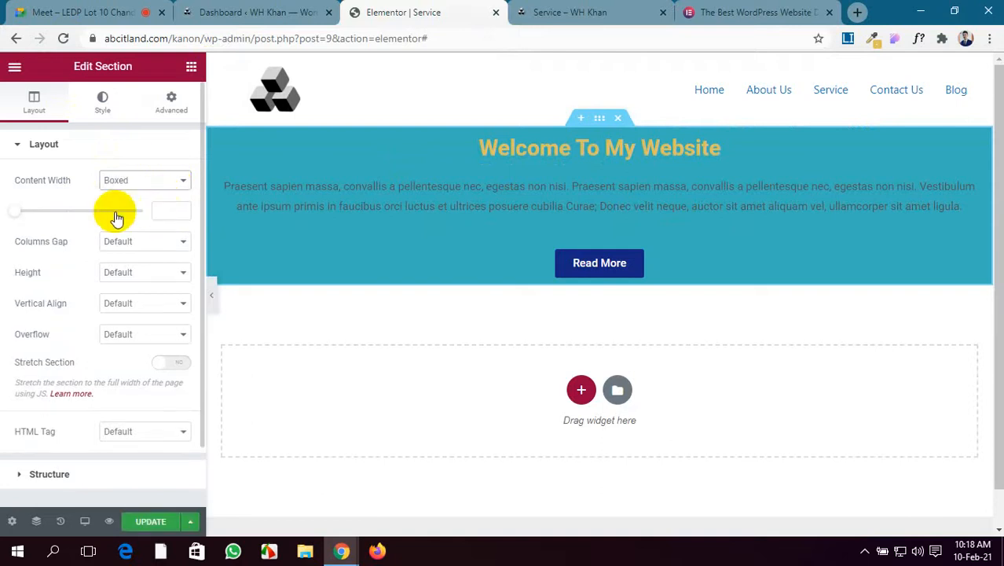
drag(20, 212, 37, 210)
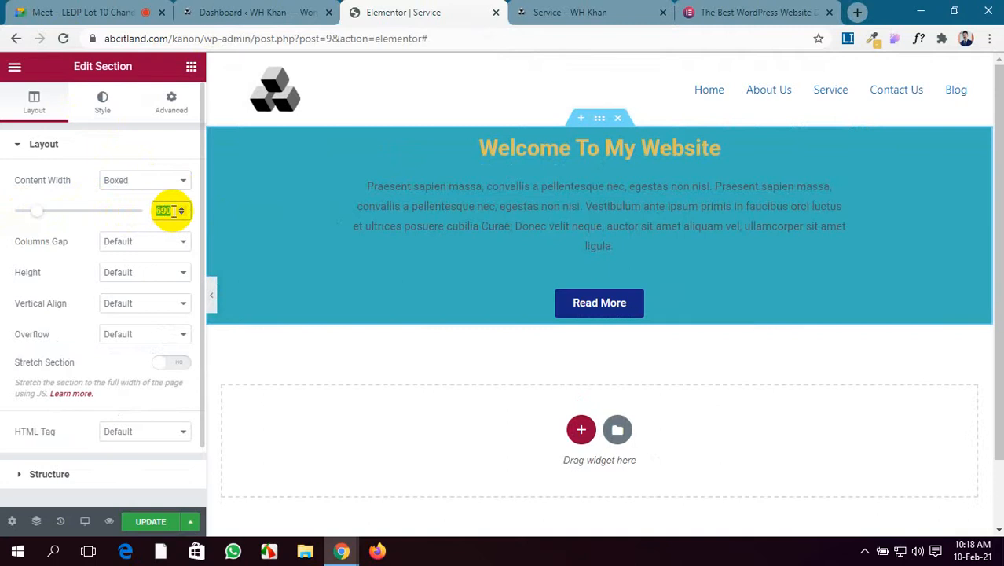
text(1000)
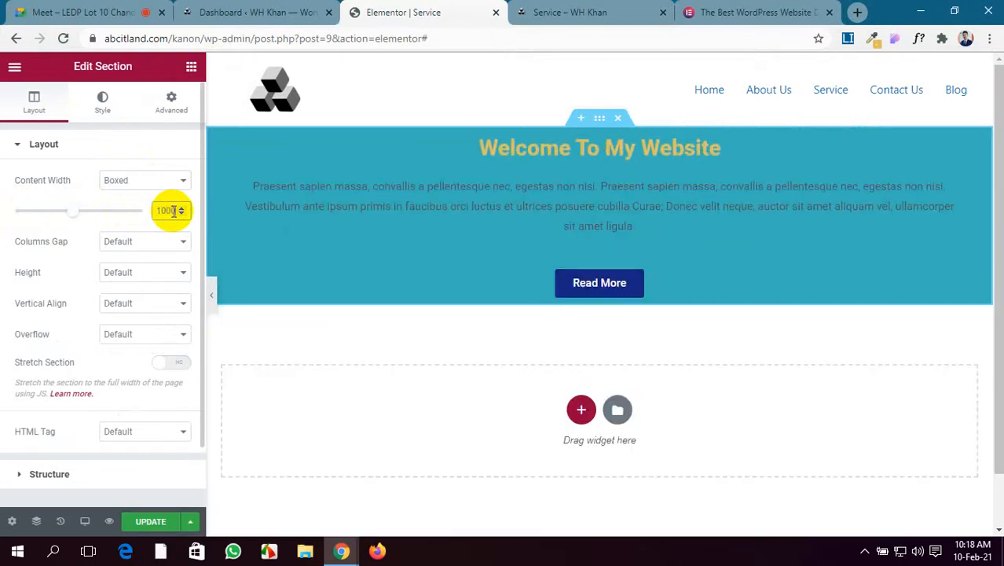
Update the page and check the boxed section content in the preview.
click(156, 520)
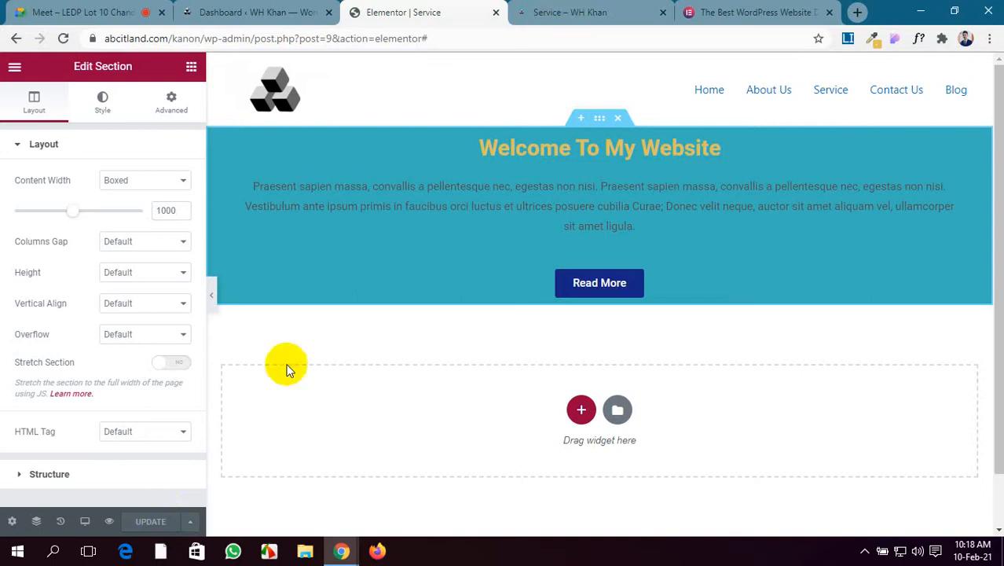
click(560, 11)
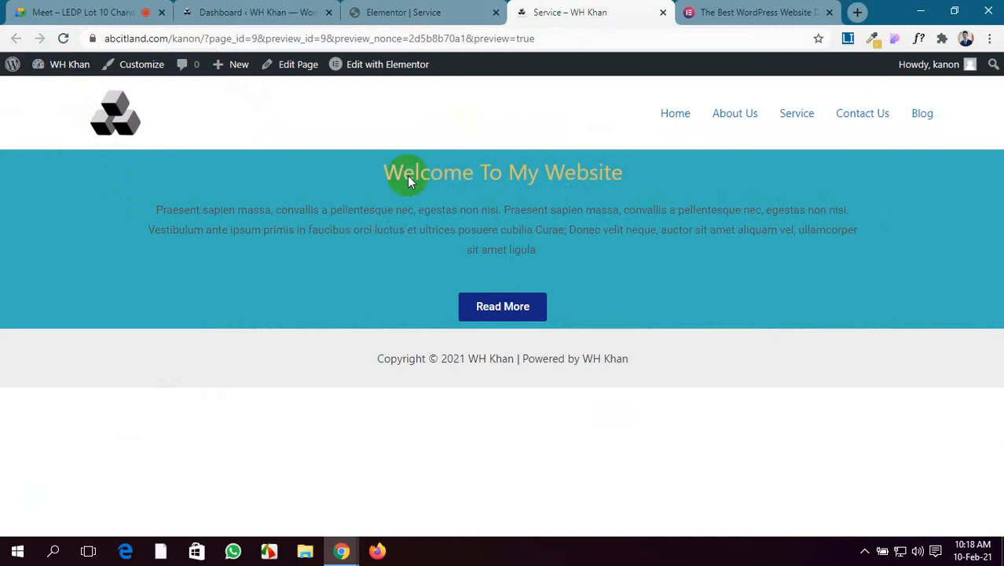
click(448, 12)
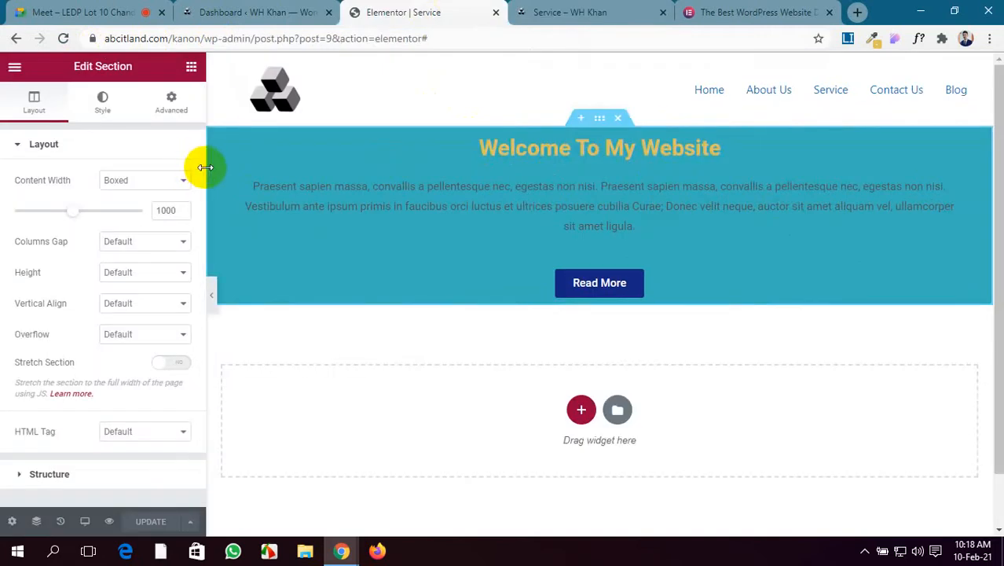
Reselect the welcome section and set its content width back to Full Width.
mouse_move(205, 168)
mouse_down()
mouse_move(282, 171)
mouse_move(203, 168)
mouse_up()
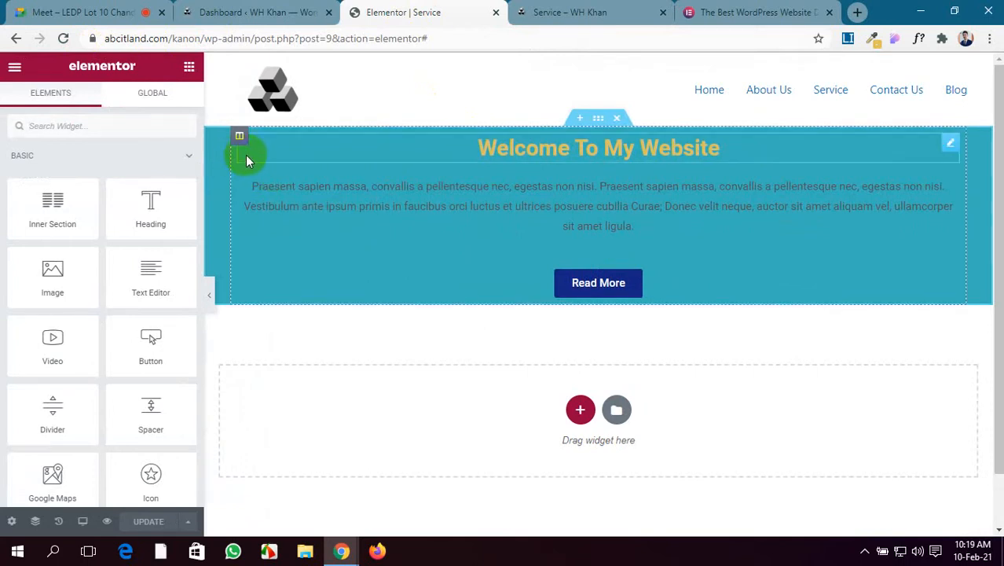
click(463, 155)
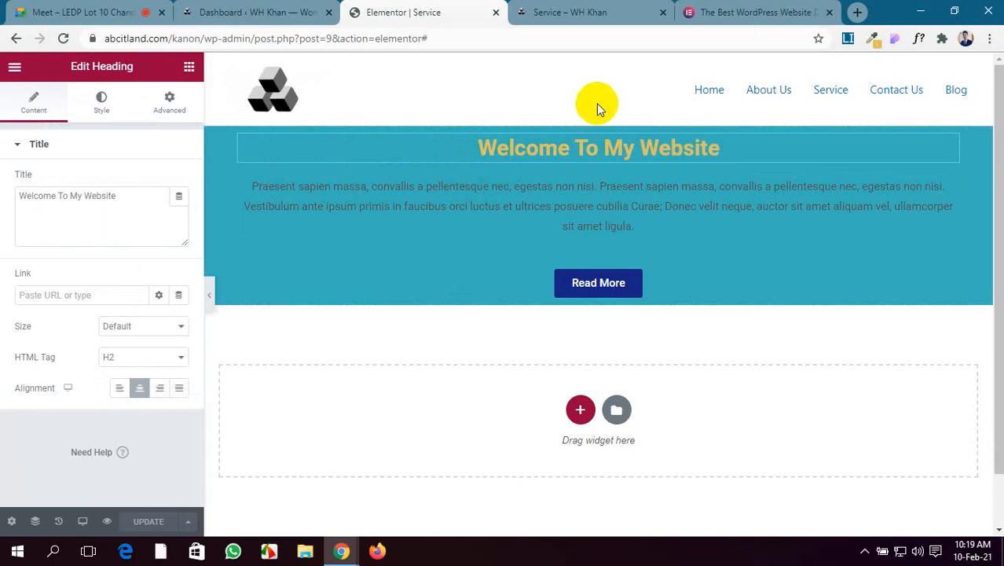
click(600, 121)
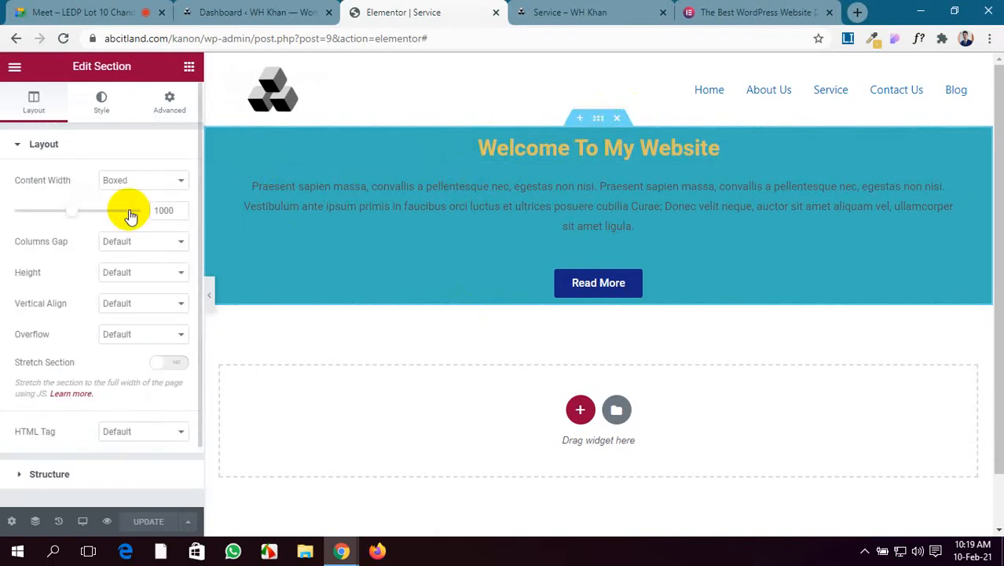
click(152, 186)
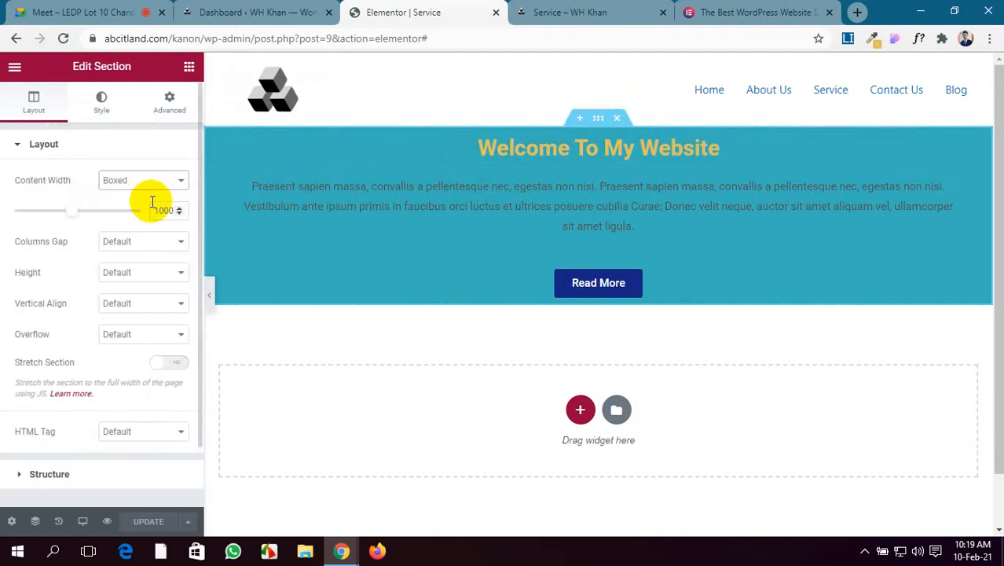
click(154, 205)
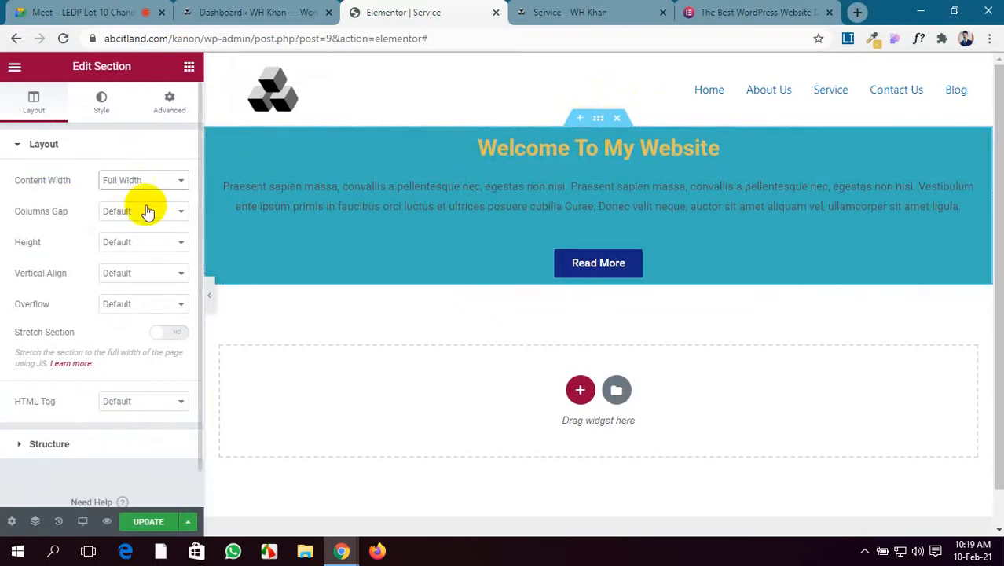
Try the No Gap, Narrow and Extended column gaps on the welcome section, and return the gap to Default.
click(154, 211)
click(149, 248)
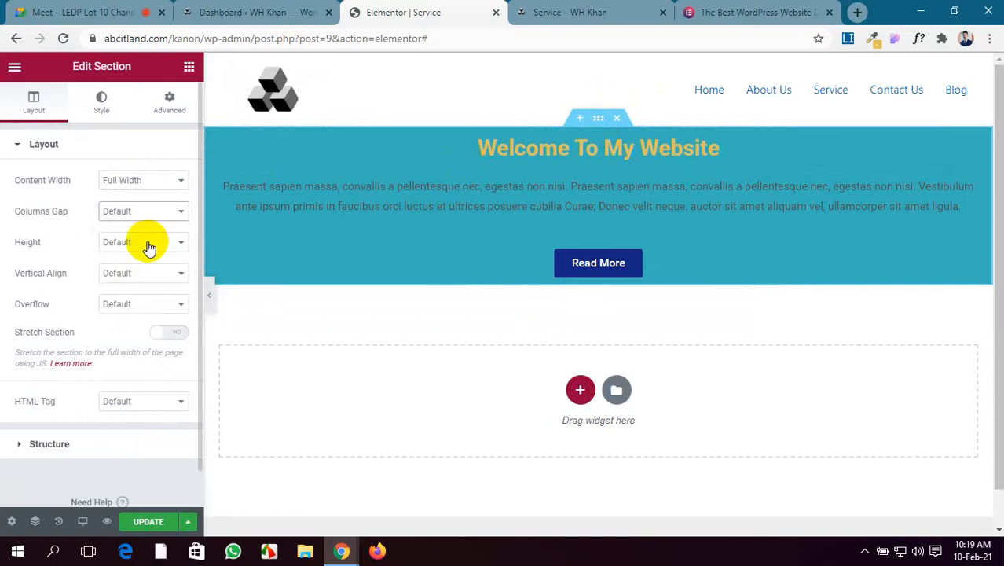
key(Down)
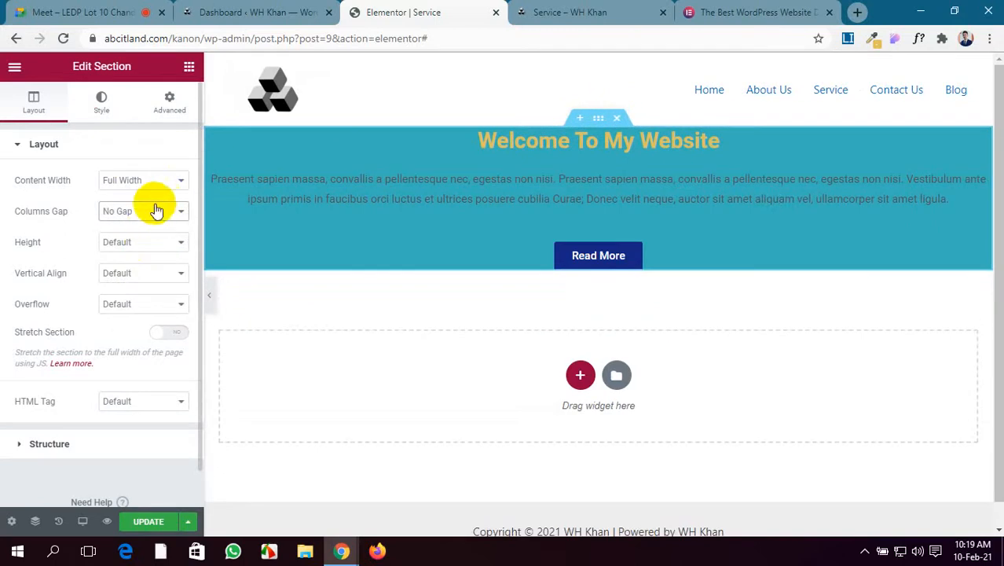
click(156, 212)
click(134, 250)
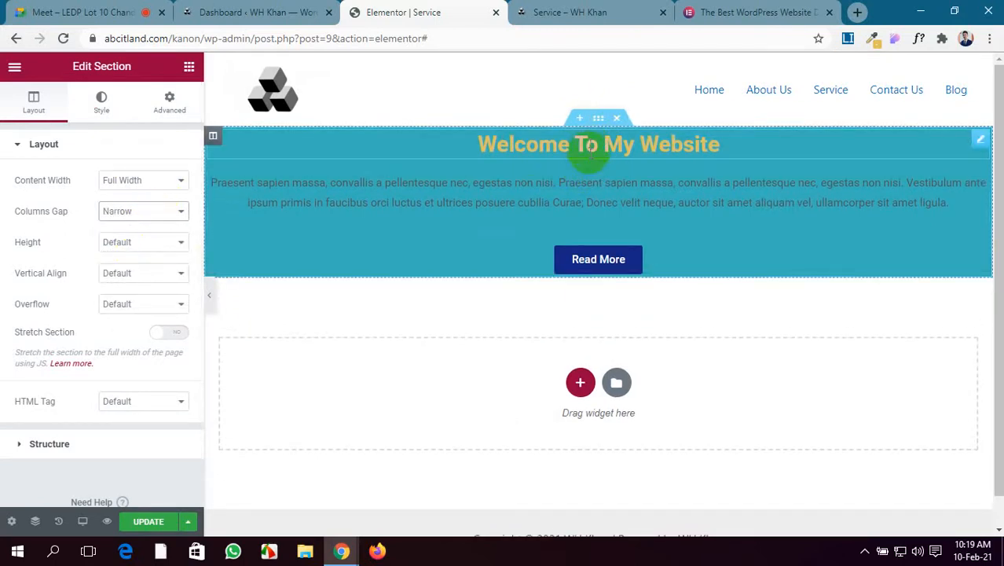
click(171, 211)
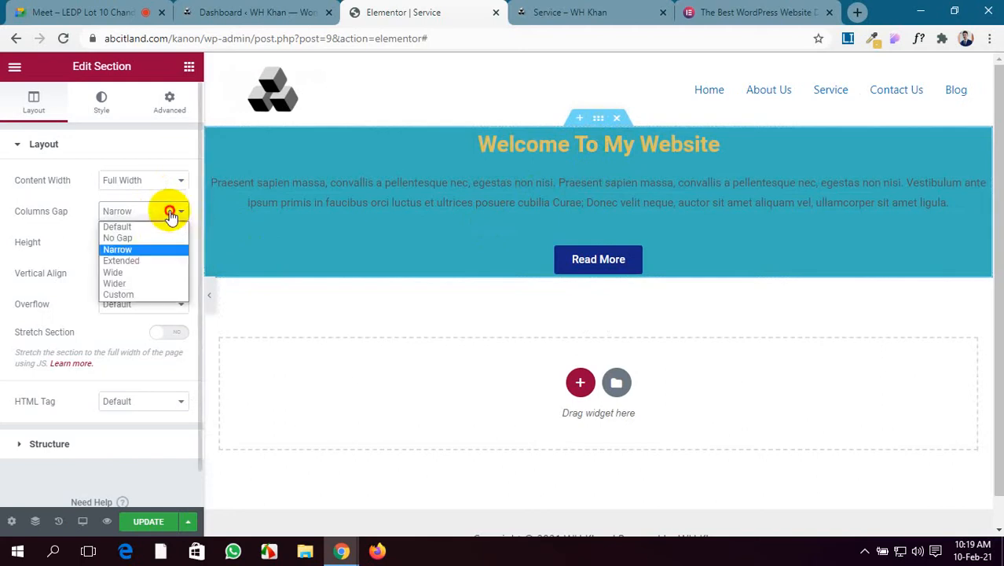
click(157, 260)
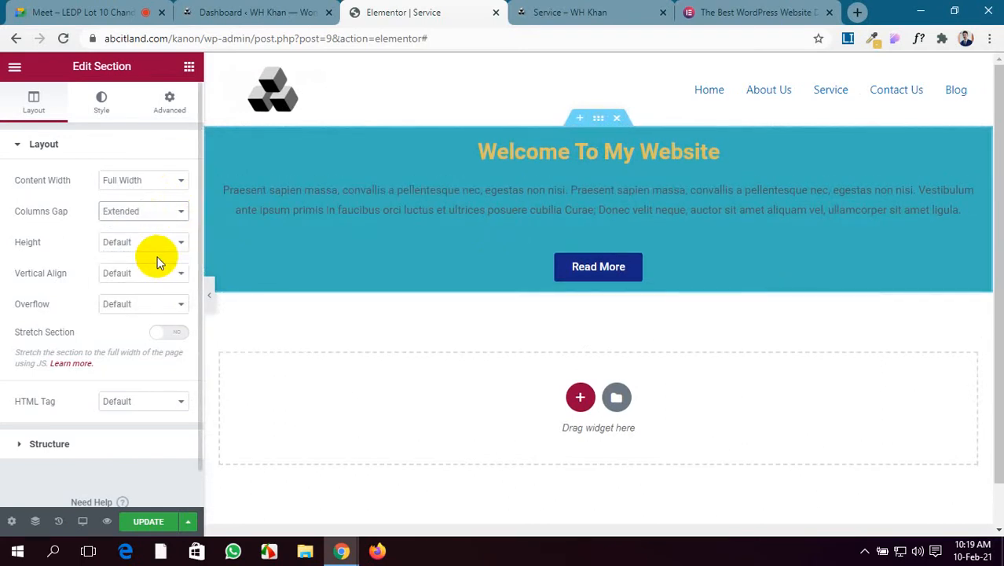
click(153, 212)
click(153, 212)
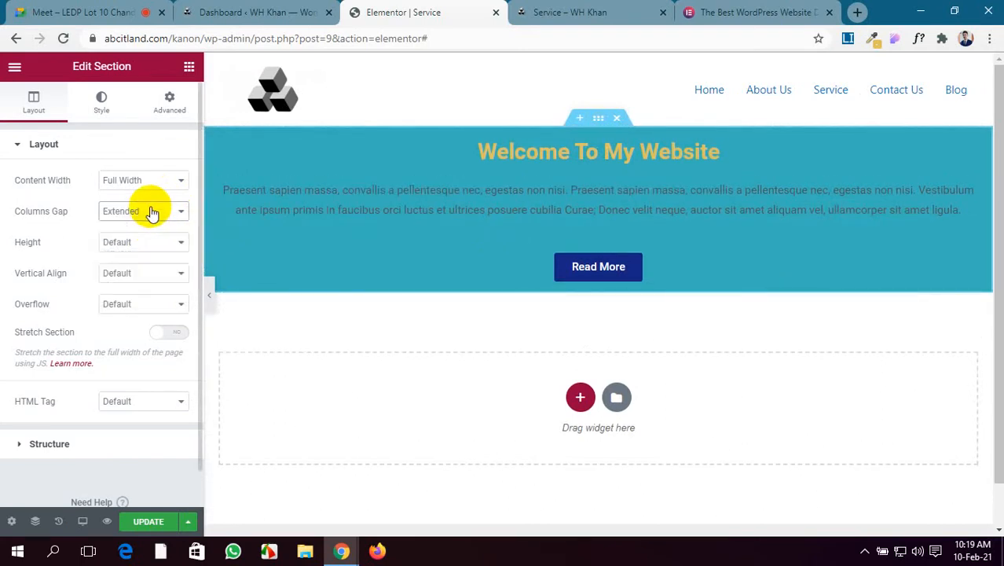
click(151, 218)
click(146, 226)
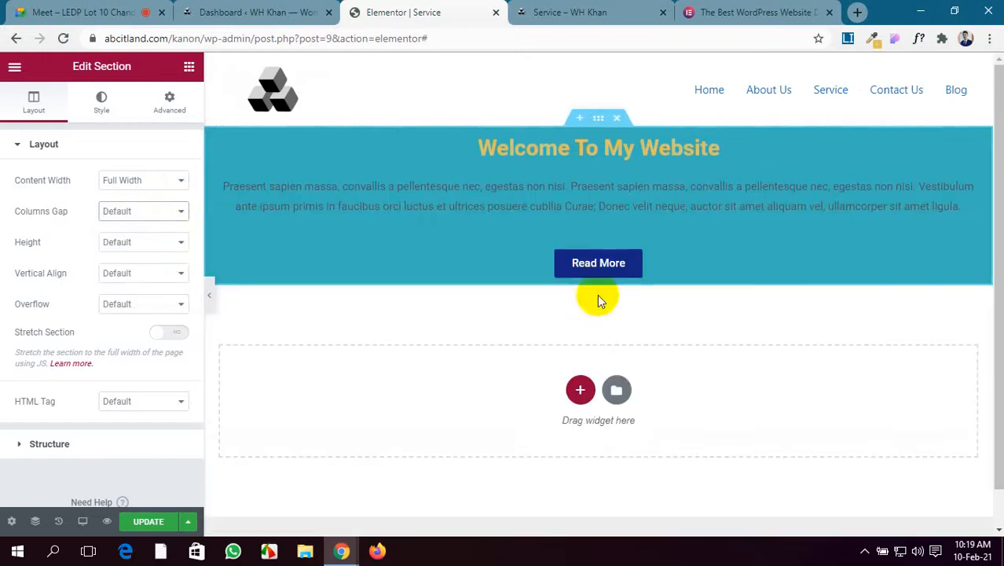
Add a new section with two equal columns below the welcome section.
click(581, 385)
scroll(537, 209, down, 2)
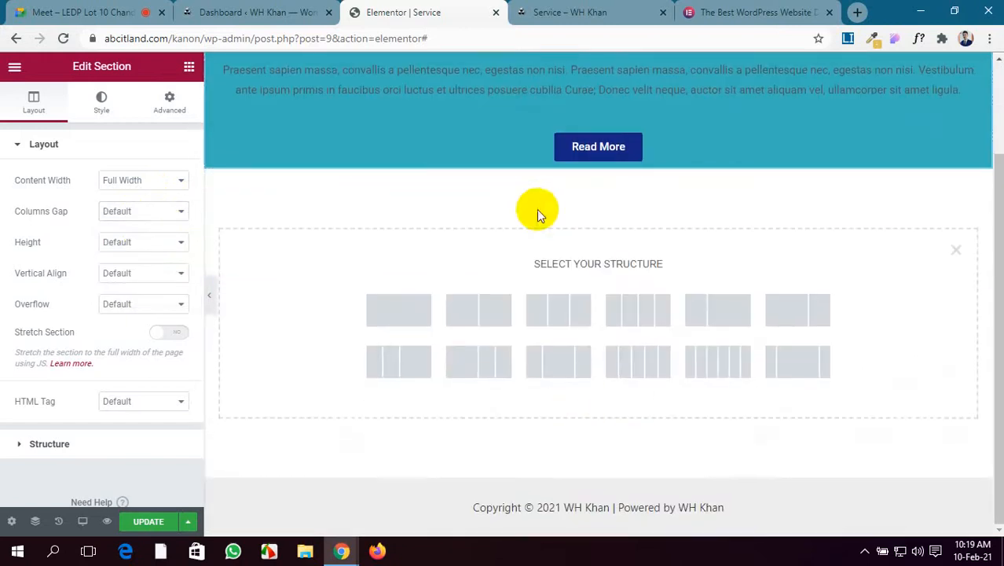
click(479, 311)
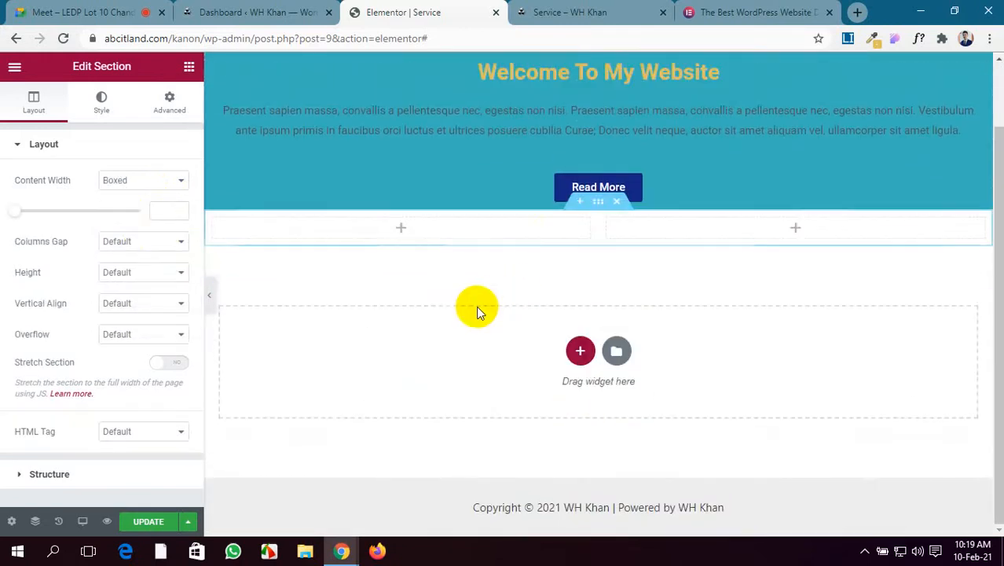
Add a Heading widget to the new section's left column and center it.
click(402, 228)
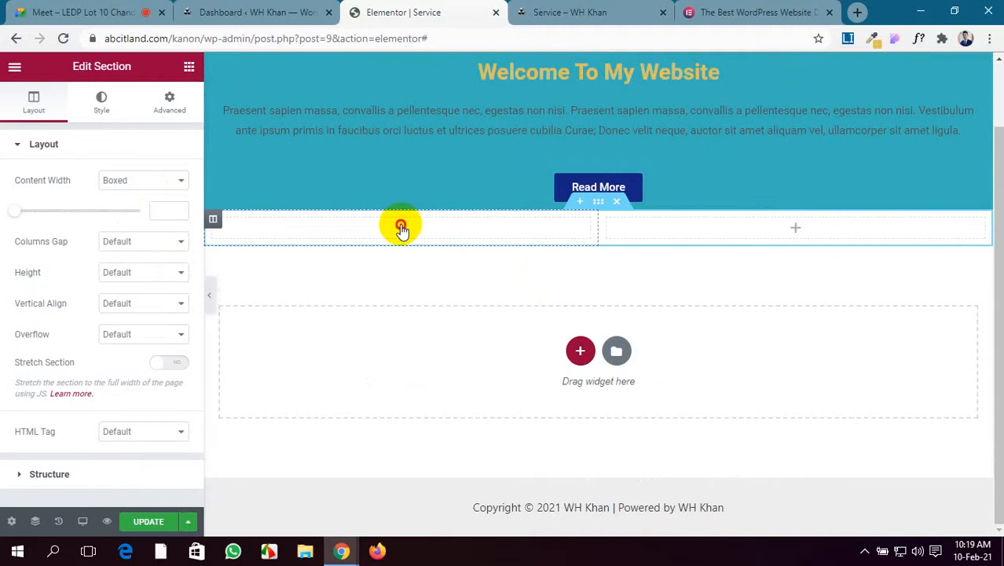
drag(164, 216, 407, 226)
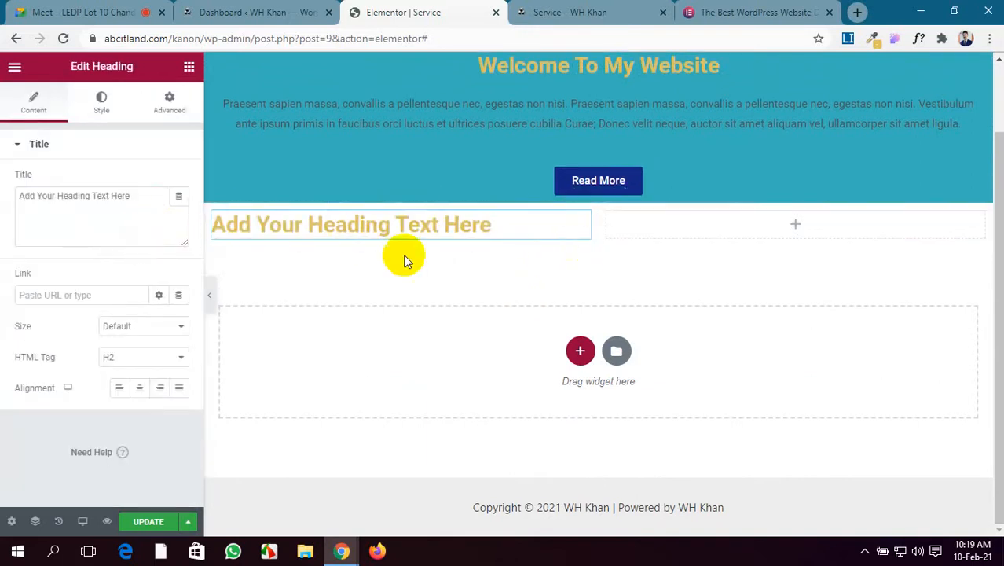
click(140, 388)
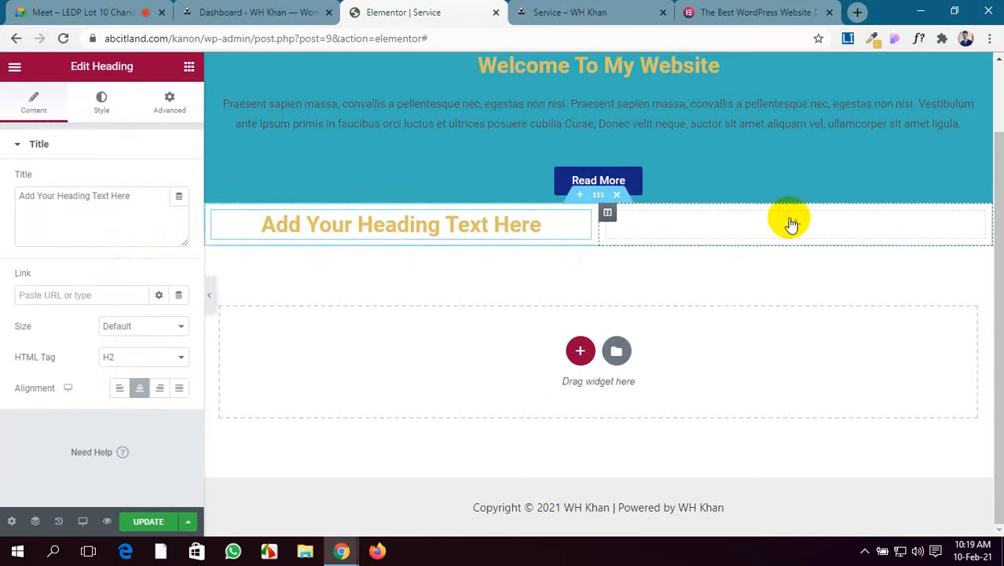
Place a Heading widget in the new section's right column and align it to the center.
click(792, 223)
drag(145, 215, 722, 225)
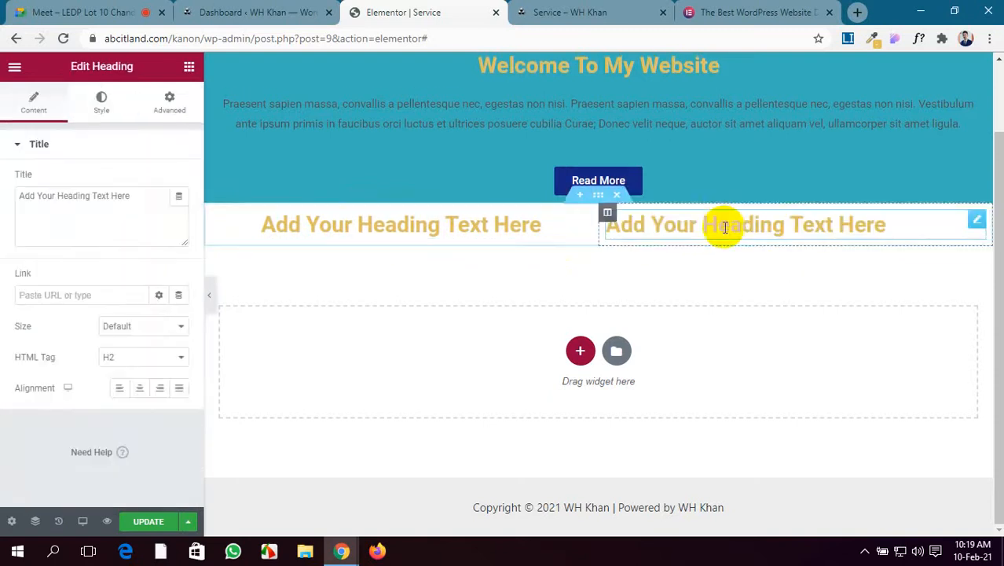
click(179, 388)
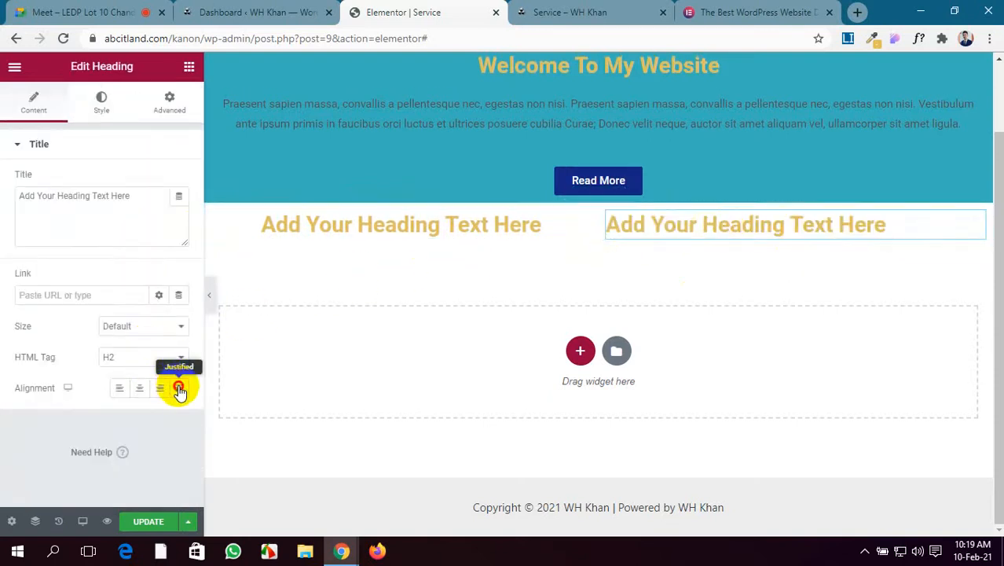
click(138, 389)
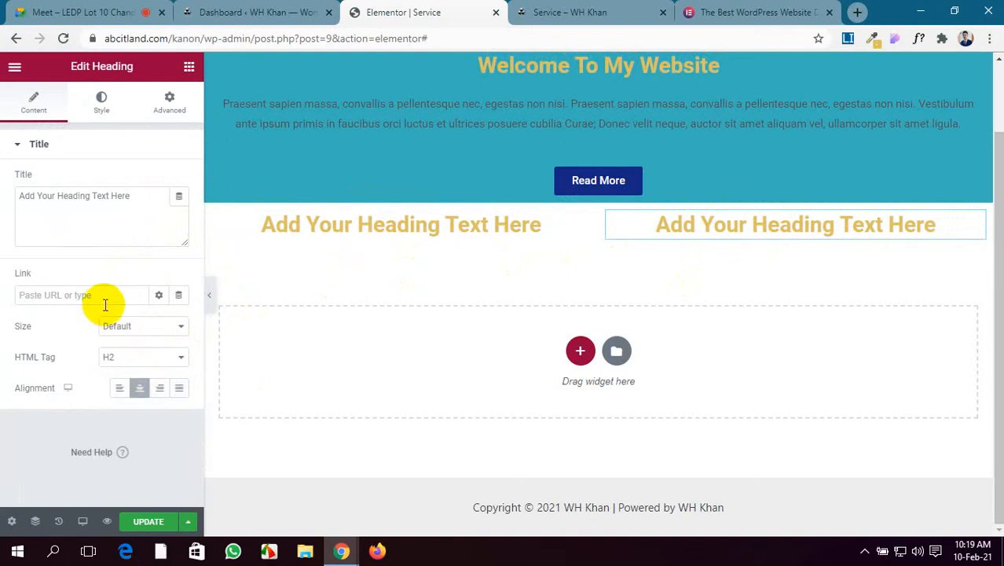
Review the content, style and advanced settings of the left column's heading.
click(381, 224)
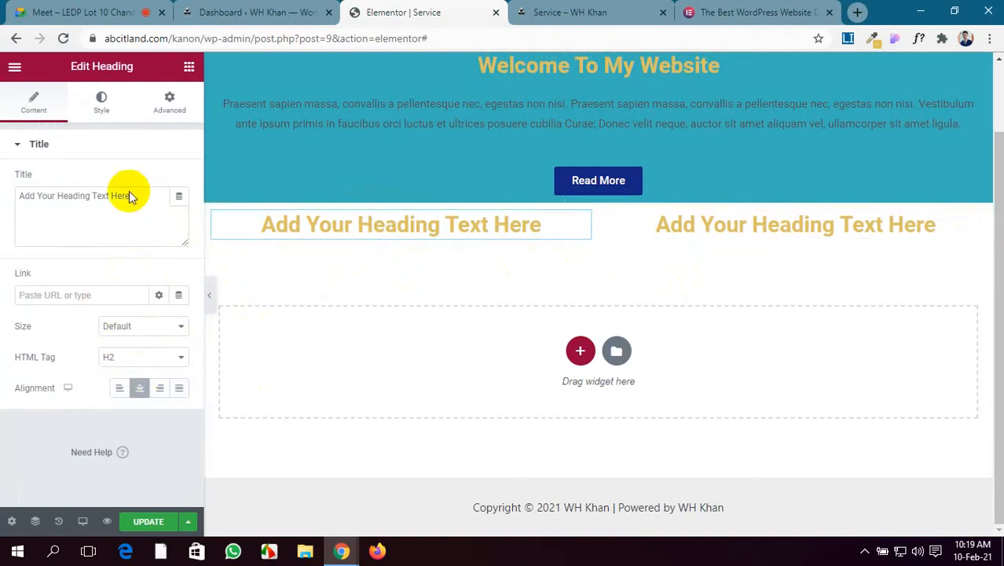
click(101, 106)
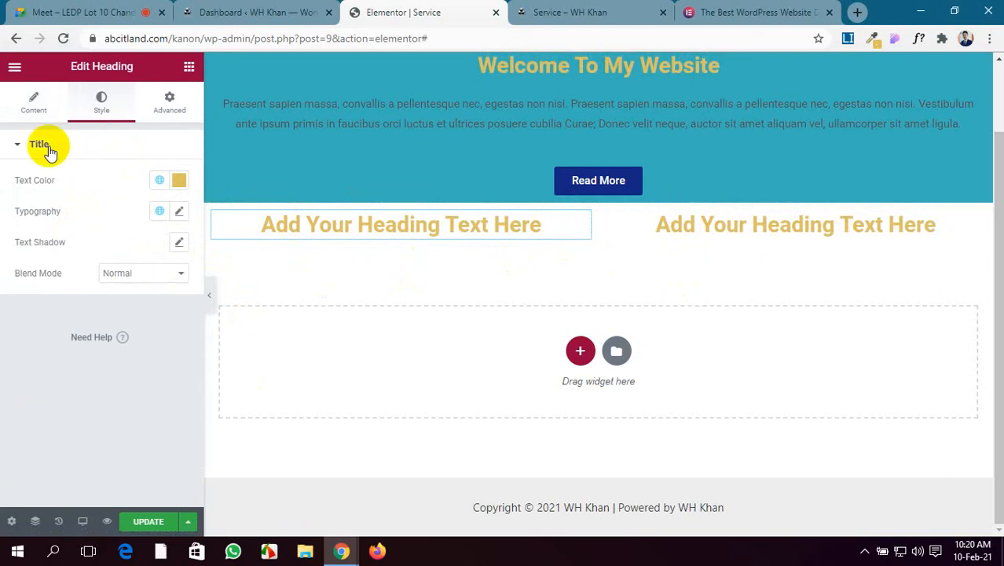
click(23, 98)
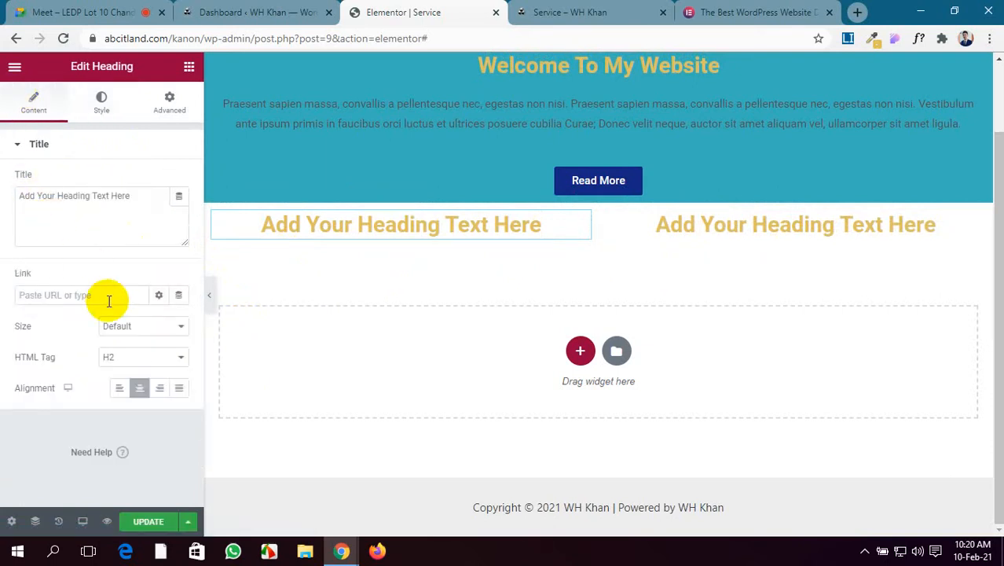
click(116, 116)
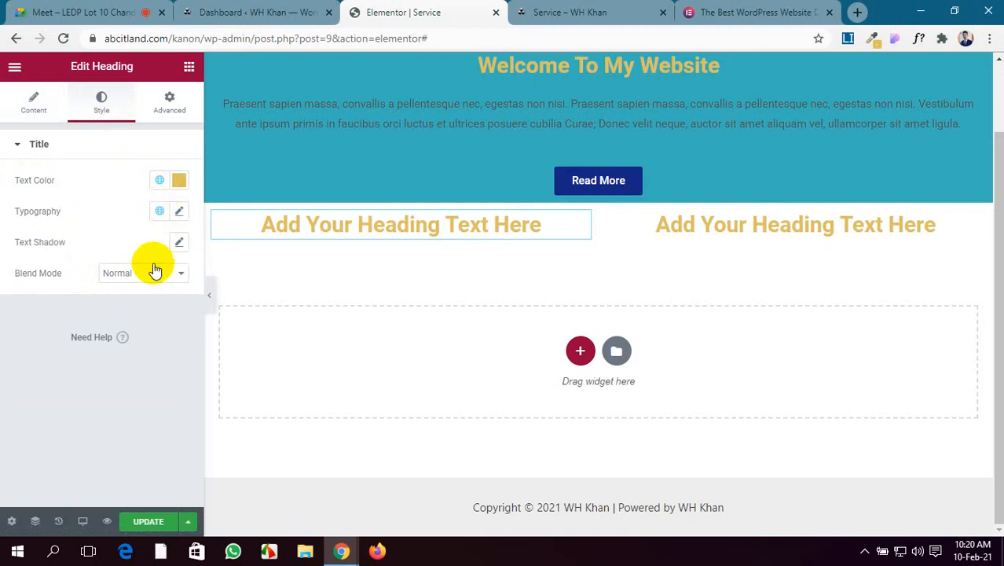
click(168, 108)
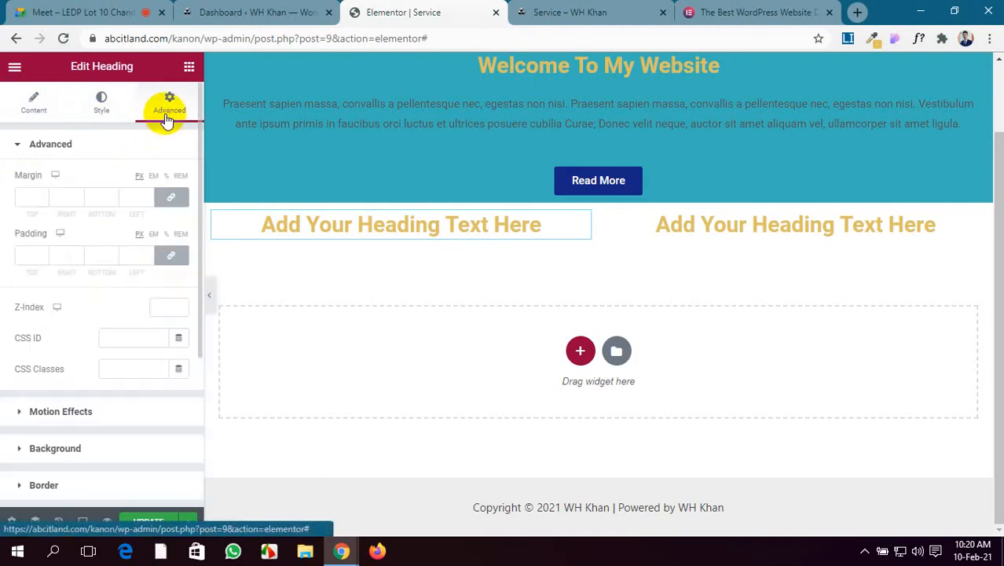
click(103, 100)
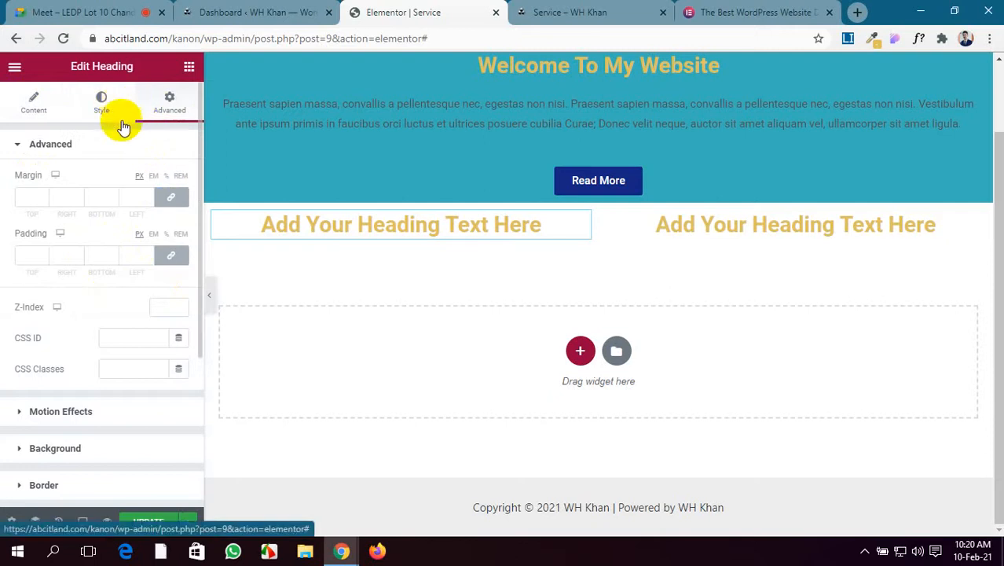
click(34, 104)
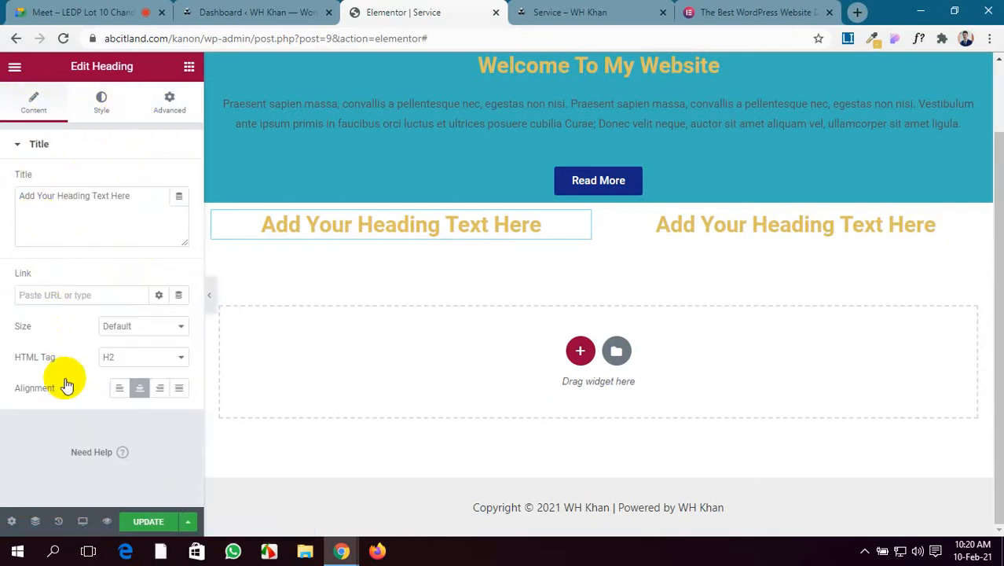
Open the advanced background settings of the left column's heading.
click(170, 105)
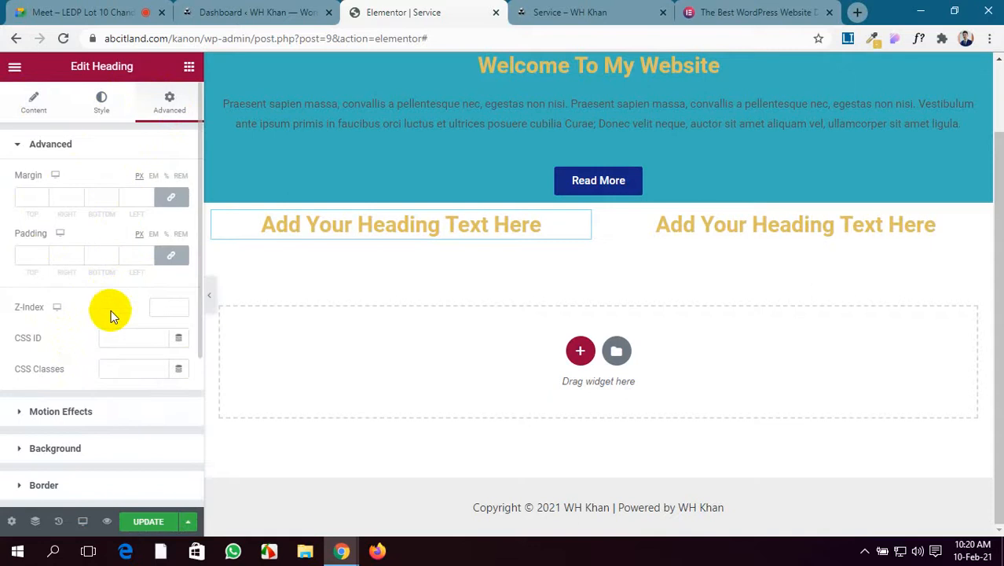
click(55, 449)
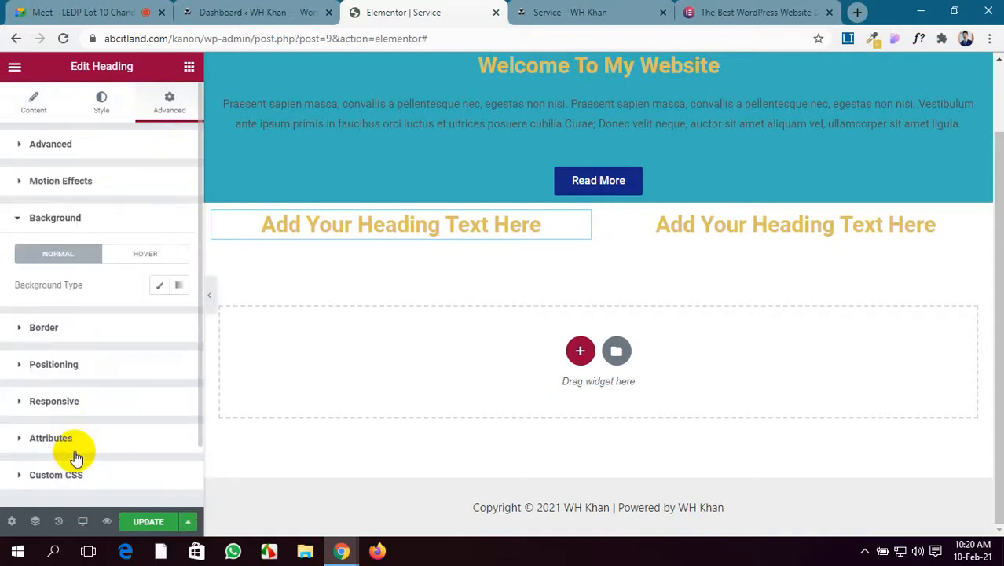
Switch to the Google Meet call, toggle the microphone, and return to the Service page in the Elementor editor.
click(86, 9)
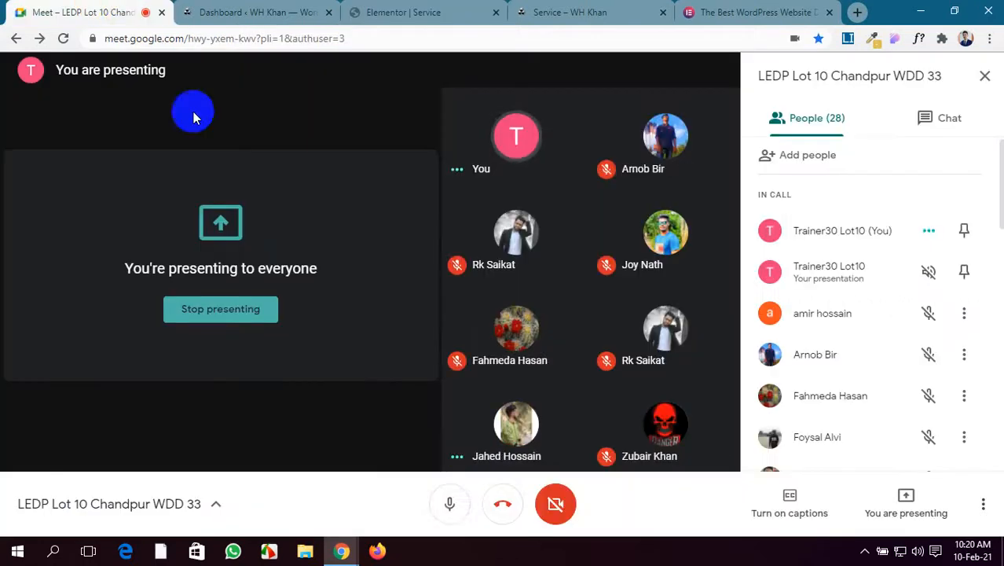
click(449, 503)
key(ctrl+d)
click(539, 9)
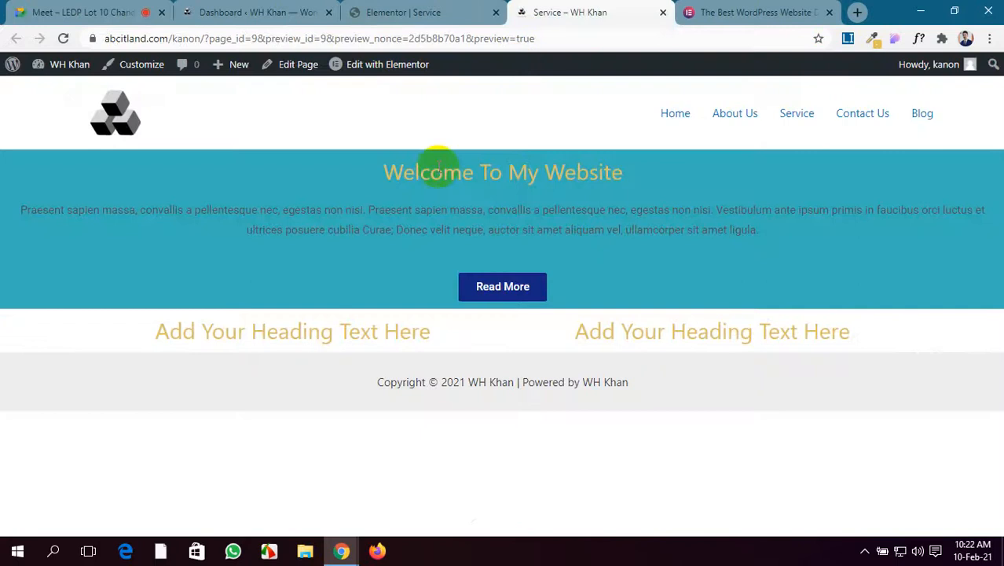
click(408, 8)
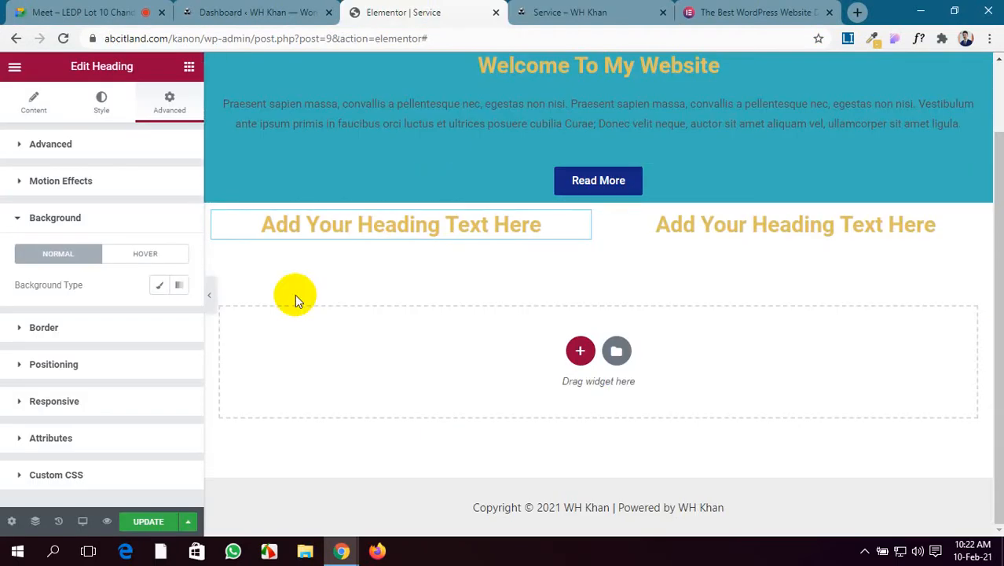
Give the left column's heading a classic background with the brown colour #735656.
click(159, 285)
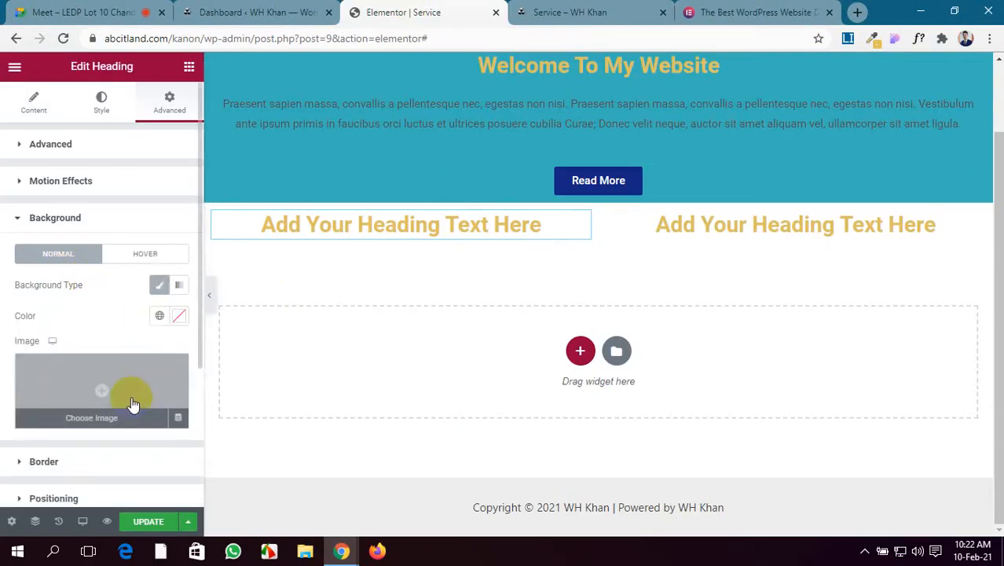
click(179, 315)
click(145, 176)
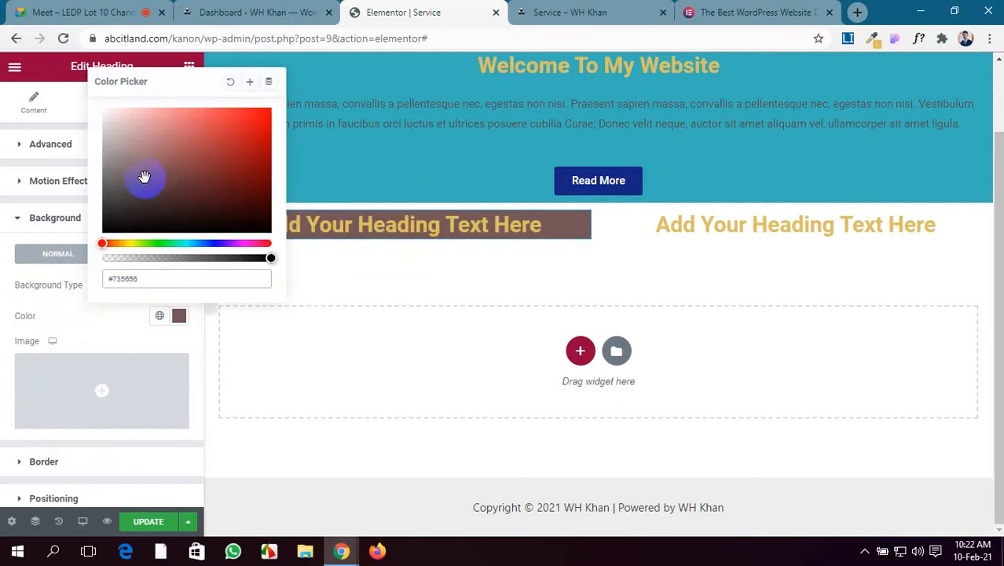
Give the right column's heading a classic background with the near-black colour #0D1409 and update the page.
click(852, 225)
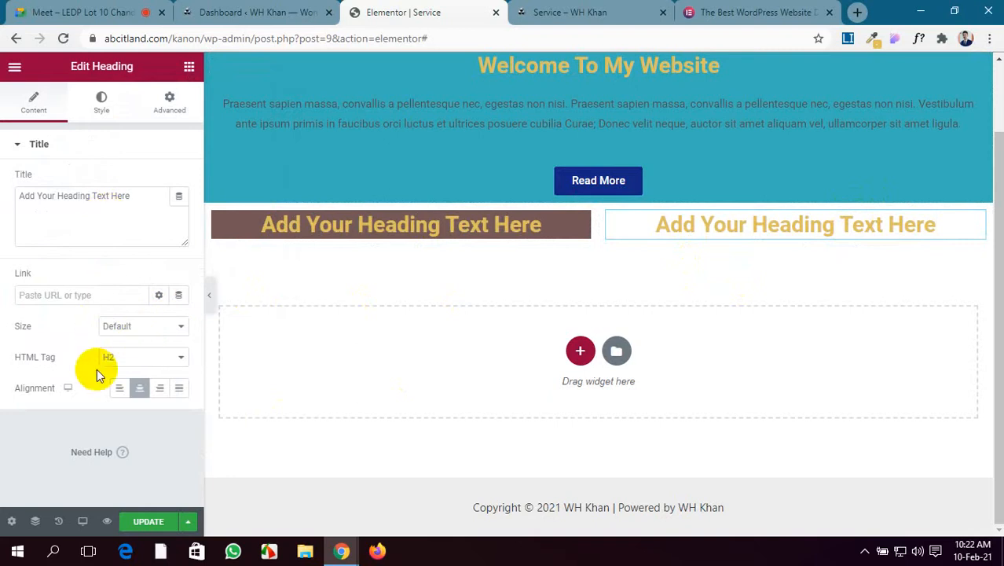
click(169, 104)
scroll(124, 367, down, 2)
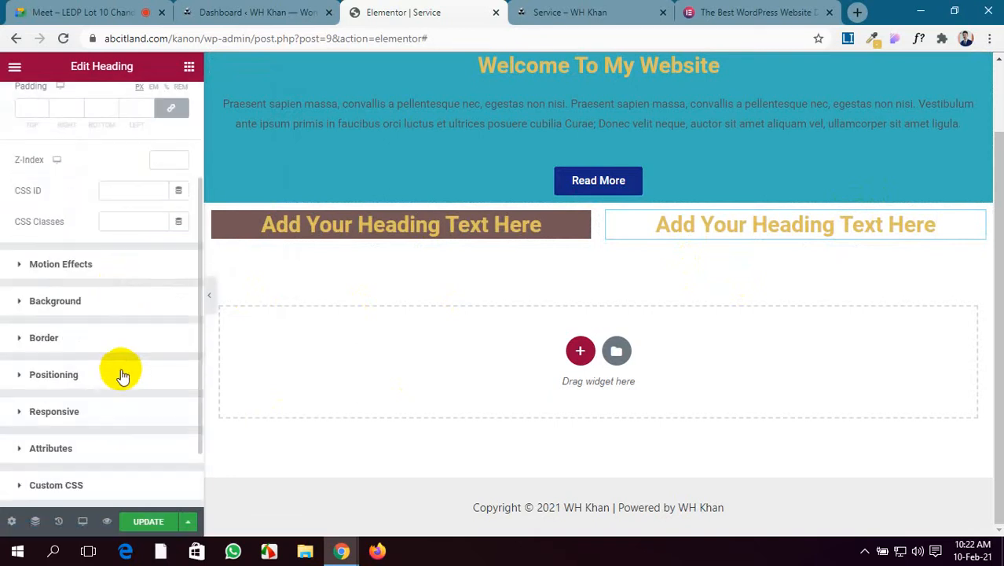
click(110, 316)
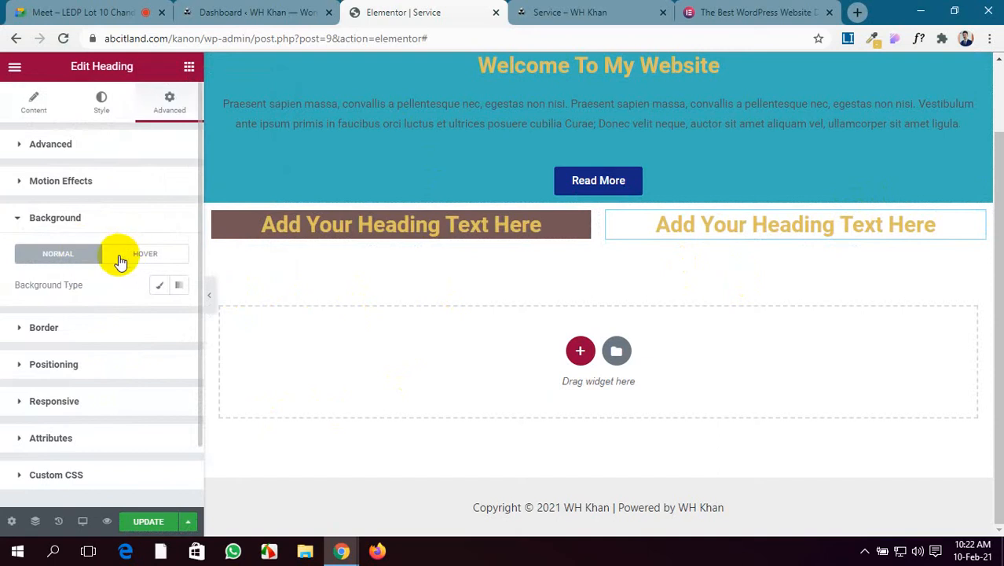
click(160, 288)
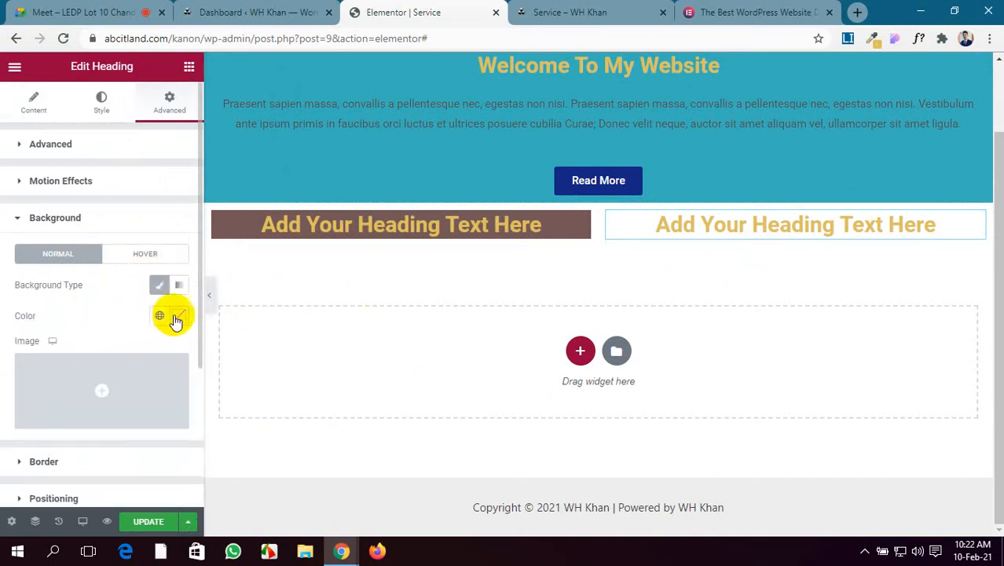
click(180, 318)
click(146, 243)
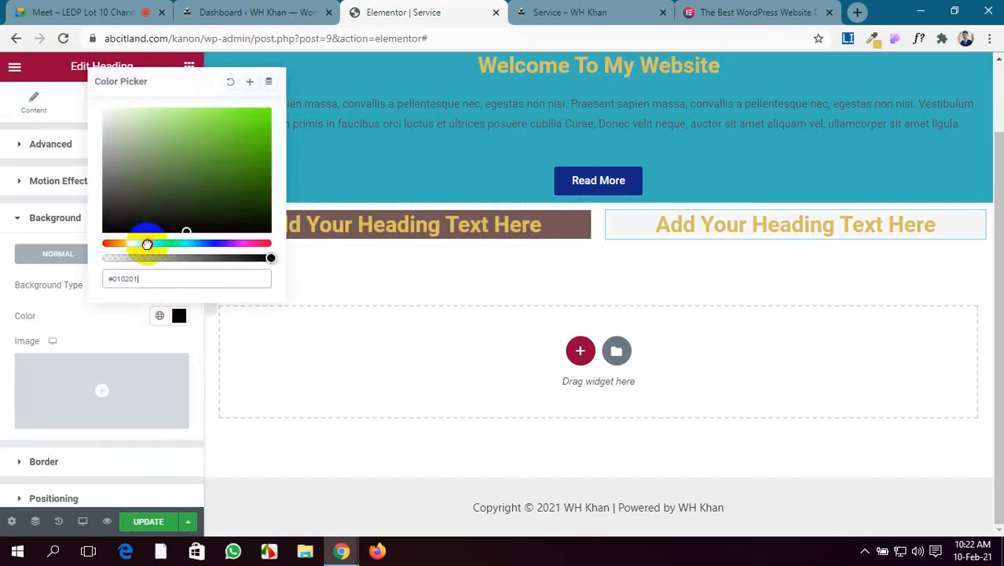
click(197, 156)
drag(198, 156, 199, 221)
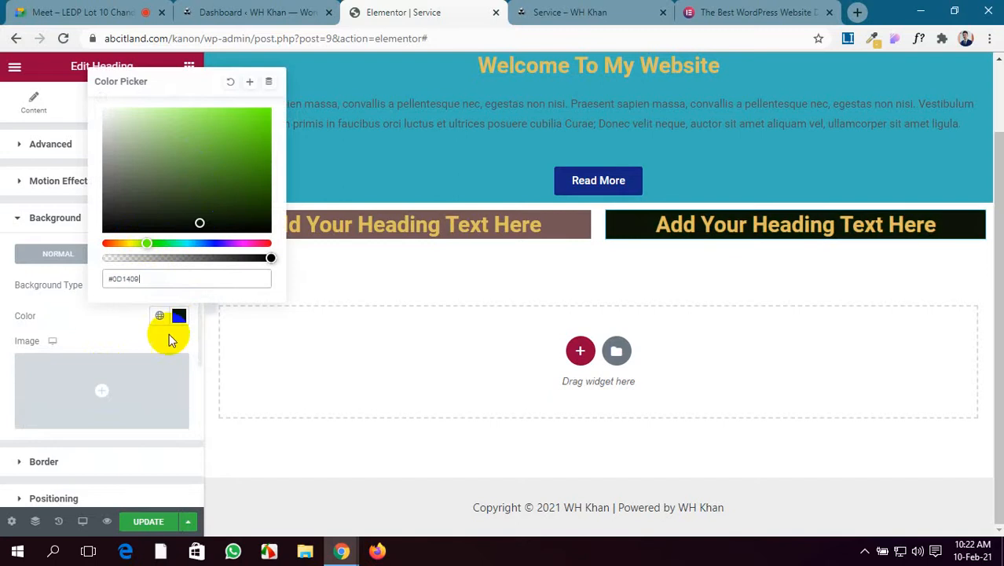
click(148, 523)
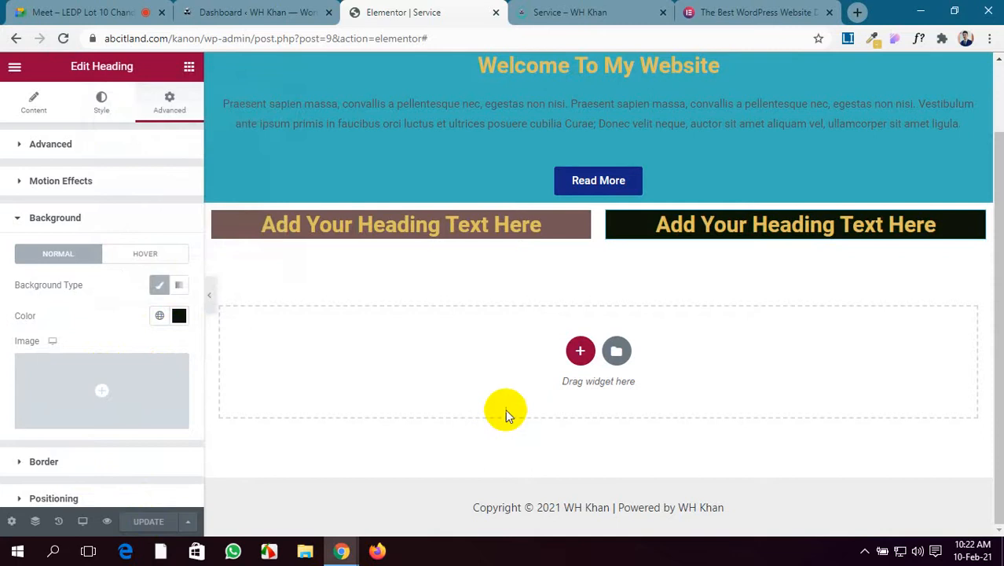
Open the two-column section's layout settings and examine its boxed content width in the Service page preview.
scroll(506, 407, up, 1)
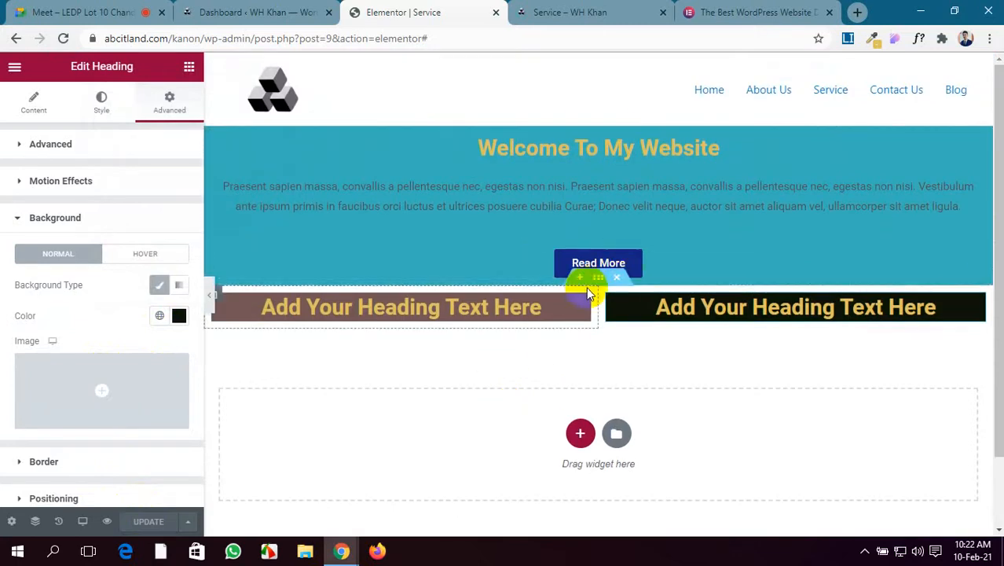
click(598, 279)
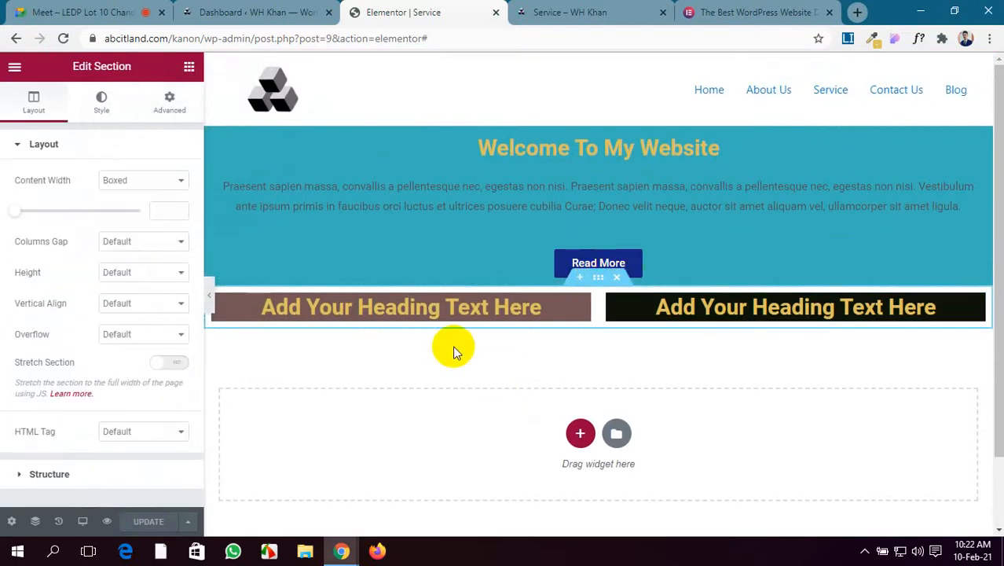
click(174, 183)
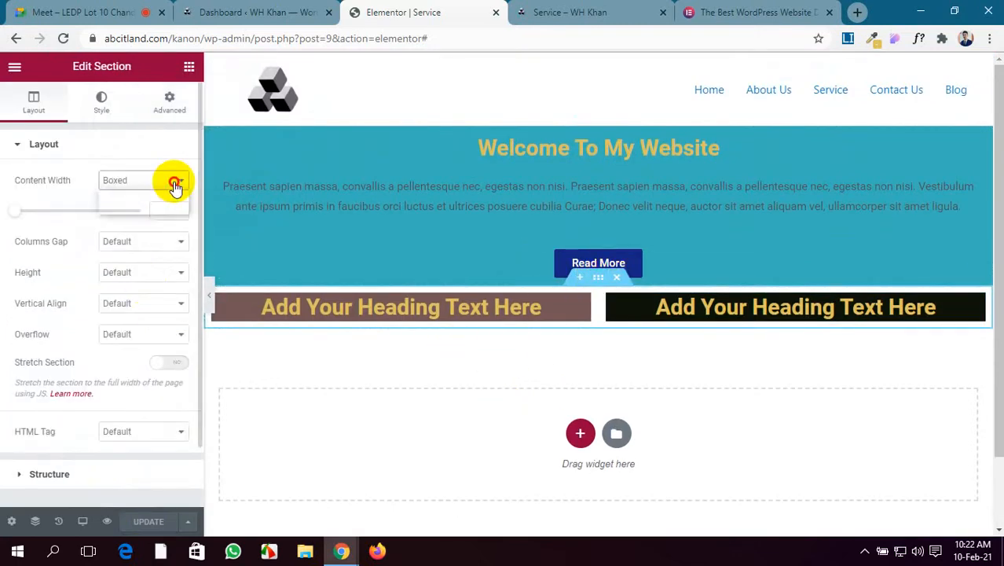
click(579, 25)
click(579, 29)
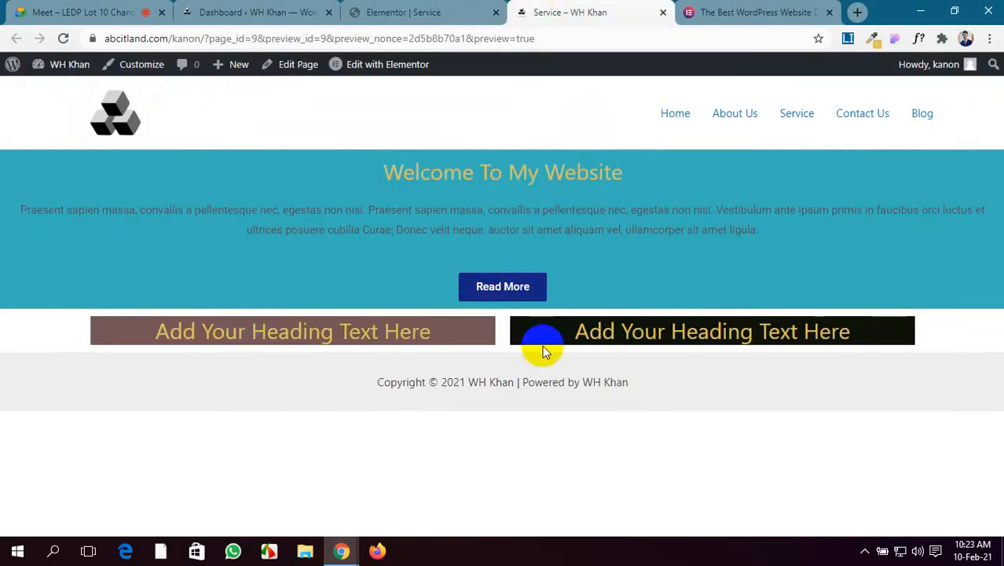
click(392, 9)
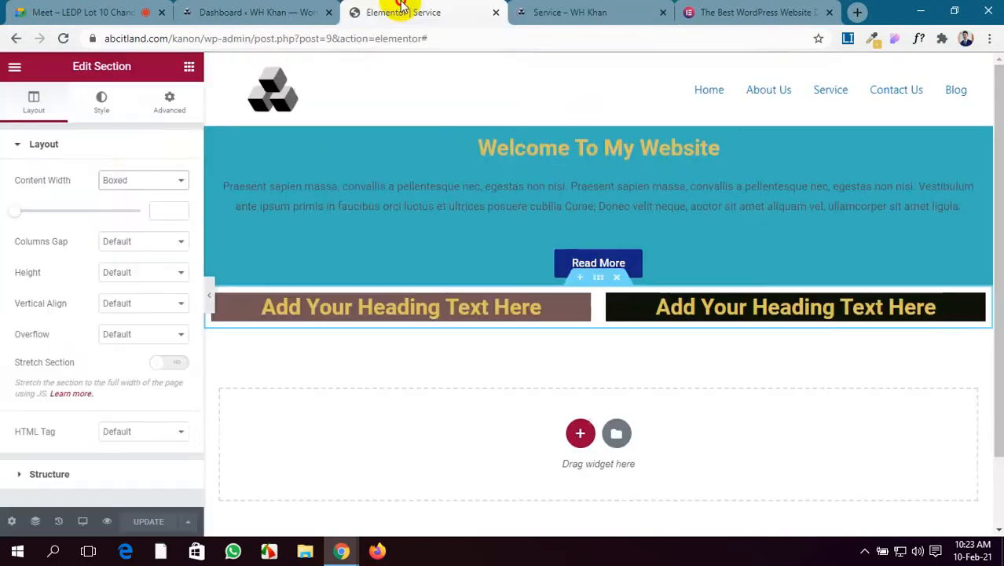
Set the two-column section's content width to Full Width and update the page, checking it in the preview.
click(139, 181)
click(137, 207)
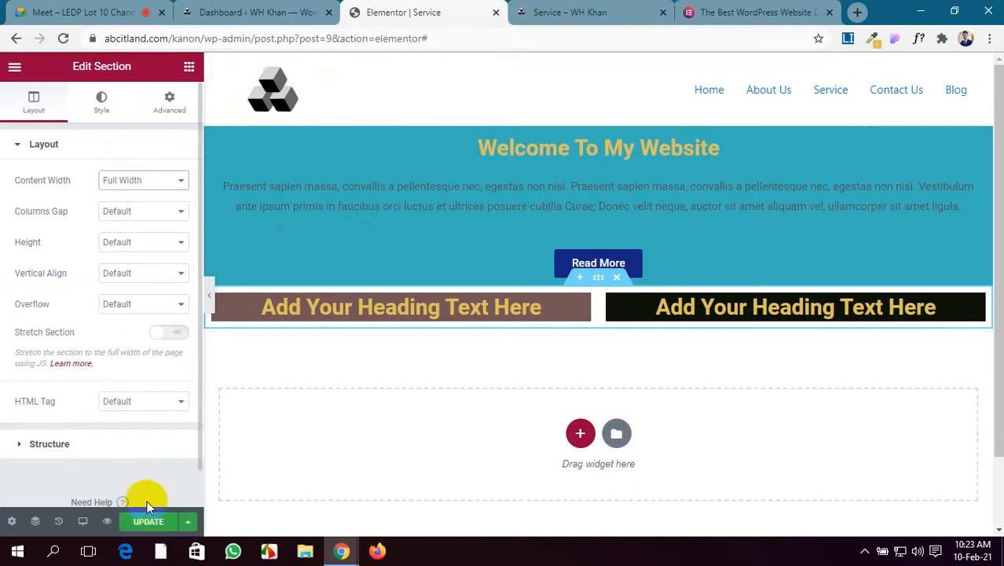
click(162, 523)
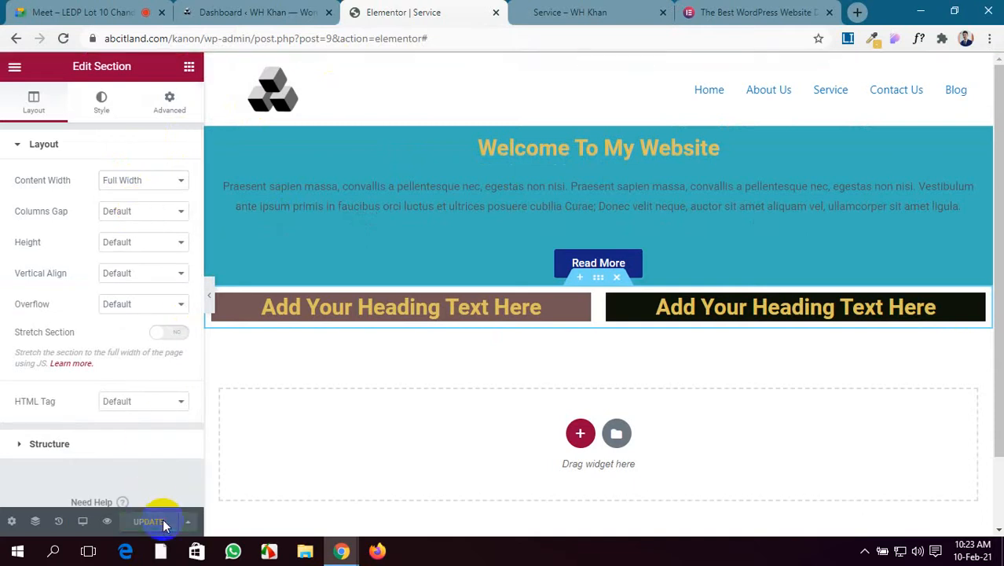
click(554, 10)
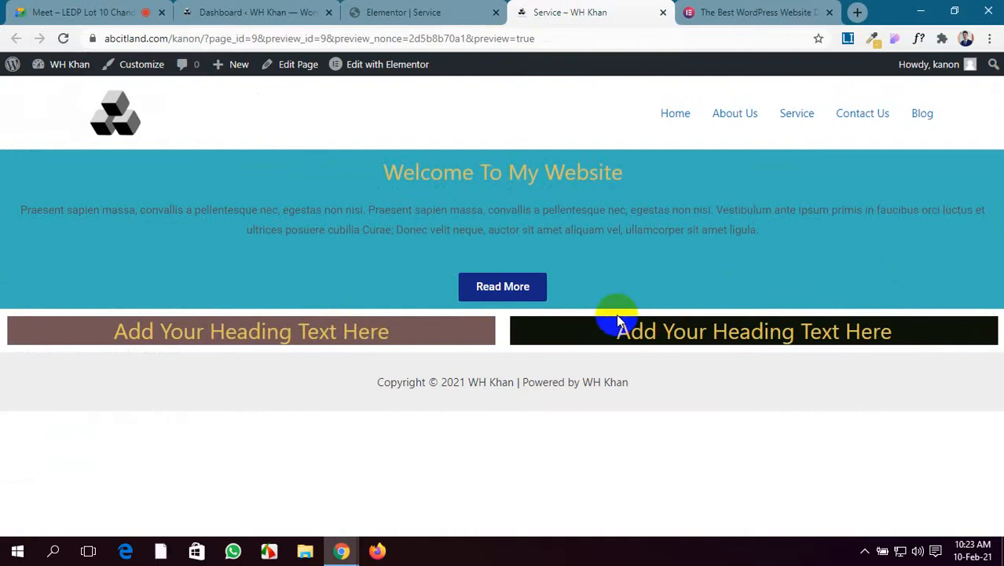
click(438, 8)
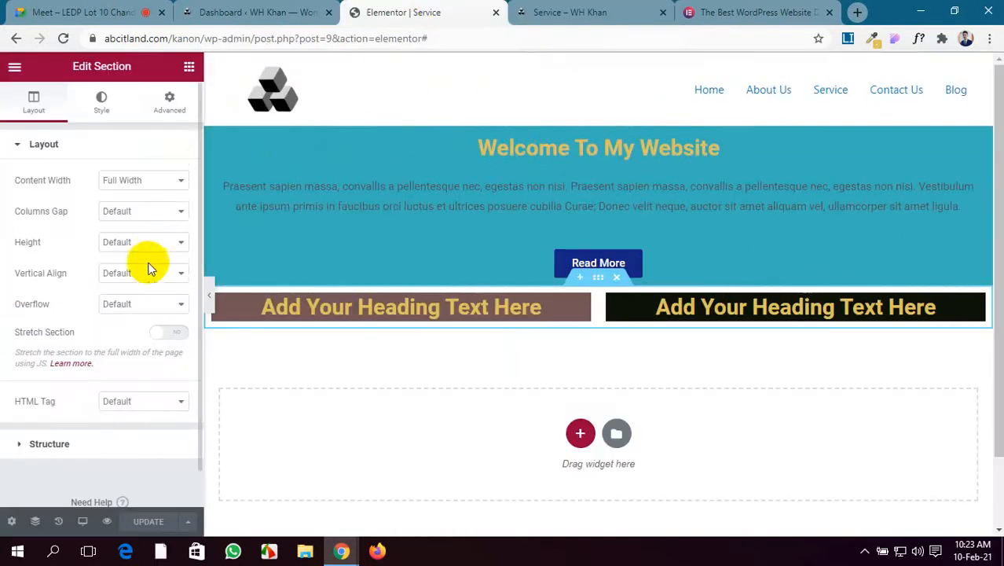
Switch the two-column section's content width to Boxed and back to Full Width.
scroll(118, 330, down, 1)
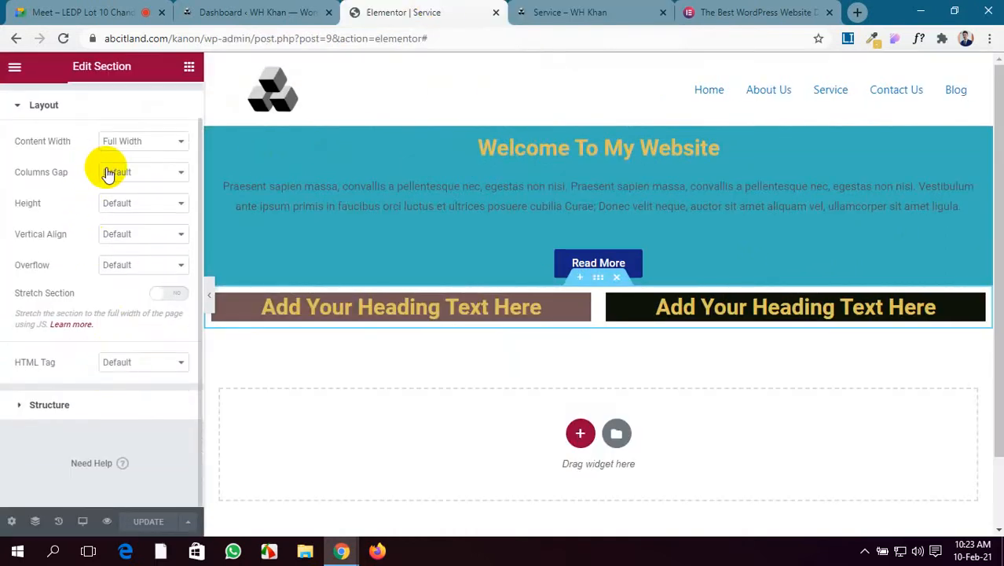
scroll(116, 178, up, 1)
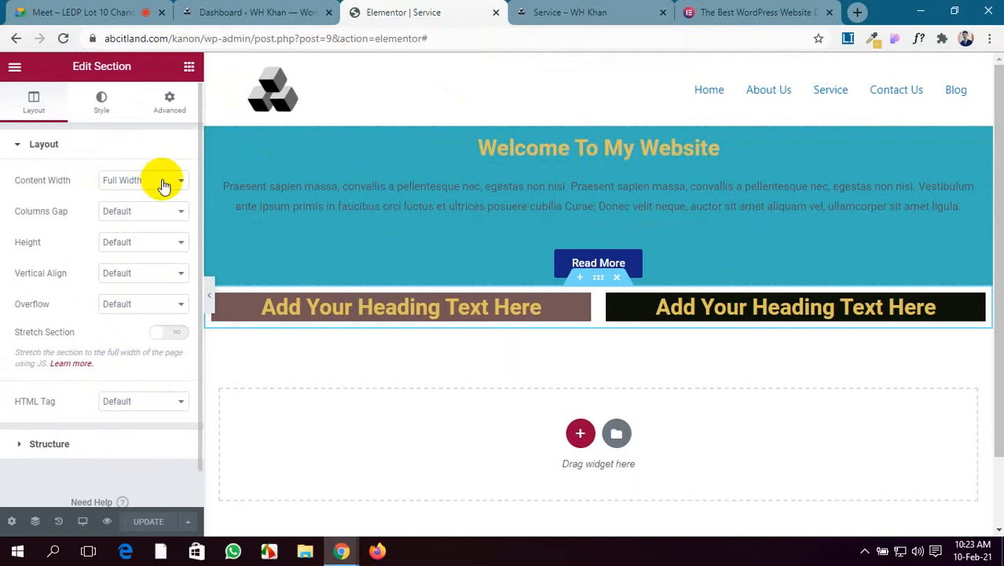
click(163, 184)
click(152, 195)
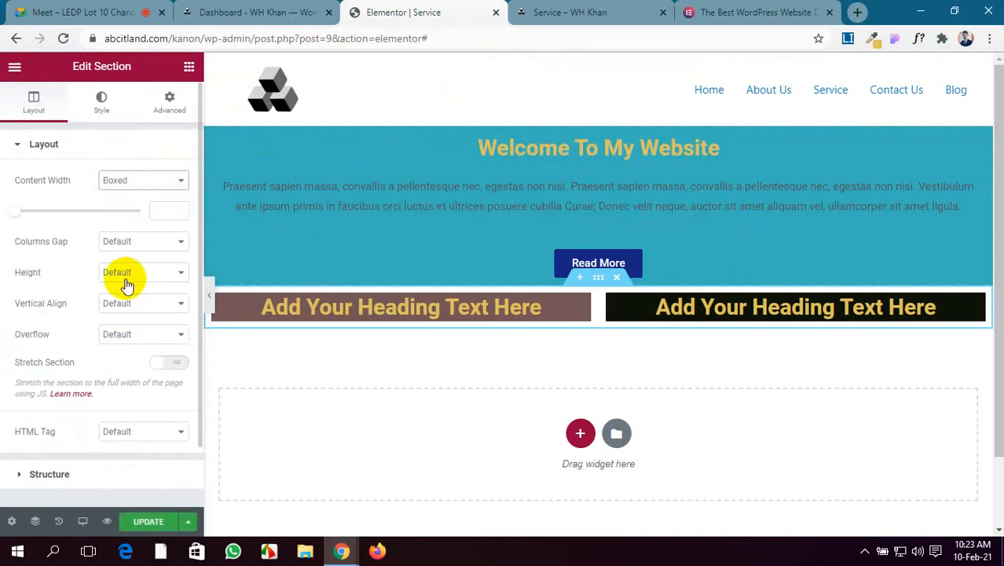
click(166, 180)
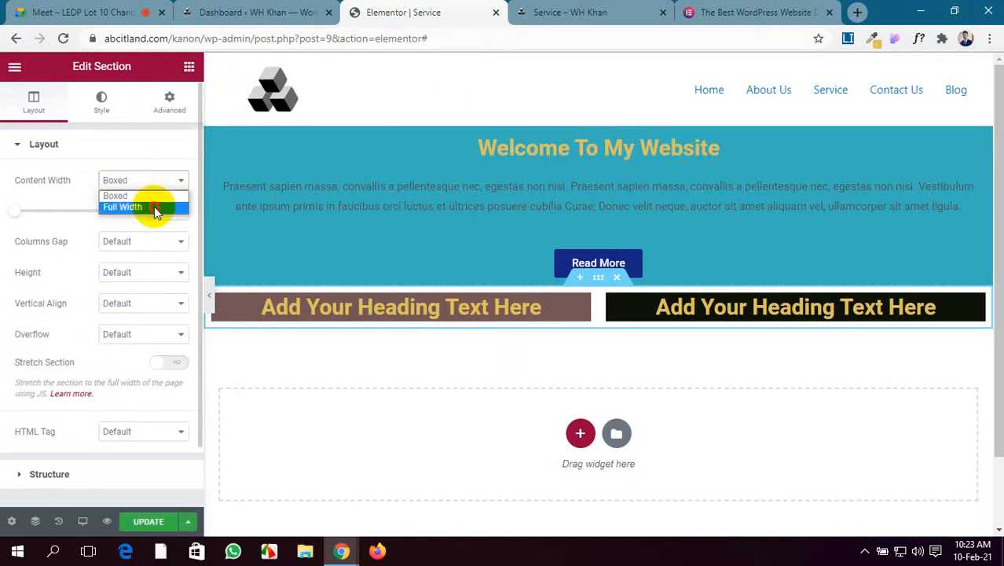
click(154, 205)
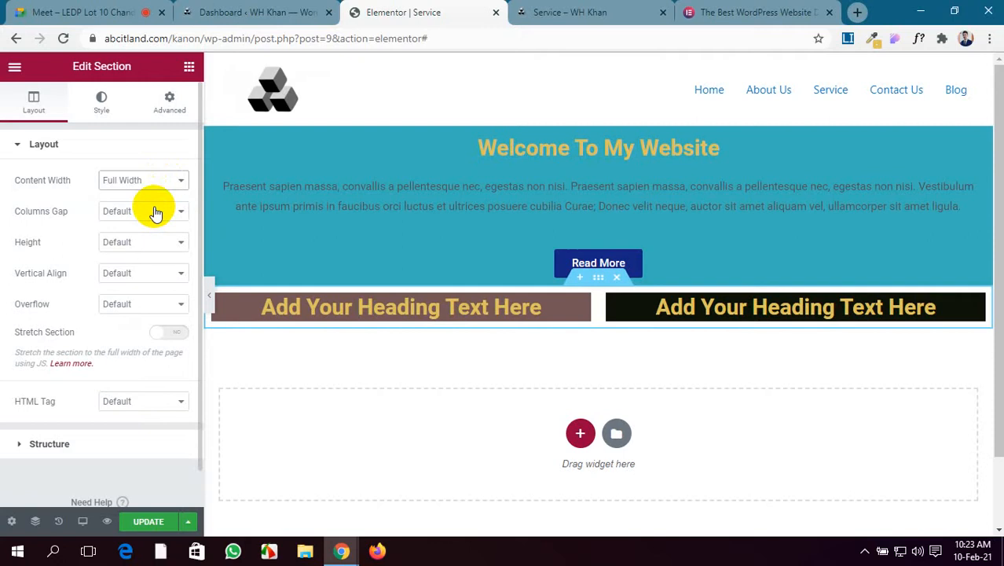
Try No Gap as the two-column section's columns gap and return it to Default.
click(155, 212)
click(145, 240)
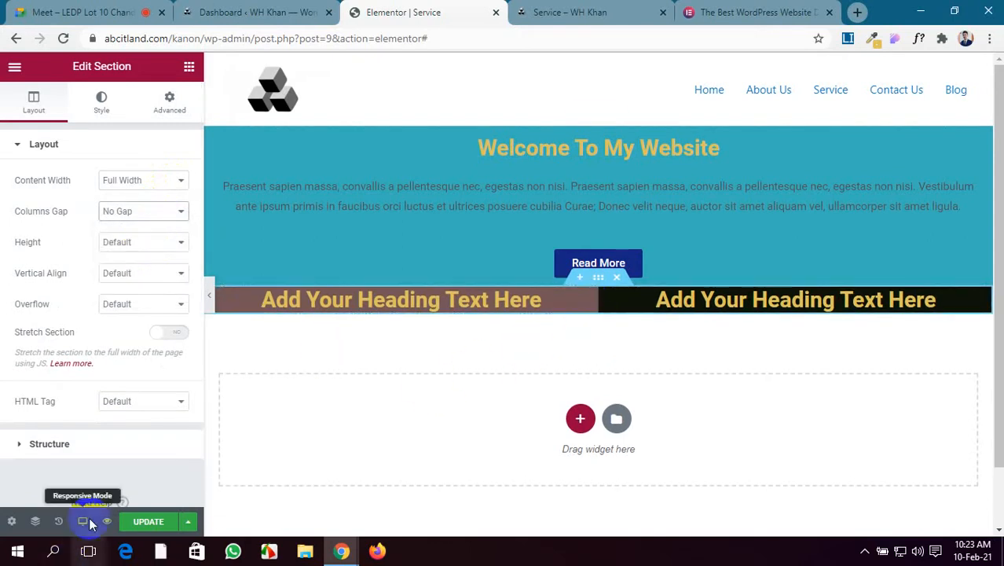
click(155, 213)
click(155, 227)
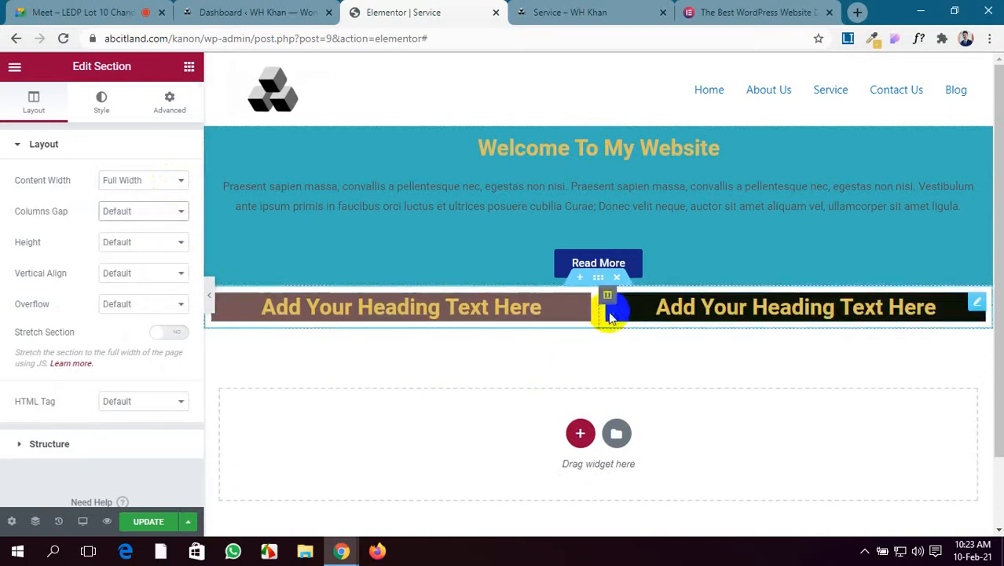
Set the two-column section's columns gap to No Gap and update the page, checking it in the preview.
click(151, 212)
click(155, 238)
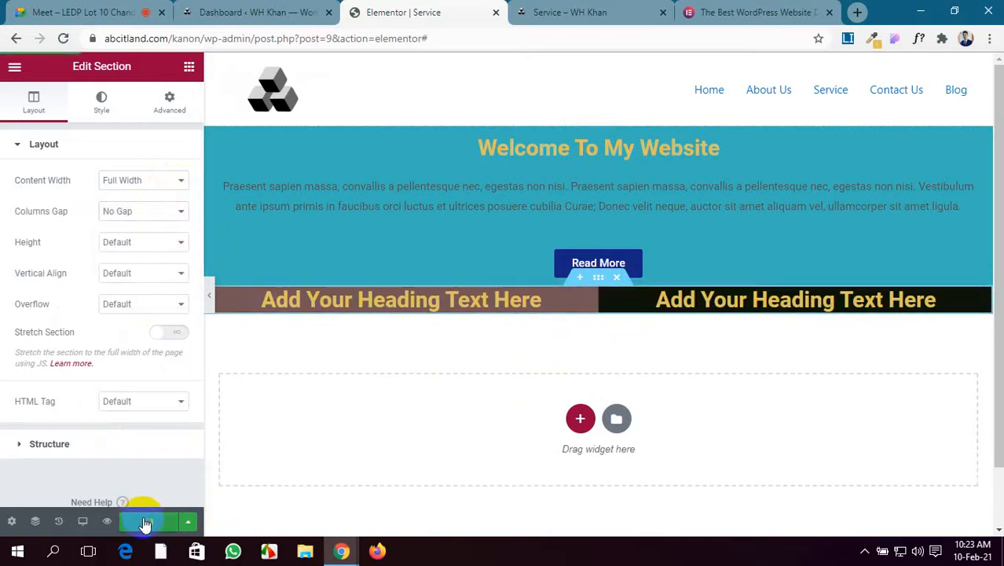
click(555, 10)
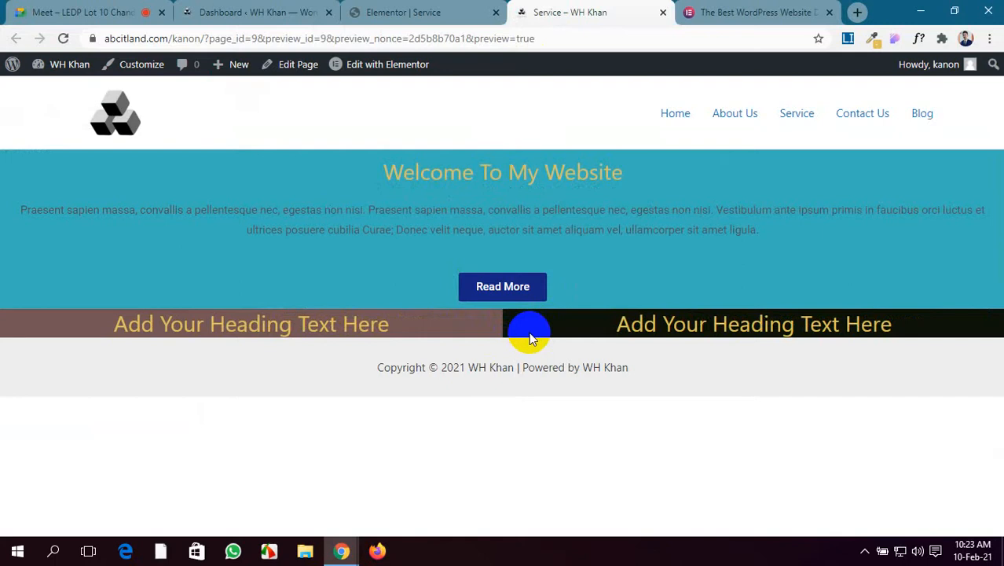
click(387, 12)
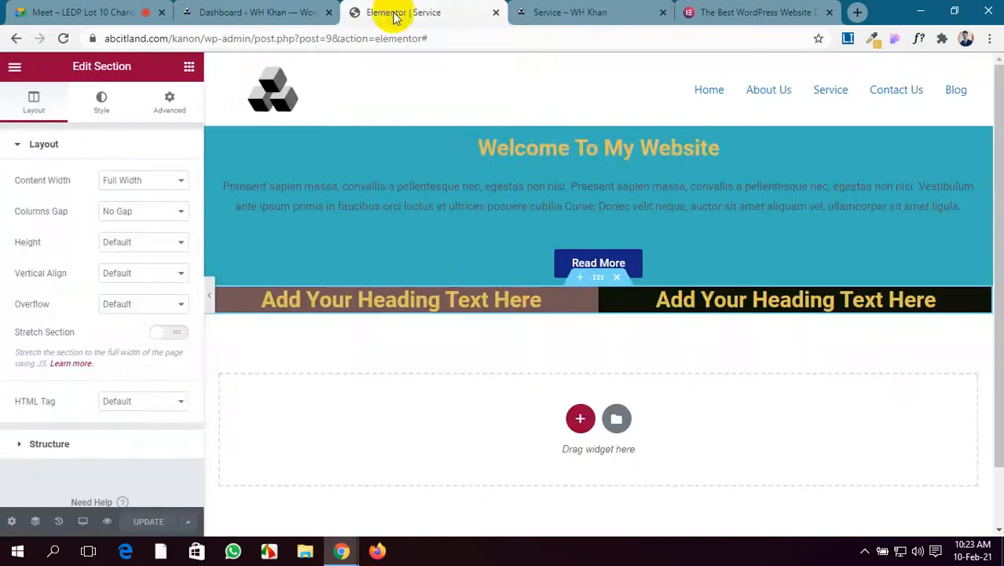
Set the two-column section's height to Fit To Screen and look over the section on the canvas.
click(161, 246)
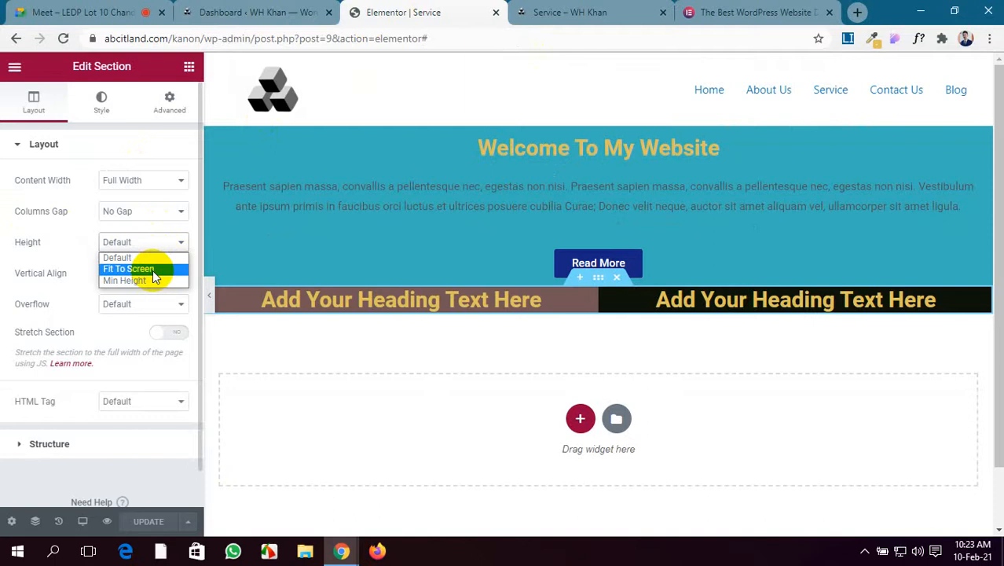
click(153, 270)
scroll(561, 326, down, 3)
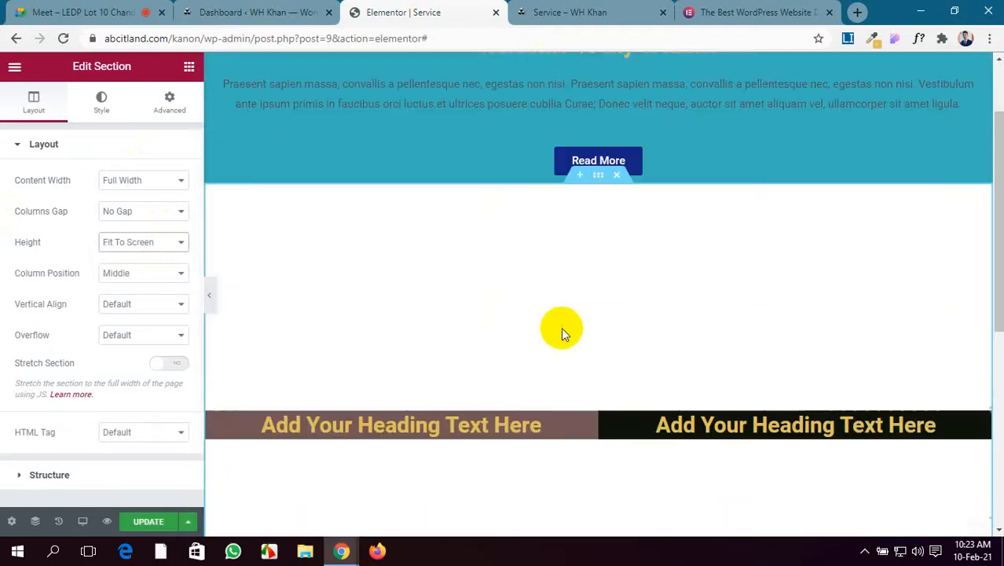
Update the page with the full-height two-column section and look over that section in the preview.
scroll(561, 333, up, 2)
scroll(561, 334, down, 4)
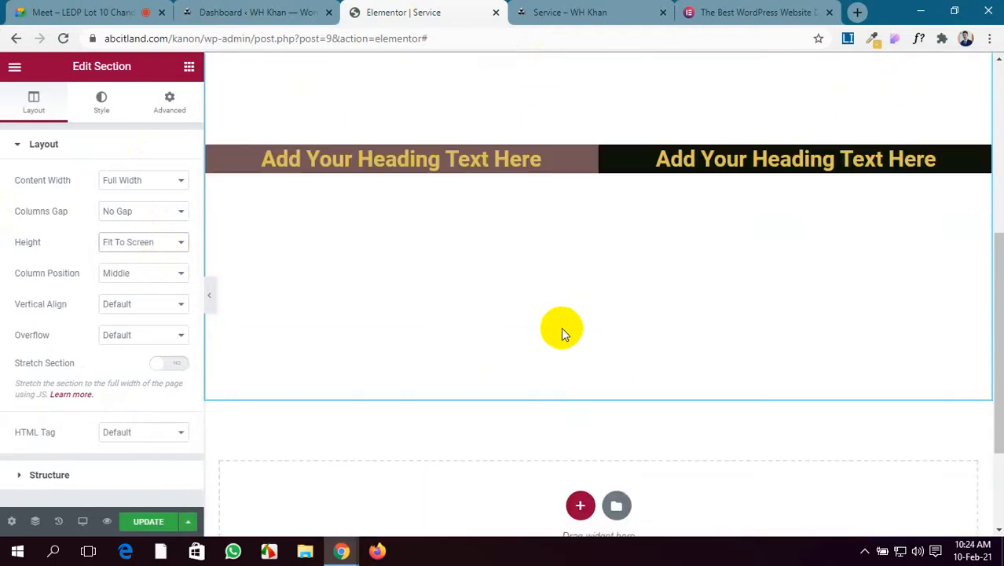
scroll(560, 333, up, 4)
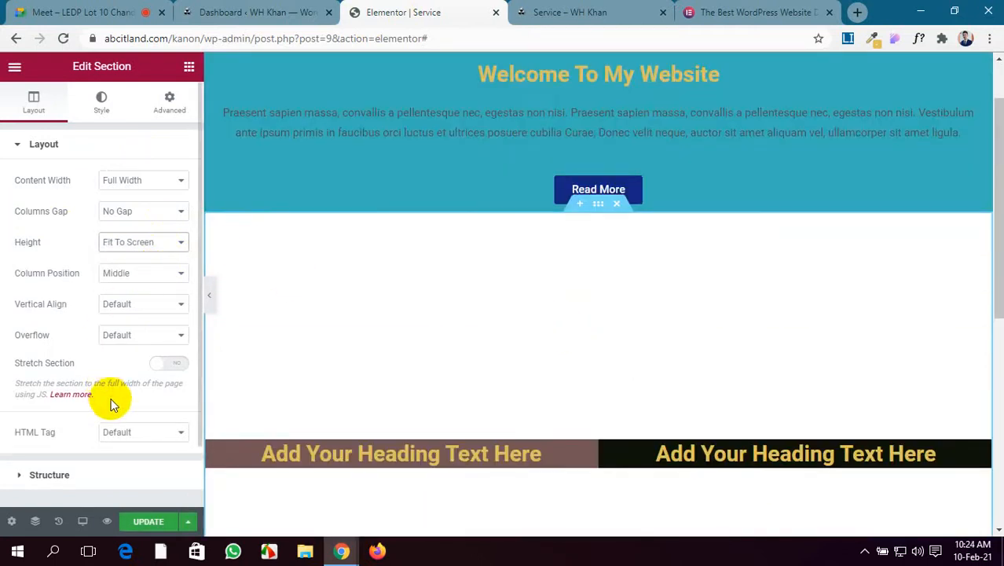
click(154, 521)
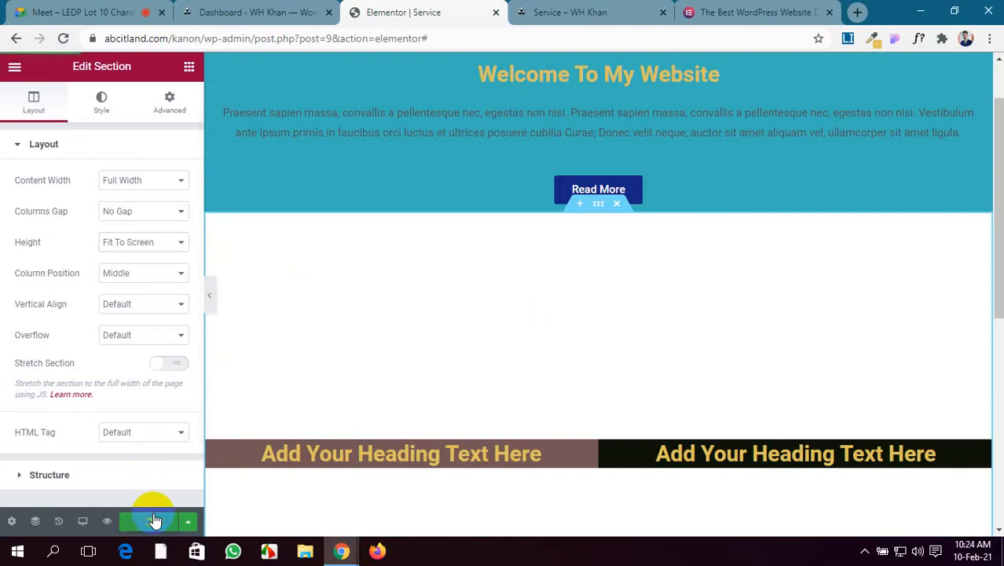
click(593, 9)
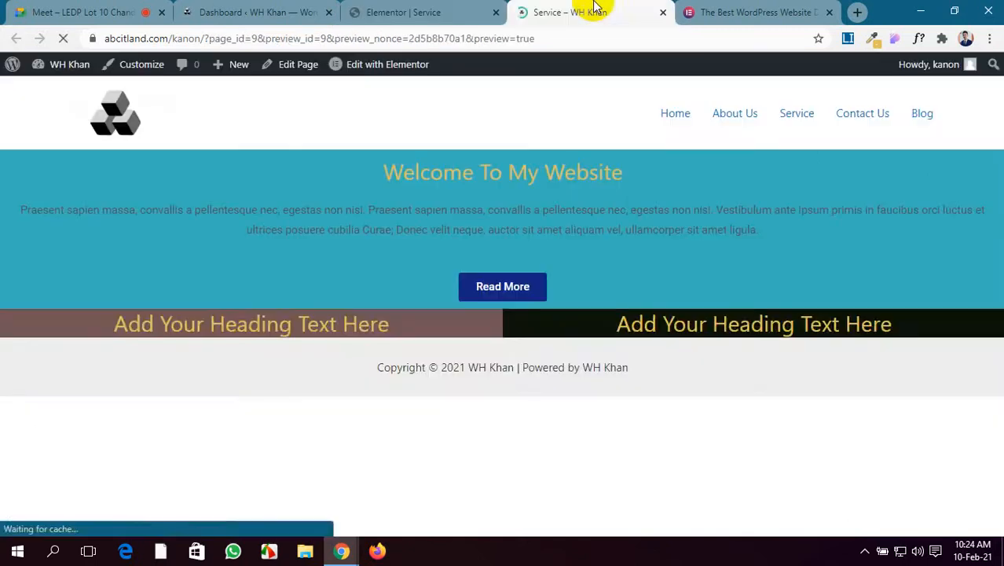
scroll(503, 289, down, 4)
scroll(503, 289, up, 4)
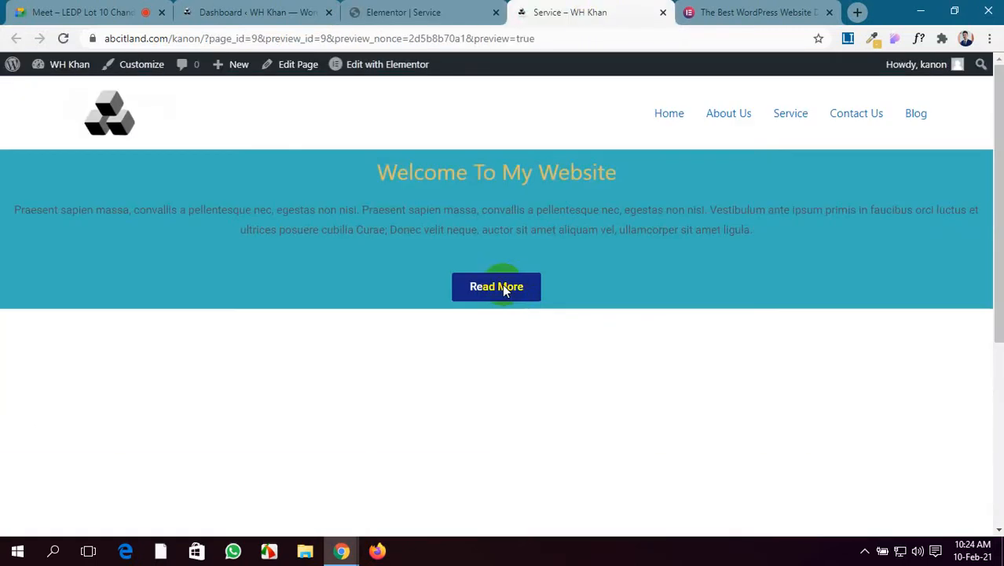
scroll(502, 287, down, 5)
scroll(502, 288, up, 5)
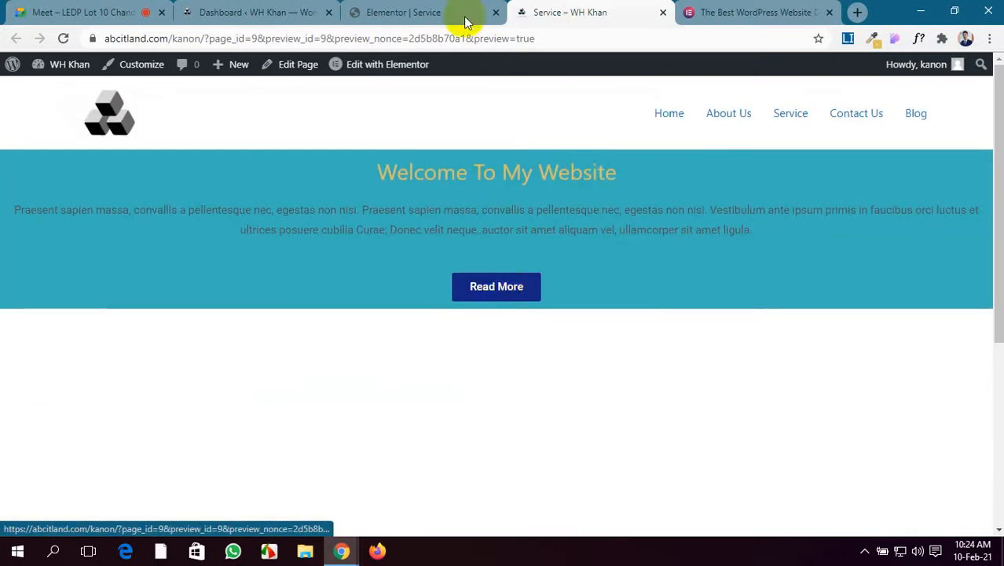
Return to the Elementor editor and set the two-column section's height to Default.
click(449, 13)
scroll(385, 173, up, 1)
scroll(435, 323, down, 3)
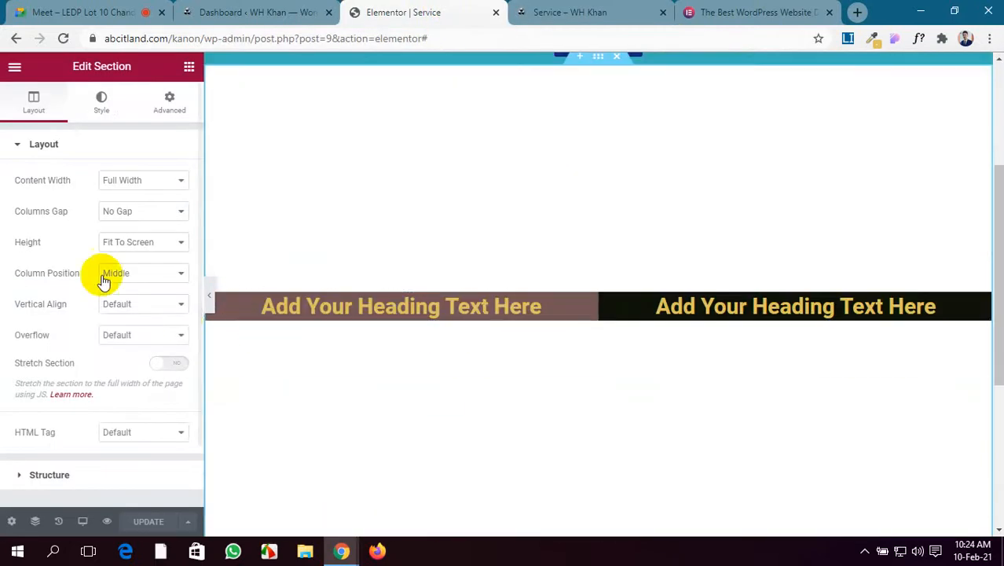
click(138, 242)
click(126, 258)
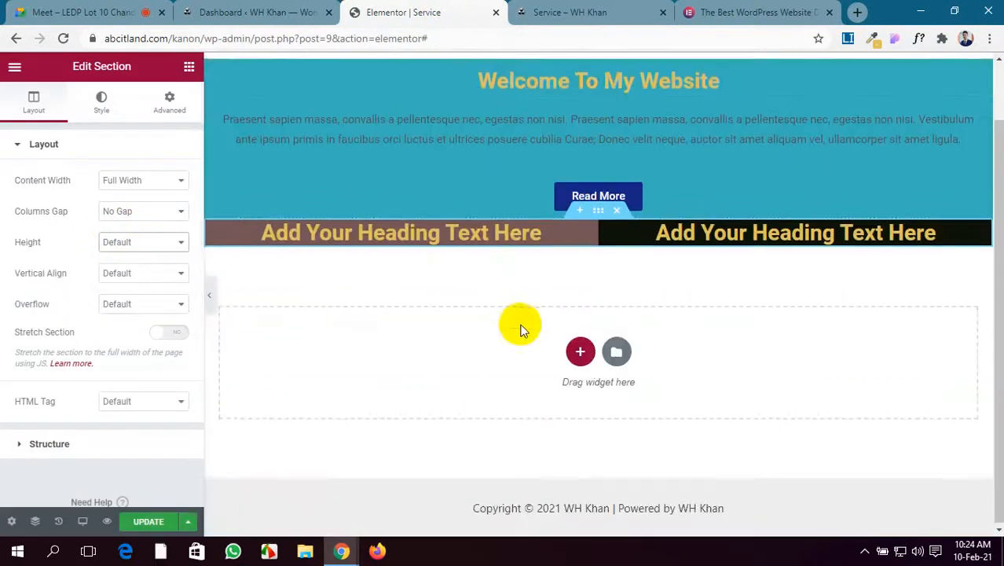
Set the teal welcome section's columns gap to No Gap and its height to Fit To Screen.
scroll(520, 328, up, 1)
click(595, 123)
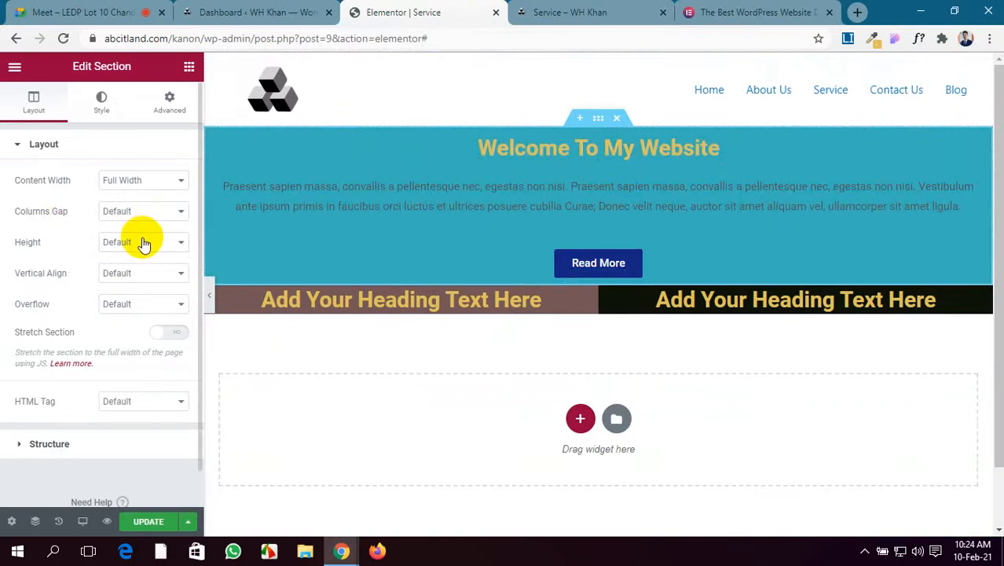
click(162, 205)
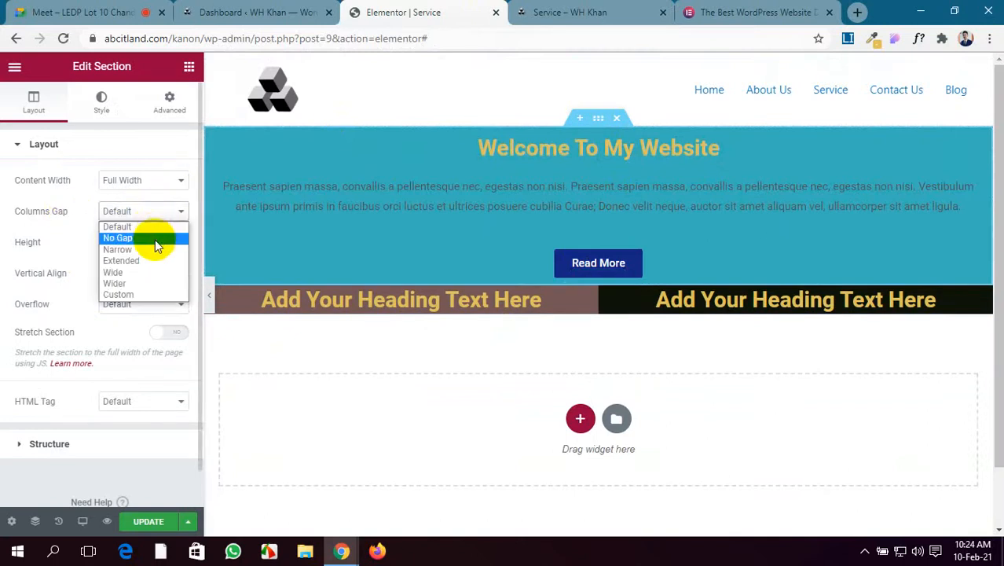
click(150, 236)
click(153, 244)
click(142, 269)
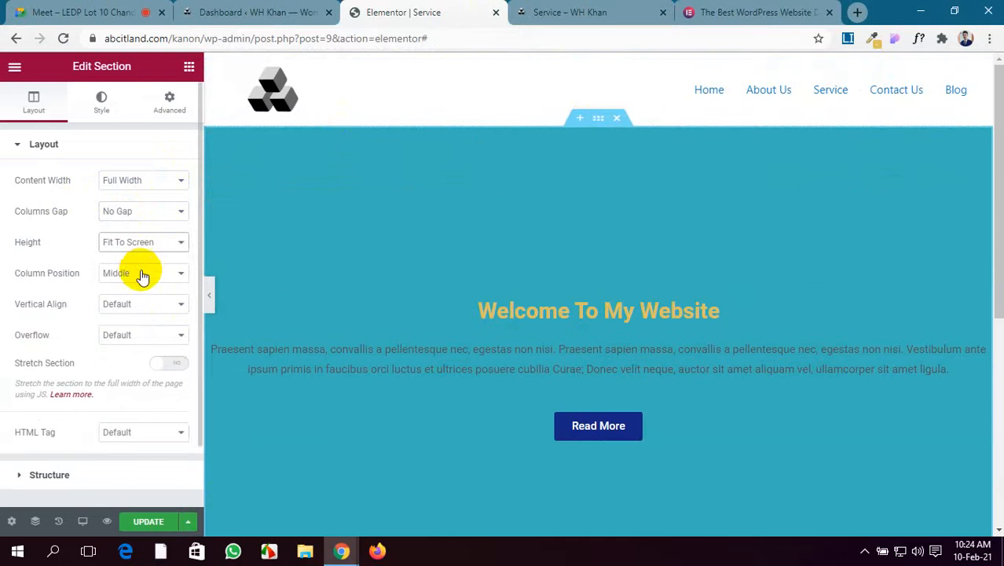
Update the page and look over the full-height welcome section in the Service page preview.
click(151, 522)
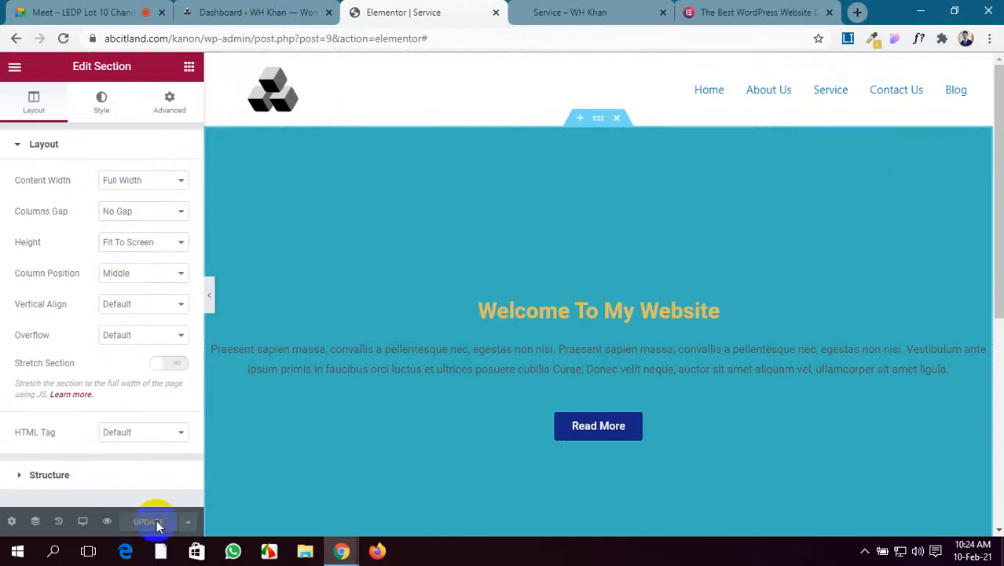
click(578, 11)
scroll(450, 323, down, 2)
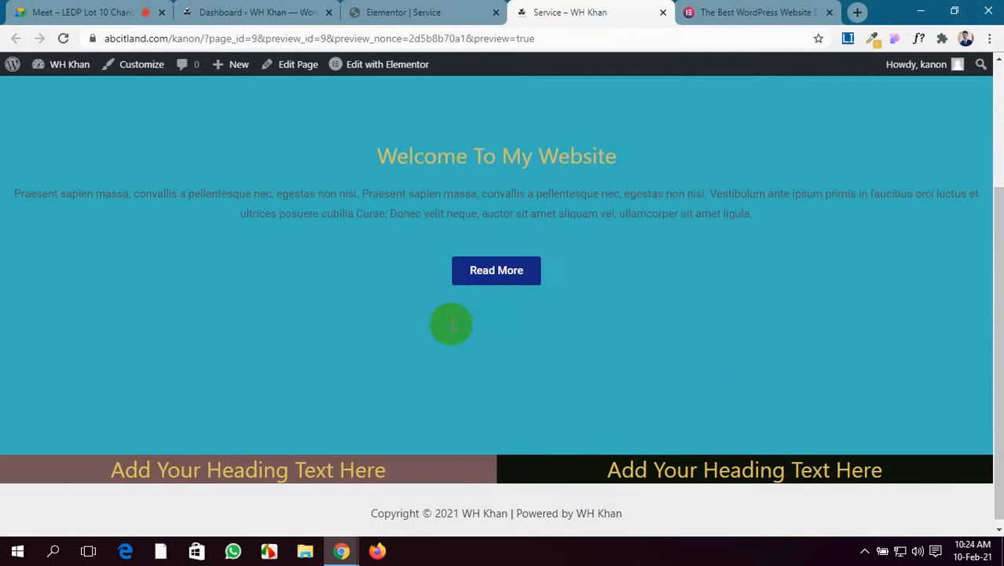
scroll(450, 323, up, 2)
scroll(450, 323, down, 2)
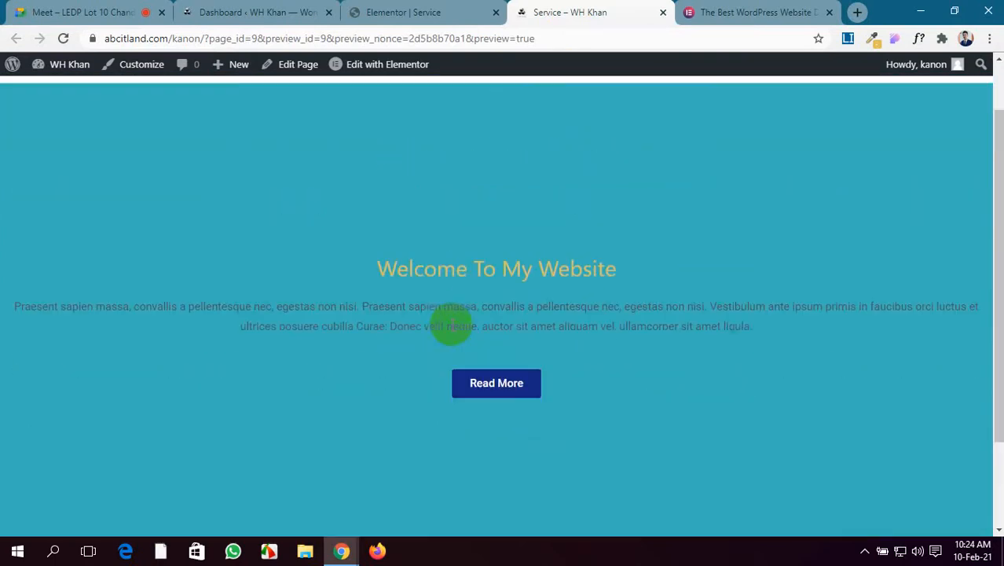
scroll(450, 323, up, 2)
scroll(450, 323, down, 2)
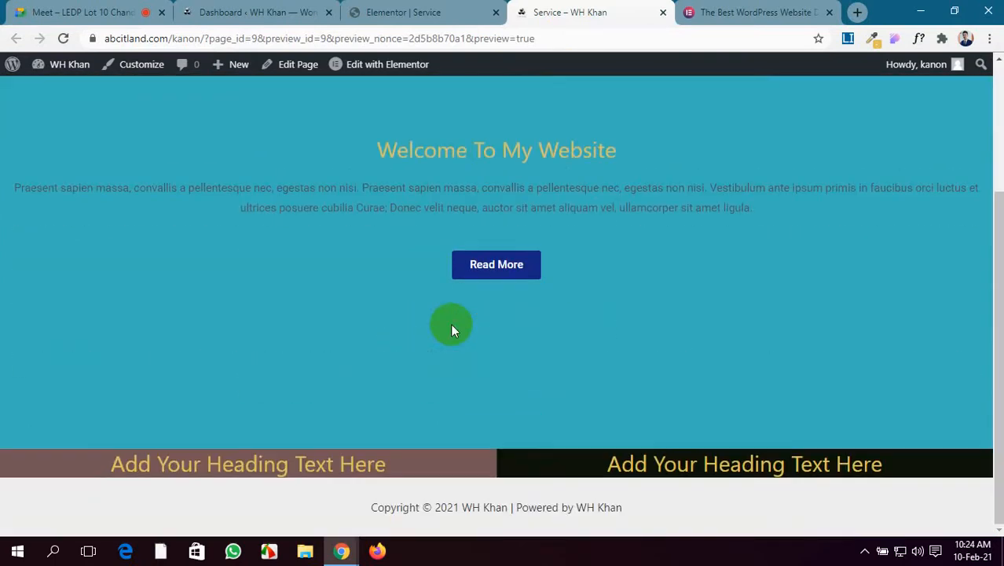
scroll(450, 322, up, 2)
scroll(460, 330, down, 2)
scroll(636, 253, up, 2)
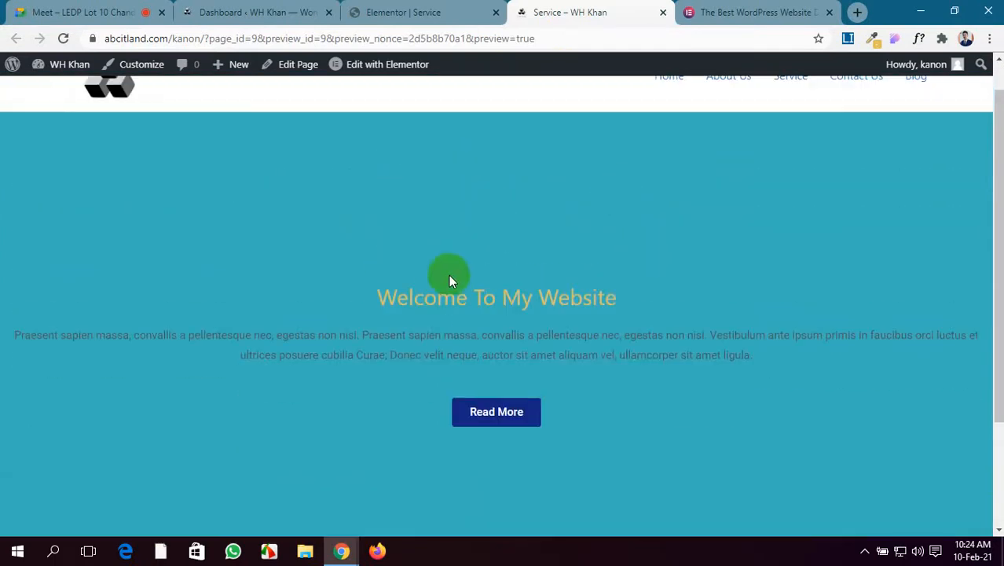
Compare the layout settings of the welcome section and the two-column section in the Elementor editor, including the column position options.
click(409, 11)
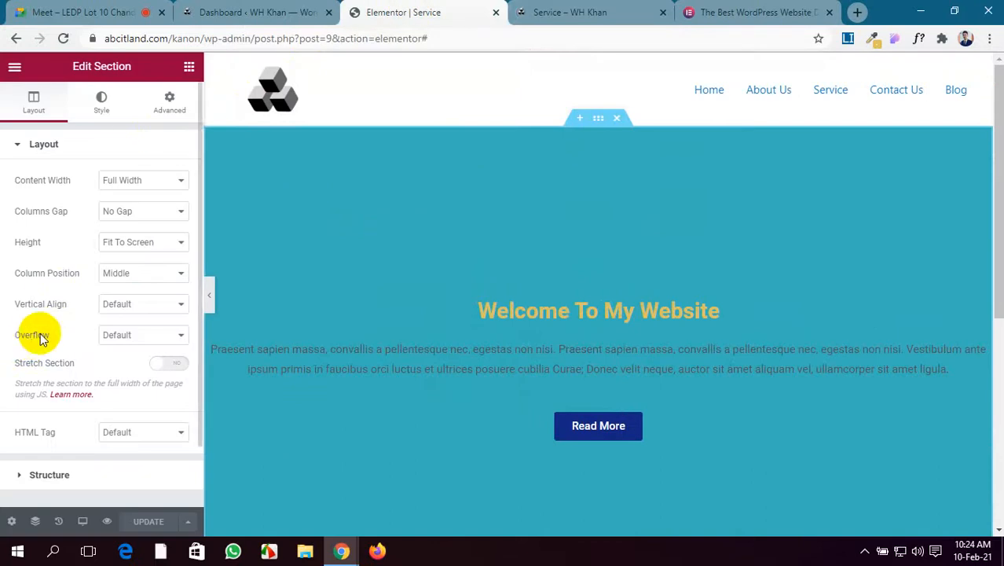
click(172, 274)
click(172, 274)
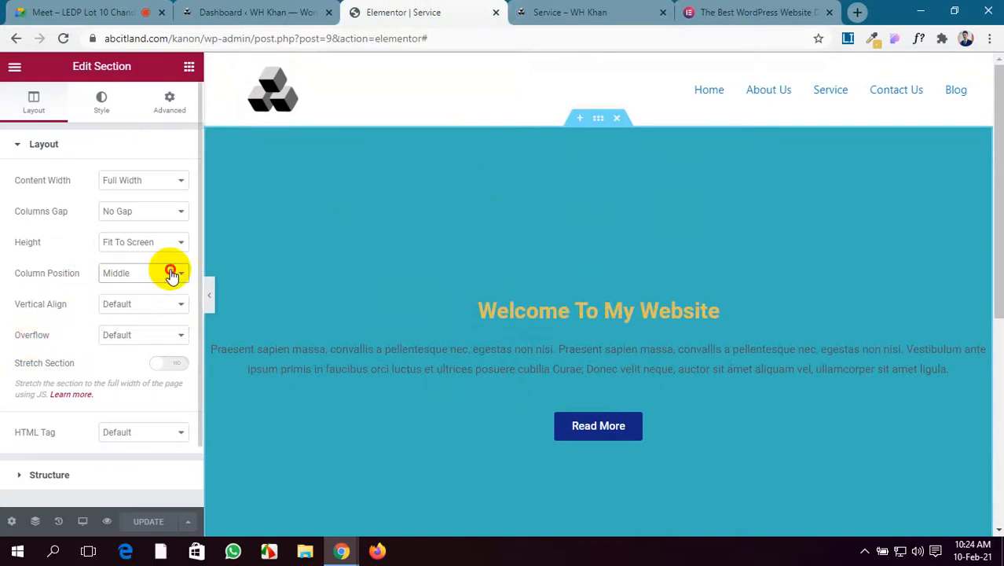
scroll(640, 220, down, 5)
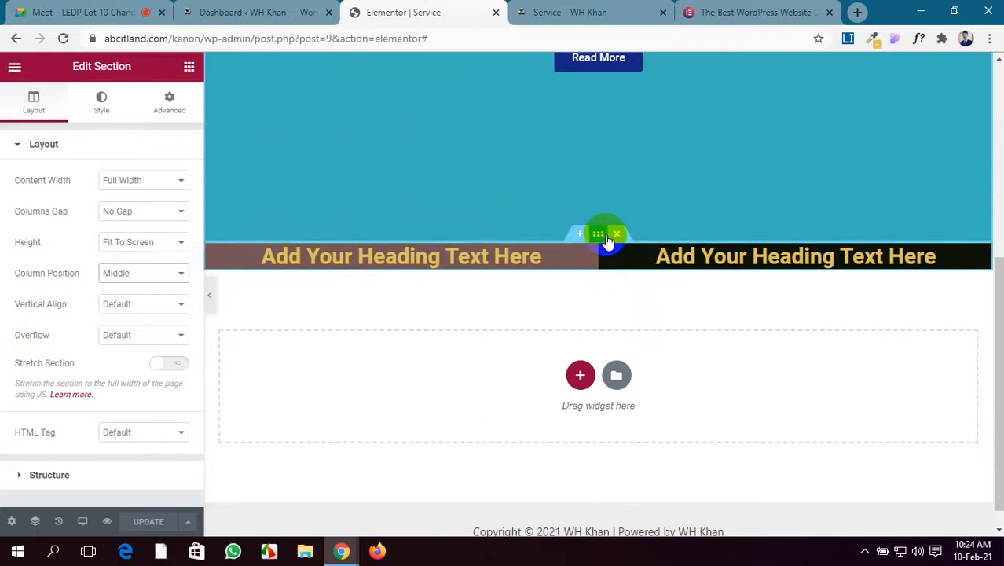
click(602, 234)
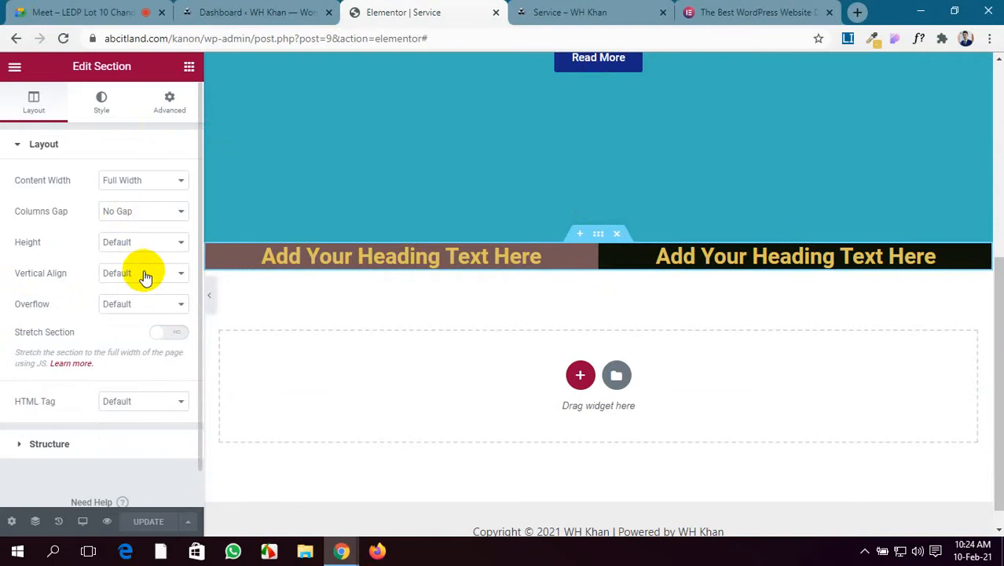
scroll(415, 214, up, 5)
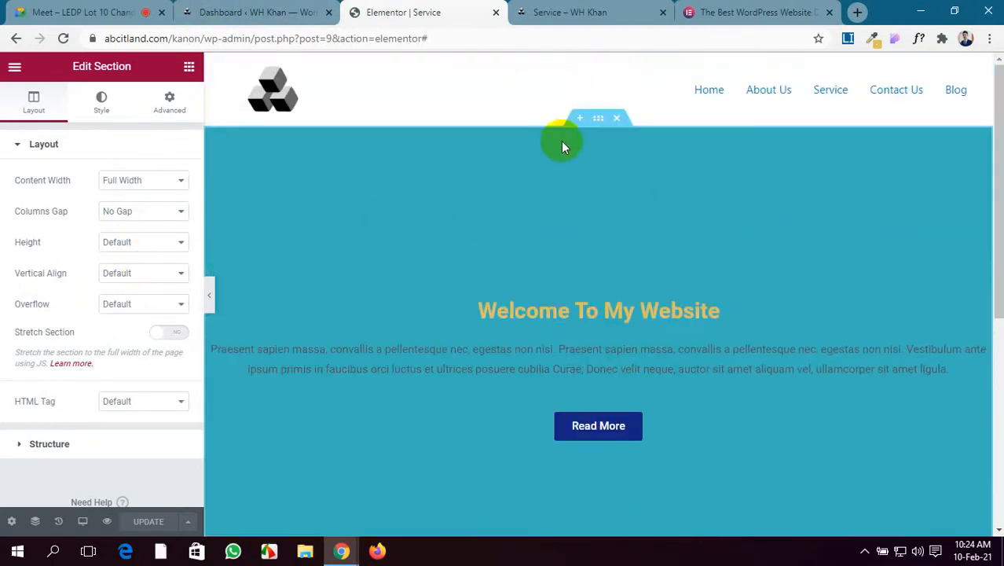
click(599, 119)
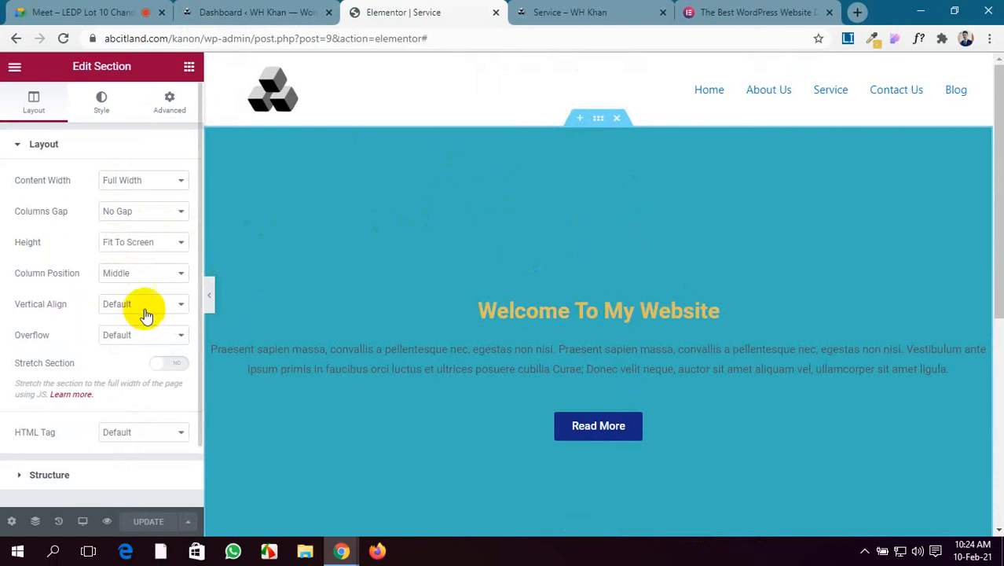
Try Stretch, Top, Middle and Bottom as the welcome section's column position, checking the content's placement on the canvas.
click(149, 278)
click(145, 287)
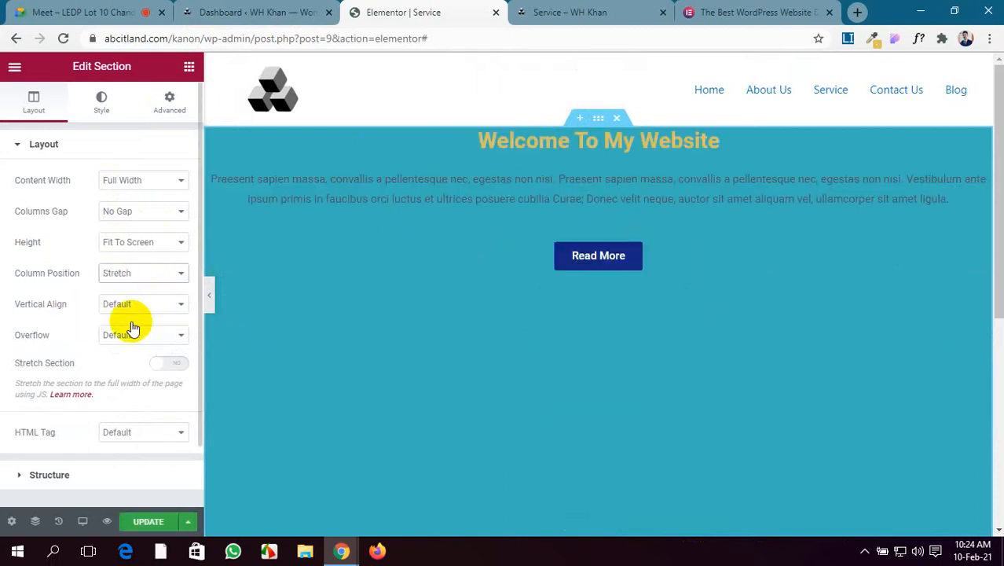
click(135, 275)
click(124, 288)
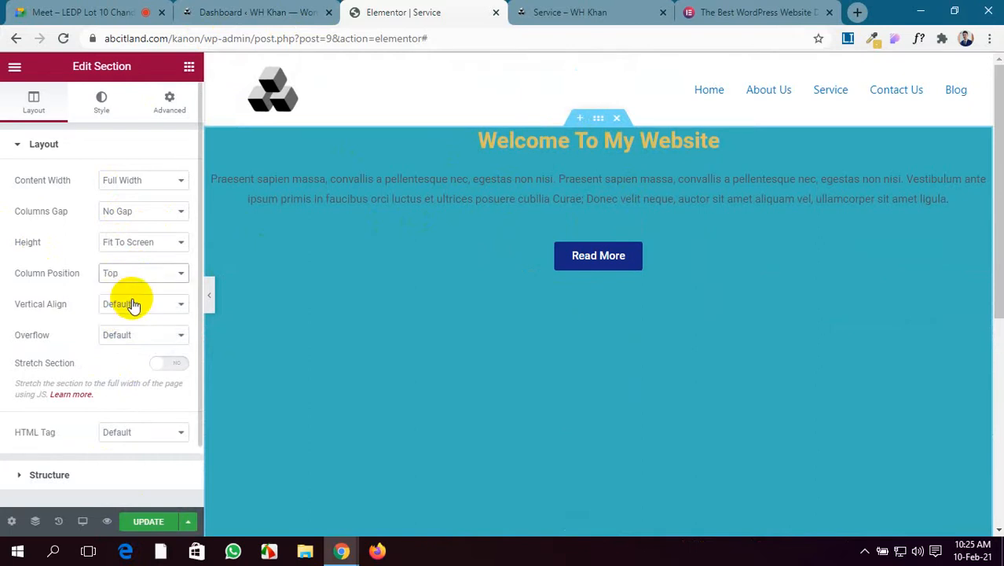
click(137, 279)
click(132, 307)
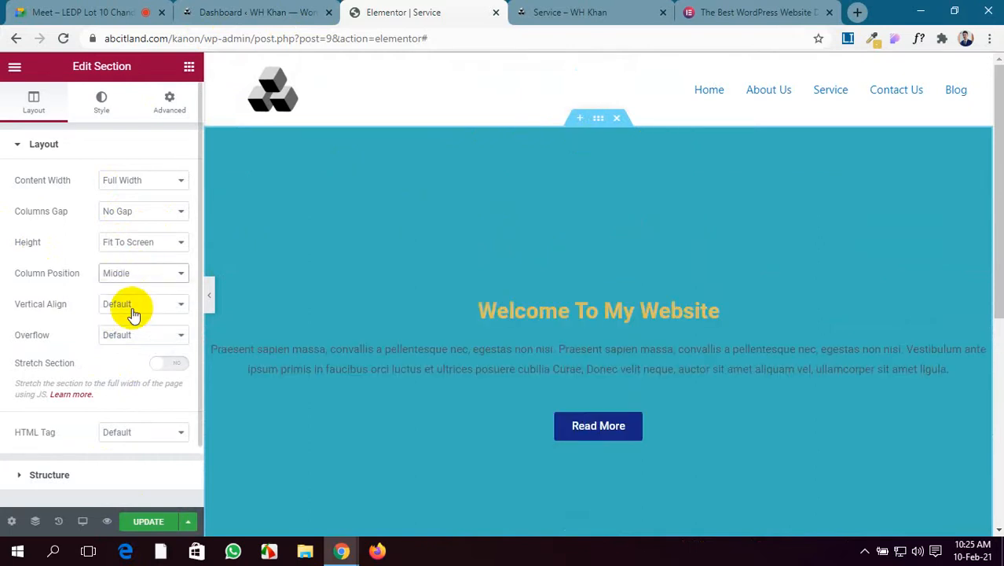
click(152, 277)
click(145, 320)
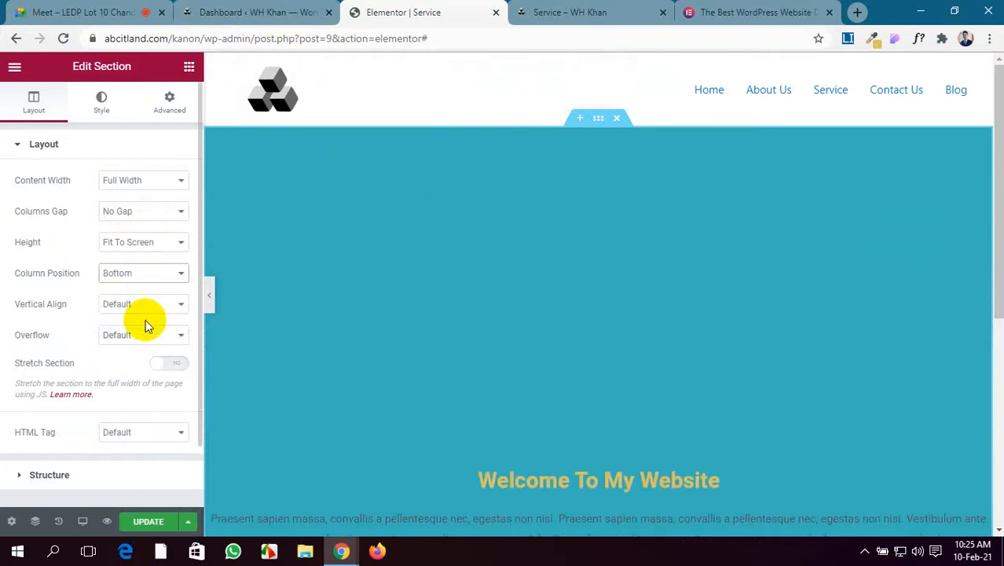
scroll(620, 390, down, 4)
scroll(620, 389, up, 4)
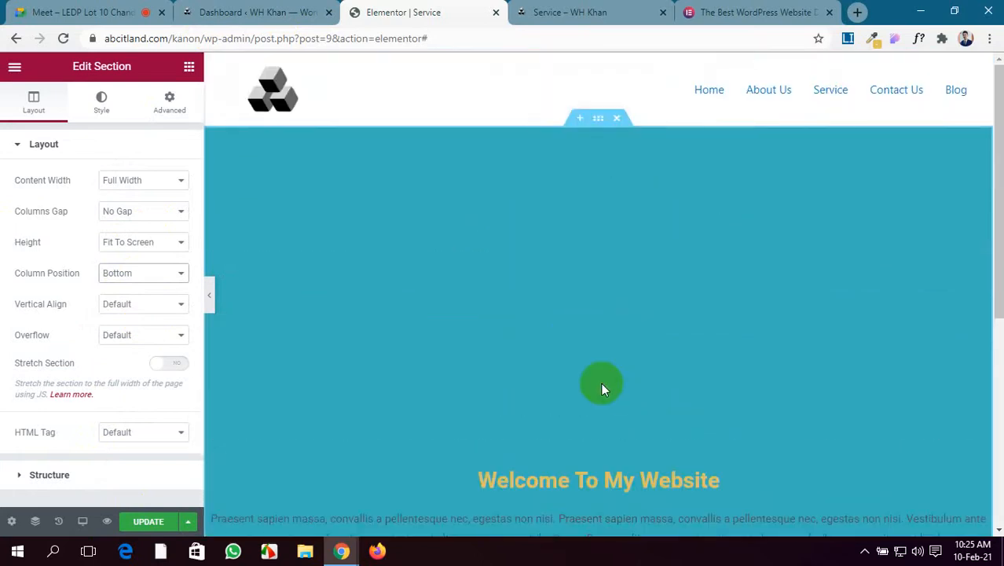
Set the welcome section's column position to Middle and update the page.
click(152, 273)
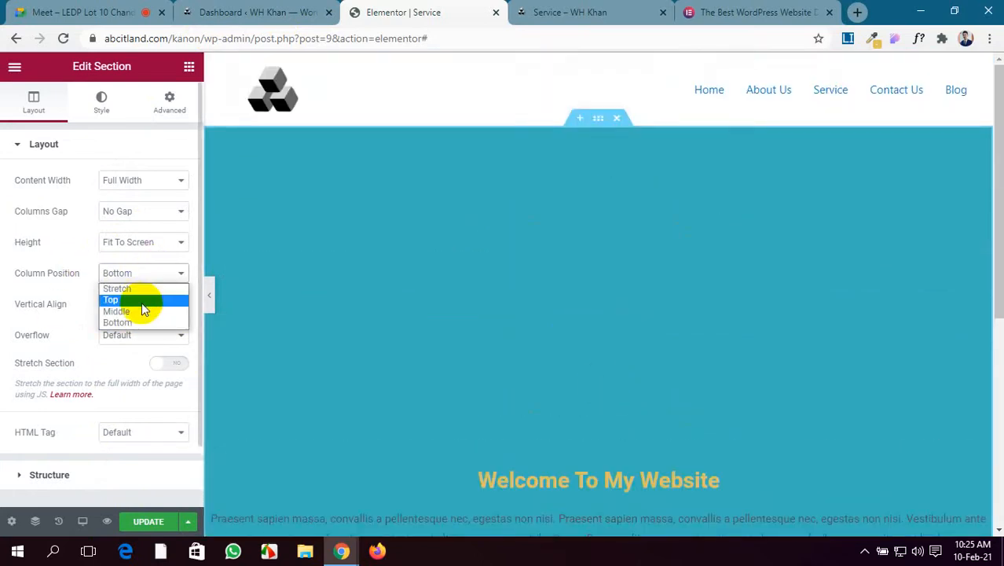
click(139, 308)
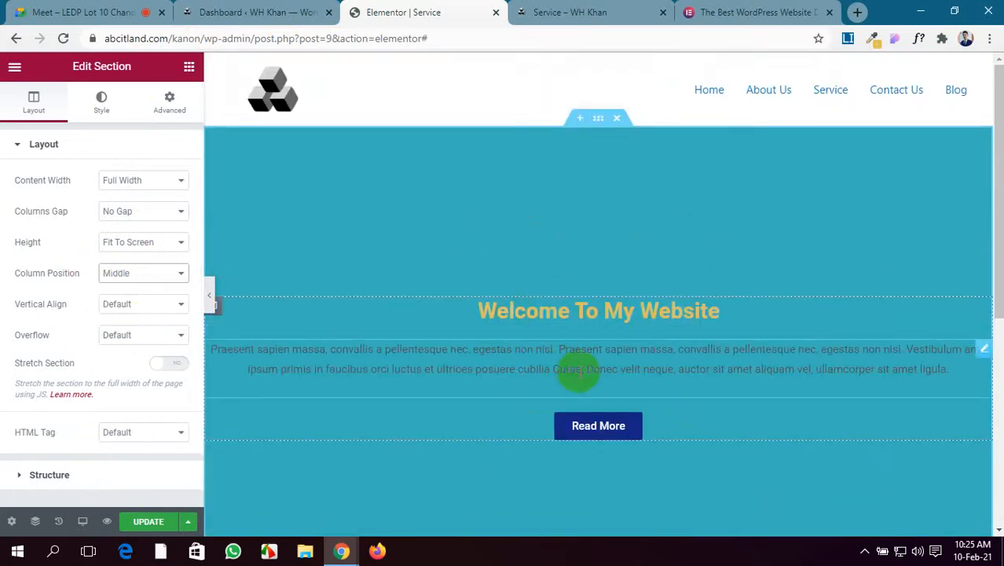
click(143, 509)
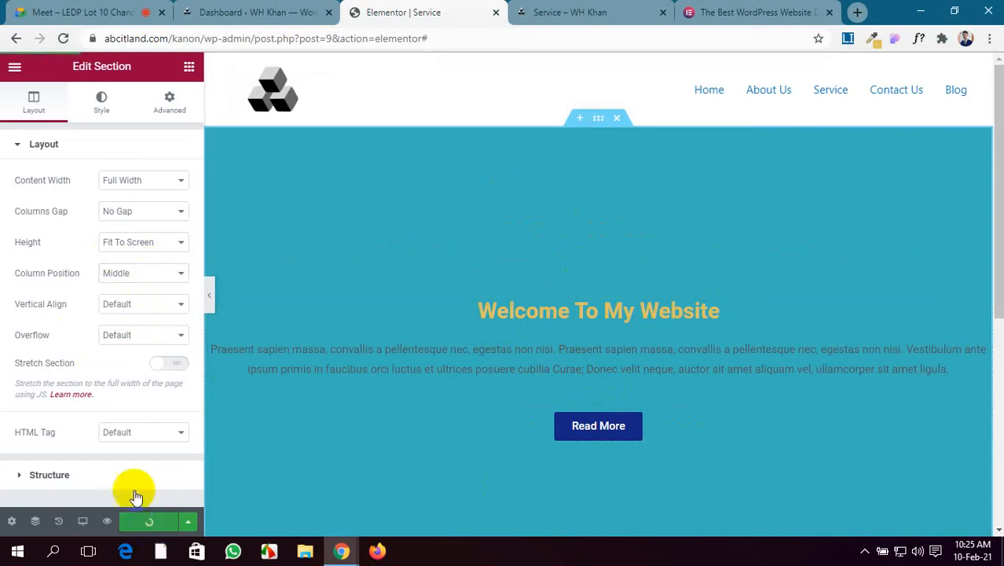
Try Top, Middle, Bottom and Space Between as the welcome section's vertical alignment, and set it back to Default.
click(158, 303)
click(158, 331)
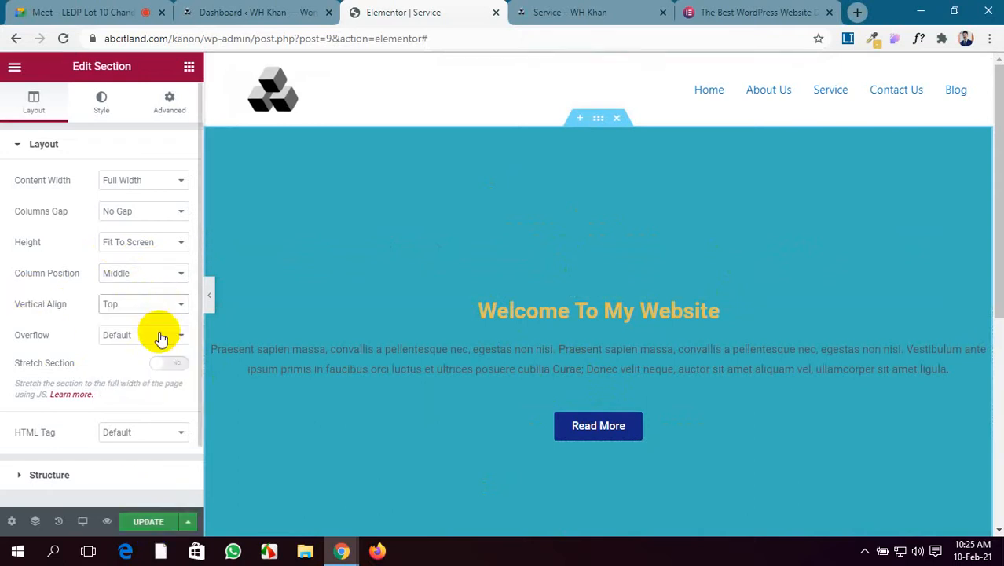
click(161, 305)
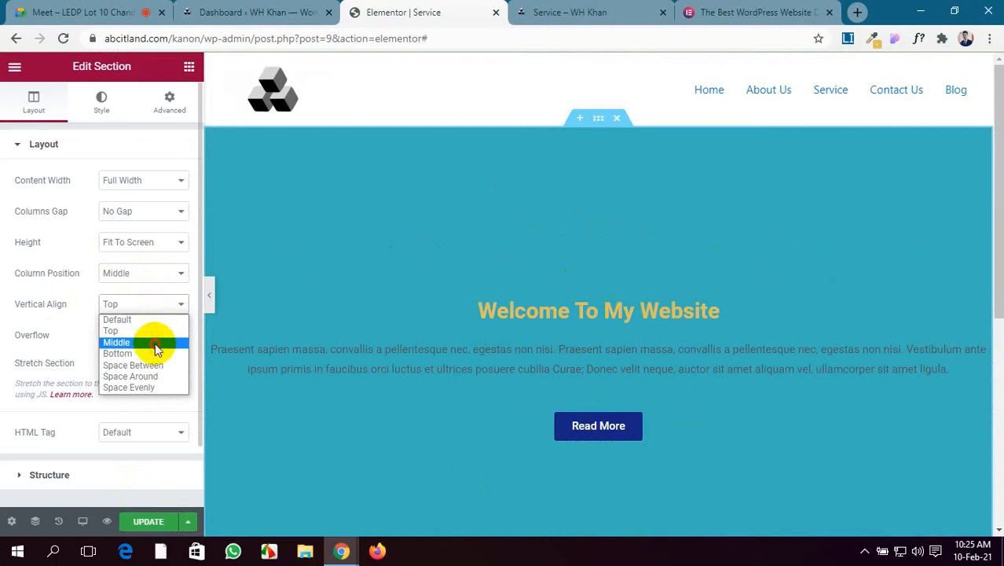
click(155, 344)
click(163, 304)
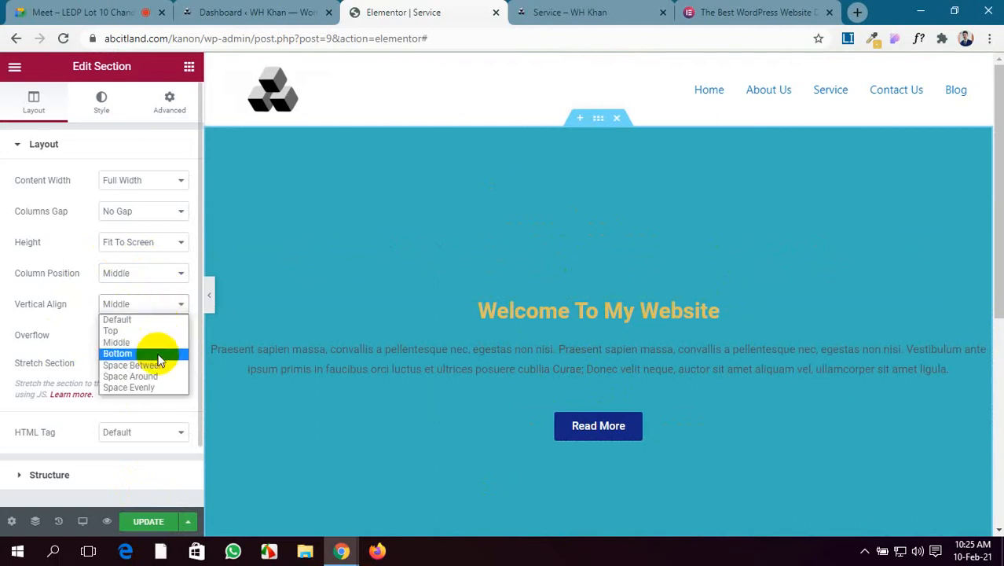
click(158, 354)
click(173, 306)
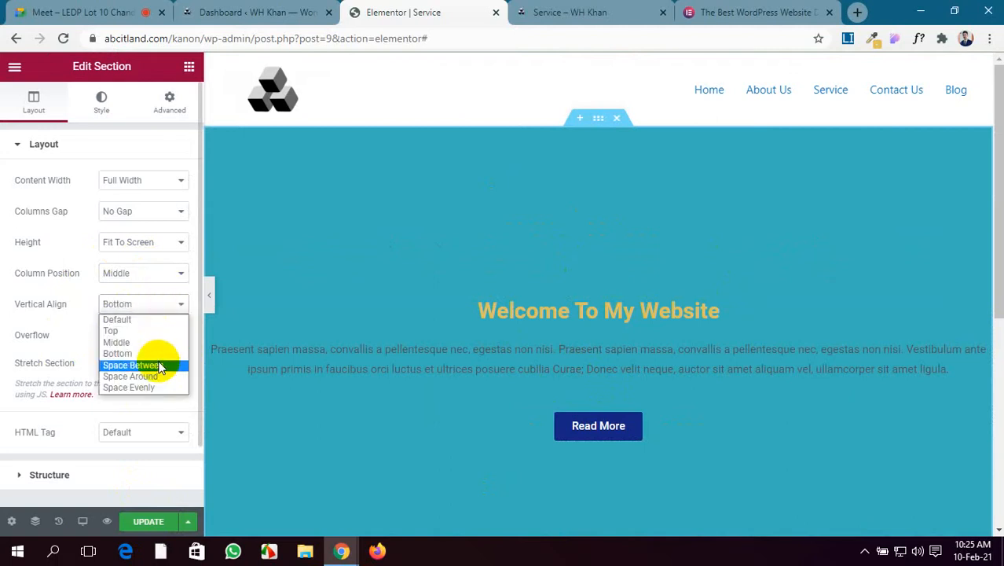
click(160, 365)
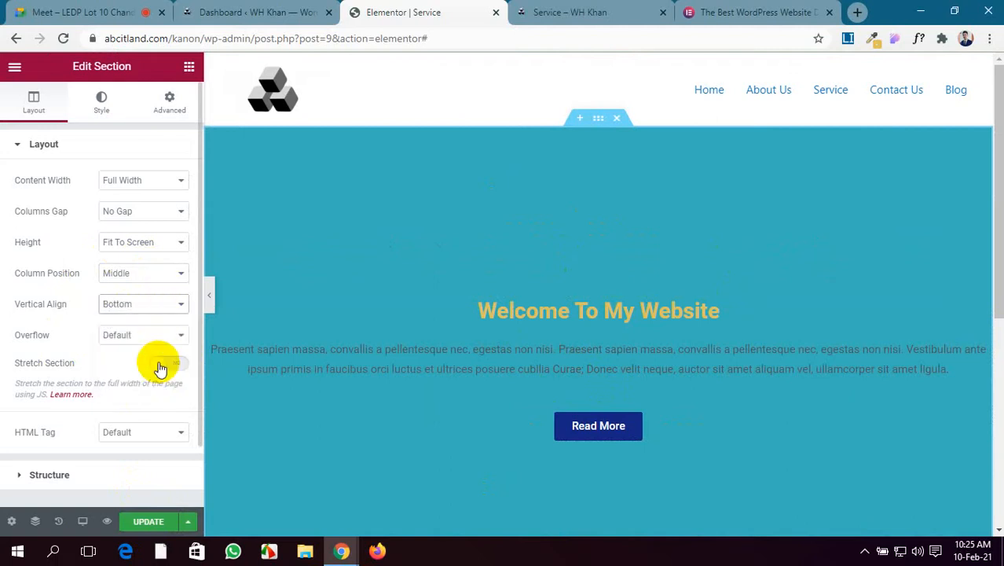
click(171, 303)
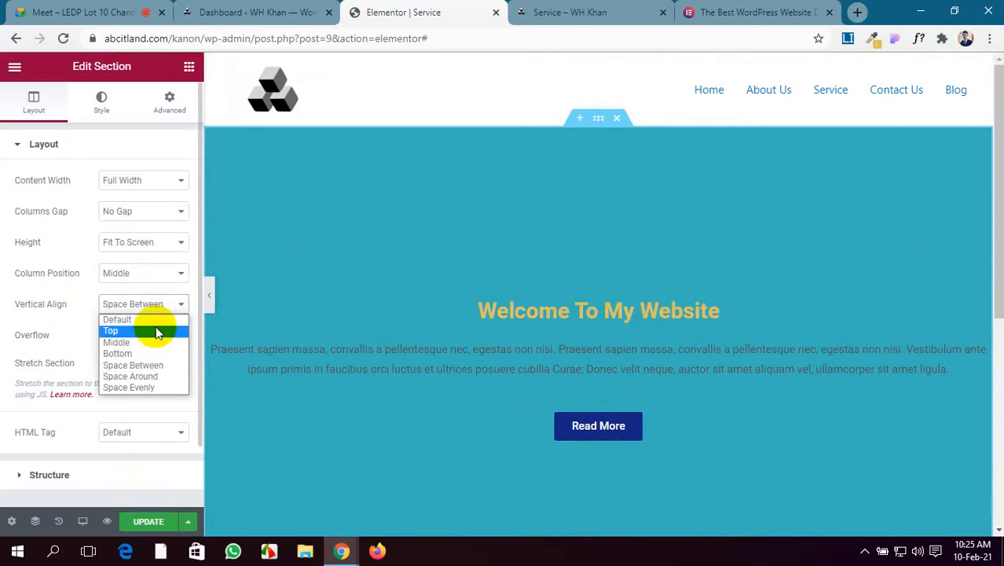
click(161, 319)
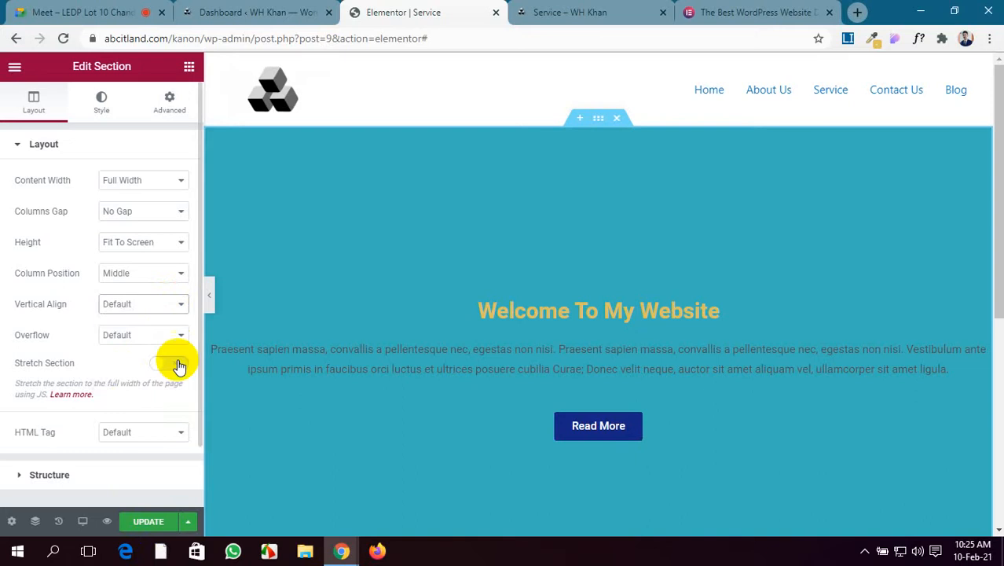
Try Hidden as the welcome section's overflow, check the canvas, and set it back to Default.
scroll(168, 345, down, 1)
click(162, 265)
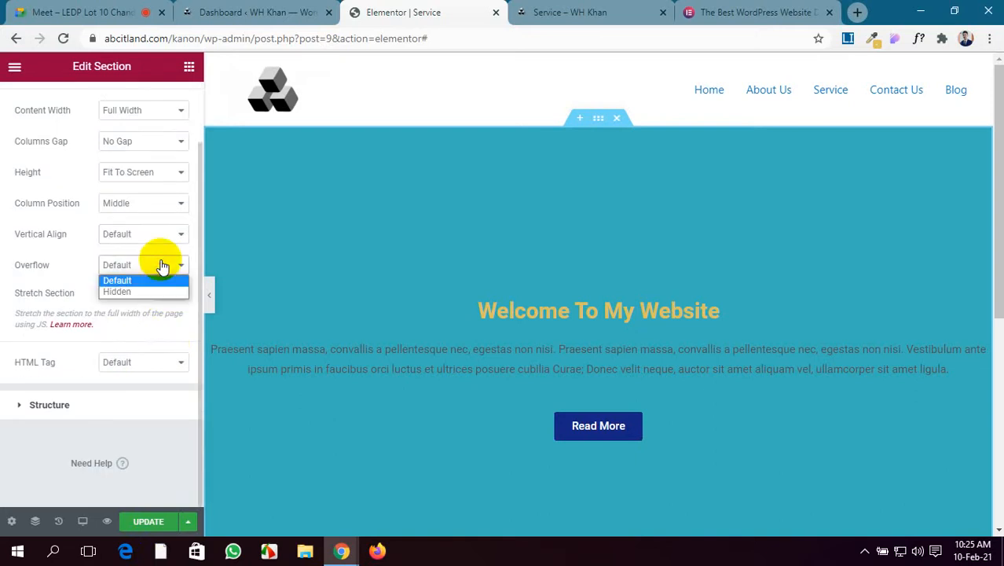
click(157, 292)
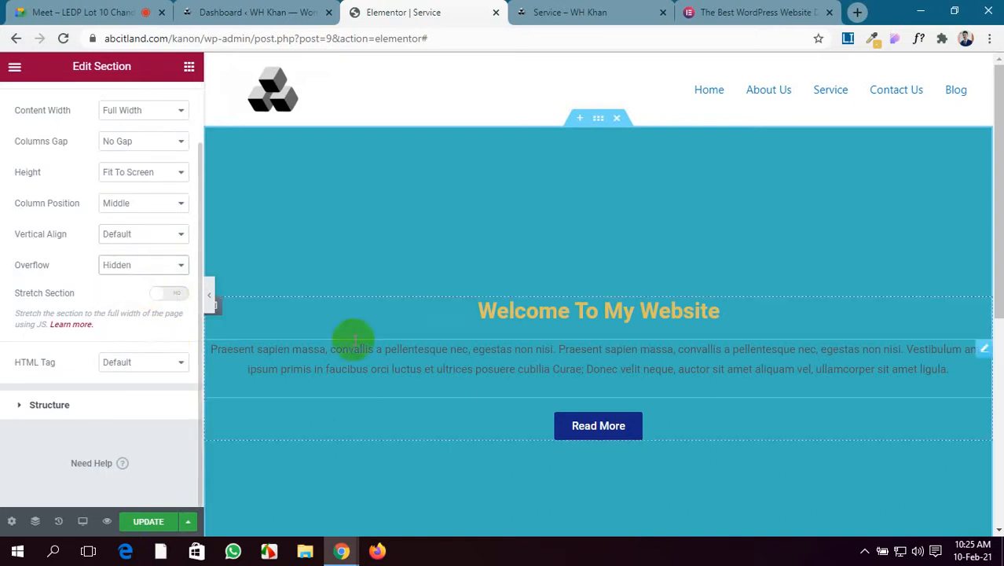
scroll(515, 373, down, 5)
scroll(515, 373, up, 5)
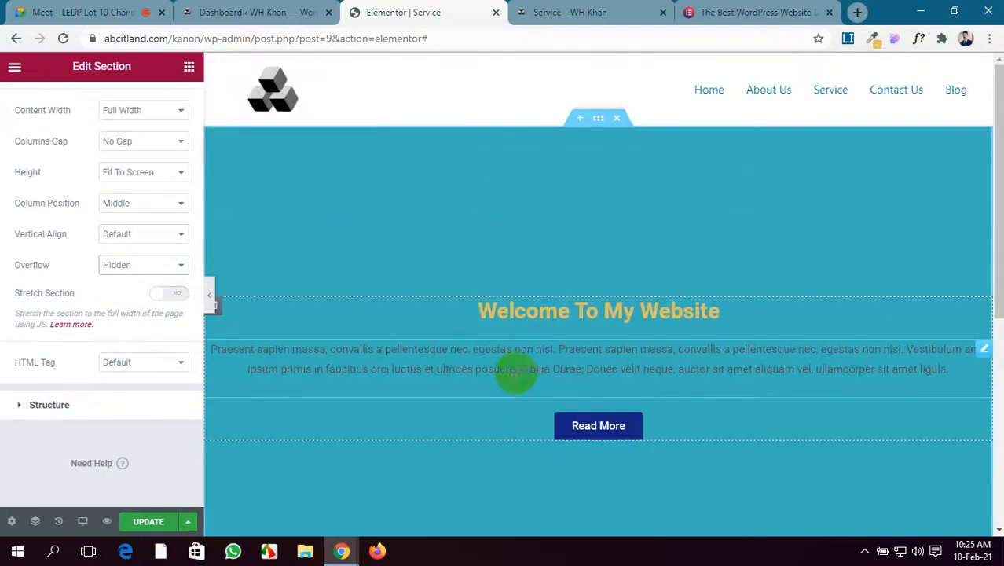
click(152, 266)
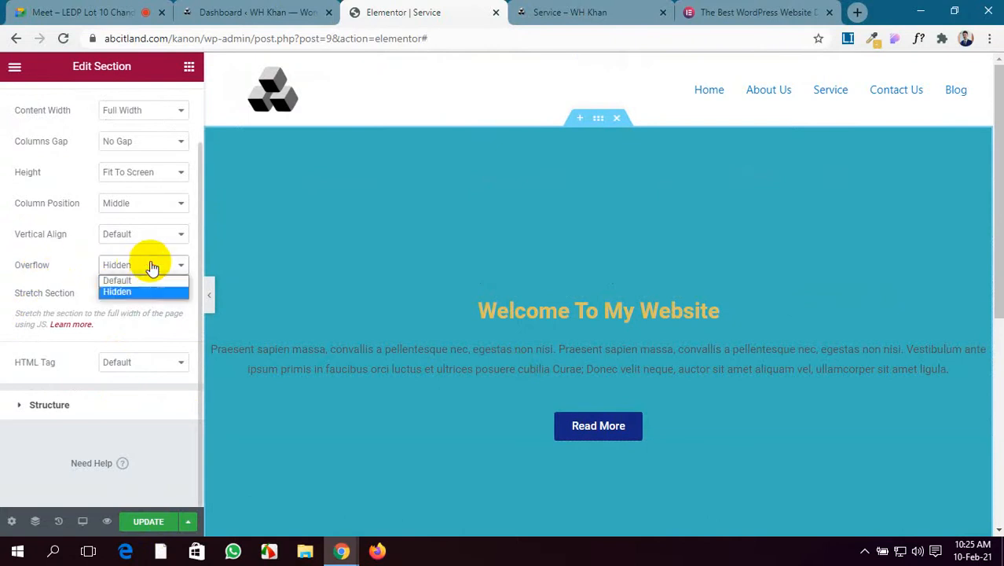
click(151, 278)
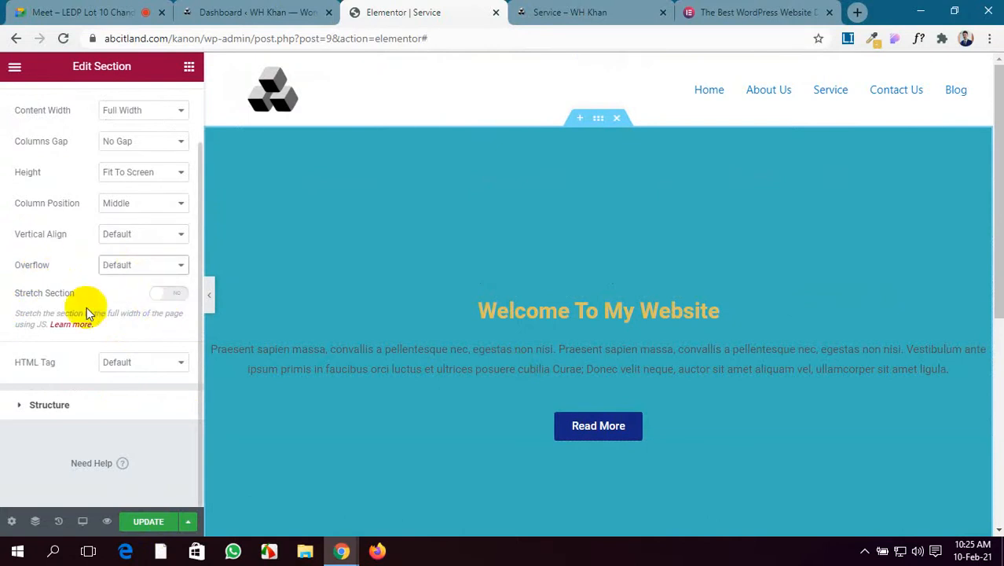
Turn on the Stretch Section option for the welcome section.
click(160, 295)
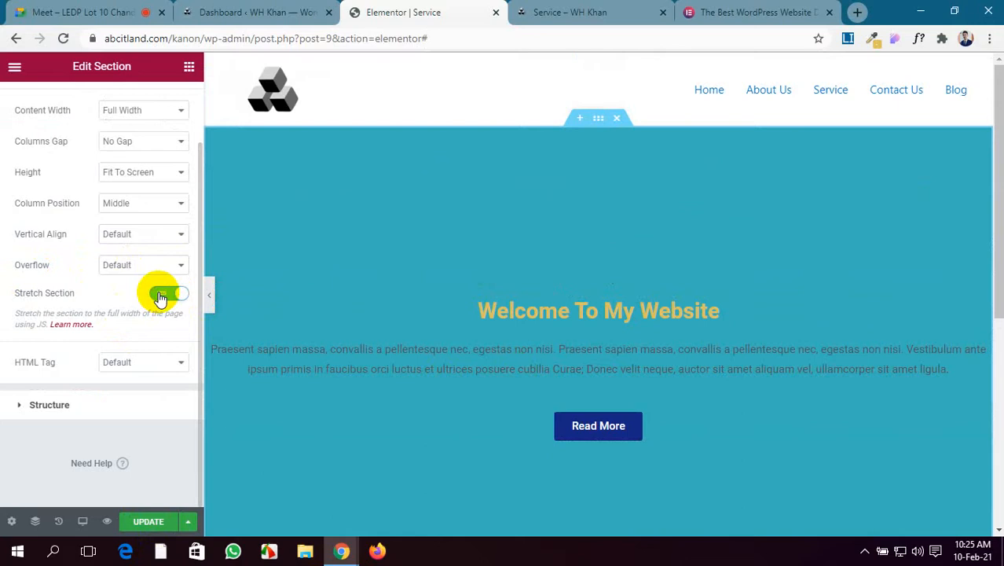
Turn off Stretch Section for the "Welcome To My Website" section and set its HTML tag to header.
click(160, 295)
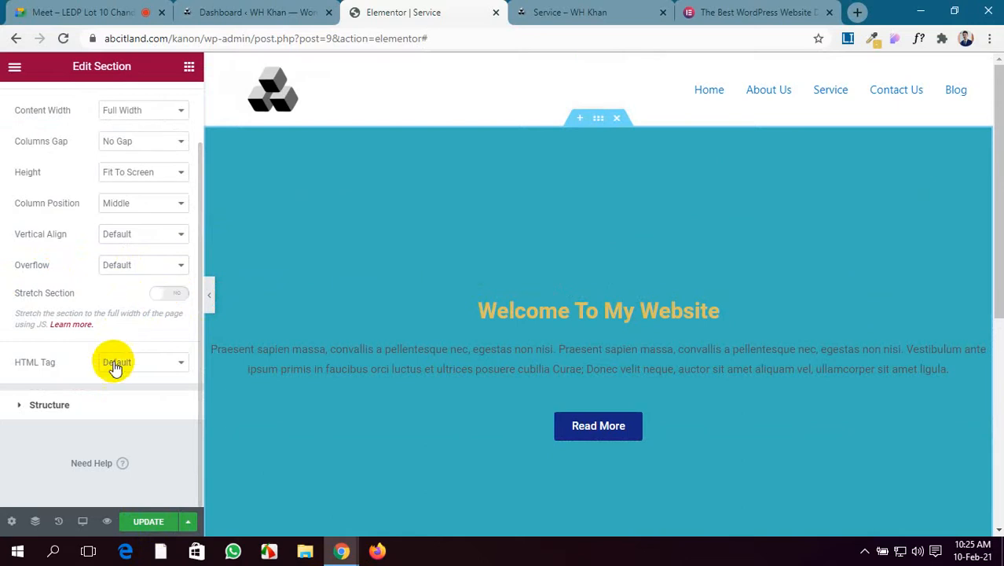
click(143, 364)
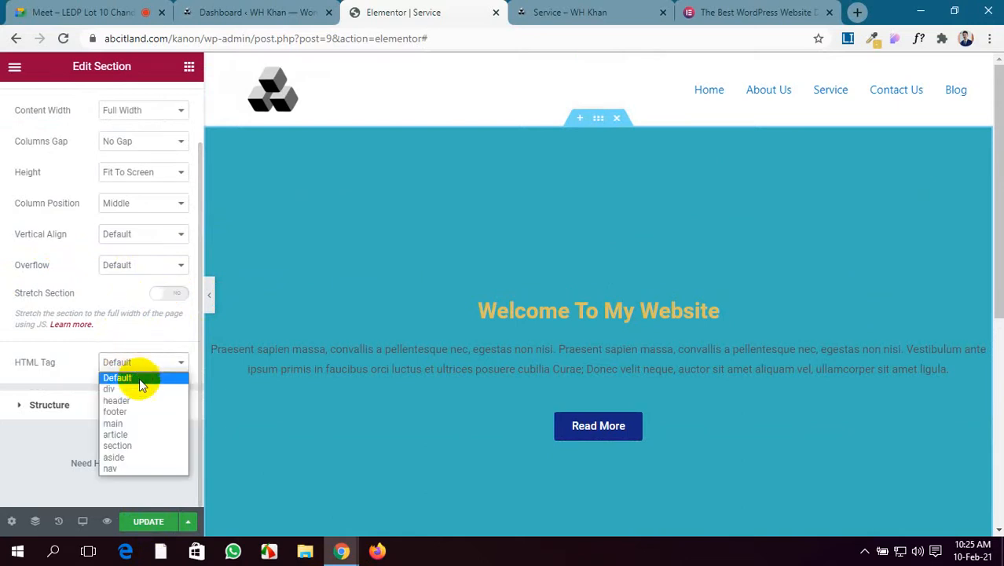
click(139, 400)
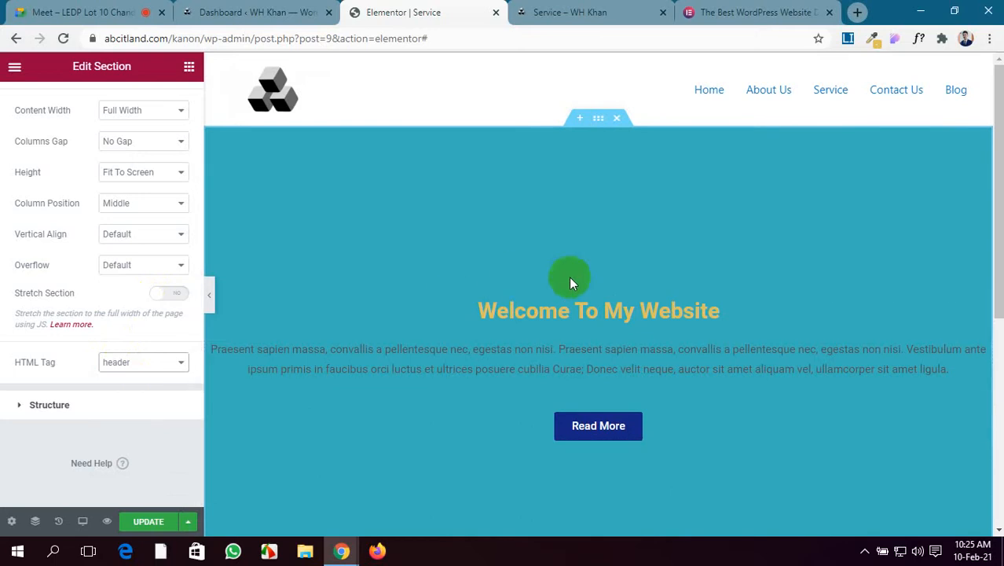
Try the footer and article HTML tags on the welcome section, and switch the tag back to header.
click(163, 360)
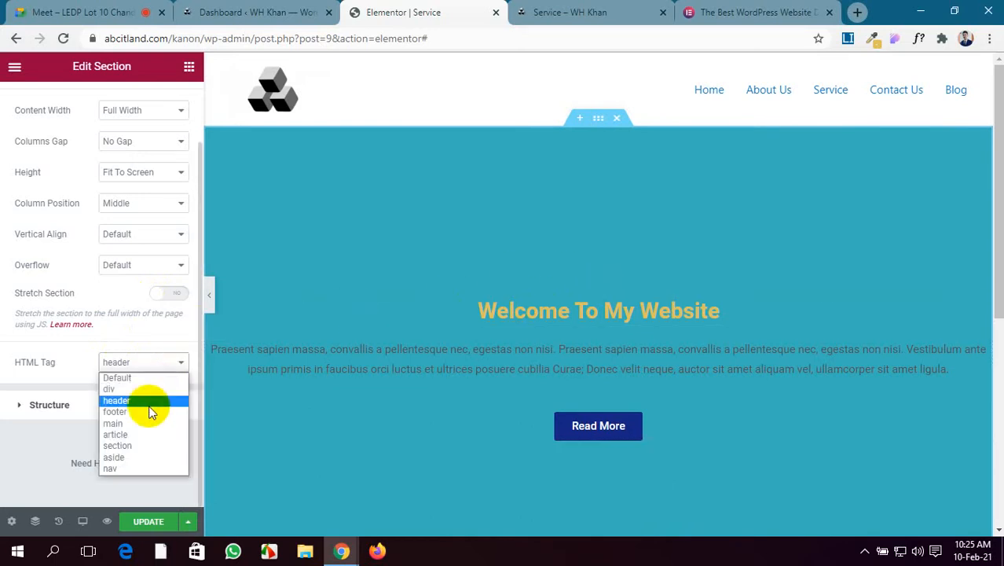
click(150, 405)
click(165, 364)
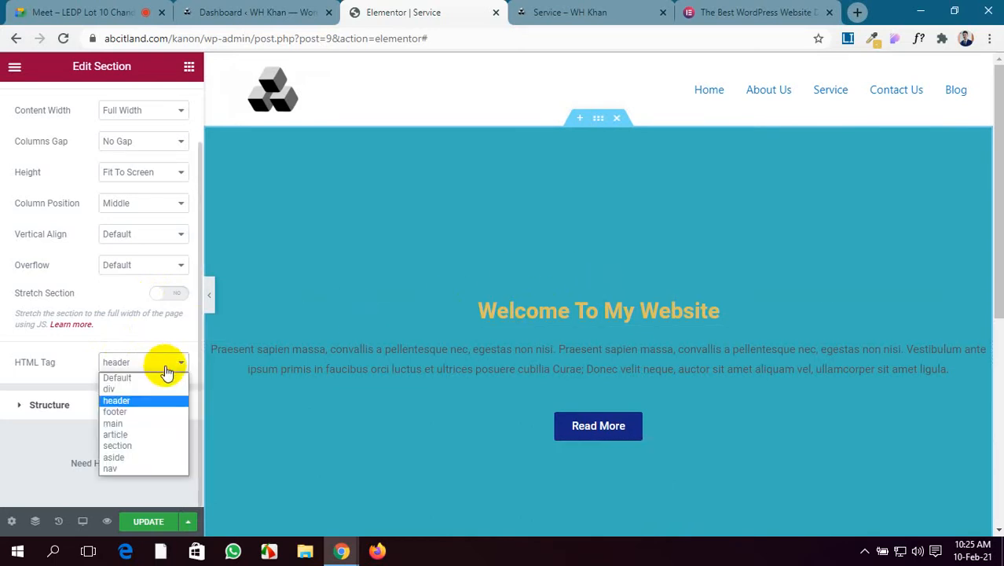
click(161, 411)
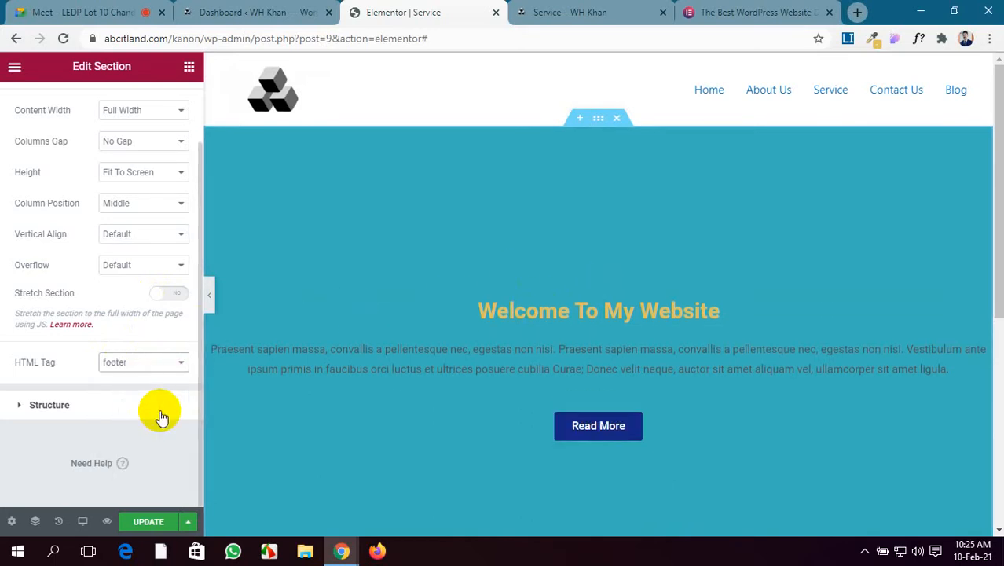
click(163, 365)
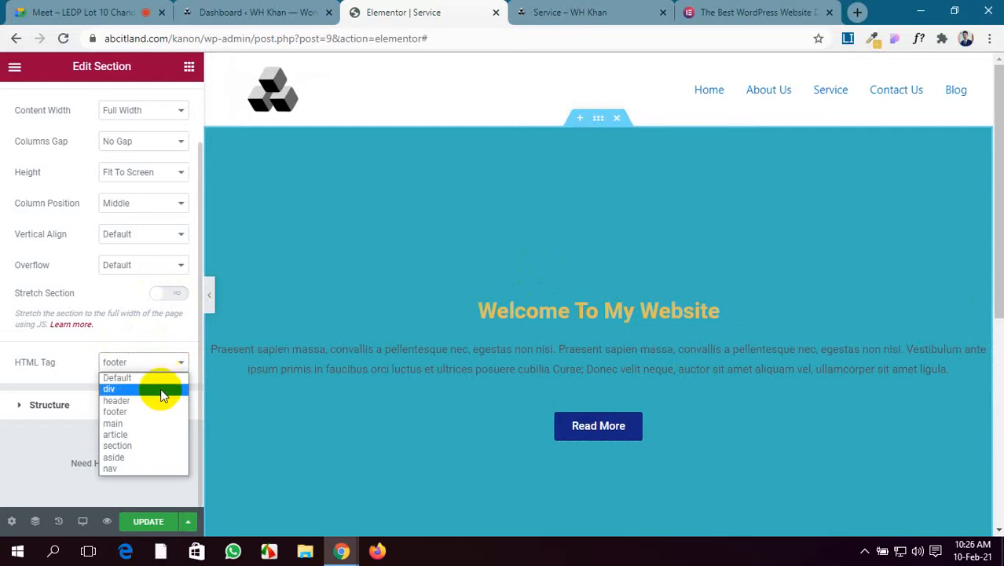
click(163, 434)
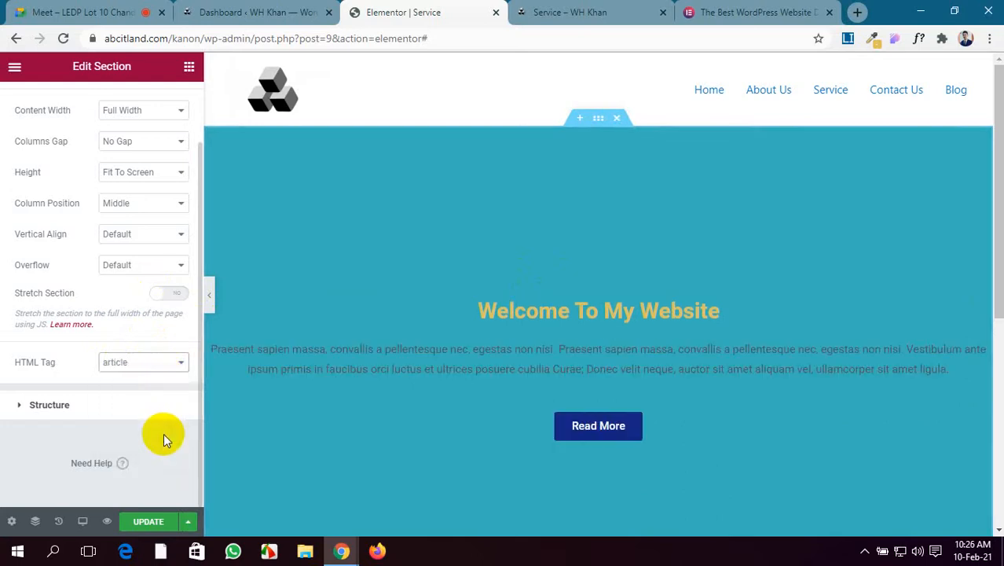
click(161, 366)
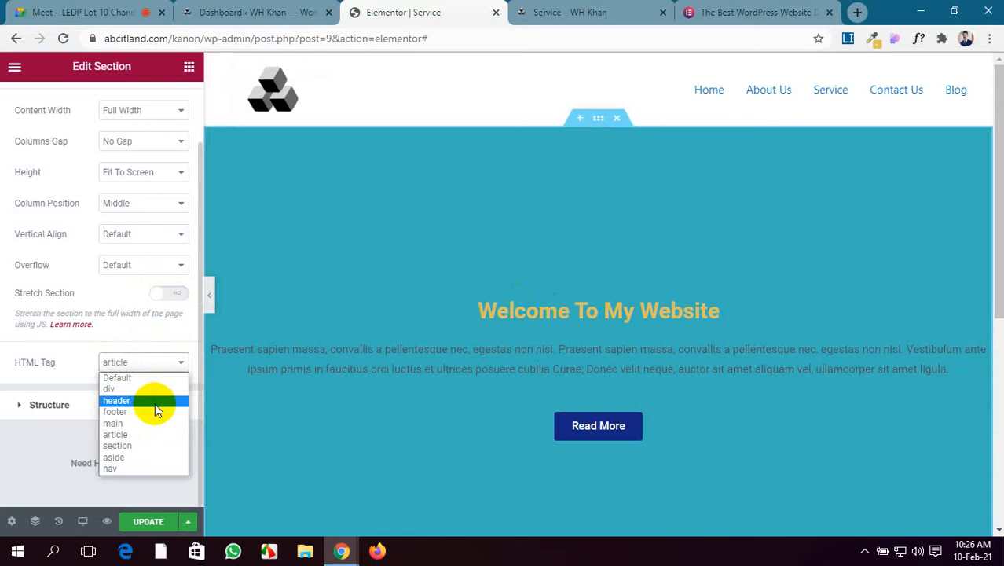
click(154, 403)
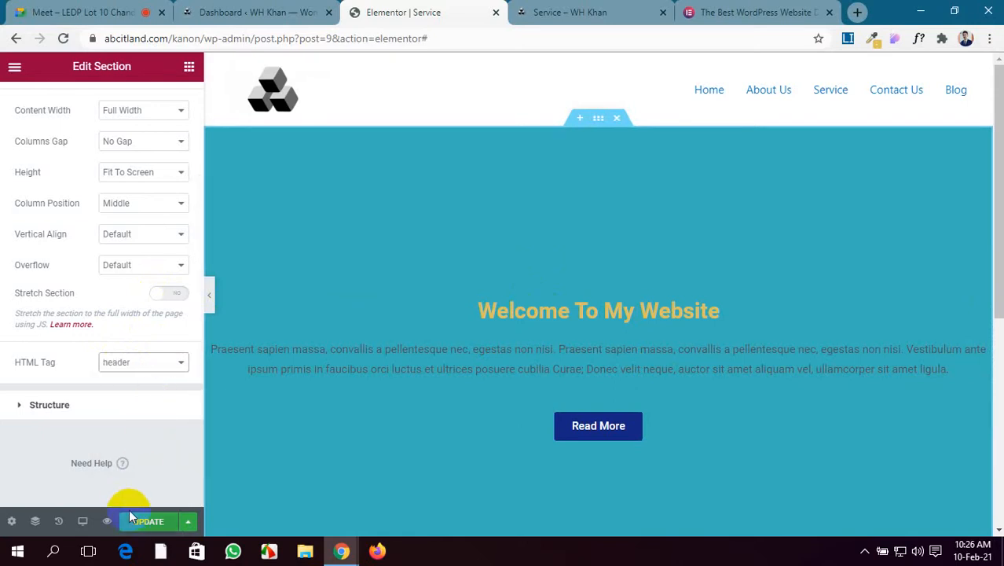
Update the page with the welcome section's HTML tag set to section, and reset the tag to Default.
click(156, 366)
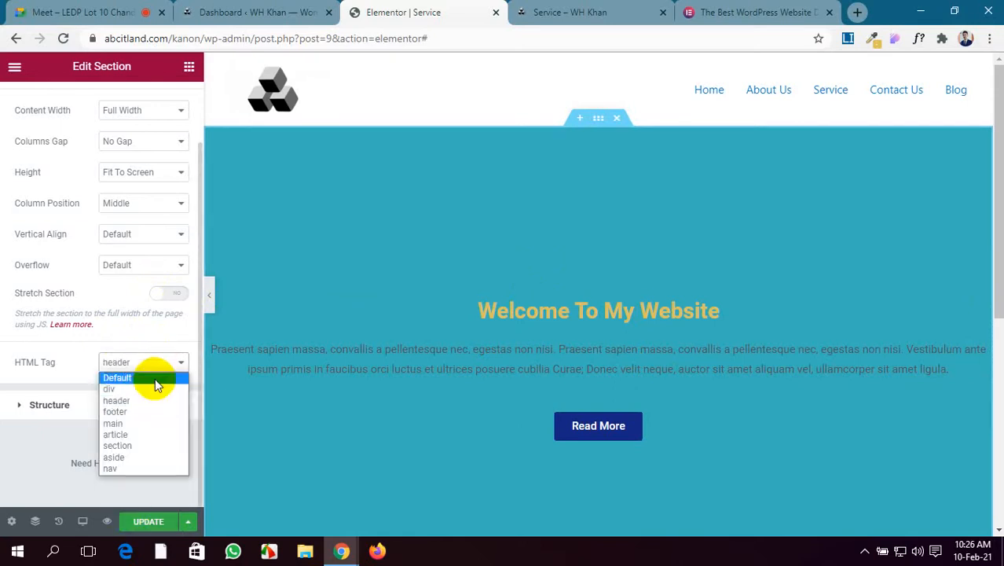
click(139, 444)
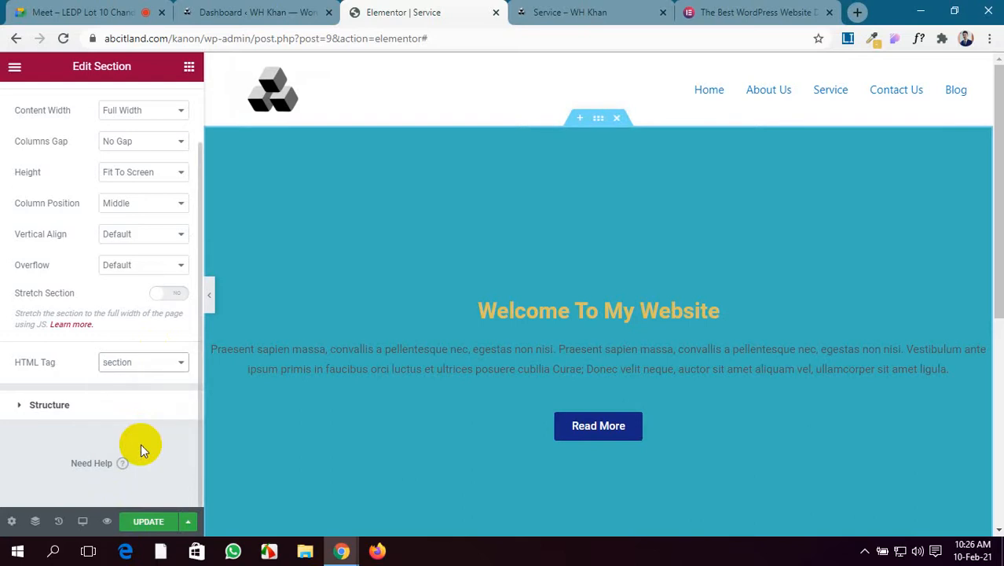
click(156, 522)
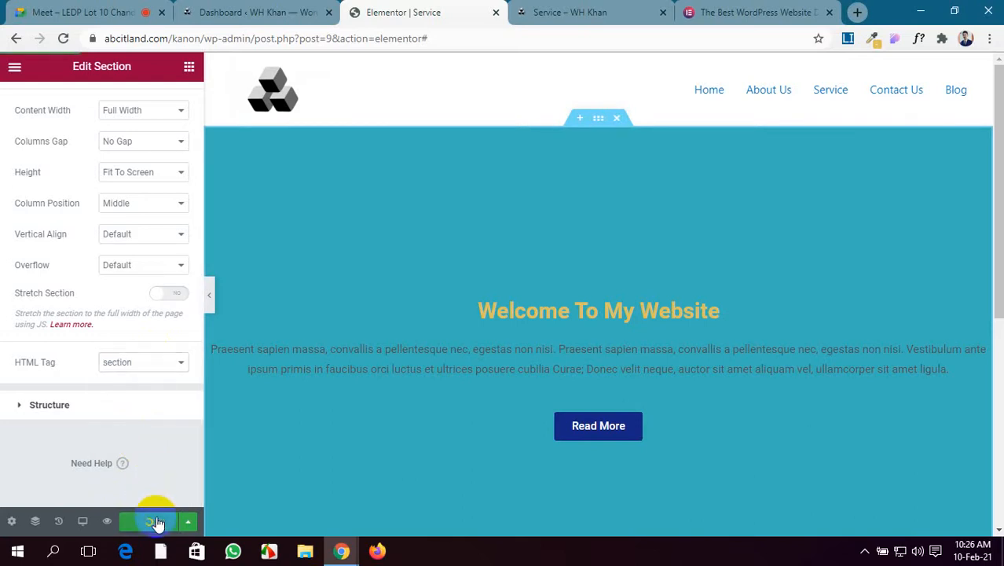
click(161, 364)
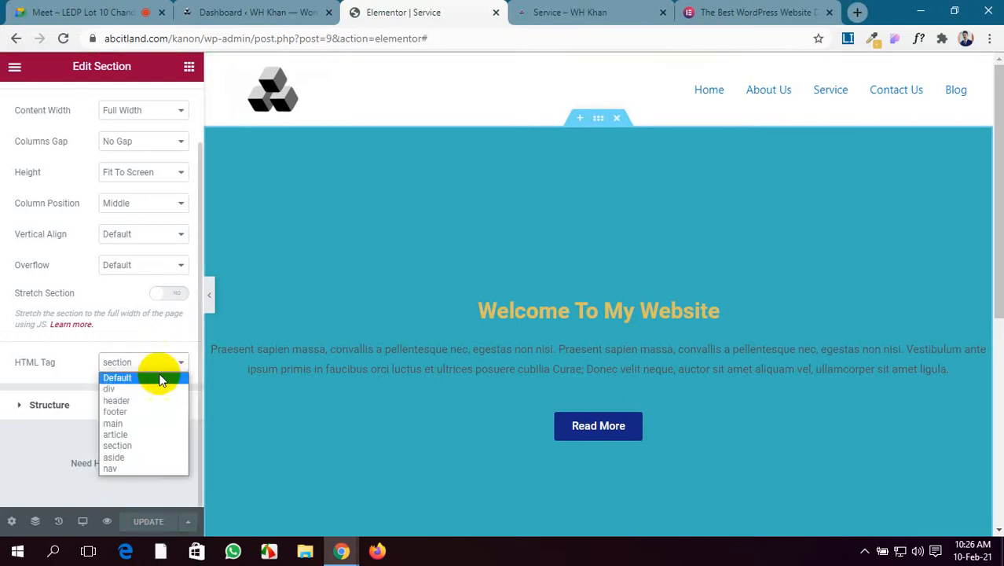
click(159, 381)
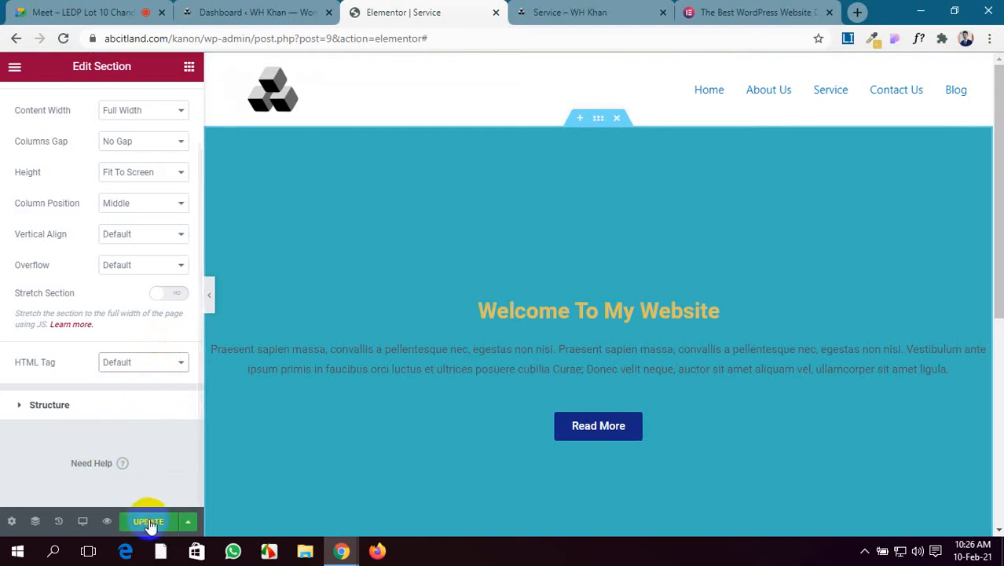
Show the welcome section's column structure options and compare them with the page layout.
click(95, 407)
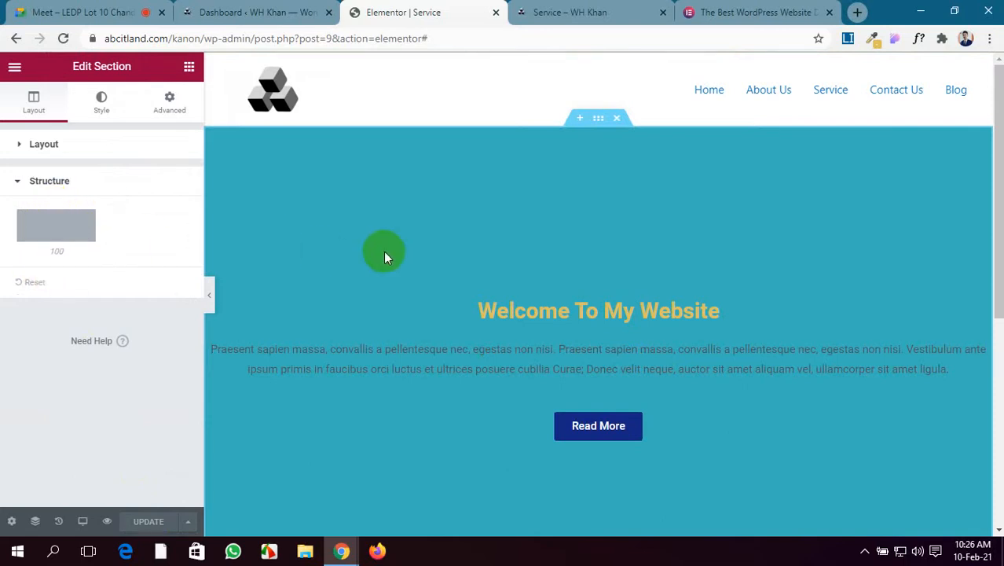
scroll(383, 251, down, 5)
scroll(383, 251, up, 3)
scroll(383, 251, up, 2)
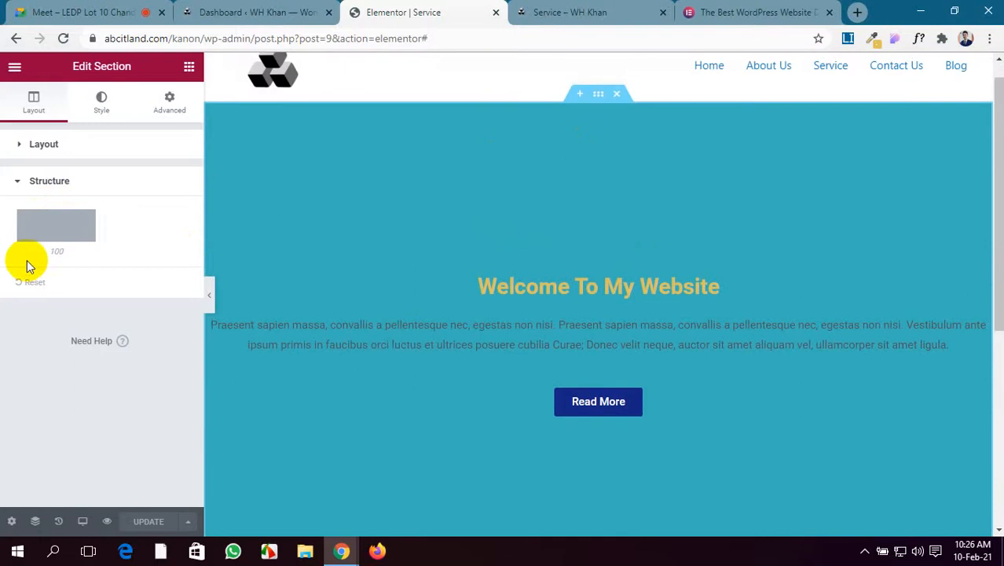
Try the 33, 66 and 66, 33 structures on the two-column heading section, then restore 50, 50 and update the page.
scroll(557, 173, down, 4)
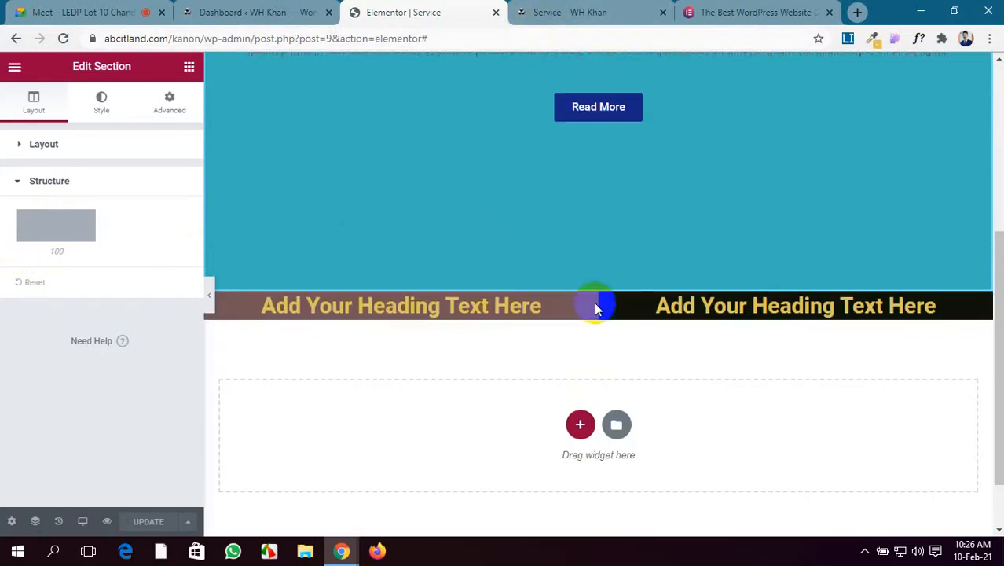
click(597, 283)
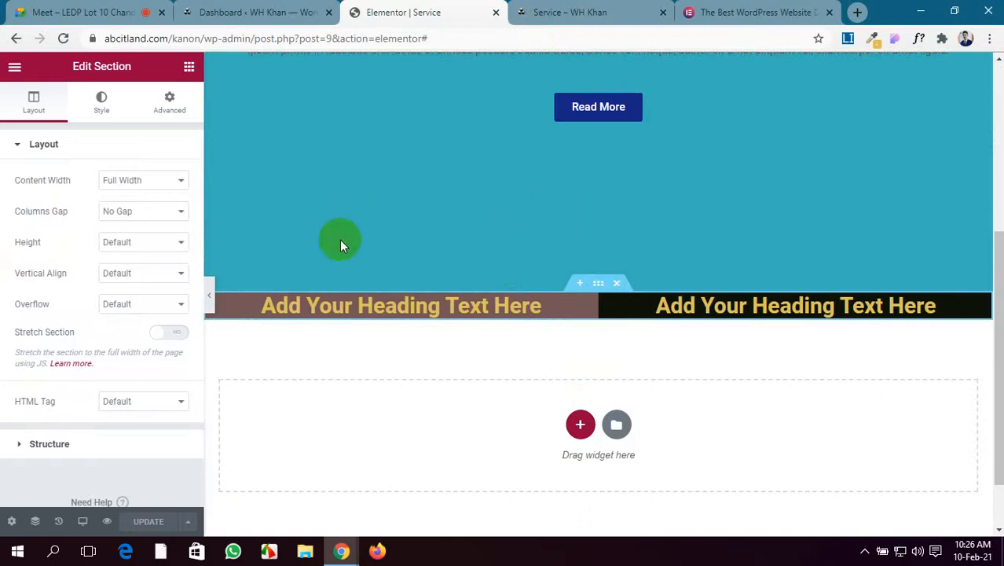
click(88, 445)
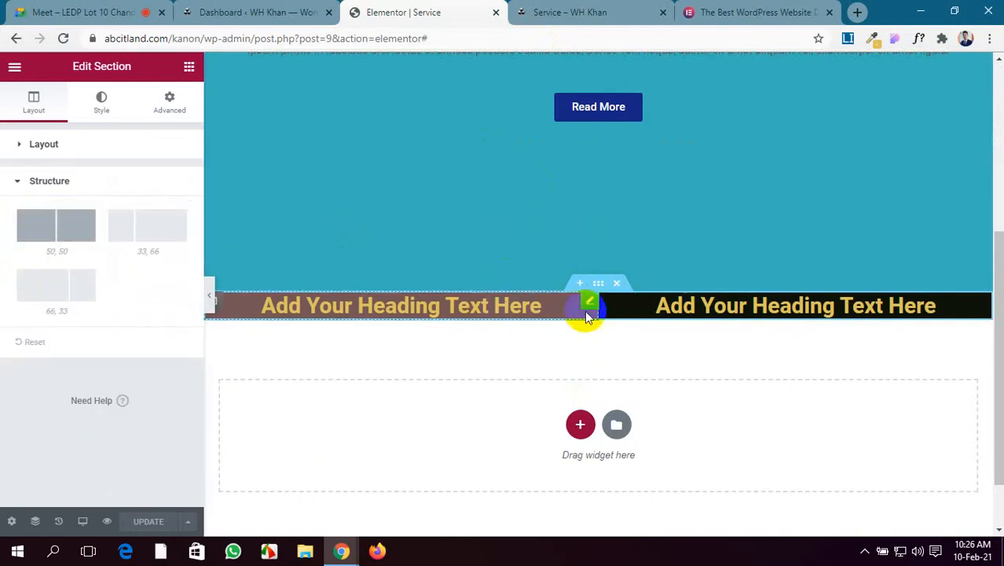
click(161, 234)
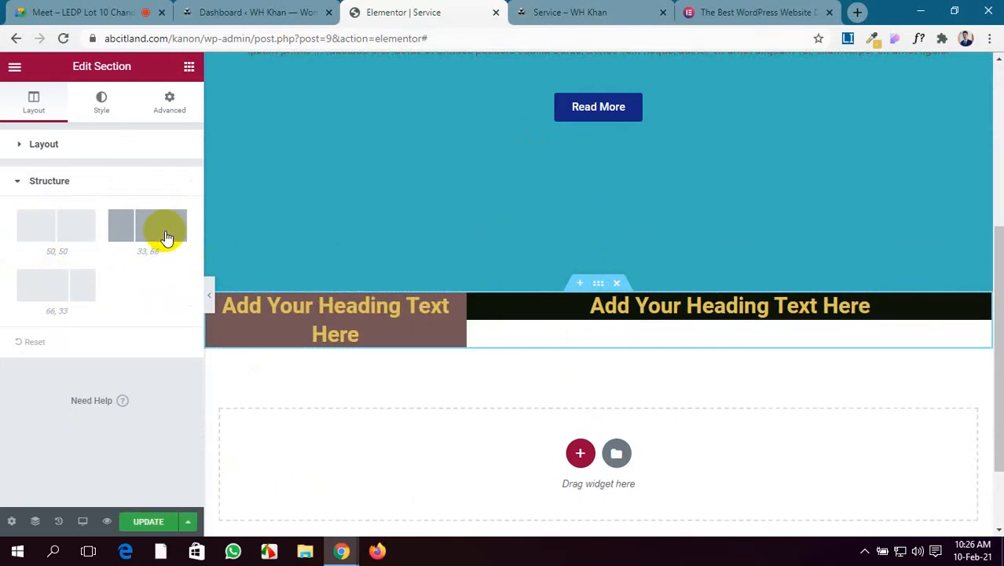
click(36, 286)
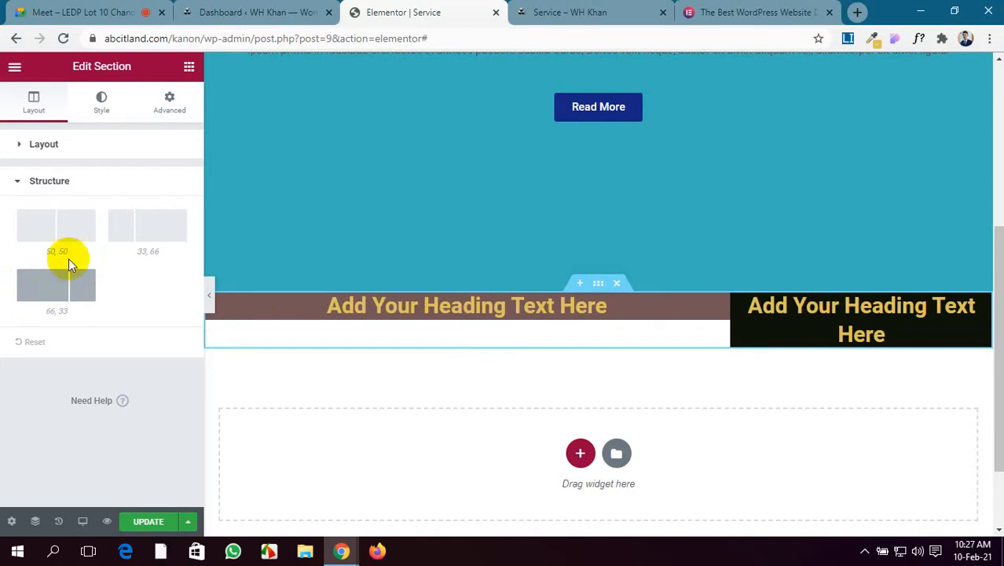
click(72, 226)
click(161, 522)
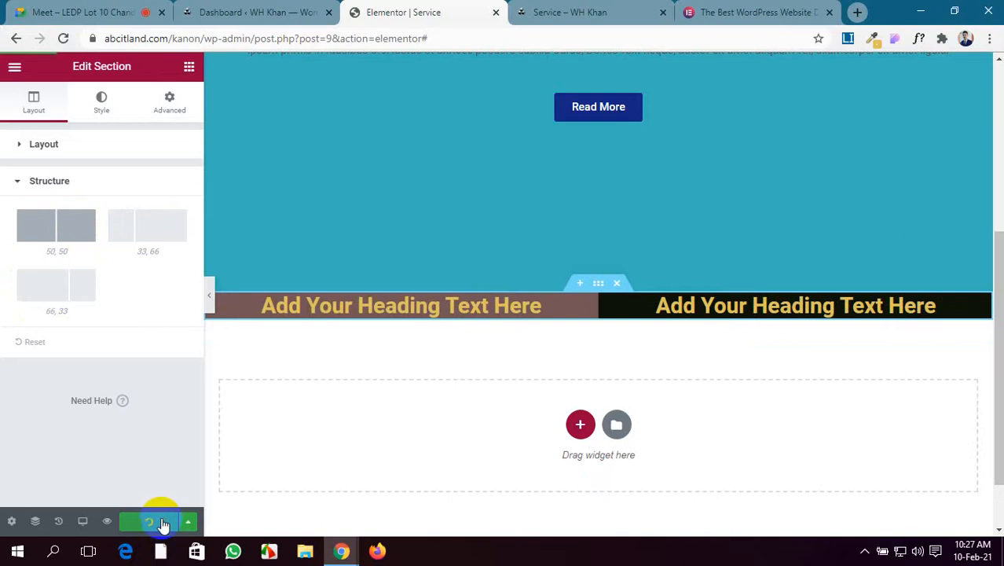
Open the welcome section's layout settings for review and collapse the Layout group.
scroll(508, 260, up, 4)
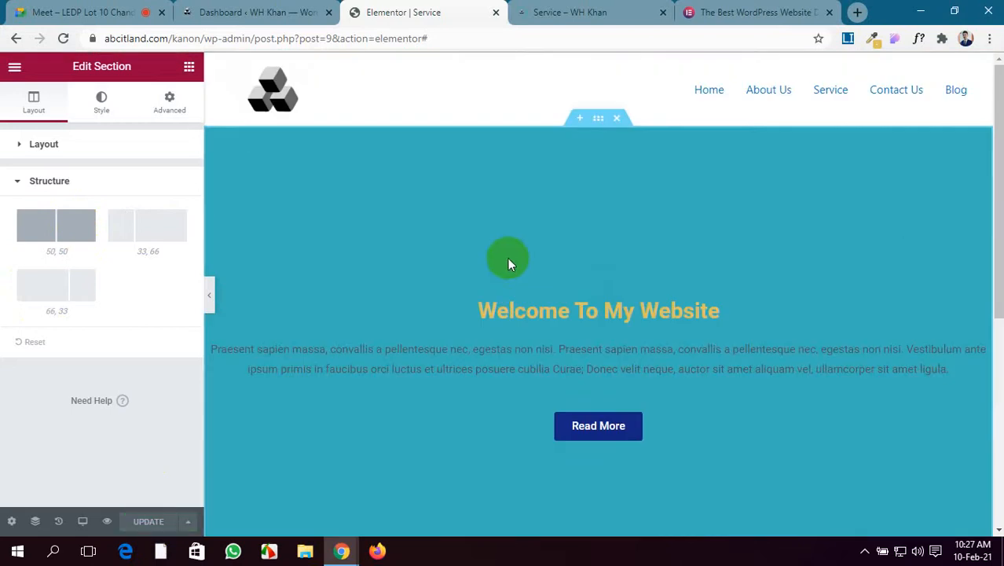
scroll(694, 295, down, 1)
scroll(693, 295, up, 1)
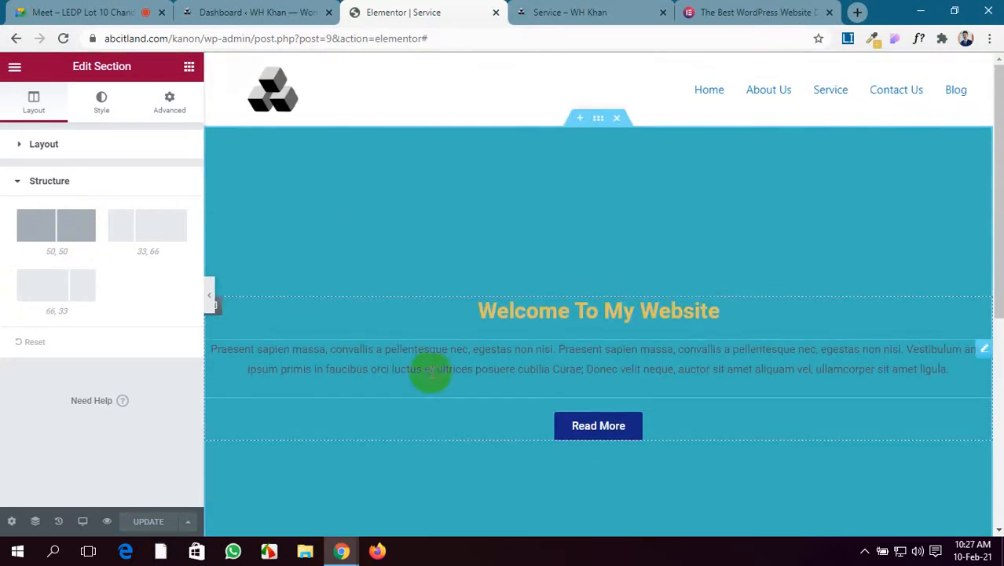
click(597, 119)
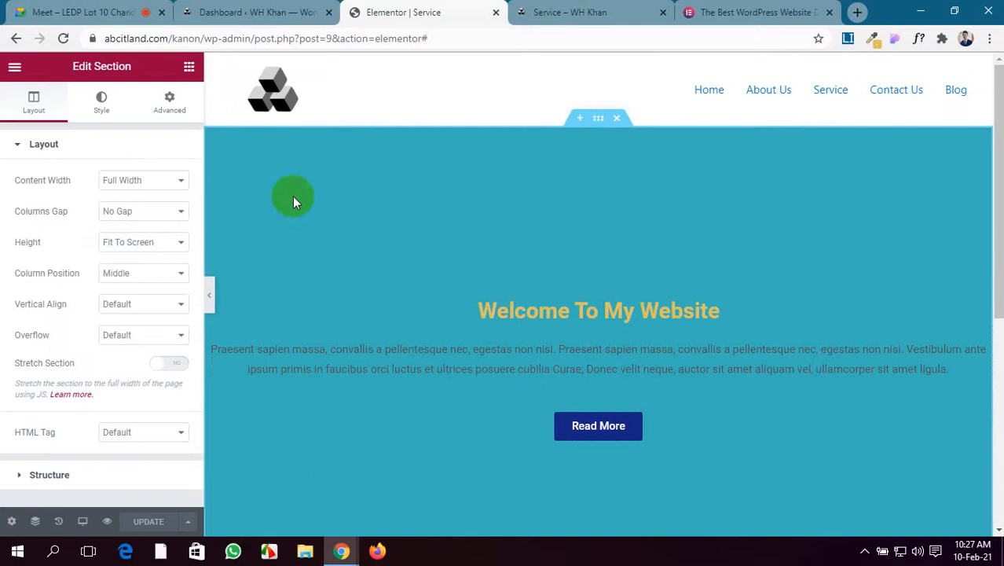
scroll(27, 410, down, 1)
scroll(31, 414, up, 1)
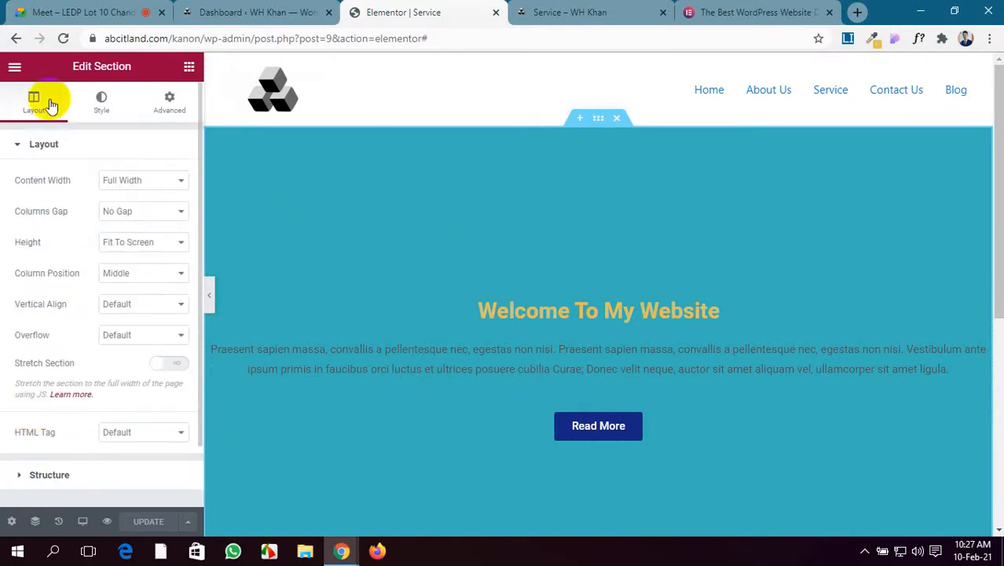
click(29, 143)
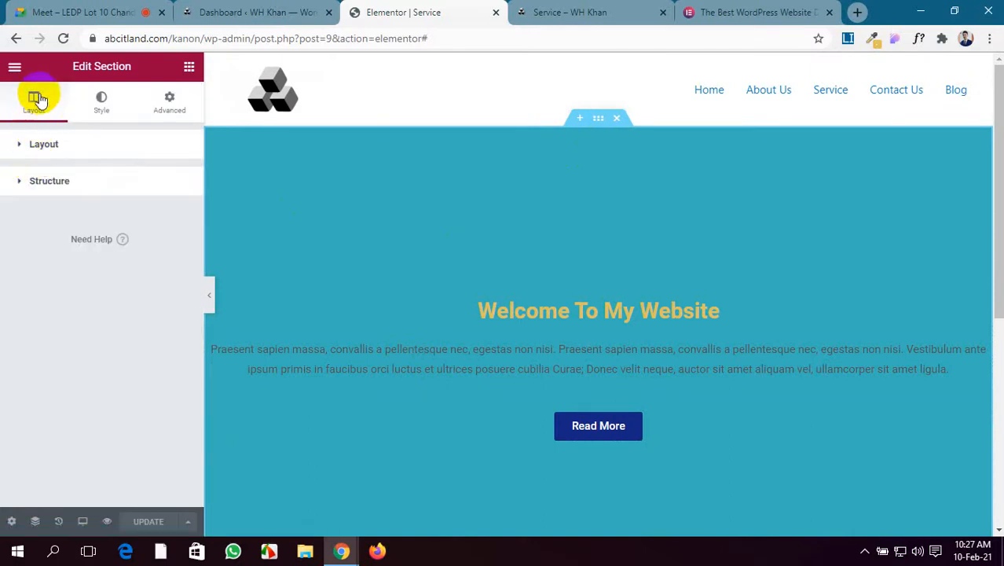
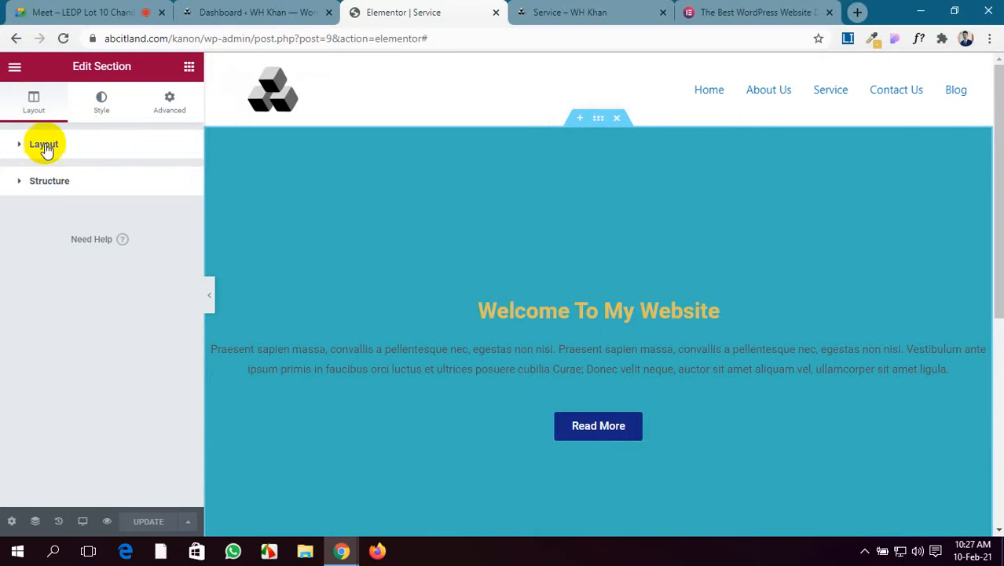
Set the welcome section's Classic background colour to near-black #0B0F0F and check it on the page.
click(110, 106)
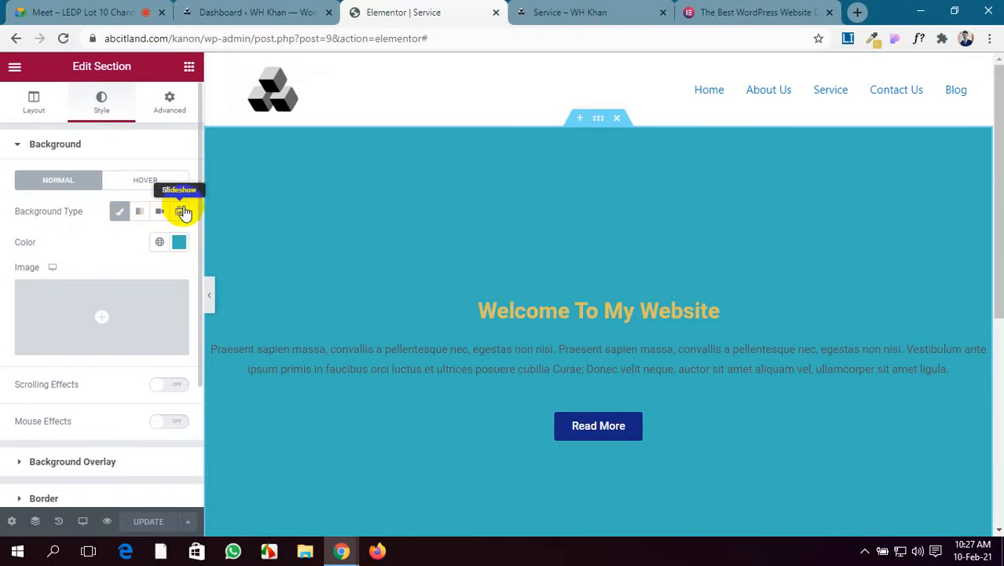
click(118, 213)
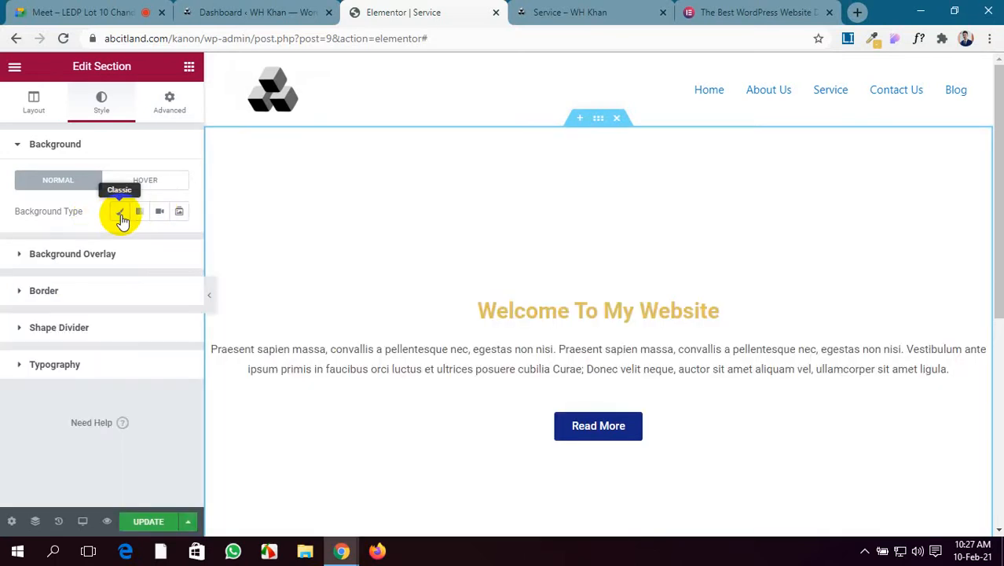
click(121, 218)
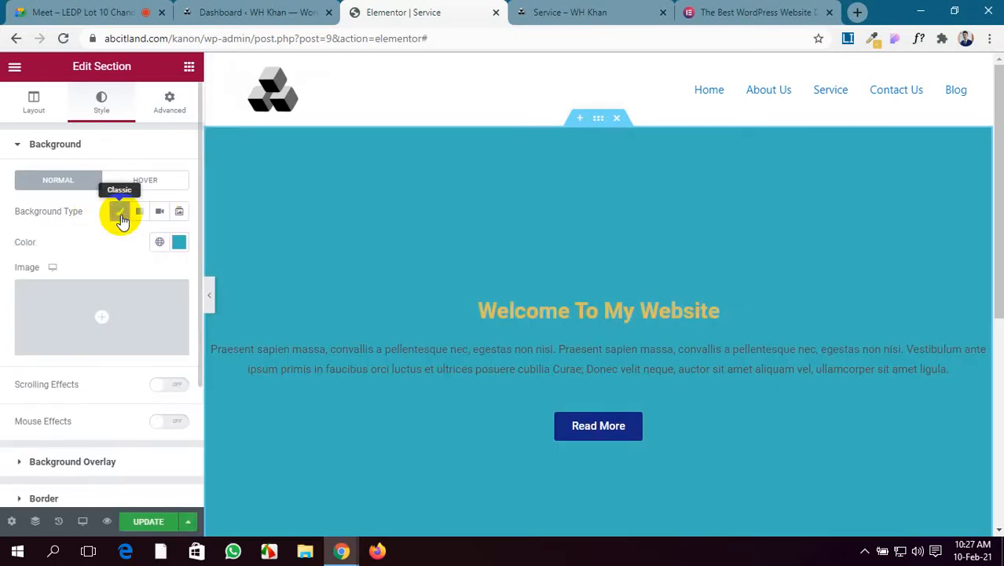
click(180, 245)
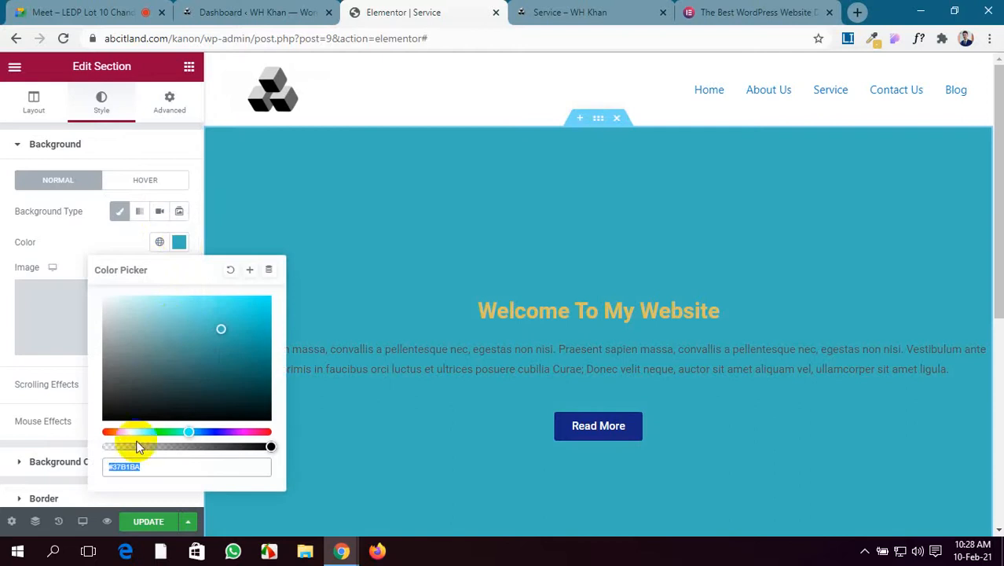
click(143, 414)
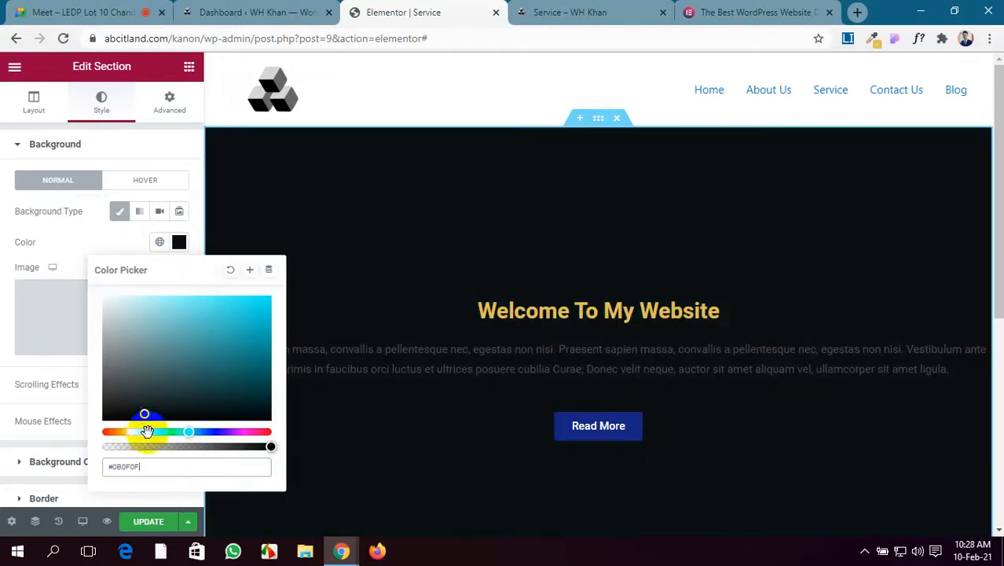
scroll(667, 218, down, 2)
scroll(667, 224, up, 1)
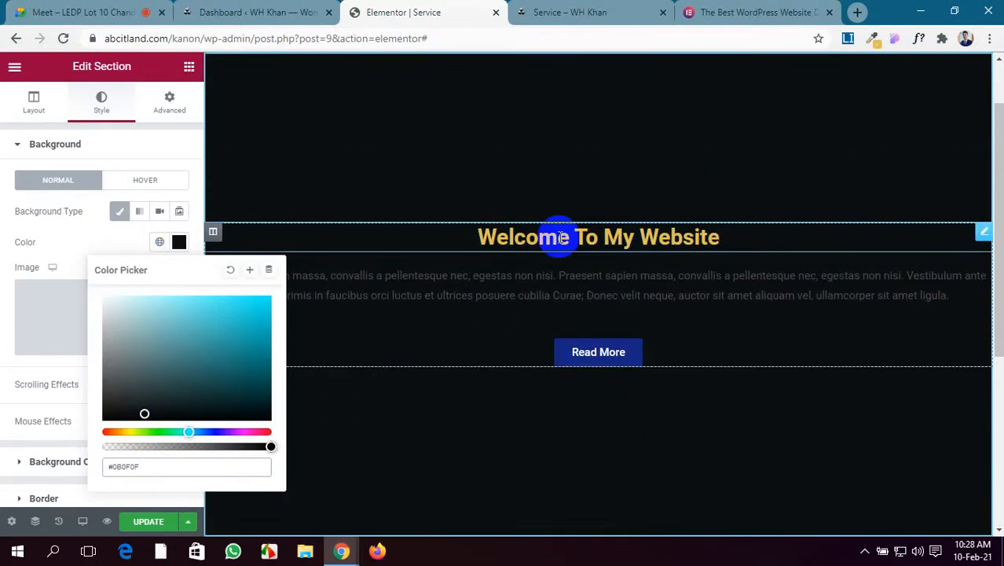
Clear the welcome section's Classic background colour and switch its background type to Gradient.
click(230, 269)
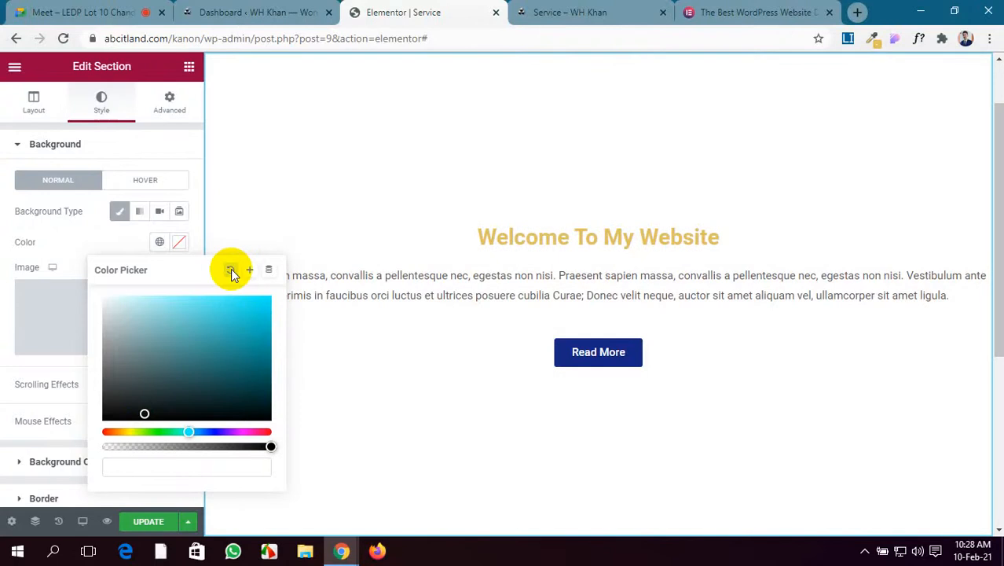
click(54, 233)
click(141, 214)
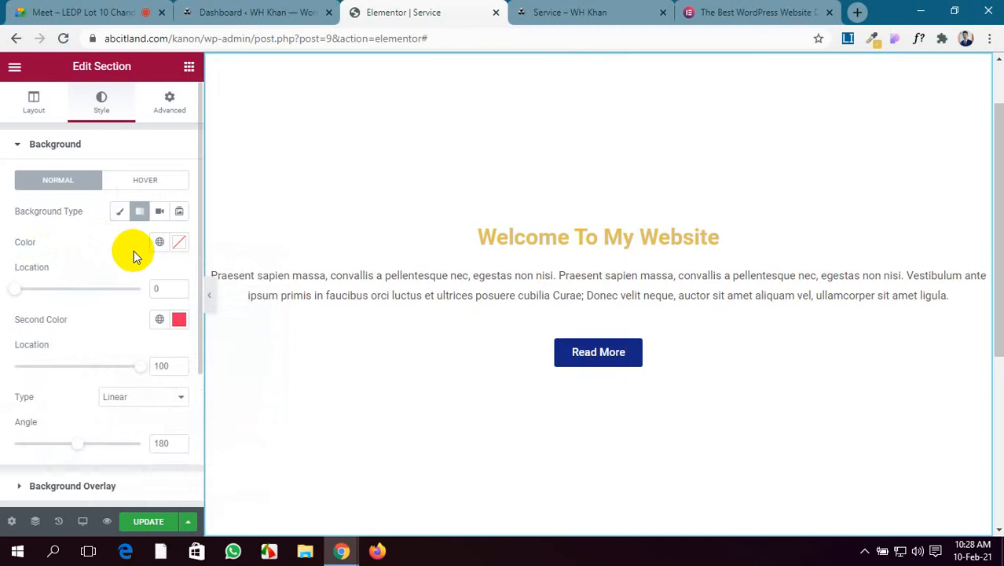
Set the first colour of the welcome section's gradient to a light blue.
click(179, 243)
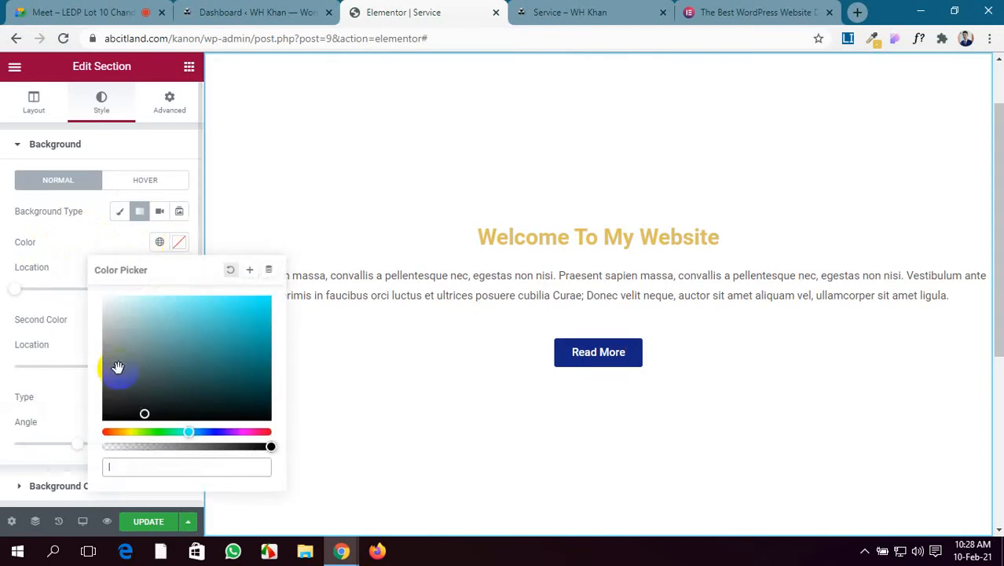
click(138, 319)
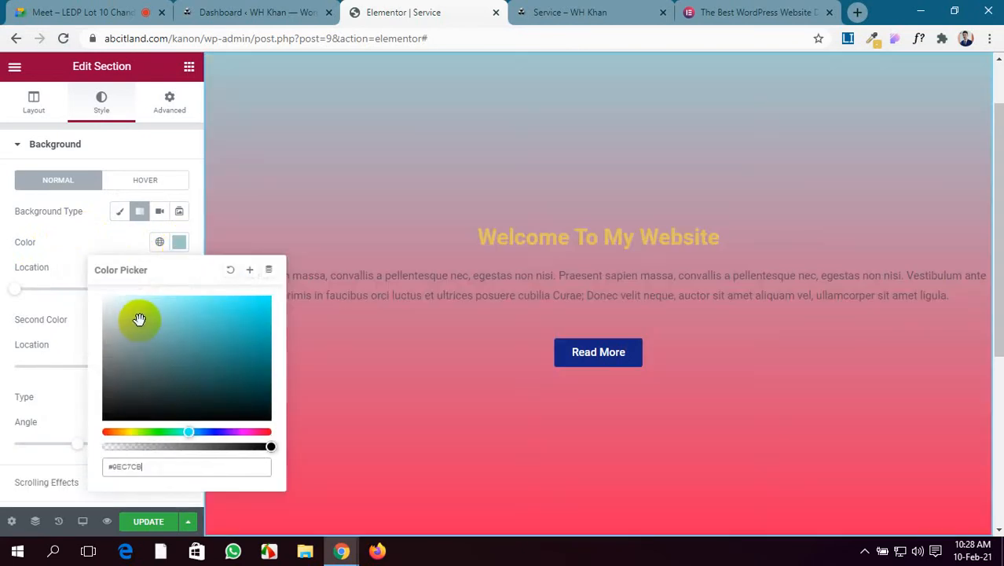
drag(139, 319, 165, 318)
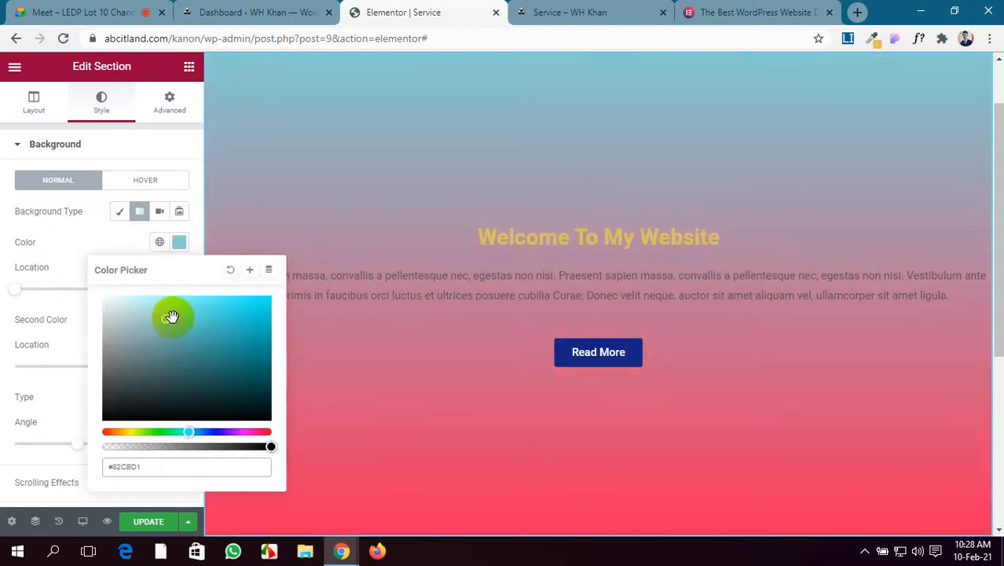
click(173, 316)
click(3, 287)
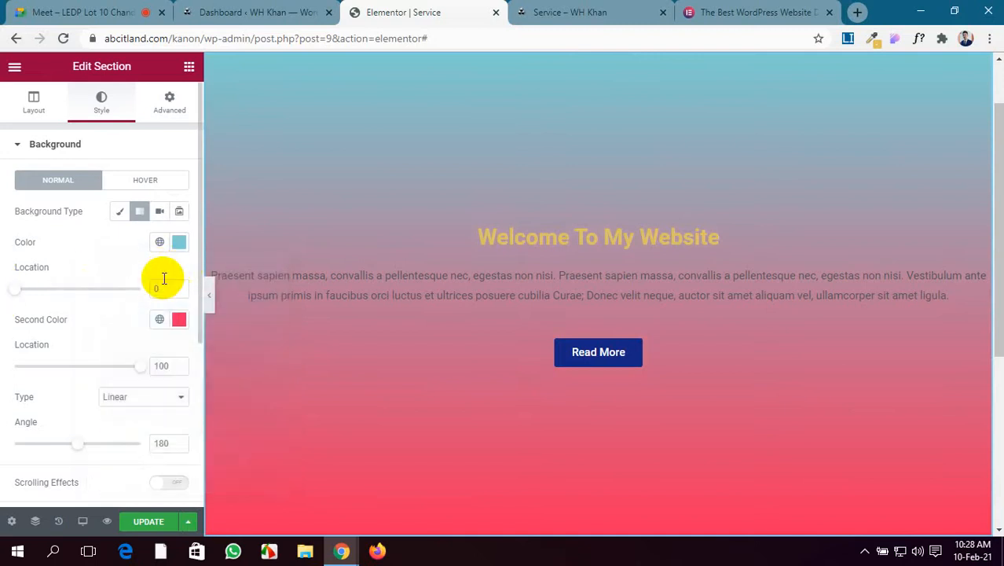
Try a near-black second gradient colour, #130206, then set the second colour to a medium green.
click(178, 320)
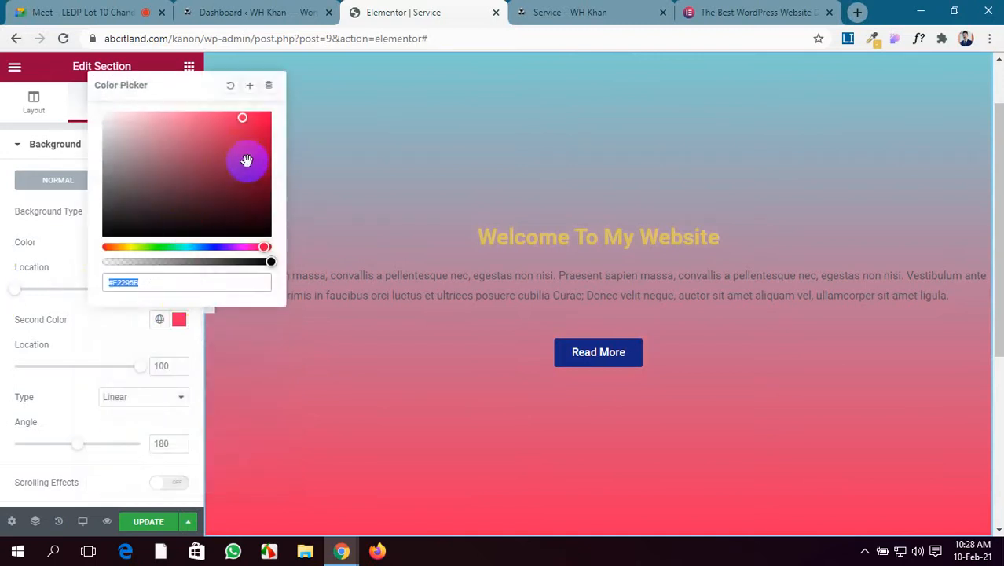
click(248, 192)
drag(249, 193, 255, 226)
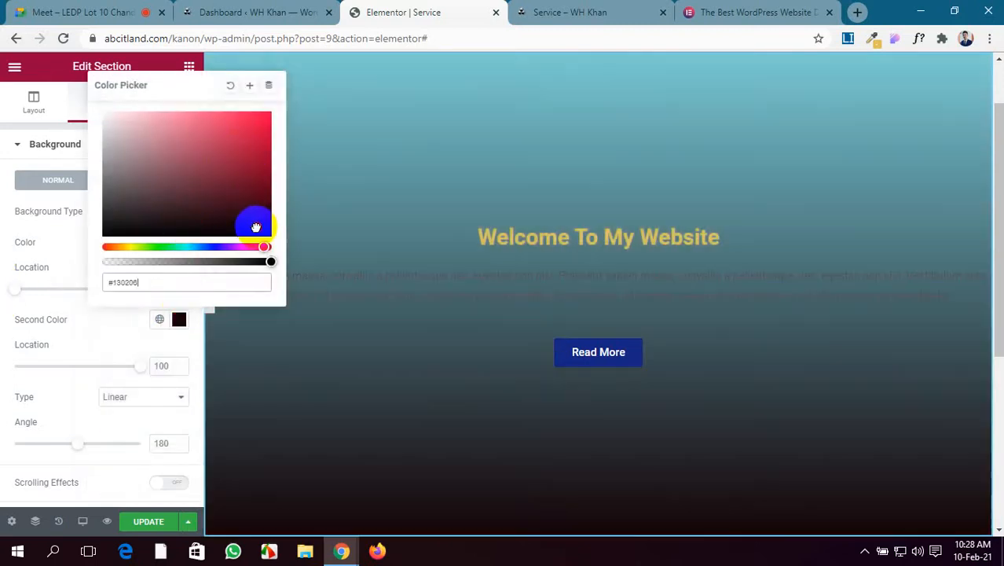
click(161, 246)
drag(206, 188, 215, 156)
click(7, 193)
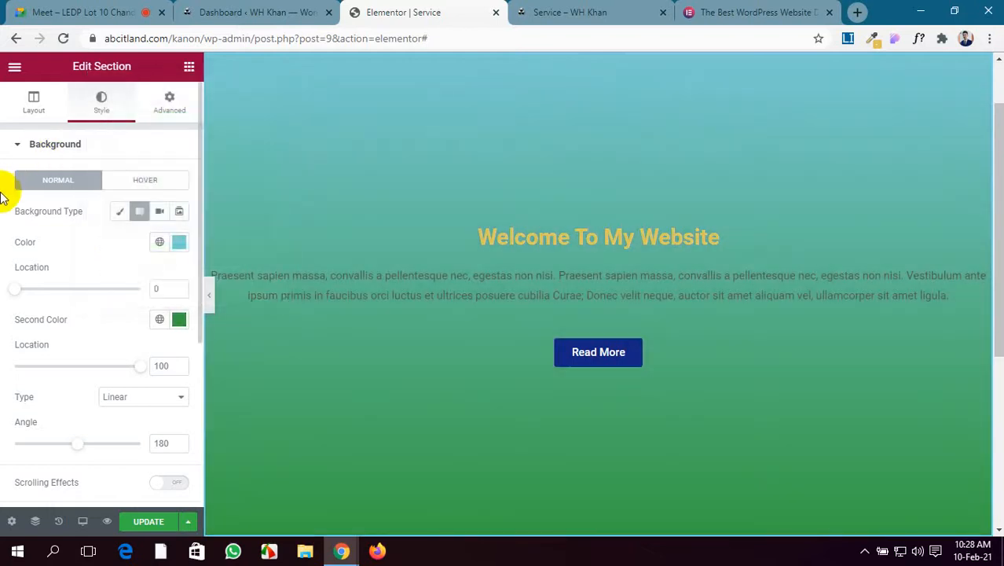
Try the first gradient colour's location at 74, compare the effect on the page, and return it to 0.
scroll(69, 323, down, 1)
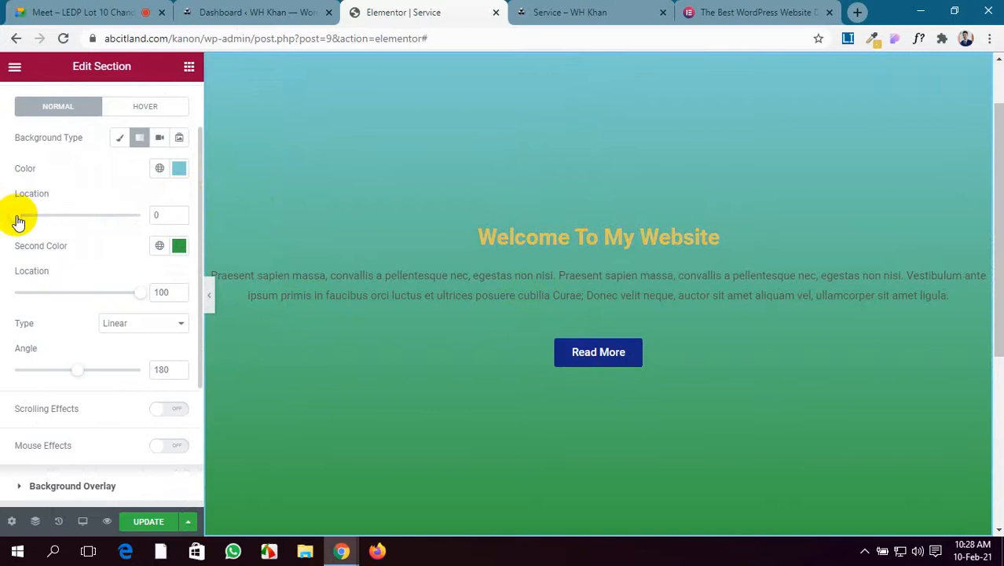
drag(17, 217, 111, 236)
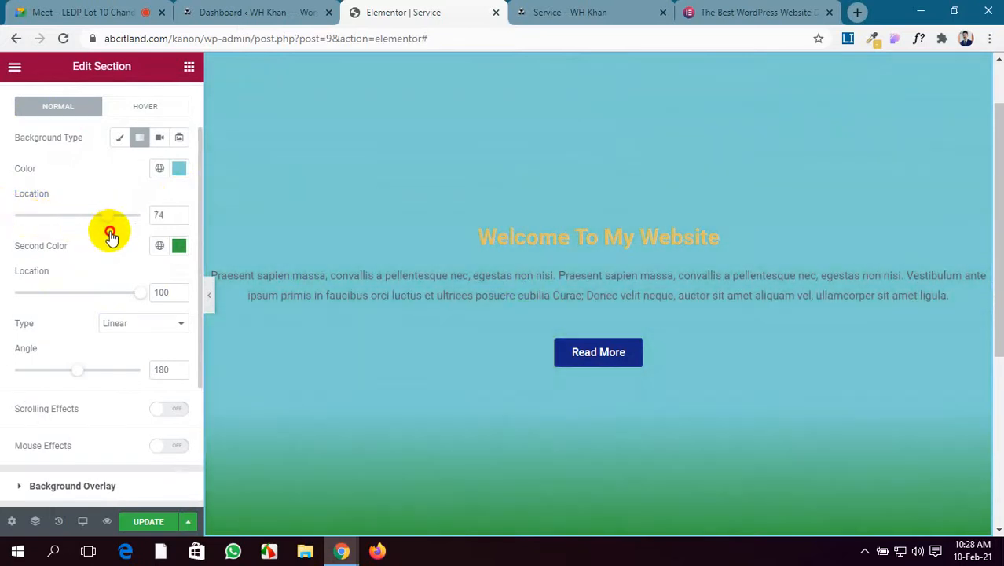
scroll(681, 281, down, 3)
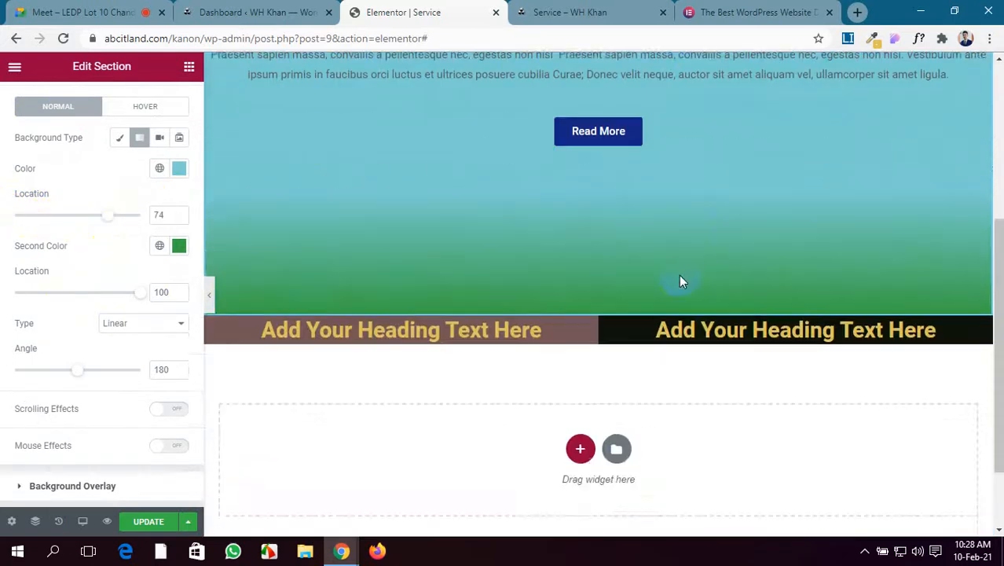
scroll(631, 240, up, 1)
scroll(378, 222, up, 2)
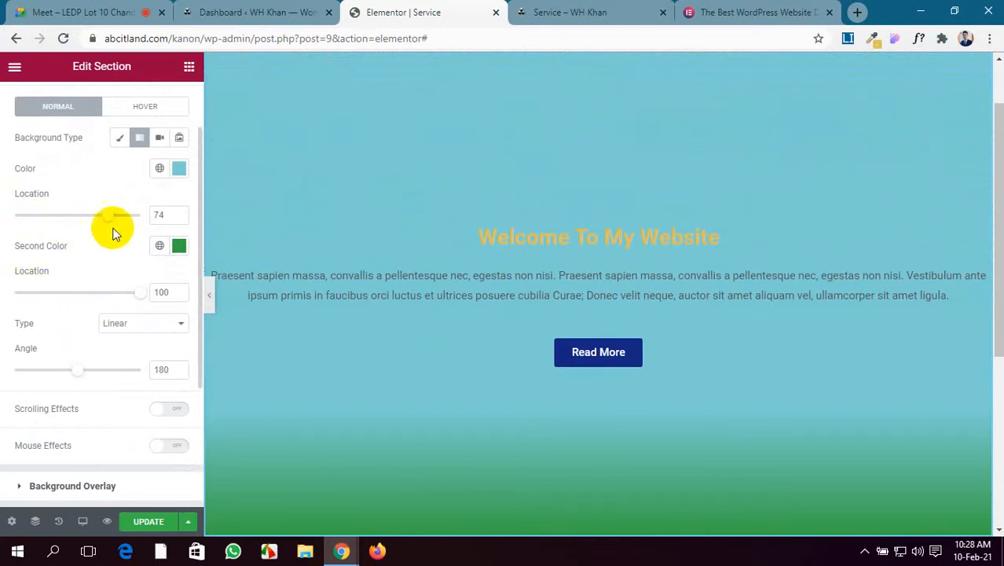
drag(106, 215, 3, 212)
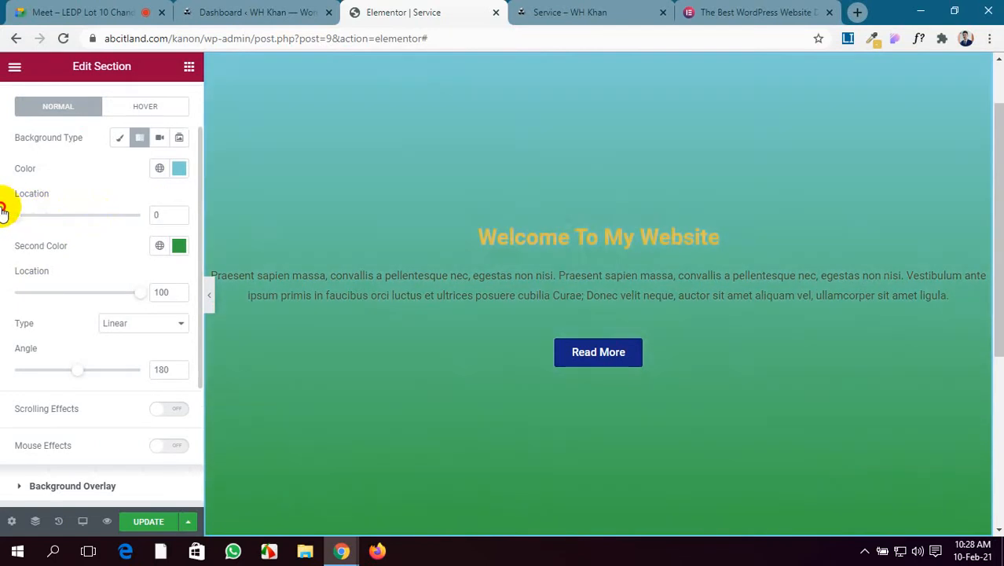
Try the second gradient colour's location at 30, check the section, and return it to 100.
scroll(610, 233, up, 1)
scroll(611, 234, down, 3)
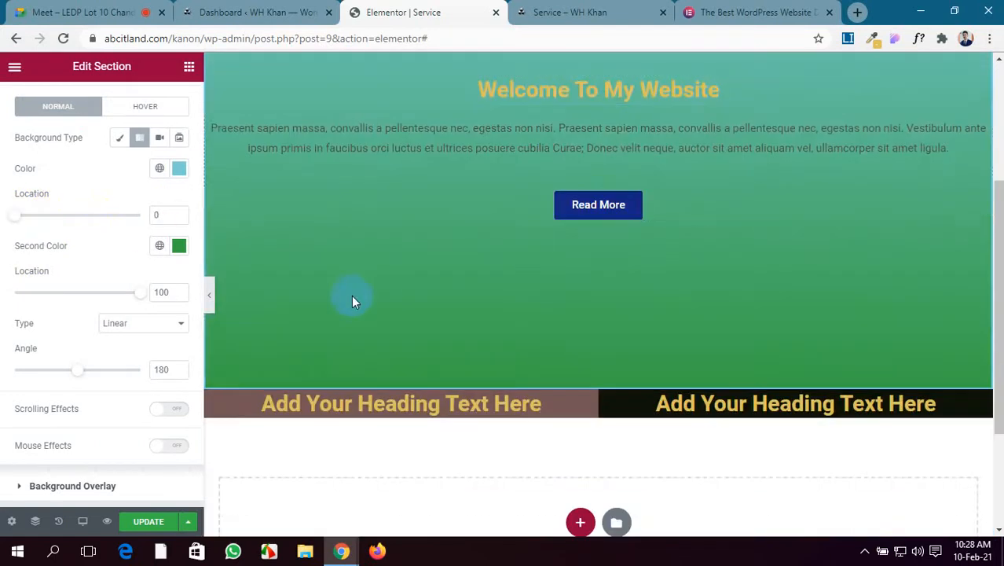
drag(144, 298, 56, 305)
scroll(410, 319, up, 3)
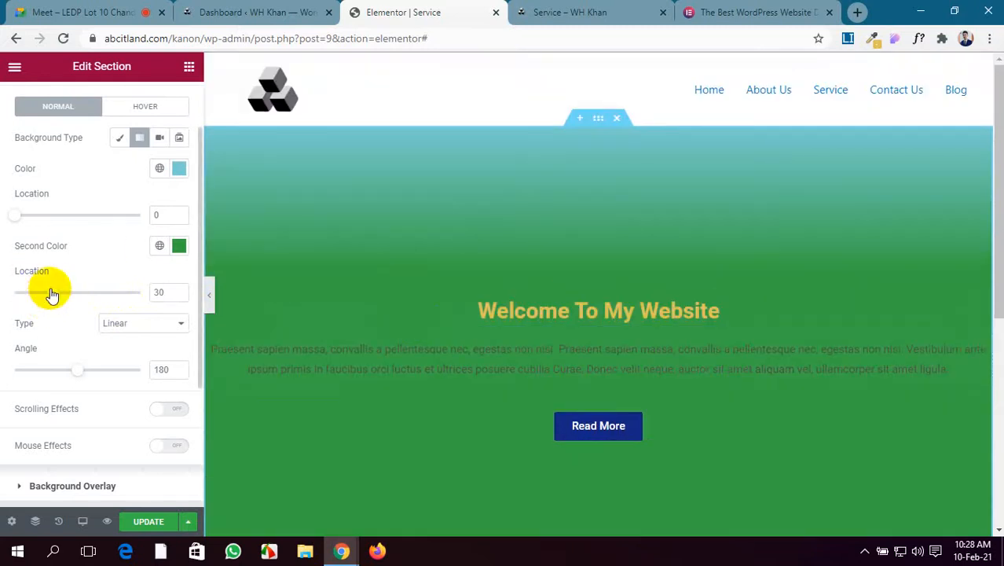
drag(51, 290, 143, 291)
scroll(715, 267, down, 3)
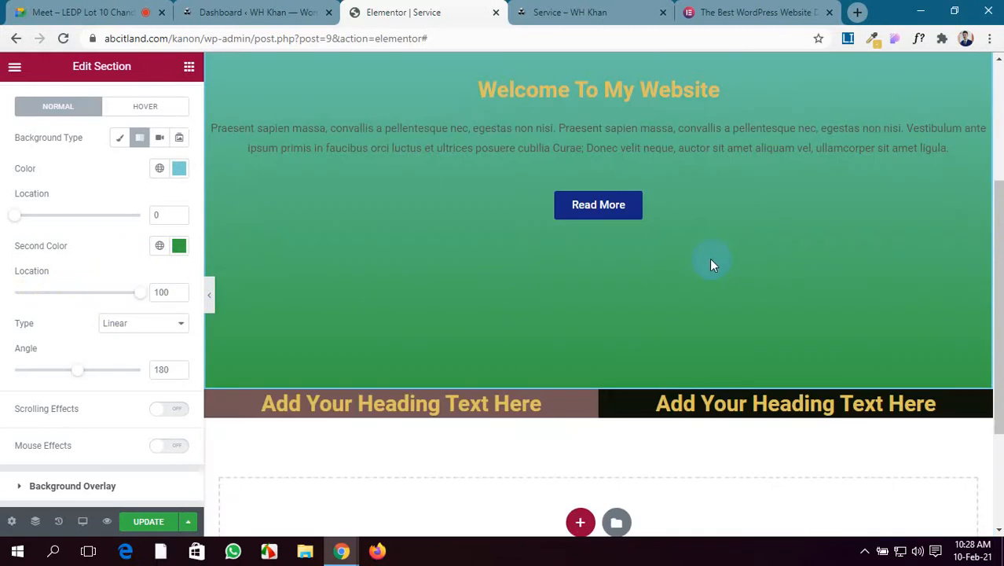
Change the welcome section's gradient type to Radial and check it on the page.
scroll(126, 282, down, 1)
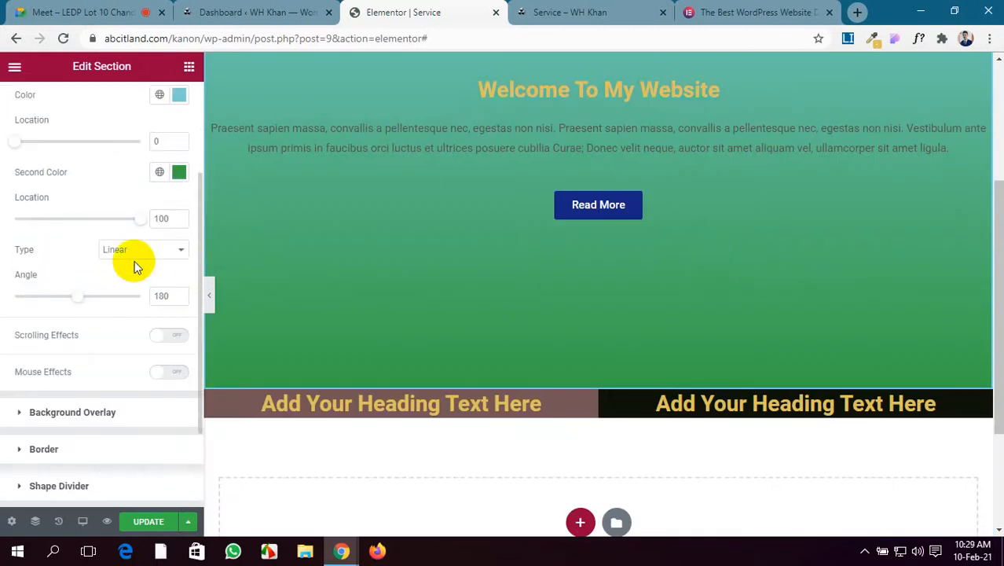
scroll(134, 267, up, 1)
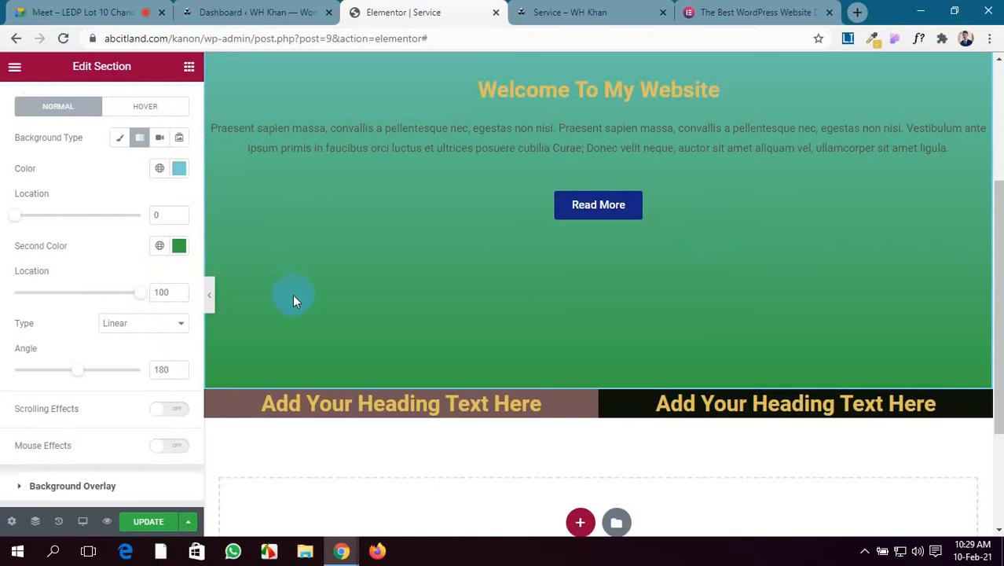
click(168, 326)
click(154, 346)
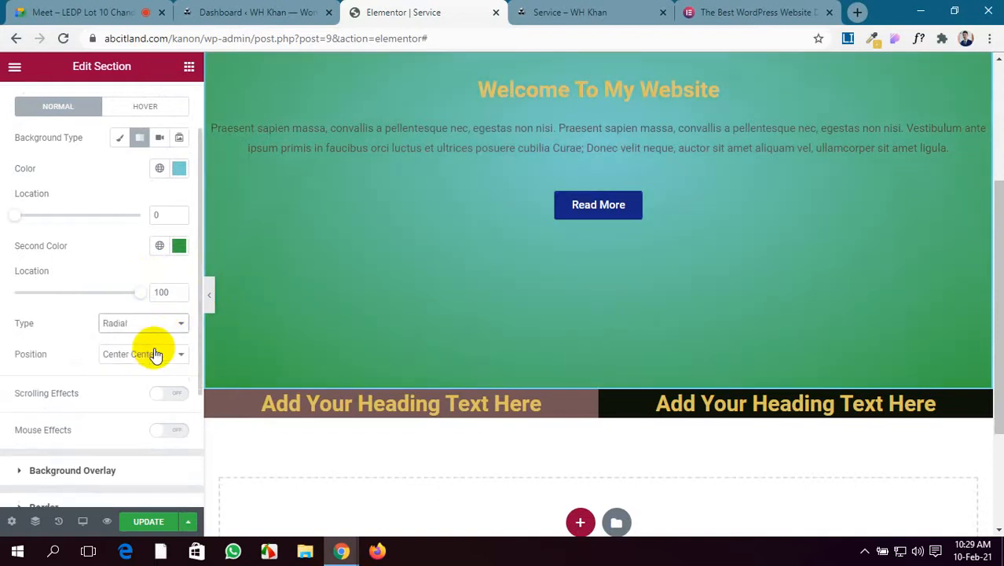
scroll(595, 320, up, 3)
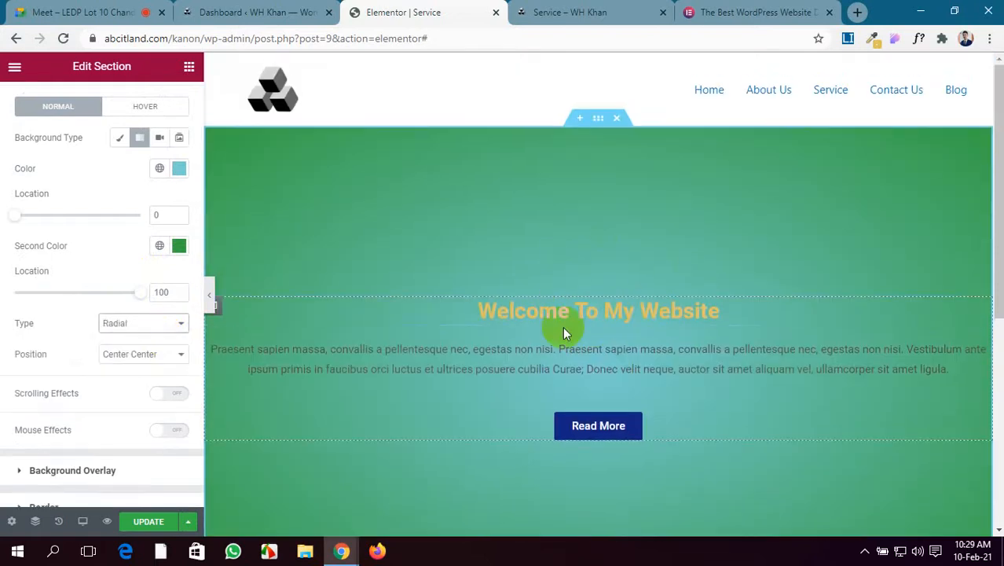
Set the first colour of the radial gradient to the dark red #AB2F23.
click(179, 171)
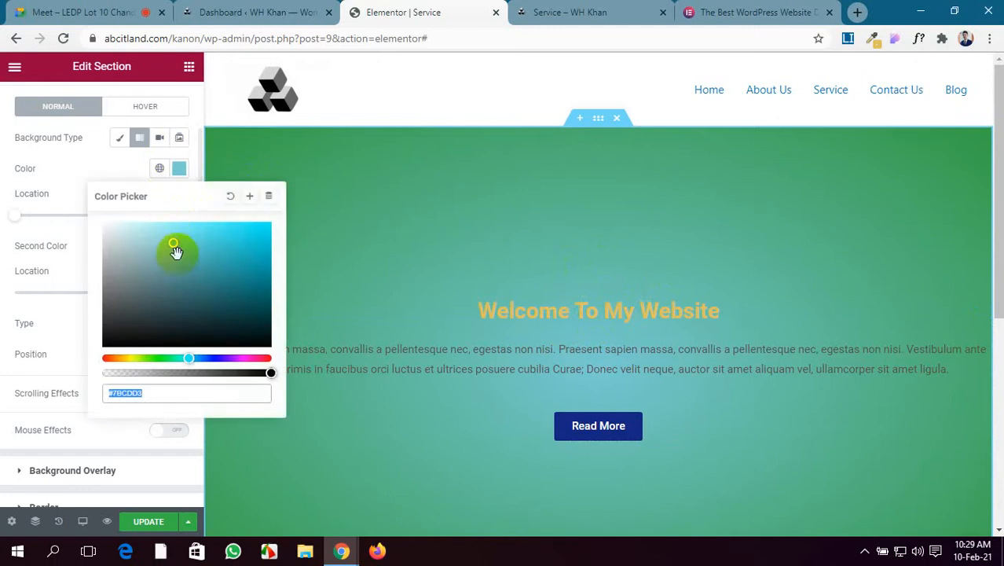
click(128, 358)
click(104, 359)
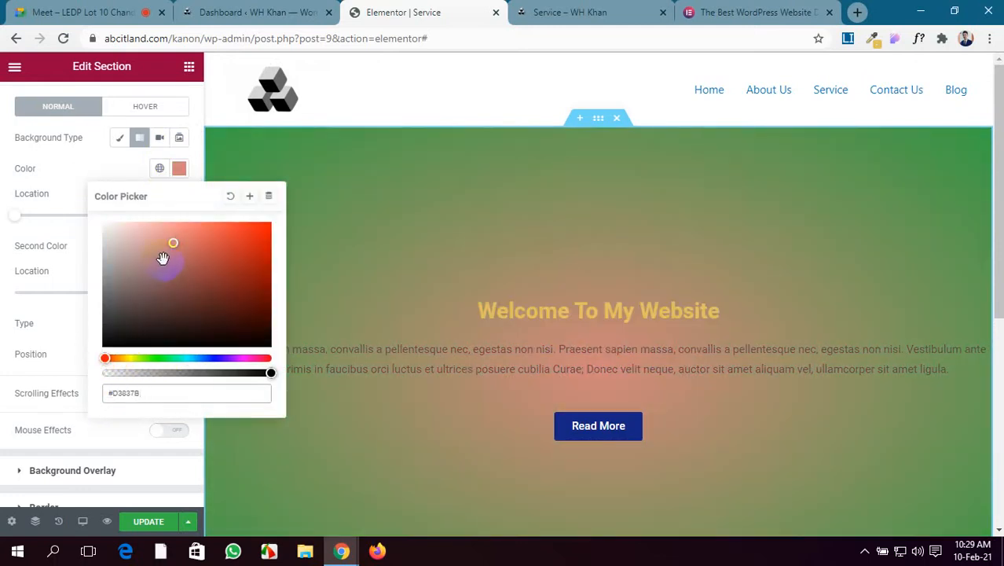
drag(228, 250, 236, 264)
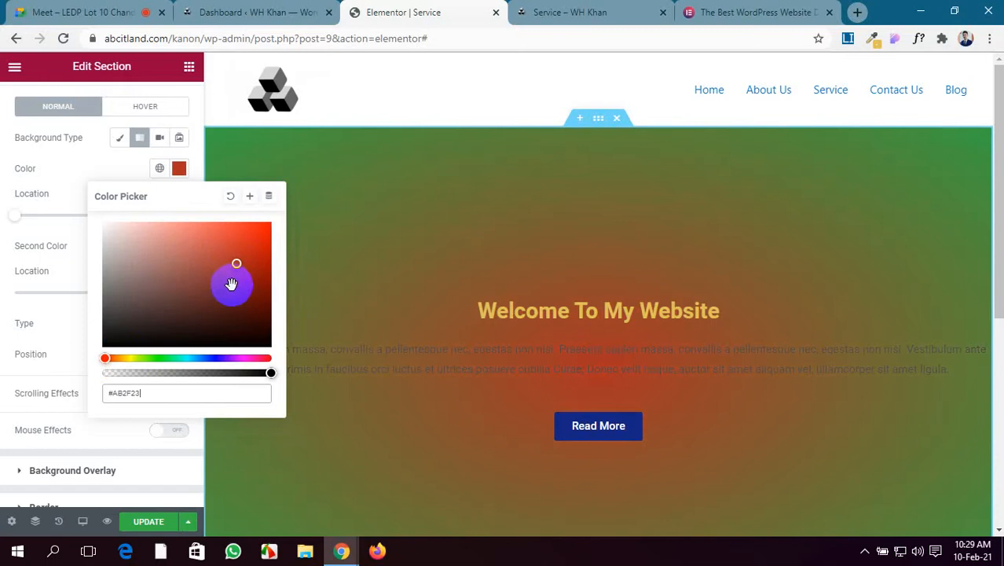
click(15, 323)
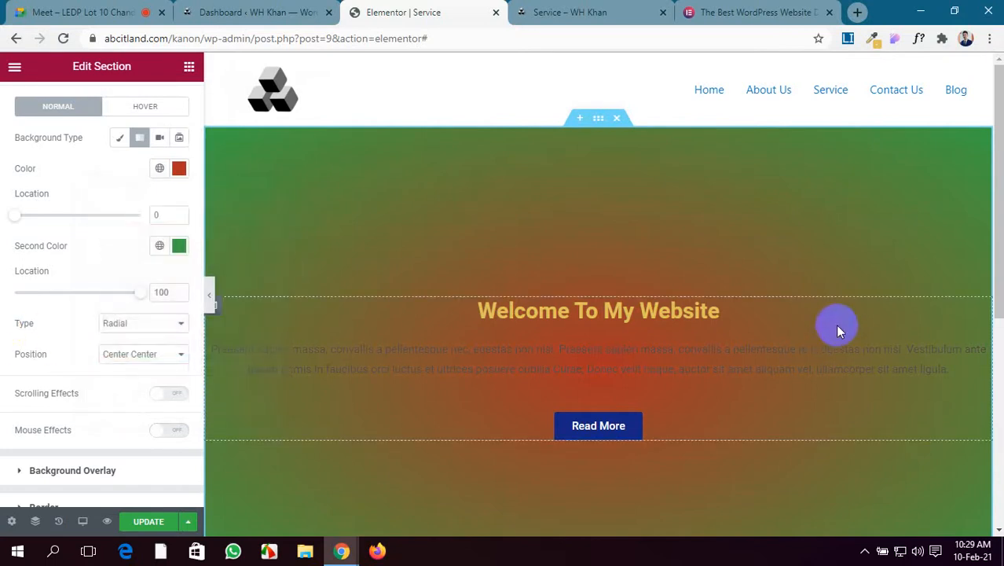
Try the Center Left and Center Right positions for the radial gradient.
scroll(835, 323, down, 2)
scroll(157, 246, down, 1)
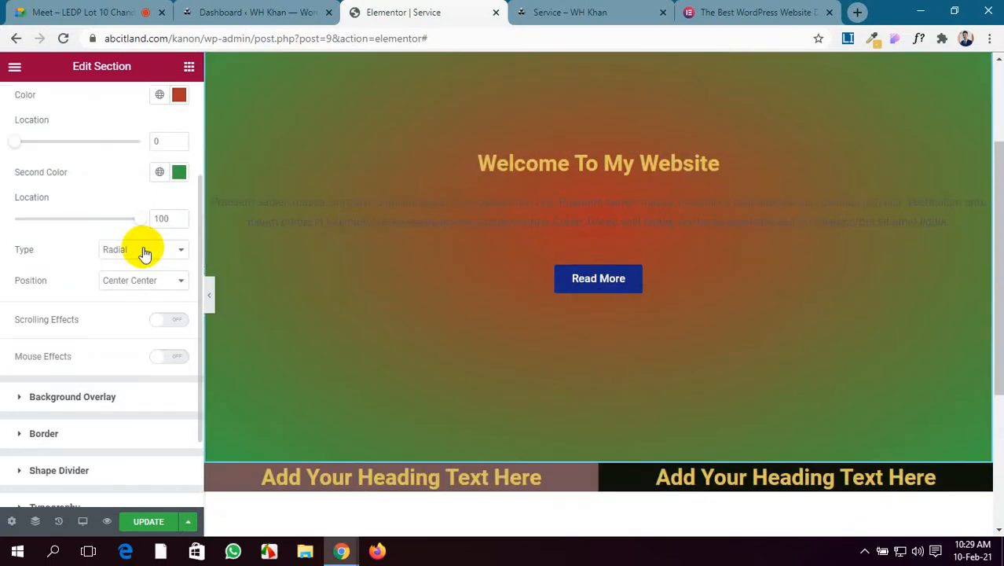
click(177, 281)
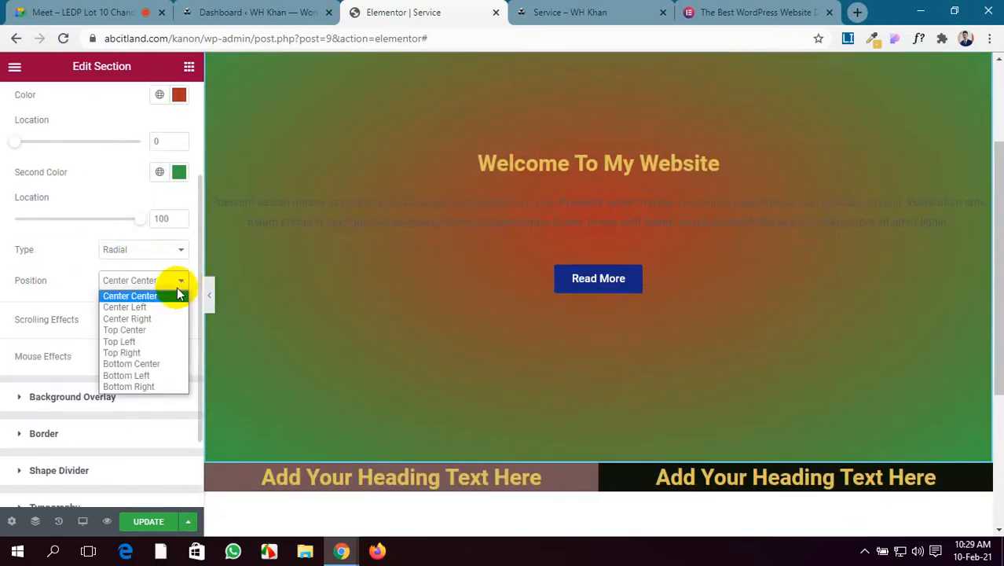
click(167, 306)
scroll(303, 321, up, 1)
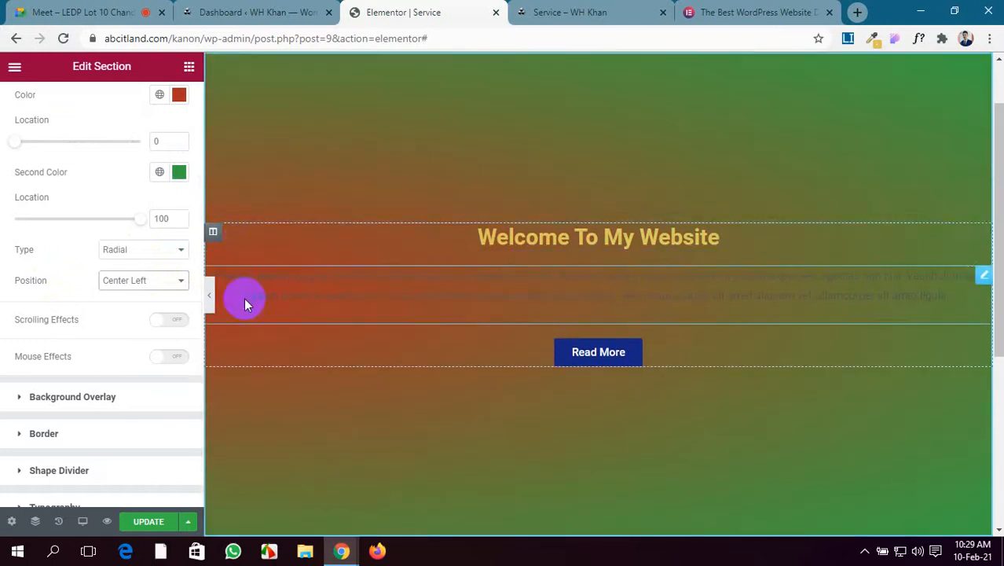
click(174, 285)
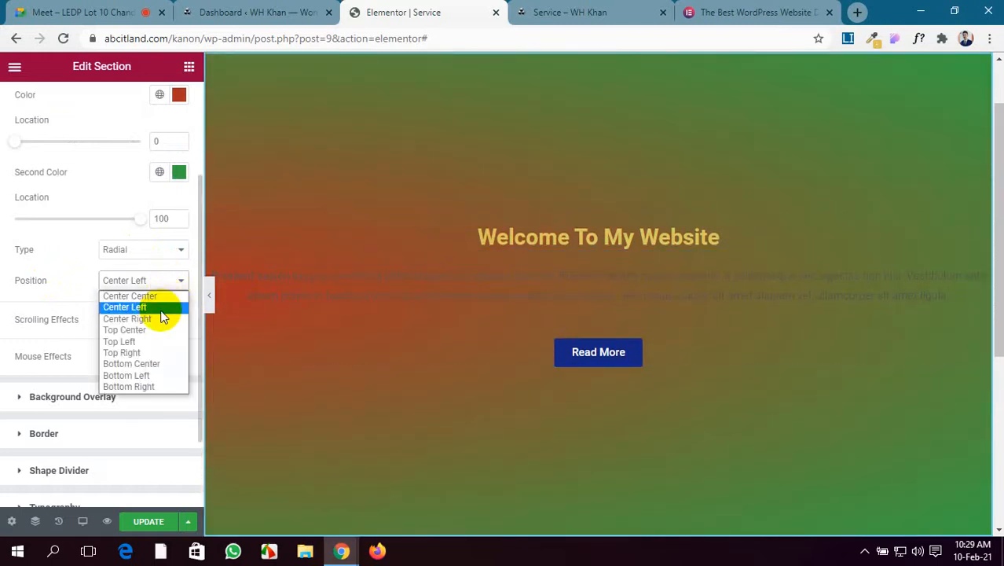
click(159, 319)
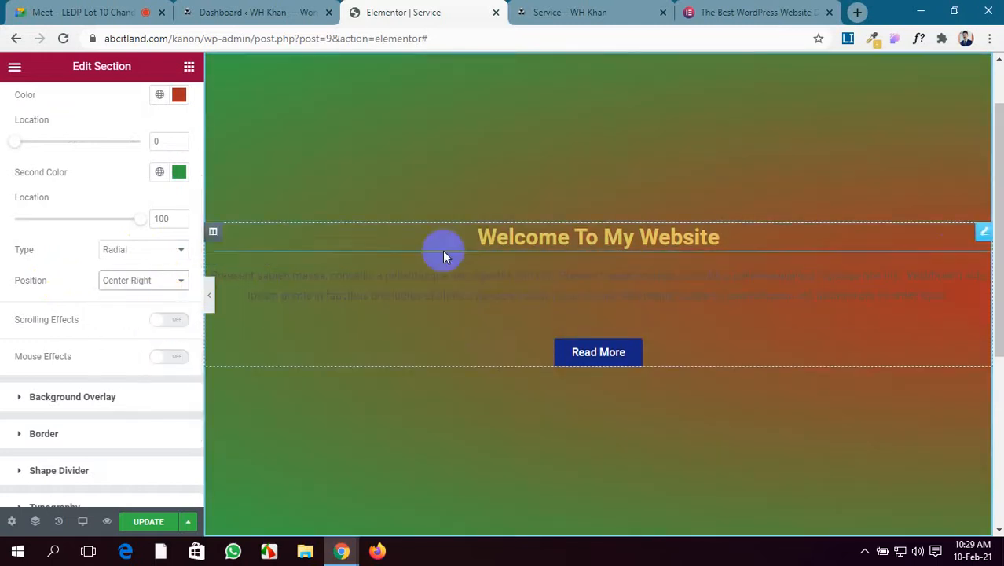
Try the Top Left and Top Right gradient positions, then set the position to Bottom Center.
click(159, 284)
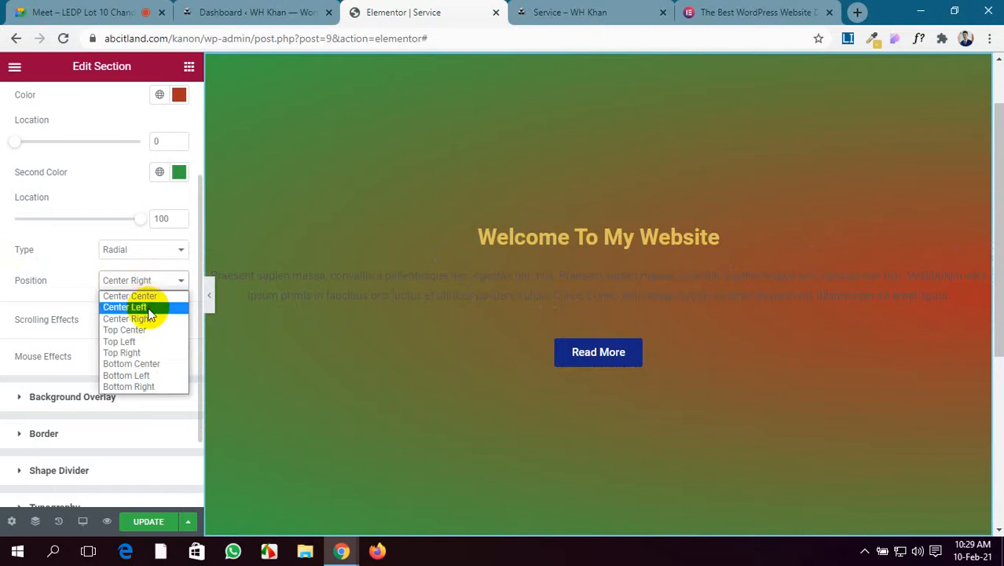
click(119, 342)
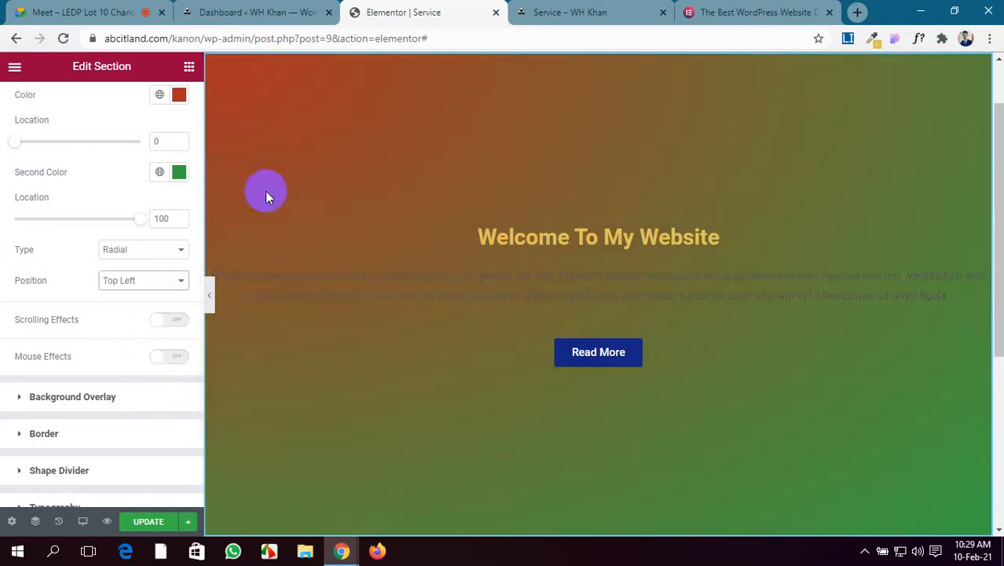
click(173, 280)
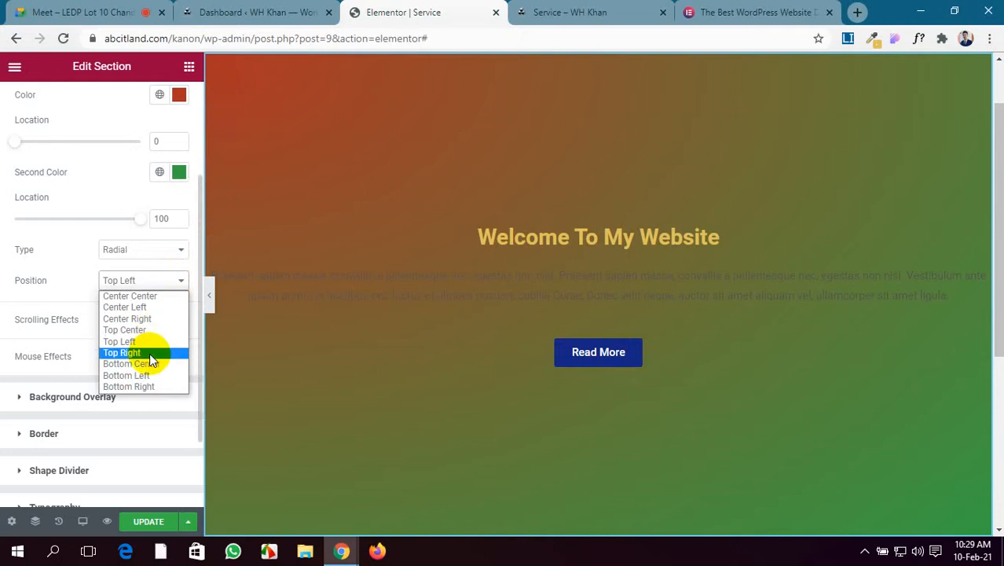
click(154, 353)
click(142, 280)
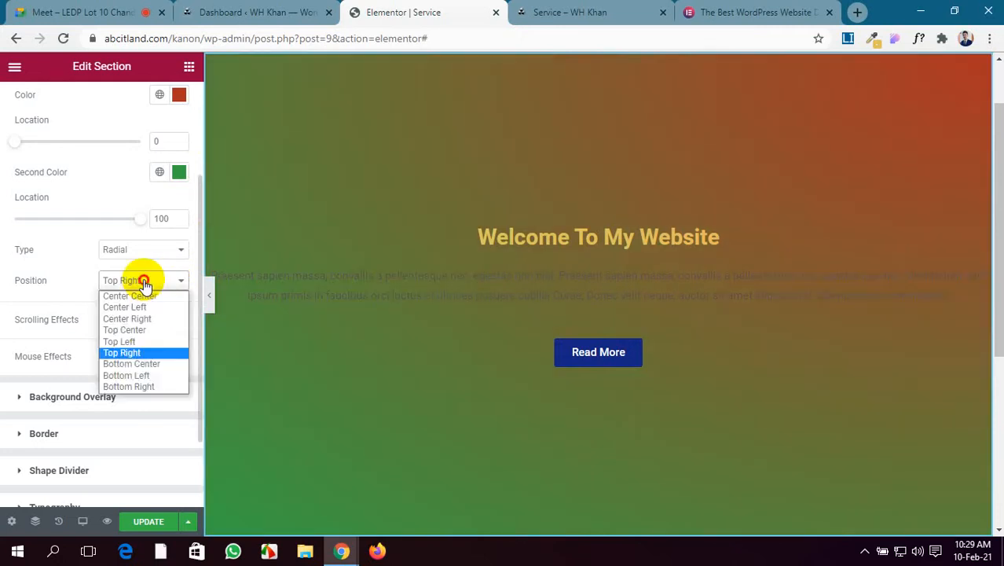
click(125, 364)
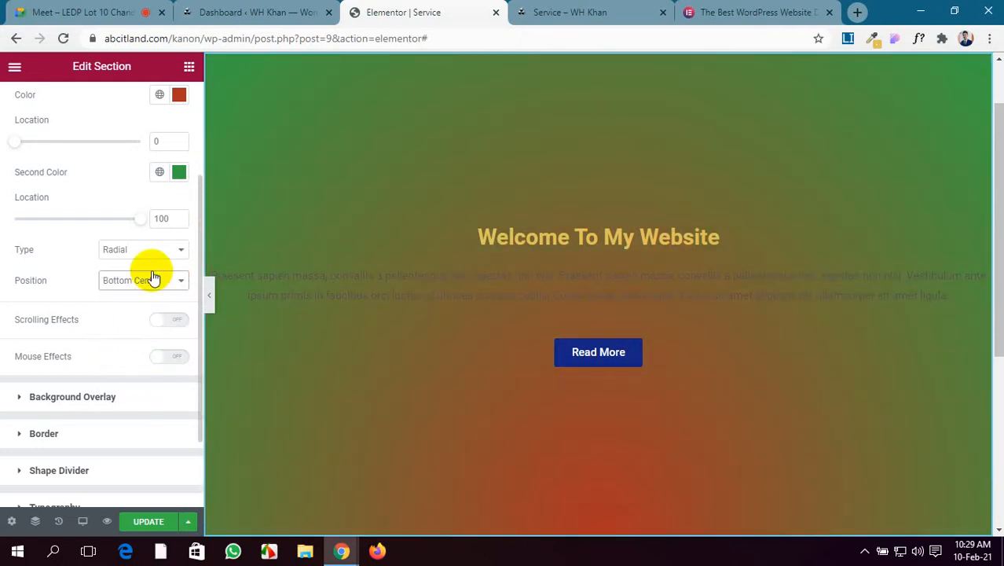
Try the Bottom Left position for the radial gradient, then set it to Center Center and check the section on the page.
click(154, 283)
click(140, 375)
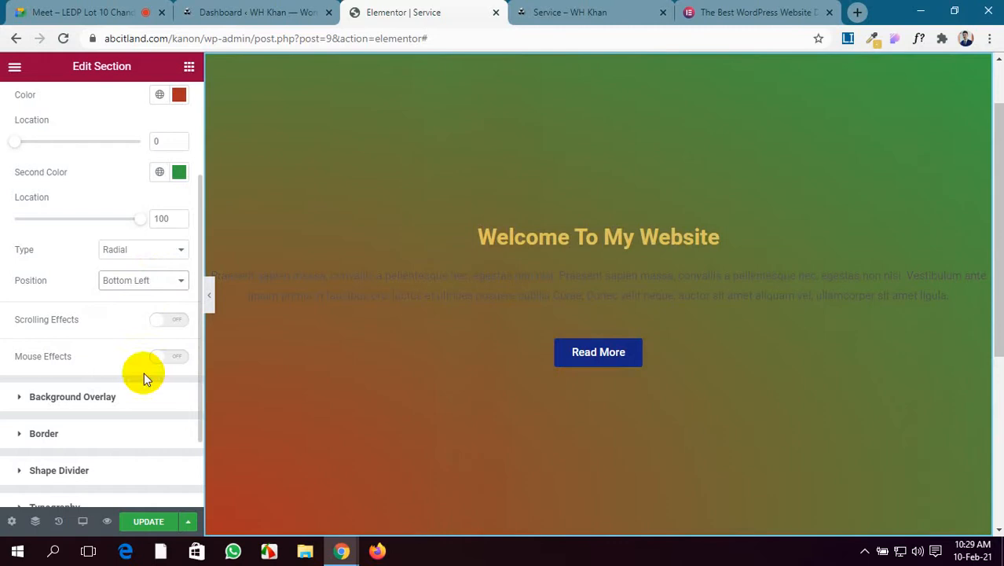
click(144, 283)
click(137, 294)
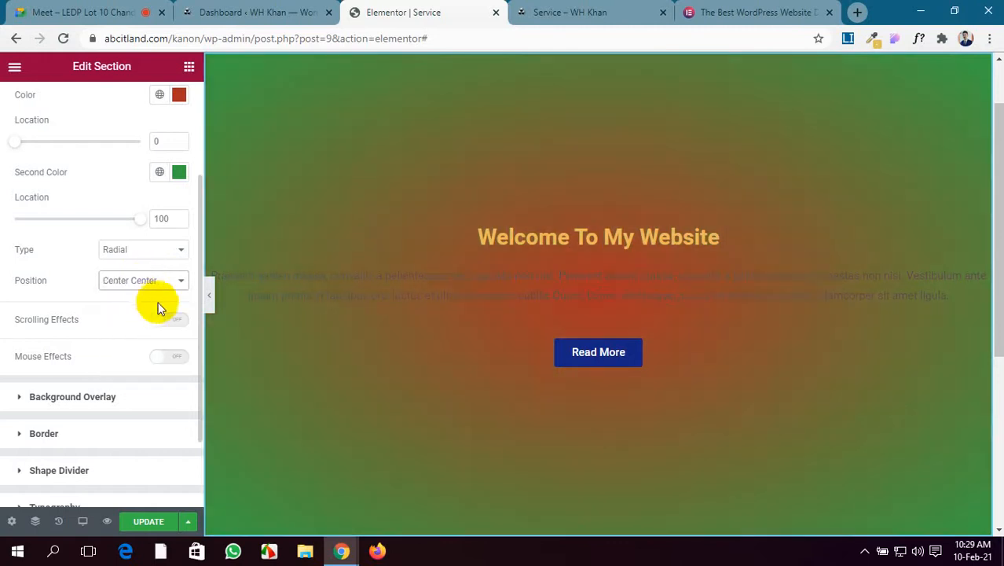
scroll(166, 299, down, 2)
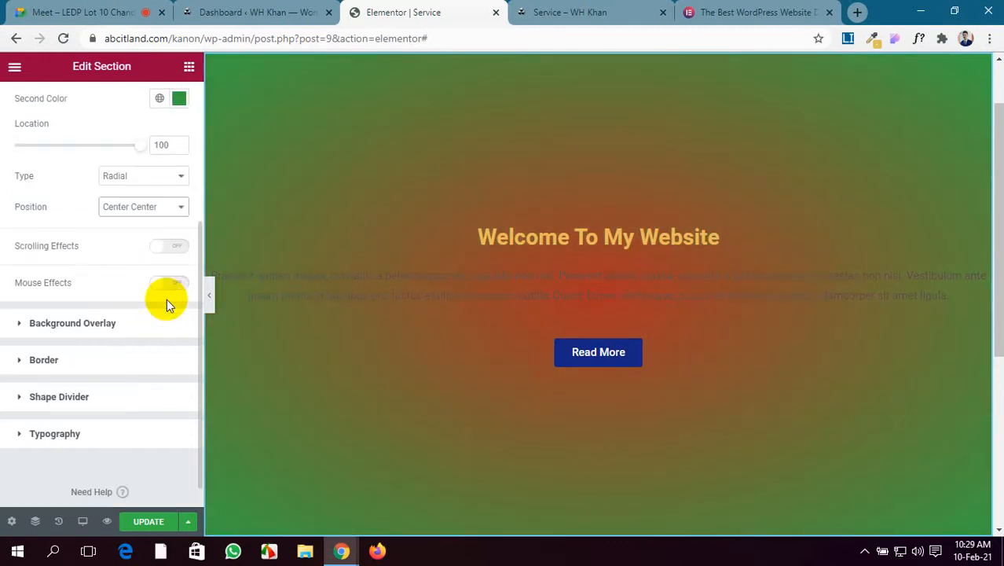
scroll(437, 253, up, 1)
scroll(438, 252, down, 3)
scroll(437, 252, up, 3)
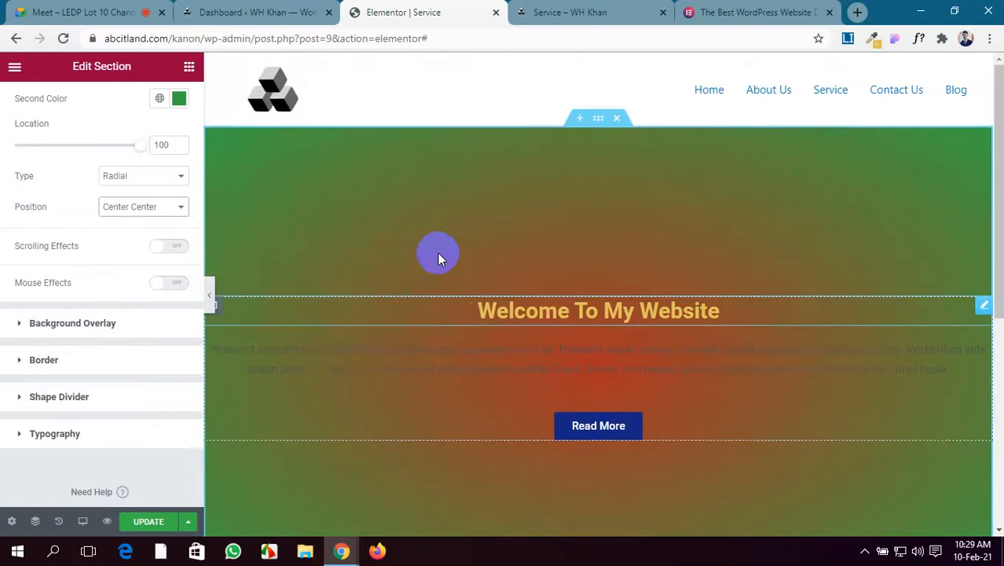
Change the welcome section's background type to Video and review its link, start and end time, playback and fallback options.
scroll(125, 220, up, 5)
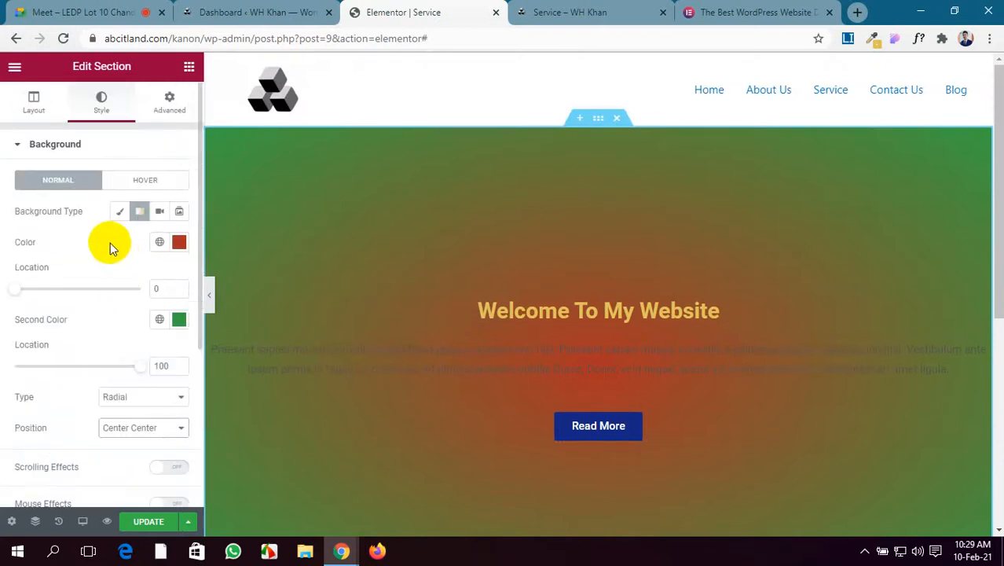
click(160, 212)
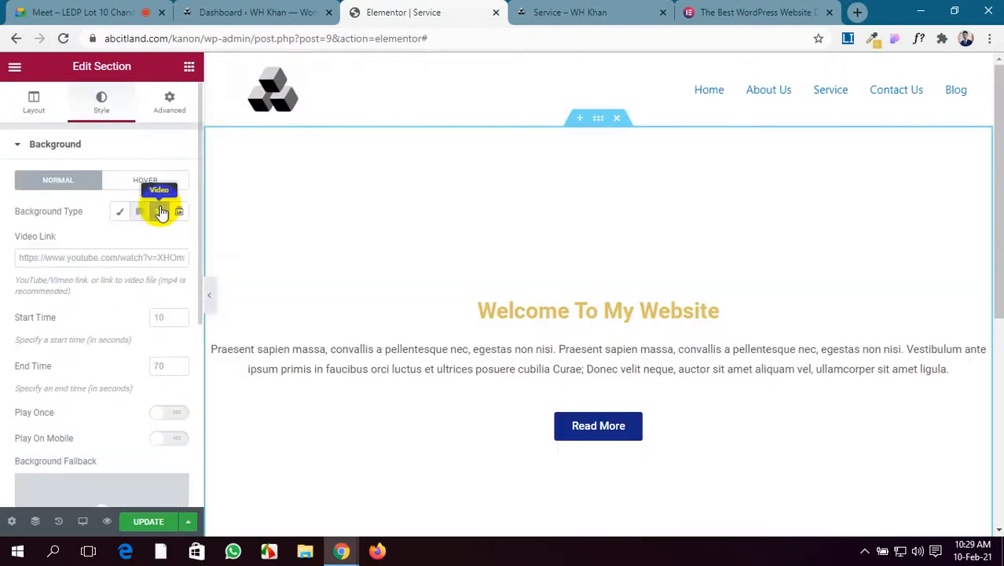
click(96, 258)
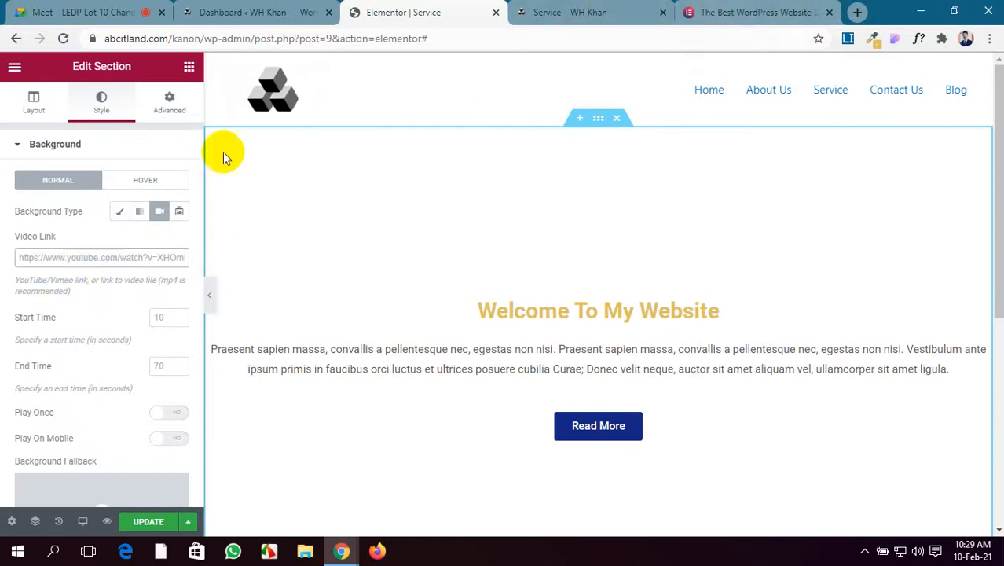
scroll(85, 250, down, 1)
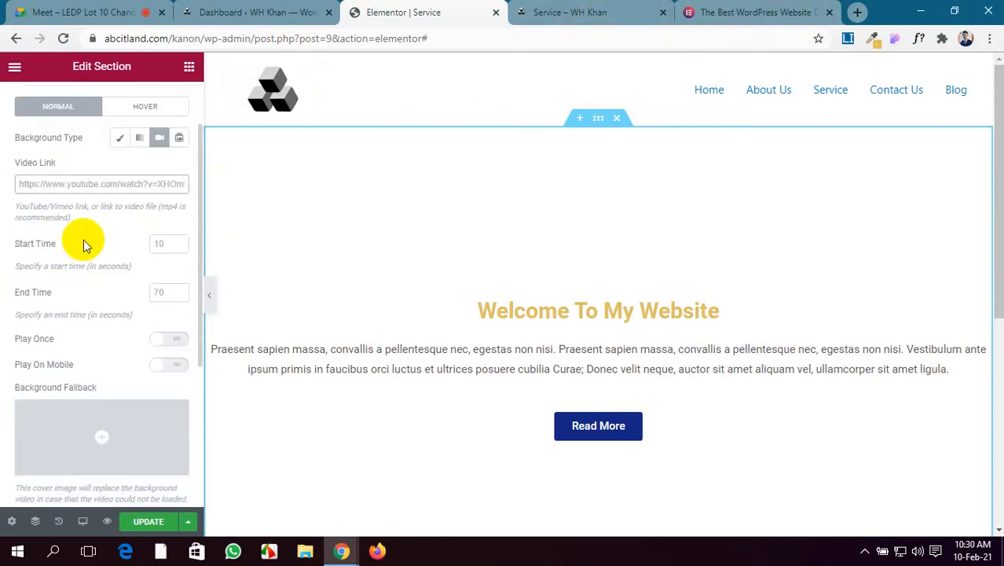
scroll(93, 247, down, 1)
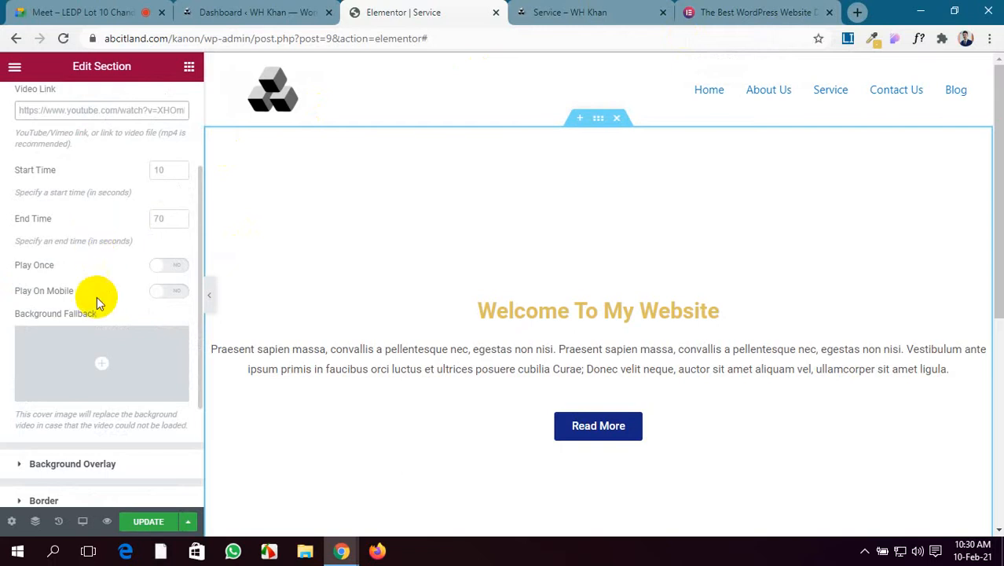
scroll(89, 241, up, 2)
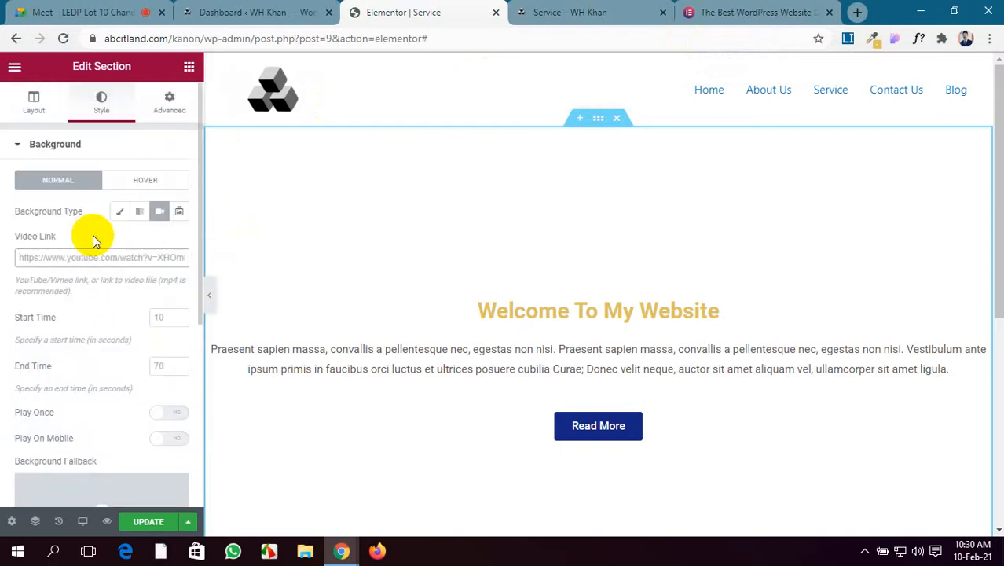
Open YouTube in a new browser tab, search for "doraemon" and open the first video in the results.
click(857, 12)
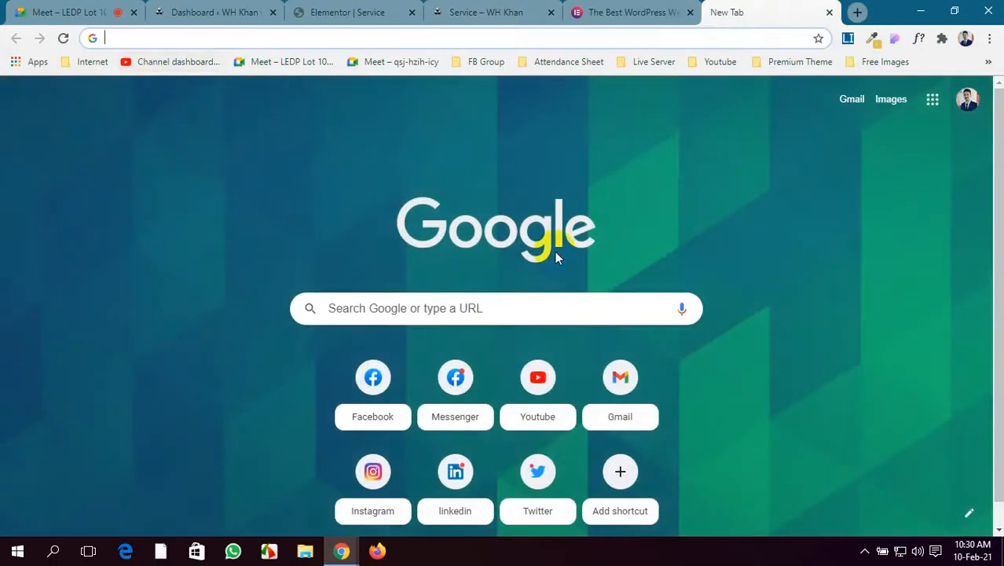
click(538, 376)
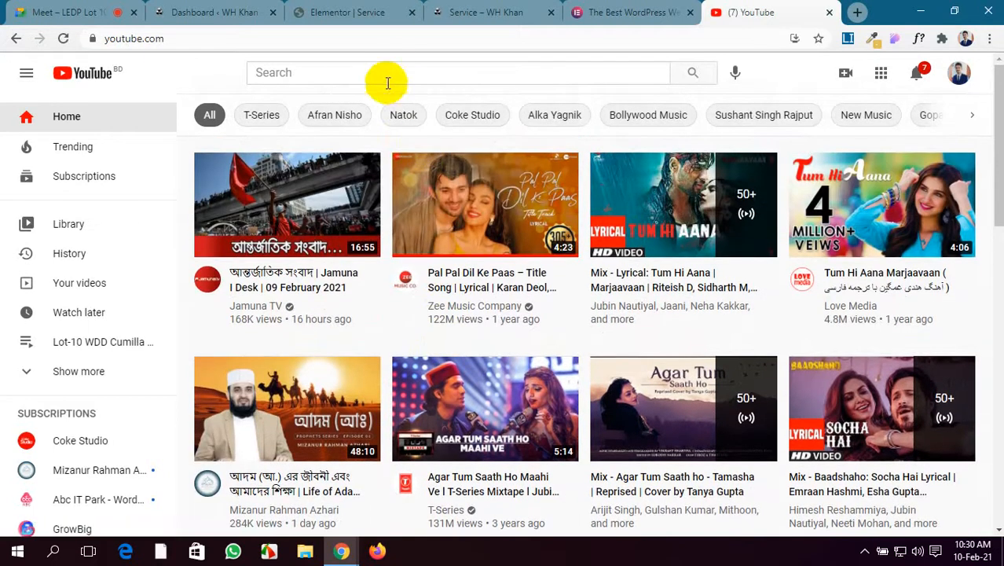
click(386, 71)
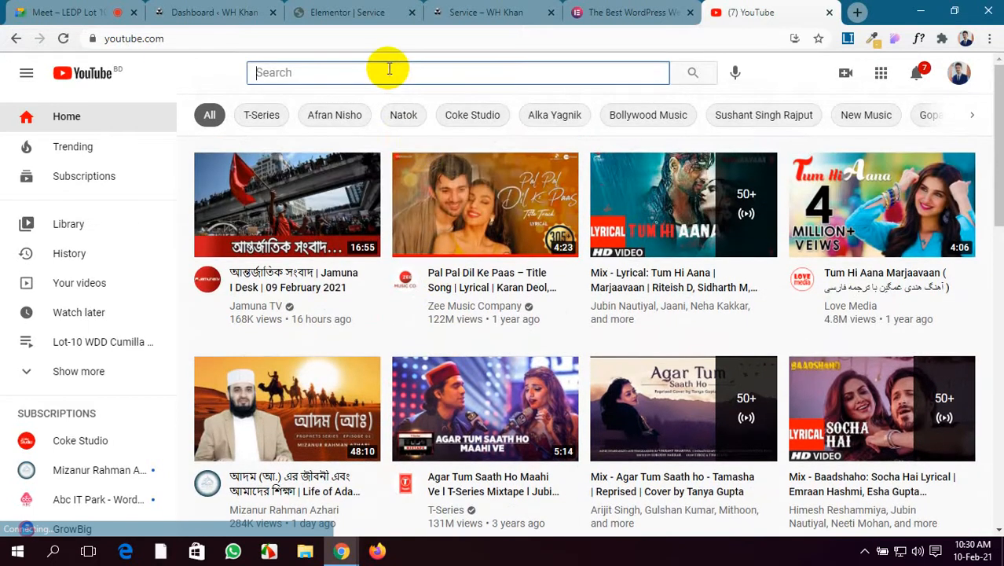
text(dor)
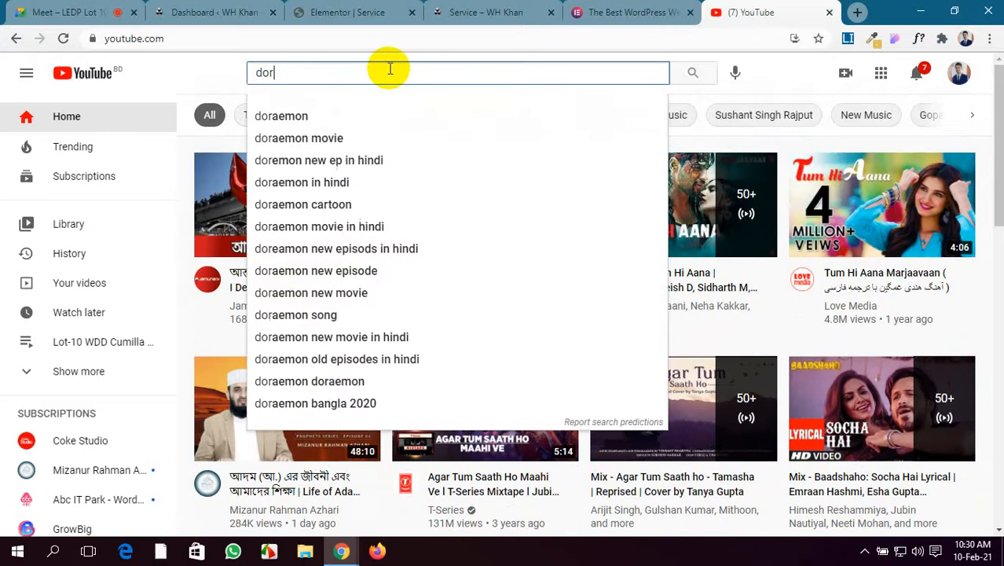
click(285, 117)
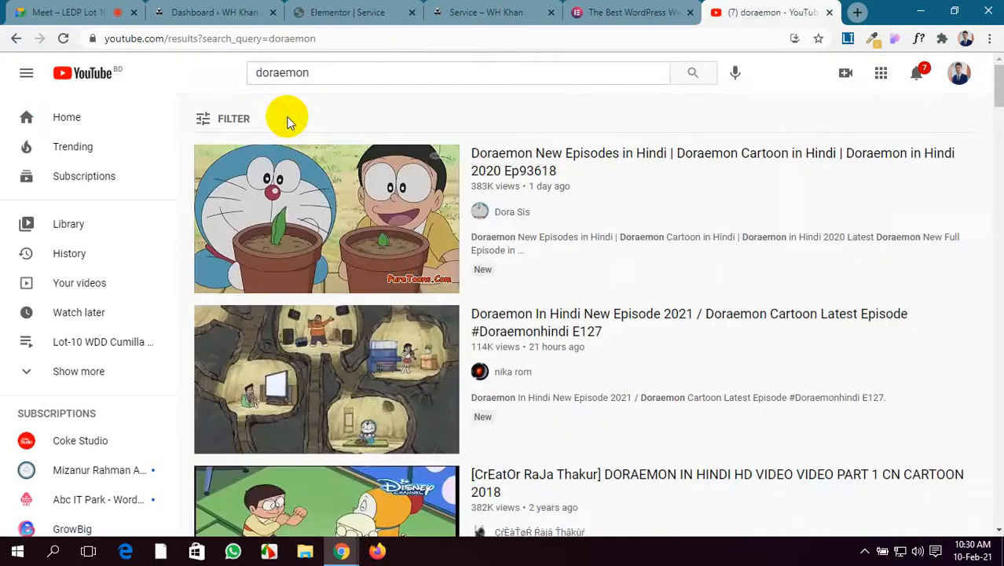
click(287, 217)
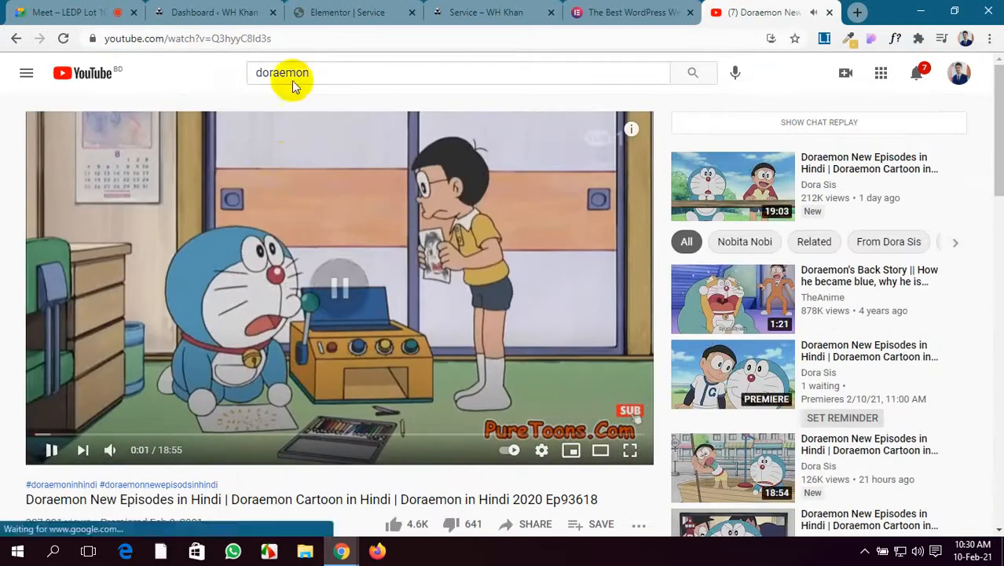
Copy the Doraemon video's web address and paste it as the section background's Video Link in the Elementor editor.
click(280, 39)
drag(281, 39, 100, 41)
key(ctrl+c)
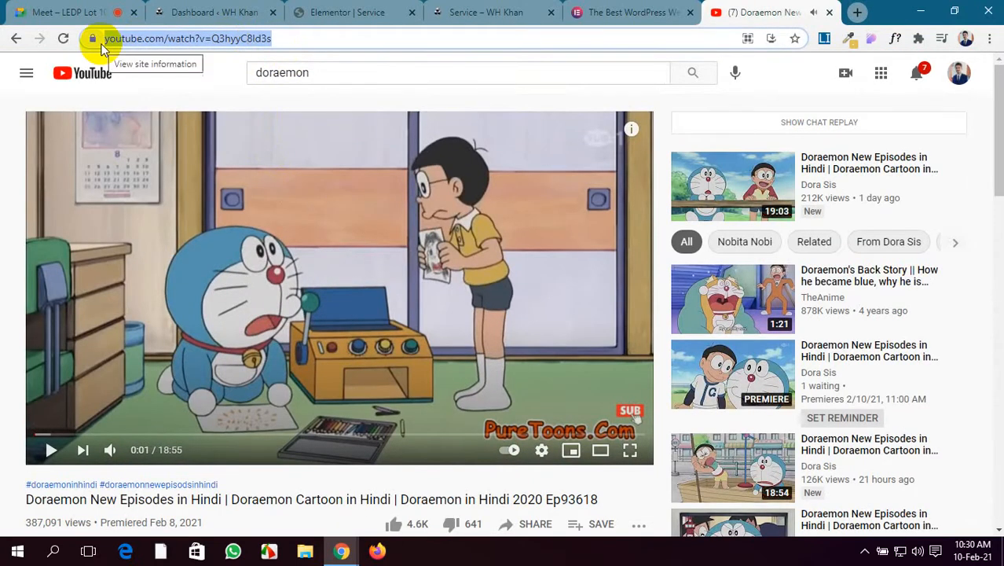
click(197, 7)
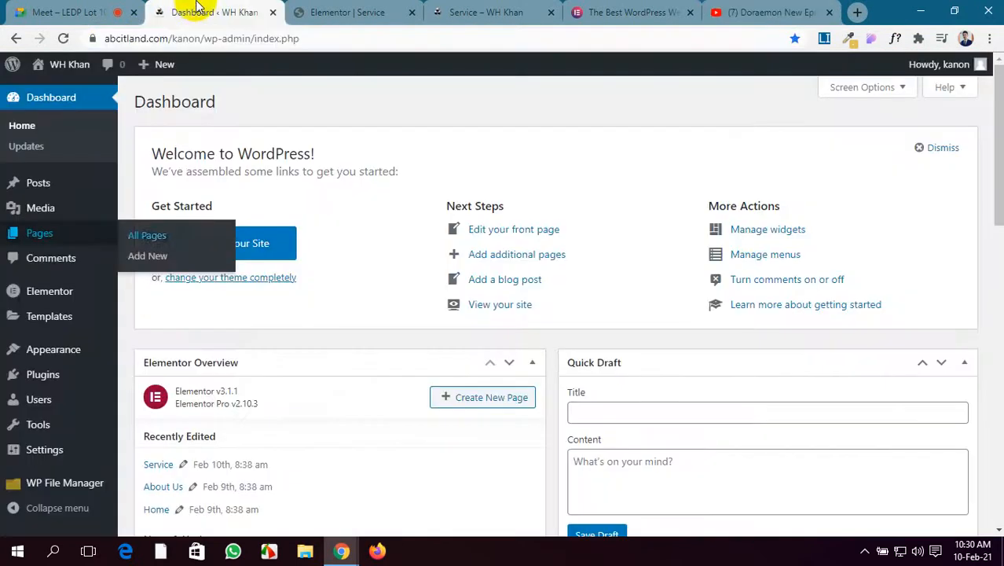
click(338, 12)
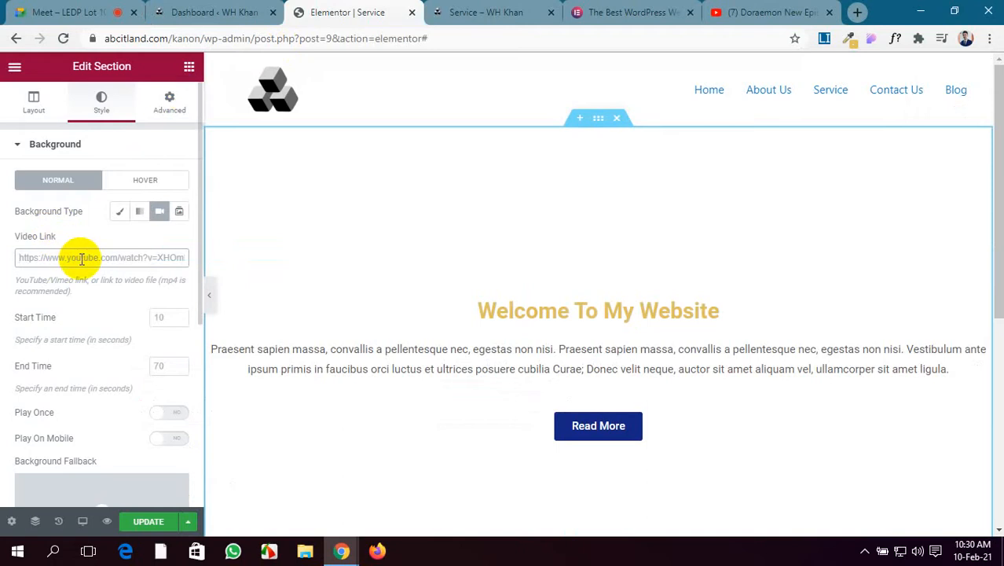
key(ctrl+v)
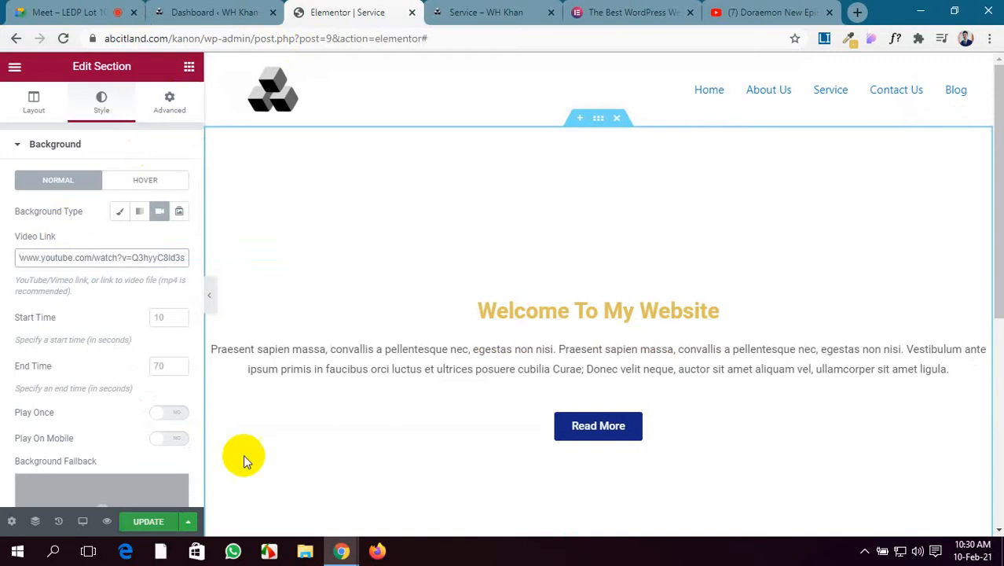
Update the Service page and check the video background on its preview page.
scroll(337, 376, down, 3)
scroll(329, 374, up, 3)
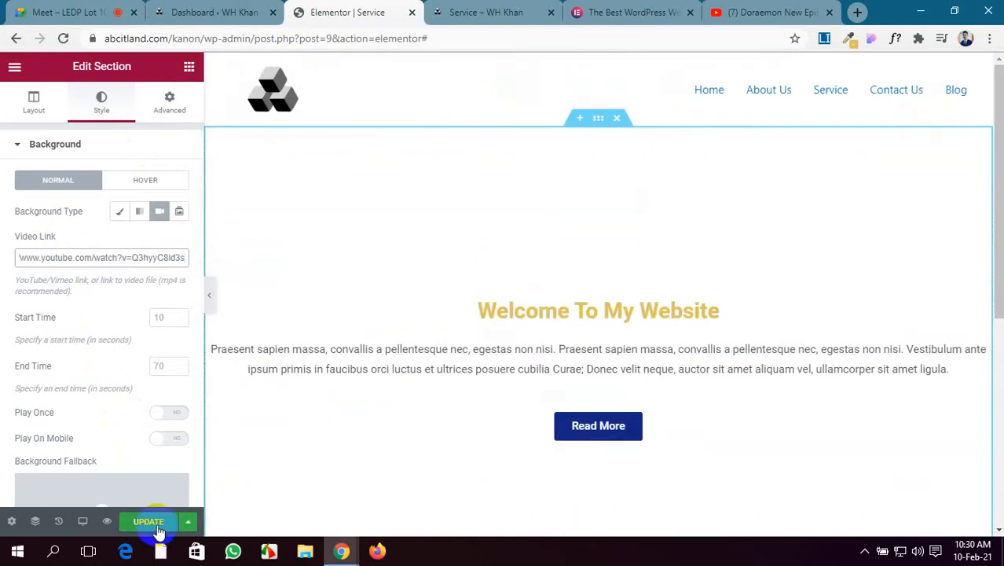
click(157, 527)
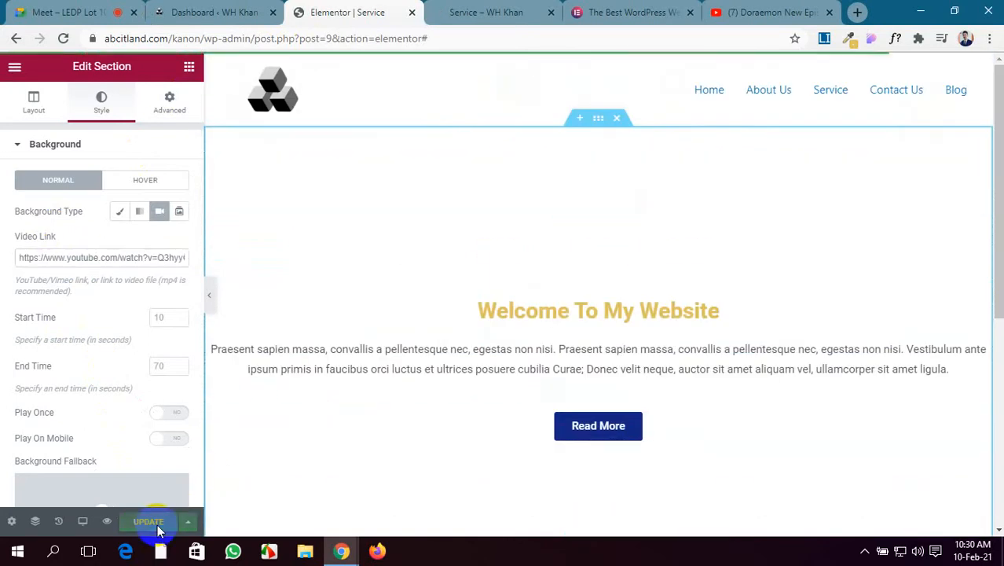
click(468, 6)
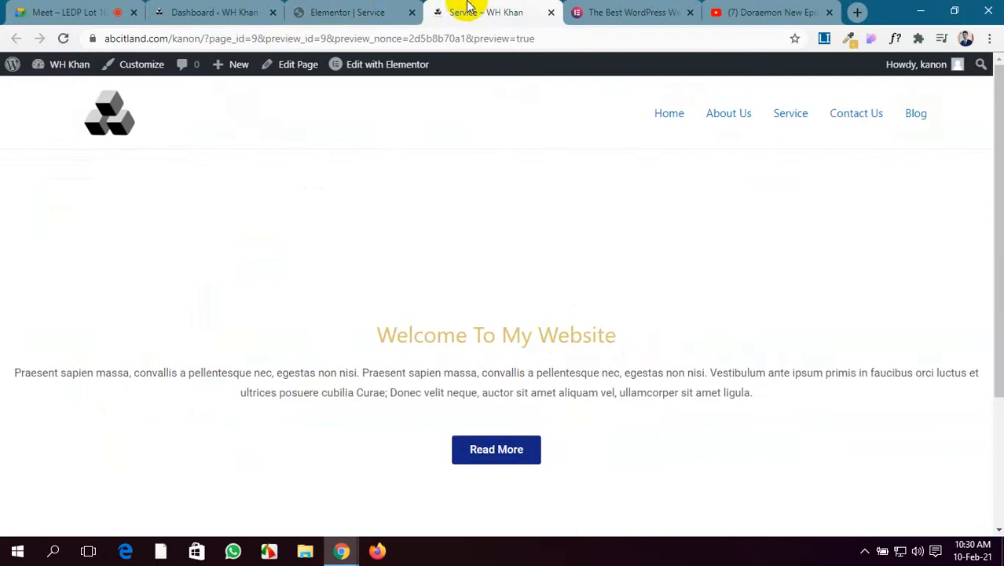
Return to the Elementor editor and clear the section background's Video Link completely.
click(353, 11)
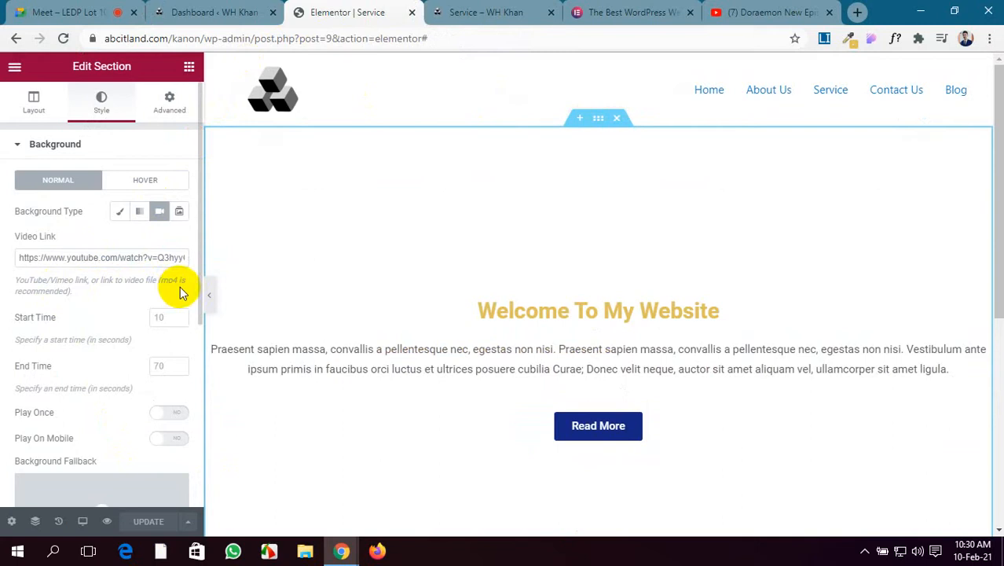
click(139, 255)
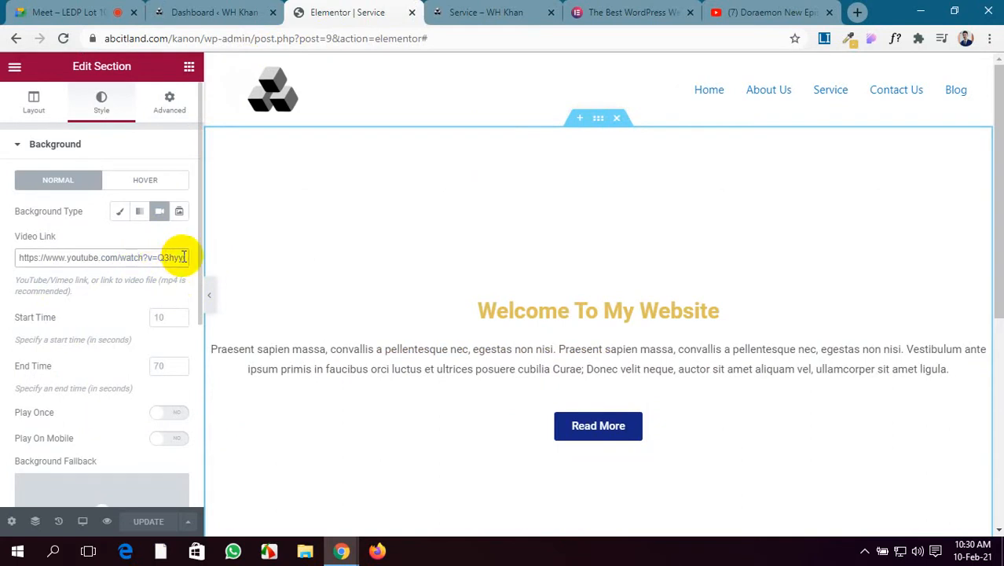
drag(182, 256, 15, 259)
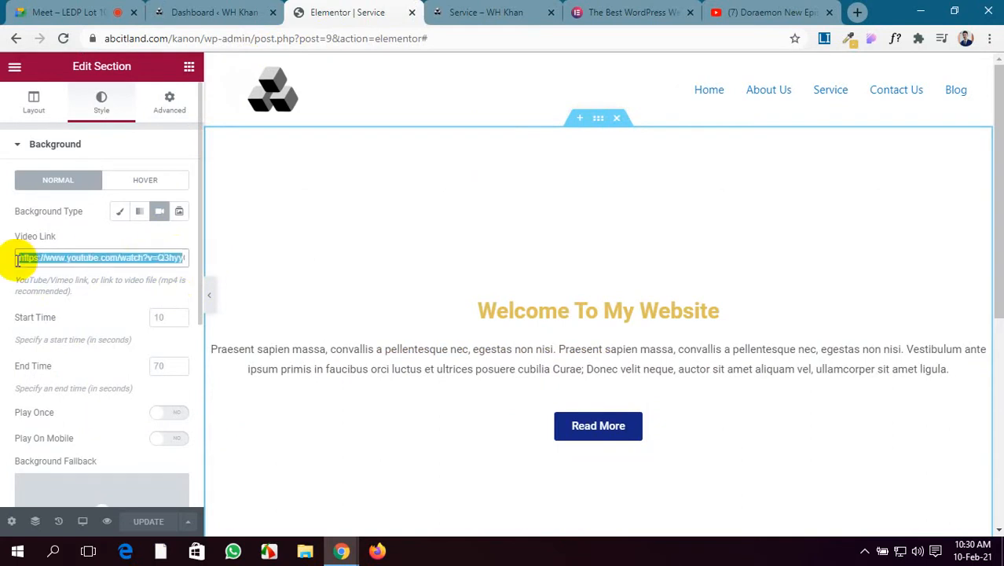
key(BackSpace)
text(C8d3s)
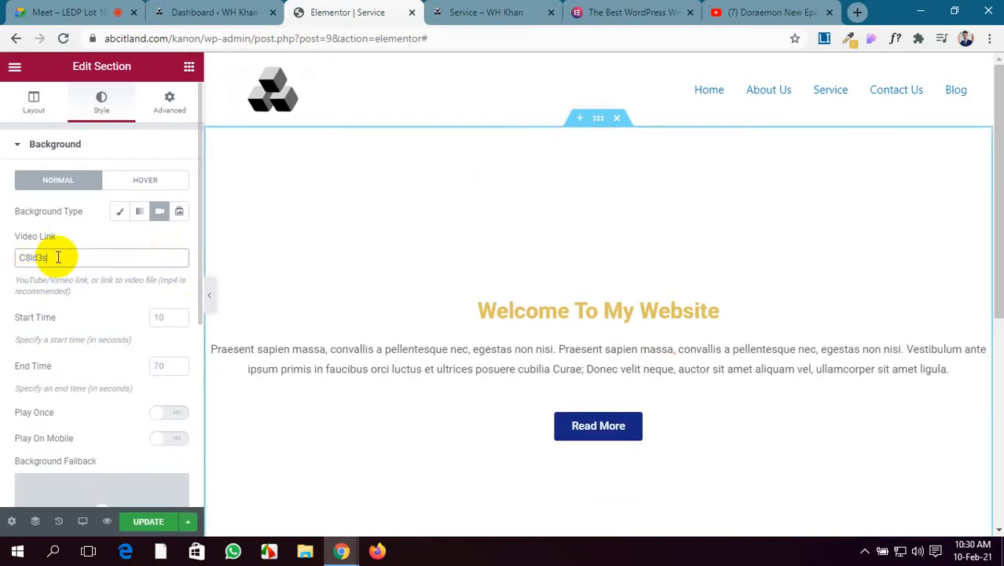
key(BackSpace)
key(BackSpace)
key(BackSpace)
key(BackSpace)
key(BackSpace)
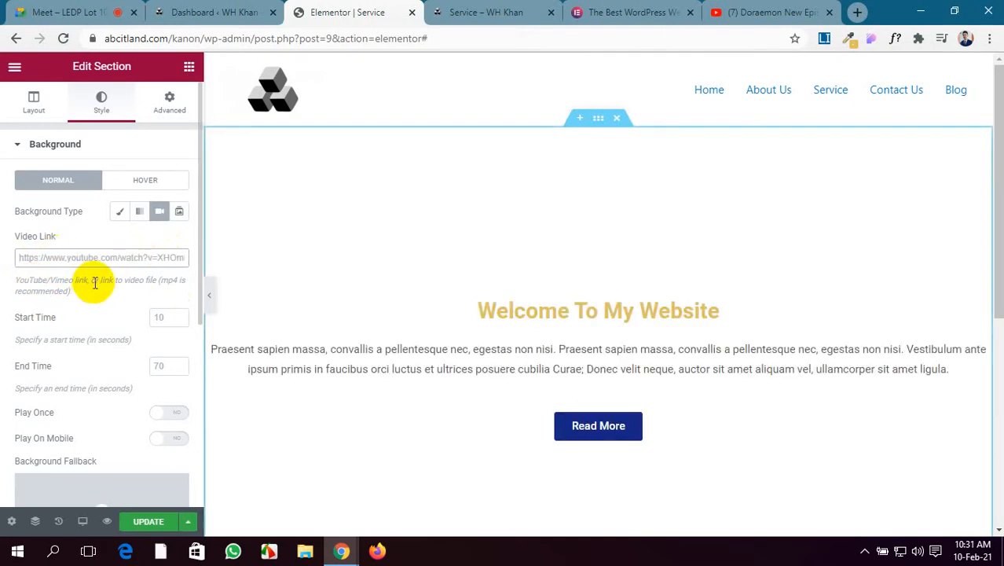
Return to the Doraemon video on YouTube and copy its youtu.be share link.
click(507, 12)
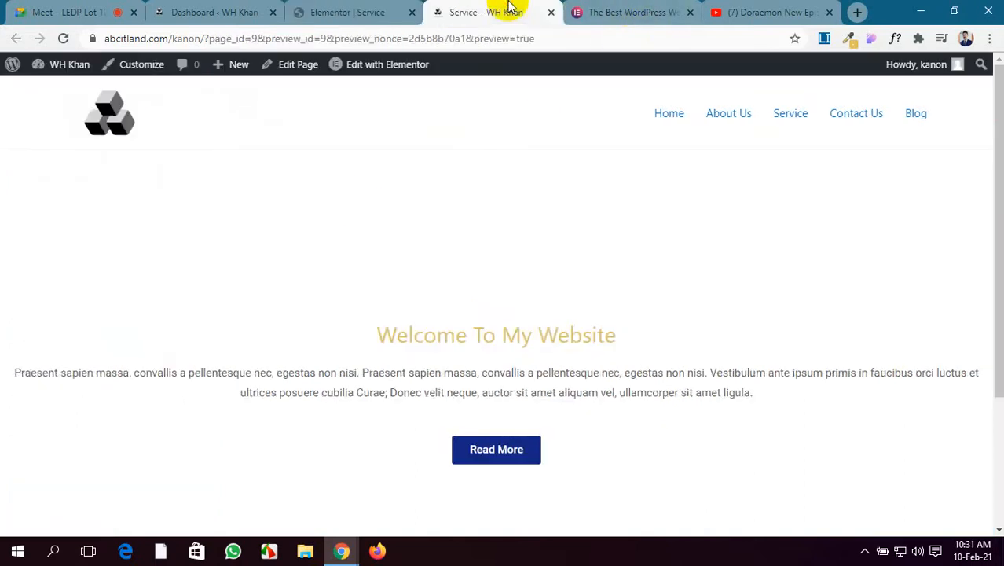
click(770, 12)
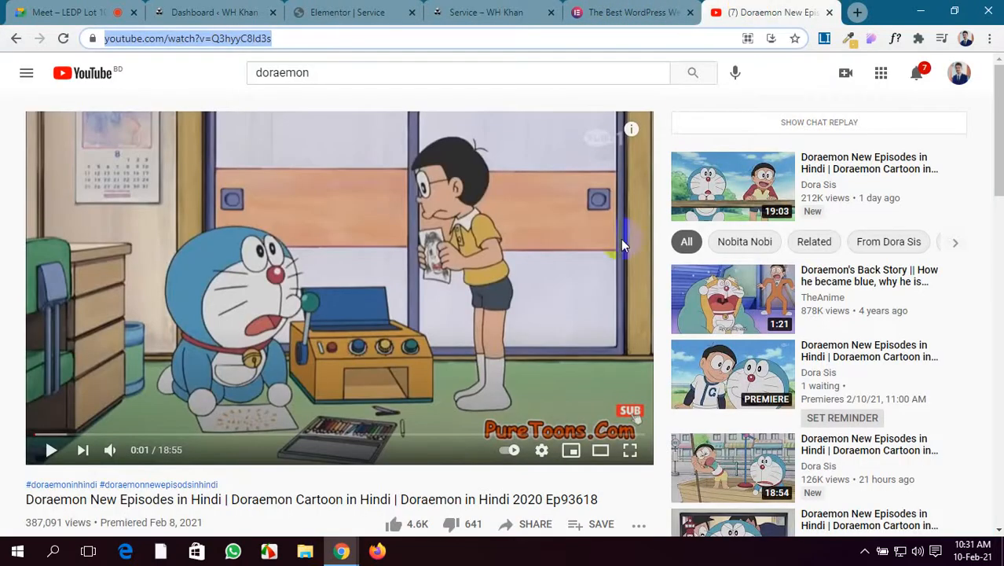
scroll(714, 366, down, 5)
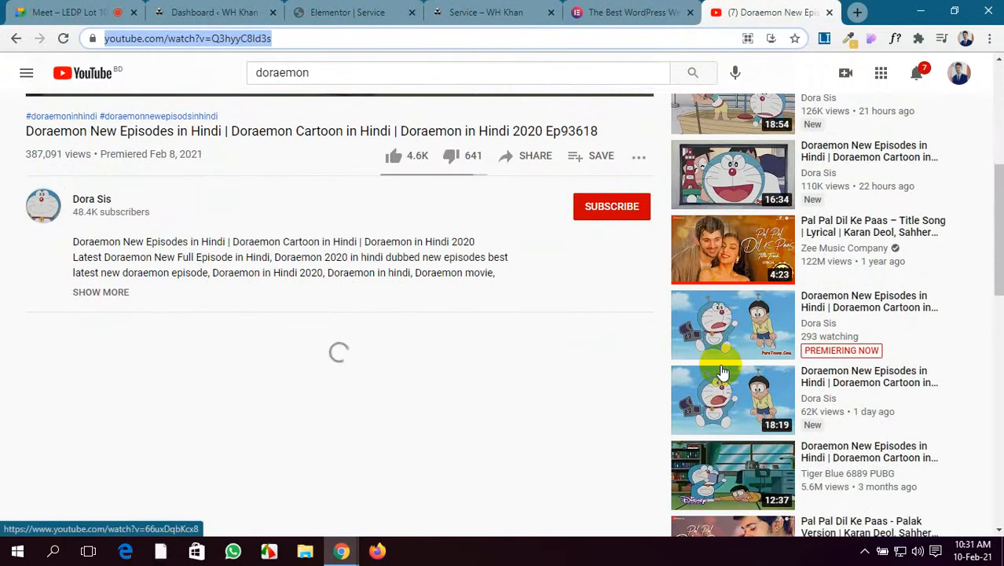
scroll(728, 359, down, 2)
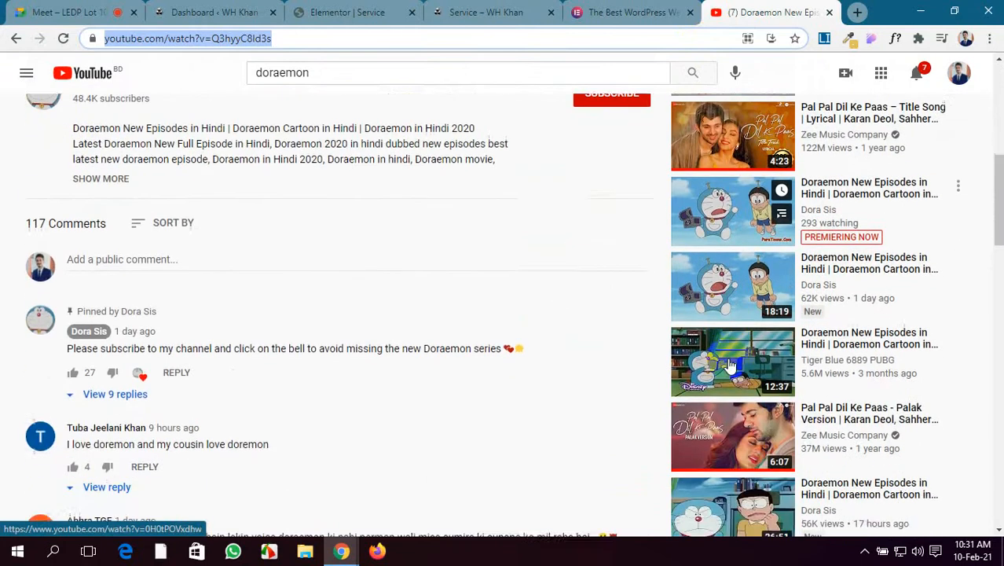
scroll(730, 366, down, 1)
scroll(730, 366, down, 4)
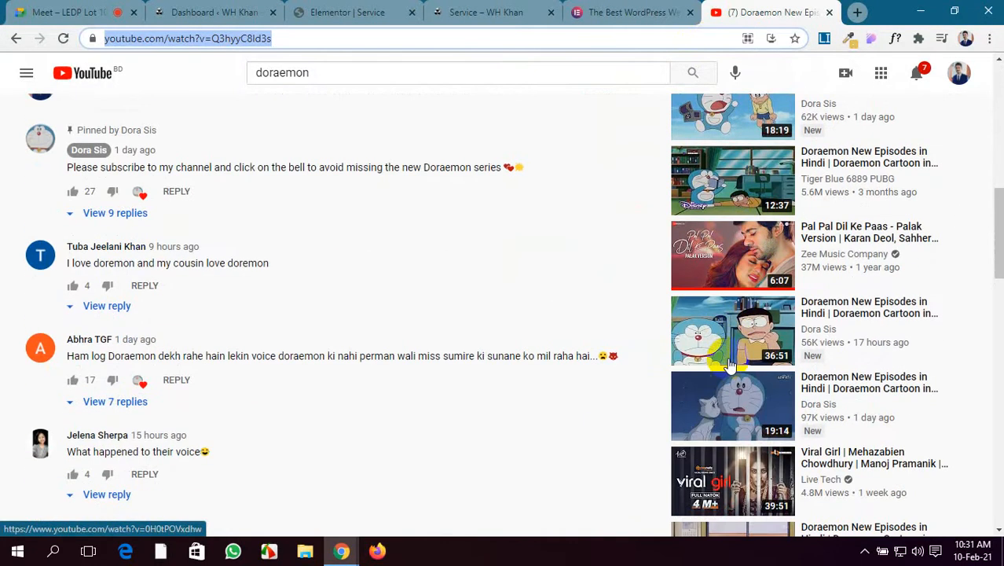
scroll(583, 314, up, 10)
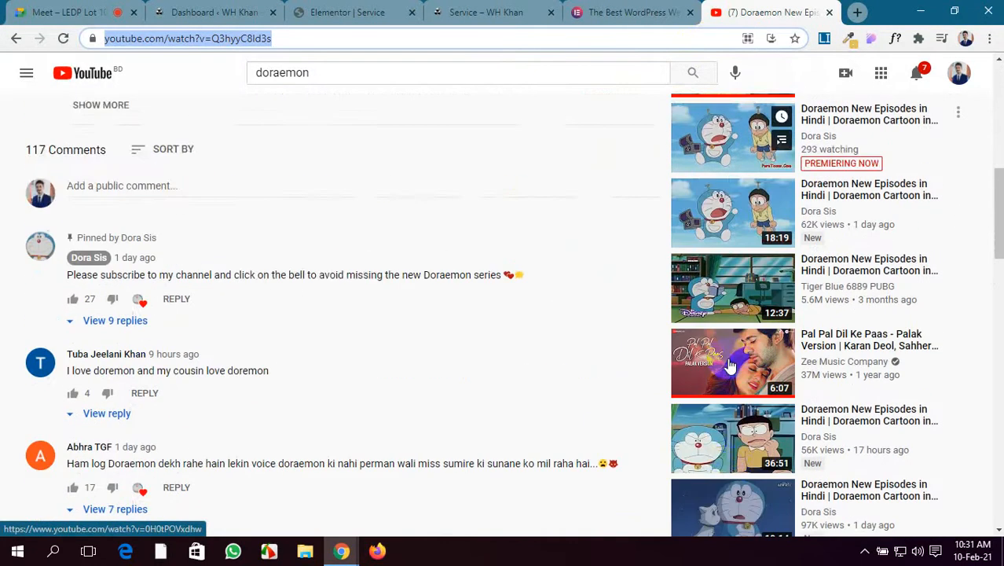
scroll(567, 317, down, 1)
scroll(567, 317, down, 4)
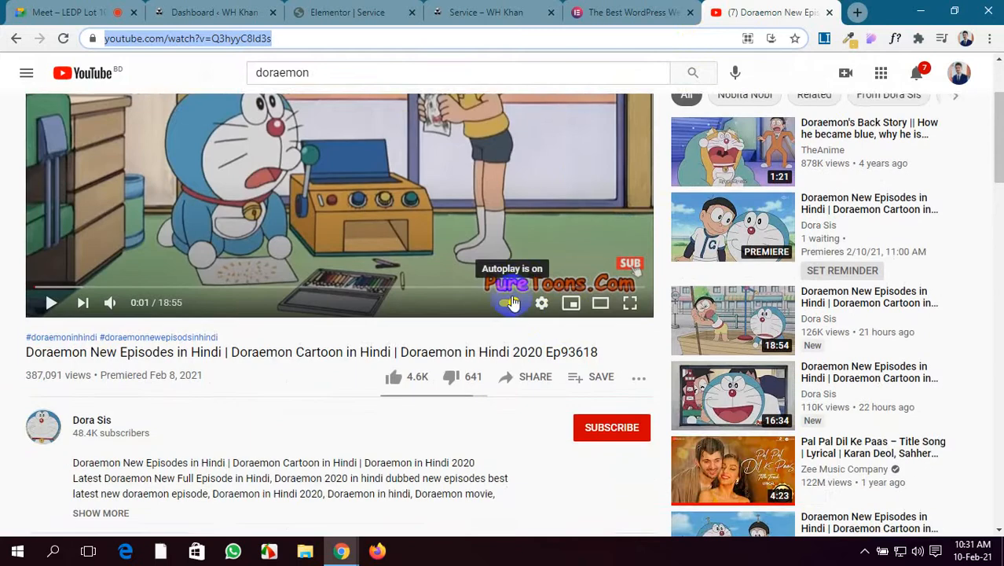
click(522, 303)
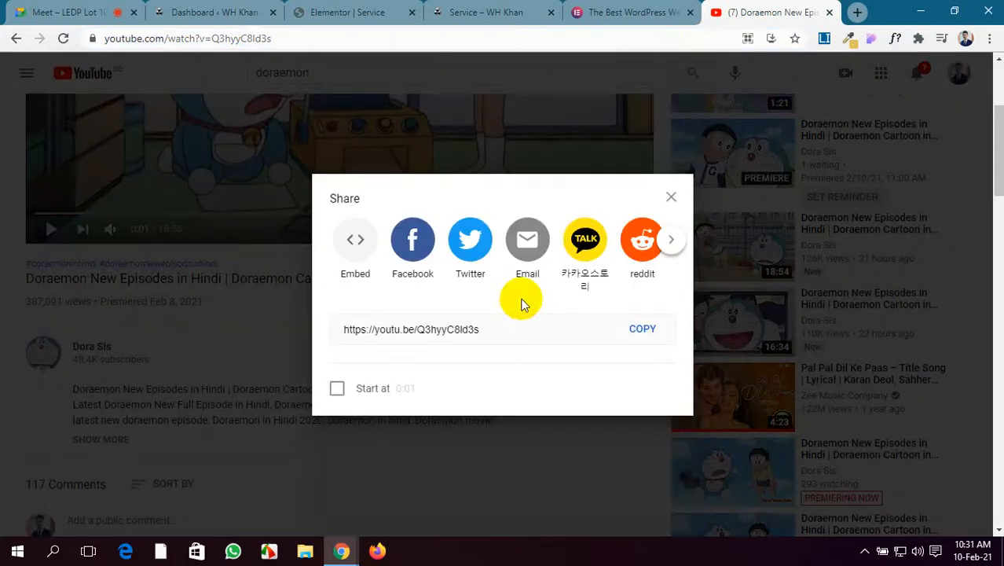
click(486, 328)
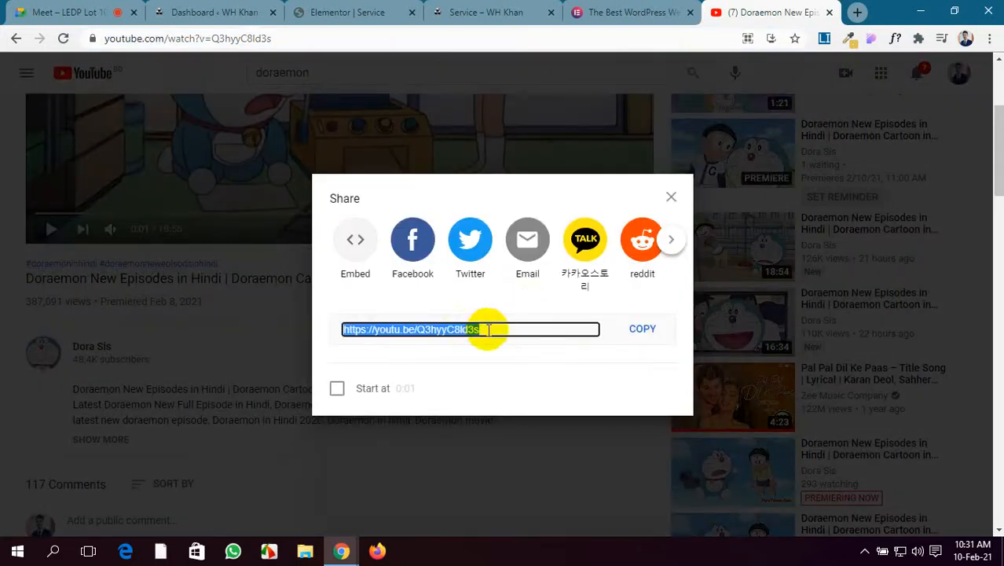
click(633, 333)
Paste the Doraemon video's share link as the section background's Video Link in the Elementor editor.
click(206, 9)
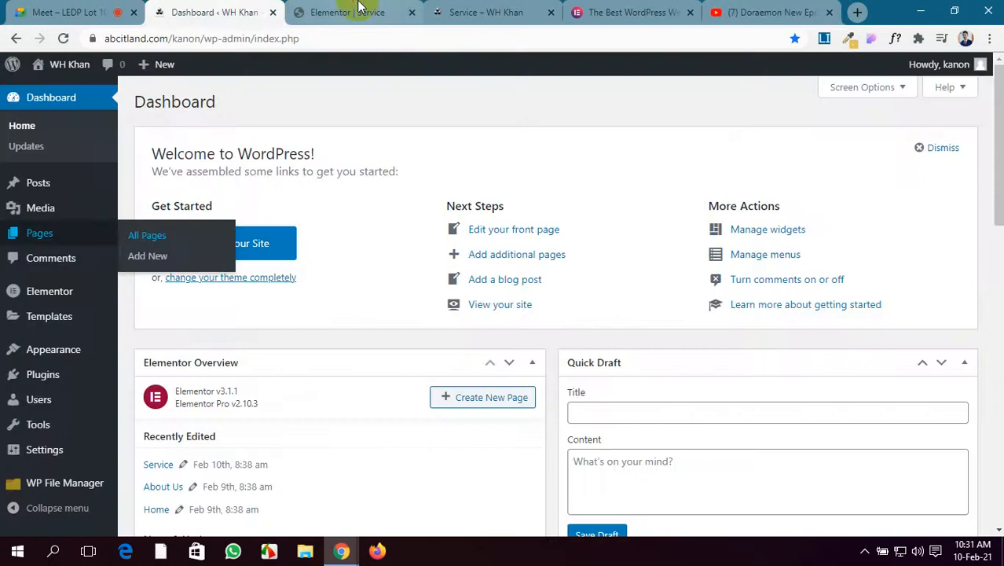
click(359, 9)
click(91, 258)
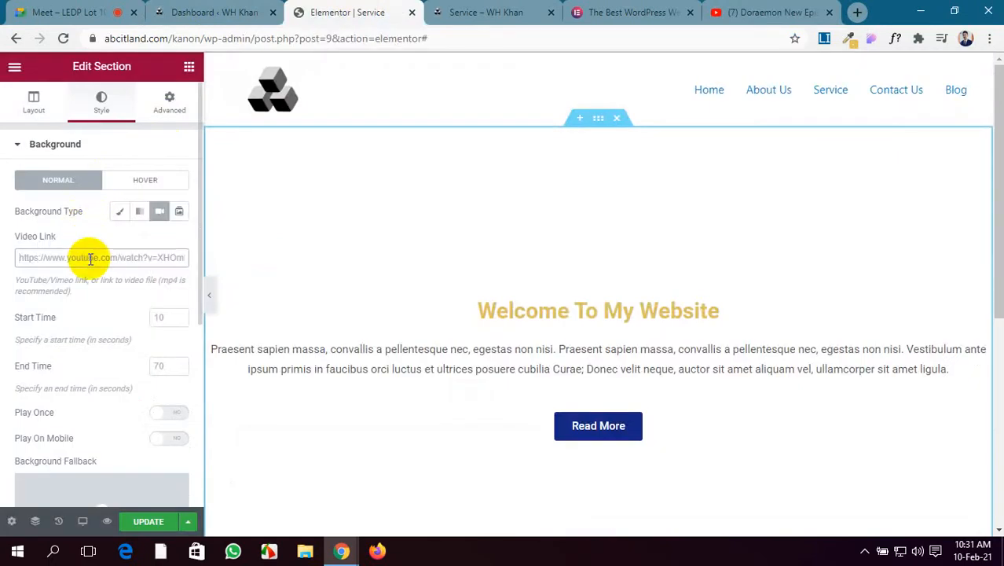
key(ctrl+v)
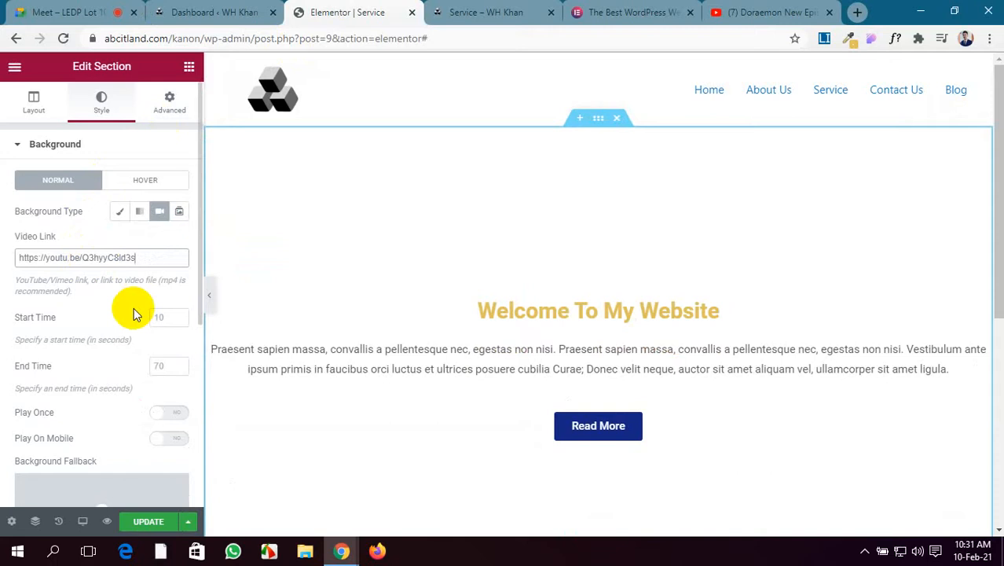
Update the Service page and check its preview for the background video, returning to the Elementor editor.
click(132, 523)
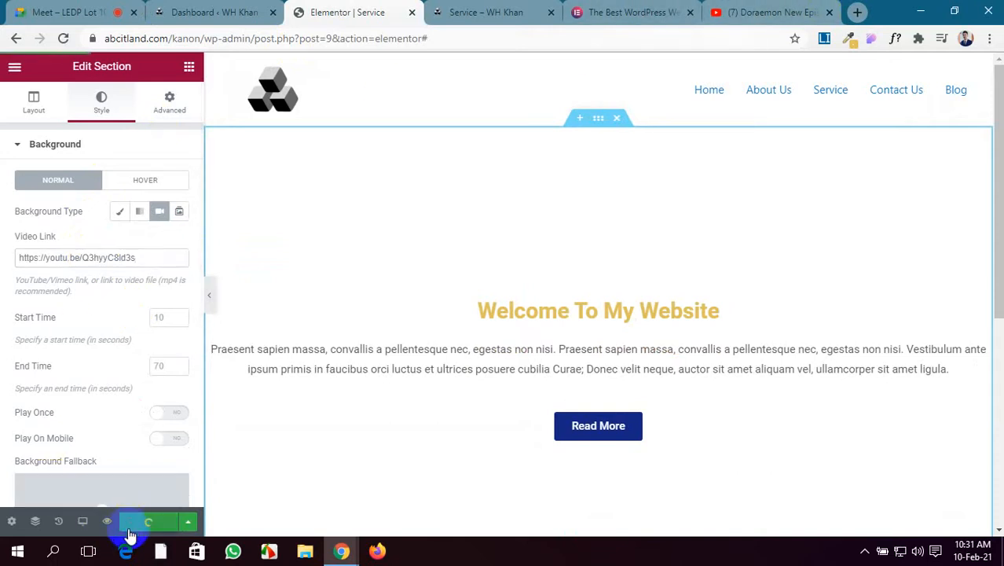
click(528, 6)
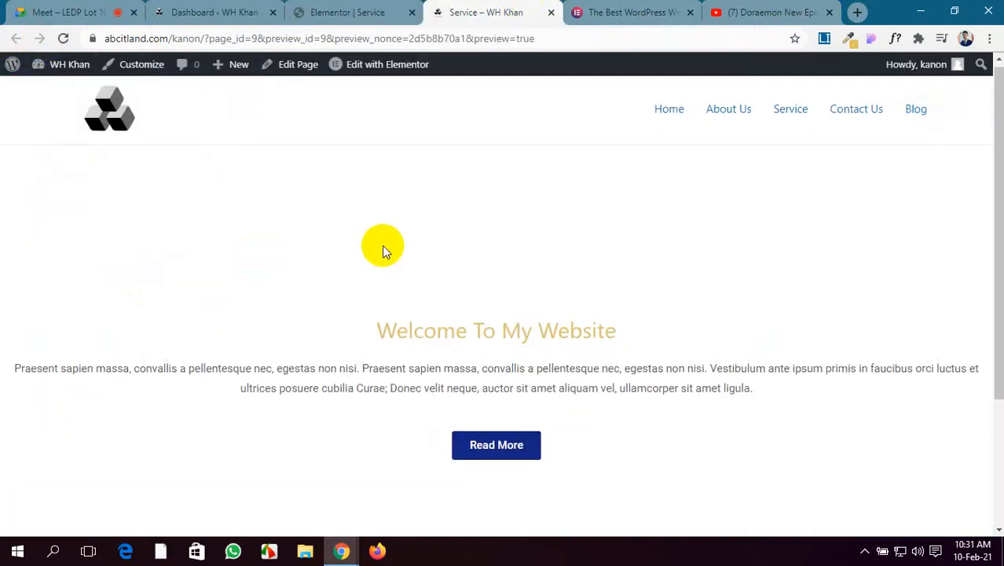
click(369, 12)
Close the share dialog on YouTube, open the suggested "Pal Pal Dil Ke Paas – Title Song" video and pause it.
click(758, 9)
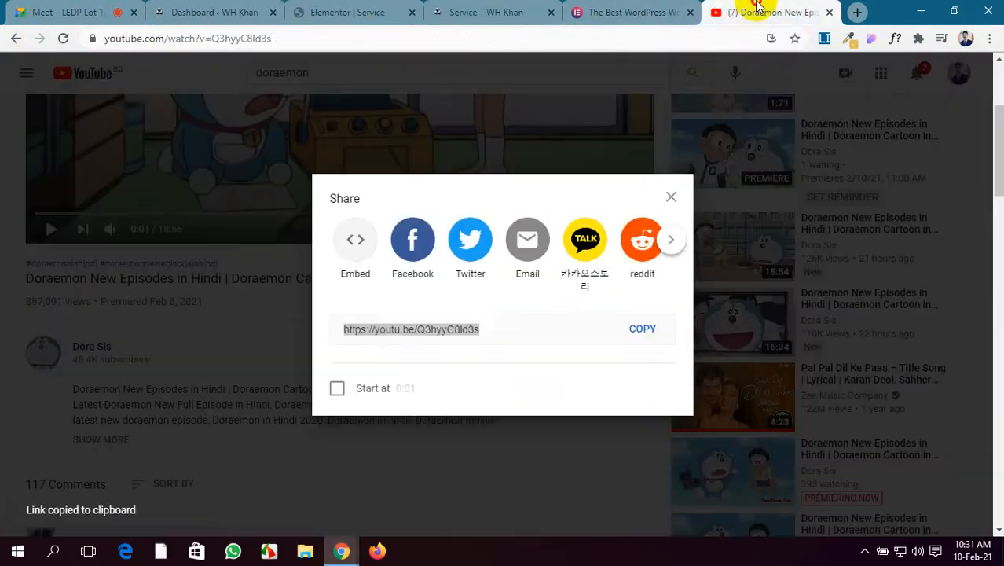
click(672, 198)
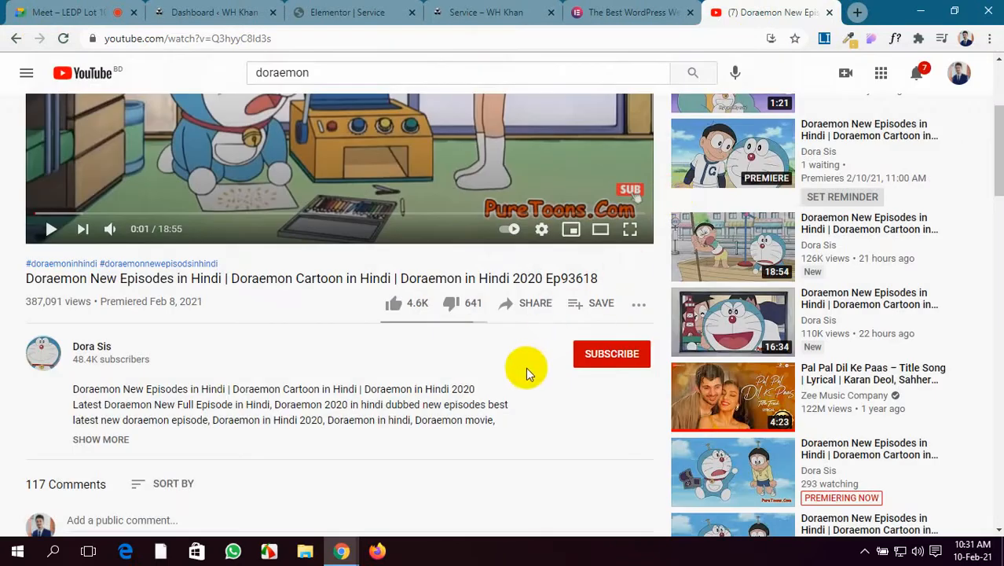
scroll(863, 345, down, 5)
scroll(817, 330, up, 4)
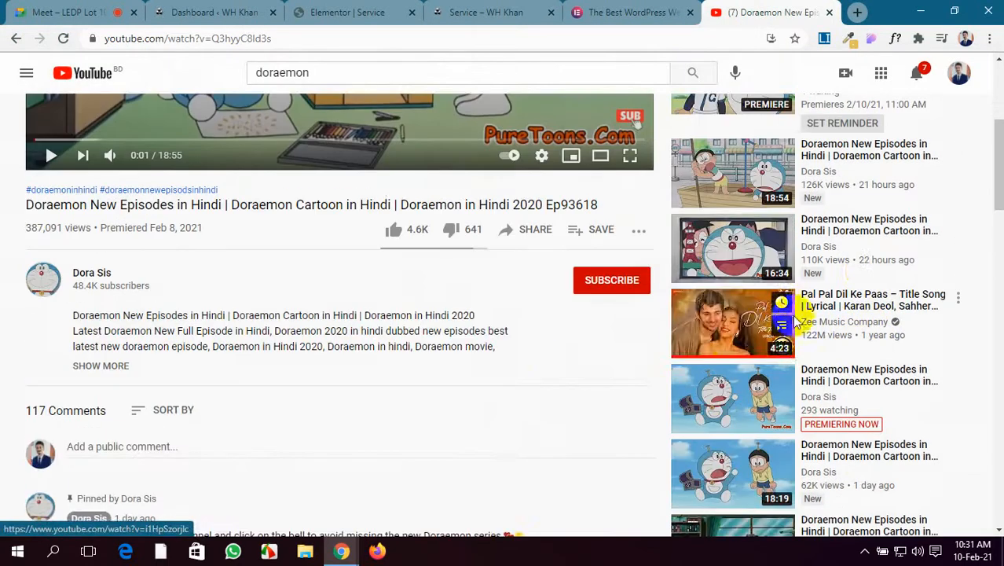
click(795, 320)
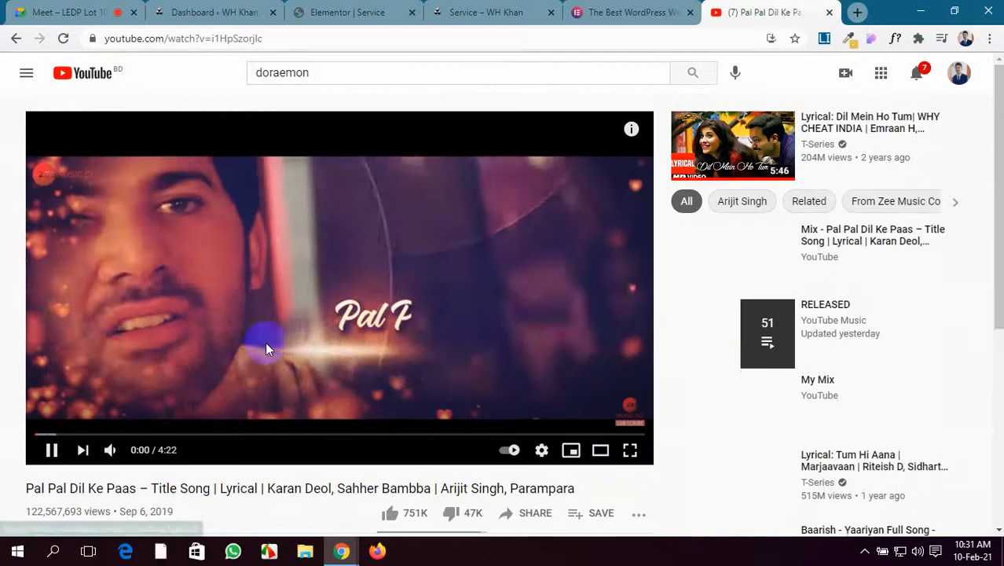
click(215, 328)
Copy the song video's web address and replace the section background's Video Link with it in the Elementor editor.
click(268, 37)
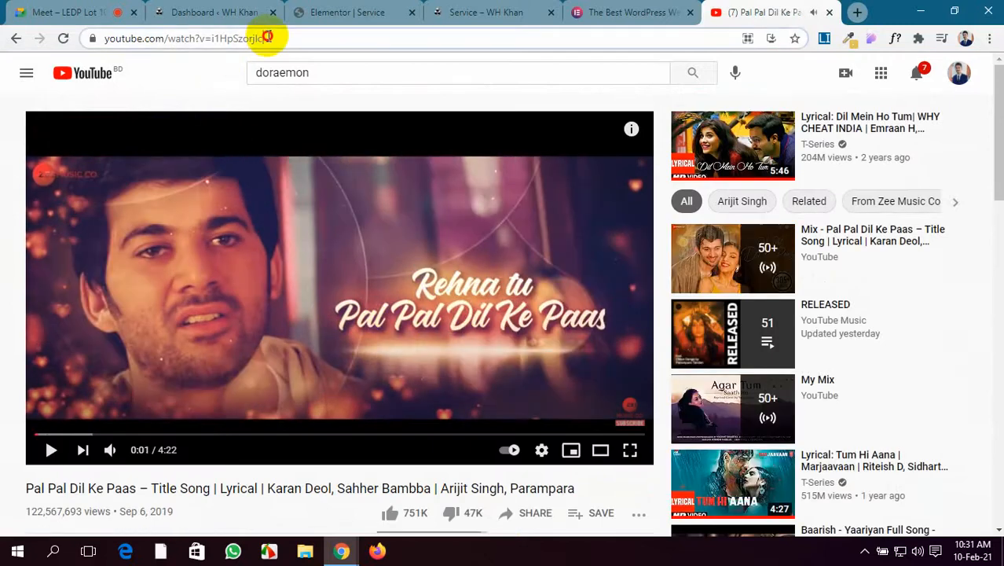
drag(268, 37, 92, 41)
key(ctrl+c)
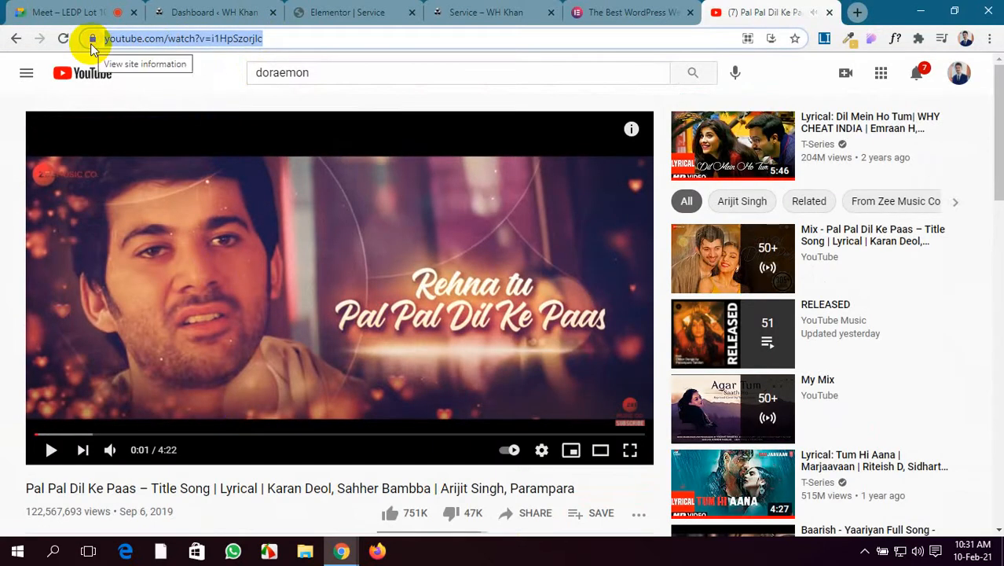
click(326, 9)
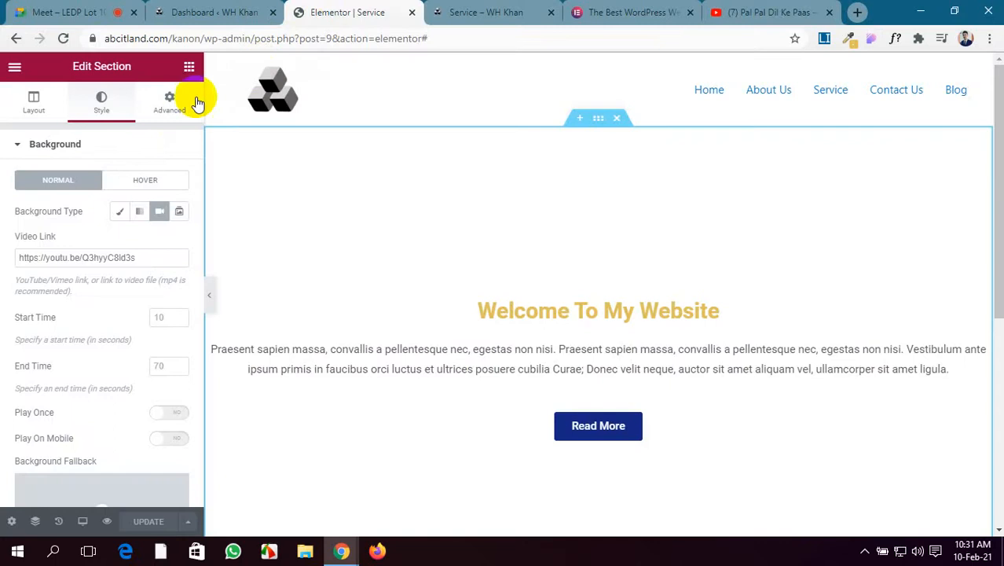
drag(141, 257, 11, 259)
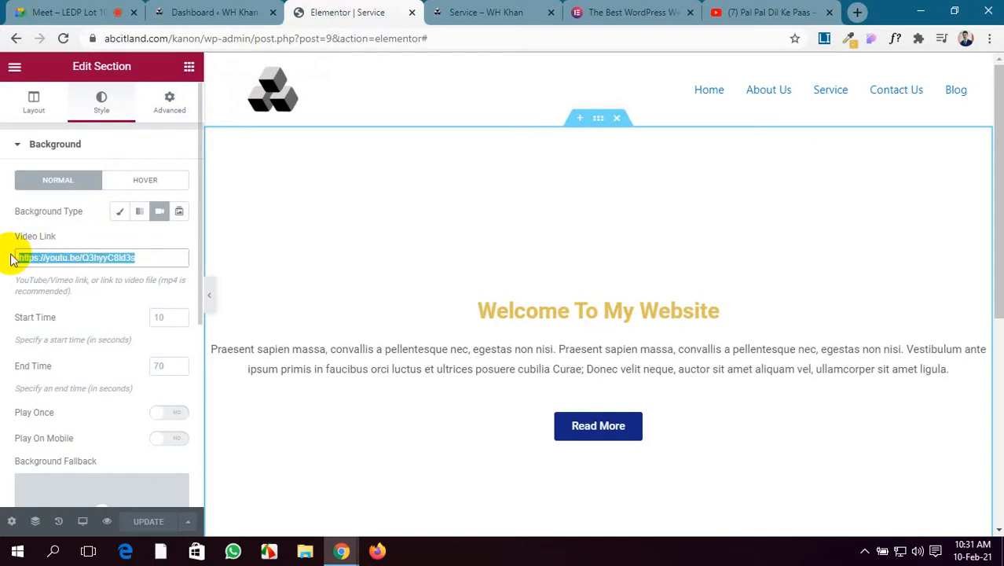
key(ctrl+v)
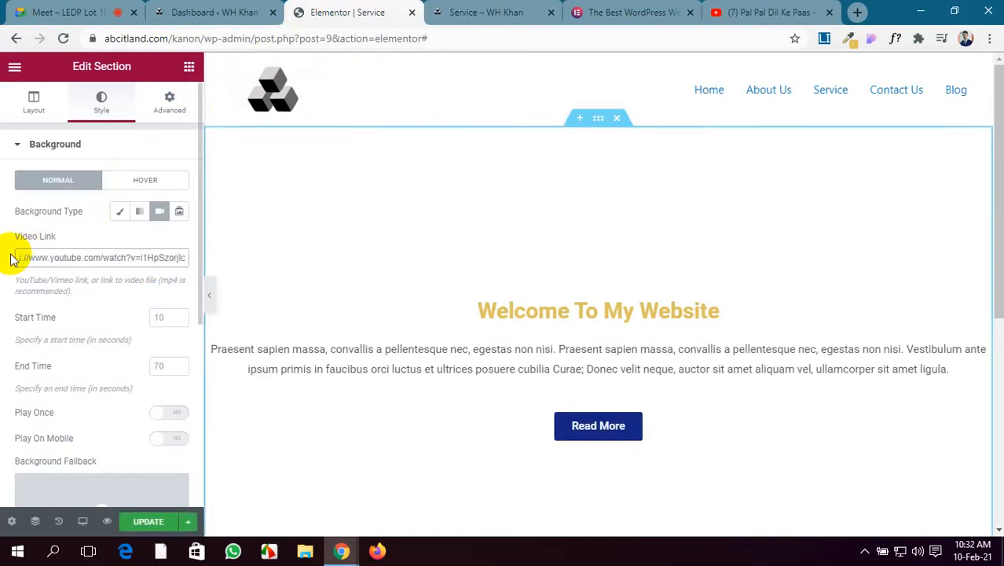
Enable Play Once and Play On Mobile for the background video, with Start Time 0 and End Time 20 seconds.
click(161, 412)
click(163, 438)
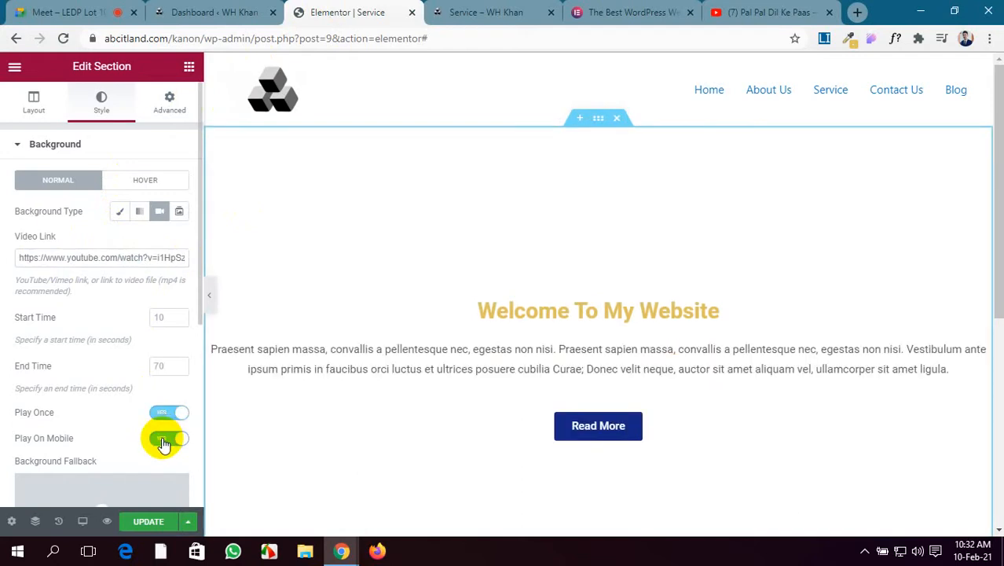
click(178, 319)
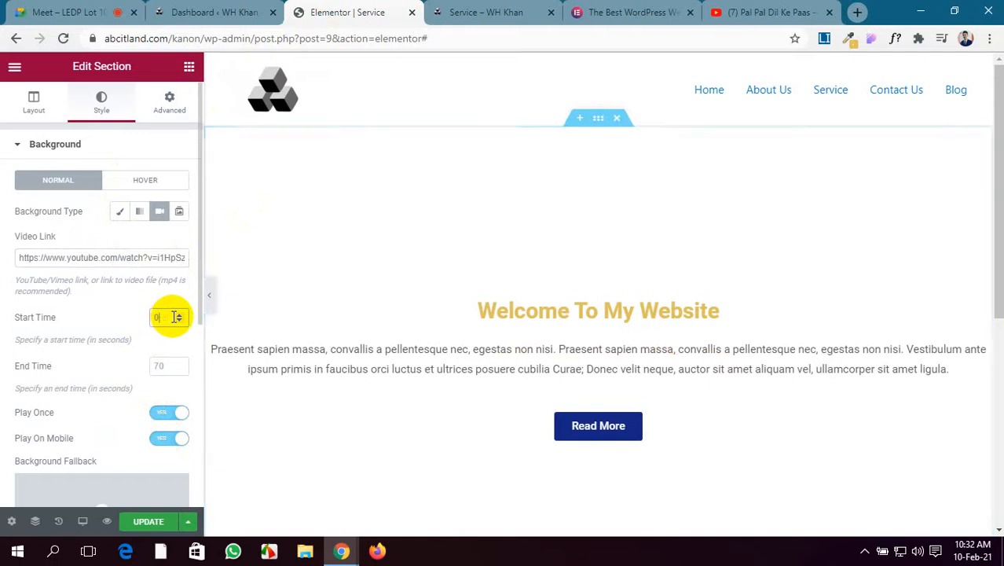
click(160, 368)
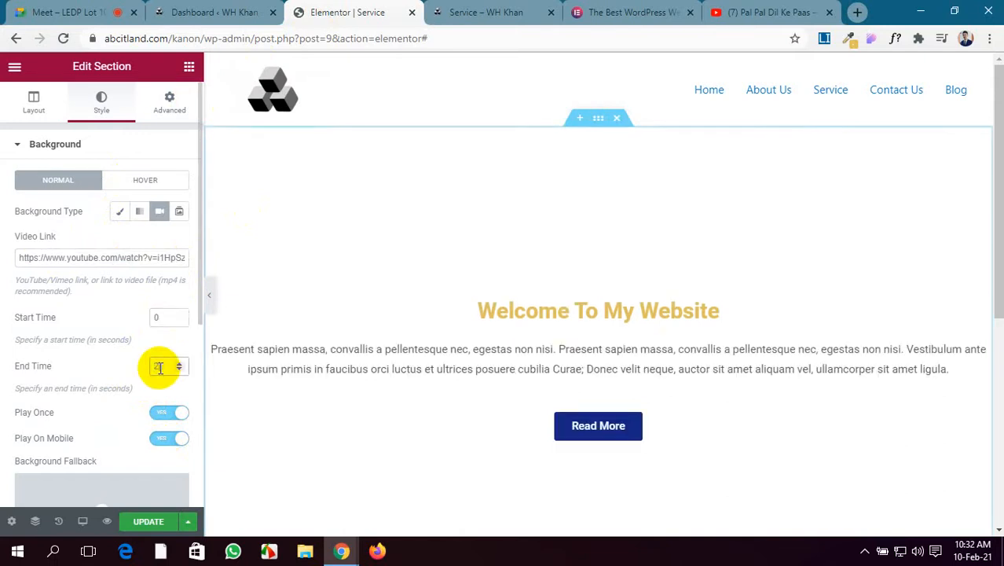
text(20)
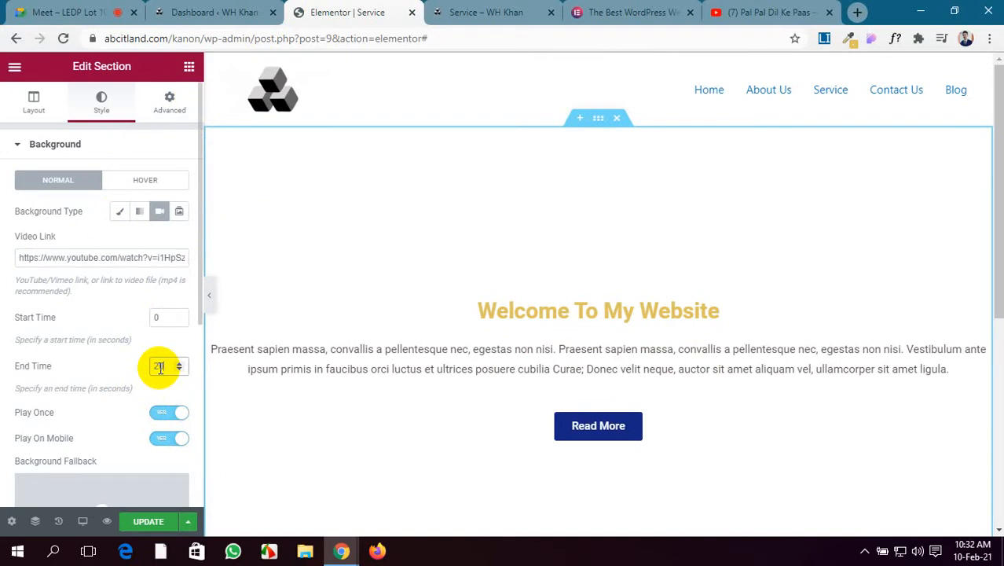
Clear the section background's Video Link.
scroll(161, 367, down, 3)
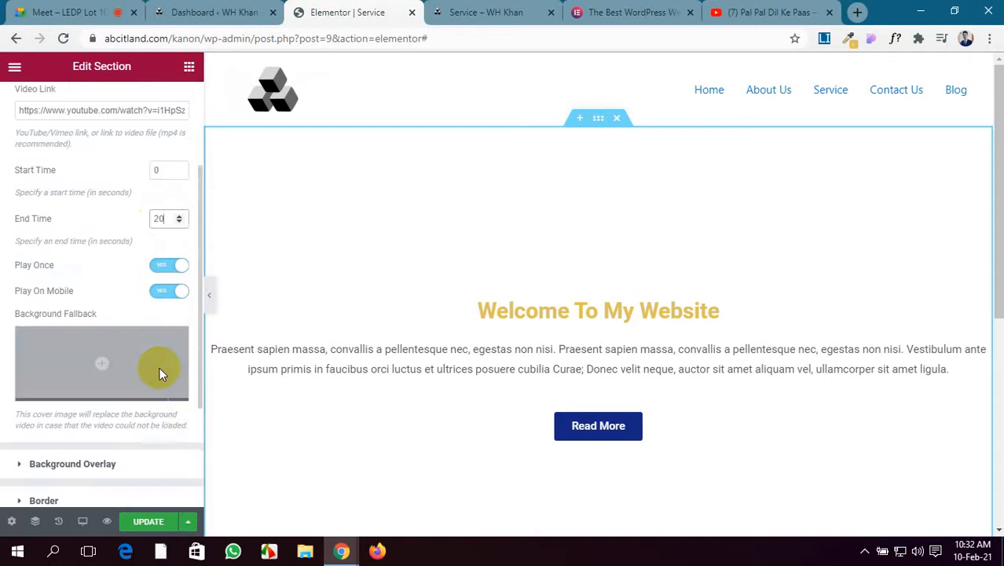
scroll(160, 373, up, 3)
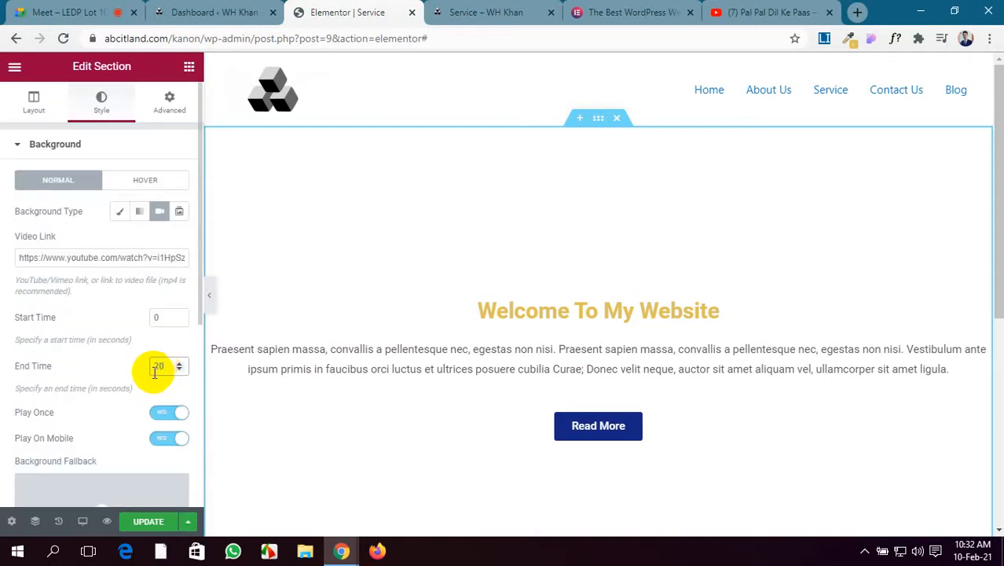
triple_click(126, 259)
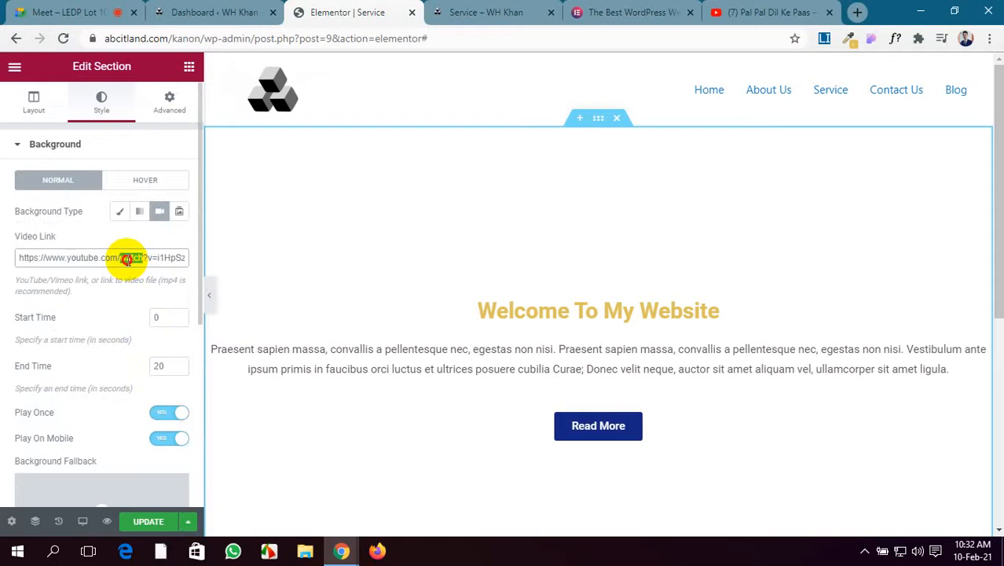
key(ctrl+v)
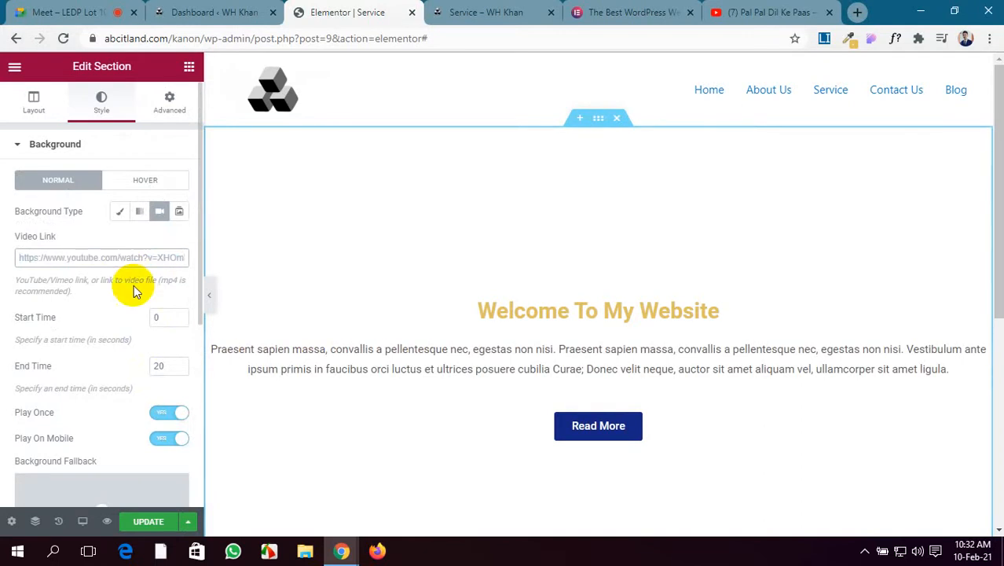
View the media library images available for the Background Fallback and close it without choosing one.
scroll(154, 336, down, 4)
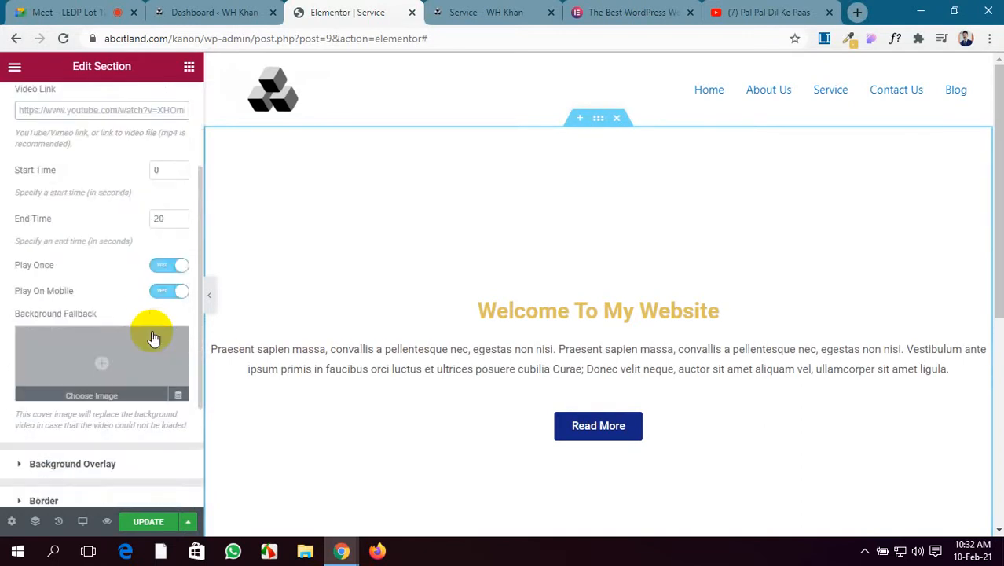
scroll(155, 336, up, 1)
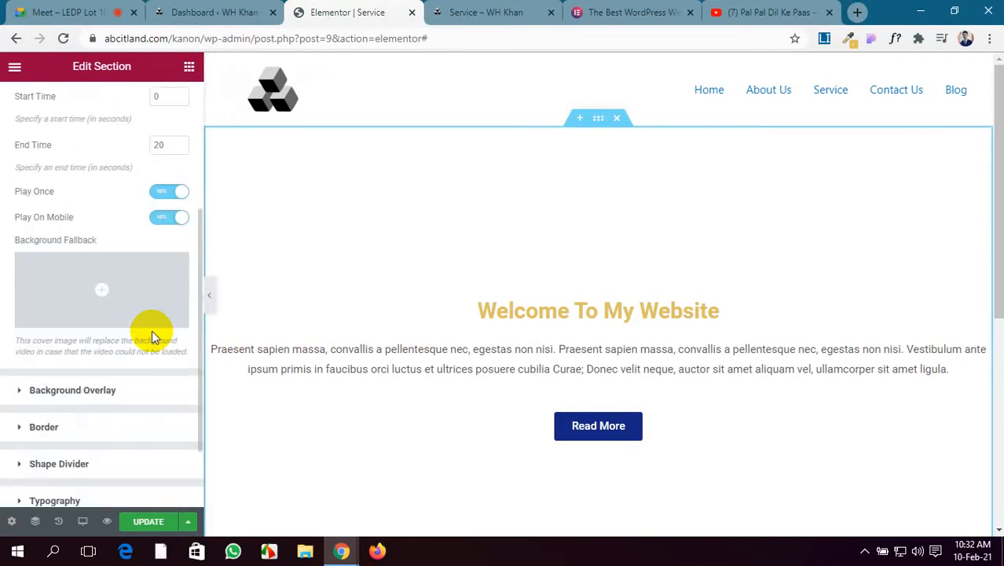
click(96, 283)
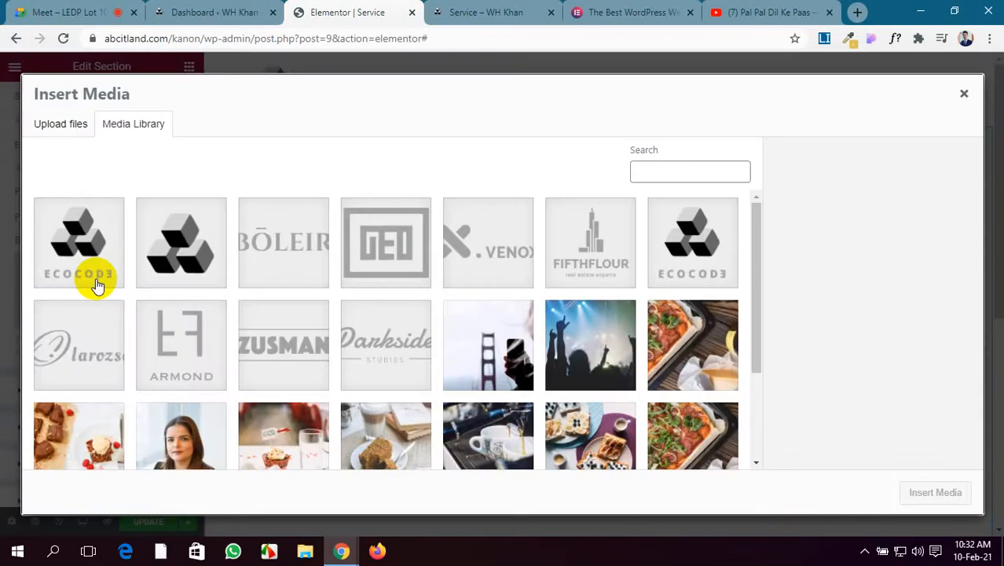
click(964, 95)
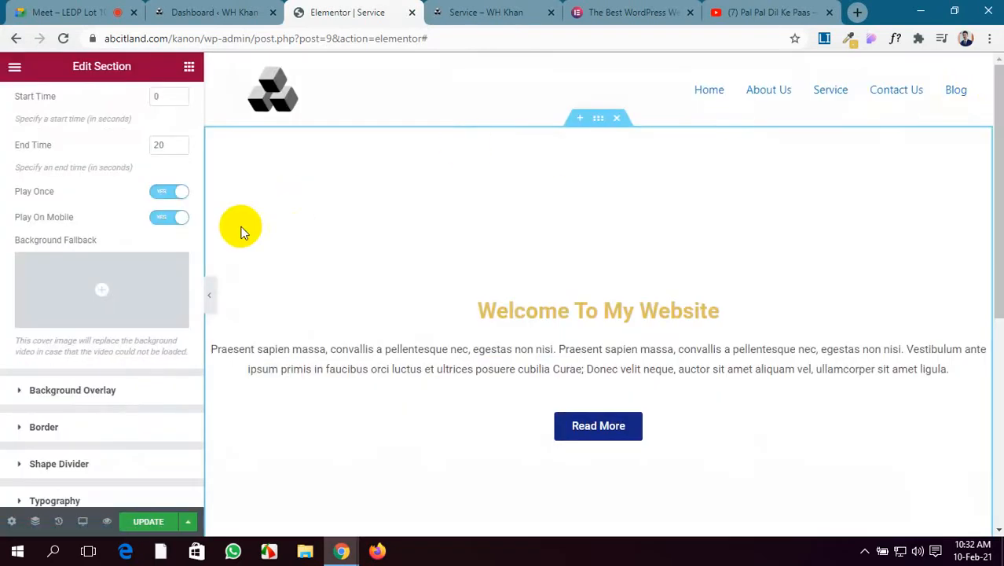
Close the YouTube song video's browser tab and place the cursor in the section background's empty Video Link.
scroll(129, 329, up, 1)
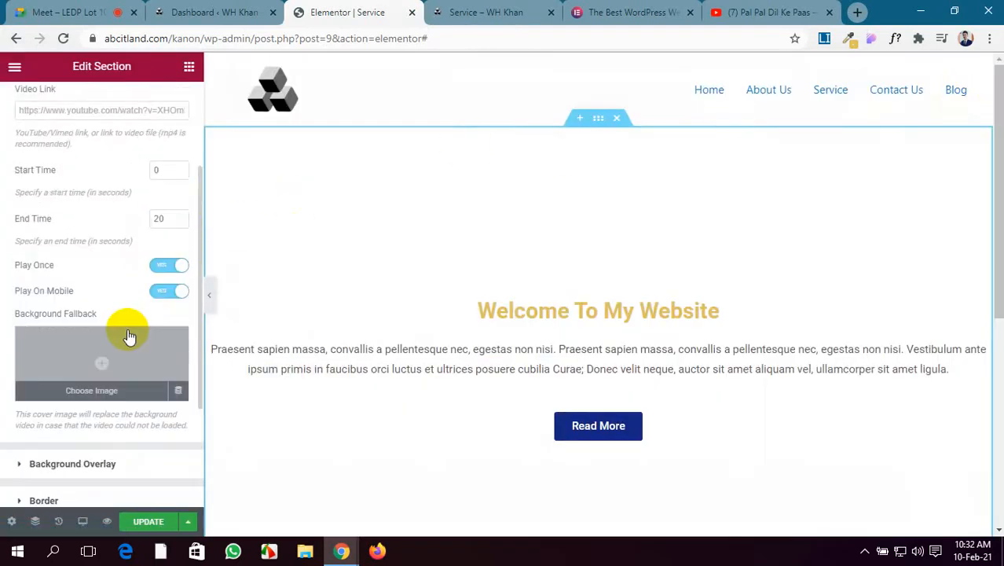
scroll(131, 336, up, 1)
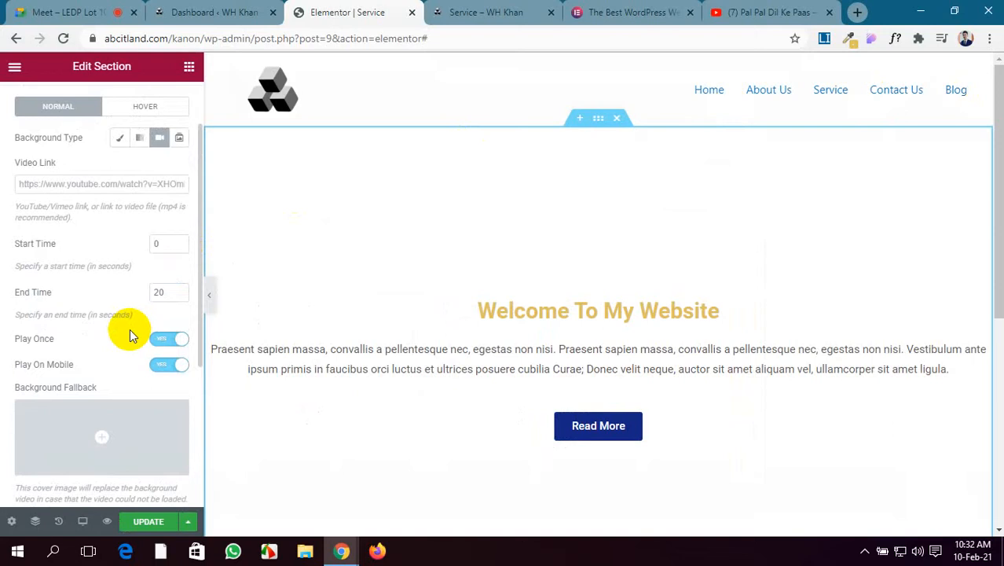
click(830, 13)
scroll(148, 278, up, 1)
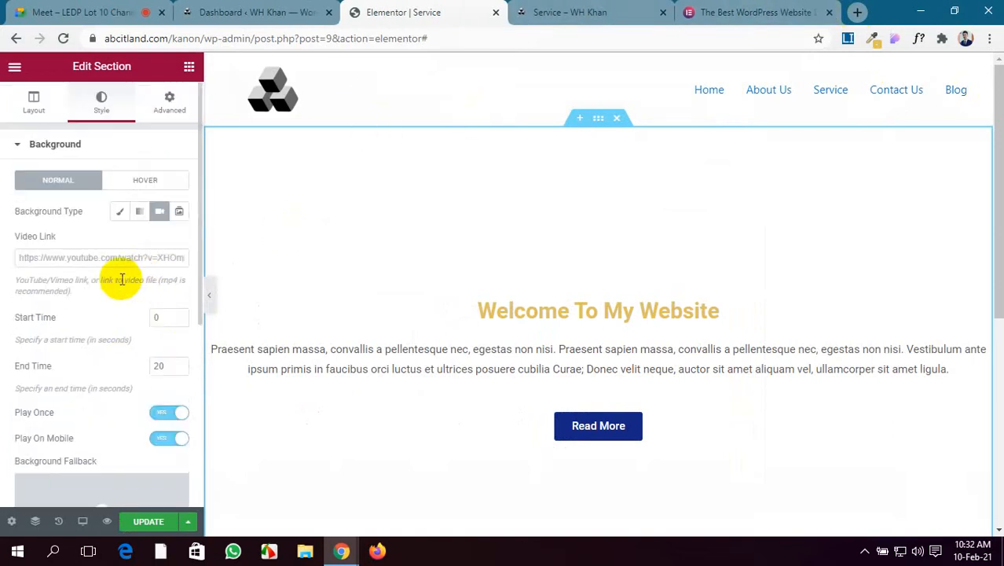
click(74, 260)
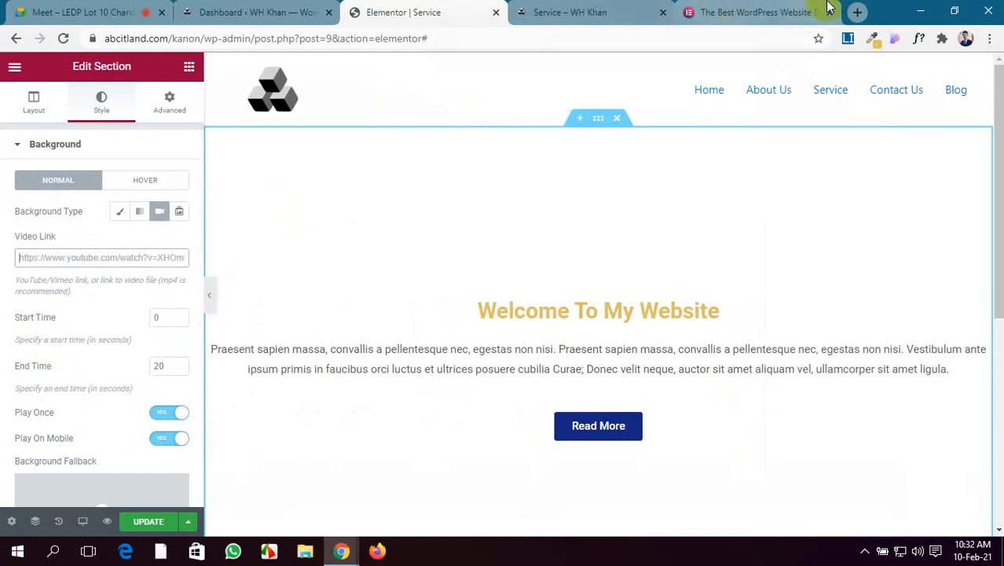
Switch to YouTube in a new browser tab, open the Jamuna I Desk news video of 09 February 2021 and pause it.
click(857, 12)
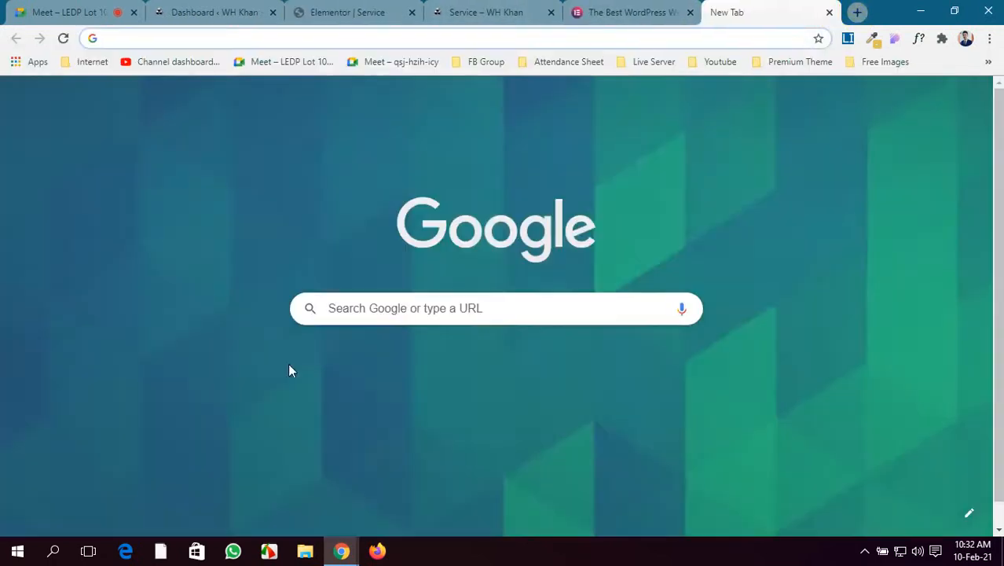
click(541, 376)
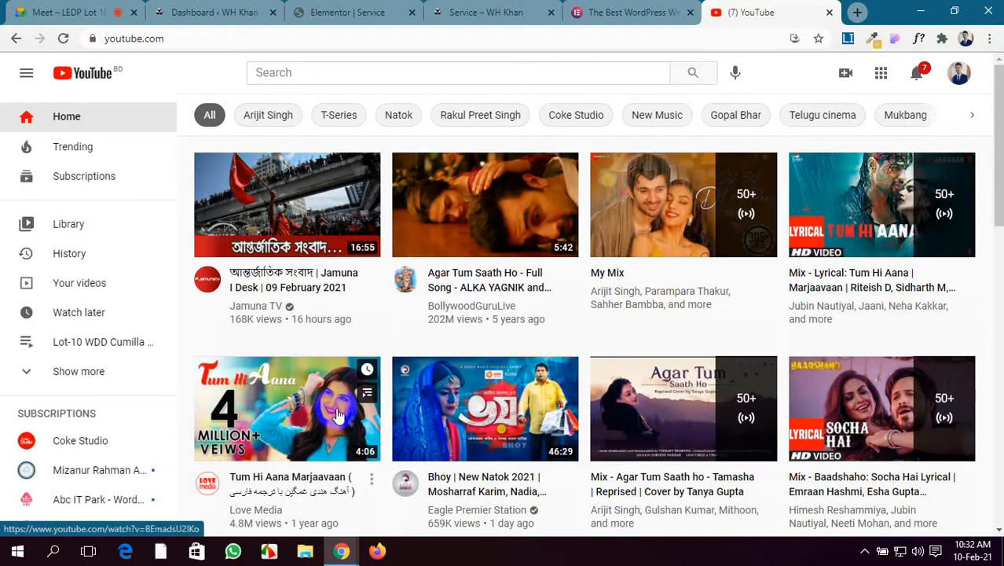
scroll(338, 414, down, 5)
scroll(336, 411, down, 3)
scroll(336, 411, up, 8)
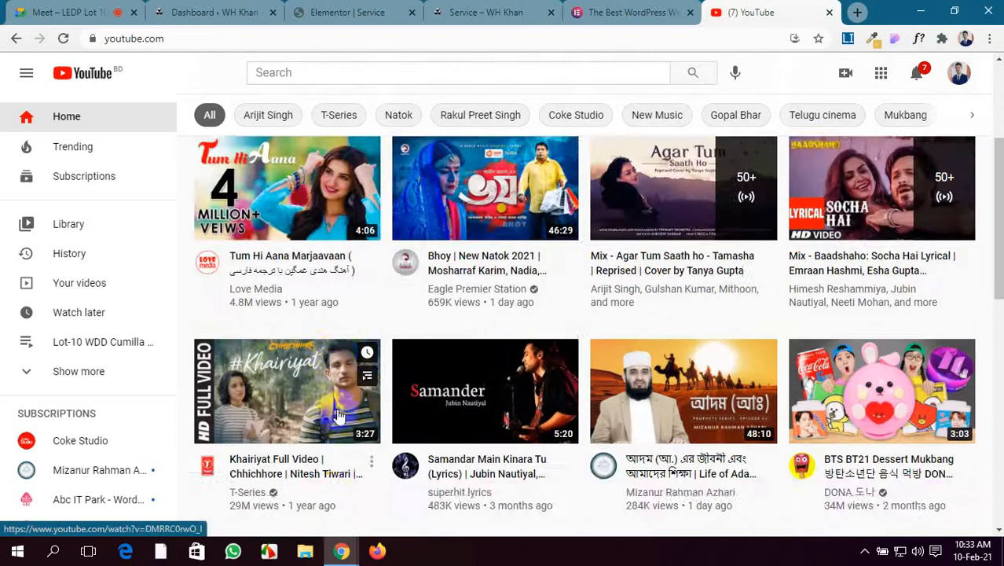
click(256, 227)
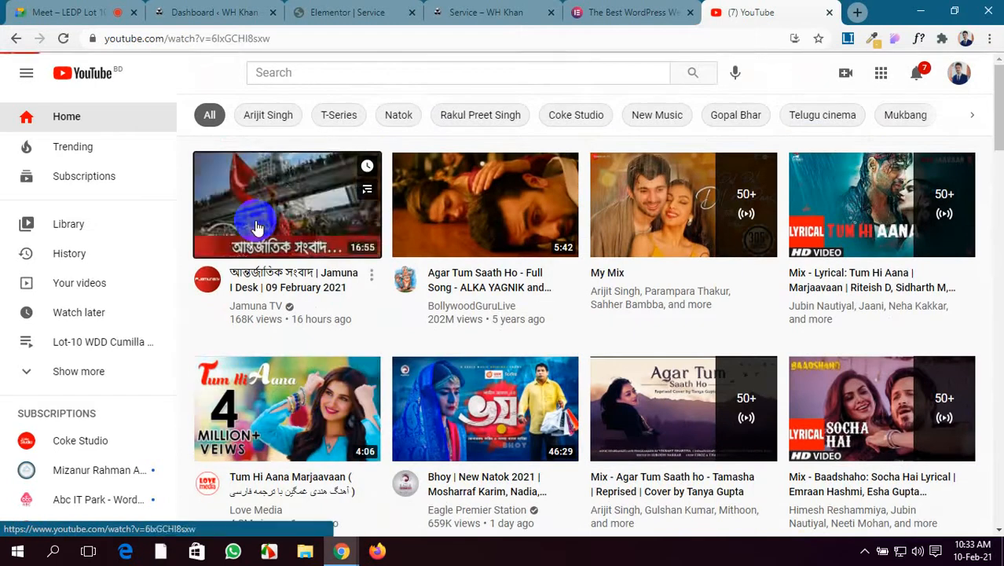
click(256, 227)
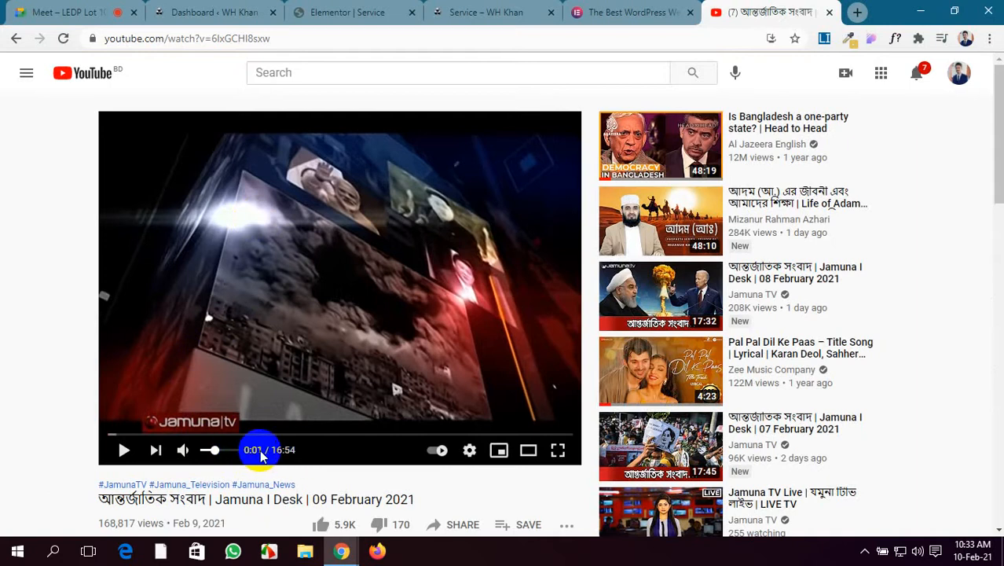
Back in the Elementor editor, set the background video's Start Time to 20 and End Time to 30 seconds, and disable Play On Mobile.
click(391, 9)
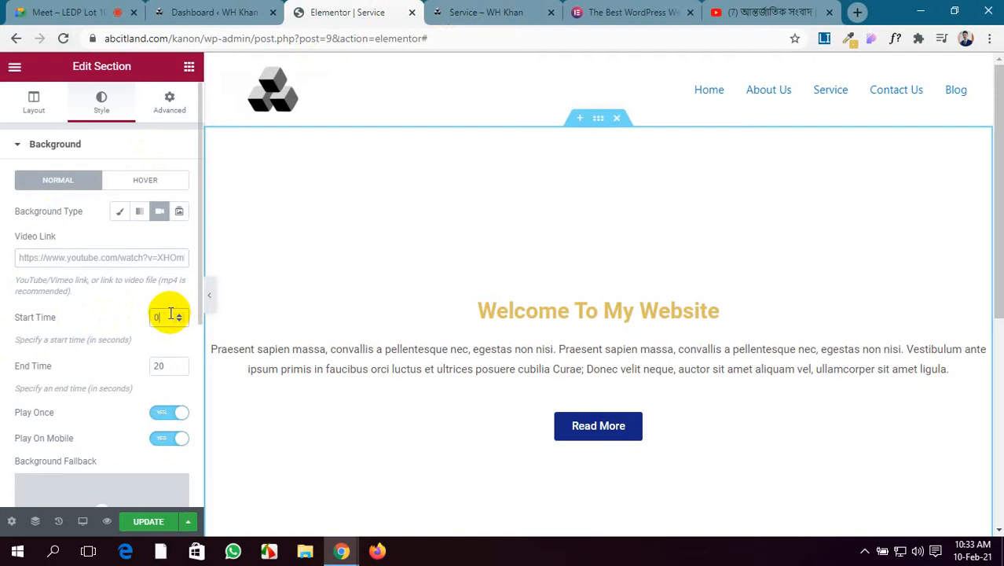
text(2)
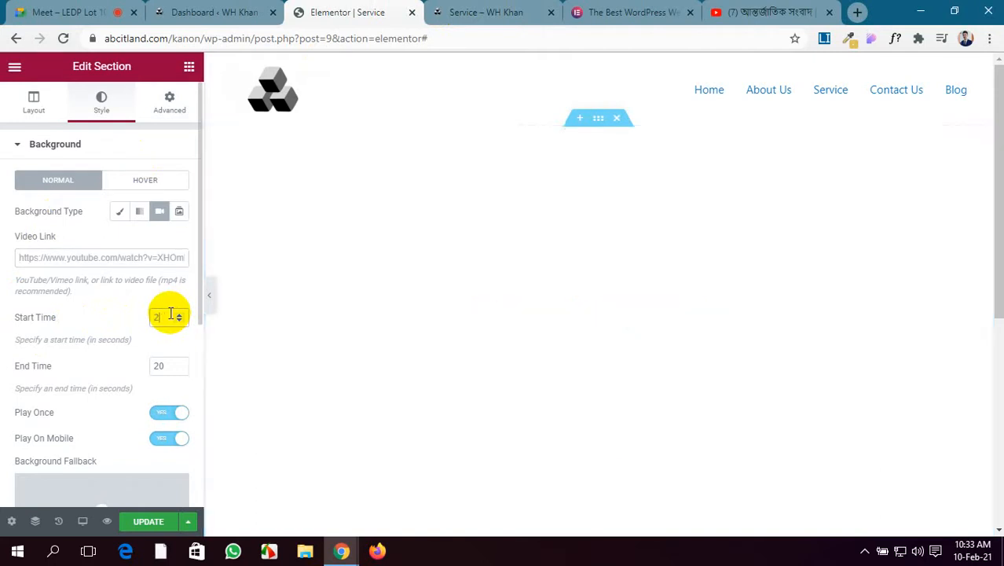
text(0)
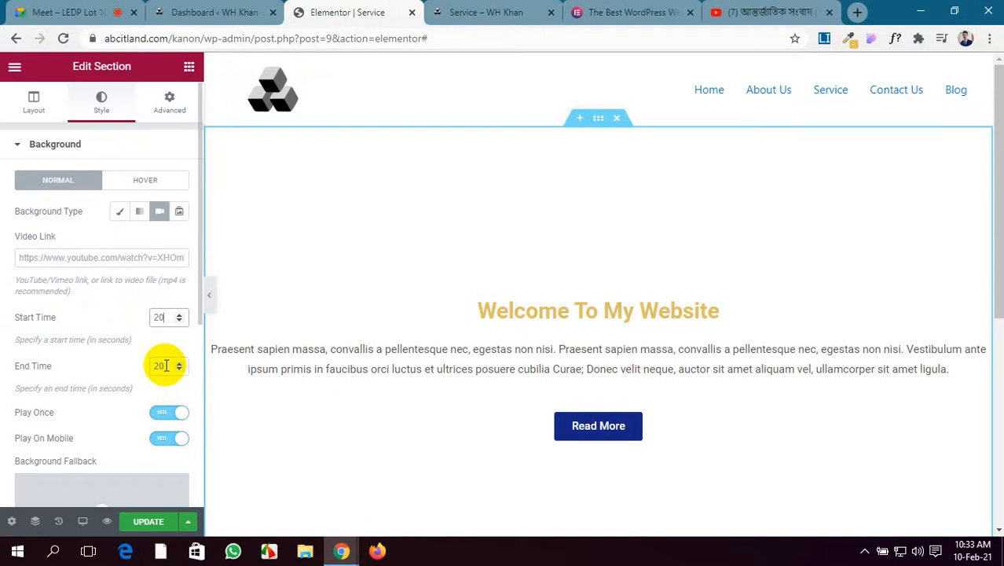
key(BackSpace)
key(BackSpace)
text(30)
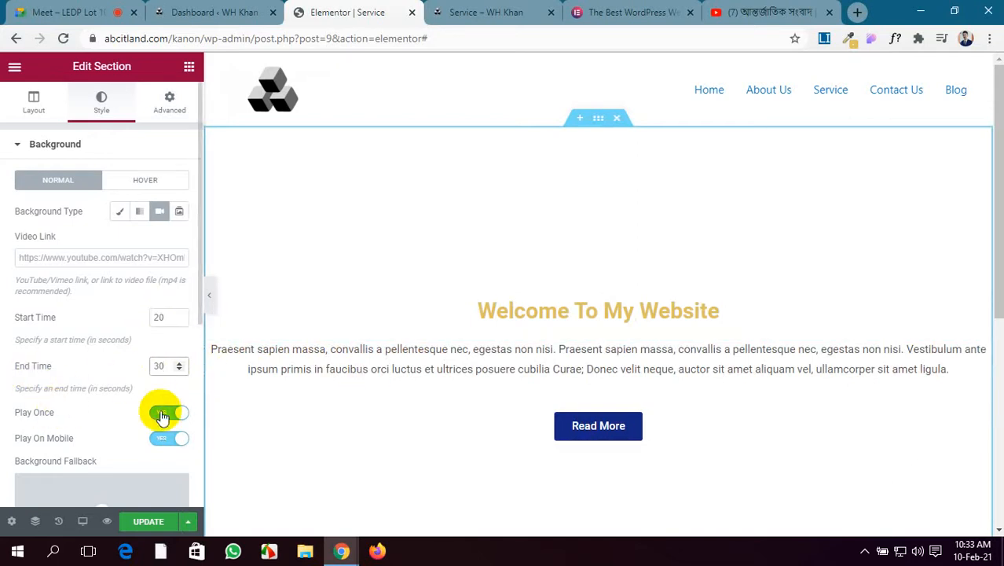
scroll(154, 420, down, 2)
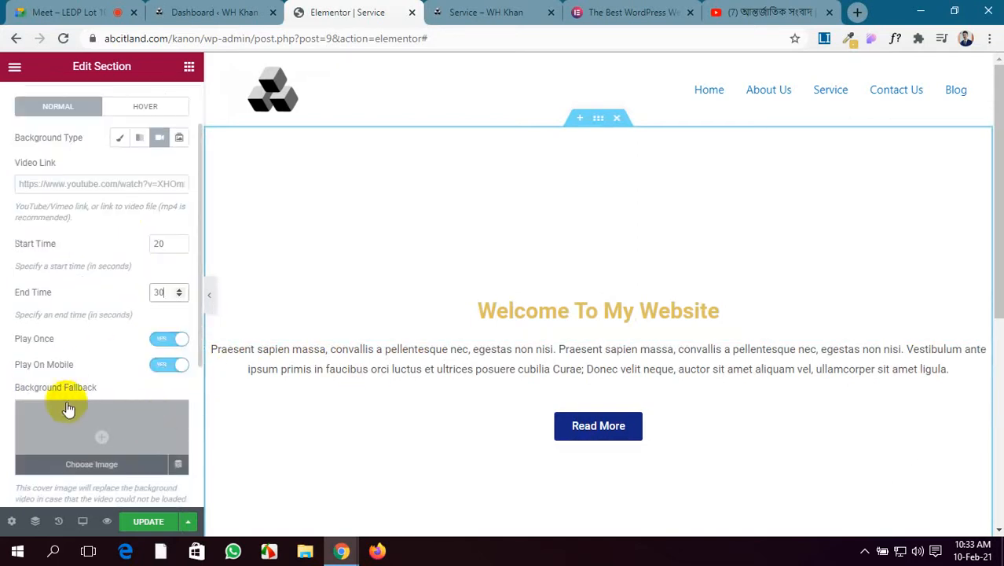
click(169, 366)
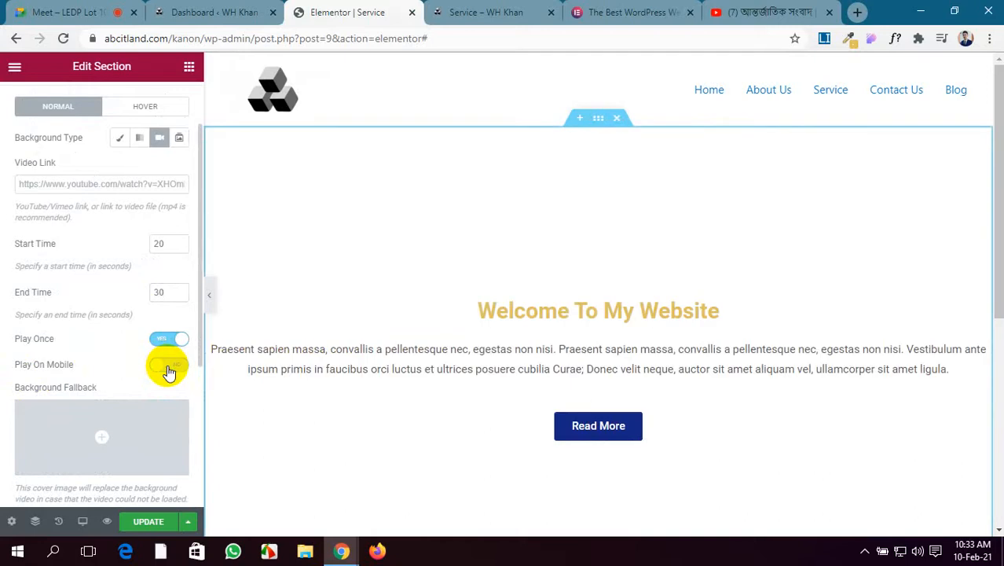
Browse the media library for Background Fallback images again and close it without choosing one.
scroll(168, 366, down, 5)
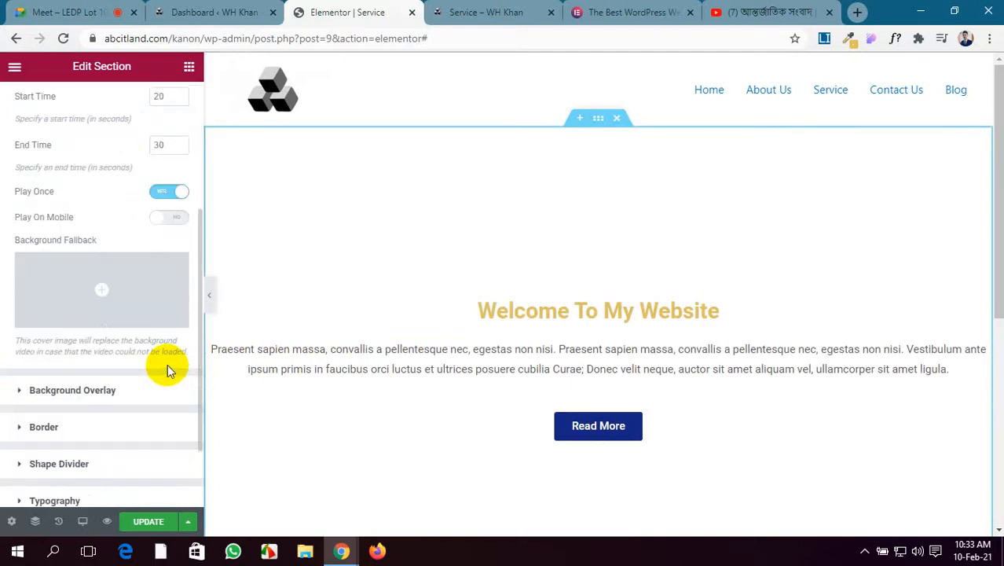
click(113, 289)
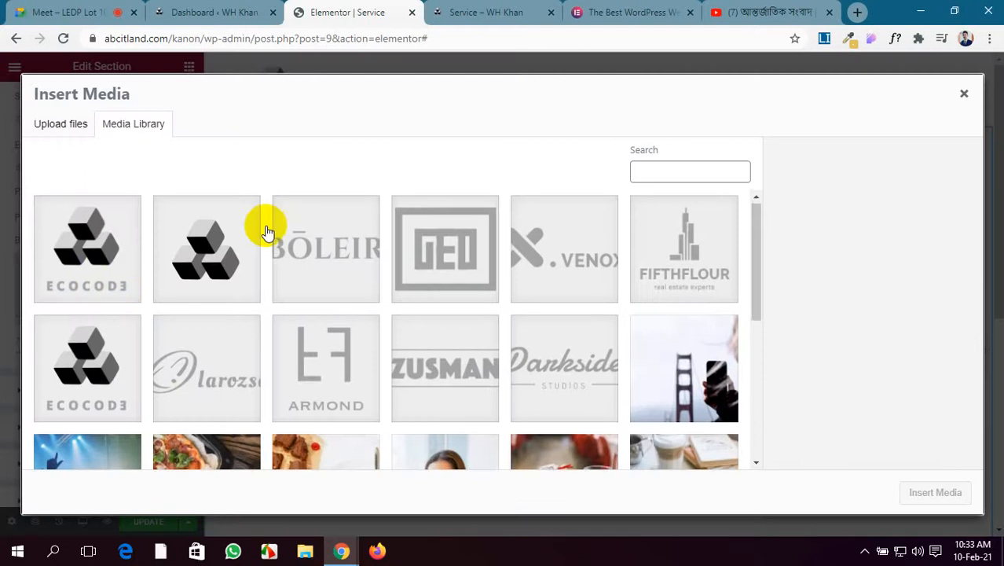
scroll(375, 346, down, 5)
scroll(375, 345, up, 5)
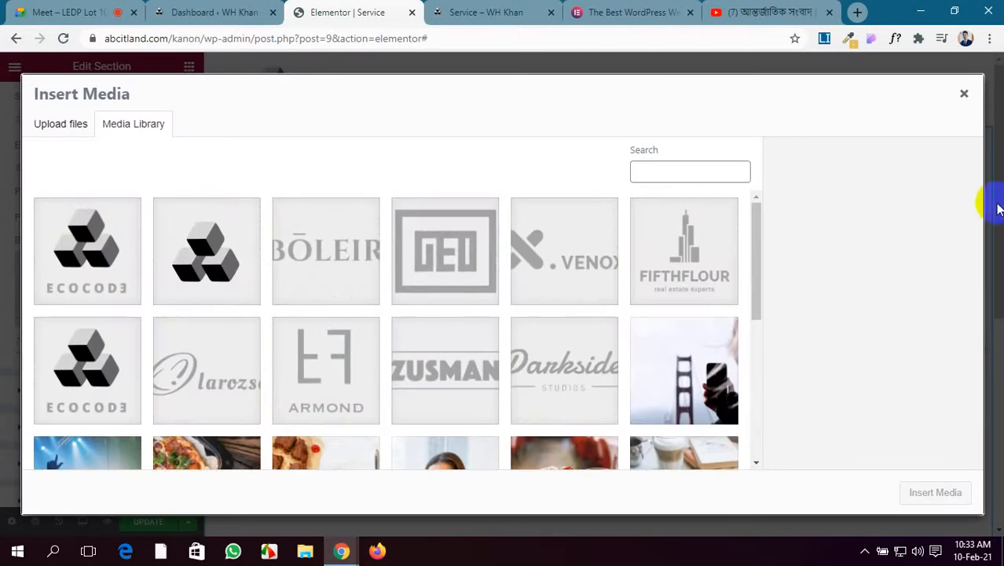
click(964, 94)
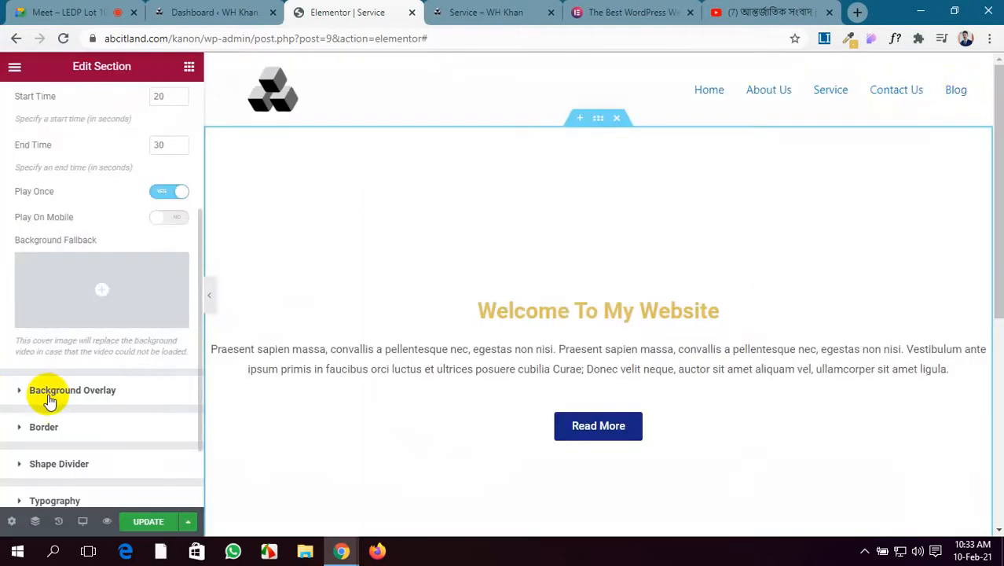
View the Normal and Hover options of the section's Background Overlay and collapse them.
click(54, 393)
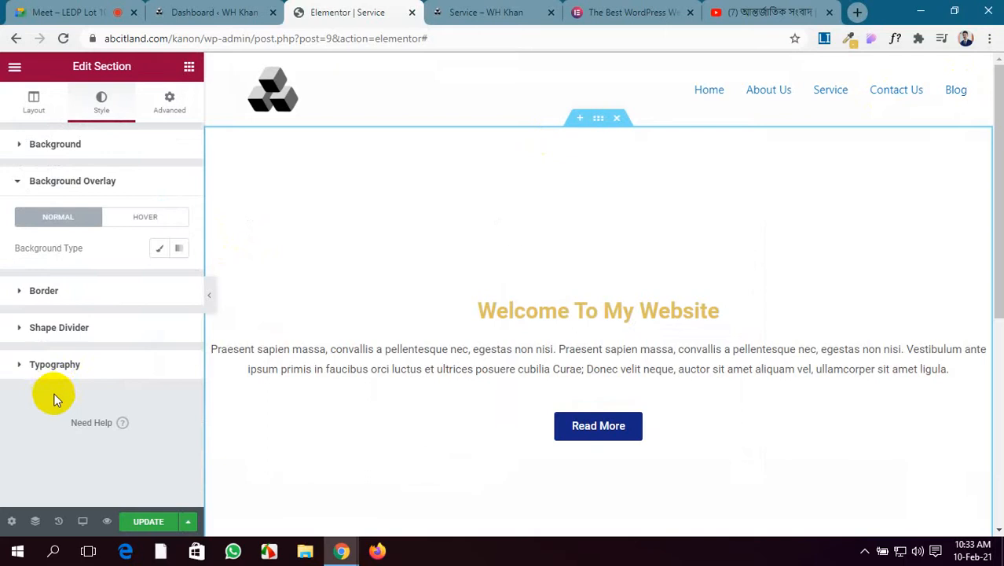
click(142, 224)
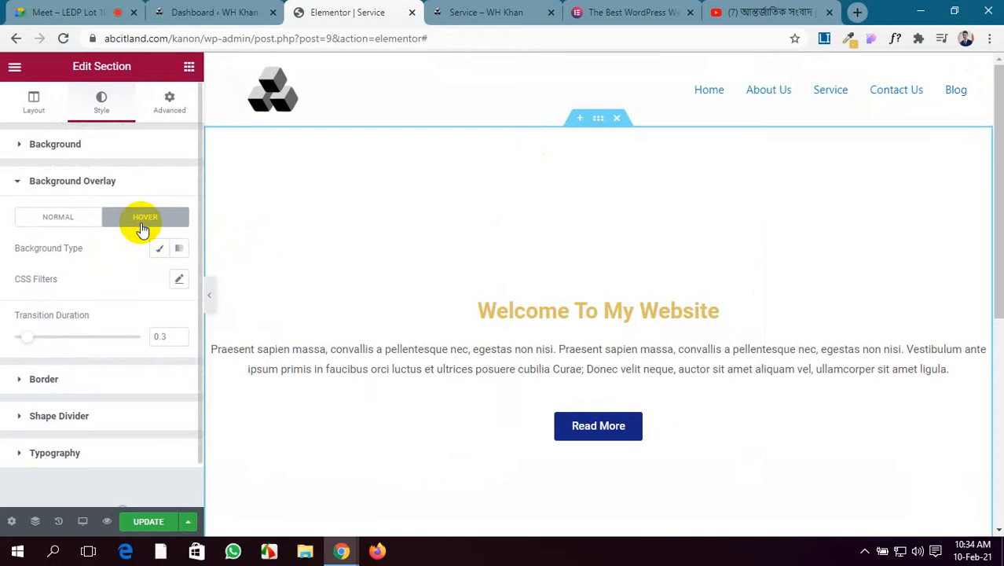
click(30, 217)
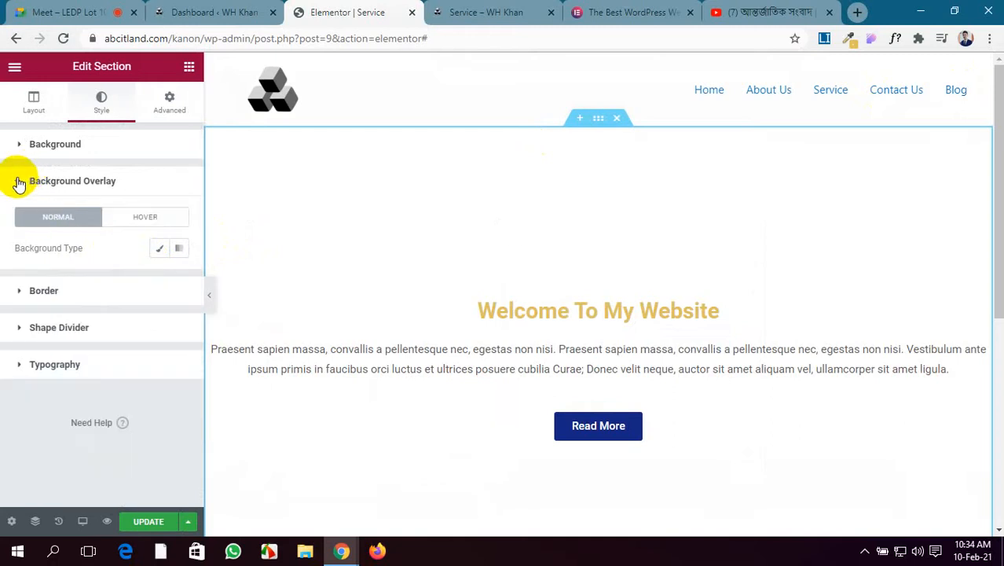
click(20, 180)
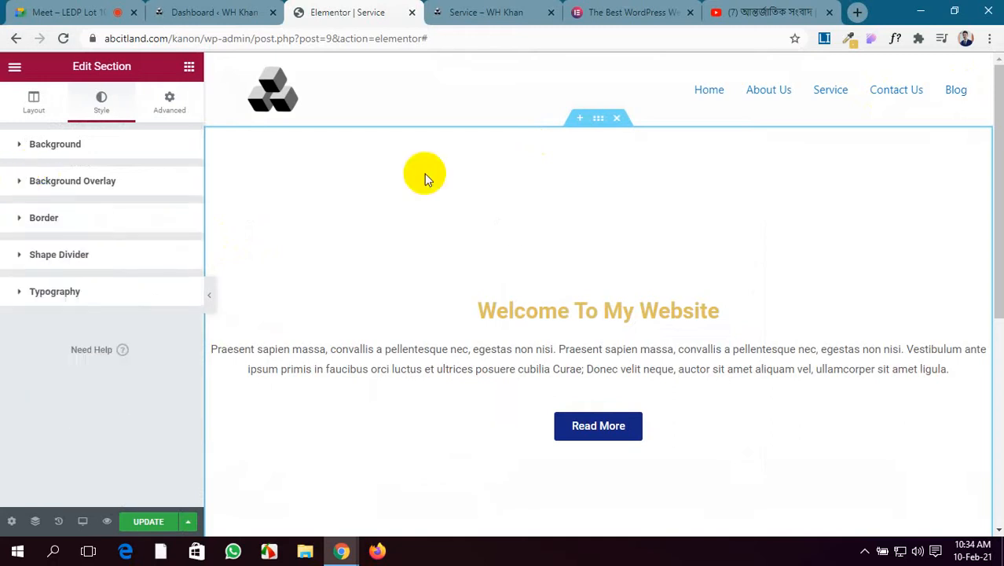
Change the section's Normal background type from Video to Slideshow.
click(148, 155)
scroll(78, 385, down, 1)
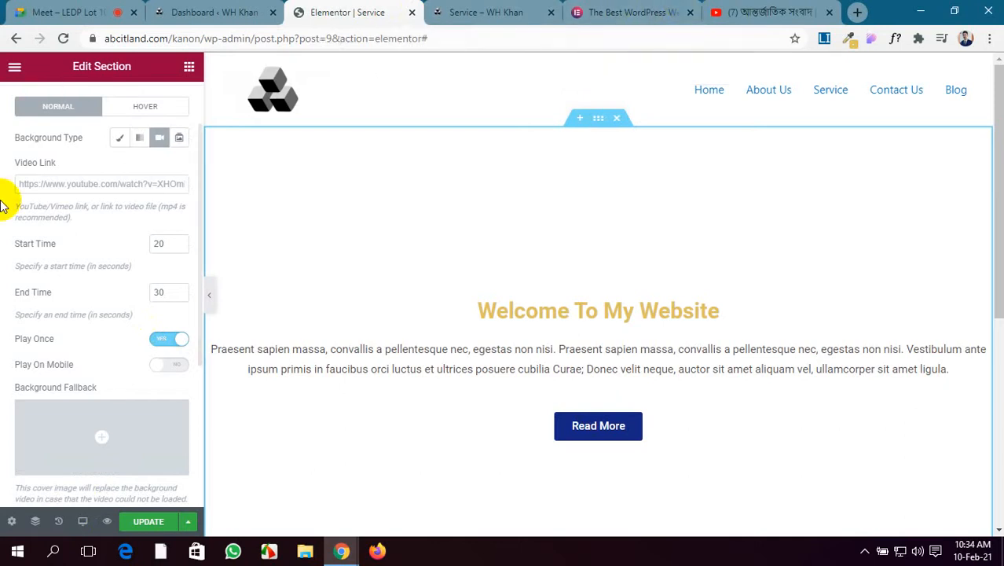
scroll(7, 202, up, 1)
click(118, 183)
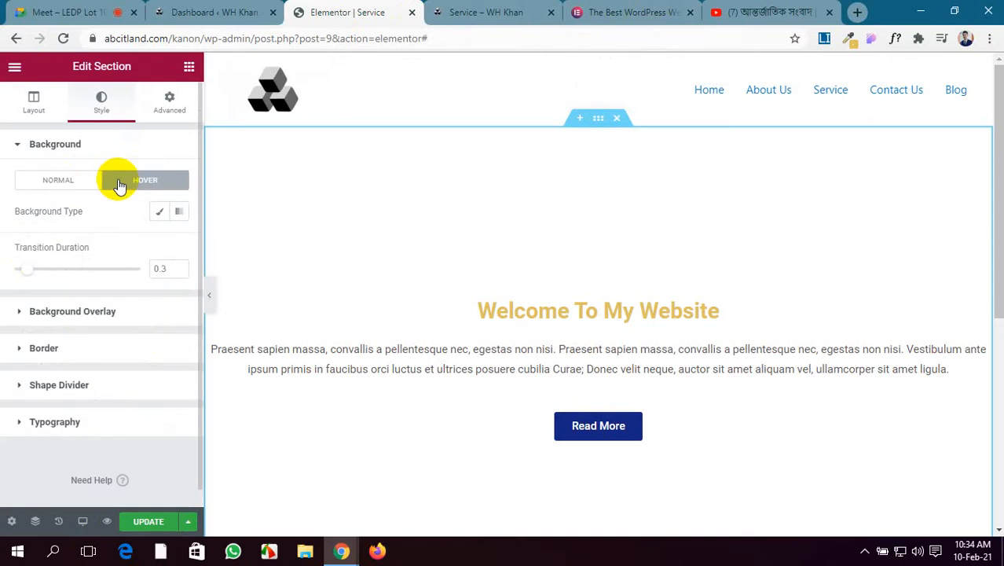
click(78, 180)
click(177, 212)
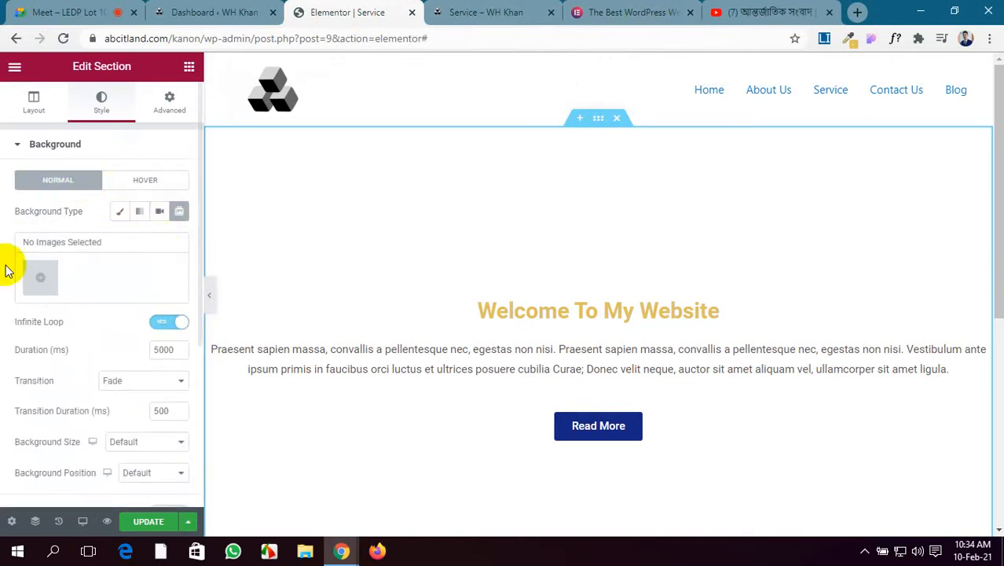
Insert a slideshow gallery of four media library images: the cupcake, the cake with latte, the espresso machine and the topped waffles.
click(38, 275)
scroll(444, 310, down, 5)
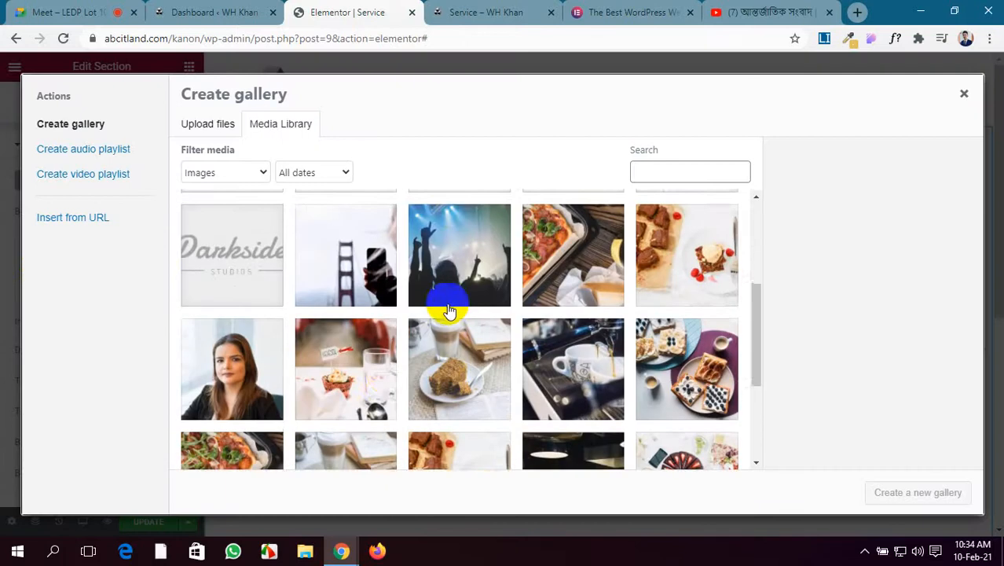
click(363, 307)
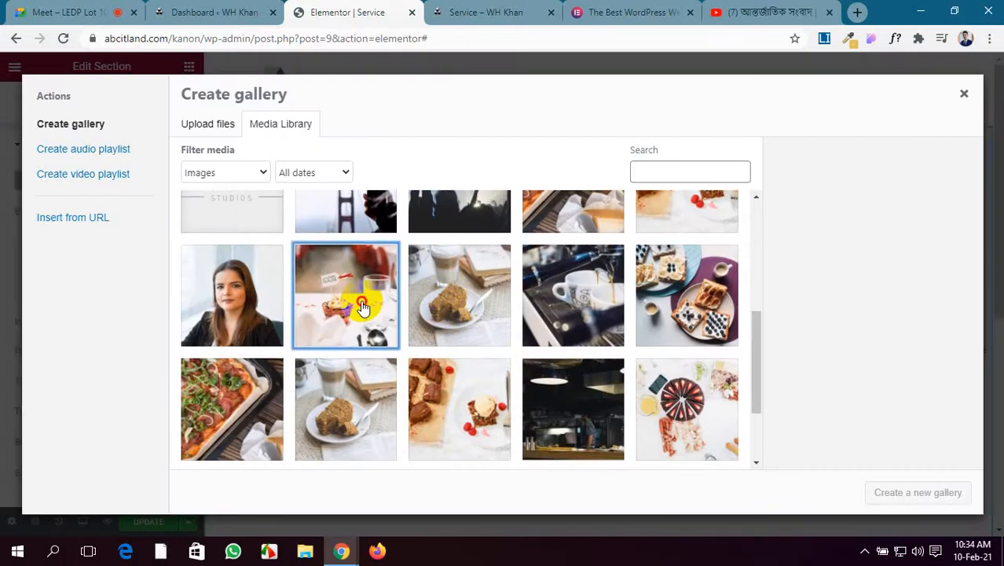
click(455, 308)
click(579, 316)
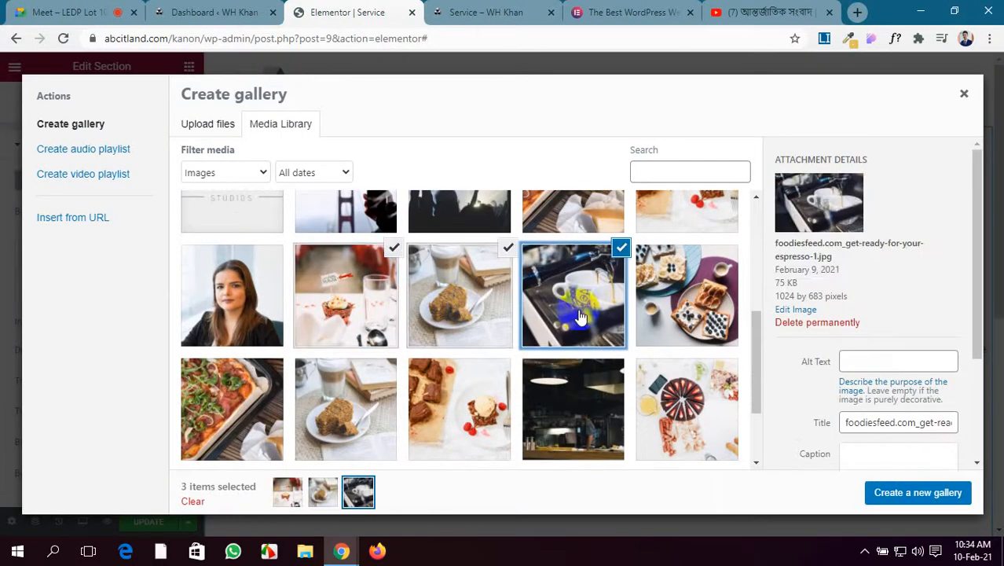
click(667, 318)
click(905, 493)
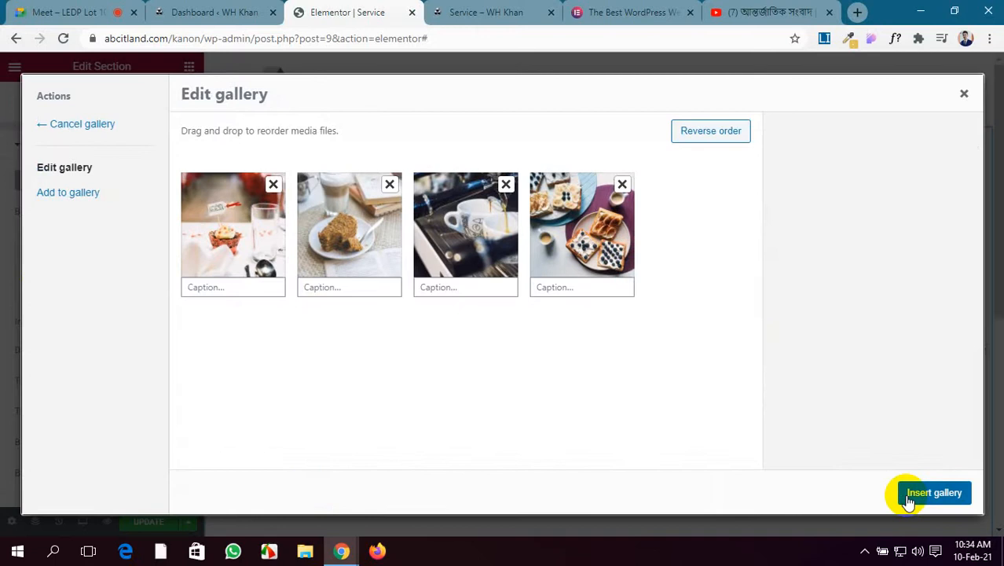
click(952, 493)
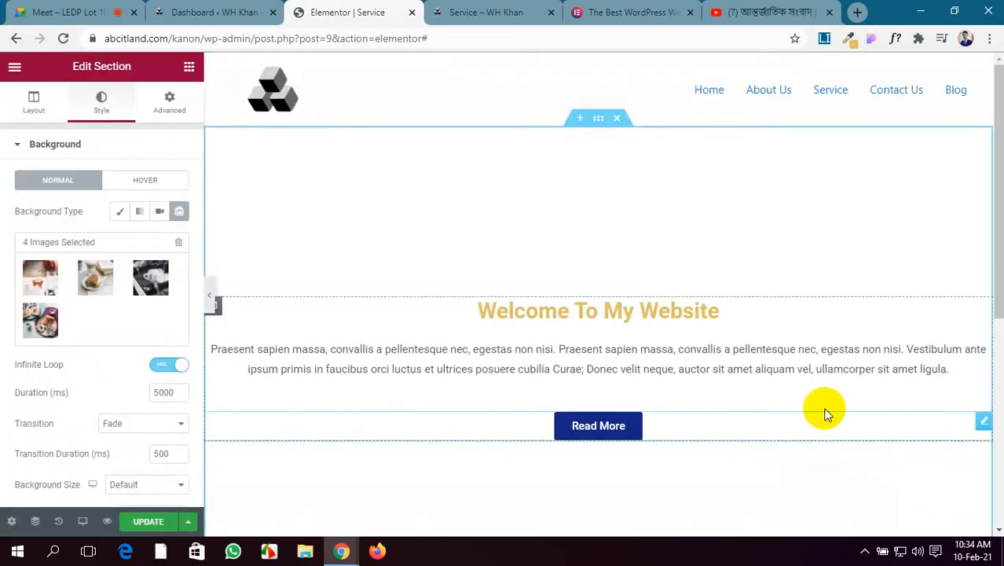
Review the slideshow background's settings and update the Service page.
scroll(825, 413, down, 5)
scroll(670, 303, up, 4)
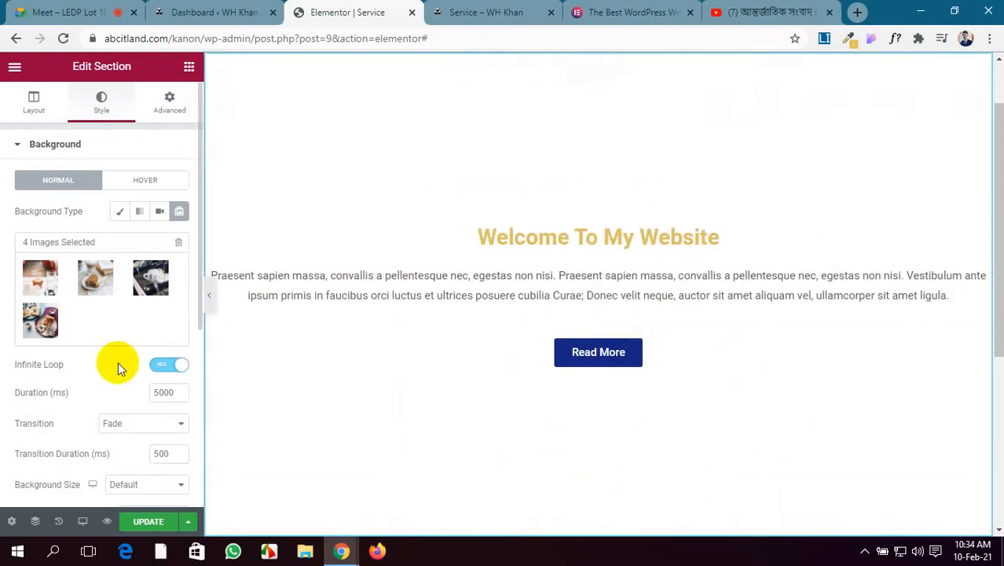
scroll(118, 367, down, 3)
scroll(118, 367, up, 3)
scroll(450, 280, up, 2)
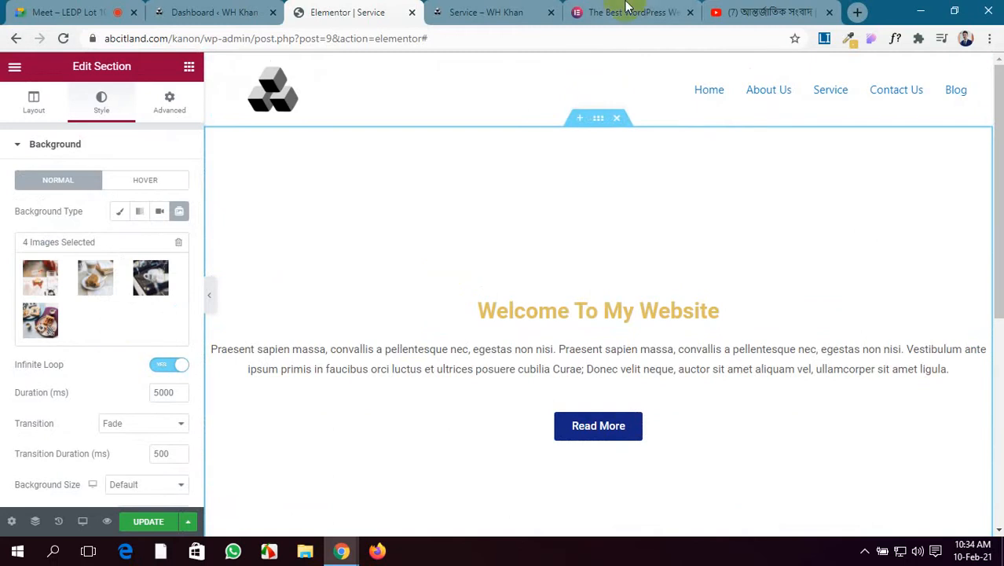
click(598, 124)
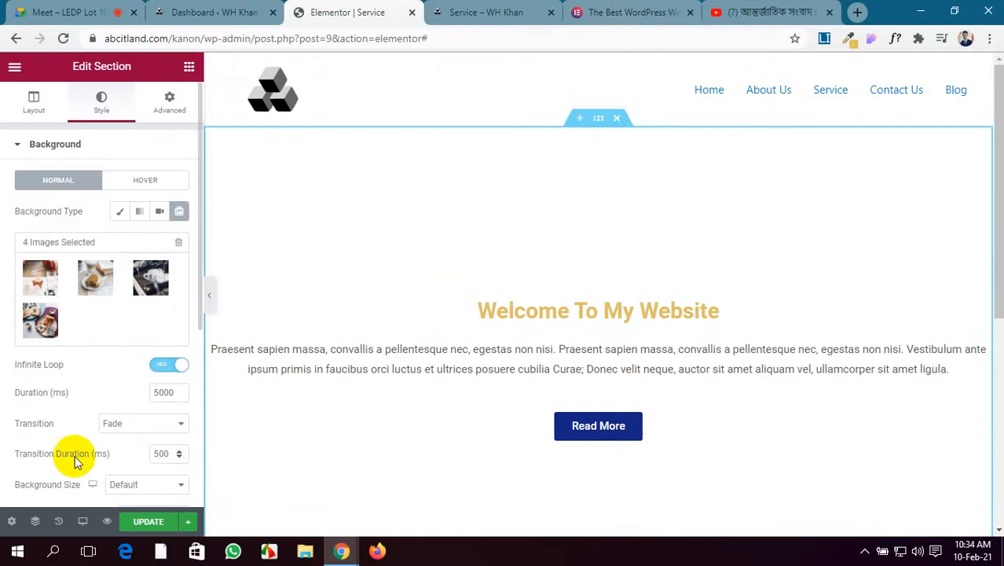
click(149, 521)
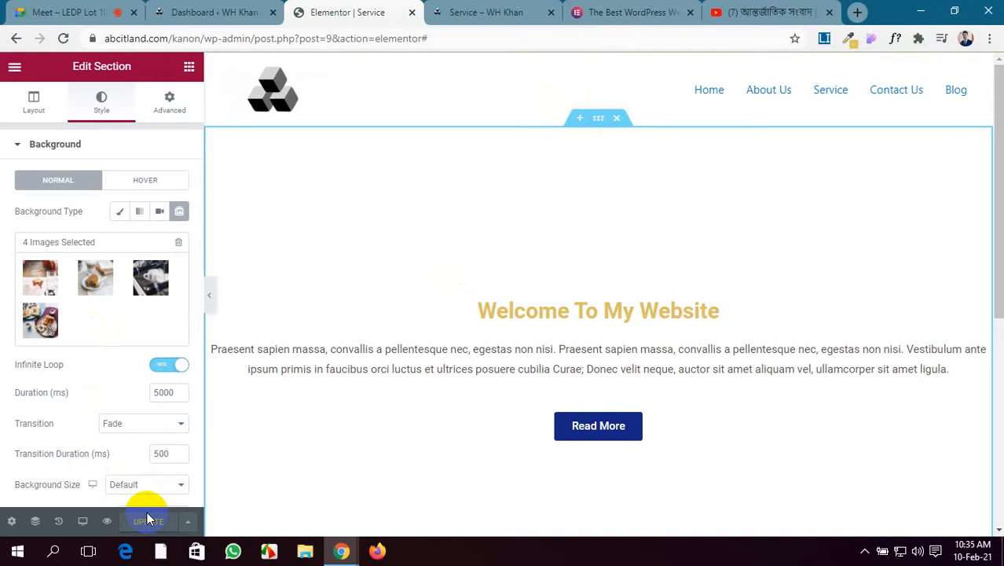
View the updated section in the Service page preview and return to the Elementor editor.
click(452, 12)
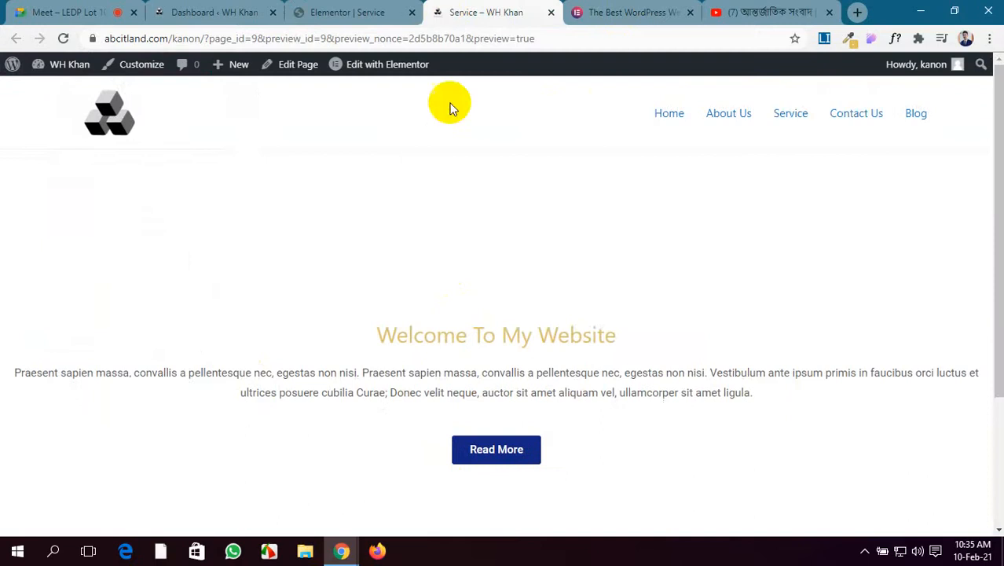
scroll(472, 379, down, 3)
scroll(471, 380, up, 5)
click(347, 12)
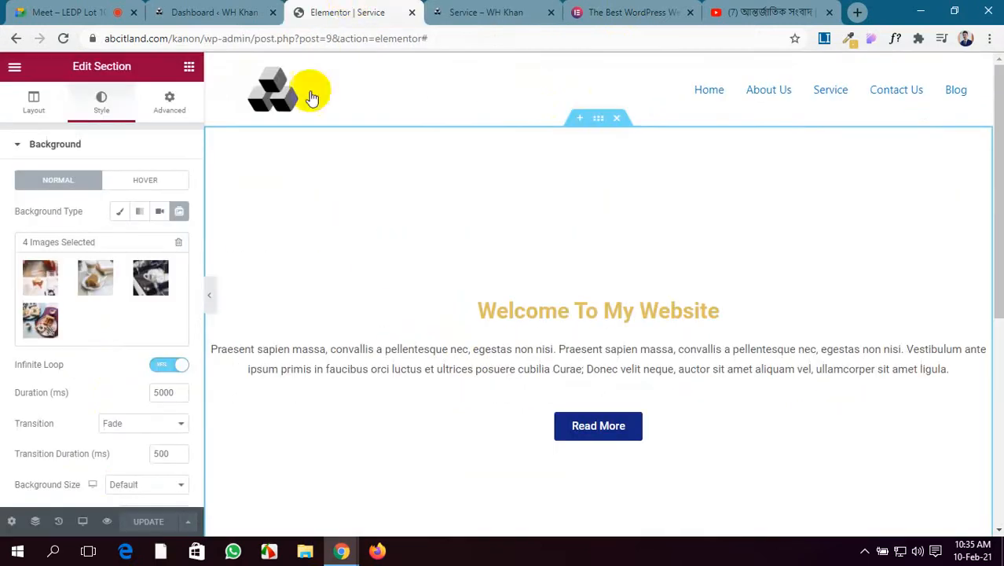
Change the section's Normal background type to Classic and clear its background color.
click(121, 211)
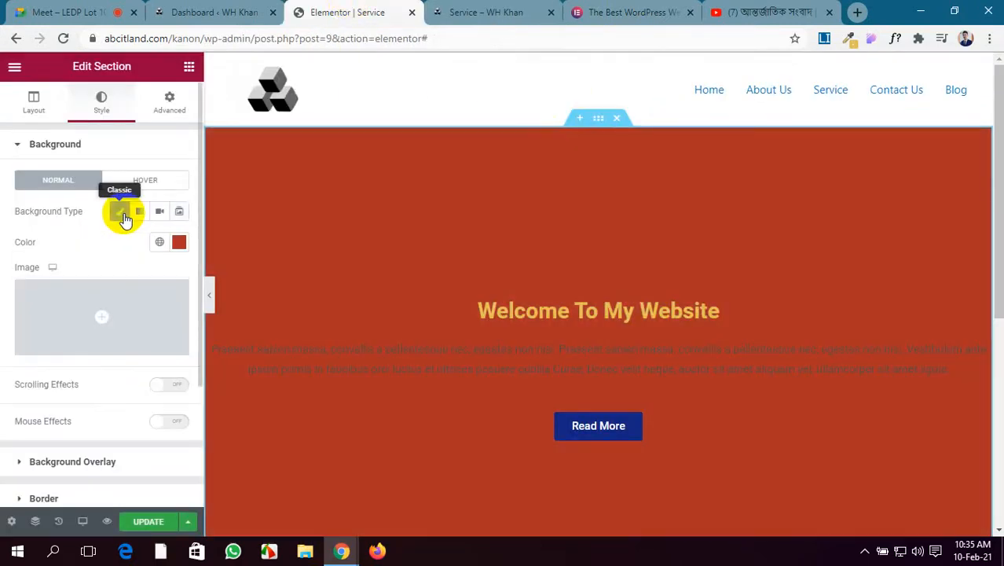
click(178, 243)
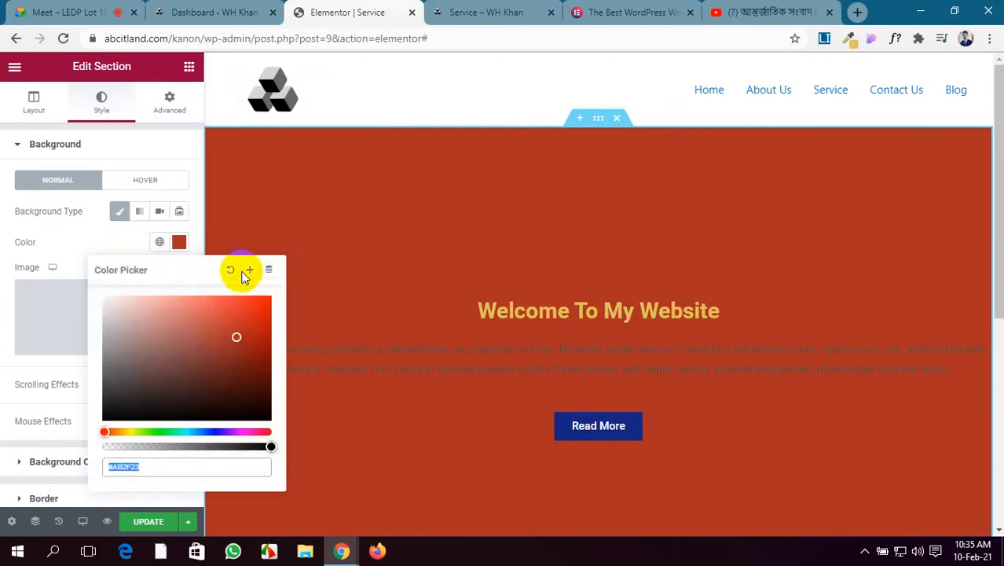
click(231, 270)
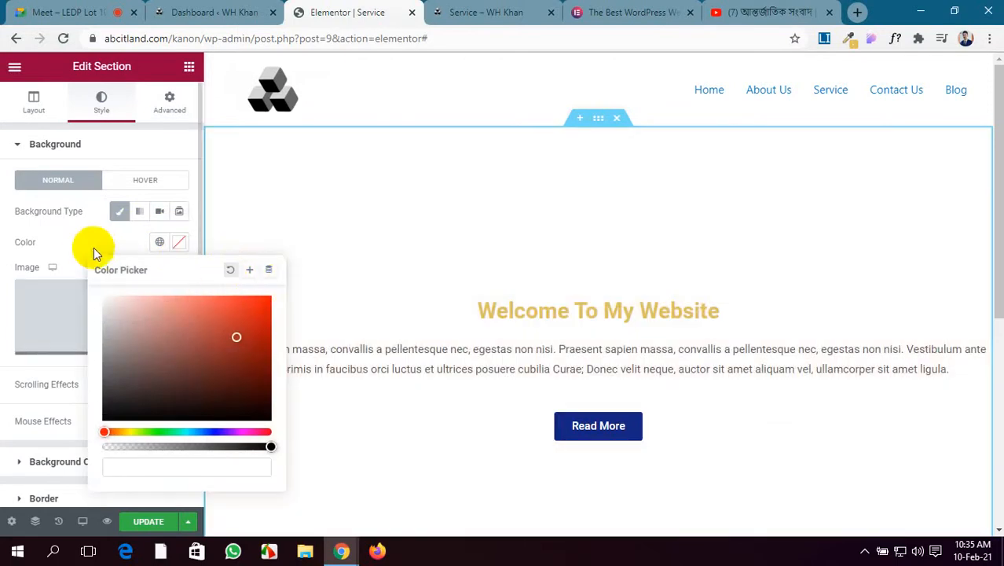
click(115, 224)
Change the section's background type to Gradient and clear the gradient's second color.
click(139, 211)
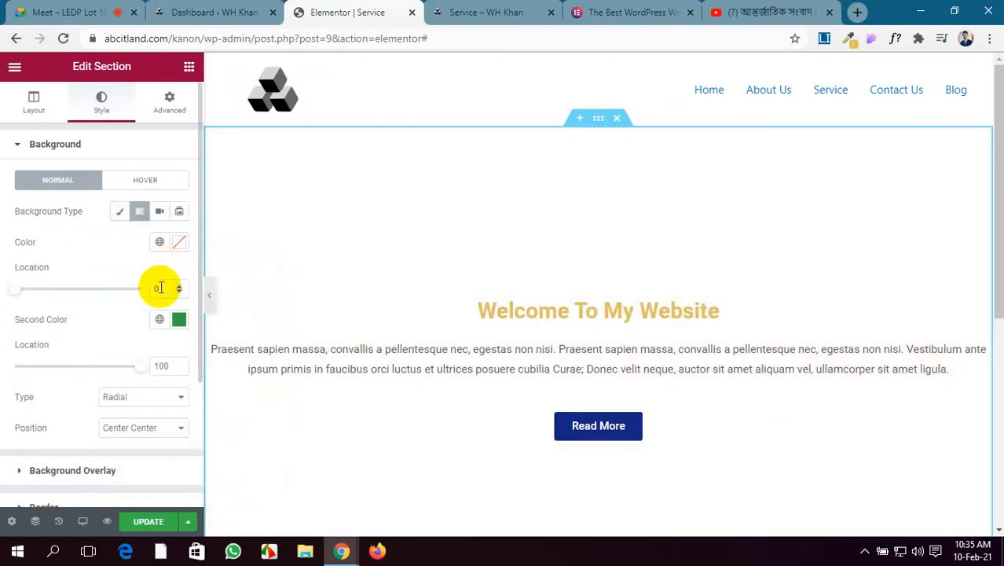
click(177, 243)
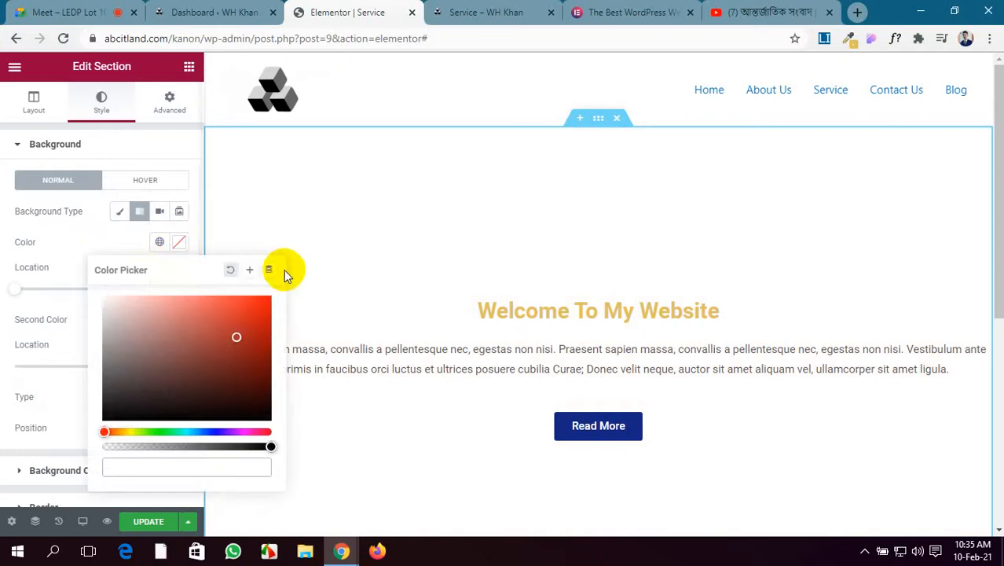
click(74, 249)
click(176, 320)
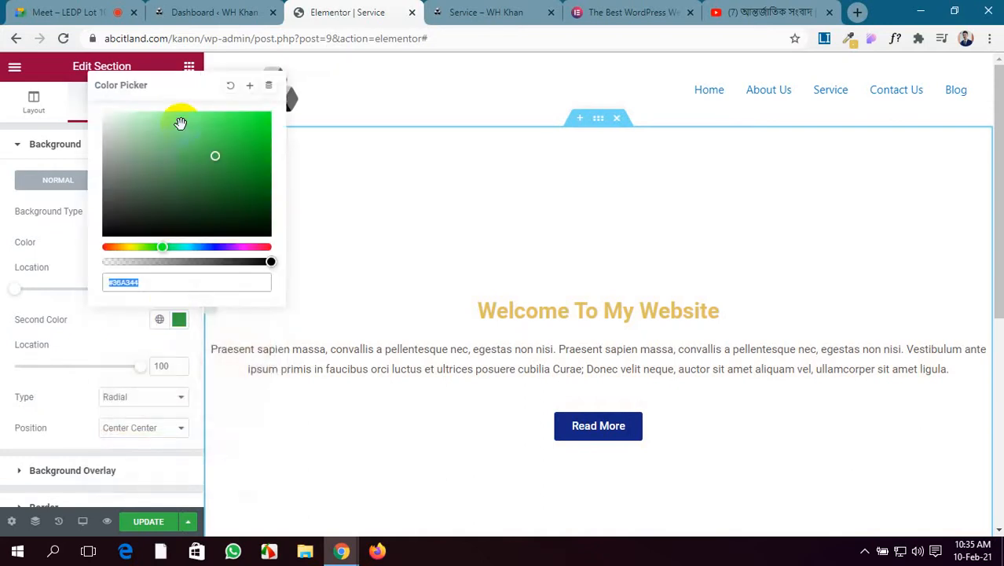
click(232, 86)
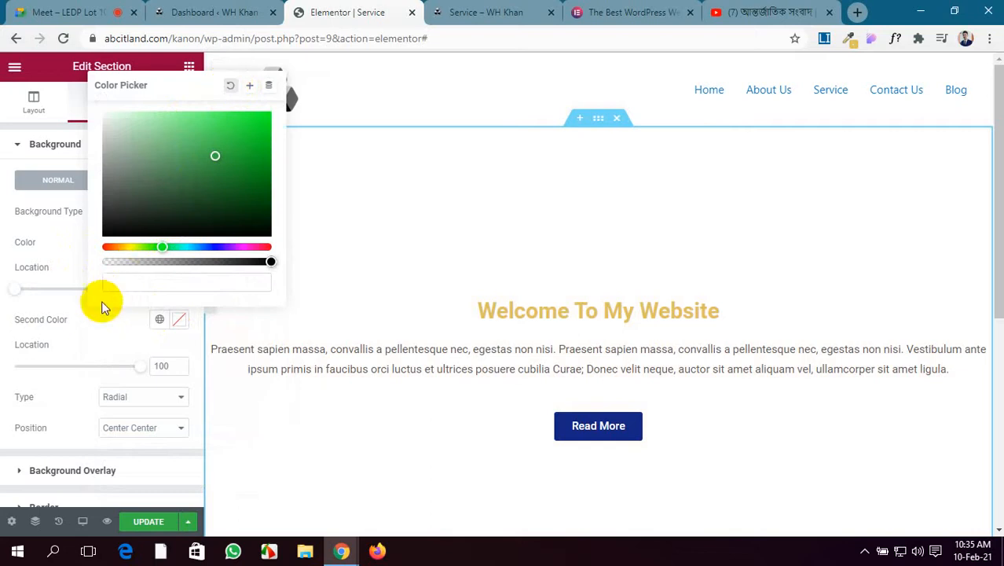
click(91, 321)
Update the Service page, check it in the preview and return to the Elementor editor.
scroll(50, 460, down, 3)
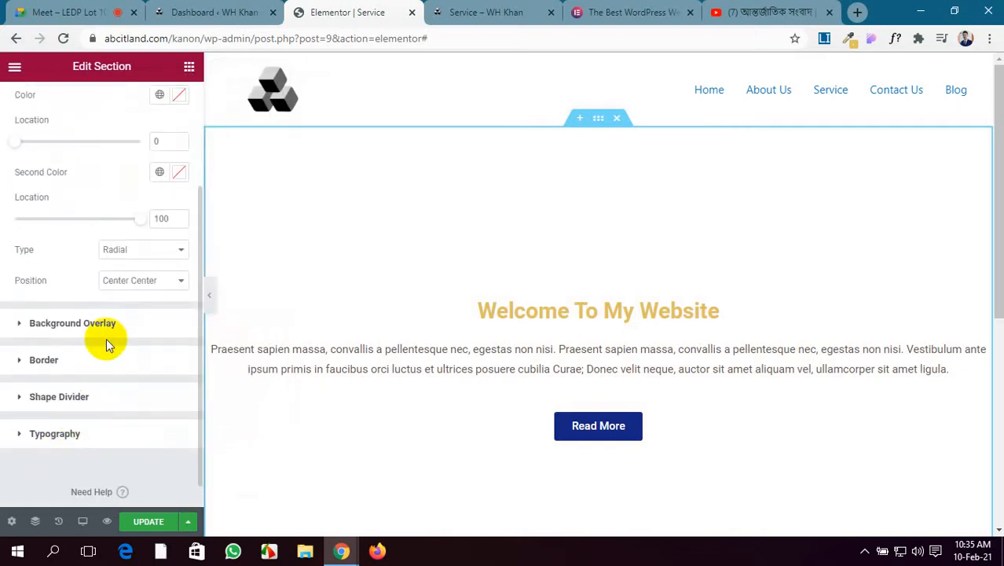
scroll(108, 338, up, 3)
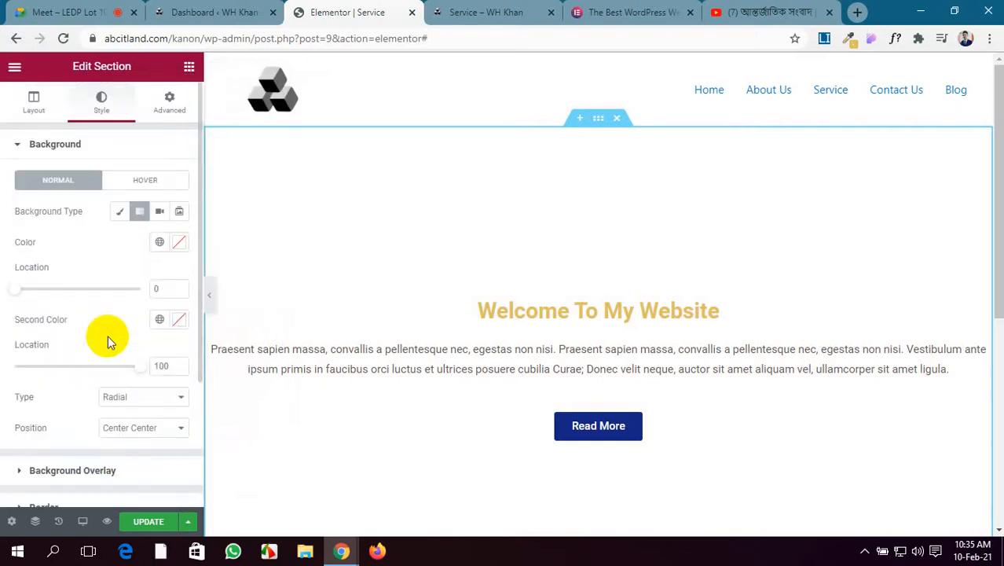
click(140, 521)
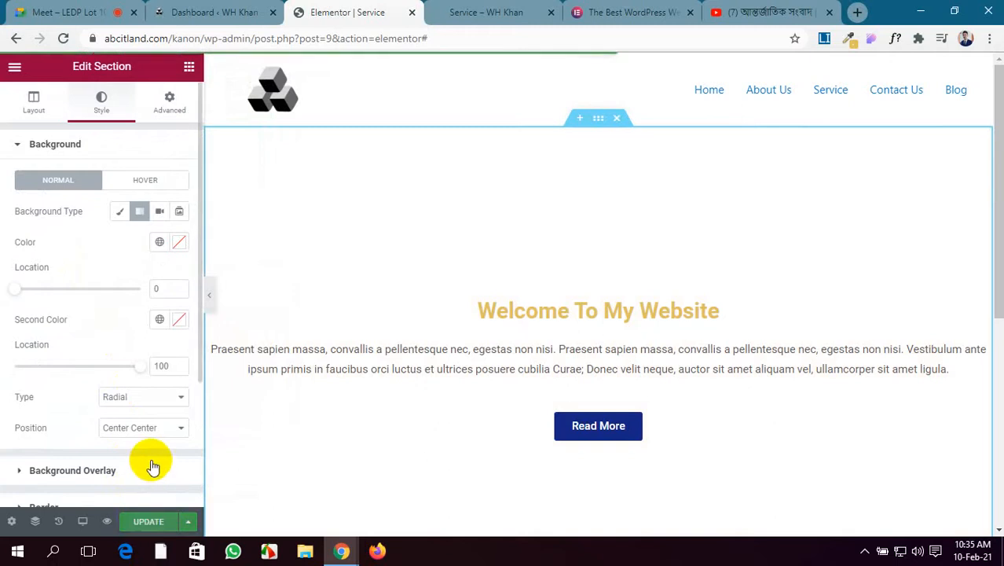
click(459, 8)
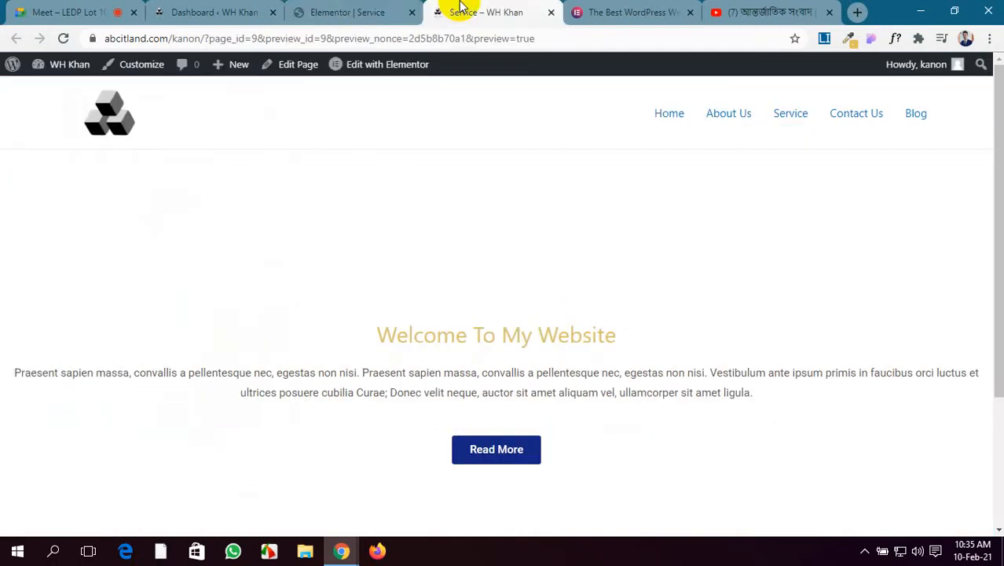
click(361, 8)
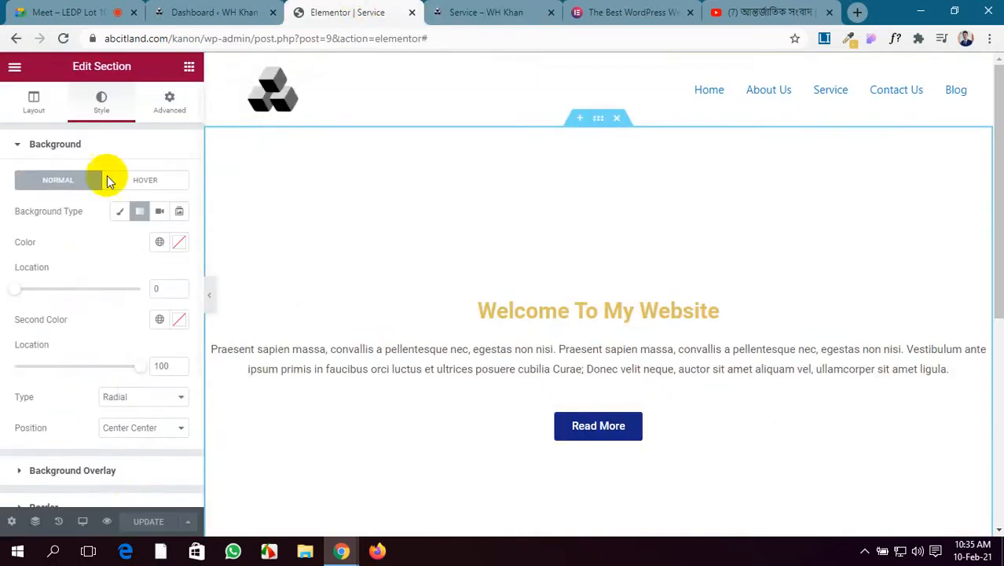
Change the section's background type back to Slideshow and switch its Ken Burns Effect on and off again.
click(177, 214)
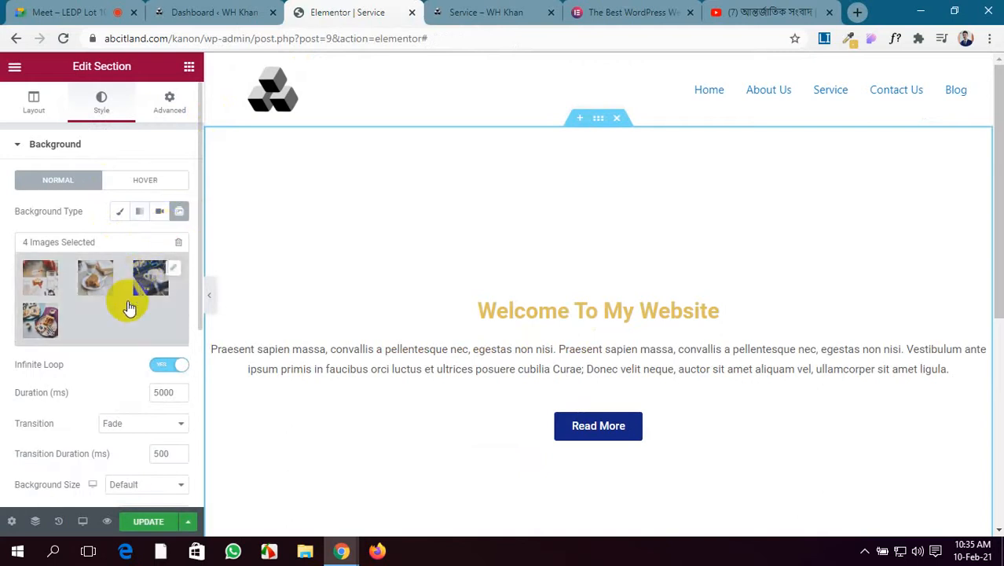
scroll(129, 308, down, 4)
scroll(129, 307, up, 2)
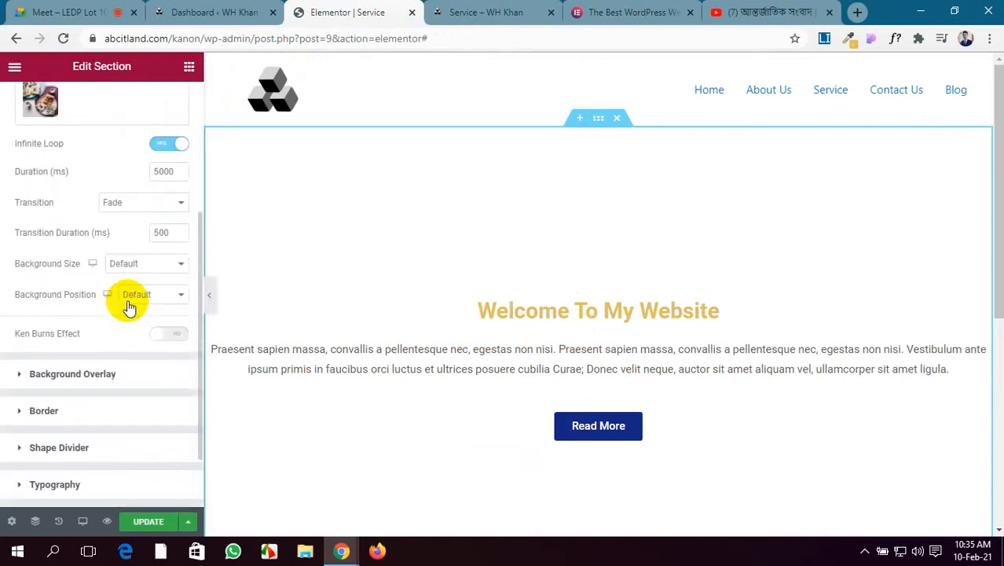
scroll(128, 300, down, 1)
click(168, 332)
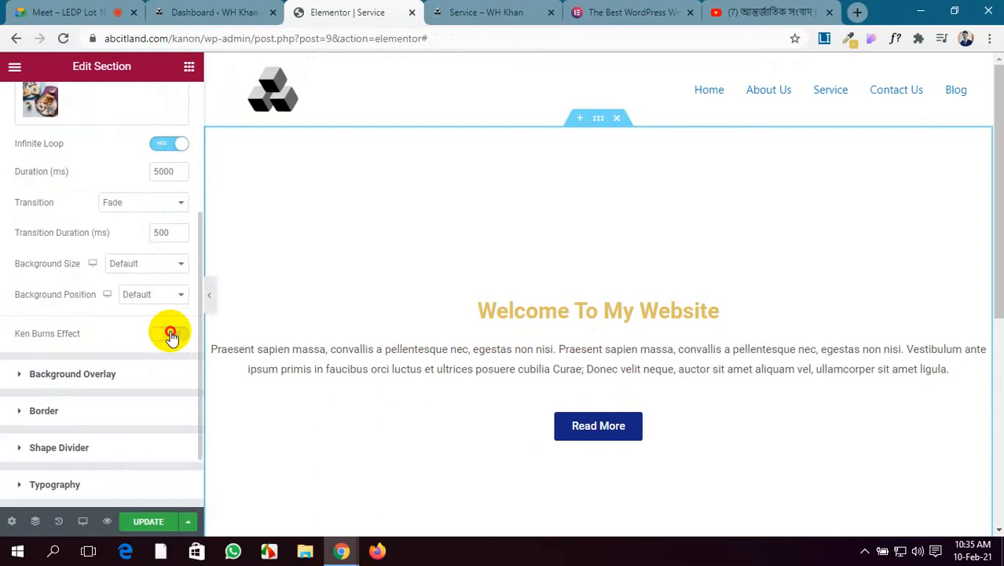
click(170, 335)
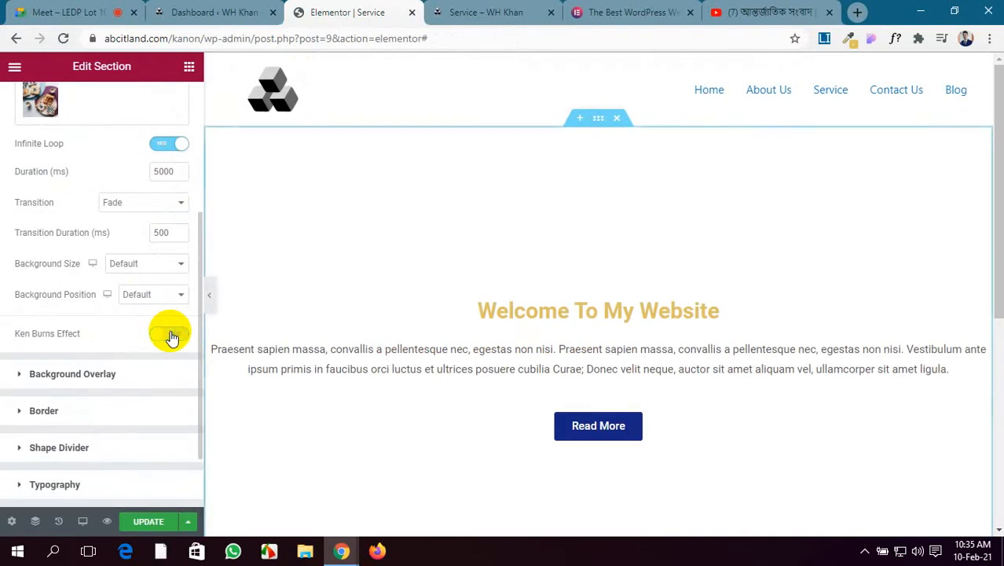
Review the slideshow background's settings against the section on the canvas and save the Service page.
scroll(503, 286, down, 4)
scroll(503, 286, up, 4)
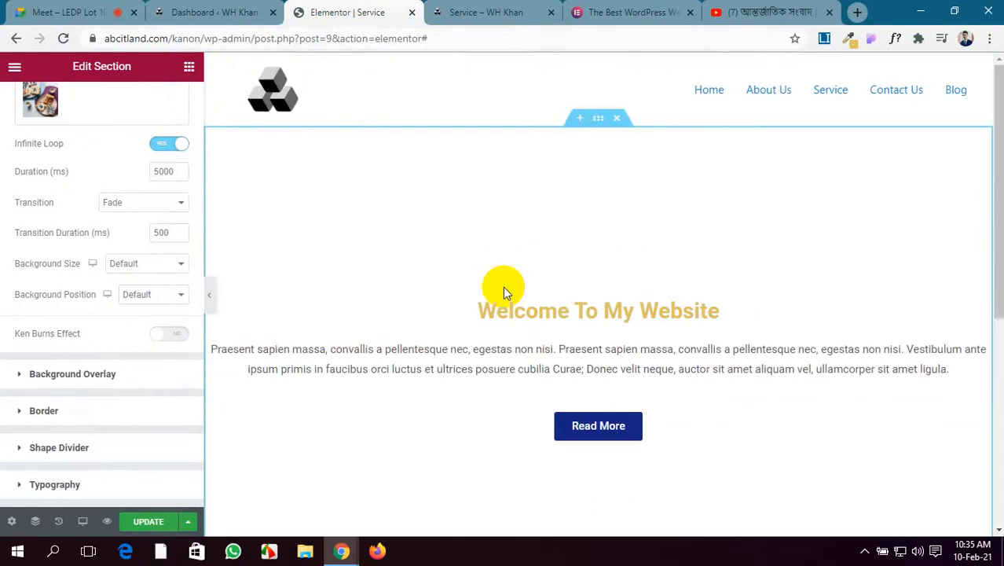
scroll(503, 286, down, 4)
scroll(503, 286, up, 4)
scroll(112, 256, up, 3)
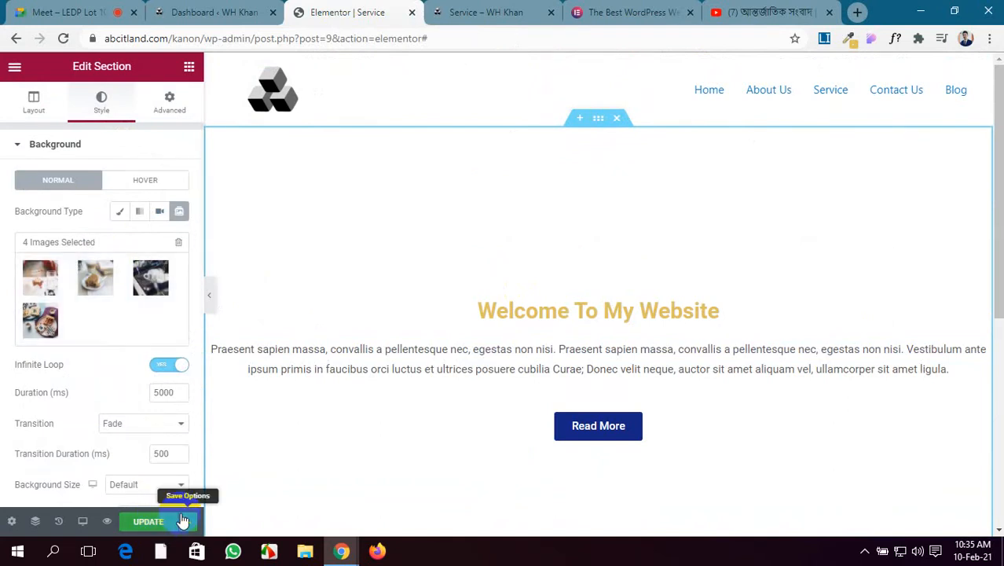
click(150, 523)
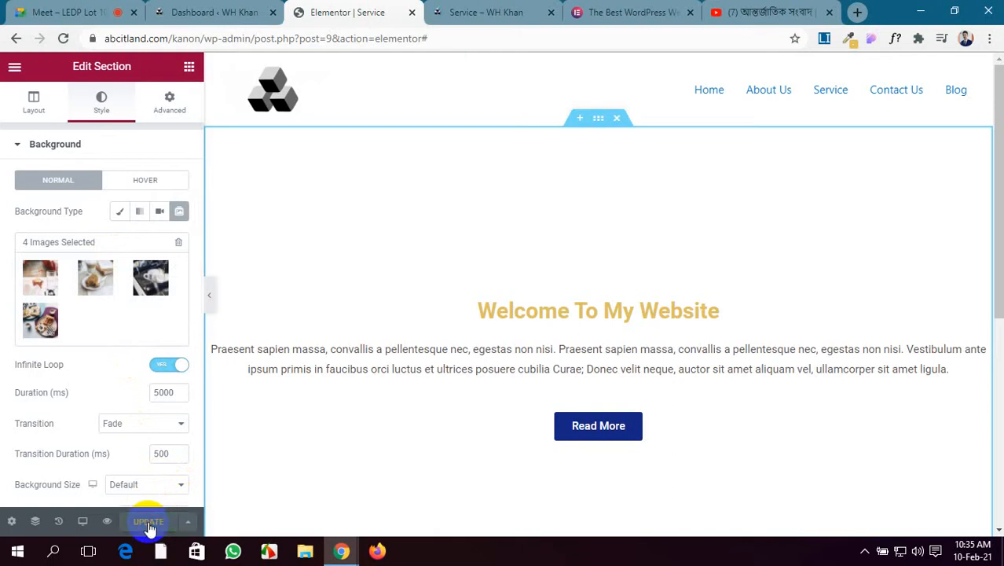
Reset the slideshow gallery by deleting its images and change the background type to Classic.
click(178, 244)
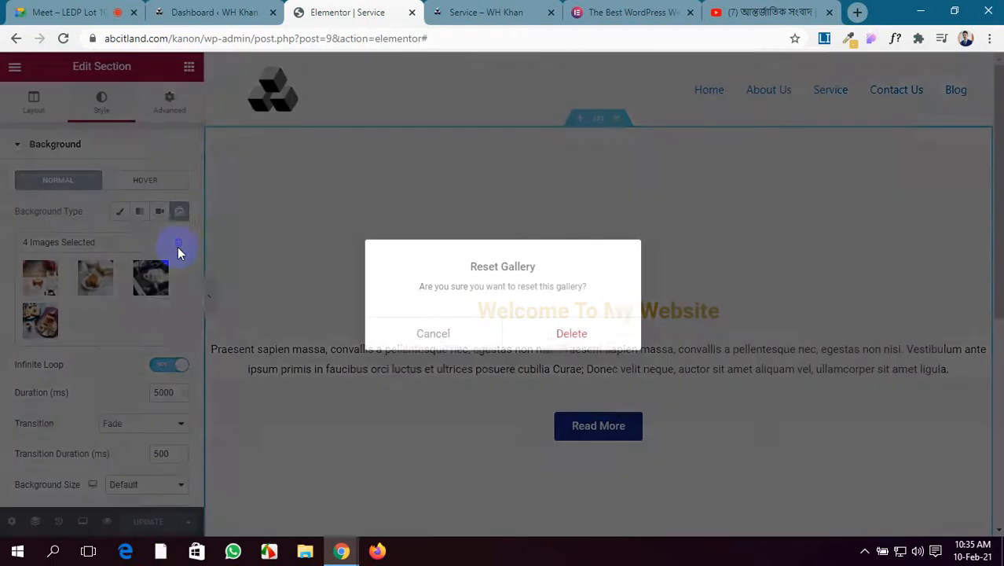
click(583, 333)
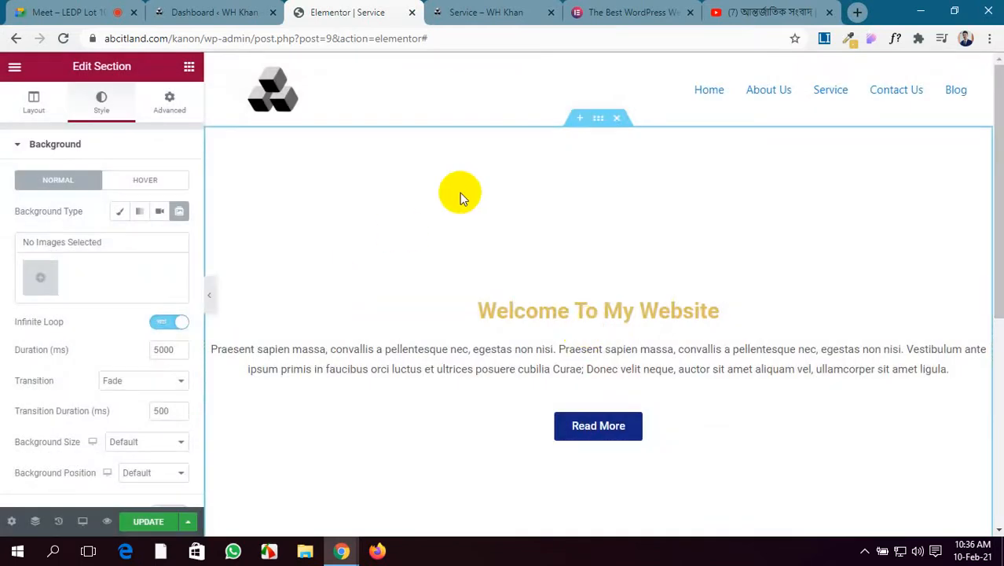
click(122, 213)
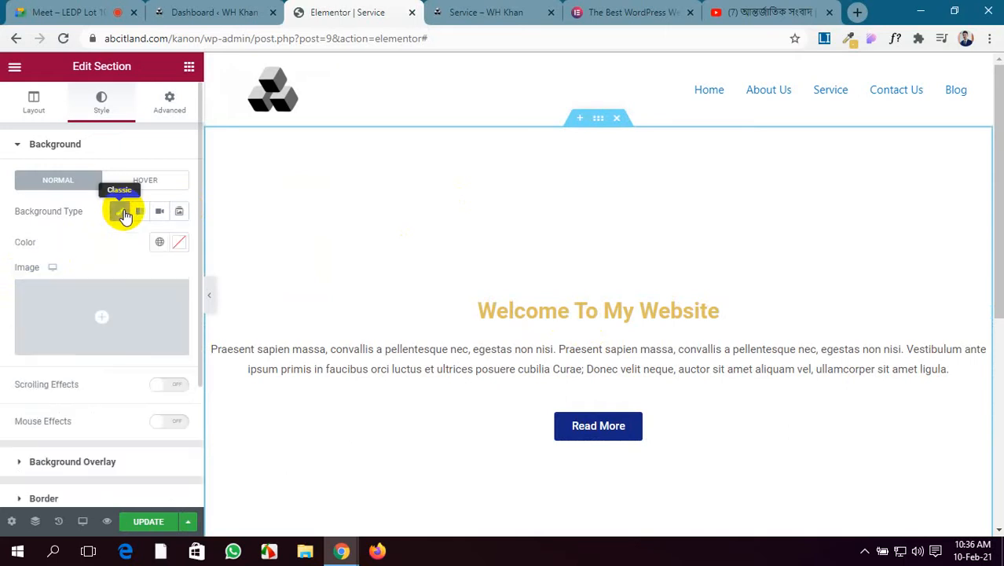
Compare the Slideshow background's options with the Classic ones, ending with Classic selected.
click(184, 212)
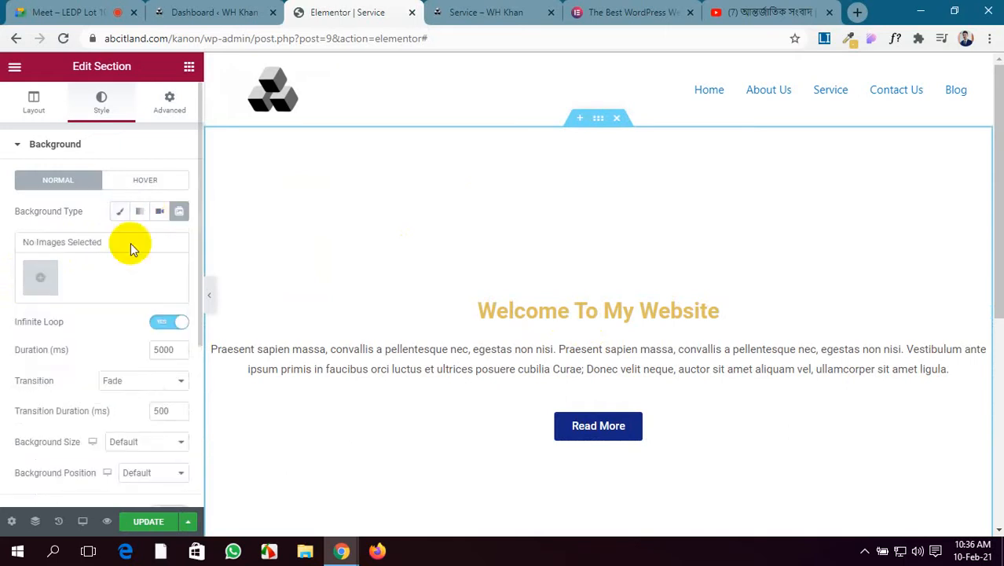
click(125, 213)
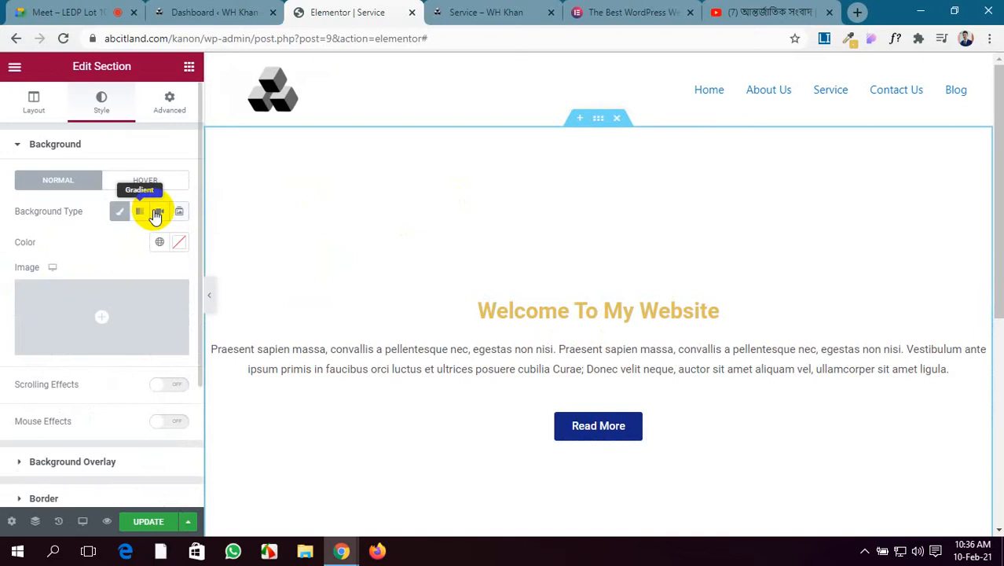
click(175, 213)
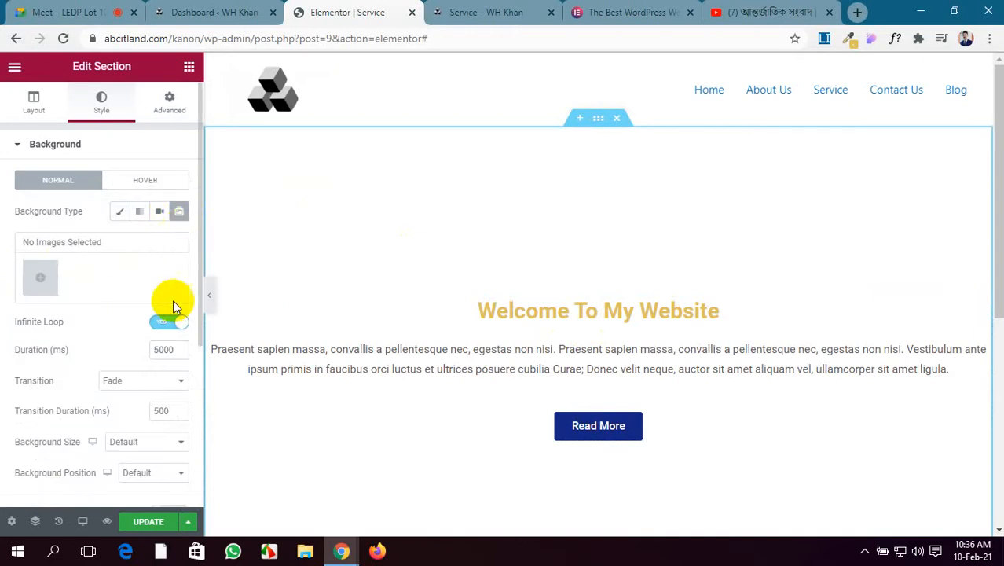
scroll(163, 323, down, 2)
scroll(162, 323, up, 2)
click(121, 209)
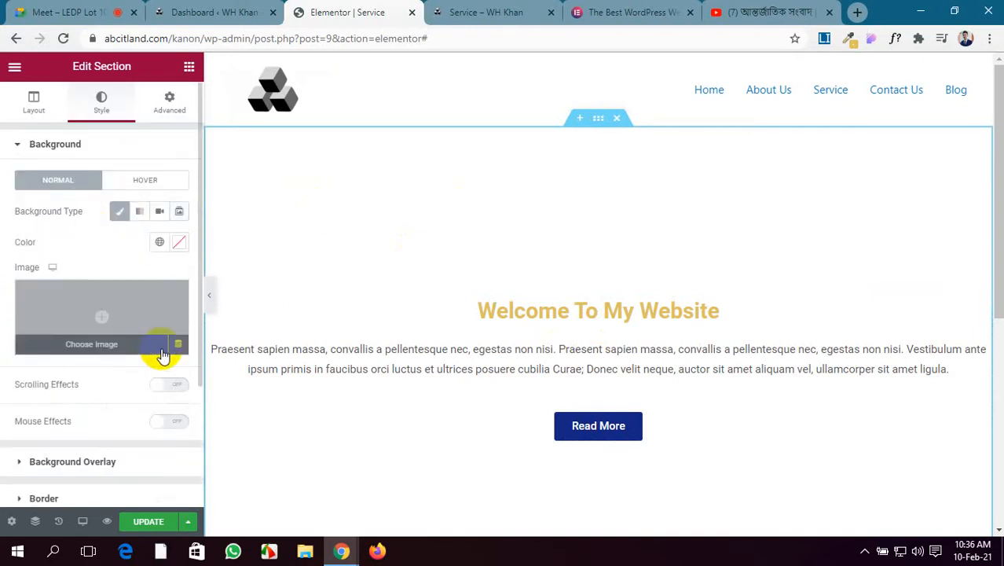
scroll(163, 349, down, 1)
scroll(162, 350, up, 1)
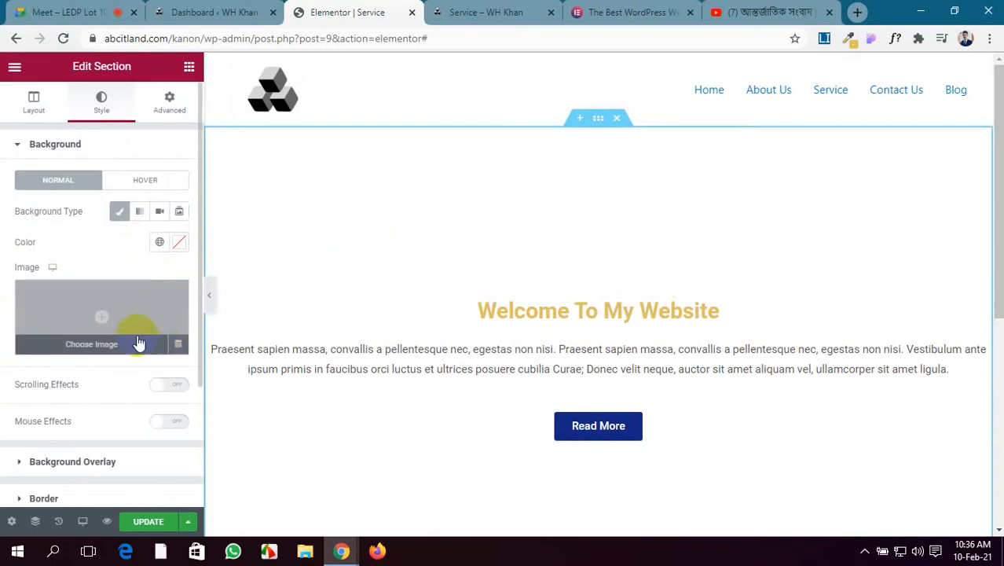
Insert the dark restaurant kitchen photo from the media library as the section's Classic background image.
click(106, 318)
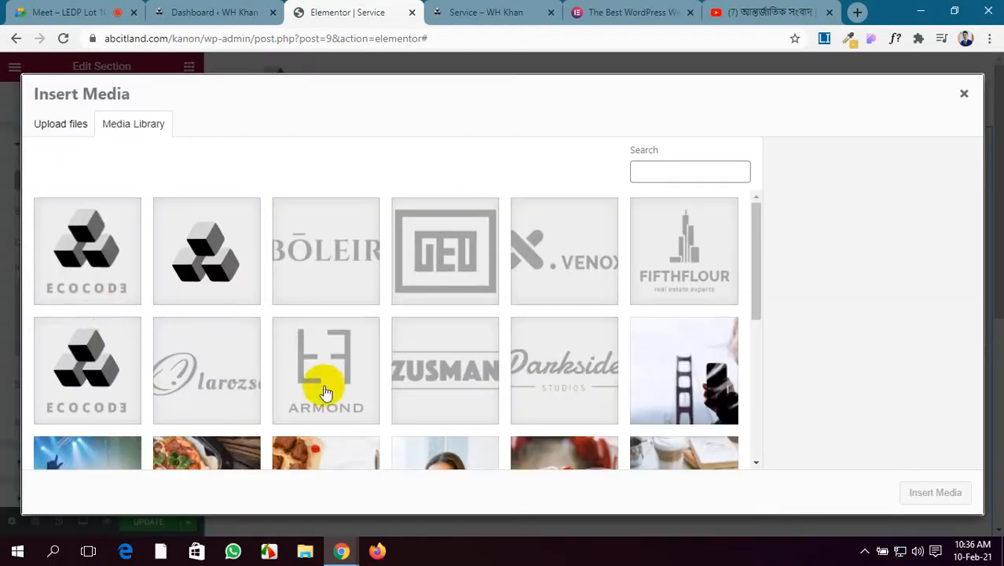
scroll(326, 386, down, 10)
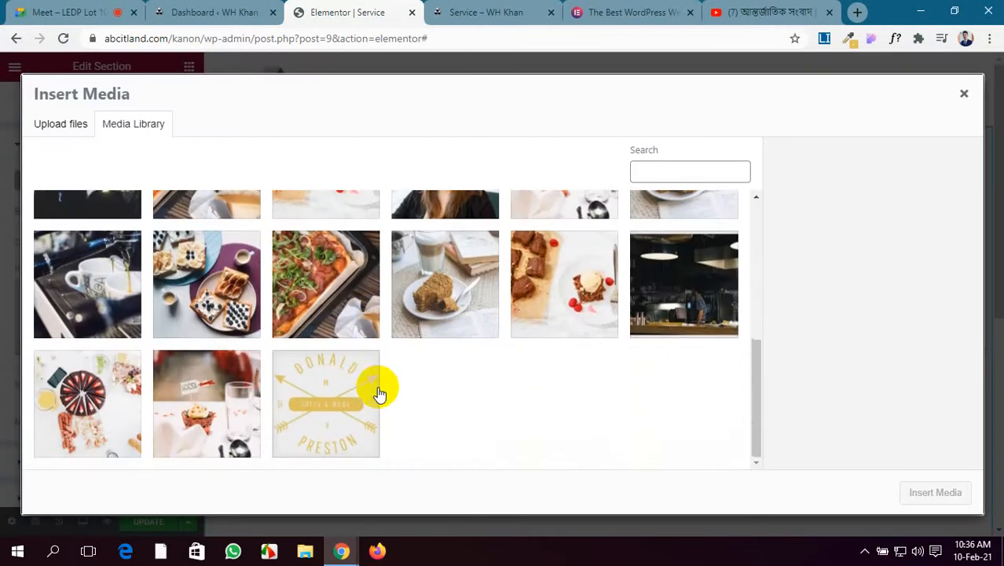
click(654, 291)
click(941, 492)
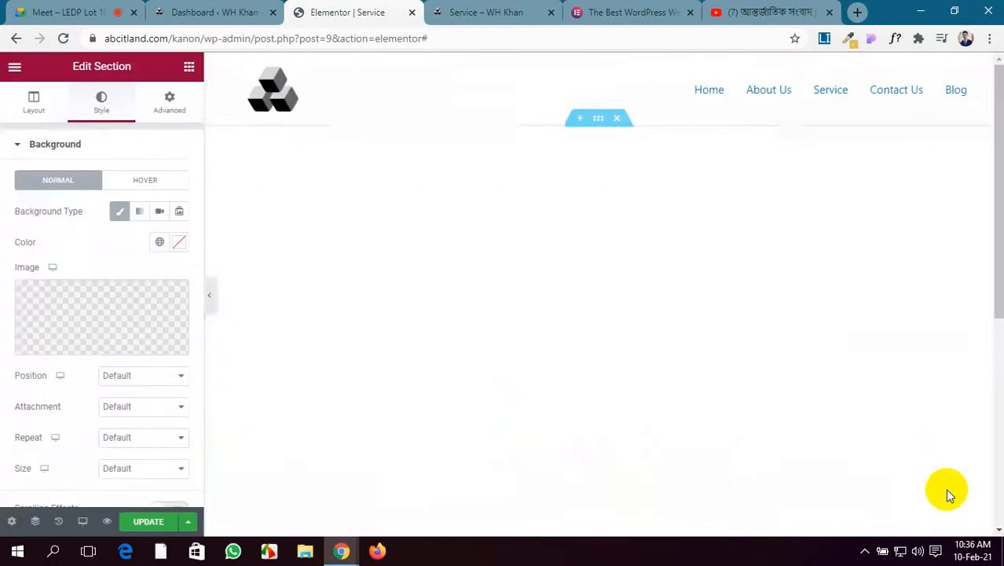
scroll(683, 396, down, 2)
scroll(675, 392, up, 1)
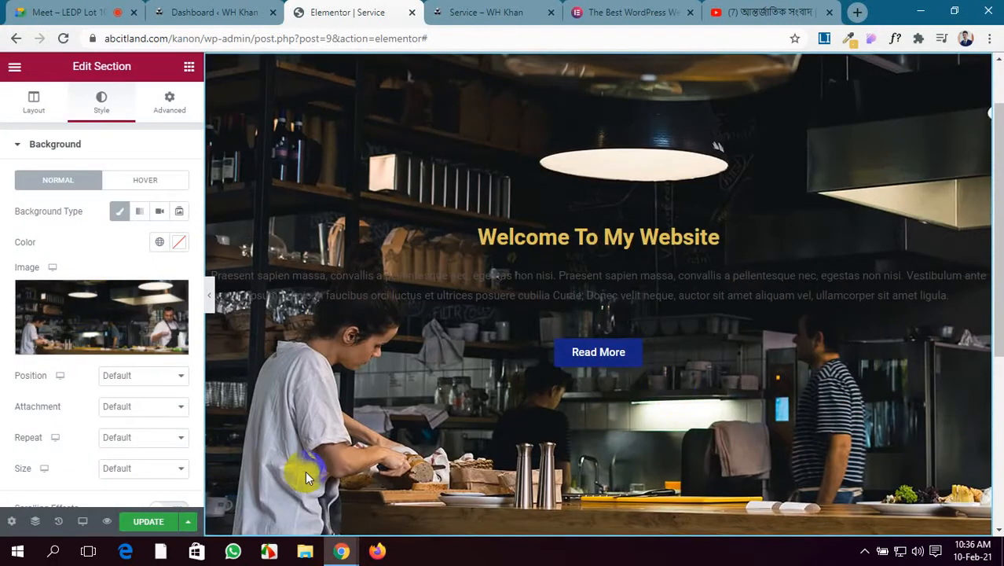
Set the section's Classic background color to dark red #711910.
click(180, 243)
mouse_move(134, 321)
mouse_down()
mouse_move(220, 326)
mouse_move(241, 314)
mouse_move(231, 331)
mouse_move(251, 341)
mouse_move(246, 365)
mouse_up()
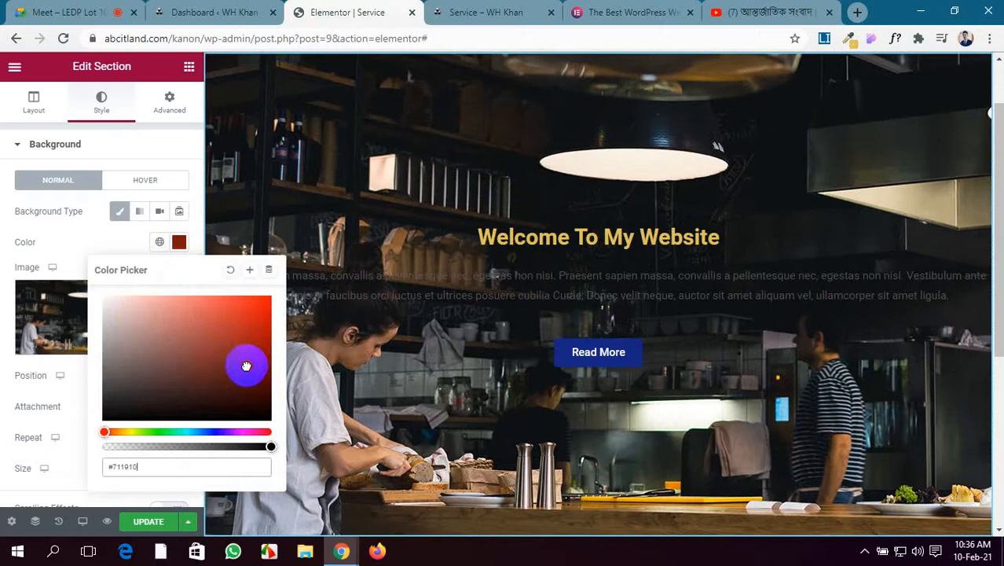
click(69, 482)
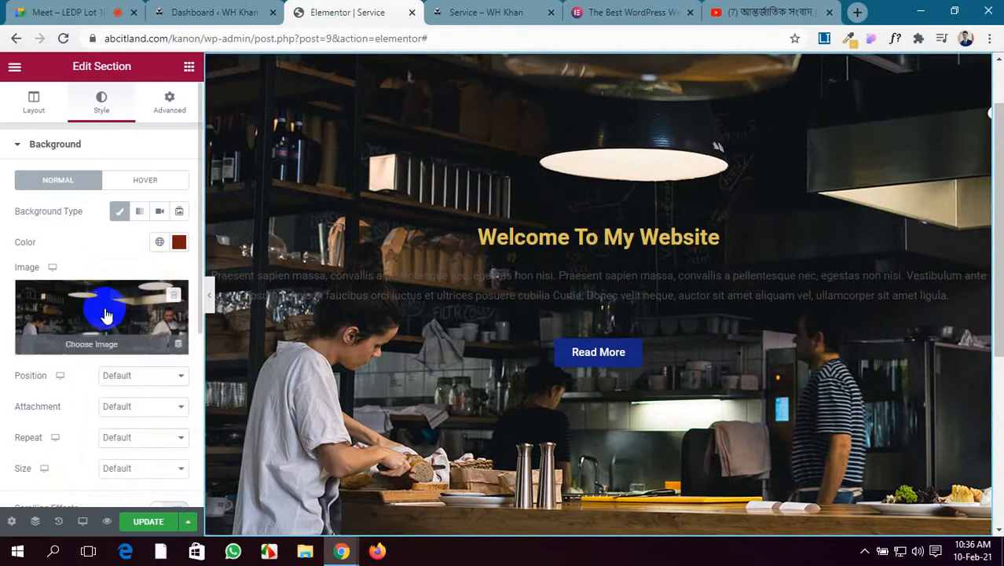
Reinsert the dark restaurant kitchen photo from the media library as the section's background image.
scroll(159, 324, down, 1)
scroll(159, 324, down, 1)
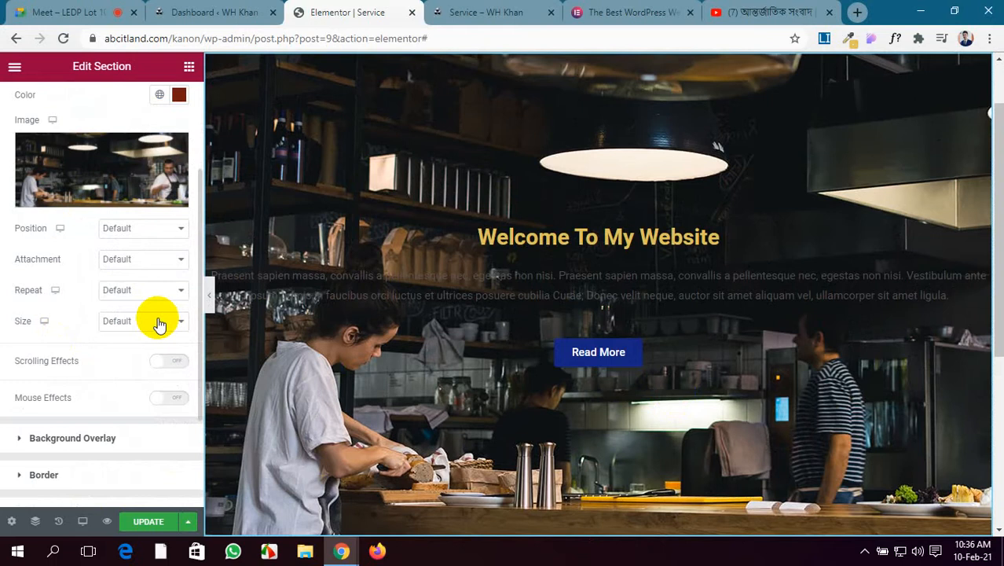
scroll(158, 321, up, 2)
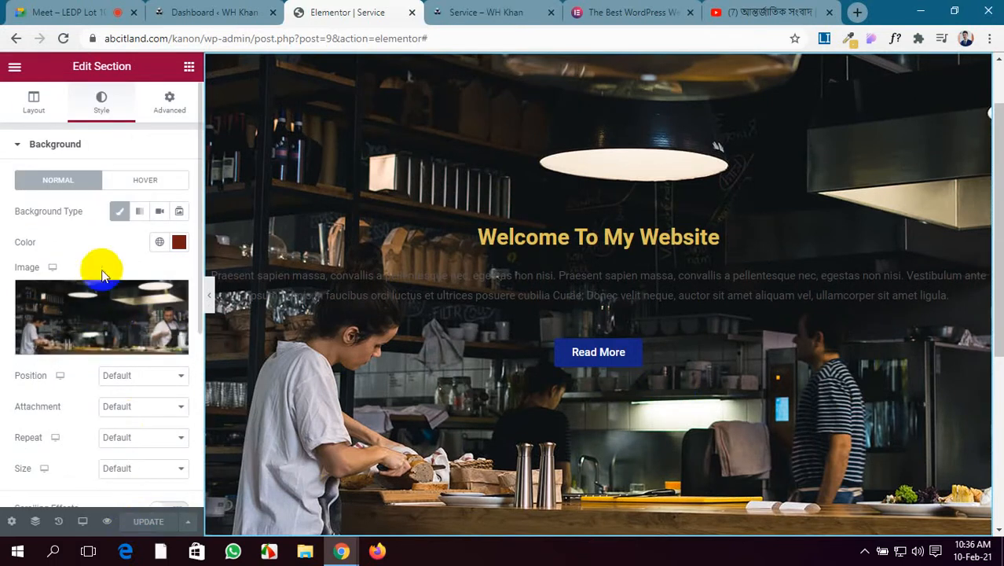
click(130, 299)
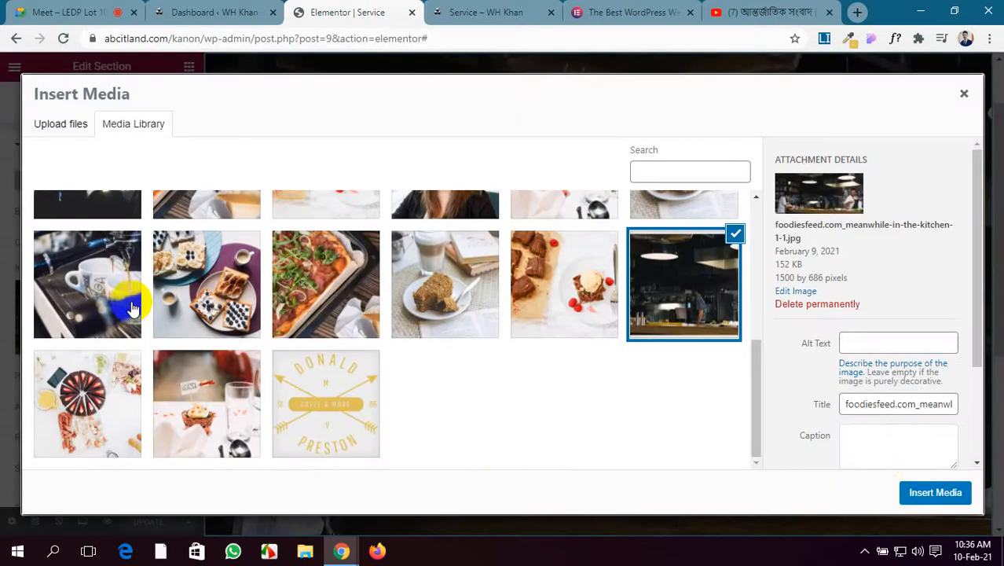
click(899, 492)
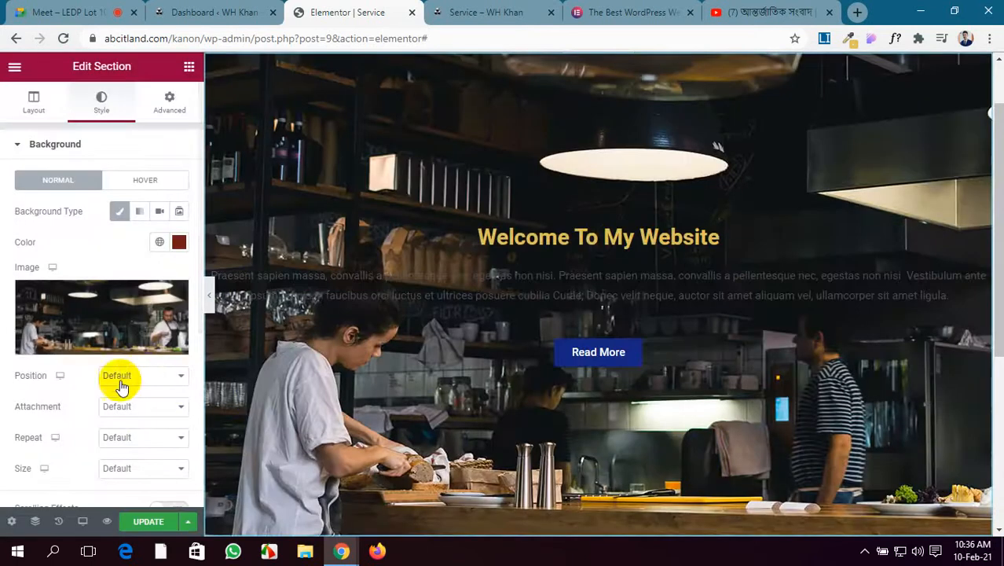
Try the Center Center, Center Left and Top Center positions for the background image, ending with Center Center.
click(149, 378)
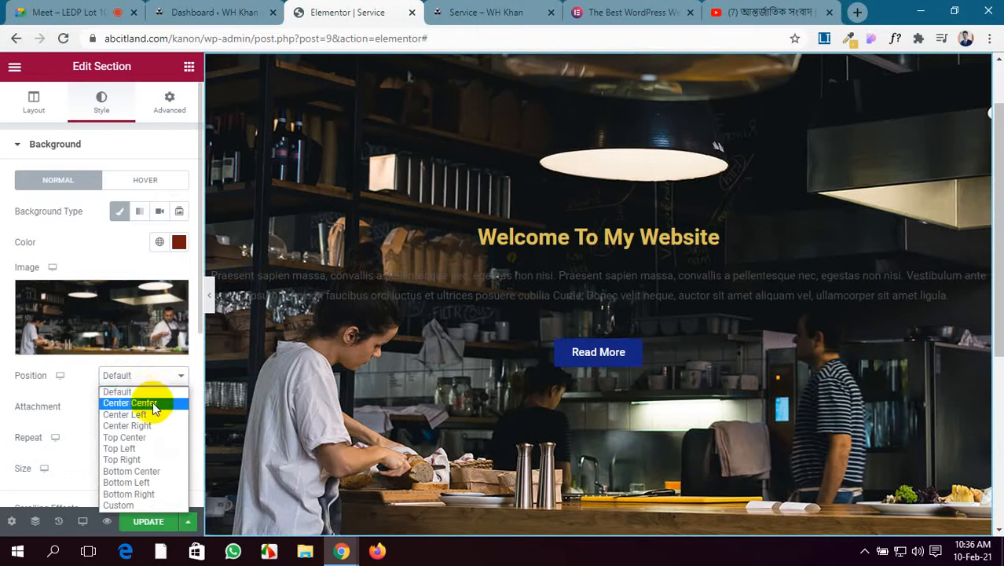
click(152, 401)
click(151, 379)
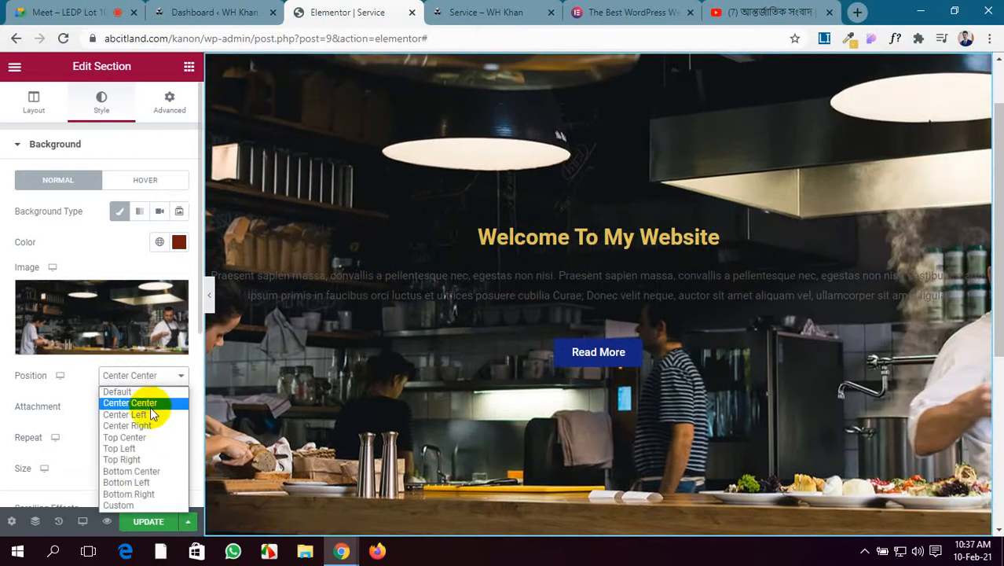
click(126, 414)
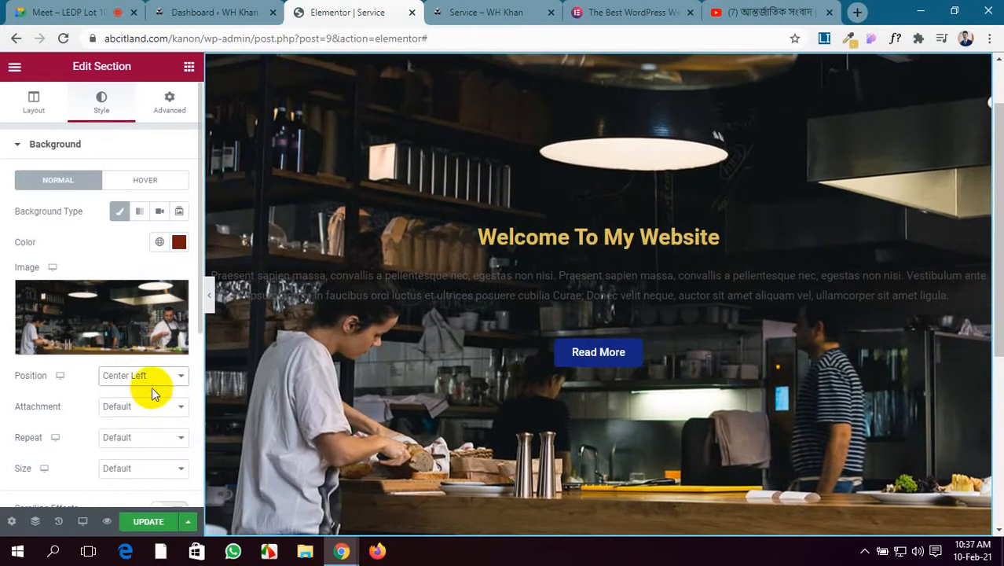
click(151, 379)
click(142, 443)
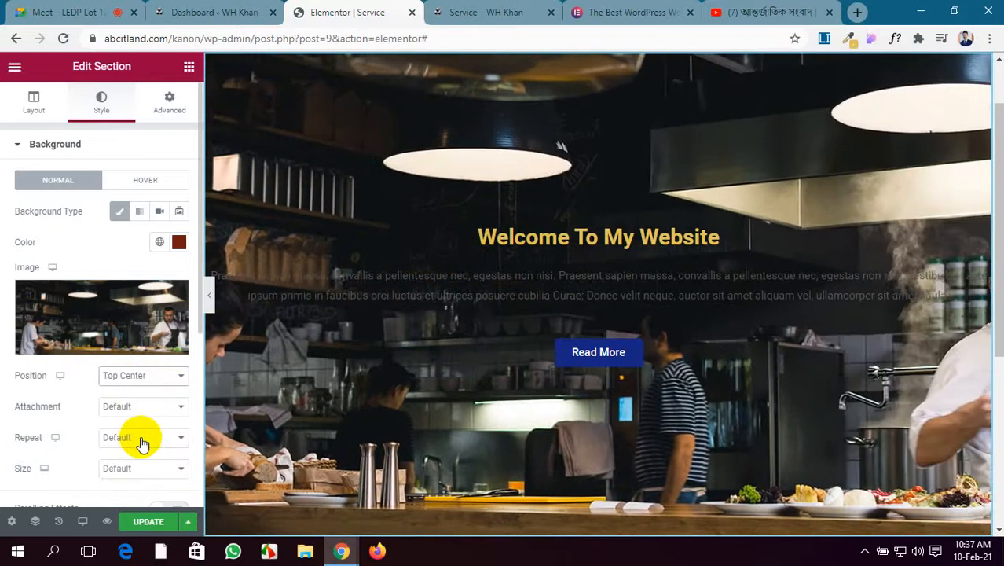
click(153, 381)
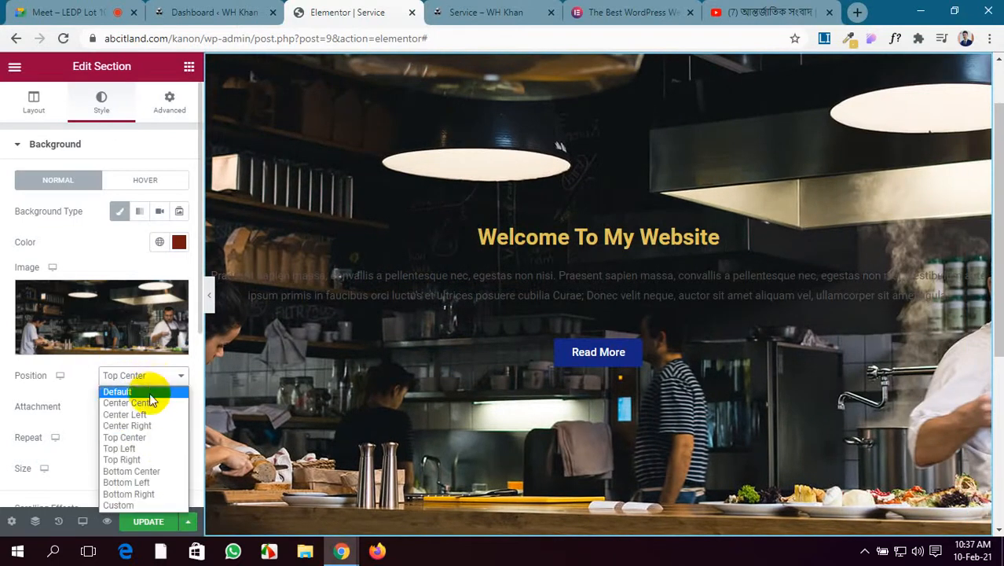
click(151, 402)
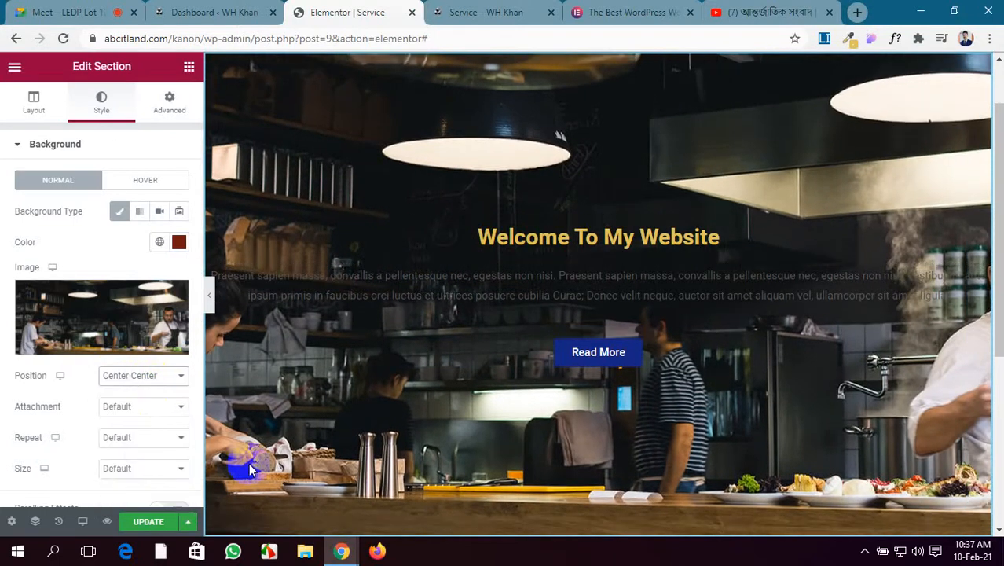
Look through the background image's attachment options and save the page.
scroll(156, 420, down, 1)
click(159, 332)
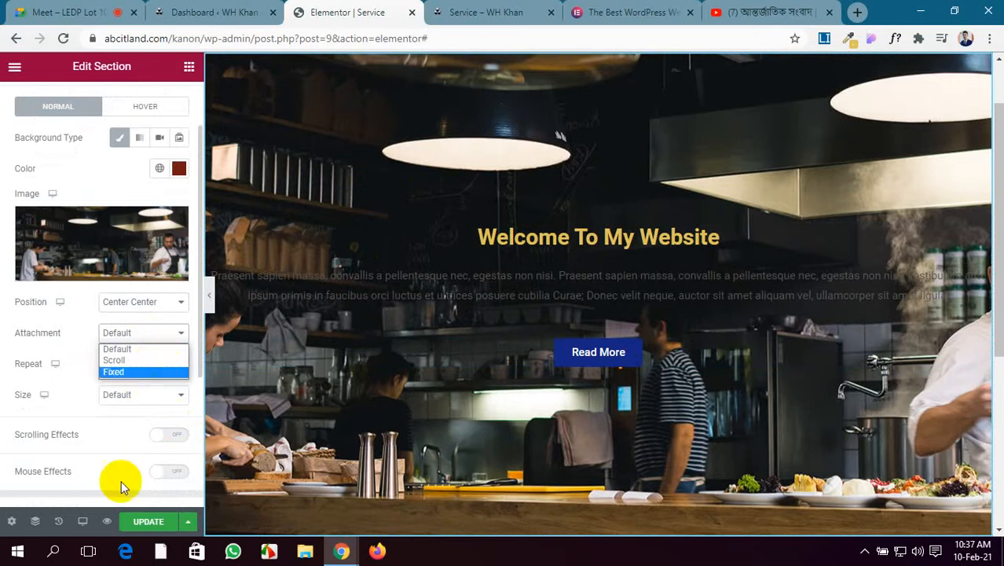
click(147, 522)
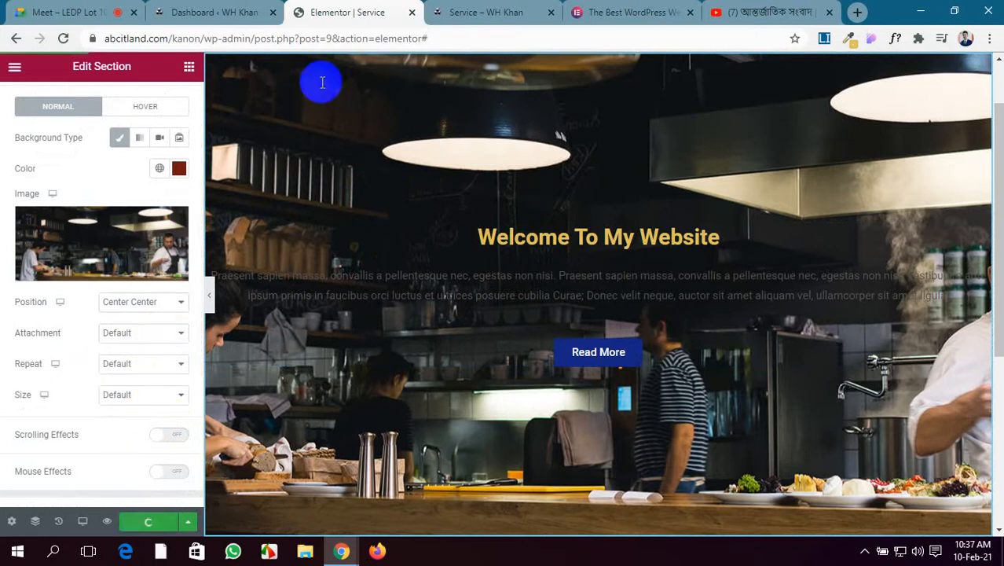
Examine how the kitchen background moves with the content when scrolling the live Service page.
click(464, 9)
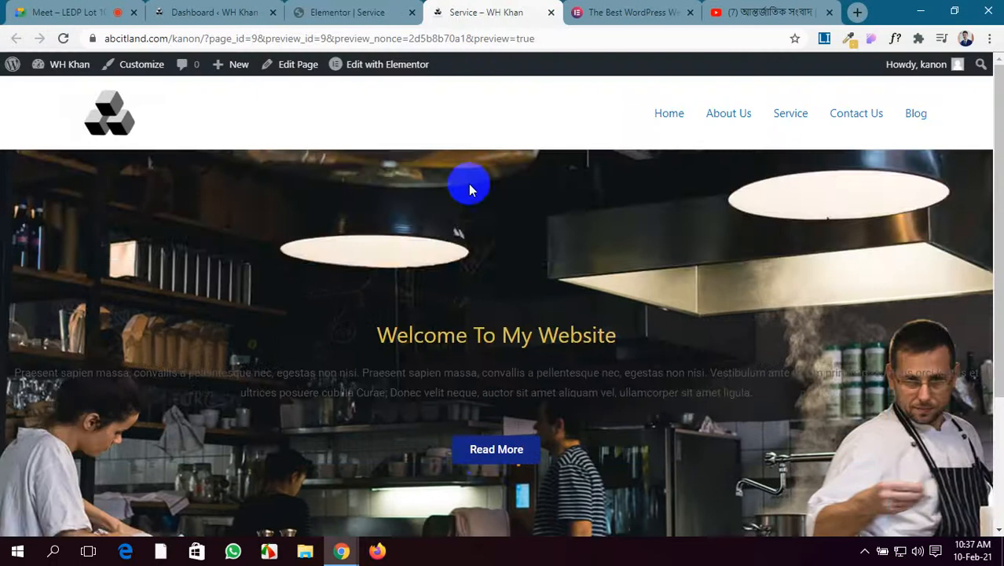
scroll(482, 276, down, 3)
scroll(477, 273, up, 3)
scroll(483, 281, down, 3)
scroll(481, 274, up, 3)
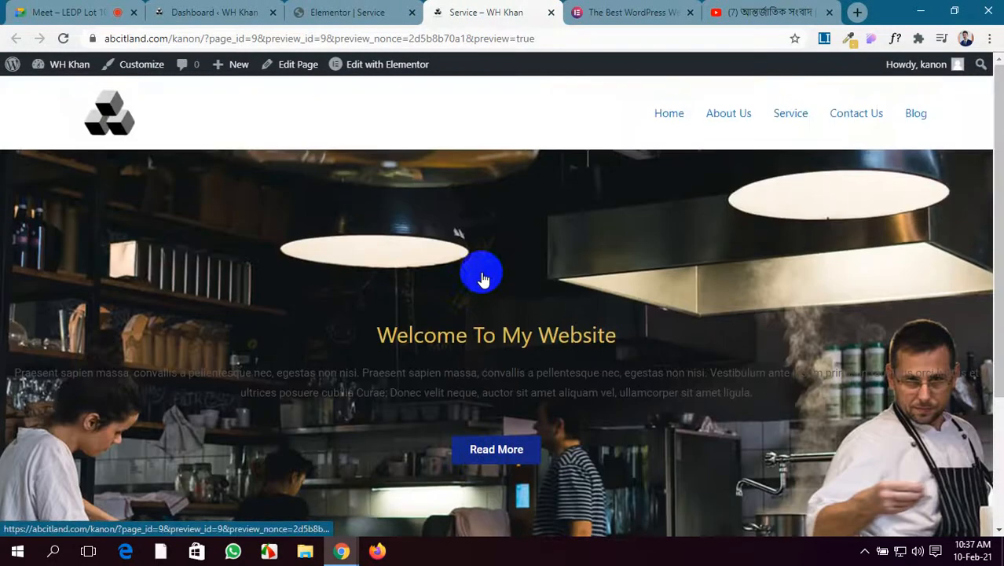
scroll(482, 278, down, 3)
scroll(481, 278, up, 3)
In the Elementor editor, set the background image's attachment to Fixed and save the page.
click(348, 9)
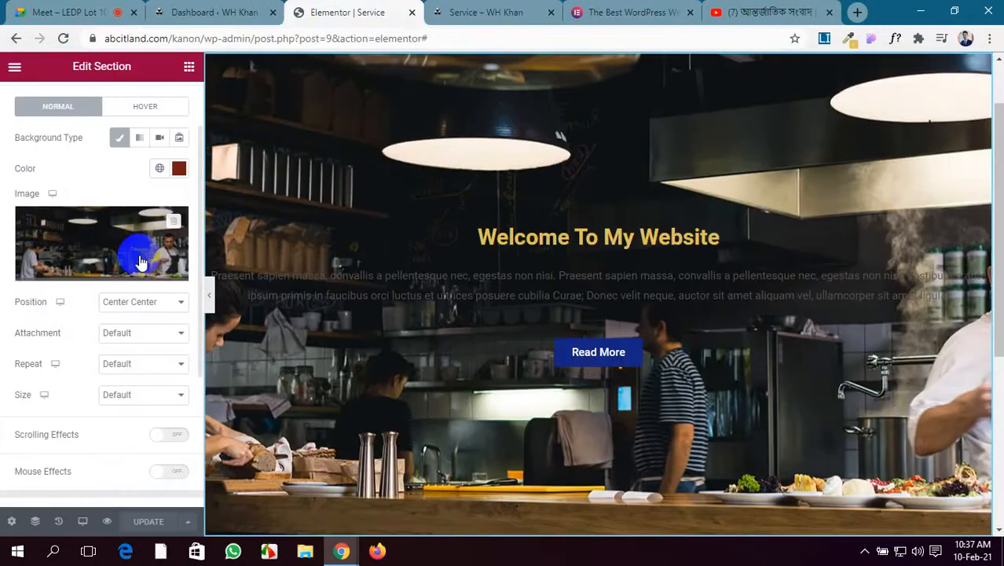
click(126, 336)
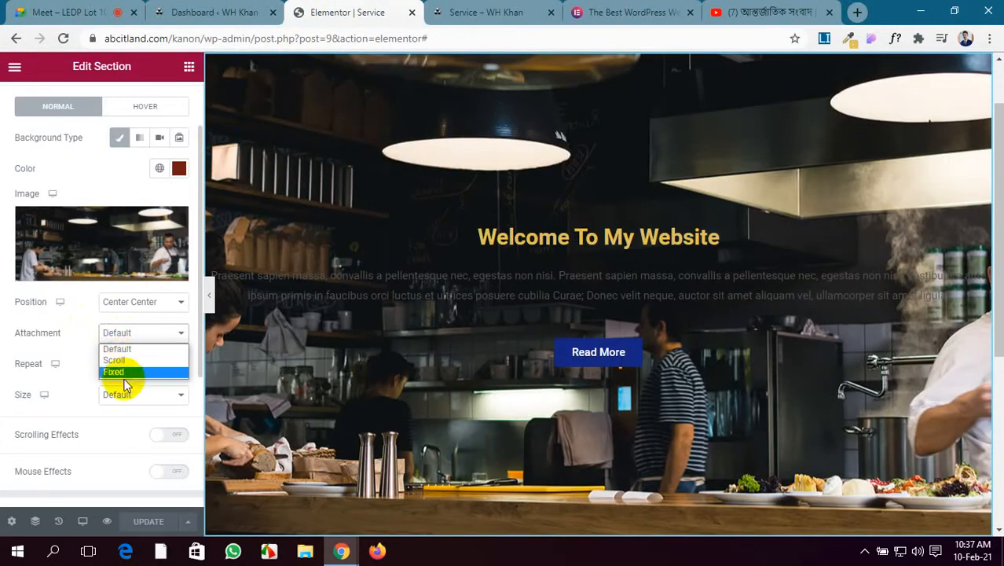
click(126, 374)
click(142, 522)
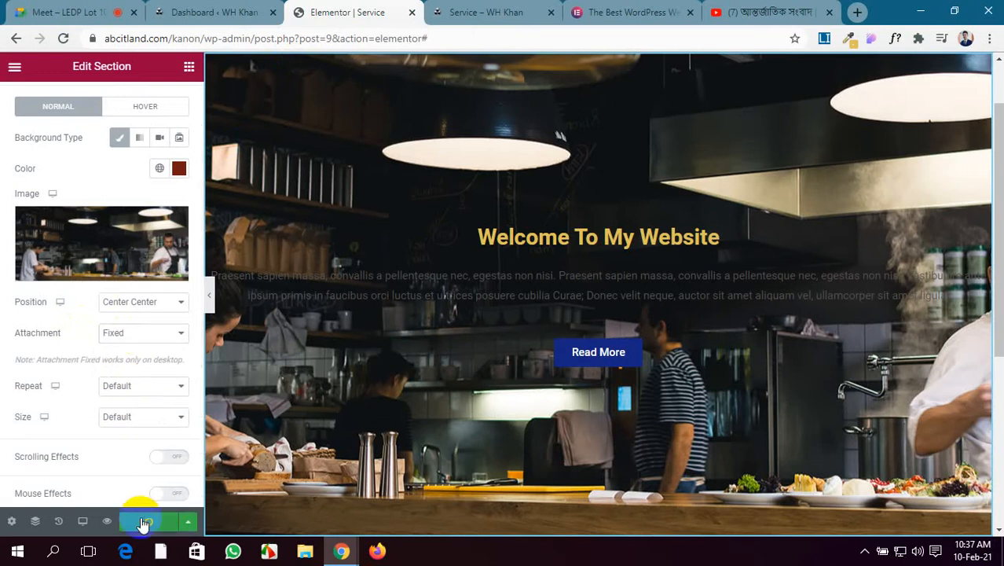
Examine how the Fixed kitchen background behaves when scrolling up and down the live Service page.
click(487, 12)
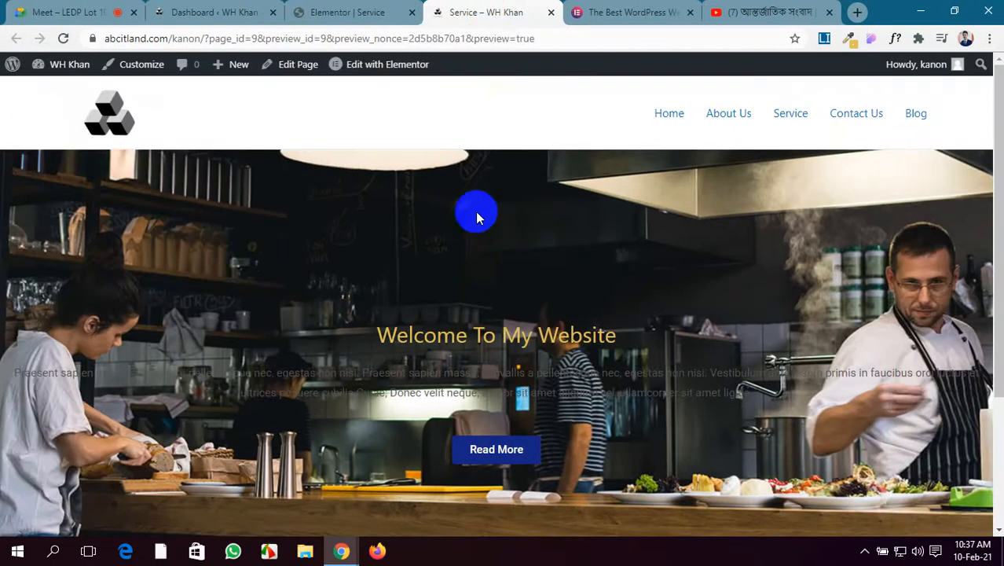
scroll(476, 252, down, 2)
scroll(476, 264, up, 2)
scroll(476, 264, down, 2)
scroll(476, 264, up, 2)
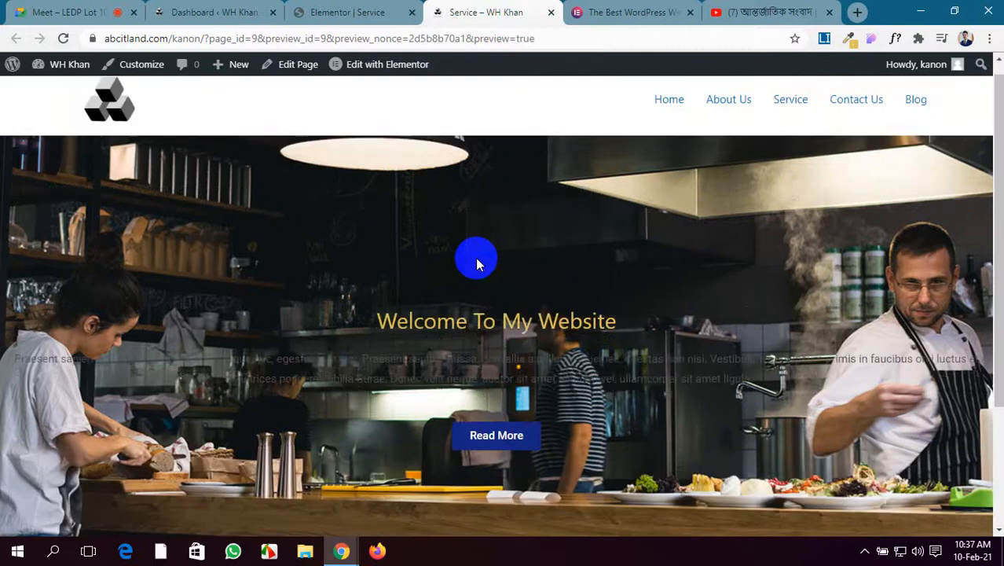
scroll(477, 264, down, 2)
scroll(477, 264, up, 2)
scroll(477, 265, down, 2)
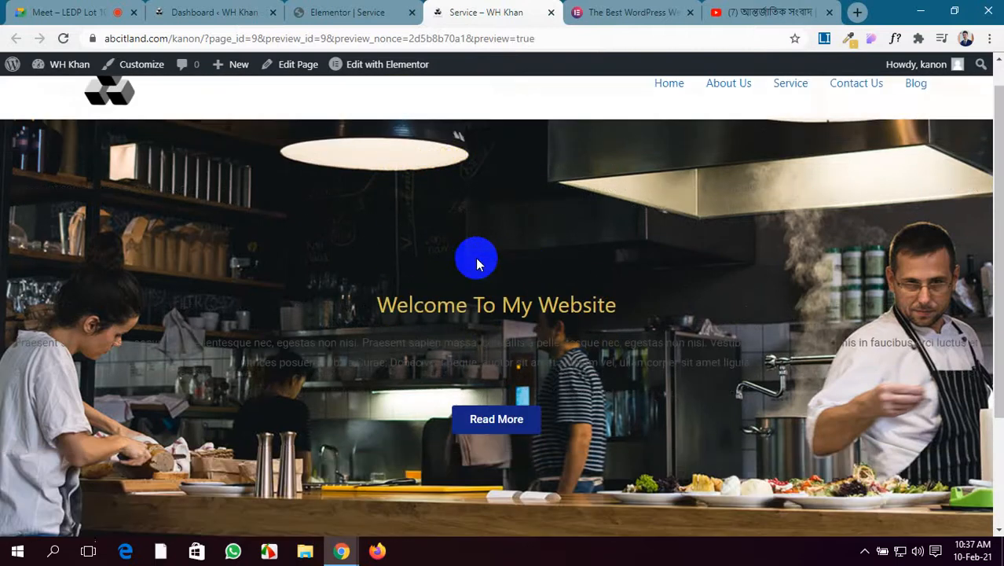
scroll(477, 265, up, 2)
scroll(476, 265, down, 2)
scroll(477, 265, up, 2)
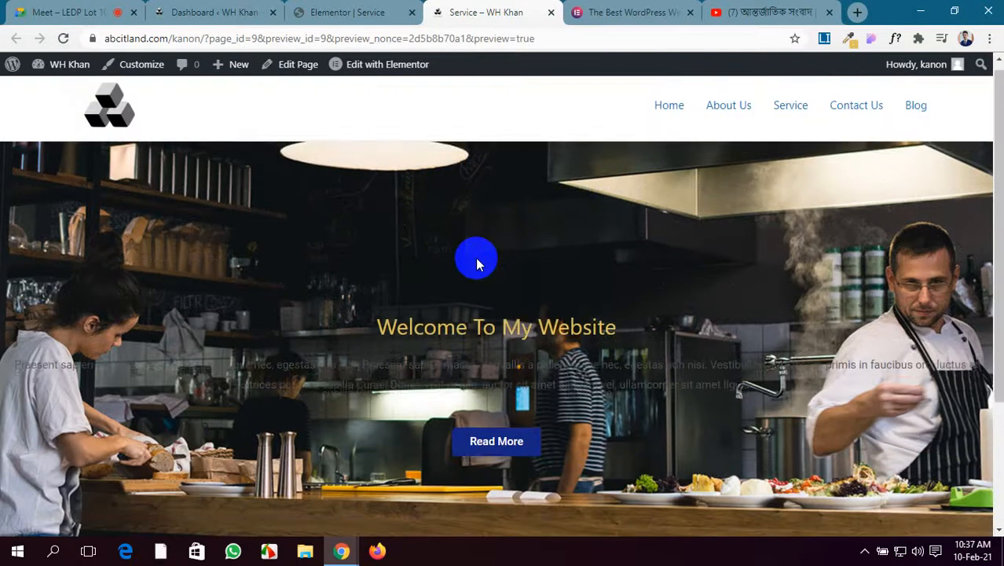
scroll(476, 264, down, 2)
scroll(476, 264, up, 2)
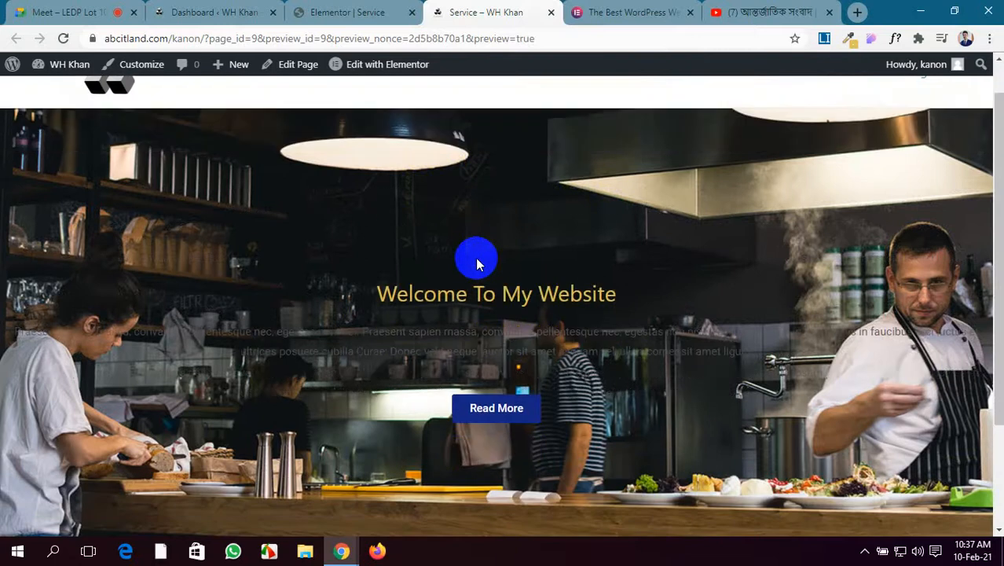
scroll(476, 264, down, 2)
scroll(477, 263, up, 2)
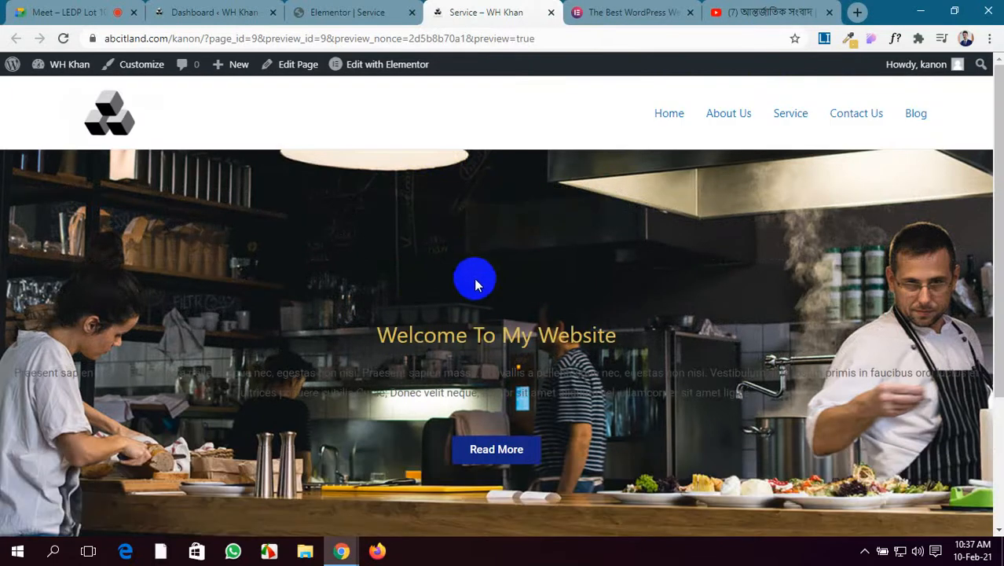
scroll(470, 276, down, 2)
scroll(471, 276, up, 1)
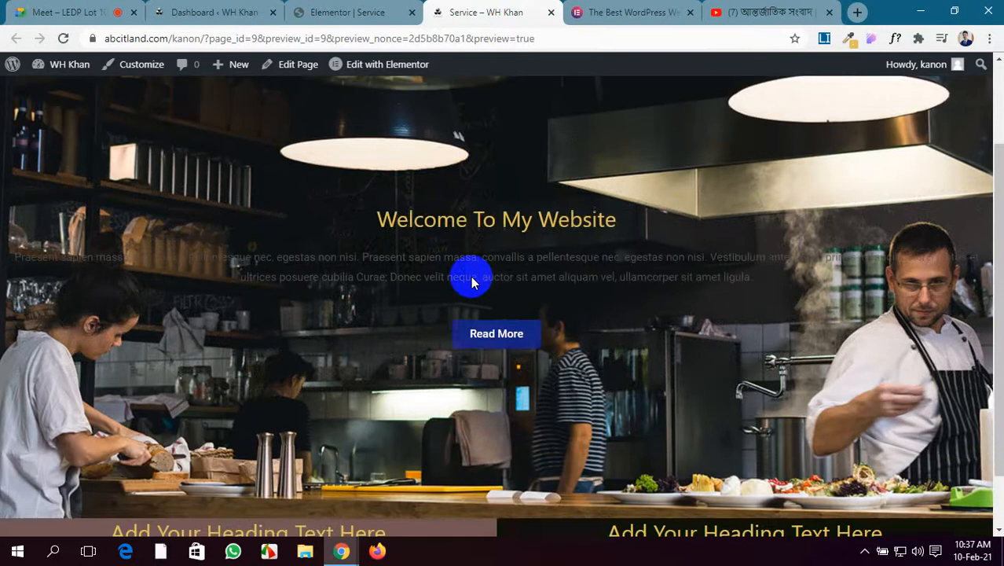
scroll(471, 276, down, 1)
scroll(471, 276, up, 2)
scroll(471, 275, down, 2)
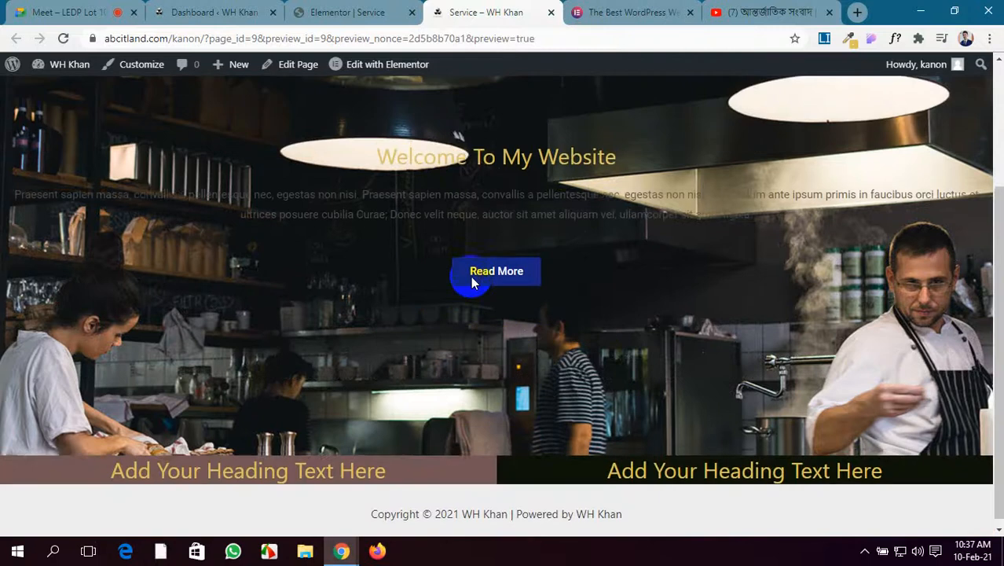
scroll(470, 275, up, 2)
Return to the Elementor editor, set the background image's attachment to Scroll and save the page.
click(393, 10)
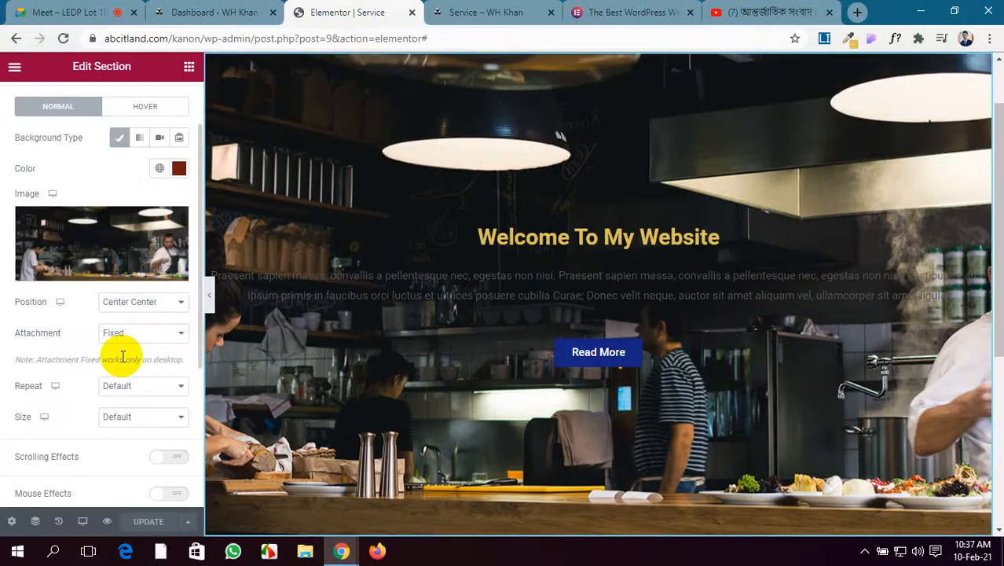
click(142, 333)
click(142, 361)
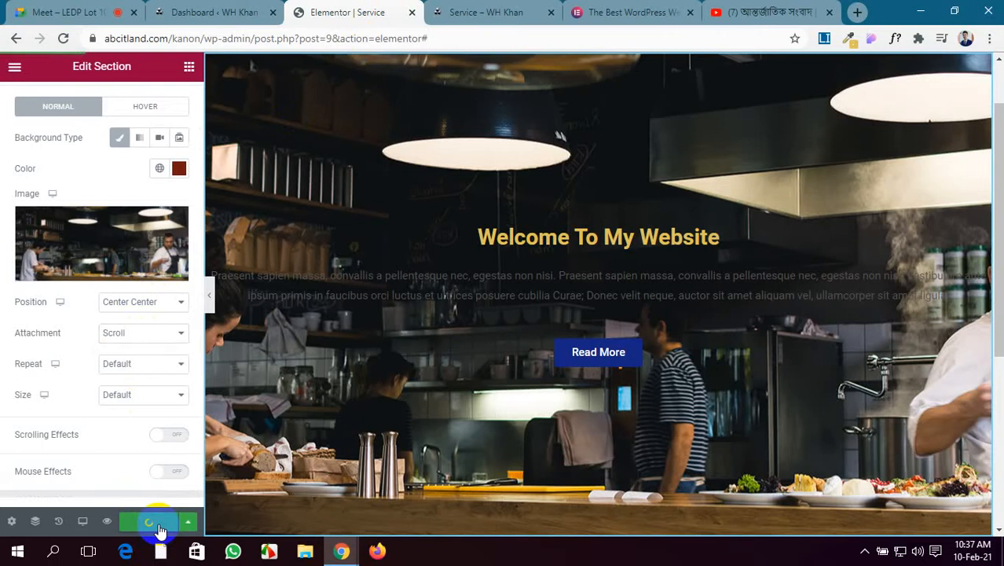
Check how the background scrolls on the live Service page with the Scroll attachment.
click(488, 6)
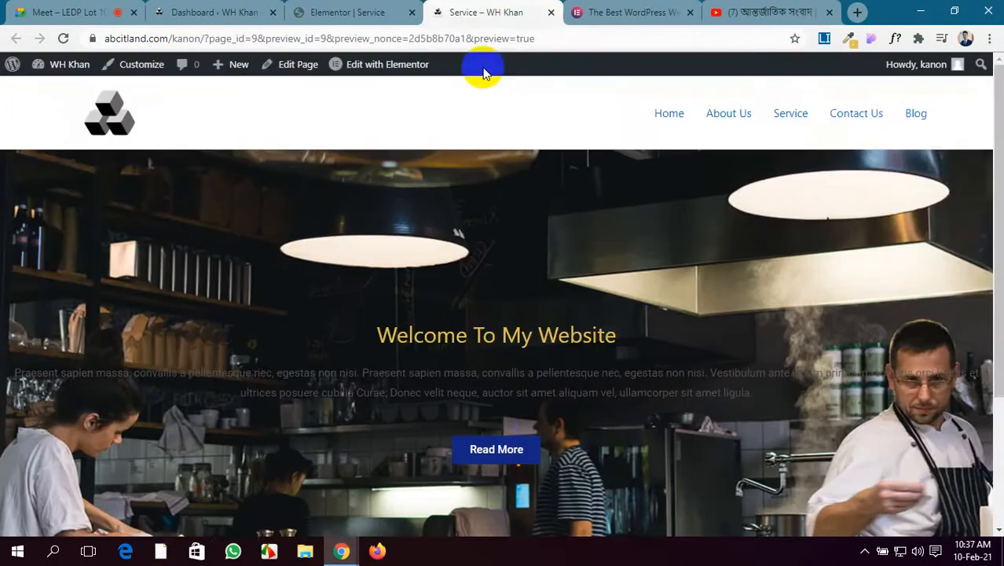
scroll(533, 427, down, 3)
scroll(534, 428, up, 3)
In the Elementor editor, compare the No-repeat and Repeat settings for the background image, ending with No-repeat.
click(396, 8)
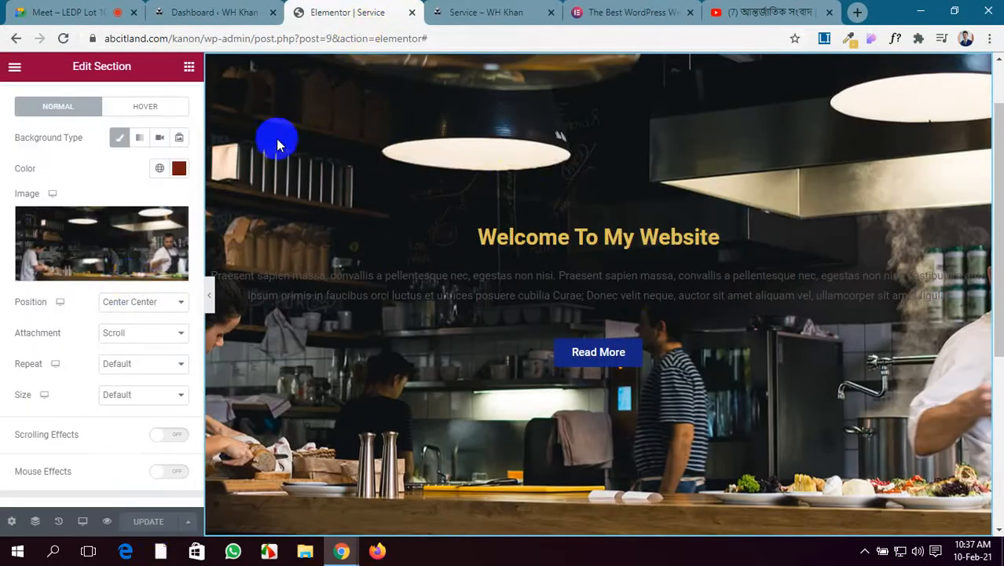
click(155, 367)
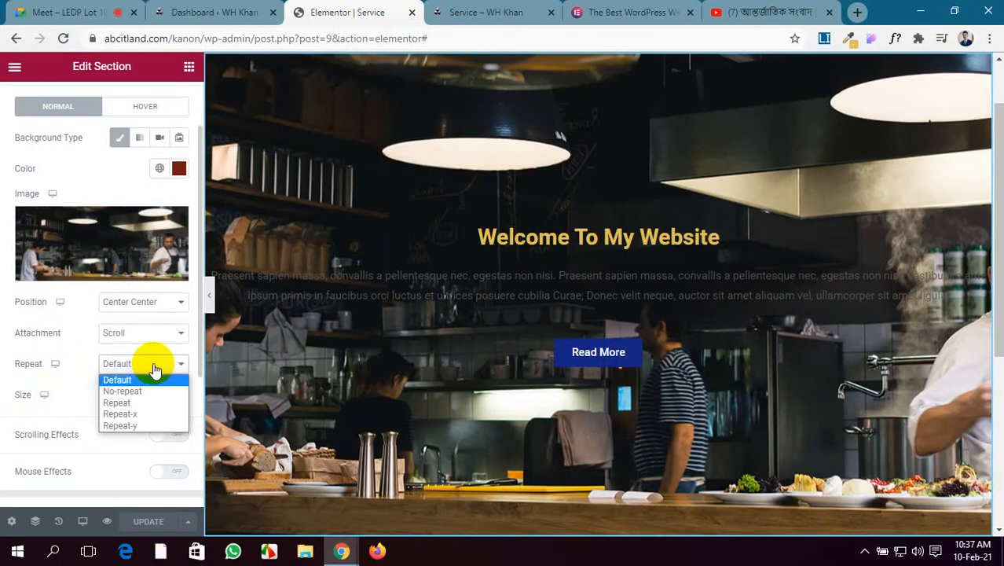
click(140, 388)
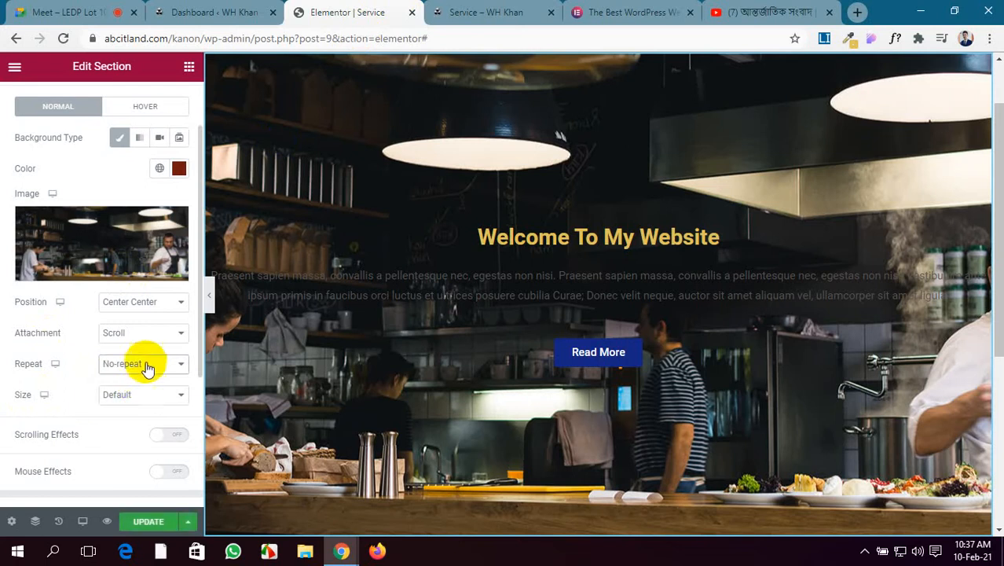
click(147, 368)
click(152, 403)
click(153, 365)
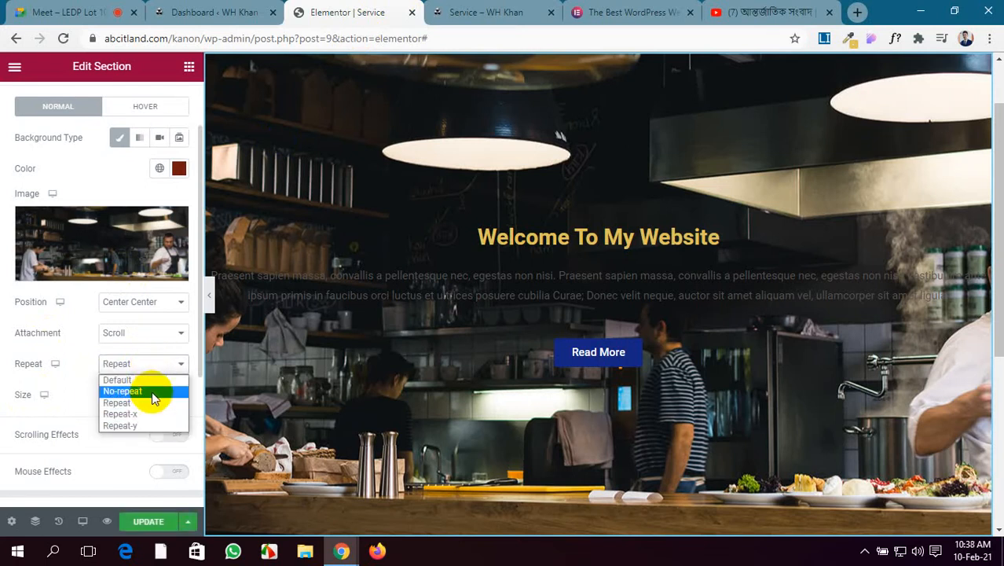
click(152, 392)
Try the Auto size for the background image, ending with Cover.
click(160, 396)
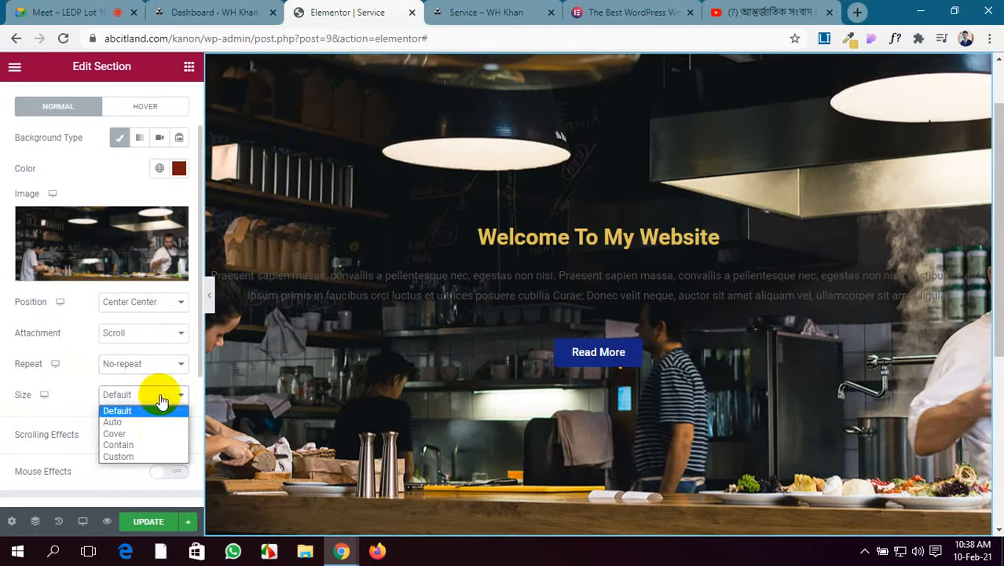
click(159, 432)
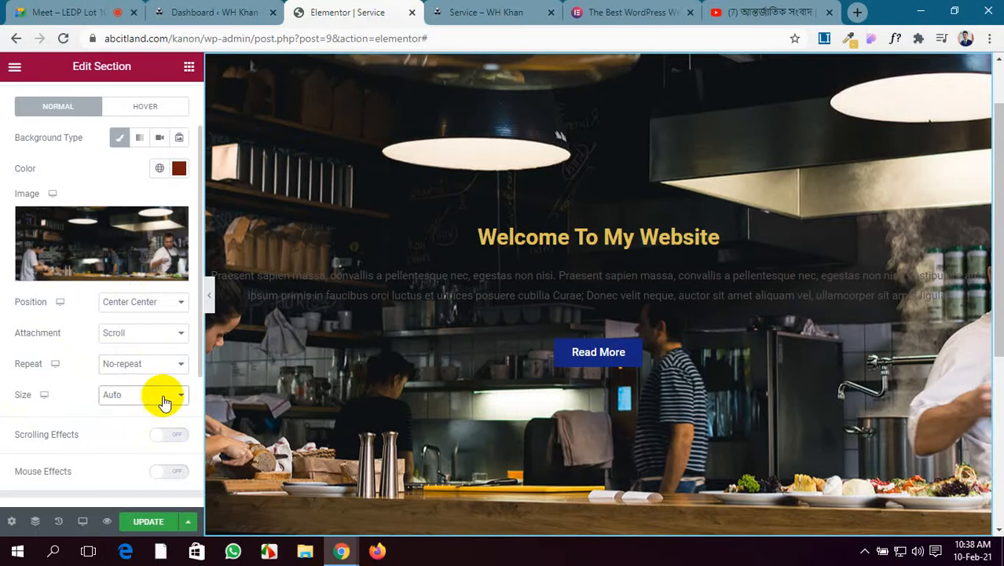
click(161, 399)
click(156, 436)
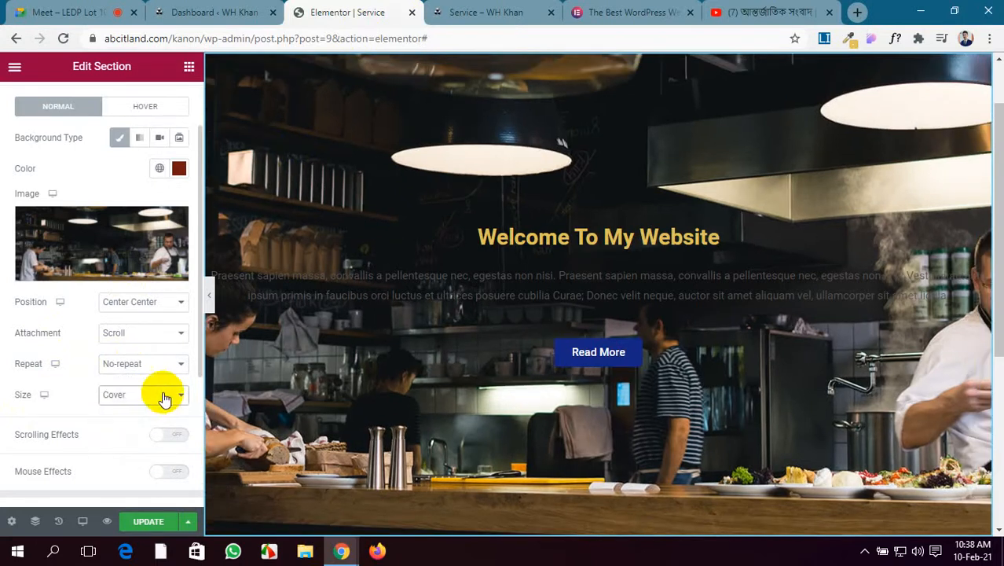
Try the Contain size for the section's background image.
click(161, 395)
click(151, 445)
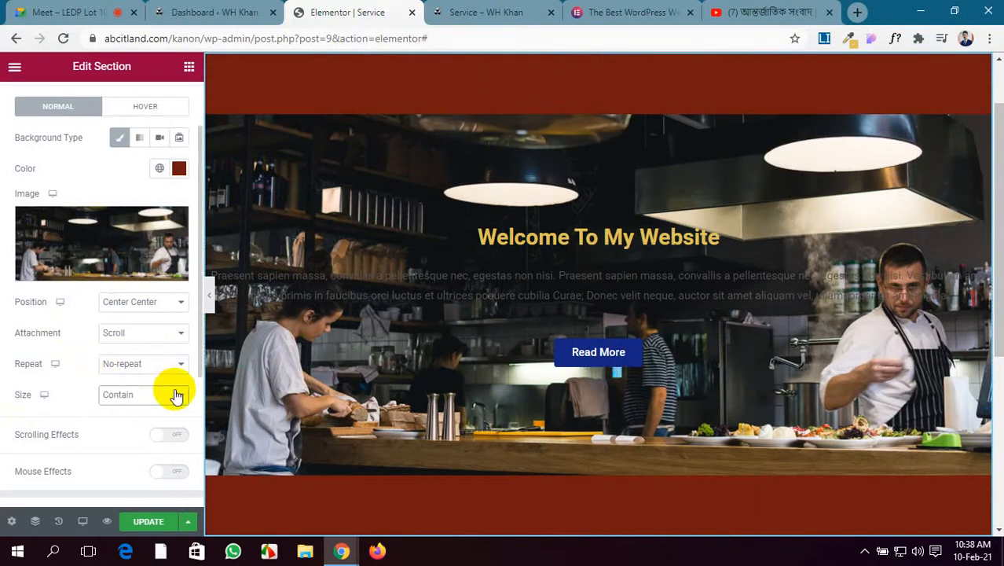
scroll(159, 403, up, 1)
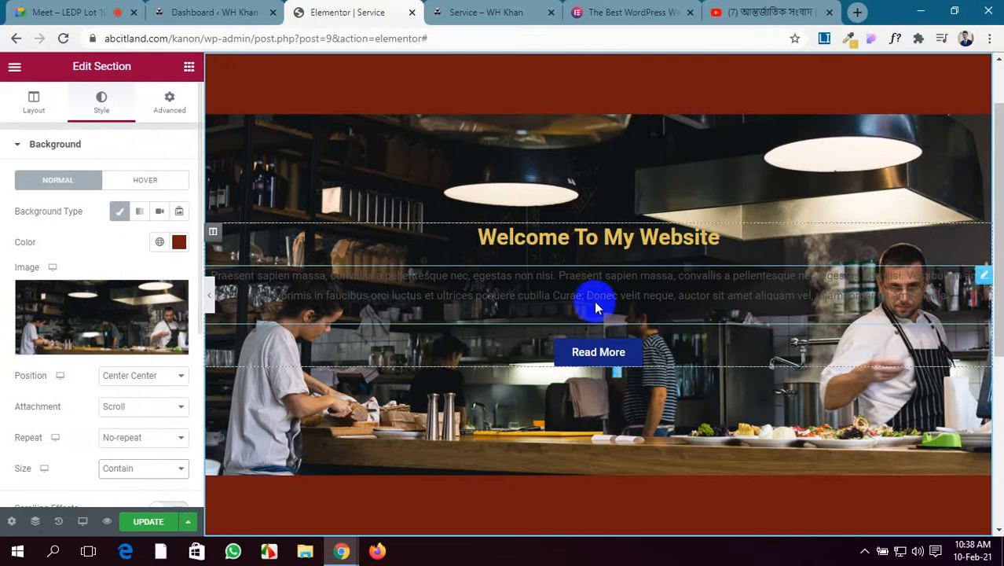
scroll(598, 306, down, 3)
scroll(608, 322, up, 3)
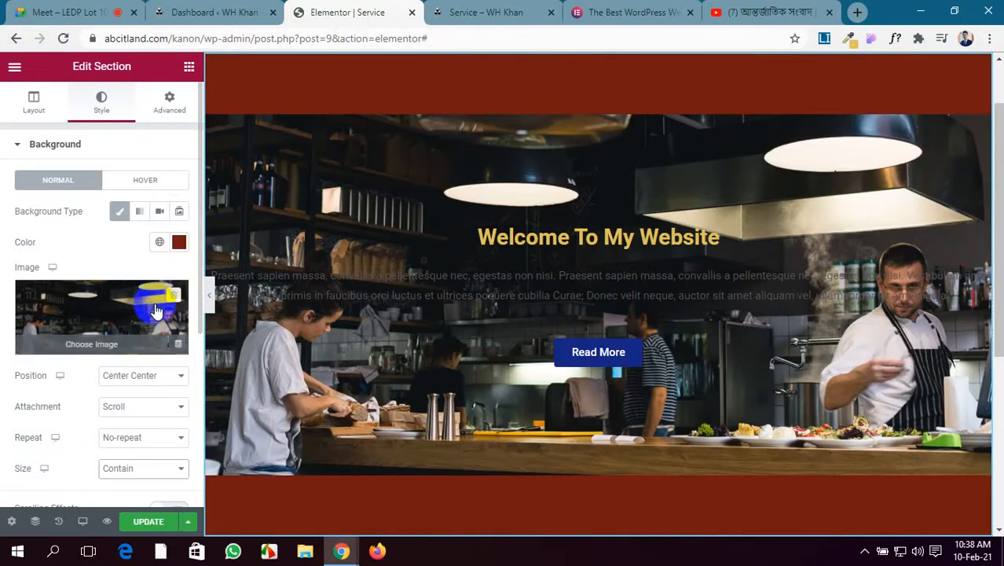
scroll(4, 409, down, 1)
scroll(63, 383, down, 2)
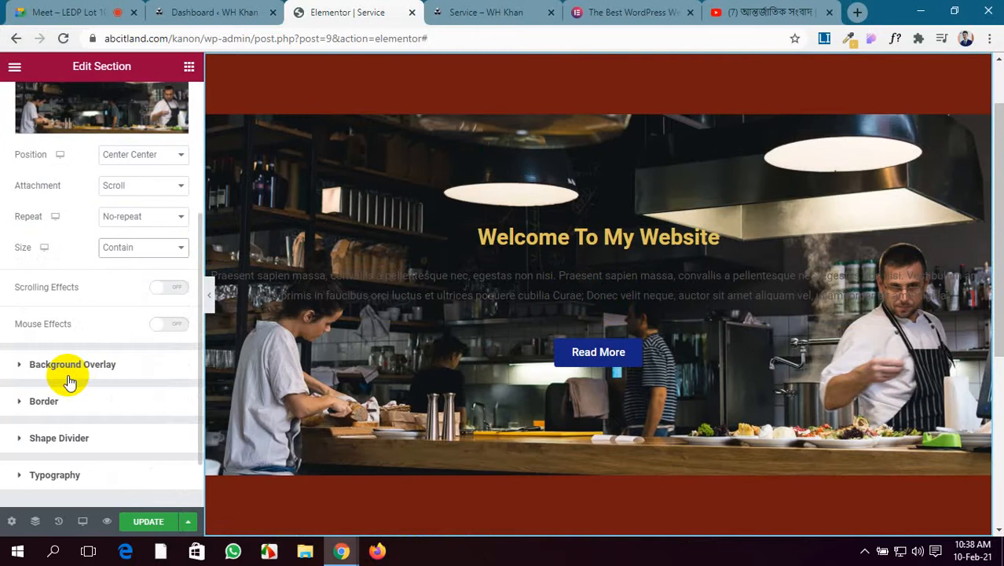
scroll(118, 361, up, 1)
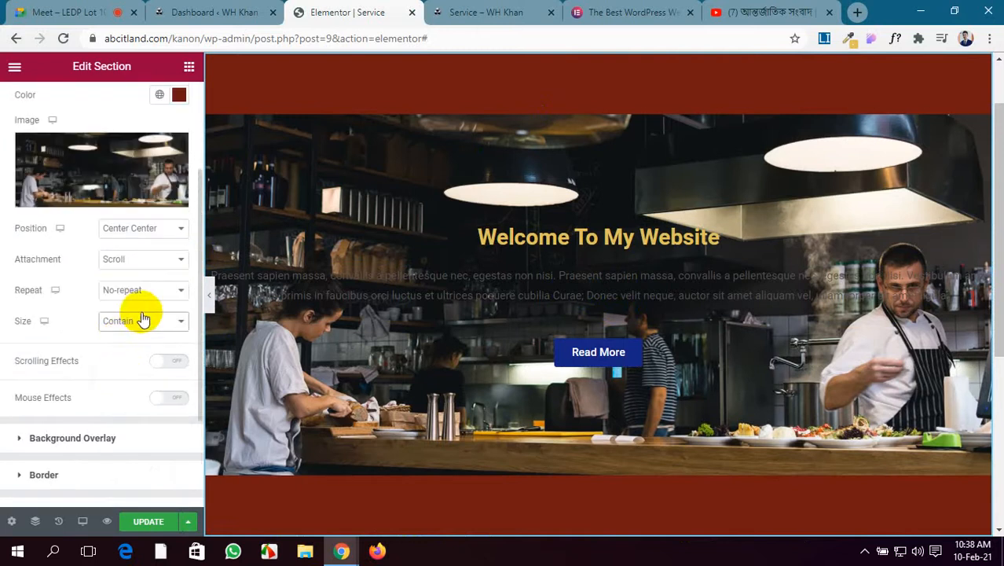
Set the background image's size to Custom, with its width measured in pixels.
click(142, 318)
click(144, 384)
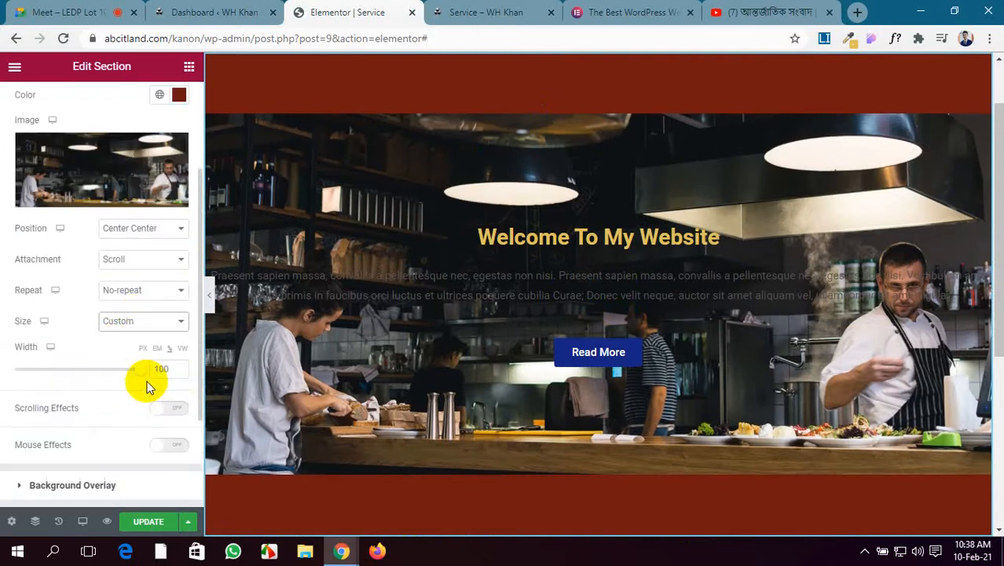
scroll(376, 391, down, 1)
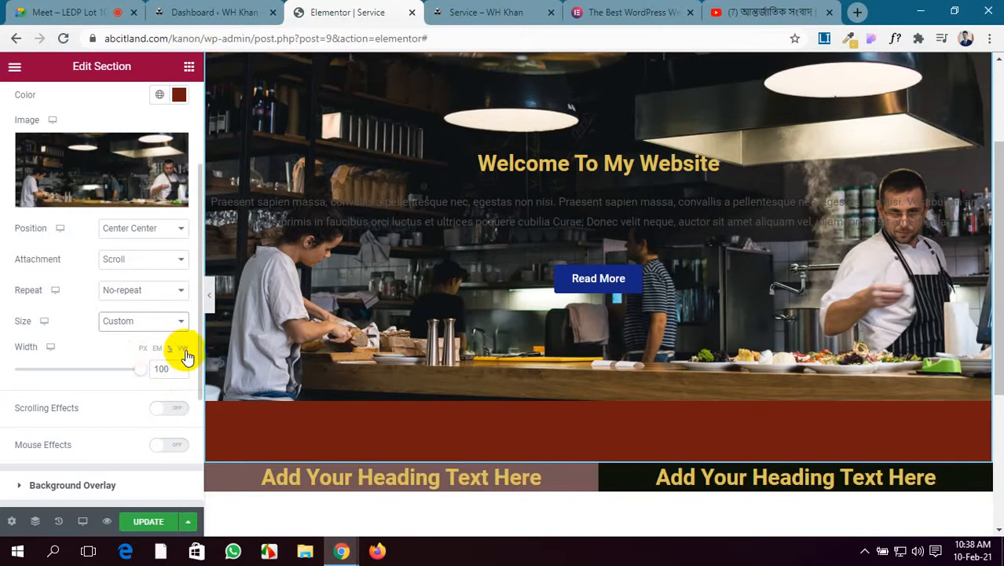
click(143, 348)
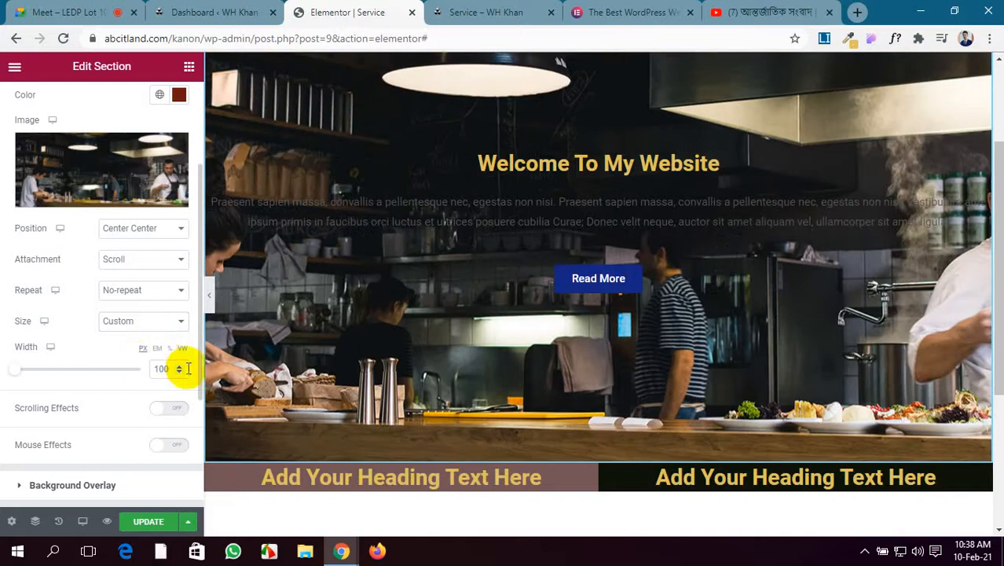
scroll(457, 404, up, 1)
scroll(456, 404, up, 1)
scroll(455, 401, down, 2)
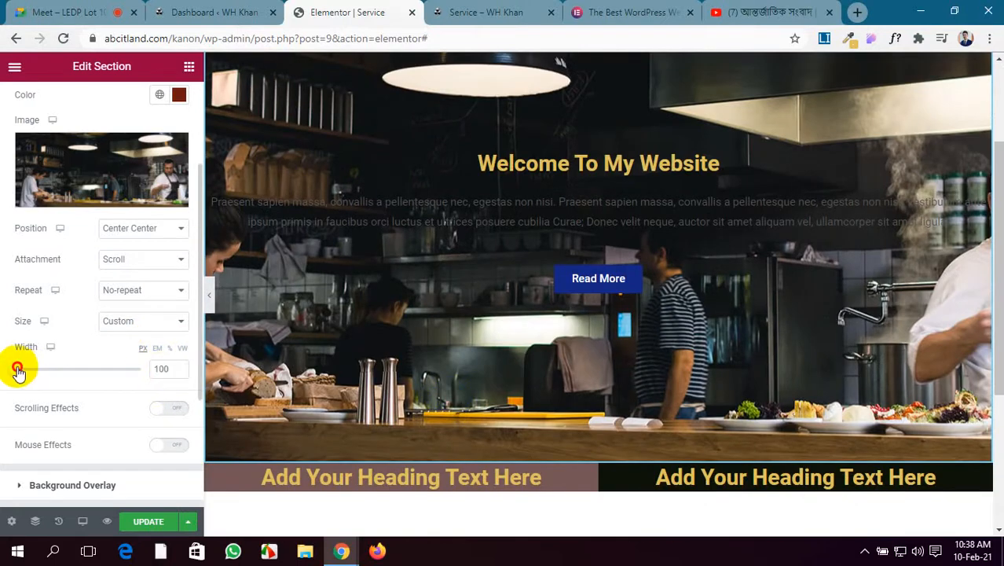
Try custom widths of 760 px and 1000 px for the background image.
drag(17, 368, 114, 385)
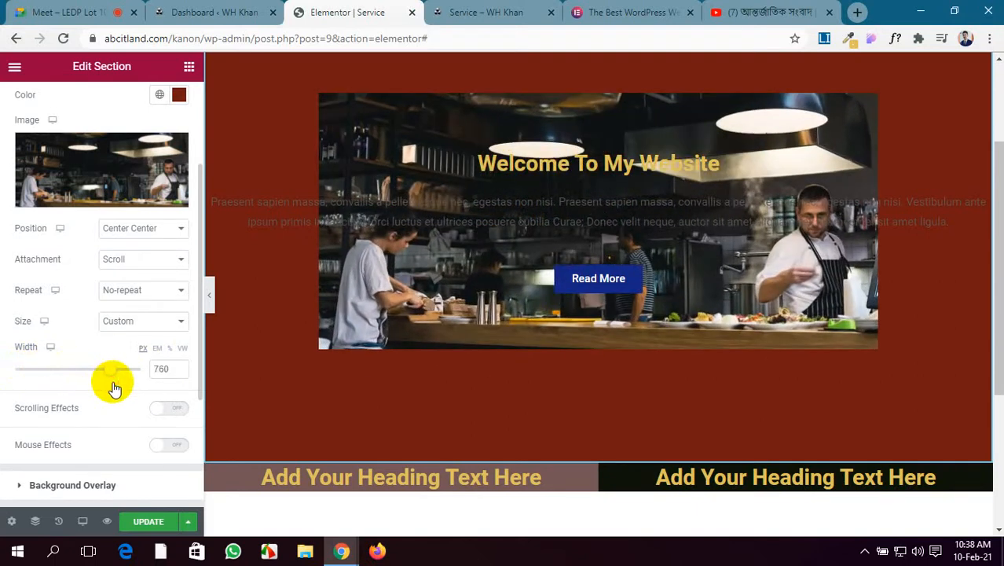
scroll(132, 387, down, 1)
scroll(132, 387, up, 1)
scroll(131, 386, down, 1)
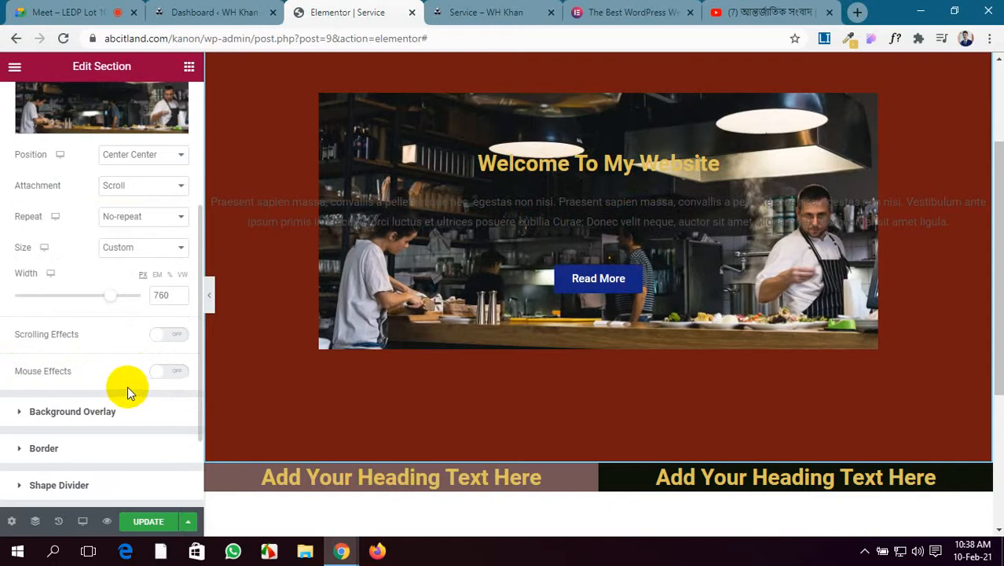
drag(110, 296, 152, 304)
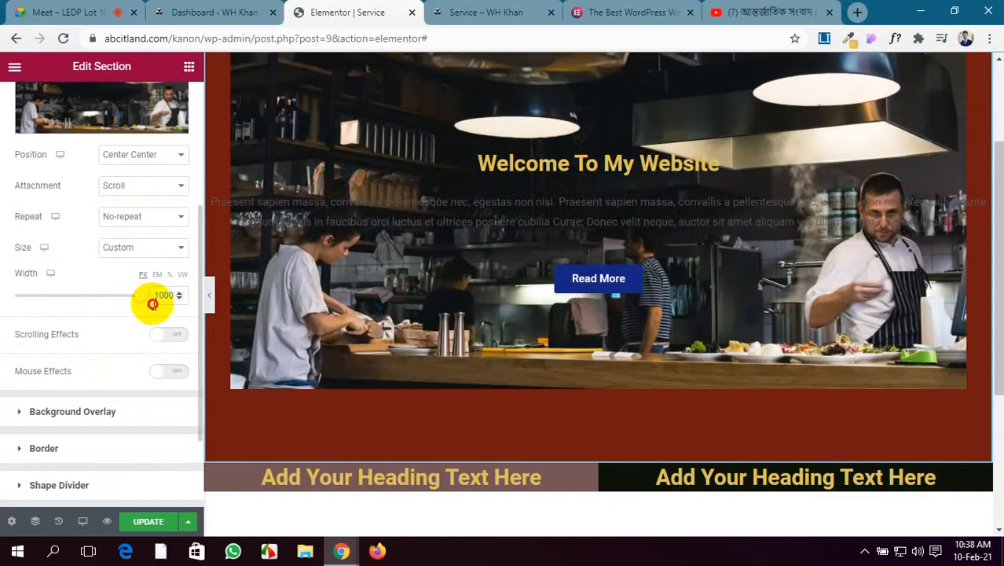
scroll(579, 405, up, 2)
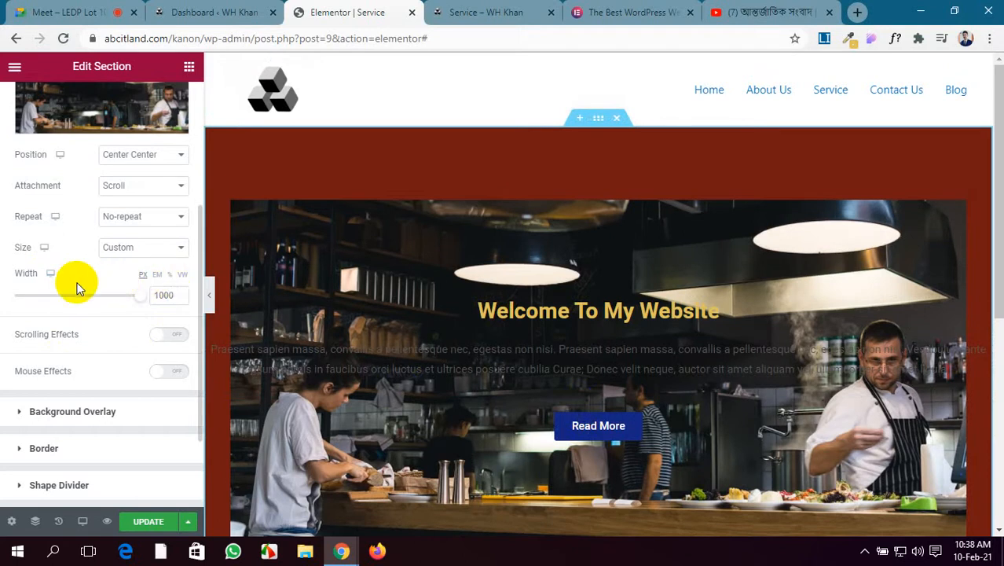
click(179, 293)
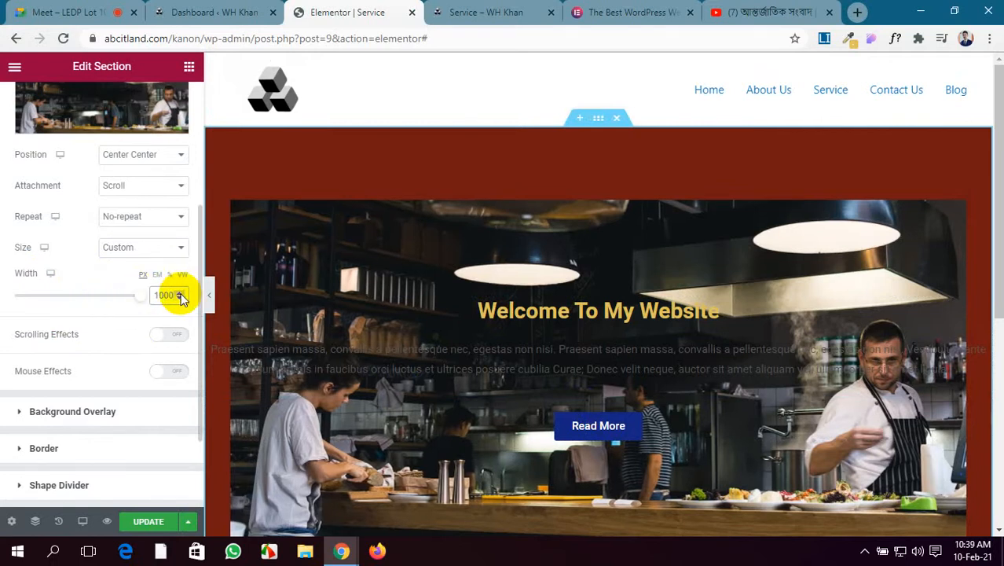
click(145, 295)
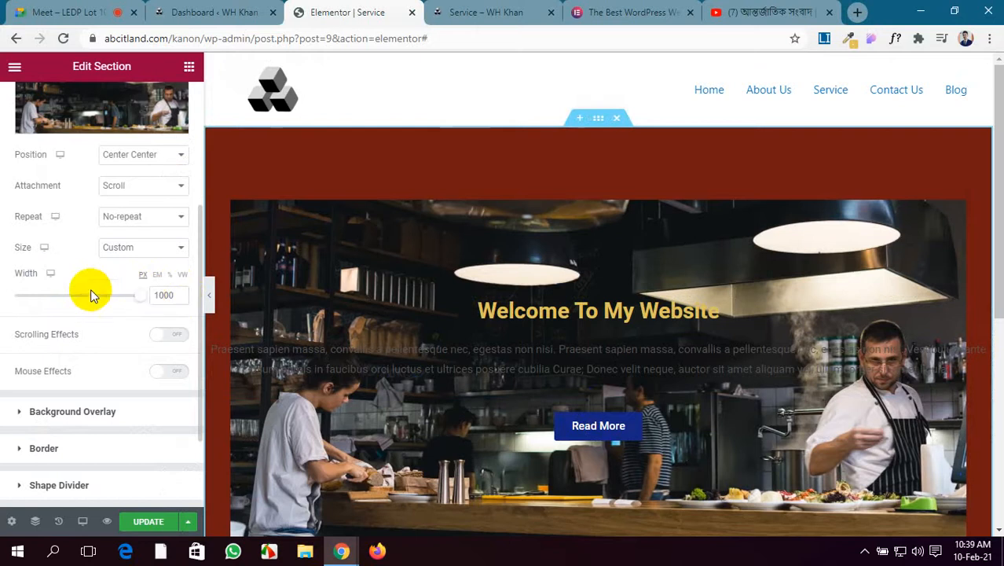
Check the section's background settings in the tablet view, and reopen the section's settings in the desktop view.
scroll(91, 295, down, 3)
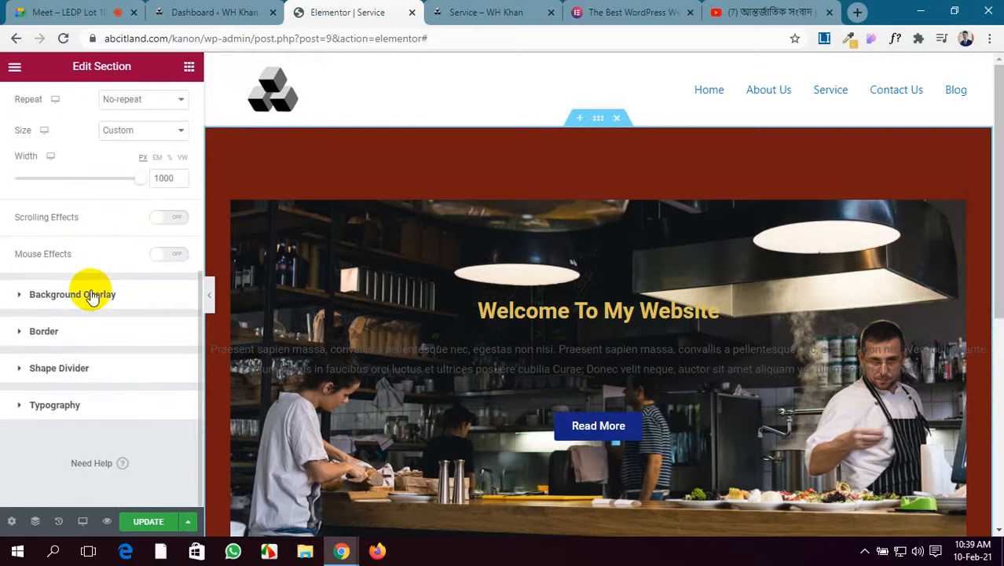
scroll(91, 295, up, 3)
scroll(90, 295, down, 3)
scroll(90, 295, up, 3)
scroll(90, 294, down, 3)
scroll(92, 297, up, 2)
scroll(90, 295, down, 1)
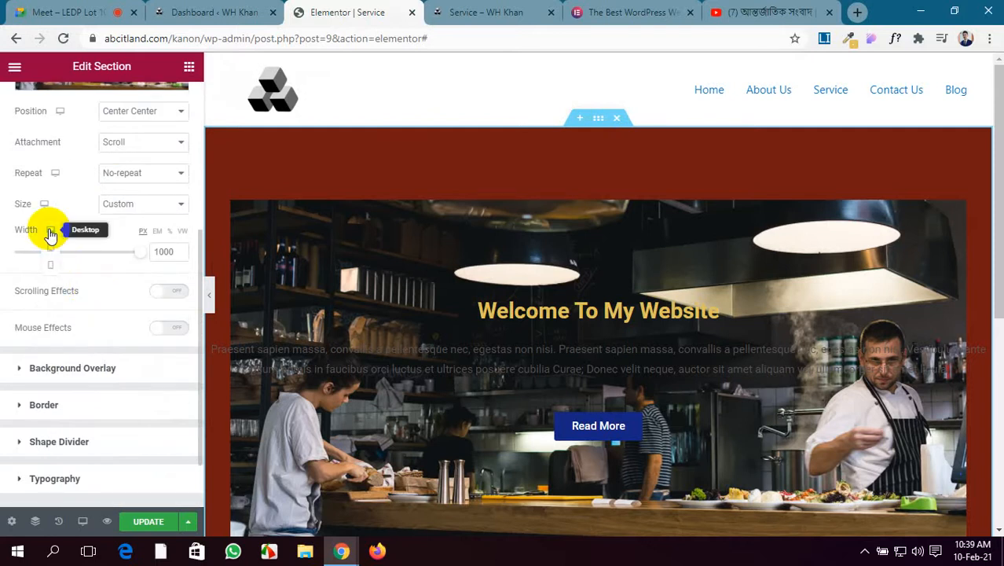
click(50, 253)
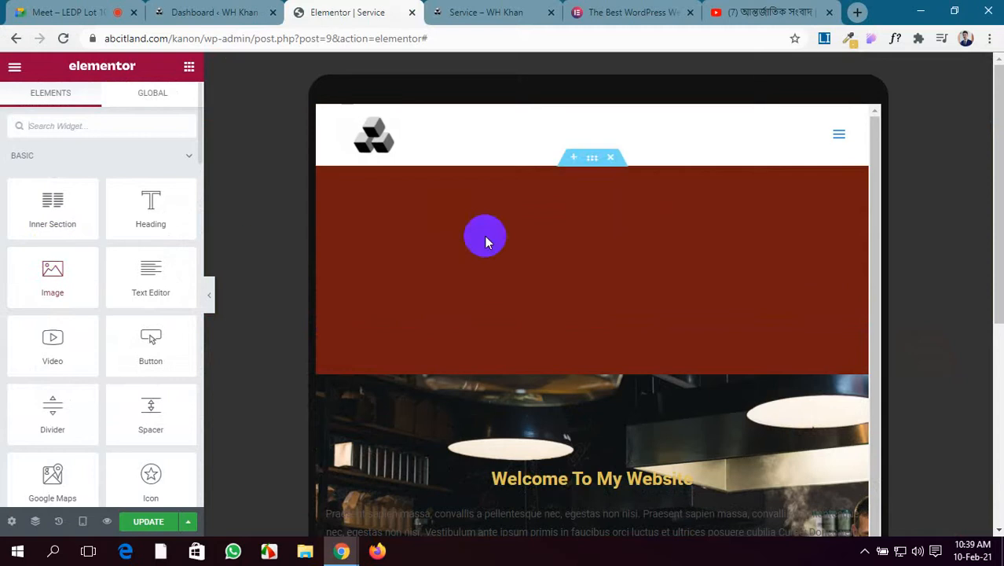
click(591, 157)
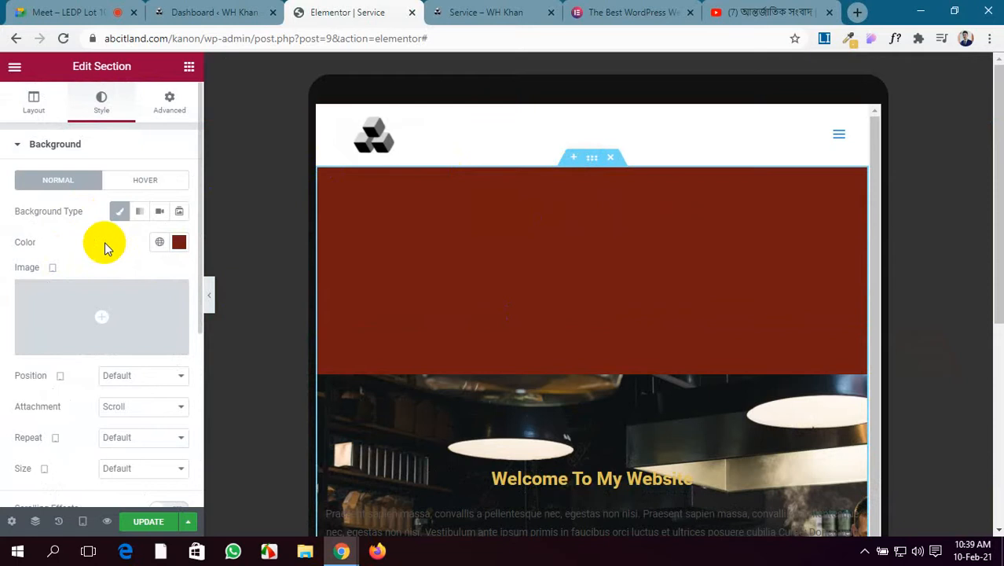
mouse_move(50, 268)
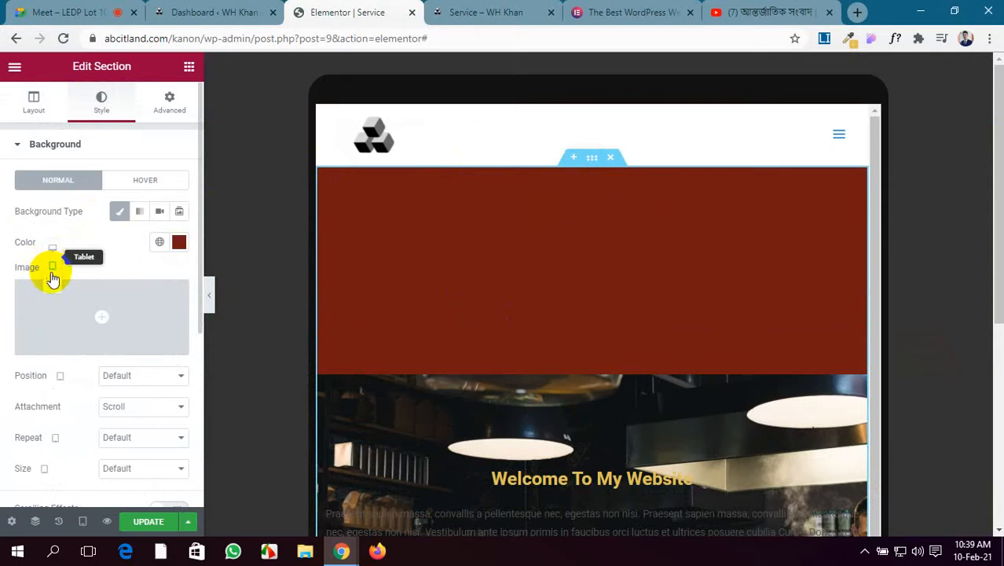
click(55, 250)
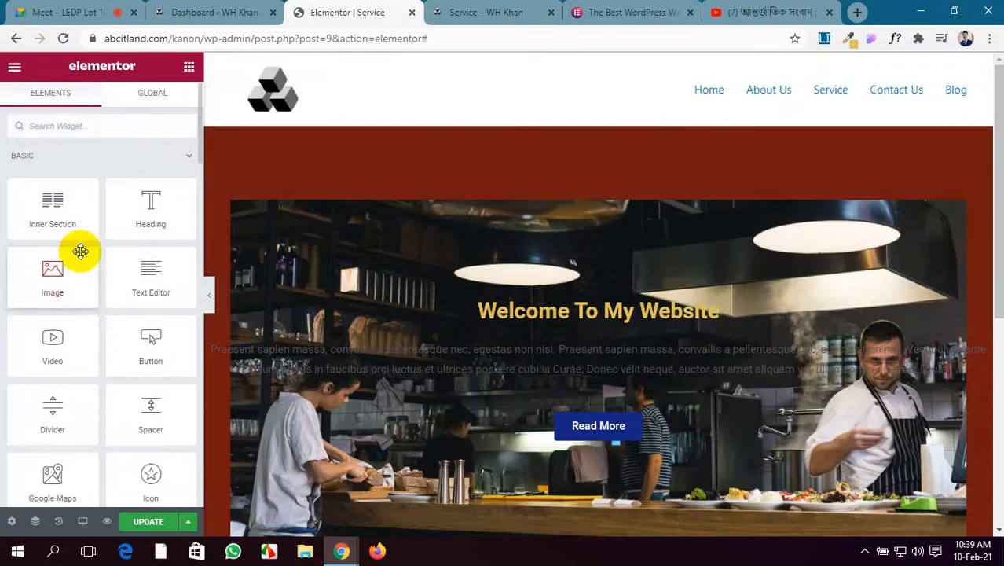
click(591, 118)
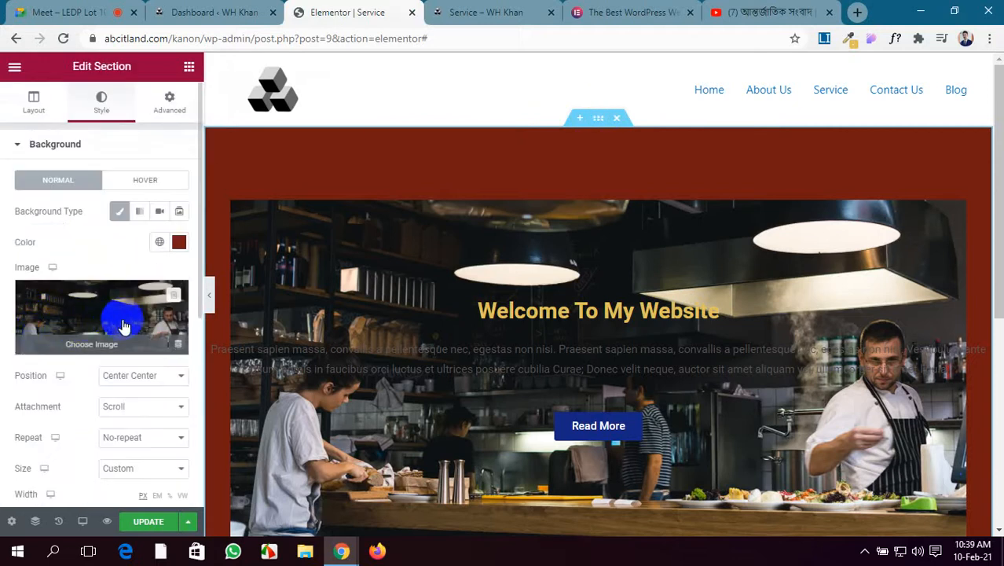
Remove the section's background image and insert the same kitchen photo again from the media library.
mouse_move(54, 298)
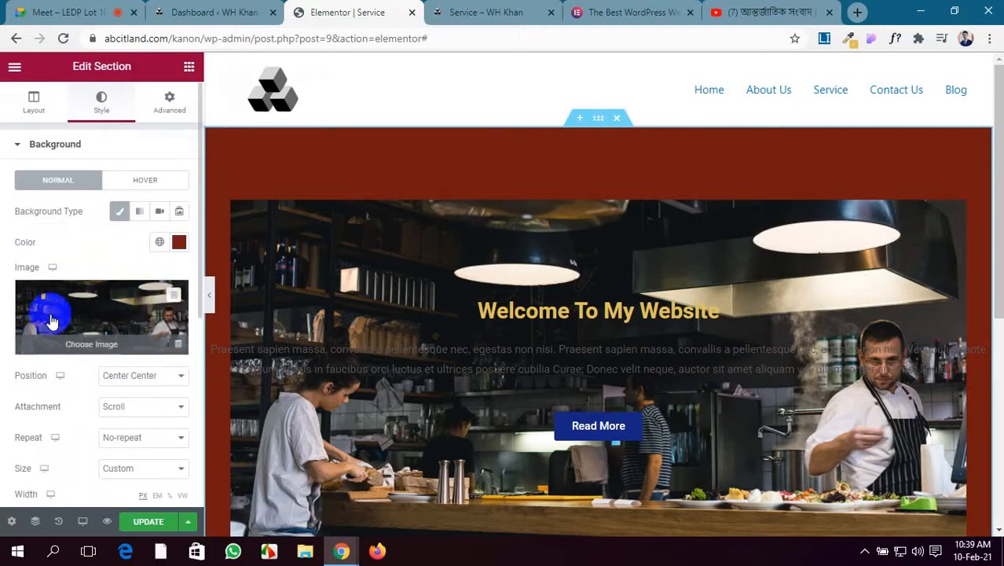
click(174, 301)
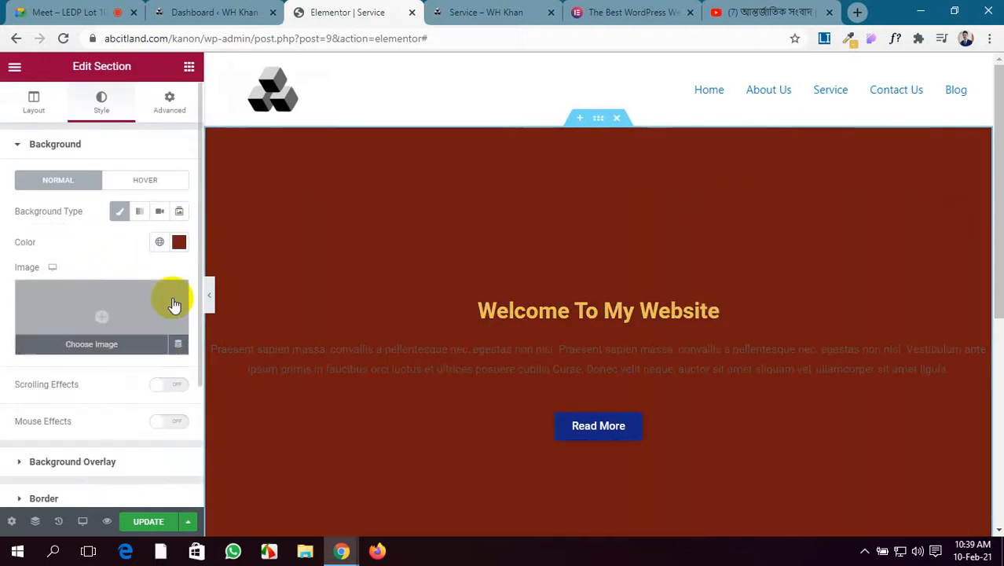
click(105, 319)
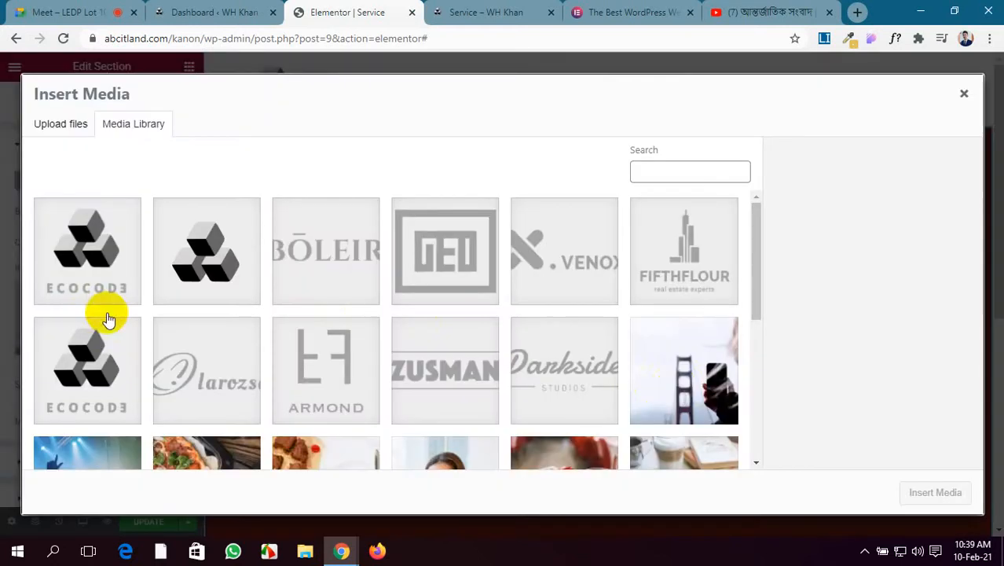
scroll(678, 394, down, 3)
click(688, 383)
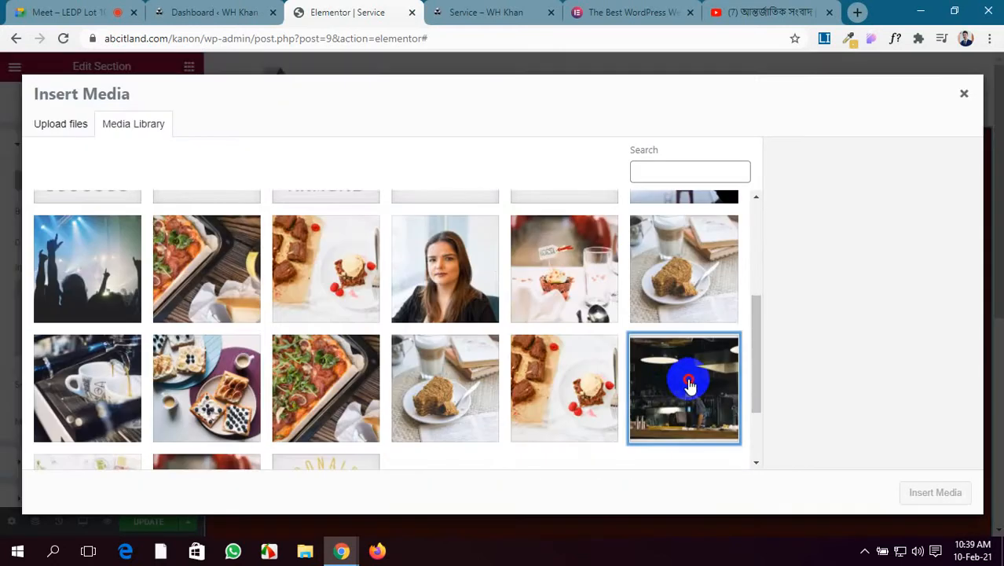
click(935, 492)
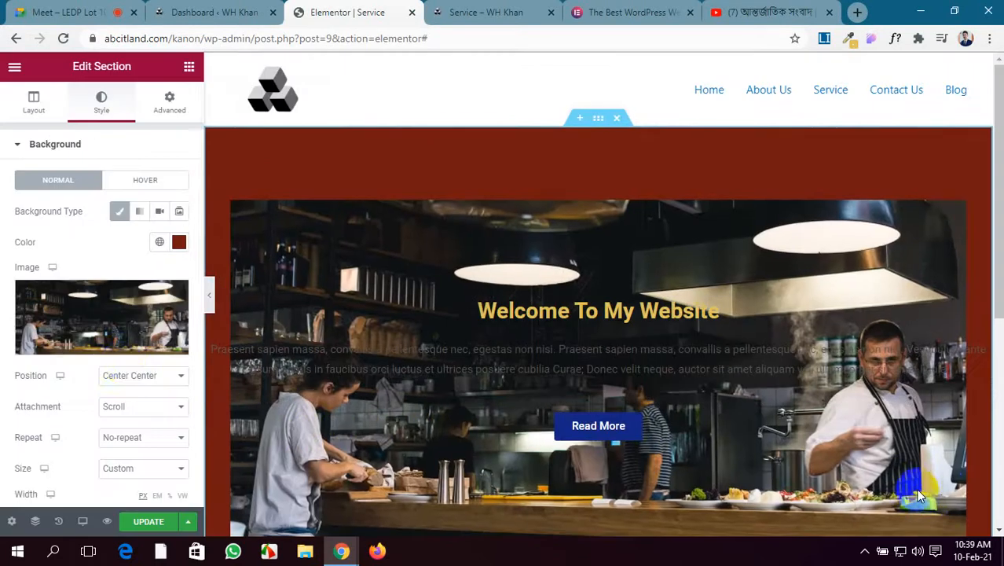
Reload the editor to discard the unsaved changes and reopen the welcome section's settings.
scroll(118, 345, down, 1)
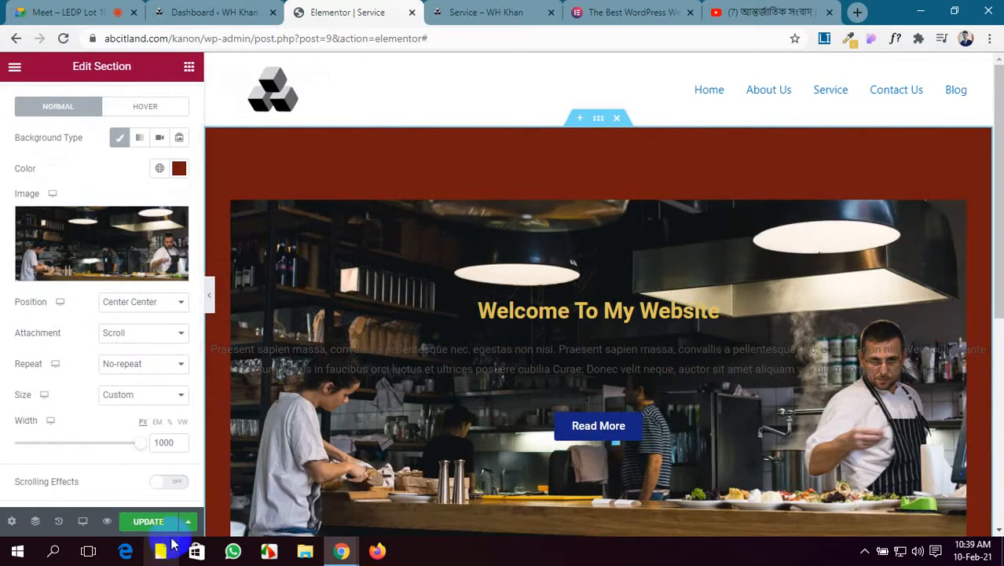
click(63, 37)
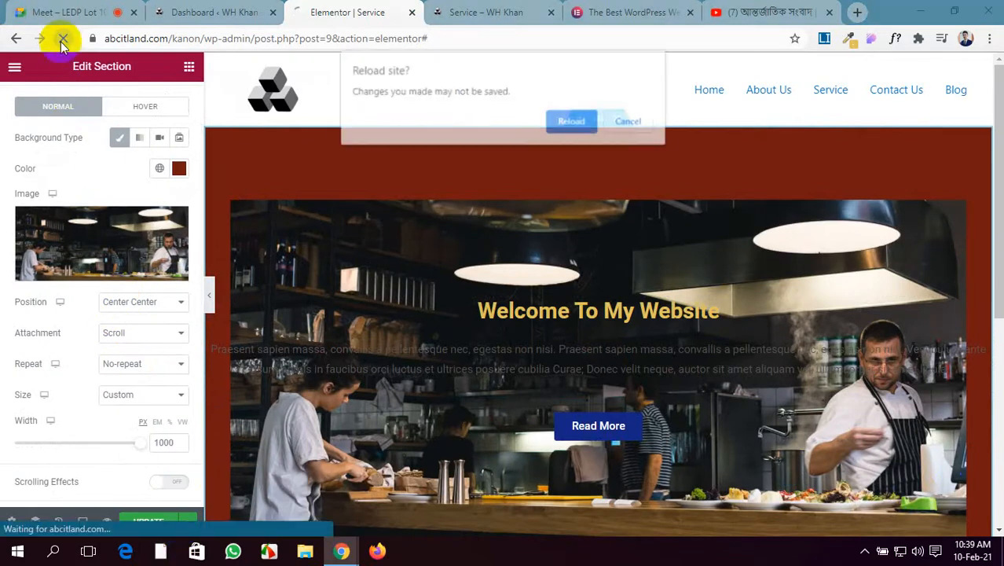
click(577, 120)
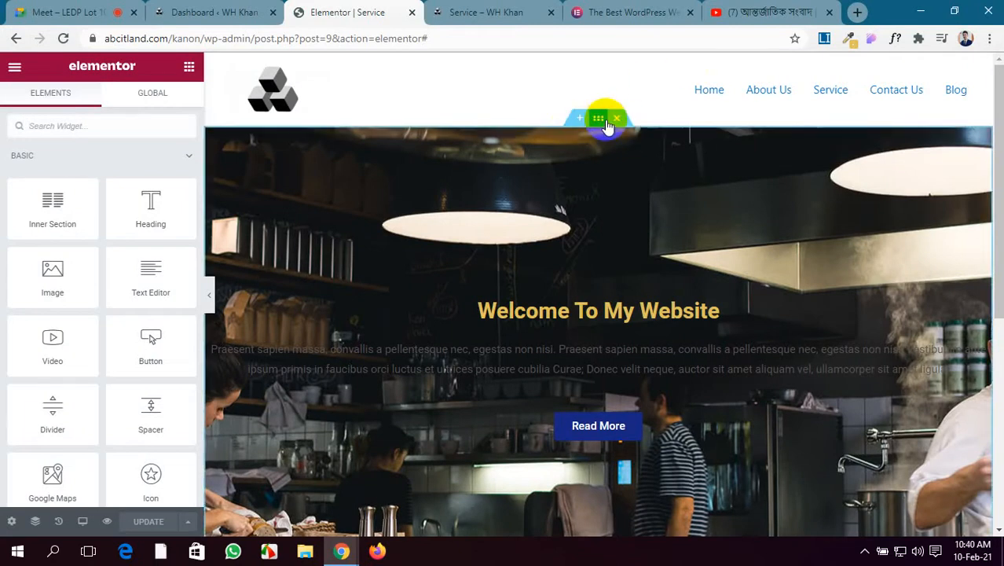
click(605, 121)
scroll(64, 405, down, 1)
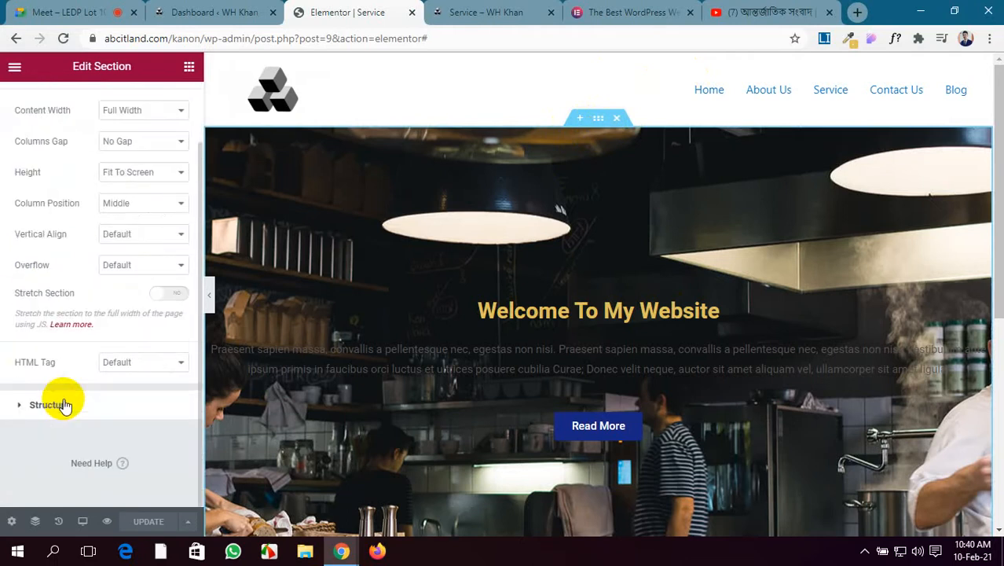
scroll(65, 405, up, 1)
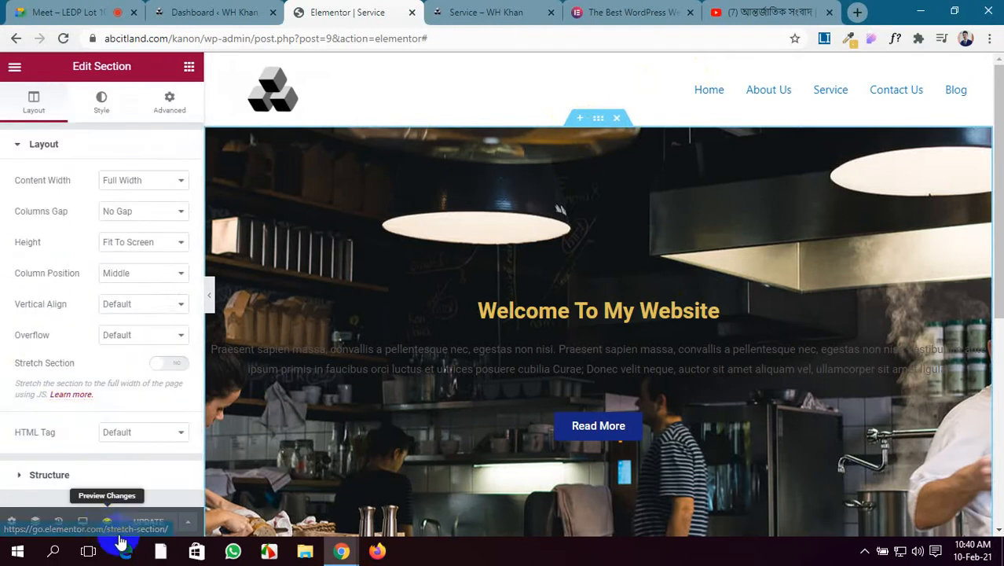
Refresh the Service page preview to check the section, and return to the Elementor editor.
click(464, 9)
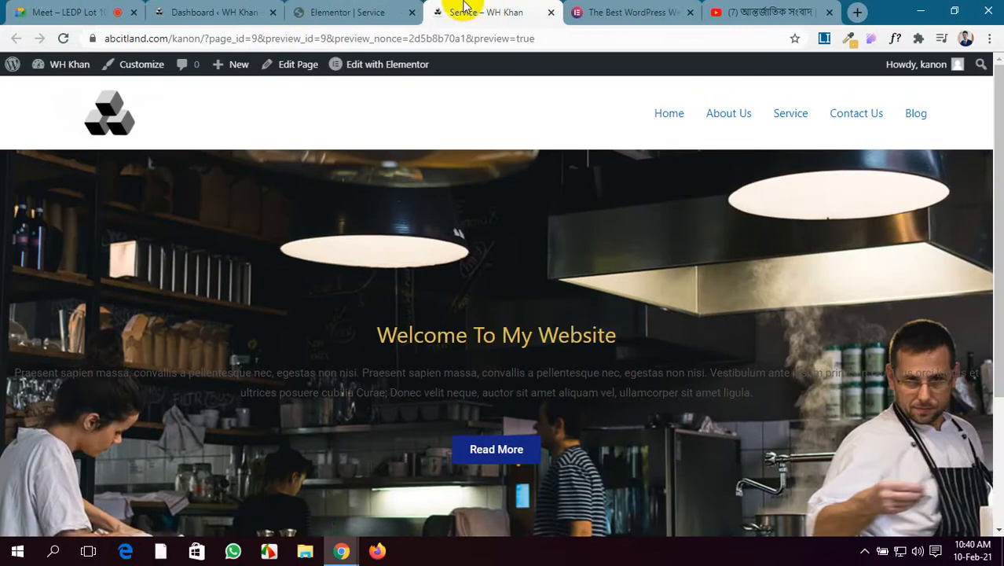
click(65, 39)
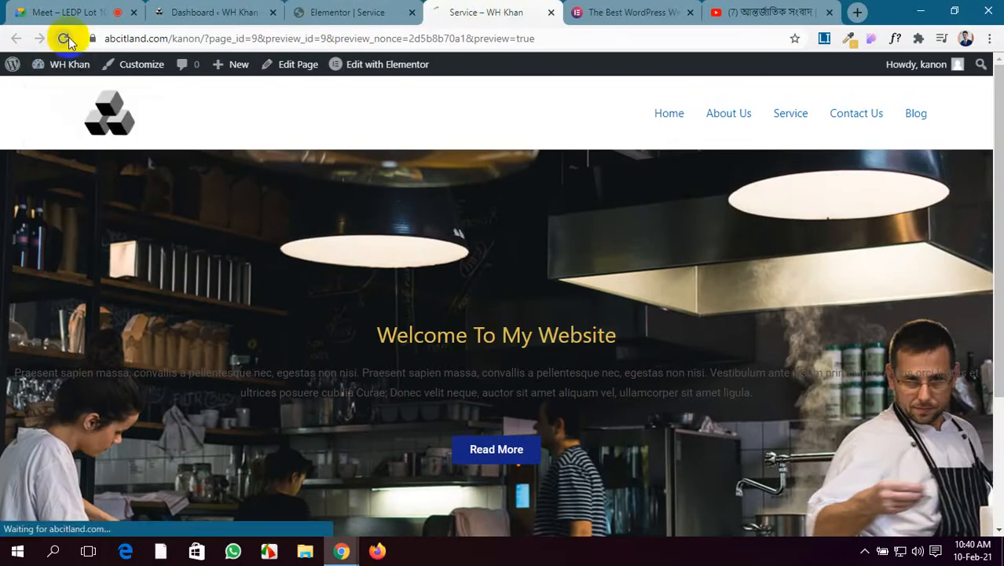
click(324, 11)
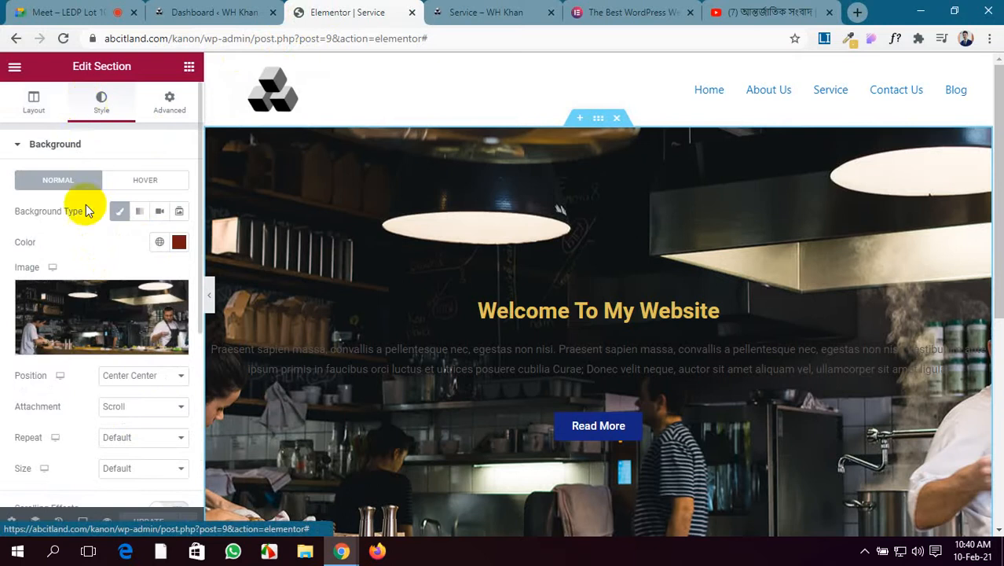
Try the Custom size for the section's background image, and set it back to Default.
scroll(98, 271, down, 1)
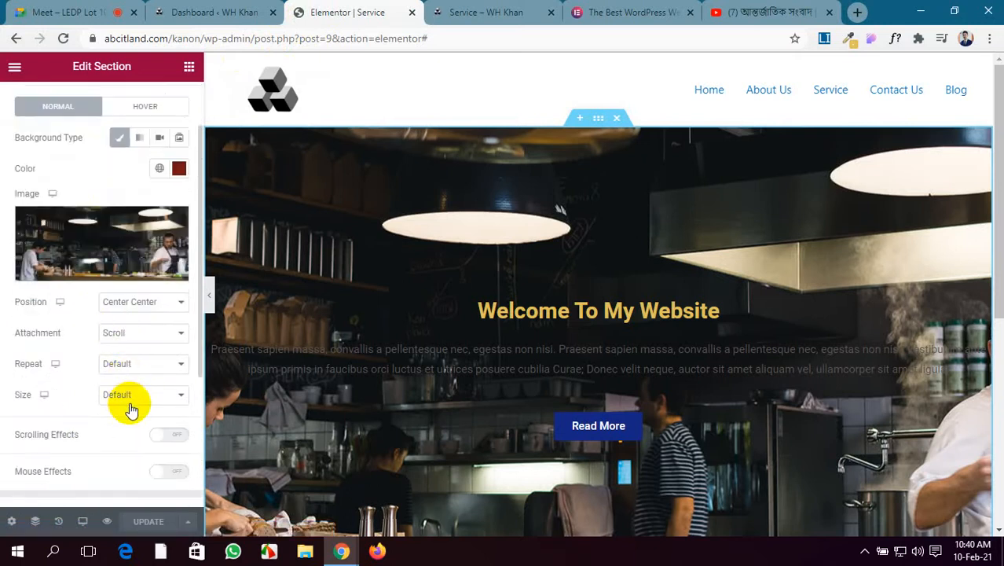
scroll(131, 409, down, 1)
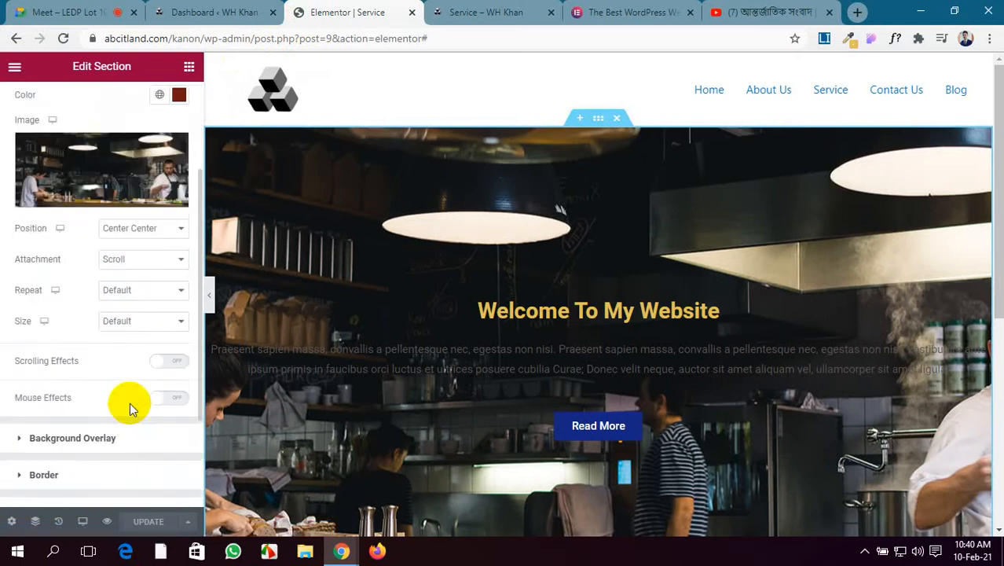
click(170, 319)
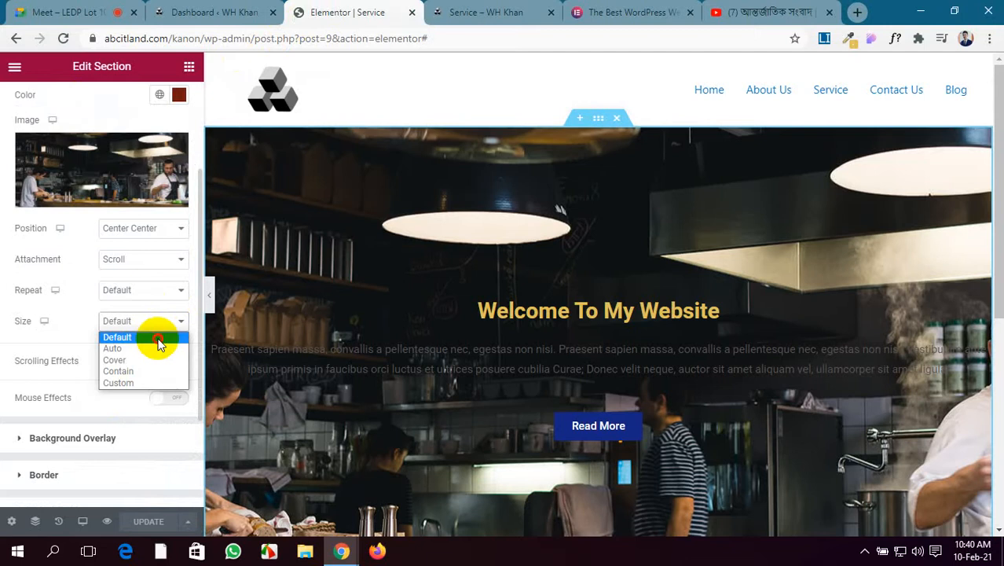
click(159, 339)
scroll(136, 372, up, 1)
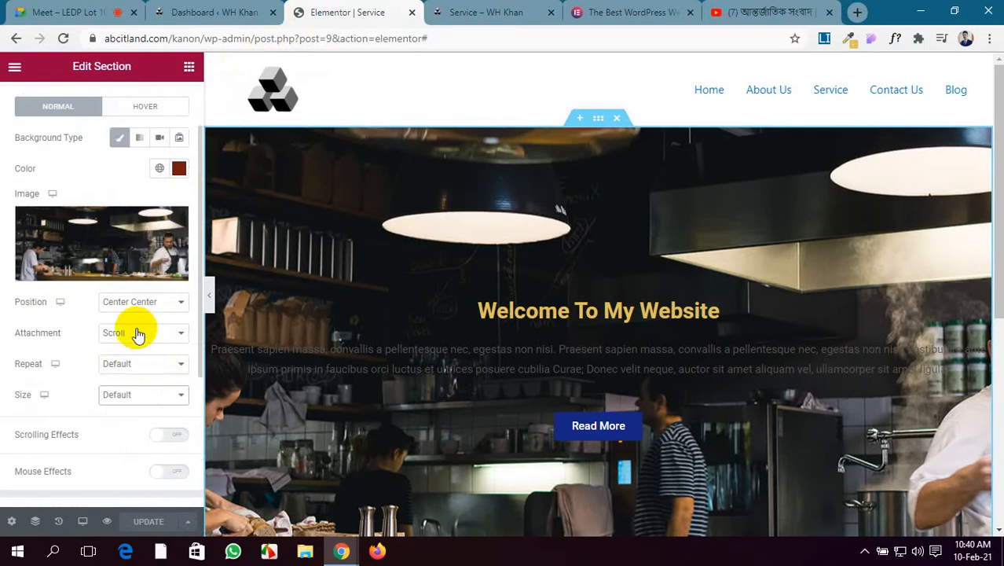
mouse_move(145, 269)
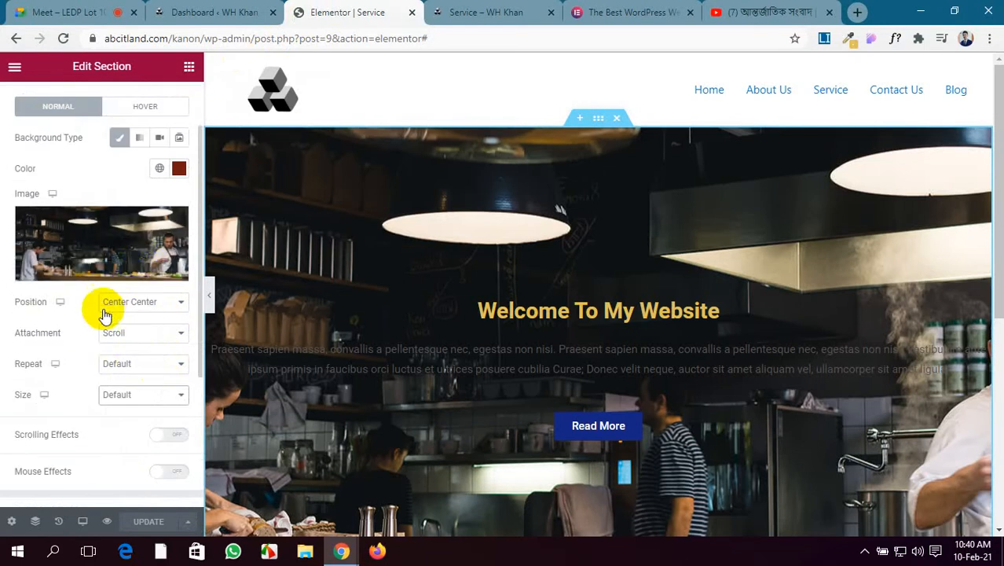
scroll(116, 400, down, 2)
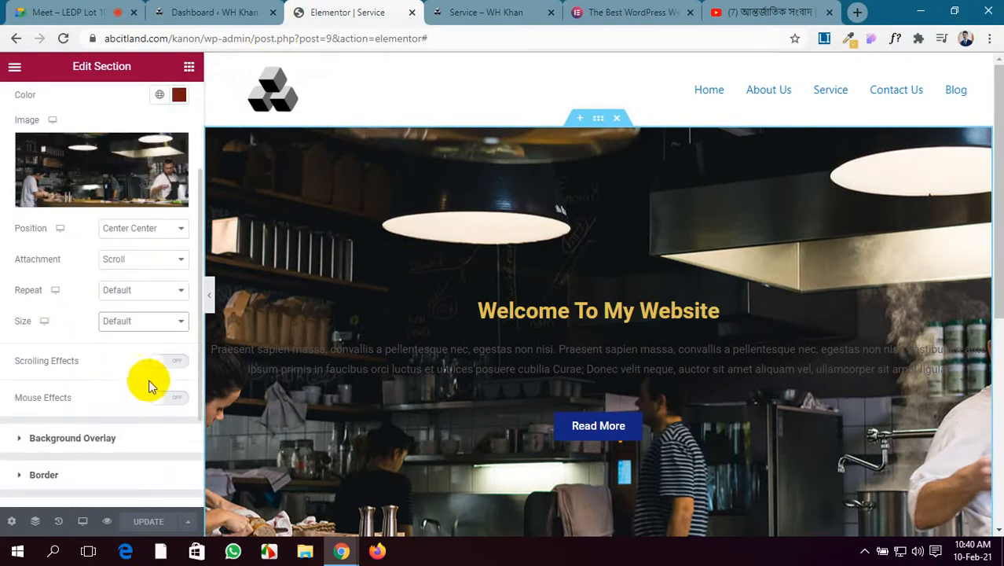
click(182, 250)
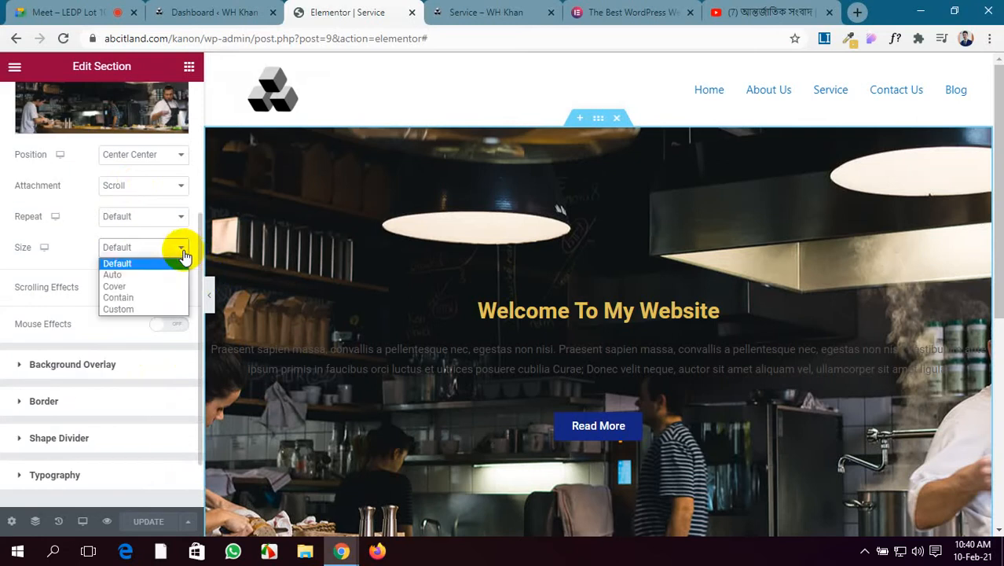
click(118, 309)
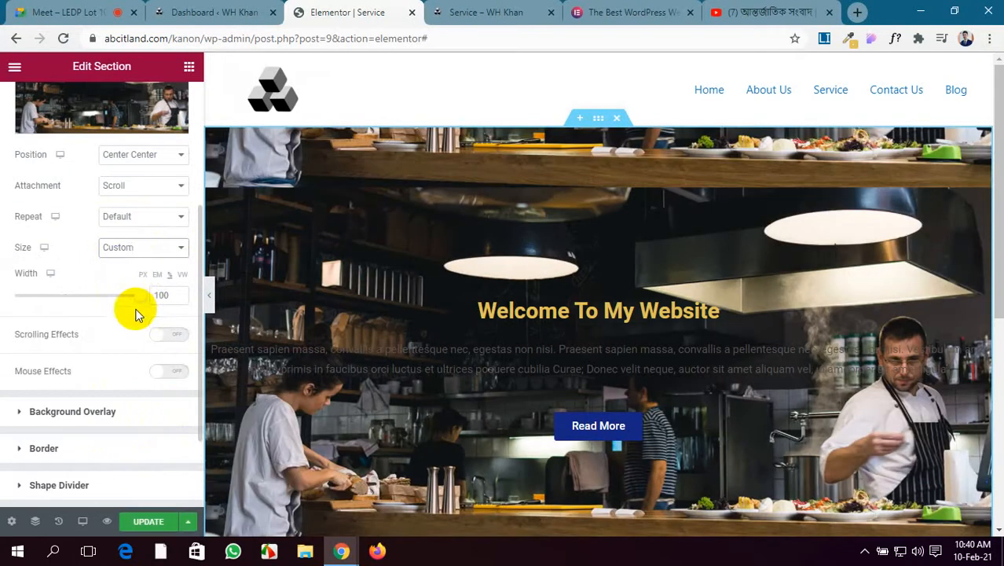
click(157, 247)
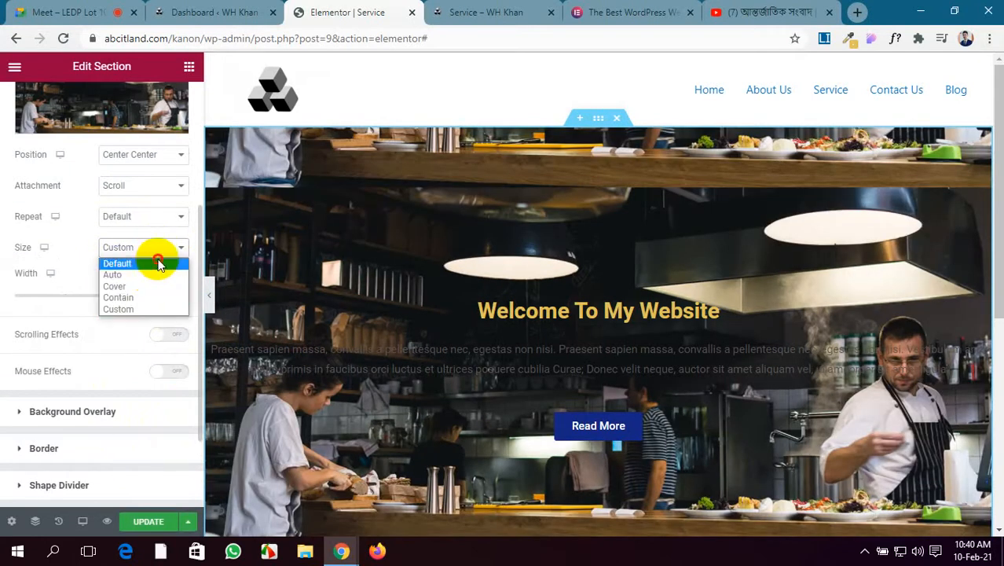
click(158, 264)
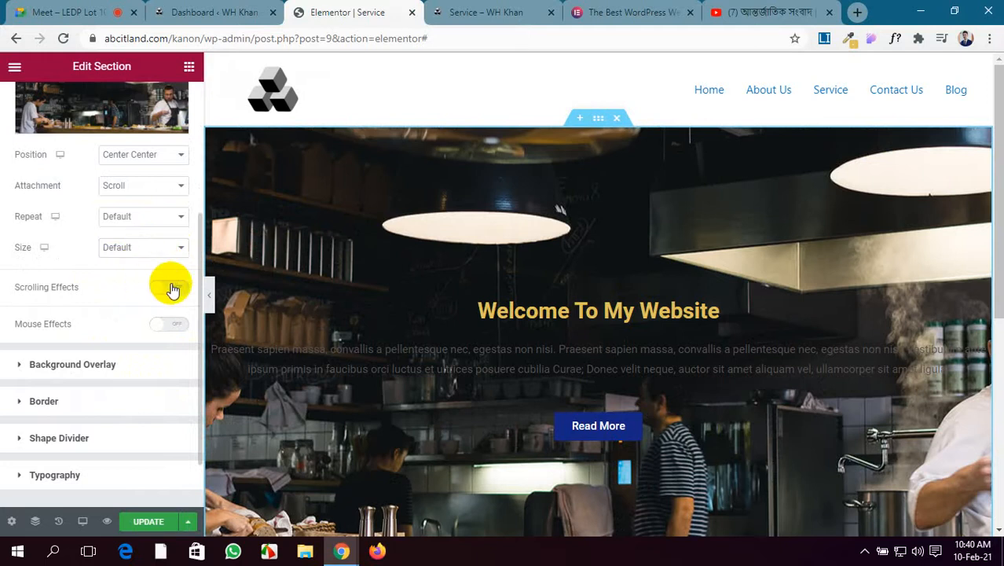
Turn on Scrolling Effects for the welcome section's background.
click(172, 287)
scroll(149, 336, down, 1)
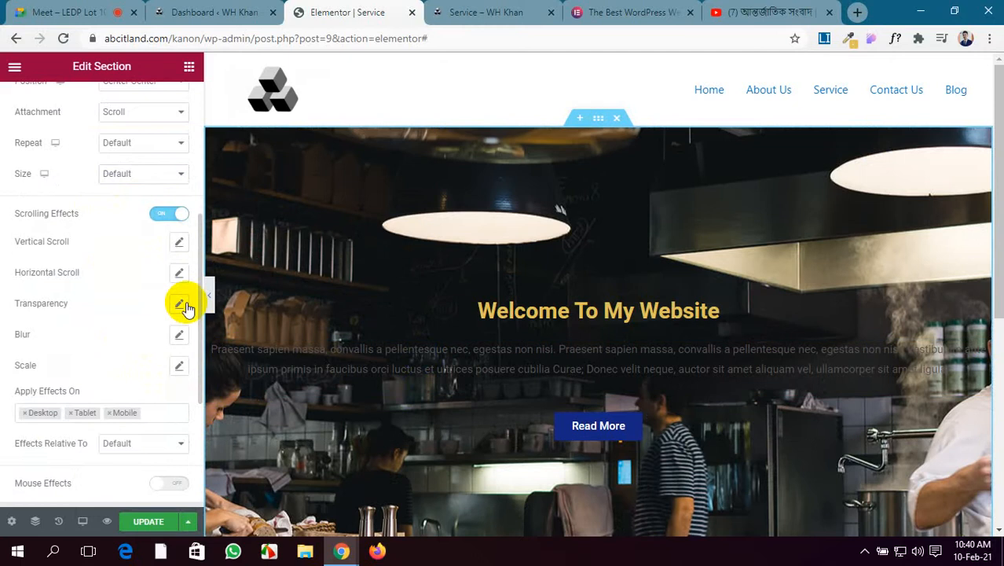
Check how the welcome section scrolls in the existing Service page preview, and return to the Elementor editor.
click(511, 9)
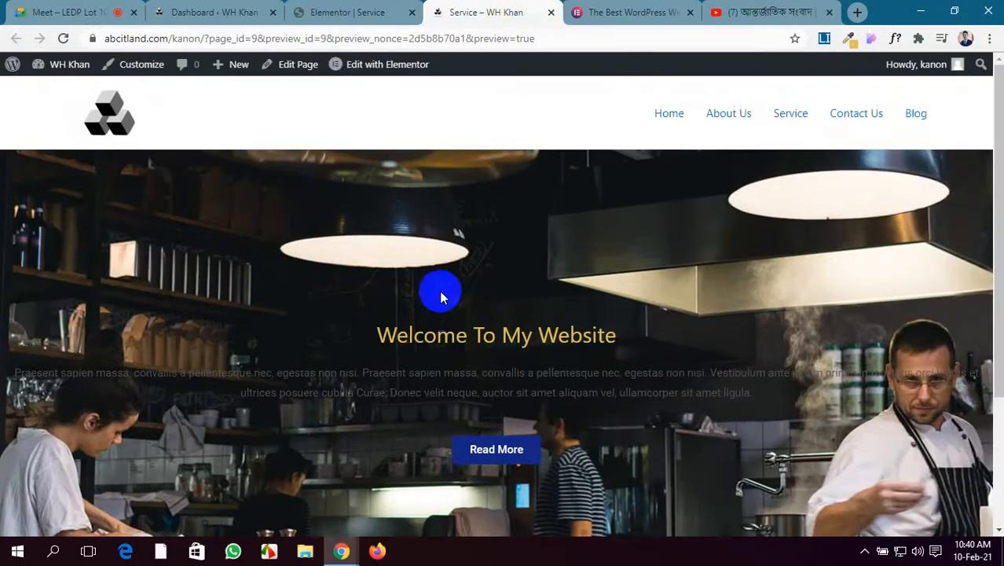
scroll(440, 291, down, 3)
scroll(442, 292, up, 3)
scroll(441, 292, down, 3)
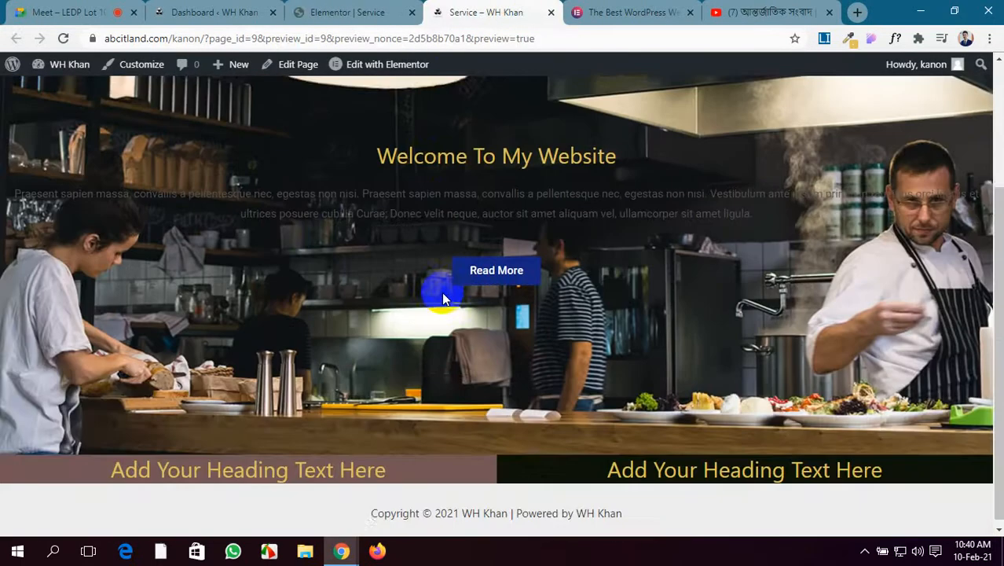
scroll(442, 291, up, 3)
scroll(442, 291, down, 3)
scroll(441, 292, up, 3)
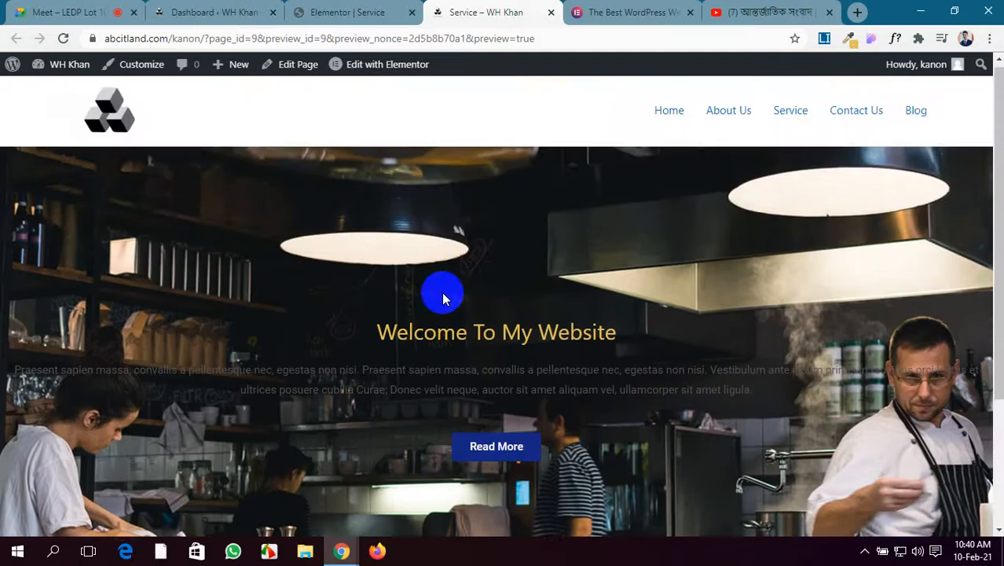
scroll(441, 291, down, 3)
scroll(441, 291, up, 3)
click(347, 11)
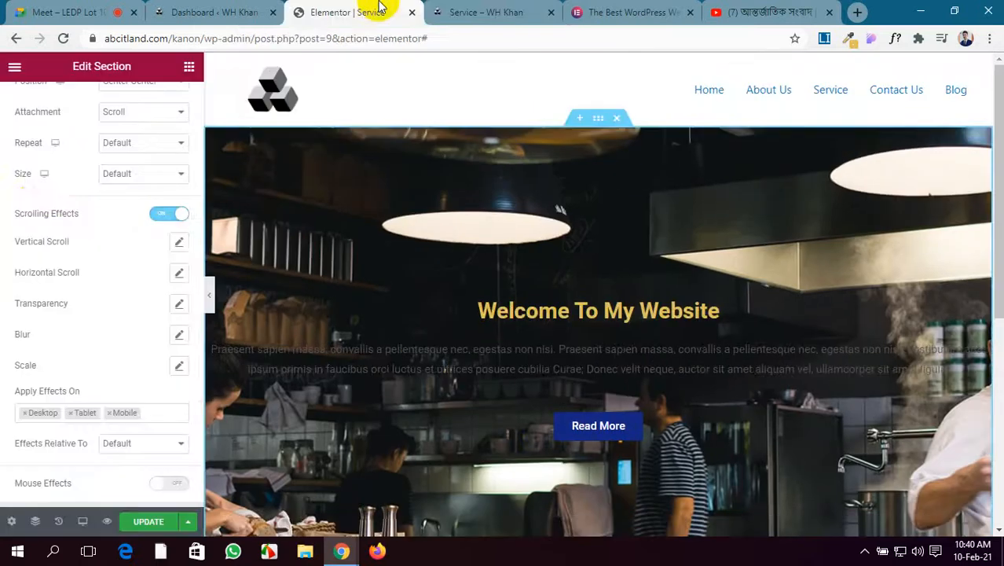
Add a Vertical Scroll effect to the background with direction Up and speed 4.7, and update the page.
click(182, 247)
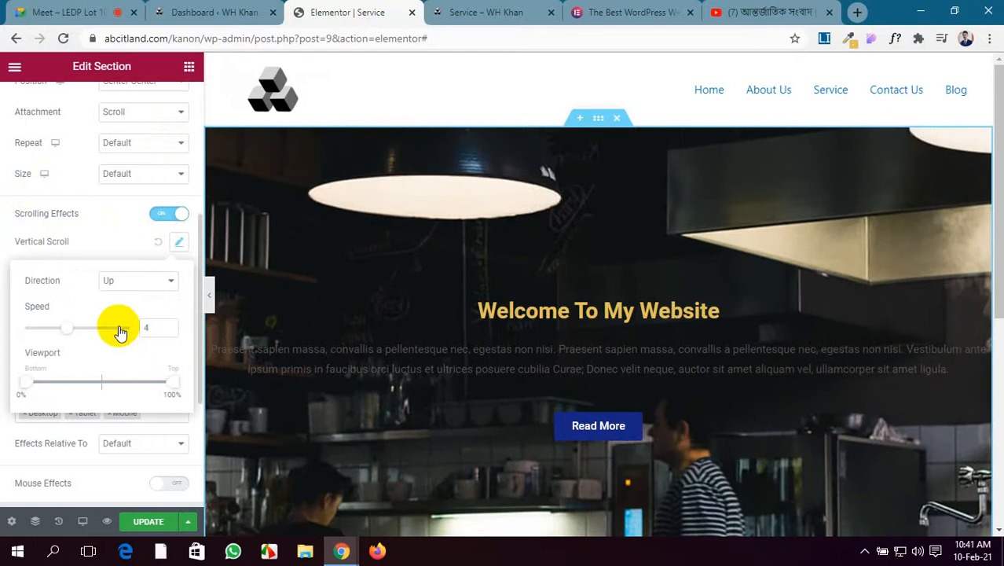
click(135, 281)
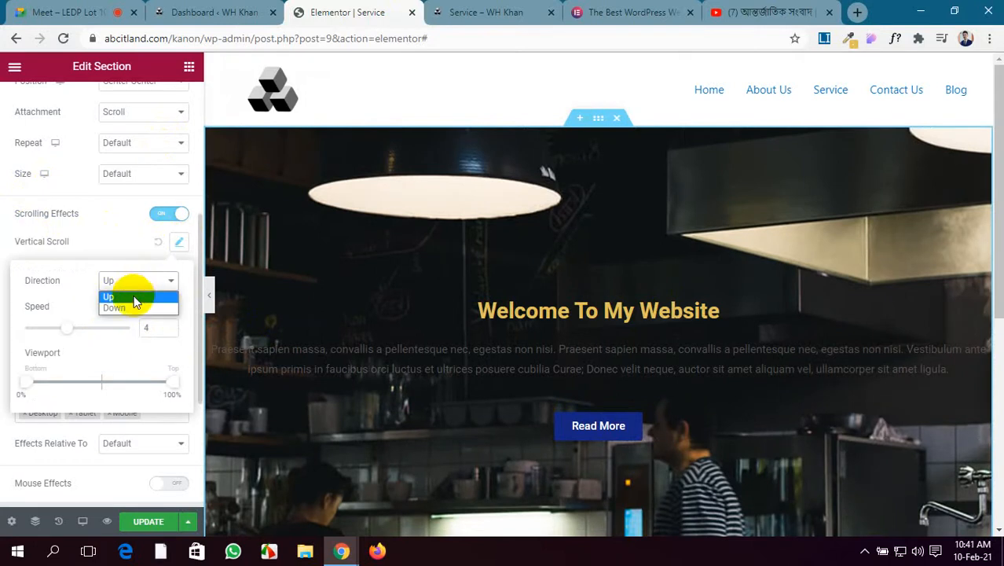
click(170, 324)
click(169, 324)
click(170, 323)
click(170, 324)
click(170, 324)
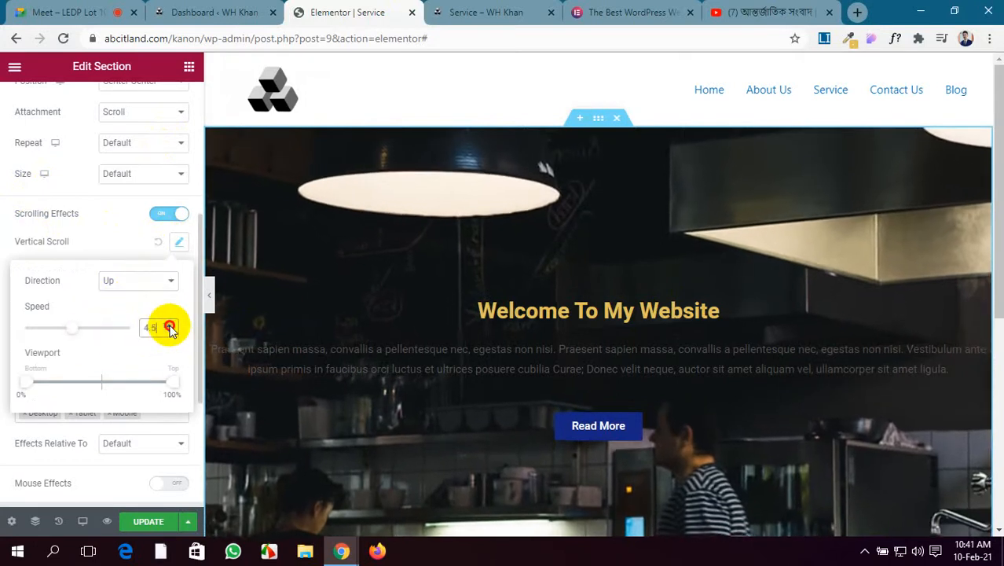
click(170, 324)
click(170, 324)
click(158, 521)
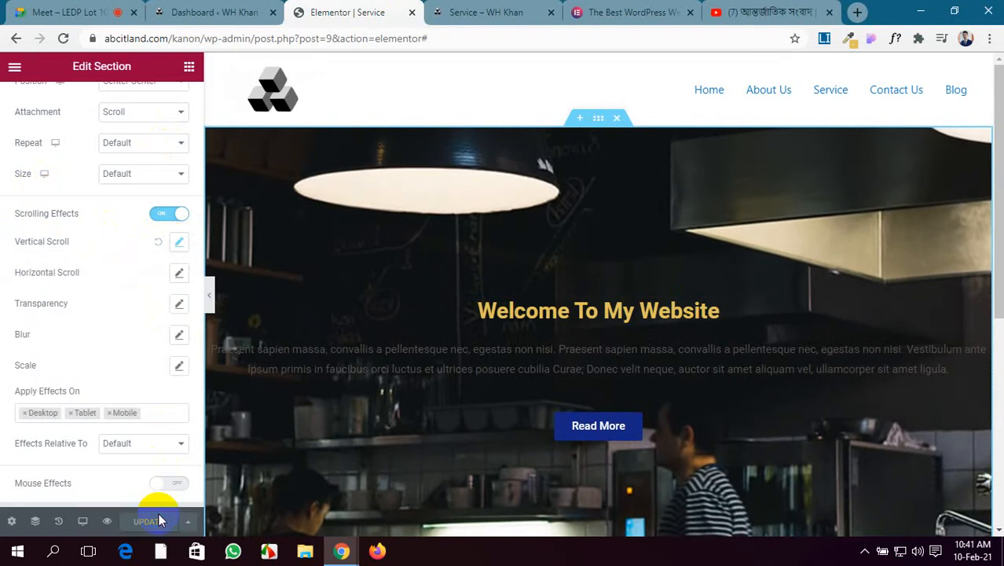
Reload the Service page preview, examine how the background moves while scrolling, and return to the editor.
click(487, 12)
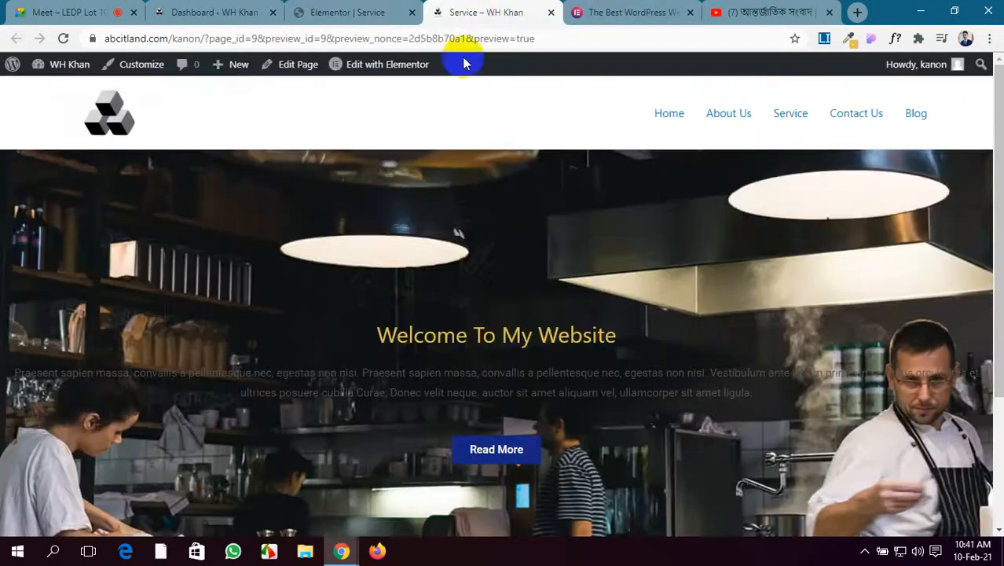
scroll(504, 425, down, 3)
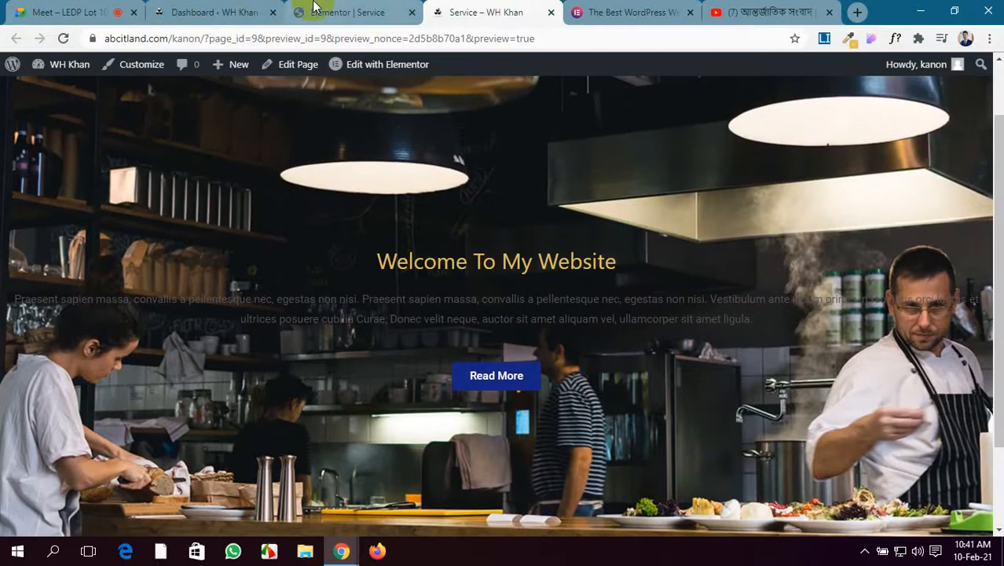
click(320, 10)
click(542, 9)
click(64, 38)
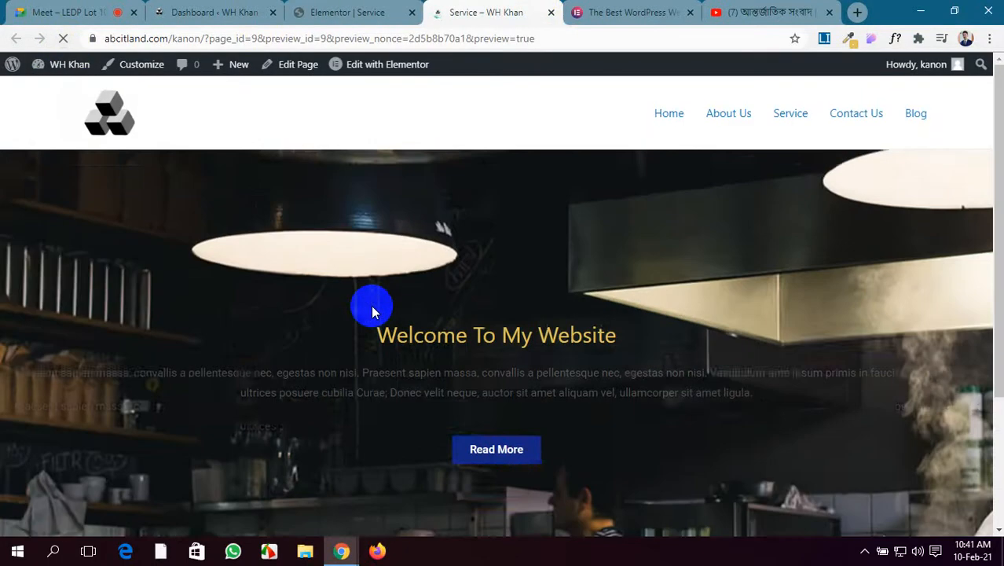
scroll(373, 310, down, 5)
scroll(373, 306, up, 3)
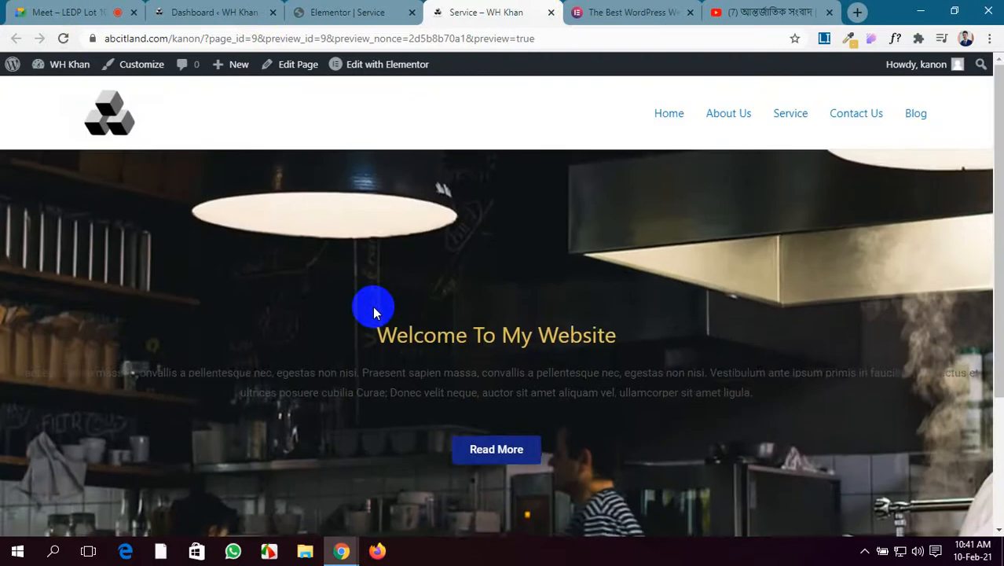
scroll(372, 305, down, 3)
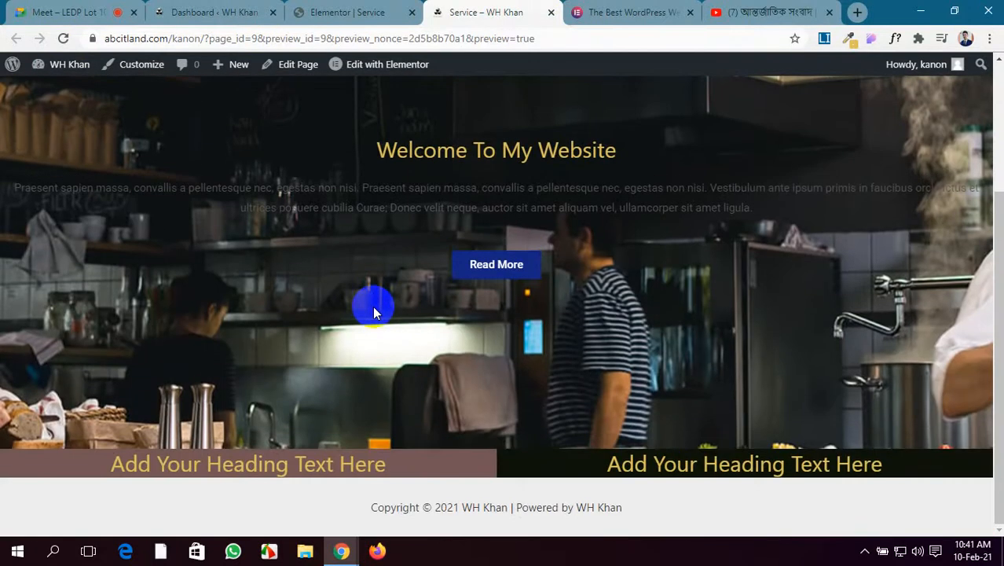
scroll(373, 306, up, 3)
scroll(372, 305, down, 3)
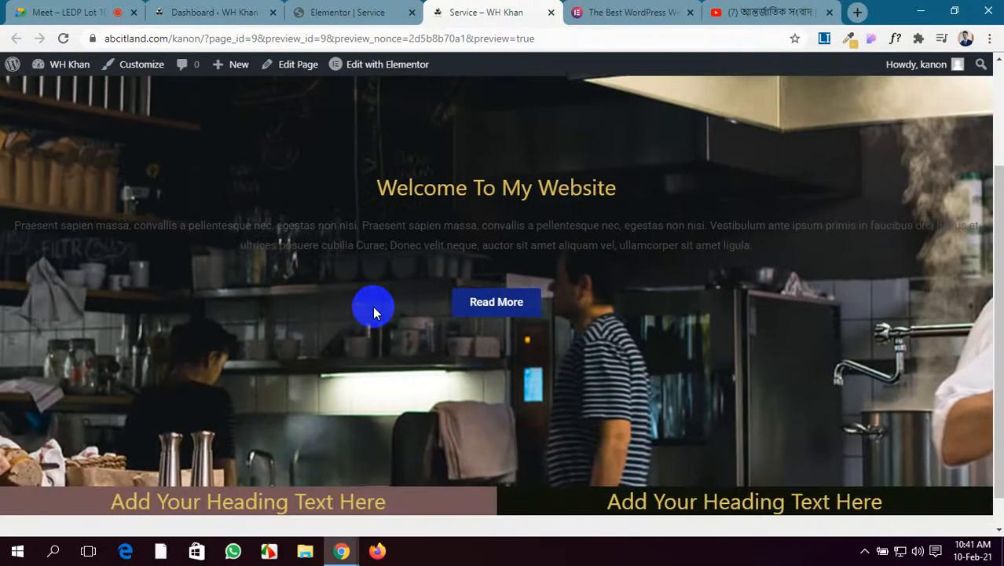
scroll(372, 305, up, 3)
scroll(372, 306, down, 3)
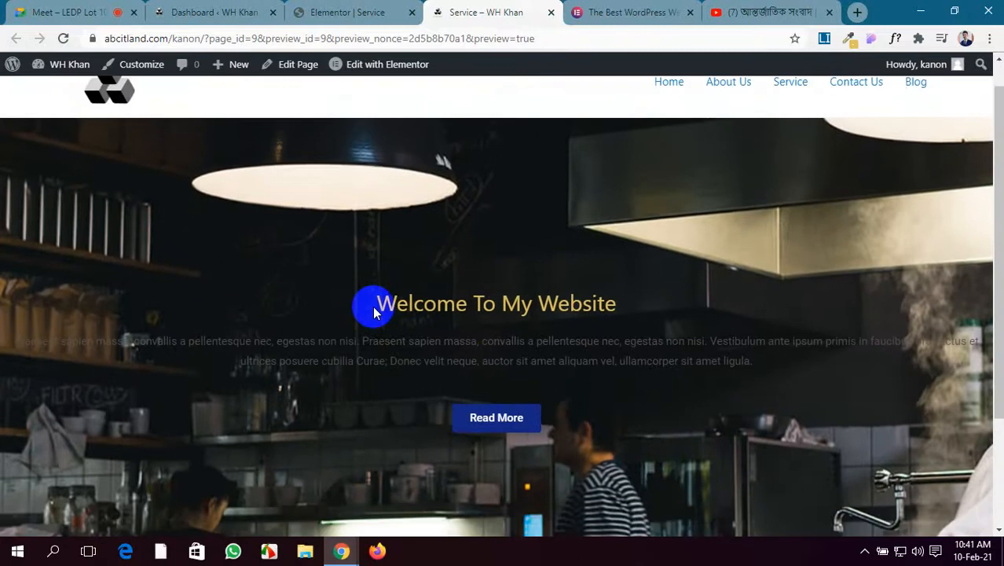
scroll(372, 305, up, 3)
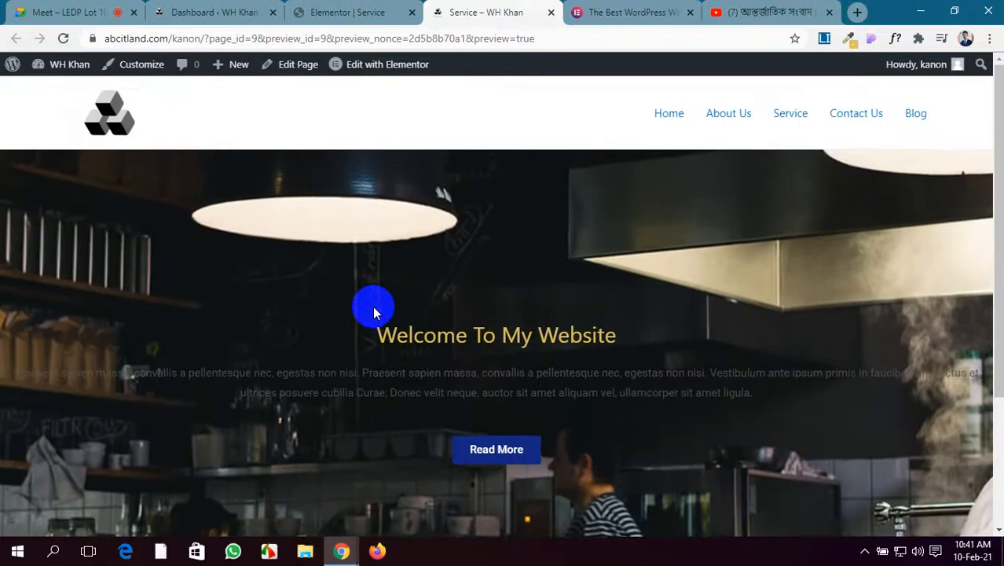
scroll(372, 306, down, 3)
click(346, 11)
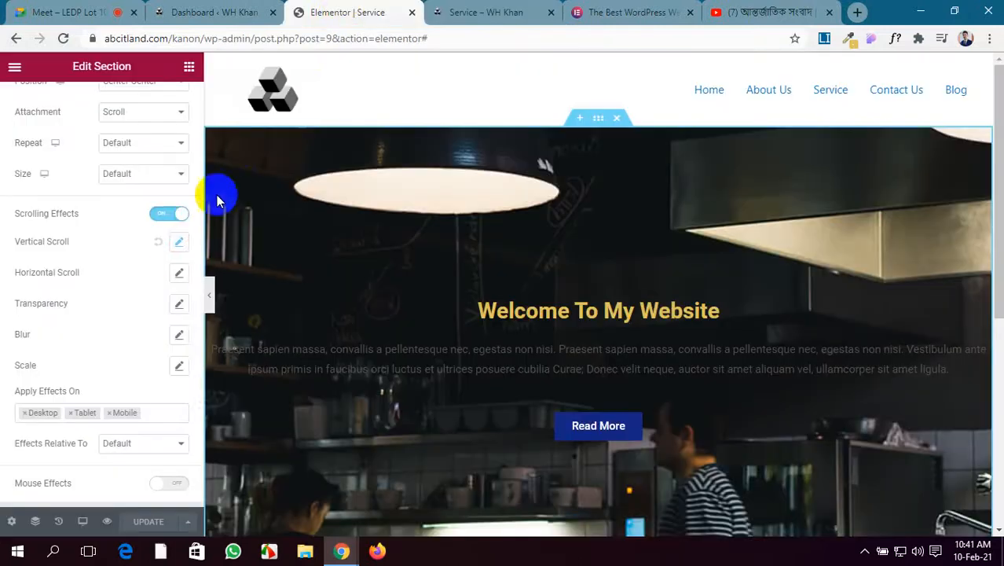
Set the Vertical Scroll effect's direction to Down and its speed to 7, and update the page.
click(180, 244)
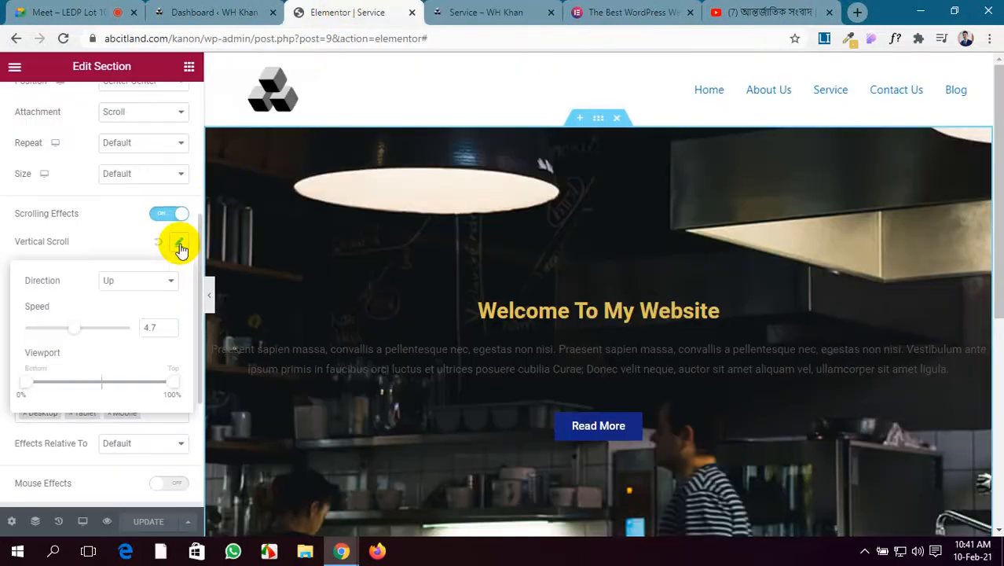
click(148, 307)
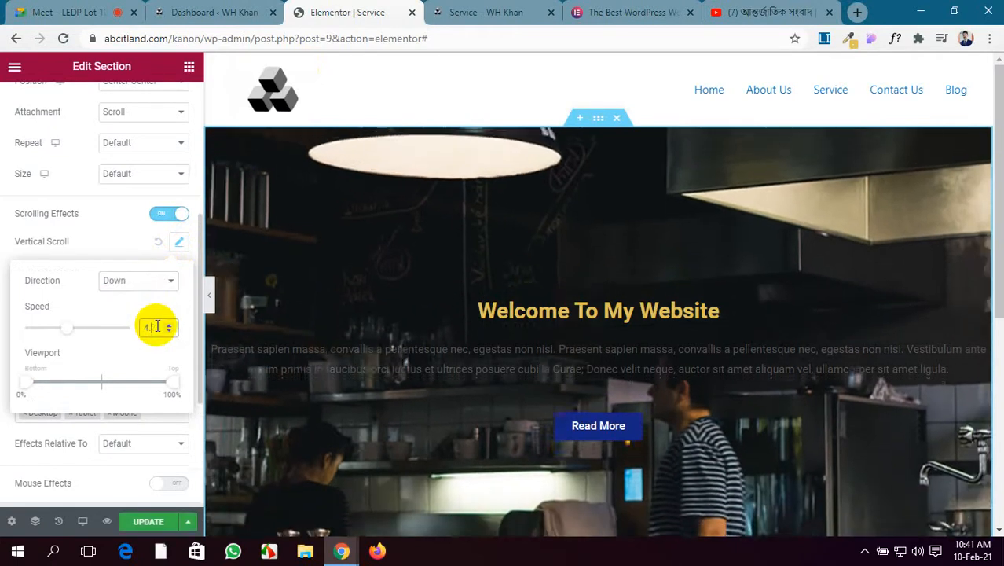
key(BackSpace)
text(7)
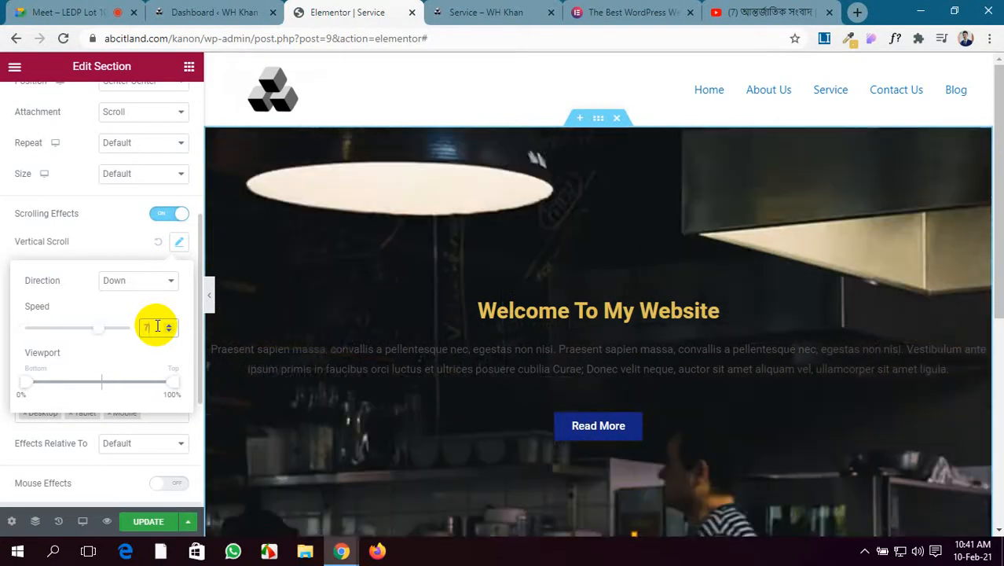
click(147, 523)
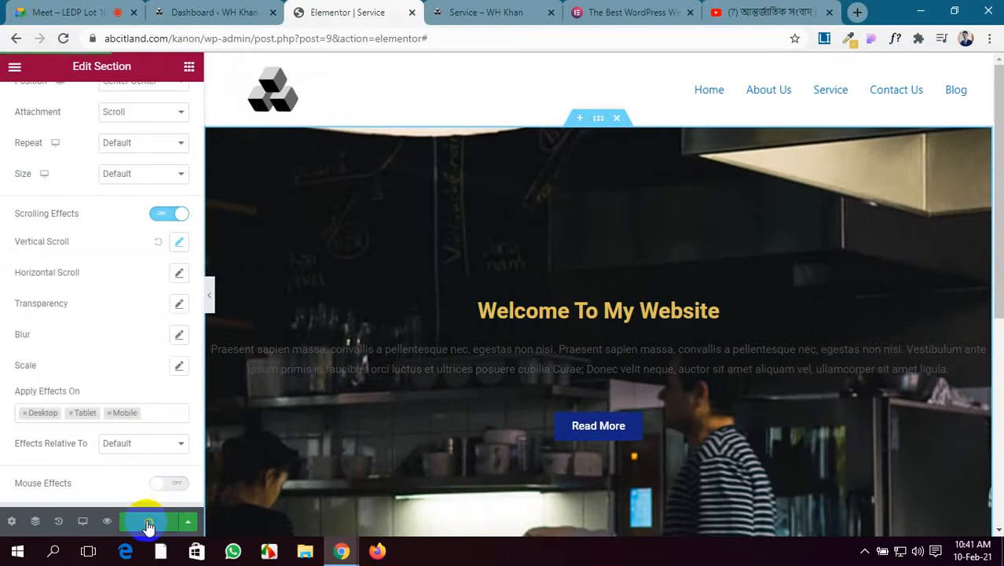
click(149, 523)
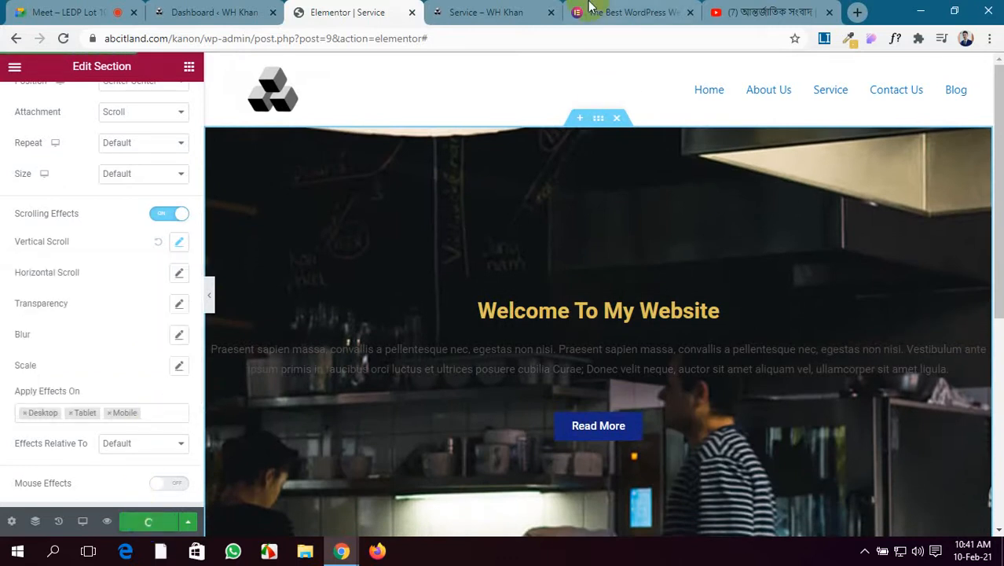
Reload the Service page preview, close its tab, and return to the Elementor editor.
click(508, 6)
click(64, 40)
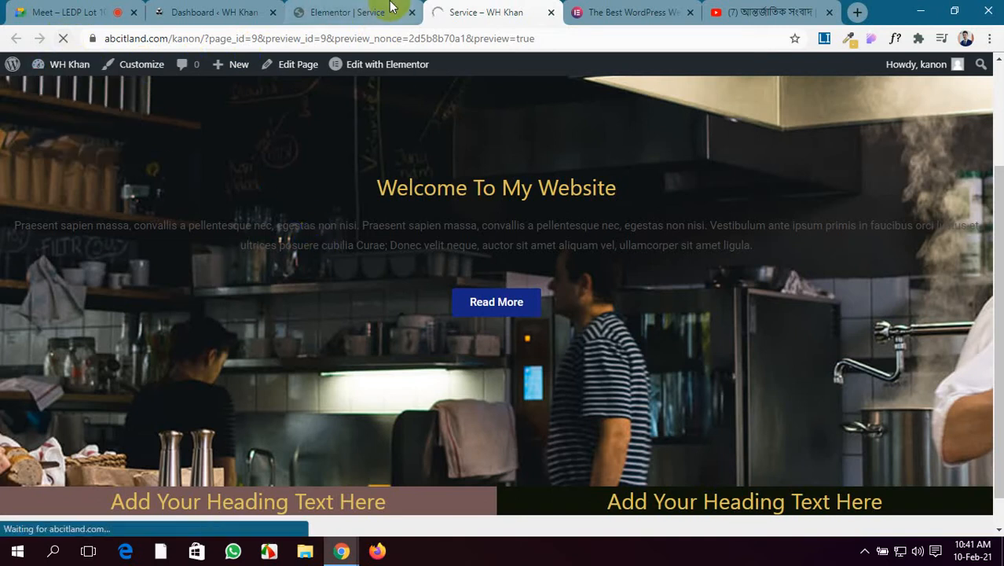
click(553, 16)
click(354, 9)
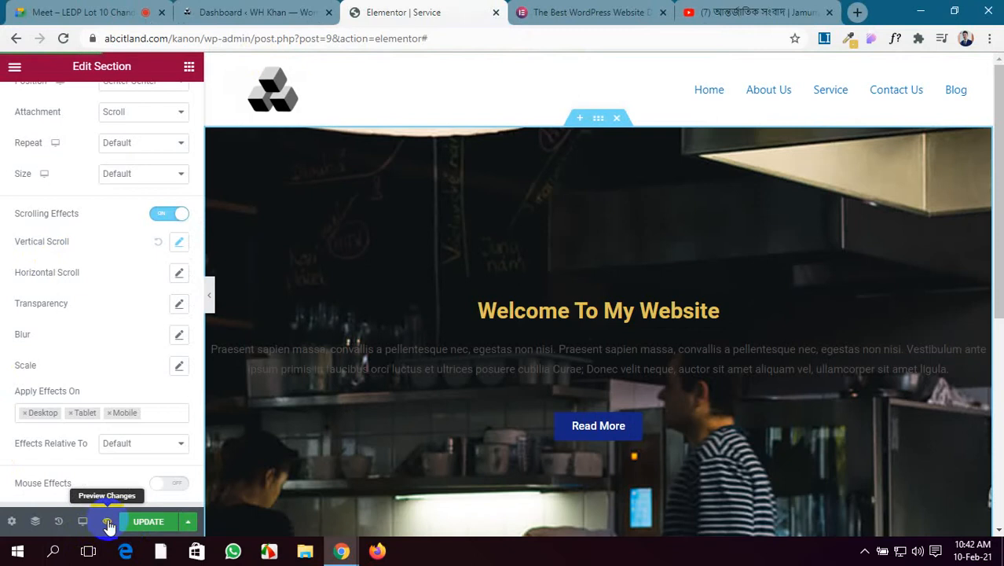
Close the Elementor features page and the YouTube video, leaving the Service page editor open.
click(605, 11)
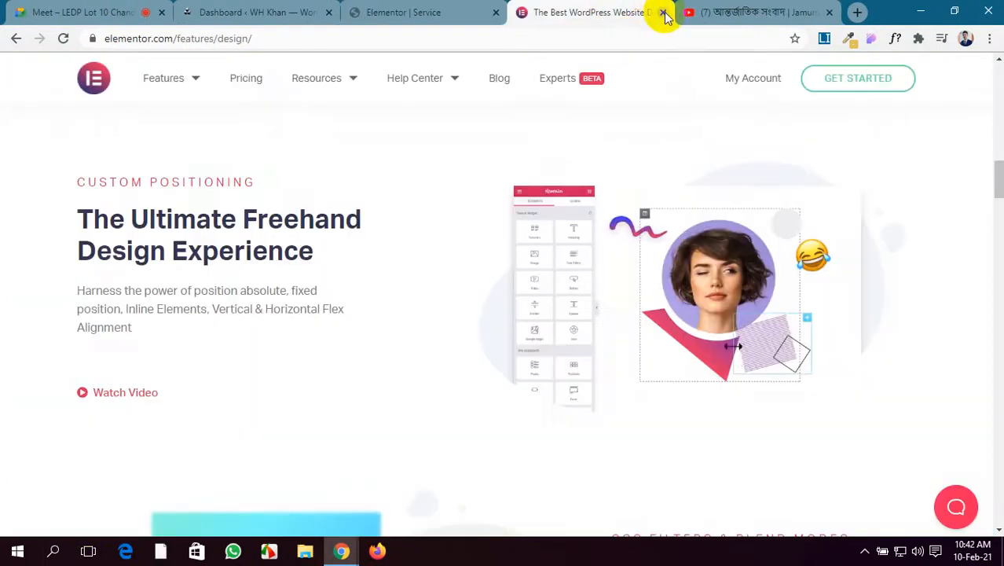
click(662, 13)
click(664, 12)
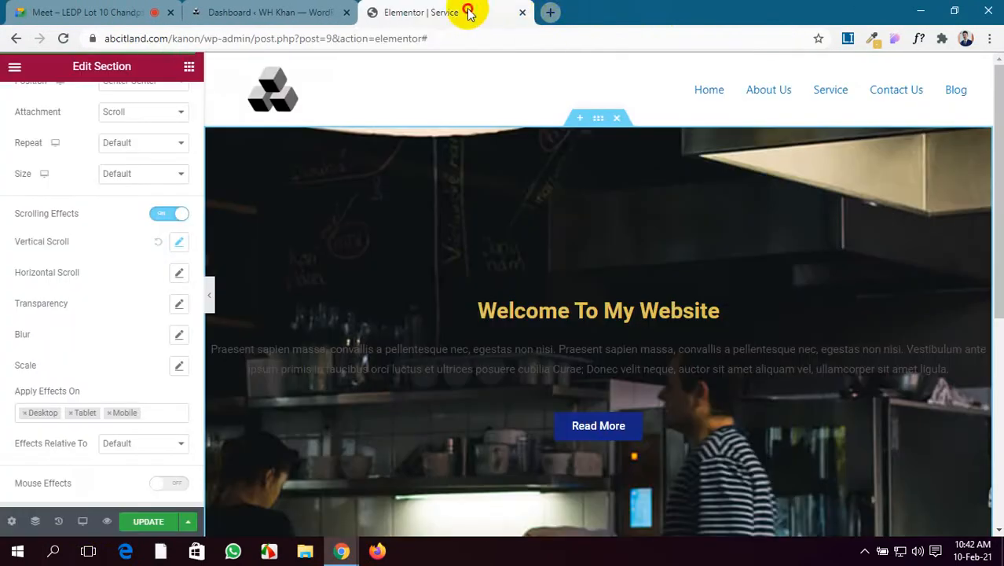
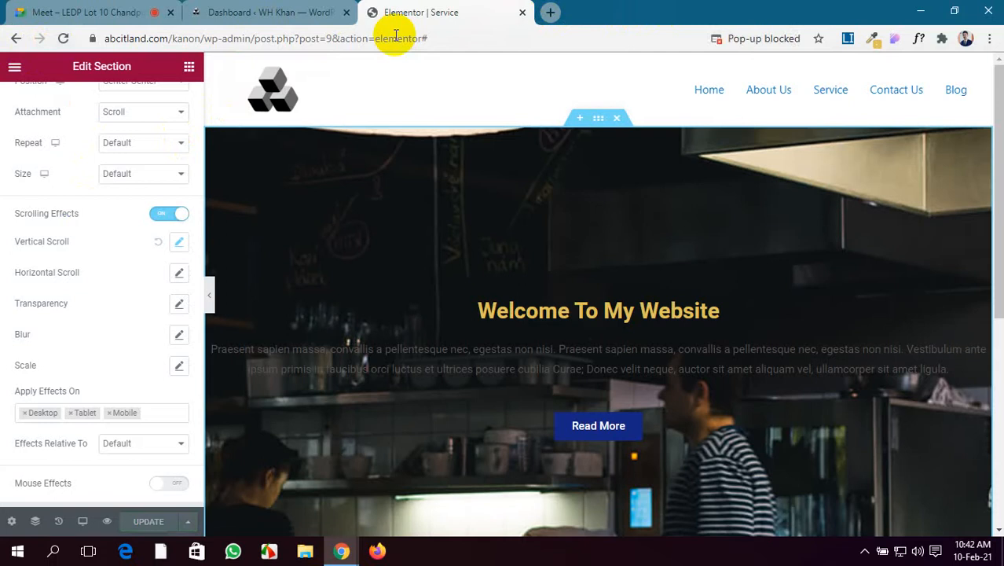
Switch to Google Meet, admit the participant waiting to join the call, and return to the Elementor editor.
click(35, 9)
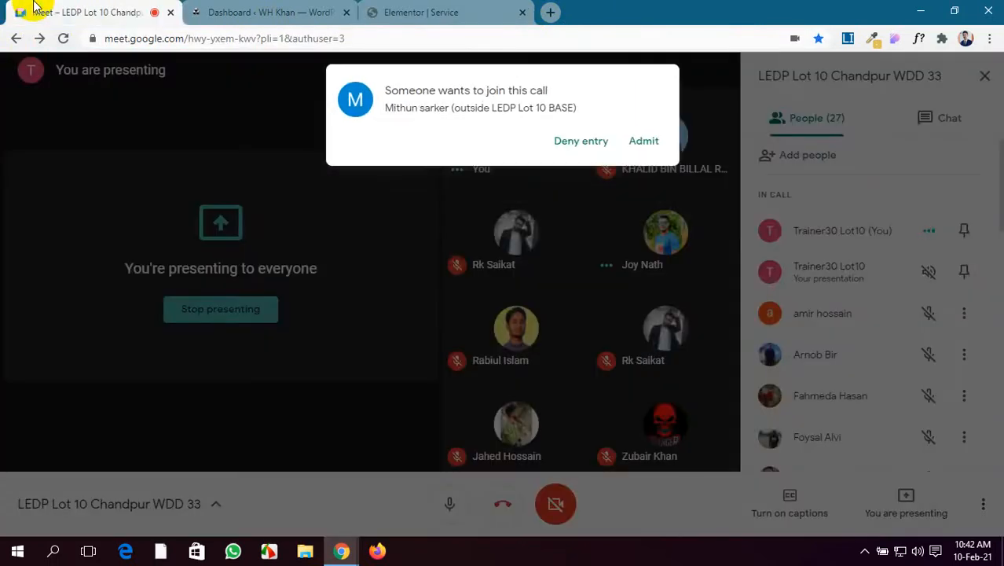
click(643, 149)
click(315, 14)
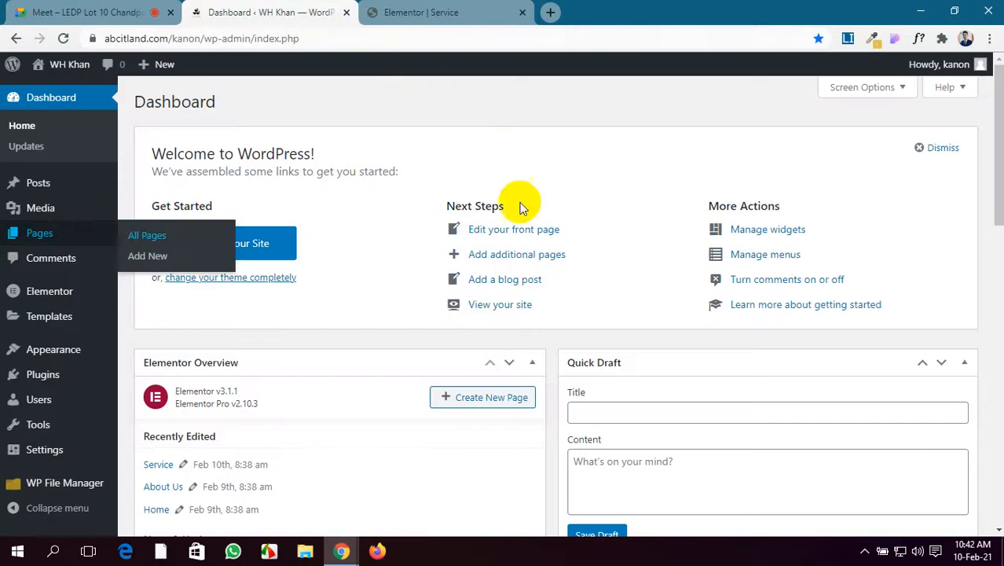
click(456, 11)
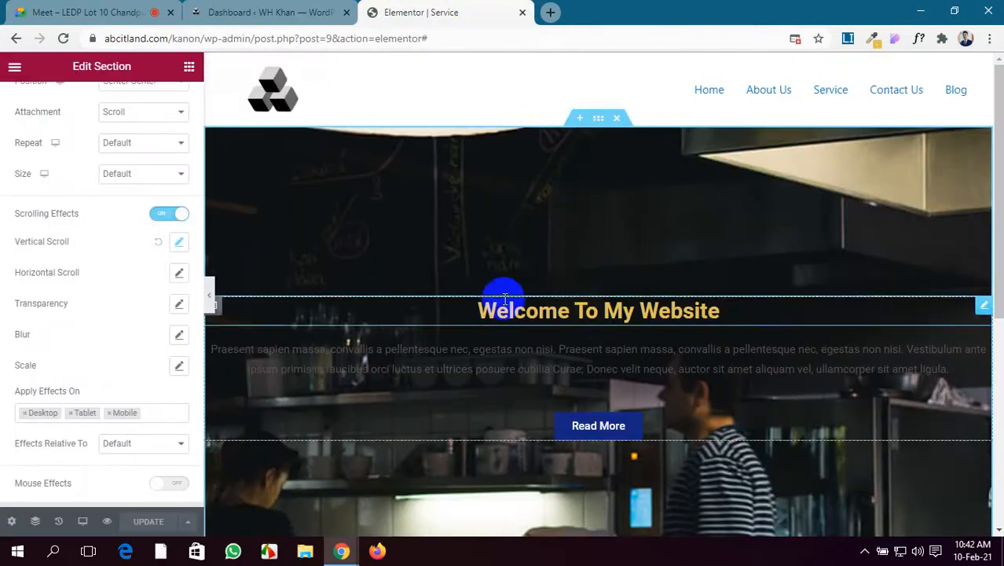
Preview the Service page, examine how the section background moves vertically while scrolling, and return to the editor.
scroll(503, 300, down, 4)
scroll(502, 300, up, 4)
scroll(503, 300, down, 4)
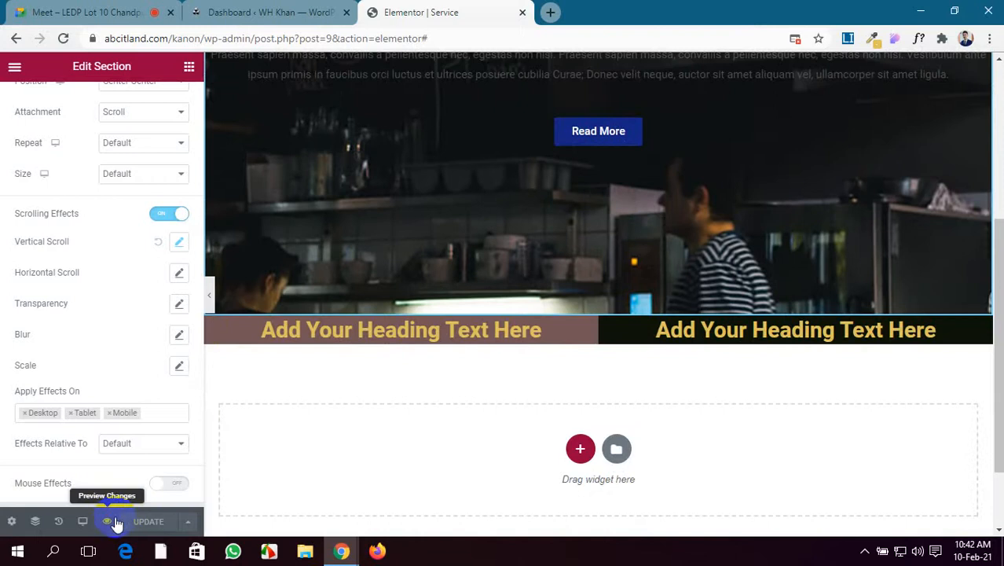
click(107, 521)
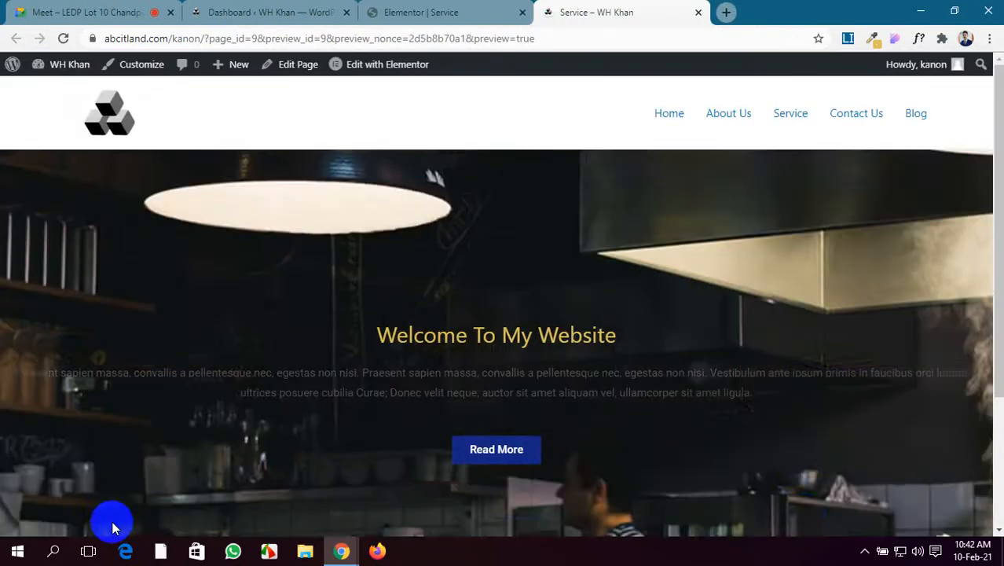
scroll(635, 290, down, 2)
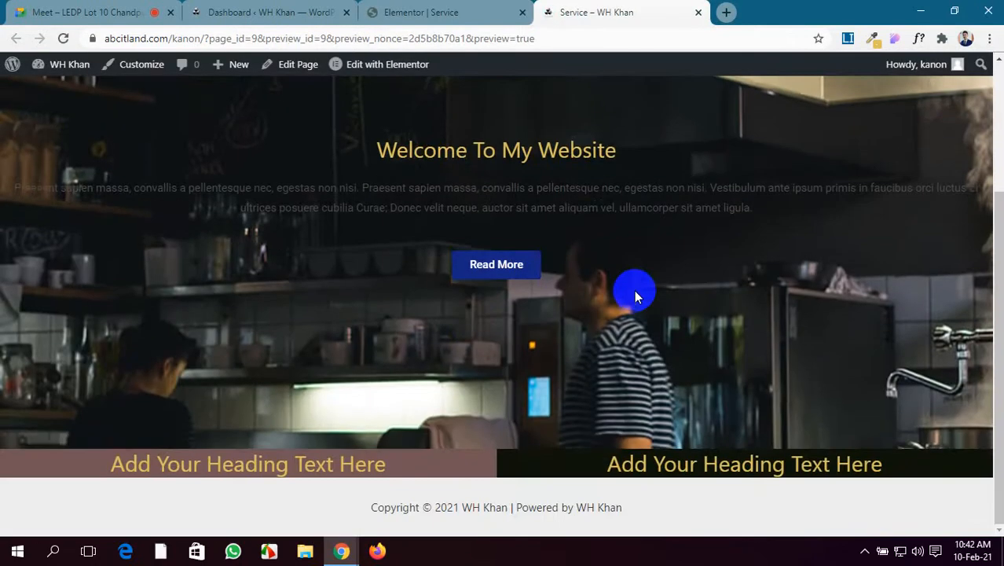
scroll(637, 296, up, 2)
scroll(636, 296, down, 2)
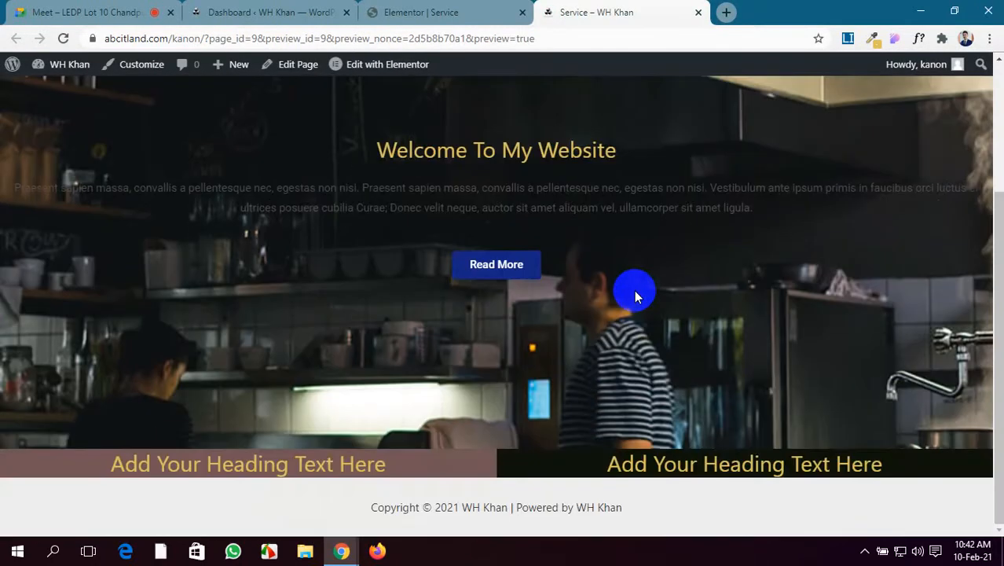
scroll(637, 297, up, 2)
scroll(636, 296, down, 2)
scroll(636, 296, up, 2)
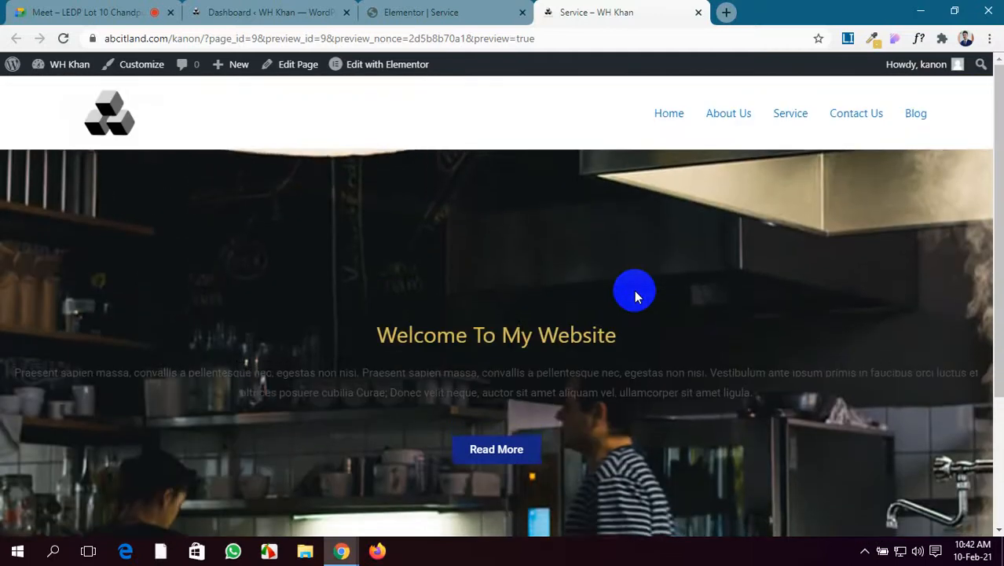
scroll(637, 296, down, 2)
scroll(636, 296, up, 2)
scroll(636, 296, down, 2)
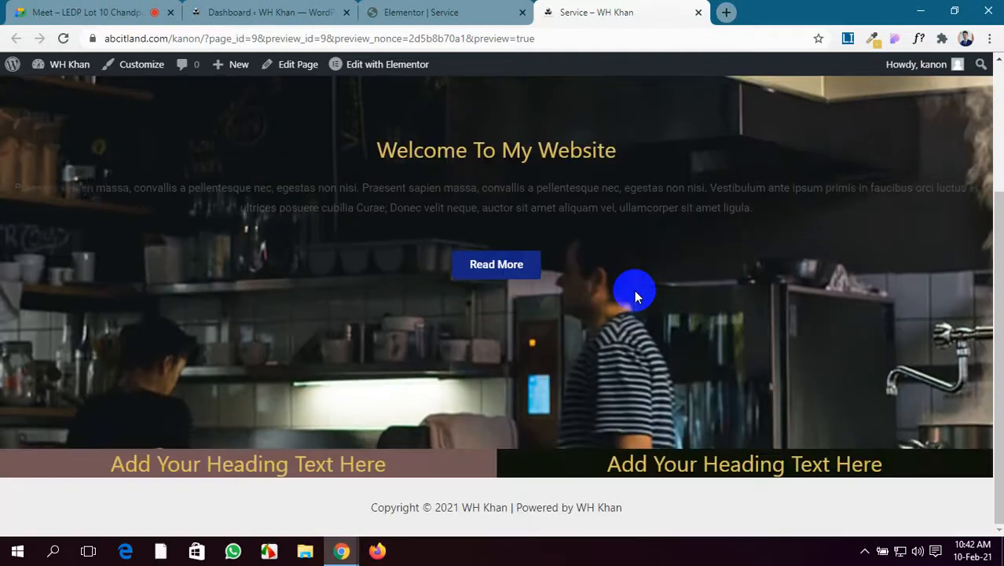
scroll(636, 291, up, 2)
scroll(635, 290, down, 2)
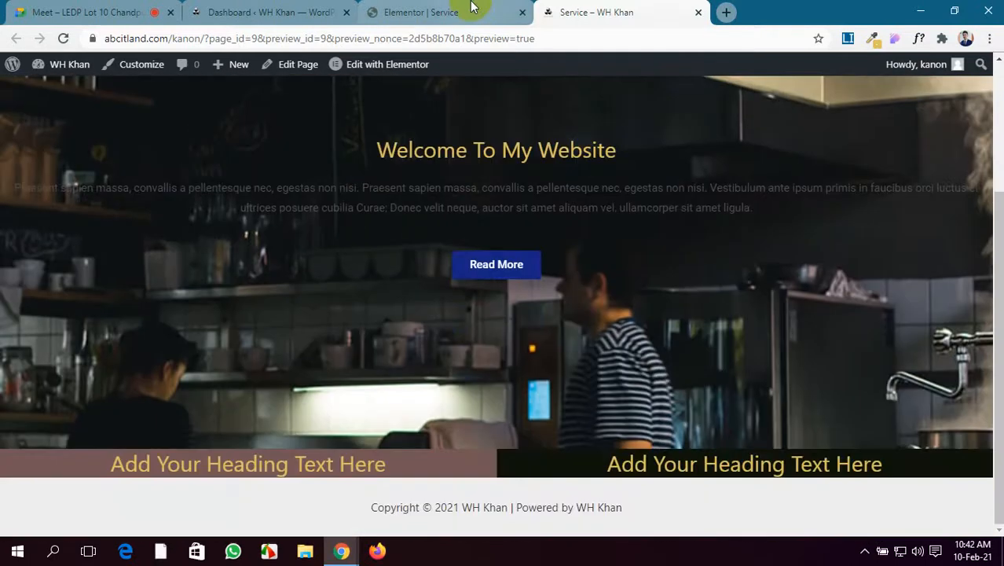
click(470, 10)
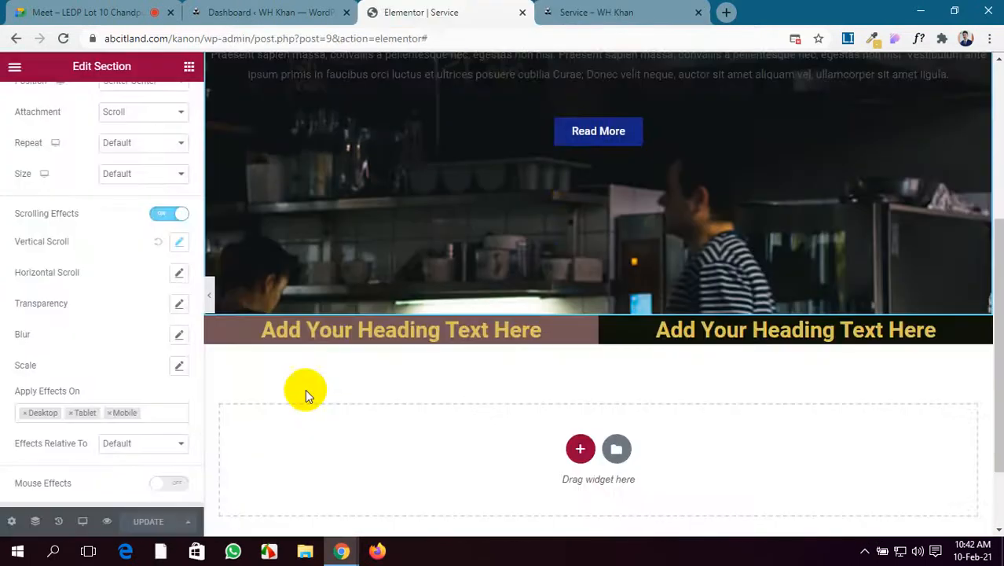
Reset the background's Vertical Scroll effect, add a Horizontal Scroll effect with direction To Left and speed 8, and update the page.
click(157, 248)
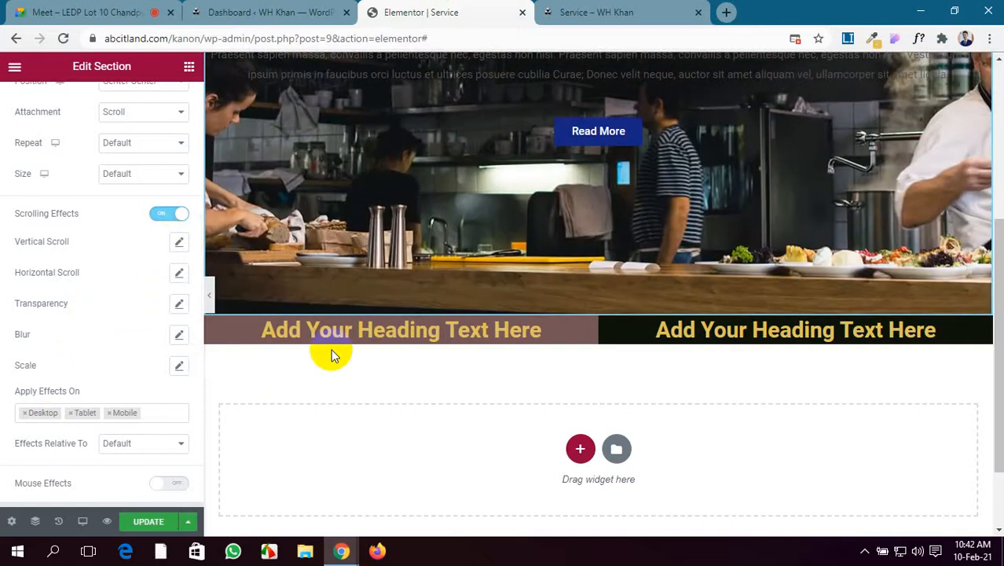
click(179, 272)
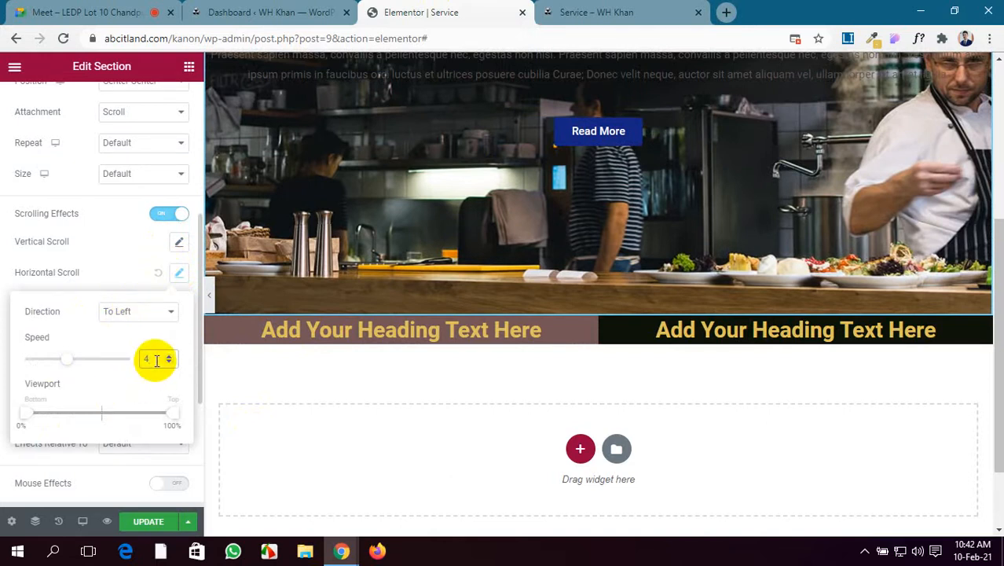
text(8)
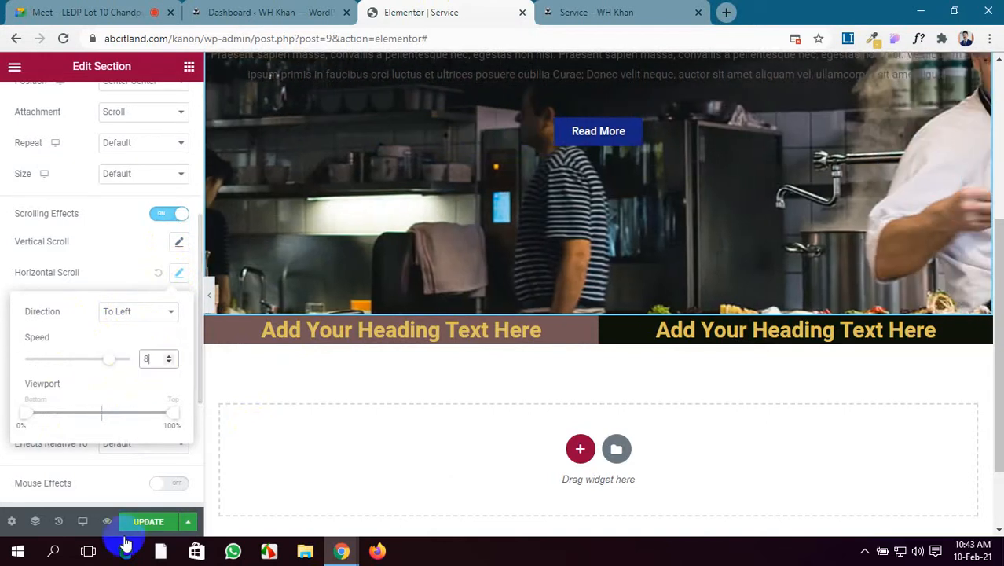
click(152, 523)
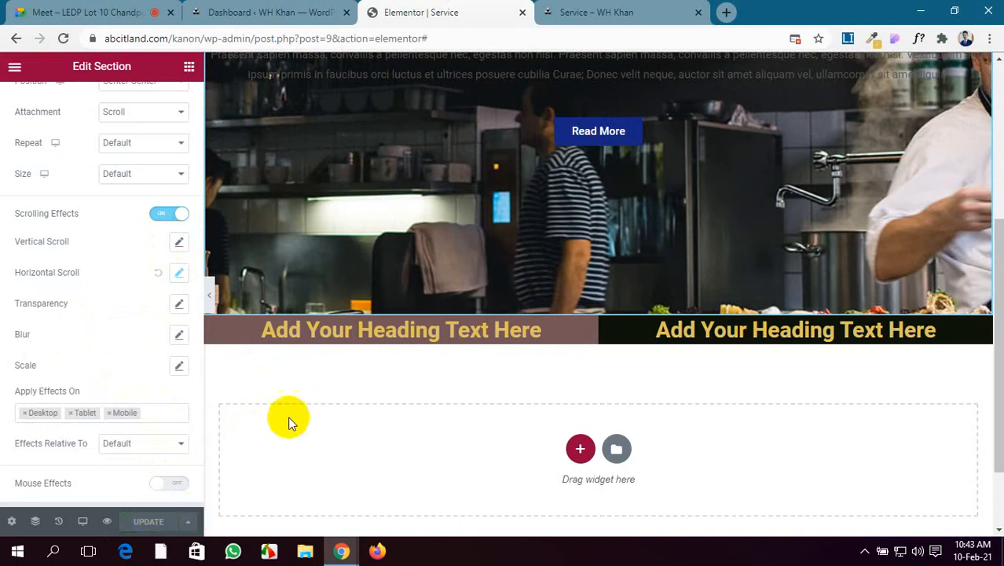
Examine the background's horizontal movement while scrolling the Service page preview, and return to the Elementor editor.
click(597, 12)
scroll(509, 348, up, 2)
scroll(509, 348, down, 2)
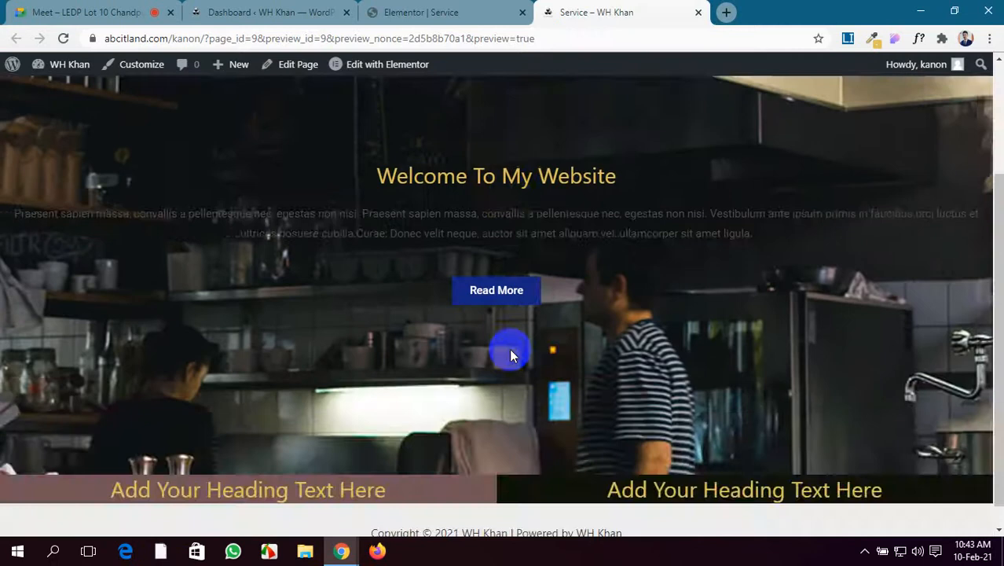
scroll(510, 348, up, 2)
scroll(509, 348, down, 2)
scroll(509, 348, up, 2)
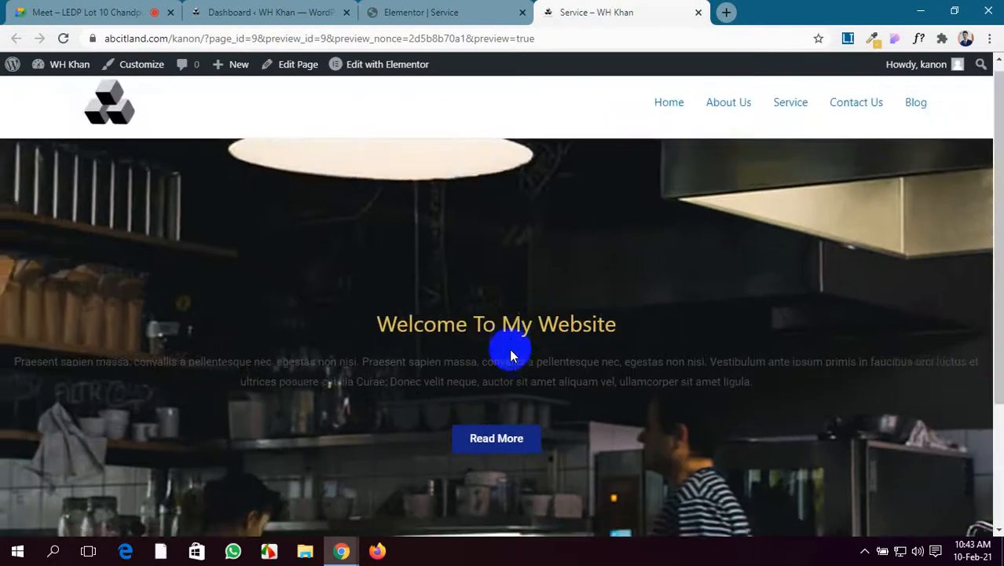
scroll(509, 348, down, 2)
scroll(511, 352, up, 2)
scroll(511, 352, down, 2)
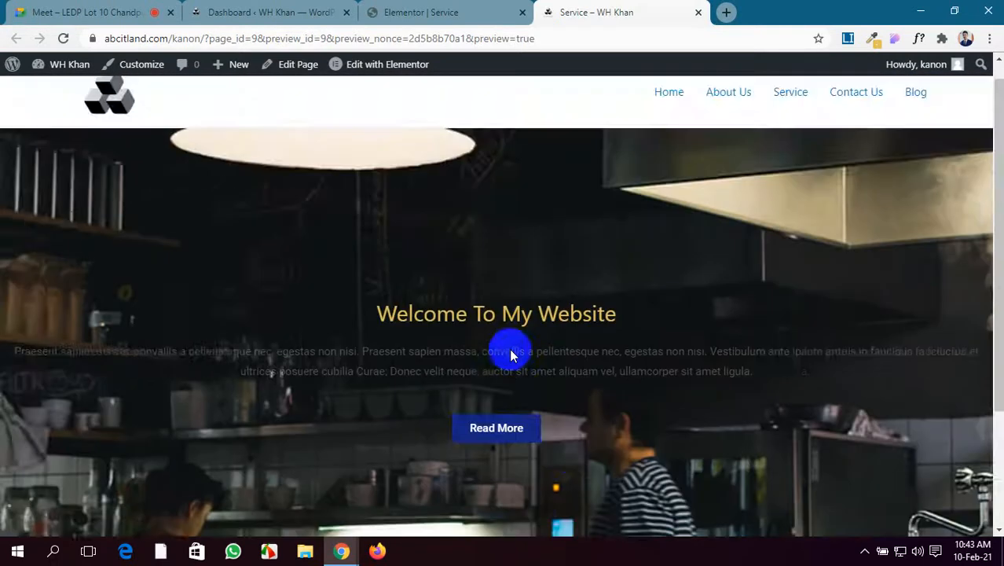
scroll(511, 352, up, 2)
scroll(510, 352, down, 2)
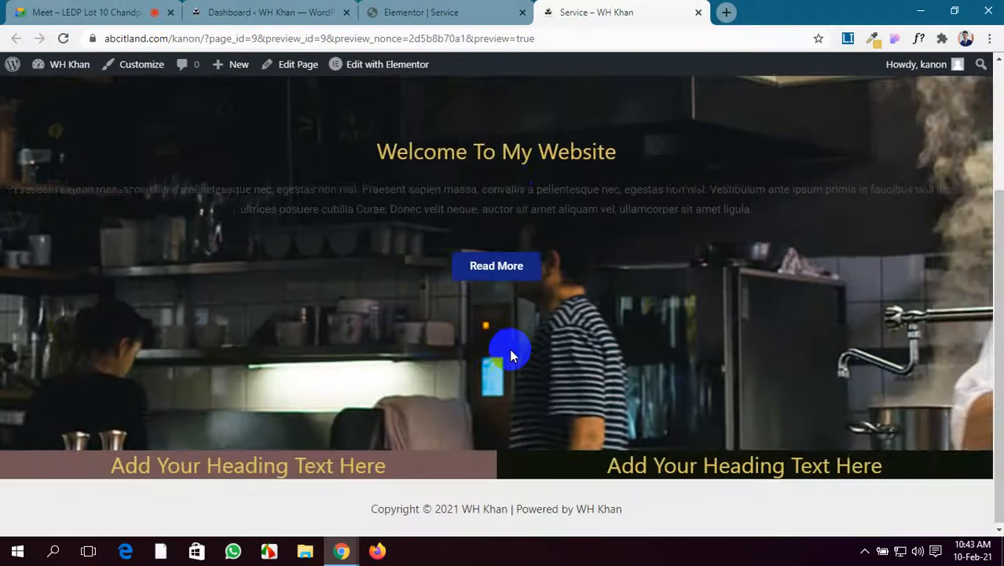
scroll(510, 352, up, 2)
click(497, 8)
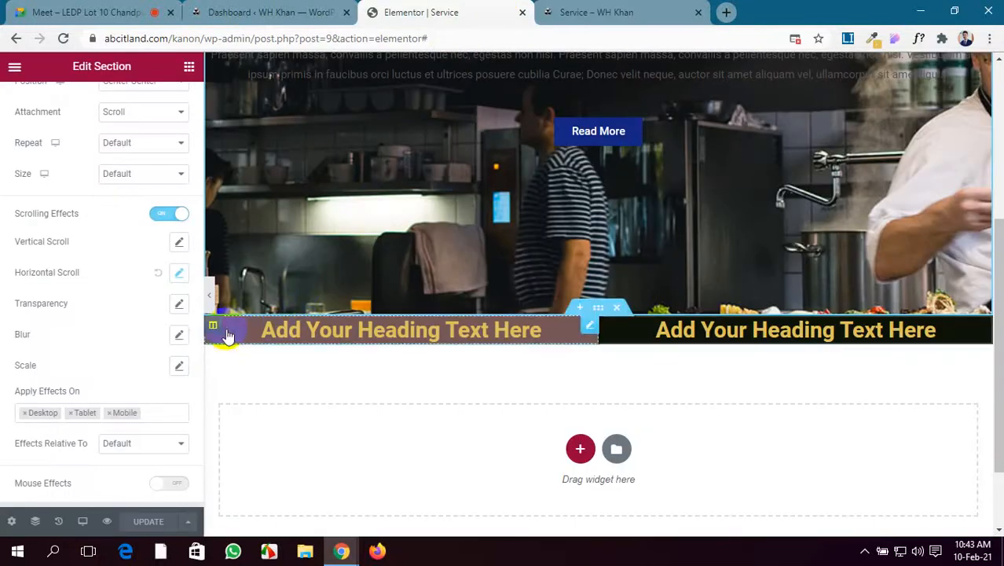
Admit the next waiting participant to the Google Meet call and go back to the Elementor editor.
click(44, 17)
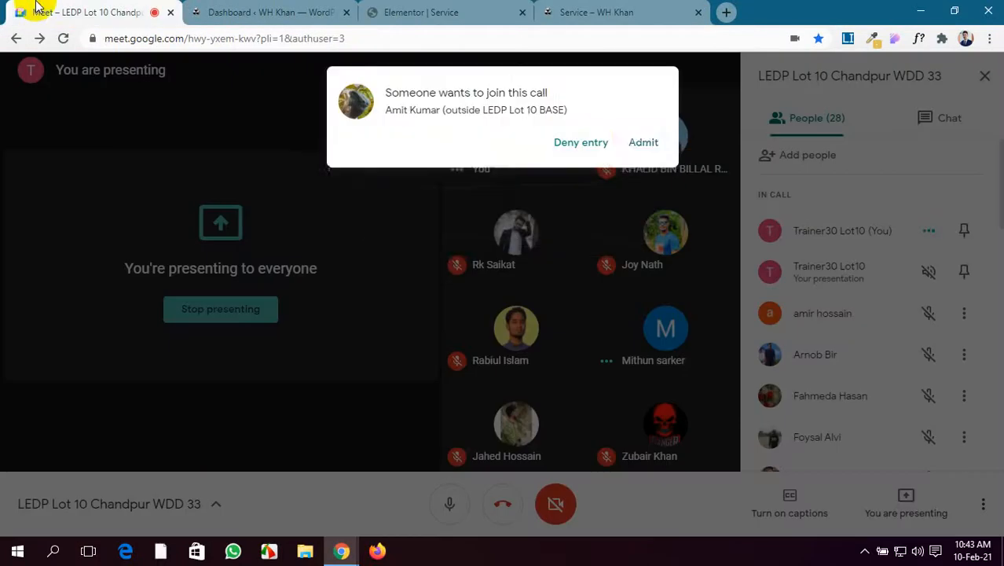
click(656, 146)
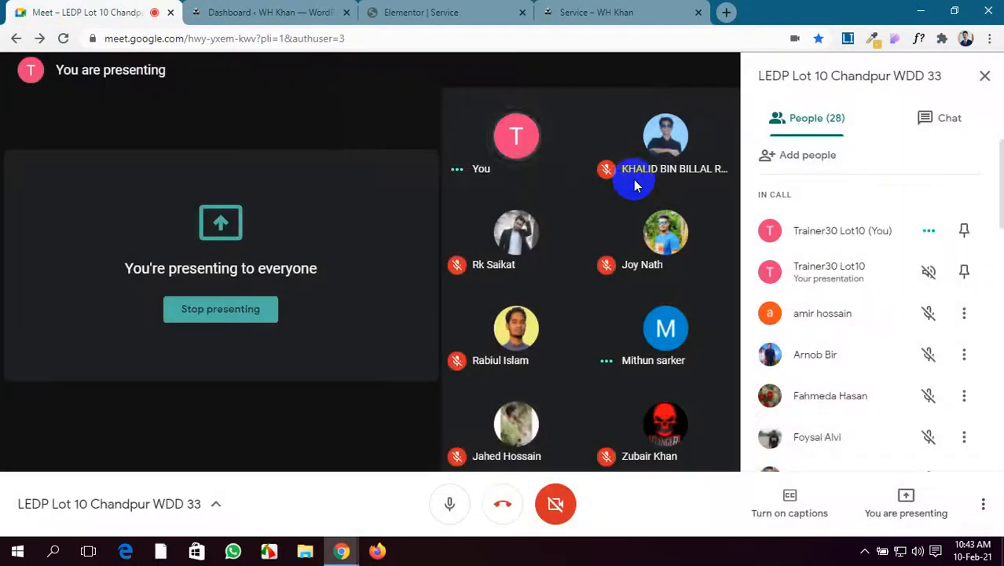
click(449, 13)
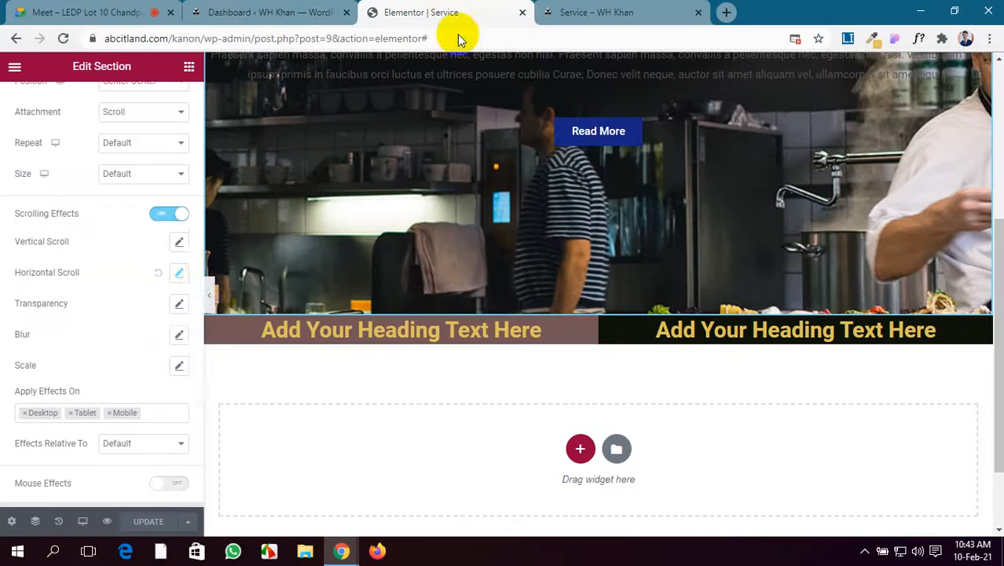
Reset the Horizontal Scroll effect, add a Transparency effect with direction Fade Out, and update the page.
click(159, 279)
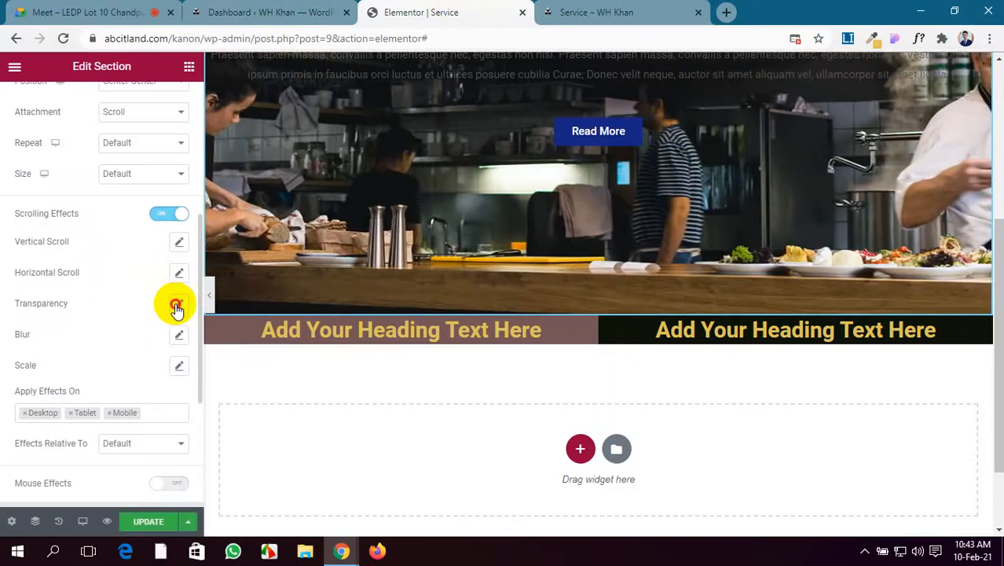
click(178, 305)
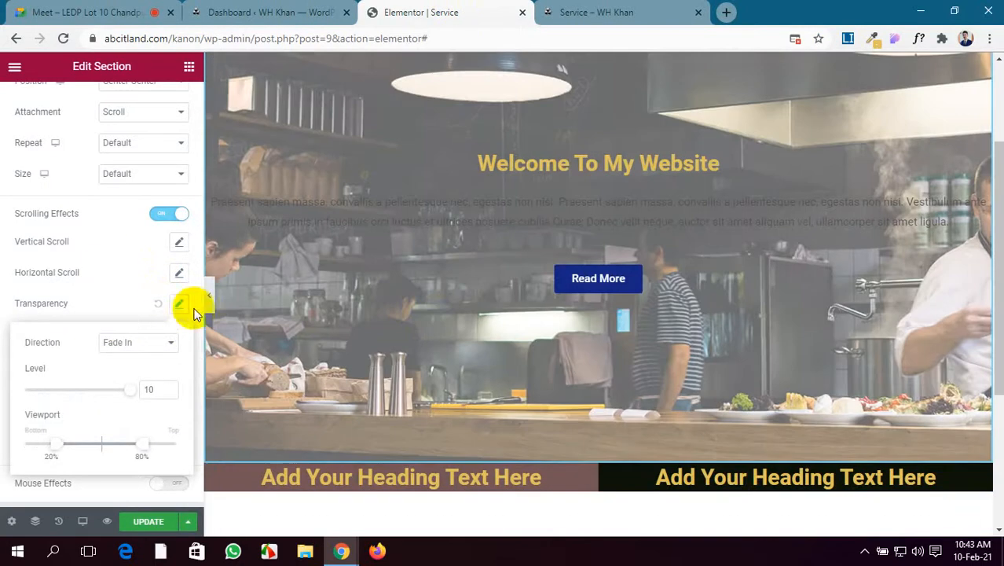
click(138, 344)
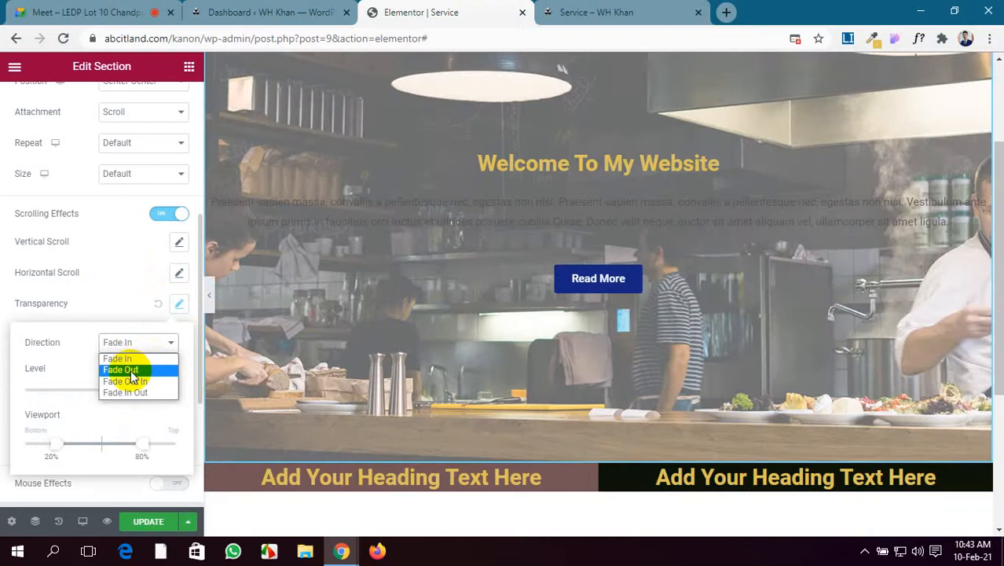
click(131, 371)
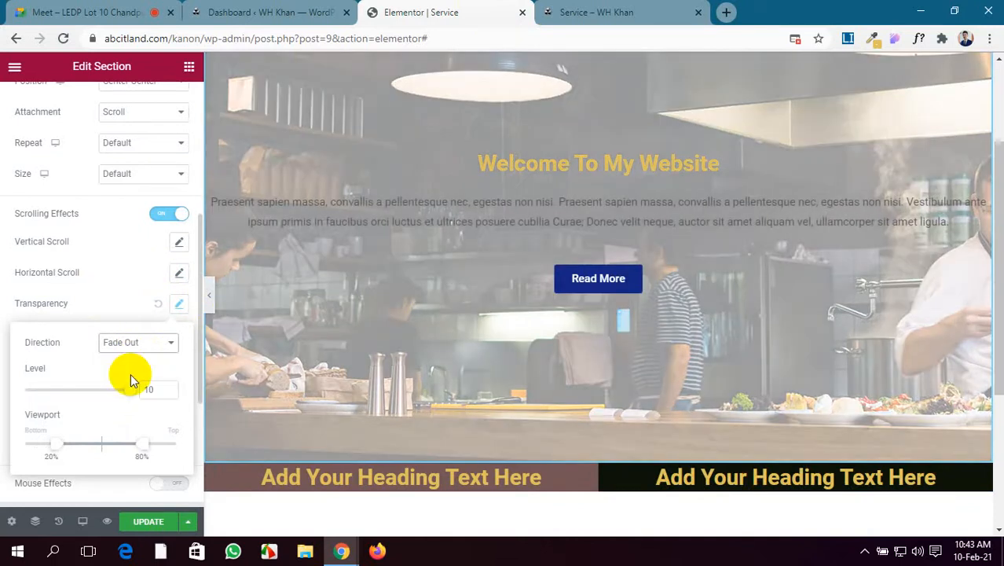
click(149, 521)
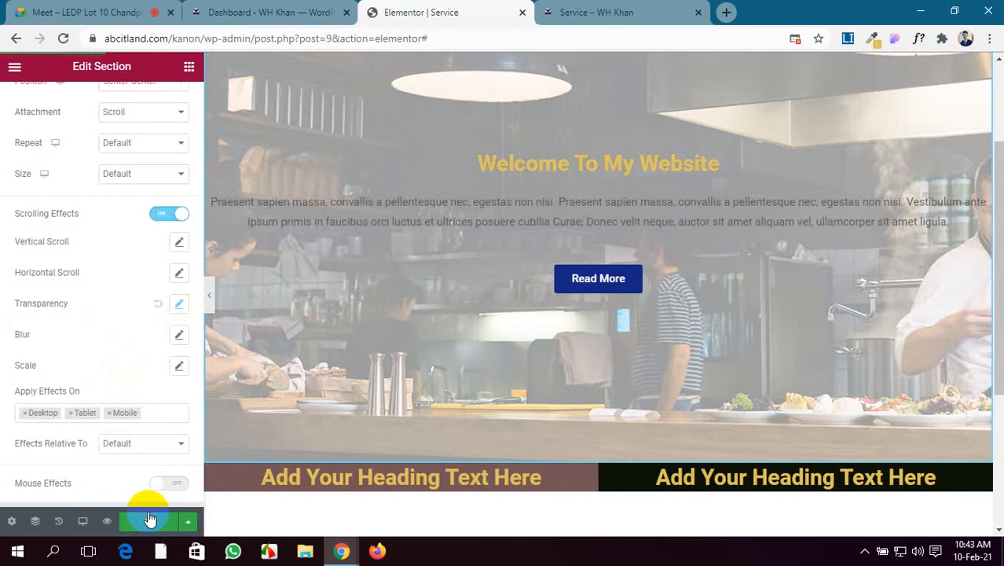
click(150, 520)
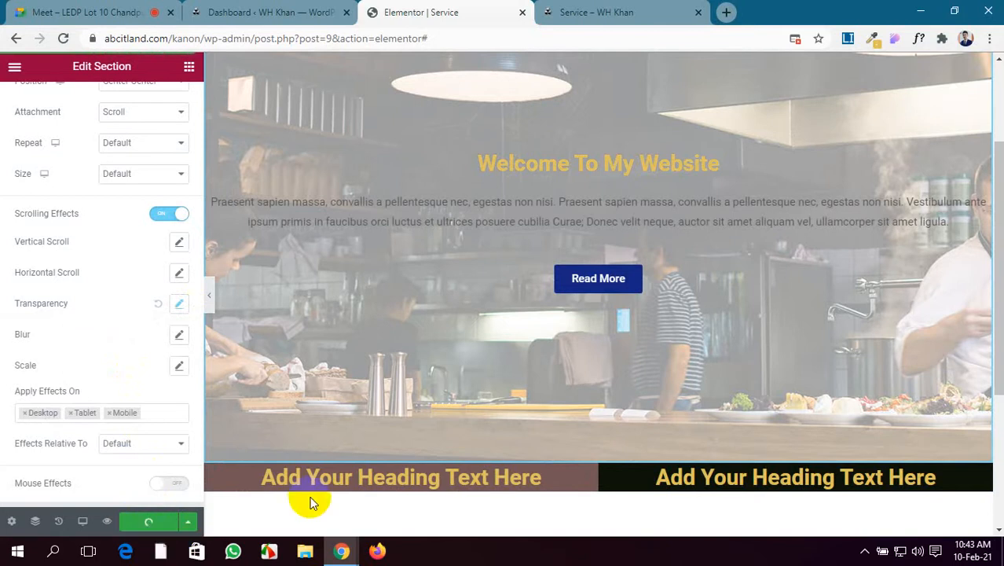
Examine how the section background fades while scrolling up and down the Service page preview.
click(582, 10)
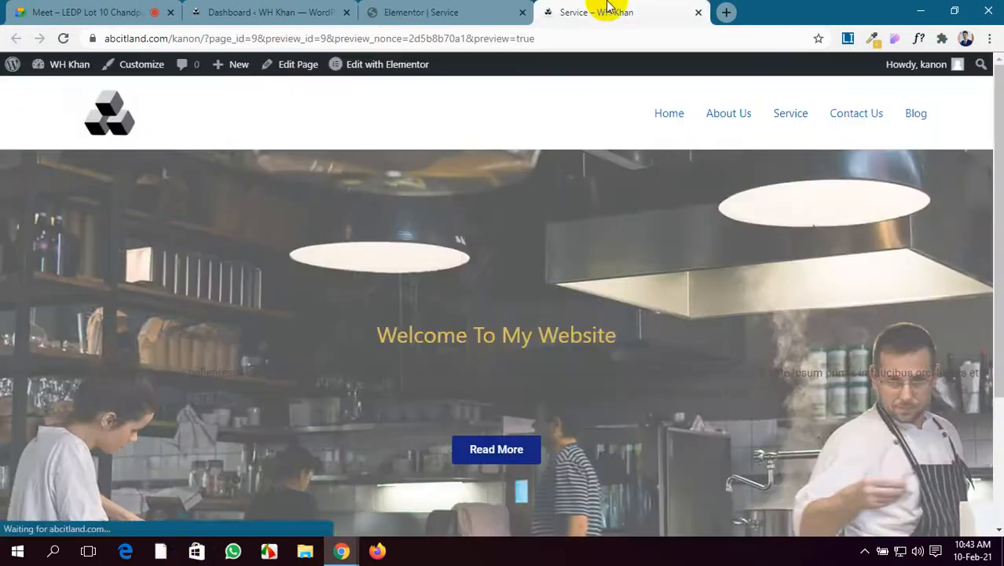
scroll(497, 285, down, 2)
scroll(500, 281, up, 2)
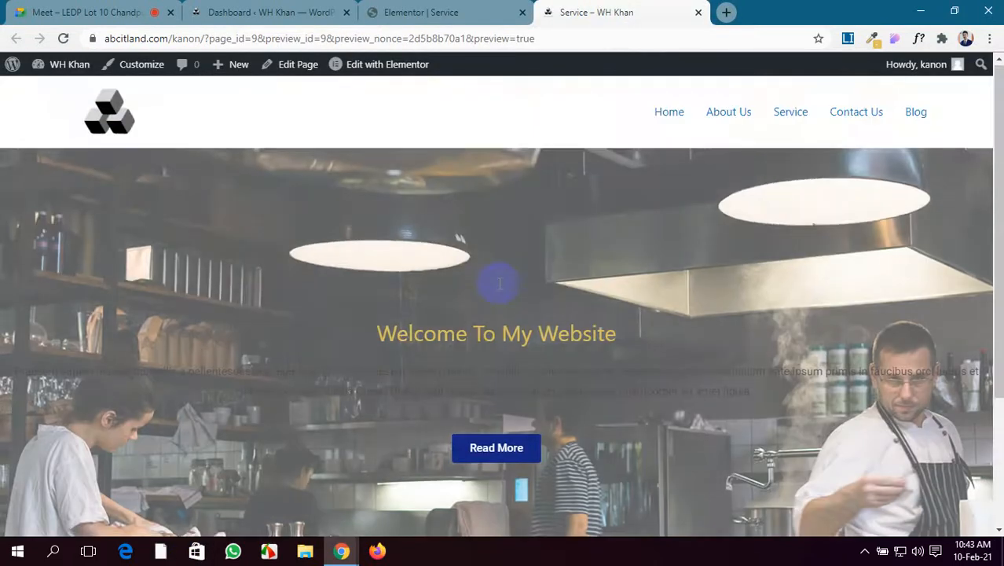
scroll(500, 282, down, 2)
scroll(500, 281, up, 2)
scroll(498, 284, down, 2)
scroll(498, 284, up, 2)
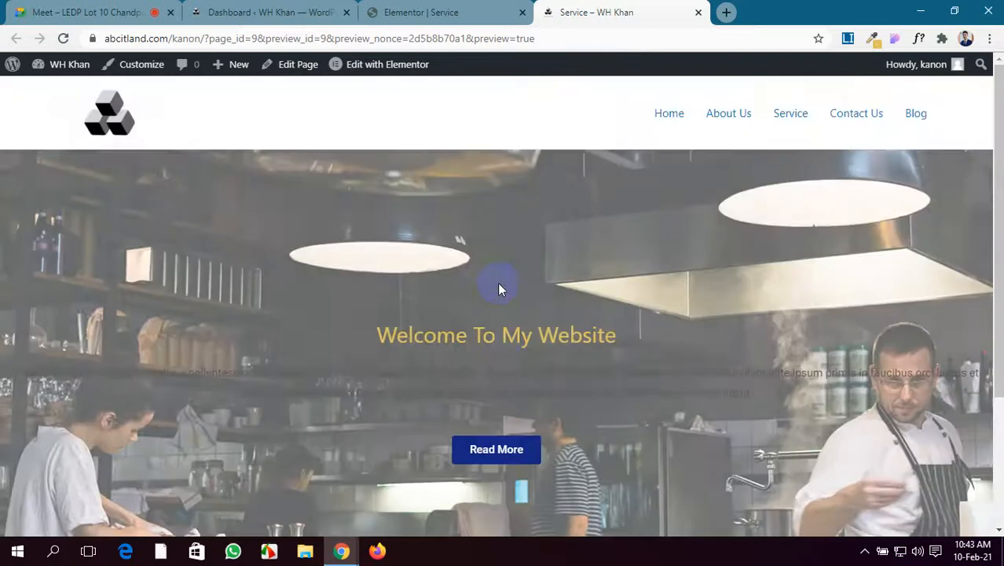
Review the Fade Out transparency again across the full height of the Service page preview, and return to the Elementor editor.
scroll(498, 285, down, 2)
scroll(498, 285, up, 2)
scroll(499, 289, down, 2)
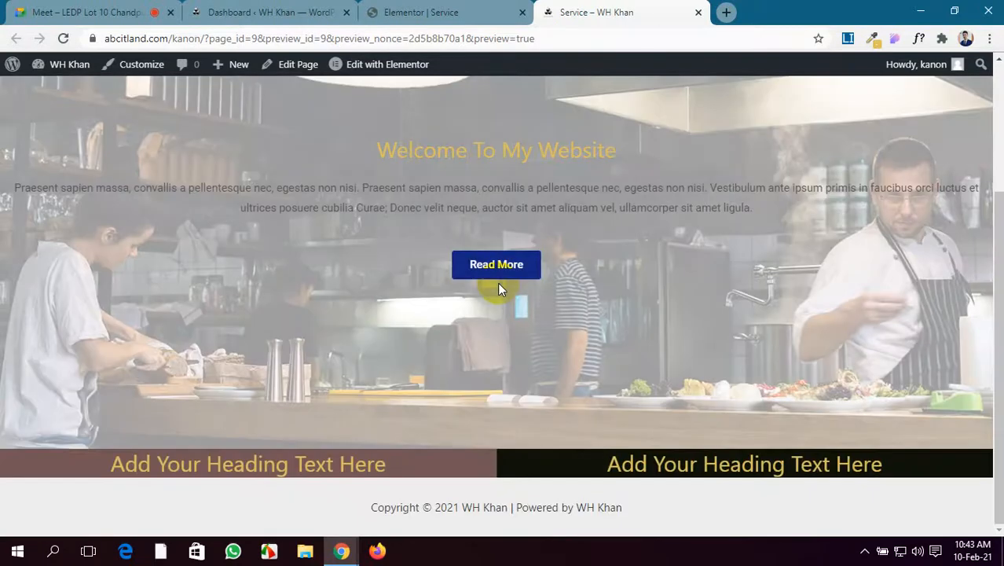
scroll(499, 289, up, 2)
scroll(499, 289, down, 2)
scroll(498, 285, up, 2)
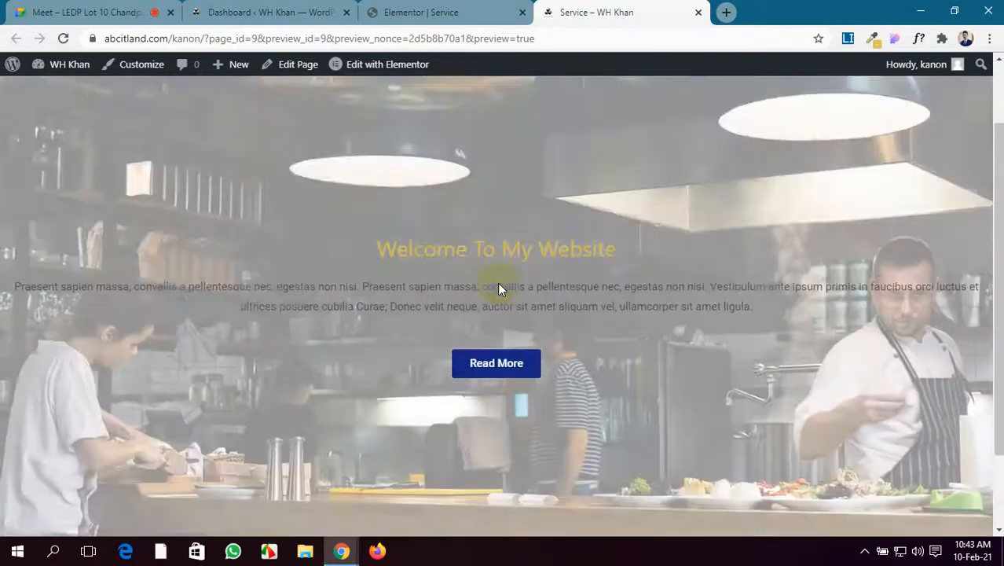
scroll(499, 285, down, 2)
scroll(498, 285, up, 2)
scroll(498, 287, down, 2)
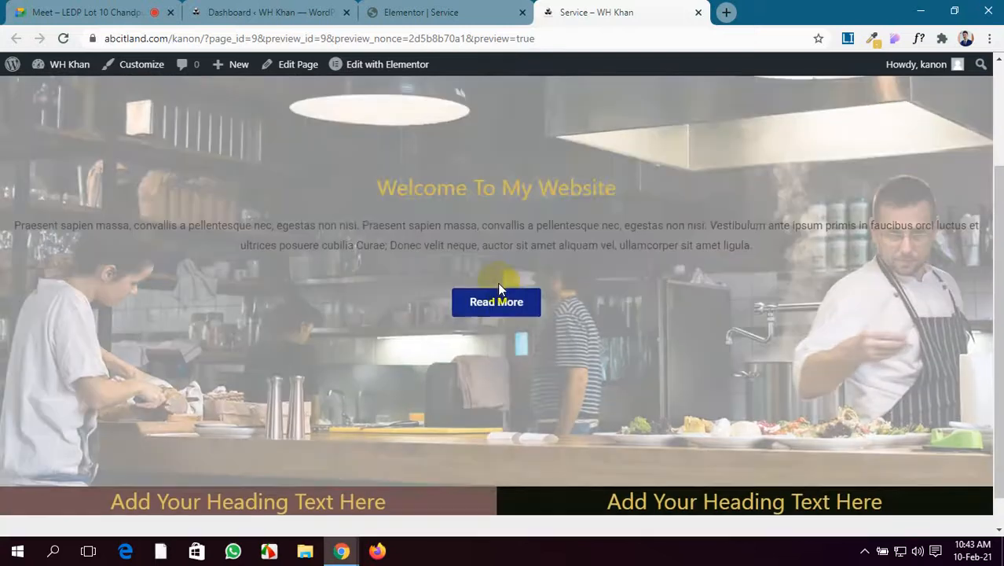
scroll(498, 287, up, 2)
click(410, 7)
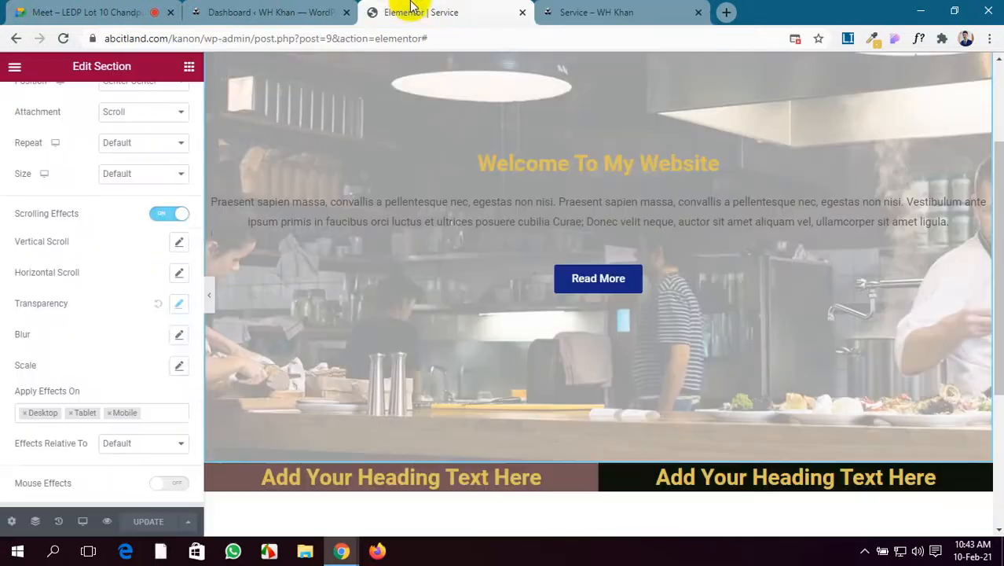
Set the section background's Transparency direction to Fade Out In, update the page, and reset the Blur effect.
click(179, 336)
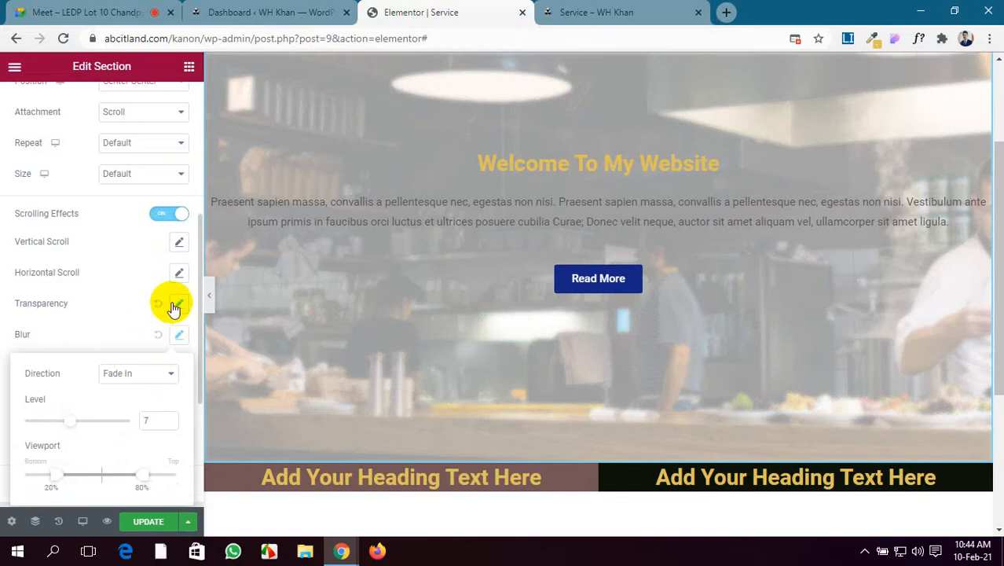
click(178, 304)
click(150, 344)
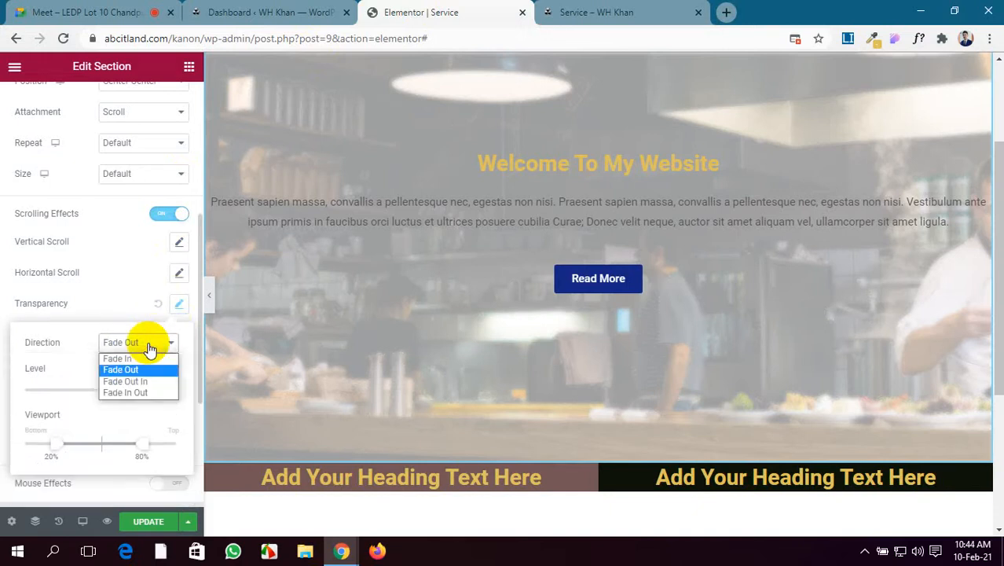
click(144, 384)
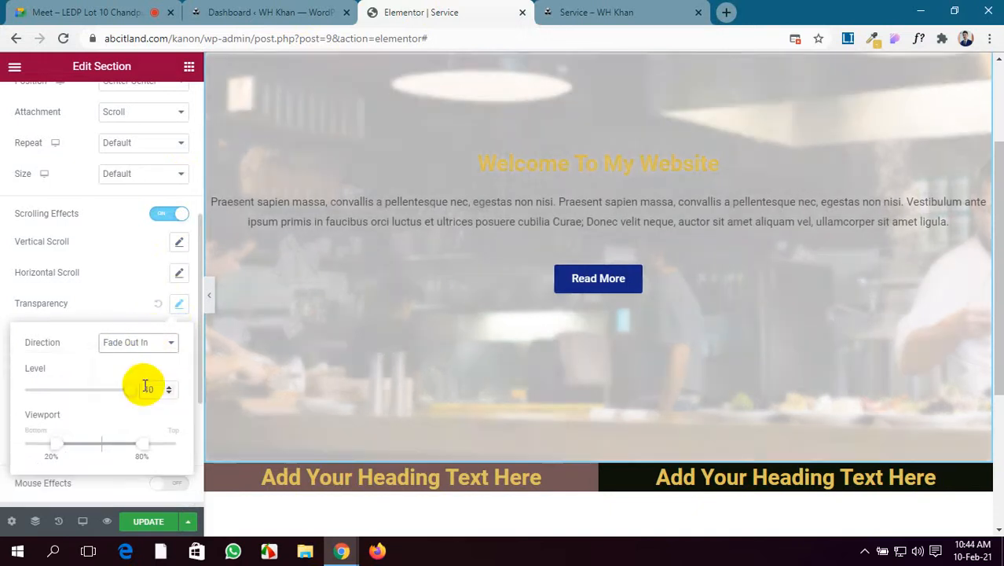
scroll(355, 344, down, 3)
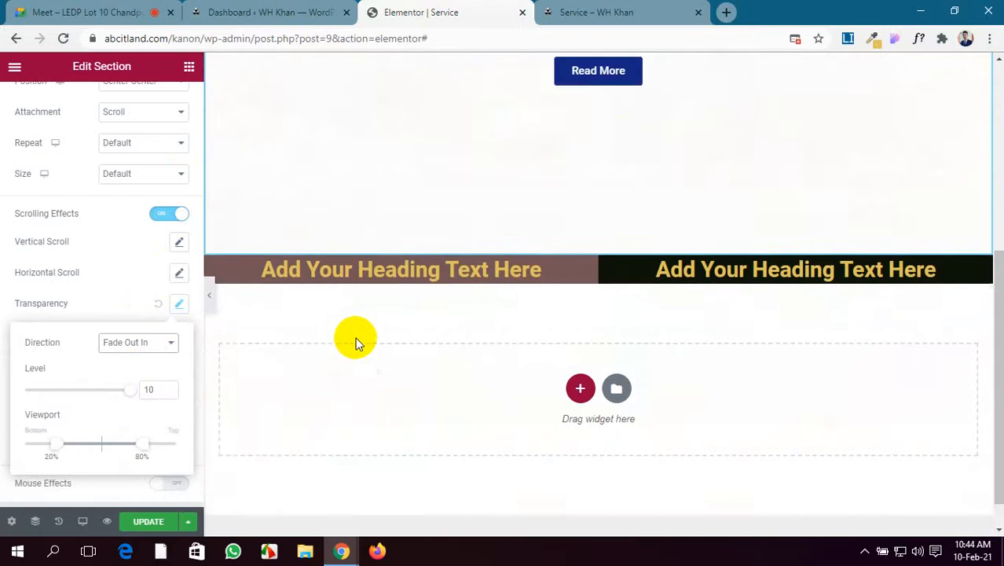
scroll(355, 343, up, 5)
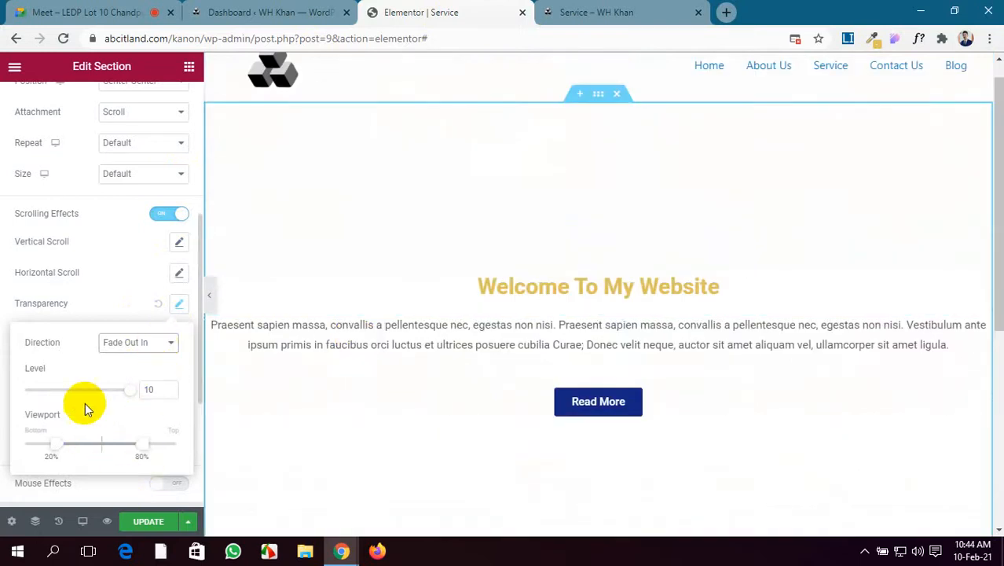
scroll(85, 397, down, 1)
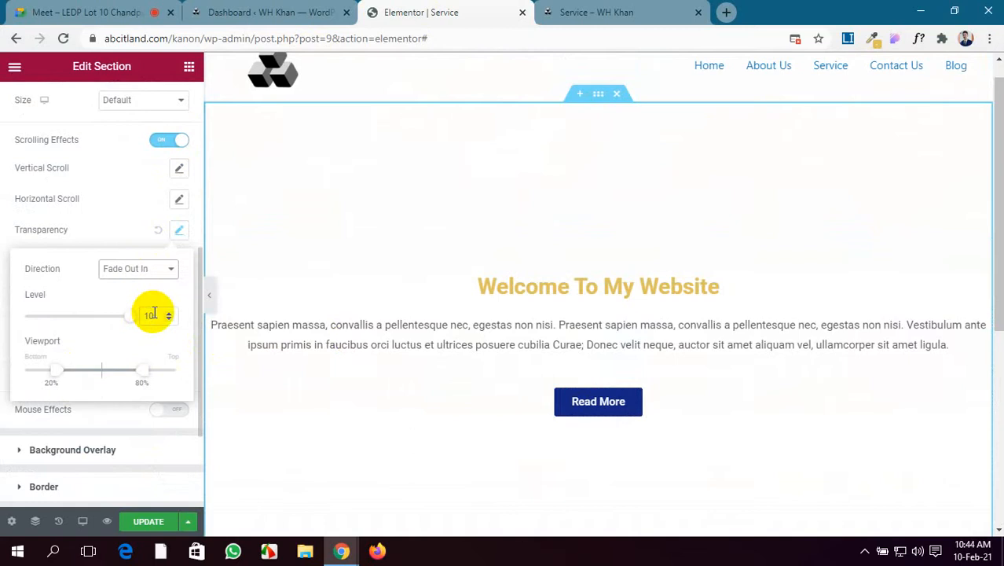
click(147, 520)
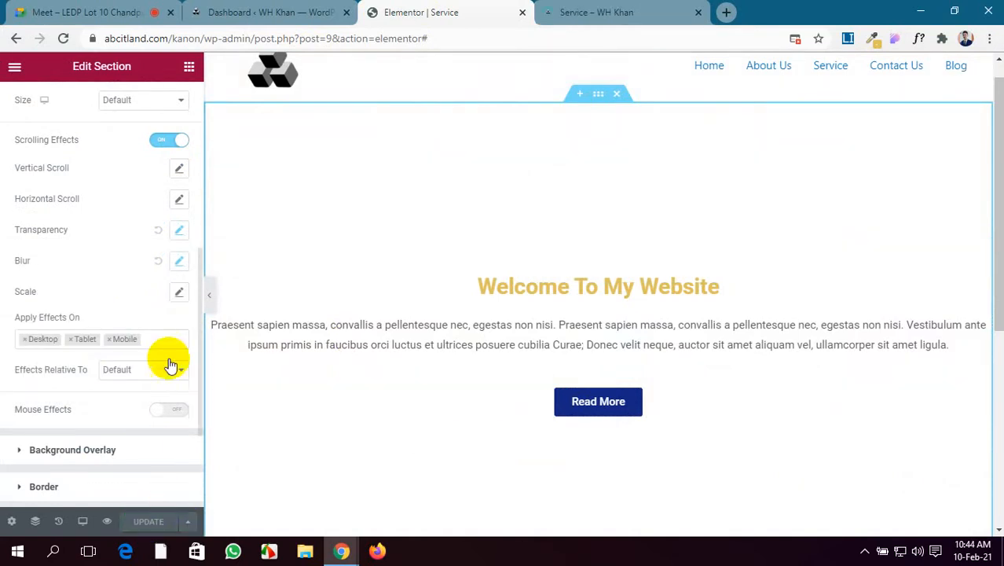
click(157, 264)
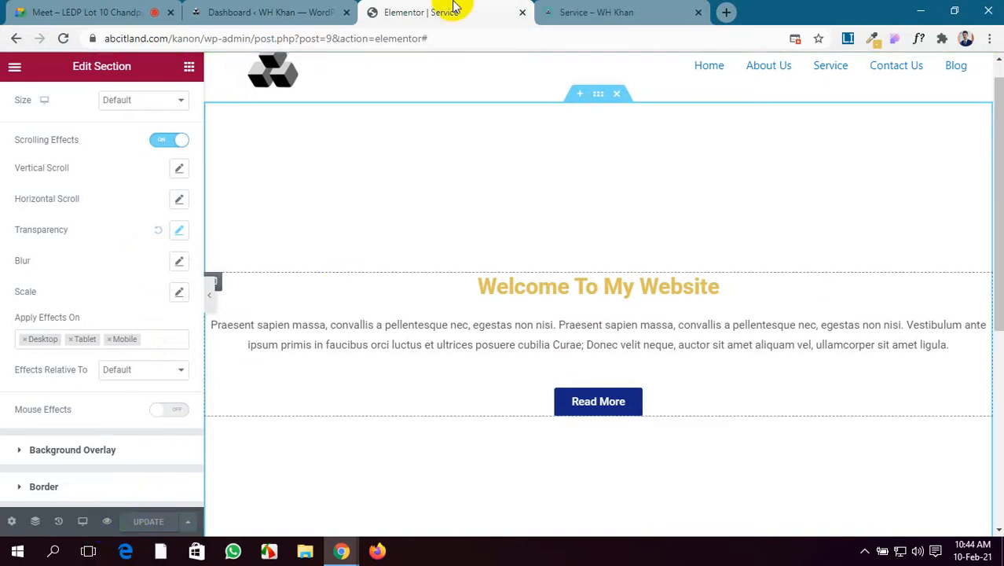
Examine the Fade Out In effect while scrolling the Service page preview, and return to the Elementor editor.
click(582, 9)
scroll(471, 329, down, 3)
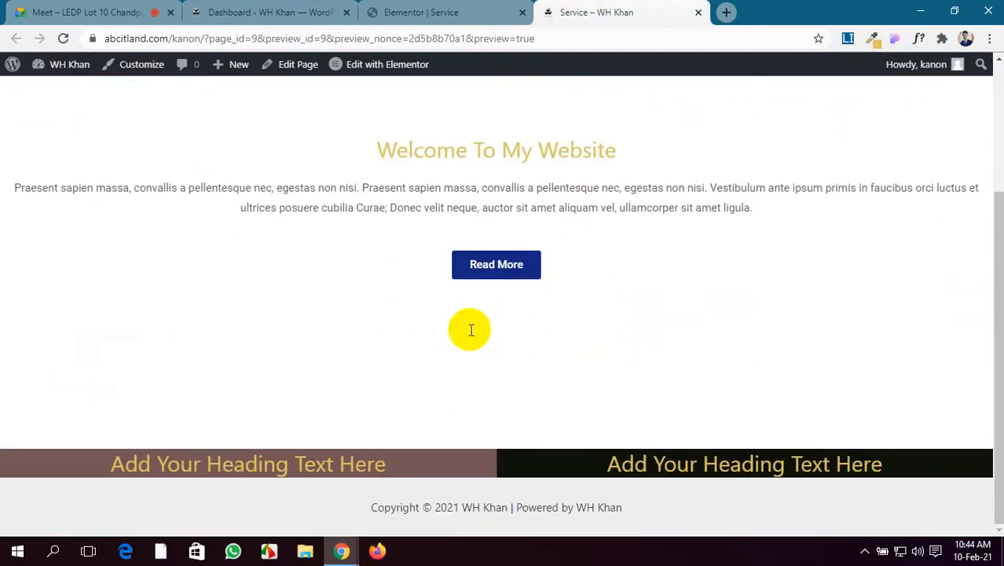
scroll(471, 329, up, 3)
scroll(471, 329, down, 3)
scroll(470, 329, up, 5)
click(432, 12)
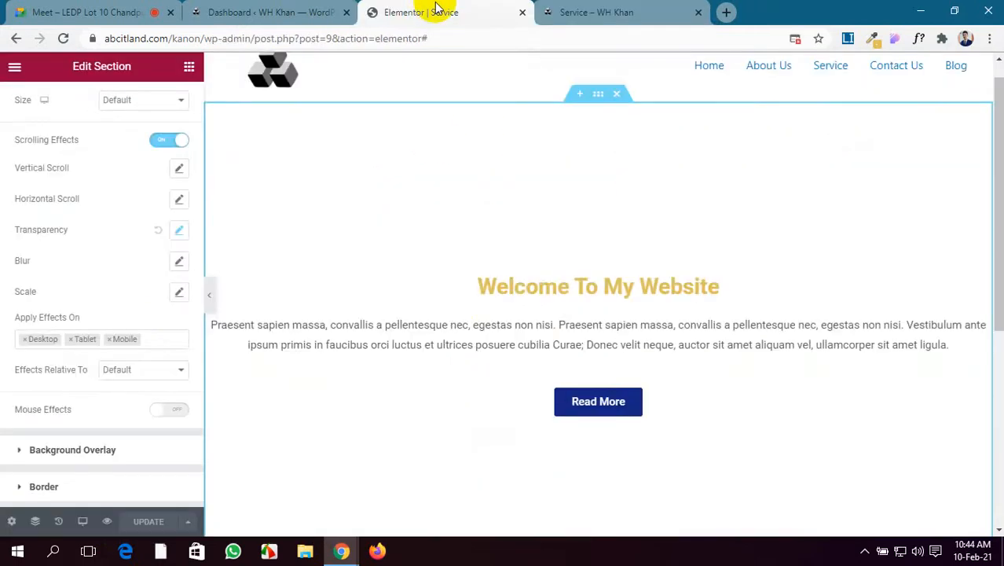
Reset the background's Transparency effect and add a Scale scrolling effect with direction Scale Up.
click(160, 227)
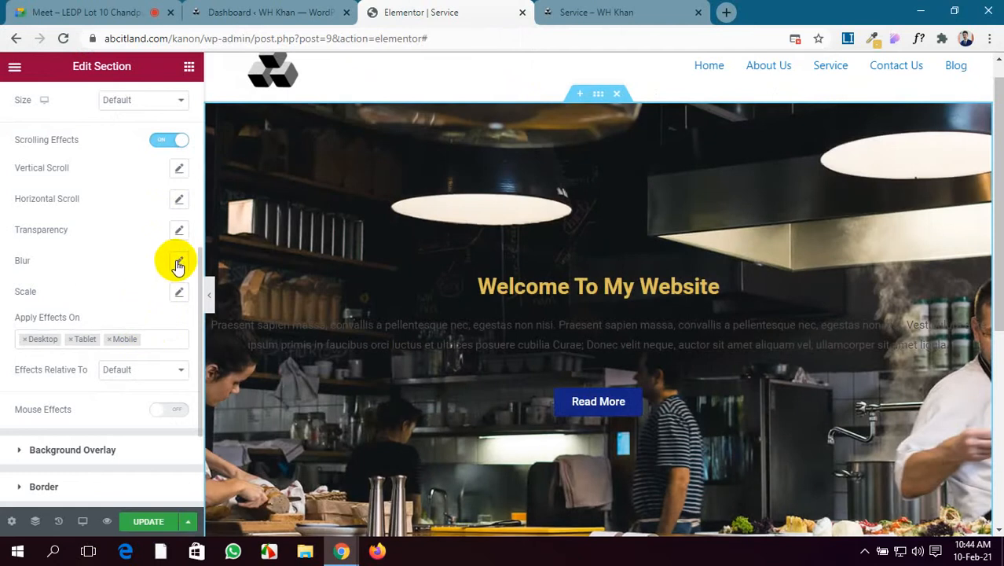
click(177, 293)
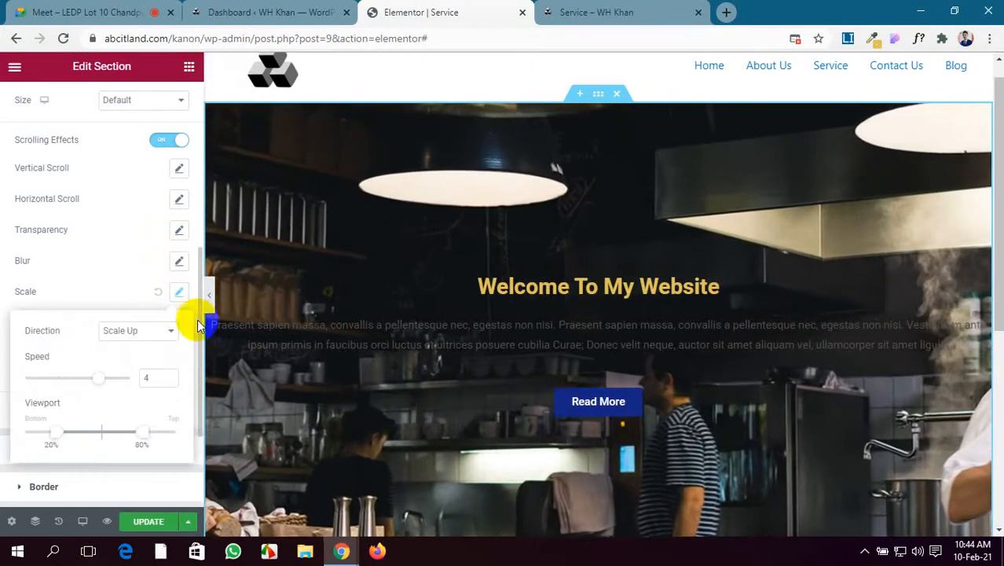
scroll(314, 321, down, 1)
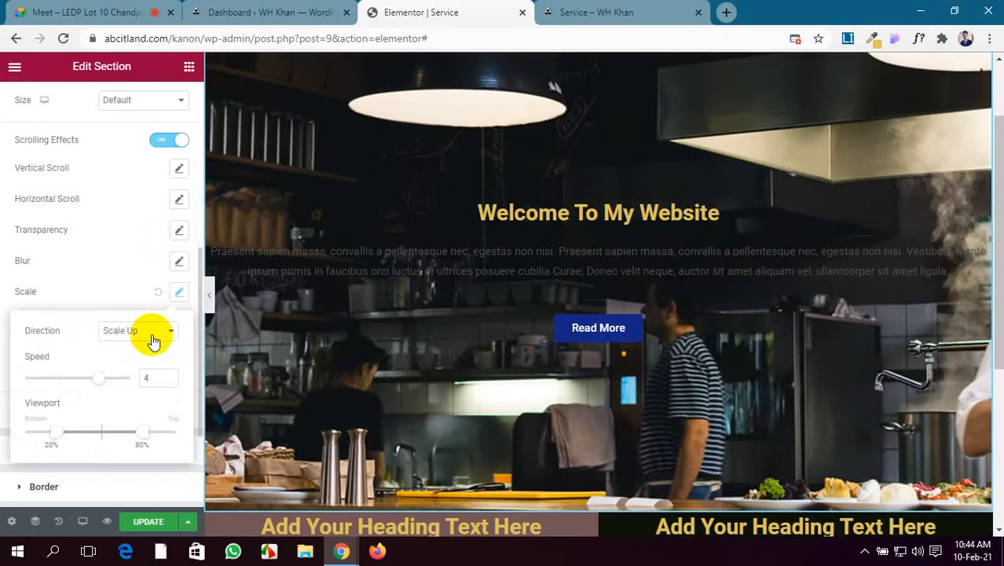
click(156, 334)
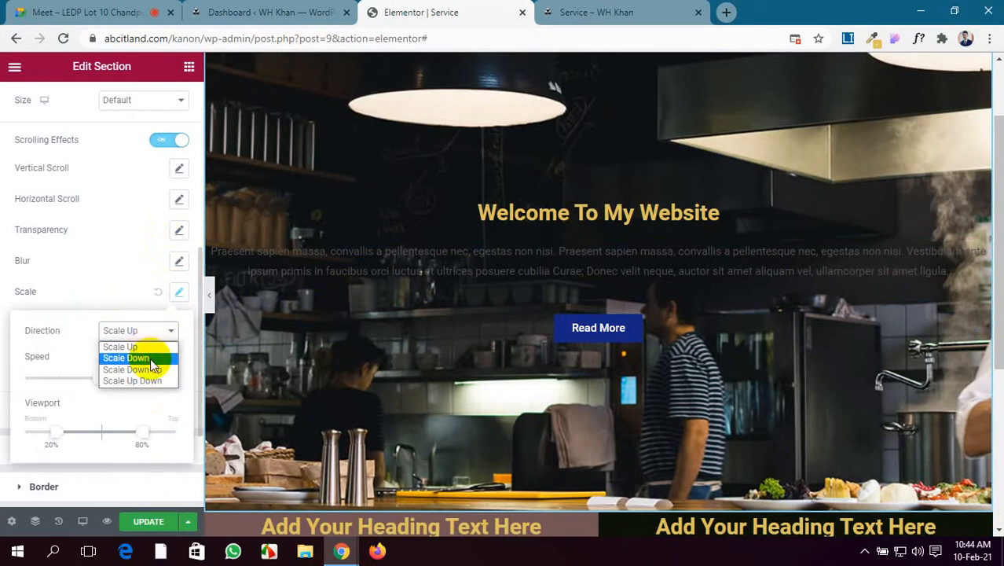
click(150, 358)
click(157, 331)
click(151, 351)
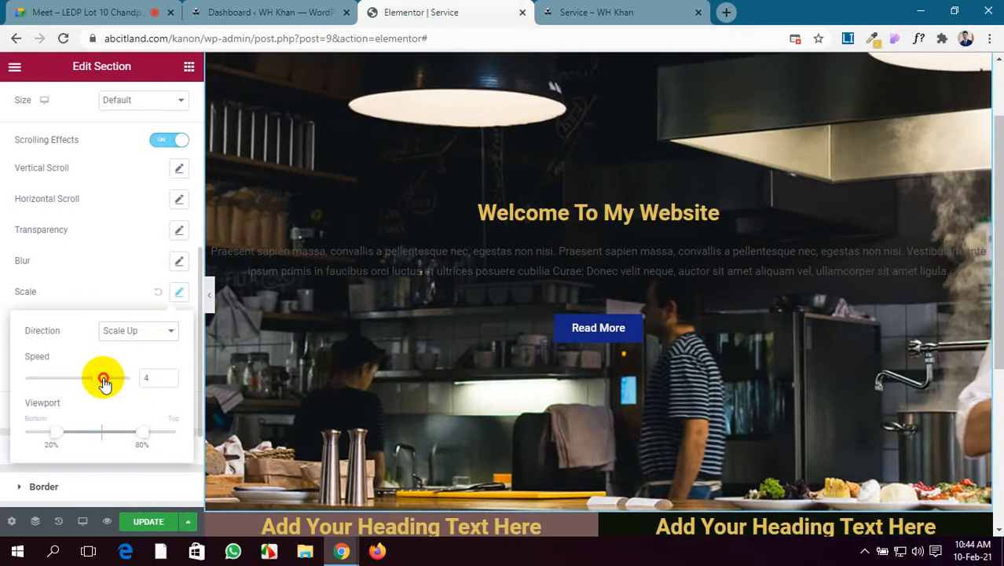
Set the Scale effect's speed to 6, raise its bottom viewport limit, and update the page.
drag(105, 383, 108, 391)
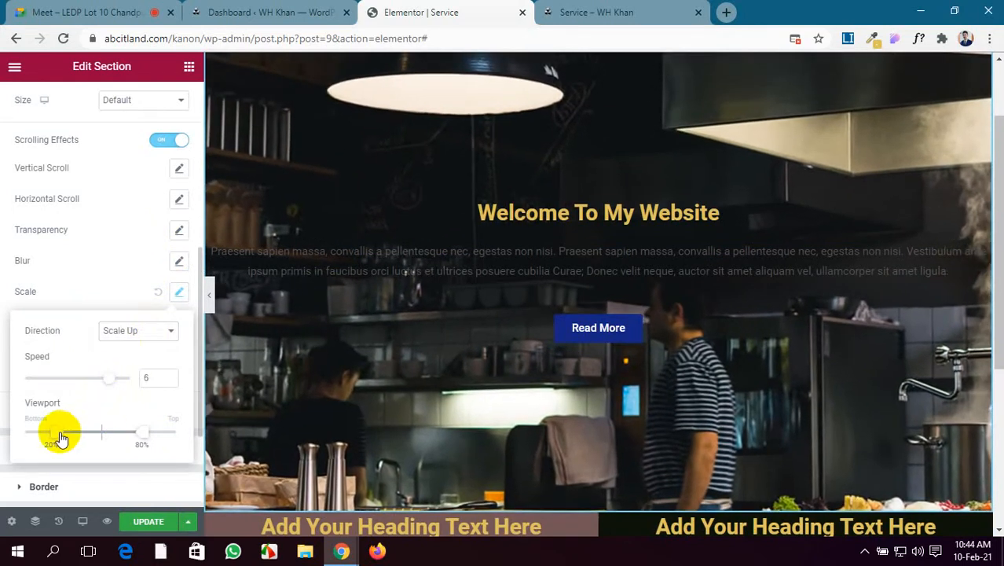
drag(68, 438, 83, 439)
click(142, 522)
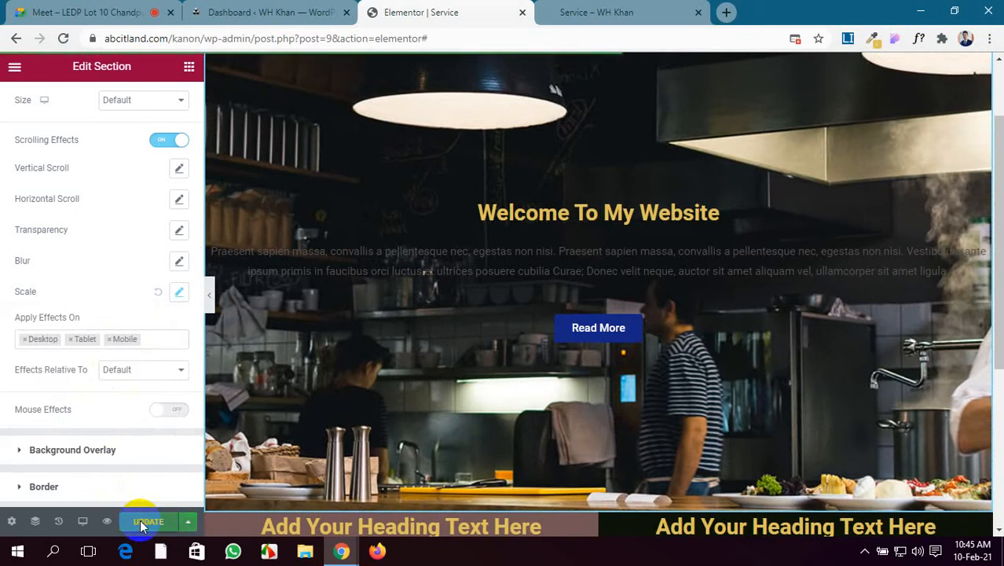
Examine how the section background scales while scrolling up and down the Service page preview.
click(571, 9)
scroll(478, 310, down, 3)
scroll(477, 310, up, 2)
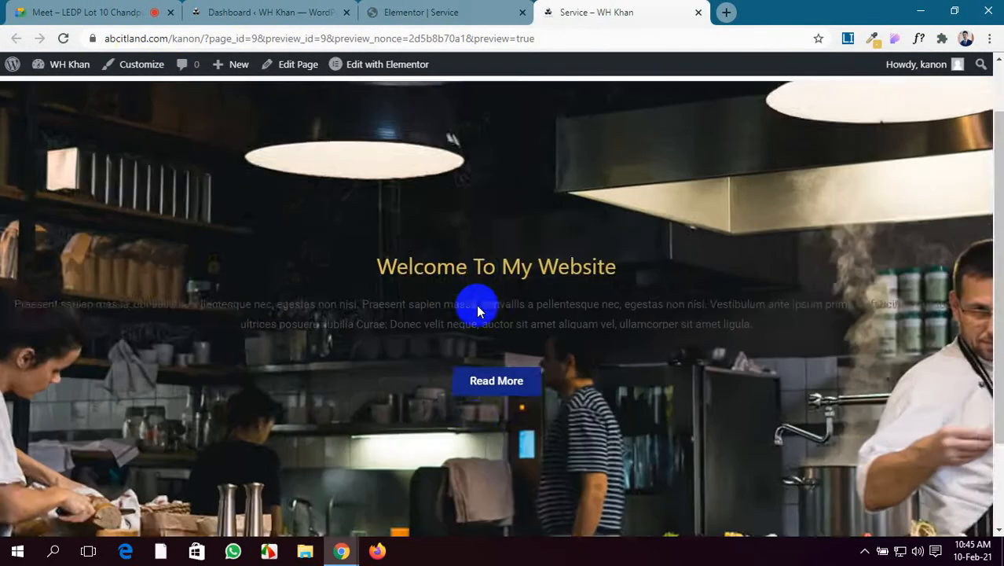
scroll(478, 310, down, 2)
scroll(477, 311, up, 2)
scroll(478, 311, down, 2)
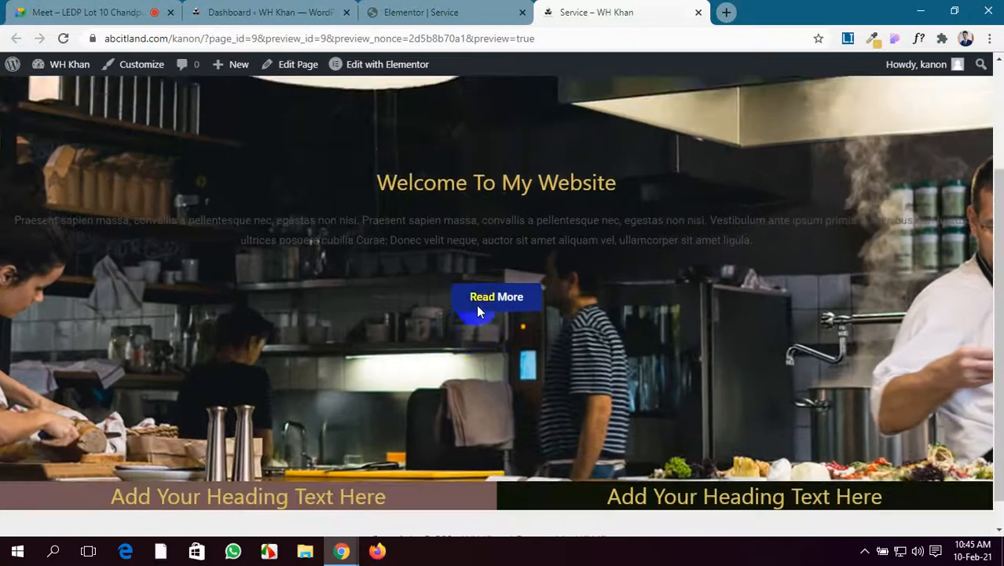
scroll(478, 310, up, 2)
scroll(477, 310, down, 2)
scroll(478, 311, up, 2)
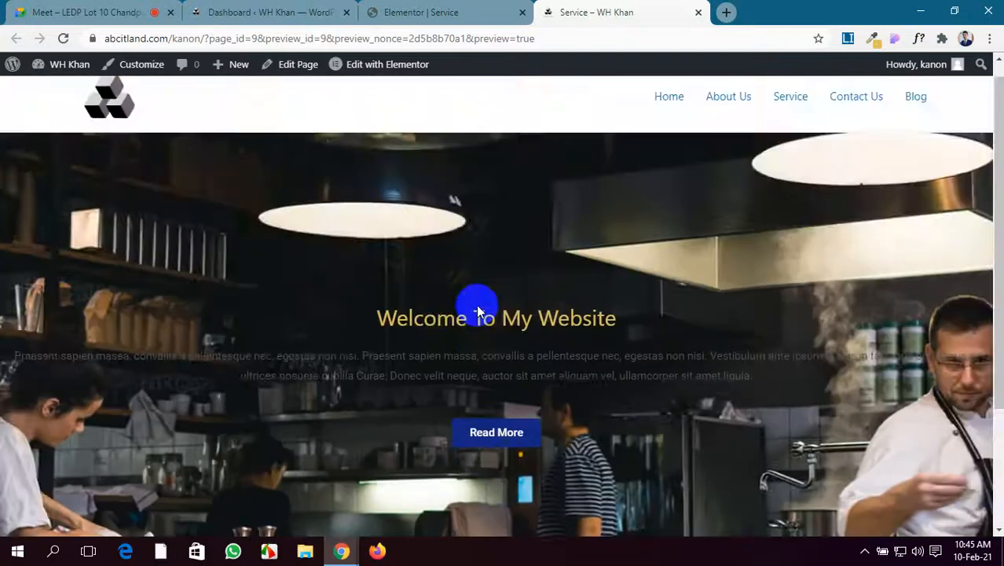
scroll(477, 310, down, 2)
scroll(478, 310, up, 2)
scroll(478, 310, down, 2)
scroll(478, 310, up, 2)
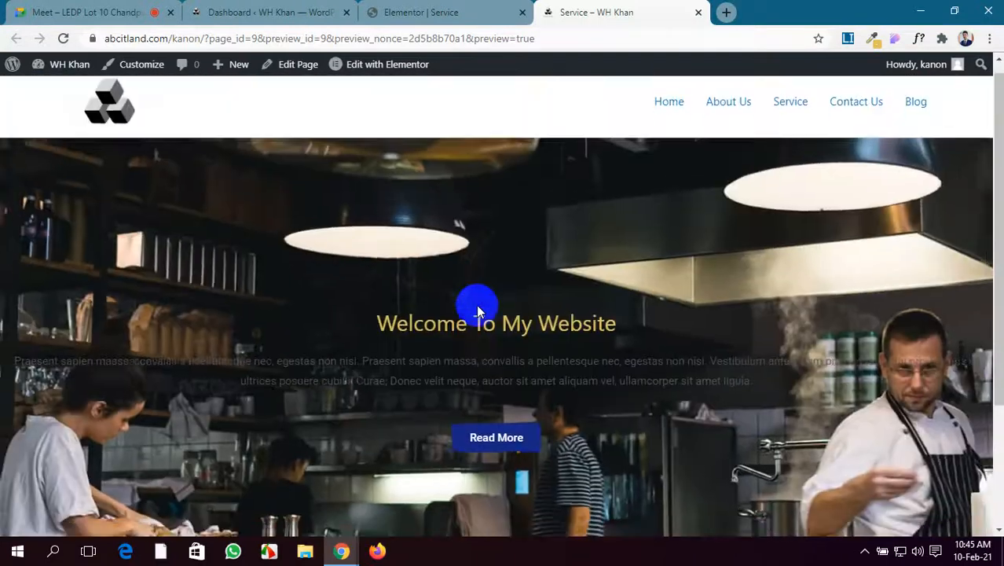
scroll(478, 310, down, 2)
scroll(477, 311, up, 2)
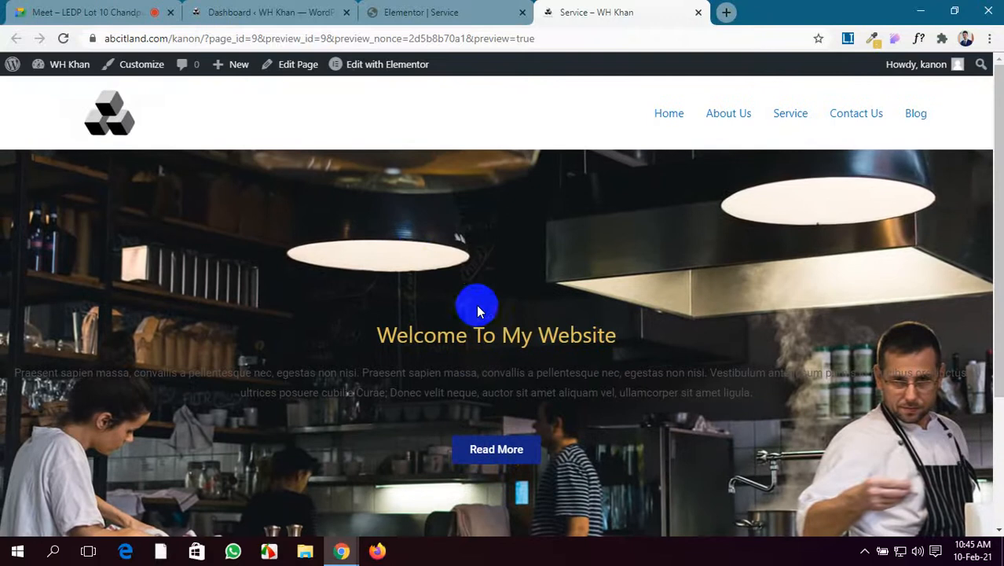
Check the Google Meet call, and compare the Scale effect in the Service page preview with the Elementor editor.
click(110, 8)
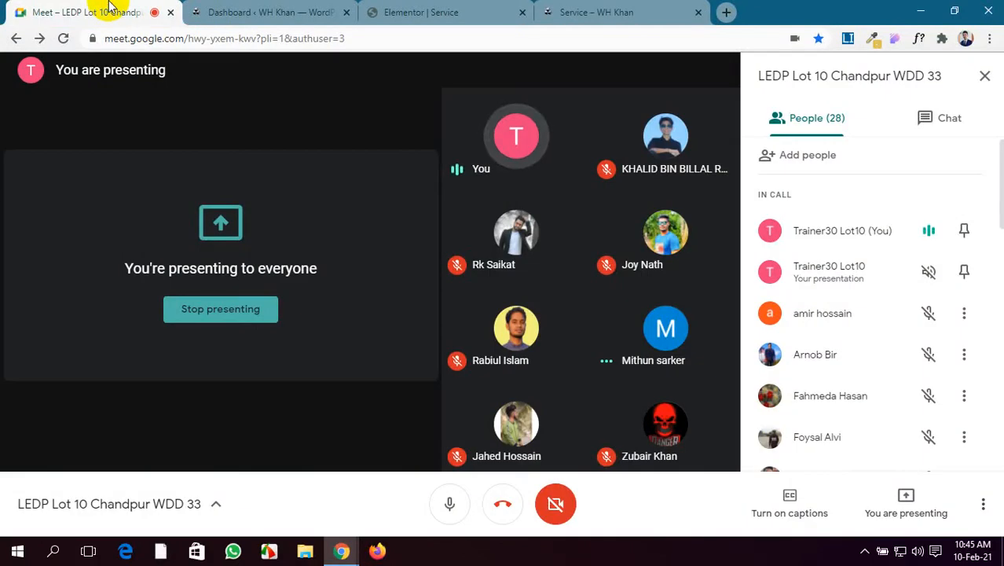
click(597, 12)
scroll(522, 267, down, 3)
scroll(520, 292, up, 5)
click(440, 10)
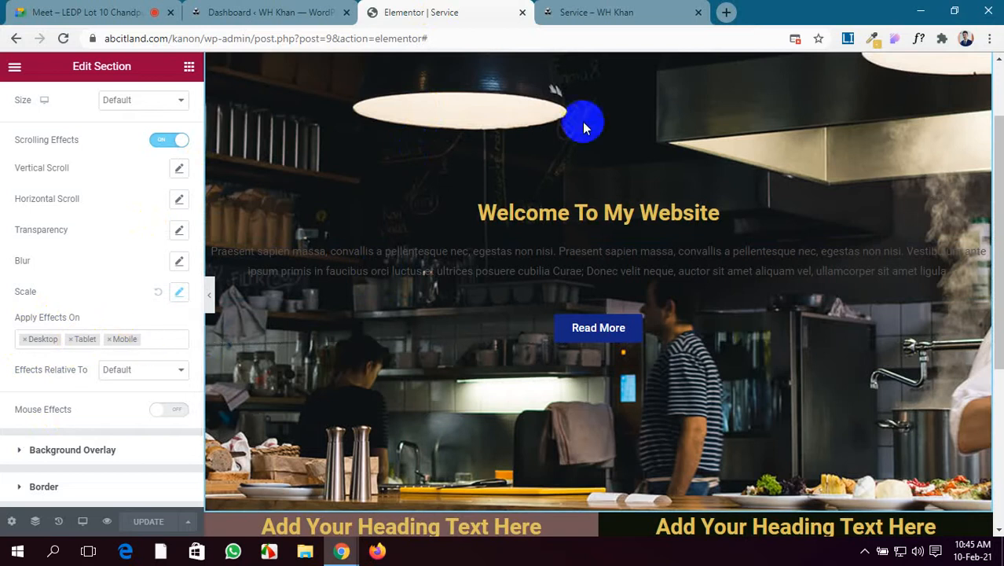
click(638, 11)
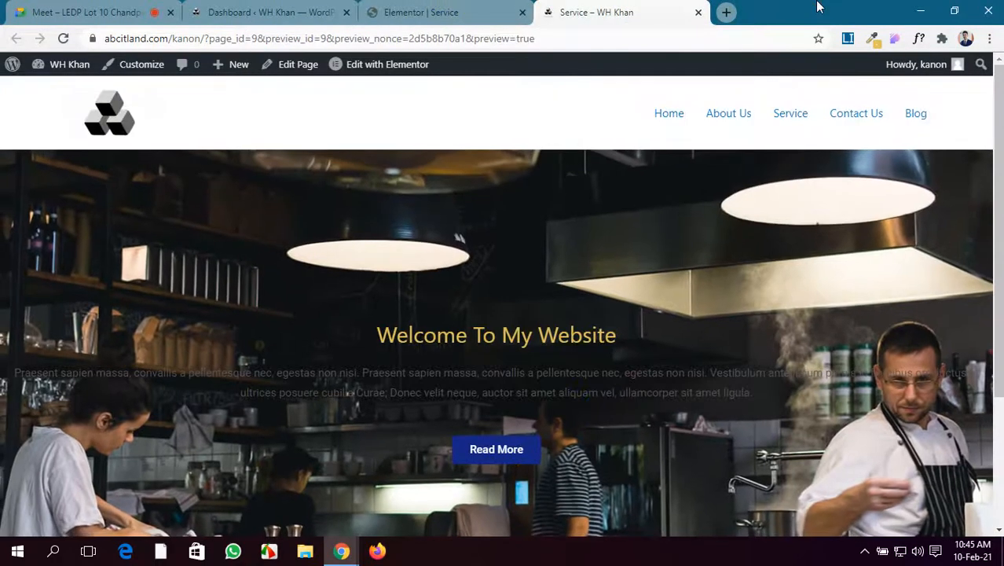
Restore the browser to a smaller window and resize it to show the Service page preview in its narrow mobile layout.
double_click(817, 6)
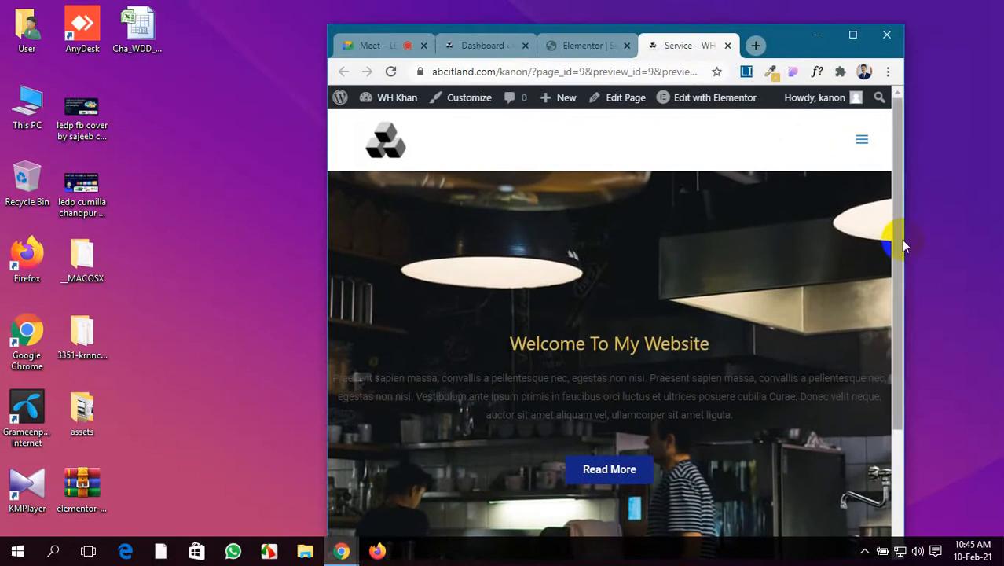
drag(903, 238, 775, 240)
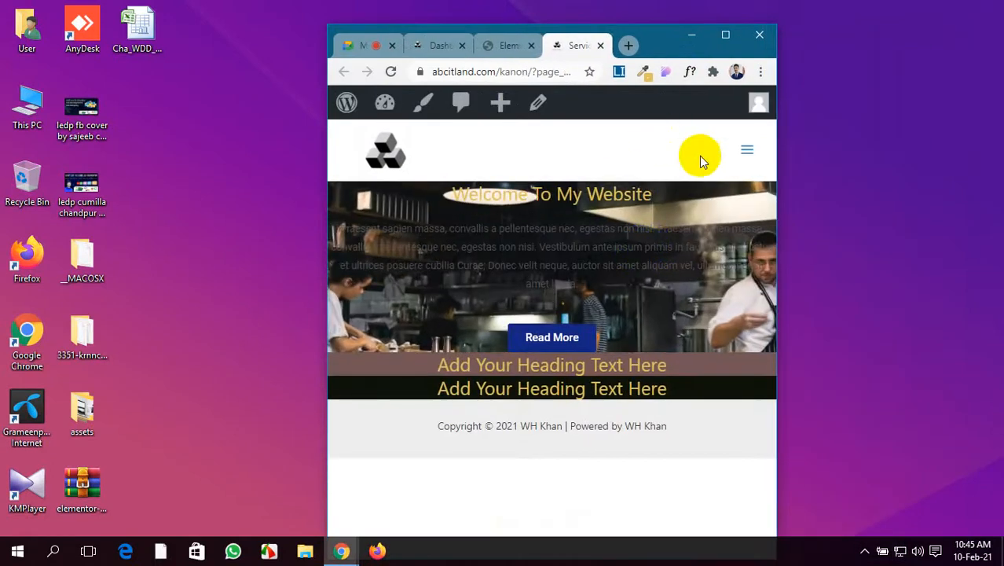
drag(649, 47, 591, 101)
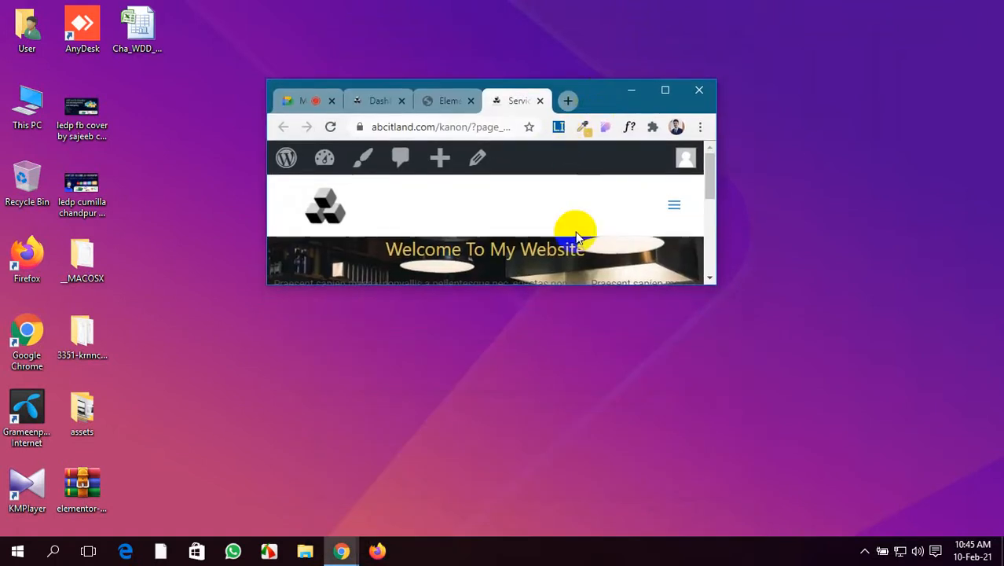
drag(574, 289, 572, 405)
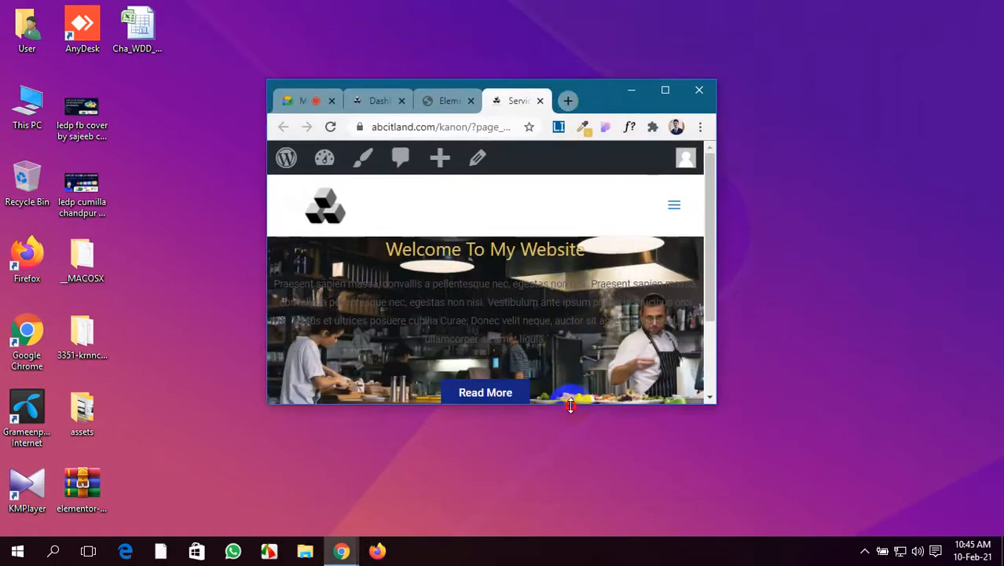
Examine the background's Scale effect while scrolling the narrow Service page preview, and return to the Elementor editor.
scroll(563, 318, down, 1)
scroll(562, 318, up, 2)
scroll(561, 330, down, 3)
scroll(560, 330, up, 3)
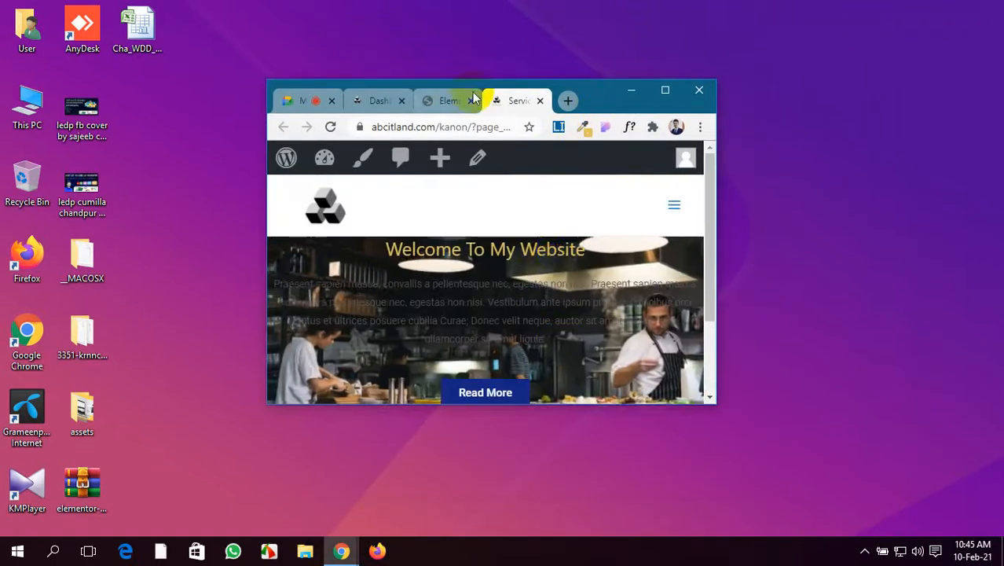
click(448, 100)
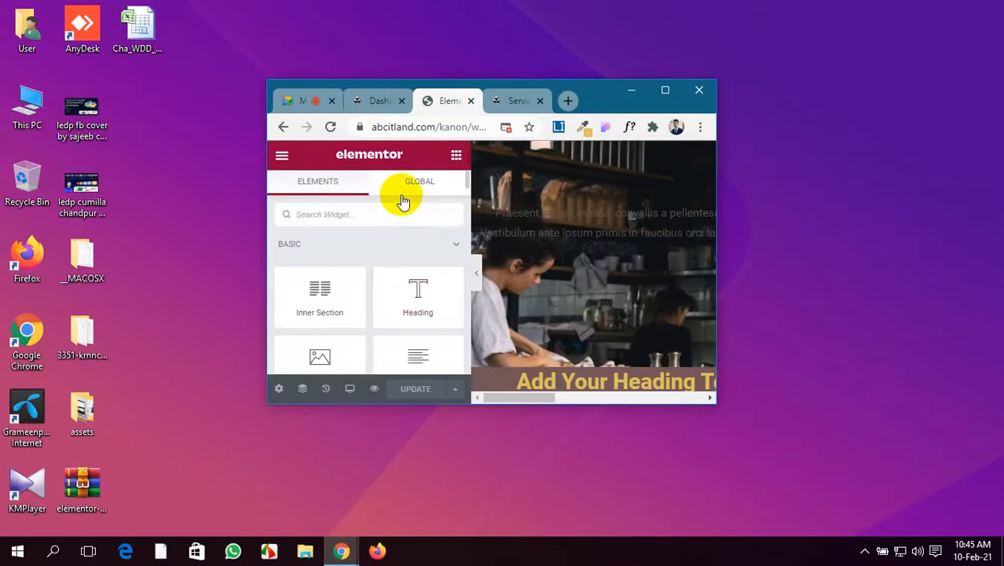
Maximize the browser window and open the background Scrolling Effects settings of the Welcome To My Website section.
scroll(411, 320, down, 10)
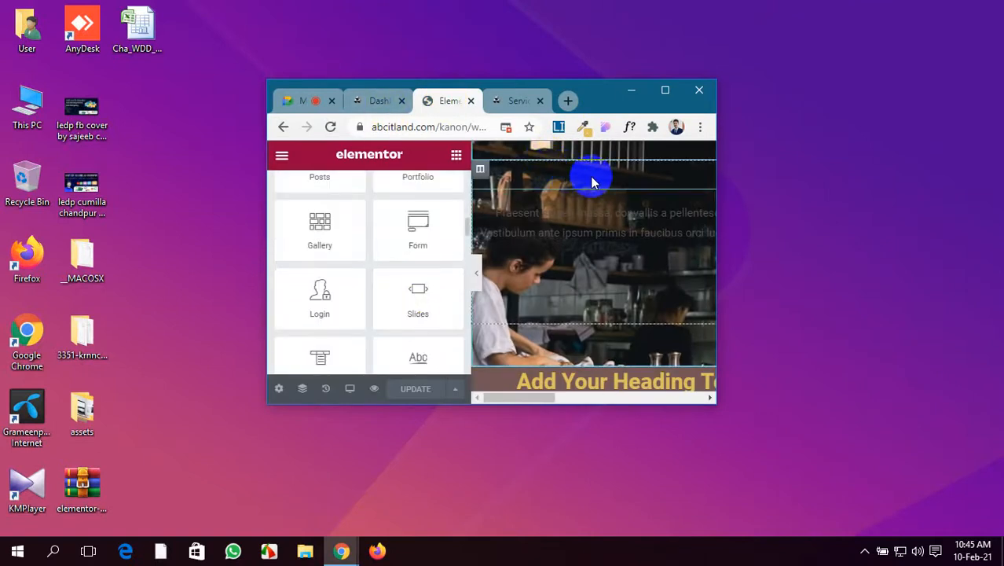
click(664, 92)
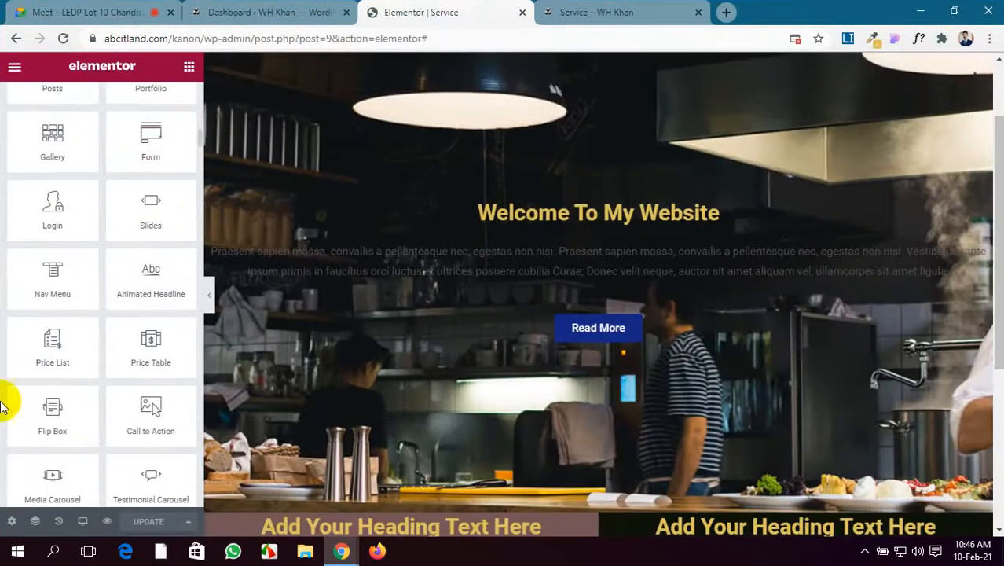
scroll(588, 192, up, 3)
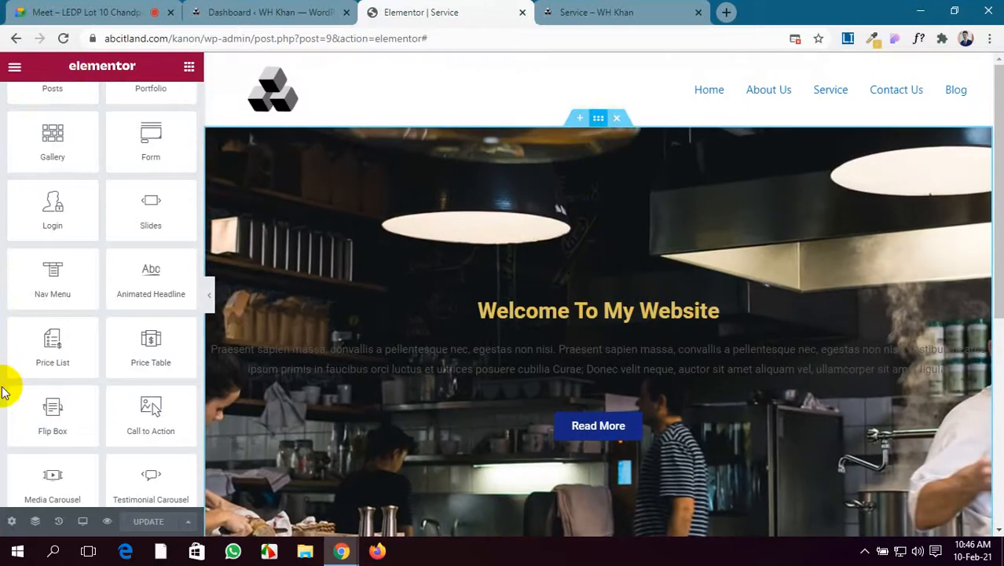
scroll(90, 338, down, 2)
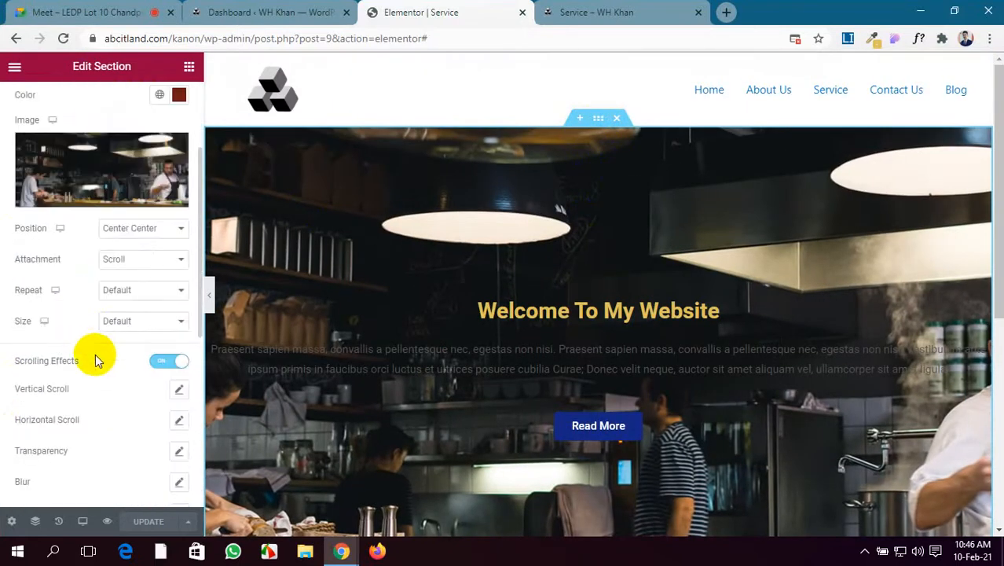
scroll(95, 360, down, 2)
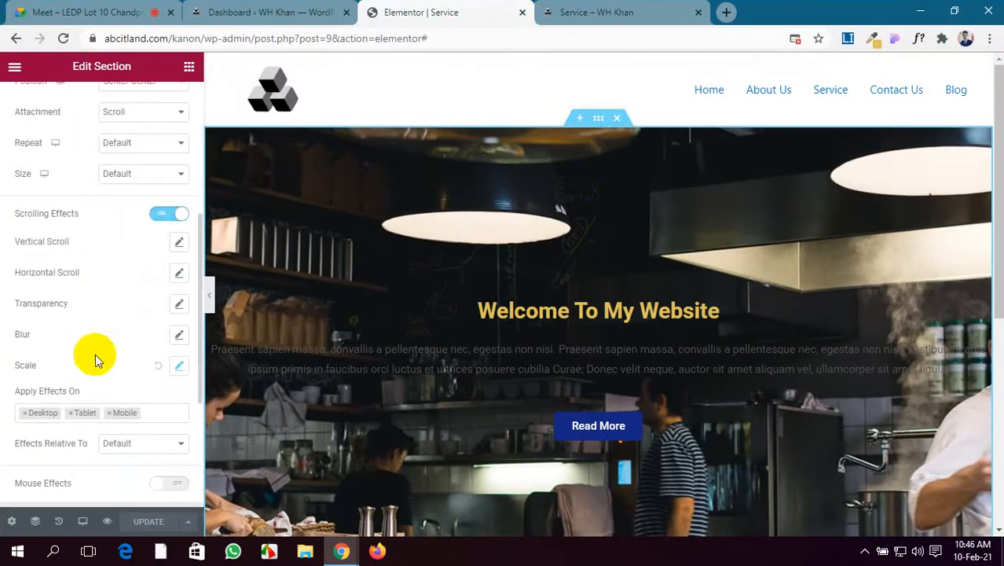
Remove Mobile from the devices the section's scrolling effects apply to, and update the page to check it in the Service preview.
click(110, 414)
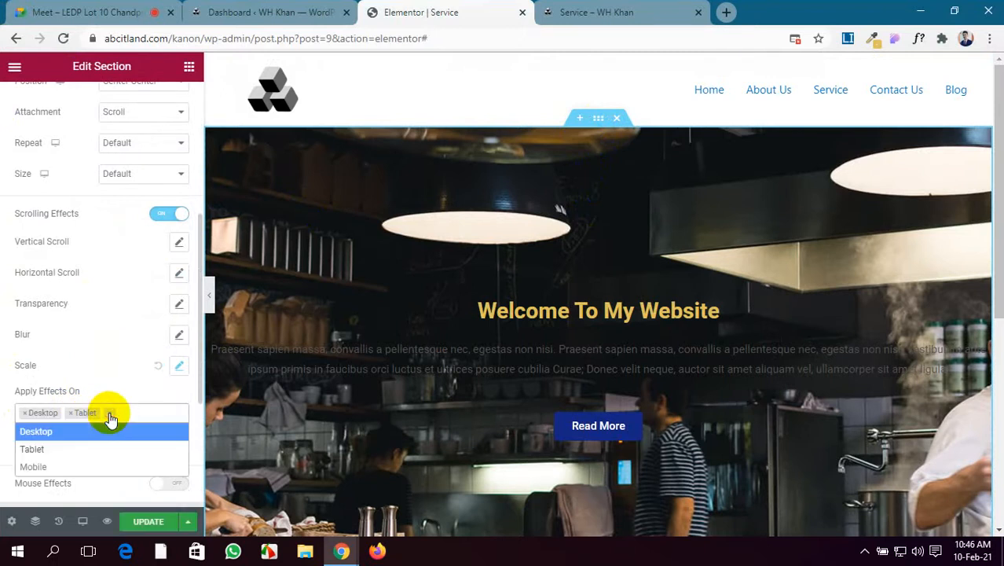
click(144, 524)
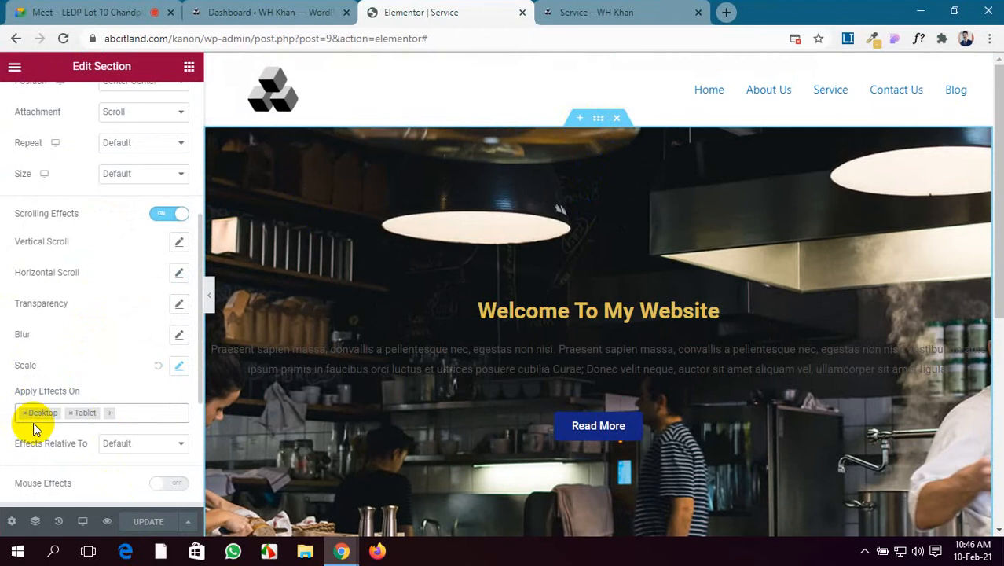
click(573, 7)
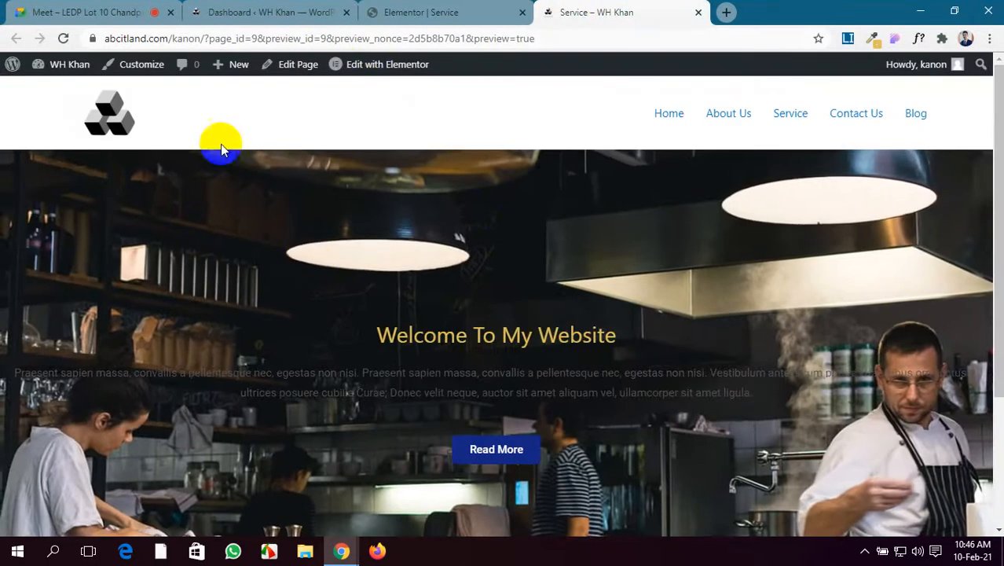
Examine the Service page preview in a small browser window to see its narrow-screen layout, and restore the window to full size.
scroll(392, 292, down, 1)
scroll(395, 292, up, 2)
double_click(757, 14)
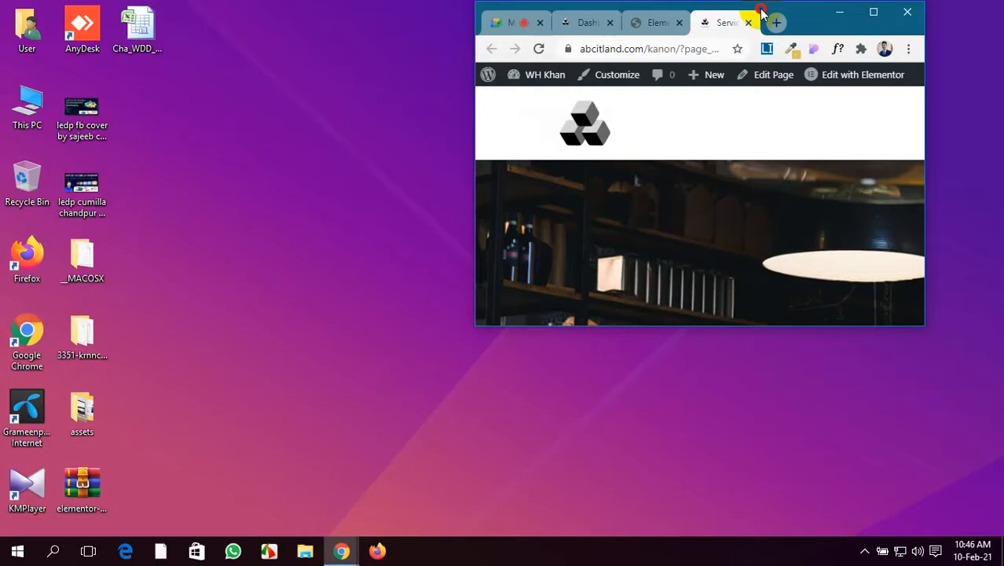
drag(757, 18, 604, 30)
scroll(550, 263, down, 3)
scroll(551, 263, up, 3)
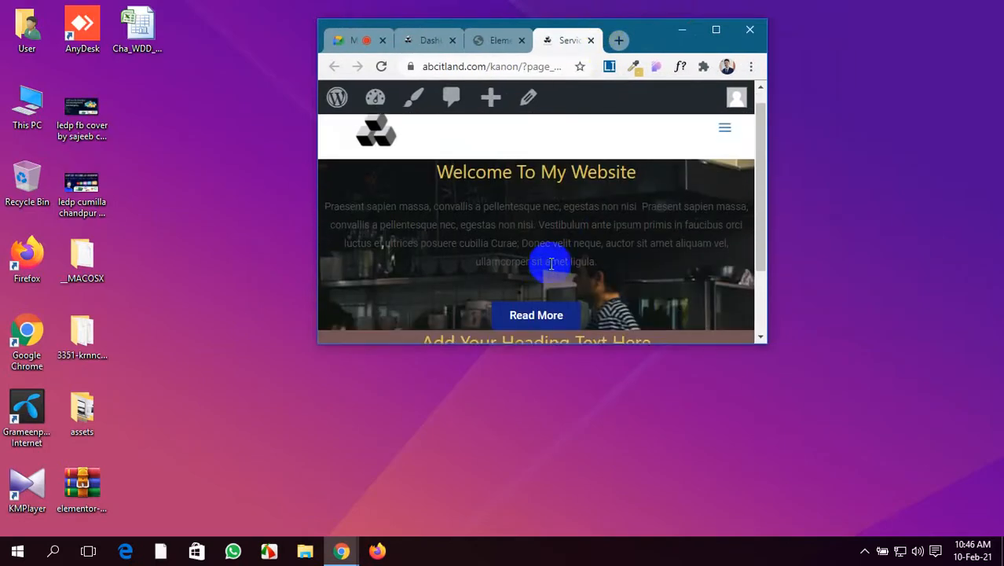
scroll(550, 264, down, 3)
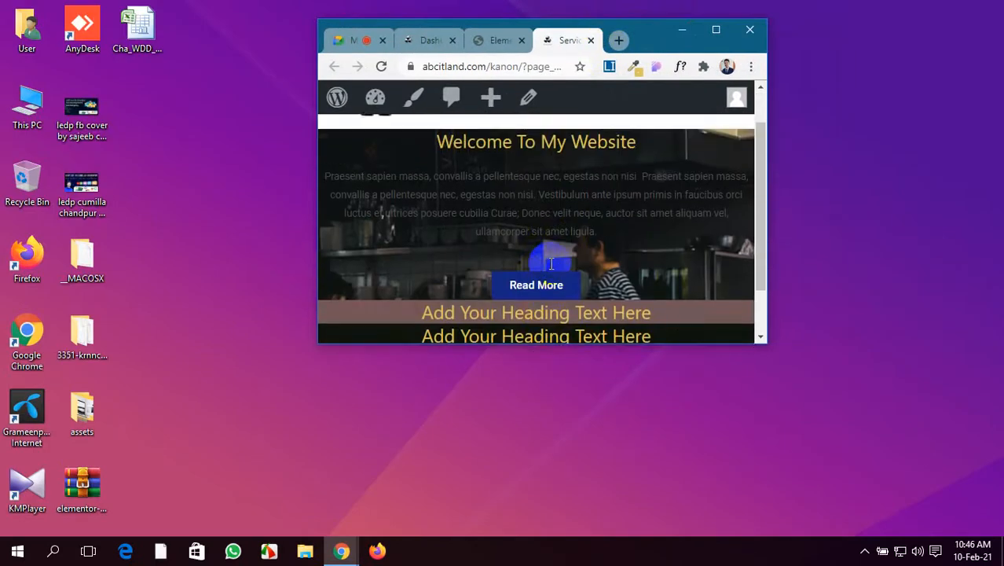
scroll(551, 263, up, 2)
scroll(551, 263, up, 1)
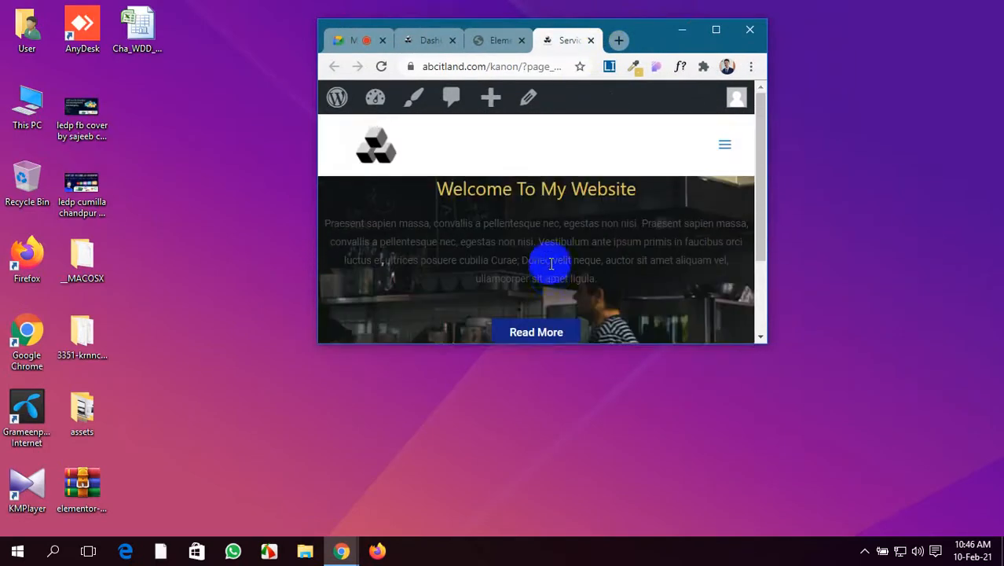
scroll(551, 263, down, 3)
scroll(551, 263, up, 2)
scroll(551, 263, down, 3)
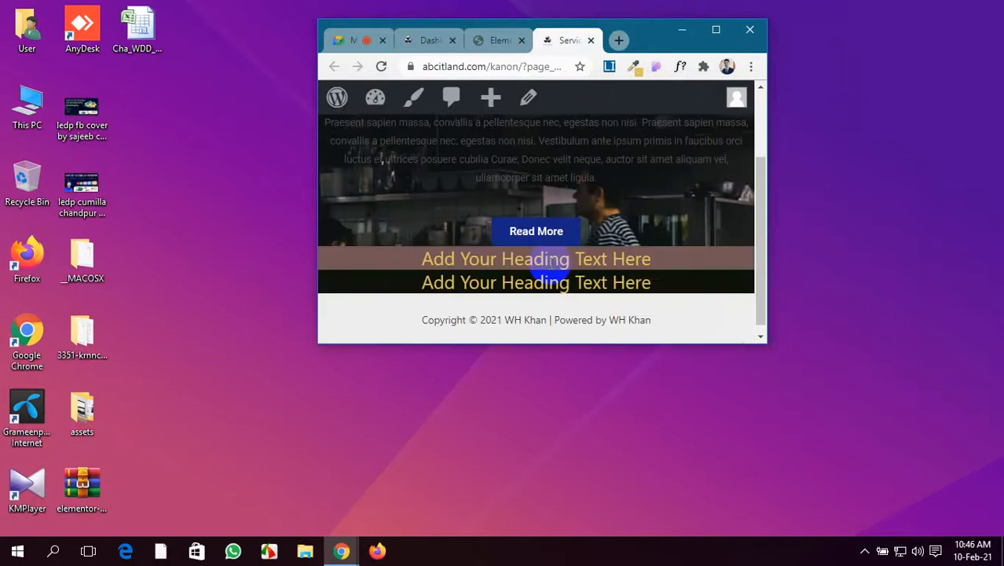
scroll(546, 268, up, 4)
click(725, 35)
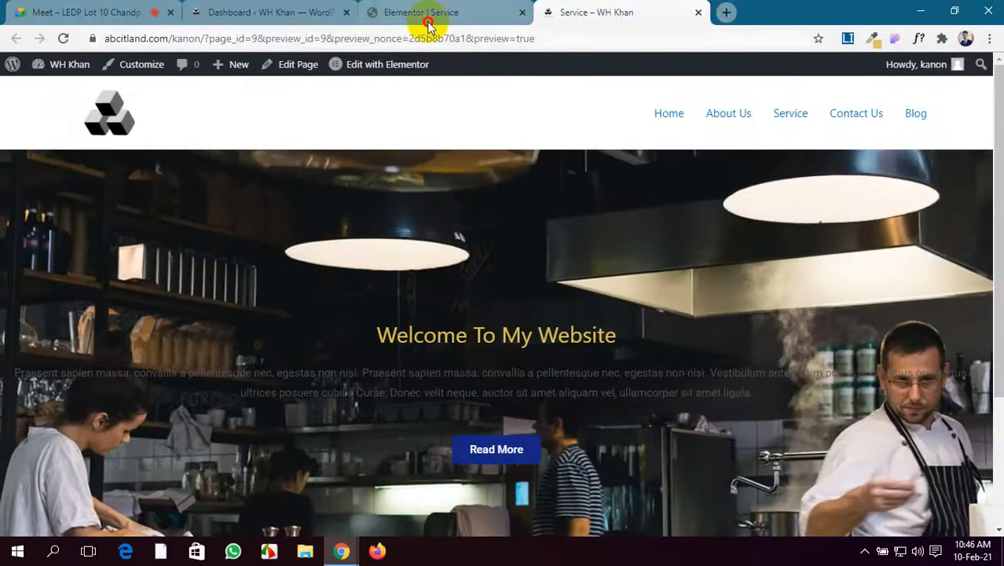
Return to the Elementor editor and review the Effects Relative To options of the section background's scrolling effects, keeping Default.
click(439, 22)
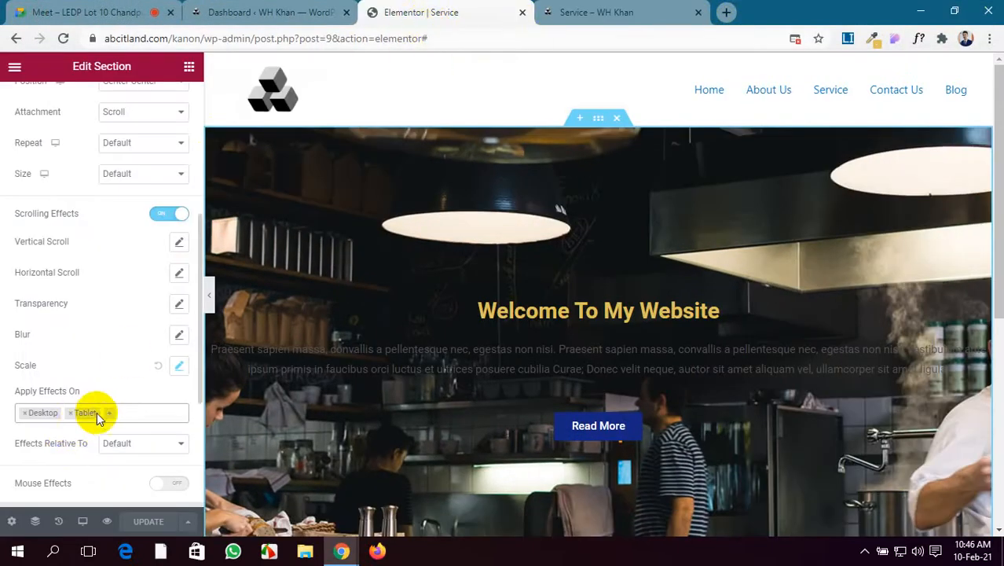
scroll(104, 447, down, 1)
scroll(102, 446, down, 1)
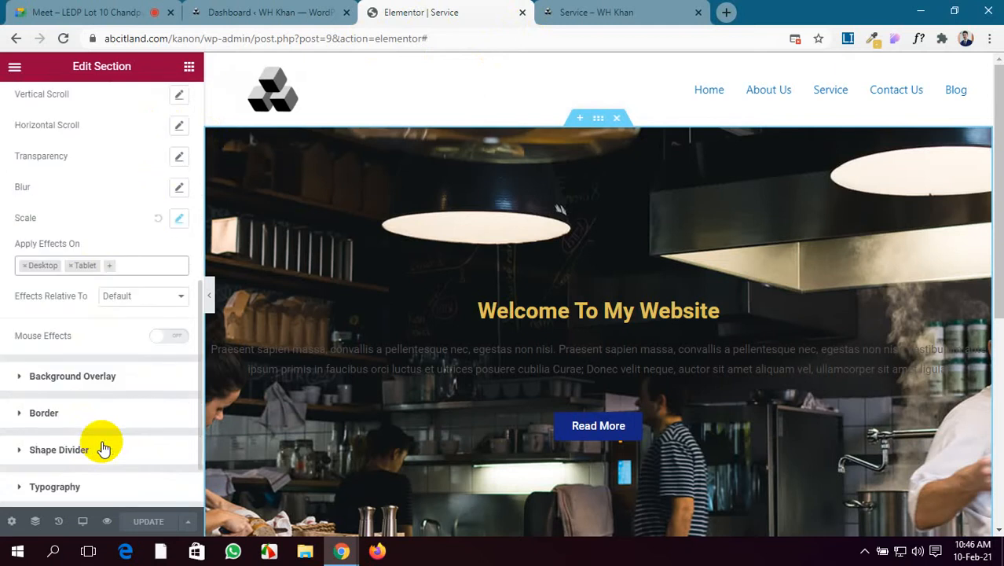
click(150, 302)
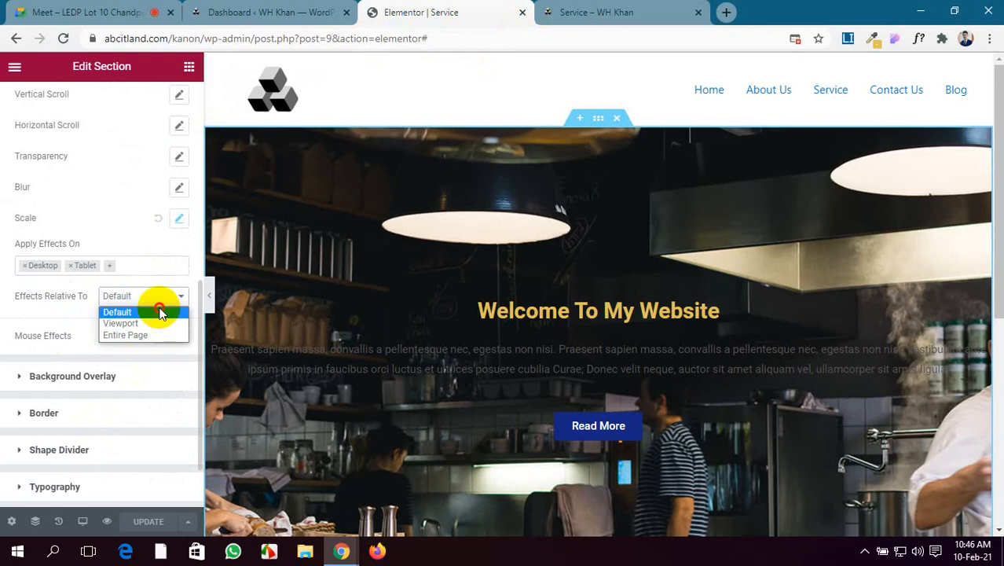
click(160, 313)
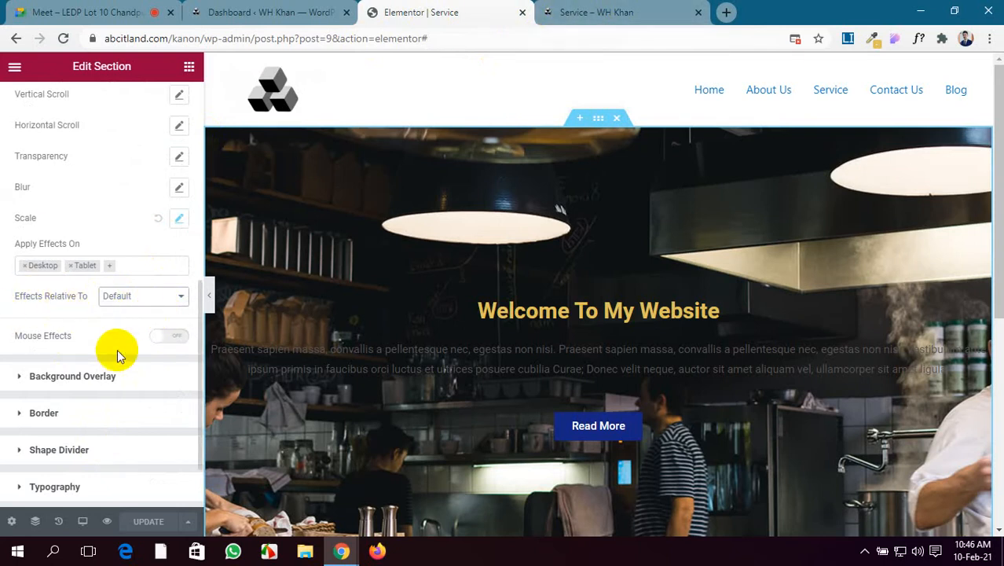
Enable Mouse Effects on the section background with Mouse Track direction Opposite and speed 3, and update the page.
scroll(116, 352, down, 2)
click(166, 264)
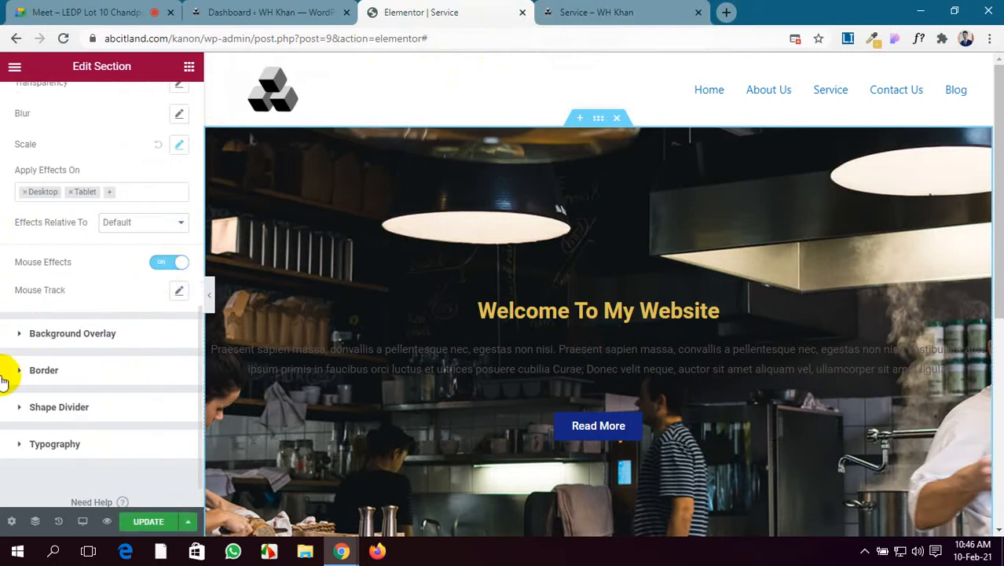
click(180, 293)
click(147, 333)
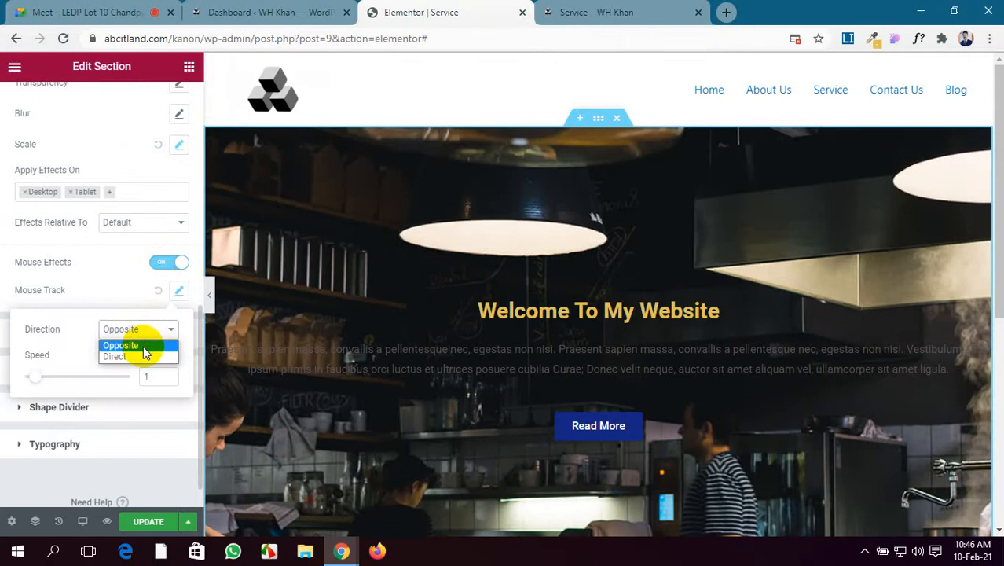
click(143, 348)
drag(38, 380, 57, 384)
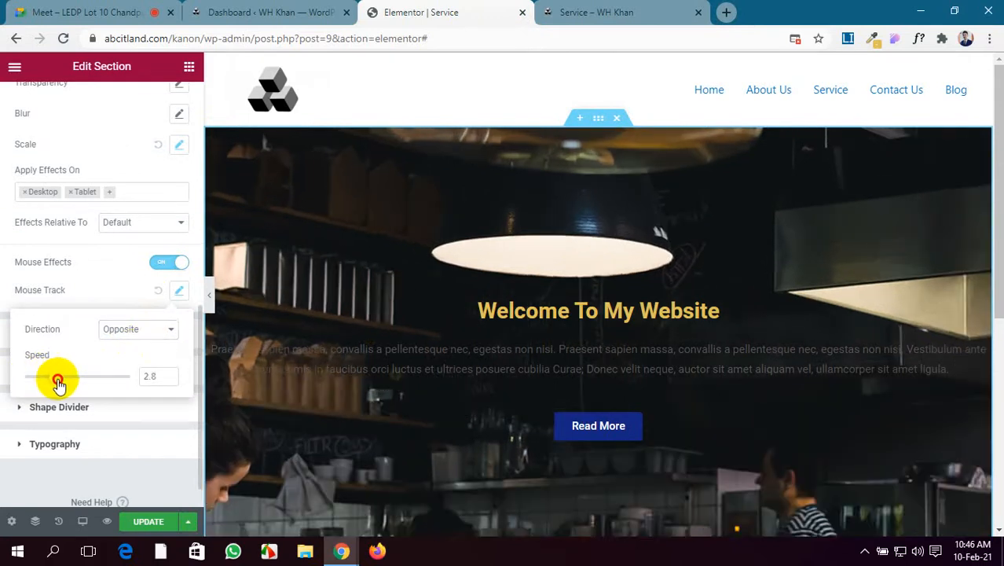
click(145, 522)
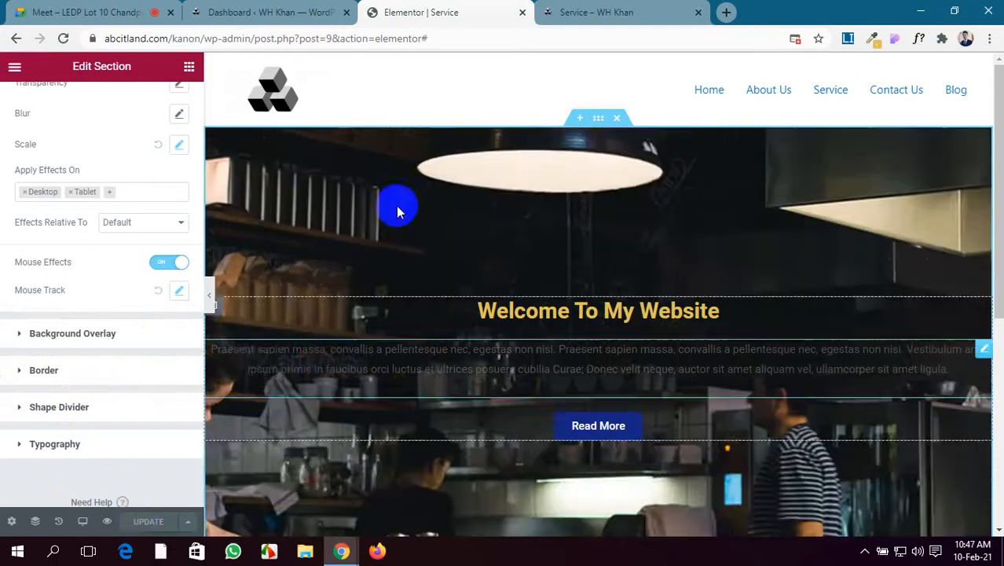
Examine how the hero background reacts to pointer movement and scrolling in the Service page preview.
click(578, 9)
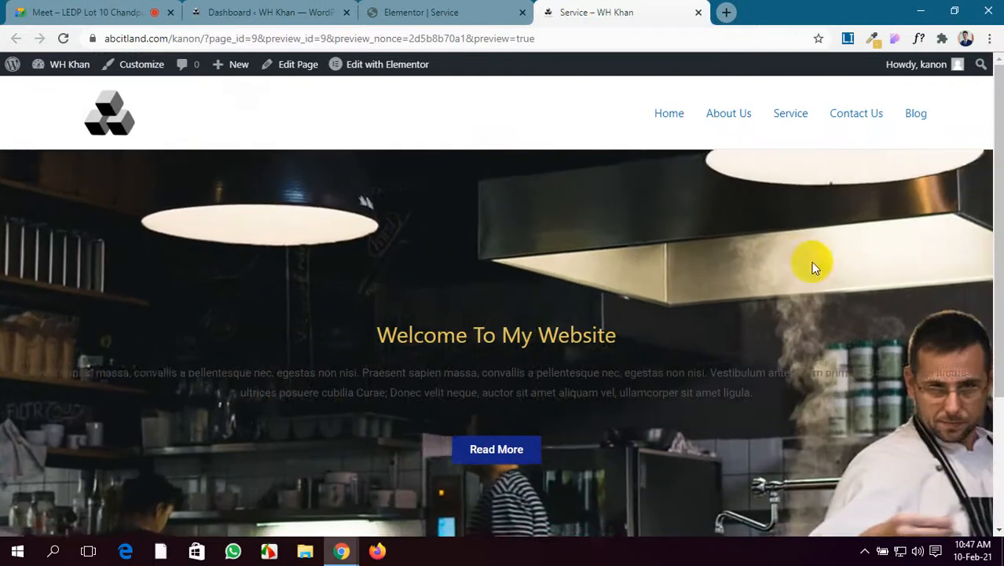
scroll(809, 261, down, 3)
scroll(809, 261, up, 3)
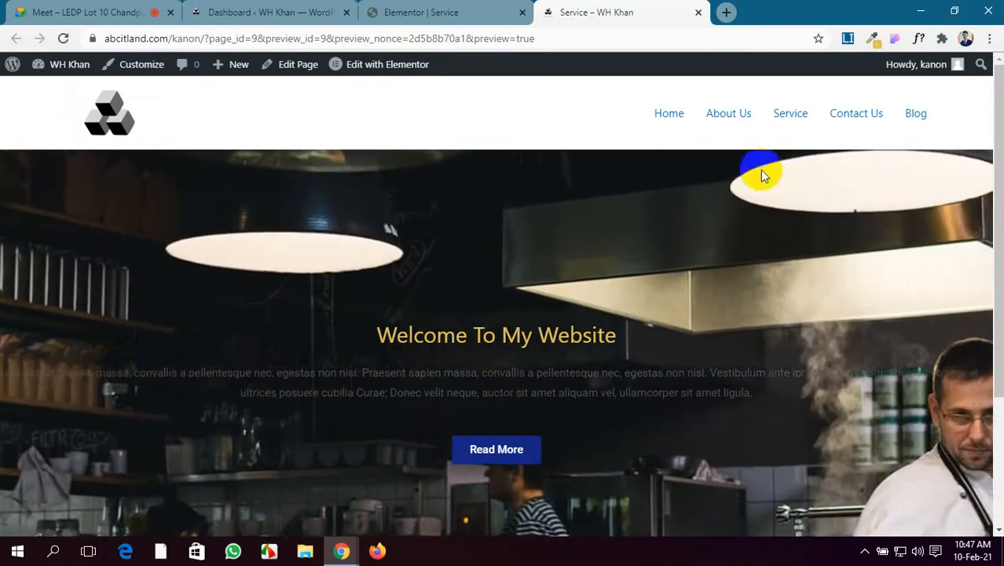
scroll(935, 432, down, 3)
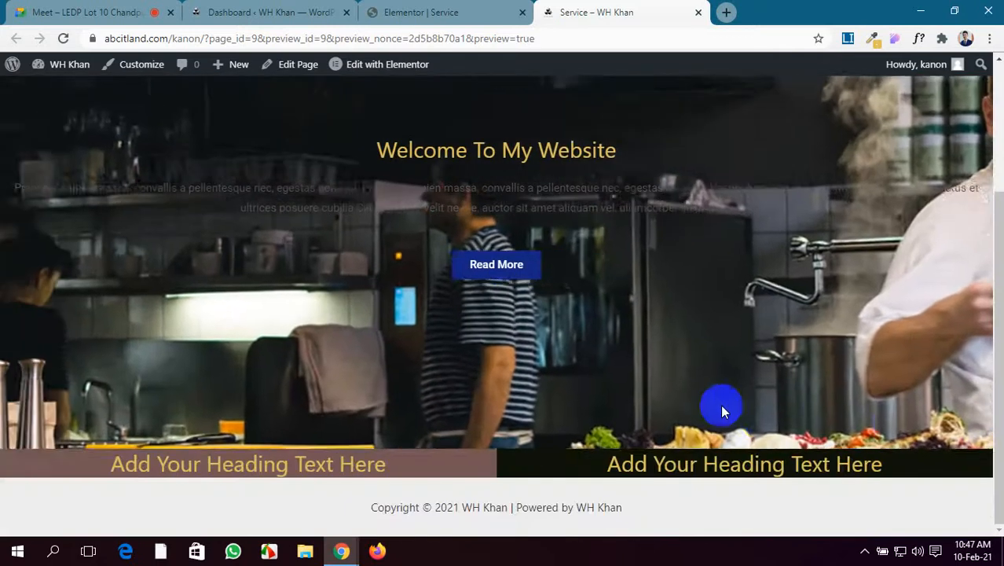
scroll(720, 404, up, 3)
scroll(597, 268, down, 3)
scroll(581, 268, up, 3)
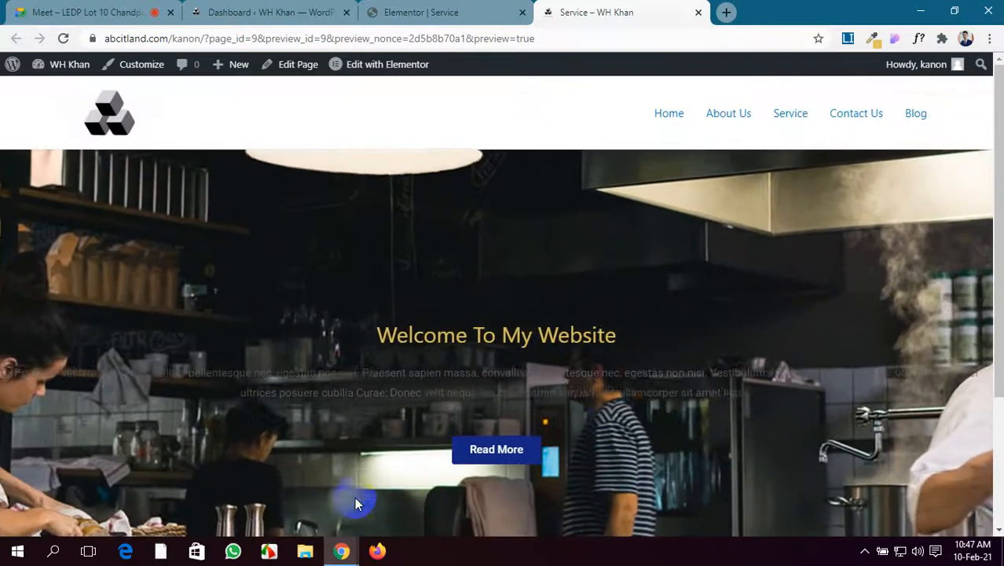
scroll(264, 341, down, 3)
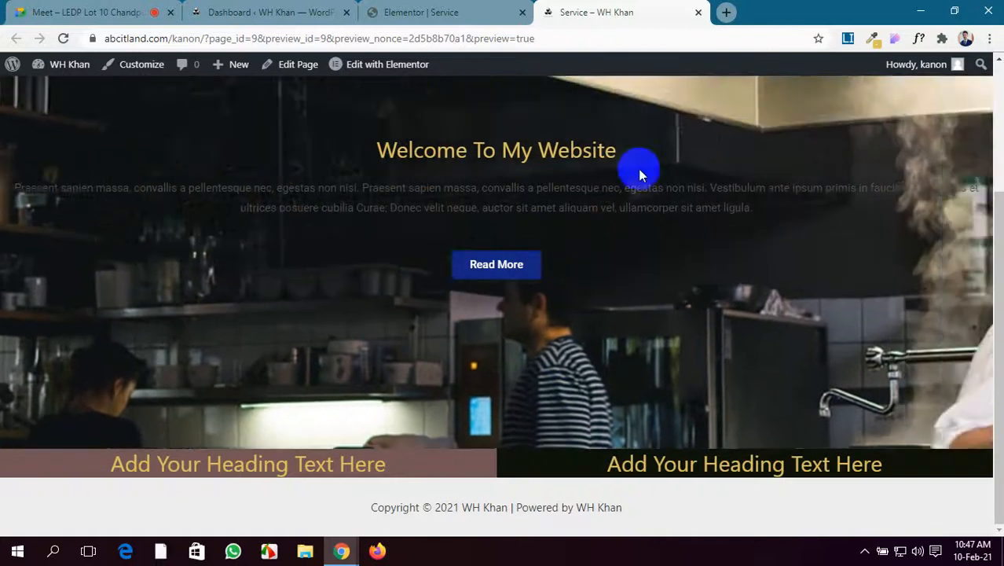
scroll(620, 262, up, 3)
scroll(450, 242, down, 3)
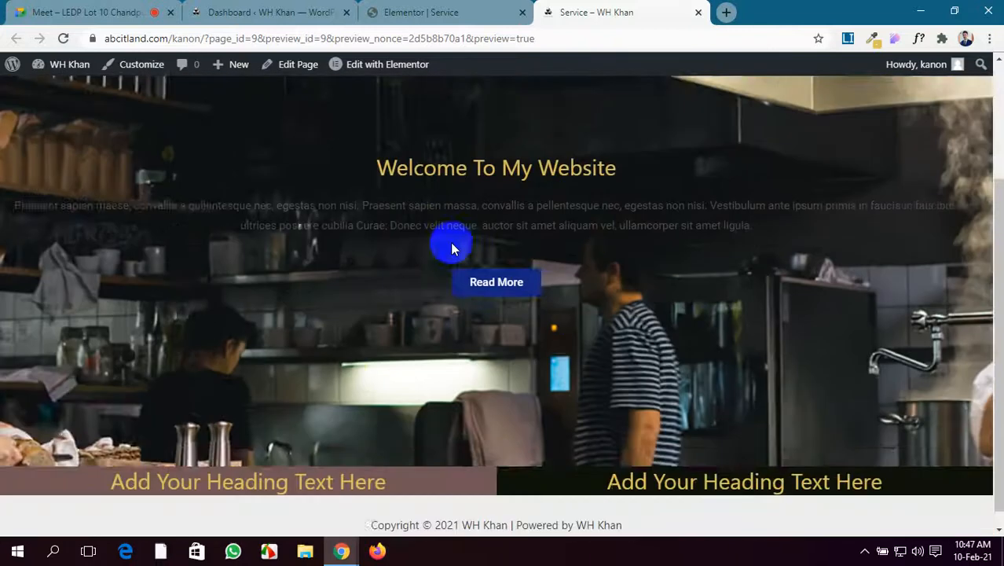
scroll(339, 363, up, 3)
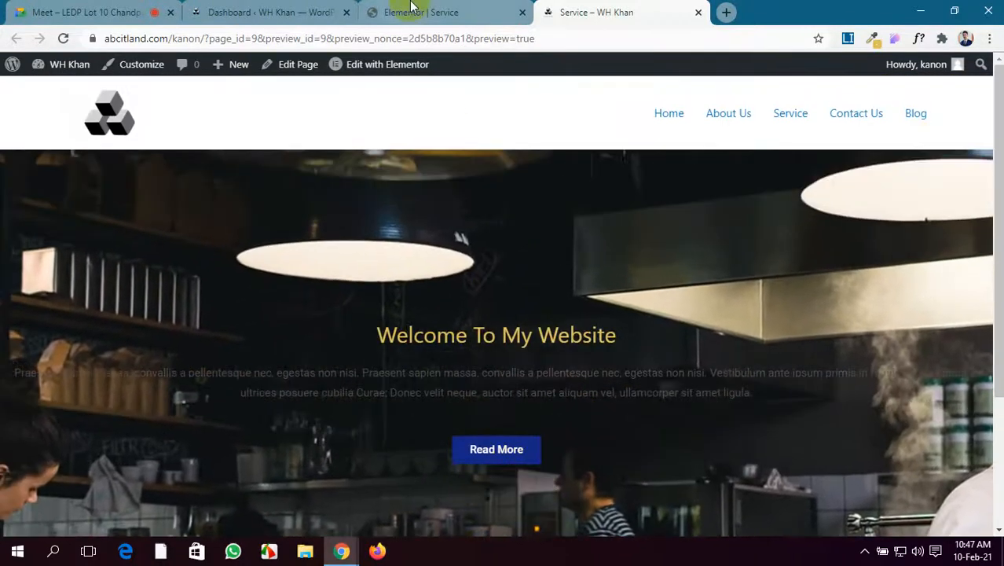
Change the section's Mouse Track direction to Direct in the Elementor editor and update the page.
click(412, 8)
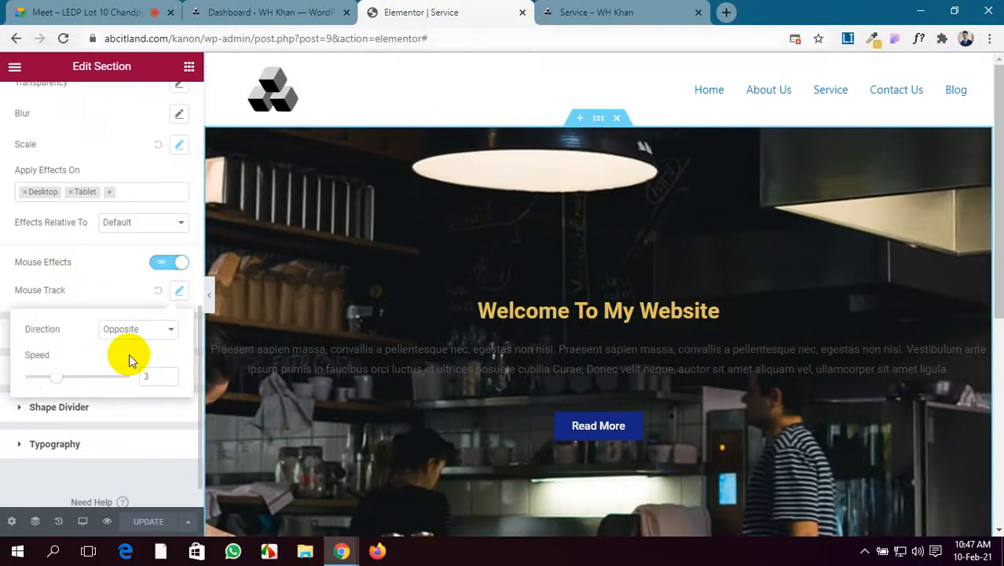
click(144, 357)
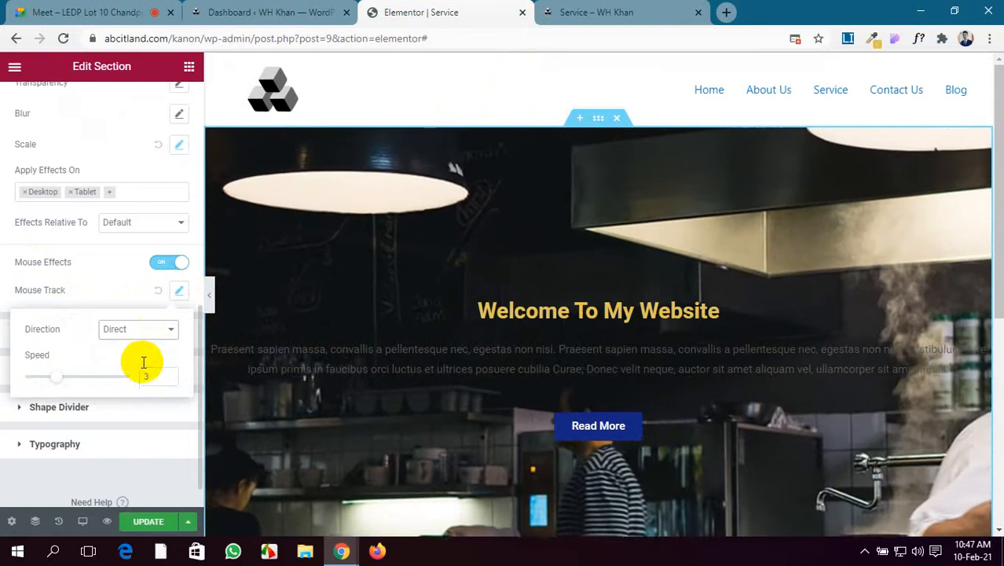
click(147, 522)
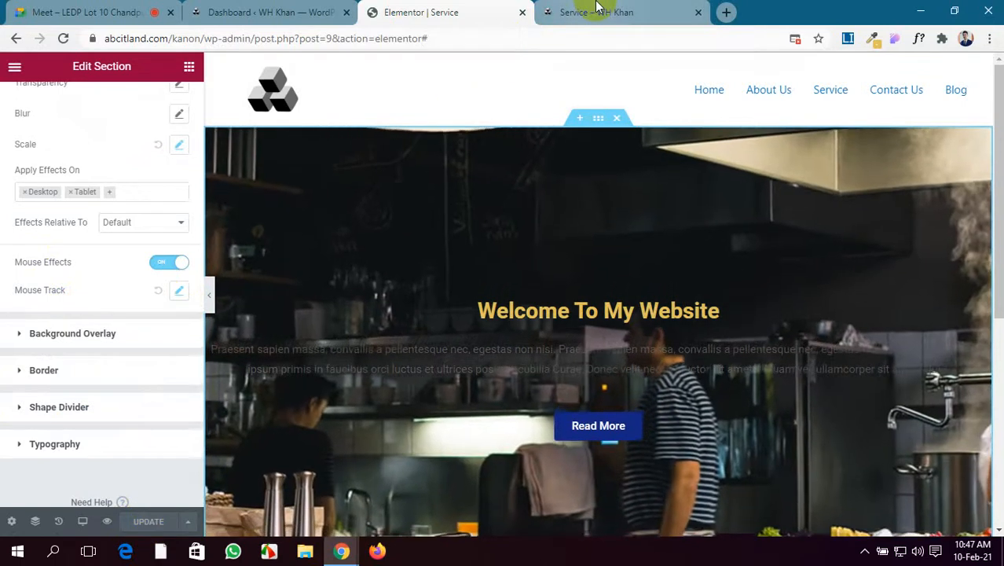
Check the Direct mouse tracking on the Service page preview and return to the Elementor editor.
click(599, 14)
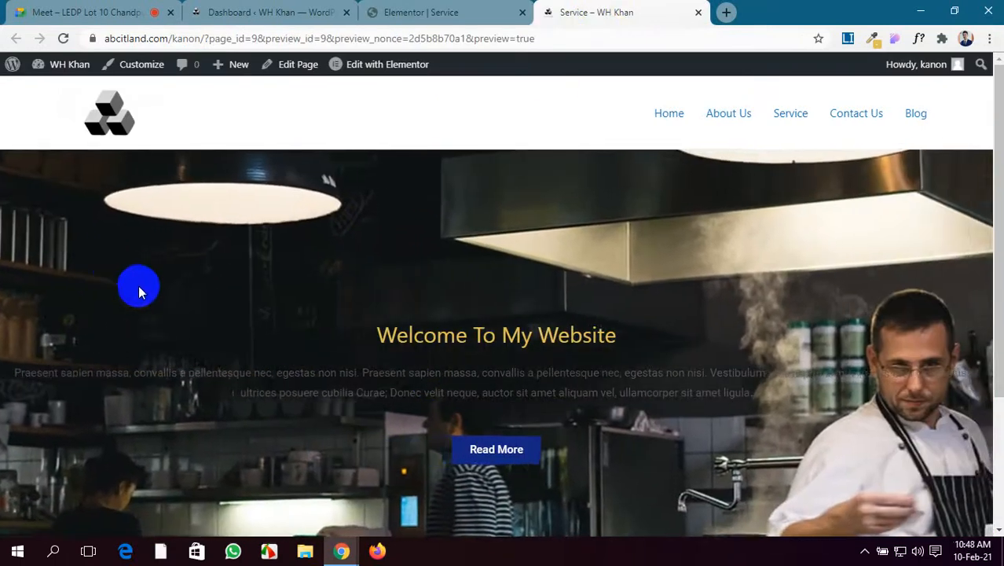
scroll(457, 365, down, 2)
scroll(457, 369, up, 2)
click(460, 8)
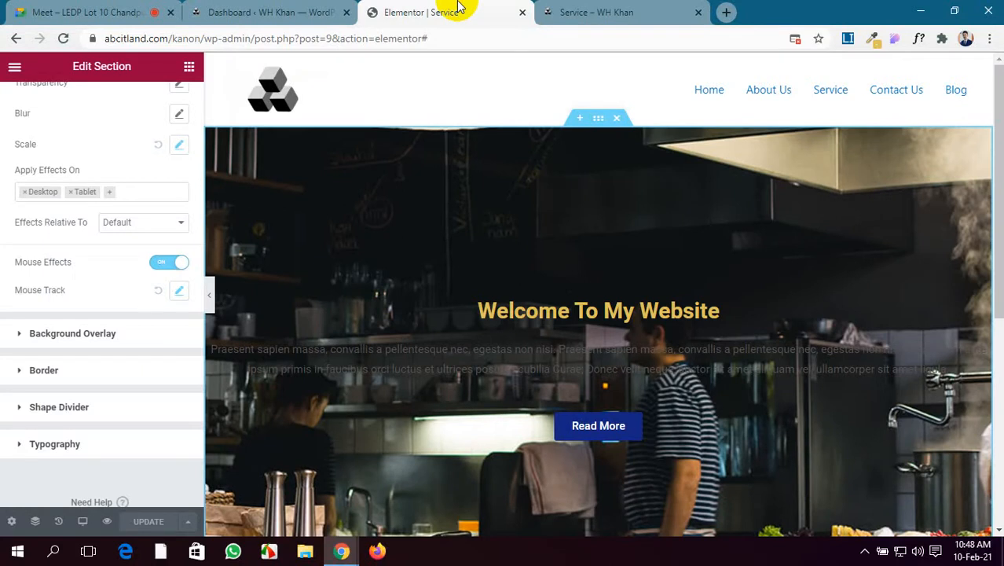
click(66, 9)
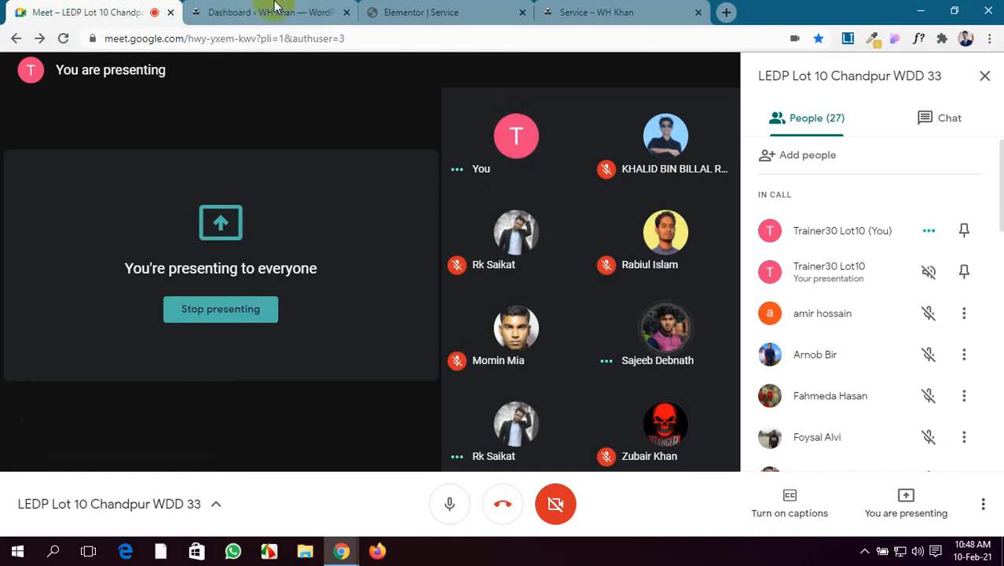
click(389, 12)
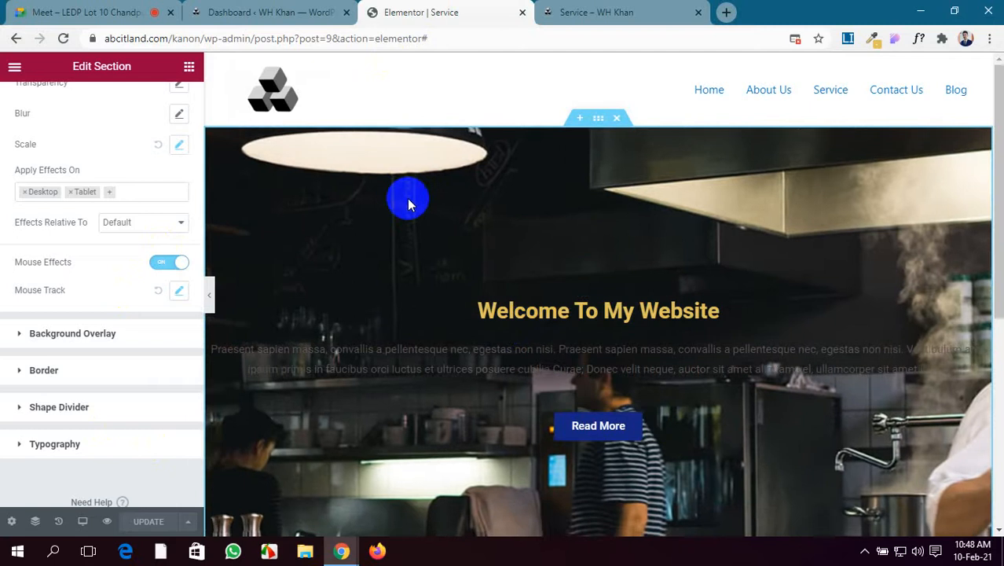
Turn off both Mouse Effects and Scrolling Effects for the section background and update the page.
scroll(353, 196, down, 1)
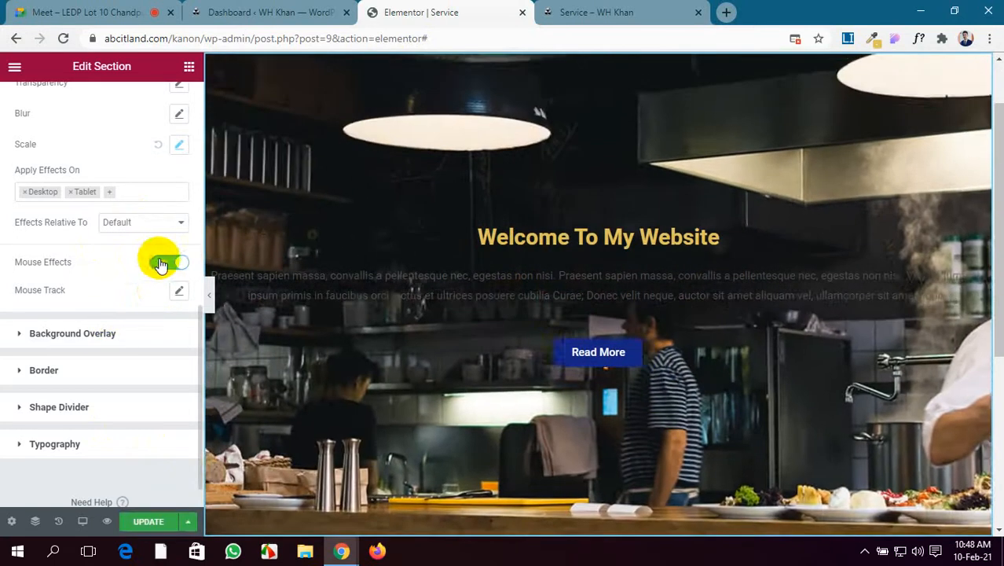
click(166, 262)
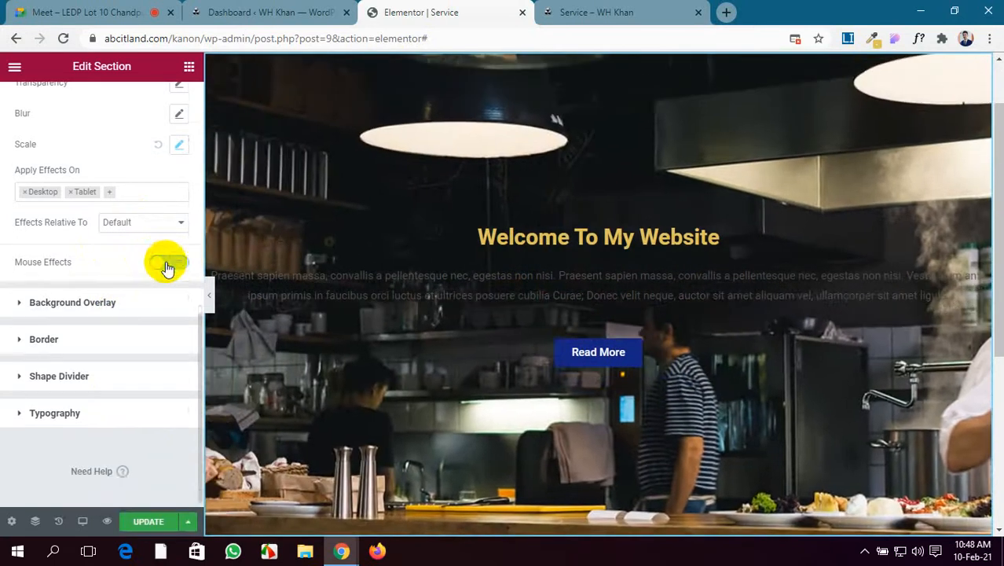
scroll(126, 229, up, 2)
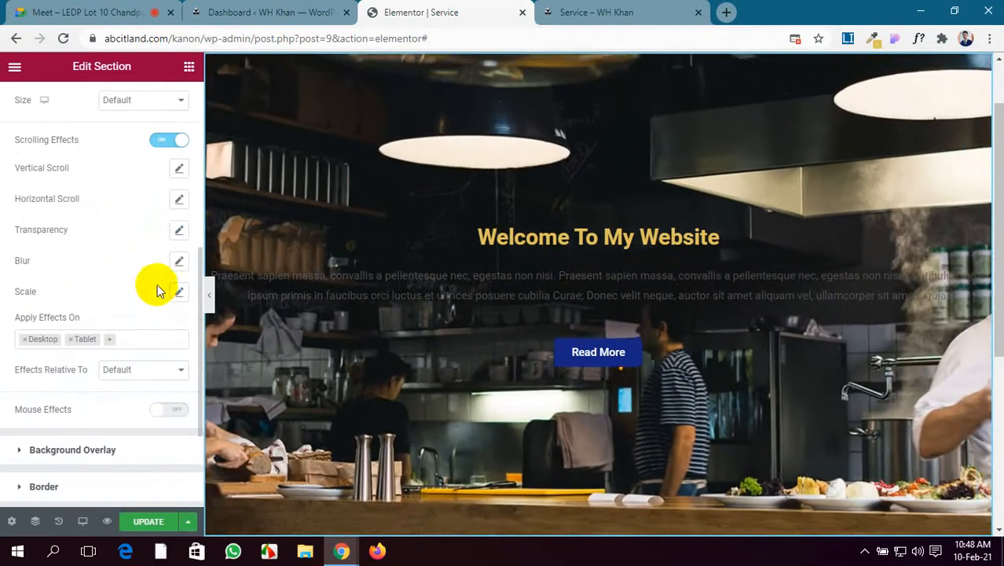
click(168, 140)
scroll(460, 336, down, 5)
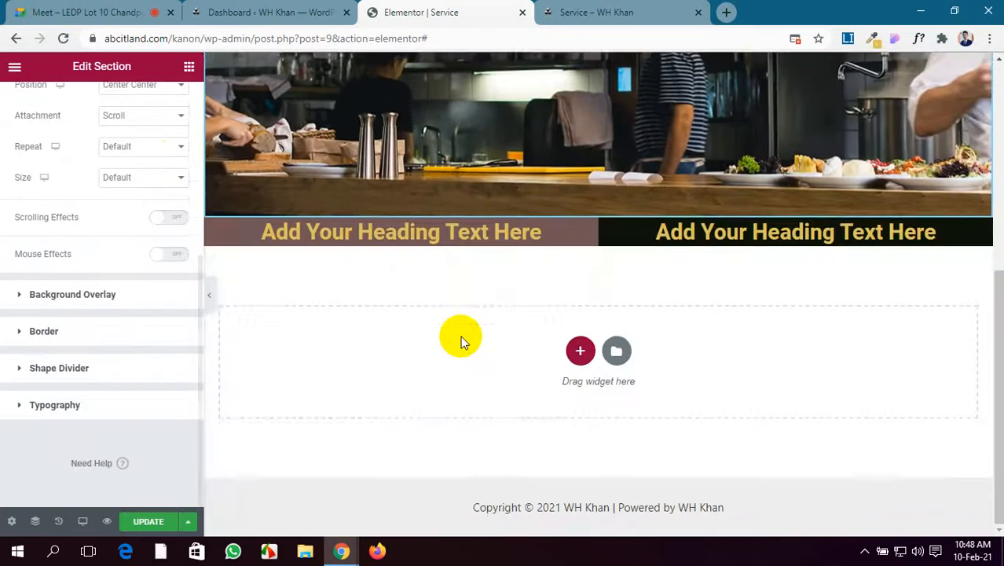
scroll(460, 336, up, 5)
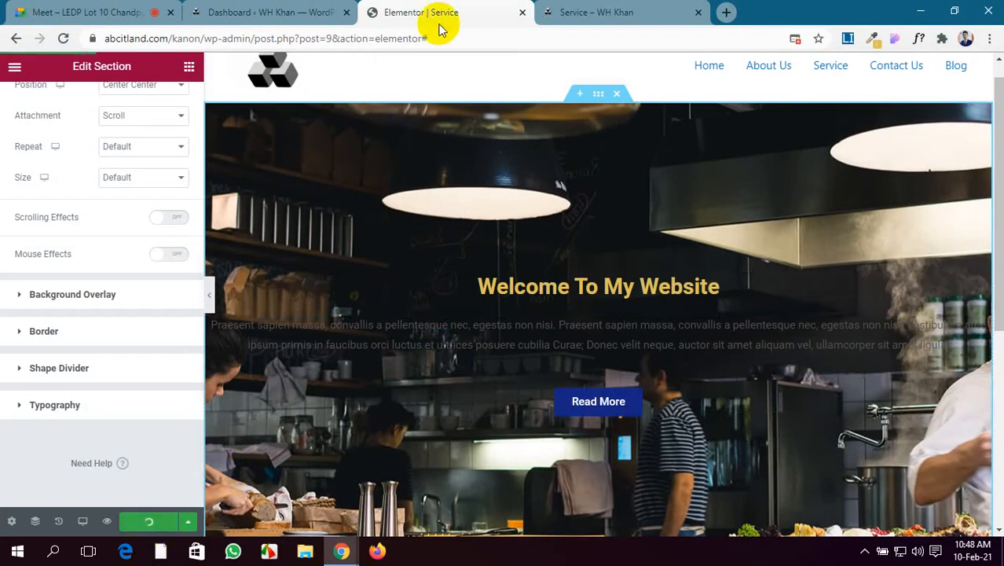
Reload the Service page preview to view the hero section without motion effects.
click(585, 12)
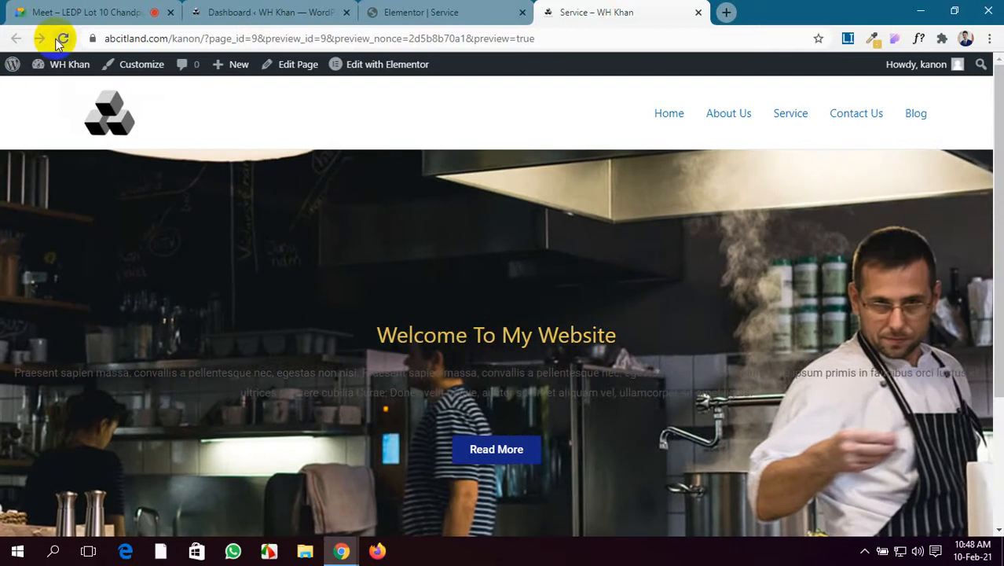
click(60, 38)
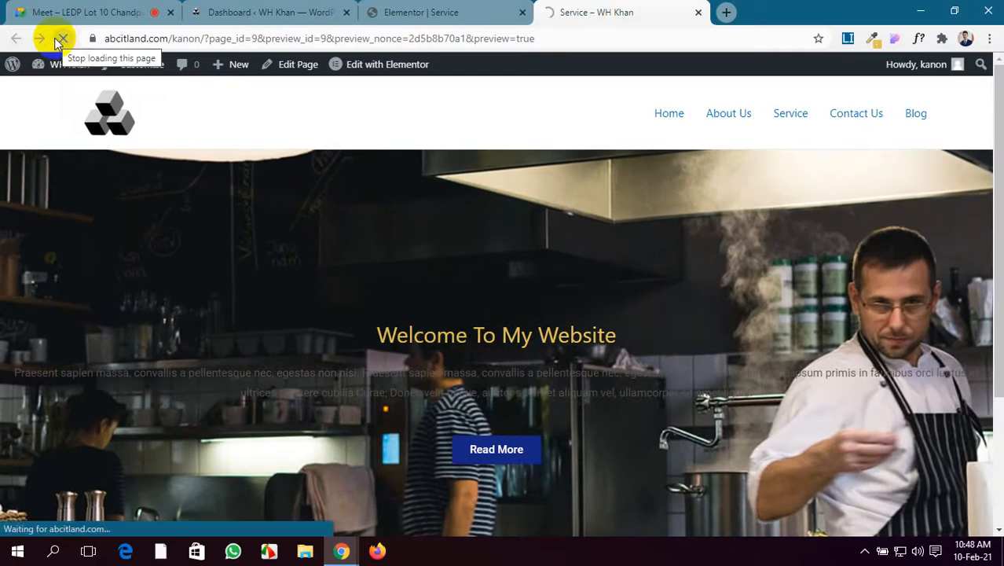
Close the old Service page preview, open a fresh one, check the hero section and return to the Elementor editor.
click(697, 13)
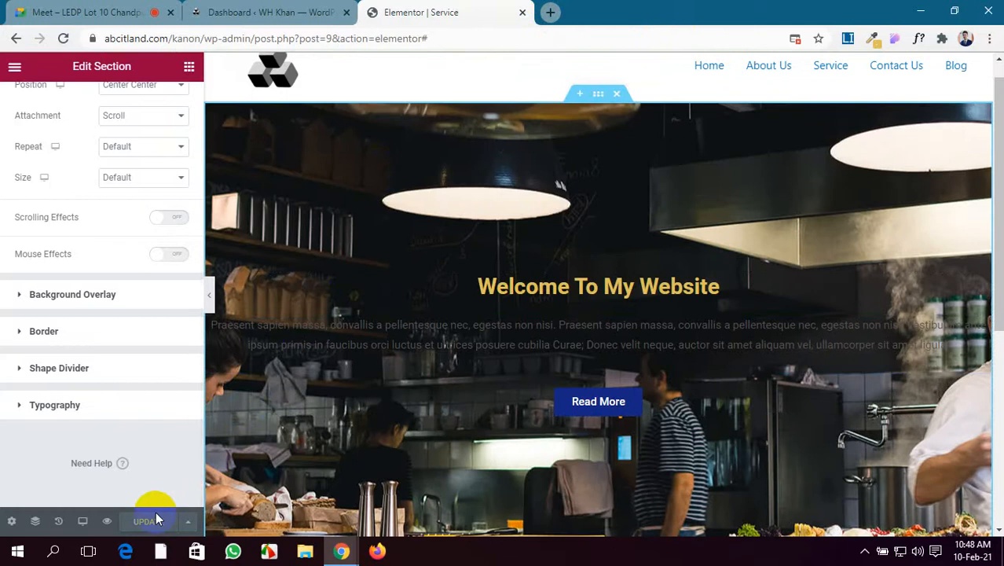
click(107, 522)
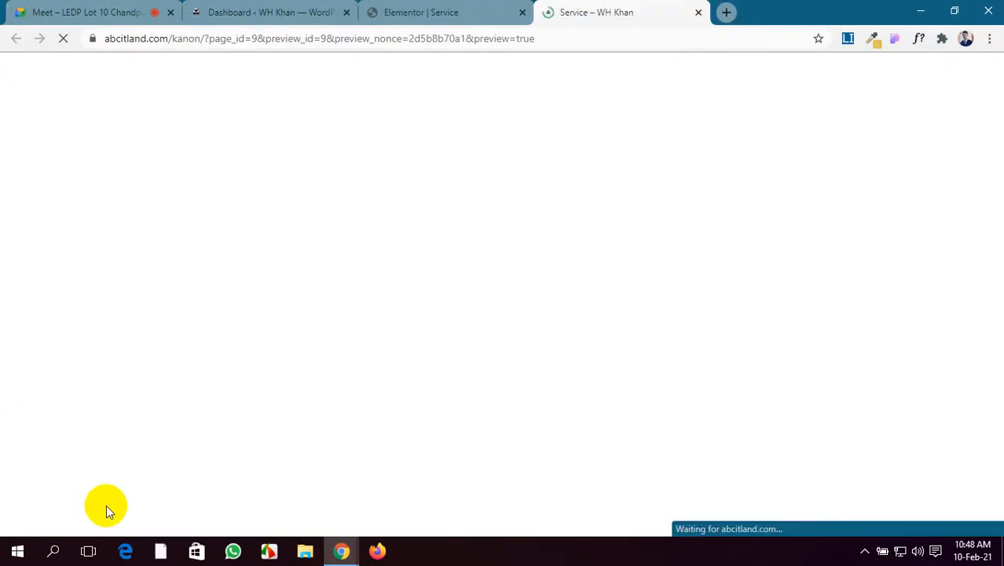
scroll(321, 382, down, 1)
scroll(322, 382, up, 1)
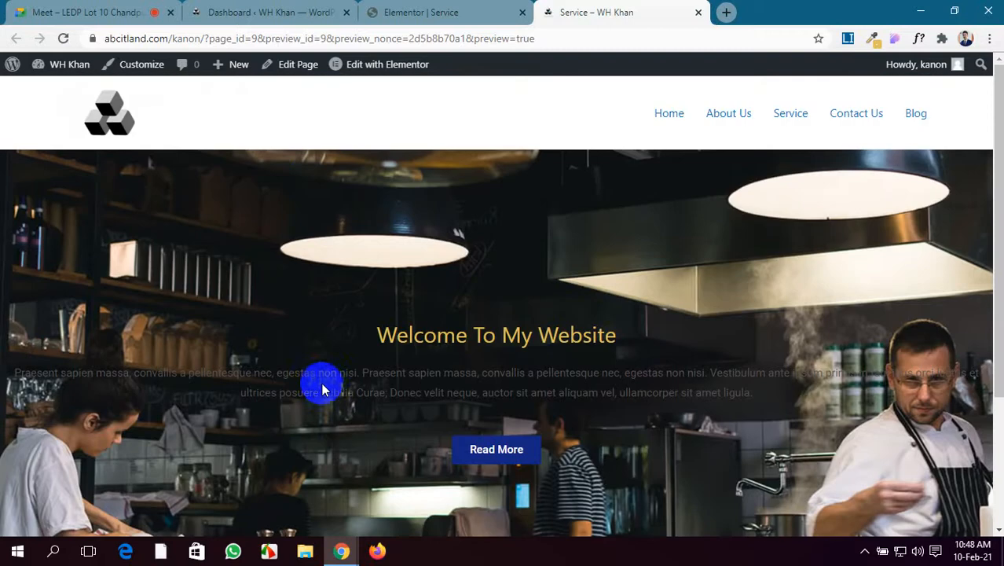
click(417, 12)
Try the Gradient, Video and Slideshow background types on the hero section and switch back to Classic.
scroll(18, 377, up, 3)
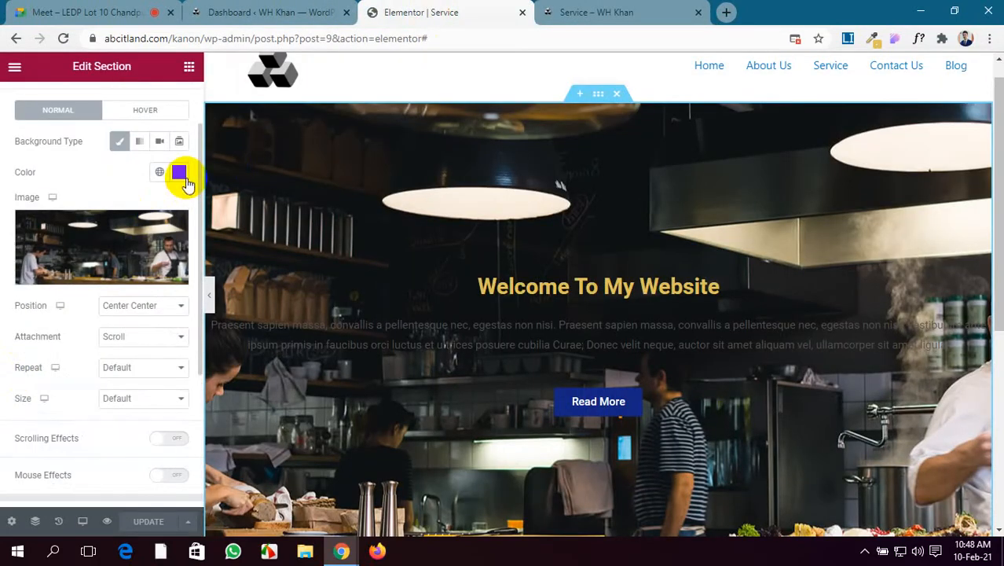
click(140, 142)
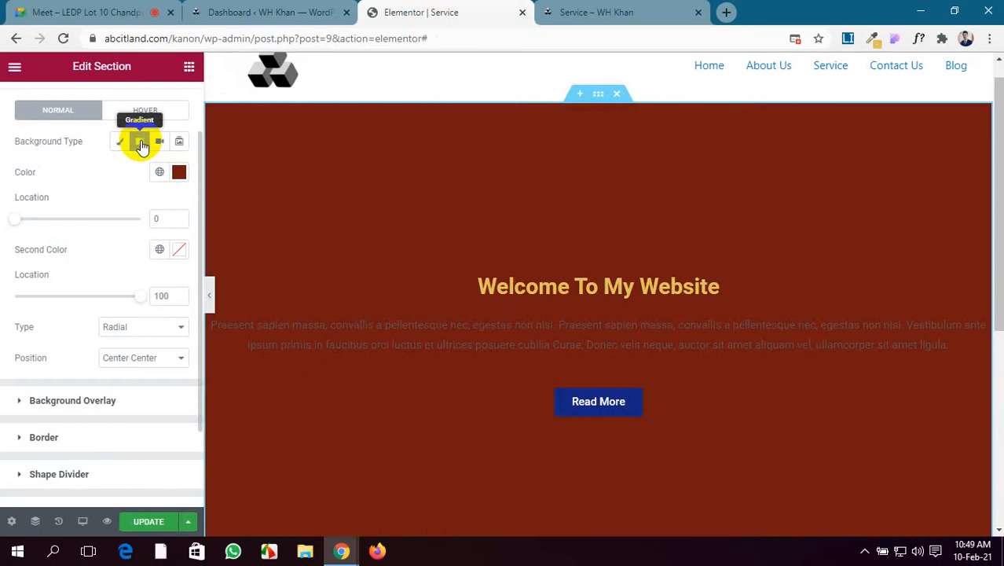
click(158, 141)
click(179, 141)
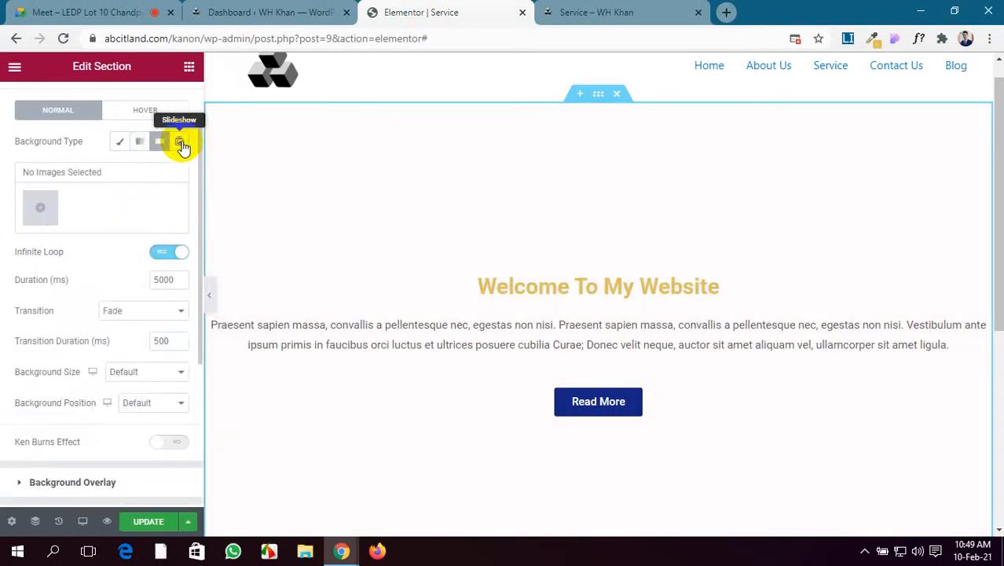
click(127, 145)
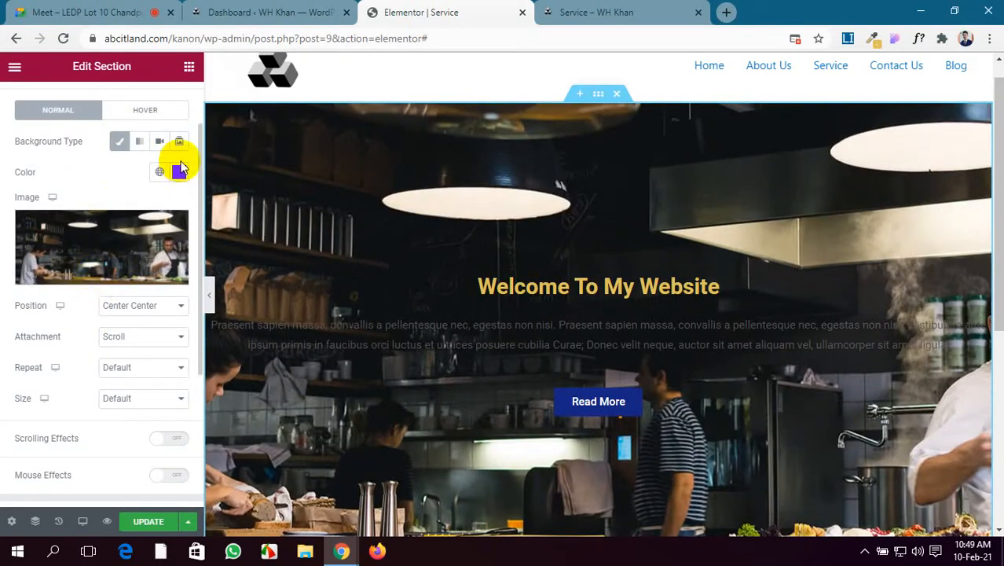
Add a Classic background overlay to the hero section with the semi-transparent red colour #E3404096.
scroll(71, 242, down, 1)
scroll(74, 385, down, 1)
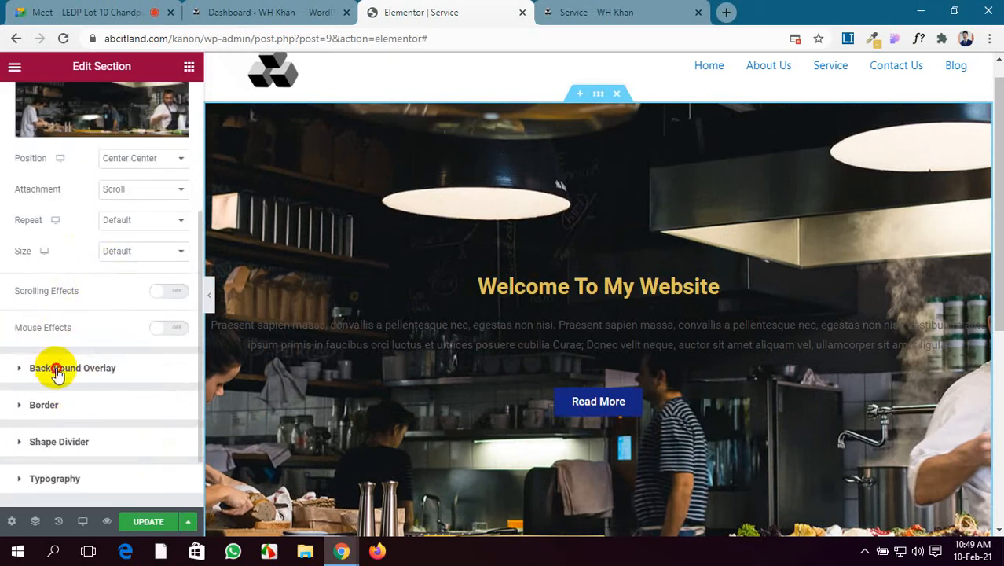
click(56, 369)
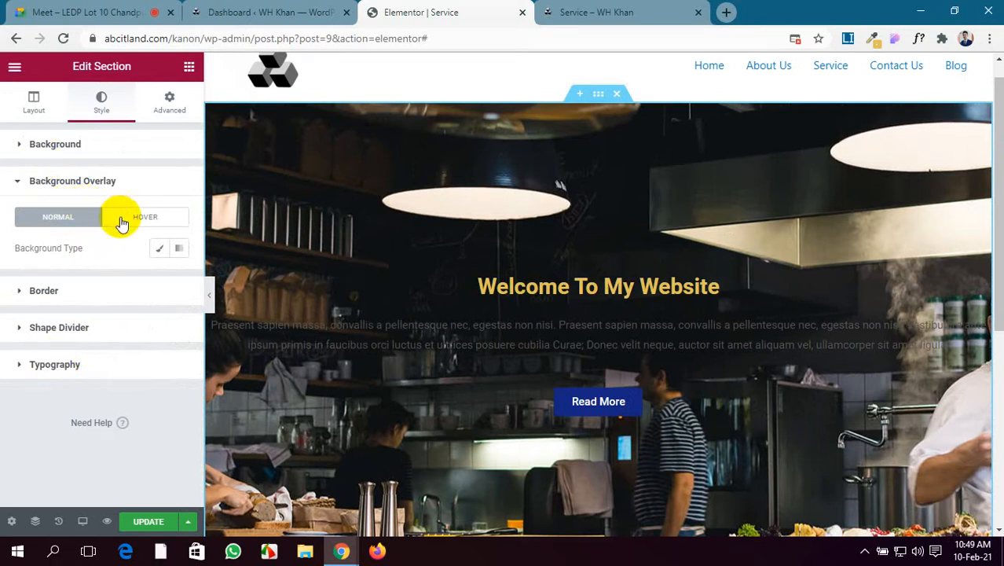
click(158, 250)
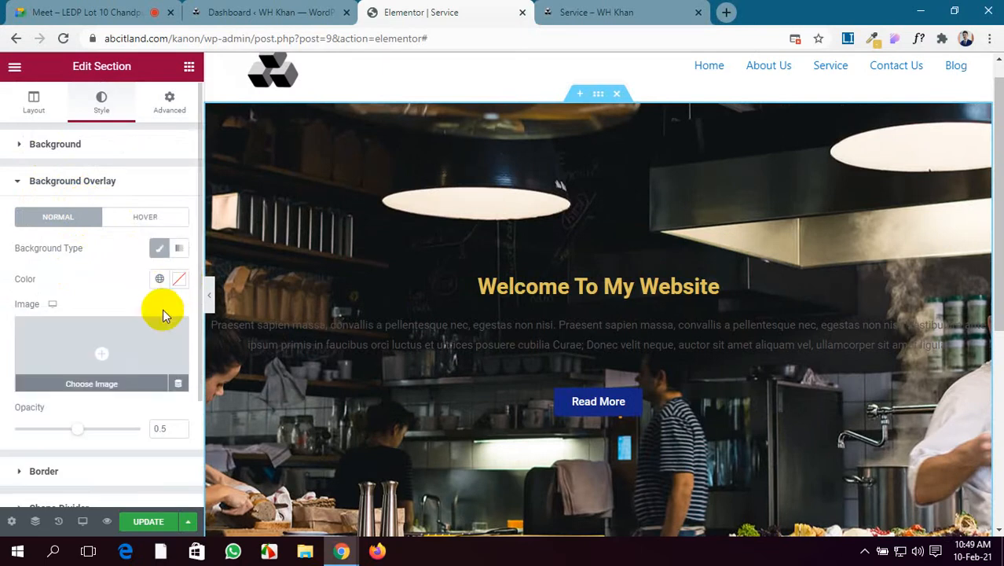
click(182, 282)
drag(197, 359, 223, 346)
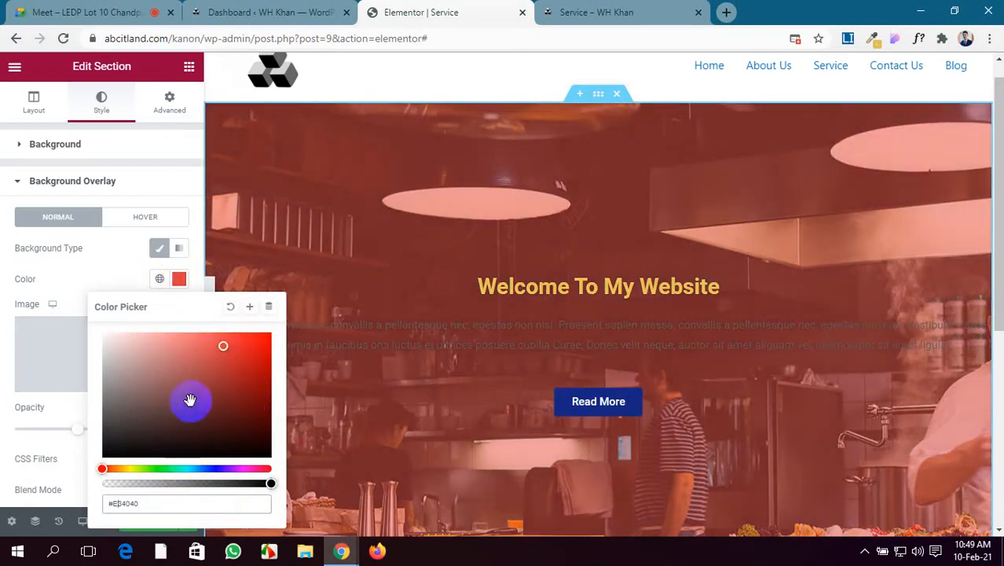
drag(269, 481, 202, 483)
Darken the background overlay colour to #9E161696 and update the page.
scroll(494, 269, down, 3)
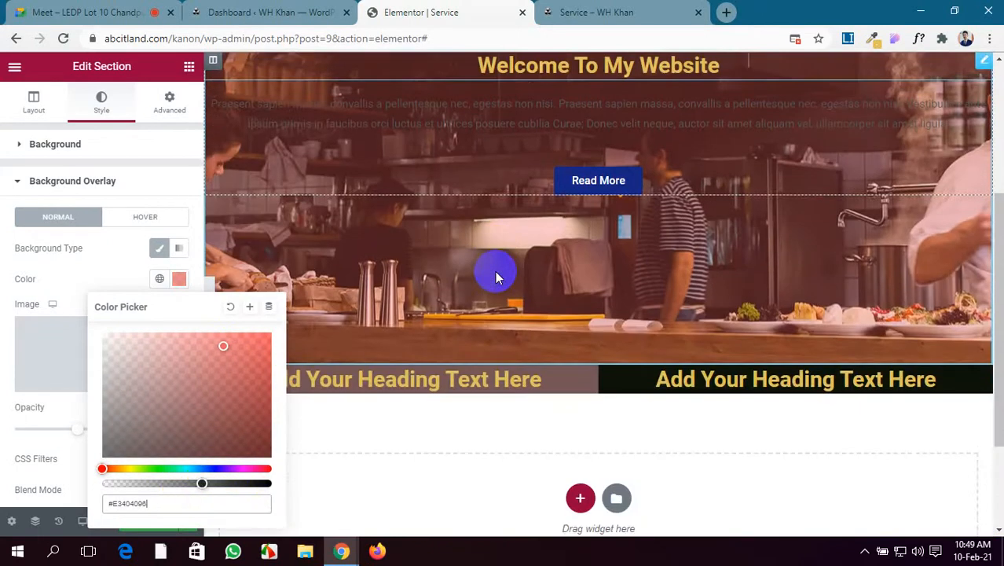
scroll(493, 270, up, 3)
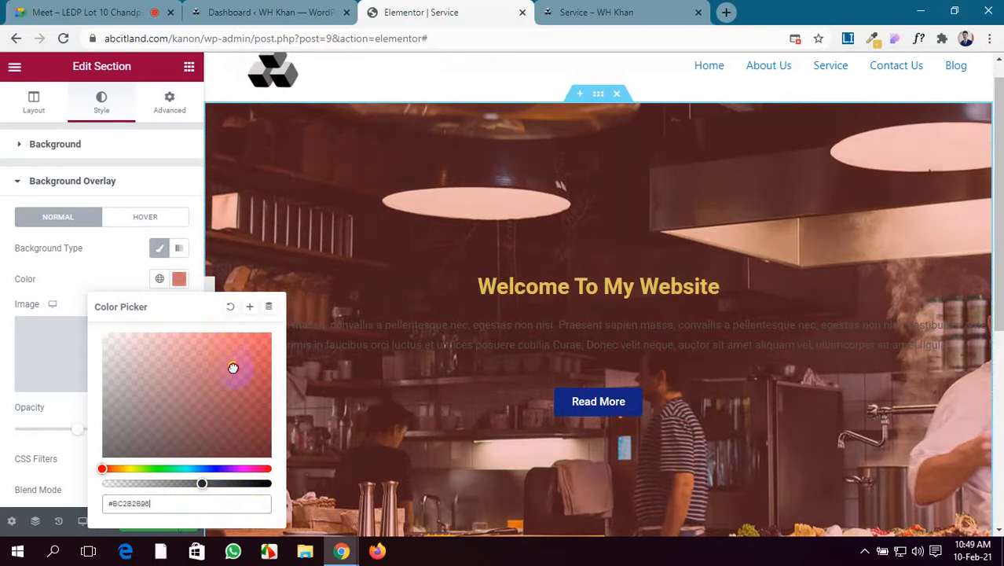
drag(245, 375, 247, 380)
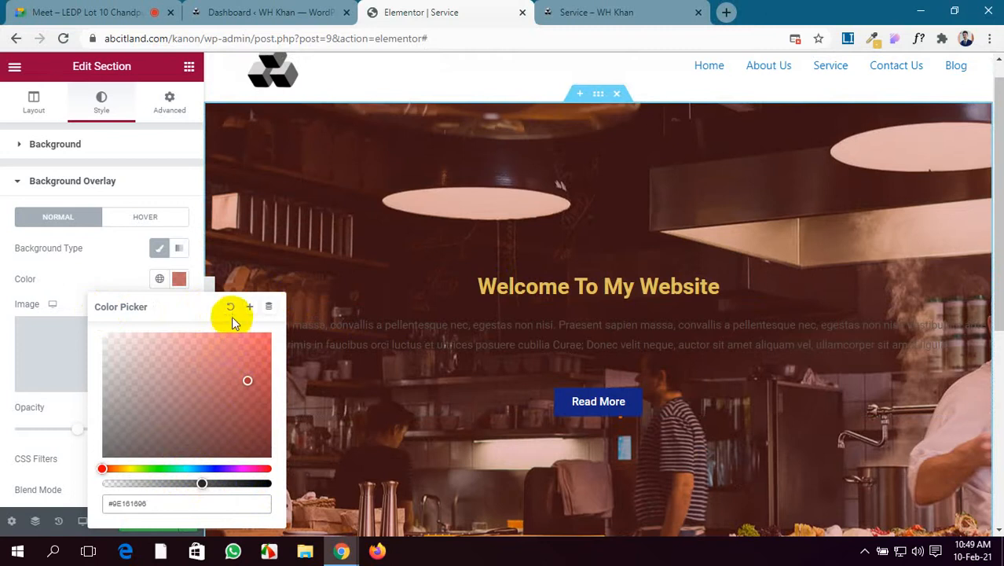
click(103, 274)
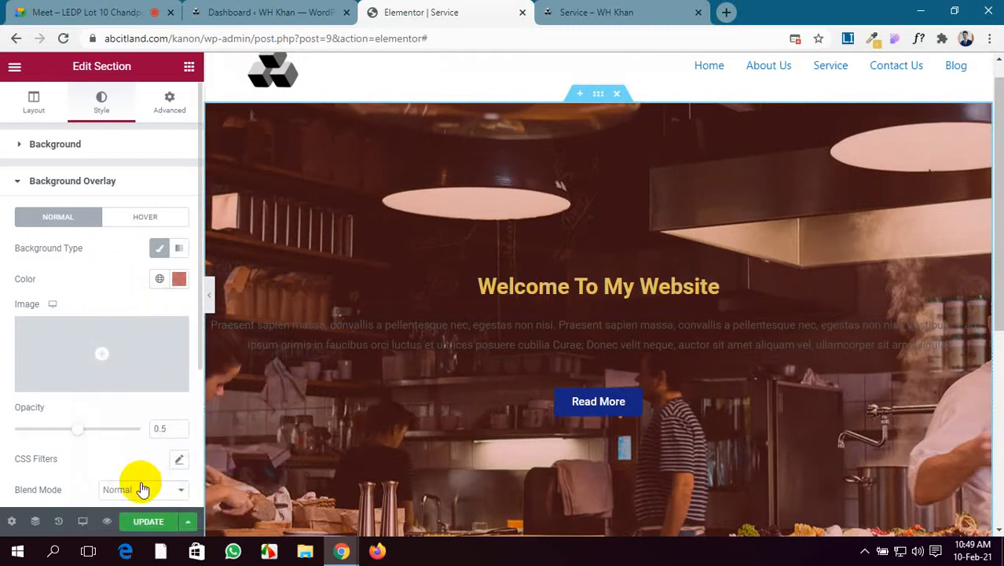
click(149, 524)
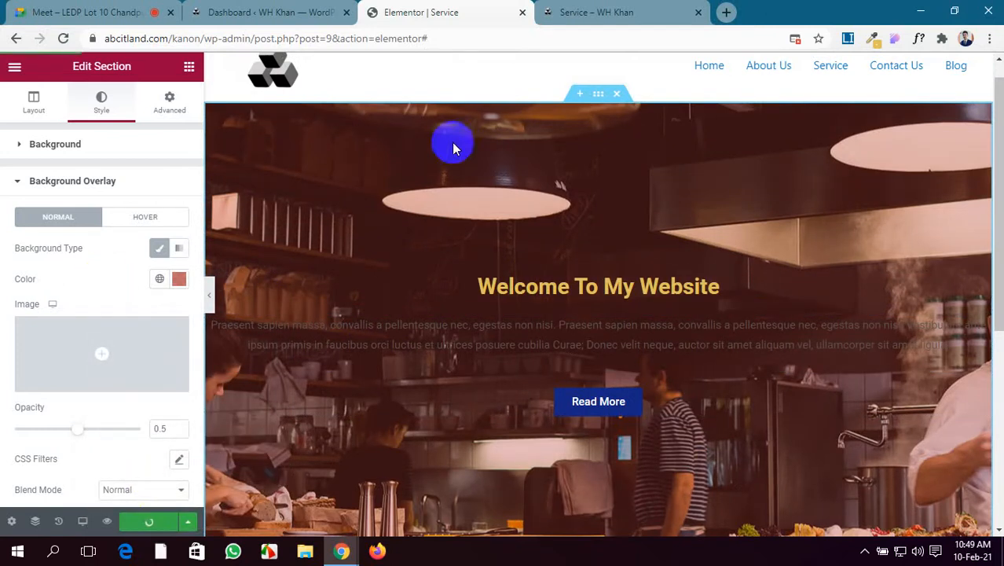
Reload the Service page preview, check the red overlay on the hero section and return to the Elementor editor.
click(621, 9)
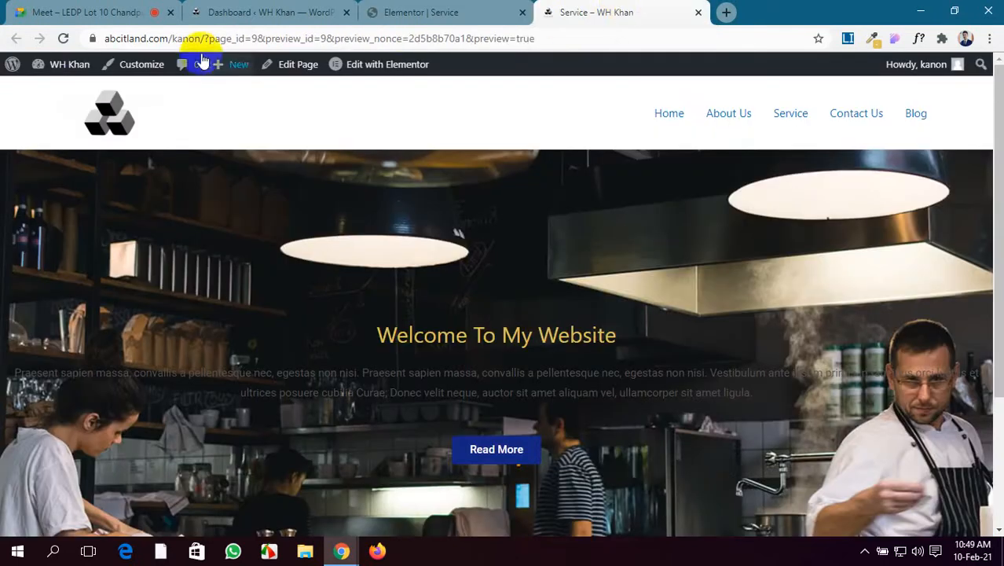
click(66, 39)
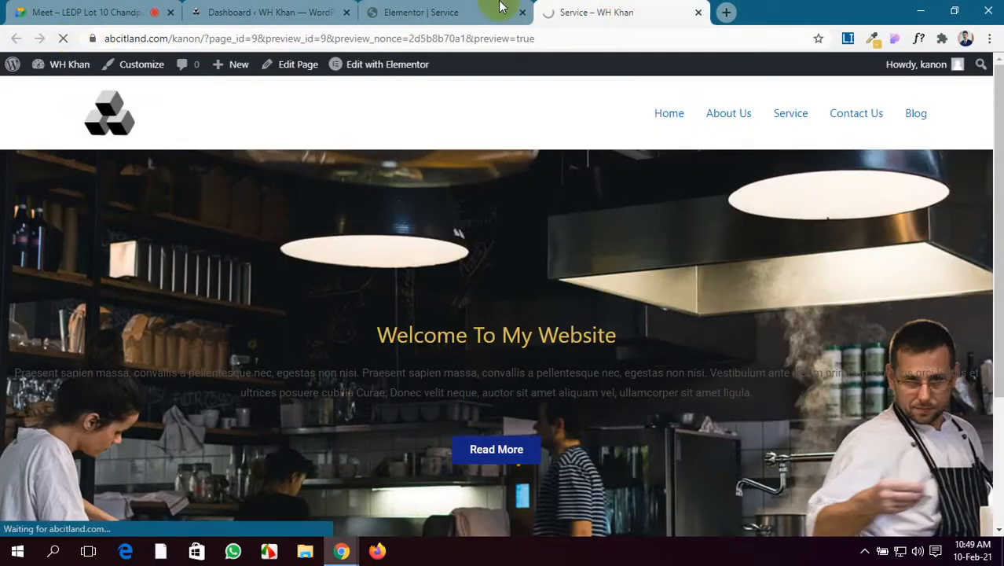
click(440, 11)
click(174, 457)
click(621, 11)
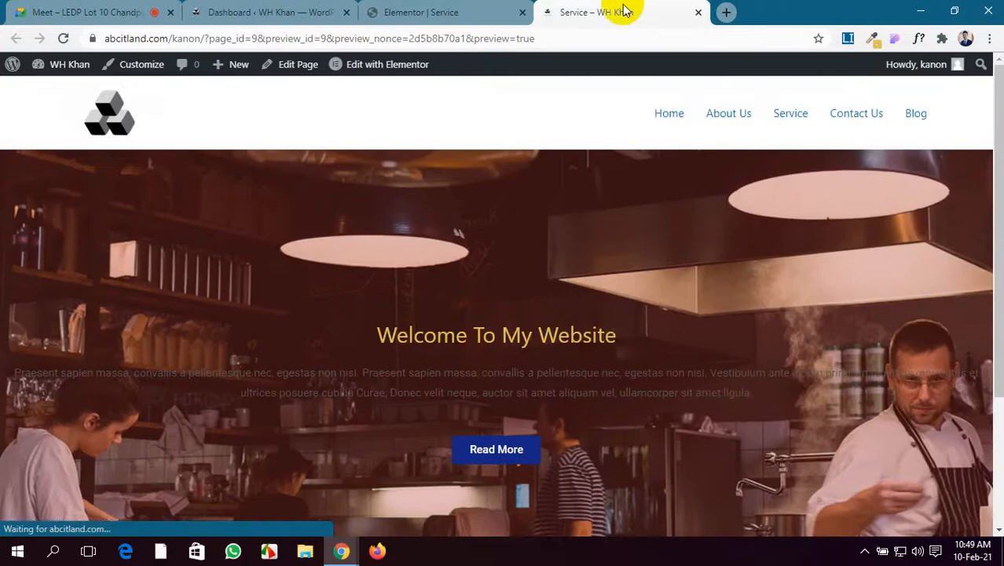
scroll(520, 307, down, 3)
scroll(520, 307, up, 3)
click(440, 11)
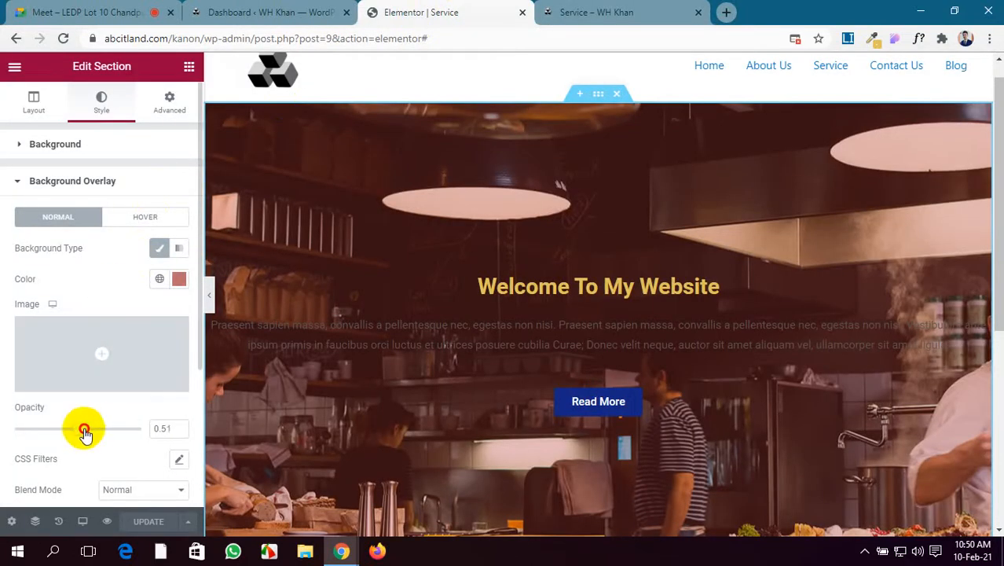
Set the overlay opacity to 0.59 and insert the concert crowd picture from the media library as the overlay image.
mouse_move(85, 432)
mouse_down()
mouse_move(135, 444)
mouse_move(84, 448)
mouse_up()
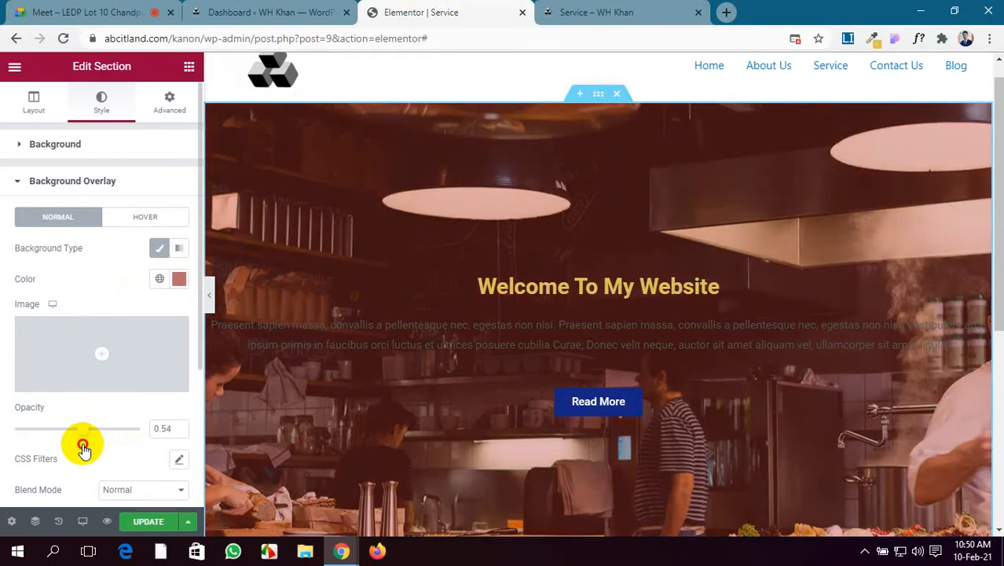
click(100, 354)
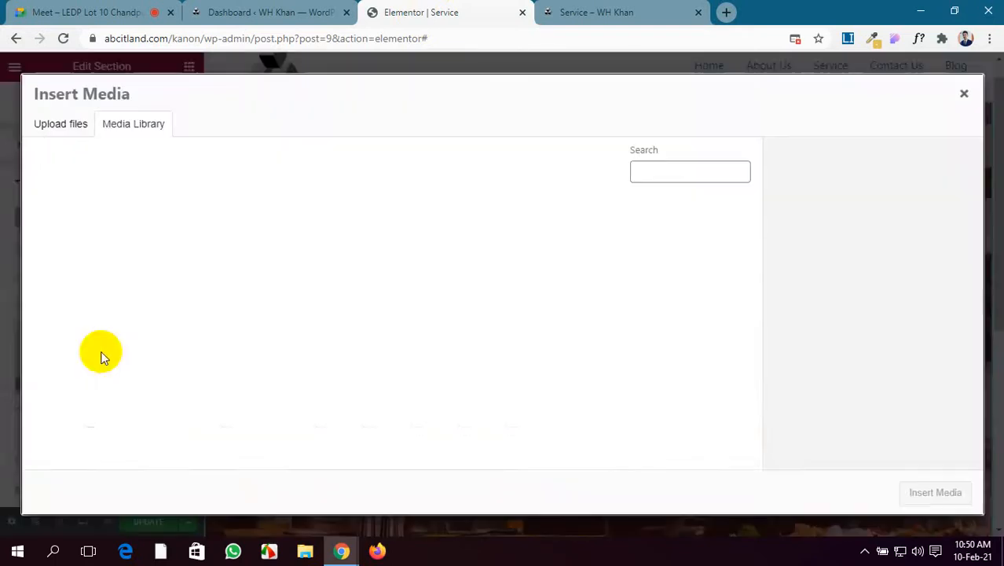
scroll(290, 355, down, 3)
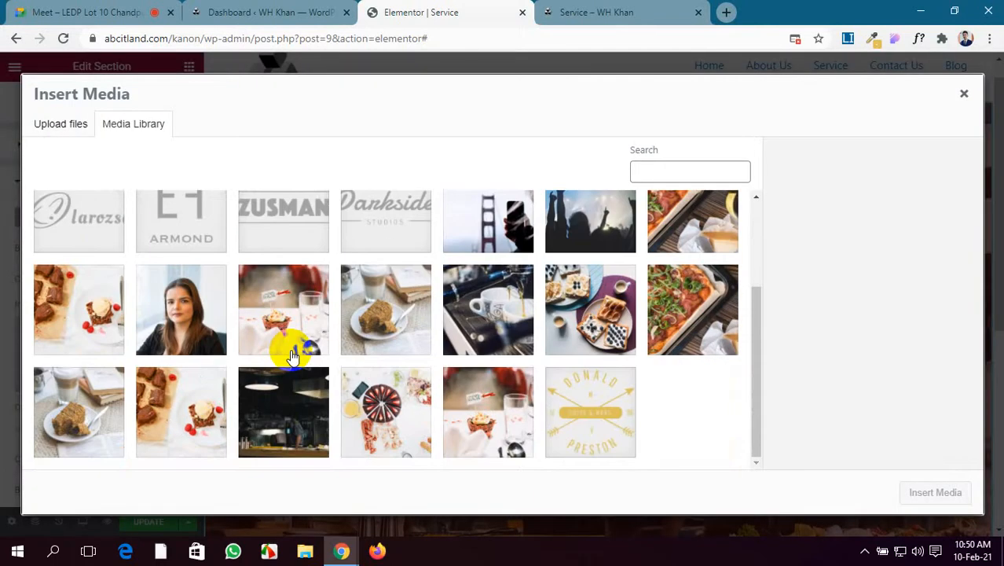
scroll(290, 355, up, 2)
scroll(291, 355, down, 2)
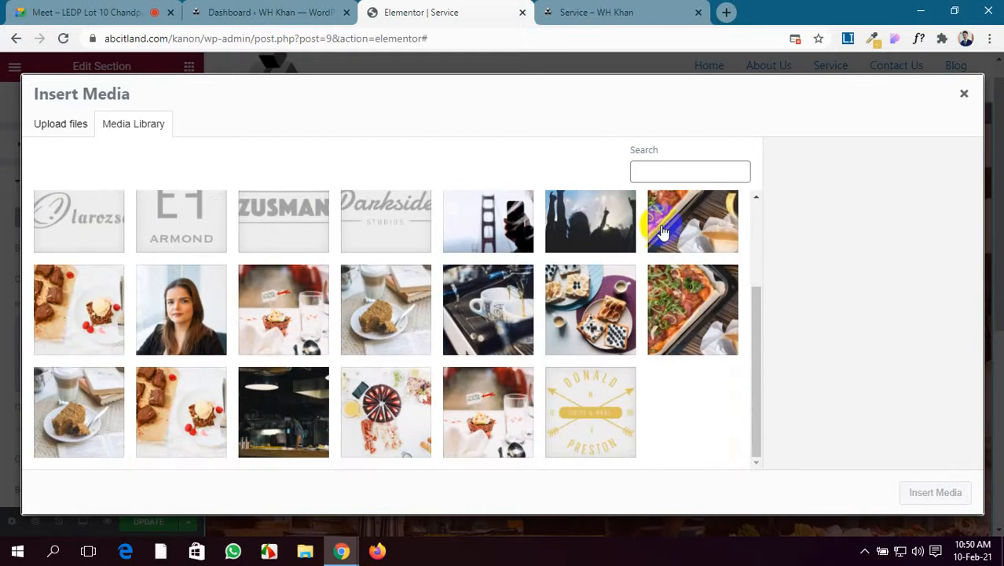
click(616, 218)
click(921, 490)
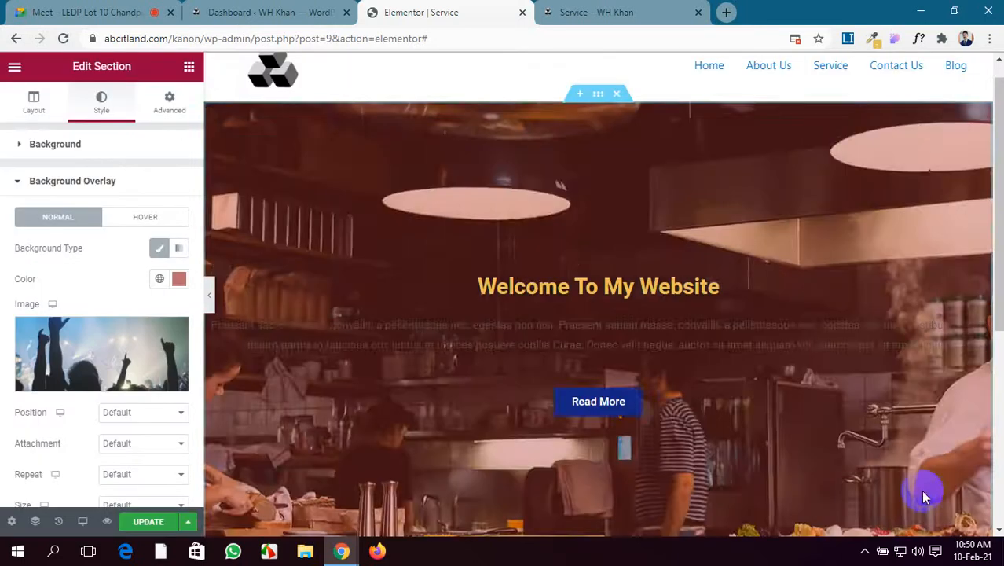
Set the overlay image's position to Center Center and its repeat to No-repeat, keeping the attachment at Default.
click(149, 413)
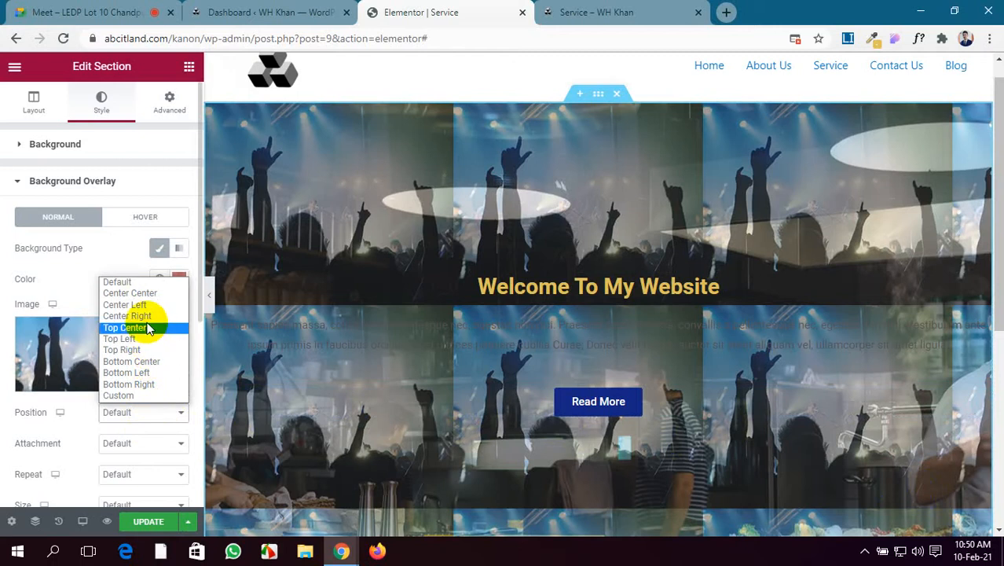
click(143, 293)
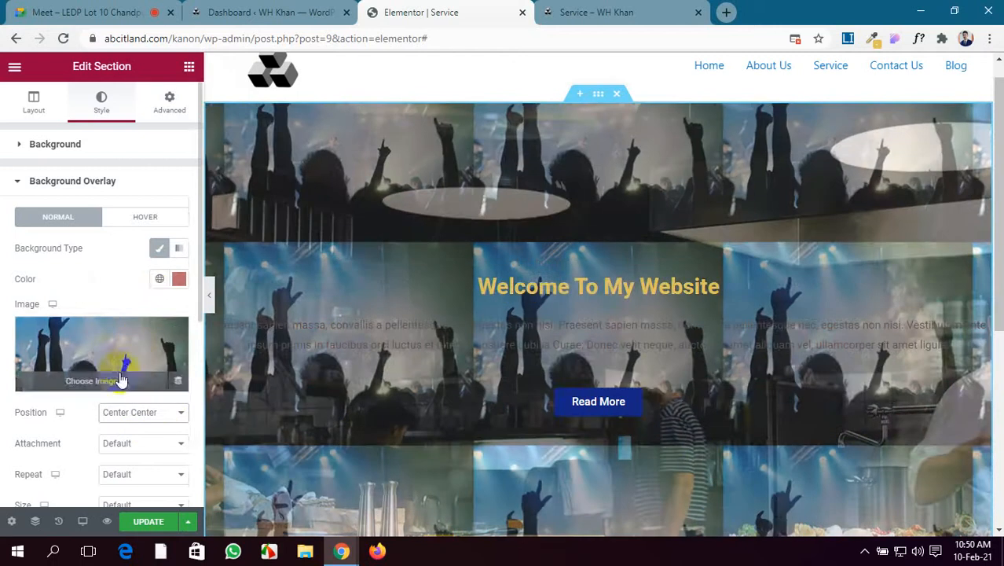
scroll(118, 380, down, 1)
click(167, 374)
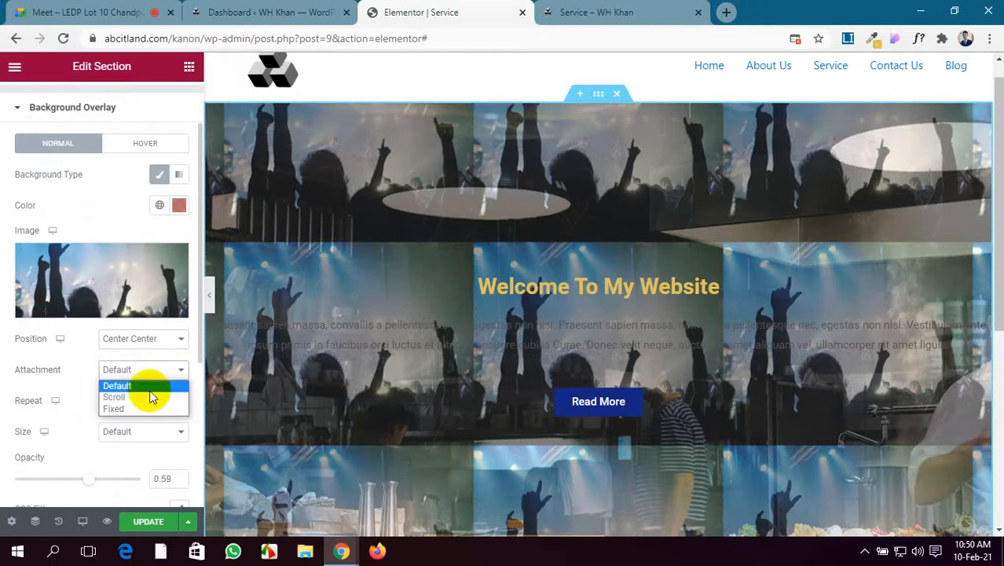
click(153, 386)
click(156, 402)
click(152, 428)
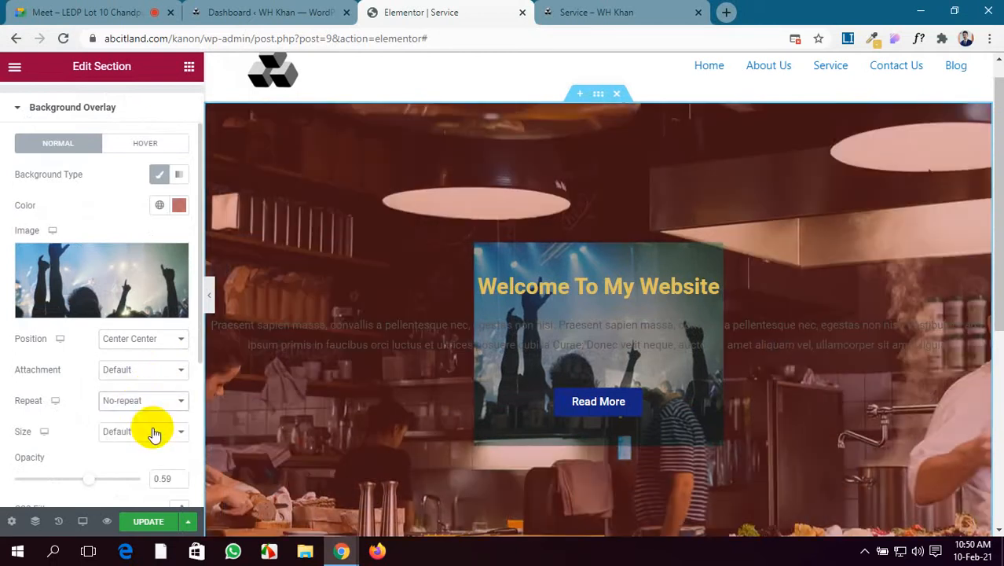
Lower the overlay opacity to 0.45, set the overlay image size to Cover and check the hero section.
scroll(154, 436, down, 1)
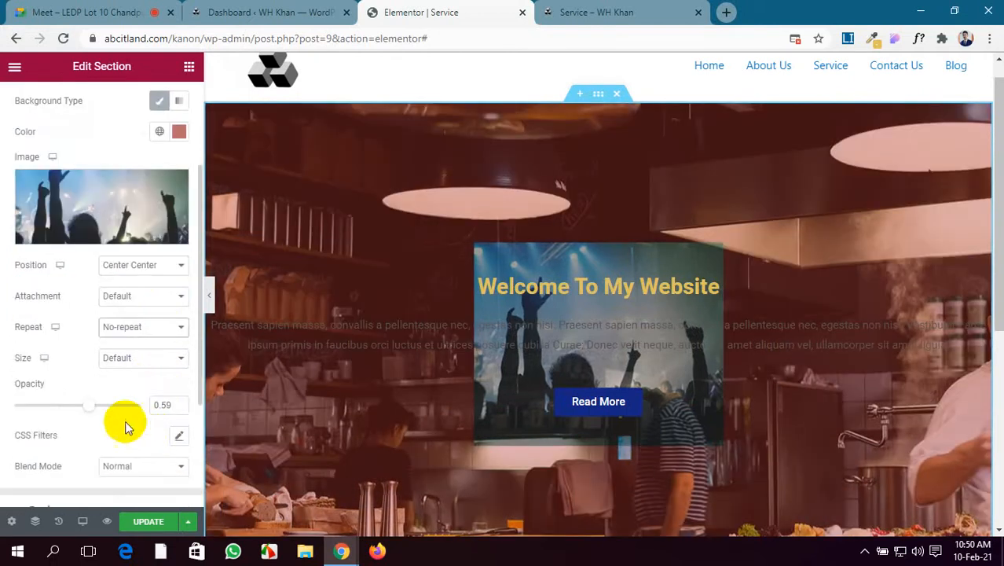
mouse_move(87, 406)
mouse_down()
mouse_move(142, 410)
mouse_move(53, 412)
mouse_move(69, 412)
mouse_up()
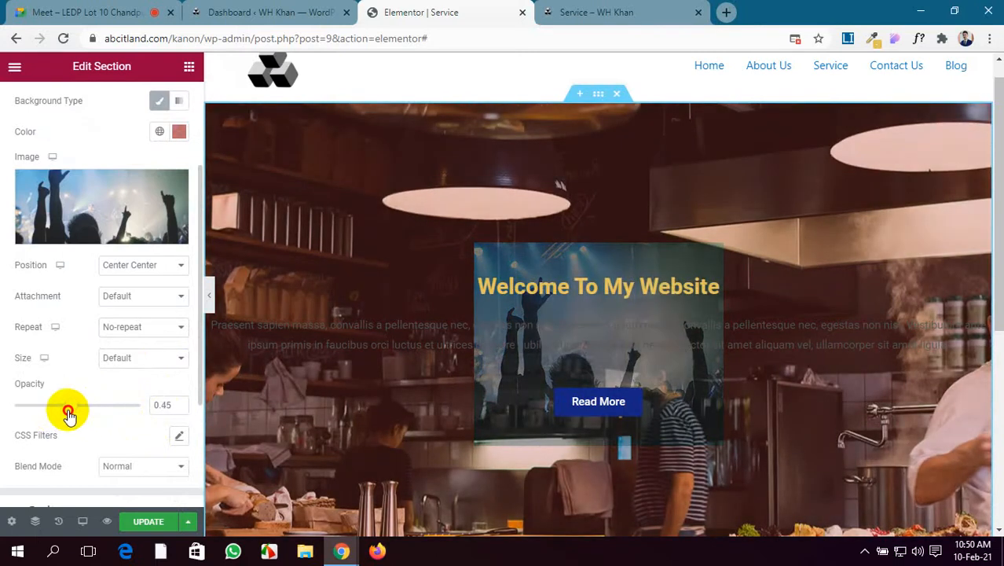
click(145, 355)
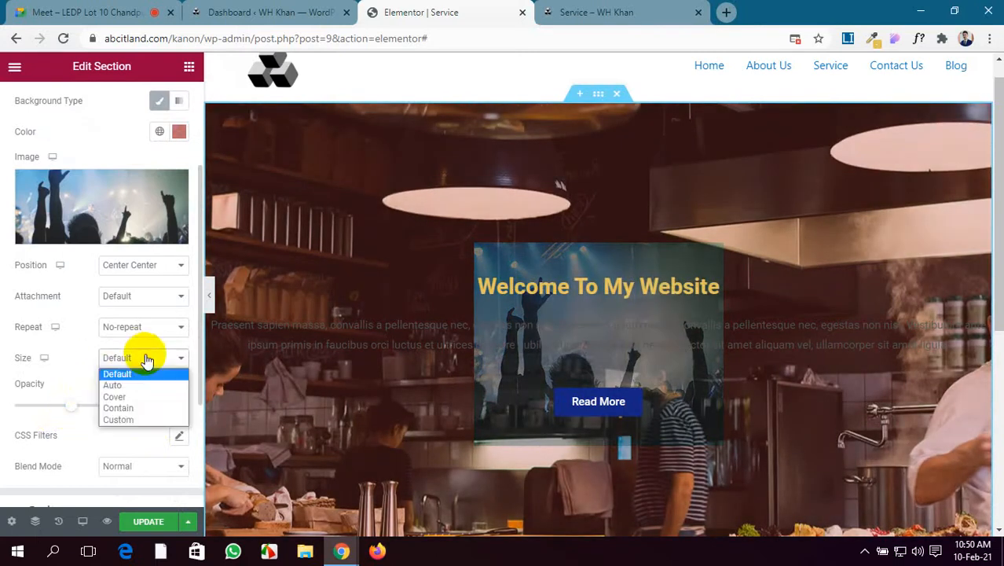
click(142, 398)
scroll(363, 299, down, 2)
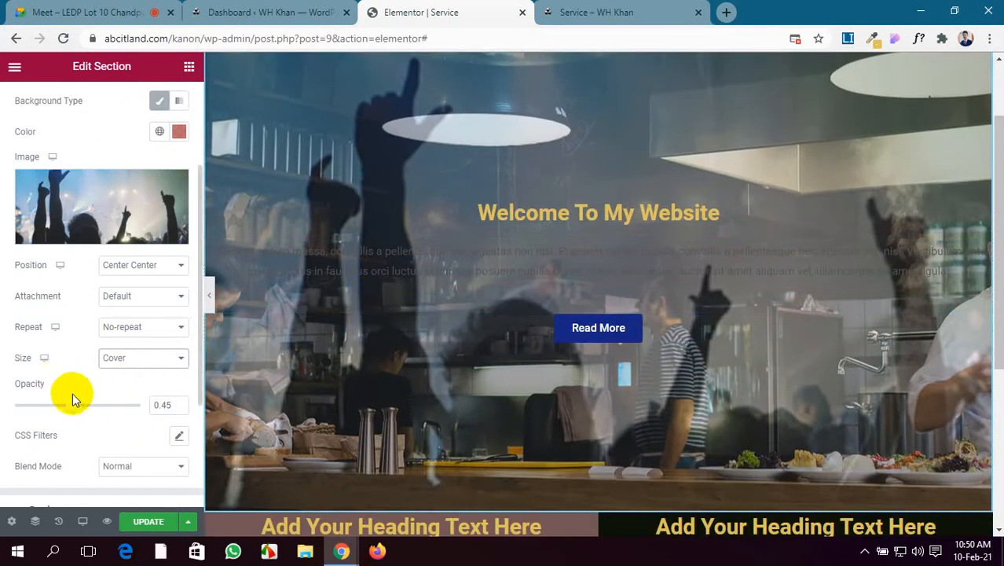
scroll(240, 306, up, 2)
scroll(239, 306, up, 1)
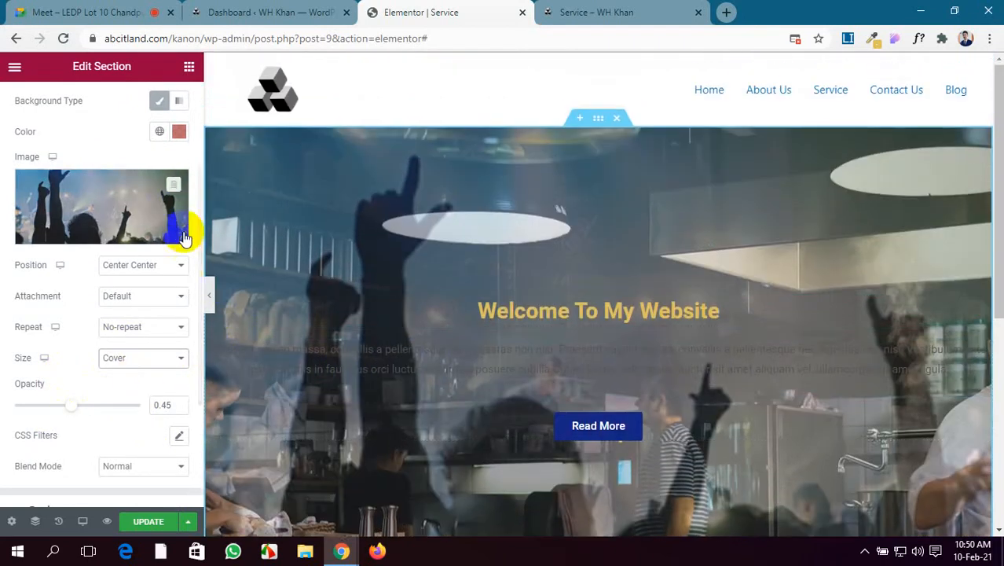
Change the hero section's background overlay colour to #9F1212B0, adjusting both its shade and transparency.
click(179, 131)
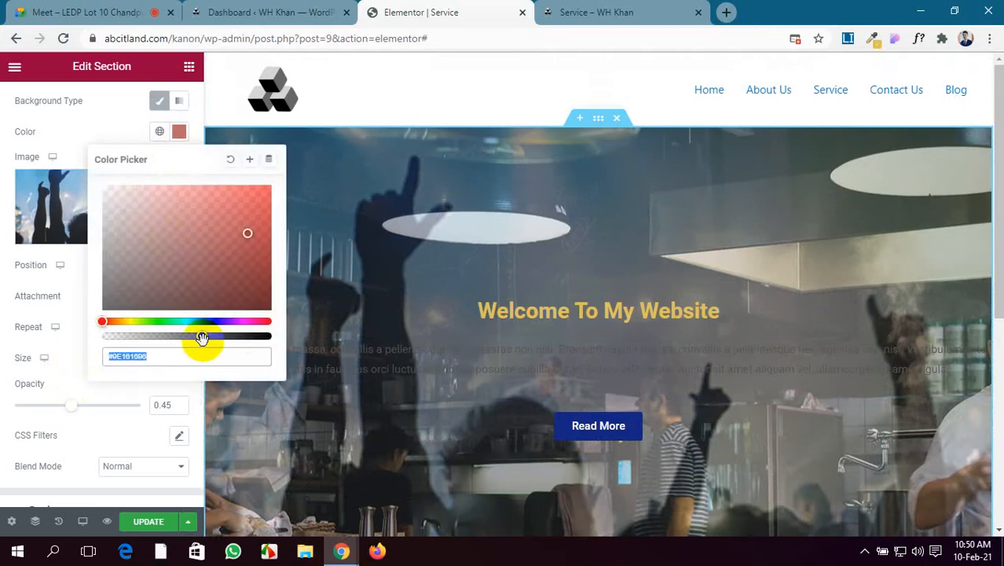
drag(202, 336, 236, 337)
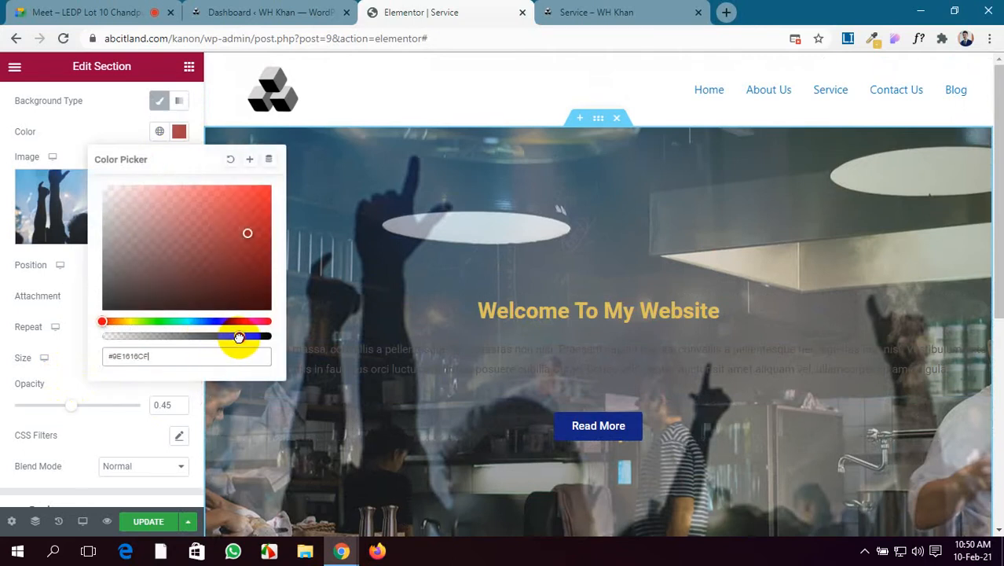
click(252, 232)
drag(238, 336, 222, 338)
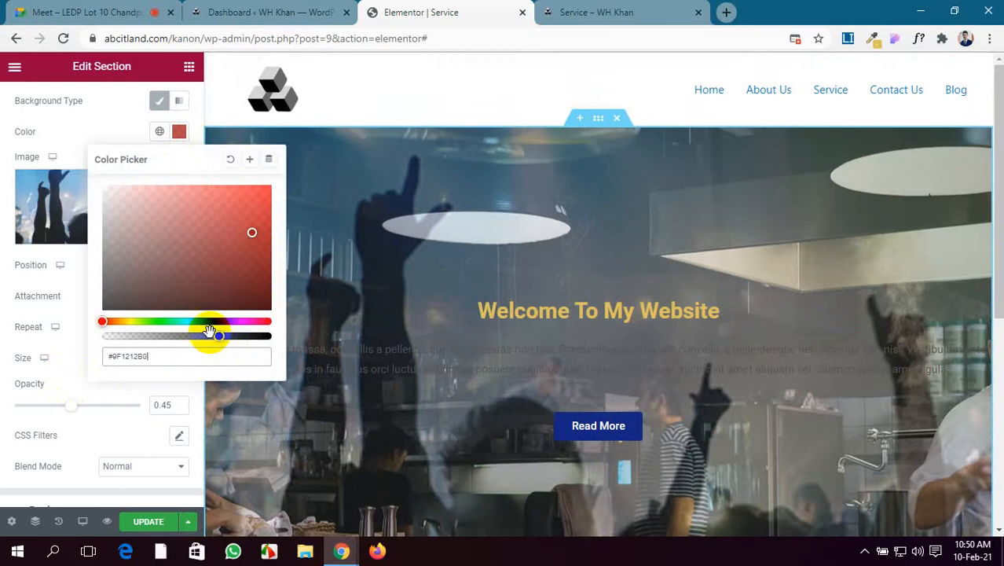
click(7, 359)
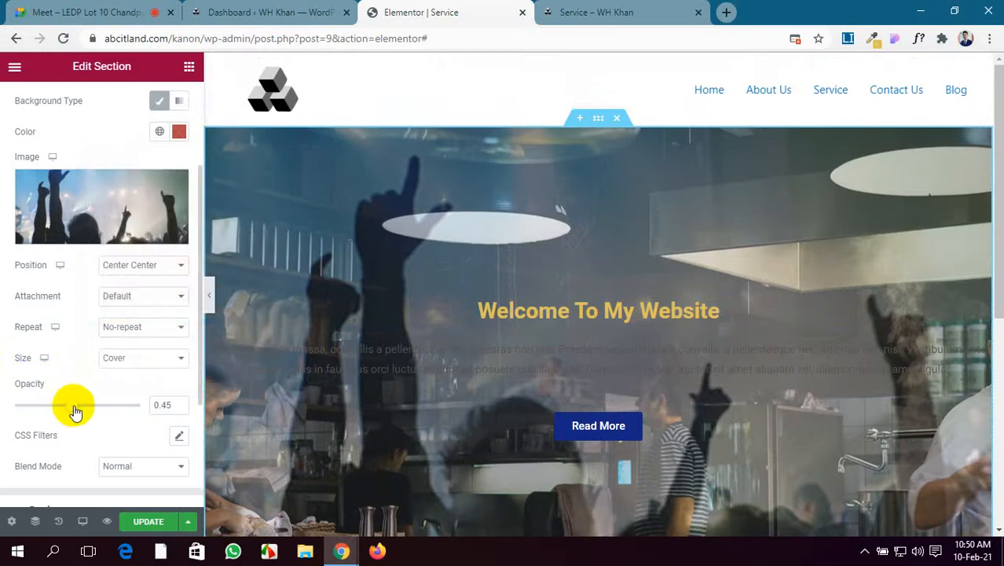
Lower the overlay opacity to 0.35, look over the hero section and update the Service page.
mouse_move(76, 410)
mouse_down()
mouse_move(40, 406)
mouse_move(108, 408)
mouse_move(71, 415)
mouse_up()
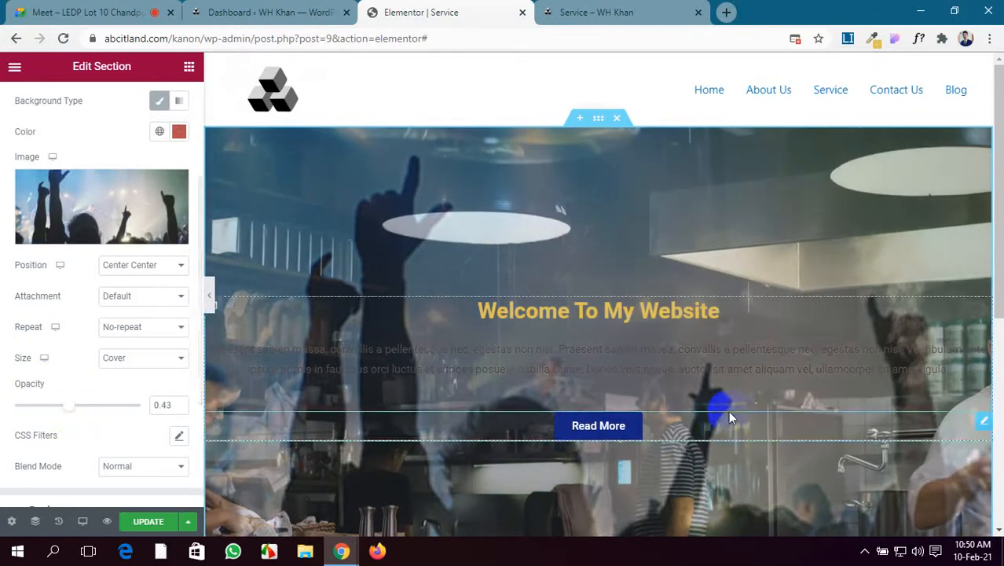
scroll(729, 410, down, 2)
scroll(718, 409, down, 1)
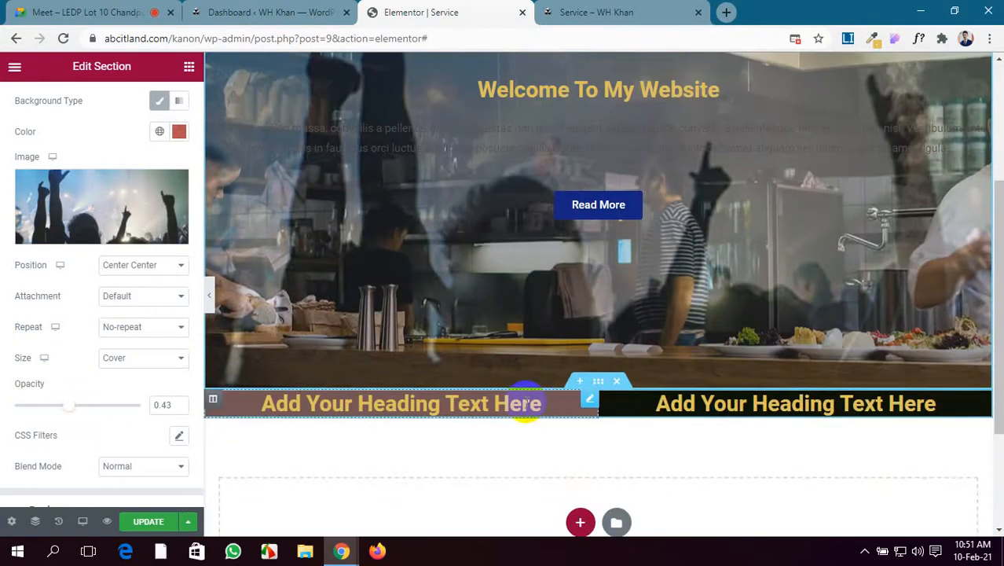
scroll(300, 386, up, 1)
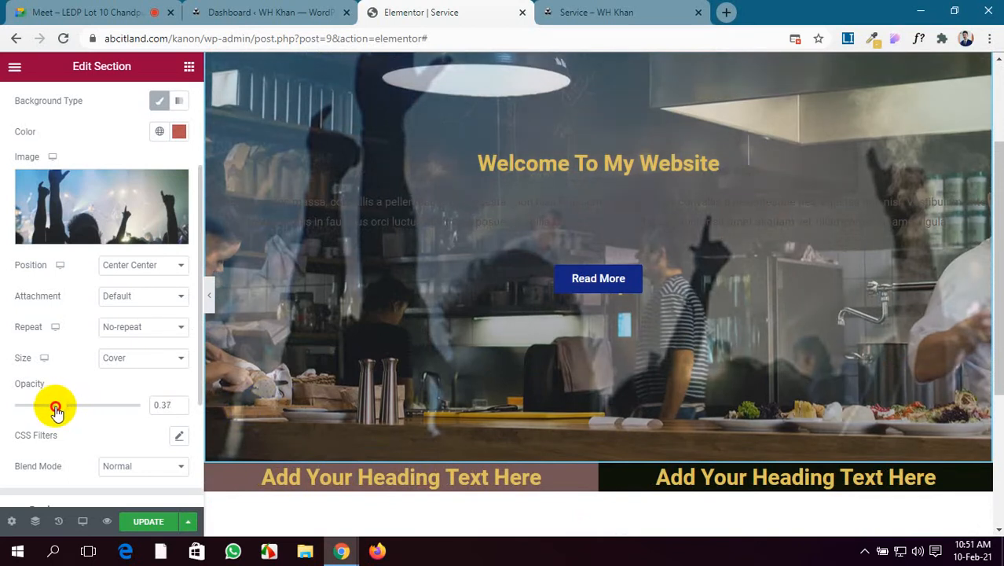
click(147, 523)
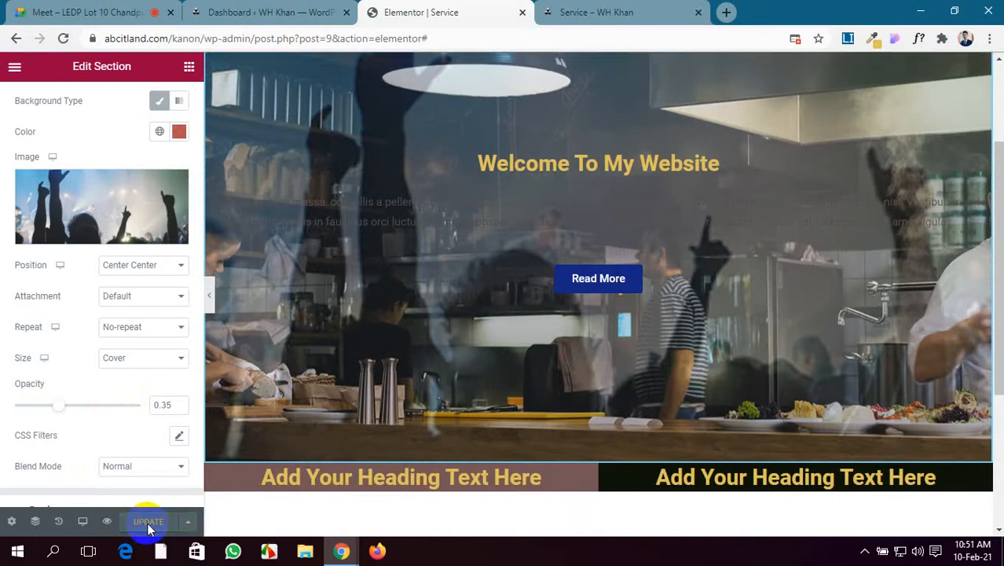
Examine the overlay image over the hero section in the Service page preview and return to the Elementor editor.
click(604, 8)
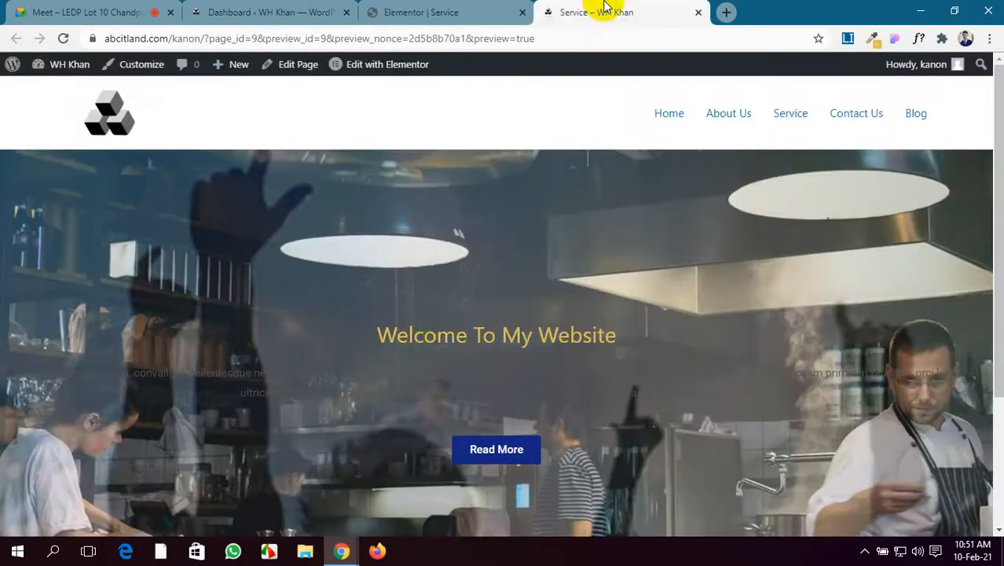
scroll(518, 229, down, 3)
scroll(509, 235, up, 3)
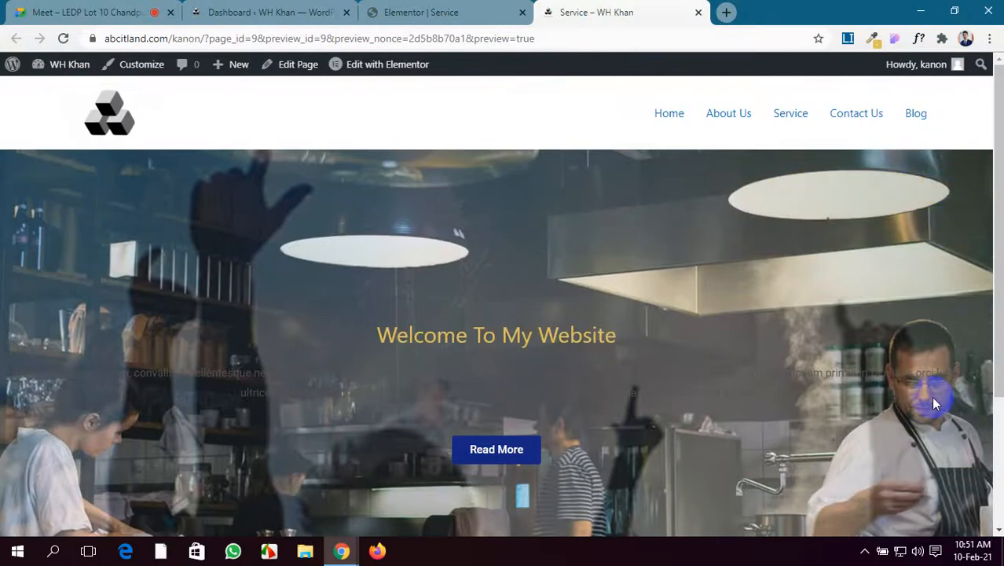
scroll(933, 402, down, 2)
scroll(621, 236, up, 1)
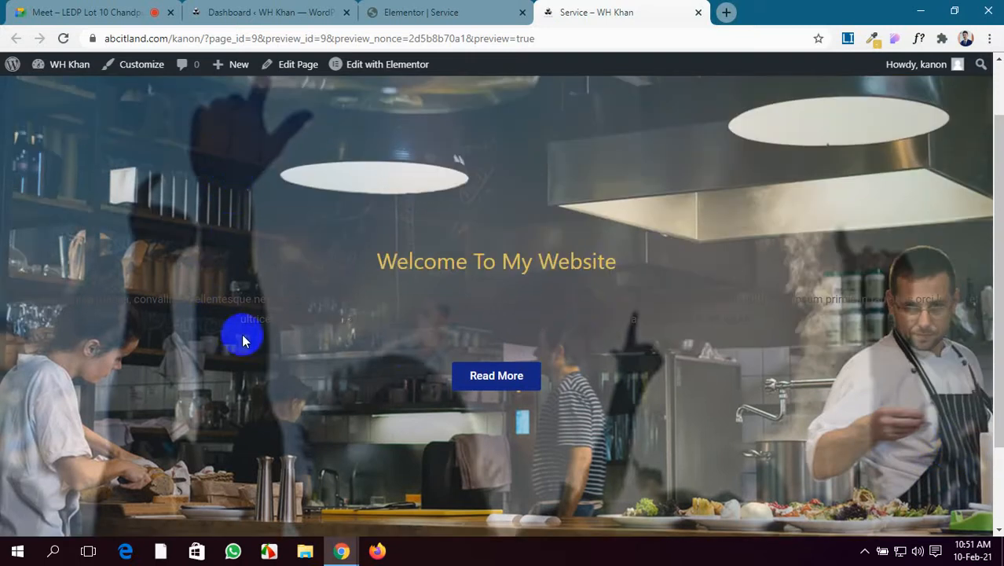
scroll(242, 374, down, 1)
scroll(247, 374, up, 2)
scroll(247, 371, down, 2)
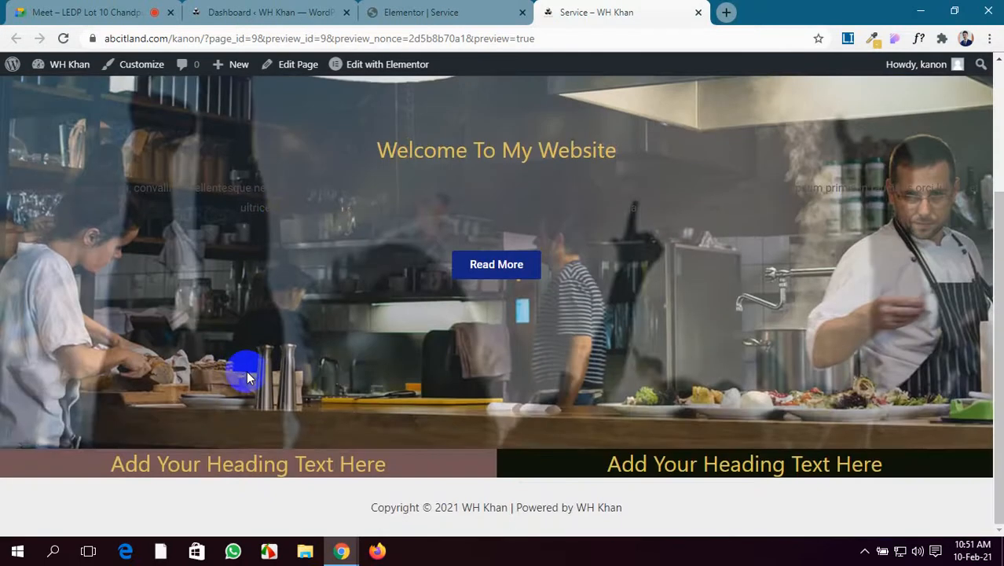
scroll(247, 370, up, 2)
scroll(247, 371, down, 2)
scroll(247, 378, up, 2)
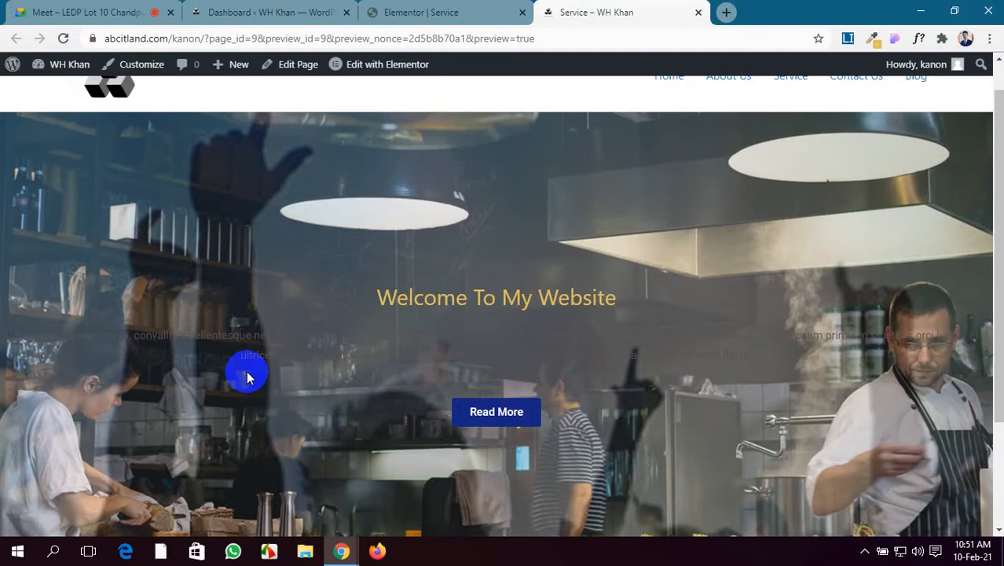
scroll(157, 341, down, 2)
scroll(158, 341, up, 3)
scroll(158, 341, down, 1)
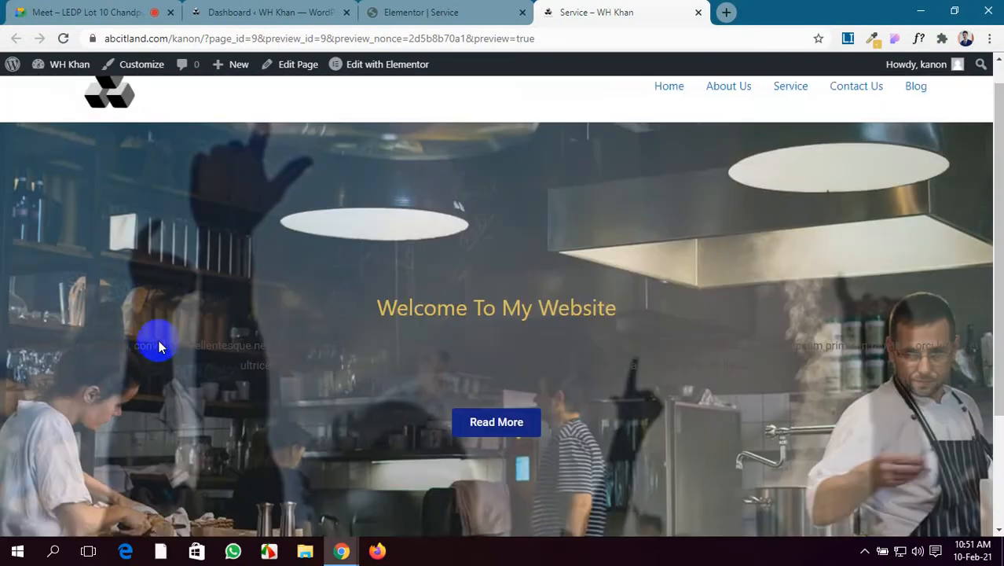
scroll(158, 339, up, 1)
click(417, 11)
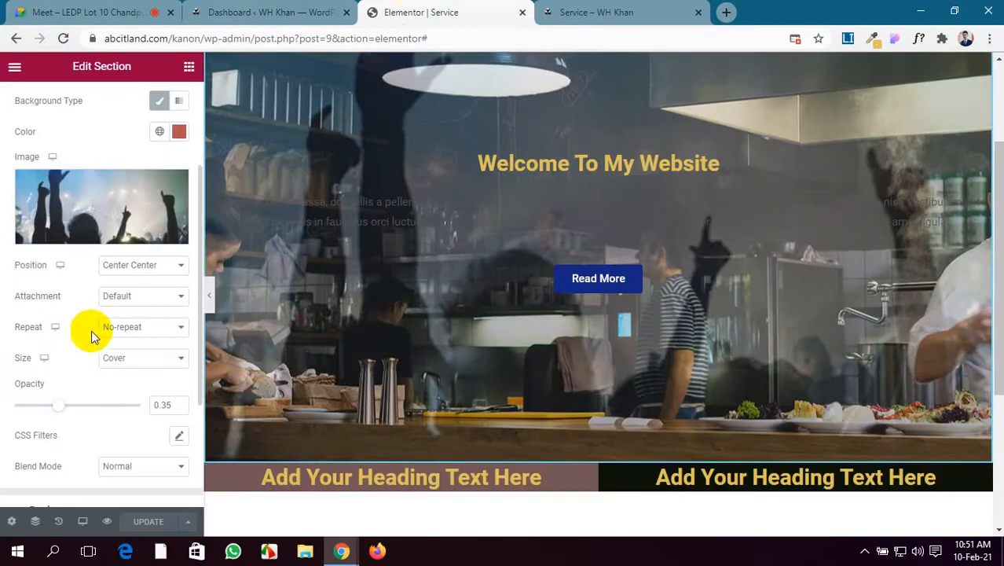
Try a blur of 5.2 in the background overlay's CSS filters and reset the filters.
scroll(95, 338, down, 2)
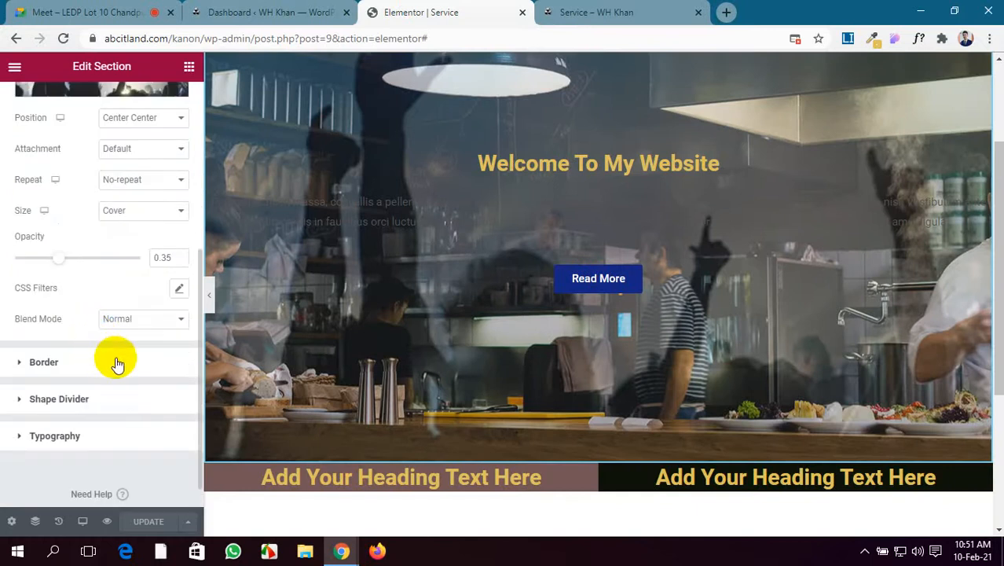
scroll(185, 364, up, 1)
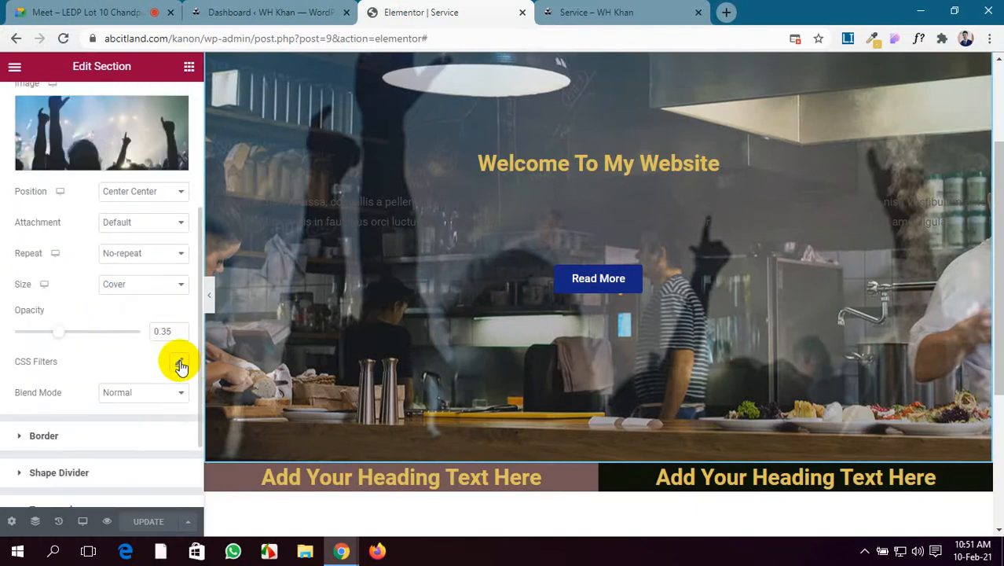
click(180, 364)
scroll(157, 369, down, 3)
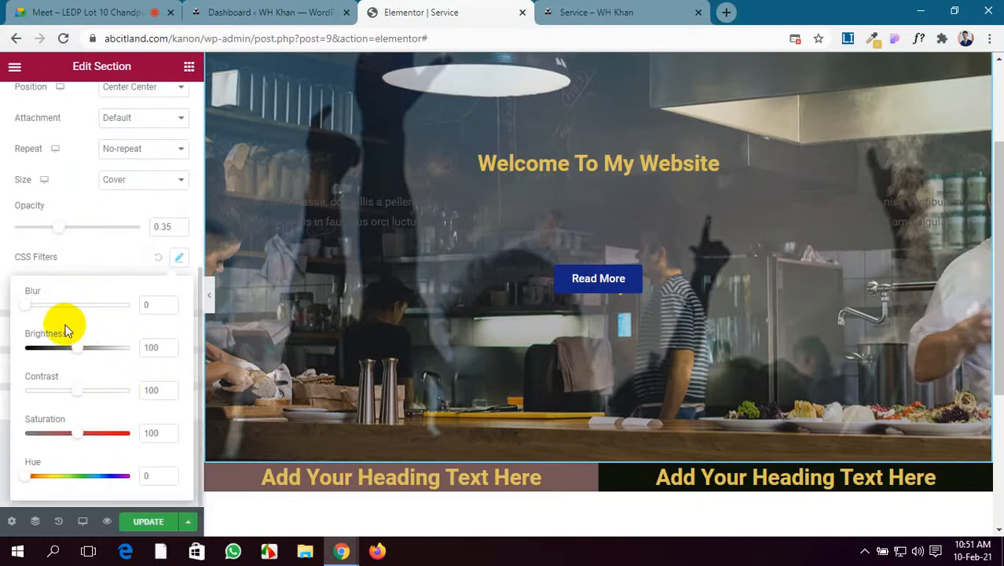
click(82, 261)
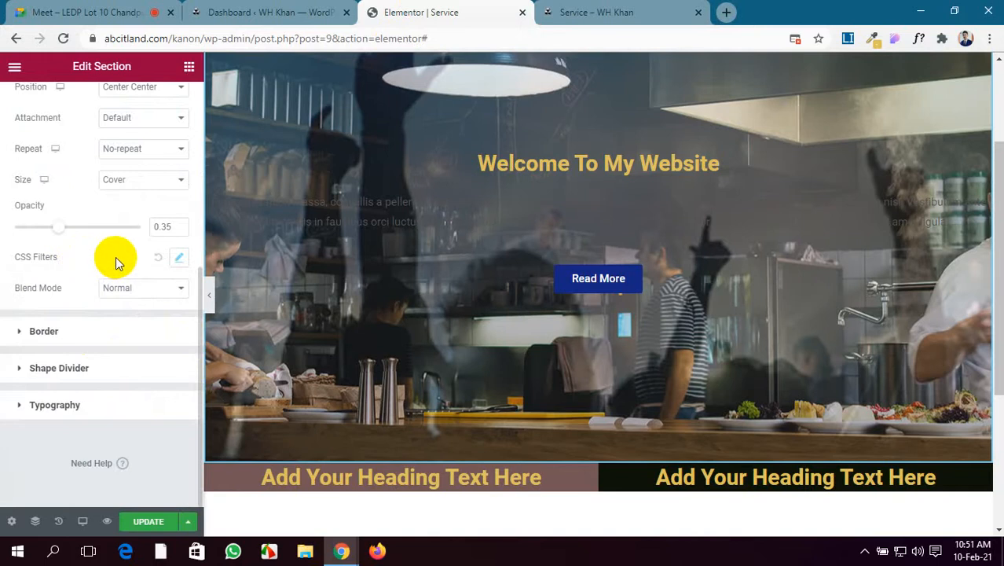
click(178, 258)
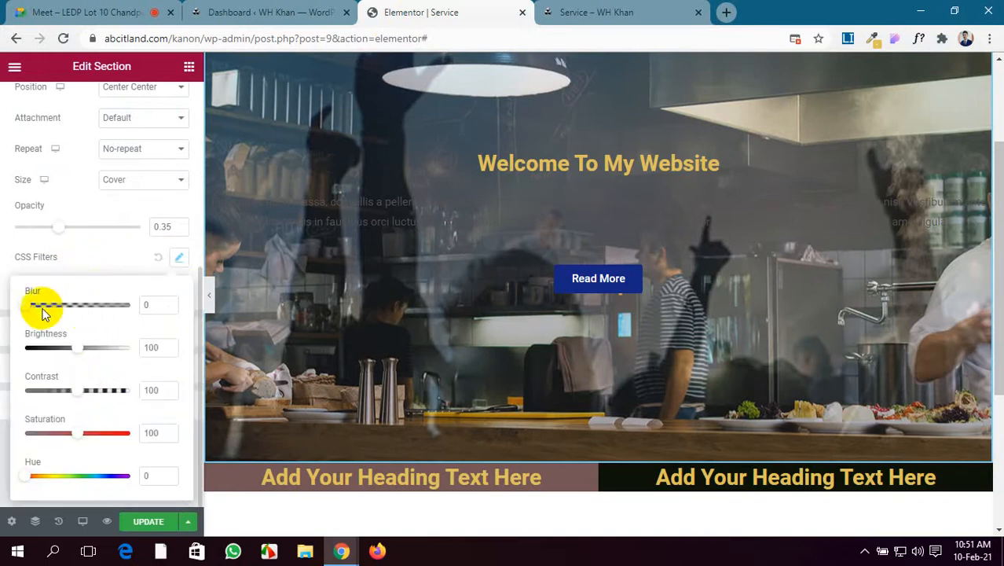
drag(27, 307, 83, 308)
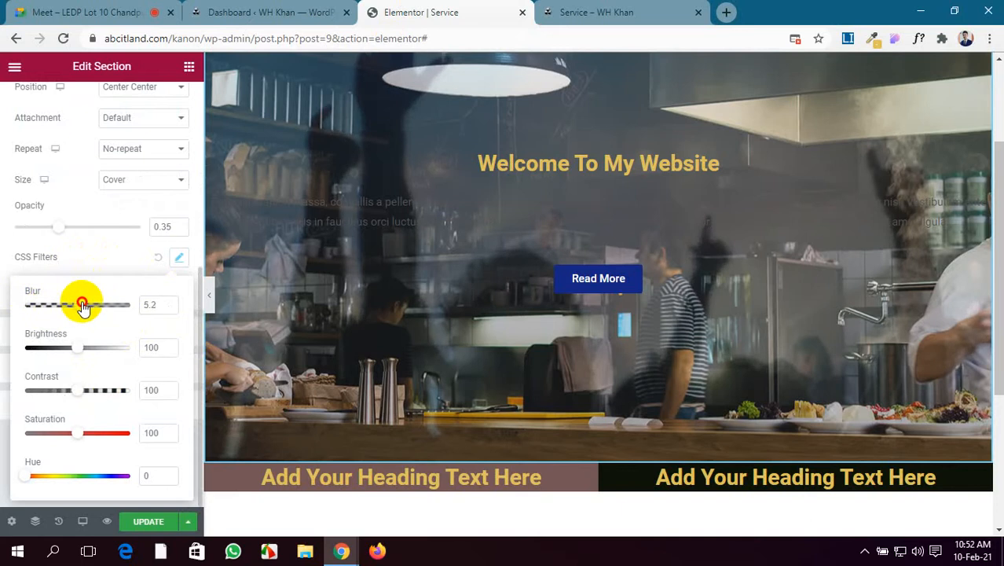
click(149, 274)
Try the Multiply, Screen and Overlay blend modes on the hero section's background overlay.
click(145, 284)
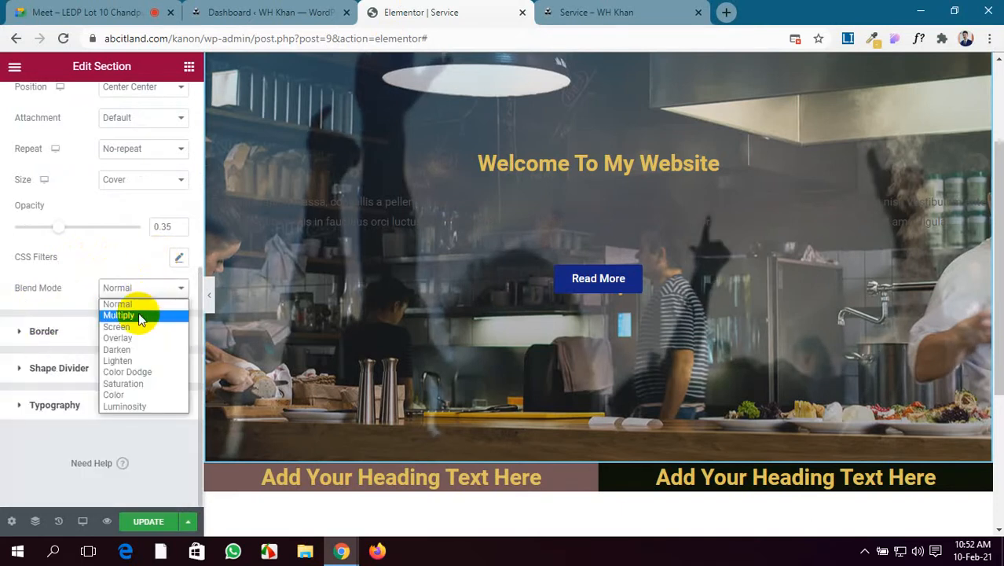
click(138, 315)
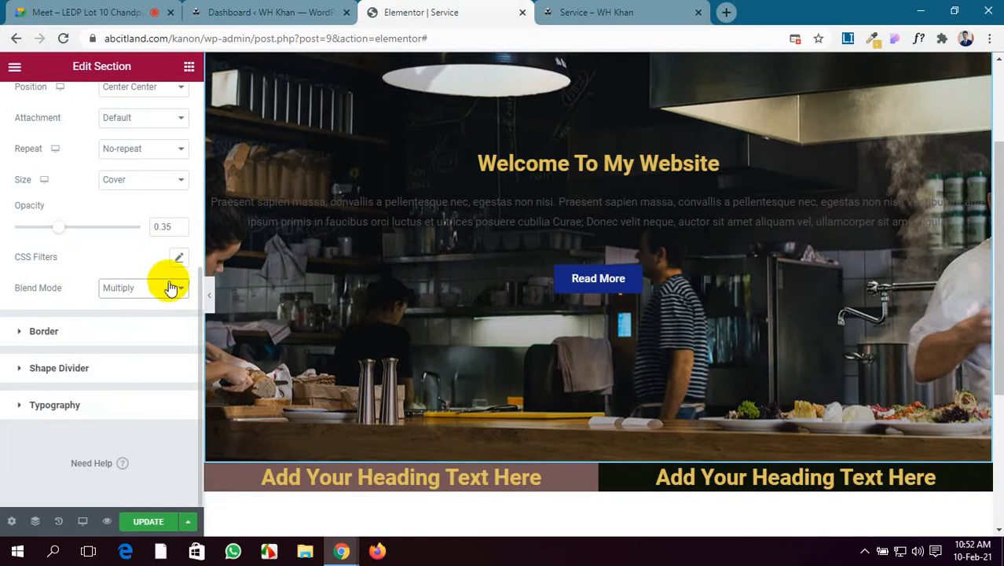
click(168, 289)
click(151, 327)
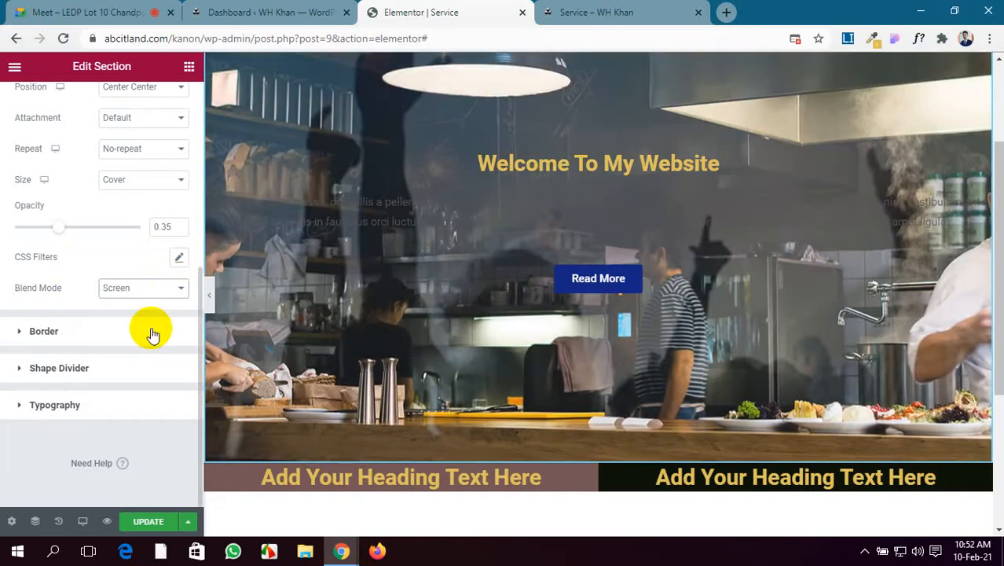
click(155, 289)
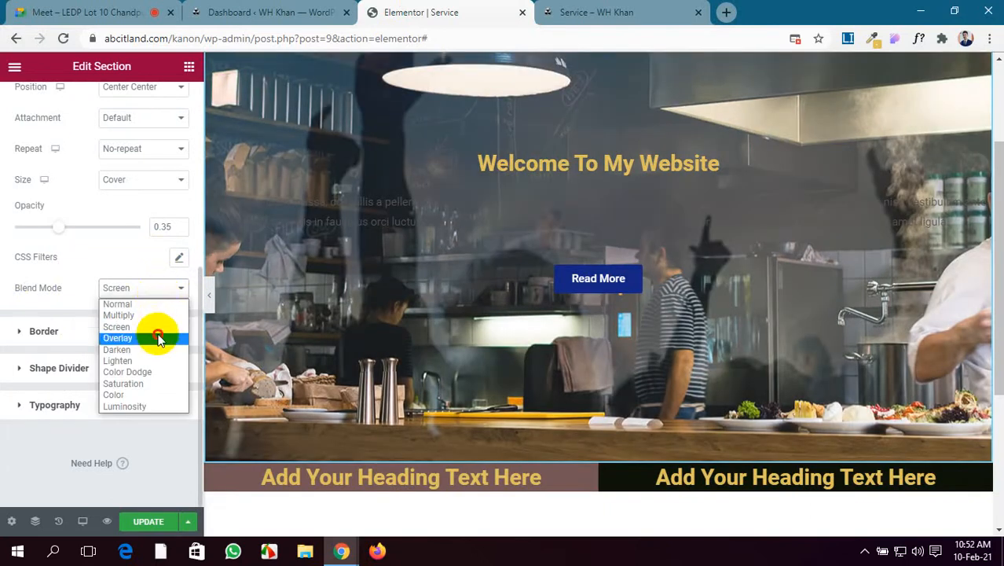
click(157, 338)
click(152, 290)
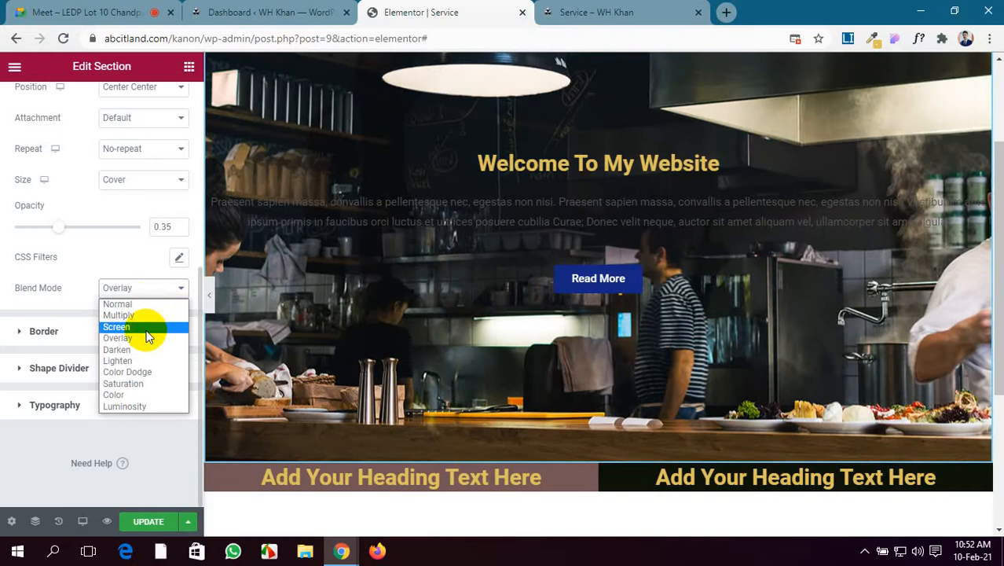
click(145, 338)
Try the Darken, Lighten and Color Dodge blend modes on the background overlay and compare the hero section.
click(152, 292)
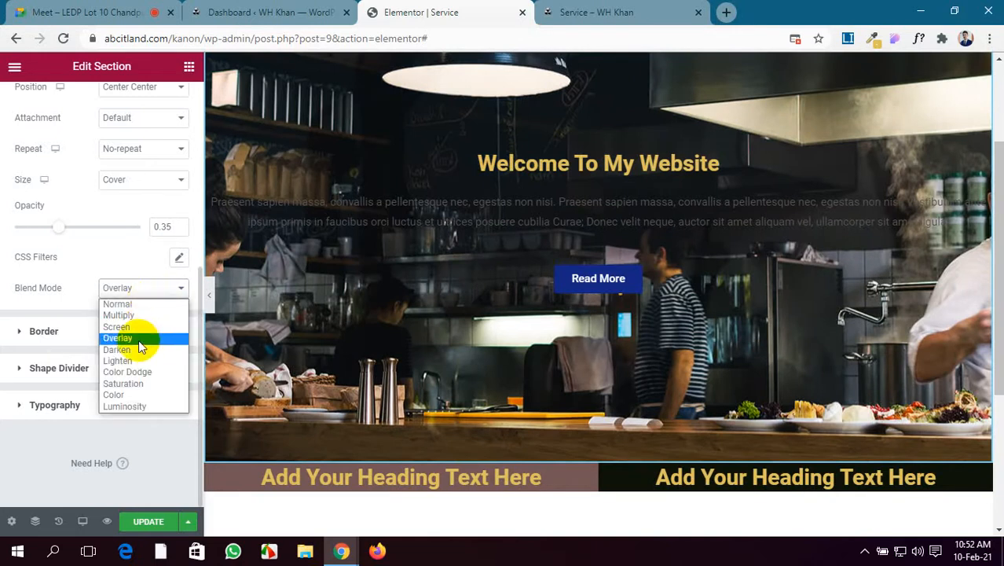
click(140, 346)
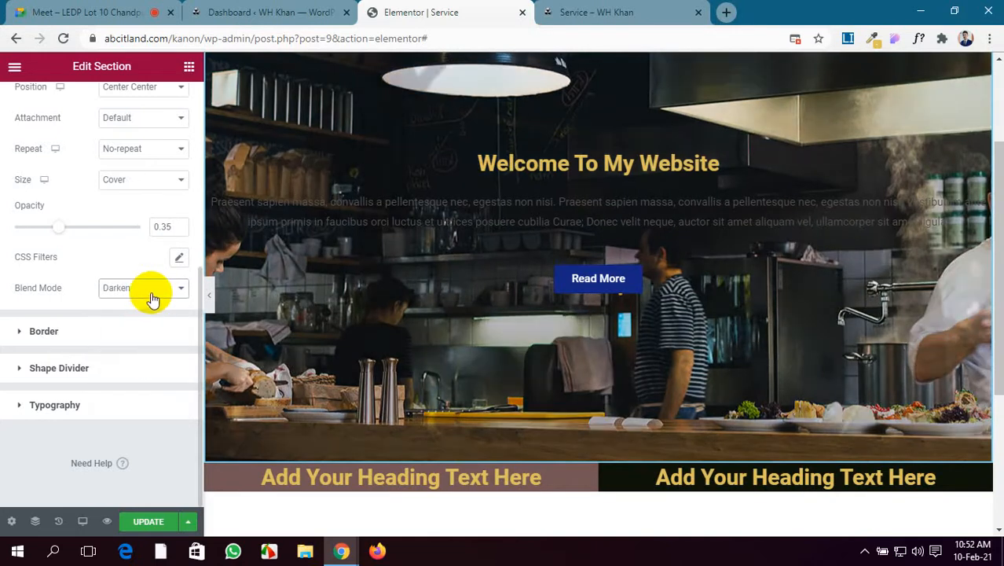
click(148, 291)
click(142, 362)
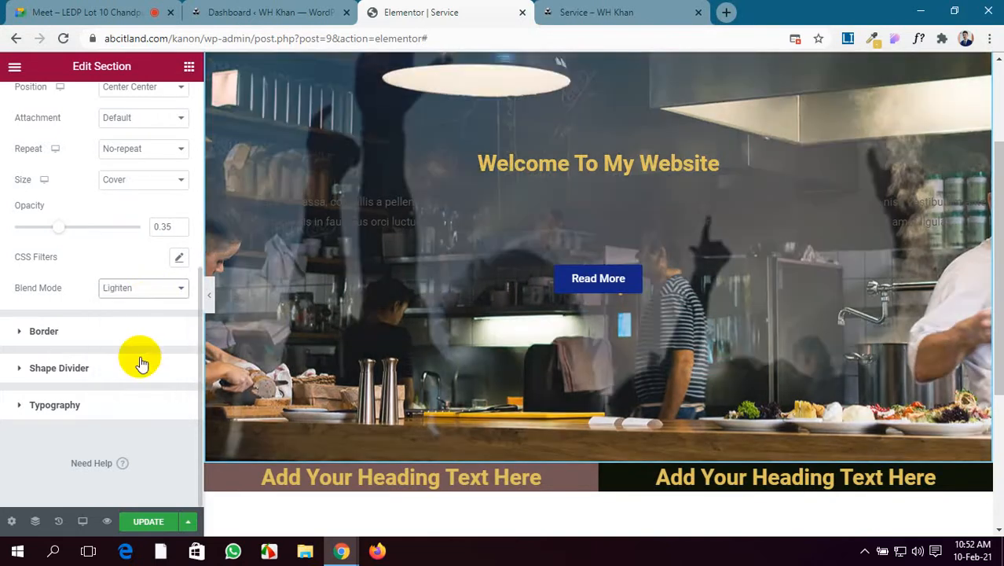
click(149, 290)
click(139, 379)
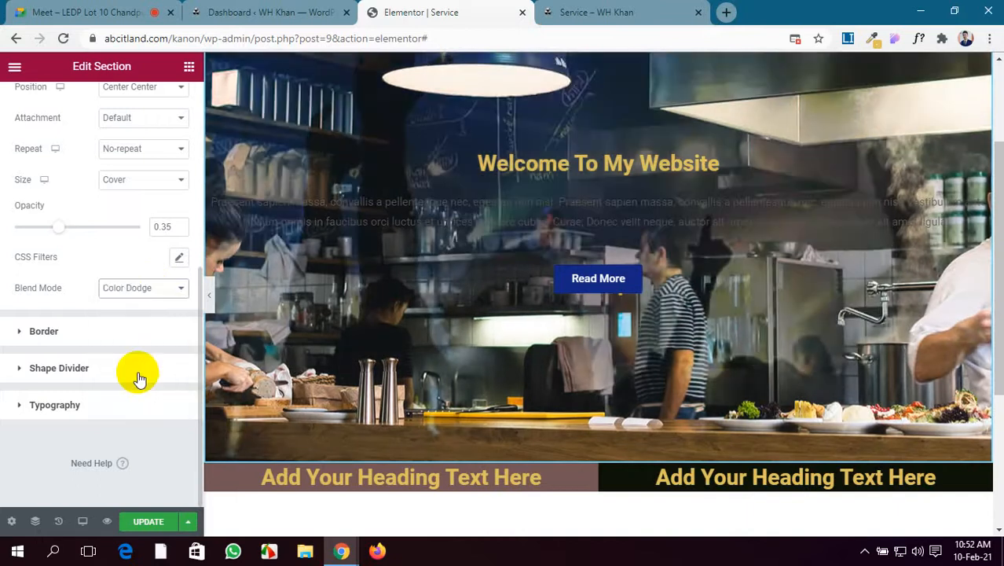
scroll(556, 372, up, 1)
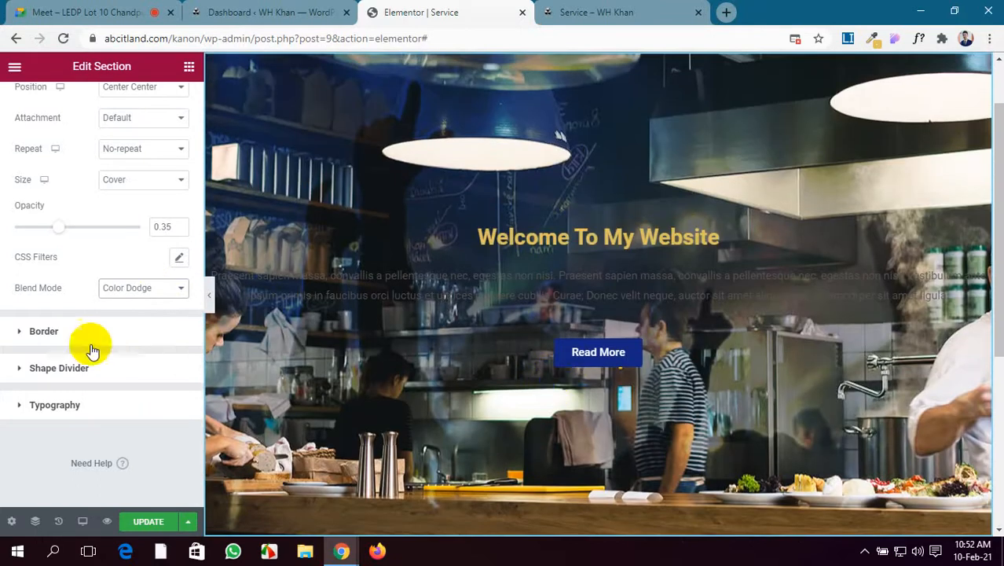
Try the Saturation blend mode on the background overlay and switch the blend mode to Color.
click(157, 289)
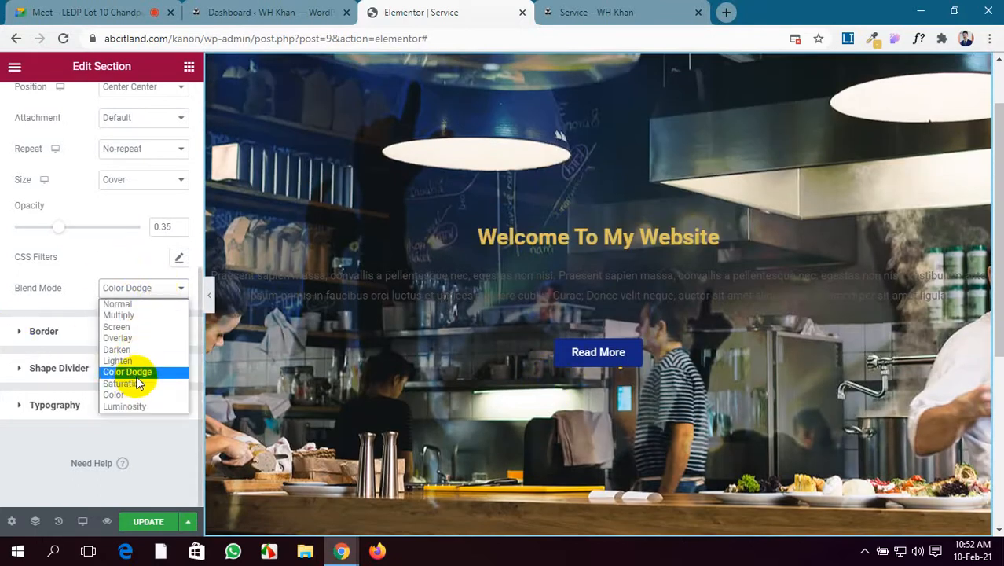
click(138, 384)
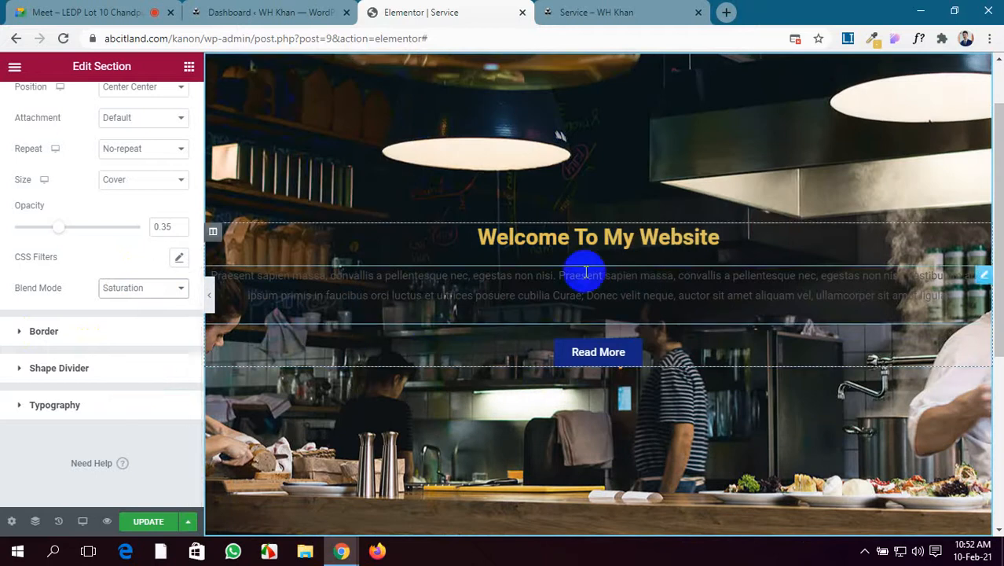
click(157, 290)
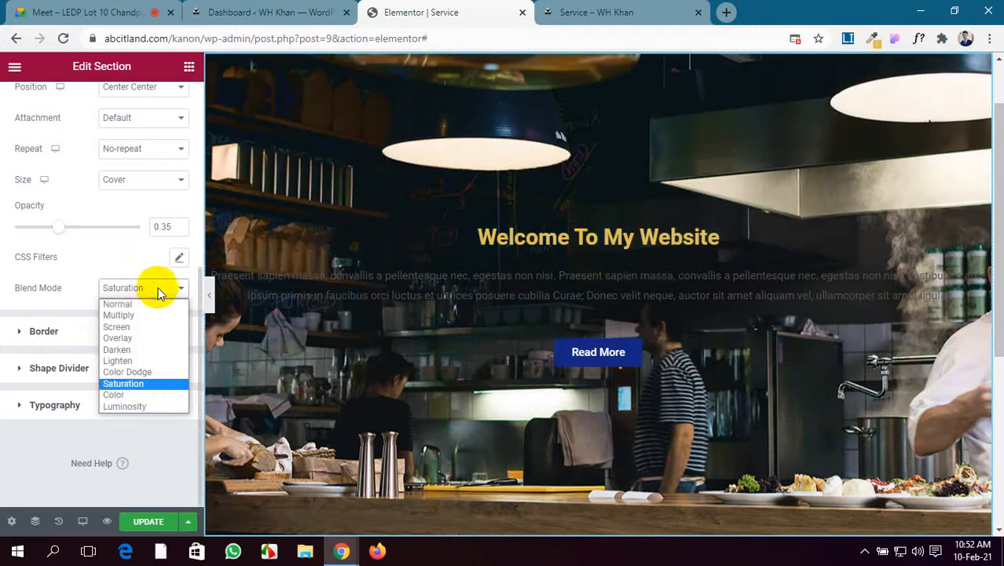
click(141, 396)
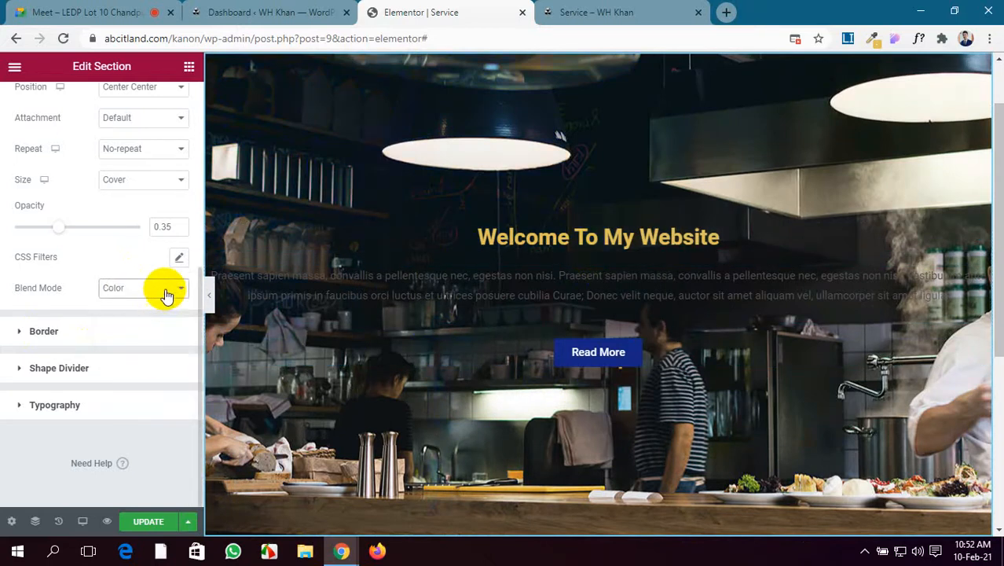
Try the Luminosity blend mode on the background overlay and look over the hero section.
click(163, 289)
click(138, 406)
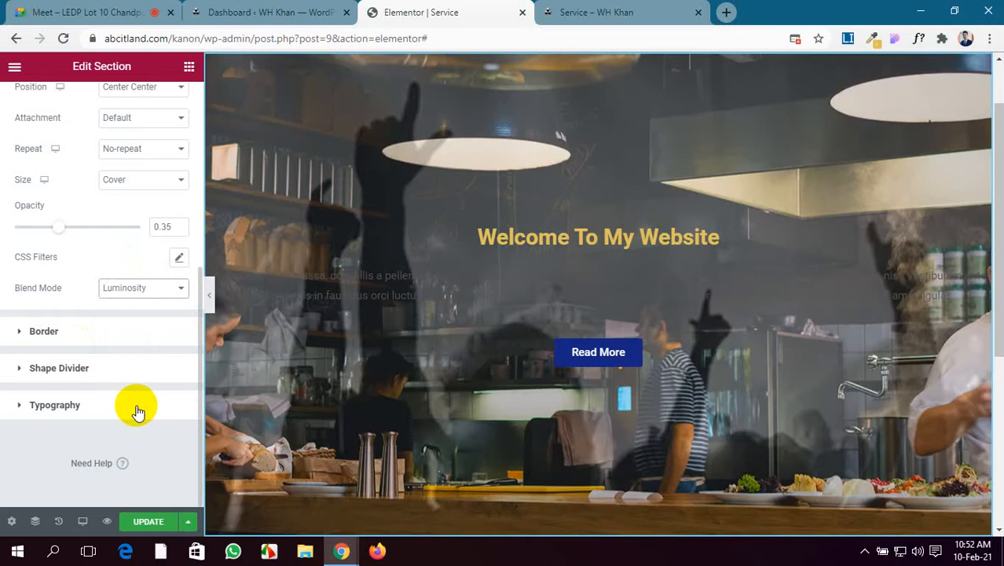
scroll(488, 285, up, 2)
scroll(488, 284, down, 3)
scroll(488, 284, up, 3)
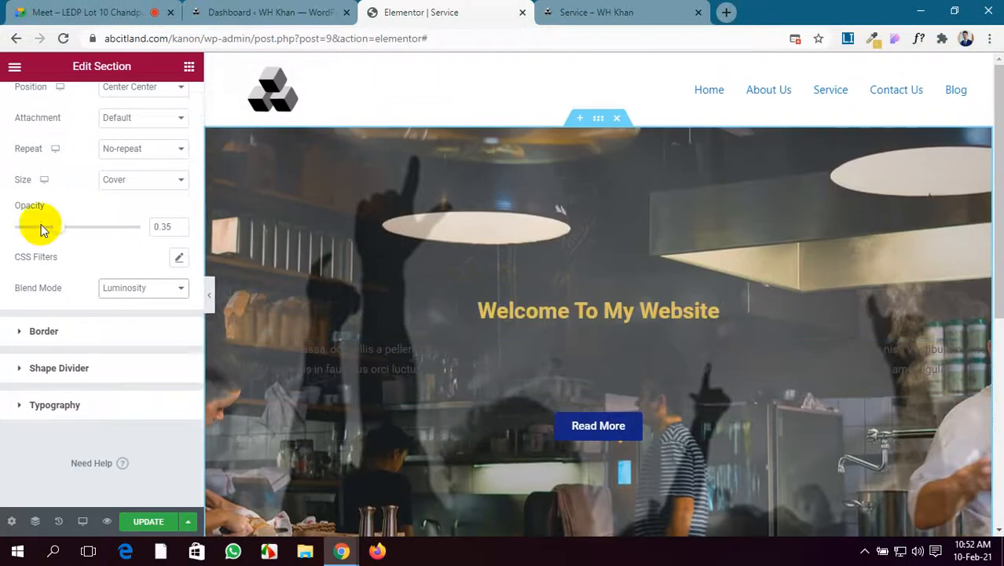
Try different background overlay colours, varying hue, shade and transparency, including #180205E8, #841825E8 and #5D2B31E8.
scroll(43, 228, up, 4)
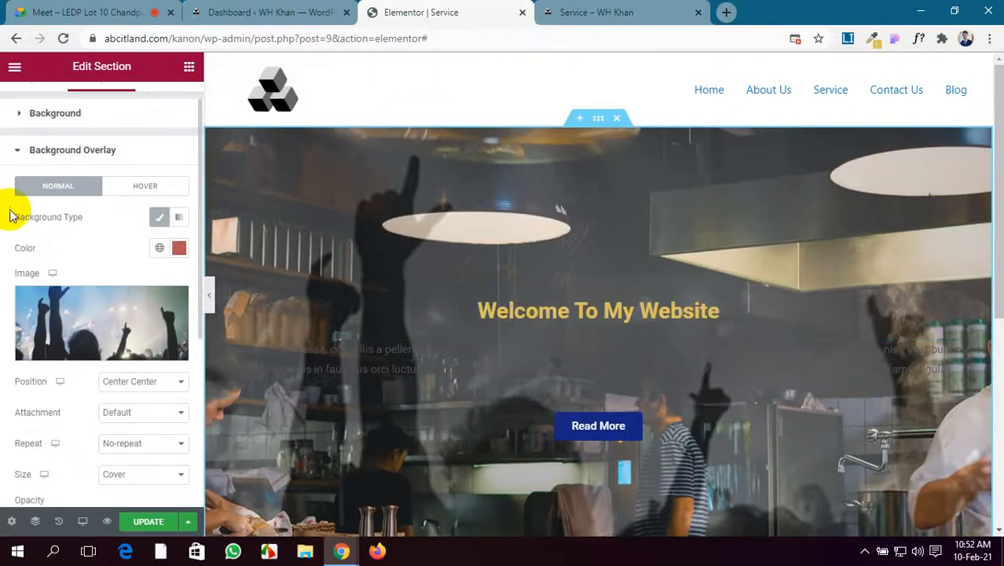
click(179, 250)
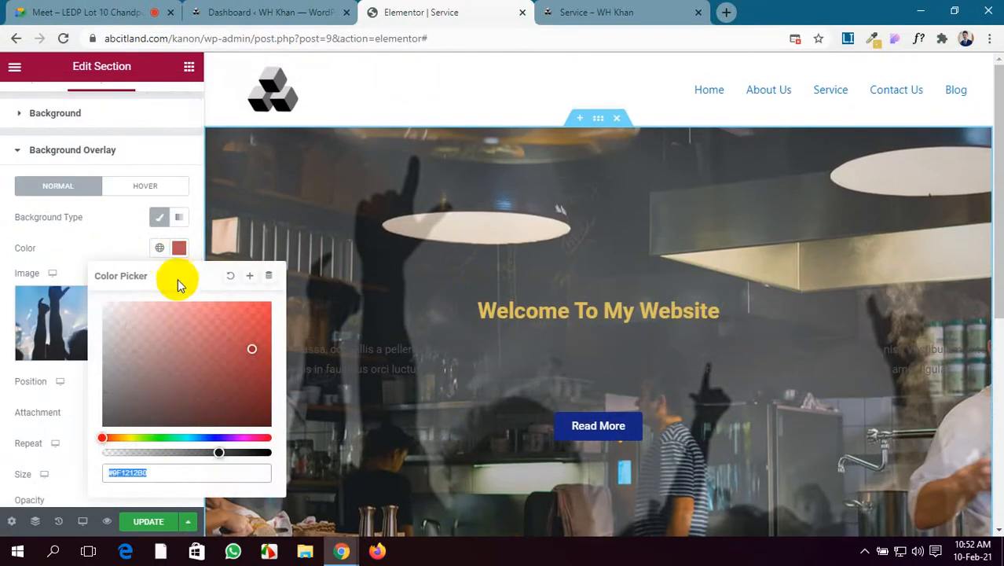
click(152, 438)
drag(251, 355, 254, 415)
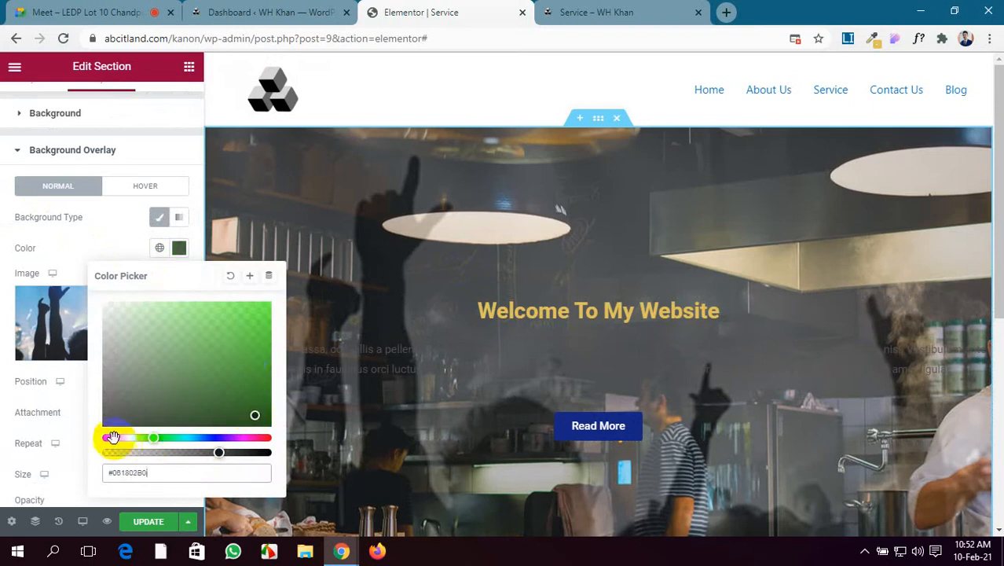
click(112, 438)
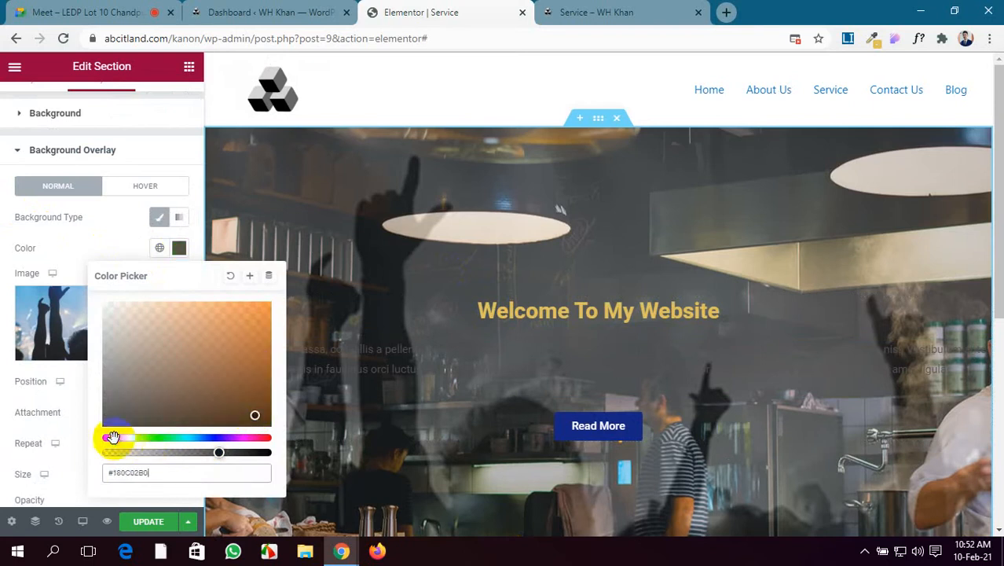
click(268, 438)
click(222, 454)
drag(223, 454, 257, 456)
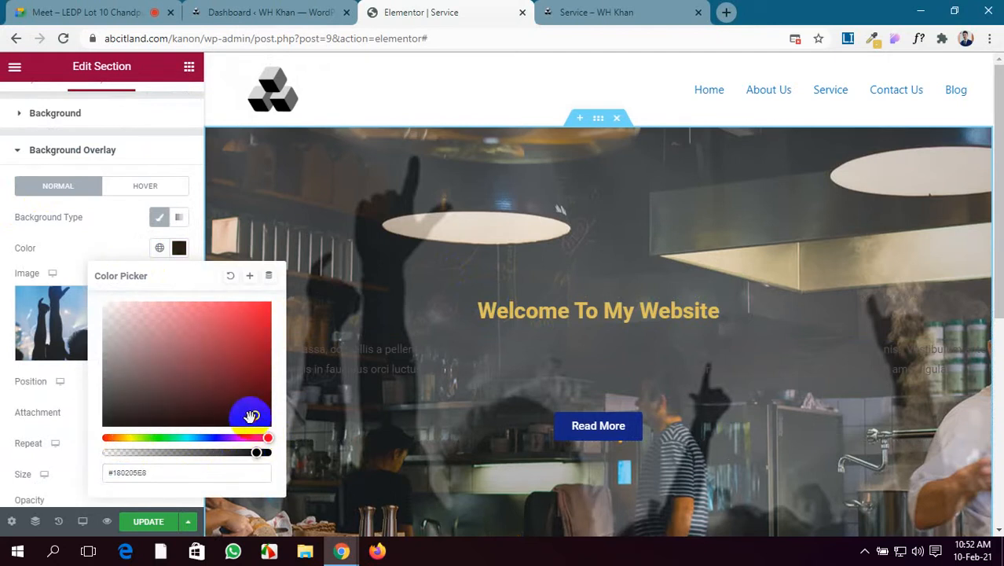
drag(252, 415, 241, 362)
scroll(636, 363, down, 3)
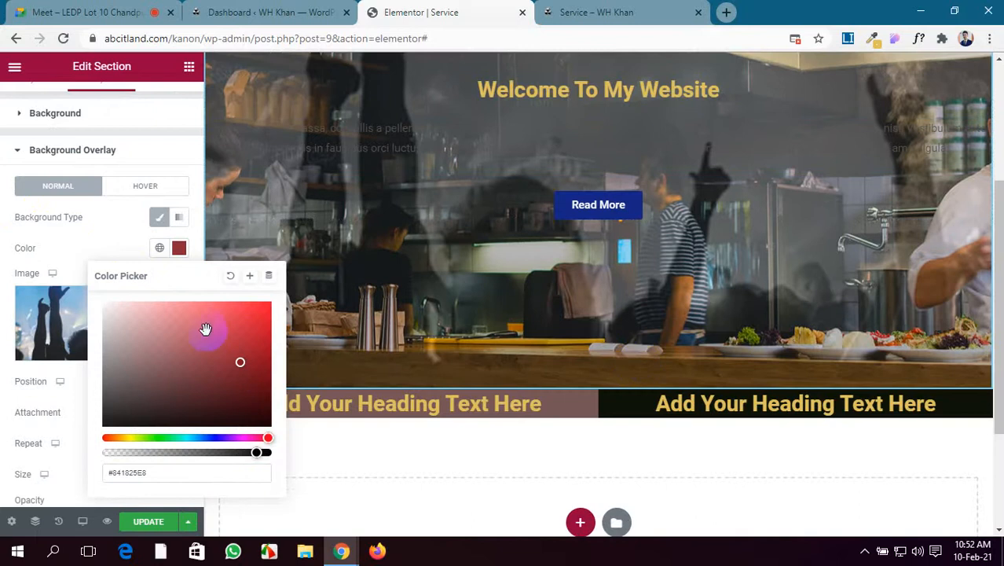
drag(206, 350, 192, 381)
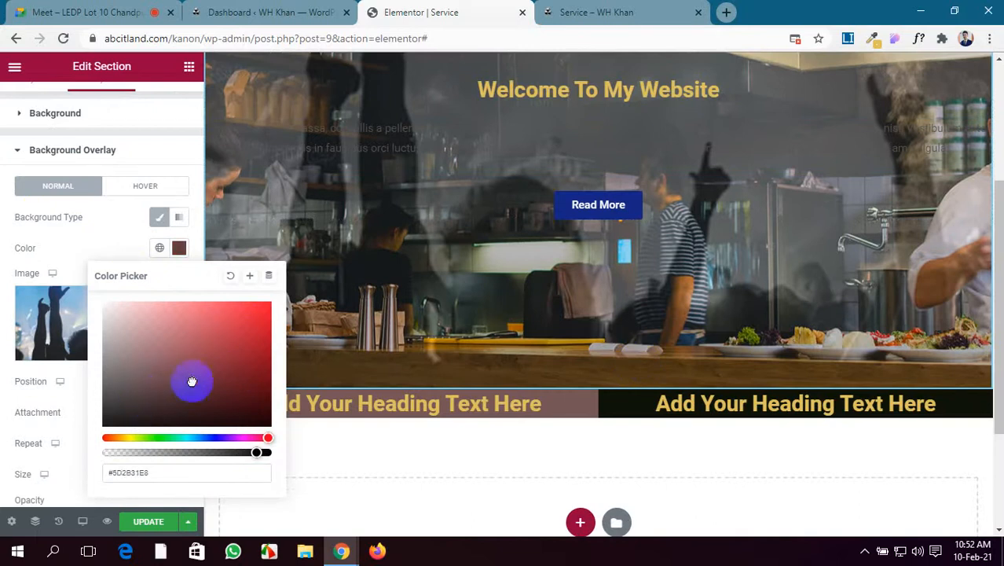
Clear the background overlay's colour and look over the hero section with only the overlay image.
click(231, 276)
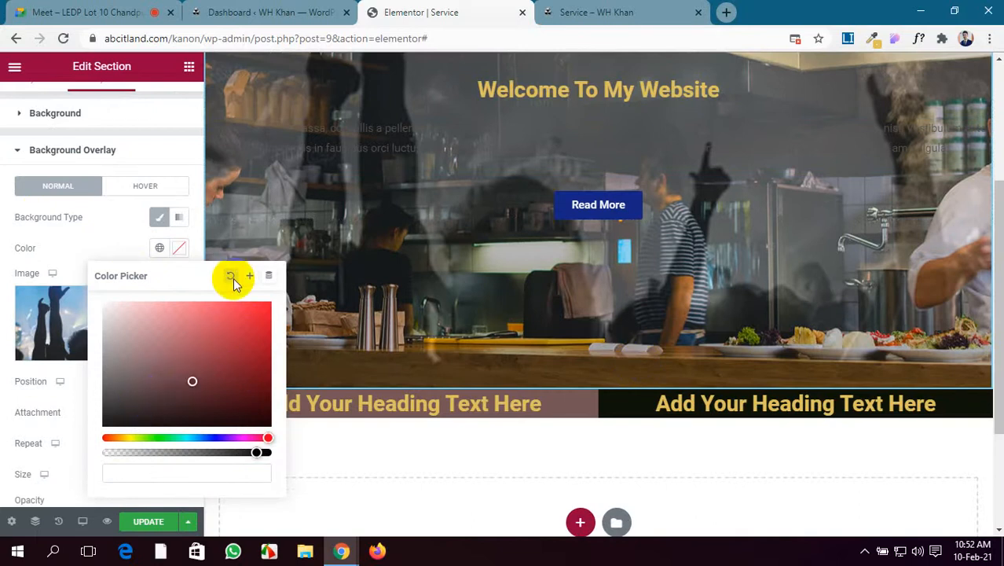
click(123, 232)
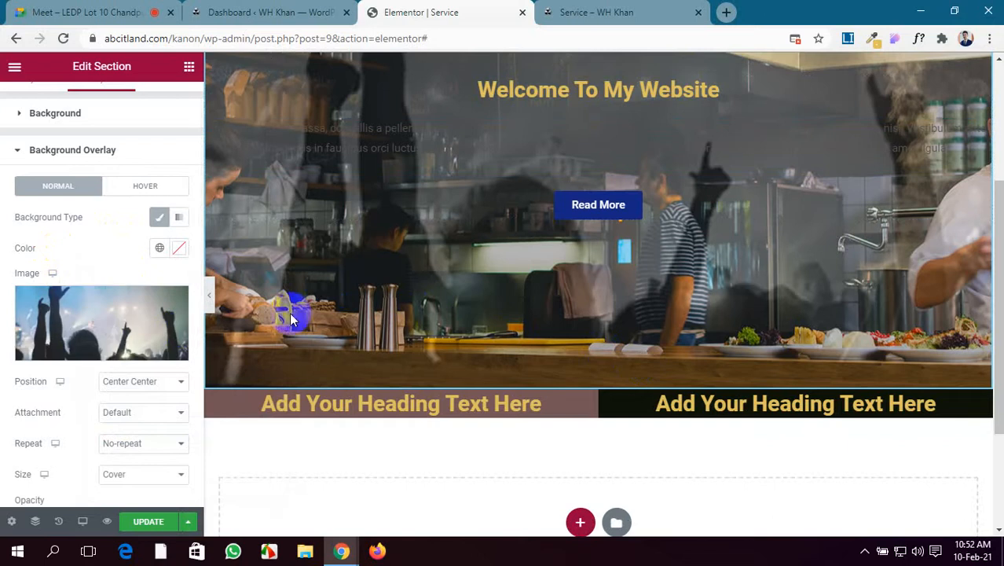
scroll(510, 327, up, 3)
scroll(509, 329, down, 1)
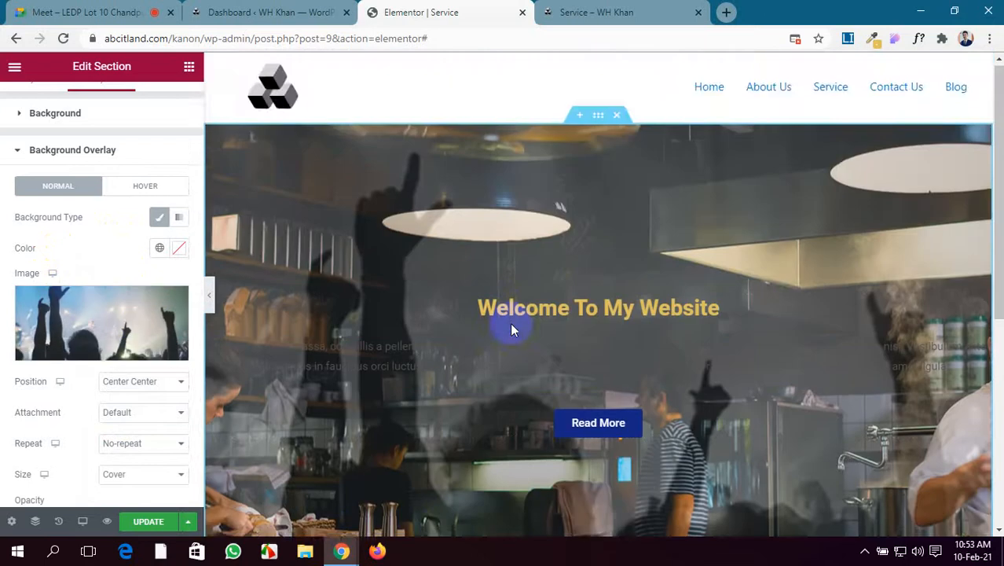
scroll(90, 328, down, 1)
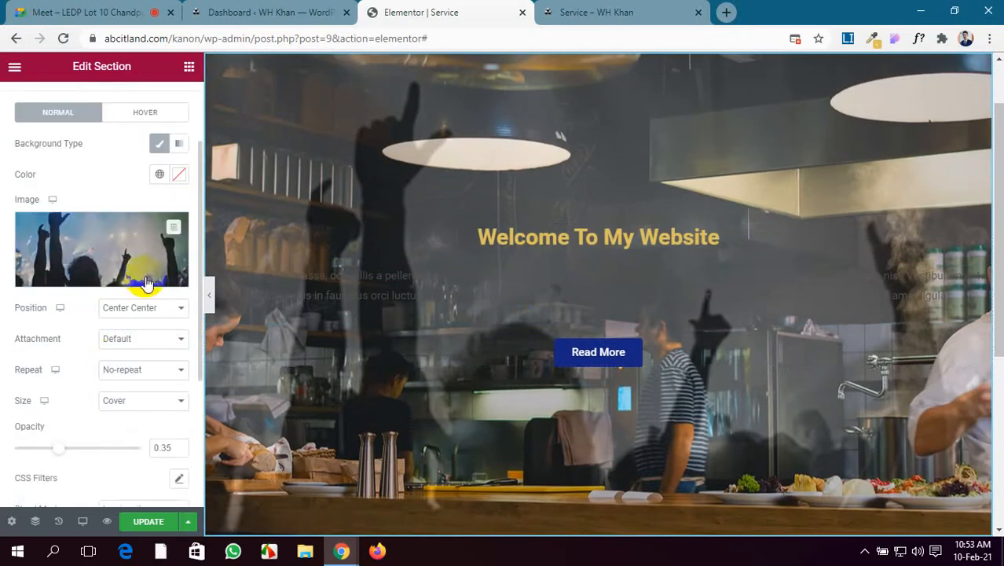
Try the overlay image at Auto size with the colour #D26D79E8, clearing the colour and returning the size to Cover.
click(167, 408)
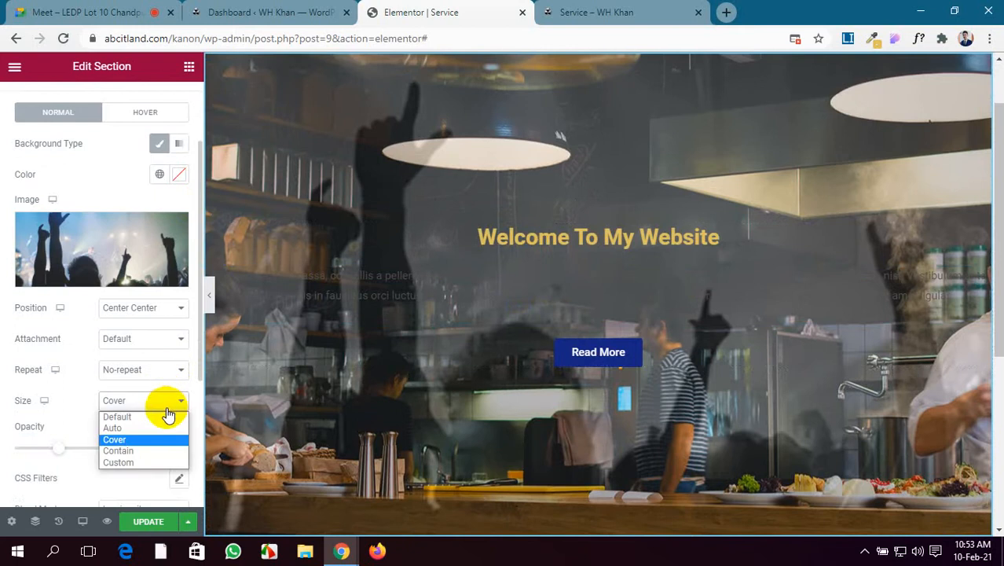
click(144, 425)
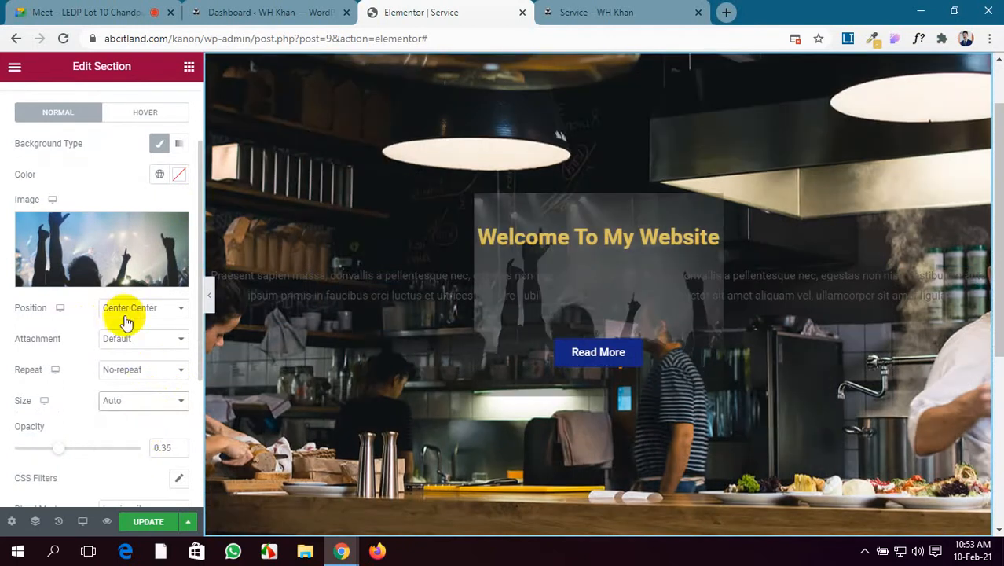
click(176, 181)
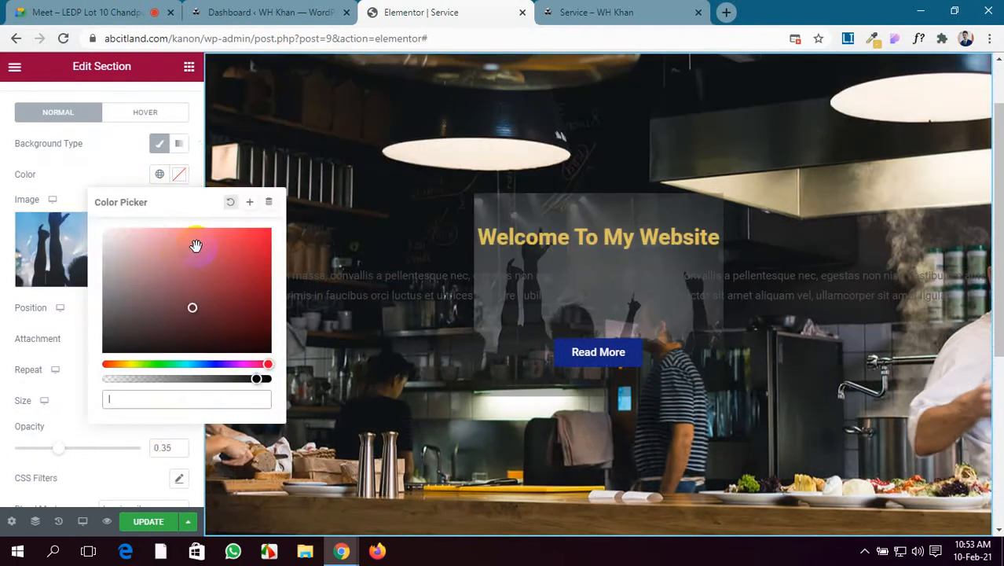
drag(226, 253, 248, 273)
drag(243, 310, 183, 249)
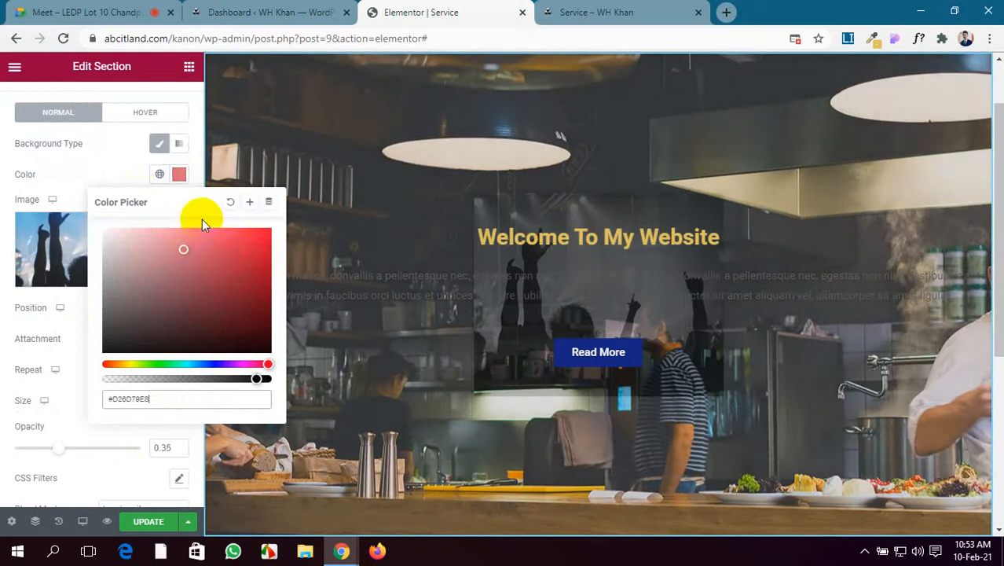
click(231, 203)
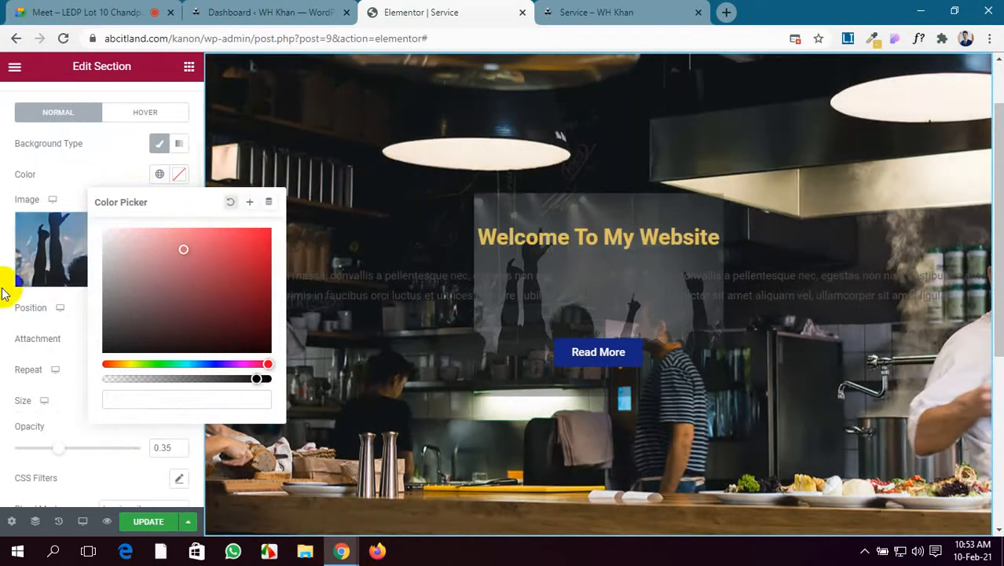
click(22, 358)
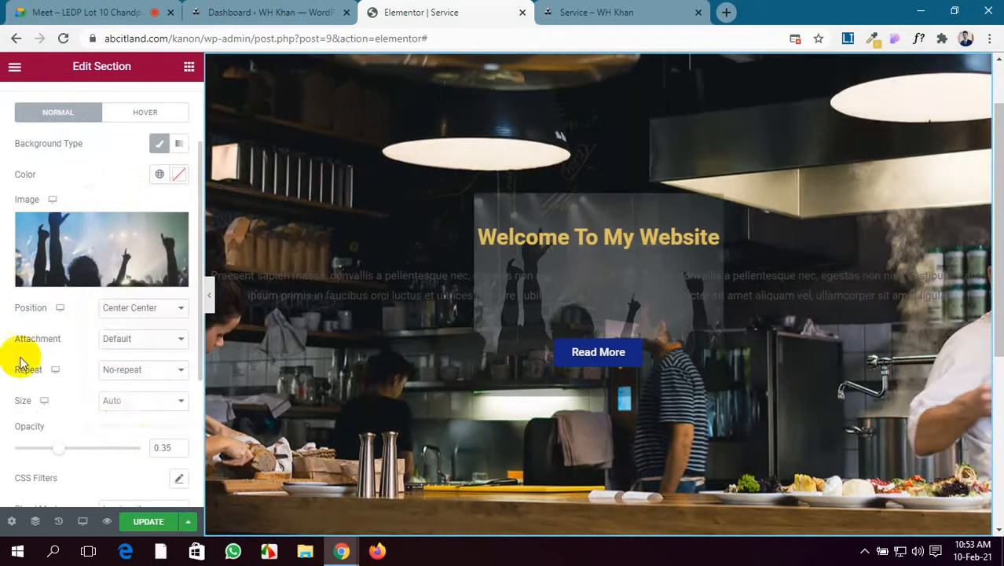
click(167, 404)
click(143, 437)
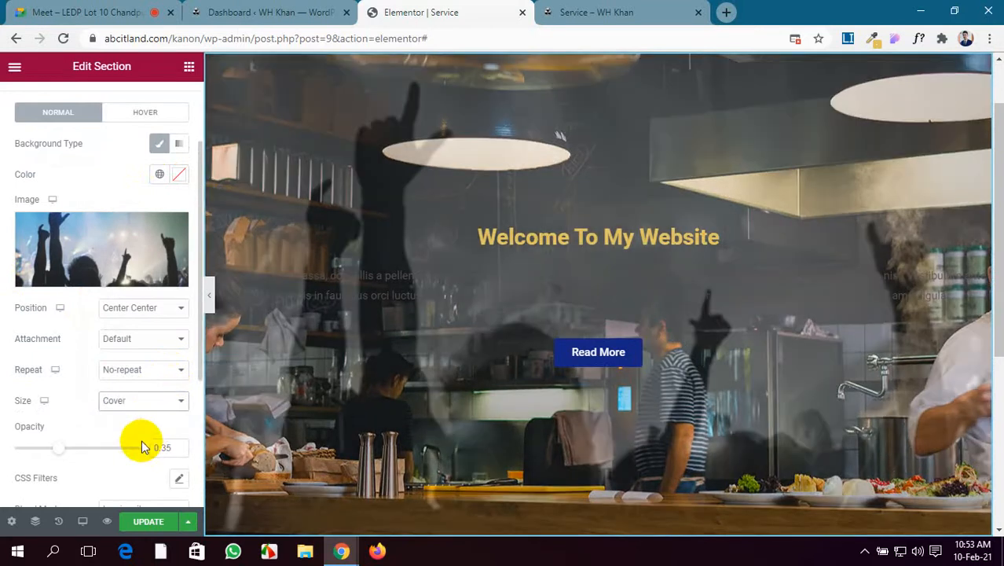
Update the page and check the hero section in the Service page preview.
click(159, 524)
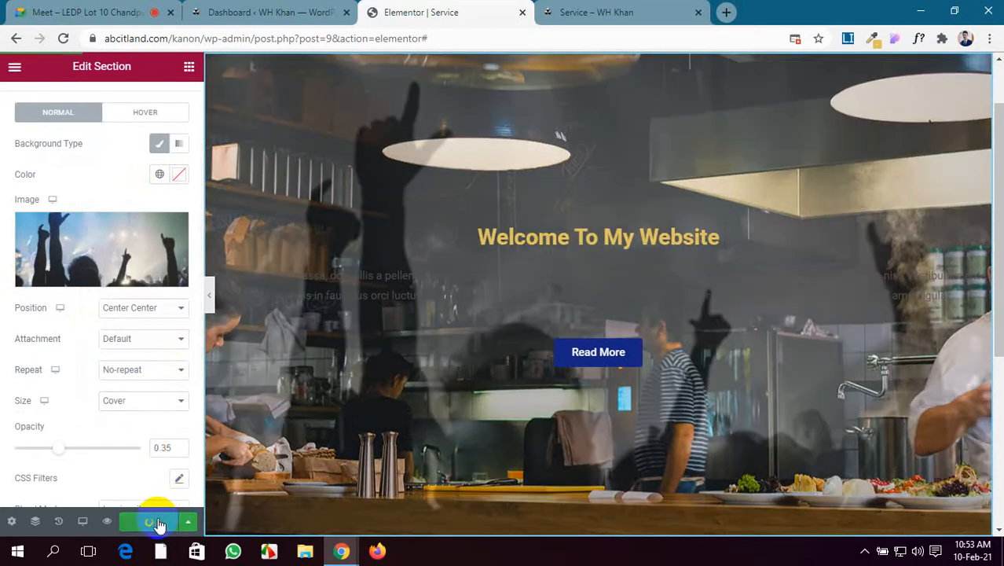
scroll(98, 437, down, 3)
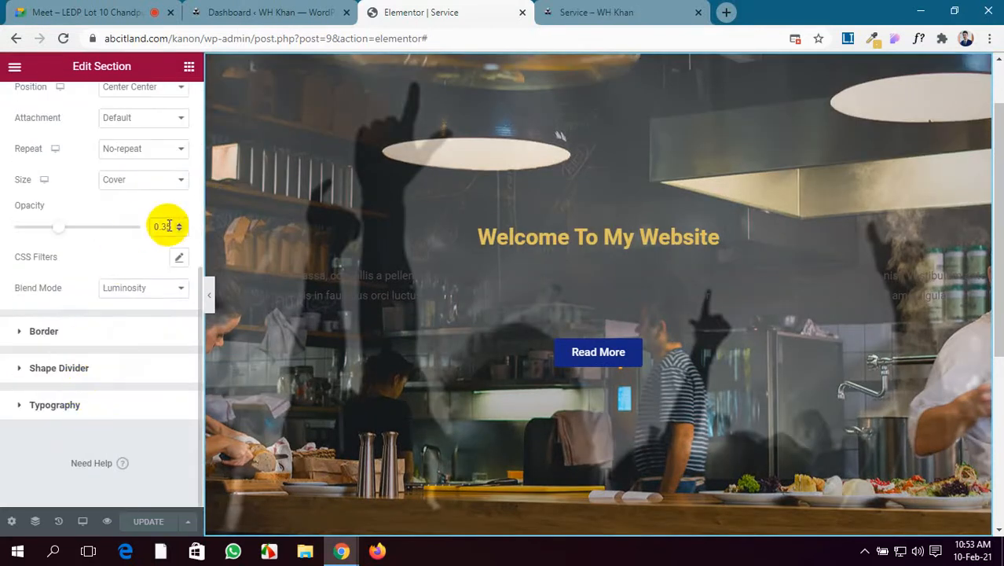
click(570, 11)
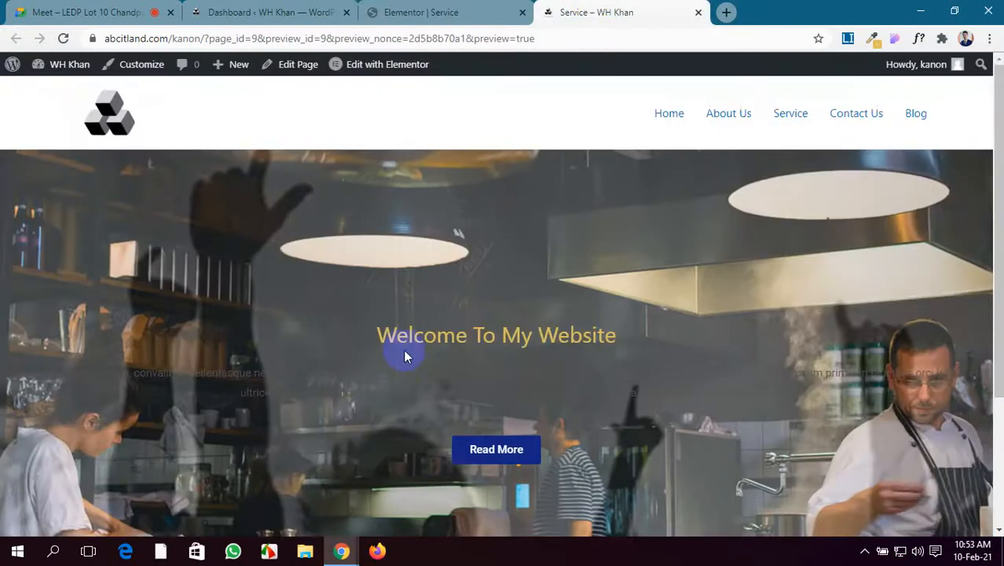
scroll(403, 354, down, 3)
scroll(403, 352, up, 5)
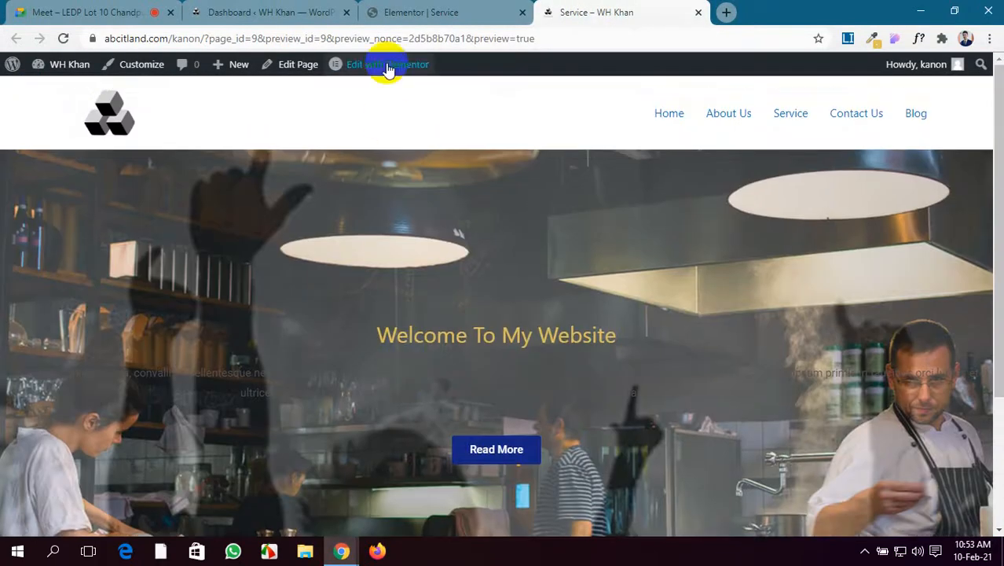
Return to the Elementor editor, set the background overlay's blend mode to Color Dodge and update the page.
click(401, 15)
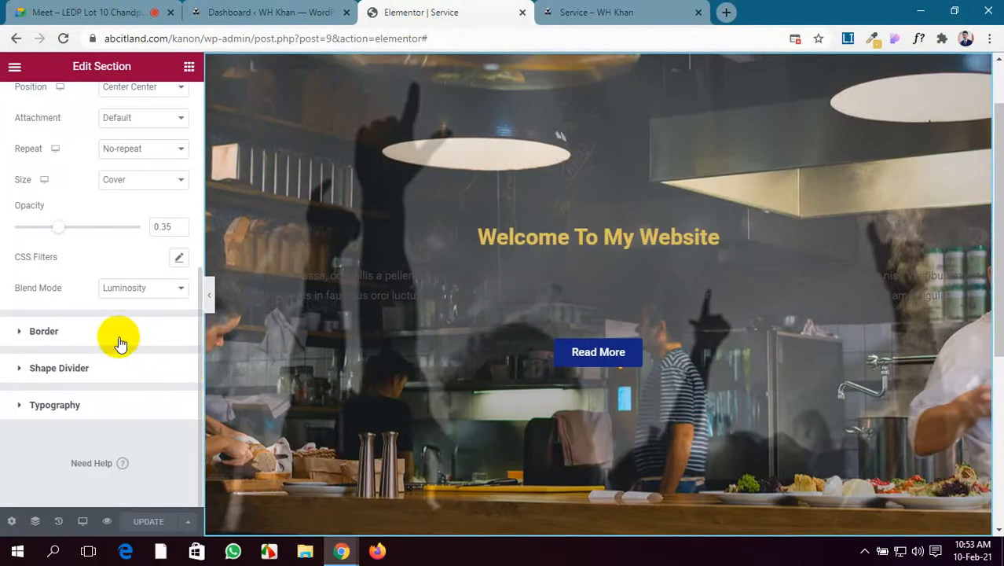
click(127, 291)
click(142, 372)
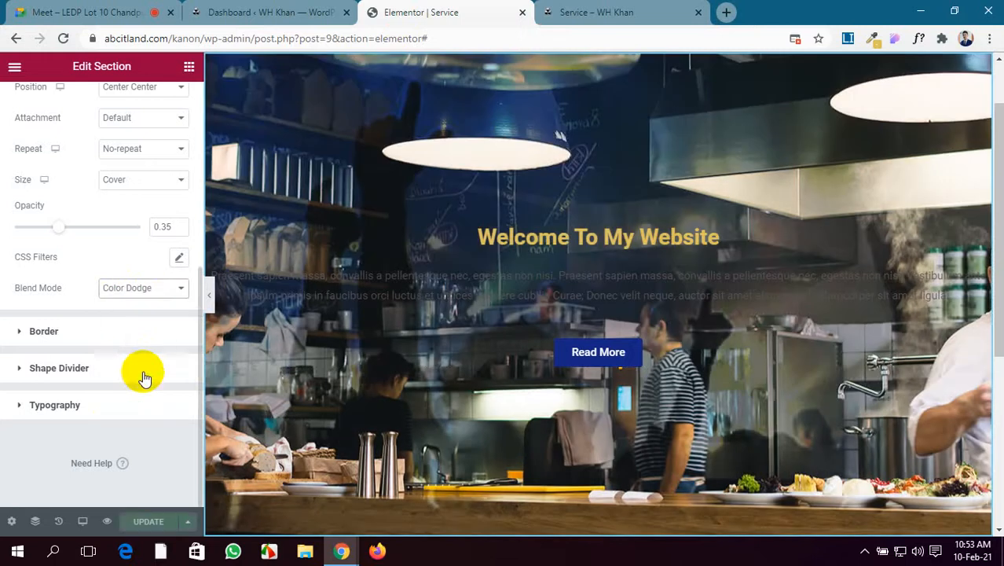
click(148, 524)
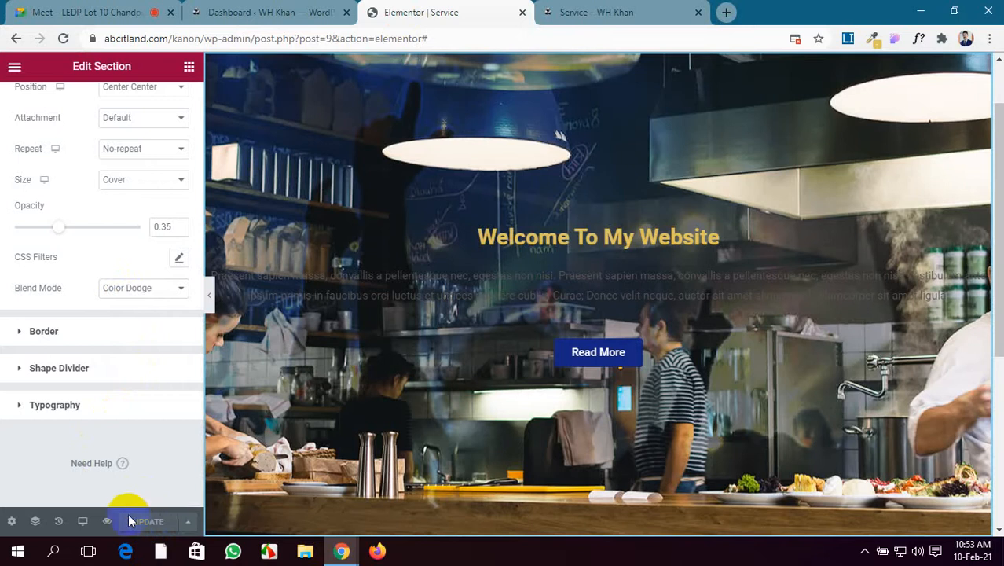
Glance at the section's border options and set the background overlay's hover state to the Classic background type.
click(44, 331)
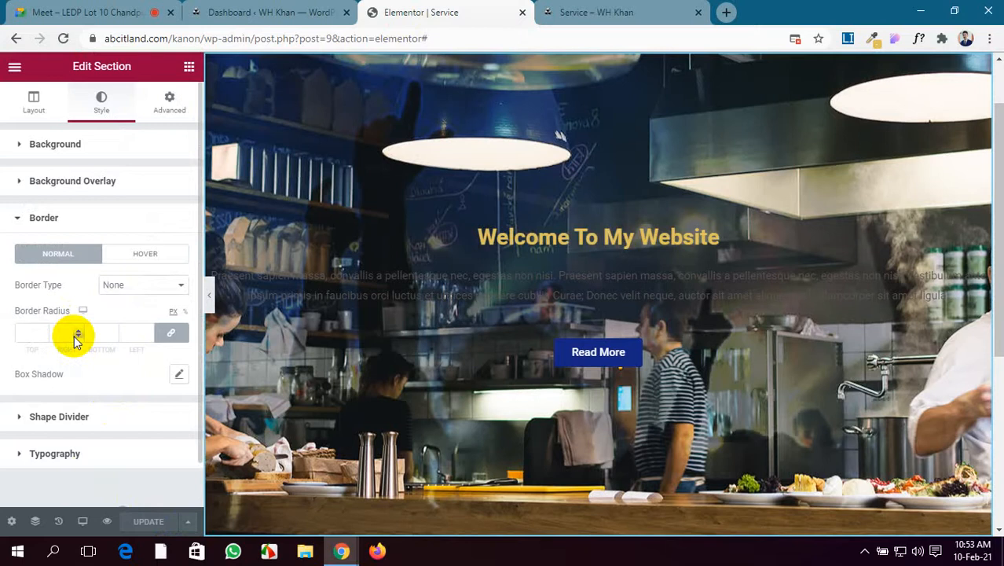
click(106, 181)
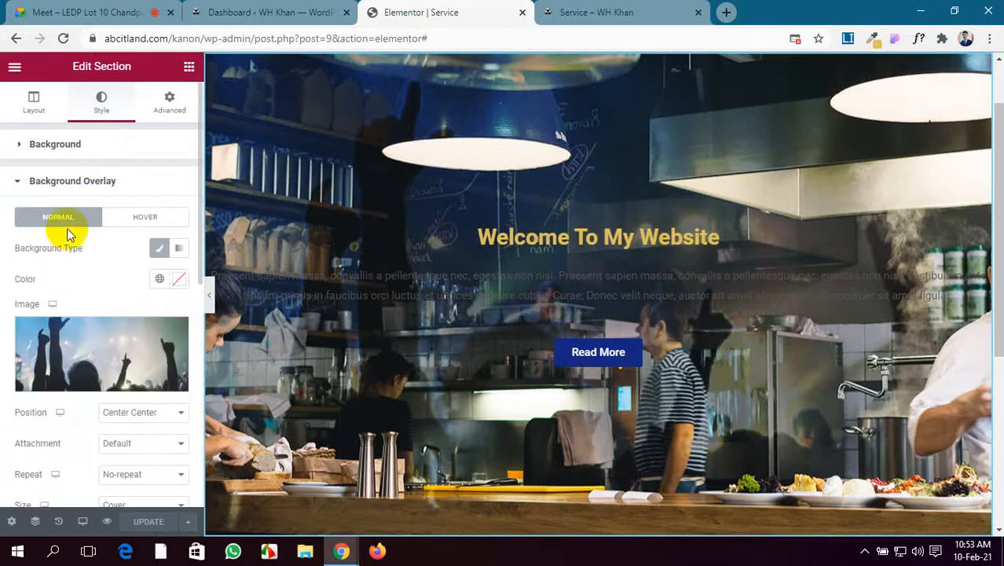
click(118, 218)
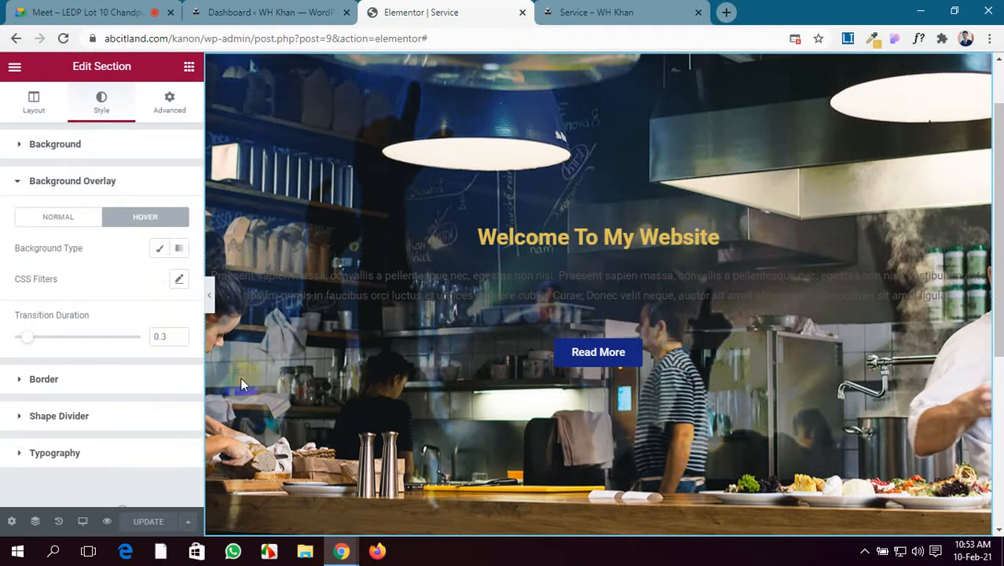
scroll(236, 376, down, 1)
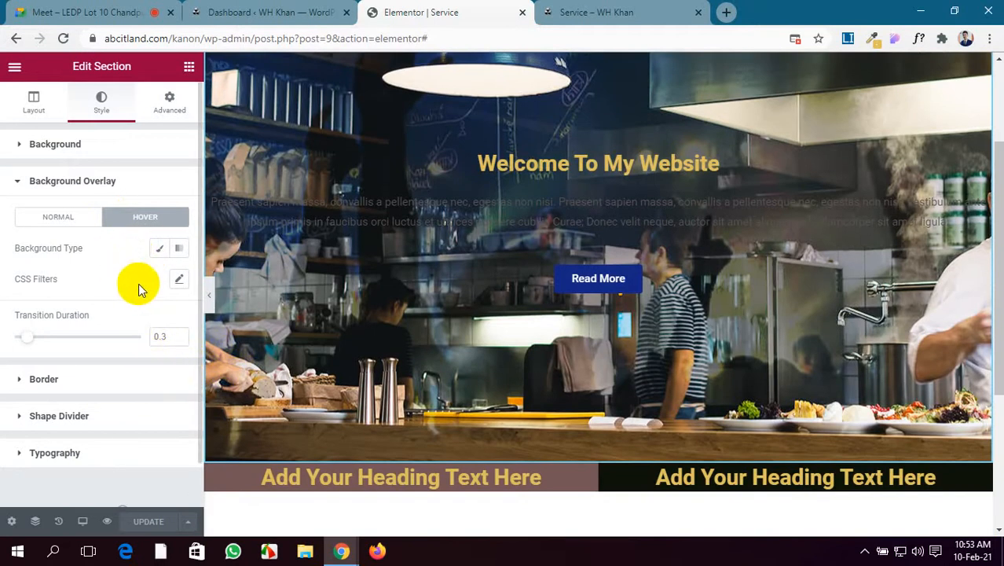
click(159, 249)
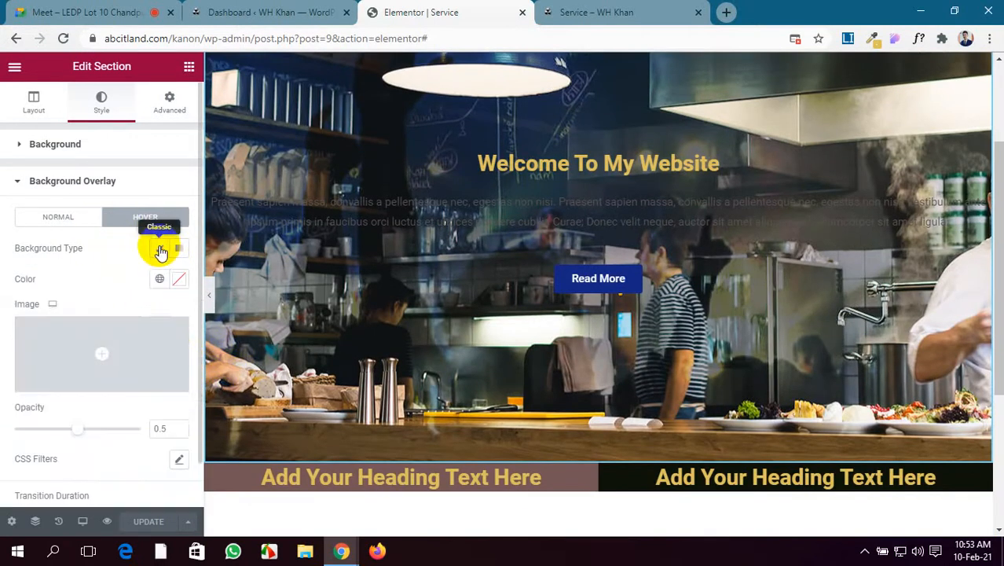
Insert foodiesfeed.com_homemade-pizza-1.jpg from the media library as the background overlay's hover image.
click(101, 353)
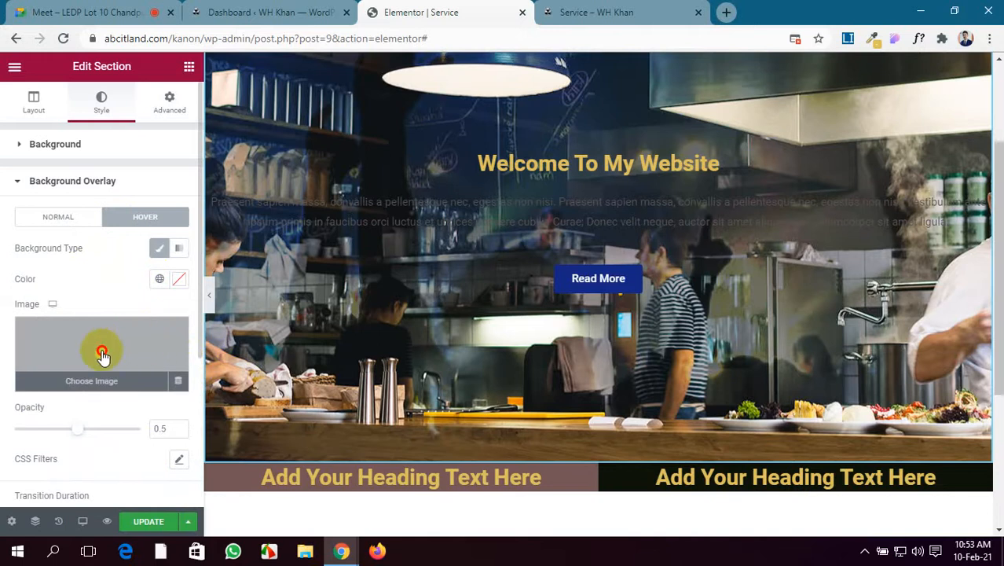
scroll(275, 330, down, 3)
click(229, 292)
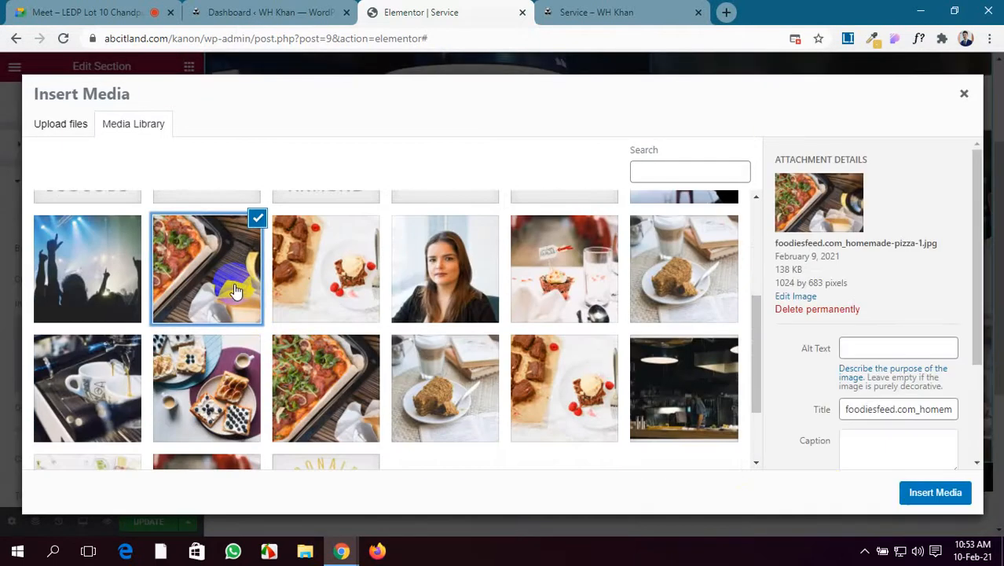
click(942, 495)
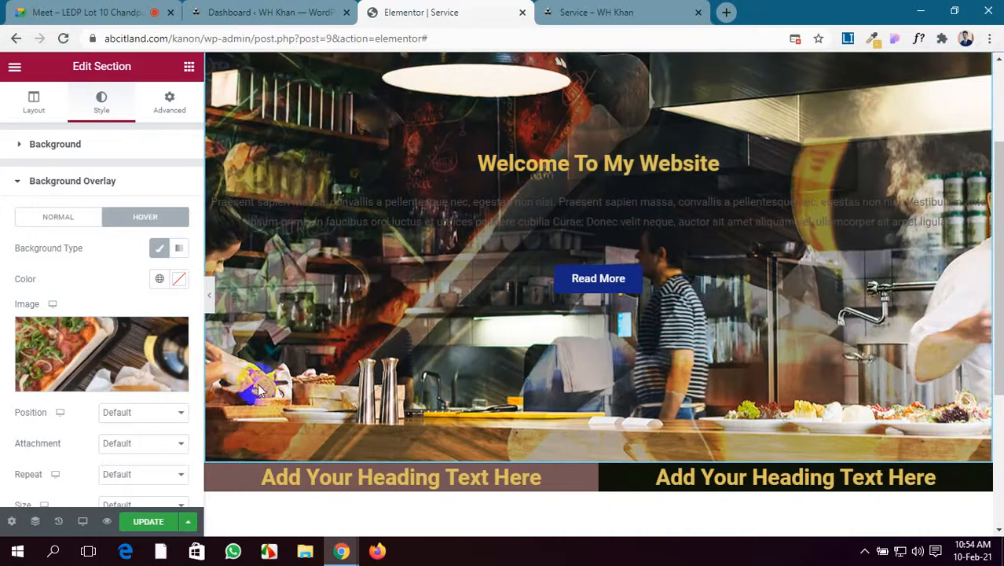
Set the hover overlay image's position to Center Center and keep its attachment at Default.
scroll(110, 447, down, 2)
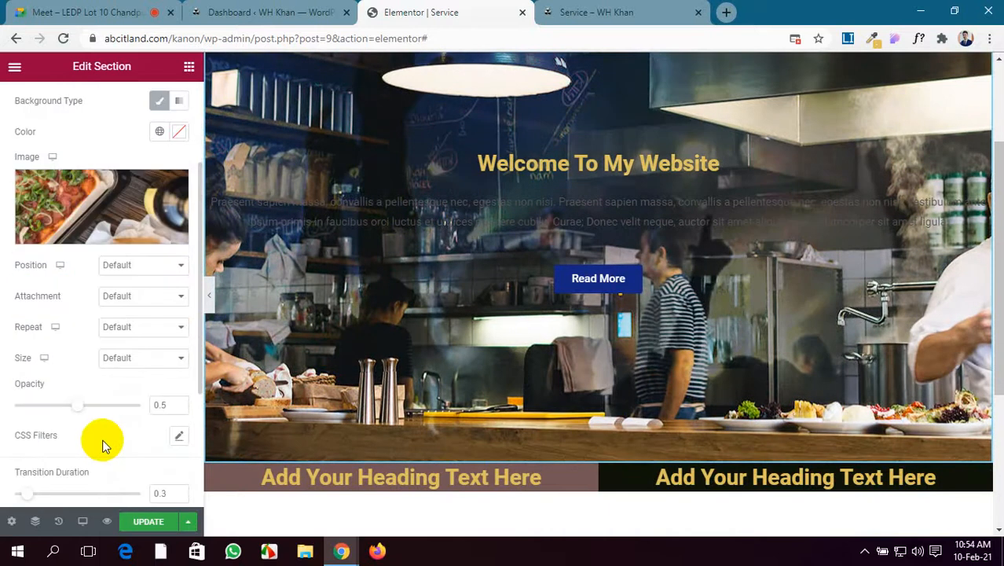
click(155, 267)
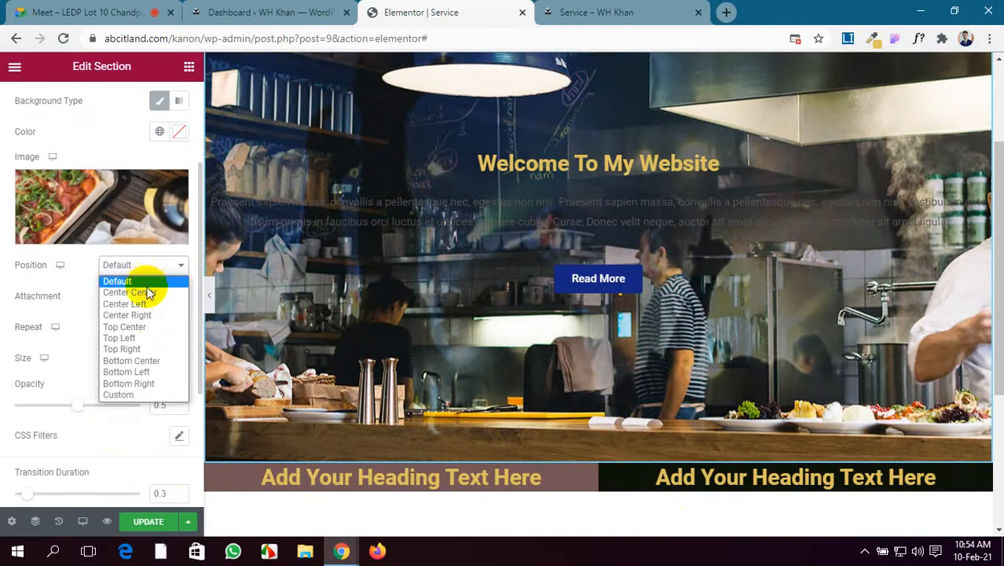
click(149, 292)
click(152, 297)
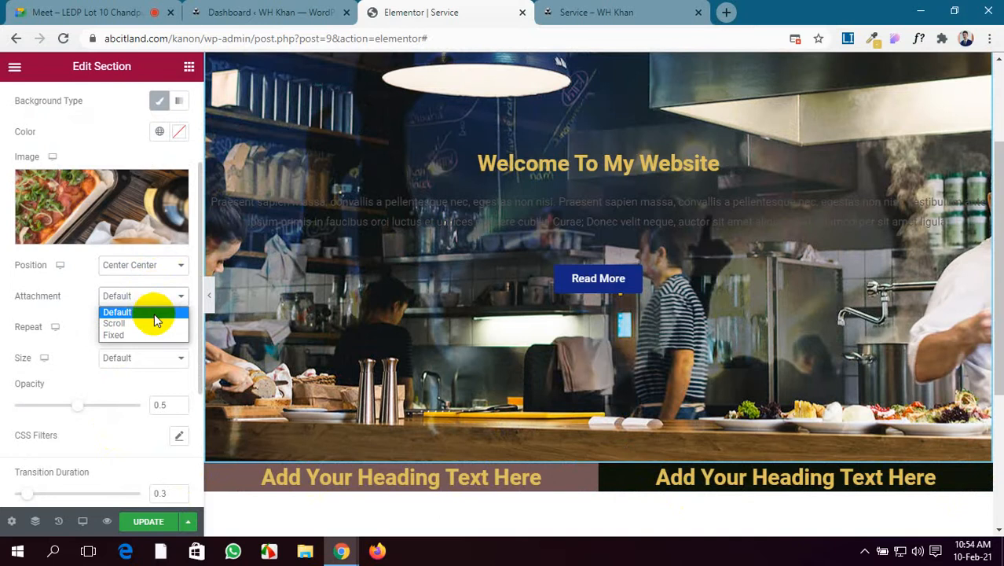
click(153, 313)
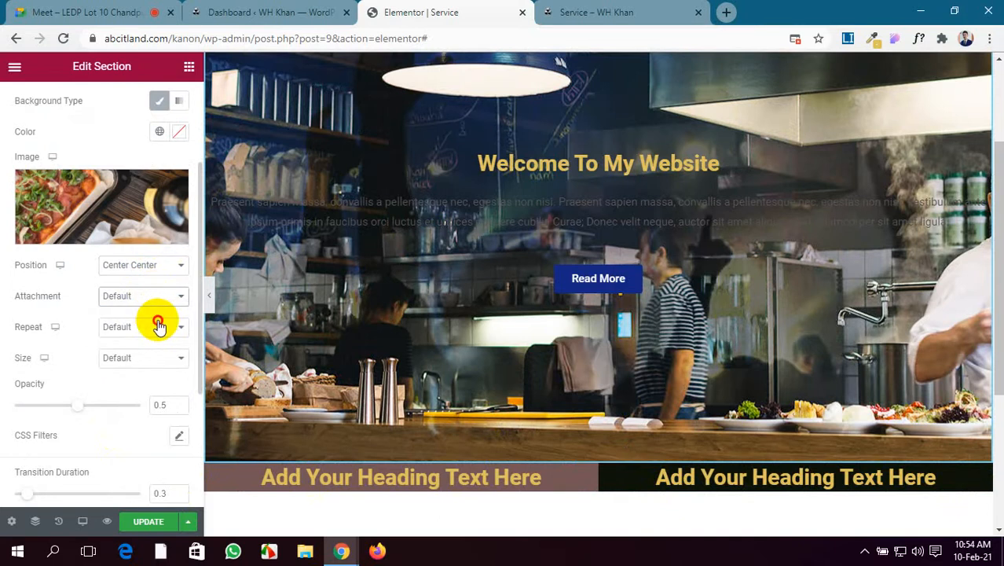
Set the hover overlay image's repeat to No-repeat and its size to Cover, and update the page.
click(158, 325)
click(161, 354)
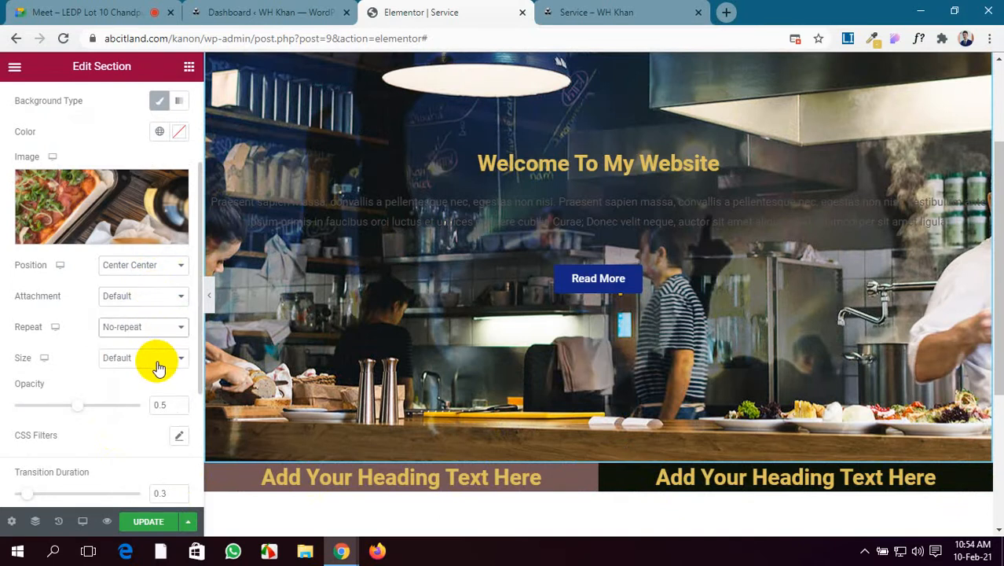
click(158, 366)
click(154, 397)
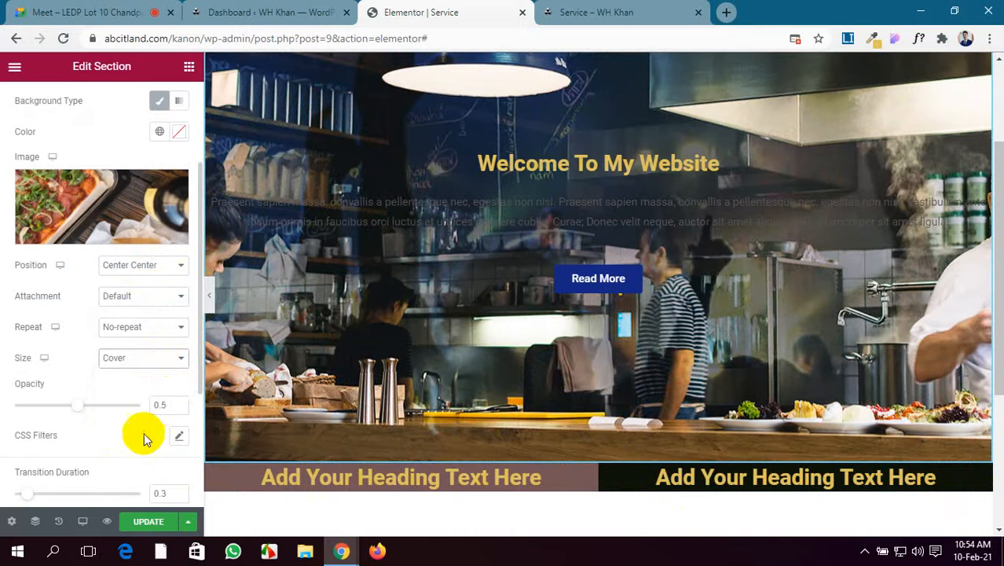
scroll(145, 436, down, 2)
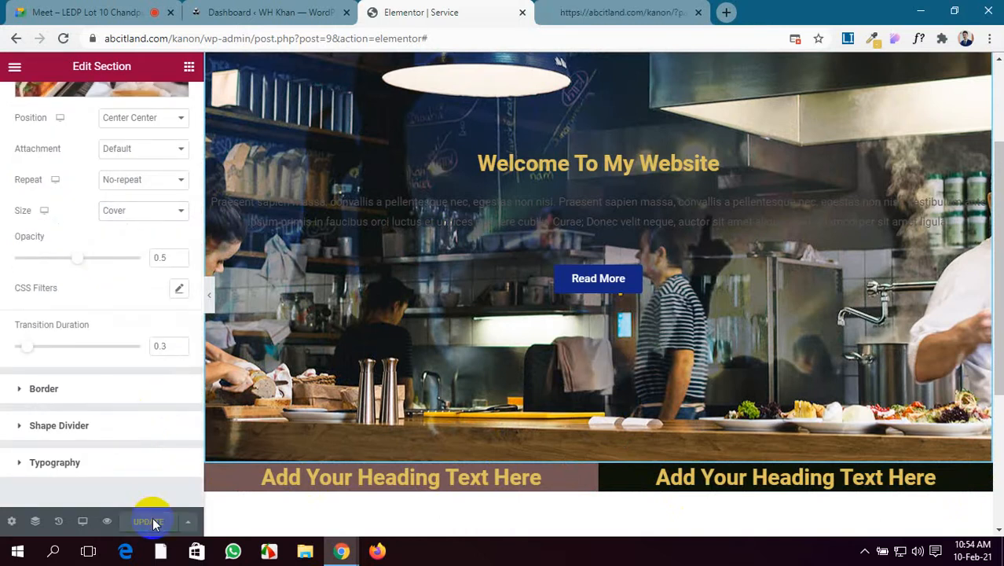
Check the hero section's hover overlay in the Service page preview.
click(603, 12)
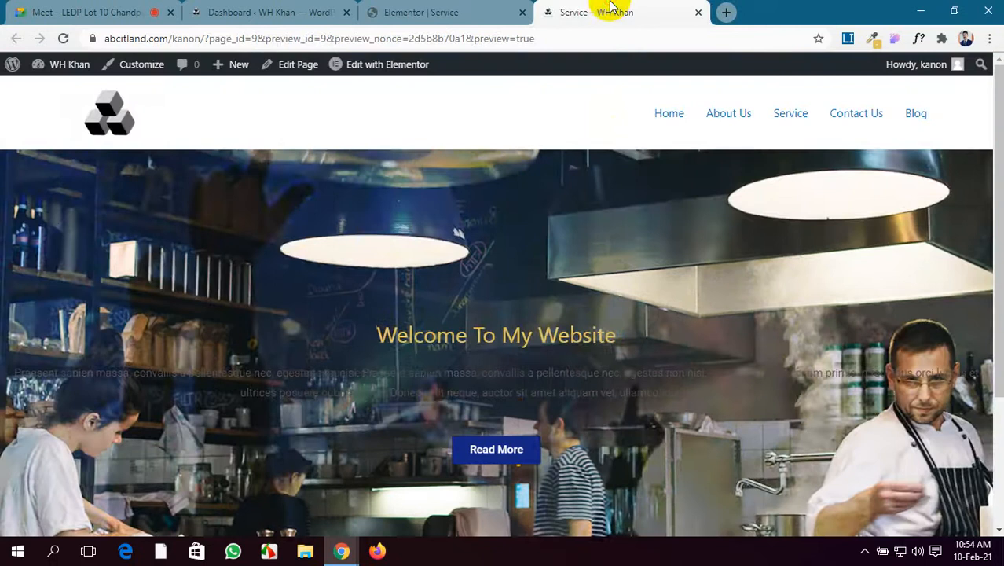
scroll(610, 222, down, 3)
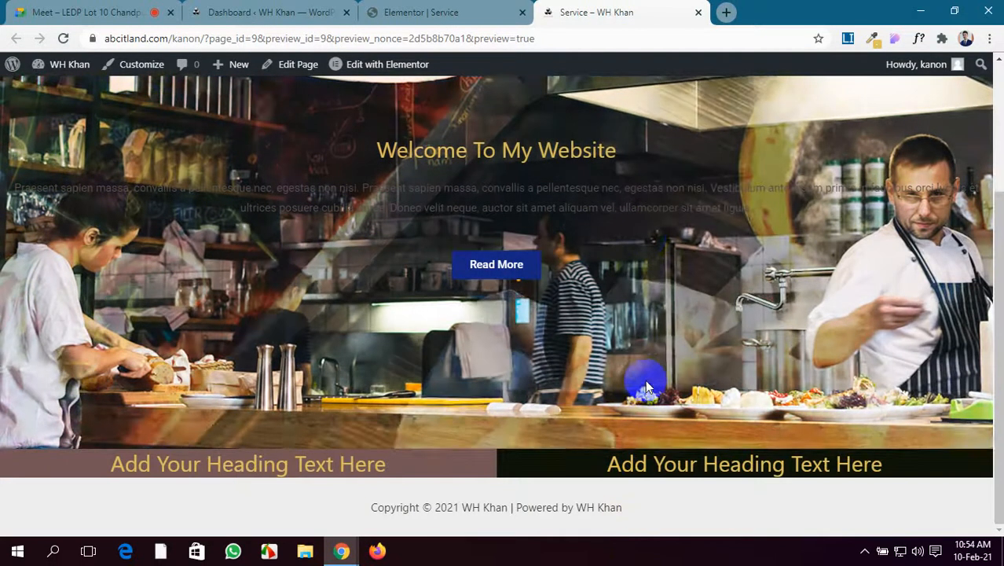
scroll(645, 379, up, 3)
scroll(645, 378, down, 3)
scroll(645, 379, up, 3)
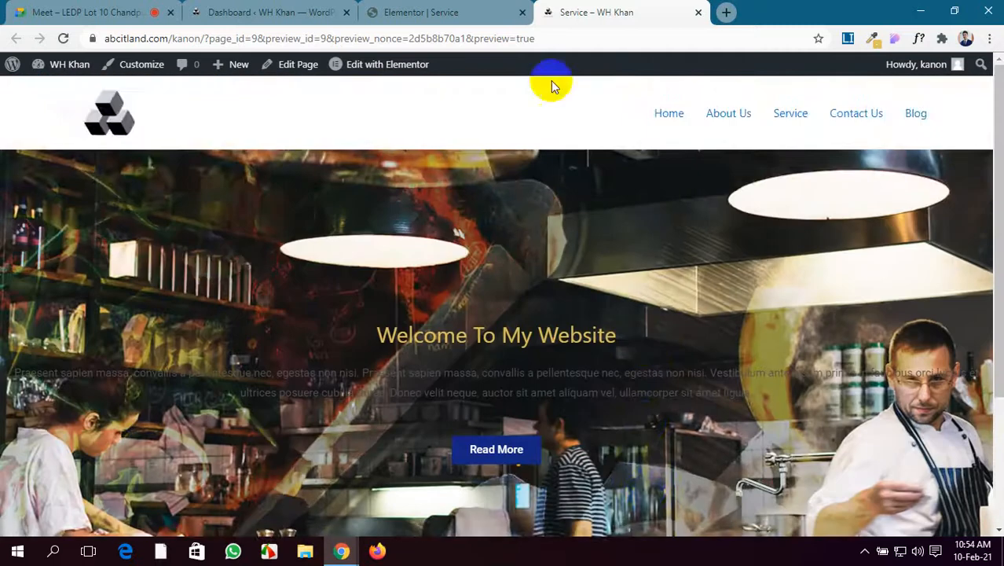
Return to the Elementor editor, set the hover overlay image's attachment to Fixed and update the page.
click(436, 13)
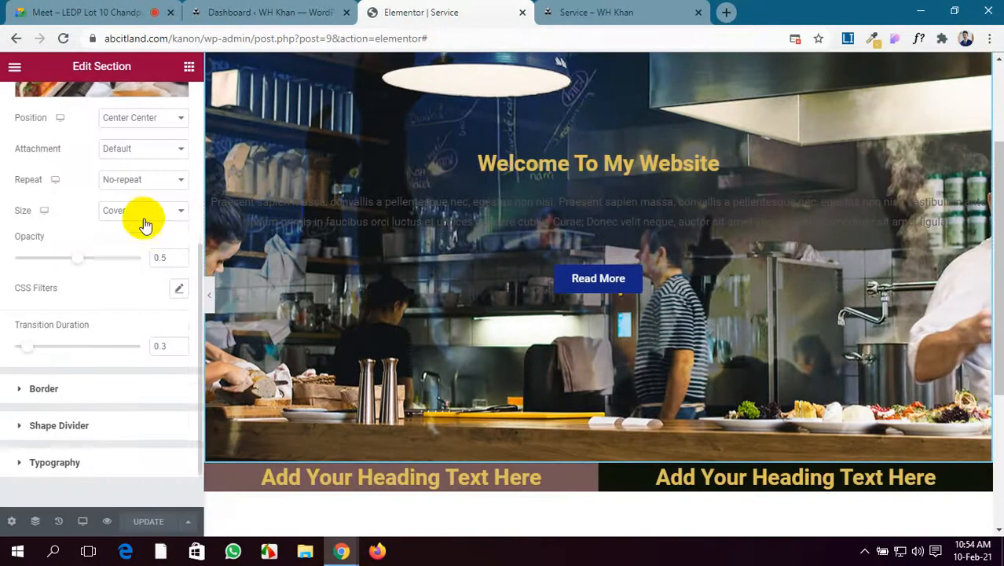
scroll(142, 220, up, 1)
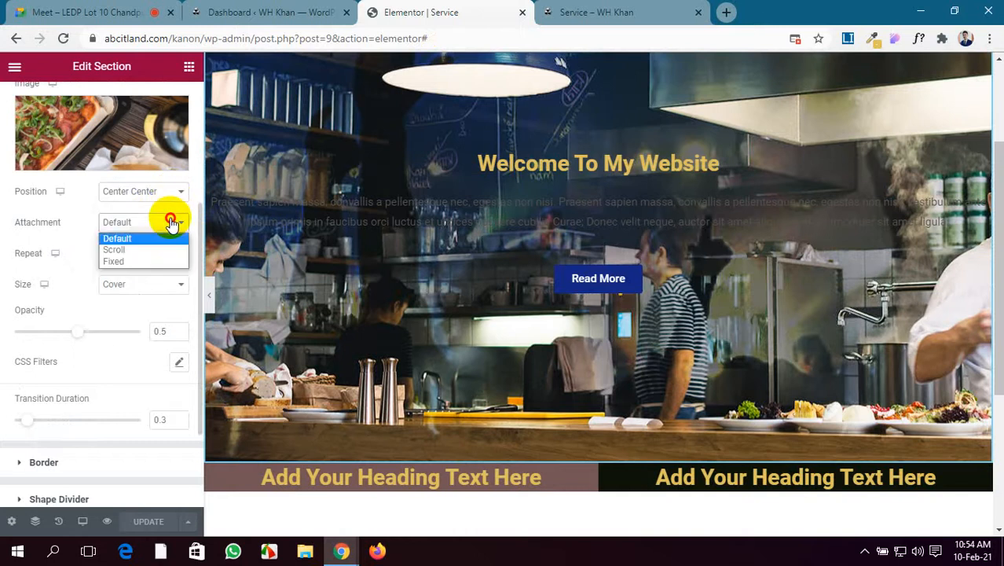
click(173, 265)
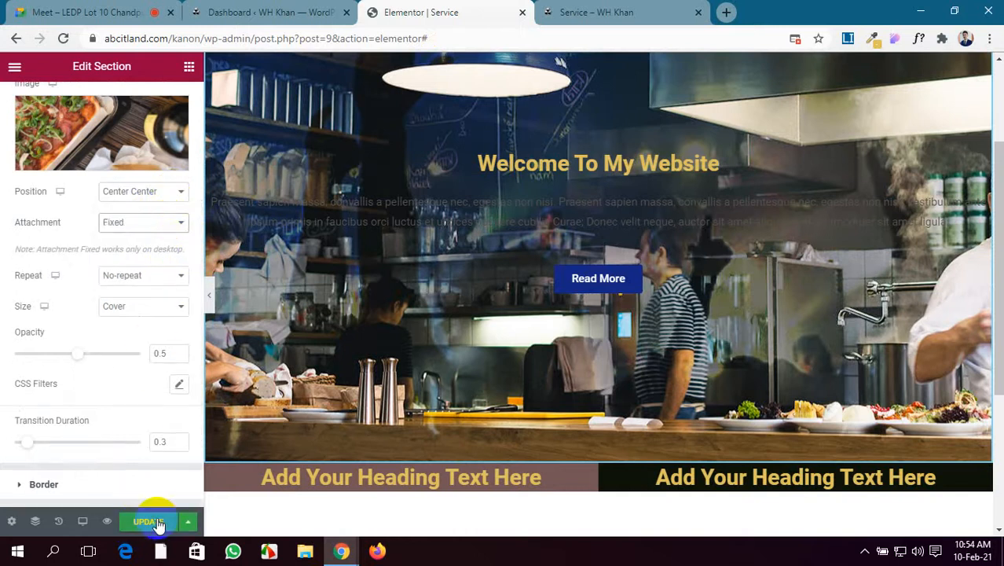
click(158, 522)
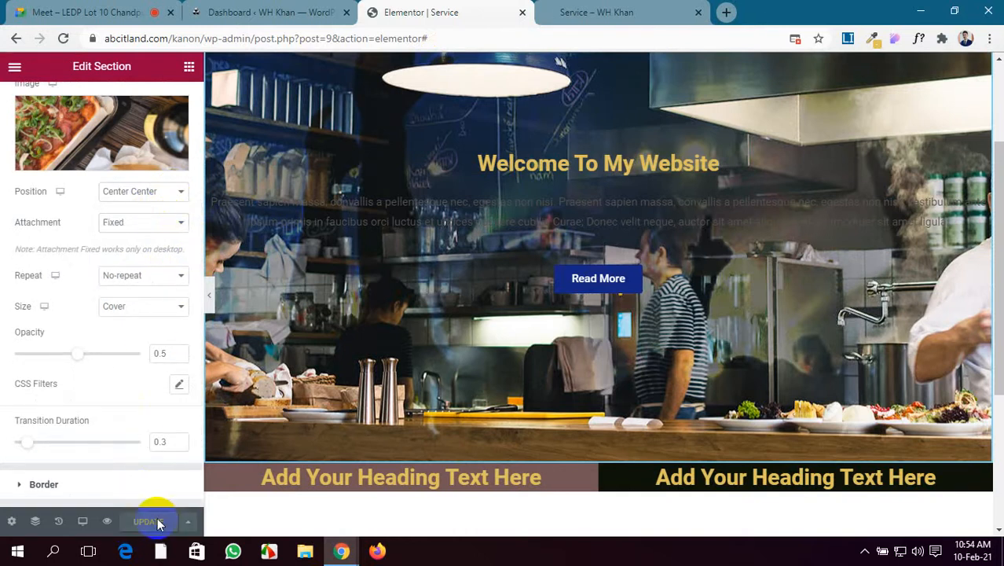
Examine in the Service page preview how the fixed hover overlay behaves while the page moves up and down.
click(587, 9)
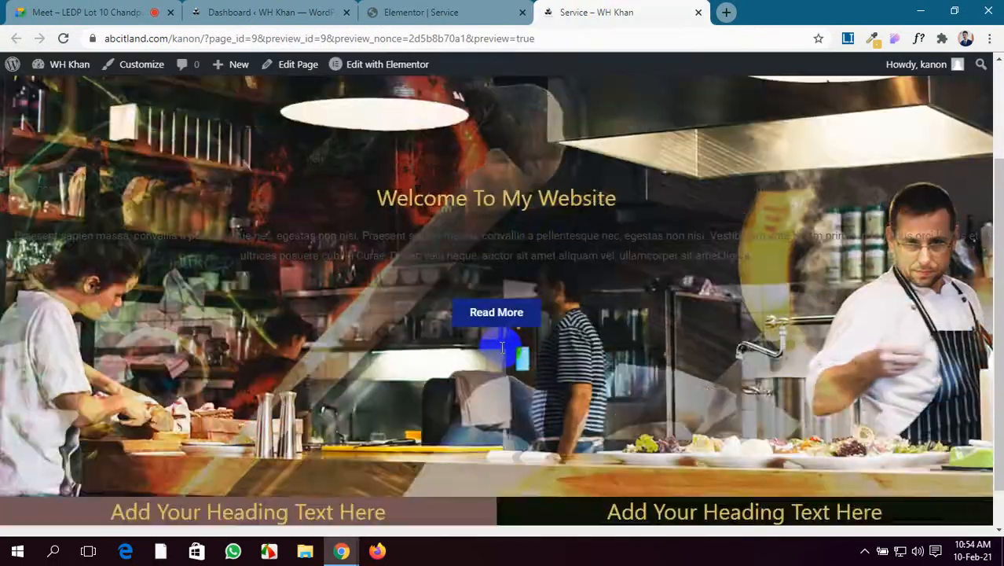
scroll(502, 348, up, 2)
scroll(502, 348, down, 3)
scroll(502, 348, up, 3)
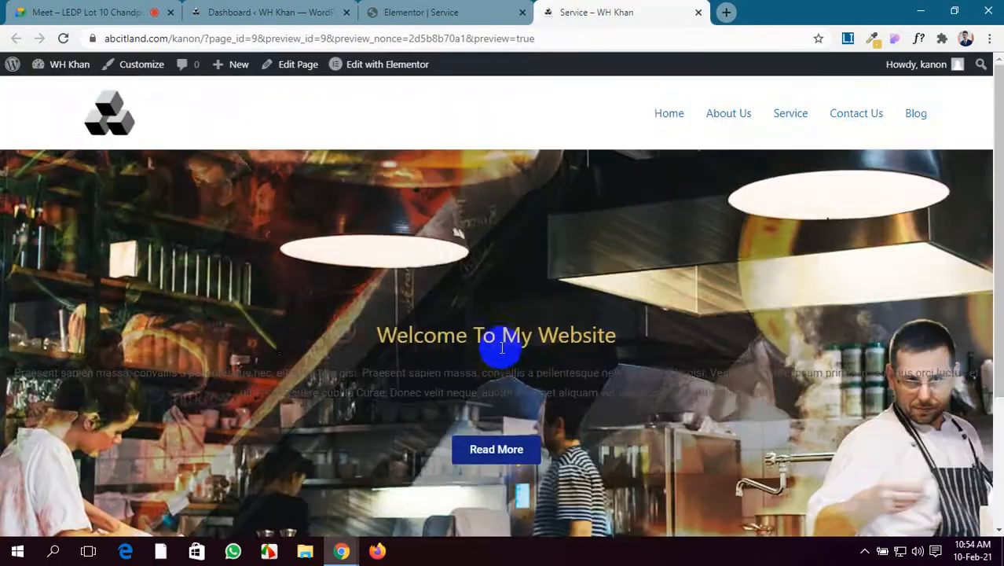
scroll(502, 348, down, 3)
scroll(502, 348, up, 3)
scroll(502, 348, down, 3)
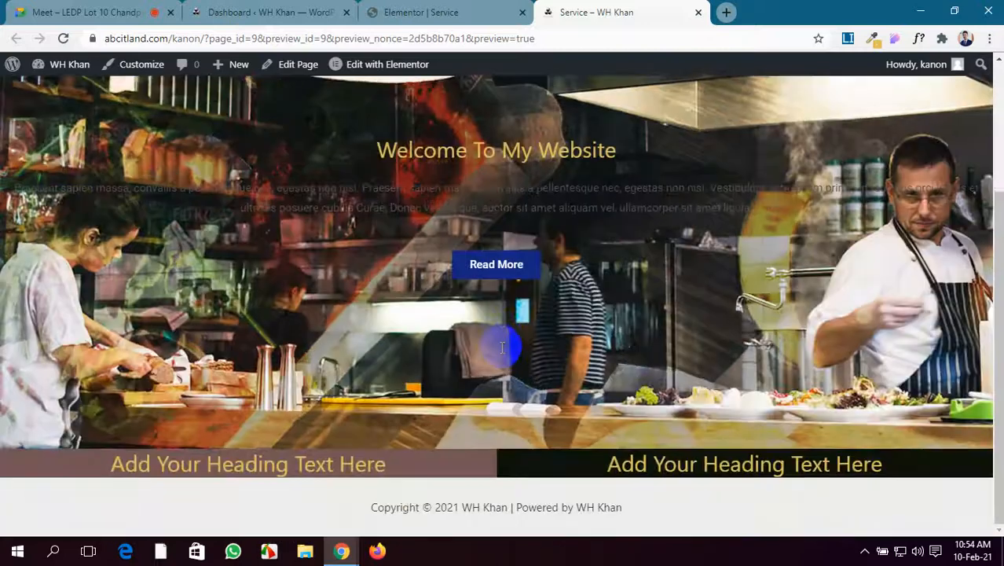
scroll(502, 348, up, 3)
scroll(502, 348, down, 3)
scroll(502, 348, up, 3)
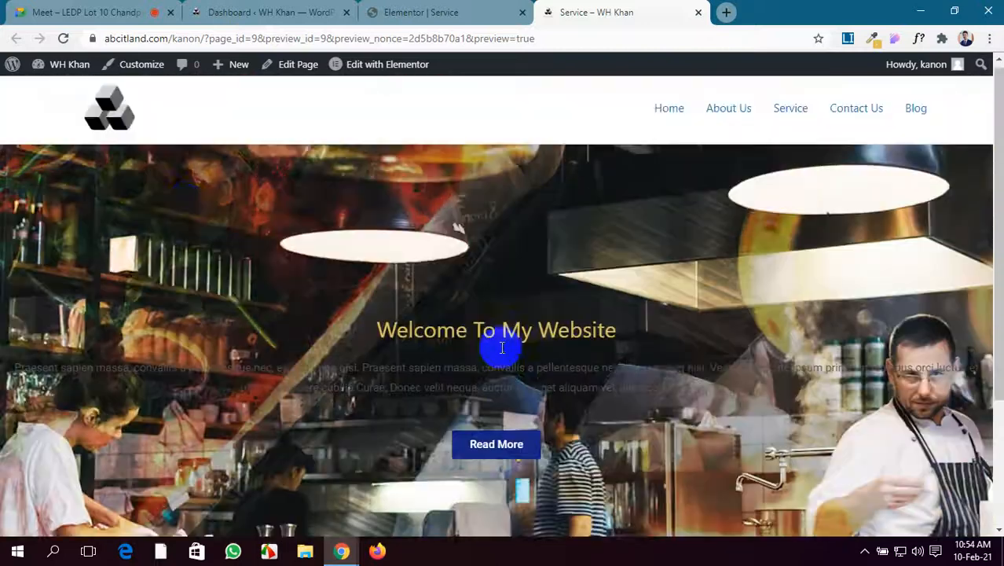
scroll(415, 313, down, 3)
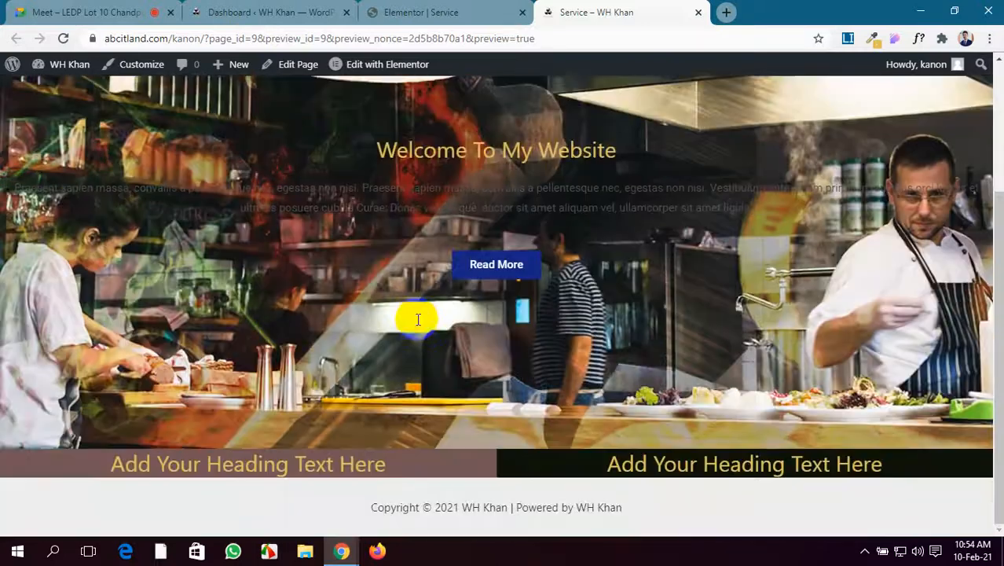
scroll(417, 320, up, 3)
scroll(418, 320, down, 3)
scroll(417, 318, up, 3)
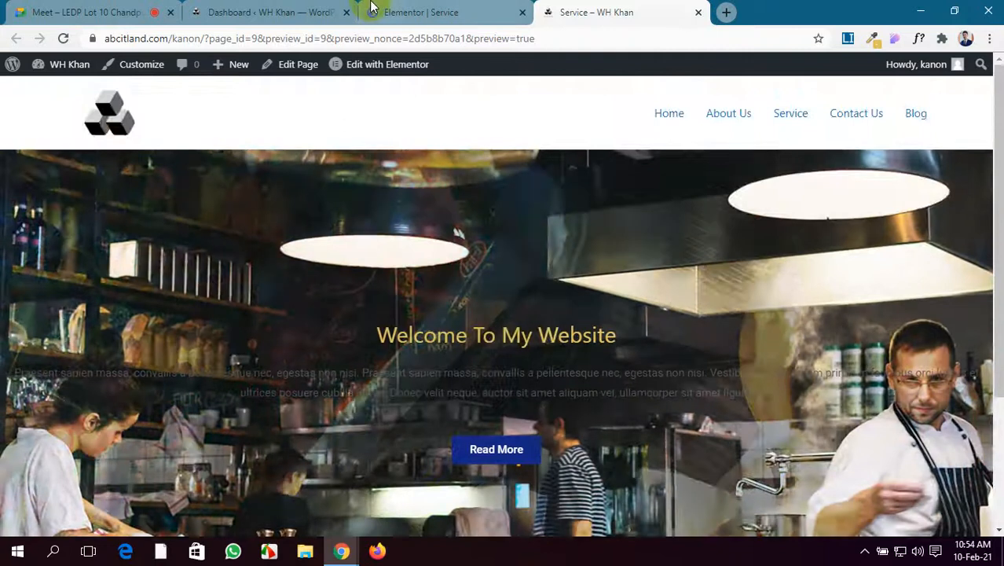
Return to the Elementor editor and set the hero section's border type to Solid.
click(373, 8)
scroll(108, 387, down, 2)
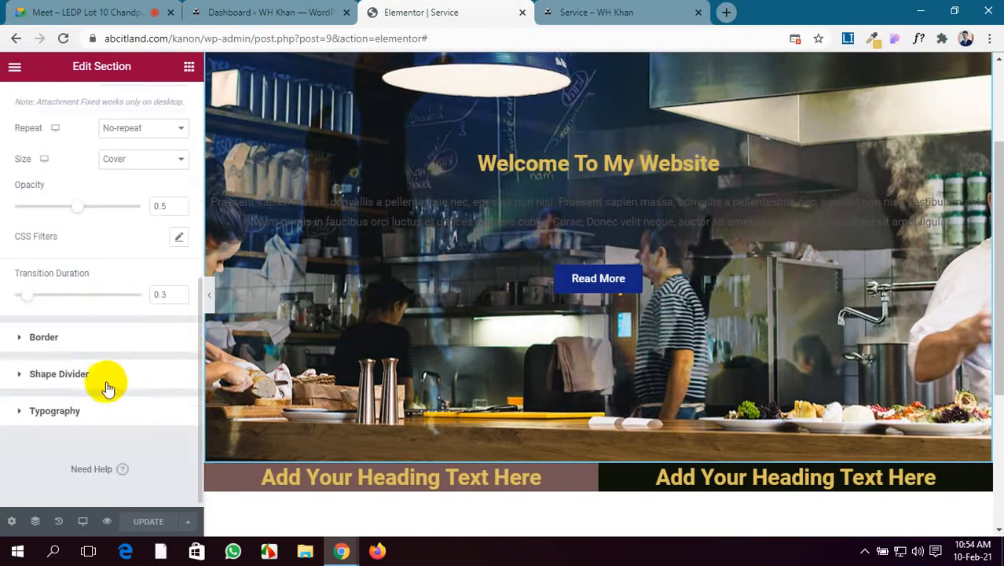
click(93, 341)
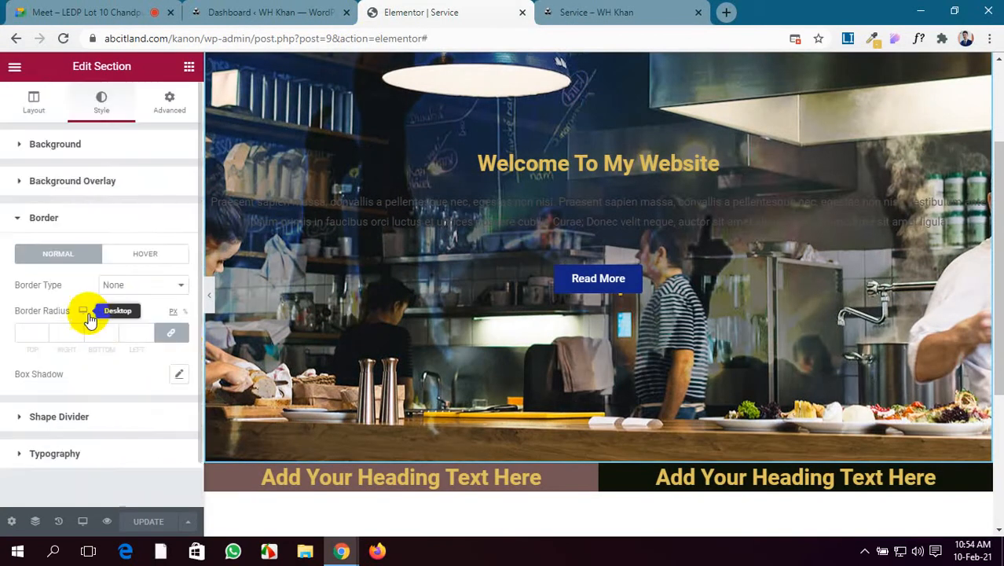
click(113, 285)
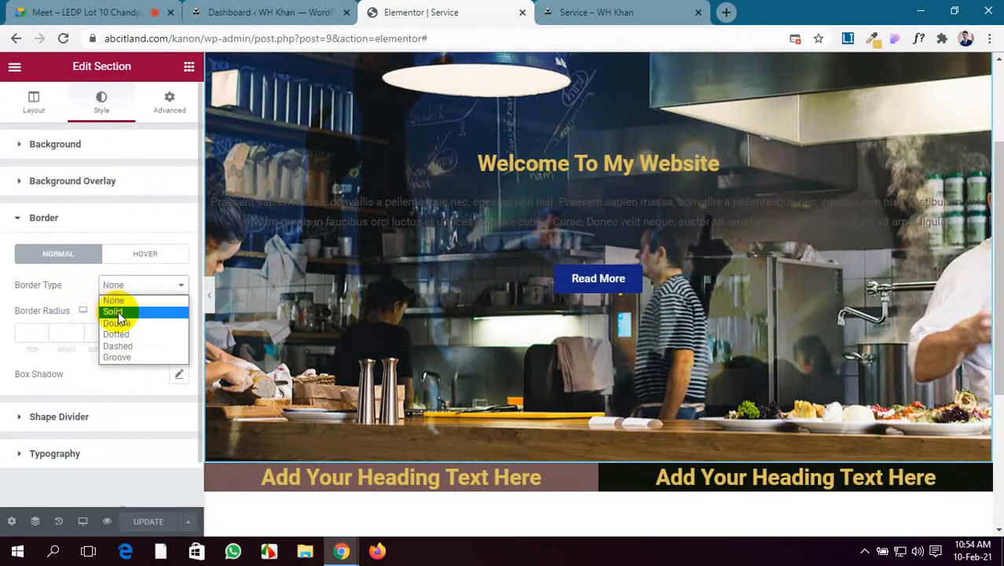
click(118, 311)
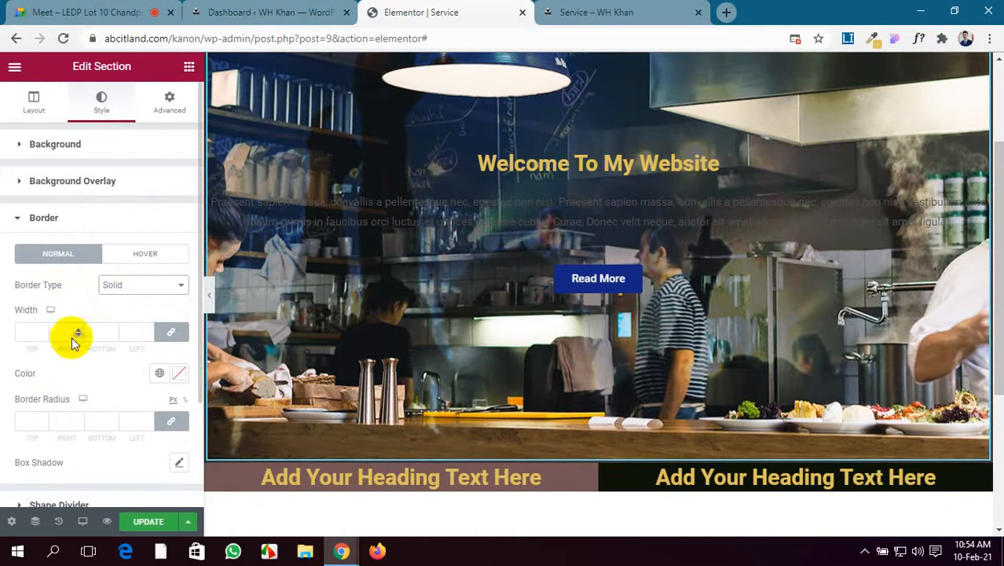
Set the section's border width to 10 on all four sides.
click(30, 331)
scroll(521, 185, up, 2)
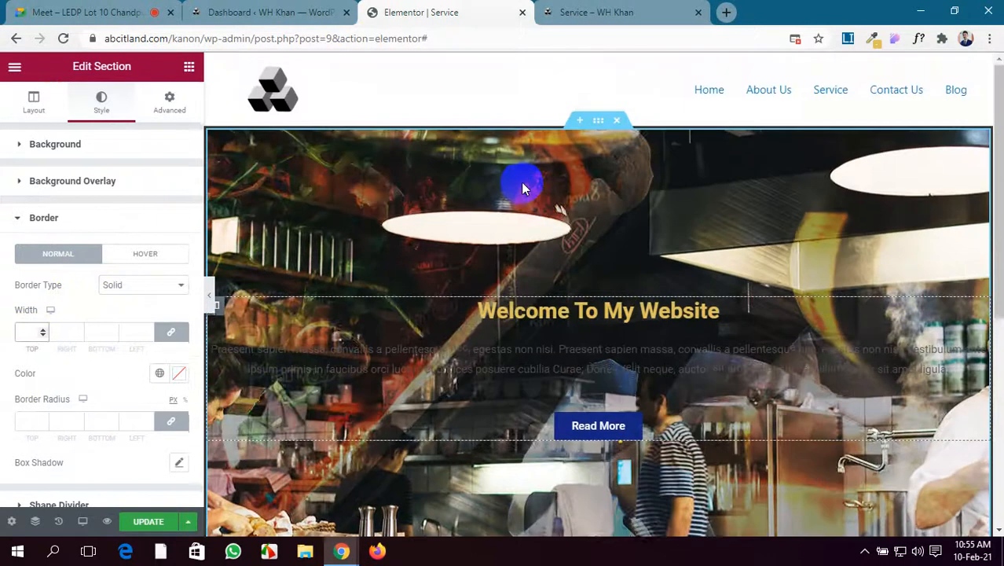
scroll(521, 185, down, 2)
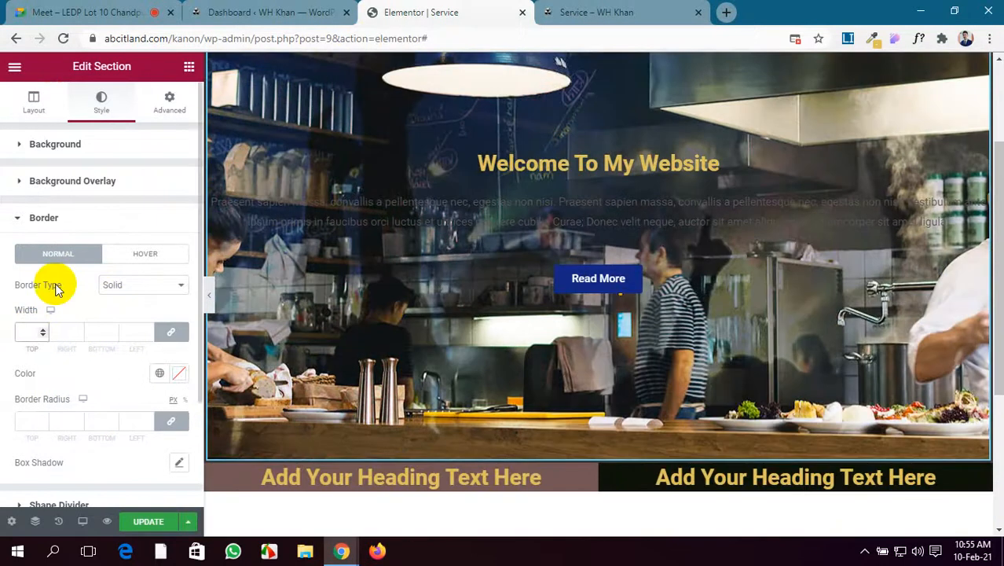
text(10)
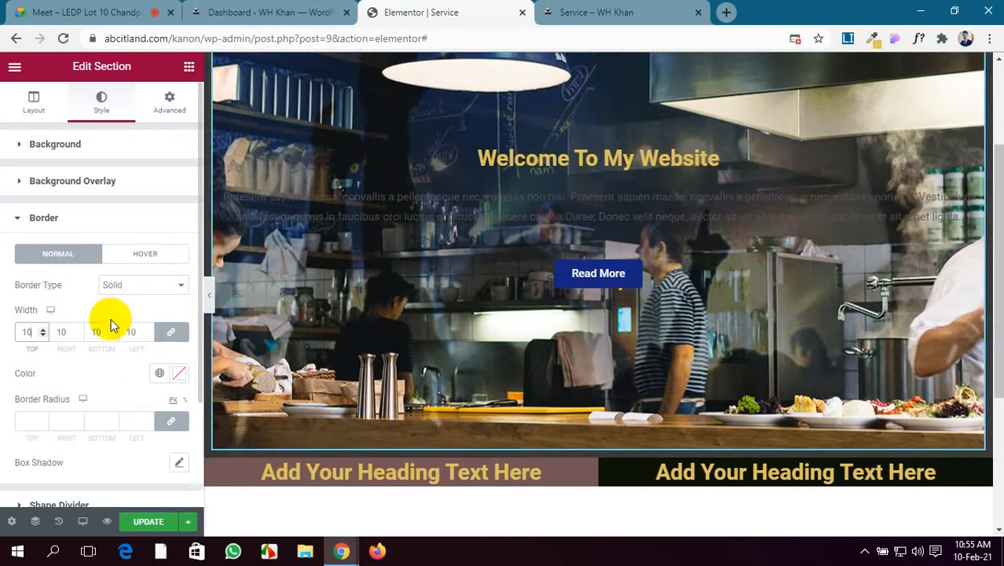
Set the section's border colour to a dark maroon and its border radius to 20 px on all corners.
scroll(143, 303, down, 1)
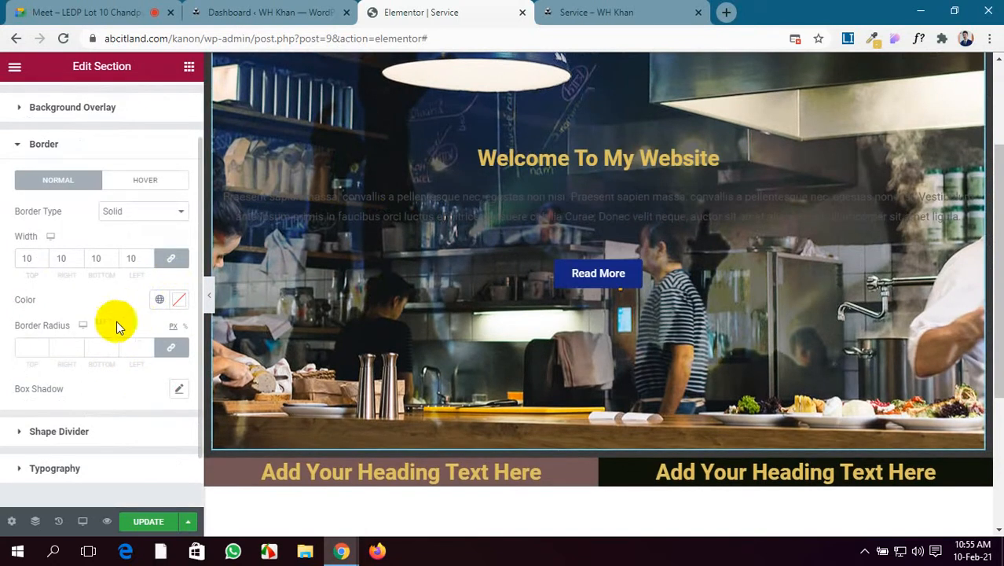
click(180, 300)
drag(317, 145, 325, 202)
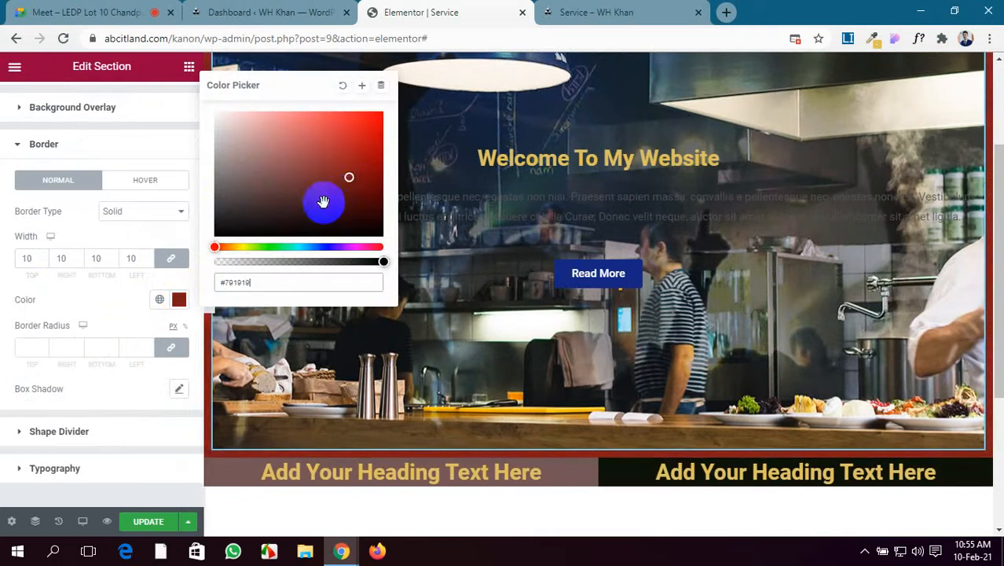
click(16, 382)
click(29, 344)
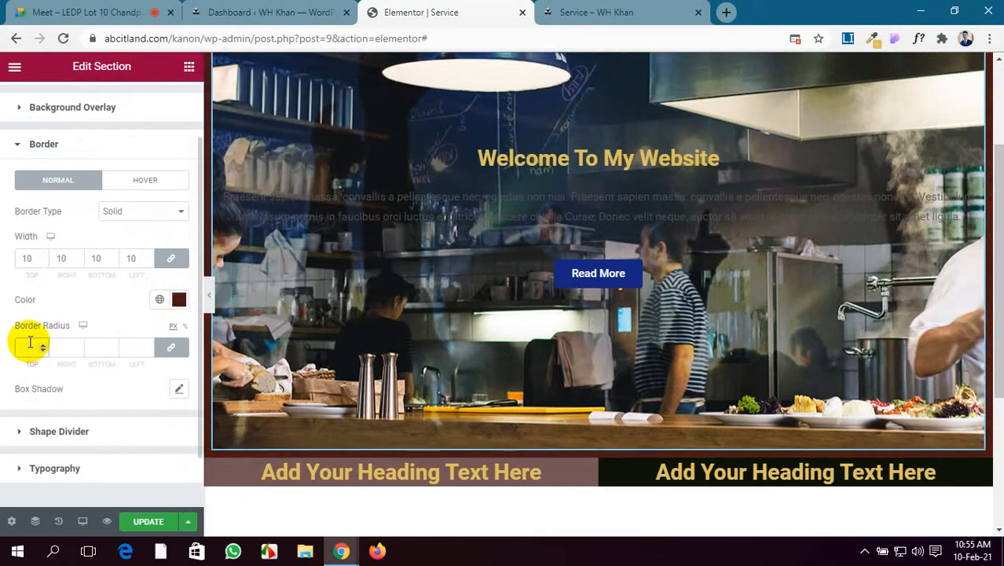
text(20)
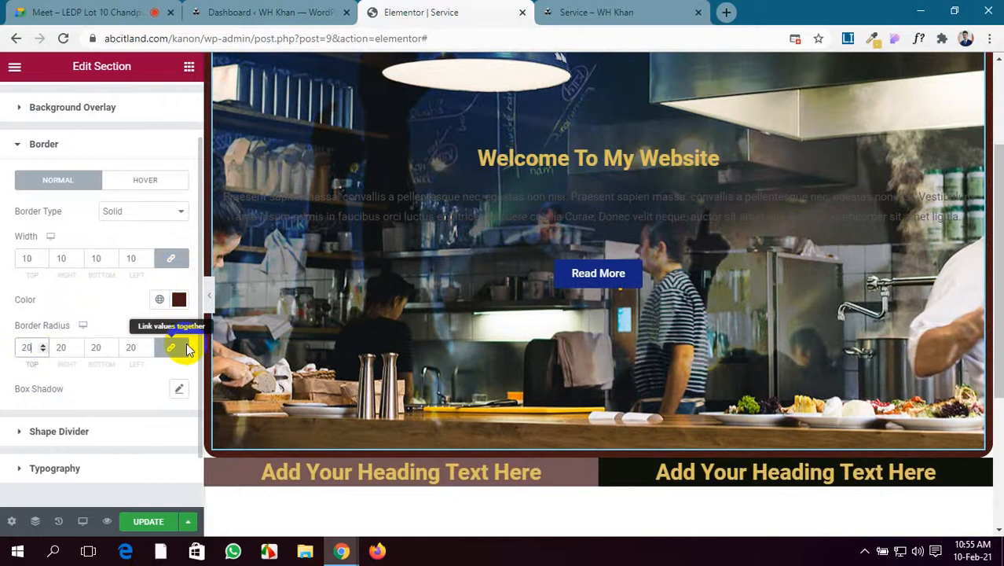
Look over the section's box shadow options and reset them to default.
scroll(128, 414, down, 2)
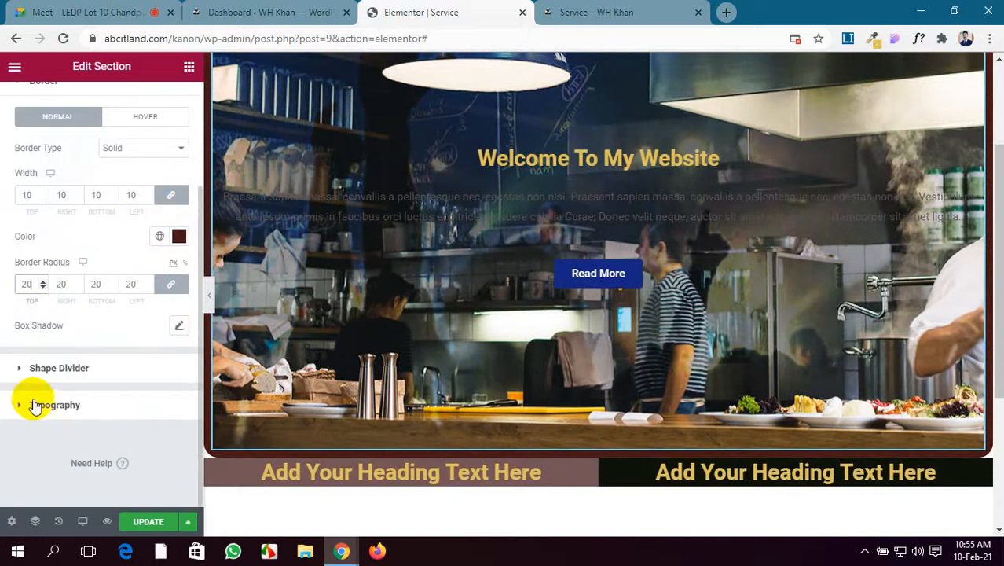
click(179, 326)
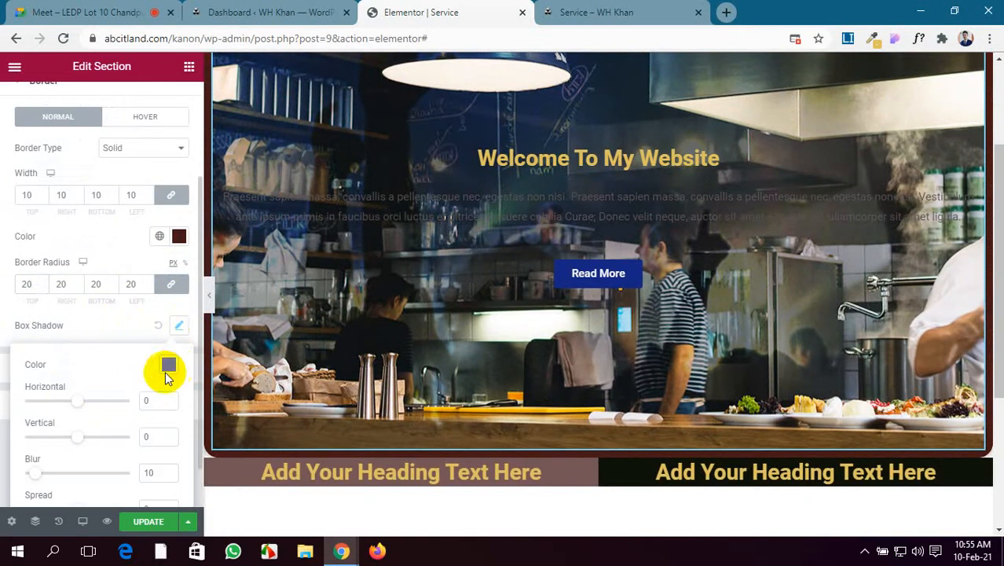
scroll(145, 384, down, 1)
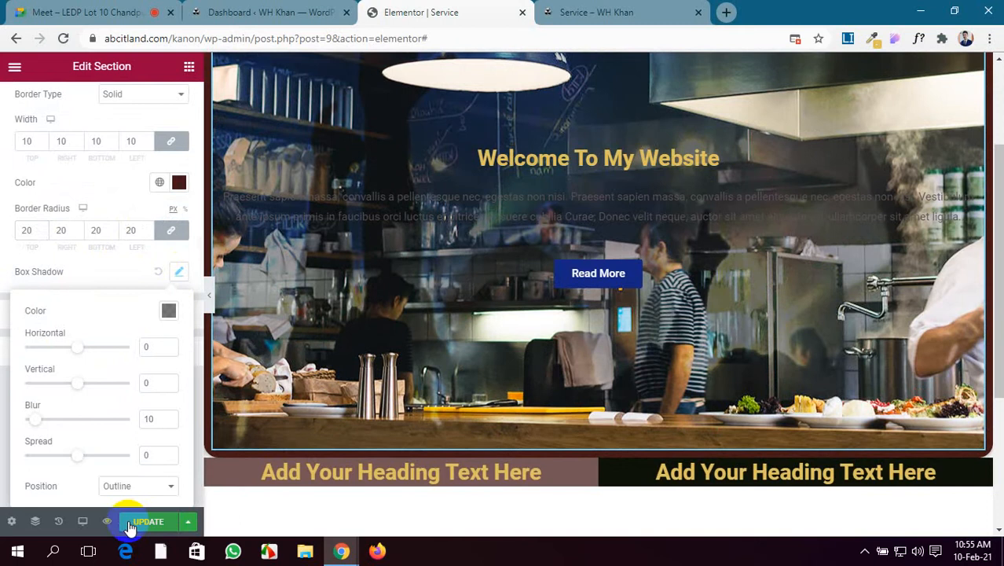
click(154, 272)
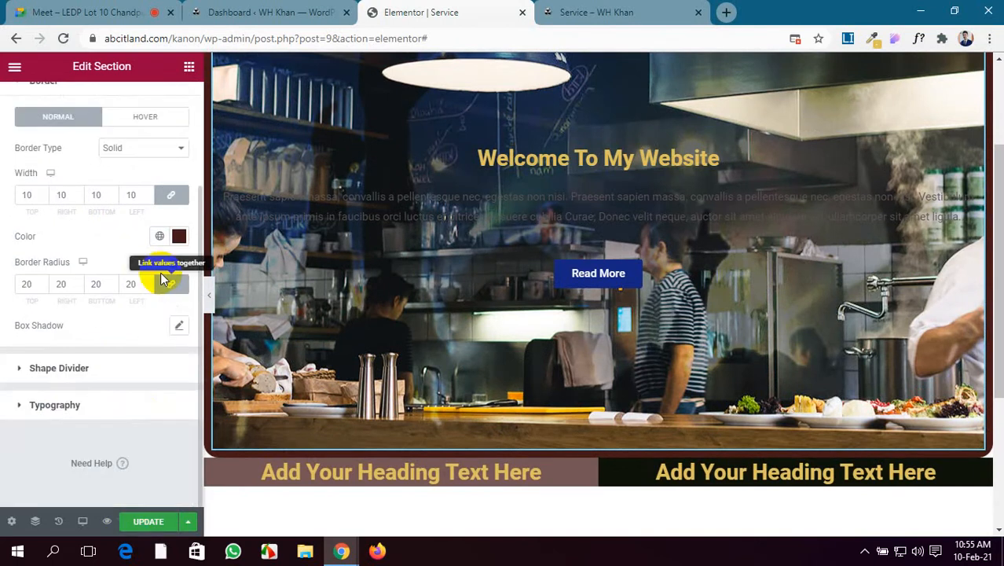
Set the hero section's border type to None and its border radius to 0, and update the page.
scroll(141, 257, up, 1)
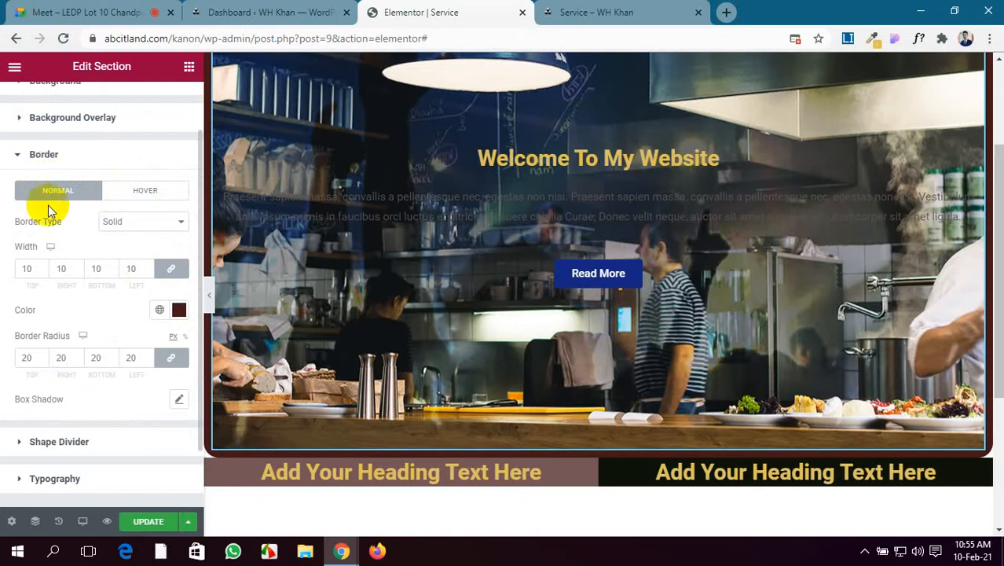
click(146, 221)
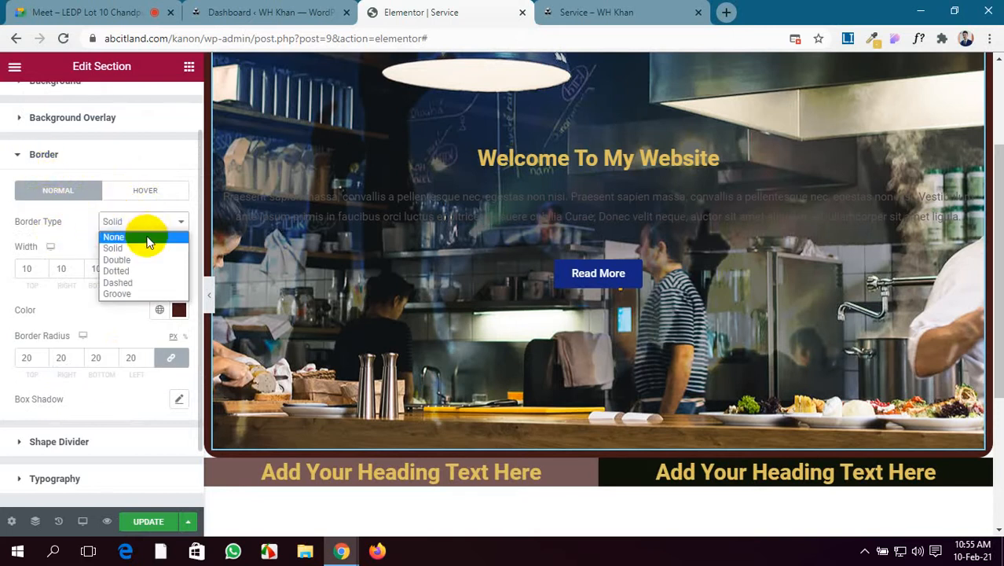
click(148, 238)
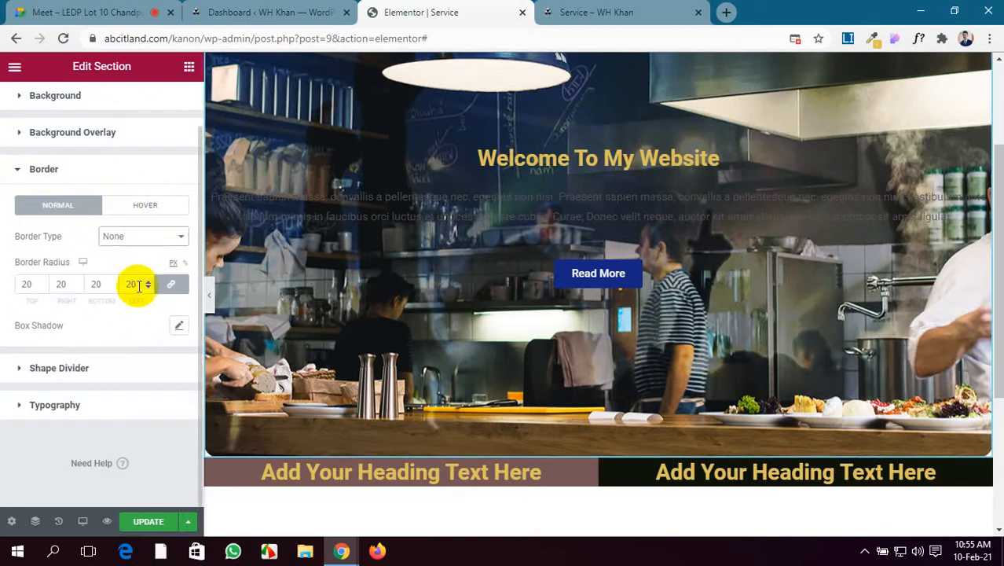
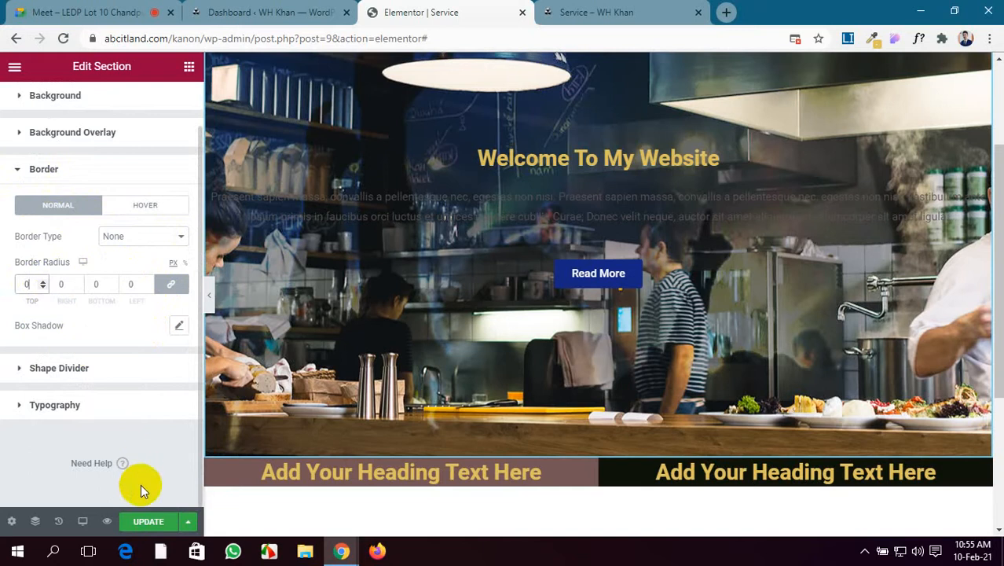
click(146, 520)
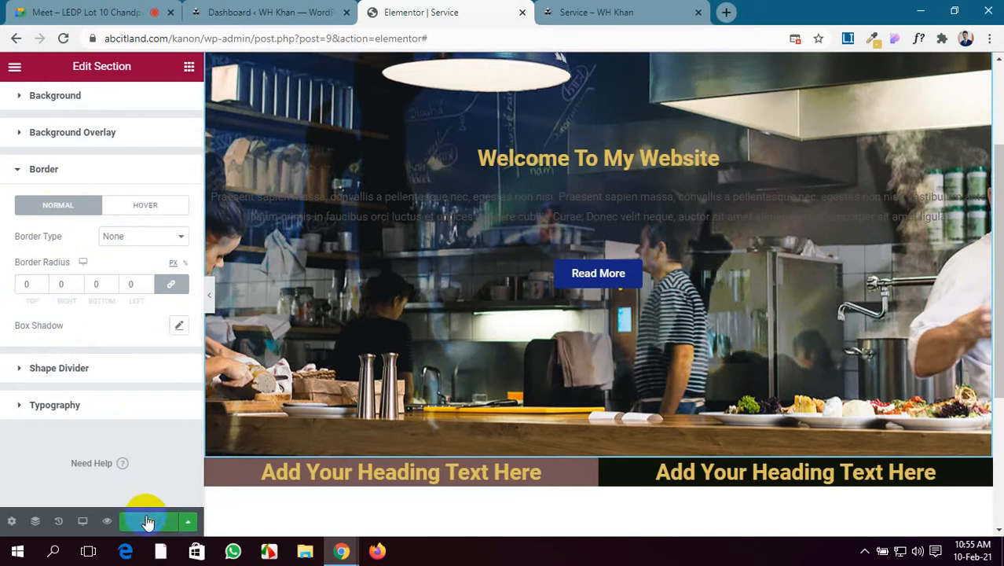
Add a Mountains shape divider at the top of the hero section and set its width to 100.
click(101, 368)
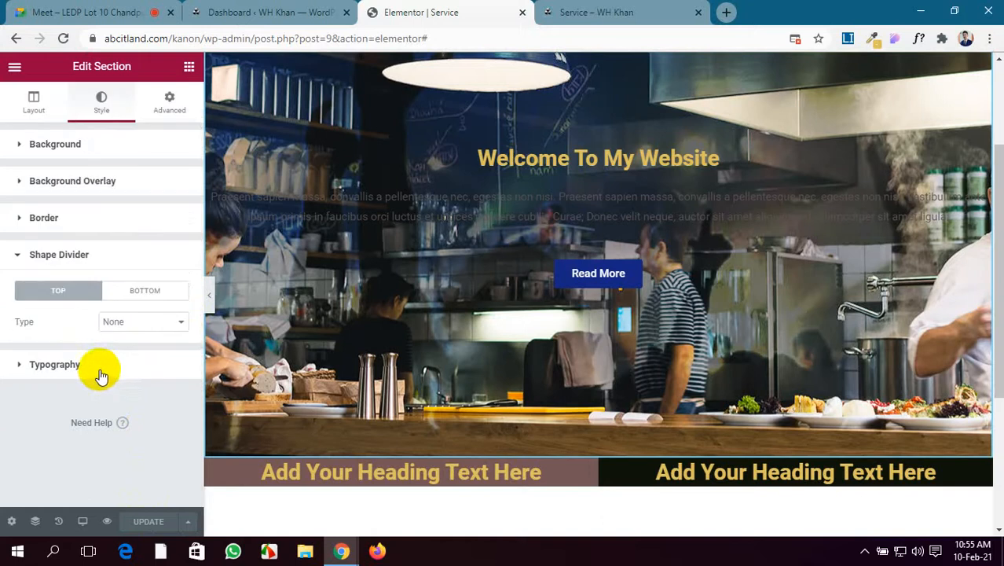
click(130, 322)
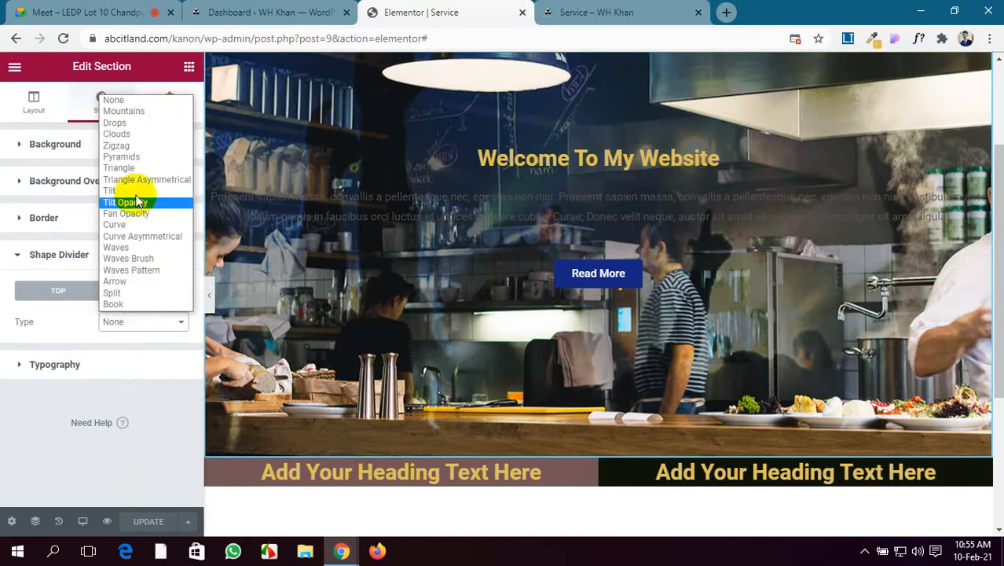
click(142, 112)
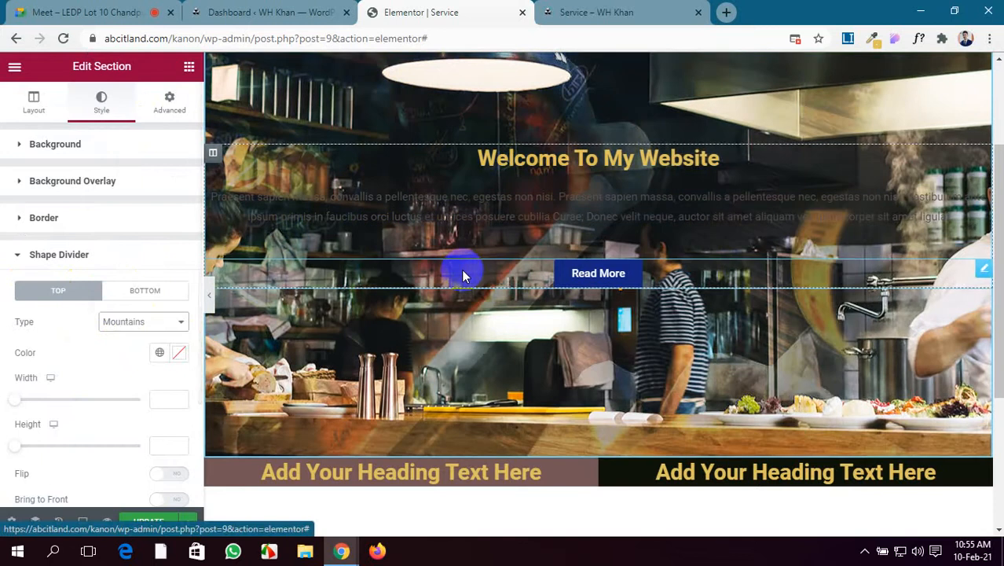
scroll(462, 271, up, 2)
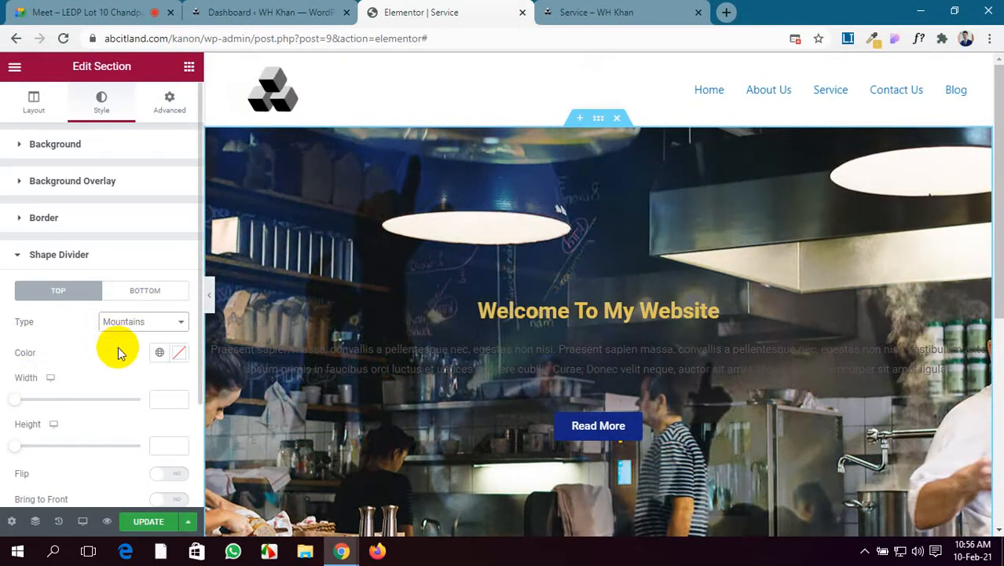
scroll(114, 361, down, 1)
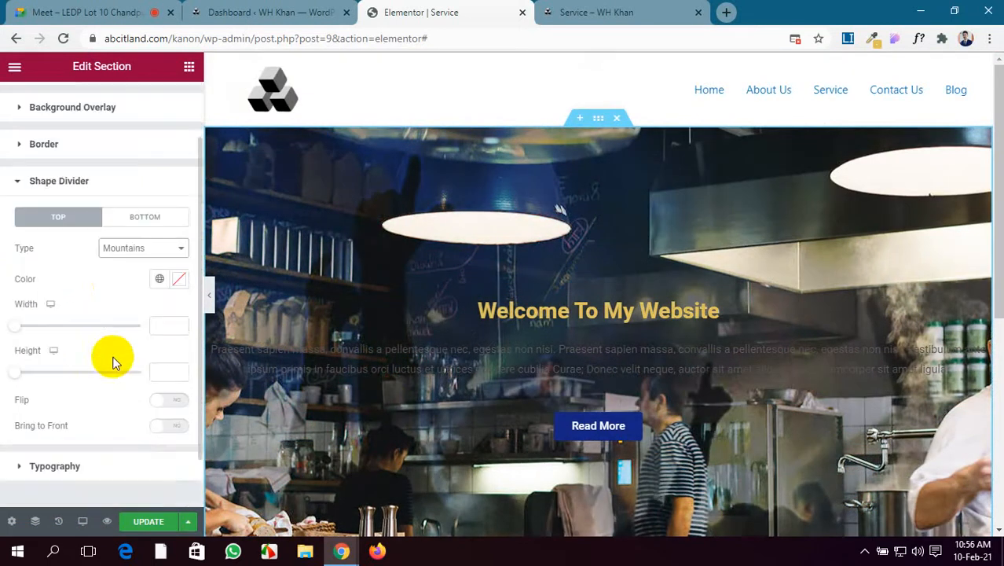
click(175, 328)
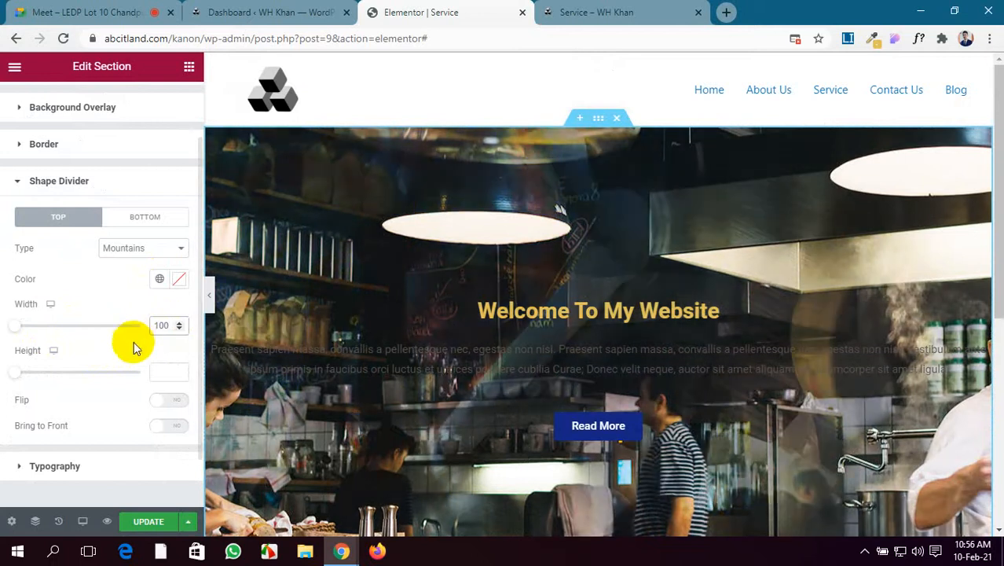
Change the hero section's top divider type to Clouds and its colour to the greyish brown #795F5F.
scroll(135, 304, up, 1)
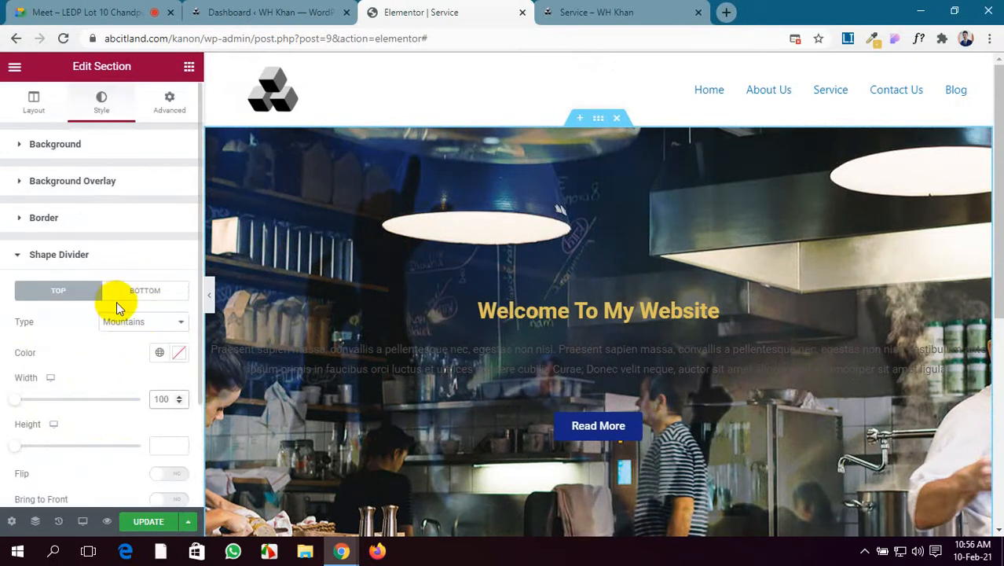
click(149, 323)
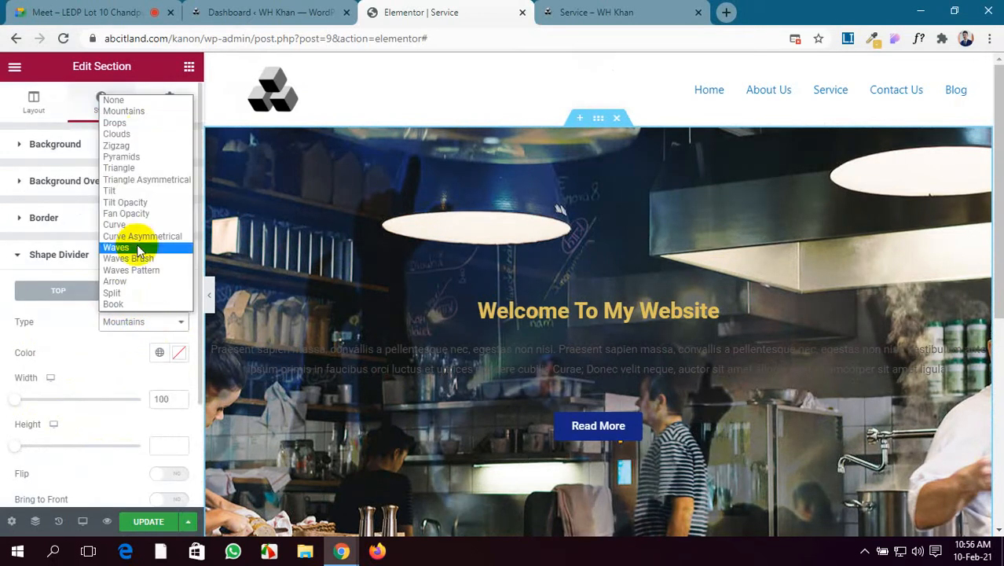
click(144, 133)
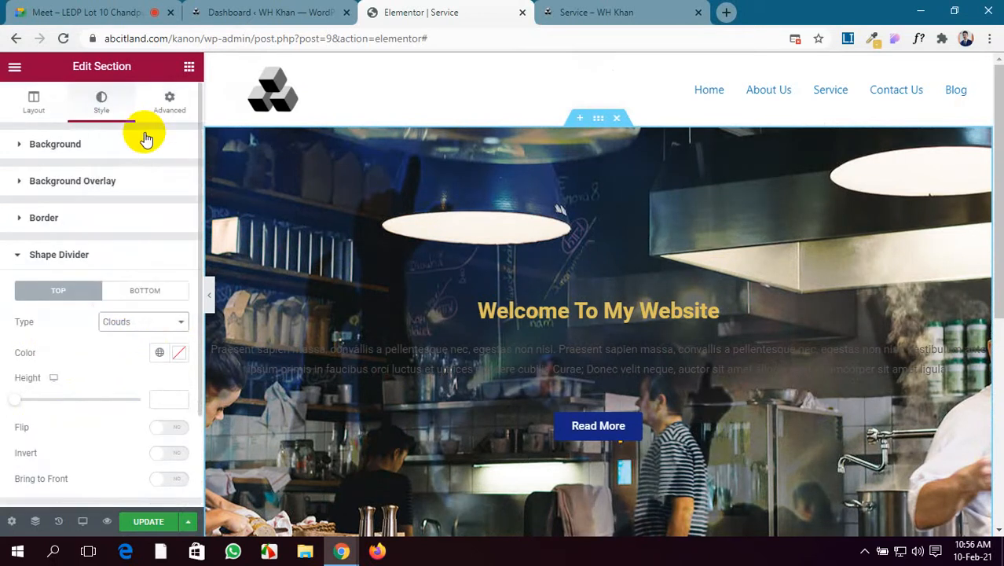
click(177, 355)
click(245, 163)
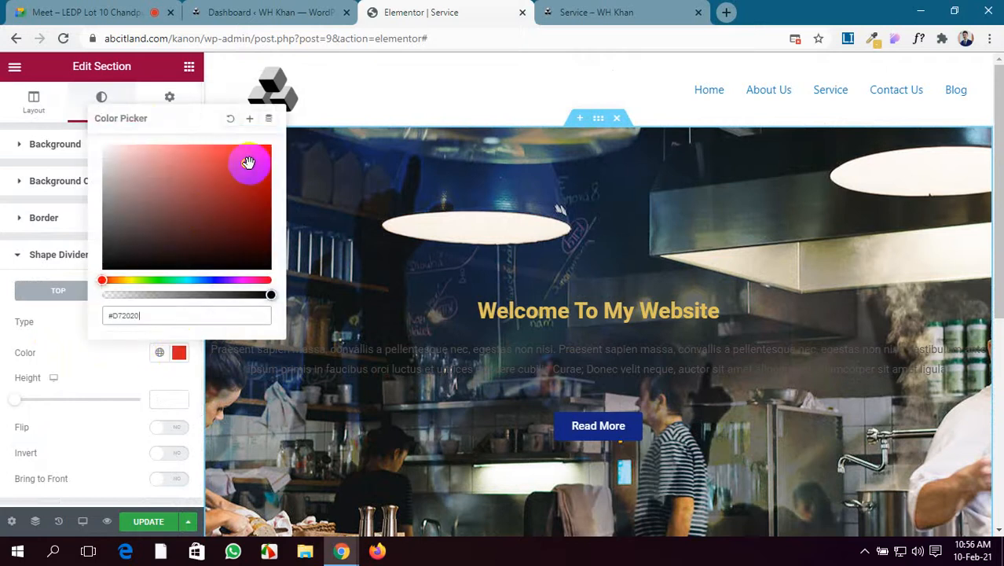
click(240, 184)
click(139, 209)
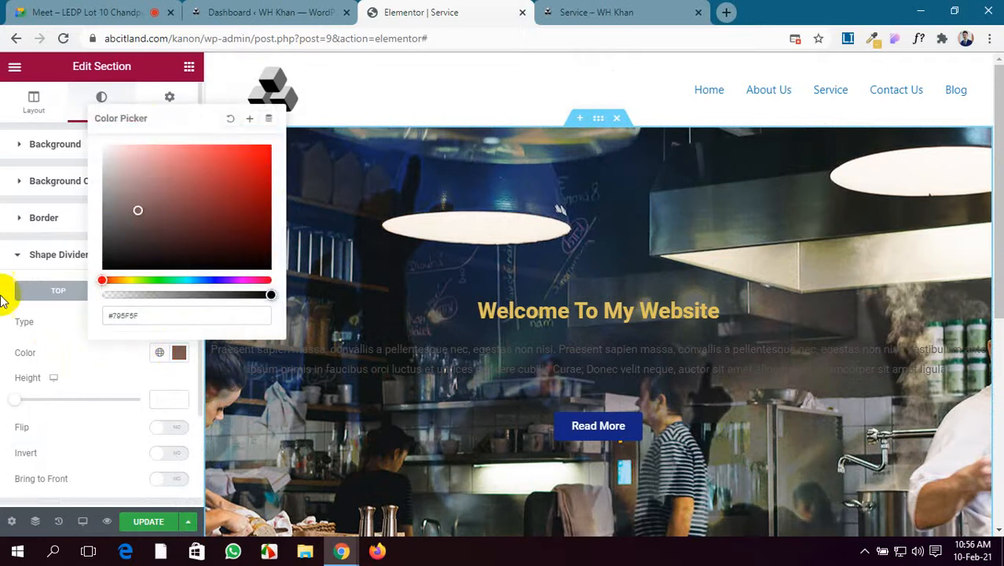
click(47, 416)
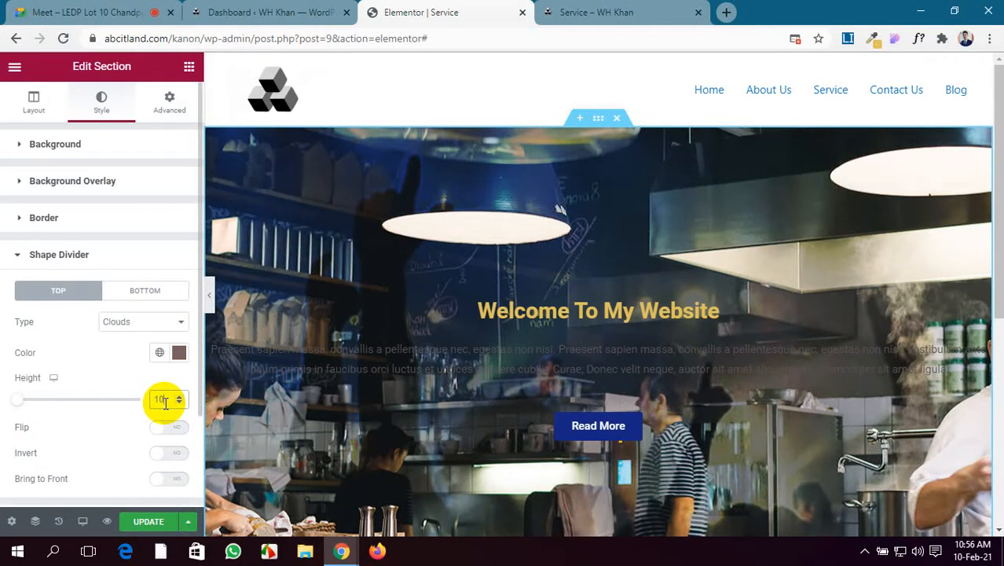
Set the top divider's height to 60 and switch its type to Mountains and on to Pyramids.
scroll(157, 341, down, 1)
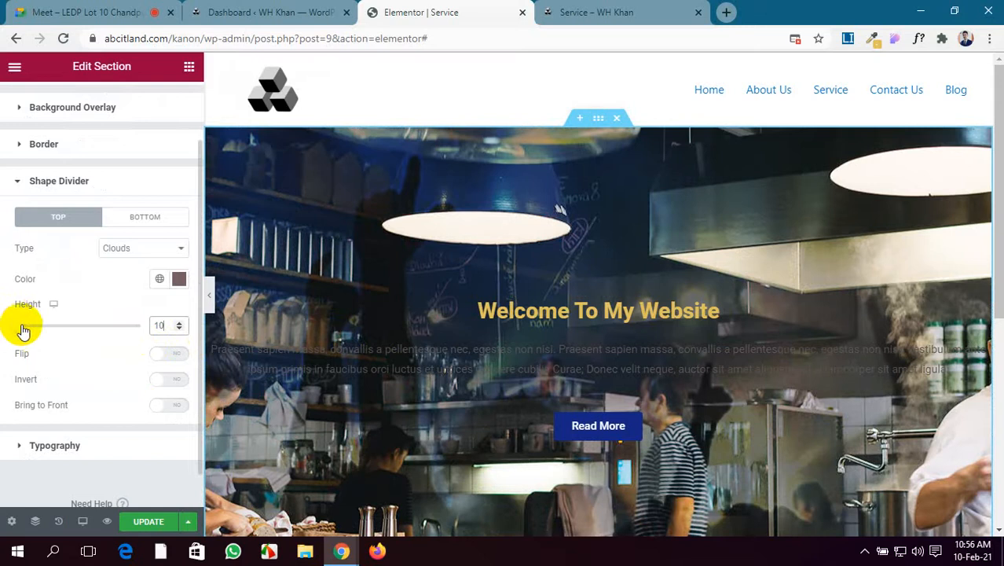
drag(24, 331, 36, 333)
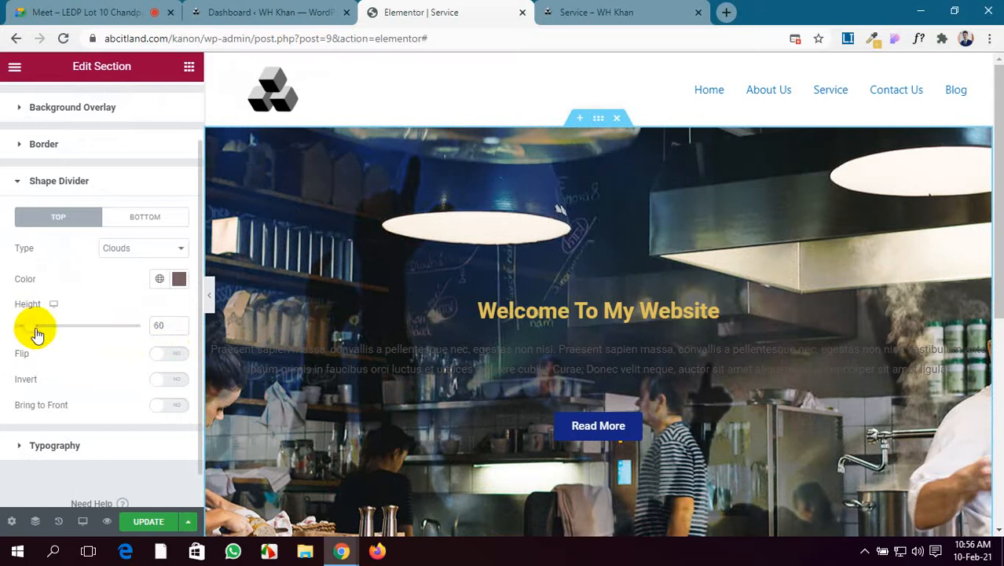
click(105, 250)
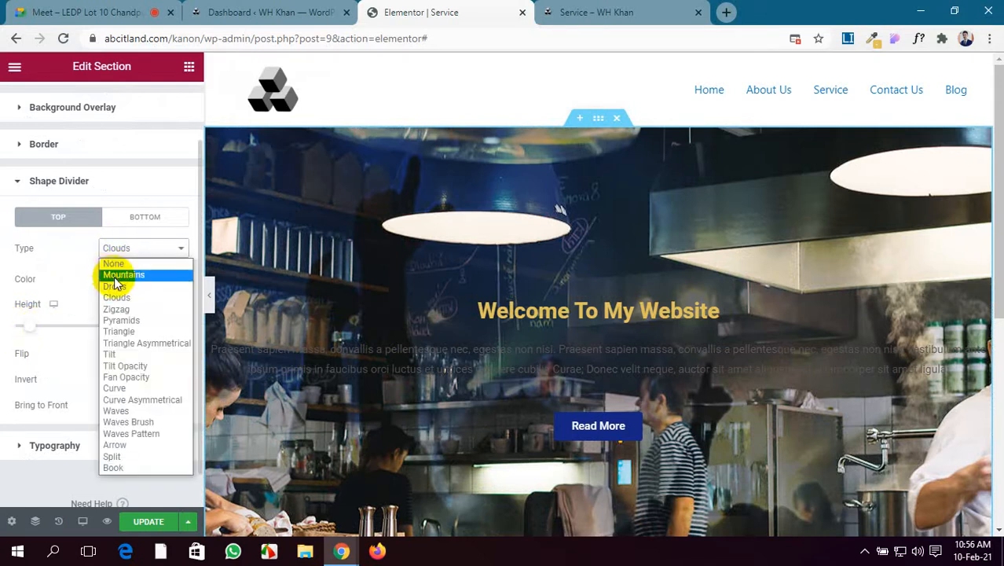
click(113, 274)
click(138, 250)
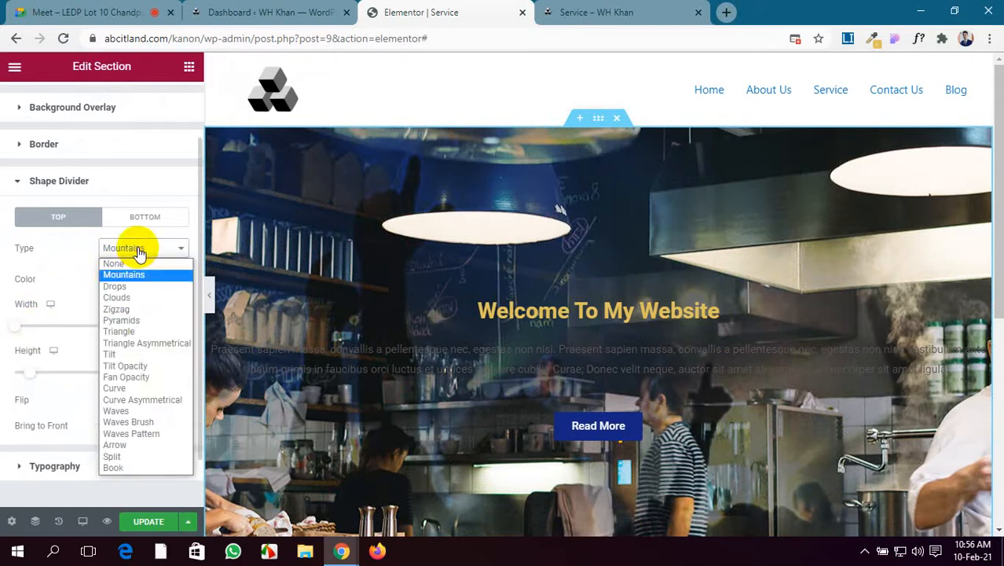
click(143, 323)
scroll(132, 432, down, 2)
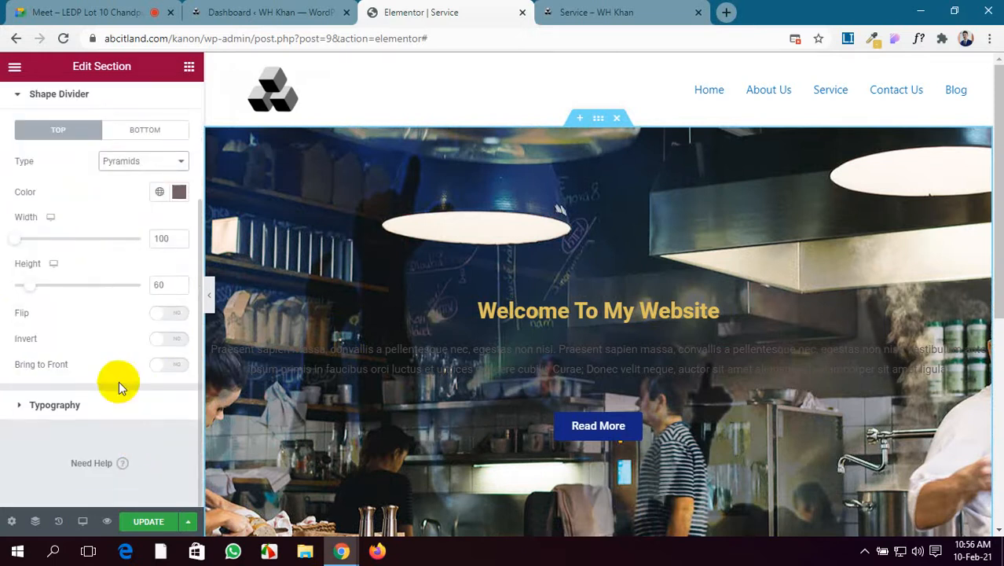
Try the Flip, Invert and Bring to Front options of the Pyramids divider and switch each one off again.
click(162, 314)
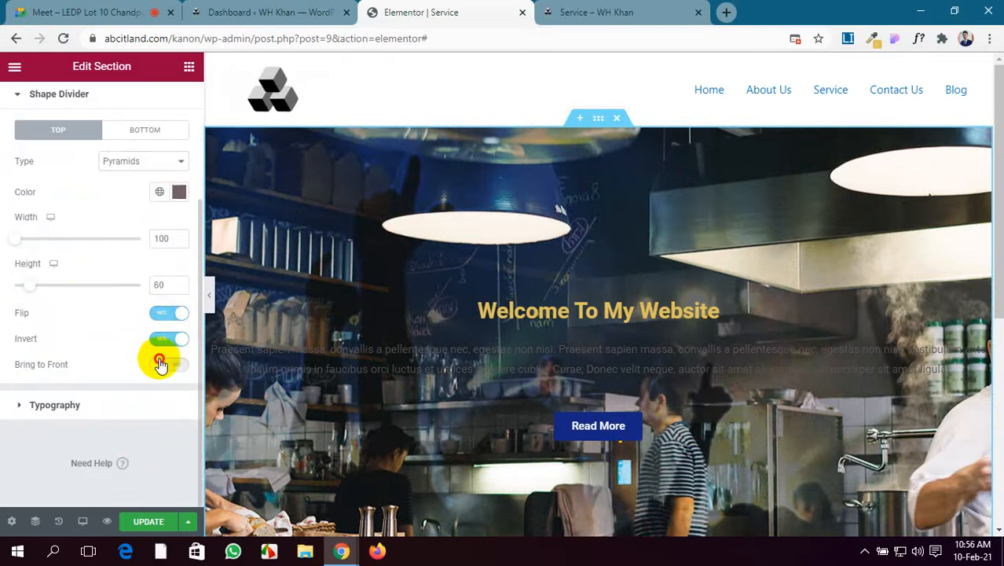
click(161, 363)
click(163, 338)
click(165, 313)
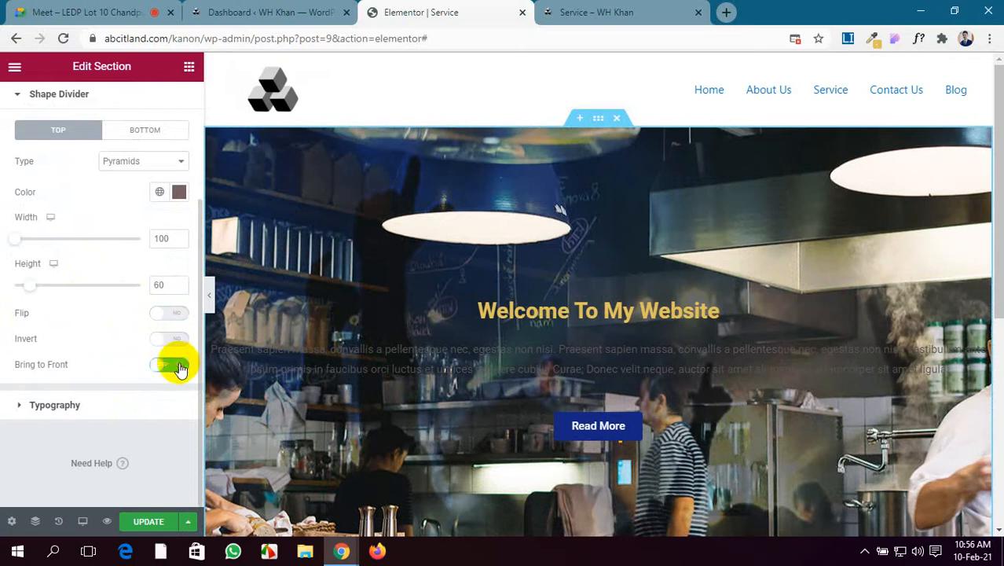
click(177, 365)
Open the two-column heading section below the hero for editing and add a Mountains shape divider at its top.
scroll(320, 347, down, 5)
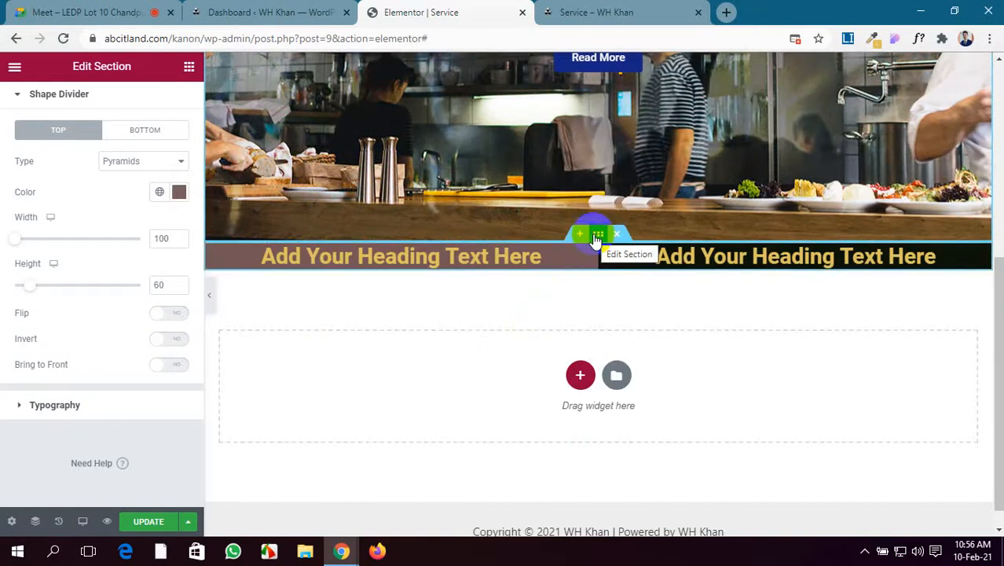
click(597, 235)
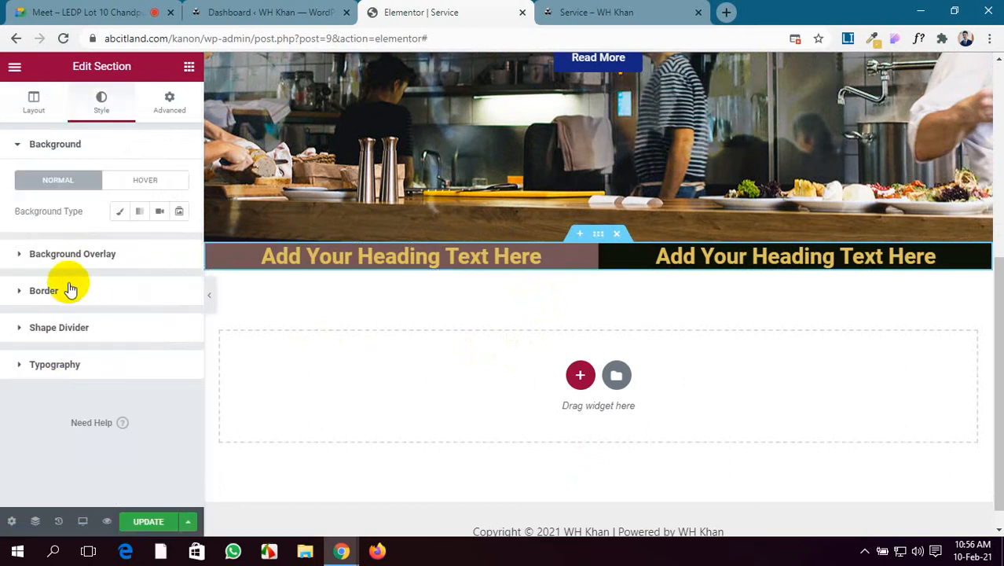
click(70, 328)
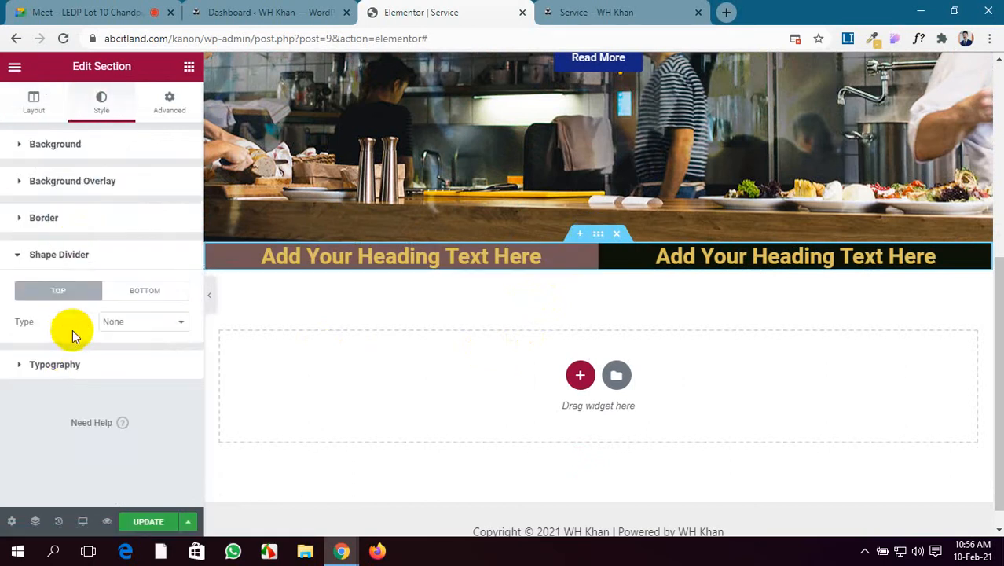
click(124, 320)
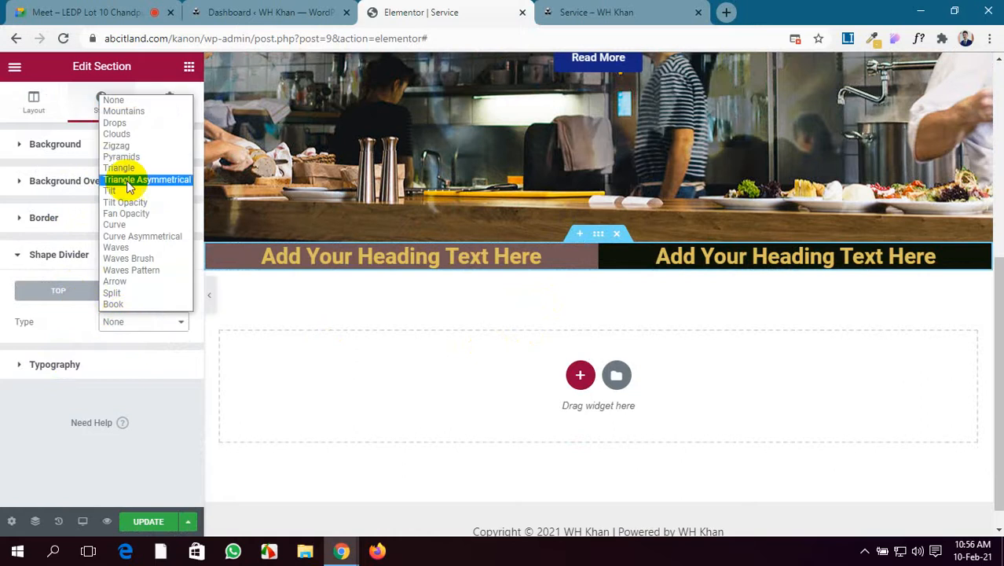
click(123, 110)
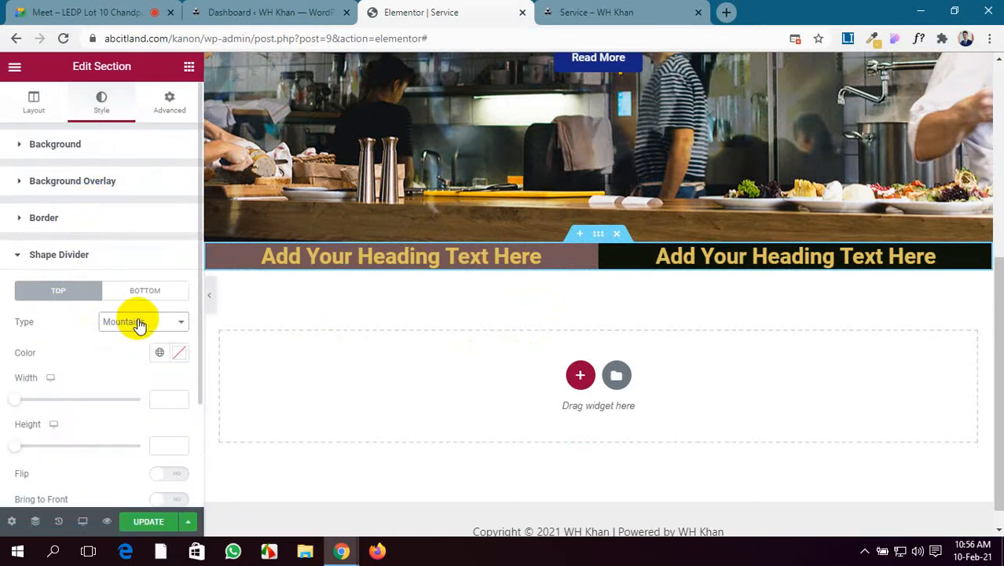
Set the heading section's top divider colour to the very dark green #061605.
click(180, 355)
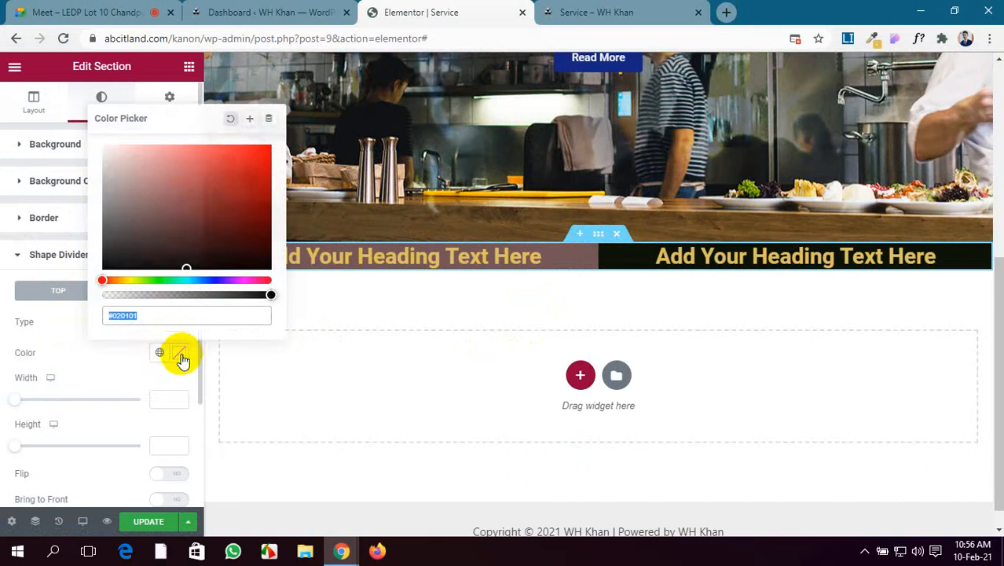
click(149, 171)
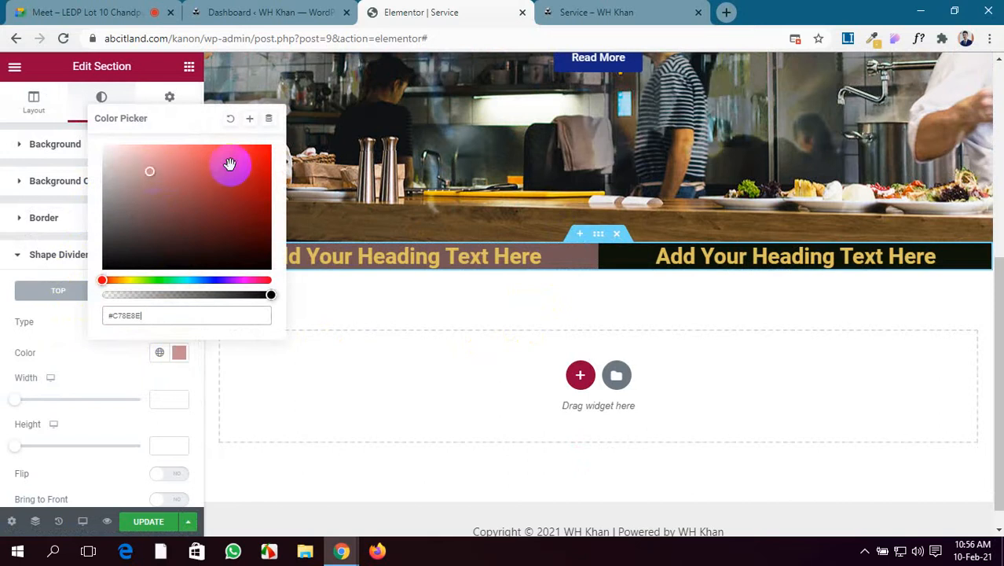
click(231, 257)
drag(175, 280, 158, 280)
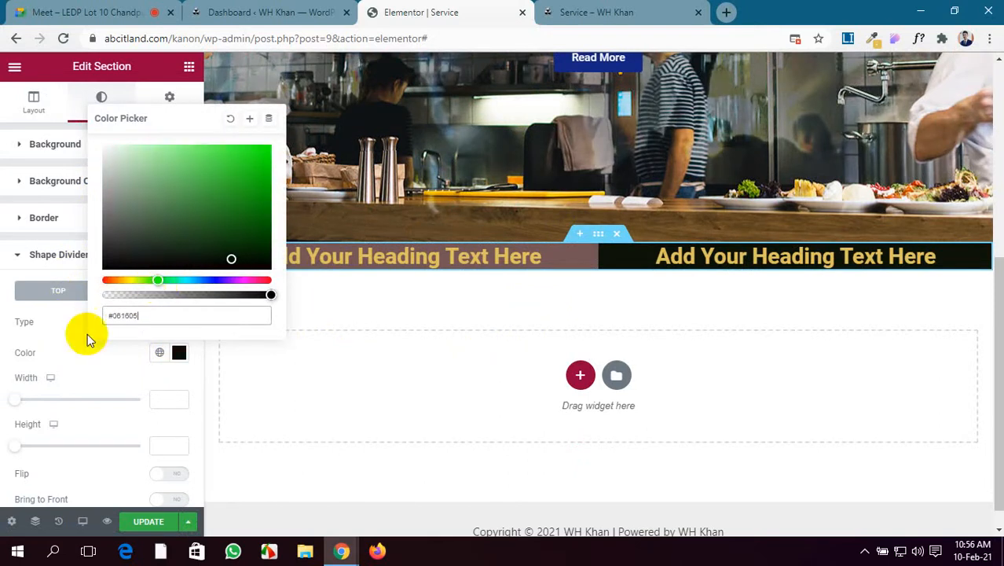
click(5, 393)
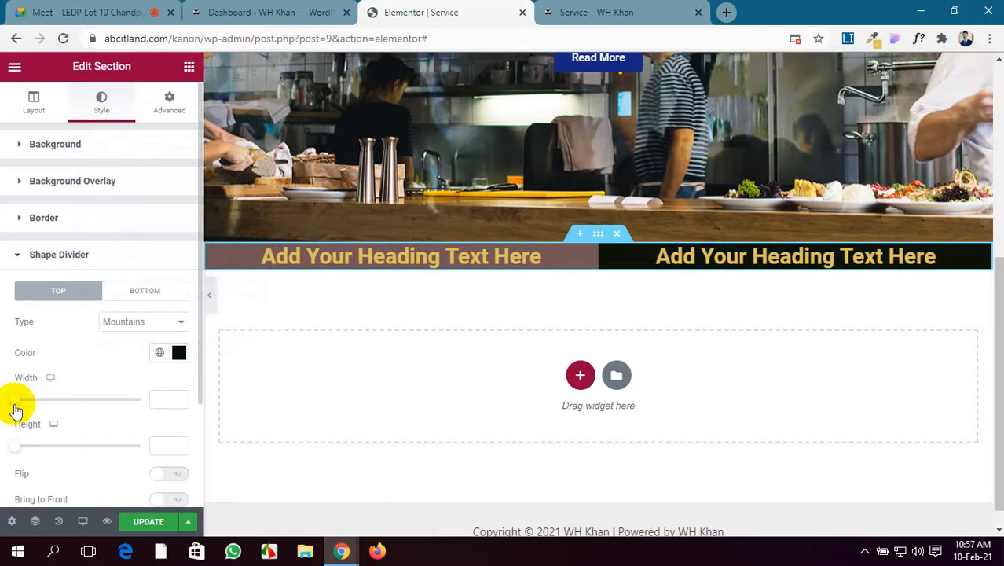
Set the heading section's top divider width to 175 and its height to about 152.
drag(16, 400, 33, 400)
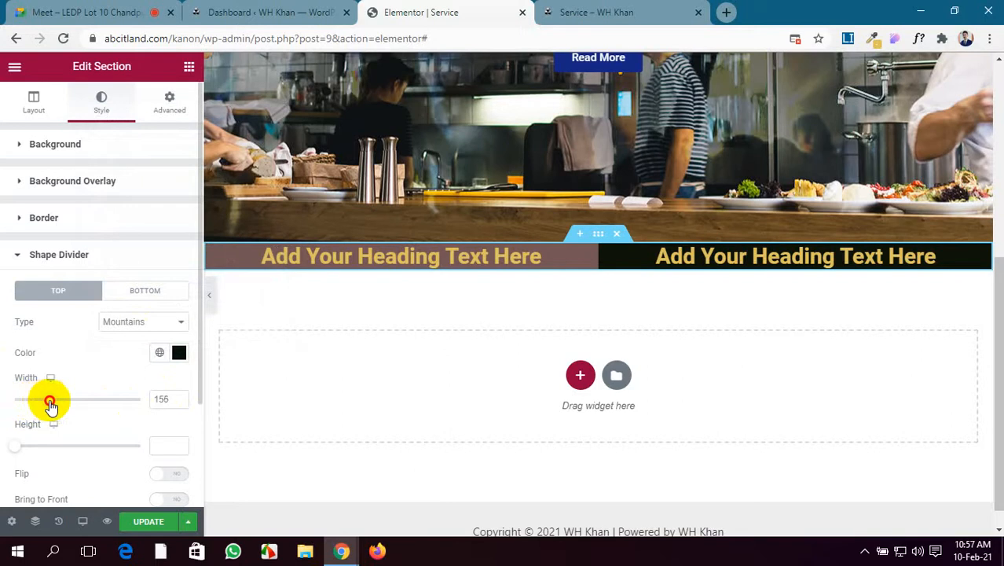
drag(49, 400, 61, 399)
drag(15, 448, 44, 446)
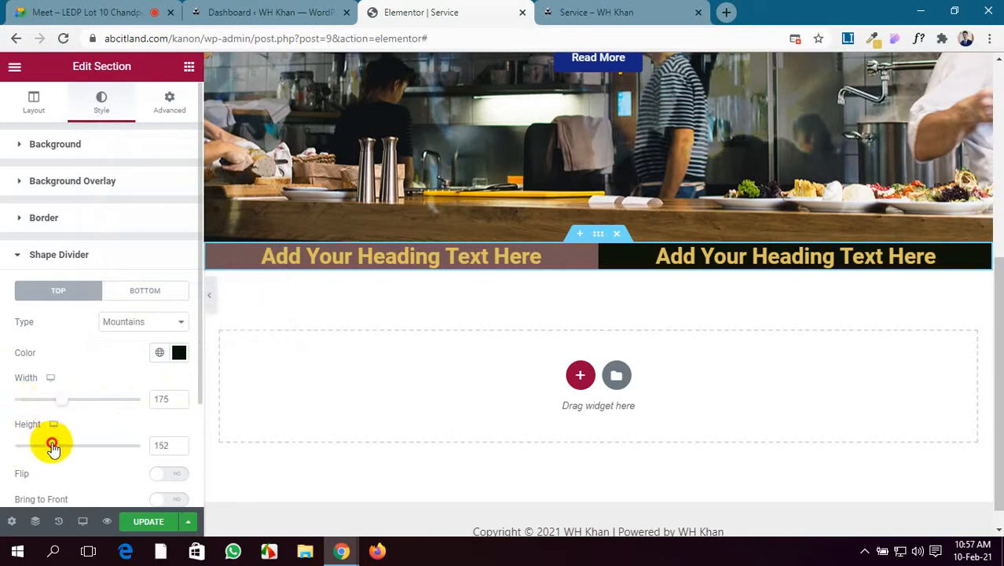
Save the page and switch to the Meet call to admit the waiting participant.
scroll(91, 398, down, 3)
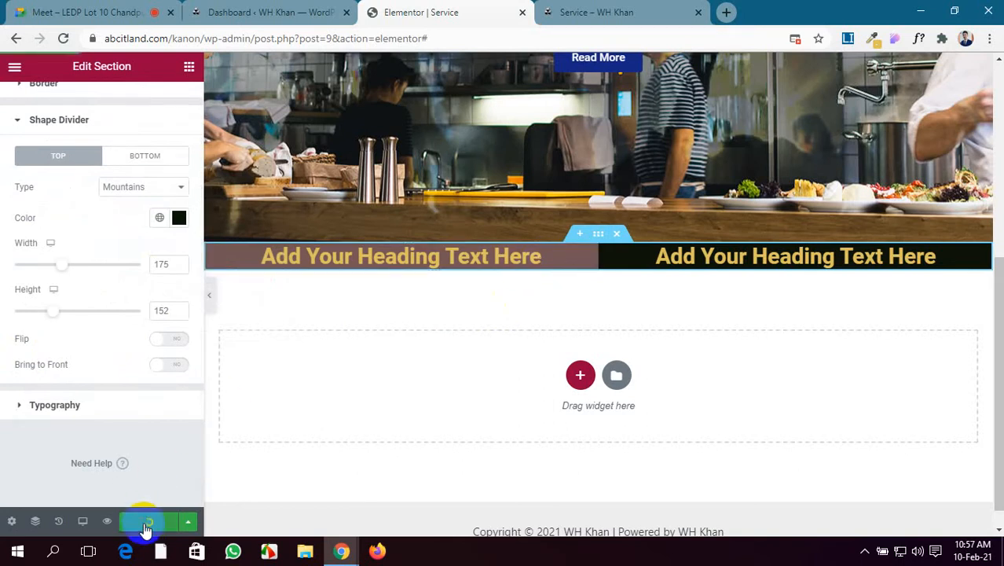
click(90, 13)
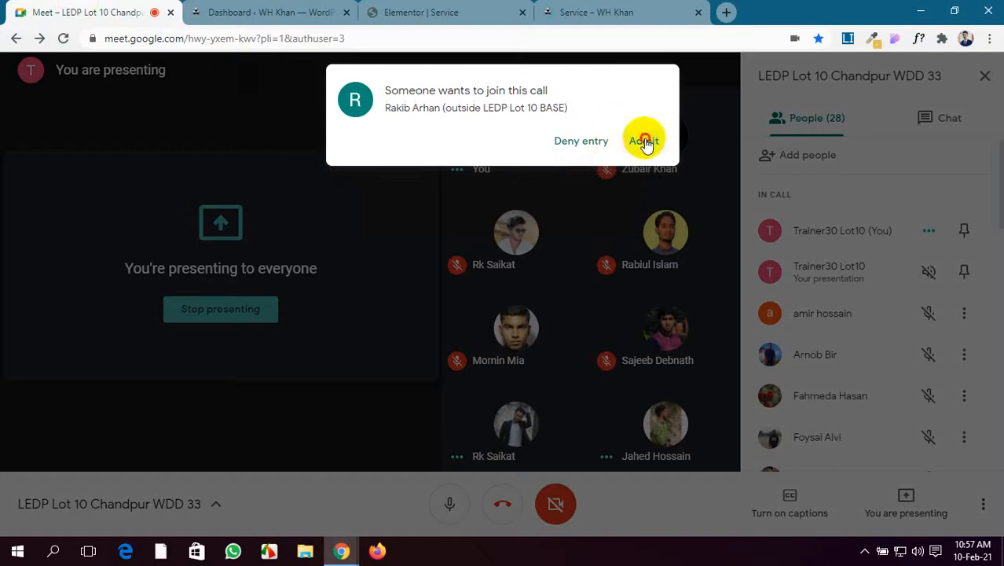
click(643, 141)
Compare the hero and heading section shape dividers in the Service page preview with the editor view.
click(595, 11)
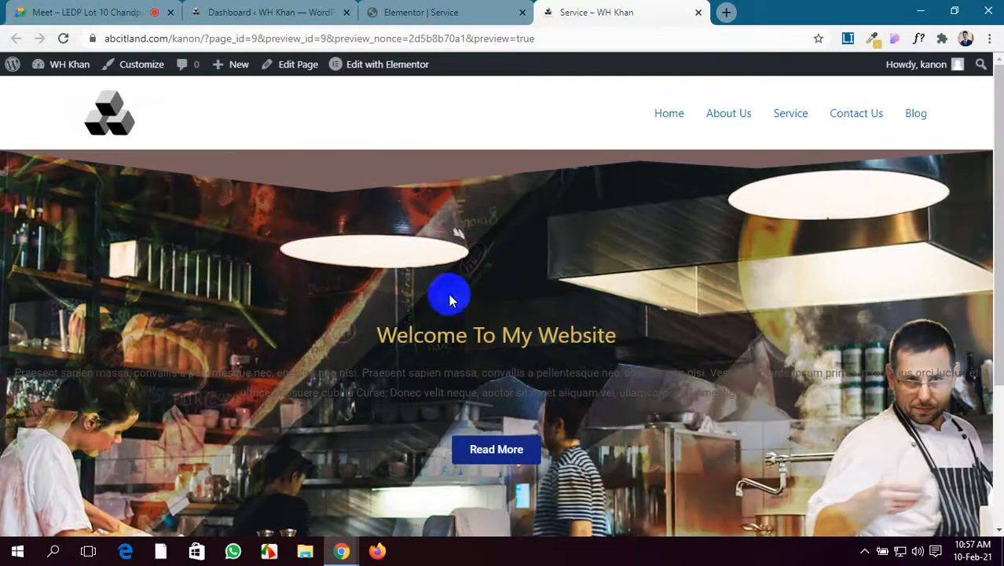
scroll(431, 327, down, 3)
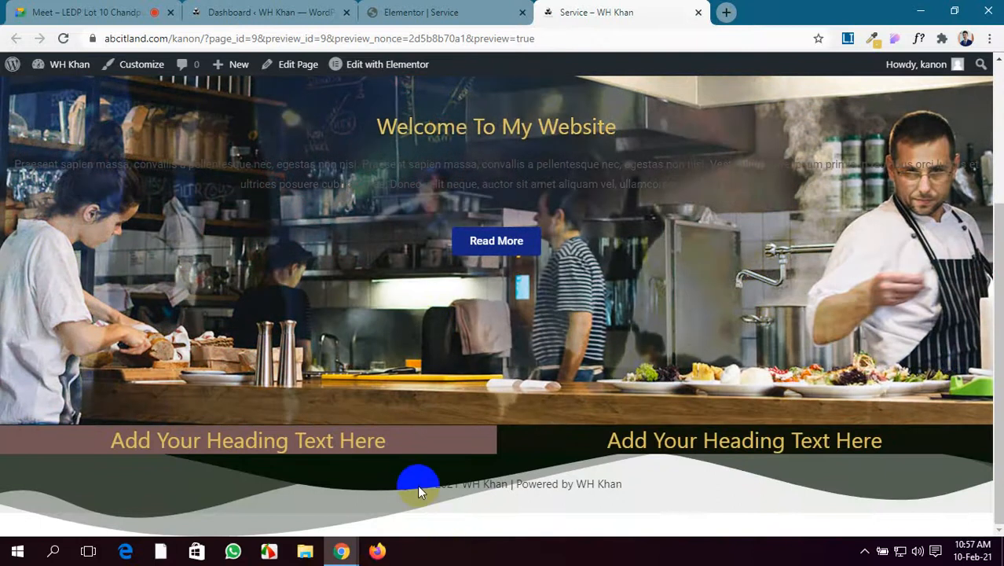
scroll(417, 484, up, 3)
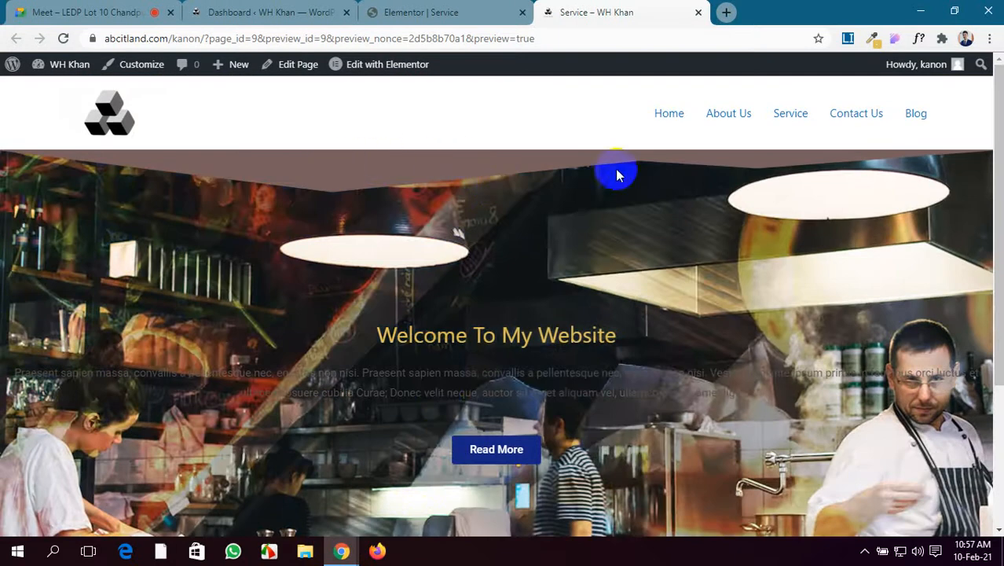
scroll(419, 209, down, 3)
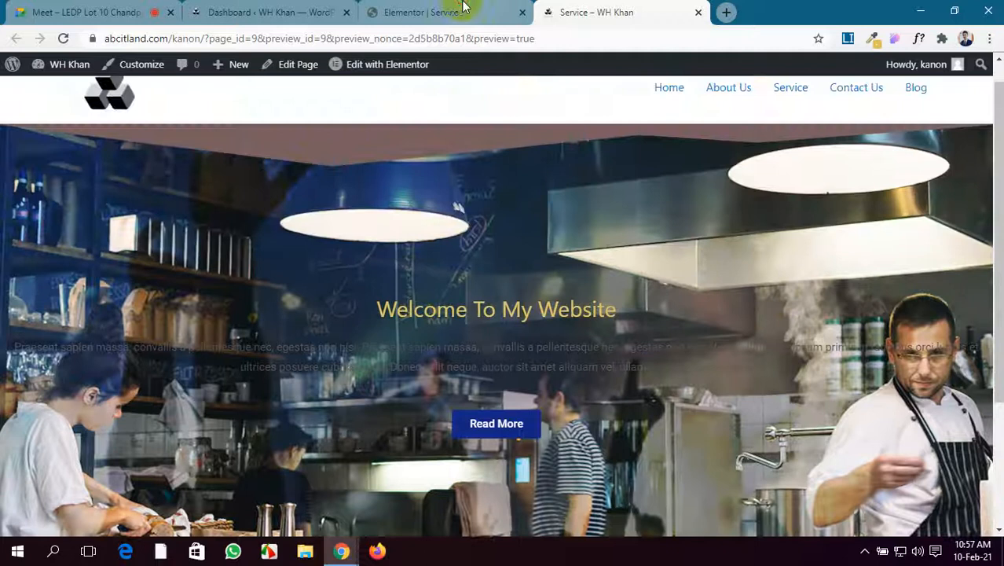
click(459, 12)
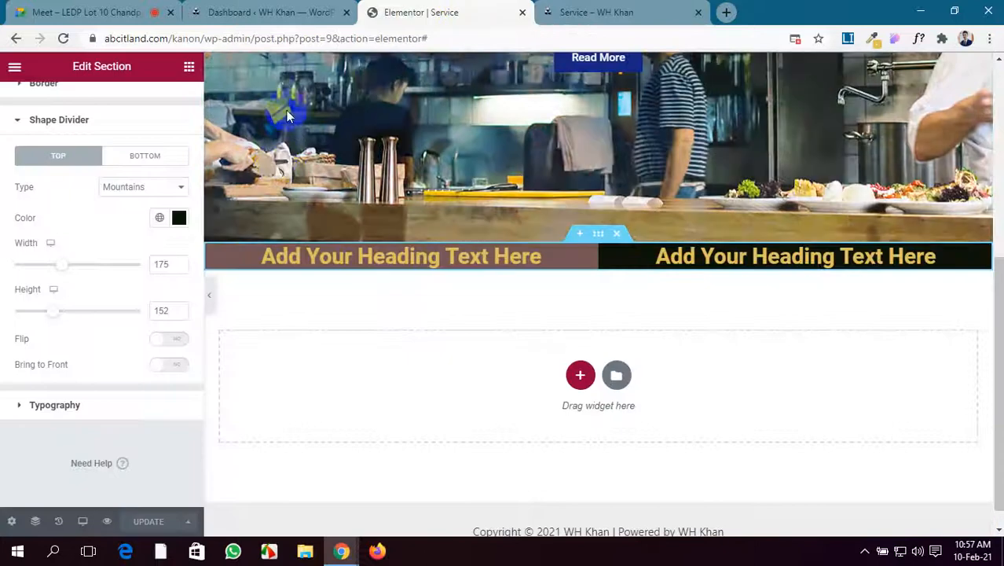
scroll(286, 110, up, 8)
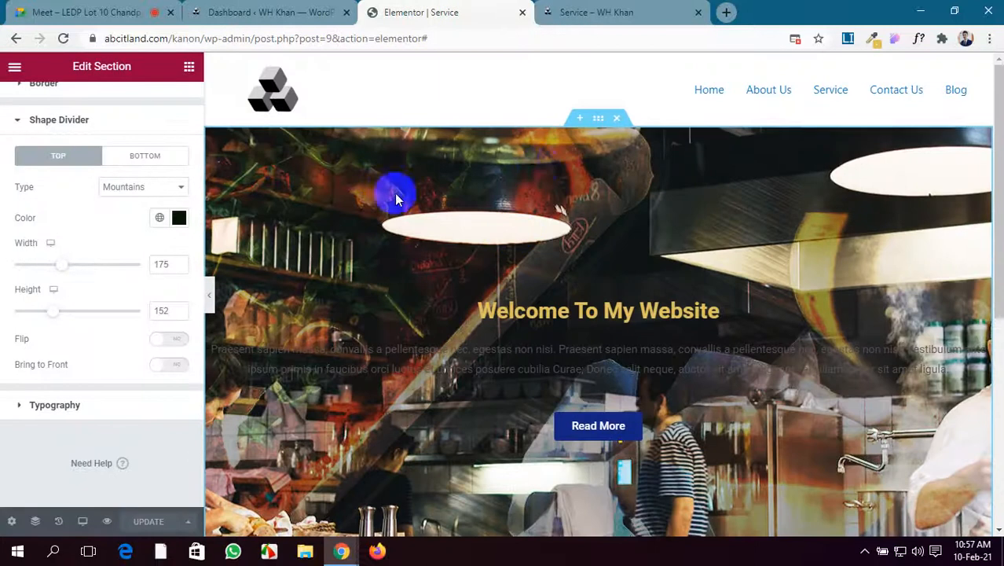
scroll(31, 312, up, 2)
click(567, 11)
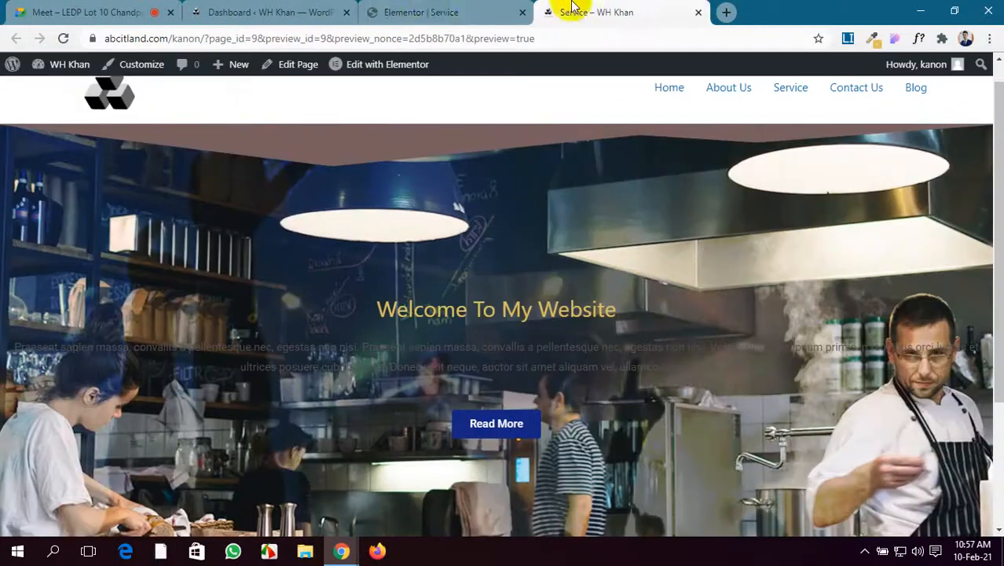
click(407, 13)
Change the hero section's top shape divider to Triangle, save the page and check the divider in the preview.
mouse_move(594, 156)
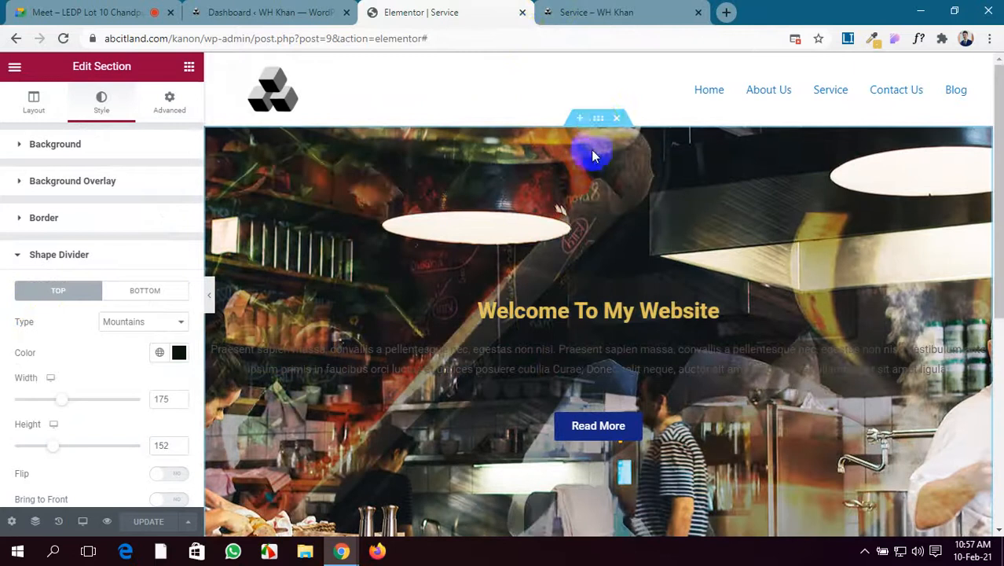
click(98, 144)
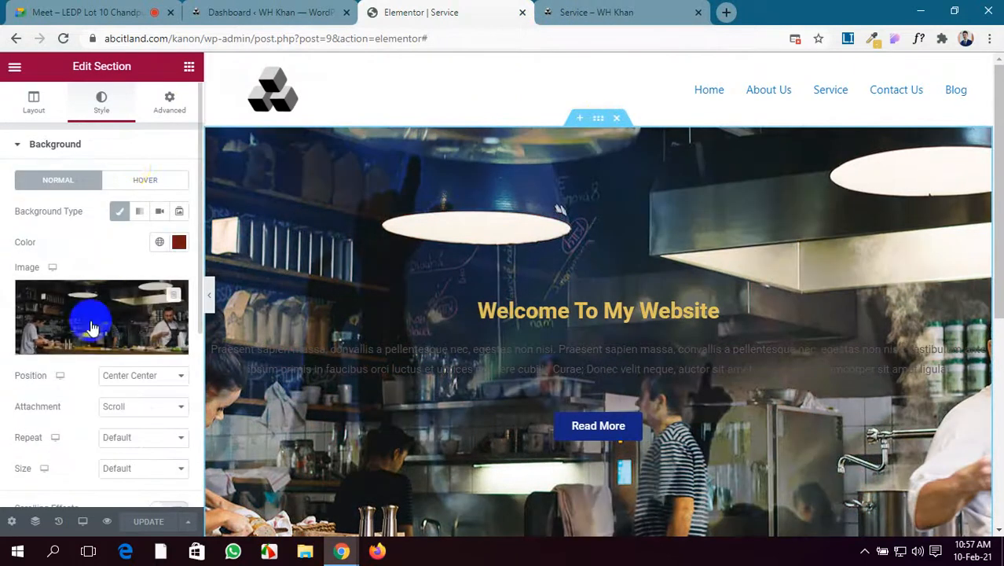
scroll(88, 330, down, 4)
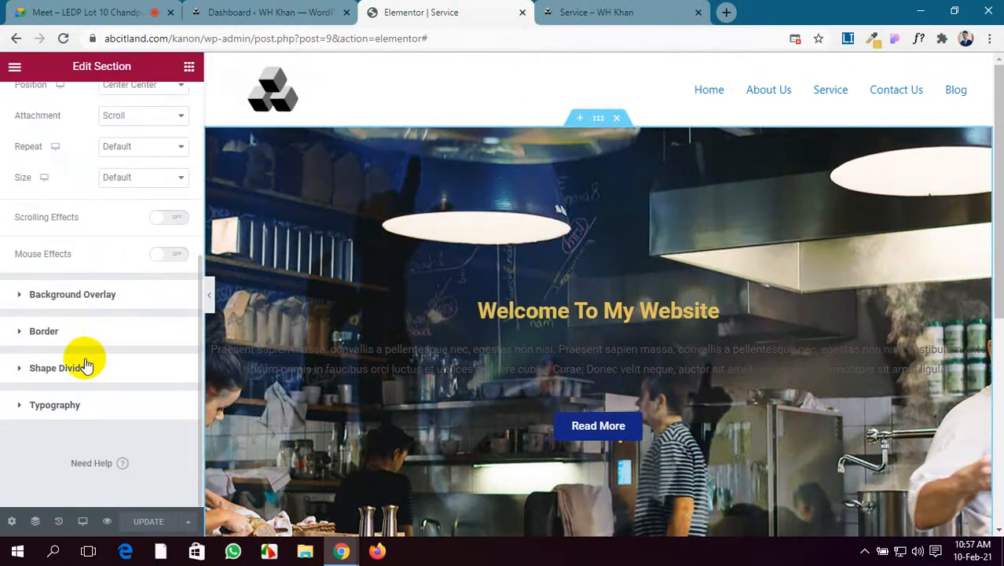
click(84, 368)
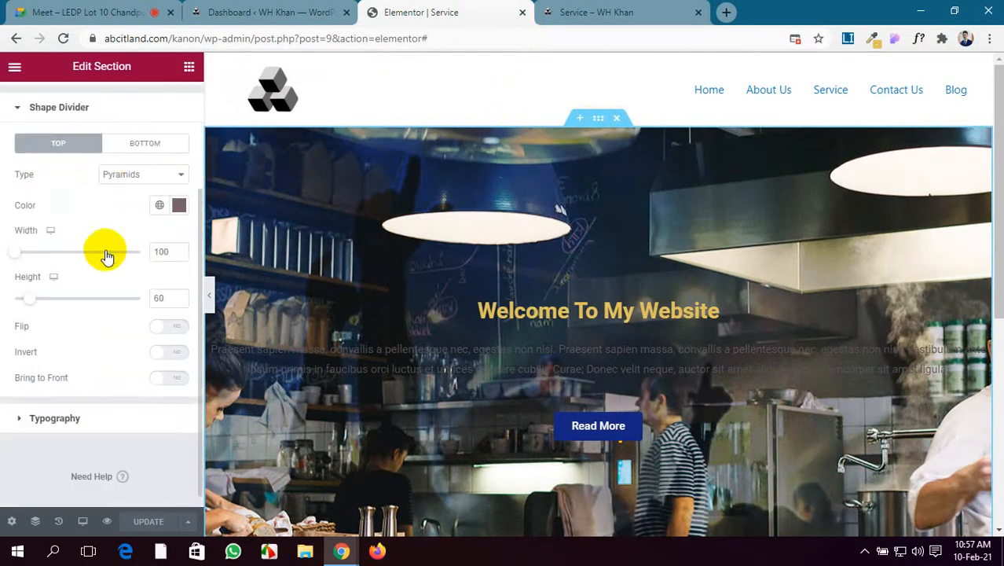
click(132, 183)
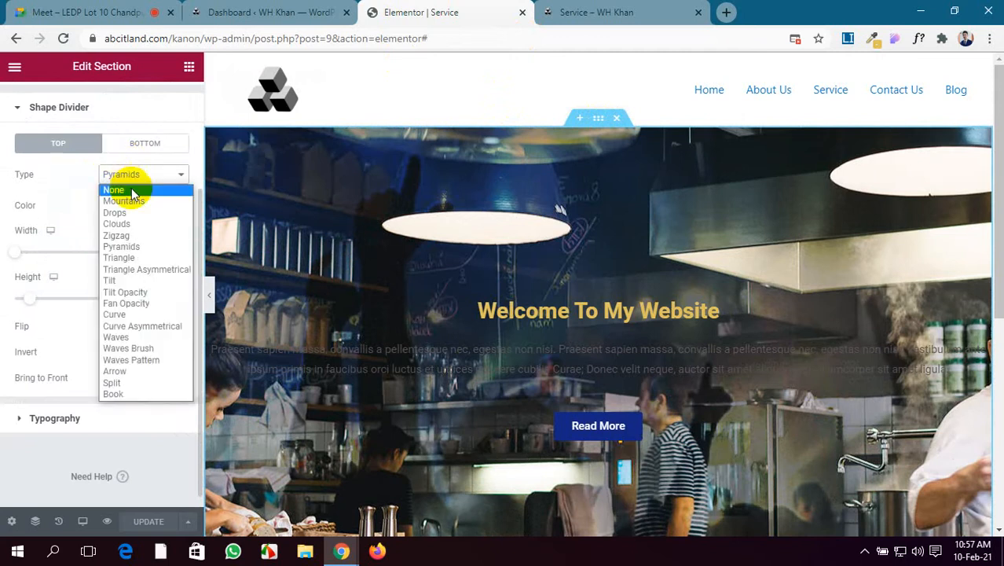
click(126, 248)
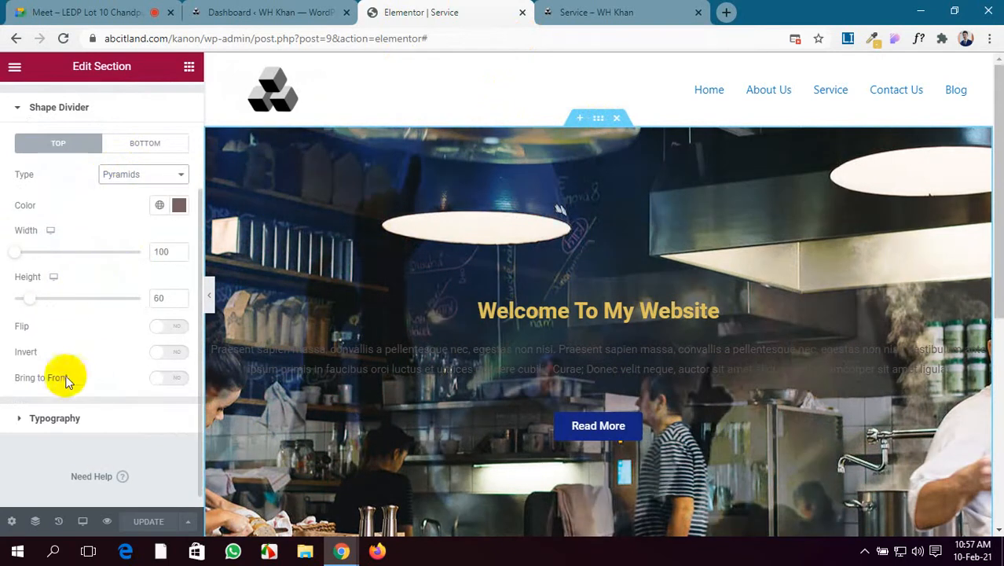
click(148, 177)
click(144, 259)
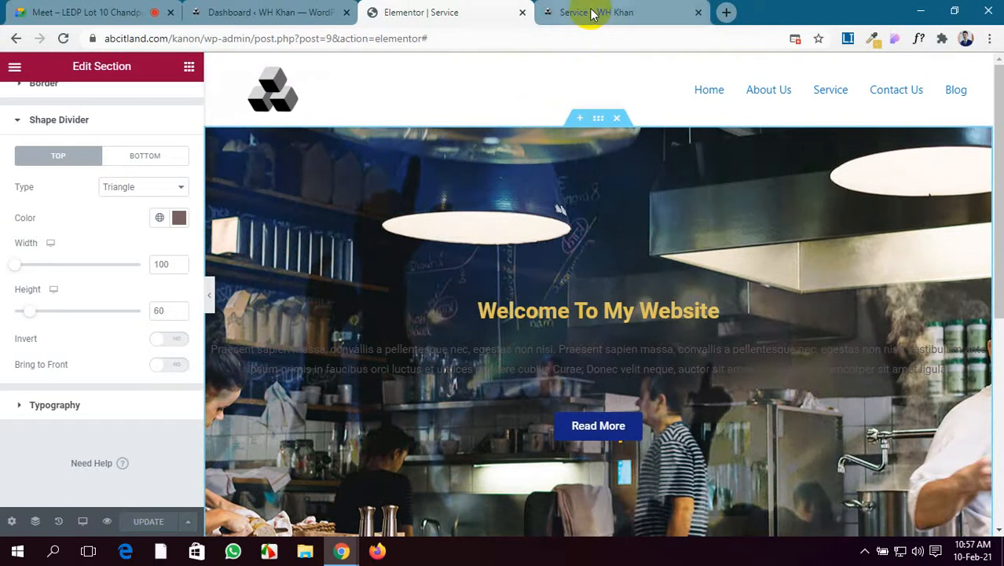
click(592, 13)
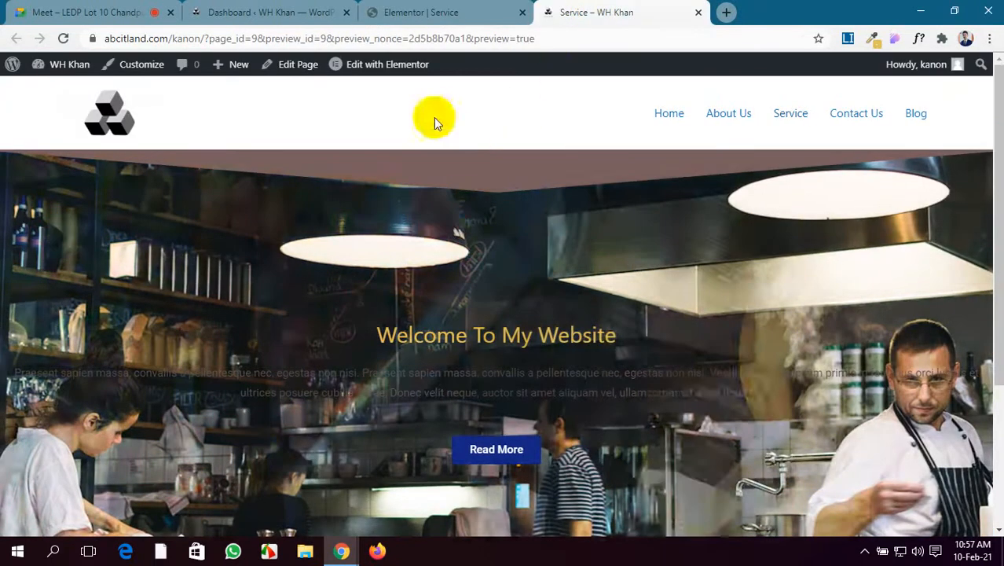
Switch on Invert and Bring to Front for the hero's Triangle divider, saving and checking the preview after each change.
click(400, 11)
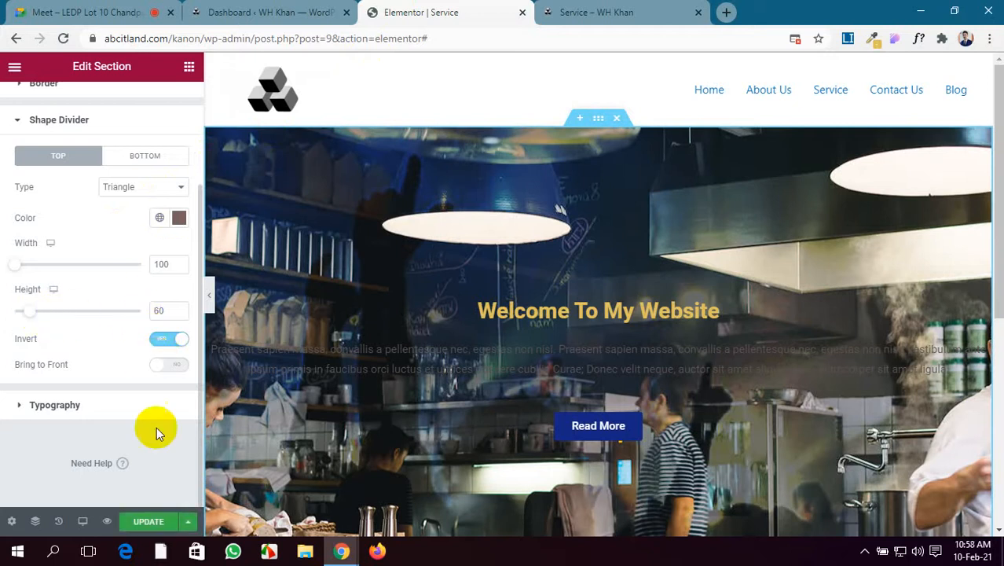
click(161, 522)
click(586, 10)
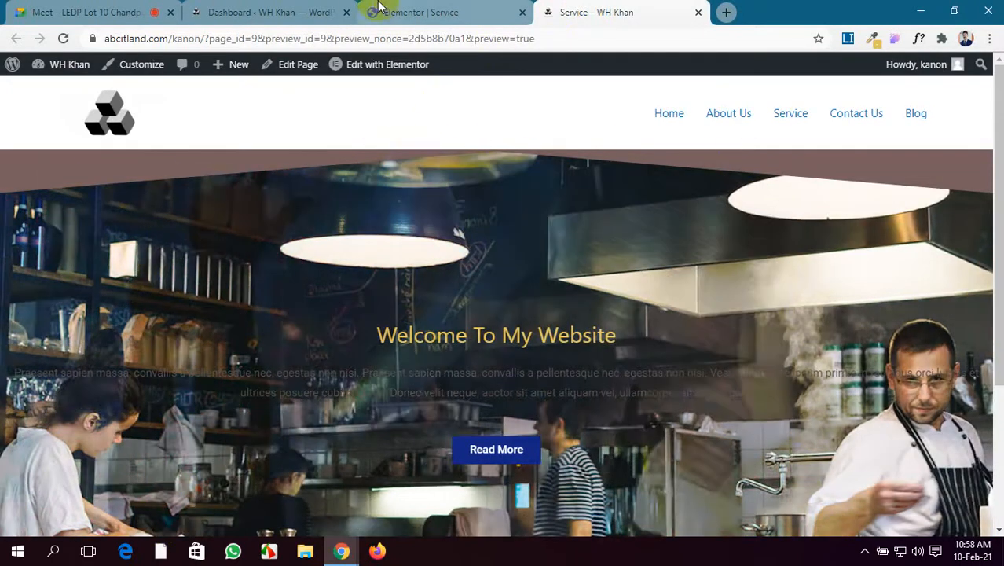
click(421, 12)
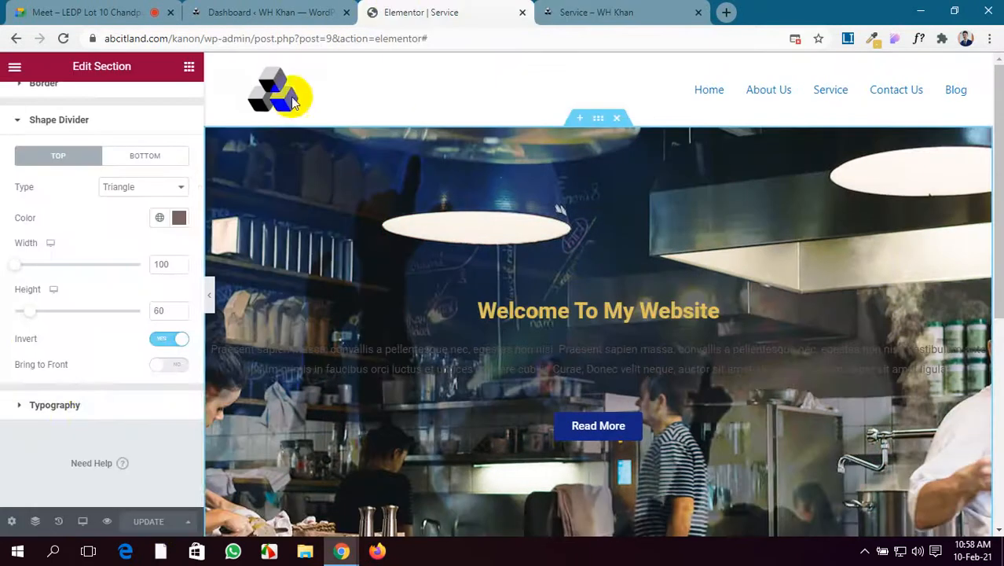
click(167, 366)
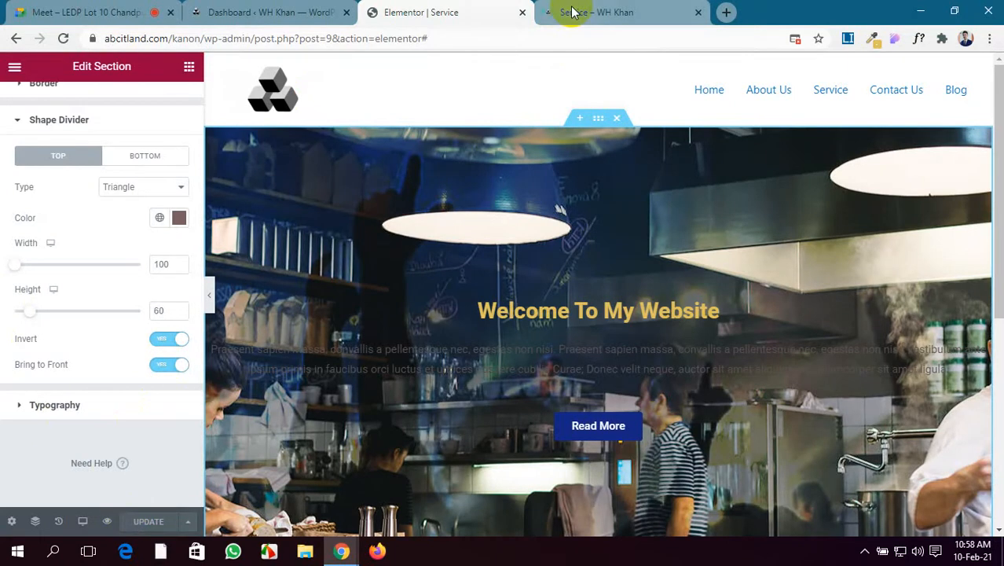
click(572, 11)
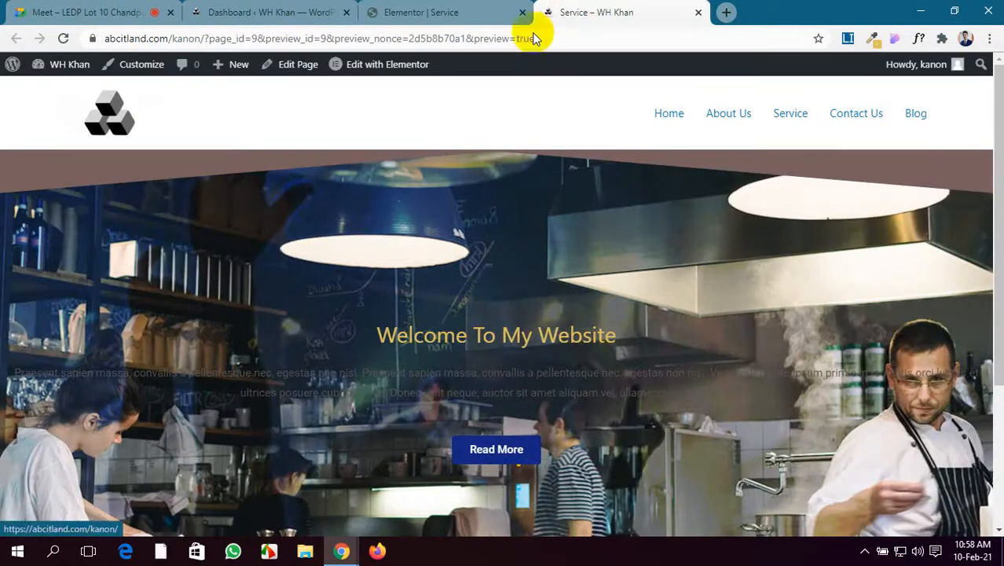
Recolour the hero's Triangle divider to a semi-transparent green, save the page and check it in the preview.
click(424, 14)
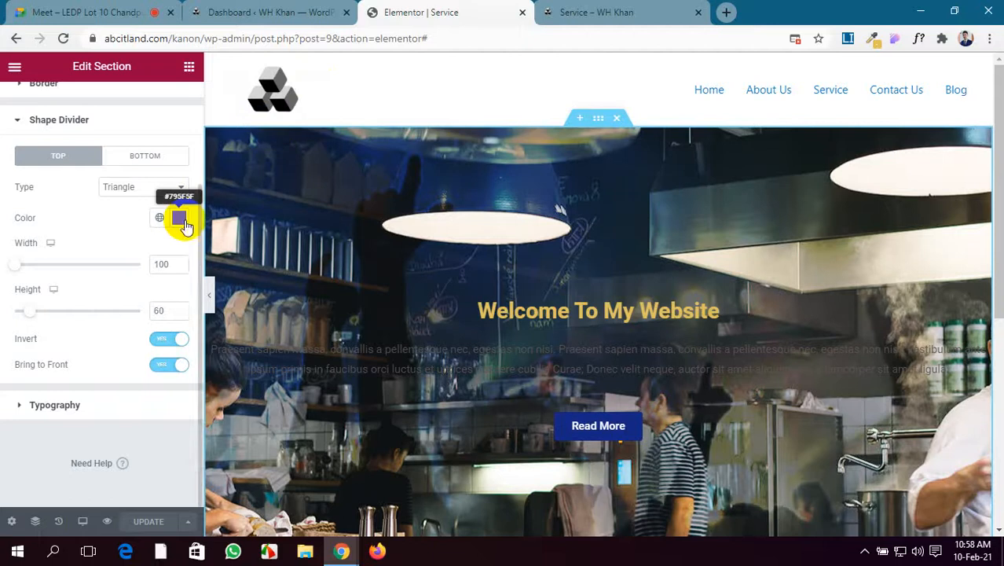
click(179, 217)
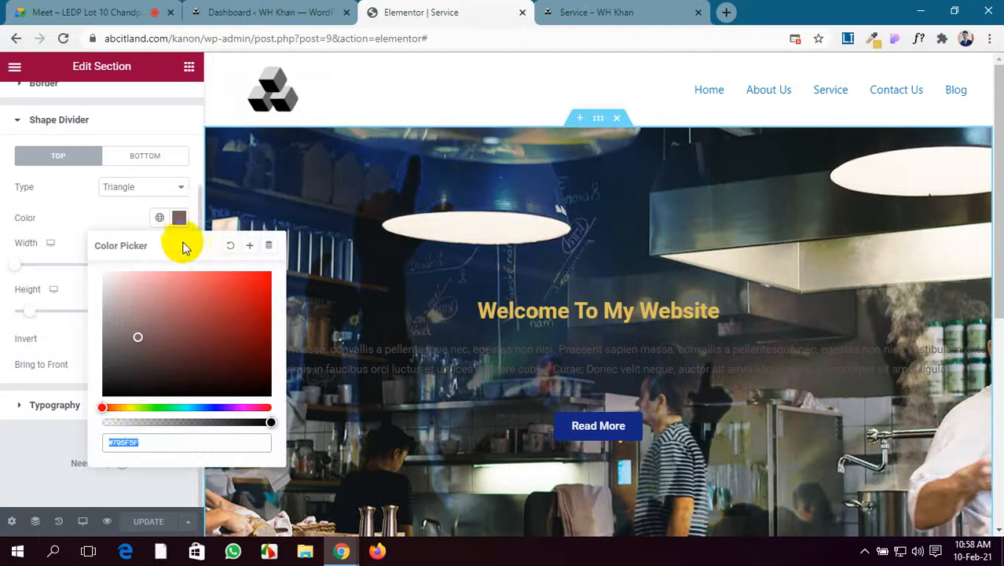
click(207, 422)
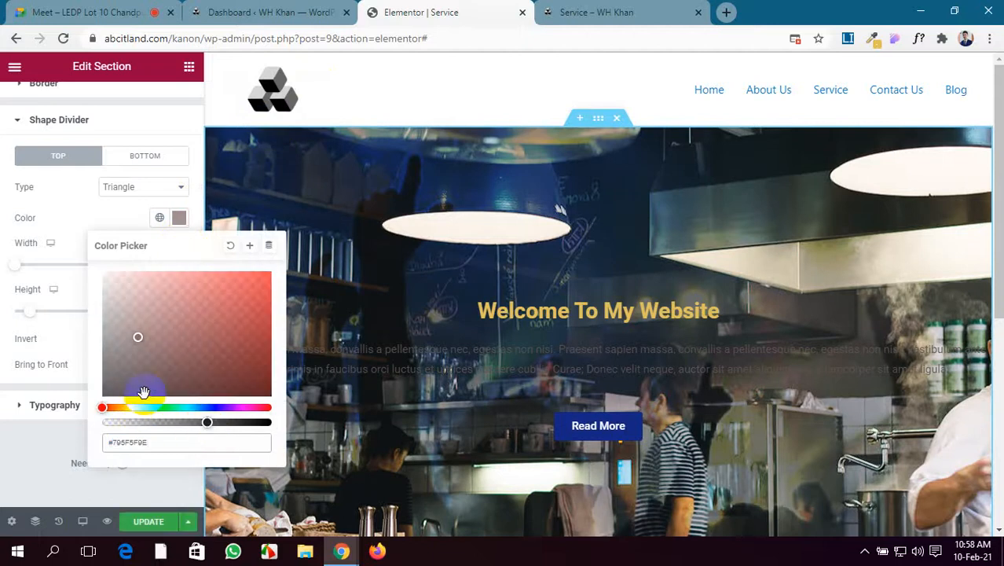
drag(102, 407, 160, 406)
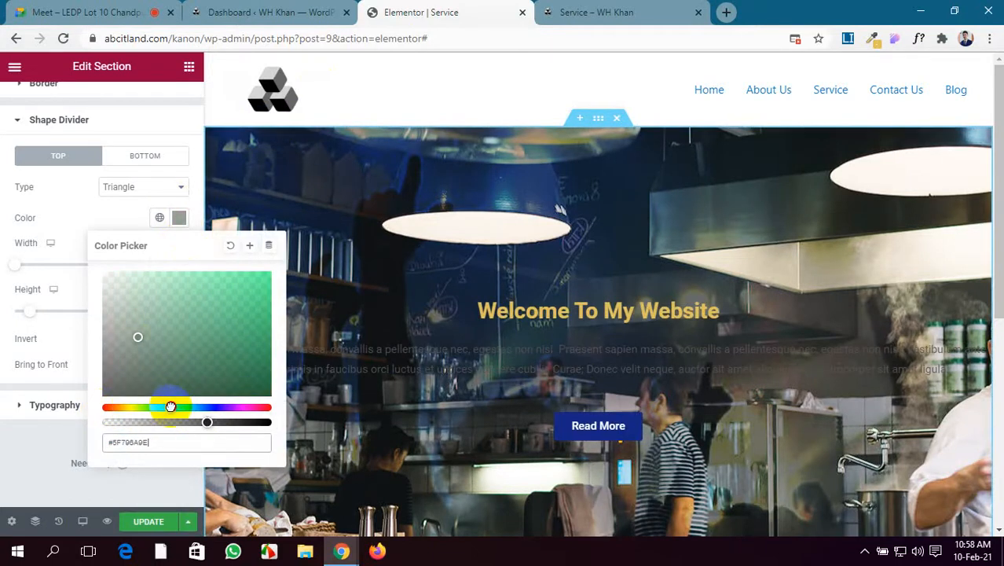
mouse_move(137, 345)
mouse_down()
mouse_move(189, 344)
mouse_move(230, 304)
mouse_up()
click(146, 517)
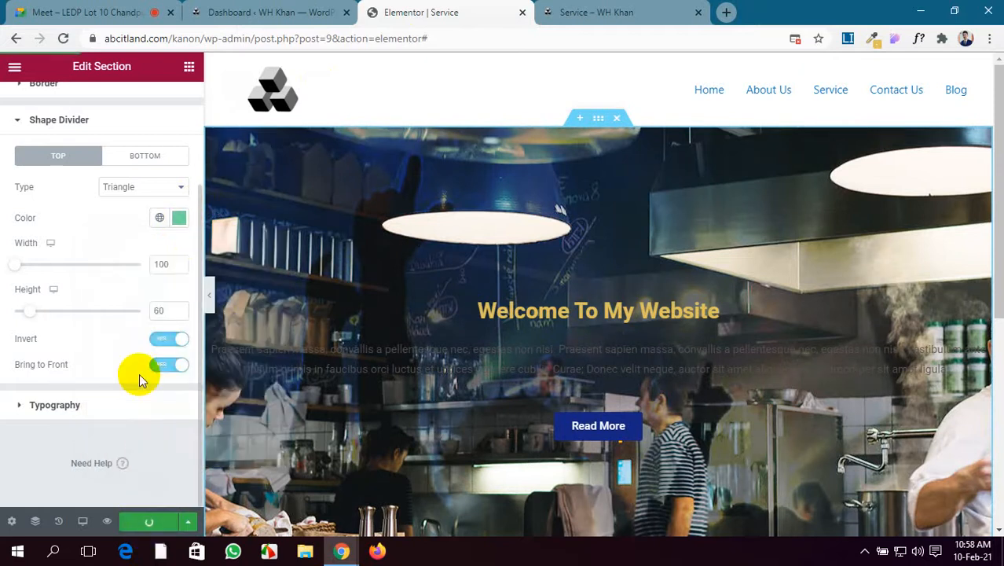
click(600, 11)
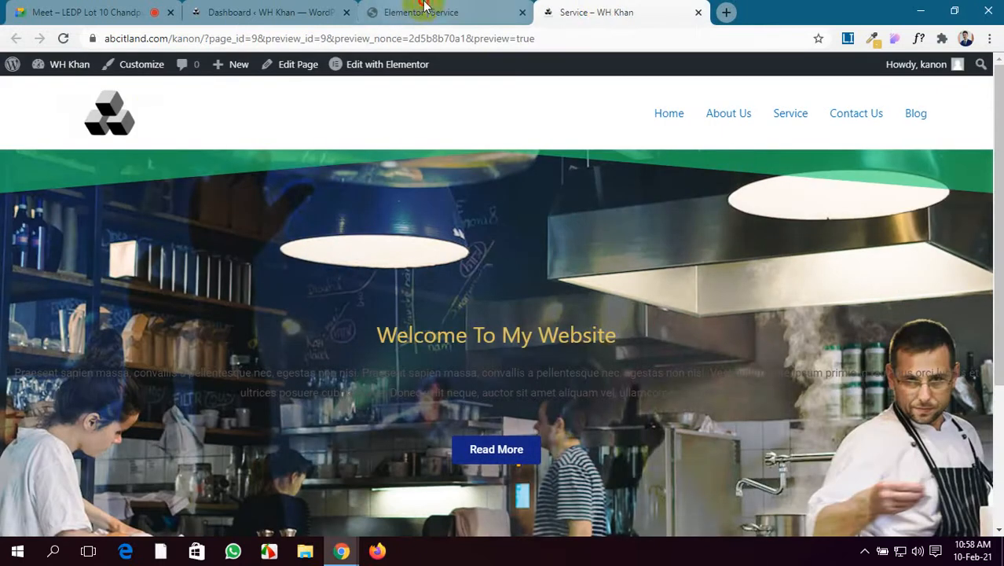
Review the hero section's bottom shape divider setting and its Typography options in the editor.
click(420, 11)
click(149, 156)
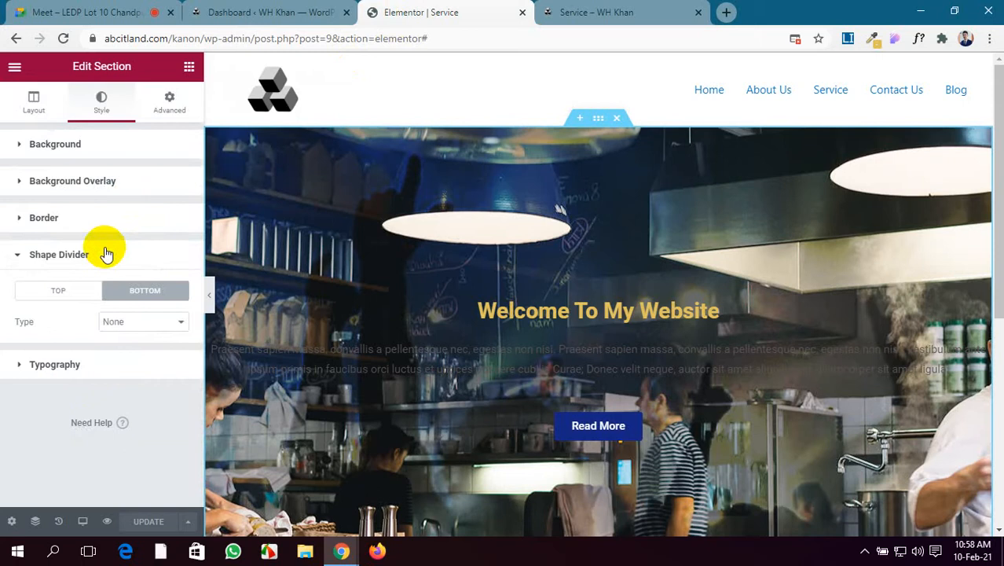
click(26, 368)
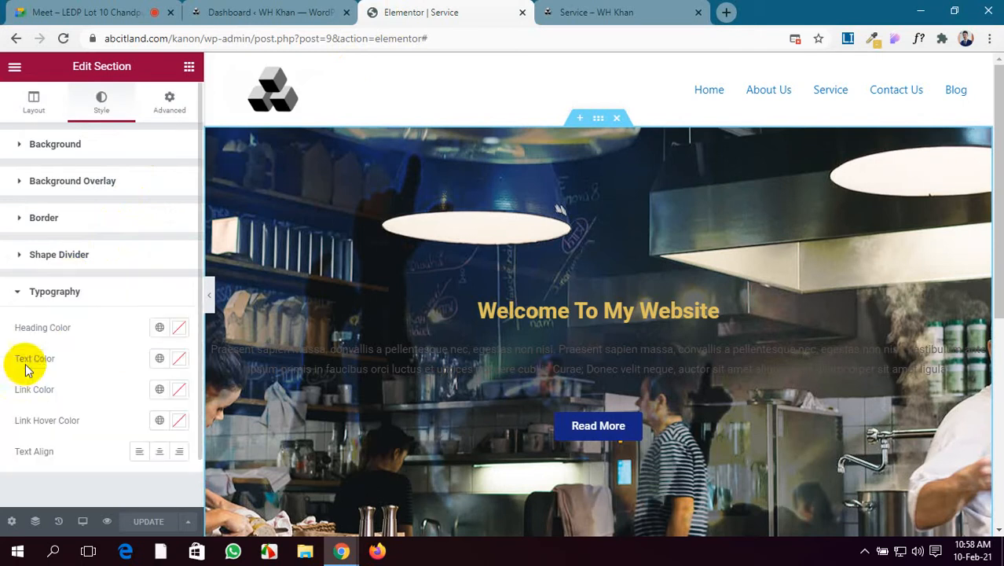
click(104, 260)
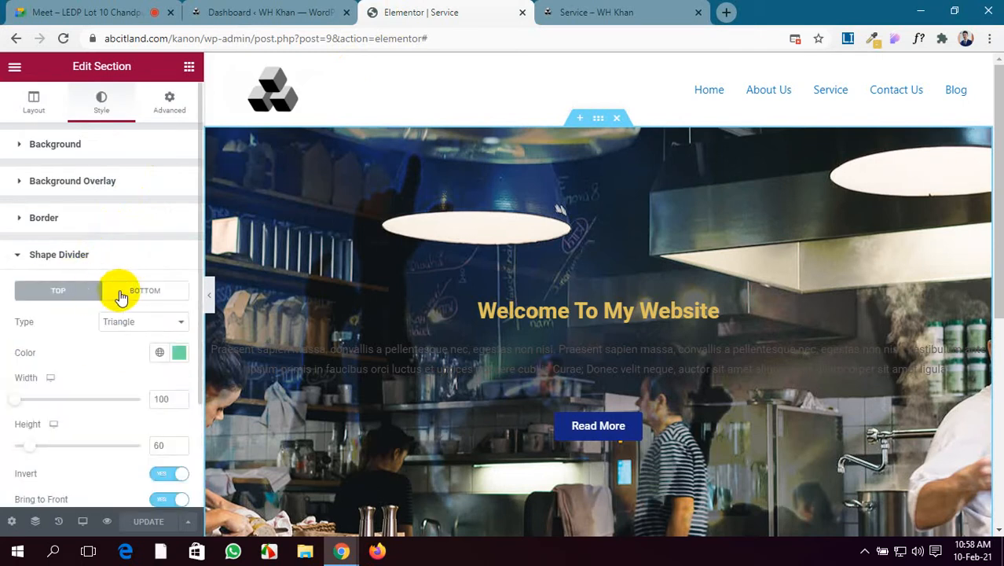
click(120, 293)
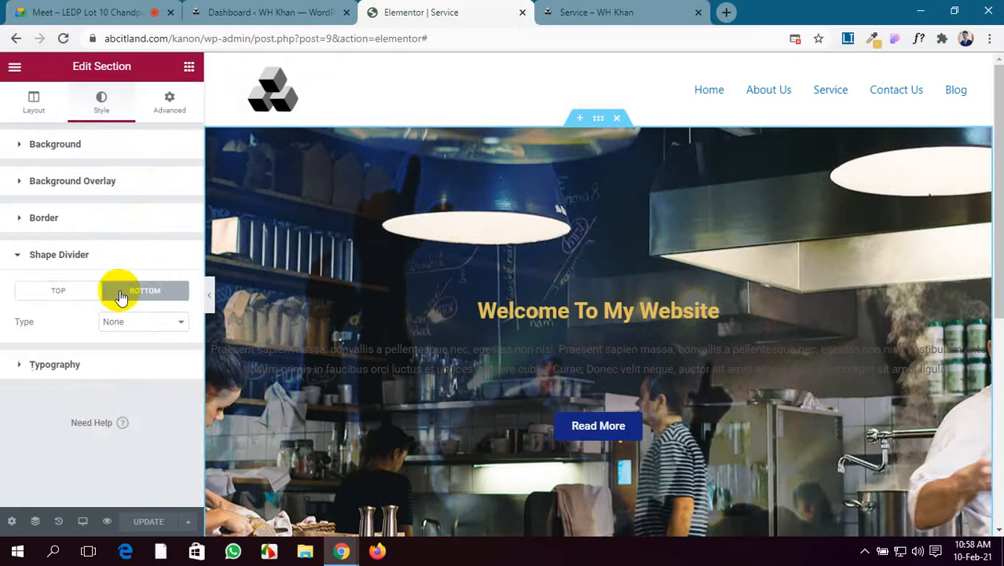
click(54, 365)
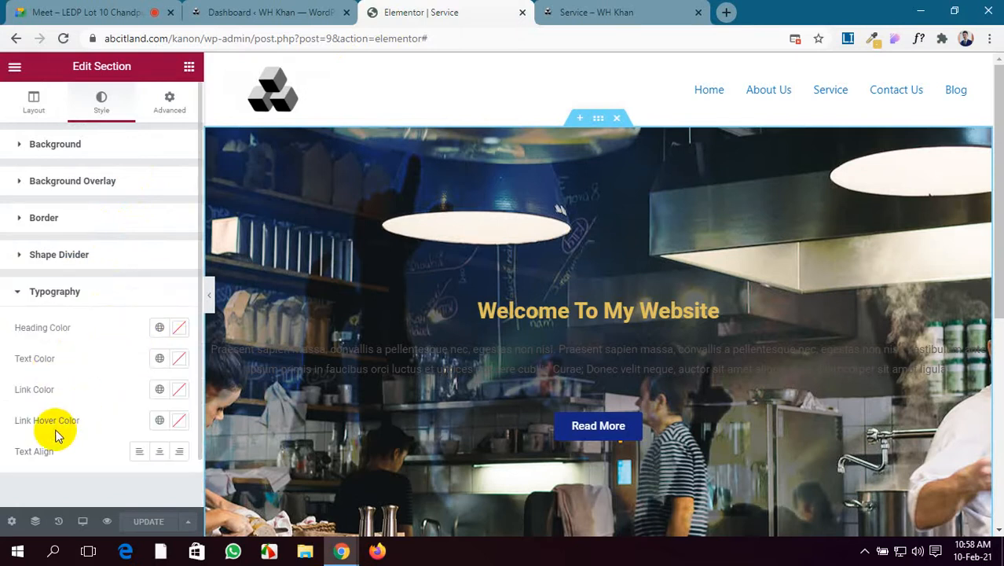
Try right text alignment and several red heading colours in the hero section's Typography, then reset the heading colour.
scroll(55, 436, down, 1)
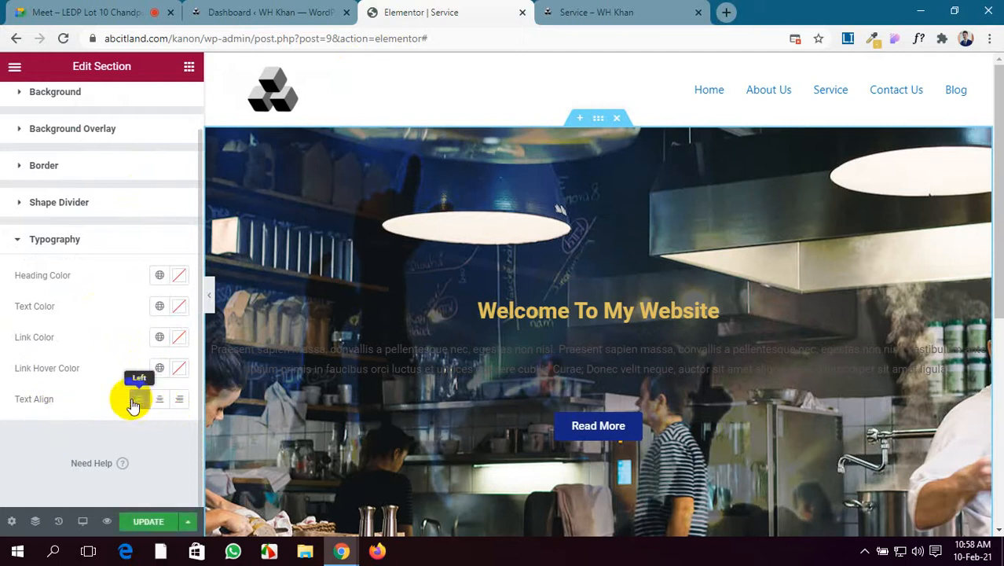
click(179, 398)
click(180, 276)
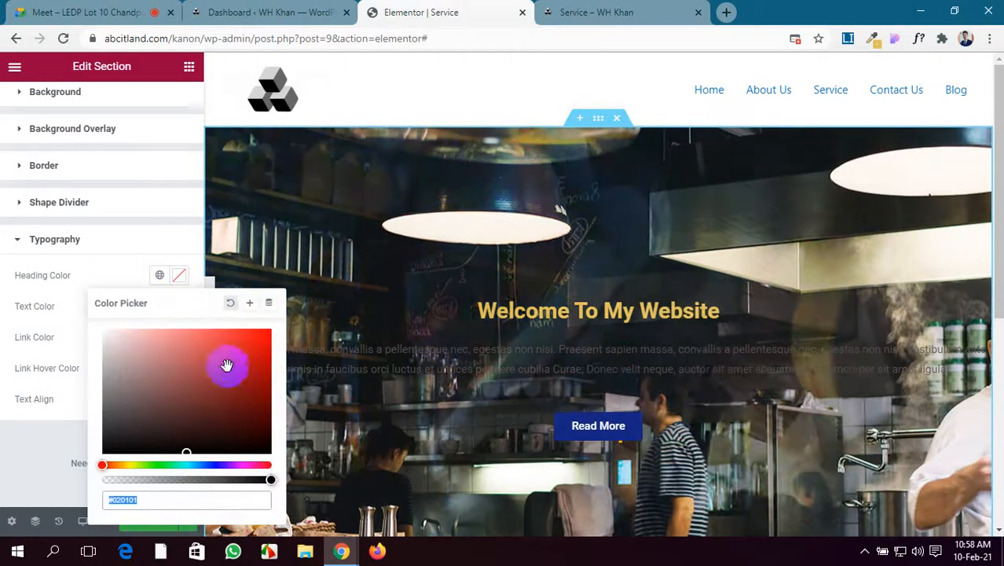
click(228, 367)
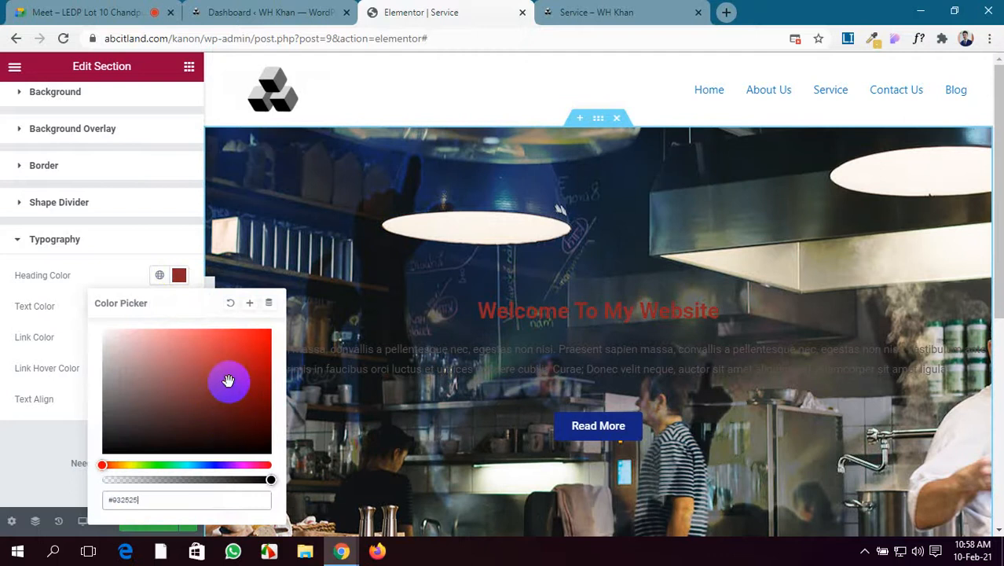
click(187, 391)
click(135, 436)
click(190, 343)
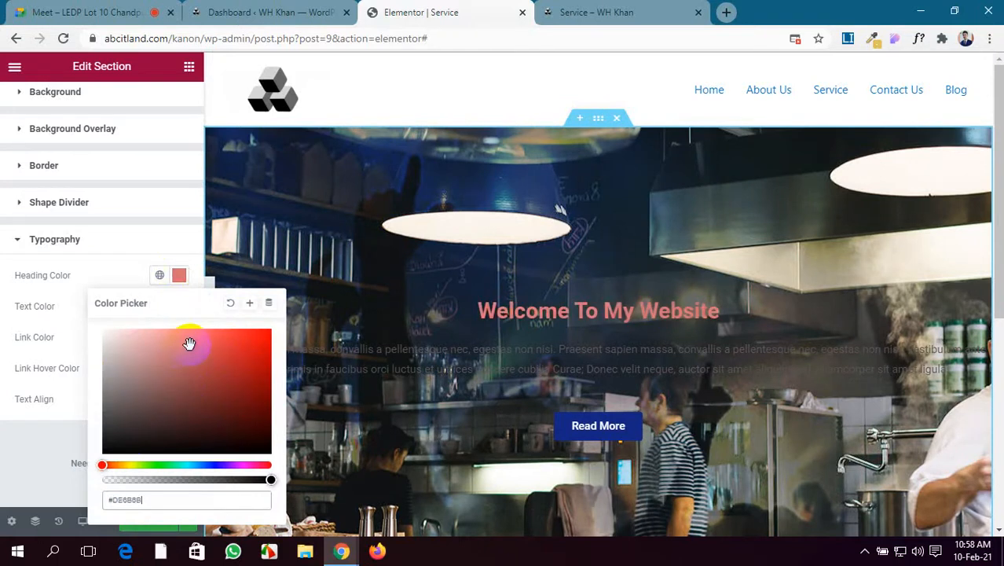
click(255, 359)
click(203, 383)
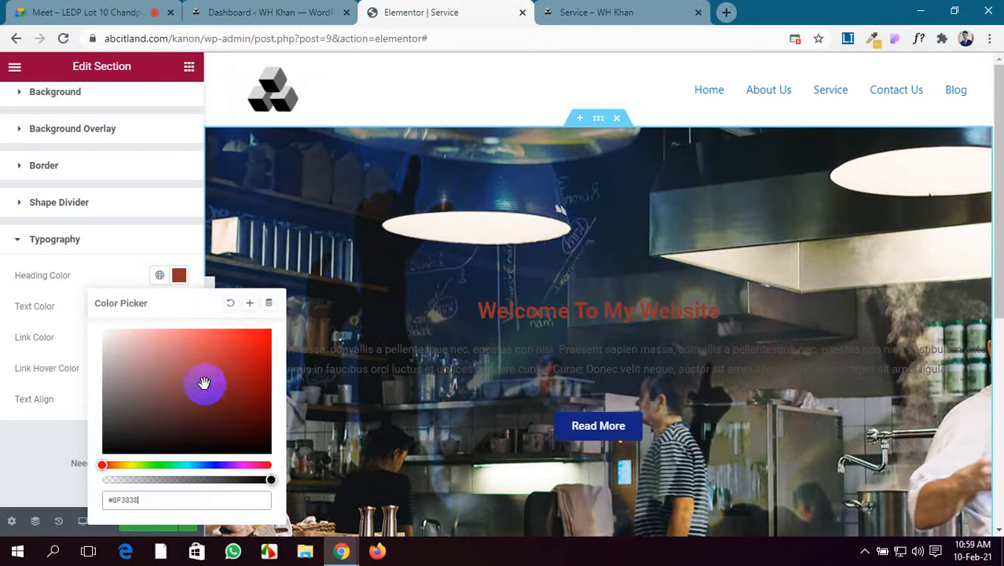
click(162, 367)
click(220, 414)
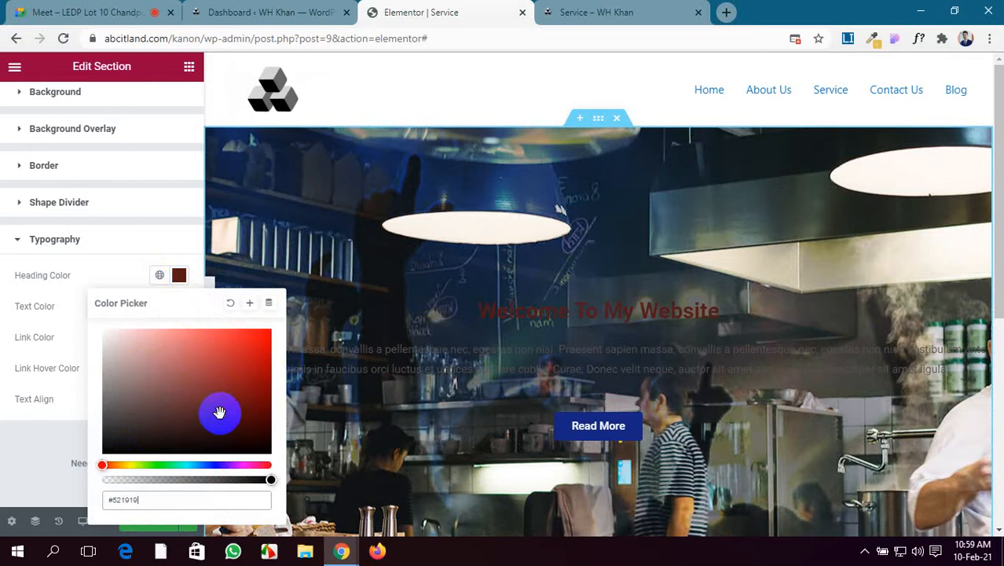
click(157, 385)
click(230, 303)
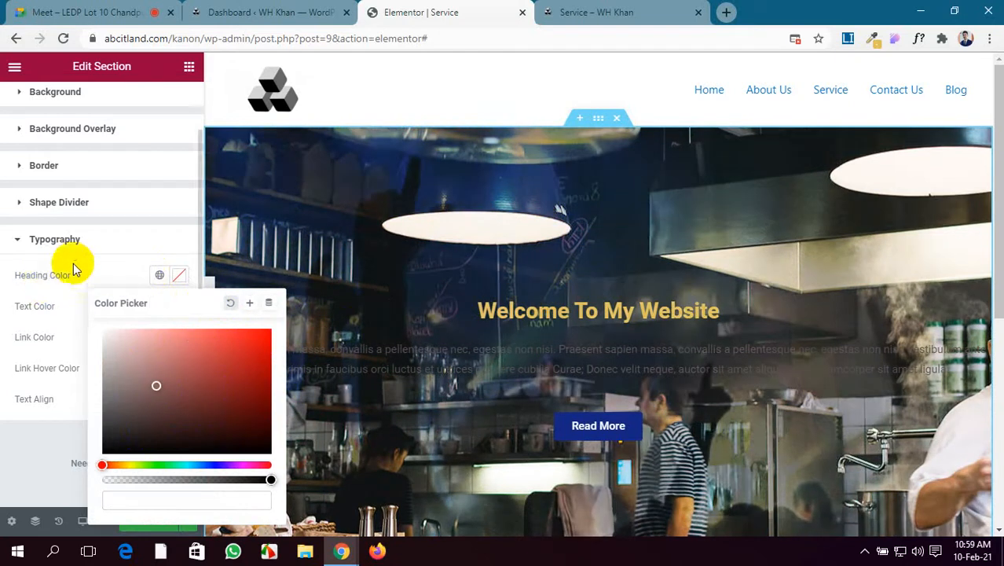
click(98, 271)
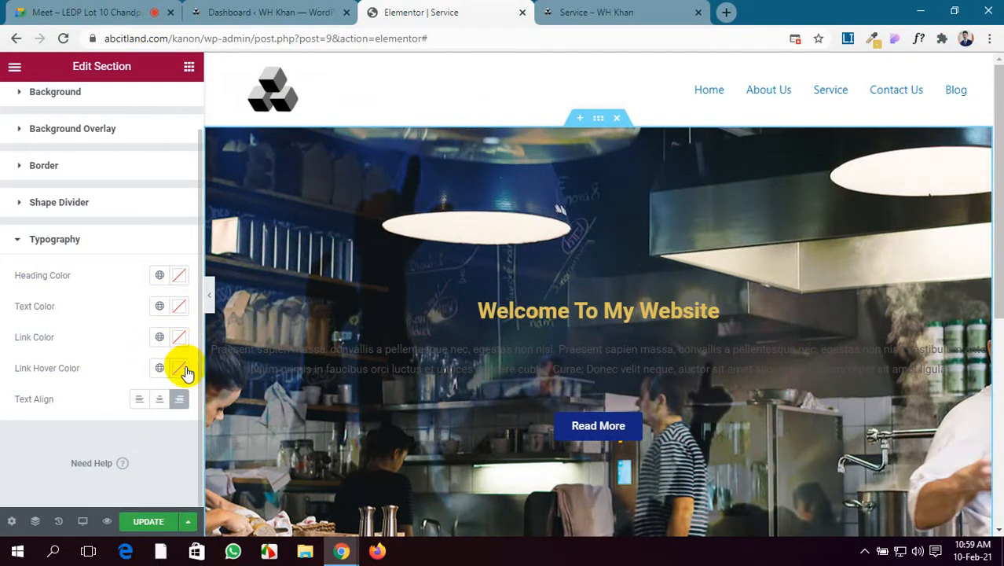
Centre the hero section's text alignment and save the page.
click(160, 402)
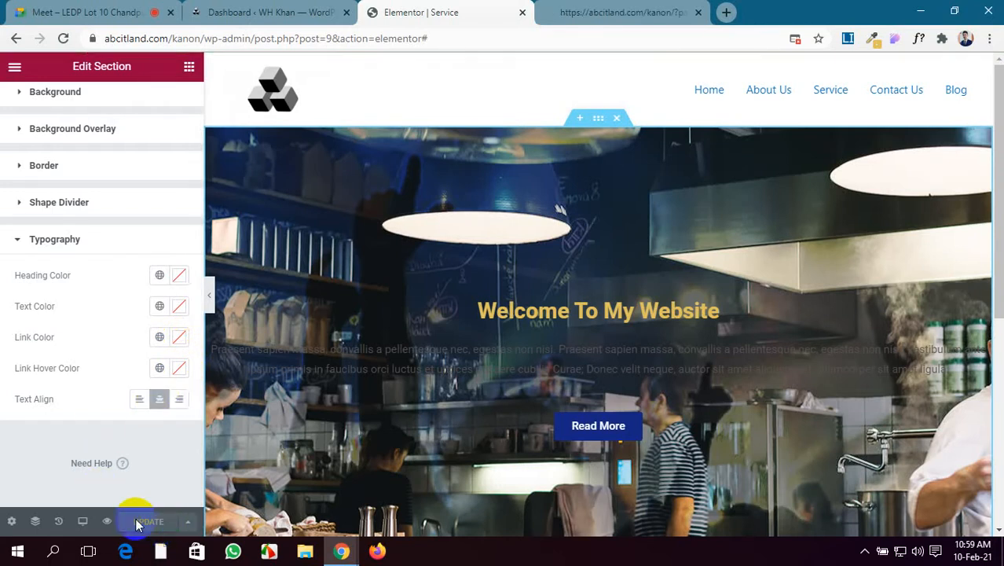
scroll(58, 389, up, 1)
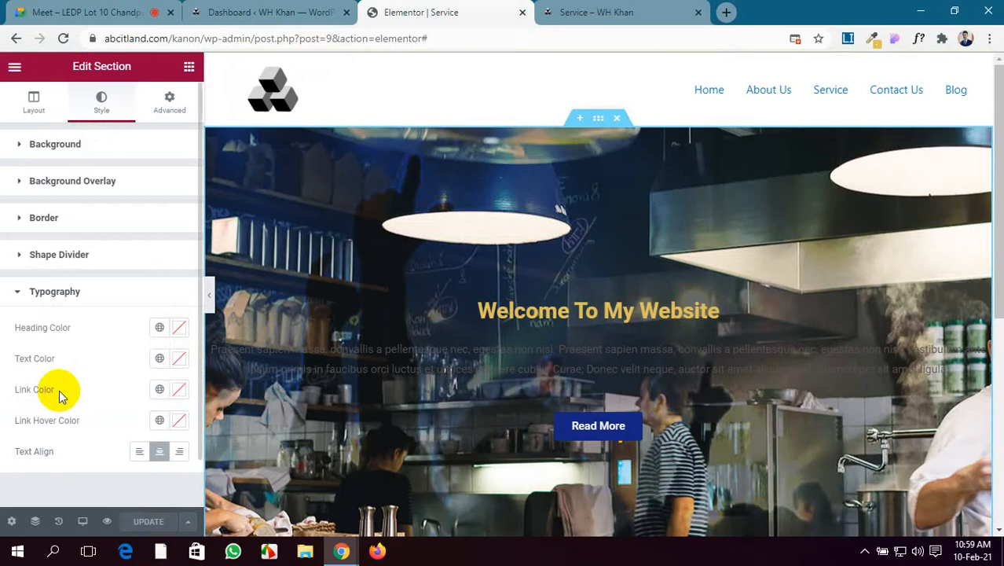
Review the hero section's Advanced options, including margin and padding, Motion Effects, Responsive, Attributes and Custom CSS.
click(166, 102)
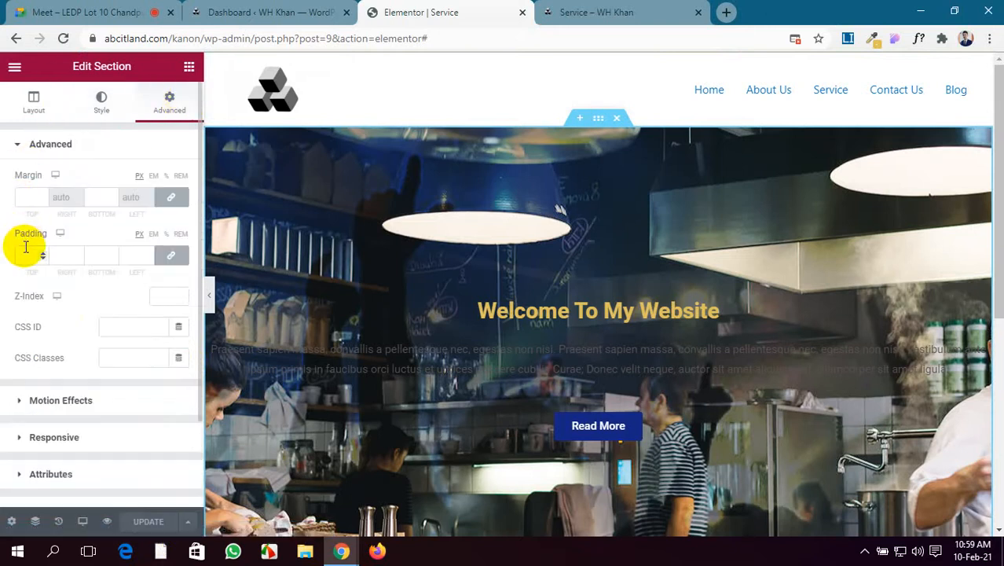
scroll(24, 361, down, 1)
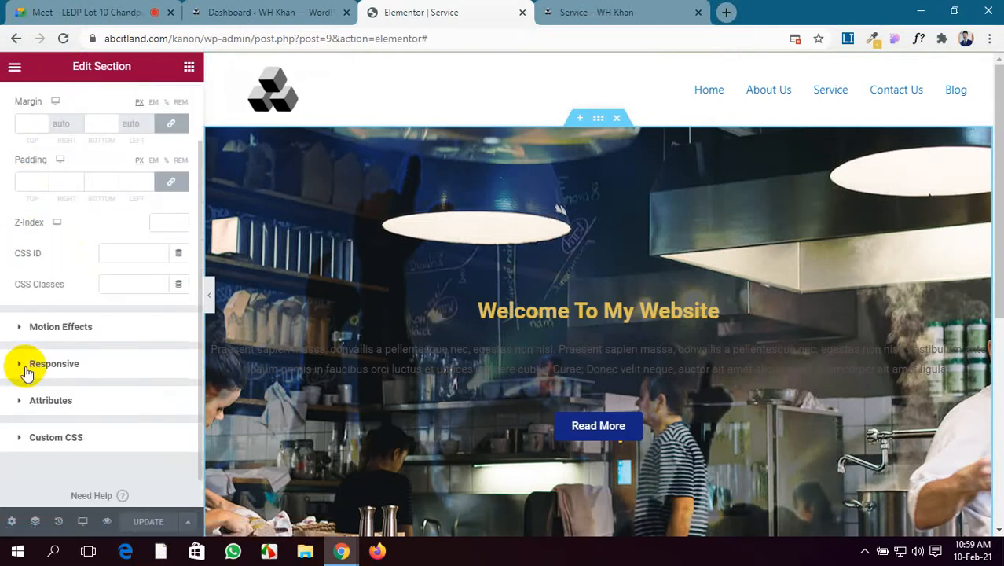
click(71, 334)
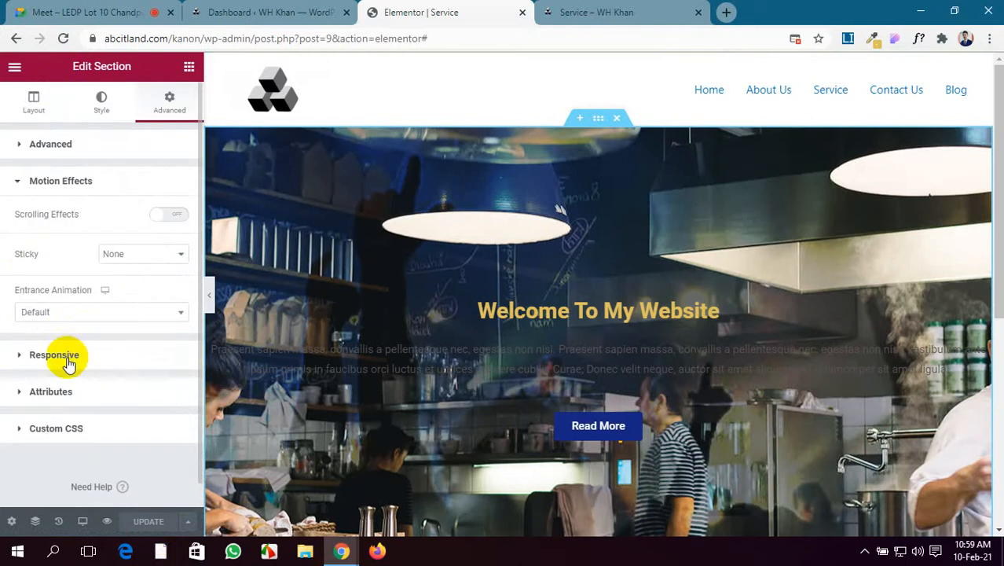
click(54, 355)
scroll(66, 363, down, 2)
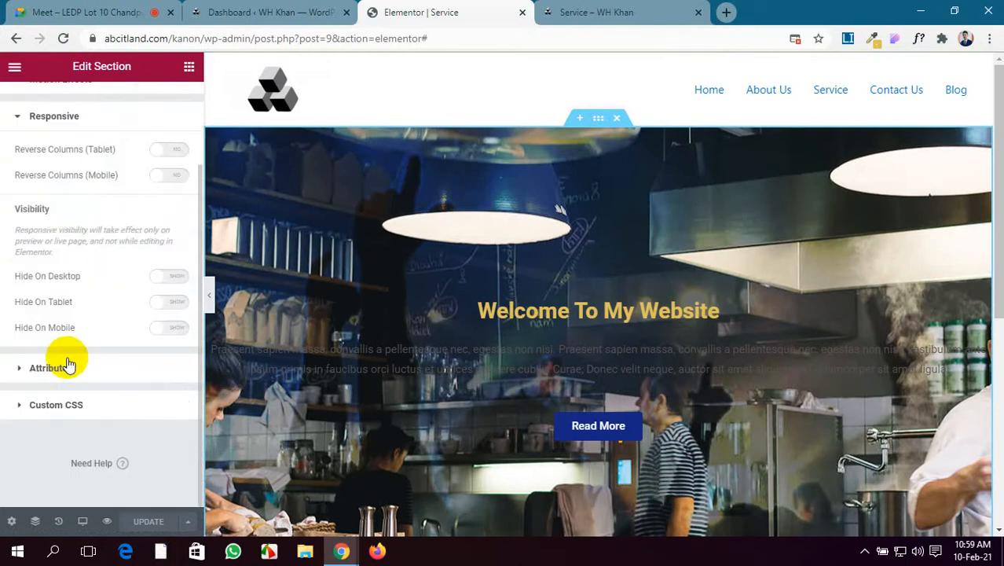
click(66, 372)
scroll(67, 370, down, 1)
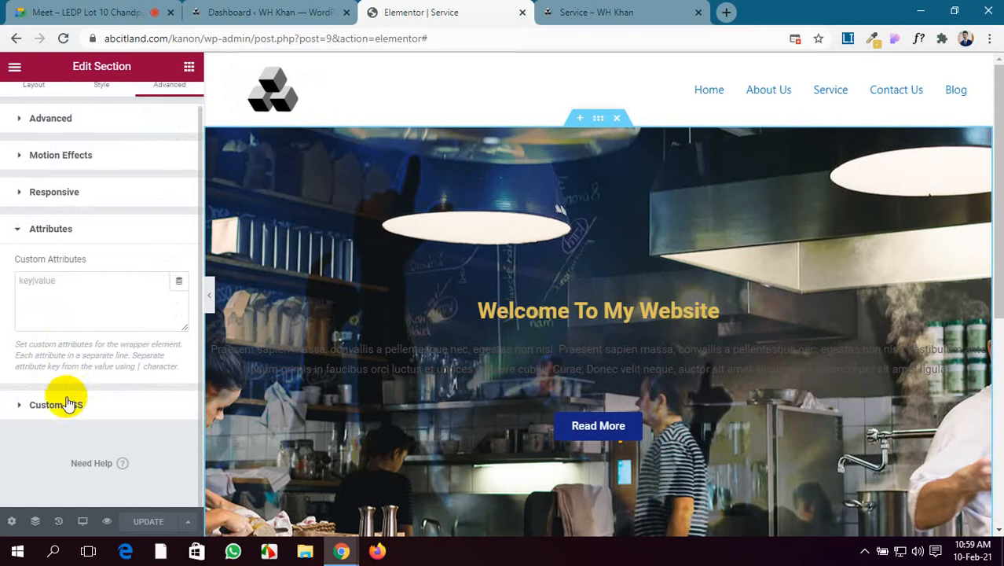
click(68, 402)
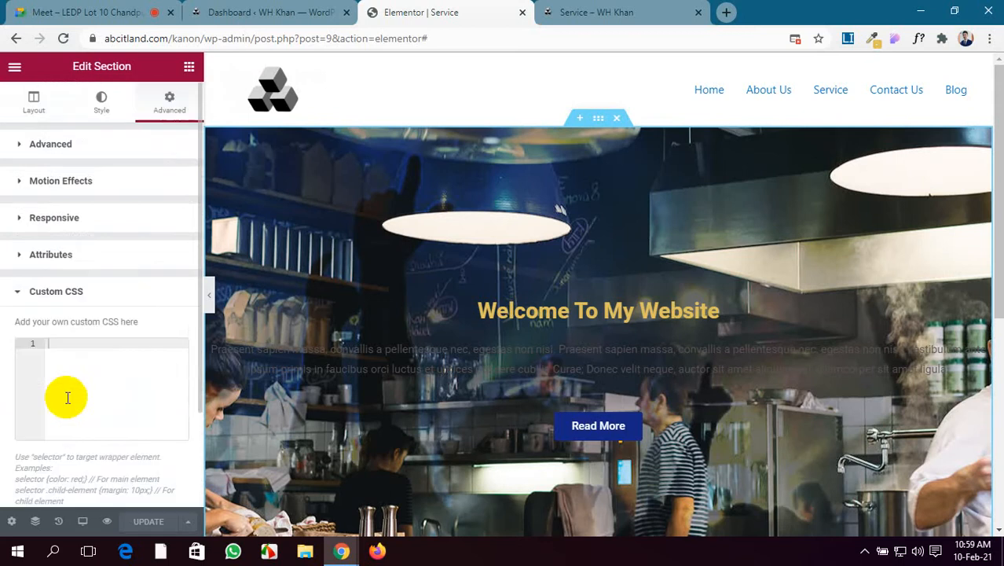
Examine the hero section's Layout settings and look over the Service page in the editor.
click(32, 99)
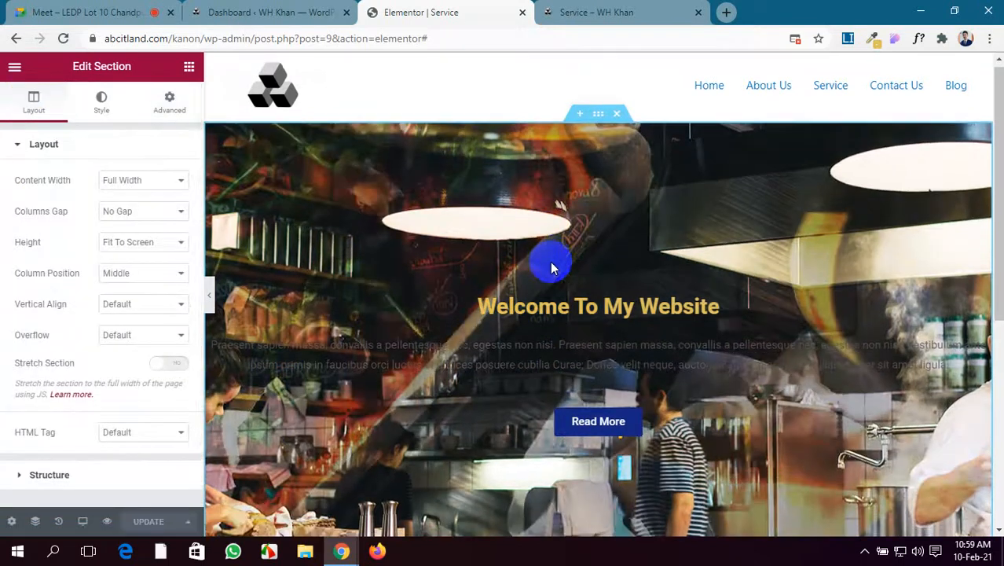
scroll(550, 267, down, 2)
scroll(550, 267, up, 1)
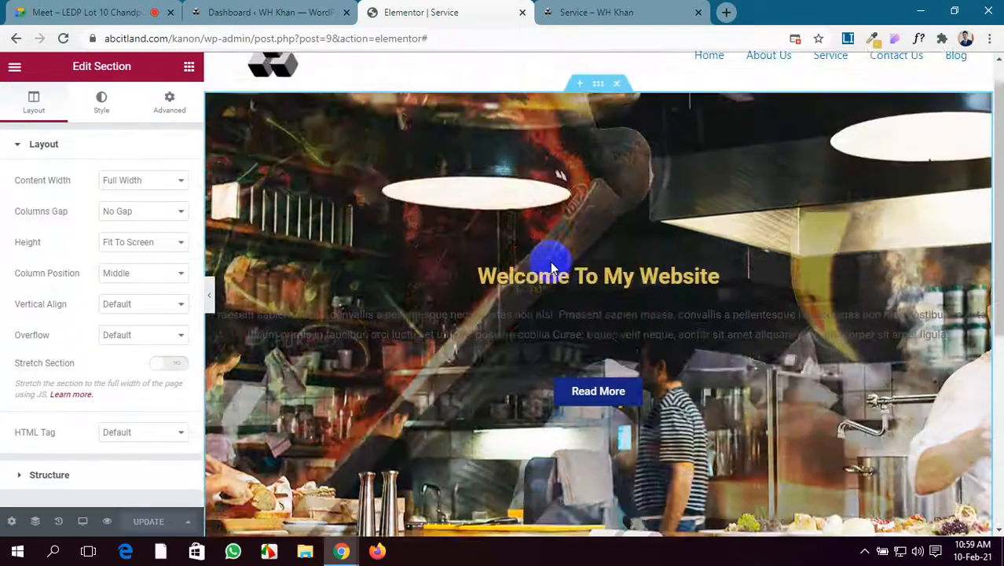
scroll(550, 267, down, 4)
scroll(550, 267, up, 5)
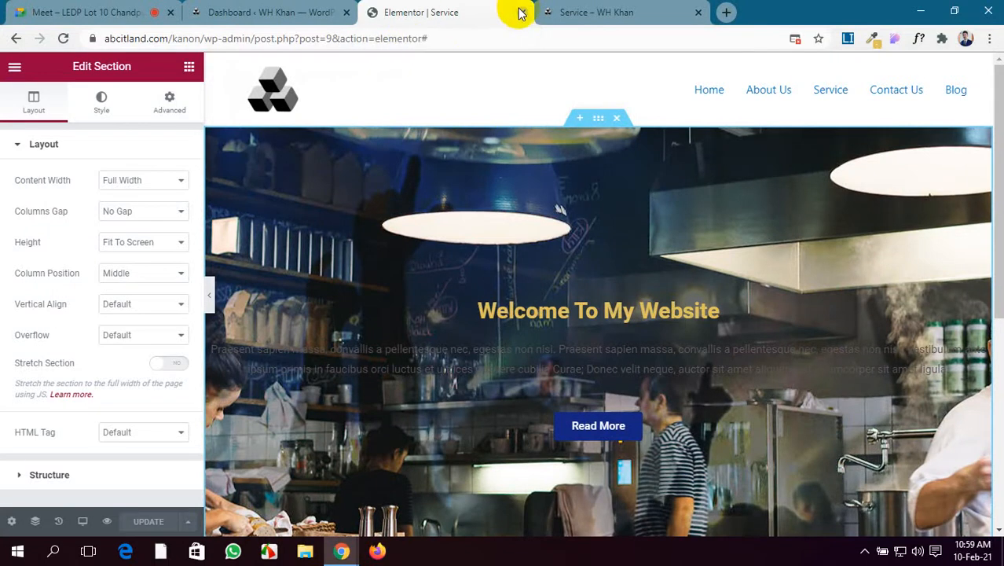
Close the Service page's Elementor editor and its preview tab.
click(521, 16)
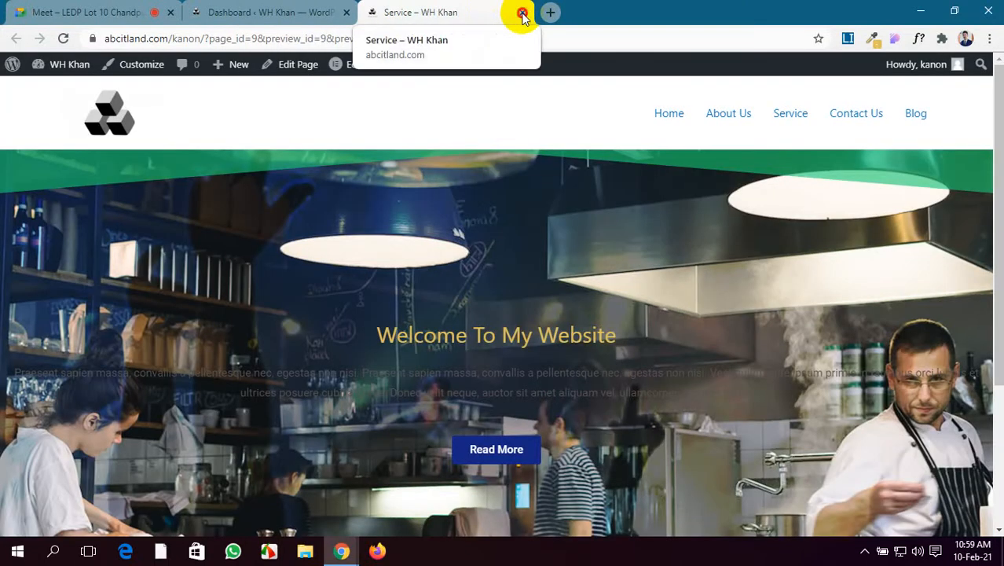
click(521, 15)
click(144, 259)
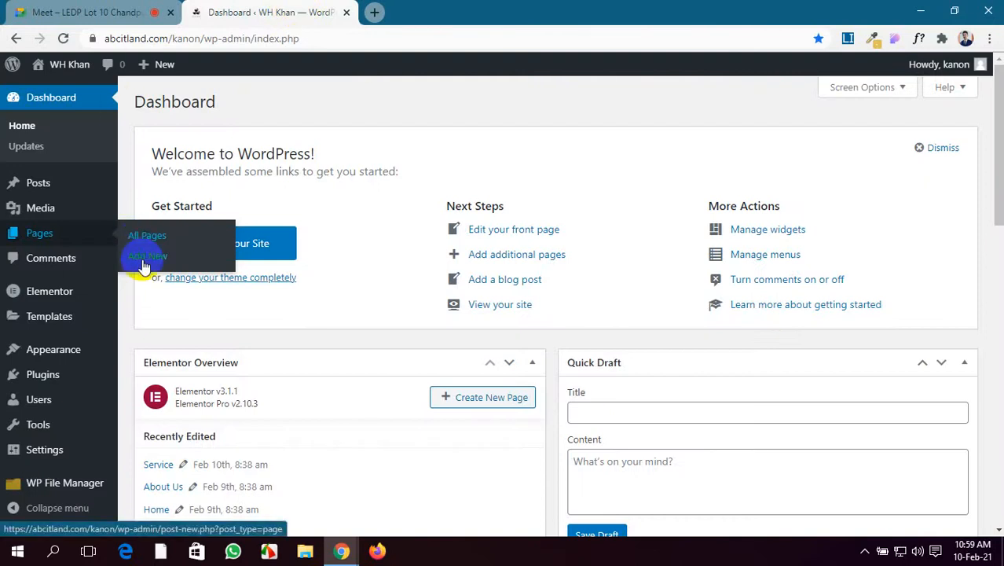
middle_click(147, 239)
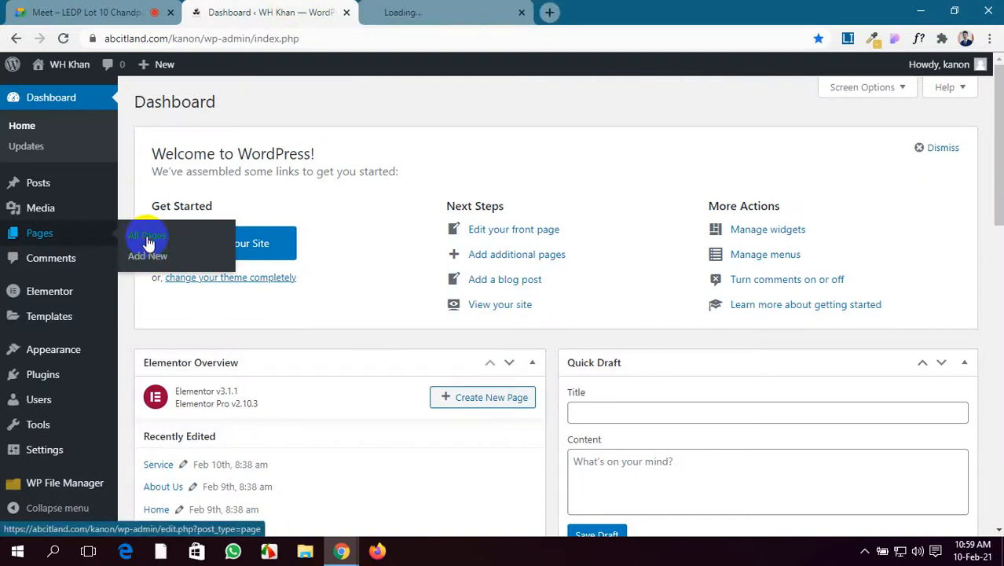
click(412, 7)
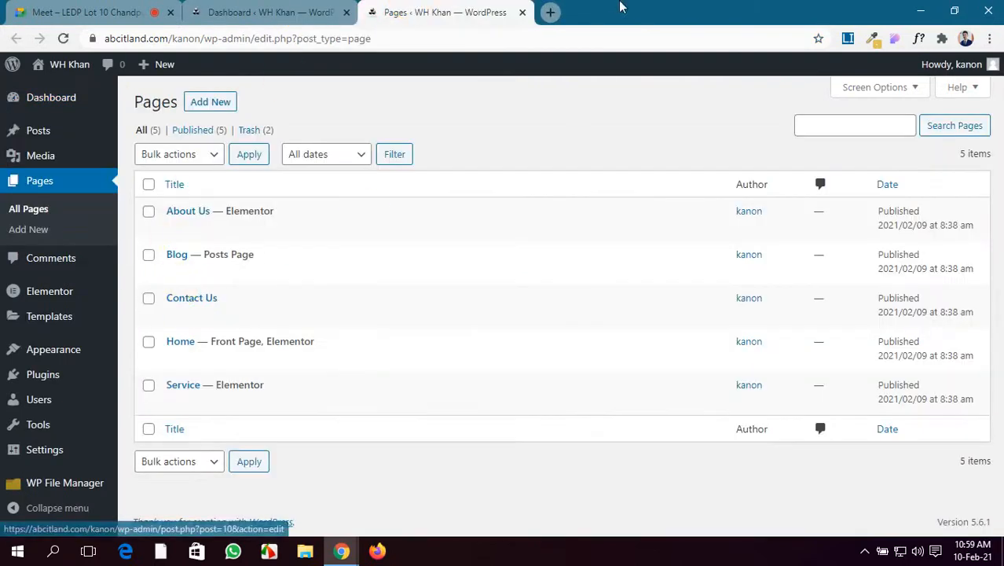
click(521, 11)
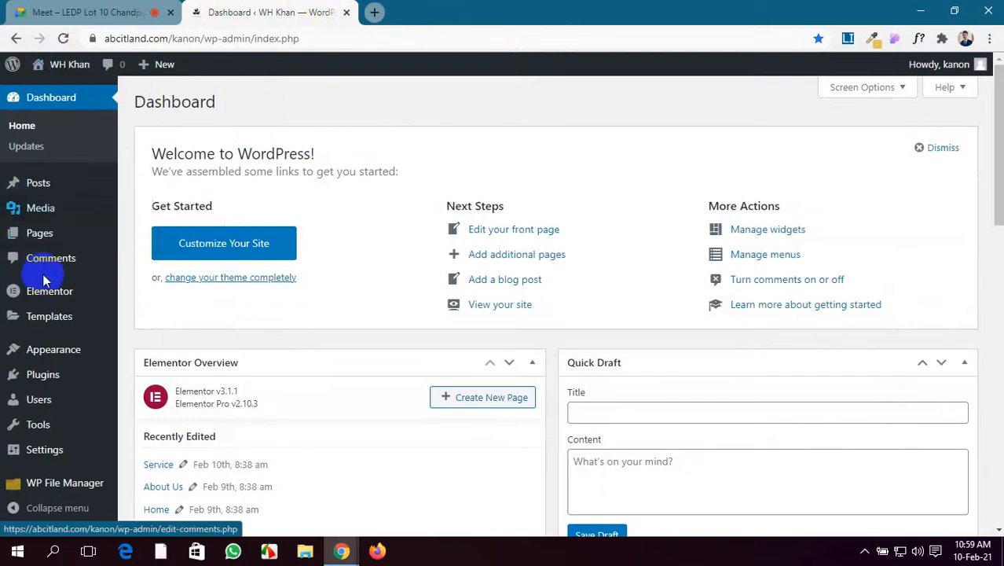
Open the live site's homepage in a separate tab and return to the WordPress dashboard.
mouse_move(43, 290)
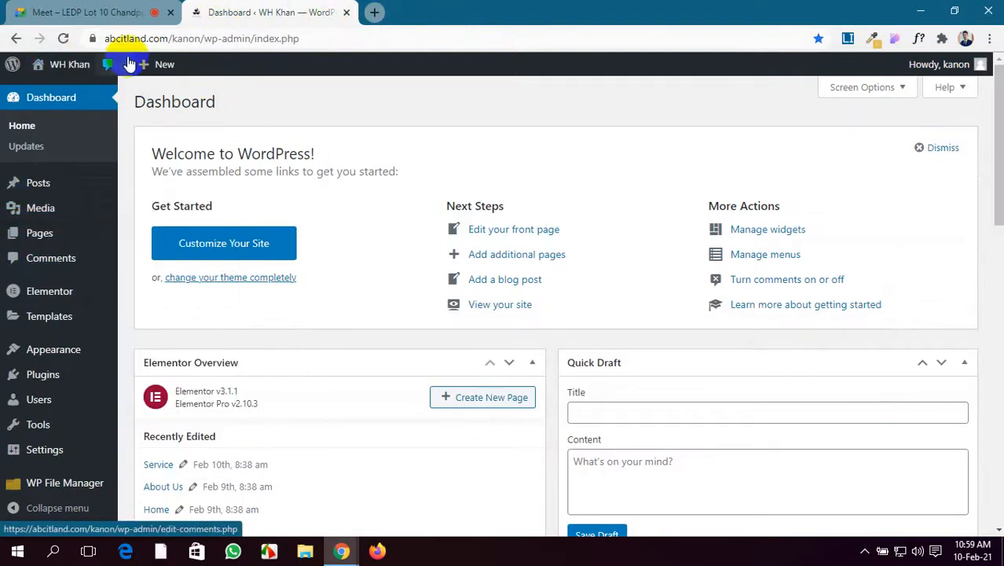
middle_click(57, 88)
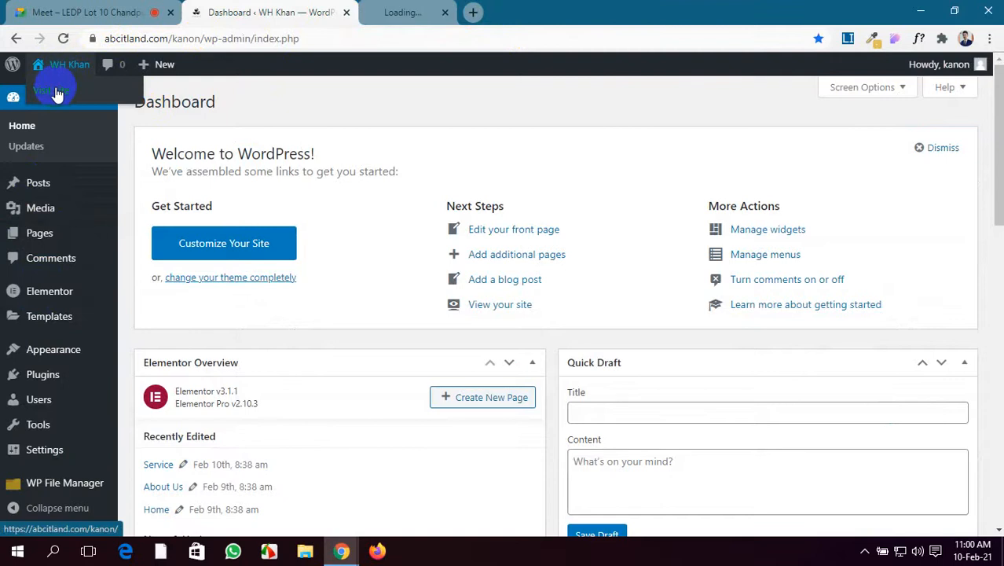
click(403, 11)
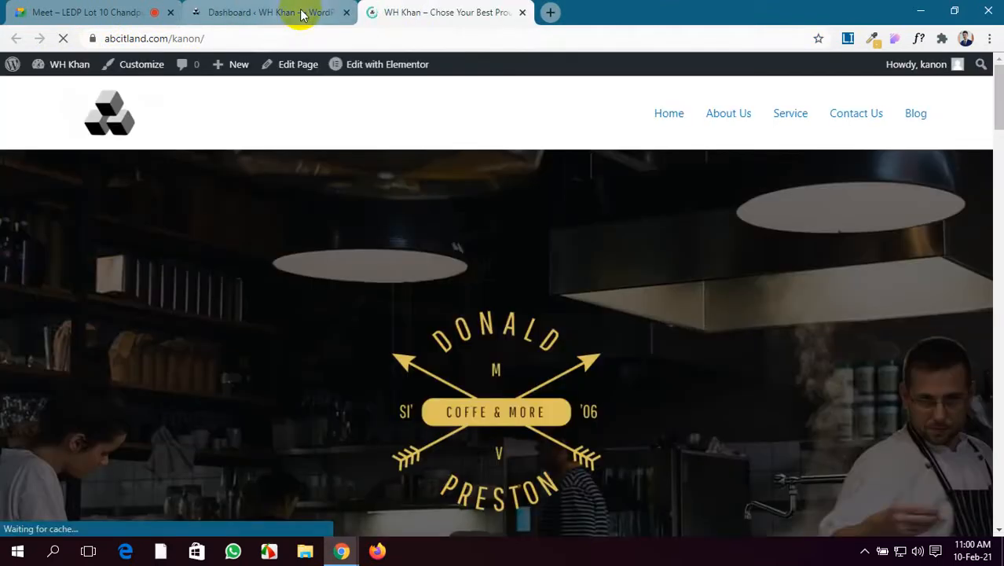
click(322, 9)
click(429, 7)
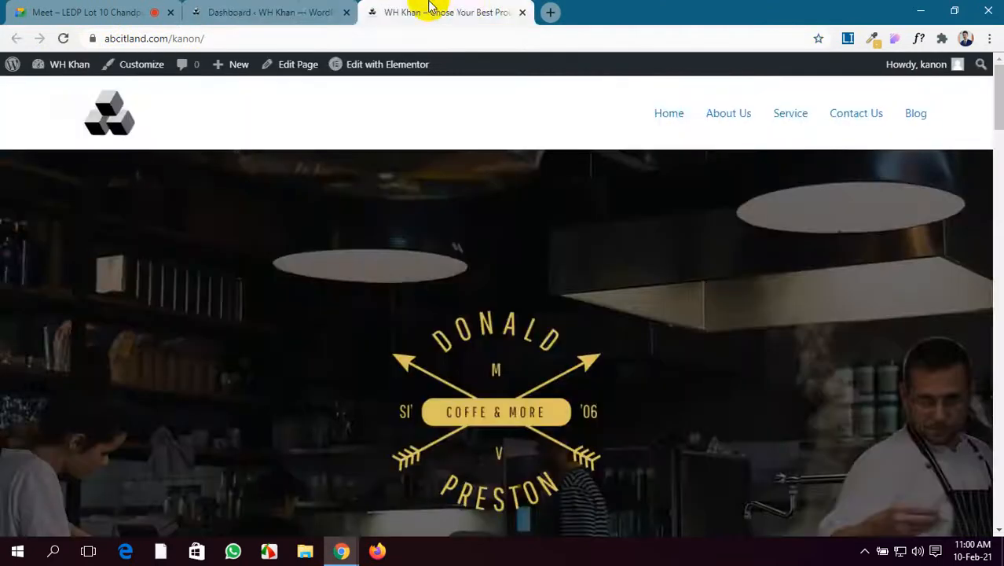
click(265, 9)
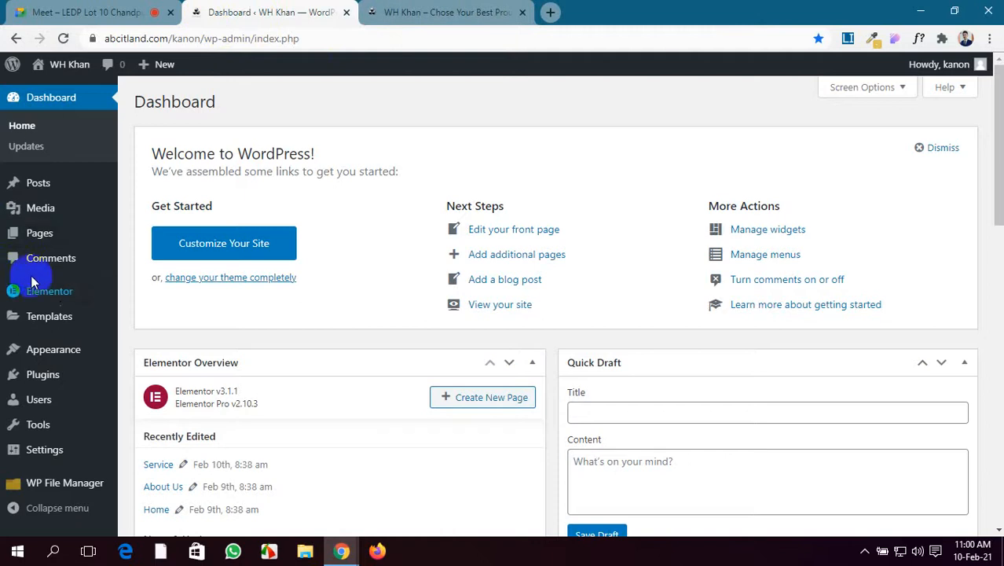
Open the Pages list in a tab beside the dashboard, launch the Home page in the Elementor editor and return to the dashboard.
middle_click(142, 236)
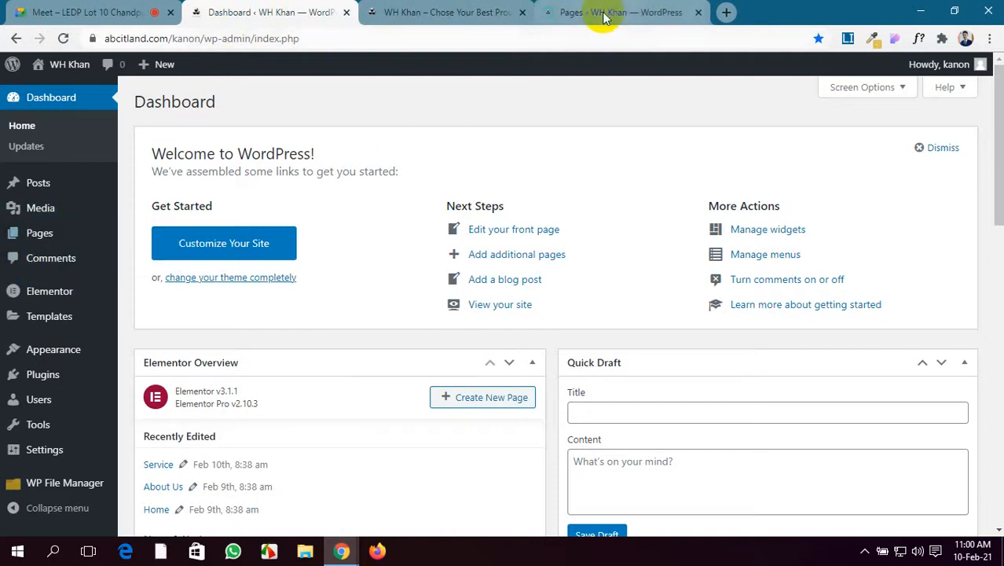
drag(605, 18, 471, 18)
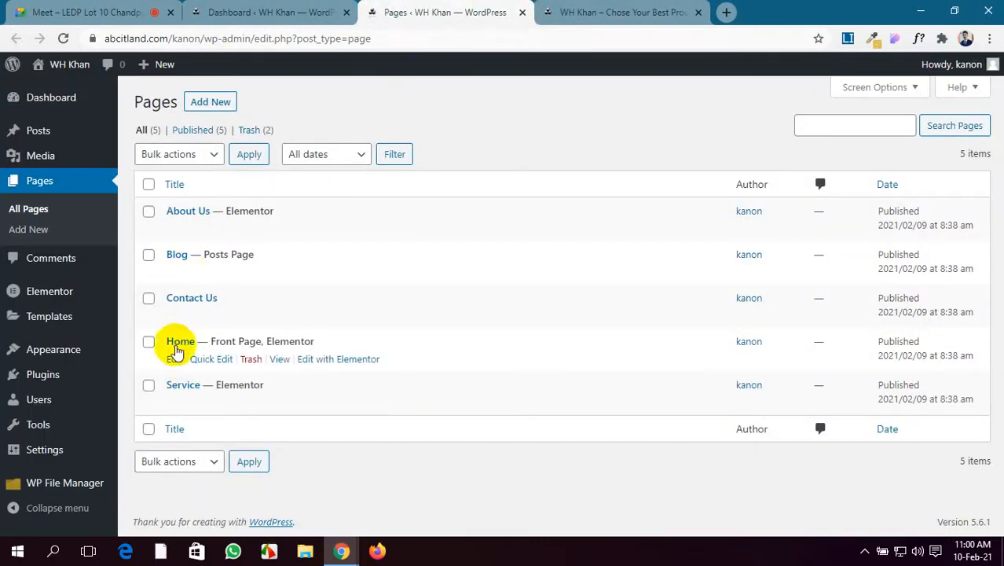
click(185, 358)
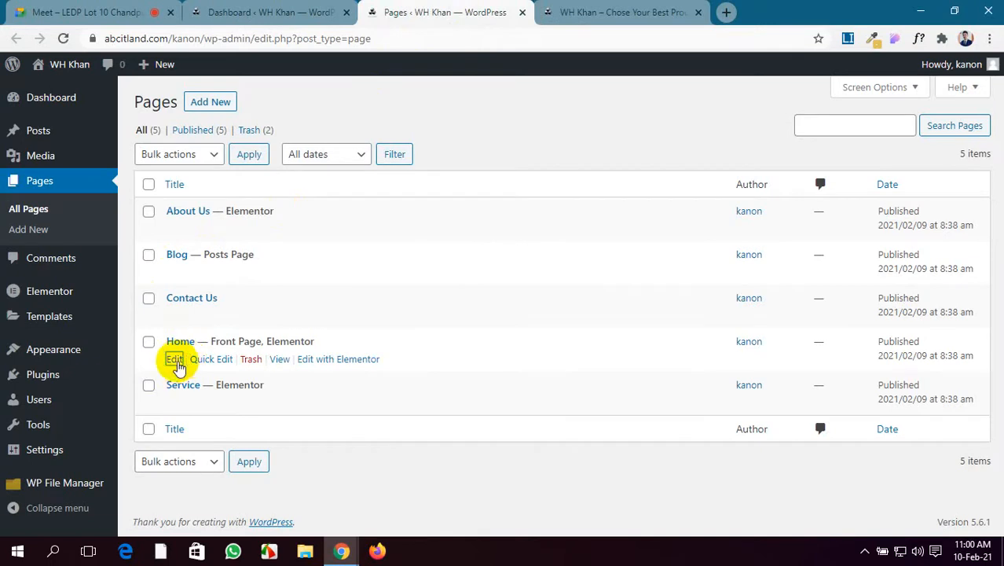
click(173, 361)
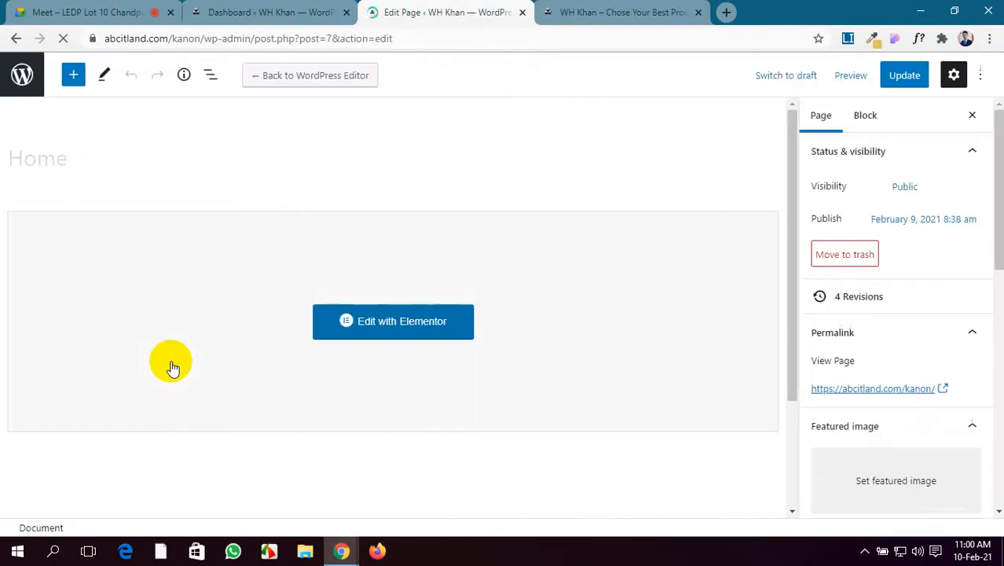
click(366, 318)
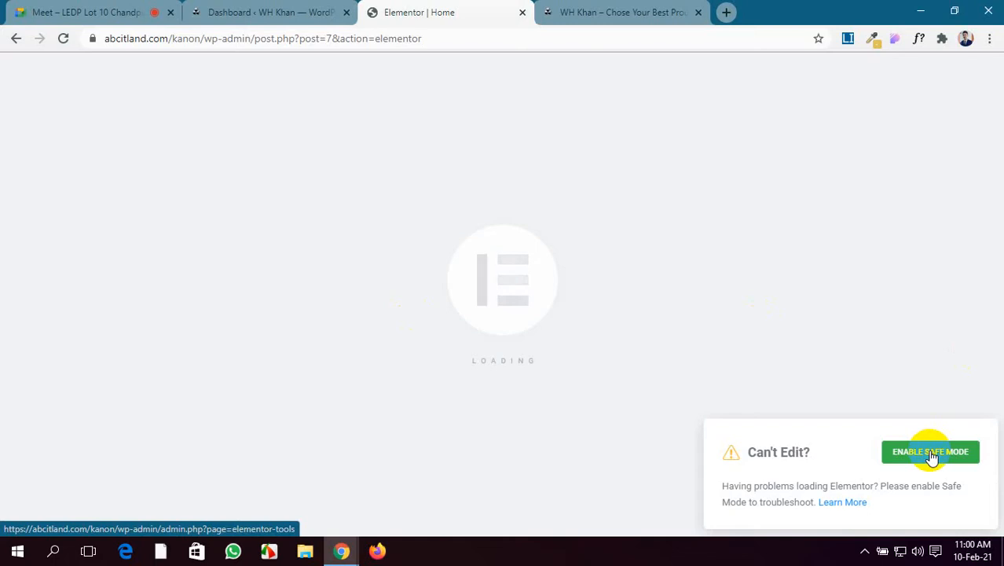
click(325, 9)
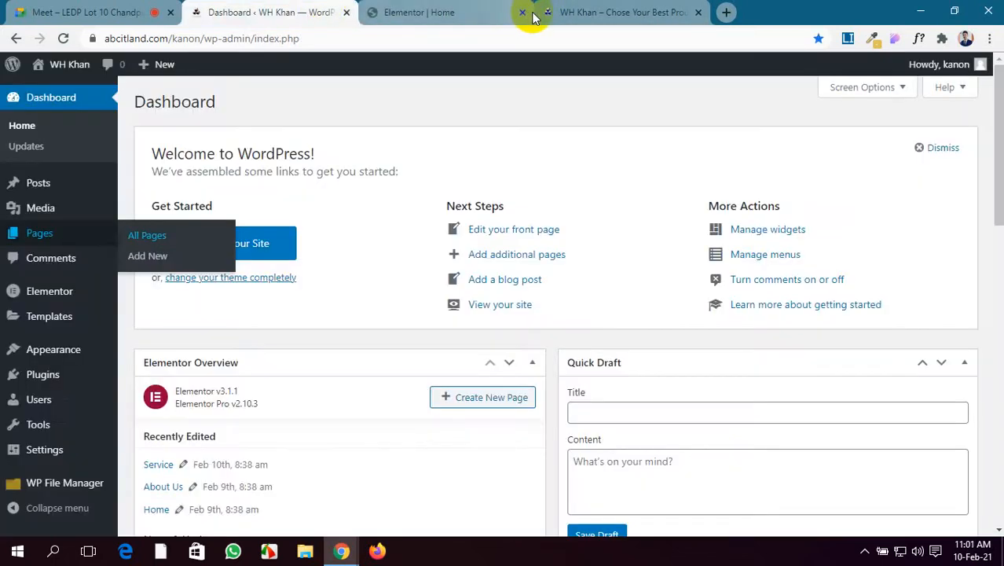
Close the Home page's Elementor tab, open the Pages list in a tab beside the dashboard and check the live homepage.
click(522, 13)
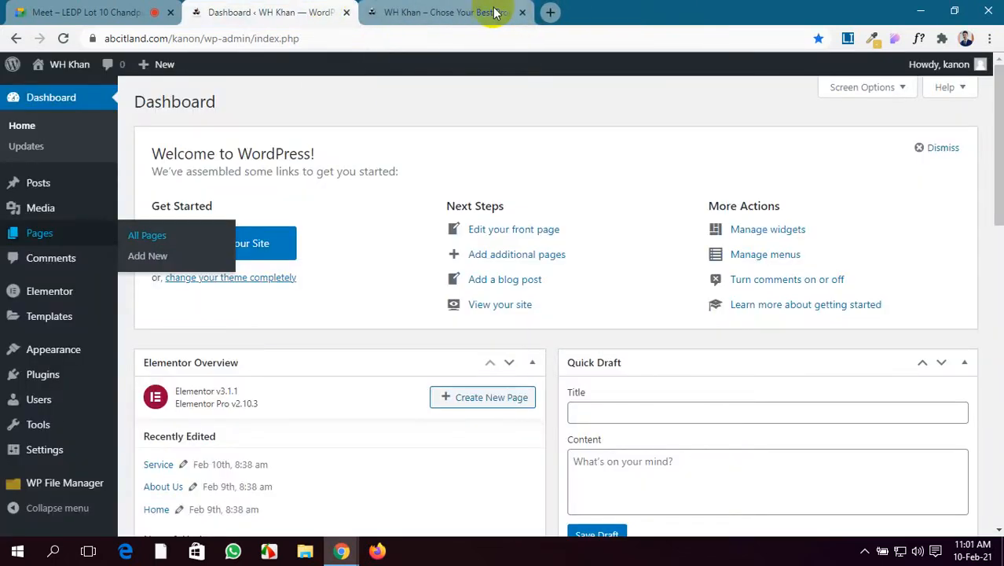
middle_click(150, 238)
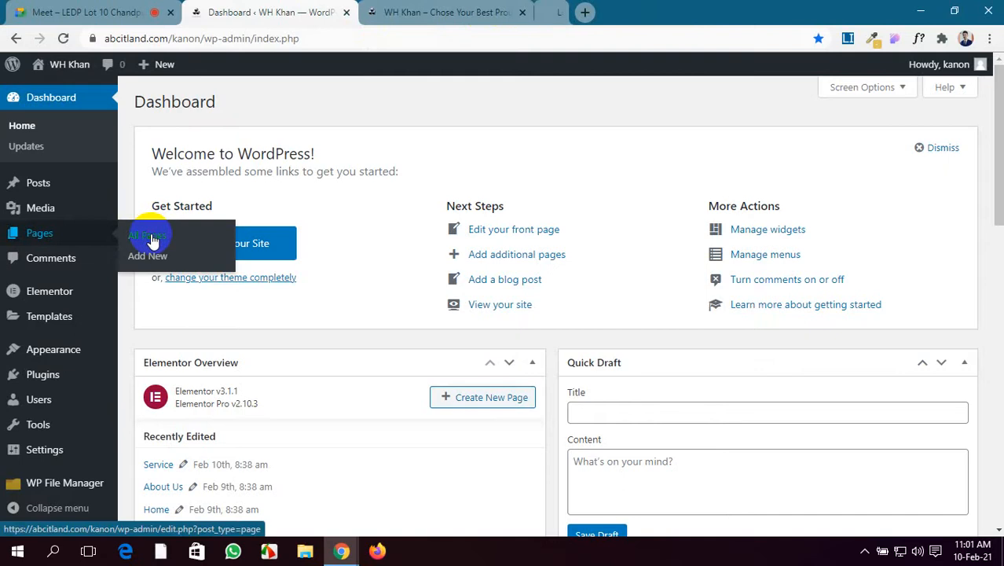
drag(571, 7, 433, 4)
click(610, 9)
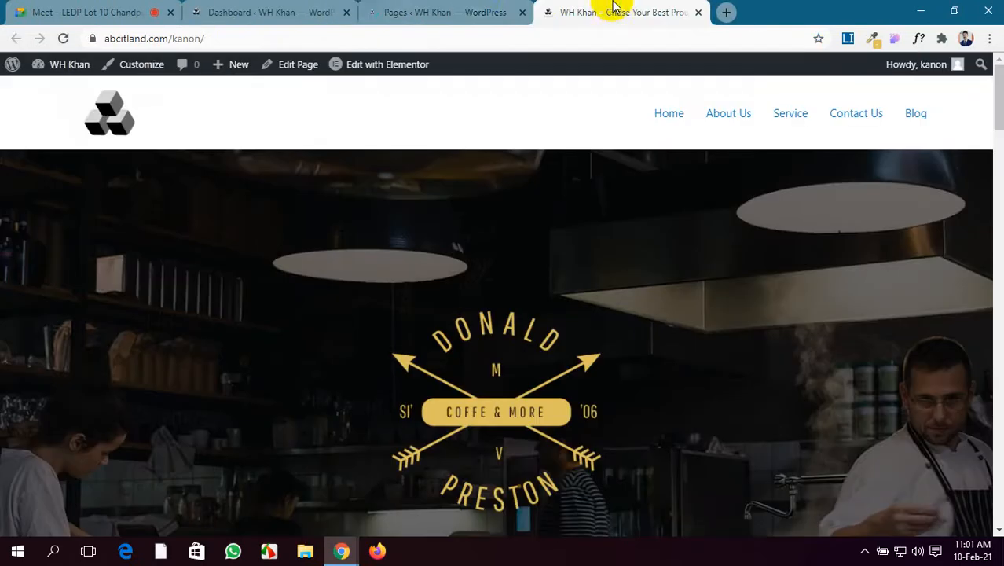
Open the Home page for editing from the Pages list and launch it in the Elementor editor.
click(487, 12)
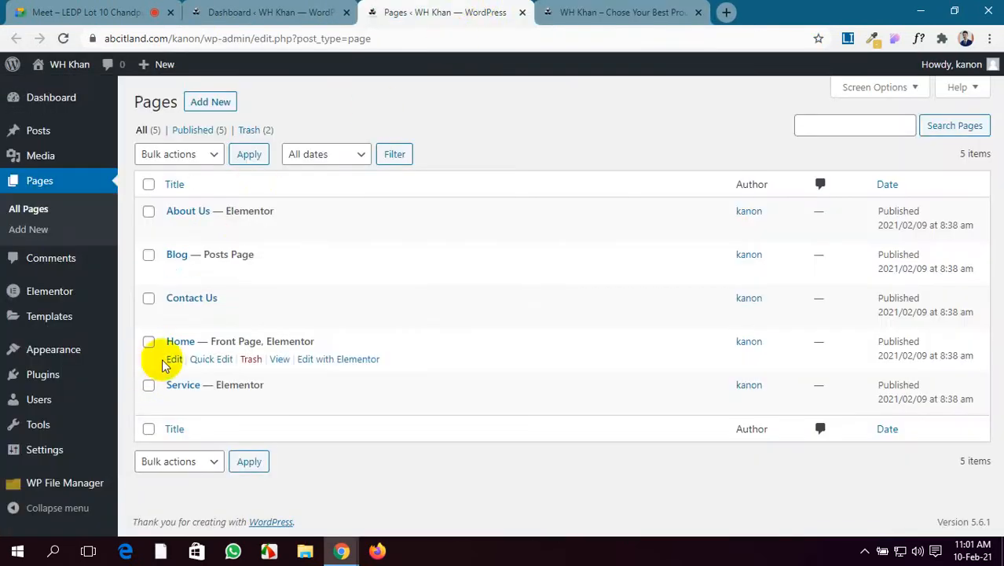
click(174, 360)
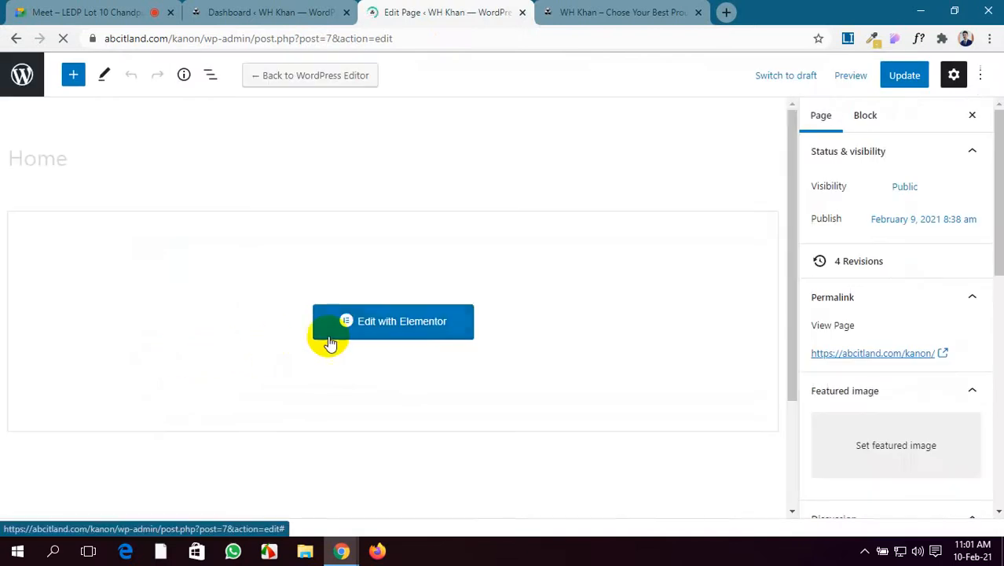
click(361, 332)
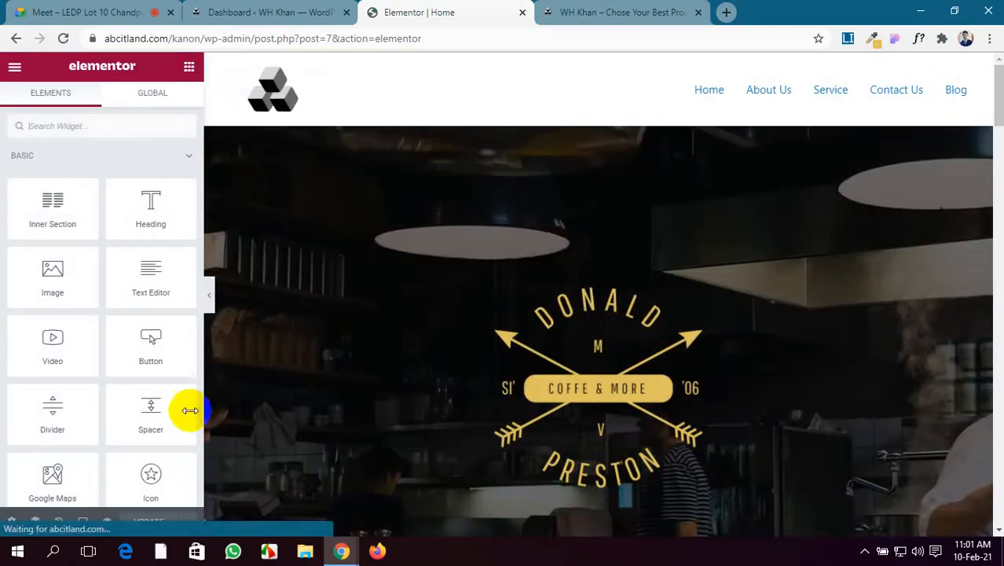
Review the Home page's sections in the Navigator, then examine the hero section's Layout settings and collapse the Layout group.
scroll(78, 440, down, 4)
click(35, 521)
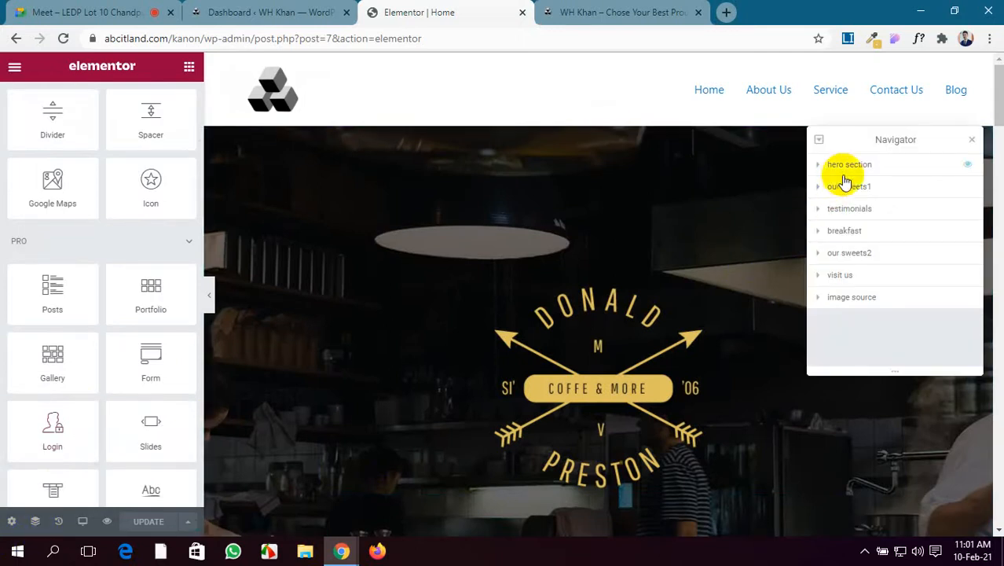
click(971, 141)
click(598, 118)
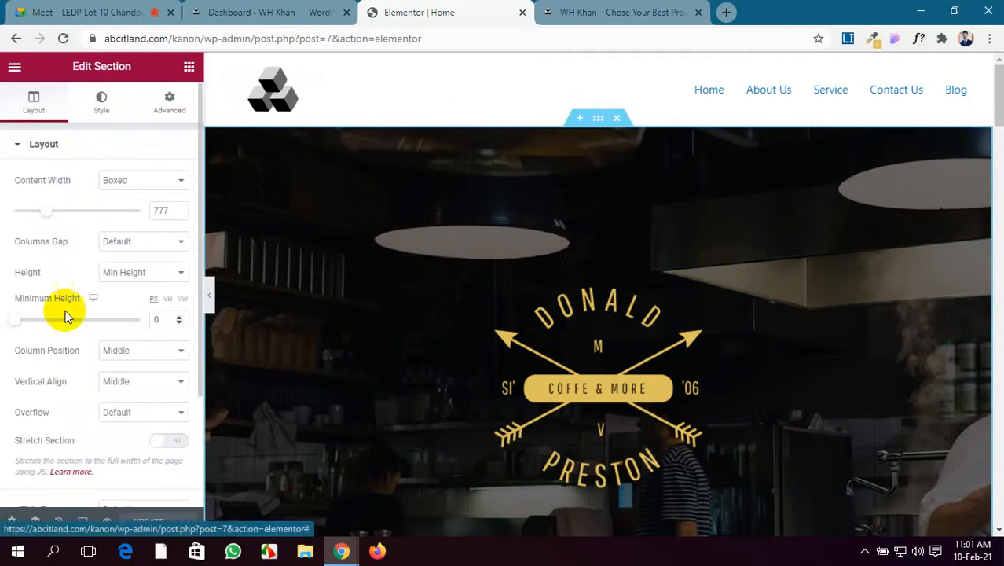
scroll(48, 407, down, 2)
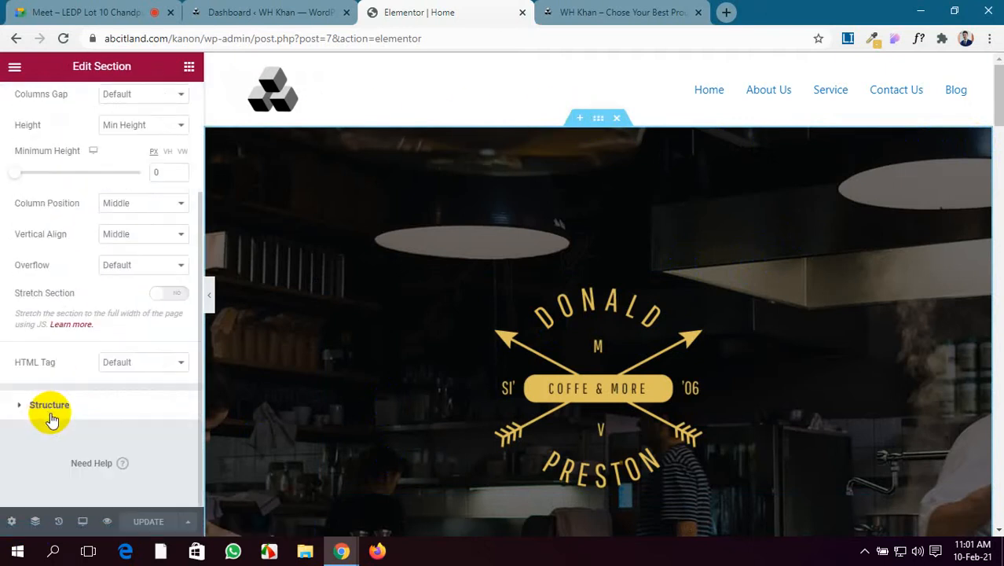
scroll(4, 369, up, 2)
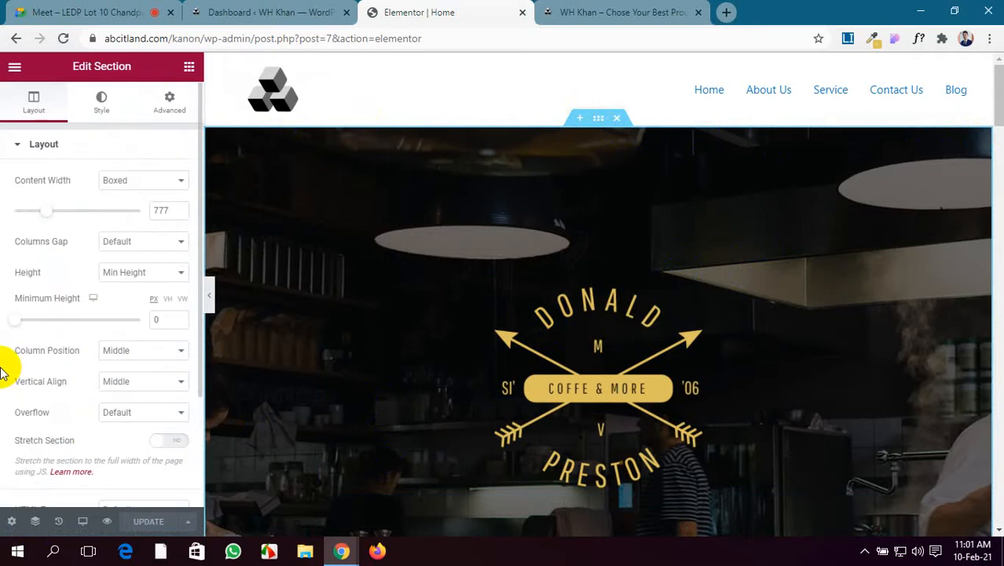
click(19, 146)
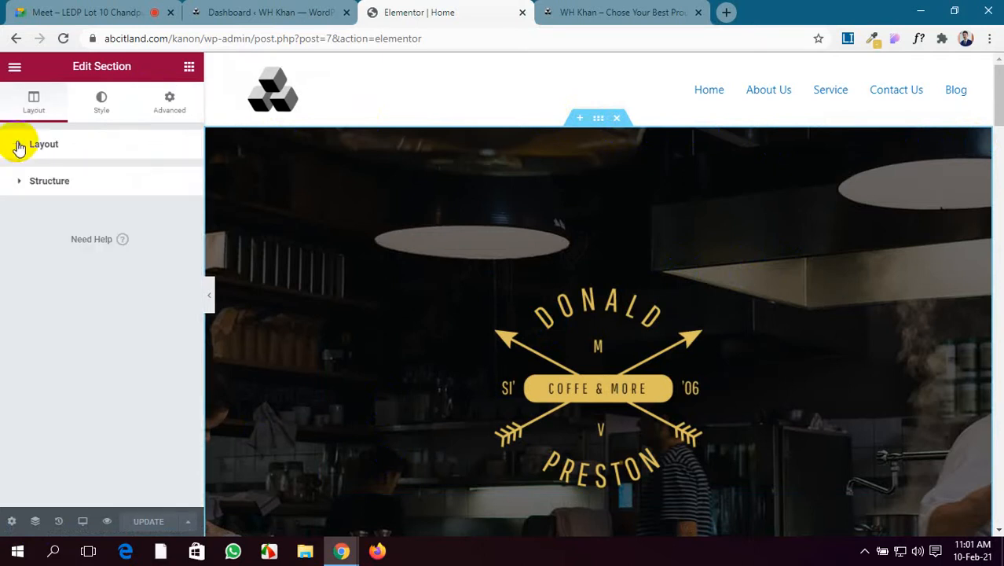
Look through the Home page's General Settings, Body Style and Custom CSS options in Page Settings.
click(10, 522)
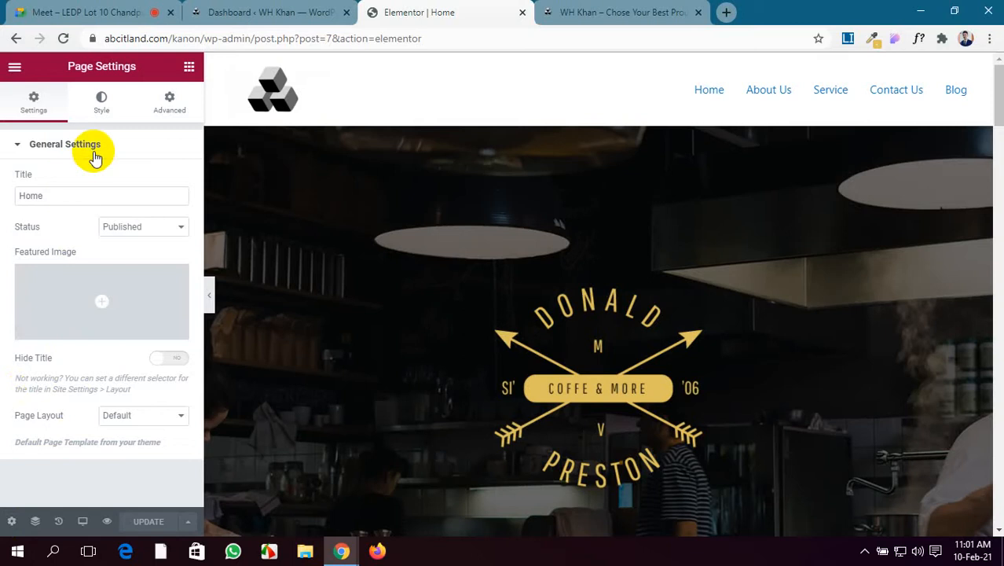
click(101, 103)
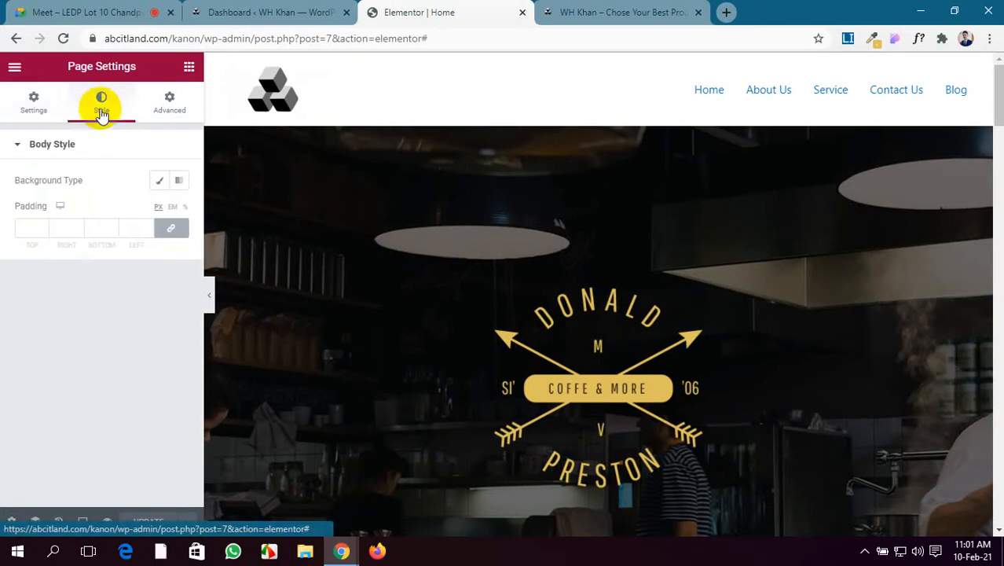
click(169, 99)
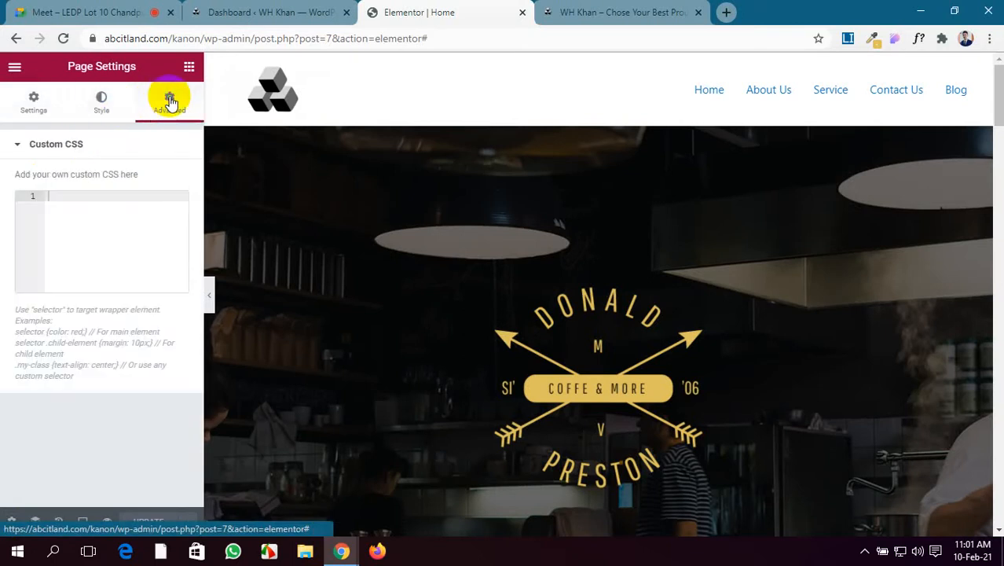
click(102, 101)
click(28, 107)
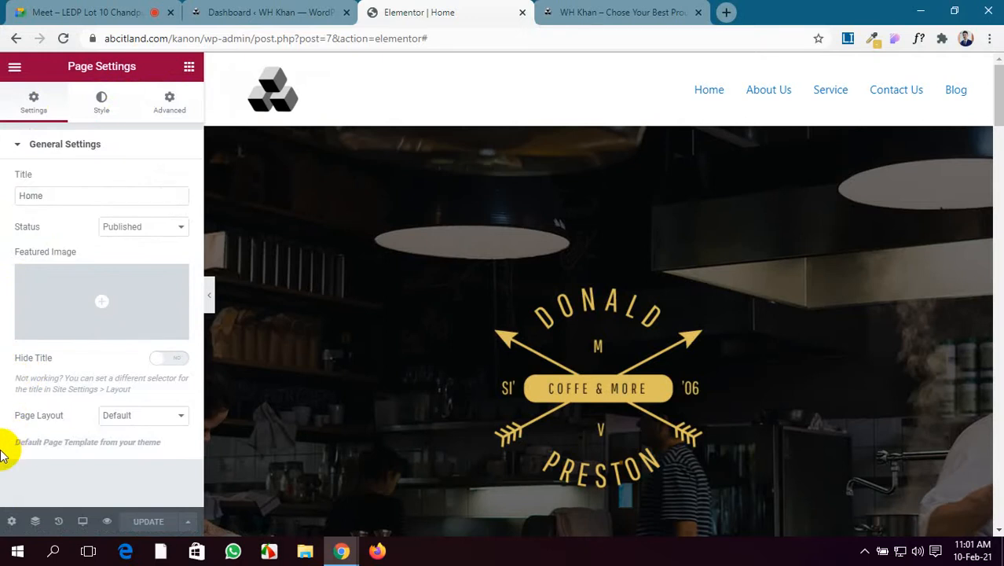
Reopen the hero section's settings, check the section list in the Navigator and examine all the Layout options.
click(448, 165)
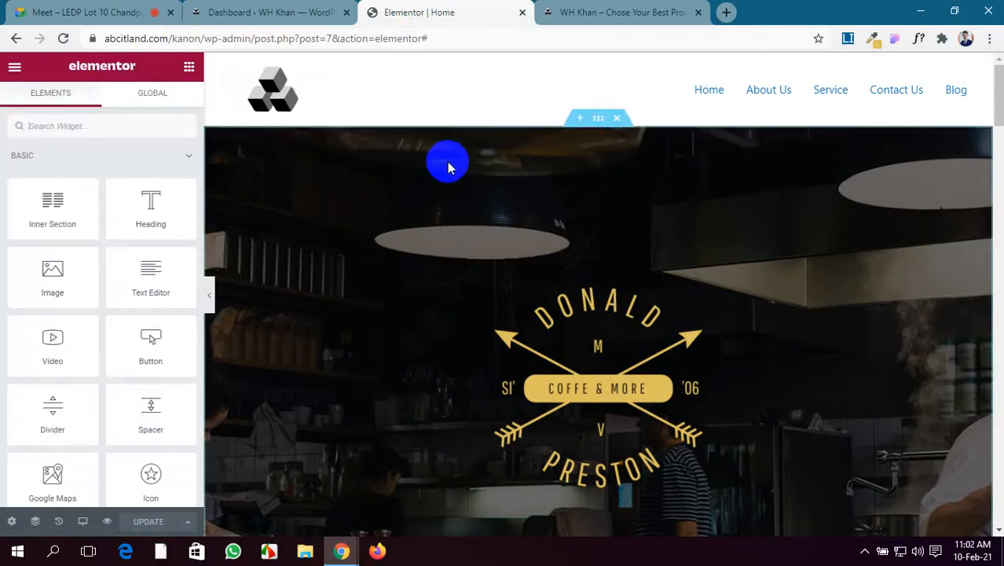
click(598, 118)
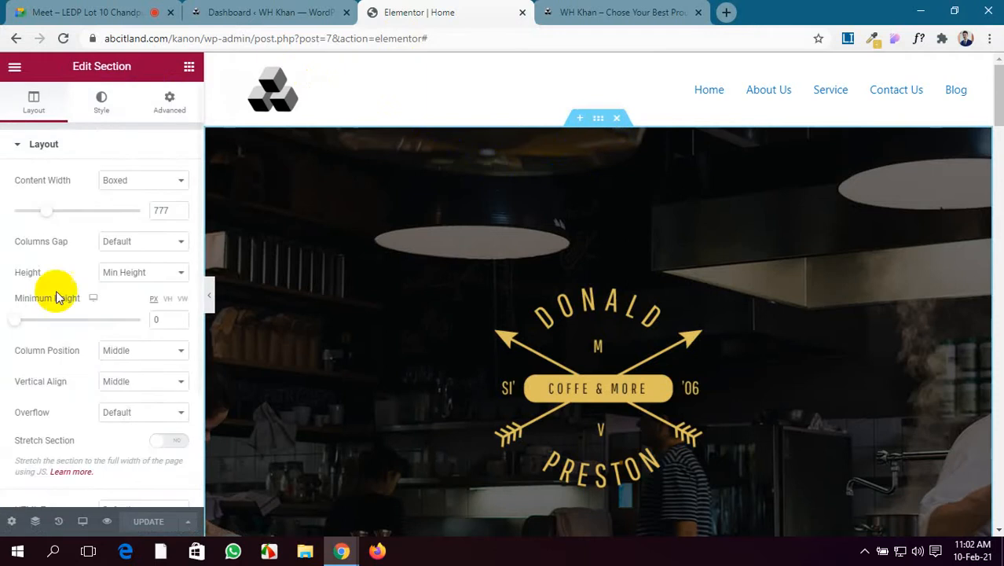
click(36, 522)
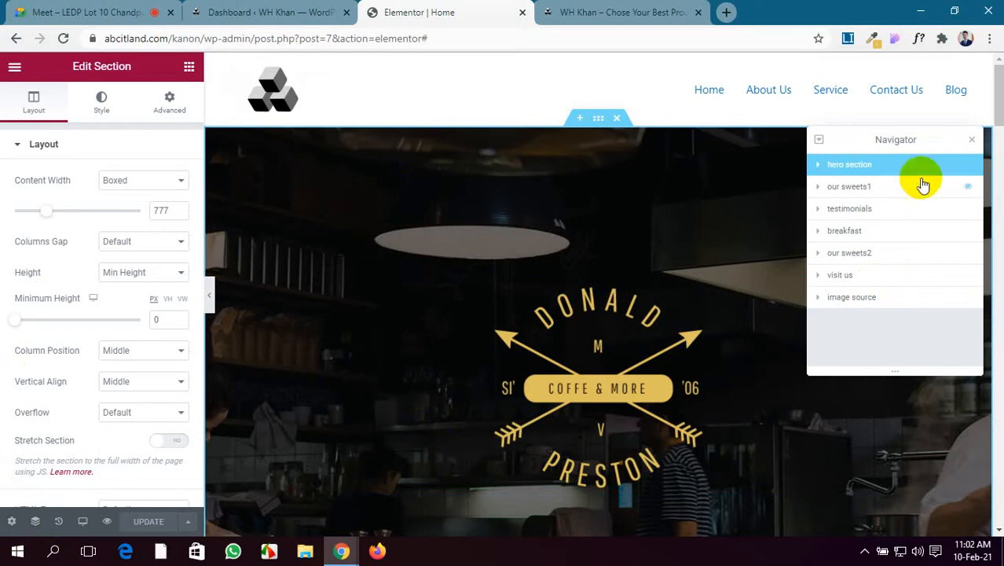
click(971, 139)
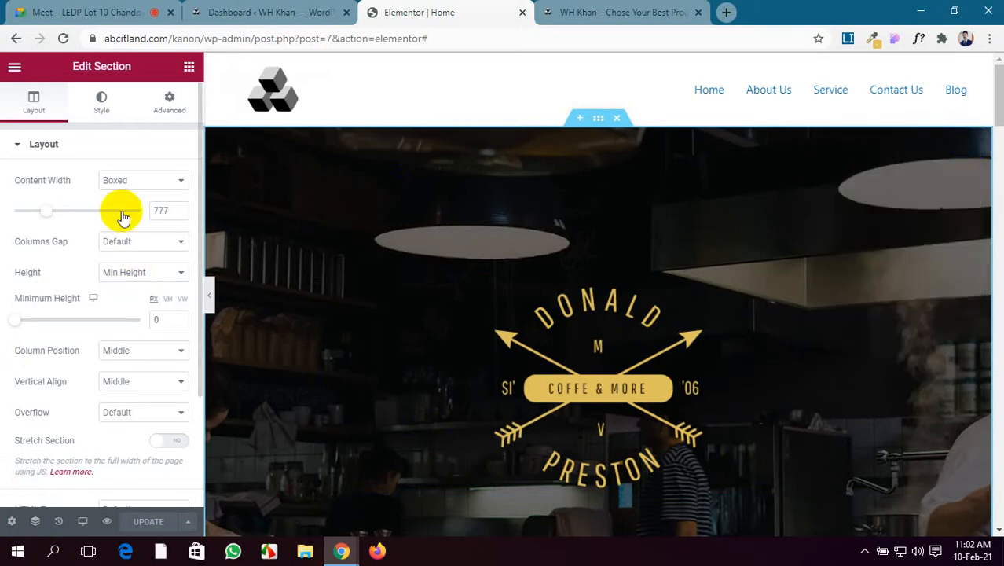
click(599, 119)
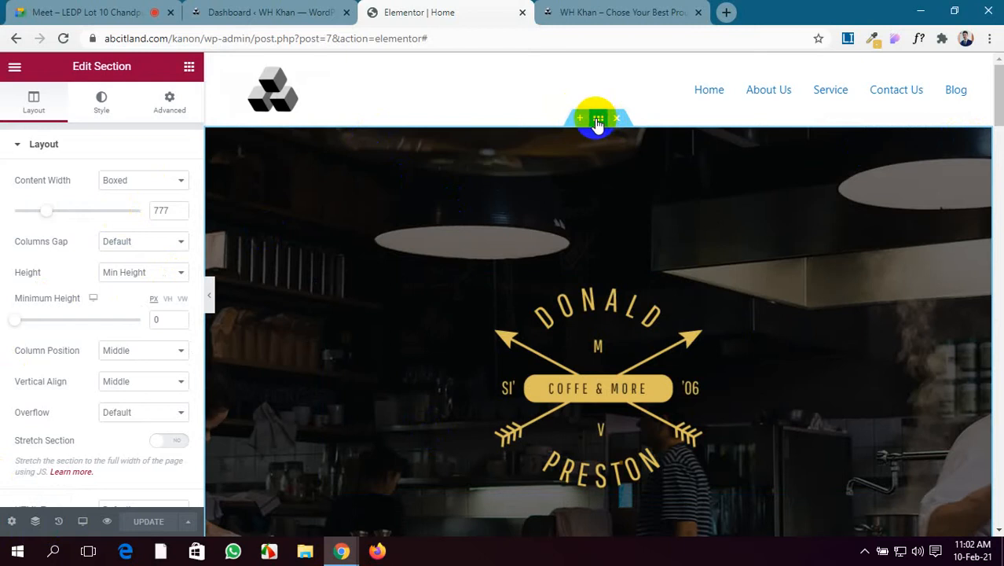
scroll(31, 253, down, 2)
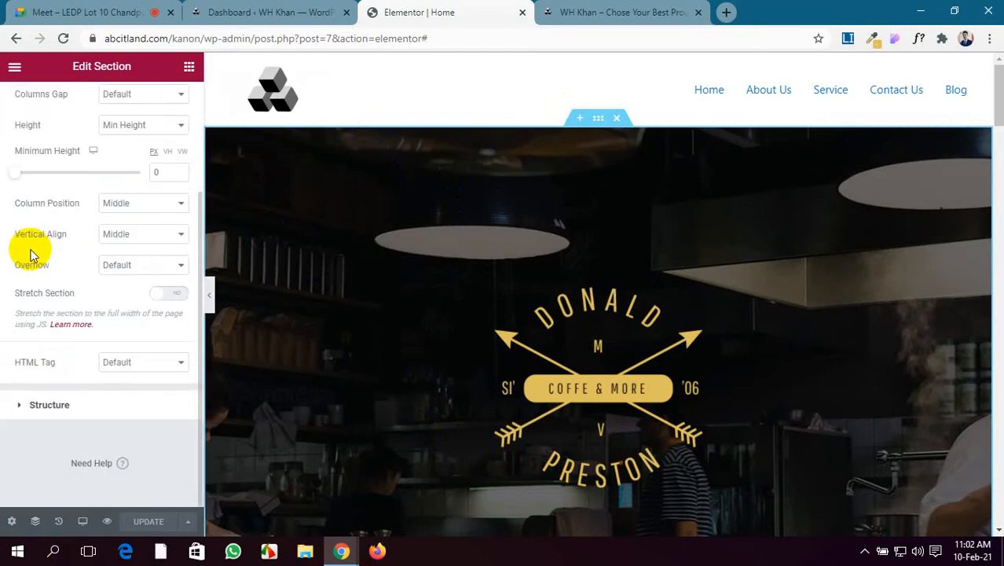
scroll(33, 253, up, 2)
scroll(33, 253, down, 2)
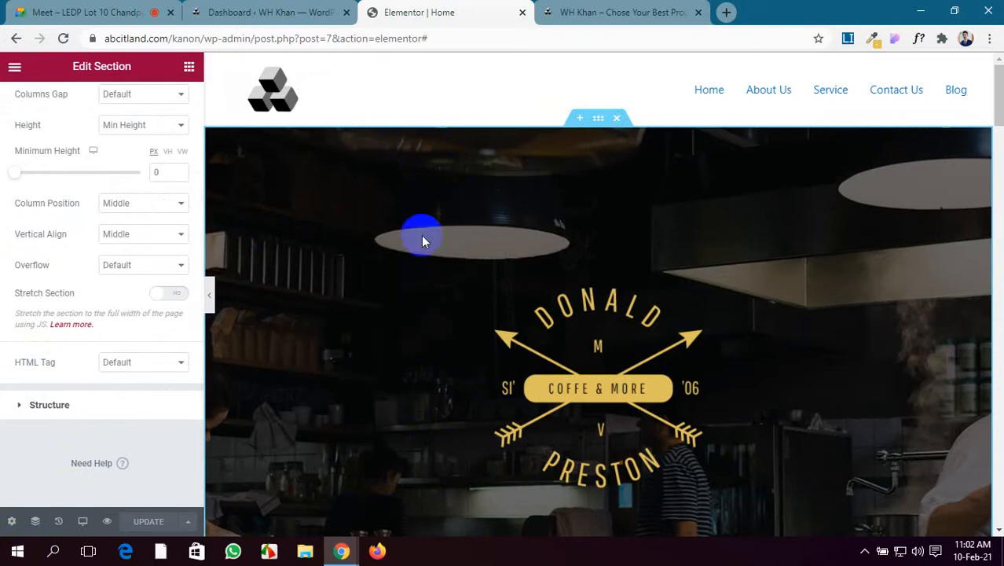
Return to Page Settings and review the page title, Custom CSS, Body Style and page layout options.
click(12, 521)
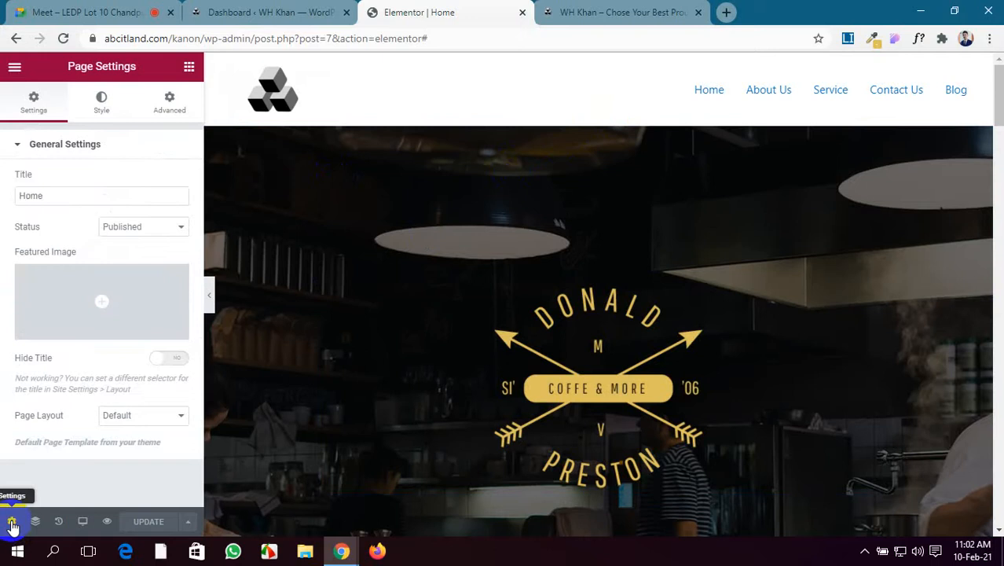
click(82, 196)
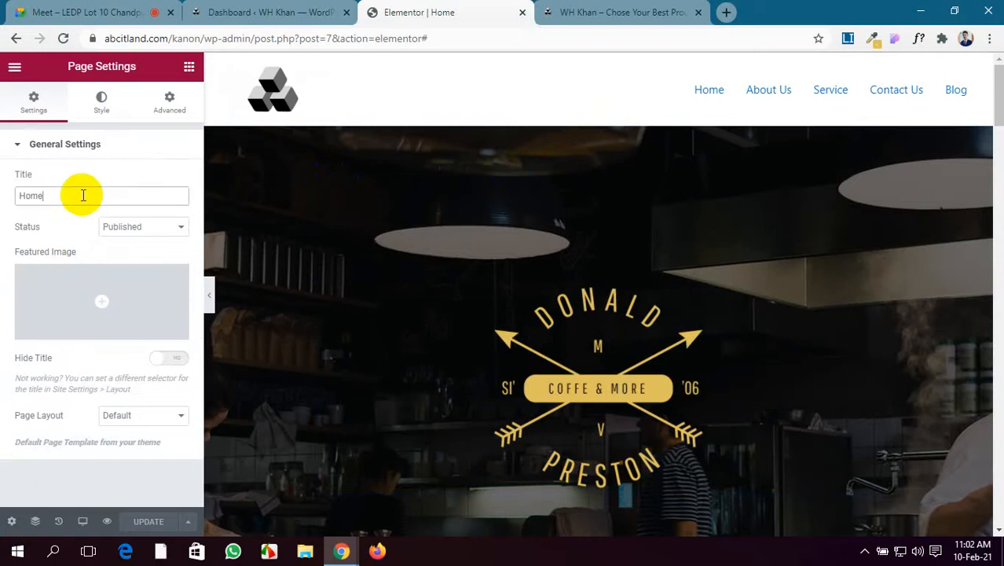
click(170, 103)
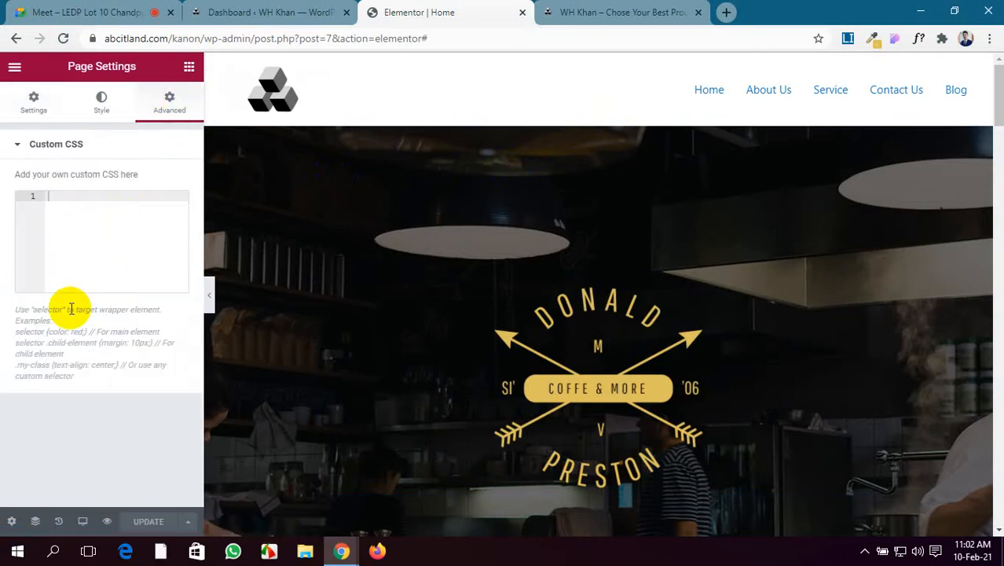
click(101, 100)
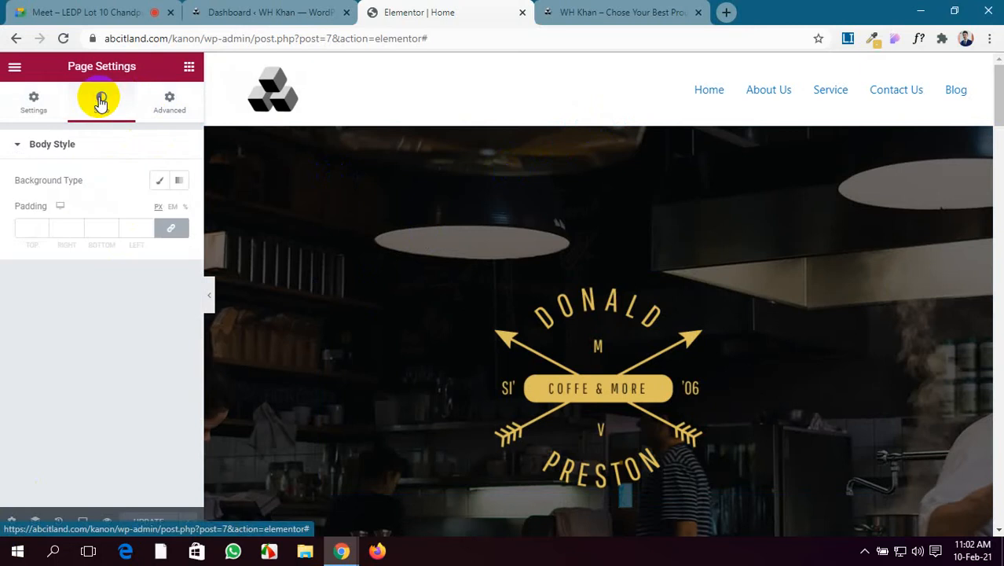
click(37, 110)
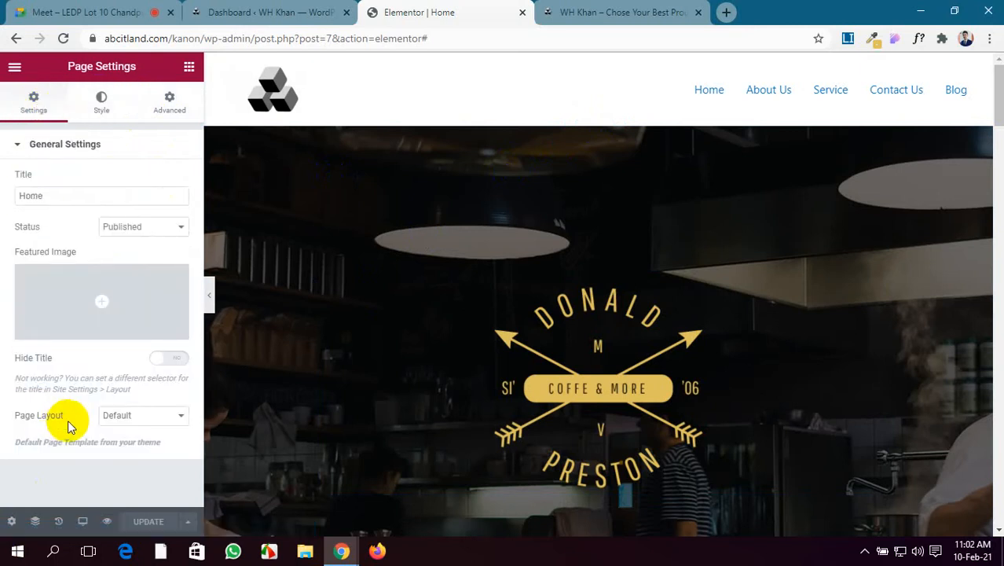
click(187, 522)
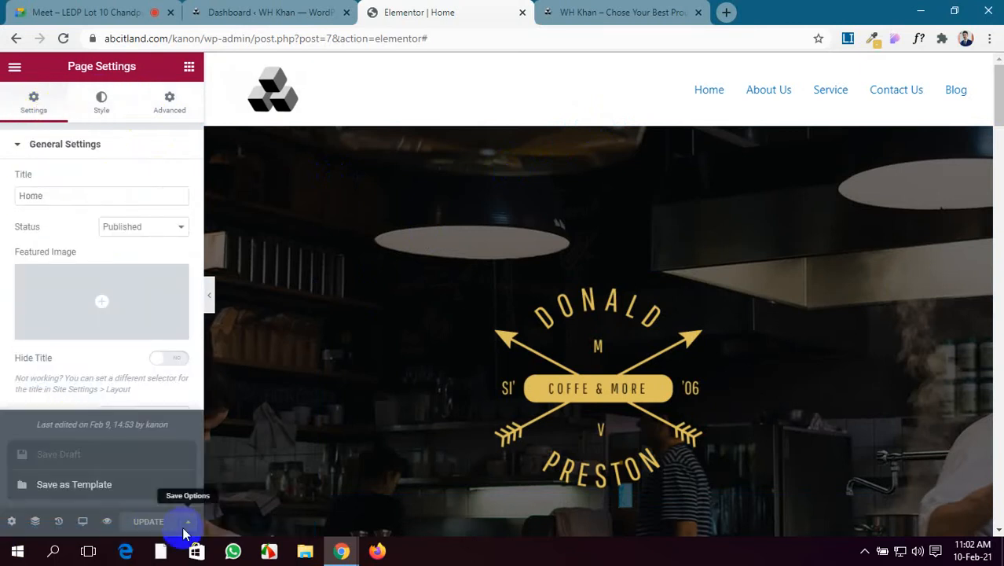
click(84, 486)
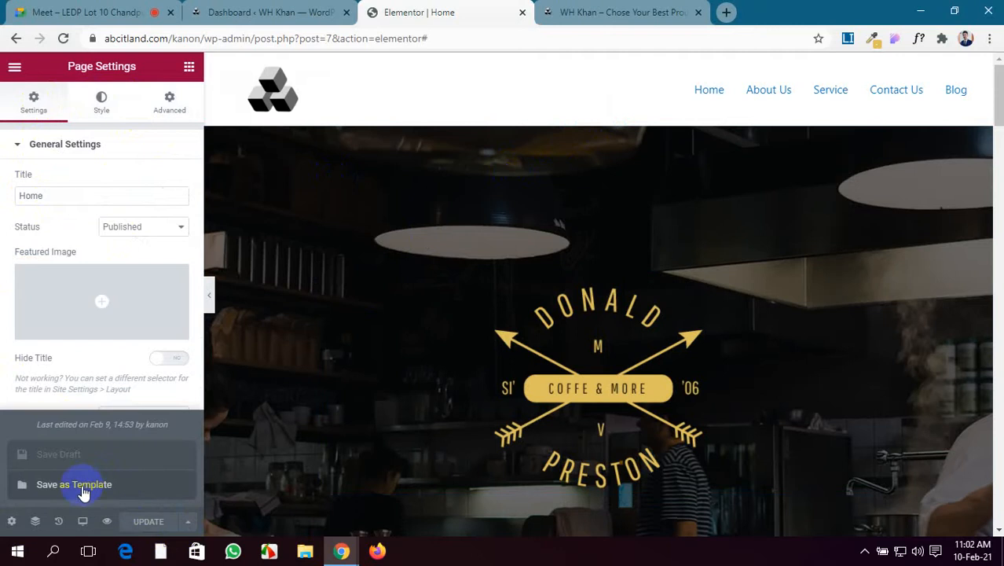
click(83, 486)
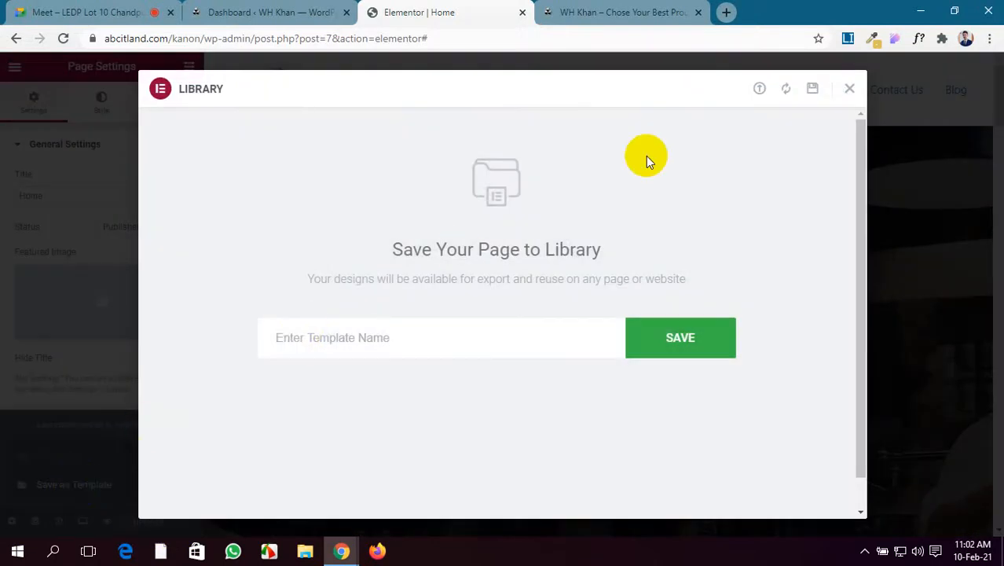
click(852, 92)
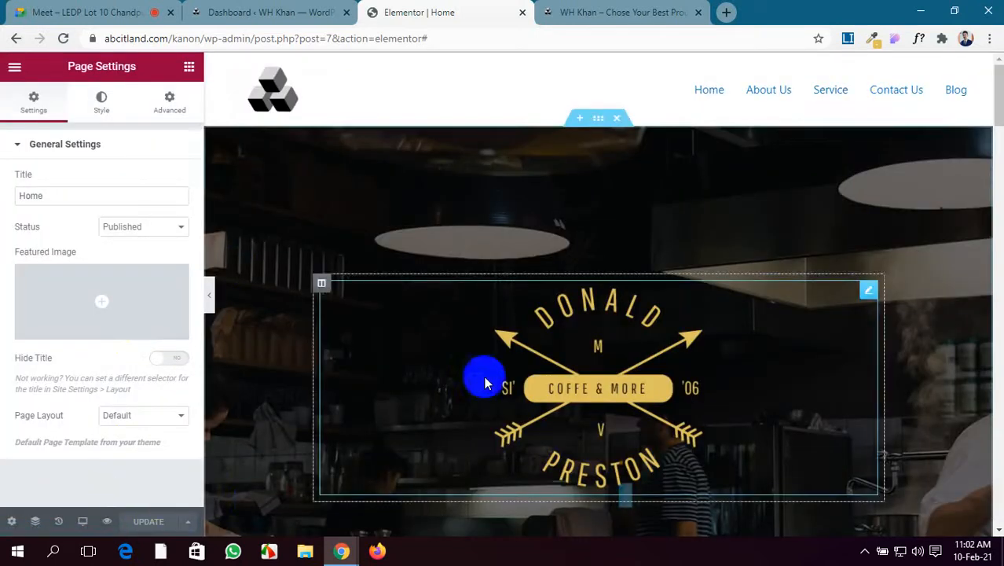
Save the Home page to the Elementor library as a template named "amar section".
scroll(475, 374, down, 3)
click(185, 520)
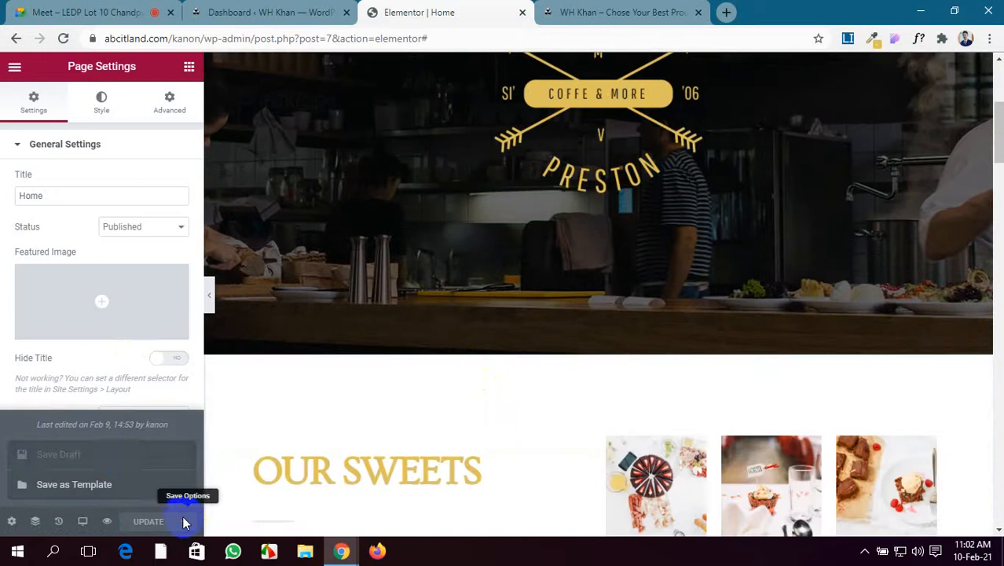
click(71, 485)
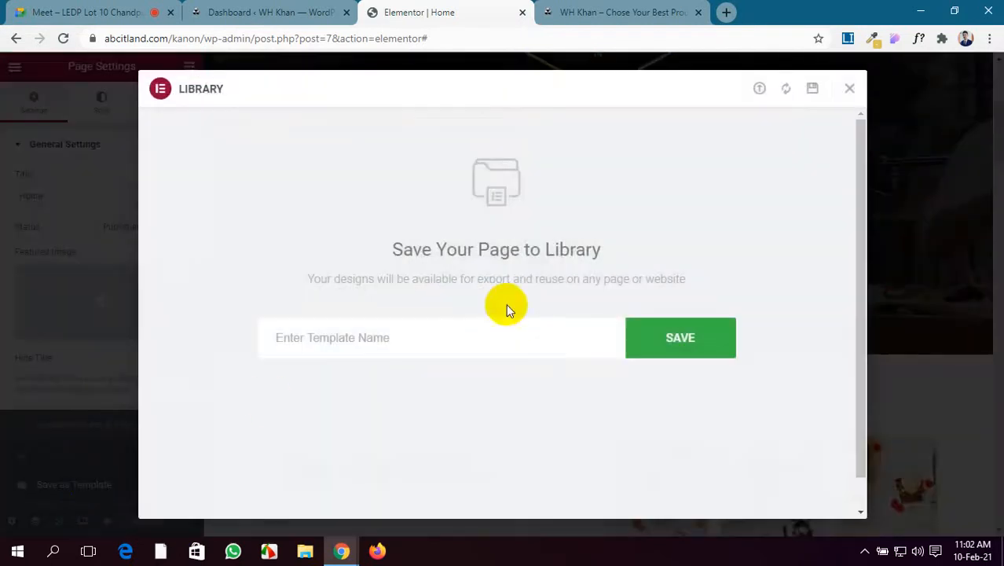
click(496, 327)
text(amar section)
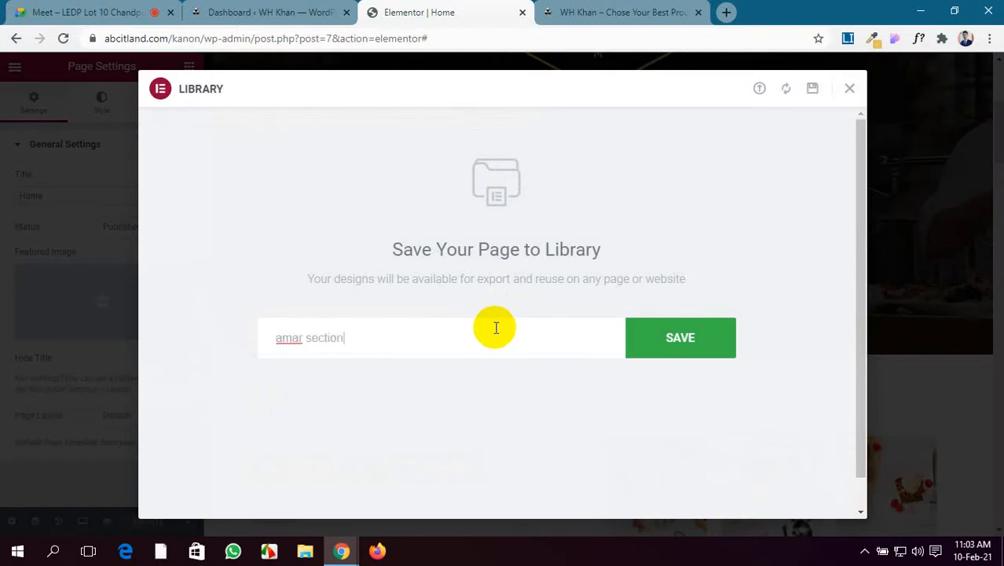
click(689, 354)
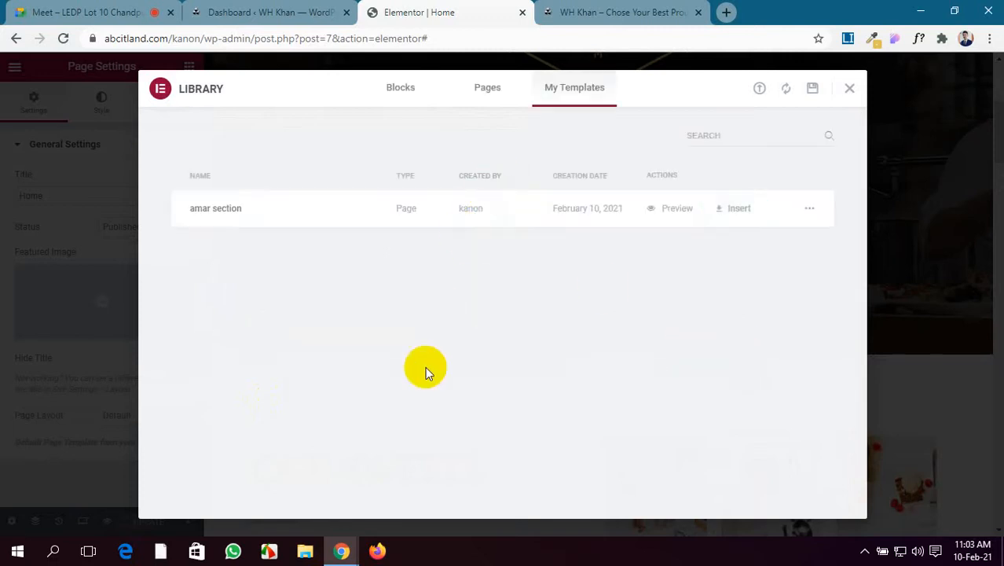
Close the template library and look over the Home page's sections in the editor.
click(259, 11)
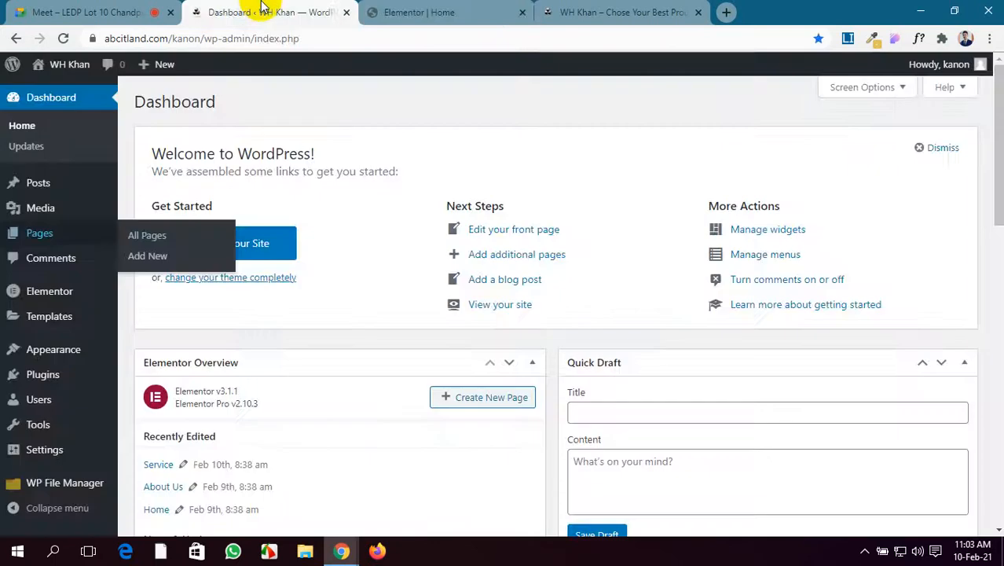
click(428, 11)
click(557, 9)
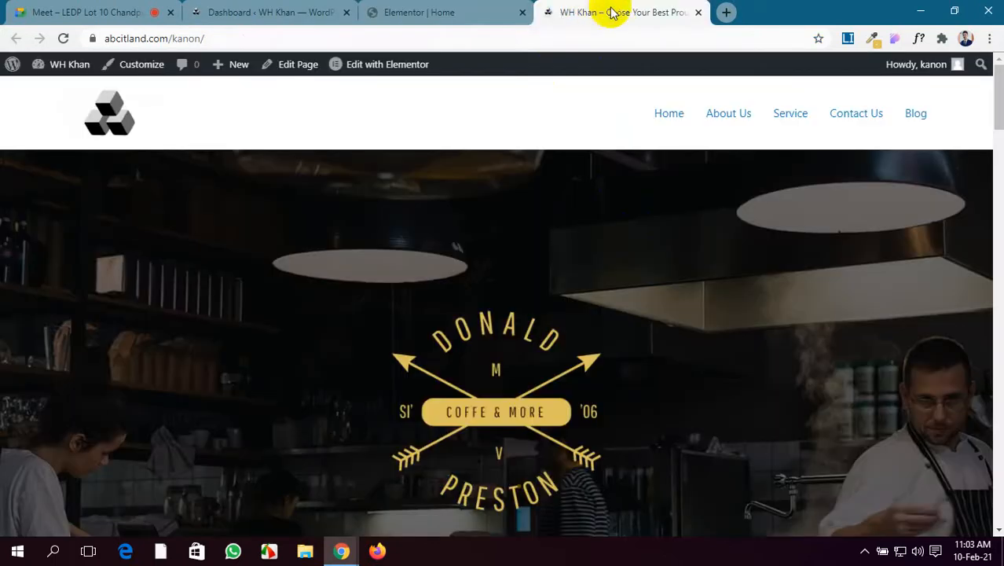
click(498, 11)
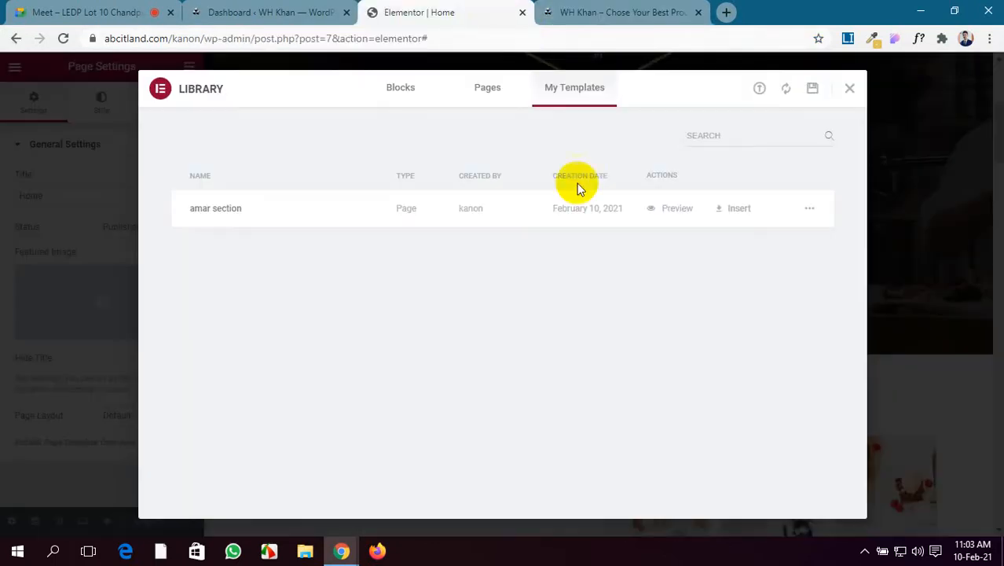
click(850, 89)
scroll(635, 425, down, 5)
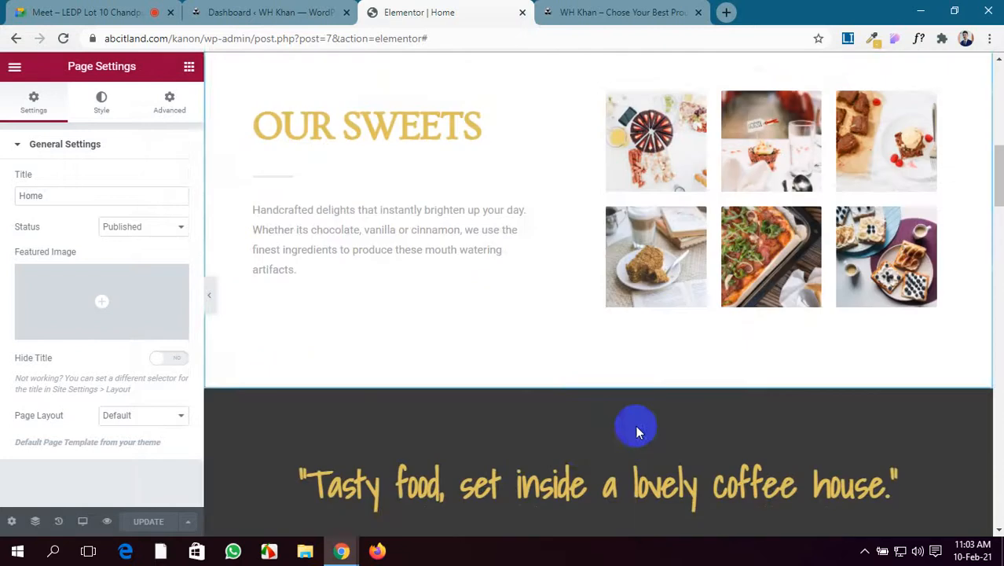
scroll(523, 399, up, 10)
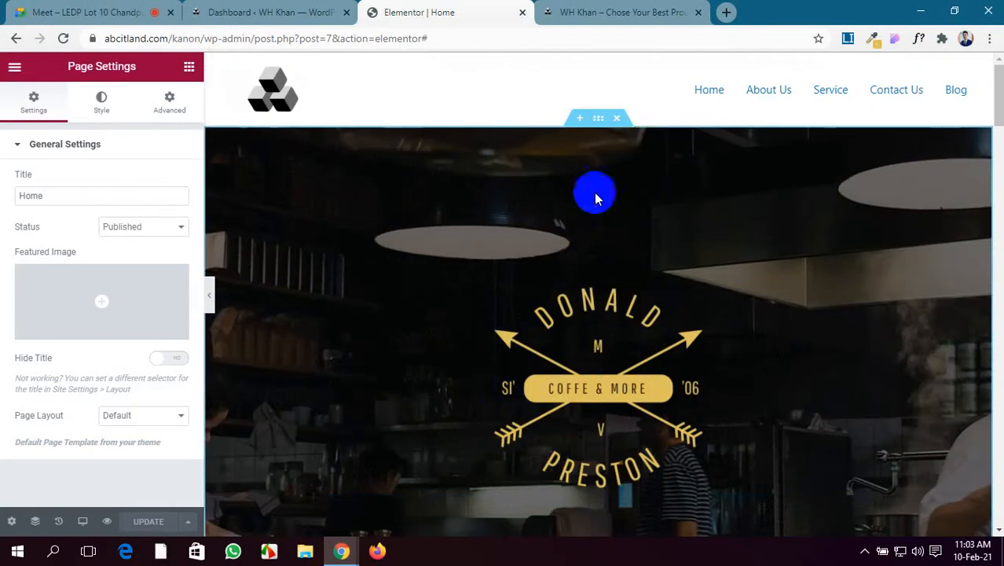
Open the hero section's settings and expand and collapse the Navigator's sections to inspect their nested columns and widgets.
click(598, 118)
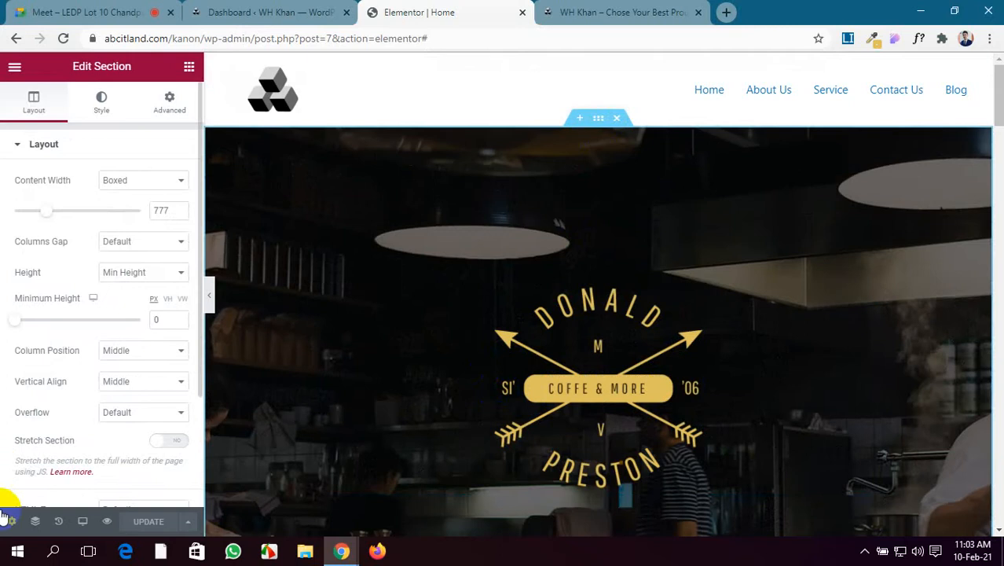
click(34, 521)
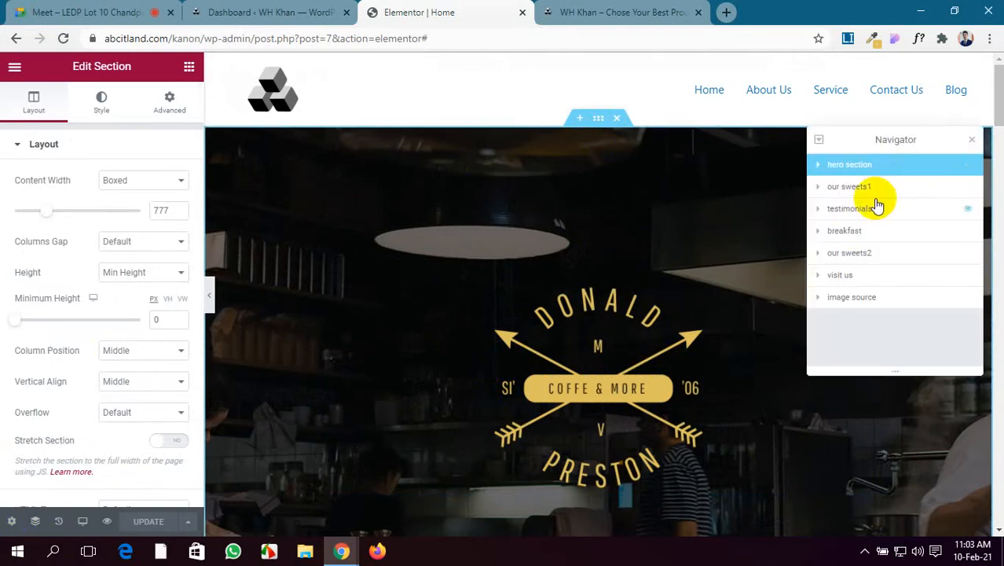
click(817, 167)
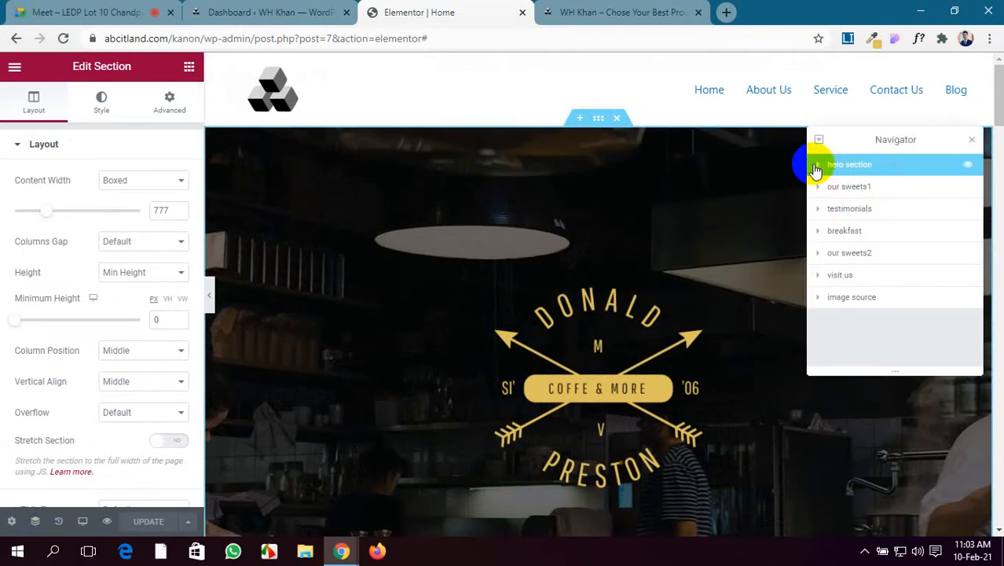
click(819, 166)
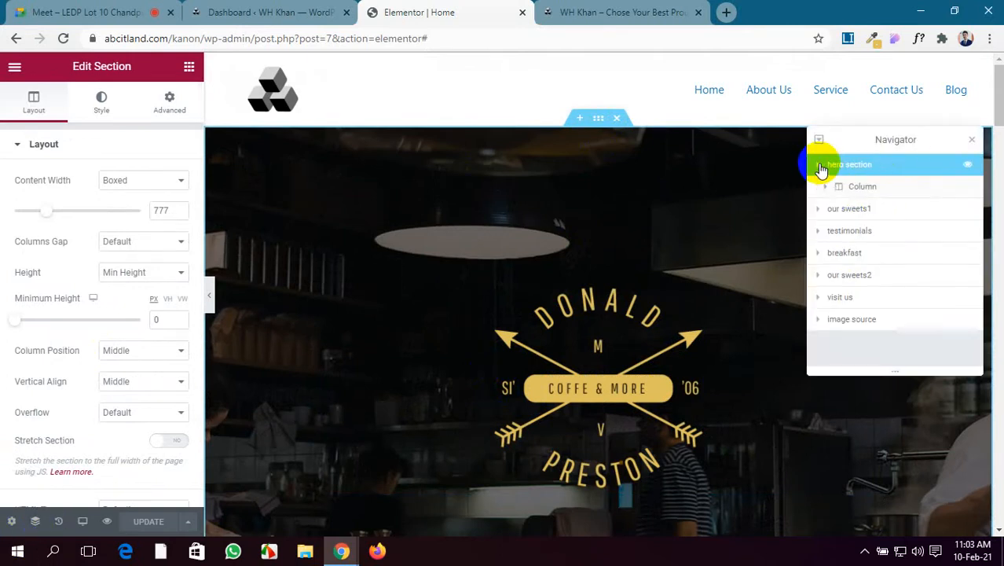
click(819, 168)
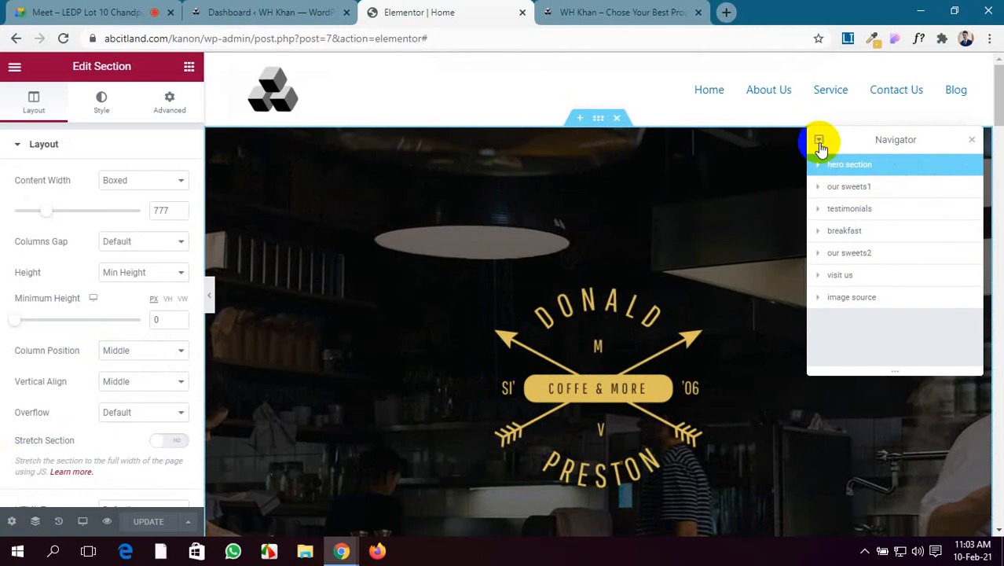
click(819, 142)
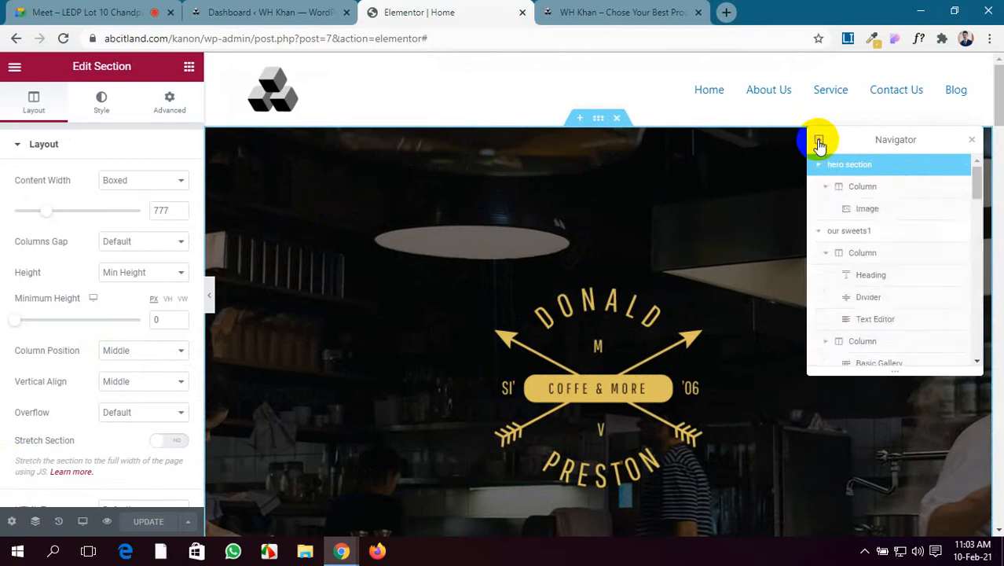
click(818, 142)
click(819, 142)
click(818, 142)
scroll(23, 385, down, 2)
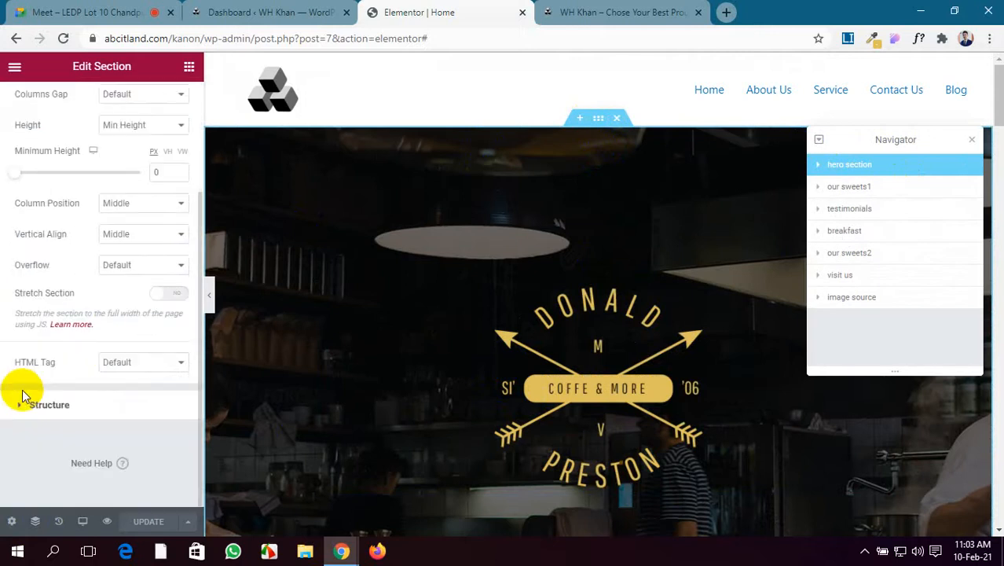
Close the Navigator and review the hero section's Layout, Advanced and Style settings.
click(267, 12)
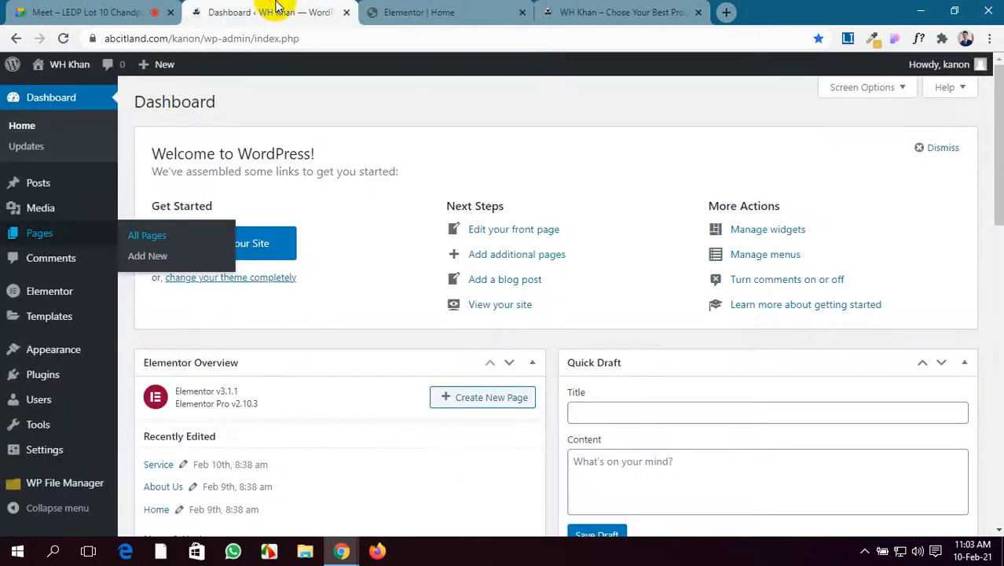
click(401, 11)
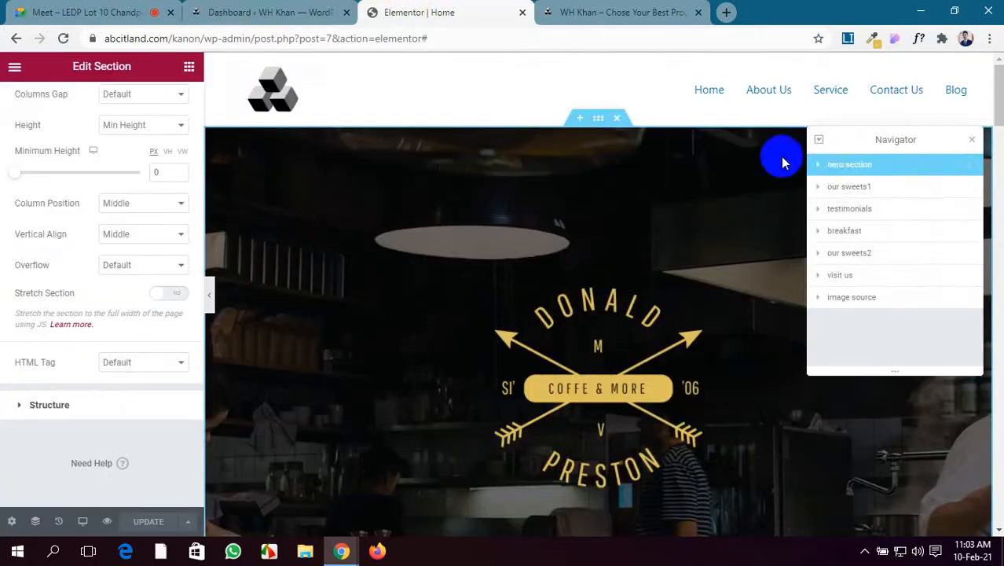
click(974, 141)
scroll(5, 437, up, 2)
scroll(5, 437, down, 2)
scroll(4, 440, up, 2)
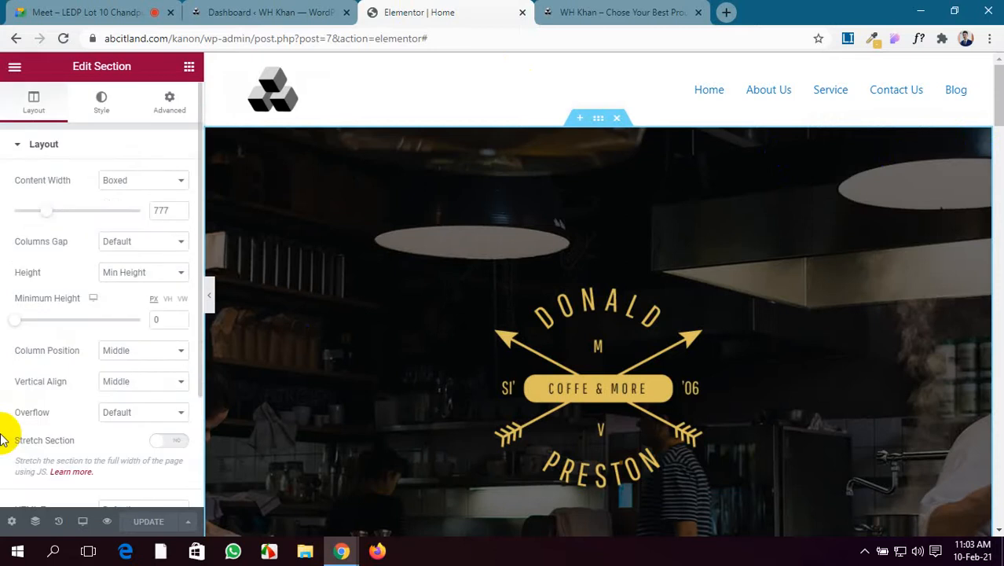
scroll(4, 440, down, 2)
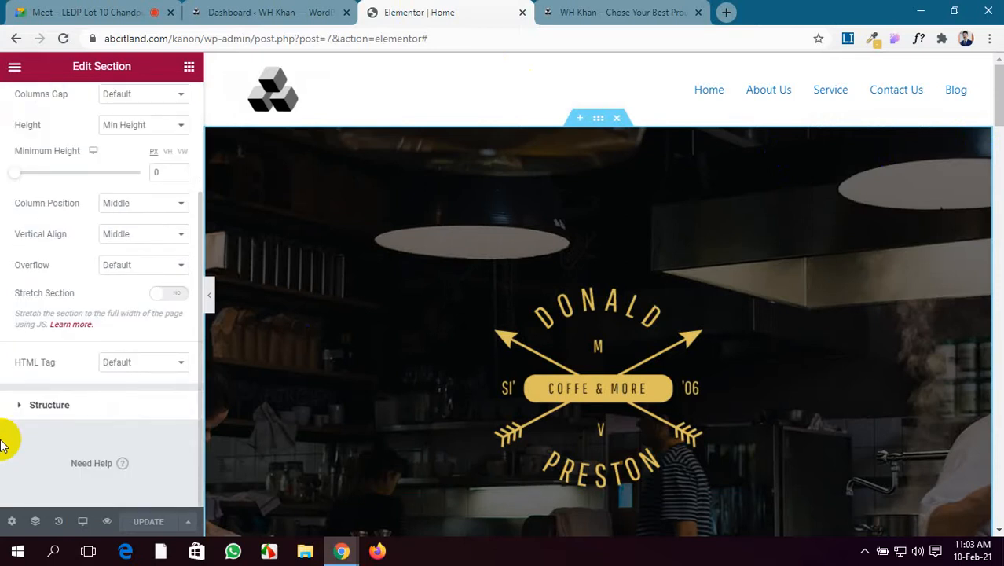
scroll(50, 423, up, 2)
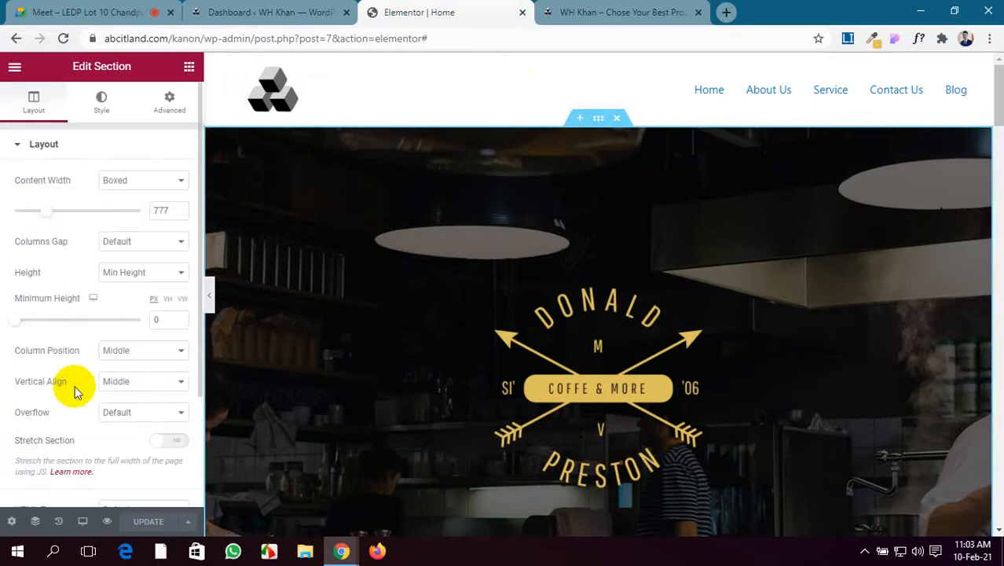
click(168, 105)
scroll(50, 433, down, 2)
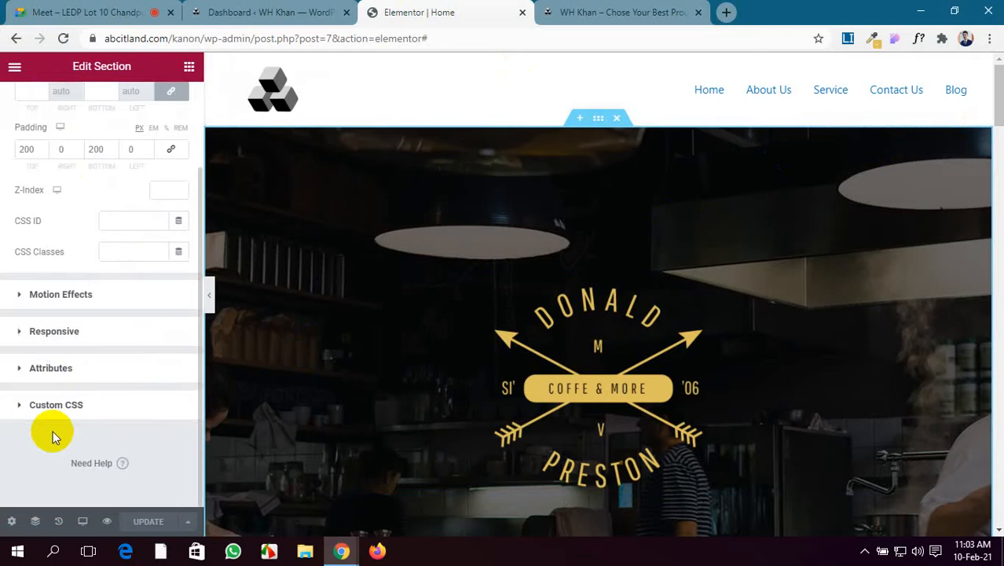
scroll(45, 437, up, 2)
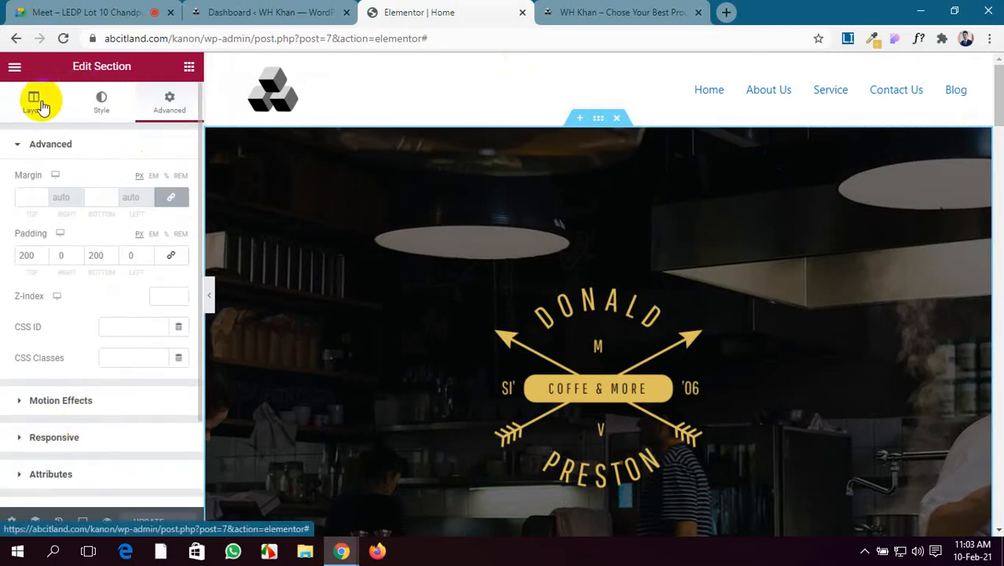
click(104, 99)
click(32, 114)
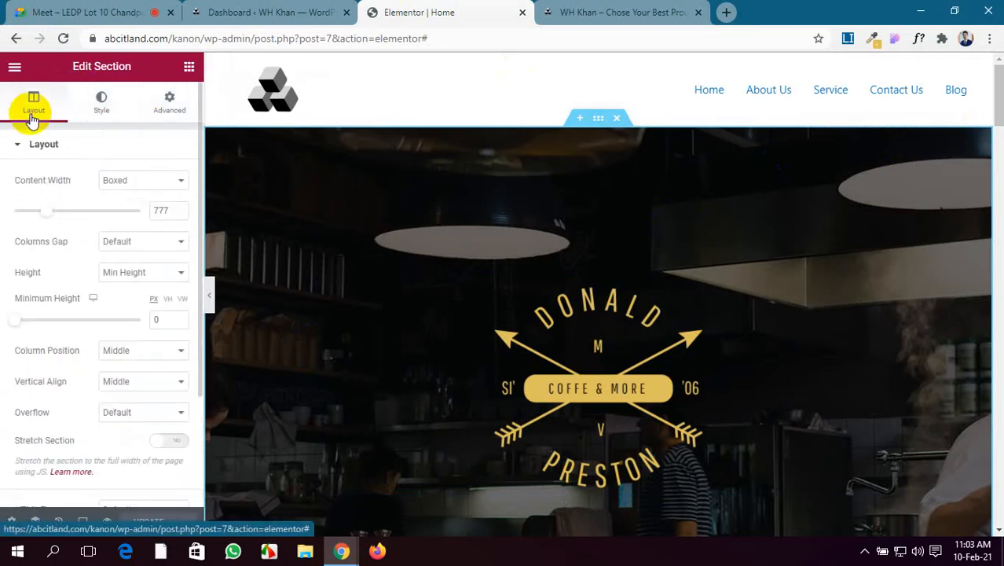
Close the Elementor editor and open the Contact Us page on the live site.
click(522, 13)
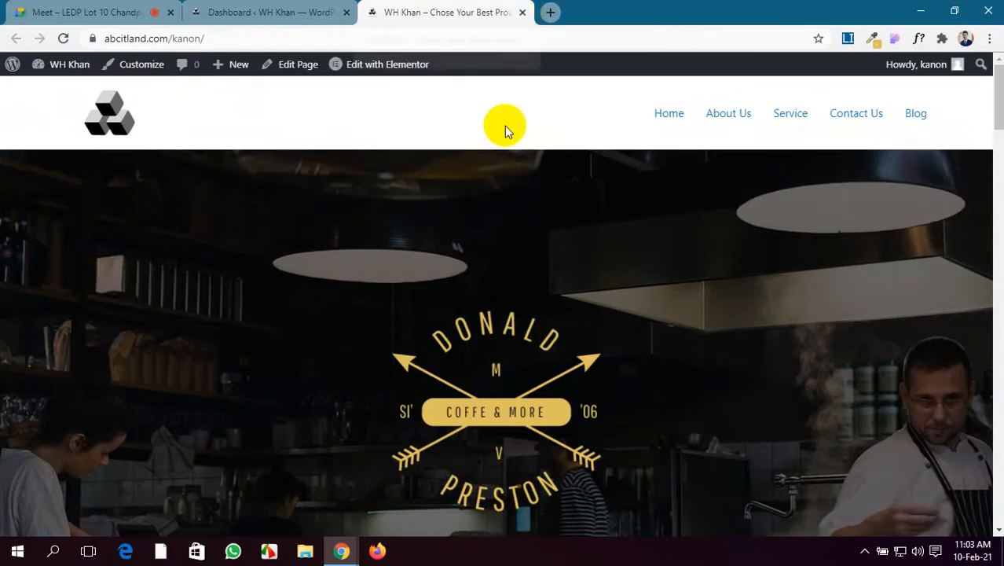
scroll(505, 110, down, 5)
scroll(699, 86, up, 5)
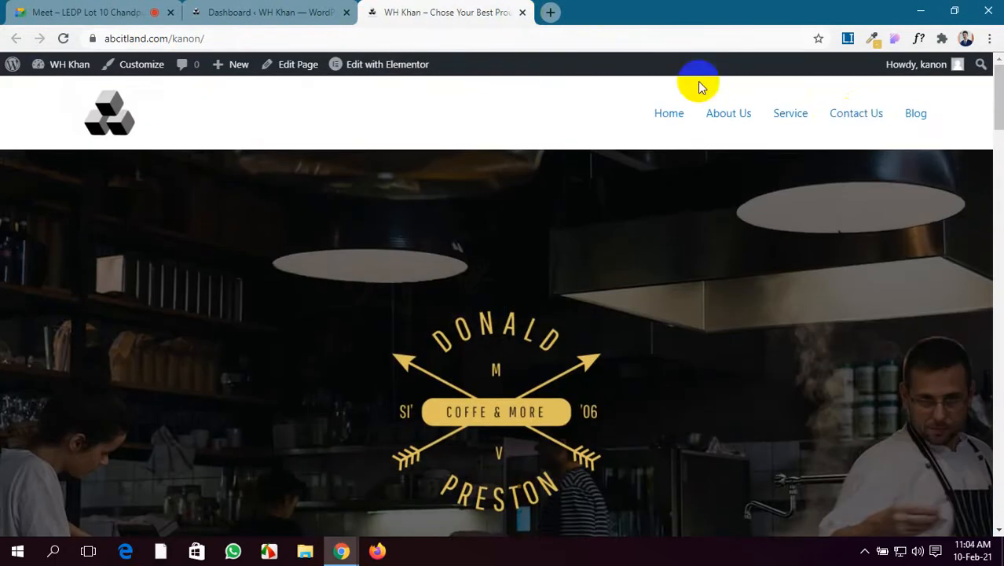
click(842, 118)
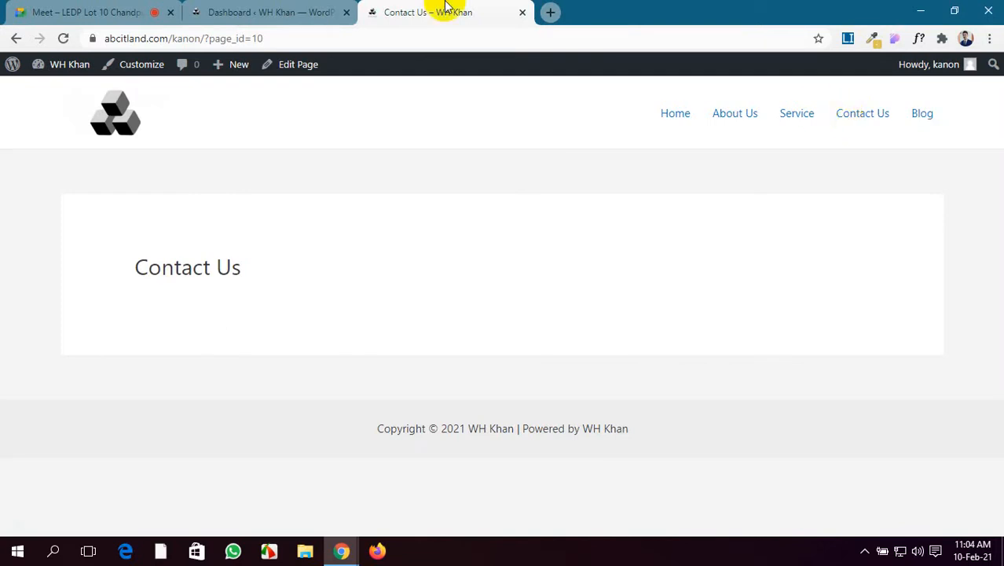
Outline a page layout over the Contact Us page with a large frame, a wide header box, a content box with a nested box, and a small lower box.
click(63, 10)
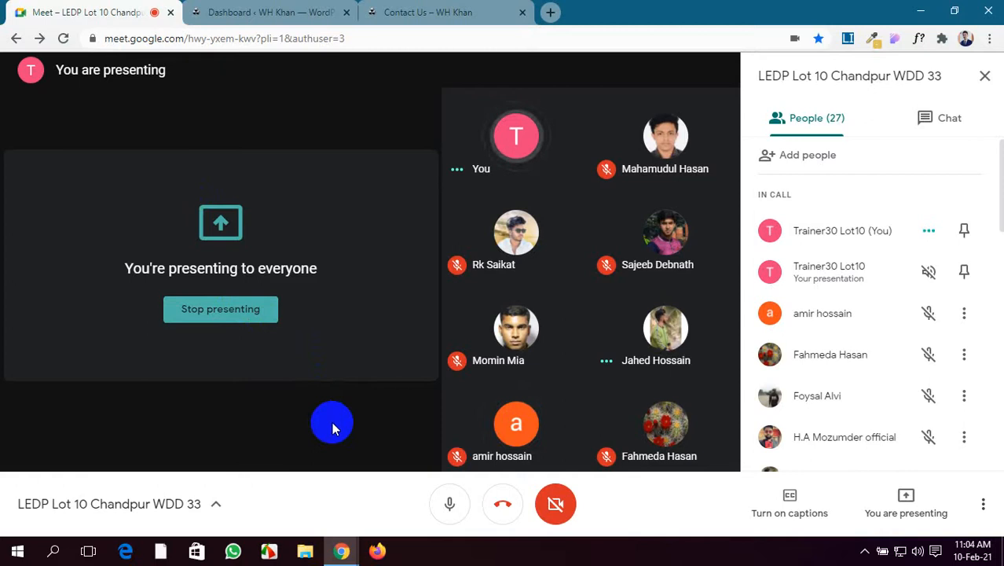
click(450, 14)
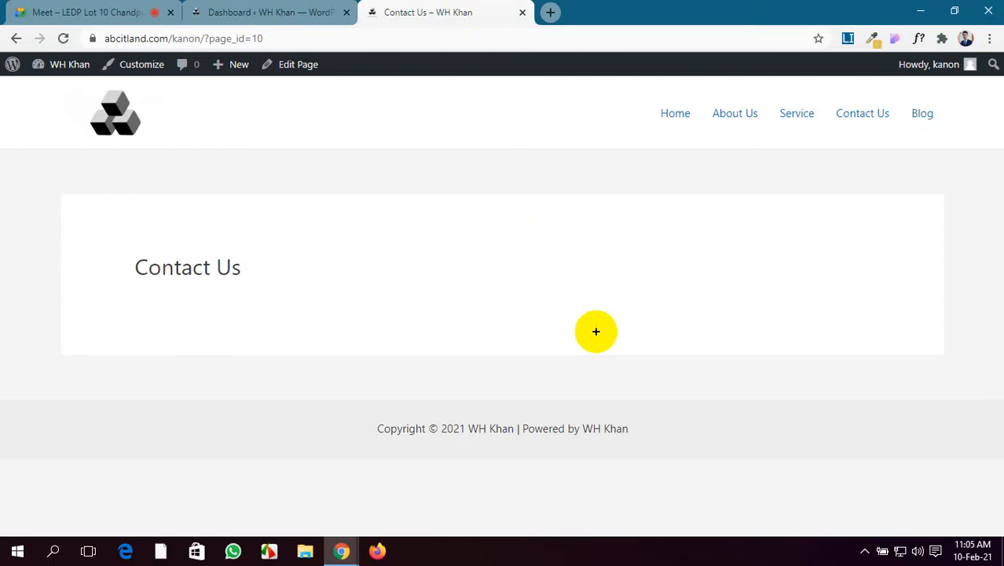
drag(8, 151, 992, 519)
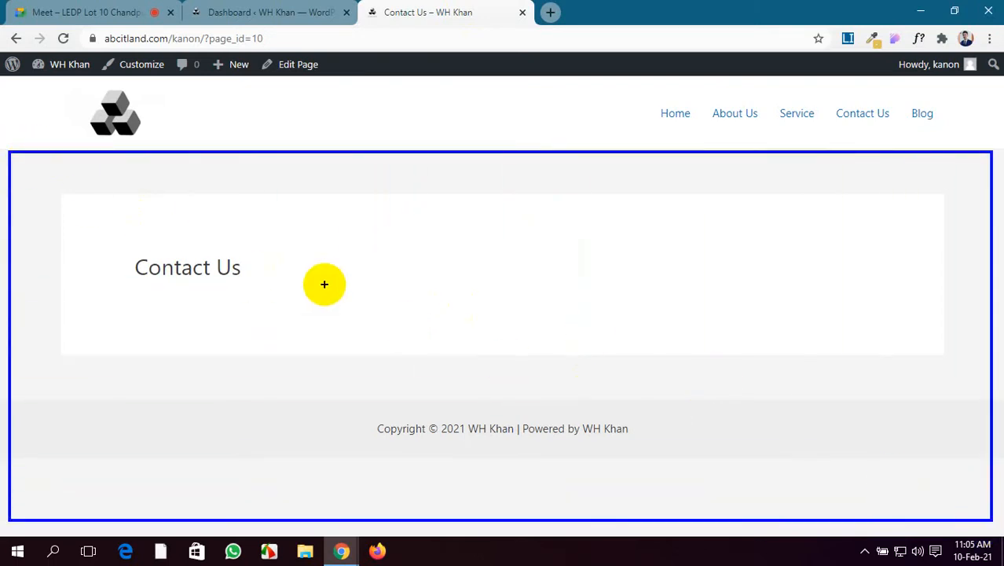
drag(179, 176, 882, 226)
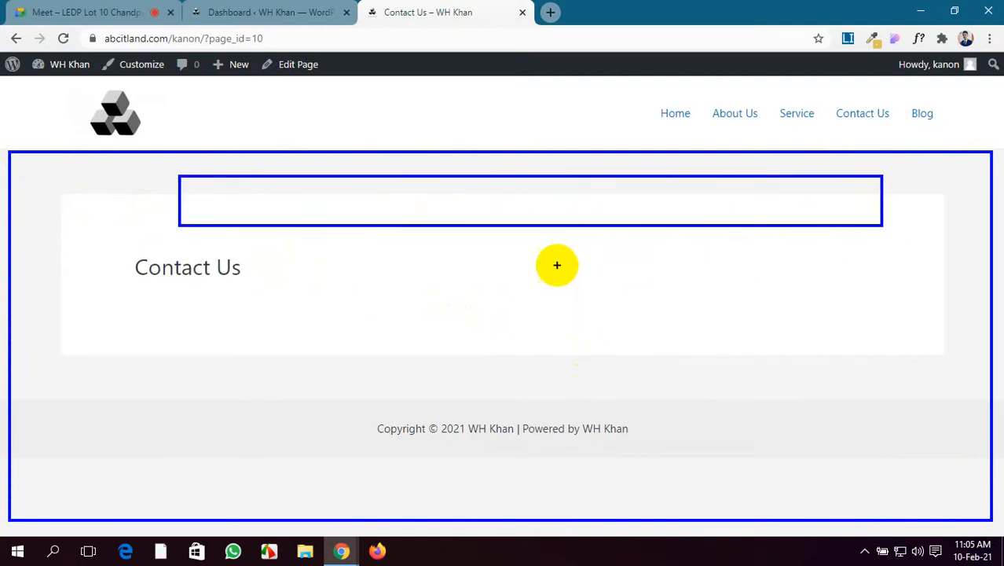
drag(241, 243, 805, 344)
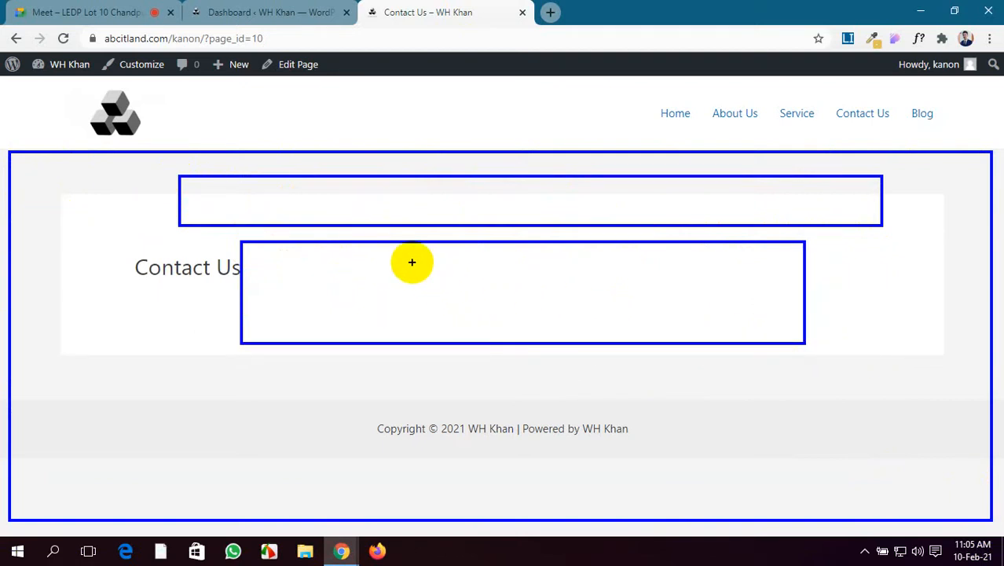
drag(411, 261, 609, 304)
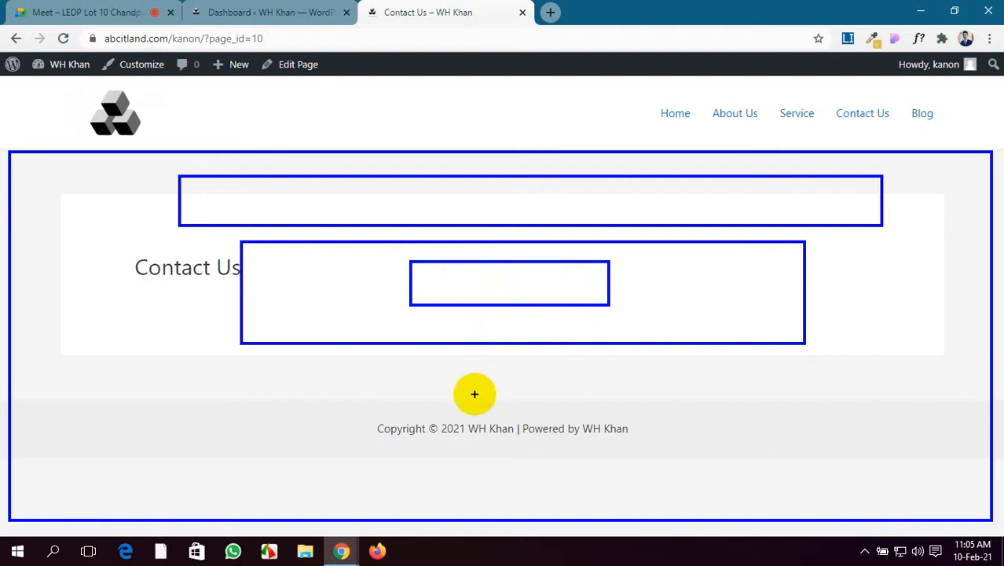
drag(462, 384, 577, 409)
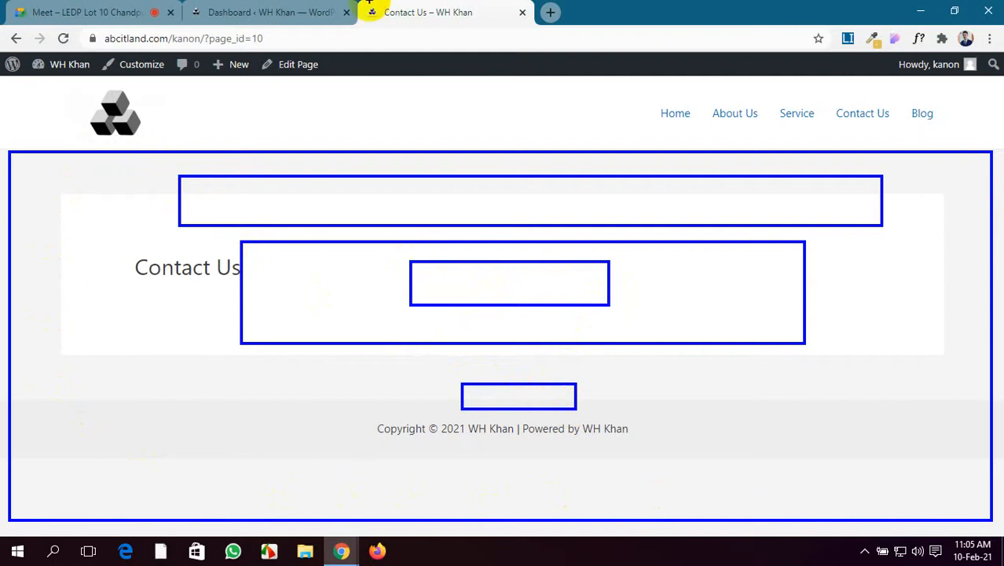
Check the participant list in the Google Meet call and return to the Contact Us page.
click(263, 12)
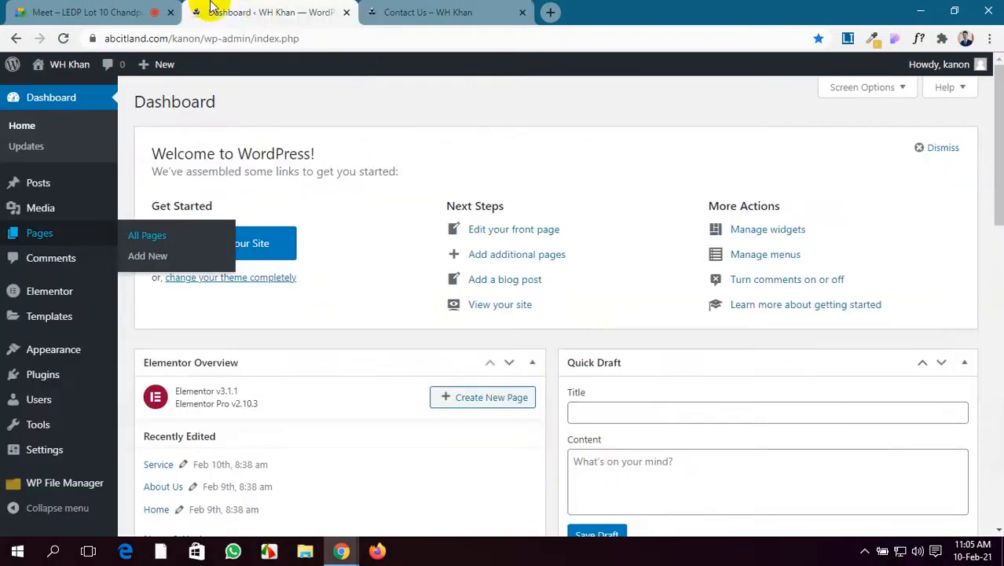
click(132, 12)
scroll(862, 335, down, 10)
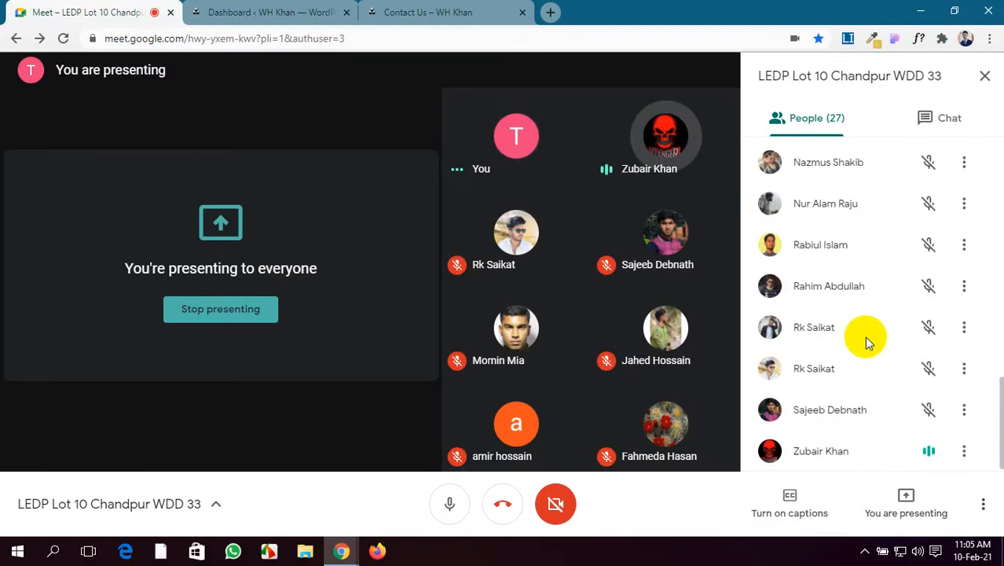
click(446, 12)
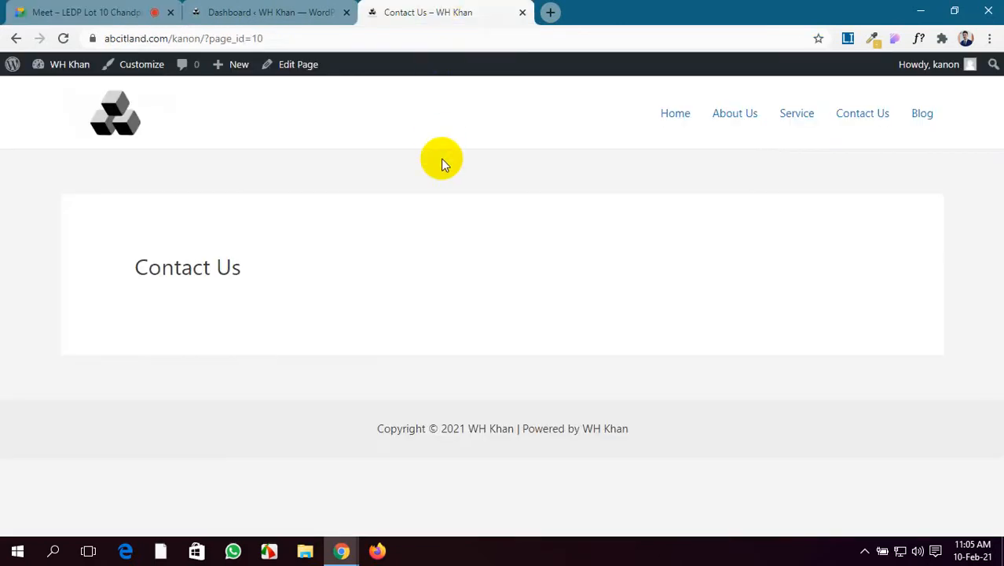
Sketch a large frame over the Contact Us page with a wide header box, a central content box and a small lower box, then clear the drawing.
mouse_move(61, 86)
mouse_down()
mouse_move(370, 161)
mouse_move(920, 322)
mouse_move(988, 514)
mouse_move(968, 532)
mouse_up()
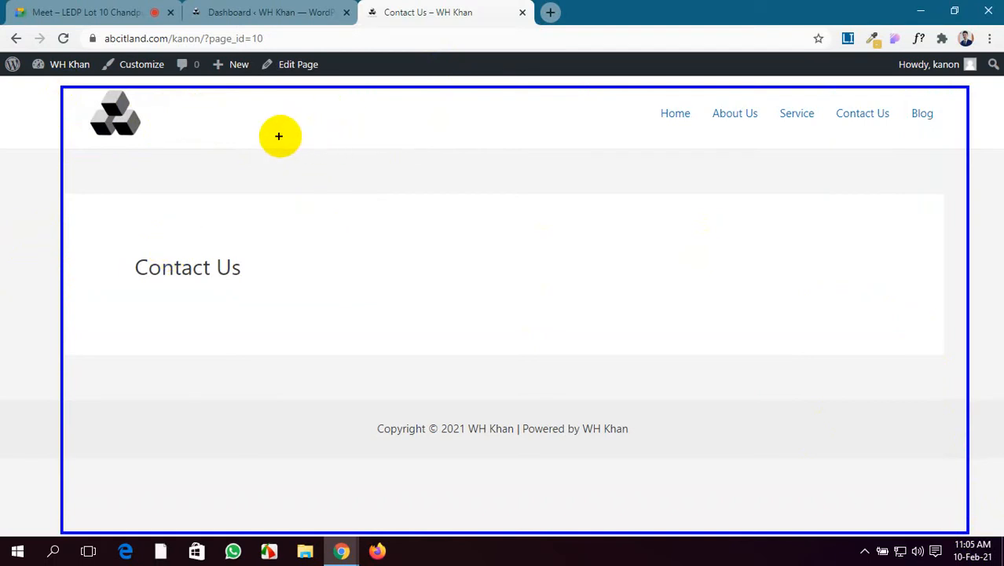
mouse_move(190, 128)
mouse_down()
mouse_move(902, 180)
mouse_move(830, 185)
mouse_up()
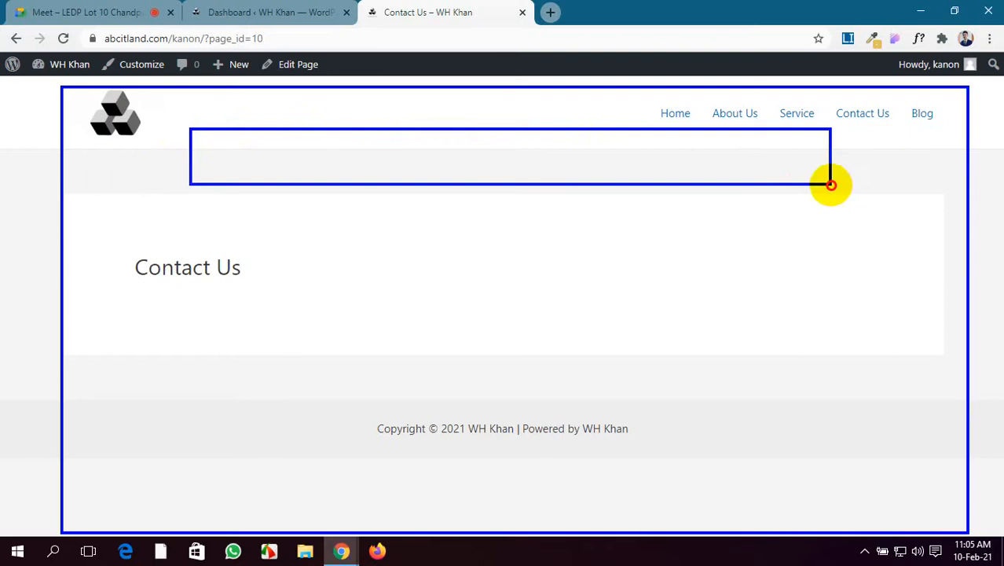
mouse_move(380, 205)
mouse_down()
mouse_move(621, 264)
mouse_move(649, 323)
mouse_up()
drag(452, 376, 549, 396)
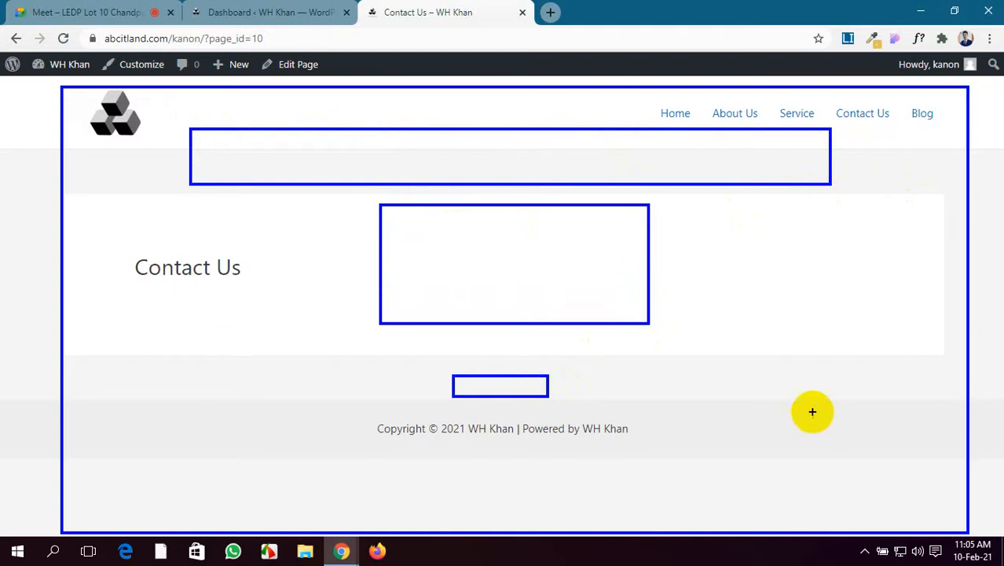
key(Escape)
Switch to the Google Meet call, review the participant list from its beginning, and return to the Contact Us page.
click(318, 10)
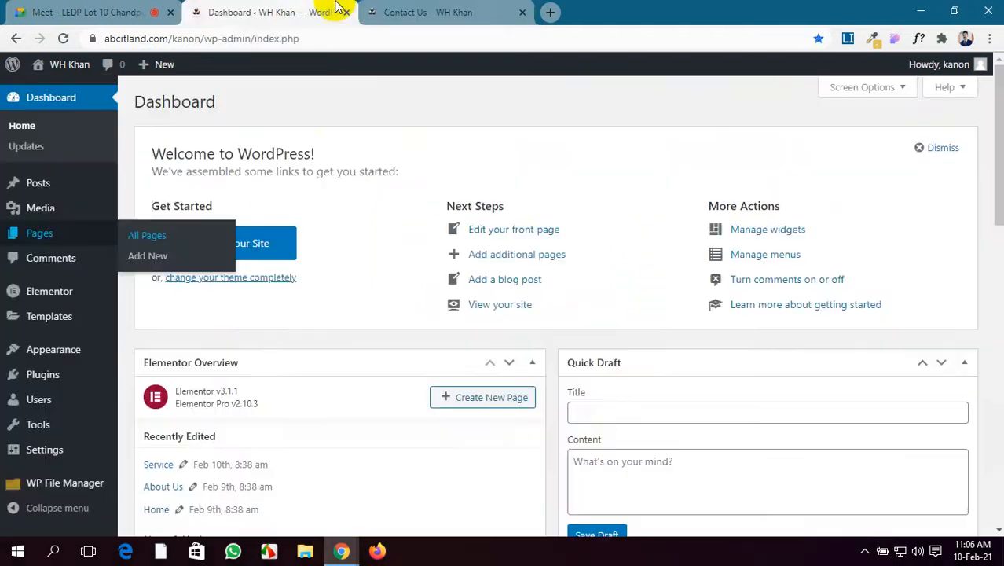
click(91, 11)
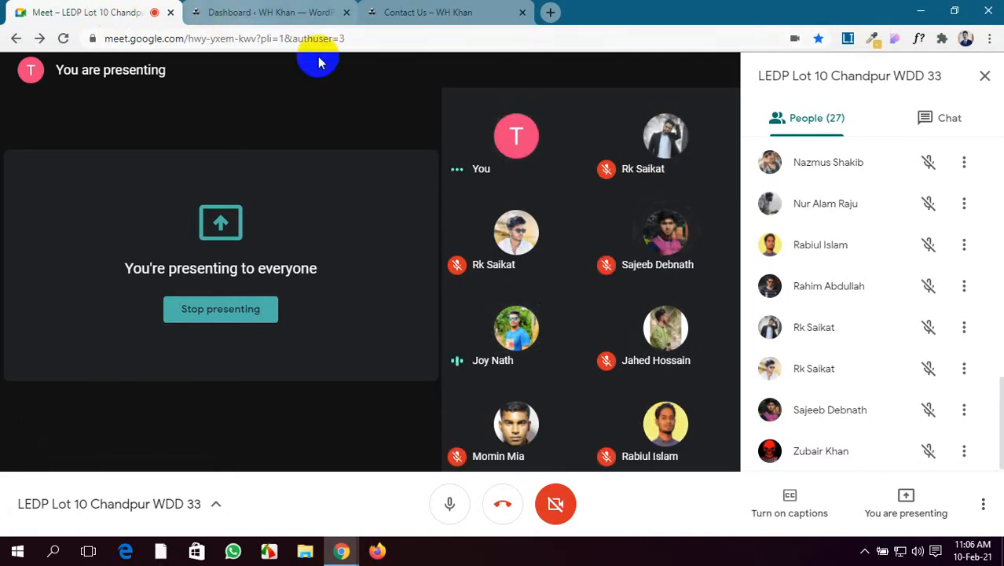
scroll(901, 226, up, 1)
scroll(901, 228, up, 10)
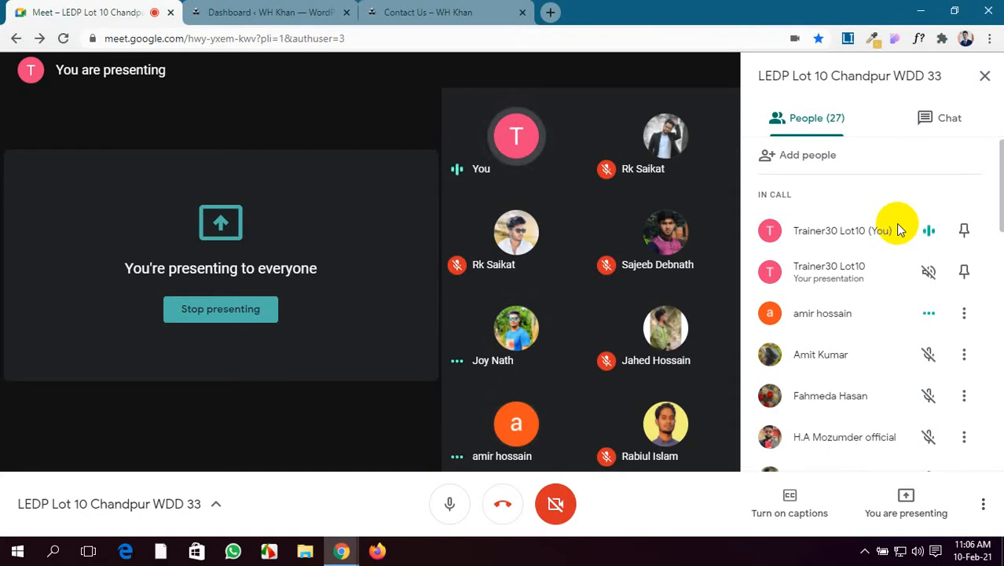
click(501, 7)
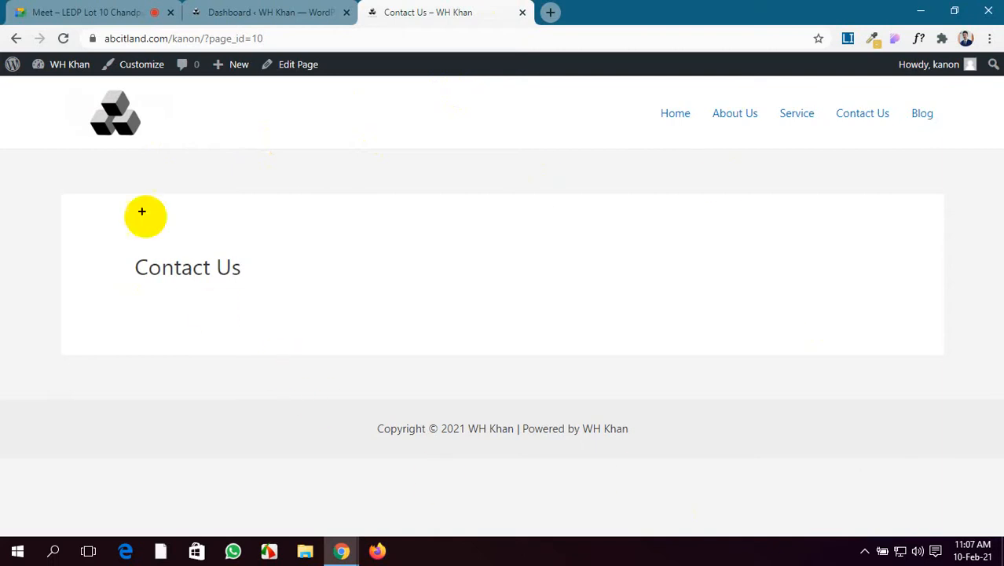
Draw a nearly full-width frame over the Contact Us page with header, middle and small lower boxes inside, and clear the annotations.
mouse_move(25, 88)
mouse_down()
mouse_move(975, 450)
mouse_move(1000, 496)
mouse_move(988, 545)
mouse_move(994, 531)
mouse_up()
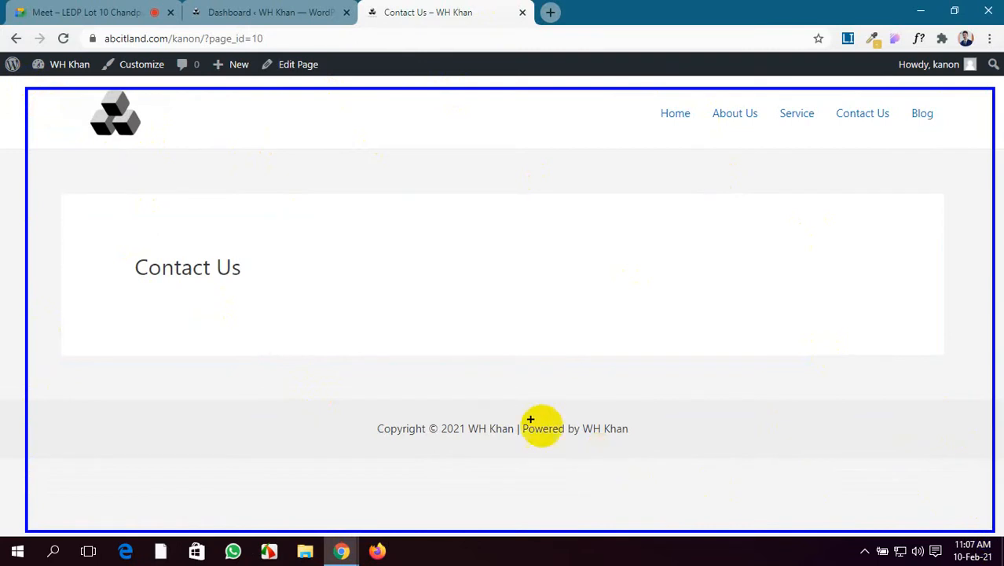
mouse_move(169, 108)
mouse_down()
mouse_move(493, 169)
mouse_move(901, 167)
mouse_up()
mouse_move(369, 211)
mouse_down()
mouse_move(518, 246)
mouse_move(647, 308)
mouse_up()
drag(475, 368, 589, 398)
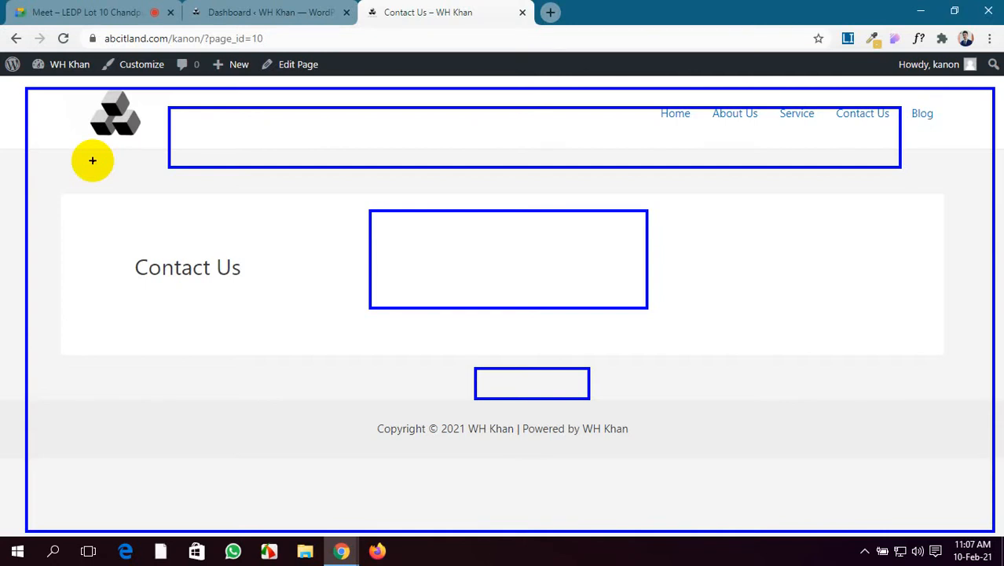
key(Escape)
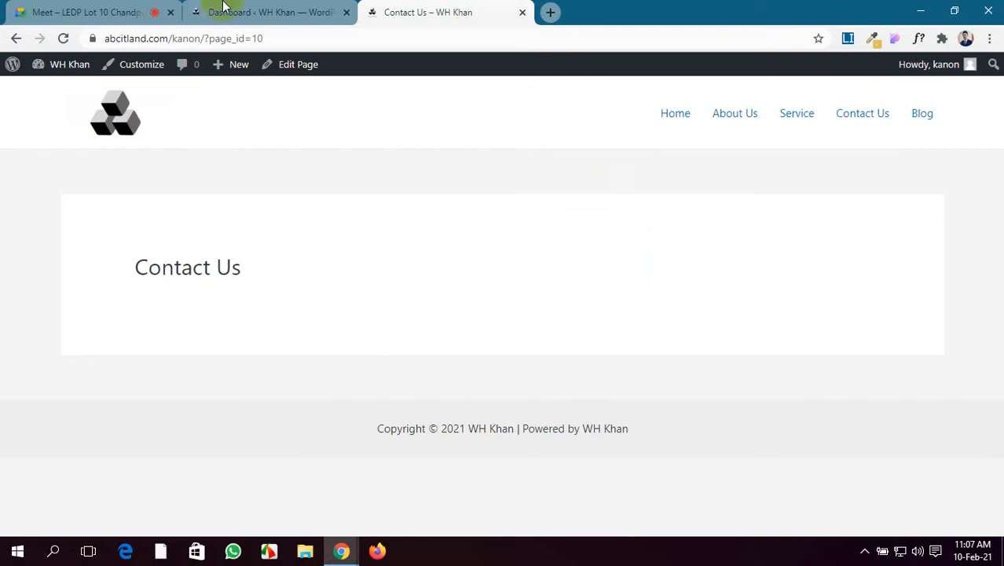
Check the Google Meet call, switching between it and the WordPress dashboard.
click(264, 9)
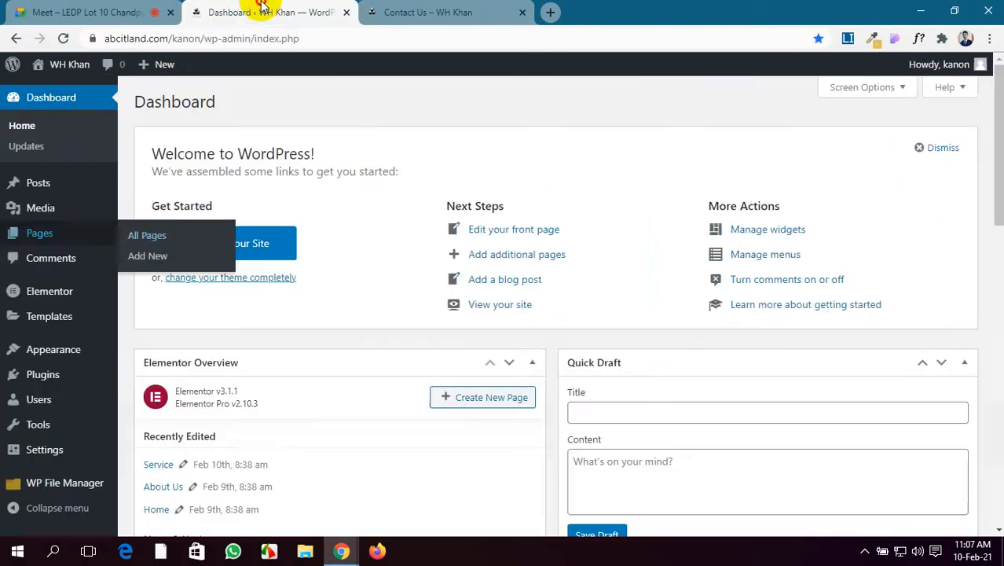
click(108, 9)
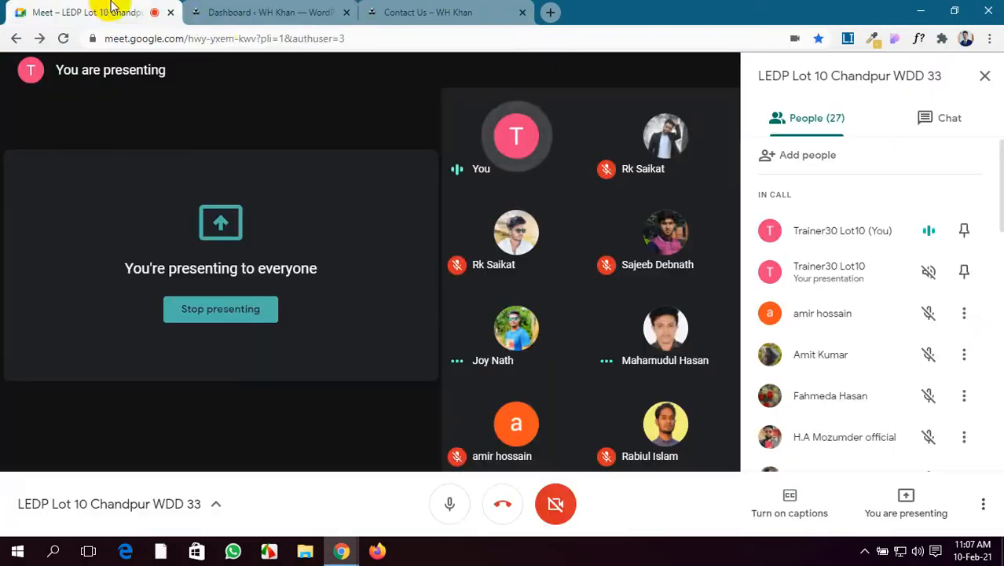
click(270, 10)
click(112, 9)
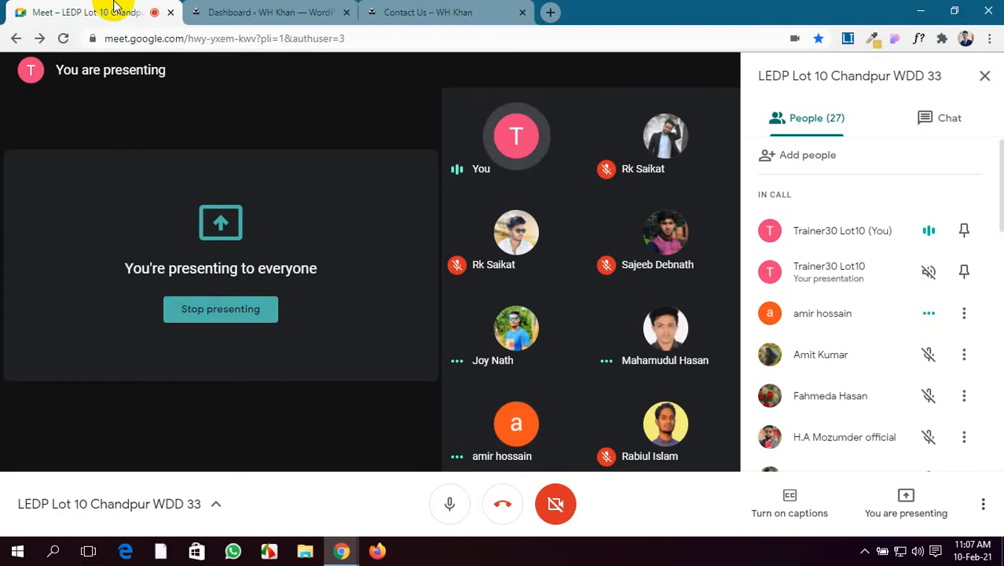
Open the Home page from the WordPress list of all pages and load it in the Elementor editor.
click(239, 10)
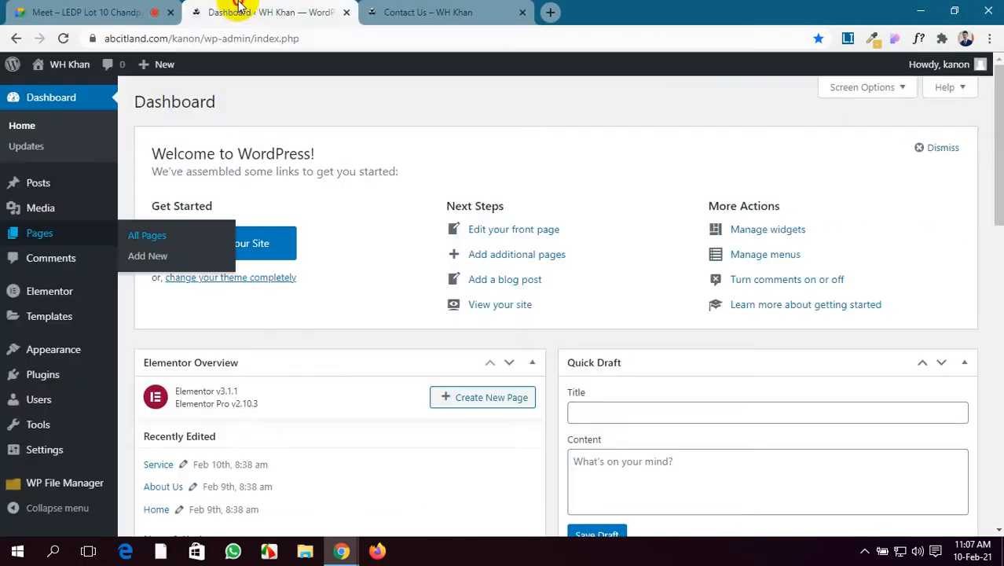
click(142, 238)
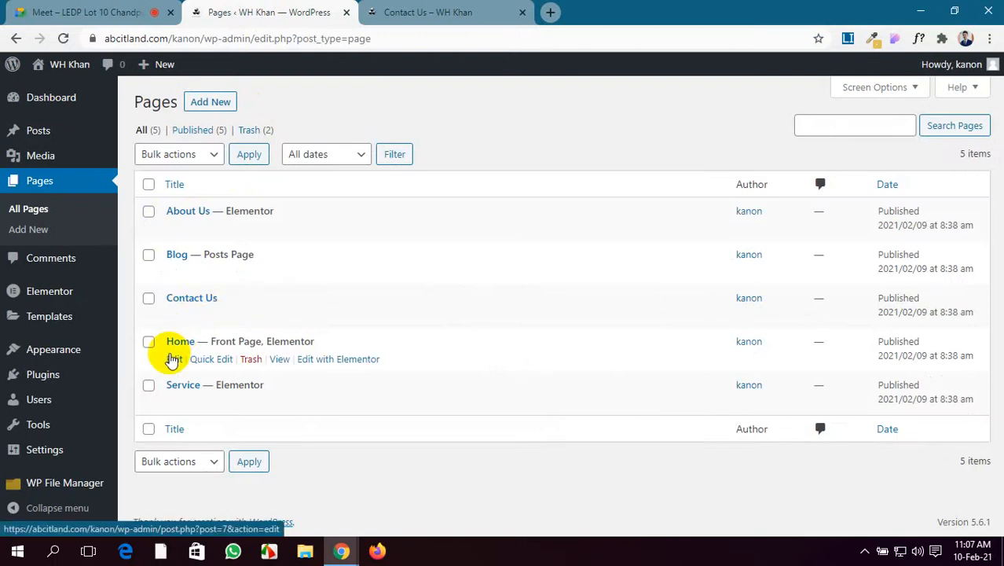
click(2, 6)
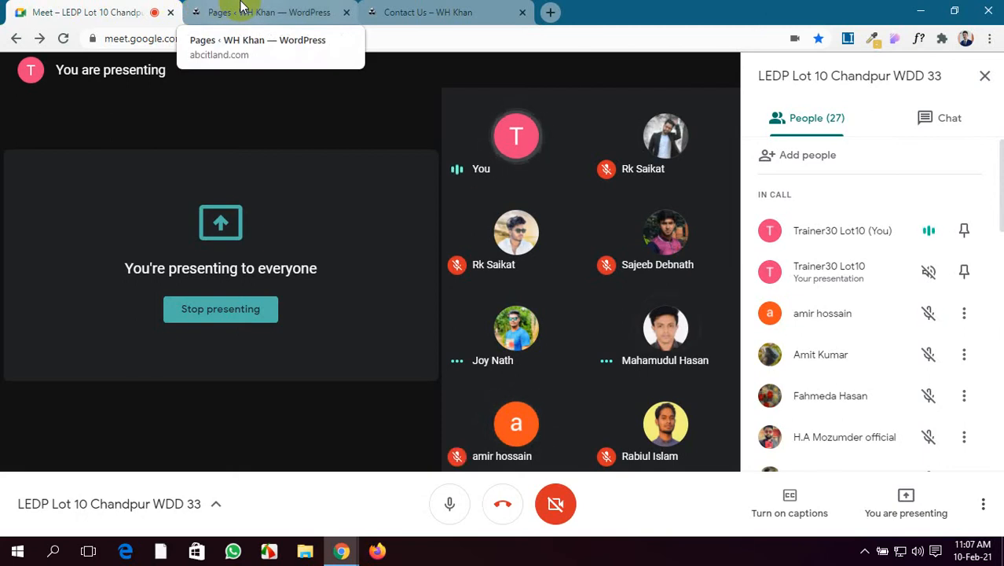
click(241, 9)
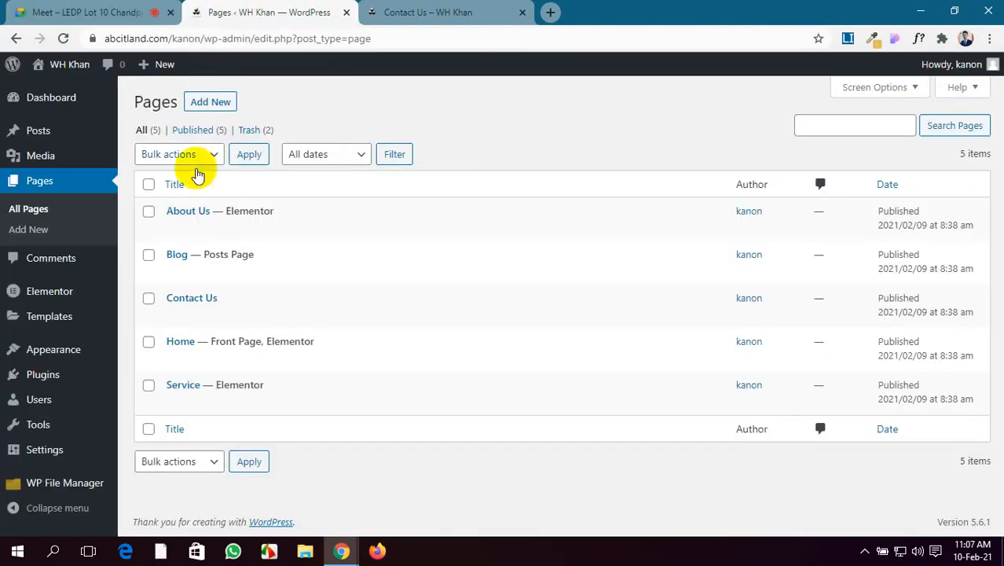
click(174, 360)
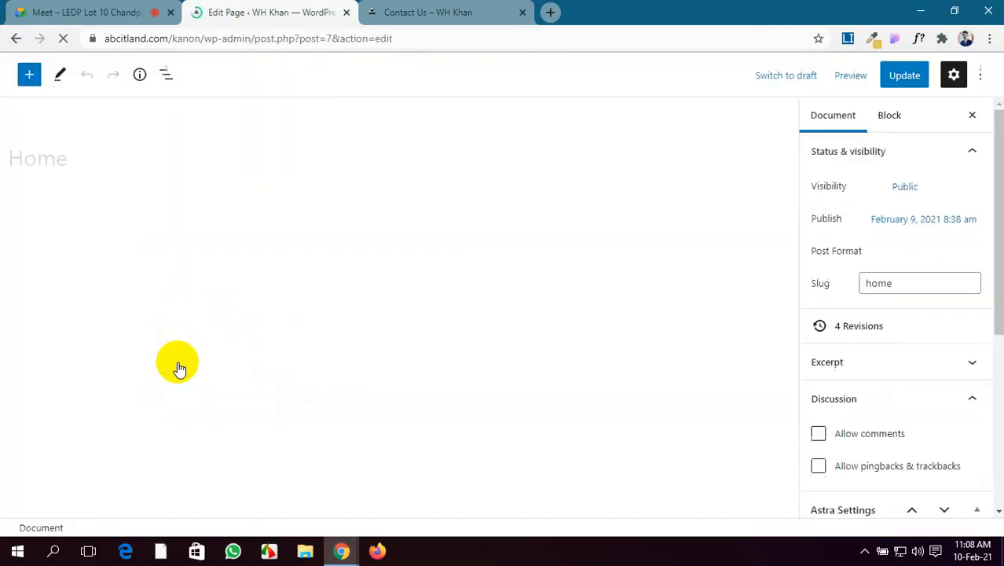
click(387, 324)
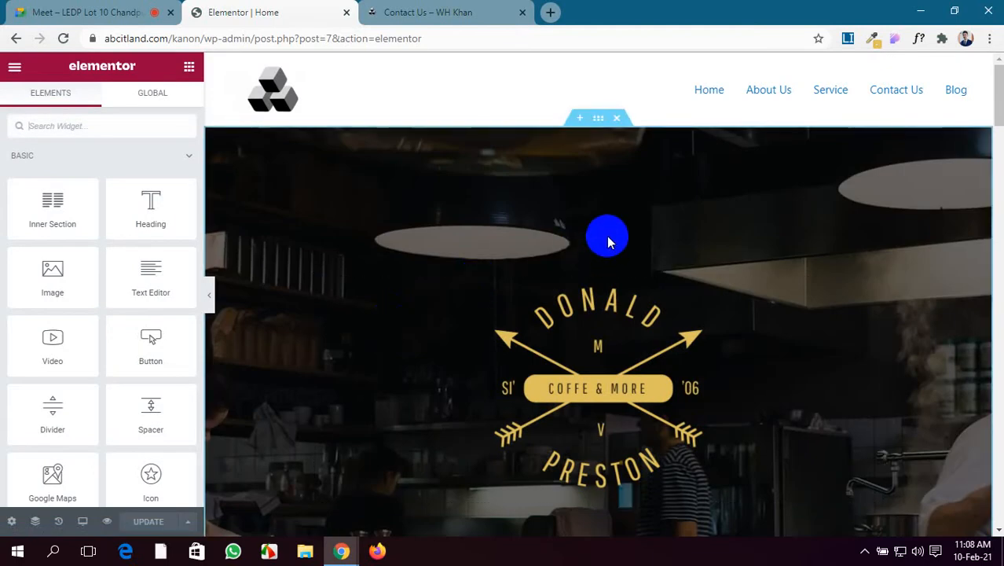
Review the Home page sections from the hero to Our Sweets Collection and open that last section's layout settings.
click(604, 122)
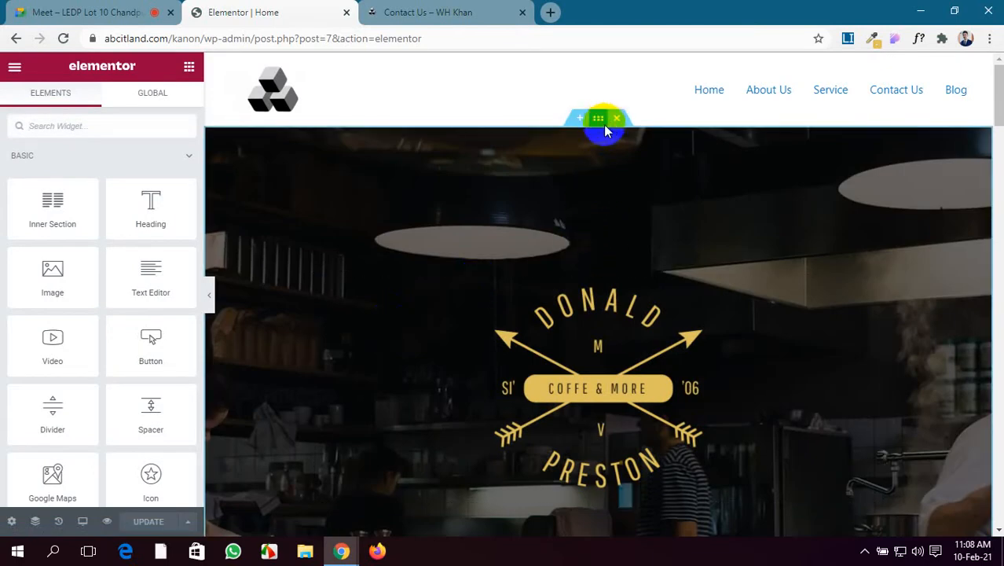
drag(605, 132, 601, 180)
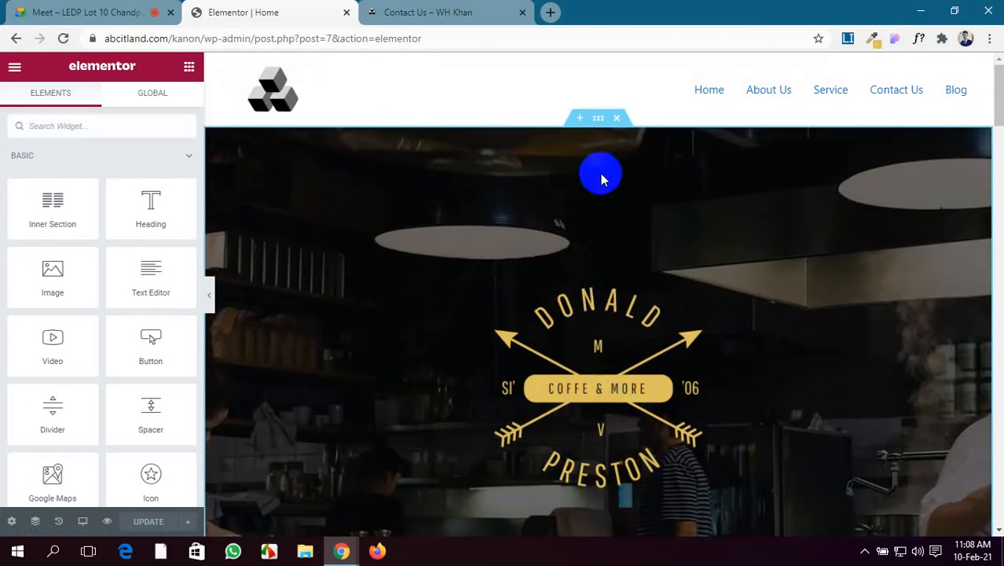
scroll(599, 169, down, 6)
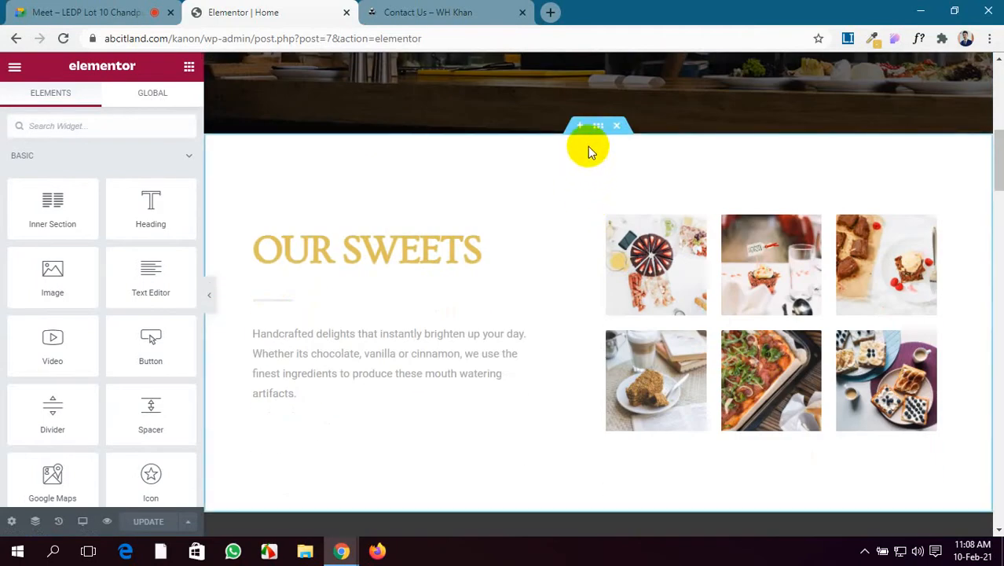
scroll(479, 287, down, 5)
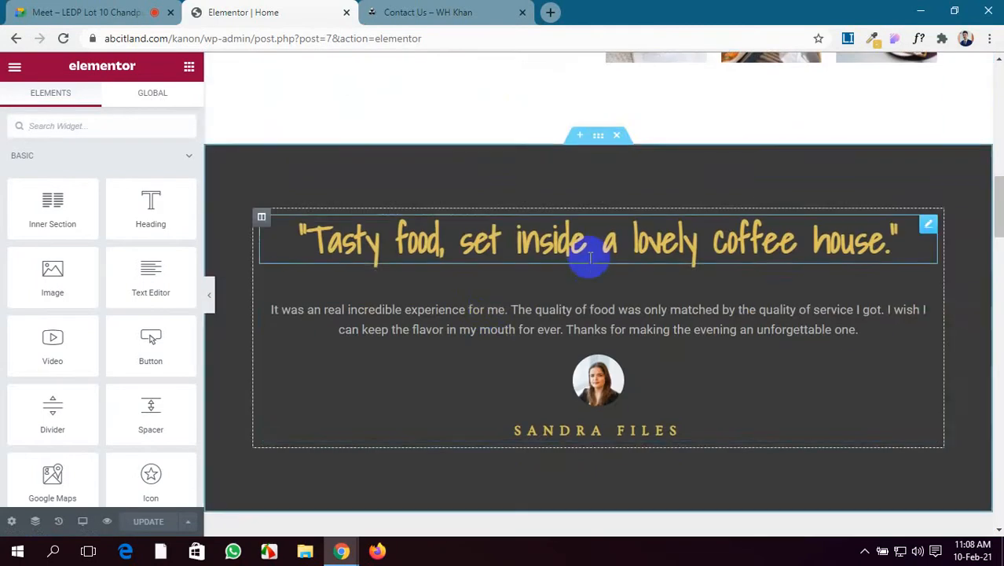
scroll(472, 320, down, 4)
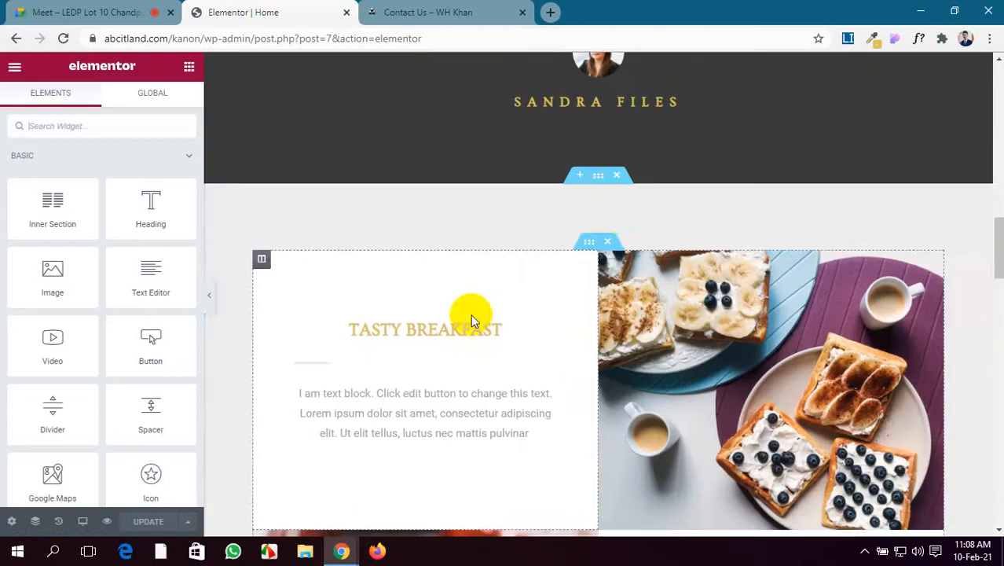
scroll(471, 320, down, 1)
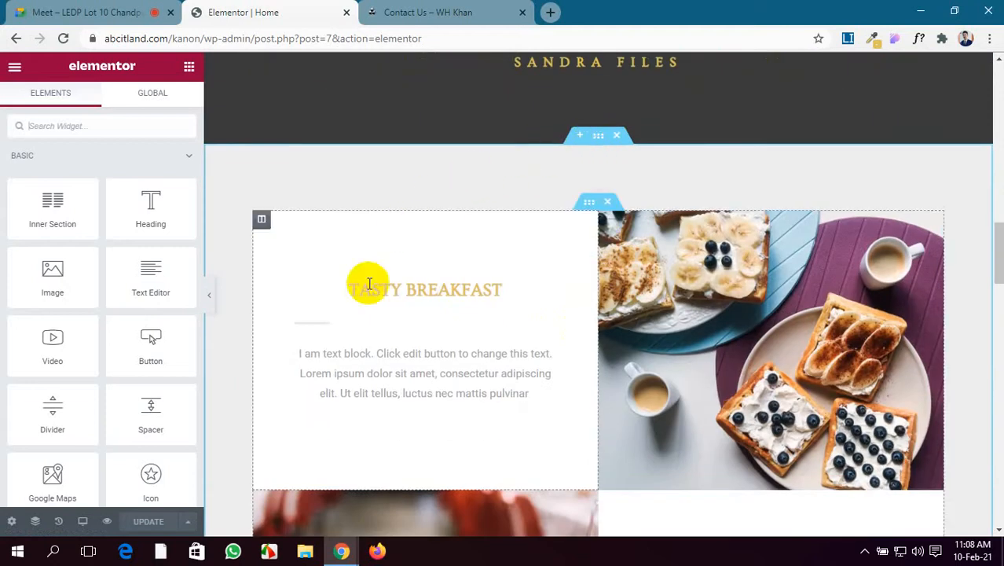
scroll(369, 284, down, 12)
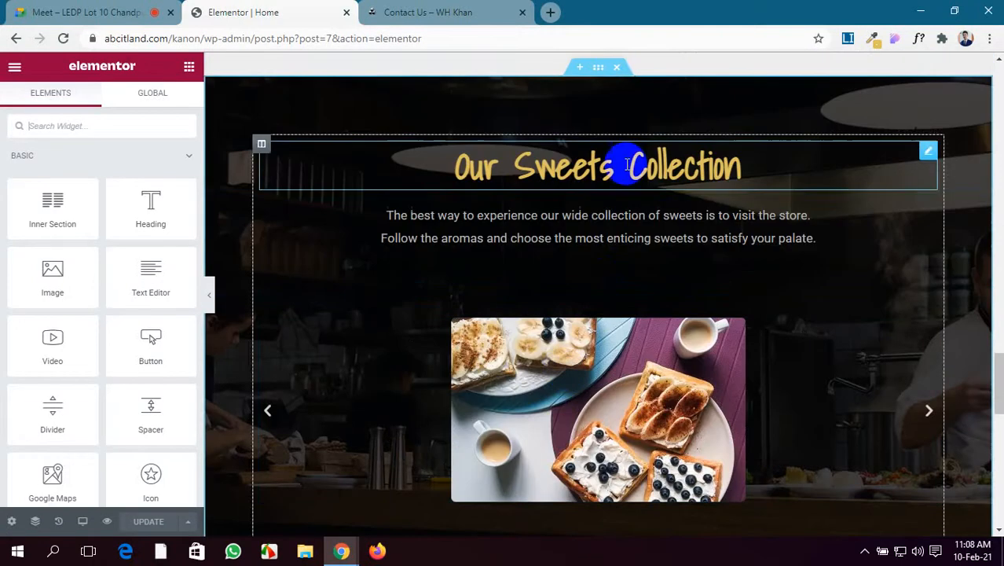
click(597, 68)
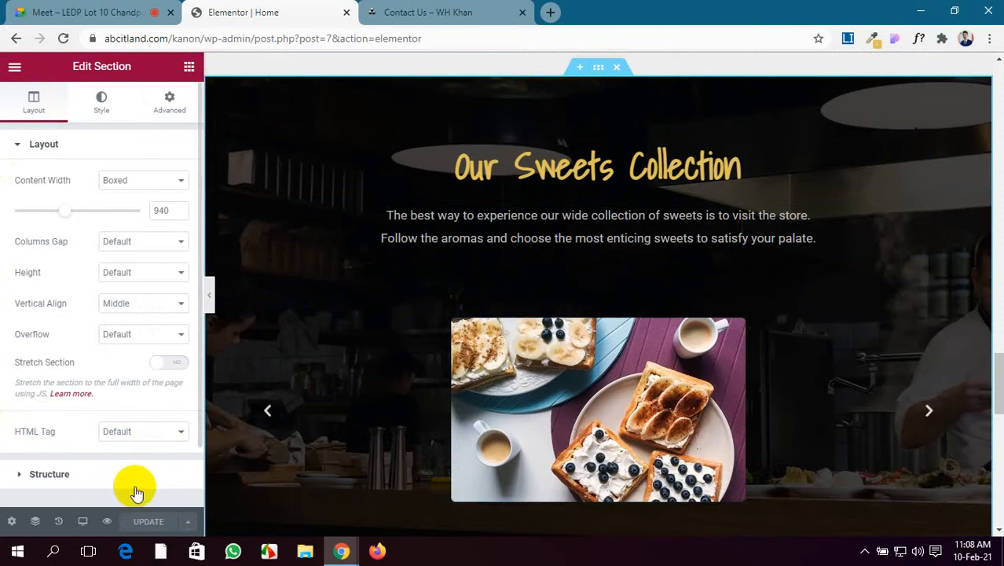
scroll(397, 299, down, 5)
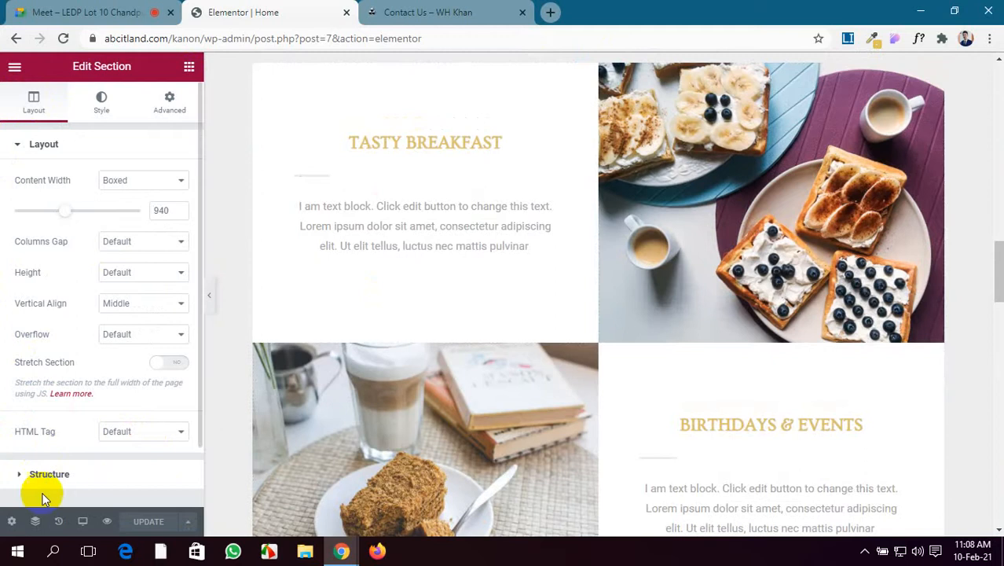
Open the Navigator and go through the our sweets1, testimonials, breakfast, our sweets2 and visit us sections in order.
click(35, 521)
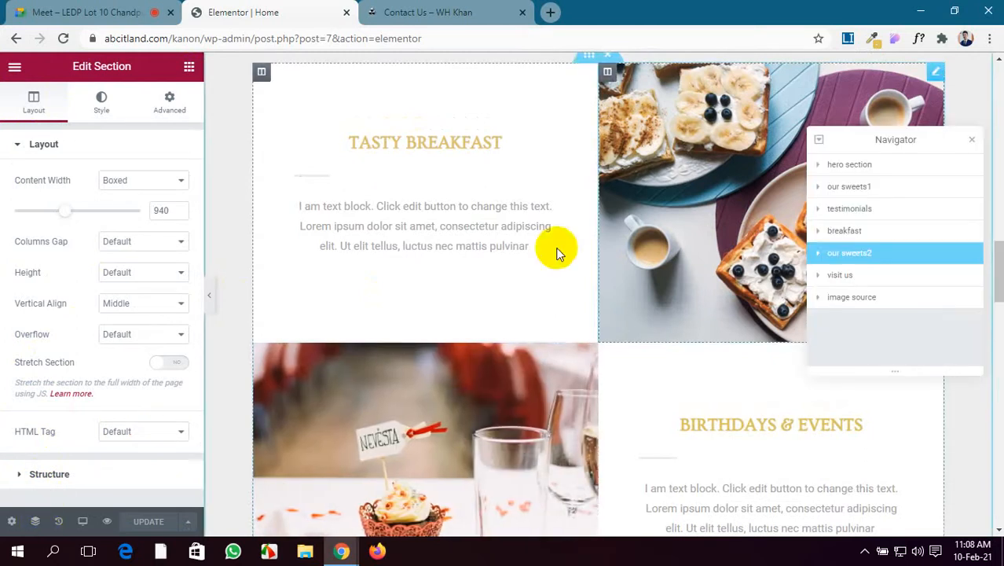
scroll(510, 228, up, 10)
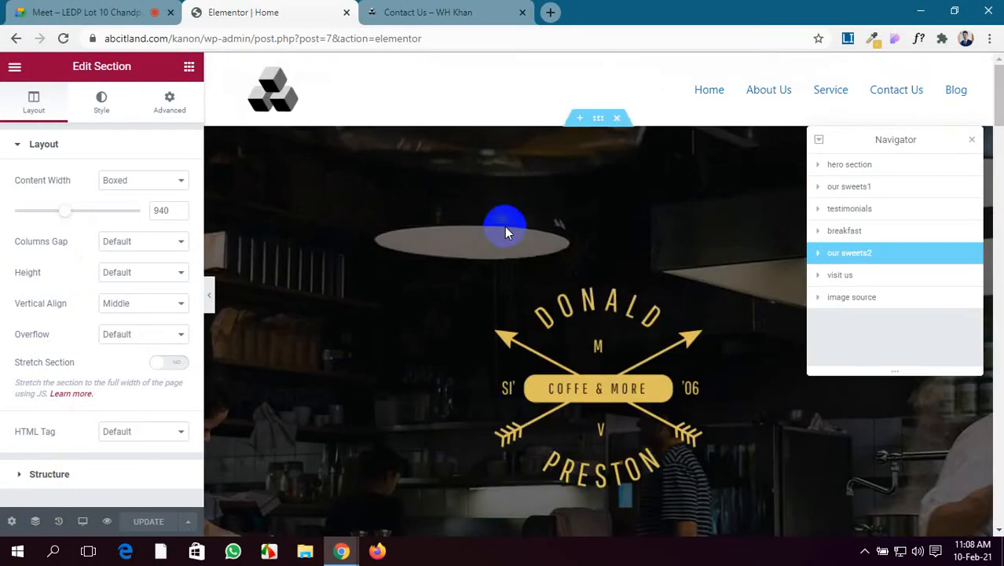
click(862, 191)
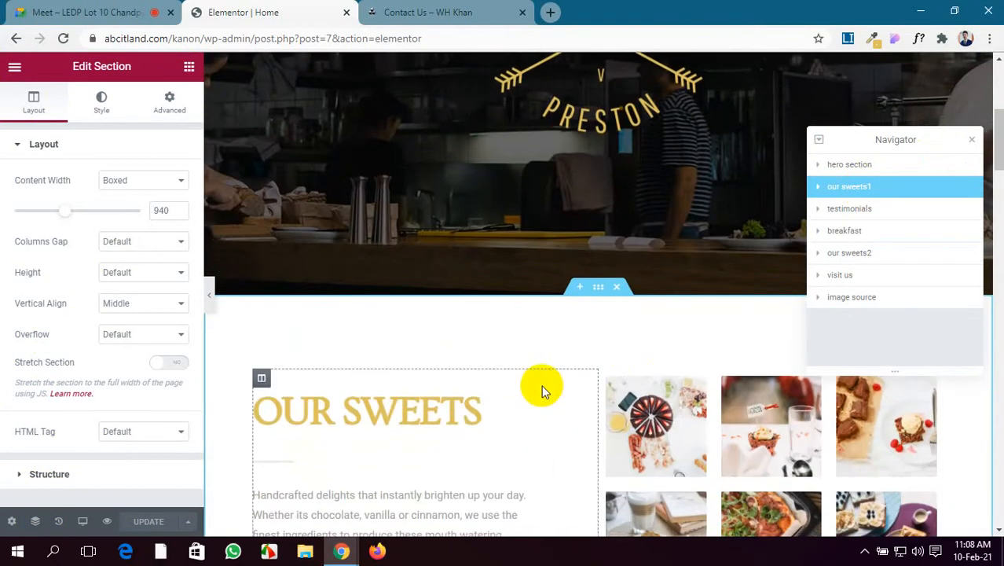
click(867, 209)
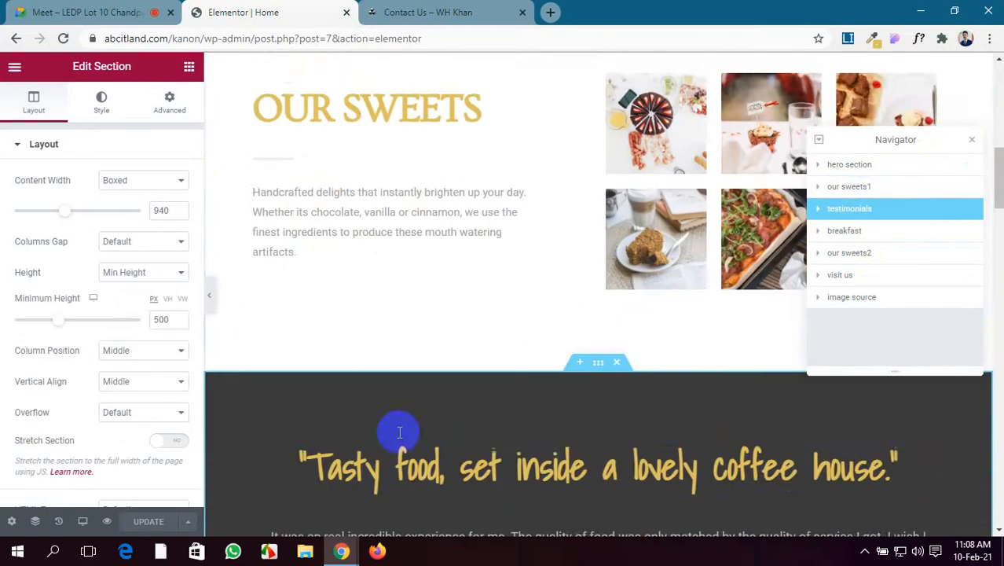
click(849, 231)
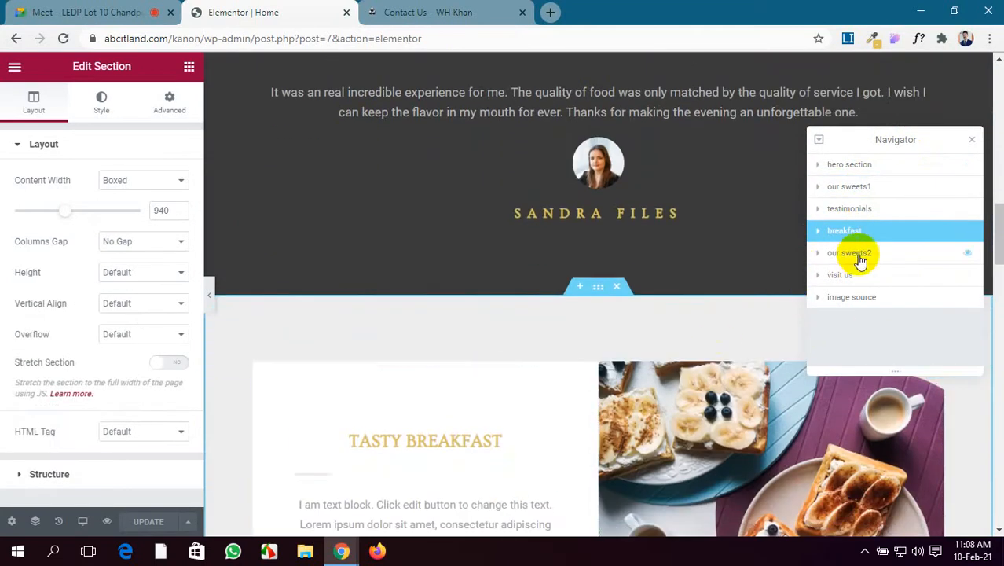
click(858, 255)
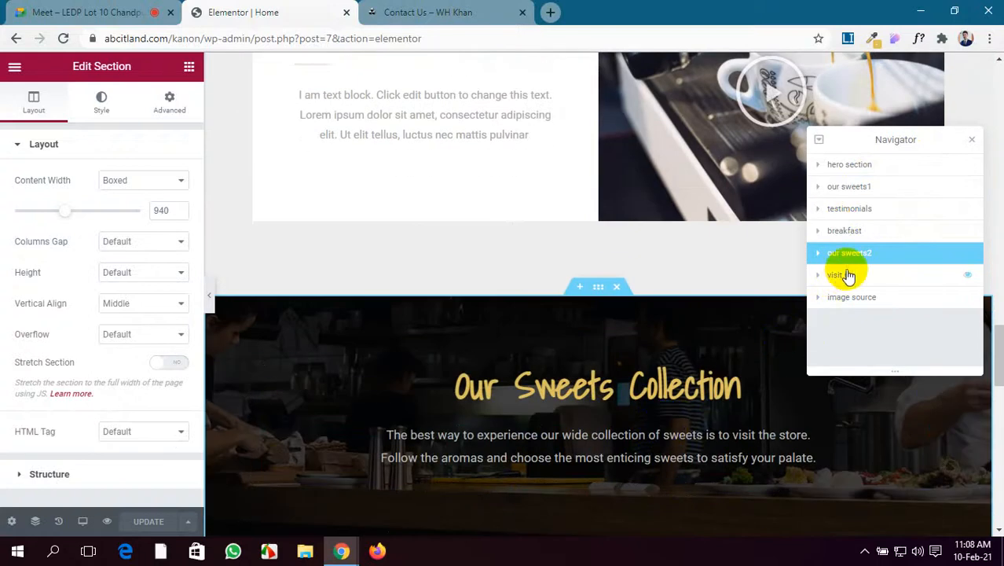
click(846, 275)
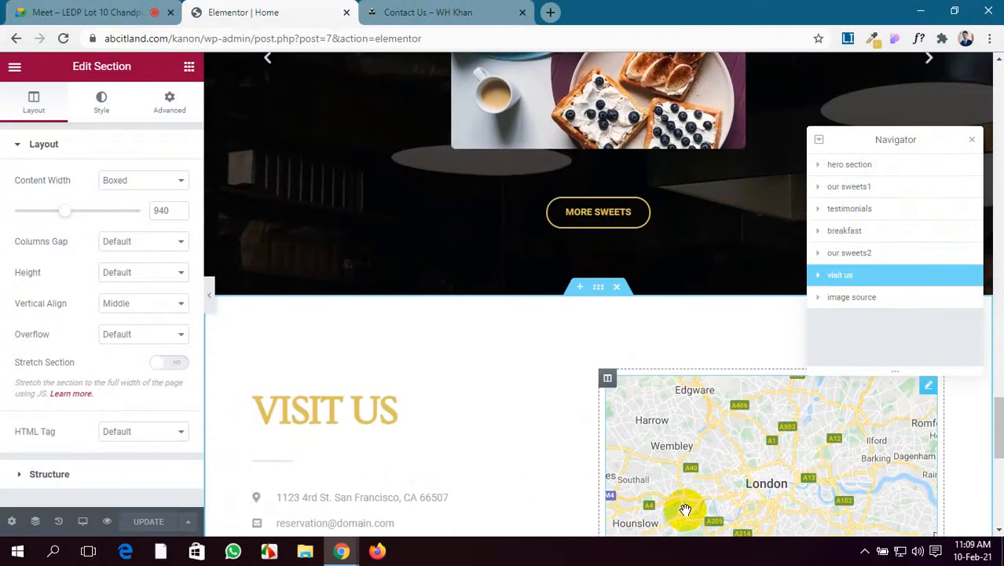
Go to the image source section through the Navigator, return to the top of the page and close the Navigator.
click(835, 299)
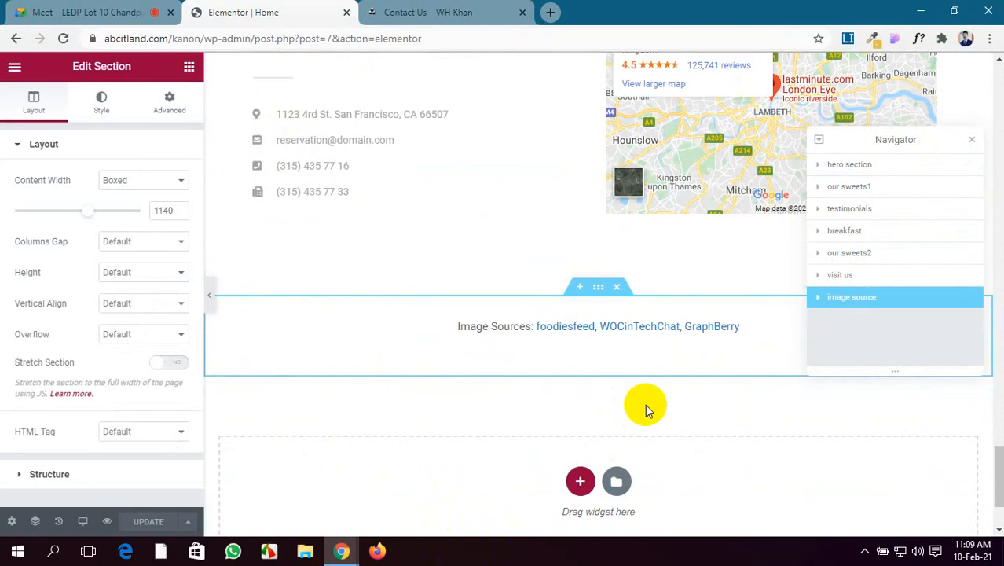
scroll(597, 200, up, 10)
scroll(609, 210, up, 10)
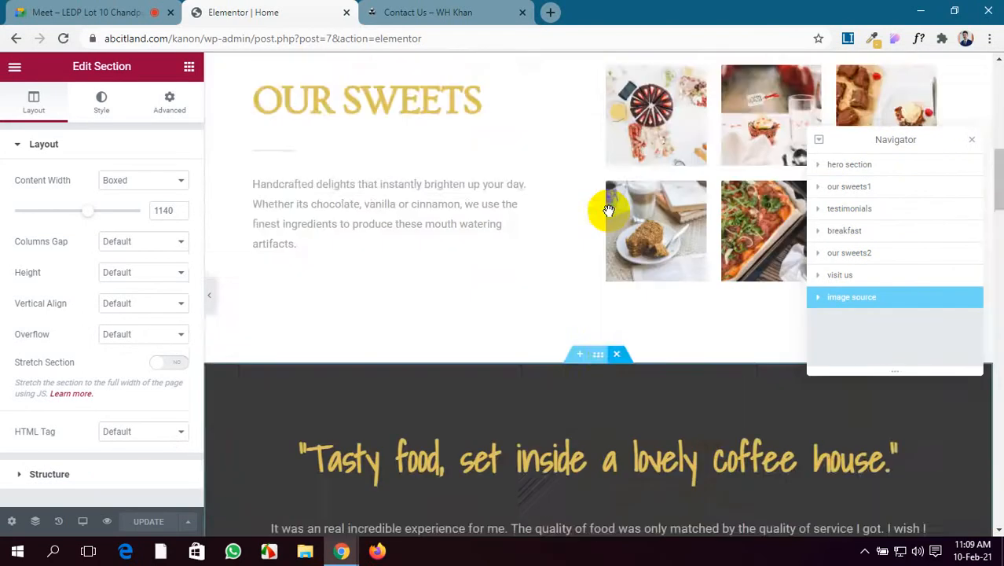
click(972, 139)
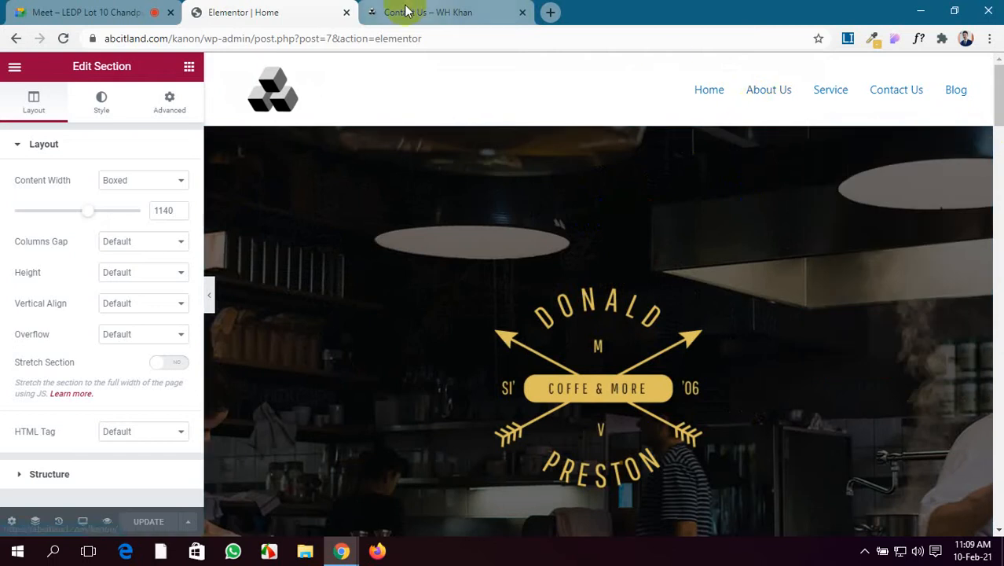
Close the Home page's Elementor editor and switch to the Google Meet call.
click(349, 12)
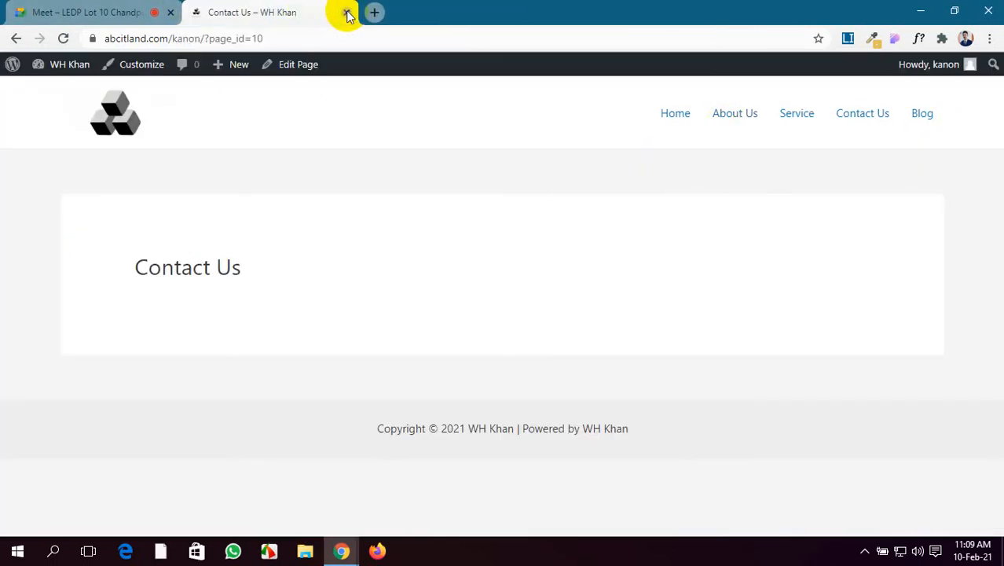
click(149, 12)
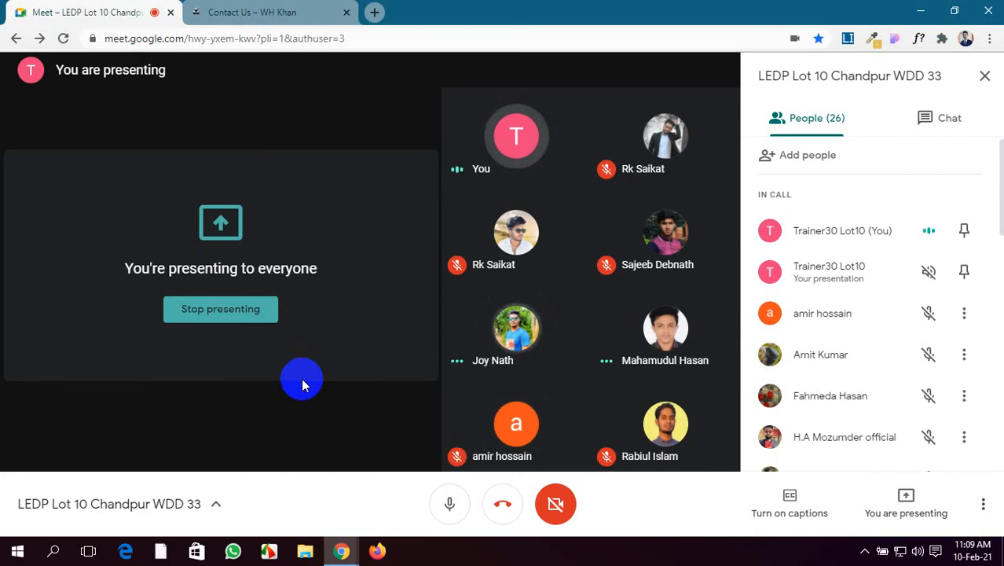
click(330, 10)
click(98, 11)
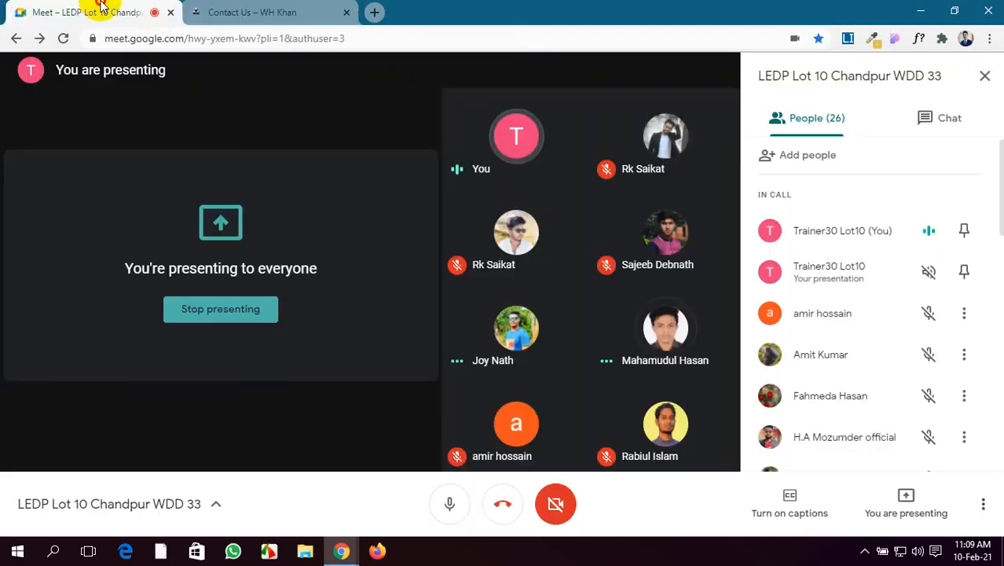